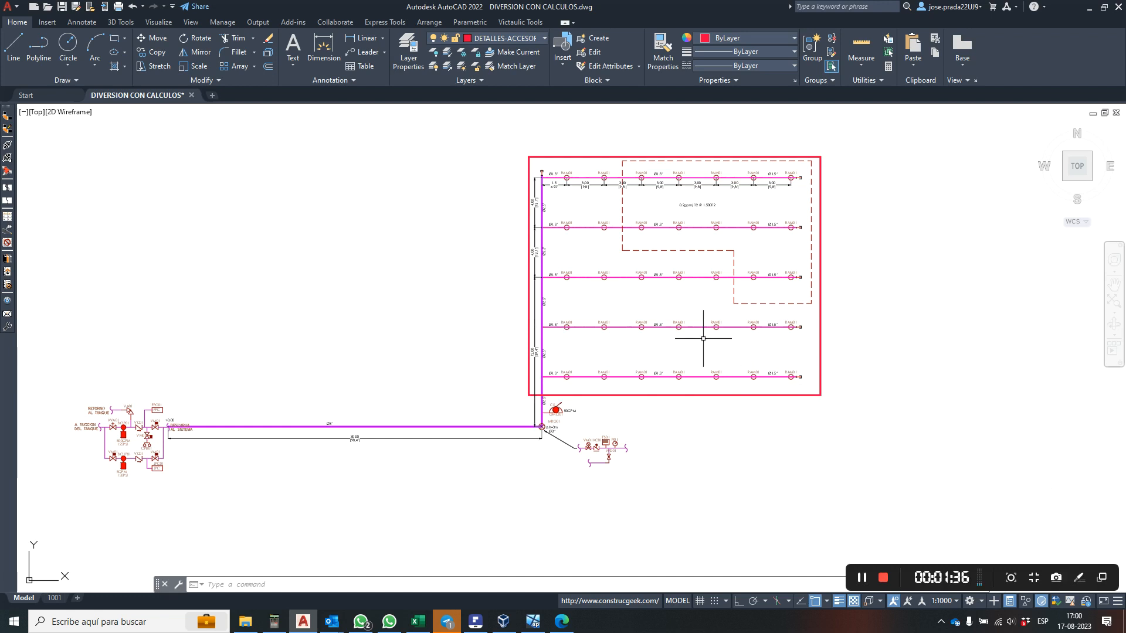
# - Examine the overall sprinkler network, following the Ø3" supply main from the pump station to the branch lines
pyautogui.scroll(-2, 703, 339)
pyautogui.scroll(2, 680, 326)
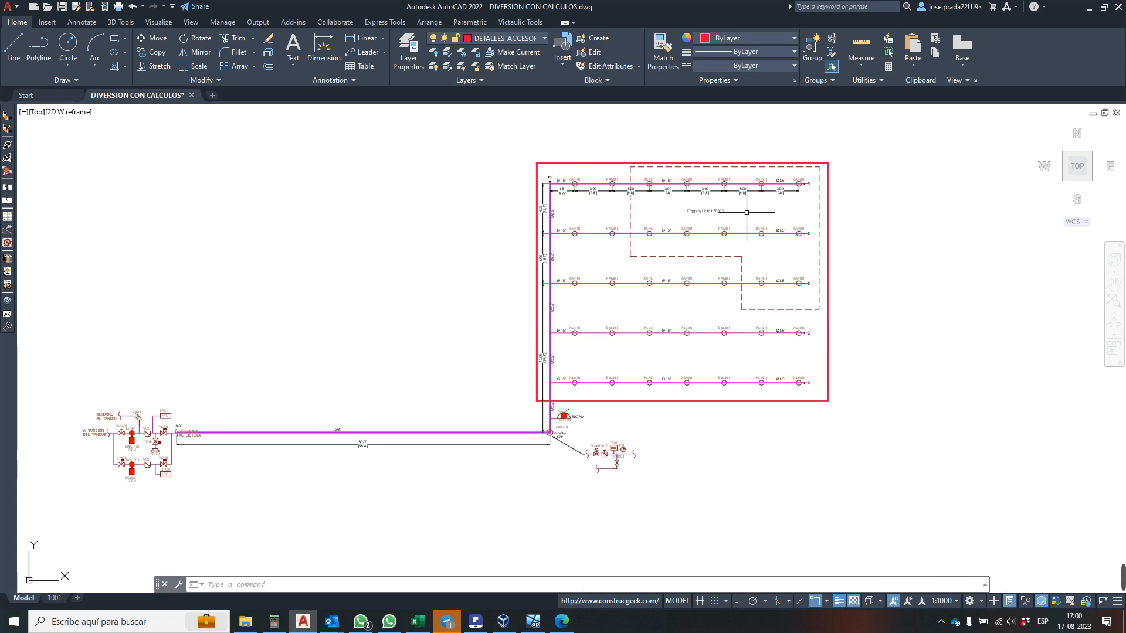
pyautogui.scroll(-2, 747, 212)
pyautogui.scroll(2, 746, 212)
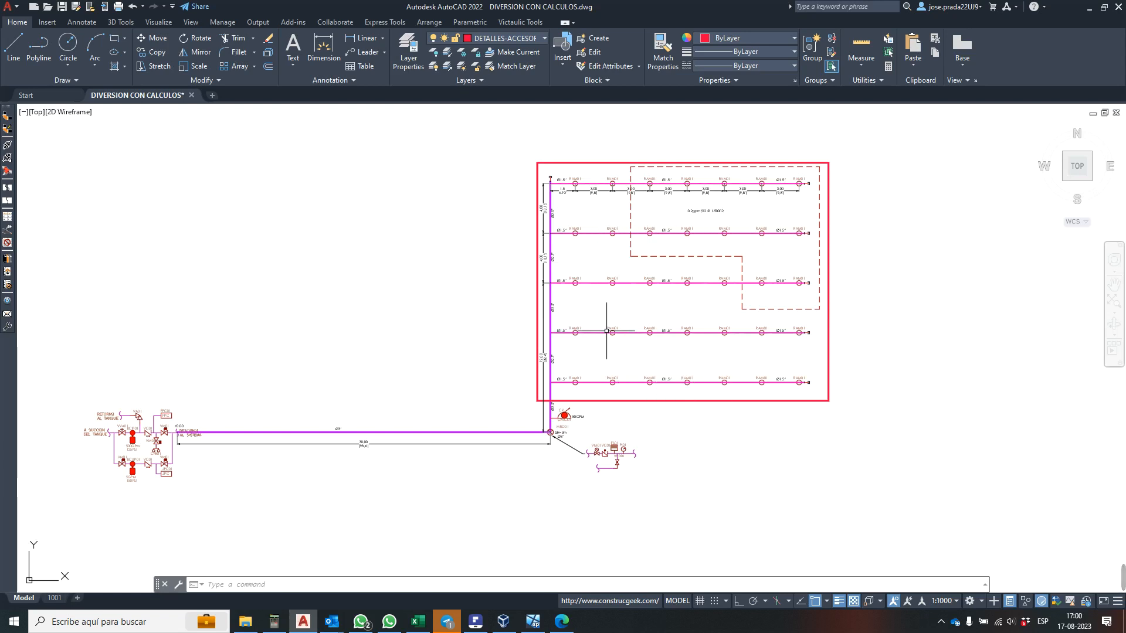
pyautogui.scroll(-2, 607, 331)
pyautogui.scroll(2, 502, 391)
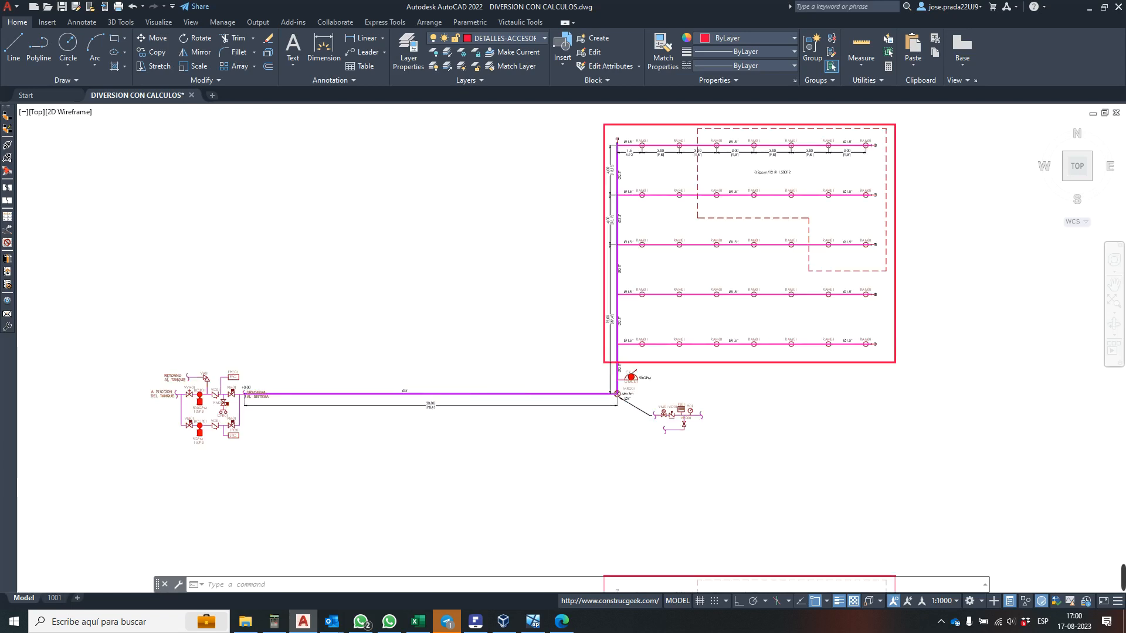
pyautogui.scroll(2, 498, 394)
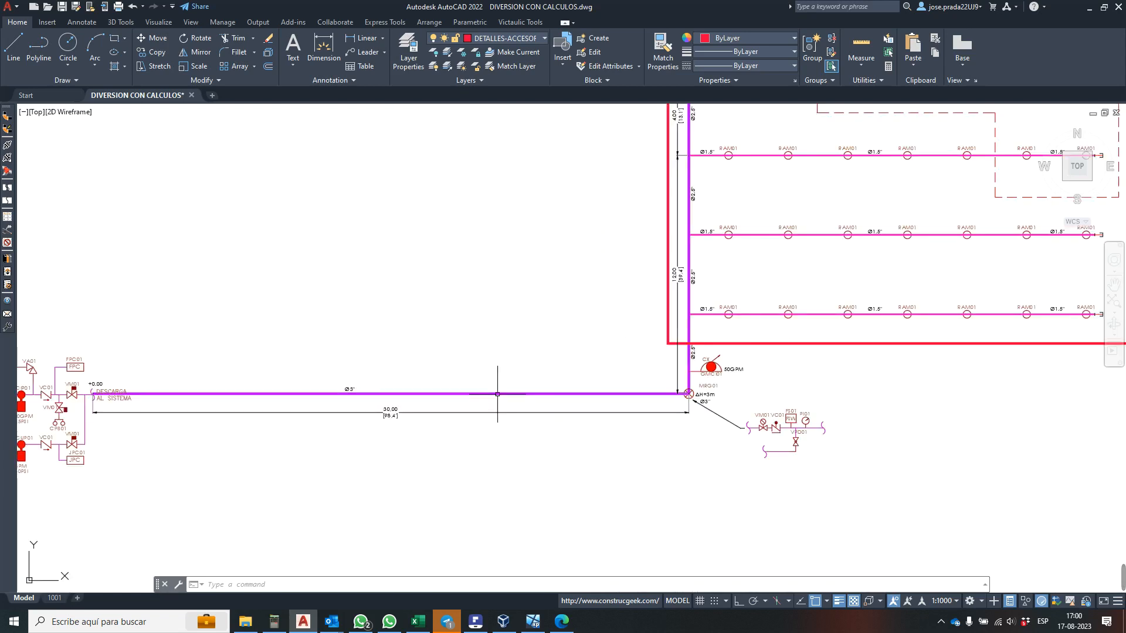
pyautogui.scroll(-2, 497, 394)
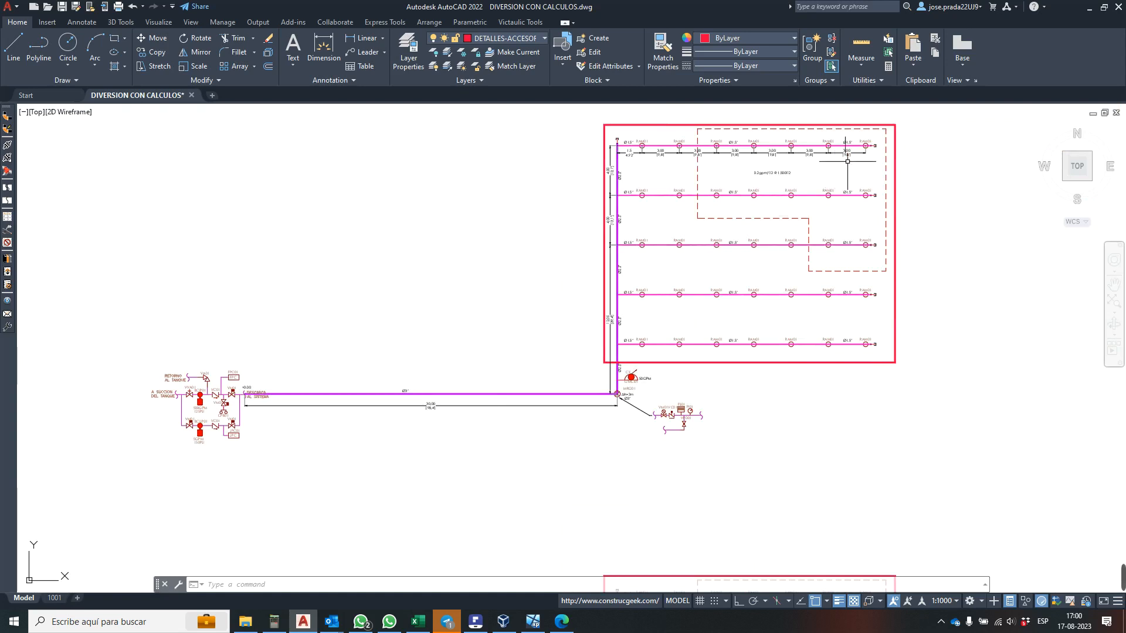
# - Examine the sprinkler spacing and 0.2gpm/ft2 design area, checking the properties of its dashed boundary polyline
pyautogui.scroll(2, 857, 149)
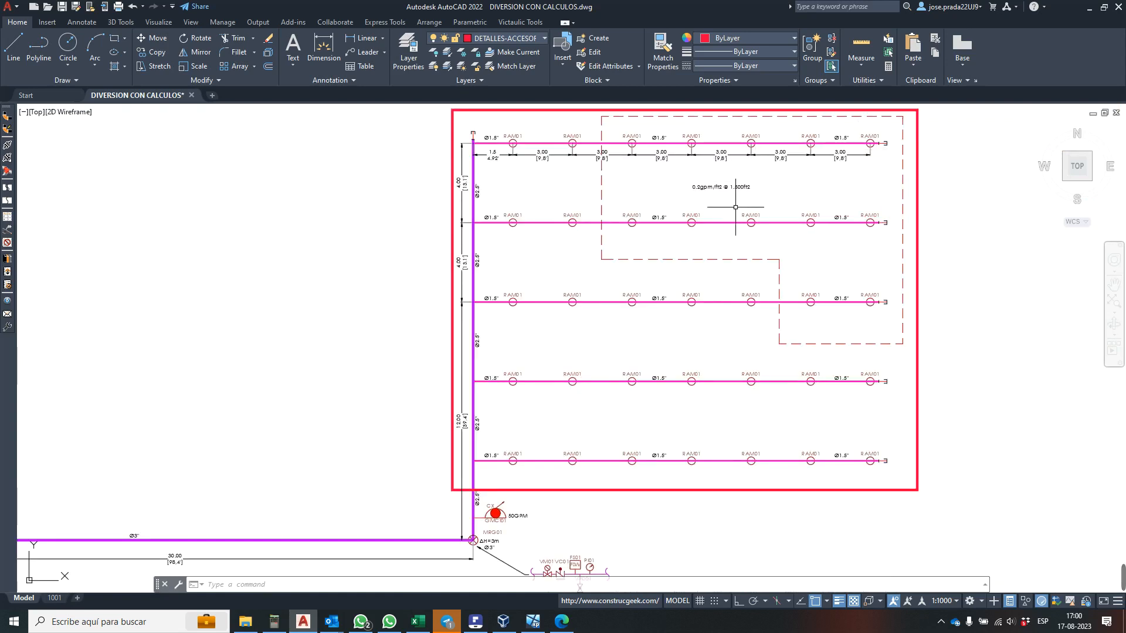
pyautogui.scroll(-2, 589, 258)
pyautogui.scroll(4, 674, 187)
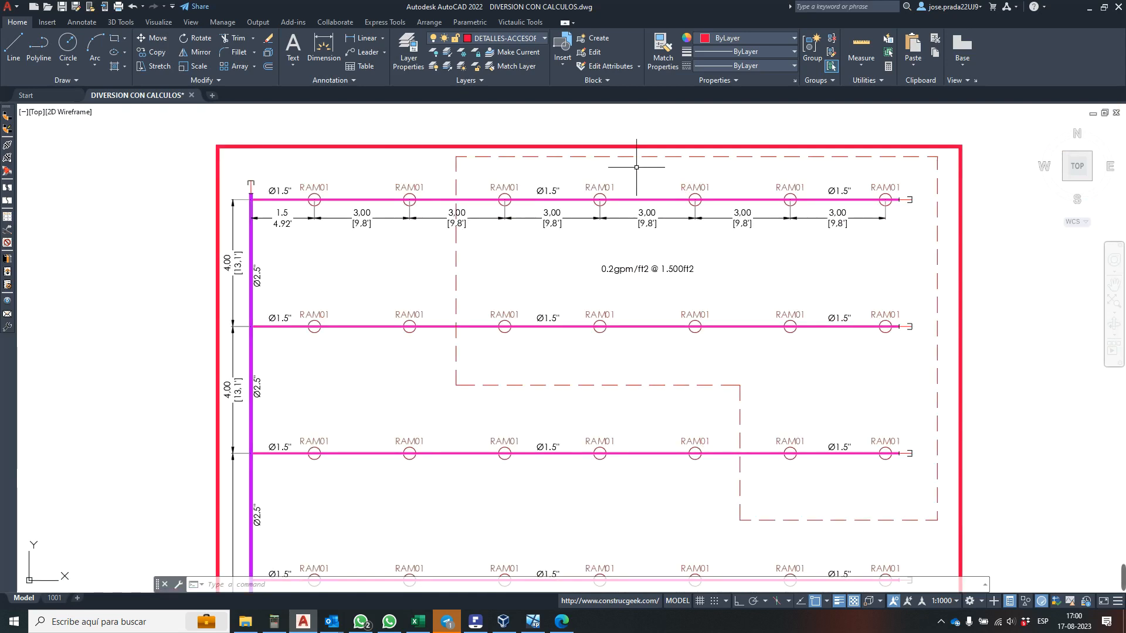
pyautogui.scroll(-2, 636, 167)
pyautogui.scroll(2, 617, 228)
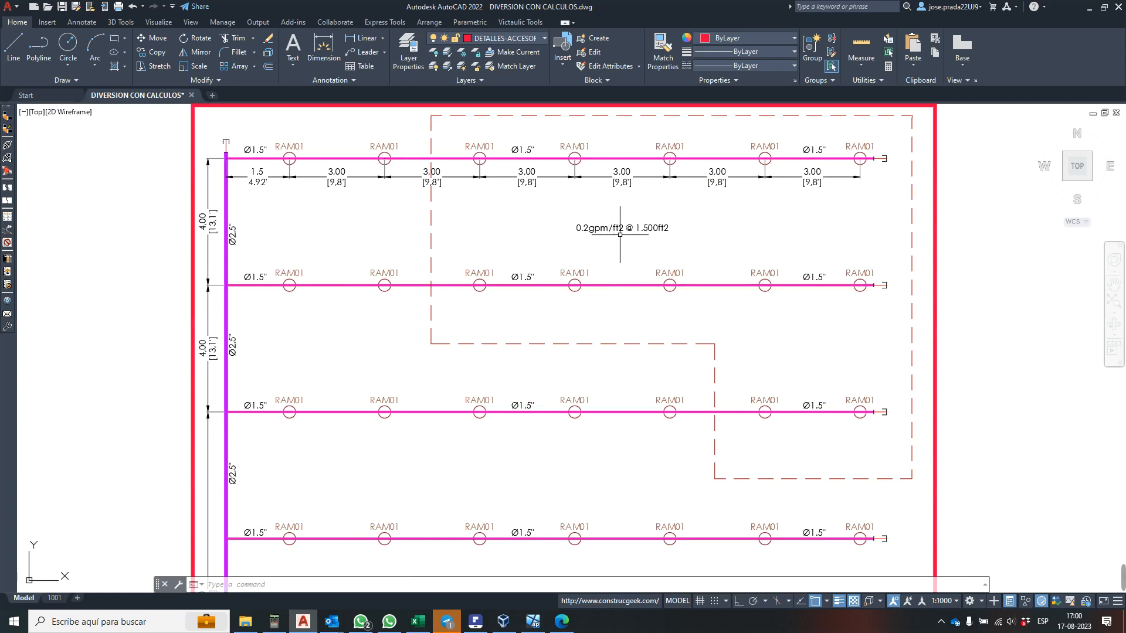
pyautogui.click(654, 344)
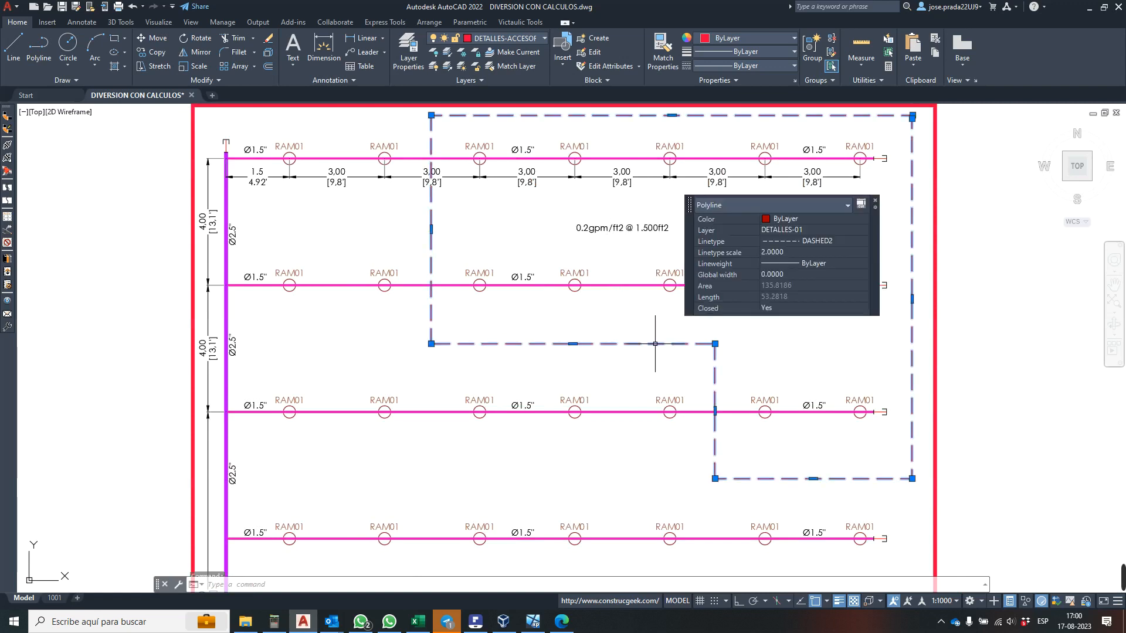
pyautogui.scroll(-2, 558, 245)
pyautogui.scroll(2, 667, 210)
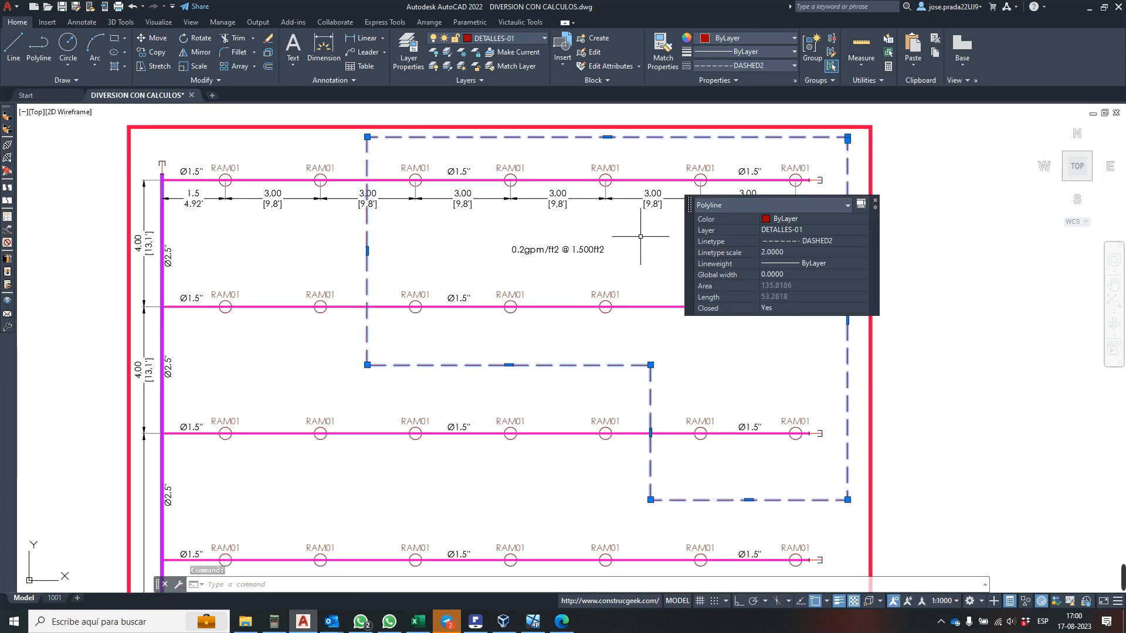
pyautogui.press('Escape')
pyautogui.scroll(-4, 607, 221)
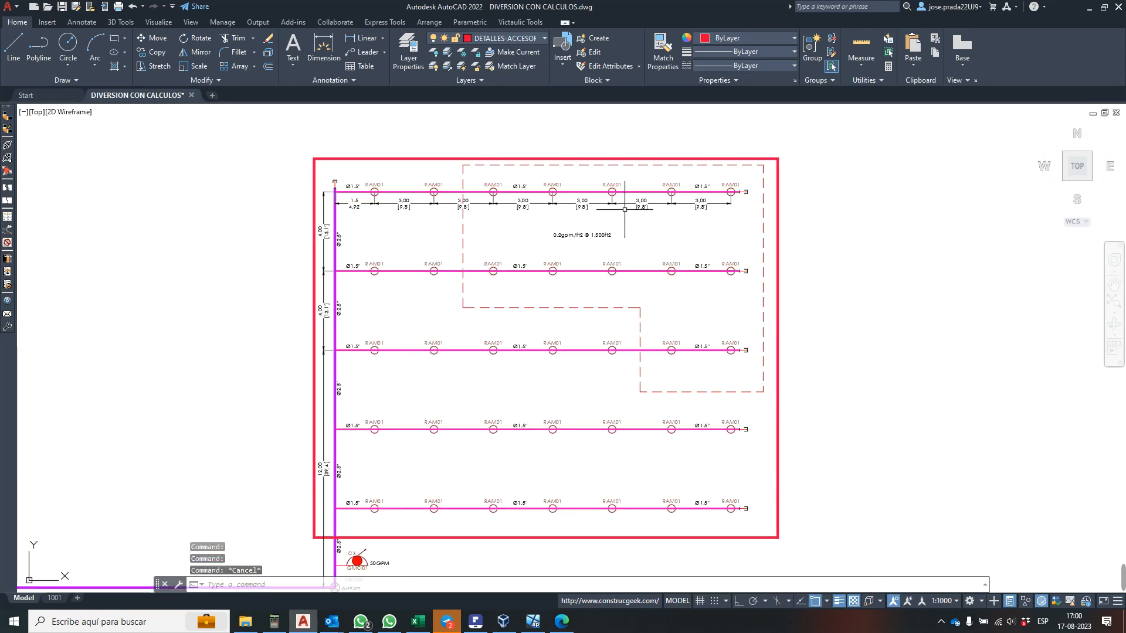
# - Examine the riser's branch spacing, the GMCI01 hose connection and the MRG01 valve assembly detail at the riser base
pyautogui.scroll(4, 619, 205)
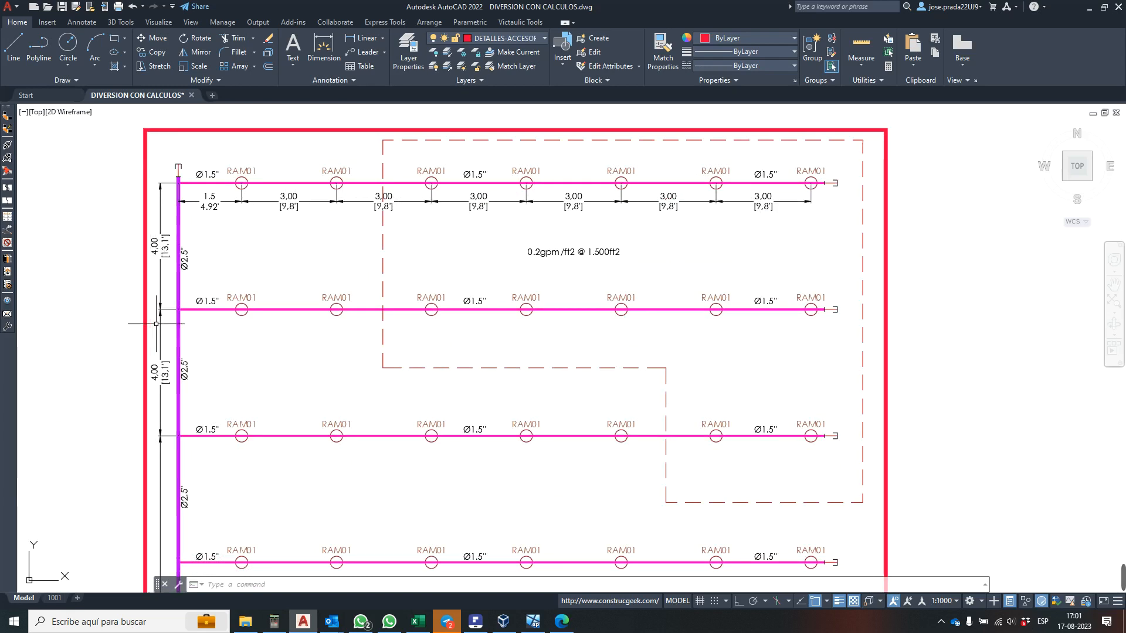
pyautogui.scroll(-4, 537, 269)
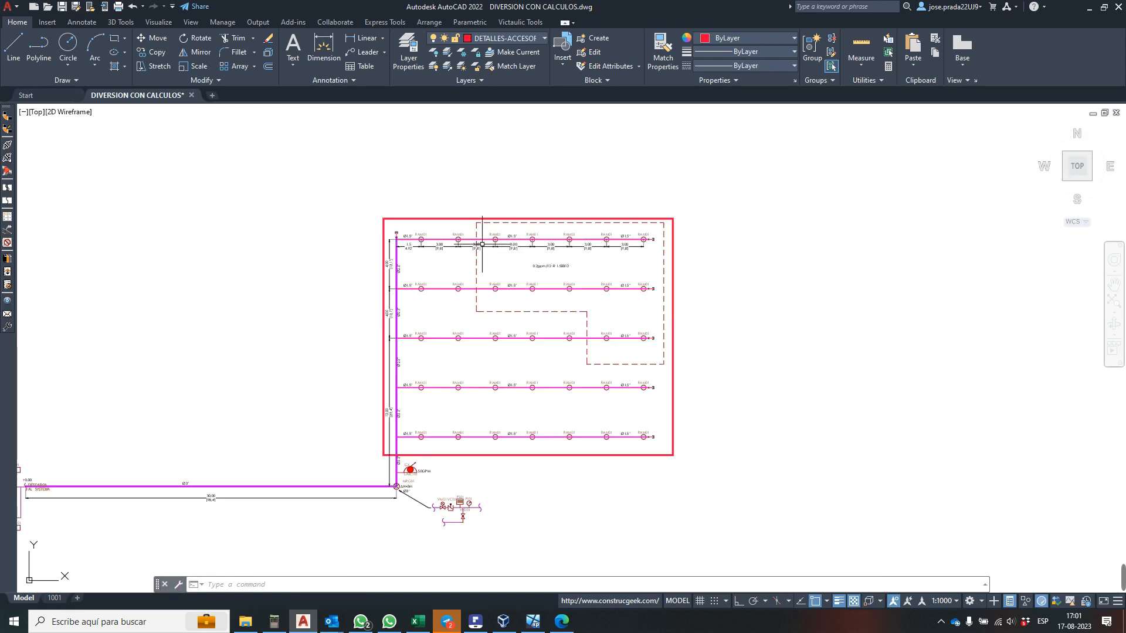
pyautogui.scroll(4, 389, 476)
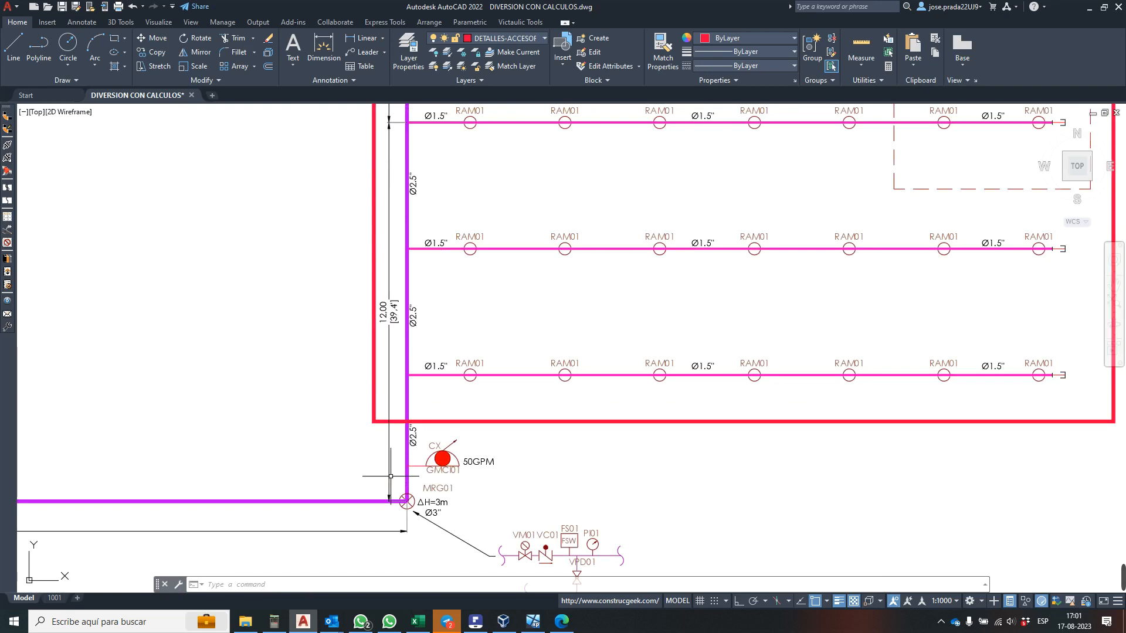
pyautogui.scroll(2, 403, 500)
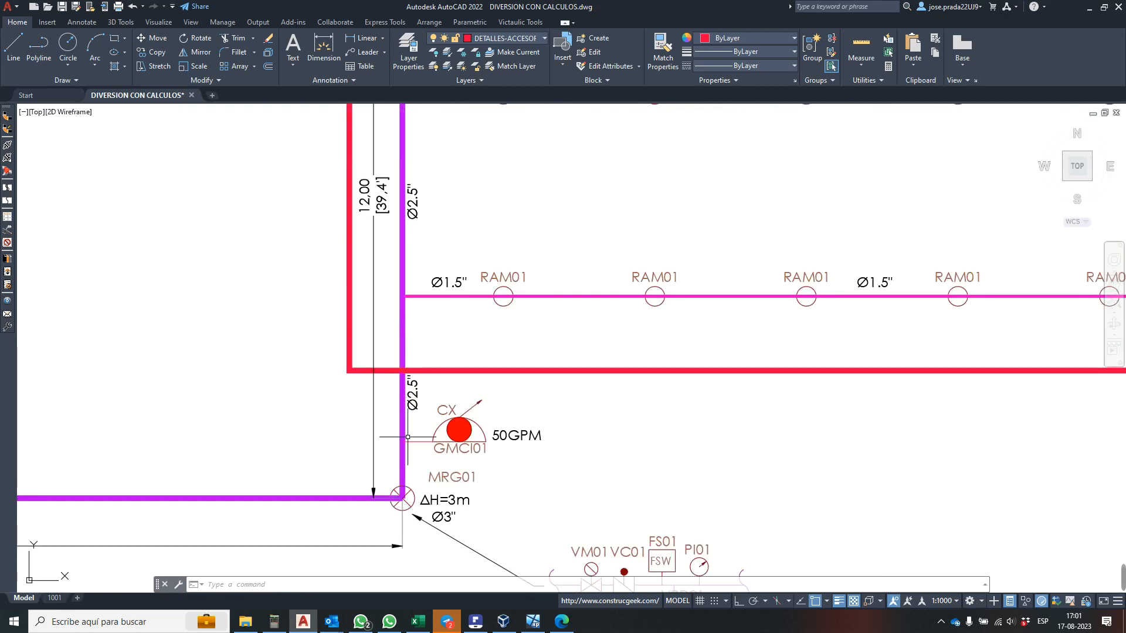
pyautogui.scroll(-6, 427, 393)
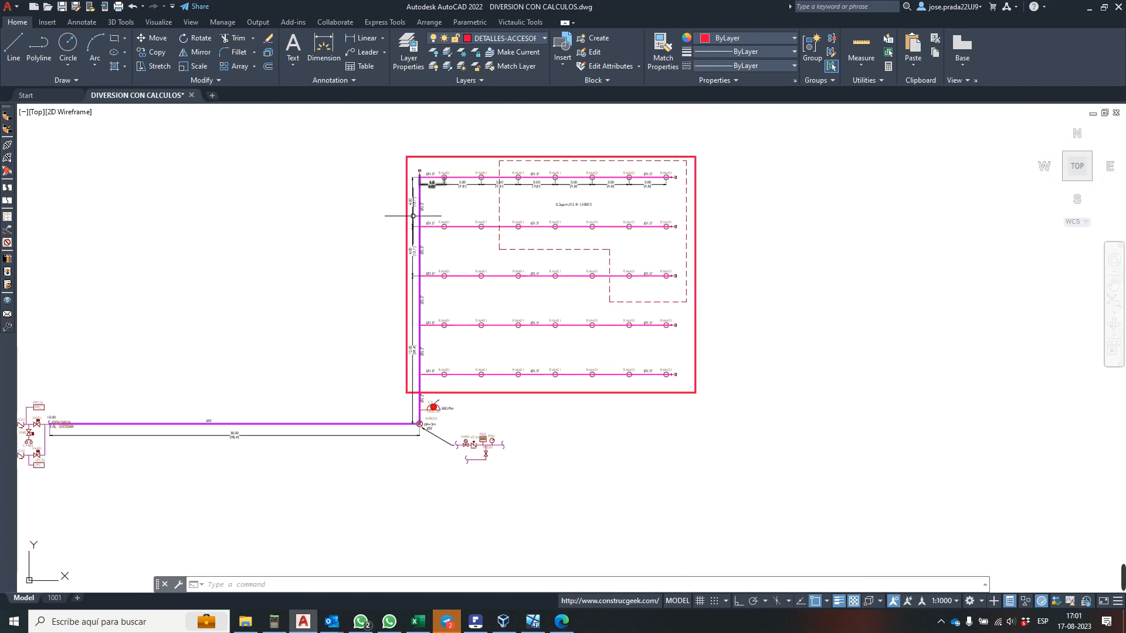
pyautogui.scroll(8, 418, 399)
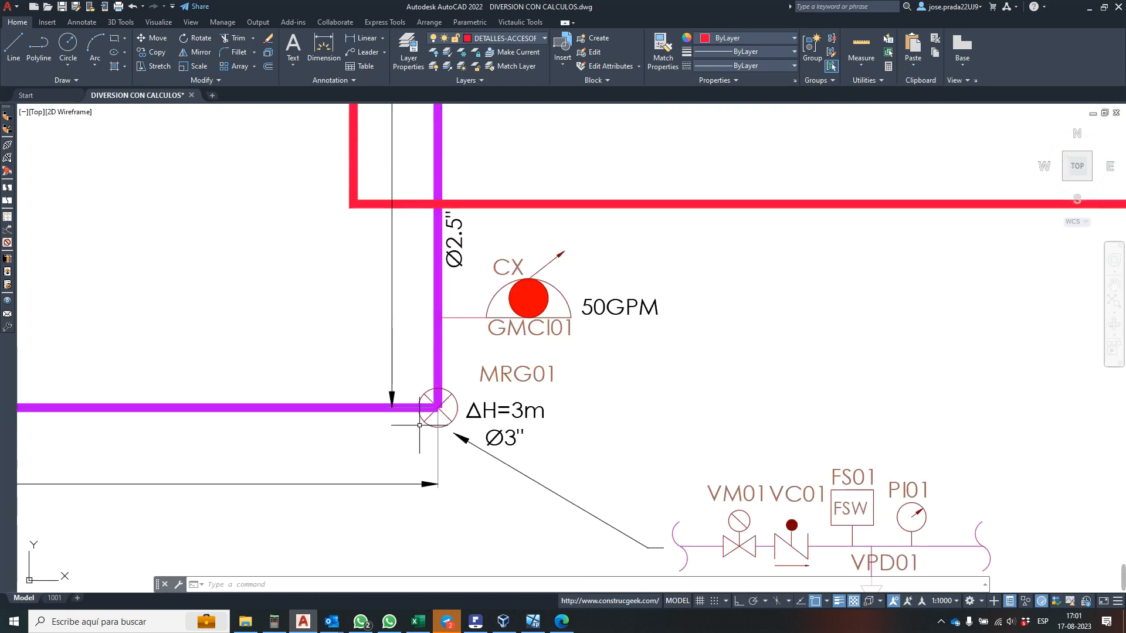
pyautogui.scroll(-4, 464, 379)
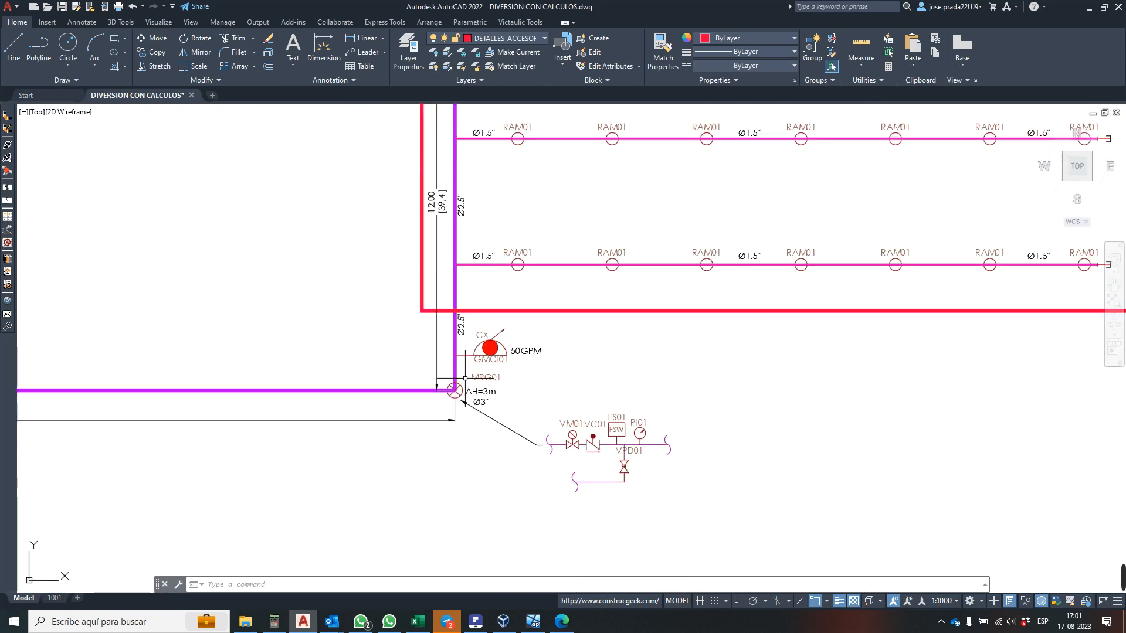
pyautogui.scroll(2, 618, 434)
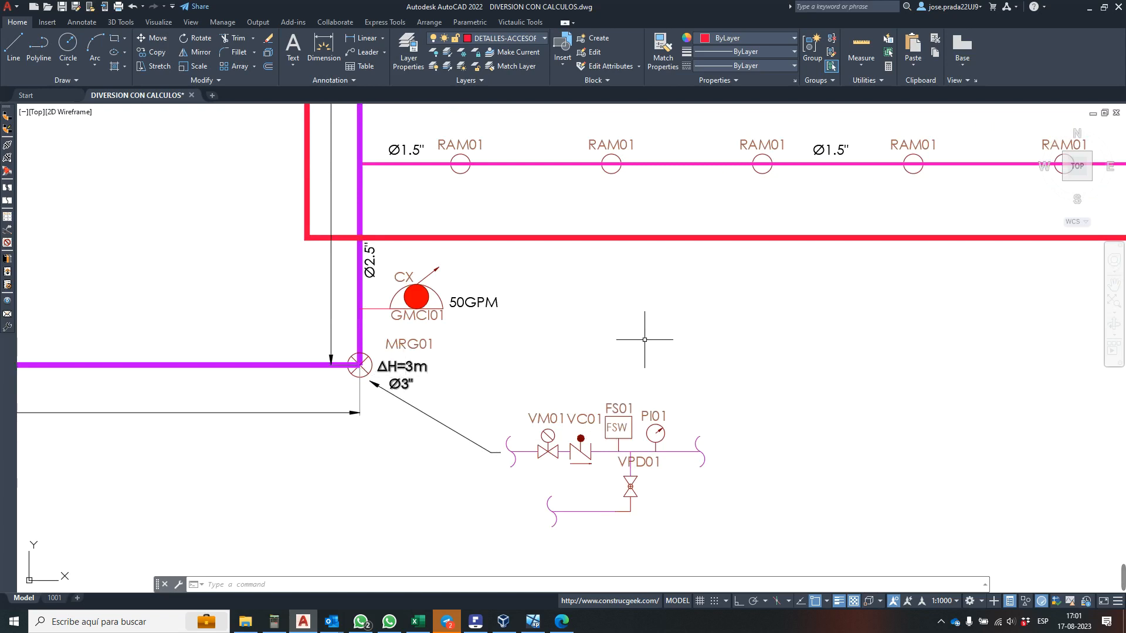
# - Follow the Ø3" main back to the pump station and inspect the block properties of main fire pump BCIP01
pyautogui.scroll(-5, 685, 349)
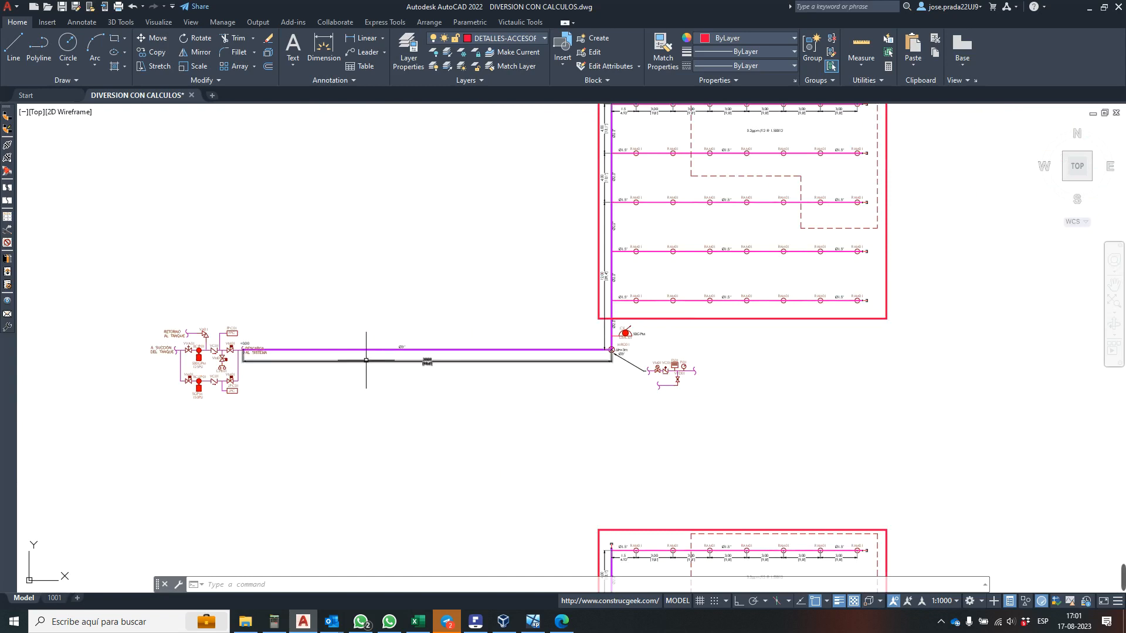
pyautogui.scroll(3, 365, 359)
pyautogui.scroll(-2, 520, 352)
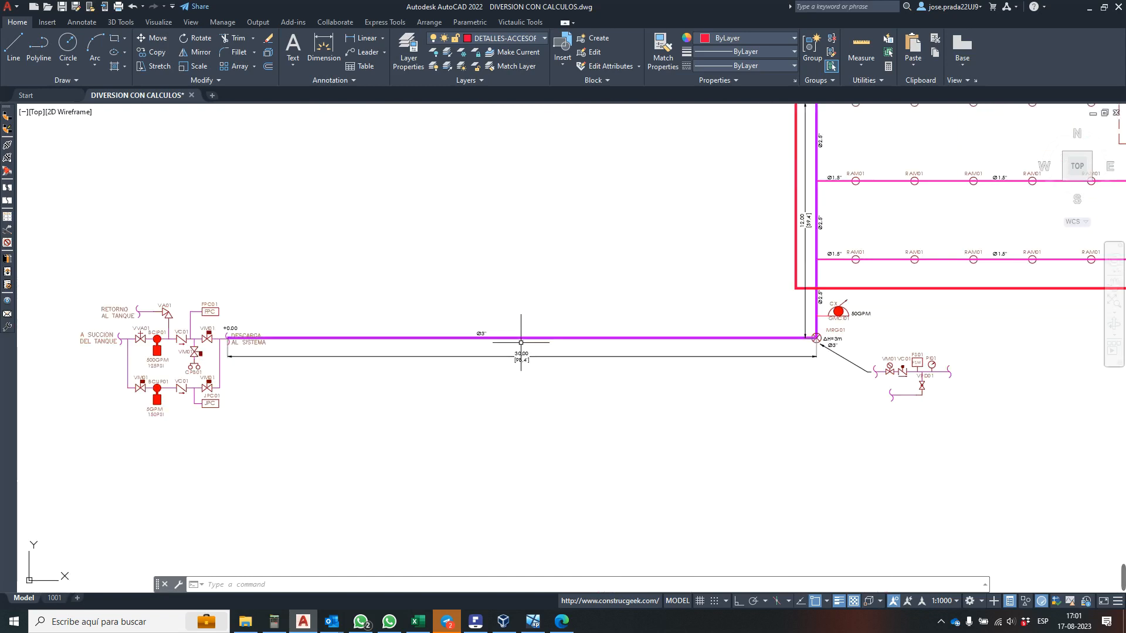
pyautogui.scroll(4, 151, 346)
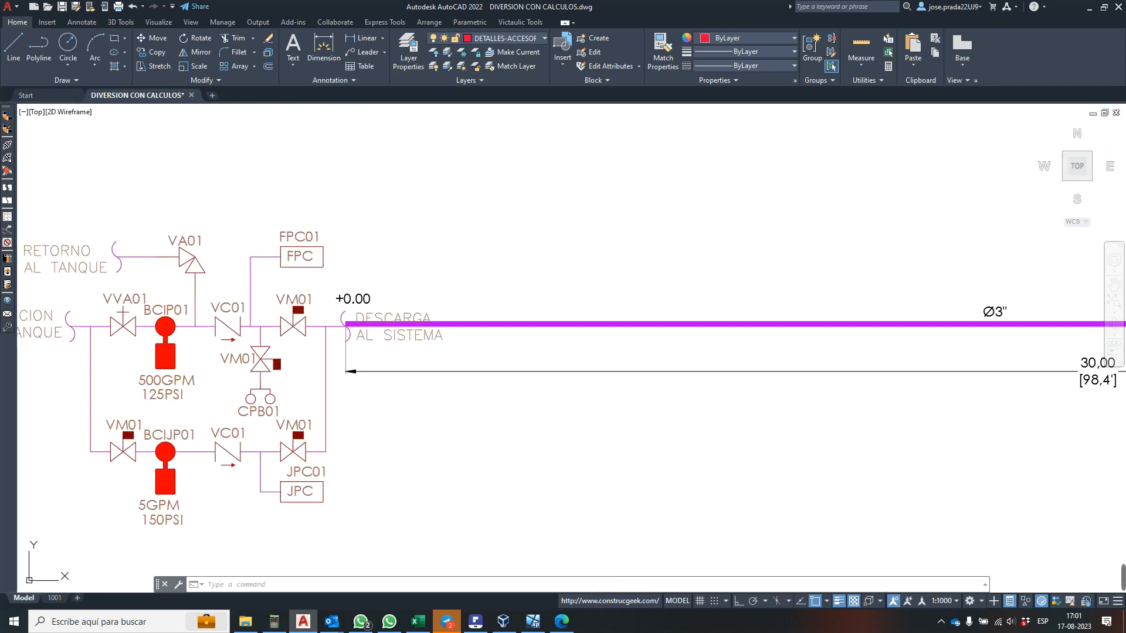
pyautogui.click(174, 397)
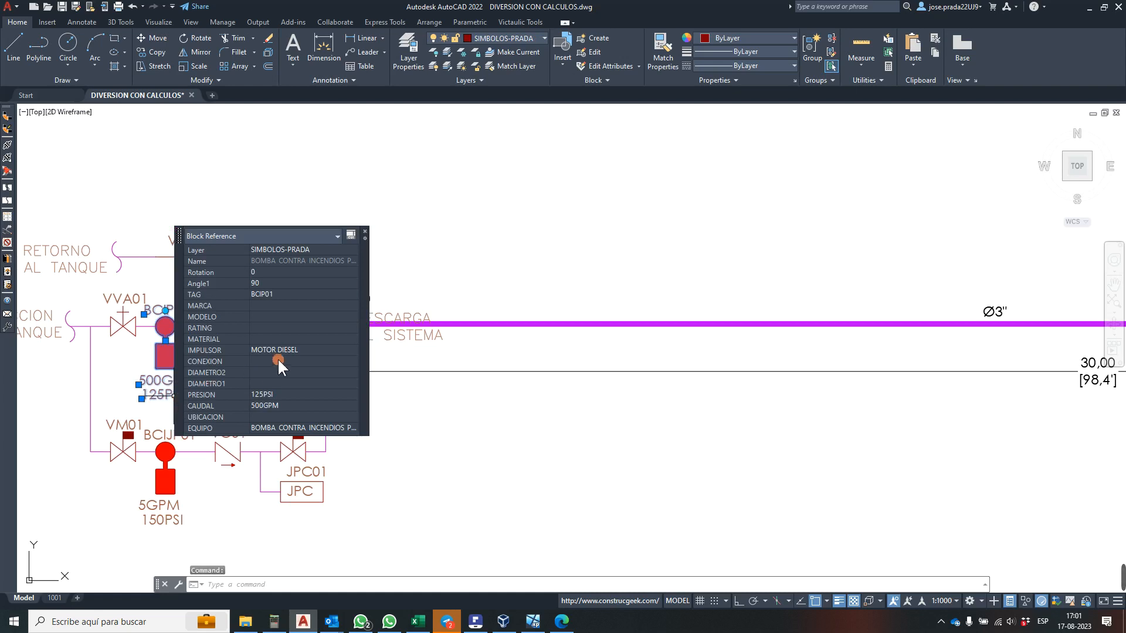
pyautogui.press('Escape')
pyautogui.press('Escape')
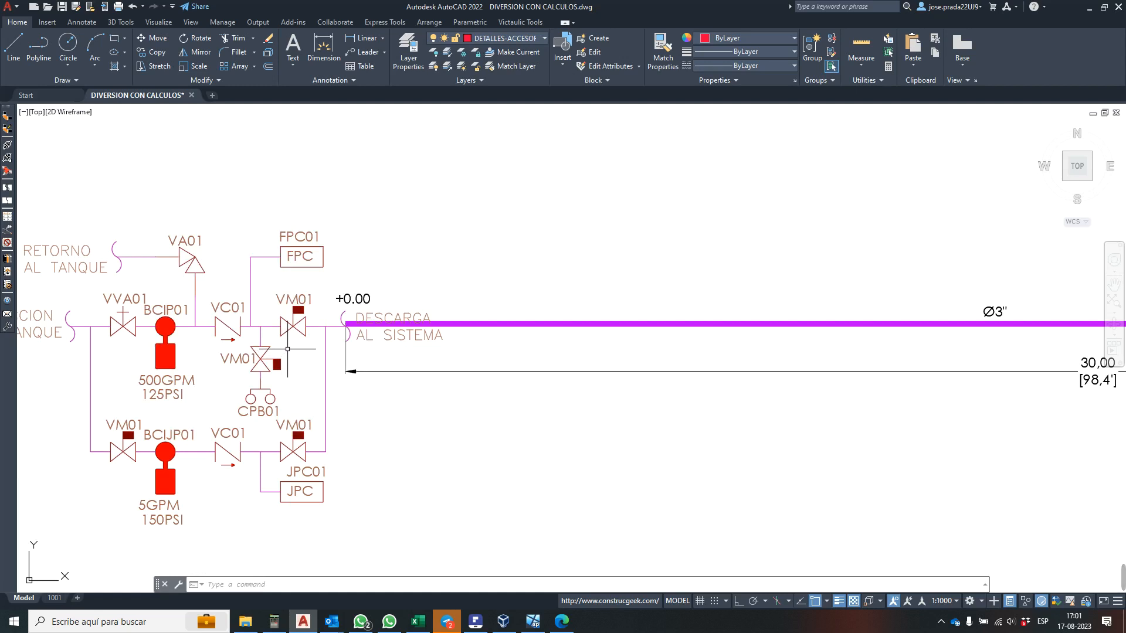
# - Review the stacked copies of the network drawing and the uppermost copy's sprinkler area with its dashed design boundary
pyautogui.scroll(-5, 332, 266)
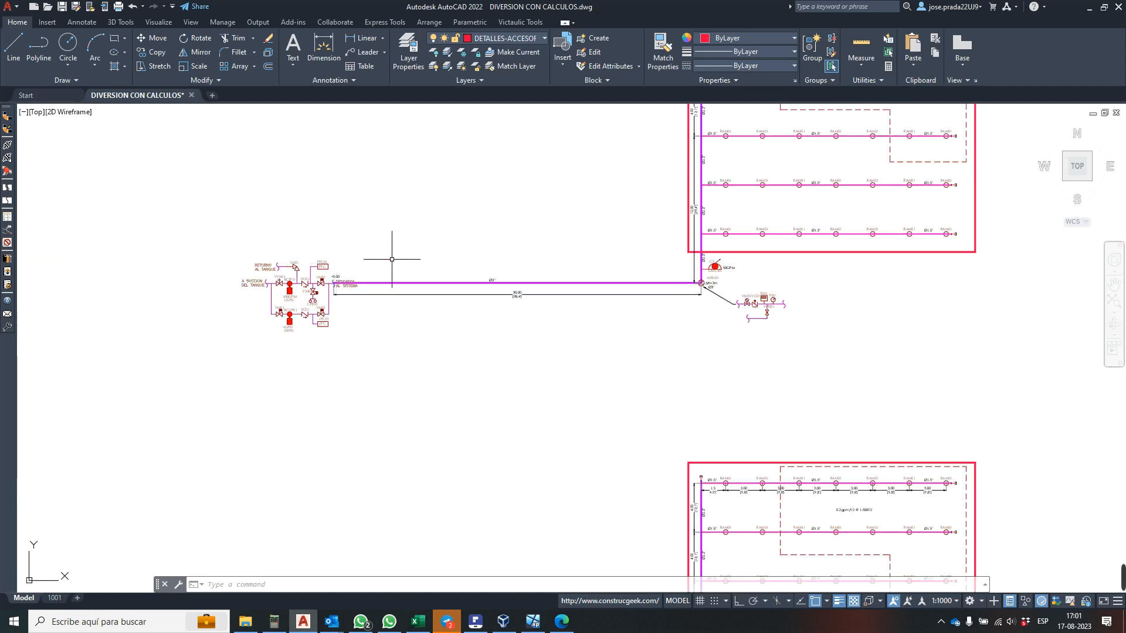
pyautogui.scroll(-2, 466, 255)
pyautogui.scroll(-2, 466, 255)
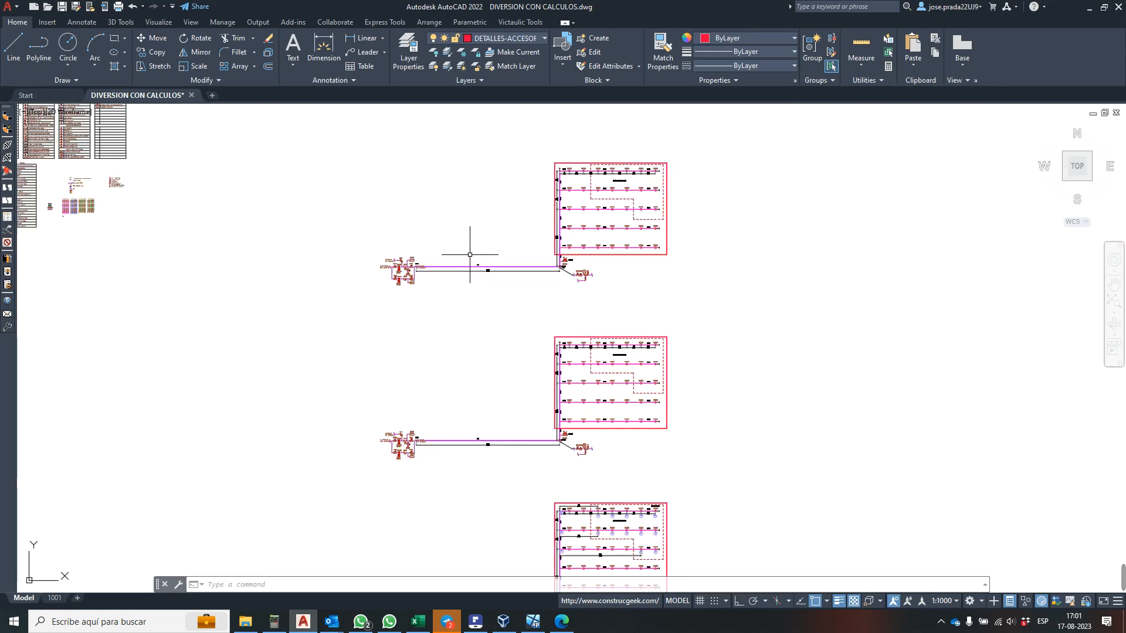
pyautogui.scroll(4, 548, 405)
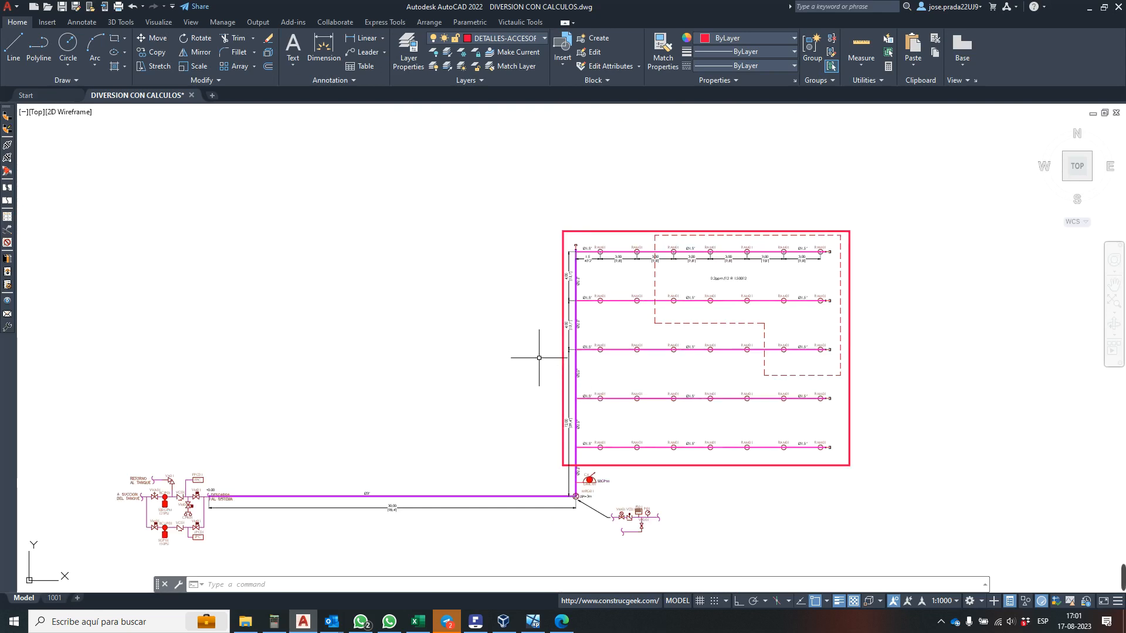
pyautogui.scroll(-2, 586, 328)
pyautogui.scroll(2, 480, 320)
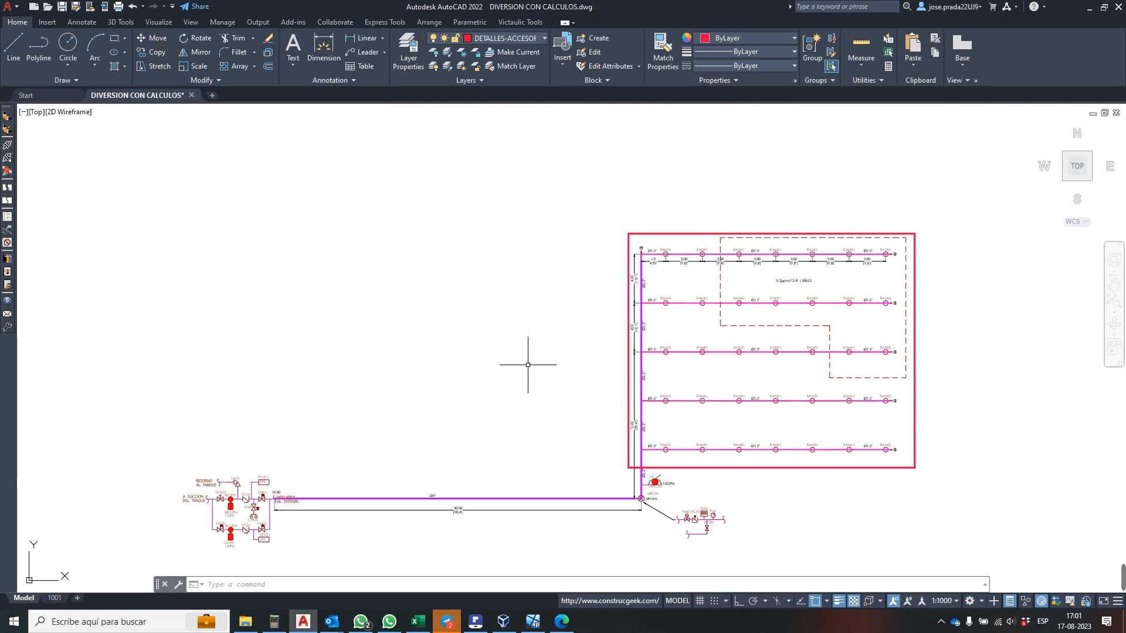
pyautogui.scroll(2, 849, 329)
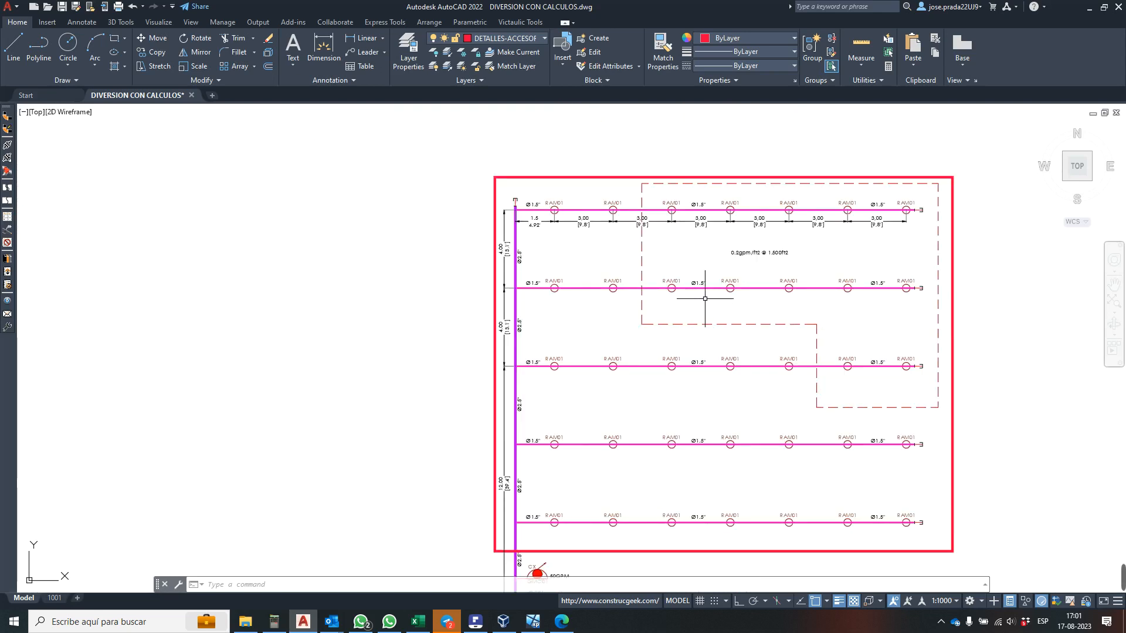
pyautogui.scroll(-2, 704, 257)
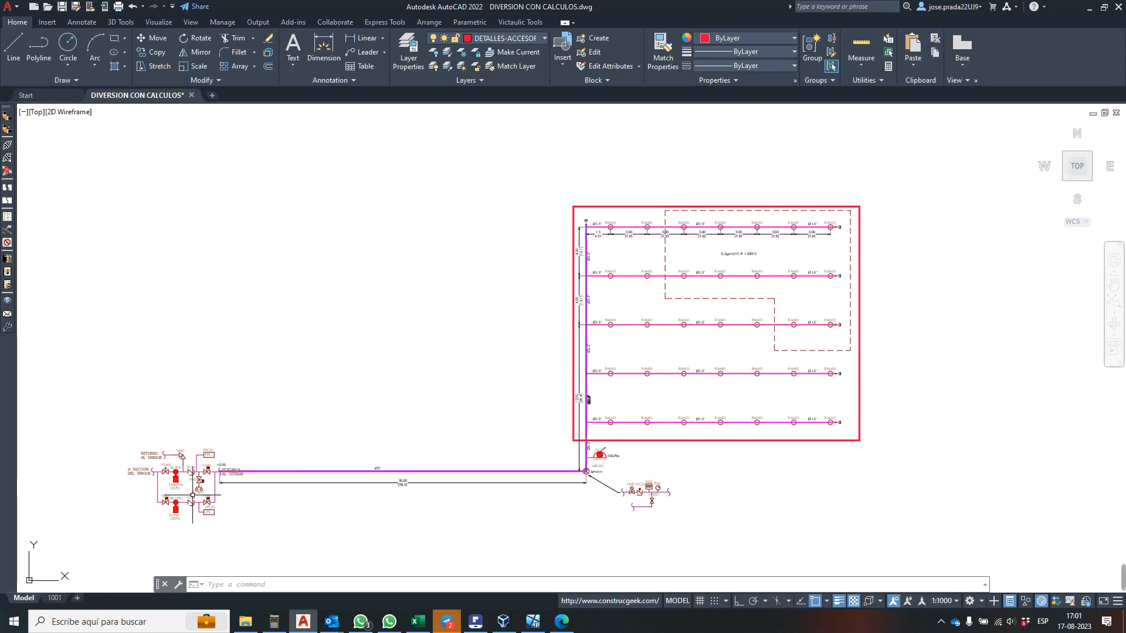
# - Examine the pump station and Ø3" discharge main, comparing them with the other copies of the network
pyautogui.scroll(2, 186, 483)
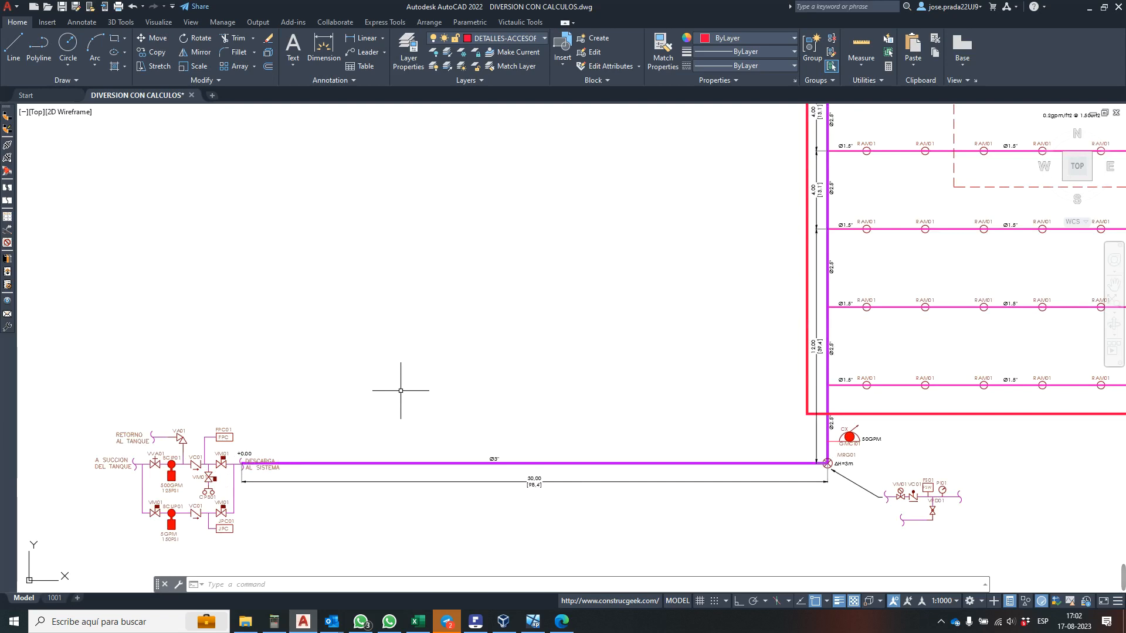
pyautogui.scroll(-1, 413, 374)
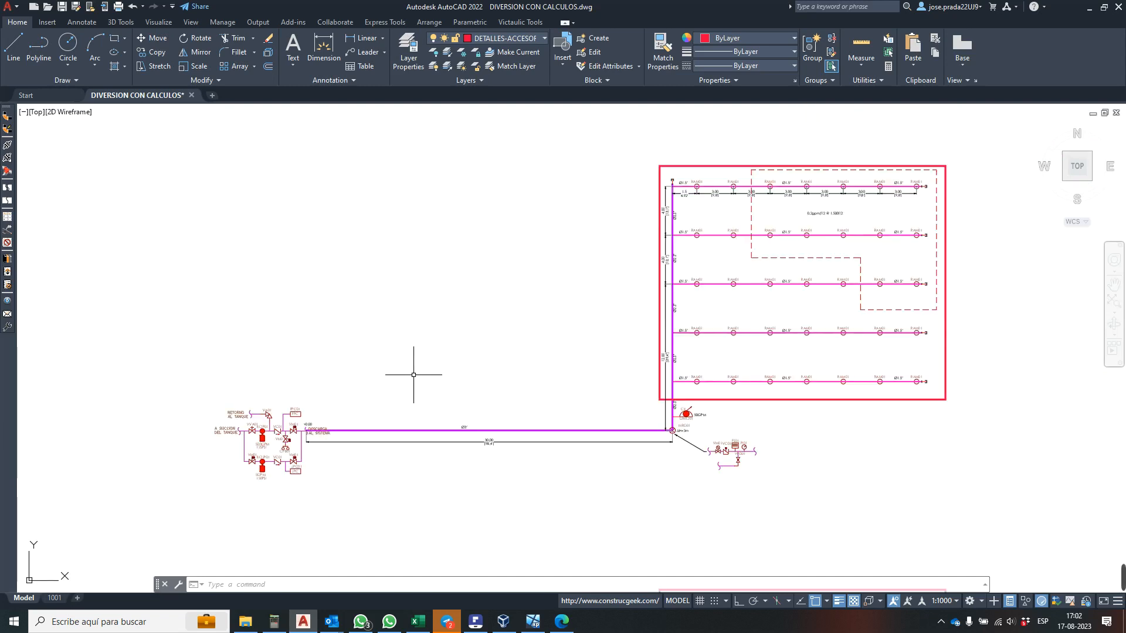
pyautogui.scroll(1, 284, 461)
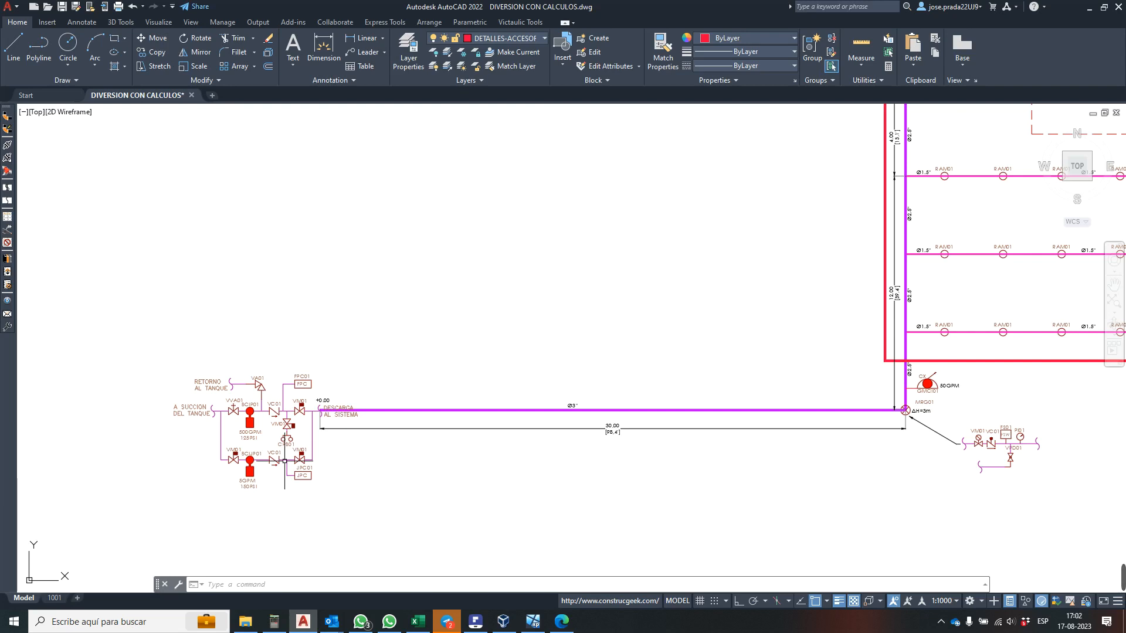
pyautogui.scroll(-4, 394, 389)
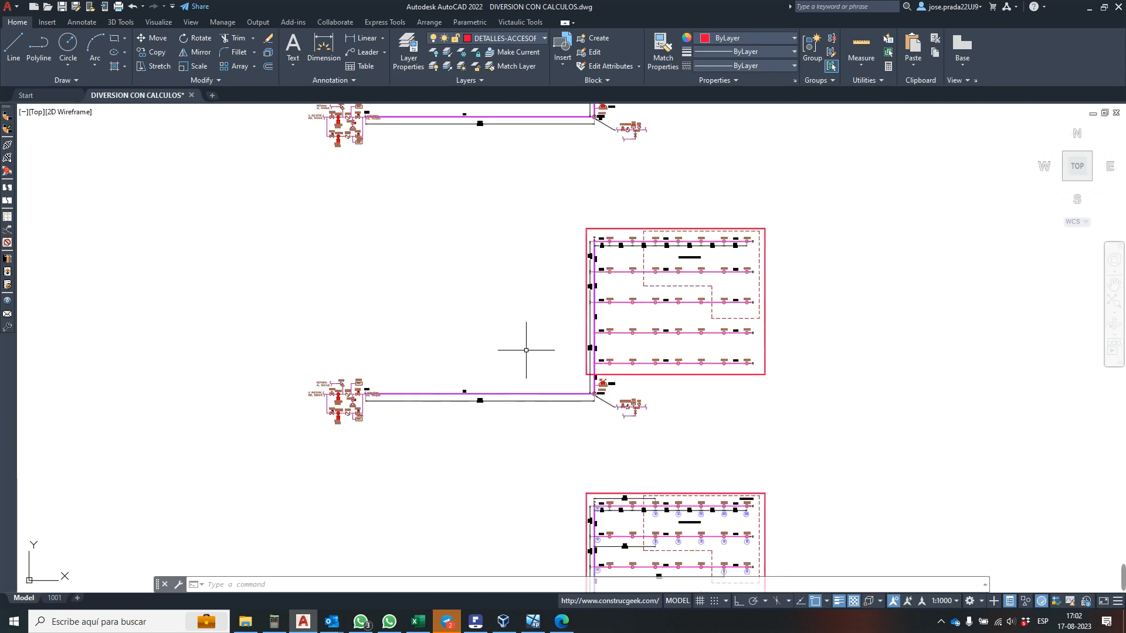
pyautogui.scroll(2, 545, 342)
pyautogui.scroll(4, 182, 451)
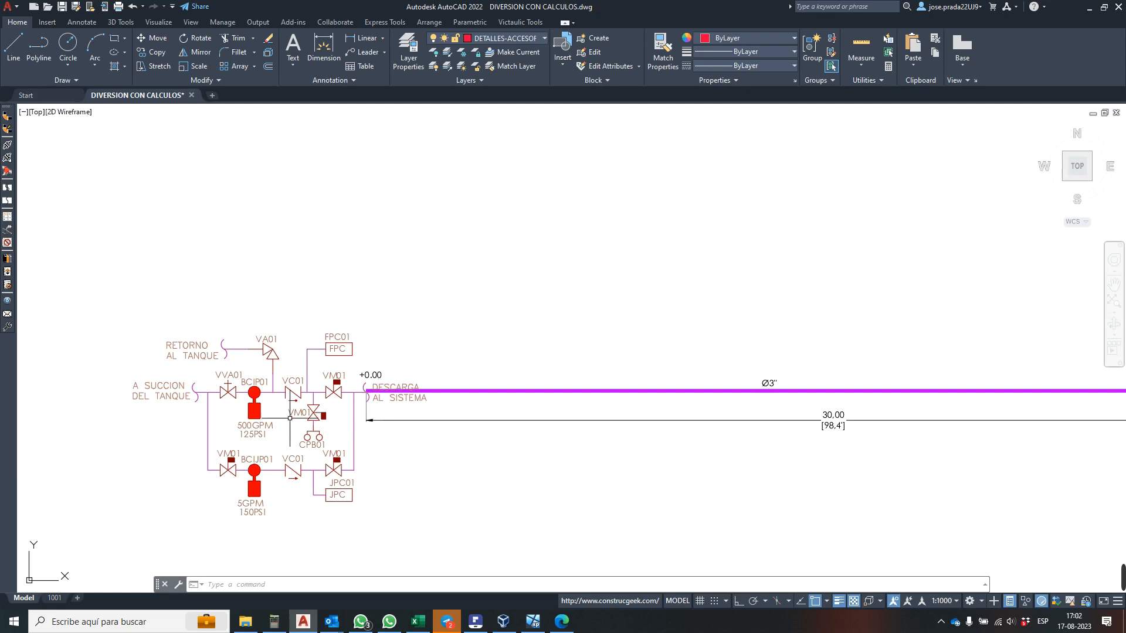
# - Review the pump discharge and the middle network copy's sprinkler area, focusing on the density note inside the dashed design boundary
pyautogui.scroll(2, 364, 394)
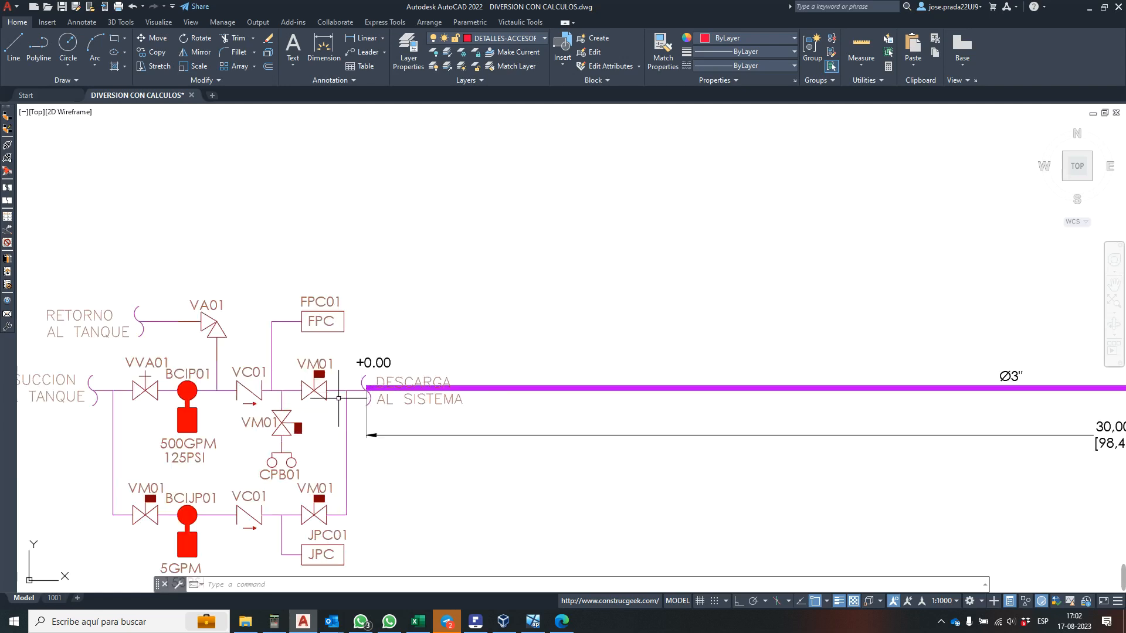
pyautogui.scroll(-5, 249, 396)
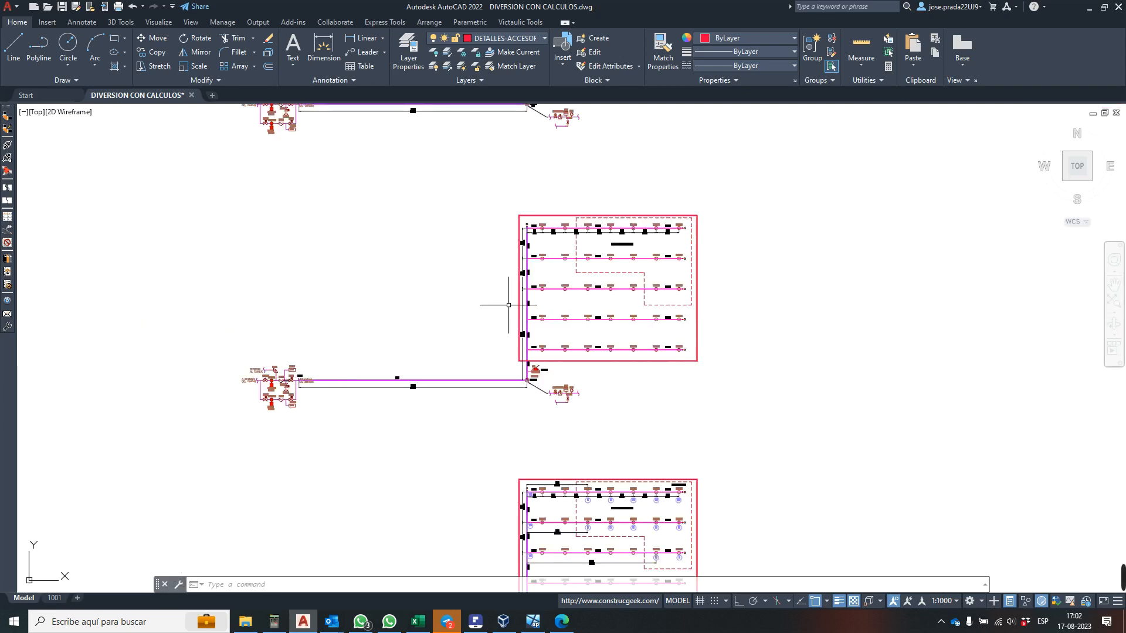
pyautogui.scroll(4, 595, 252)
pyautogui.scroll(-2, 605, 244)
pyautogui.scroll(4, 653, 245)
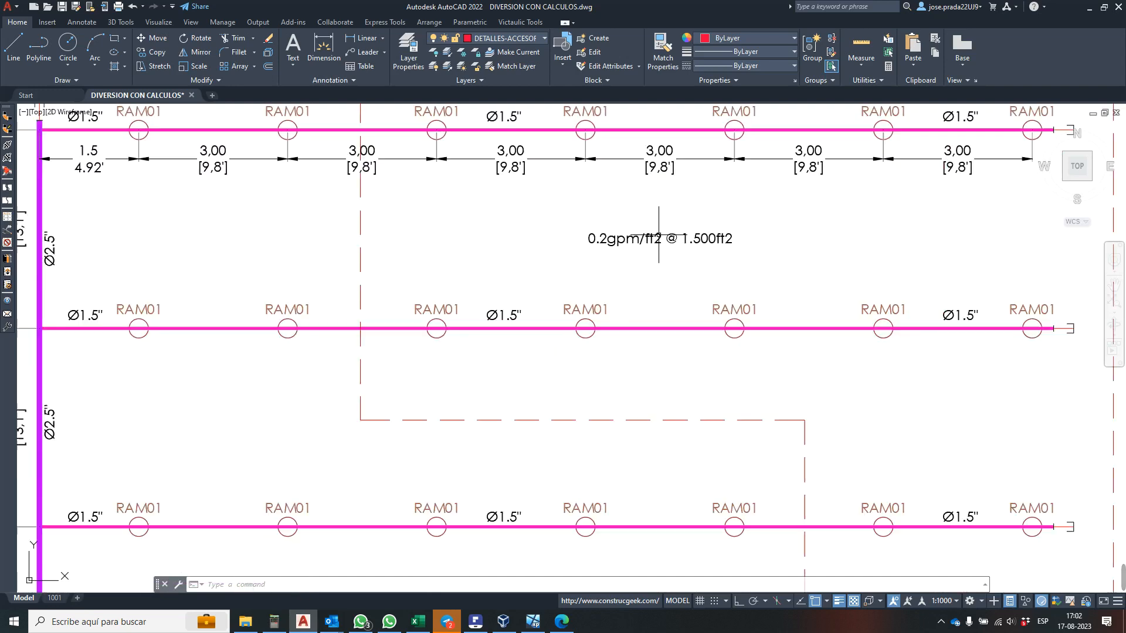
pyautogui.scroll(-3, 653, 246)
pyautogui.scroll(3, 674, 223)
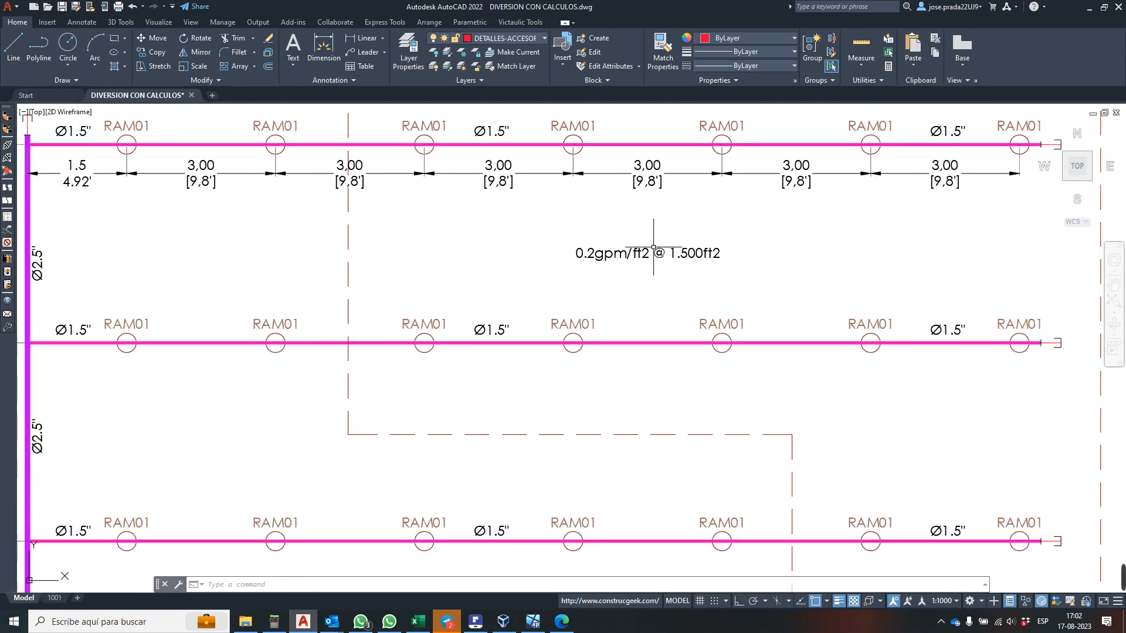
pyautogui.scroll(-2, 651, 241)
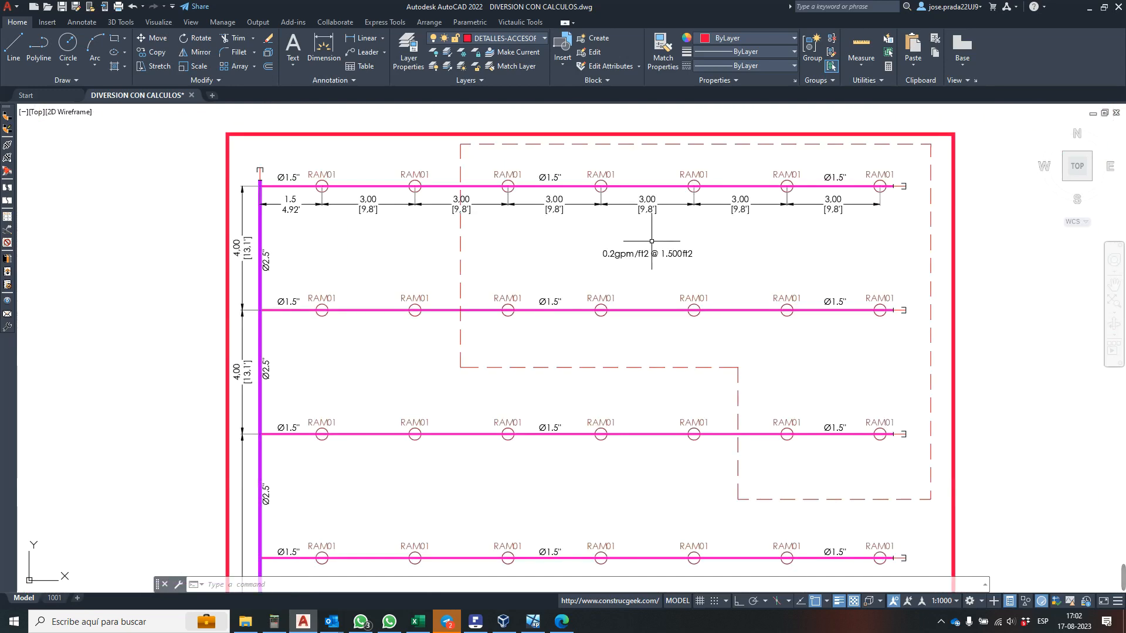
pyautogui.scroll(2, 613, 256)
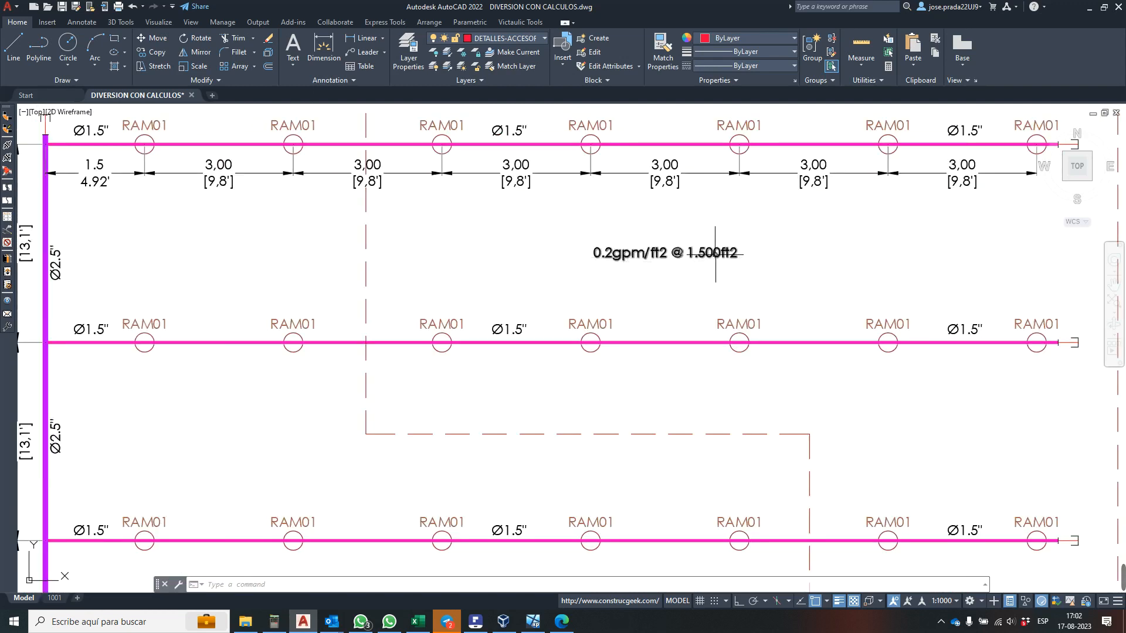
pyautogui.scroll(-3, 668, 252)
pyautogui.scroll(3, 679, 255)
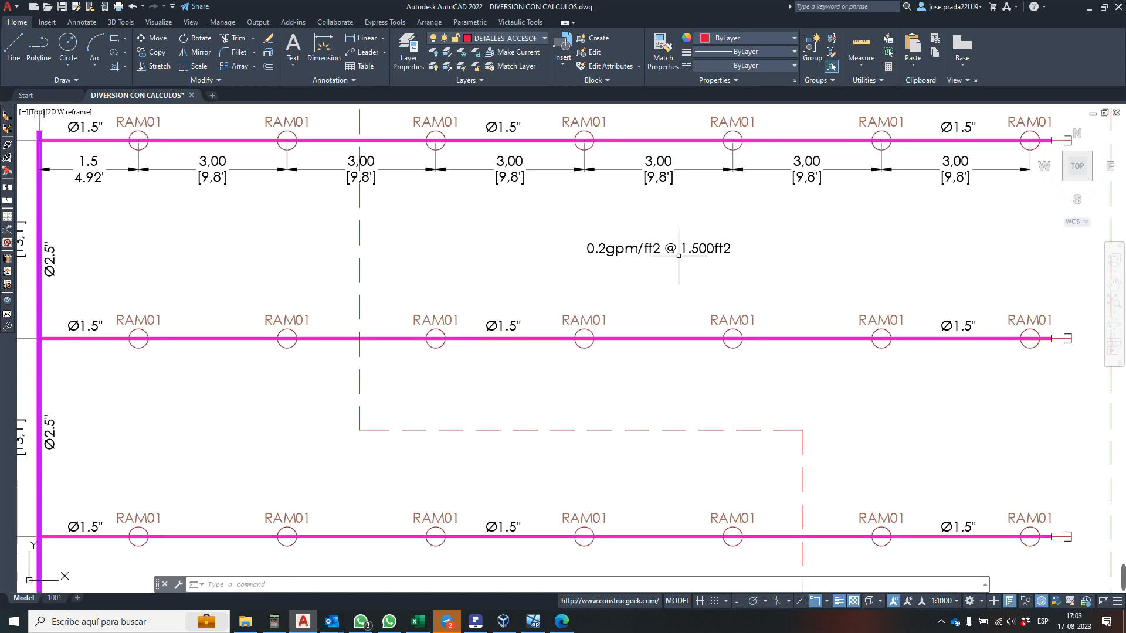
pyautogui.scroll(-2, 678, 256)
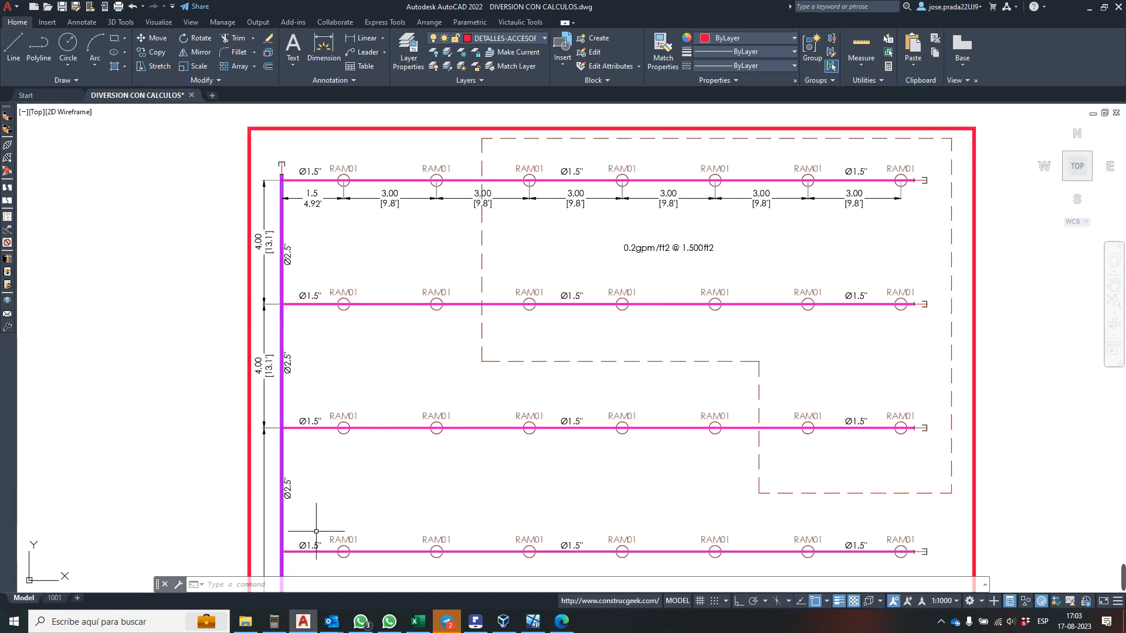
# - Switch to the DreamCalc calculator and show its paper roll, enlarged and placed beside the calculator
pyautogui.click(274, 622)
pyautogui.moveTo(780, 111); pyautogui.dragTo(142, 121)
pyautogui.click(103, 134)
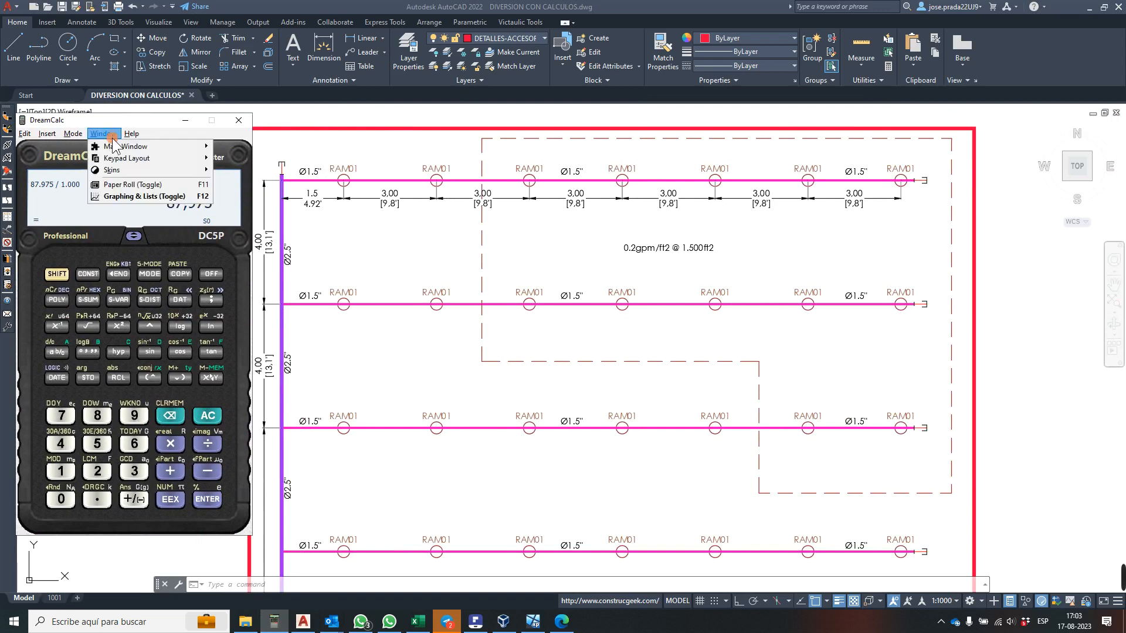
pyautogui.click(141, 186)
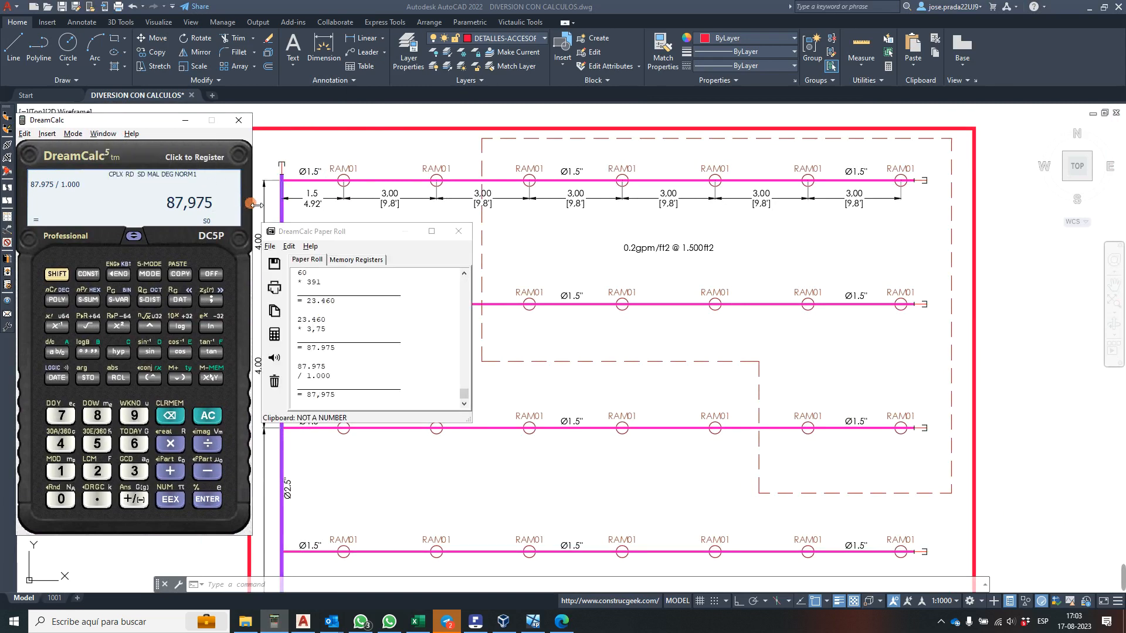
pyautogui.moveTo(299, 217); pyautogui.dragTo(300, 119)
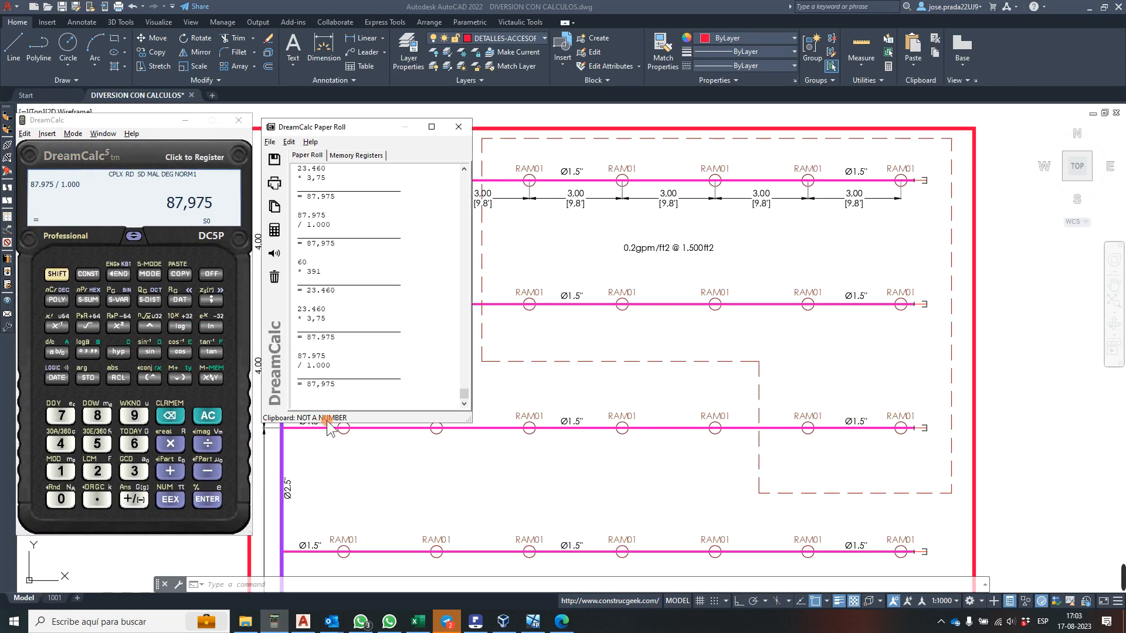
pyautogui.moveTo(329, 430); pyautogui.dragTo(329, 529)
# - Clear the old calculations from the paper roll and reset the calculator display
pyautogui.click(275, 277)
pyautogui.click(346, 285)
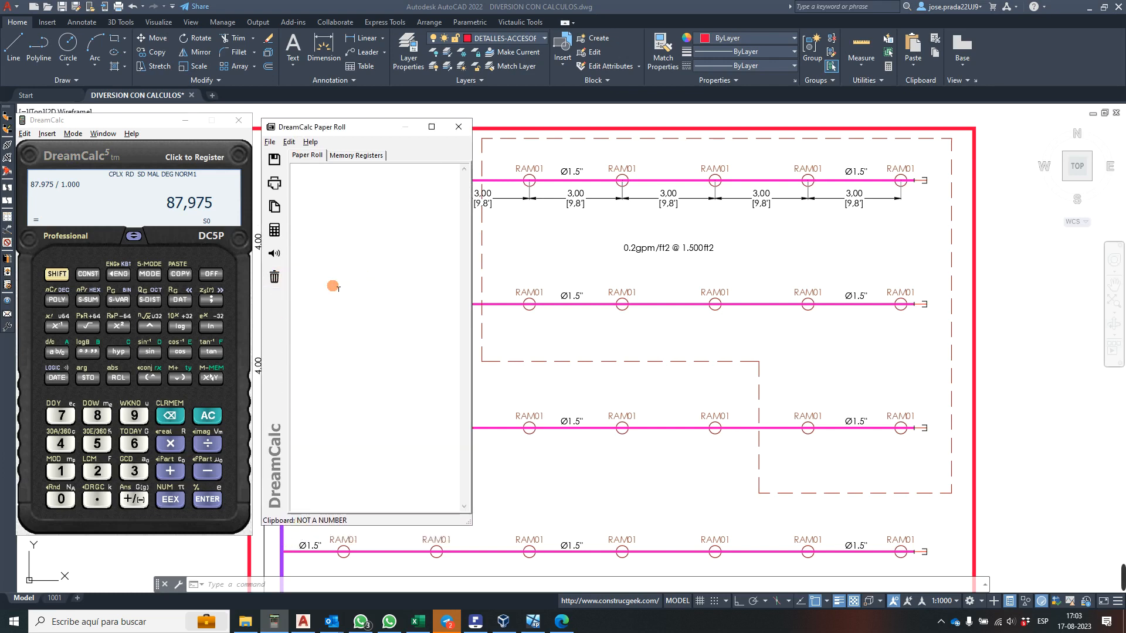
pyautogui.click(208, 416)
pyautogui.click(142, 192)
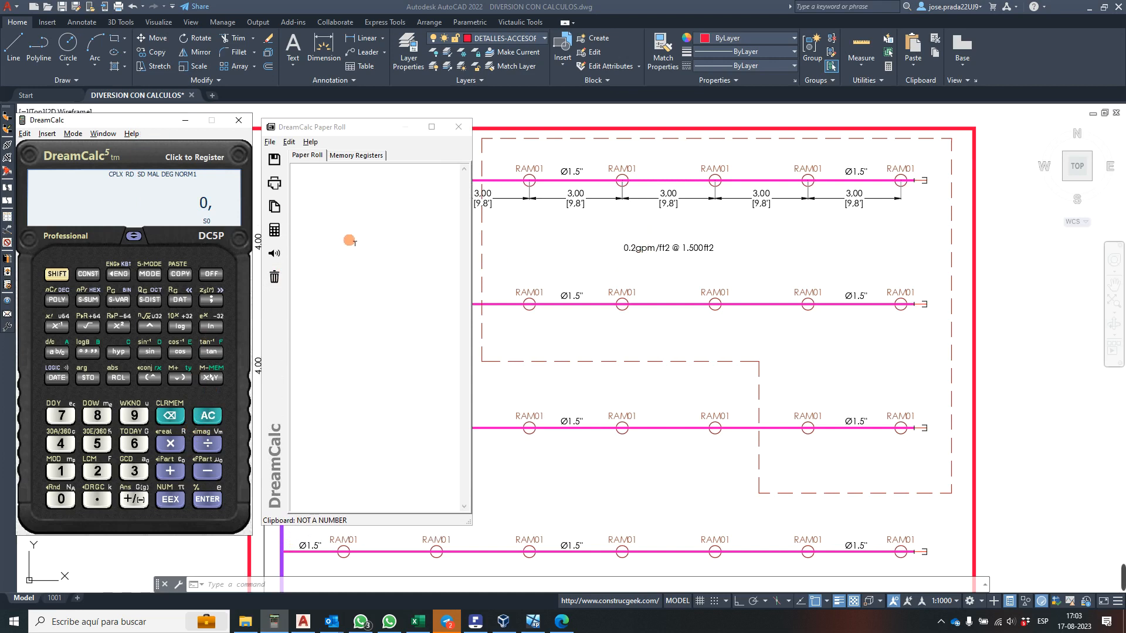
# - Calculate the base sprinkler flow by multiplying the 0,2 gpm/ft2 density by the 1.500 ft2 design area
pyautogui.write('0,2 * ')
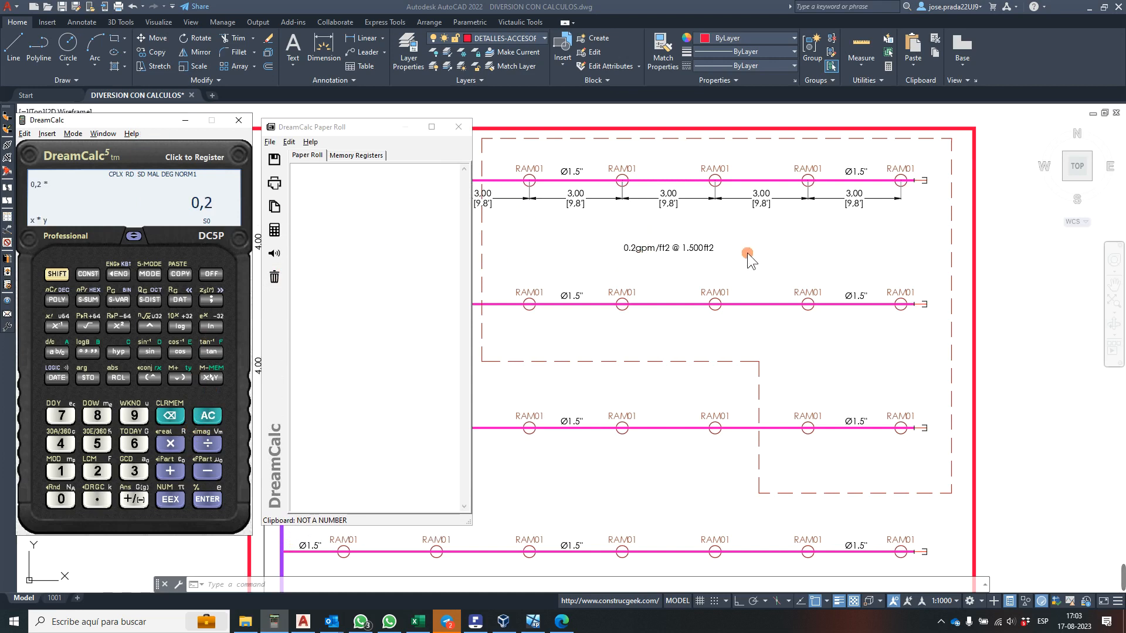
pyautogui.write('1.500,')
pyautogui.press('Return')
pyautogui.write('-')
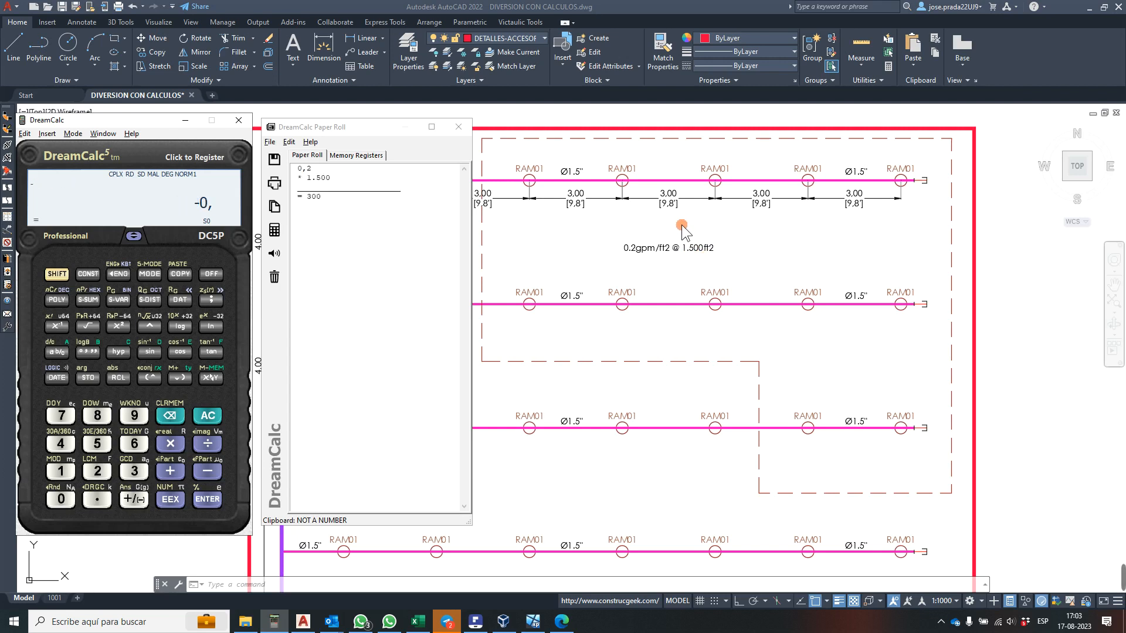
# - Reset the calculator and add 250 to the 300 gpm sprinkler flow
pyautogui.click(316, 211)
pyautogui.click(211, 418)
pyautogui.write(',300+')
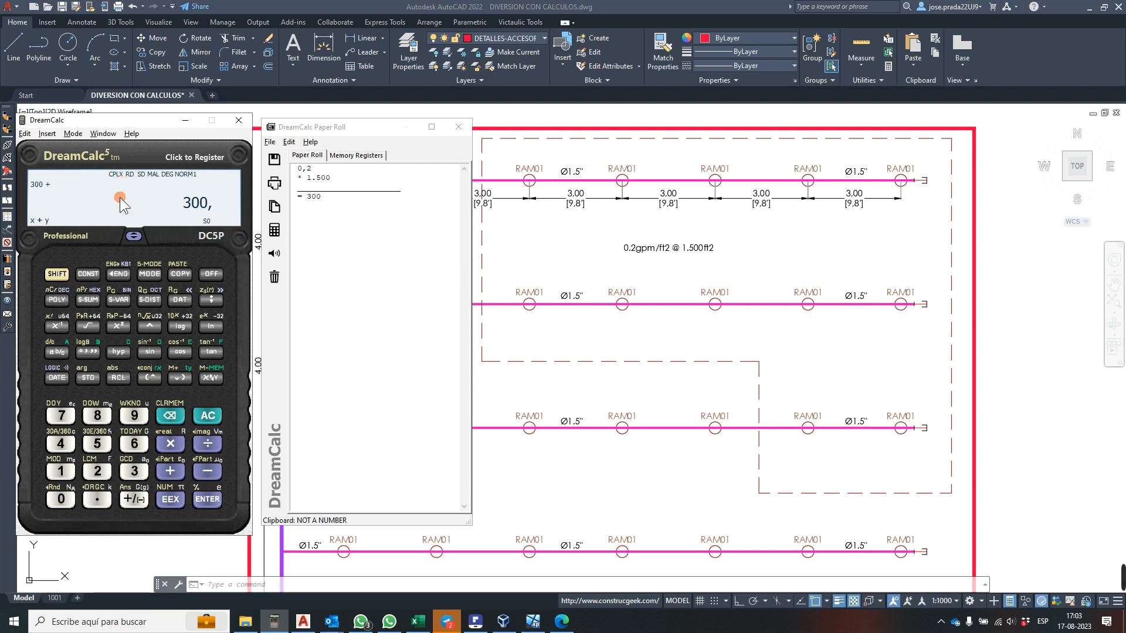
pyautogui.write('250')
pyautogui.press('Return')
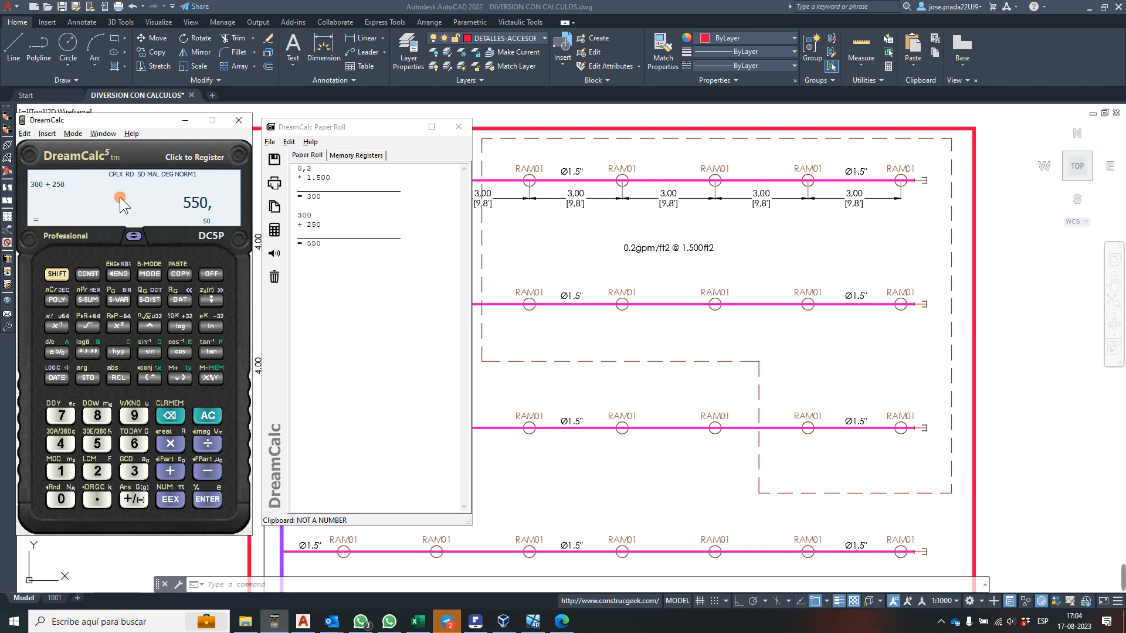
# - Clear the calculator display and its paper roll, and return to the AutoCAD drawing
pyautogui.click(214, 416)
pyautogui.click(274, 276)
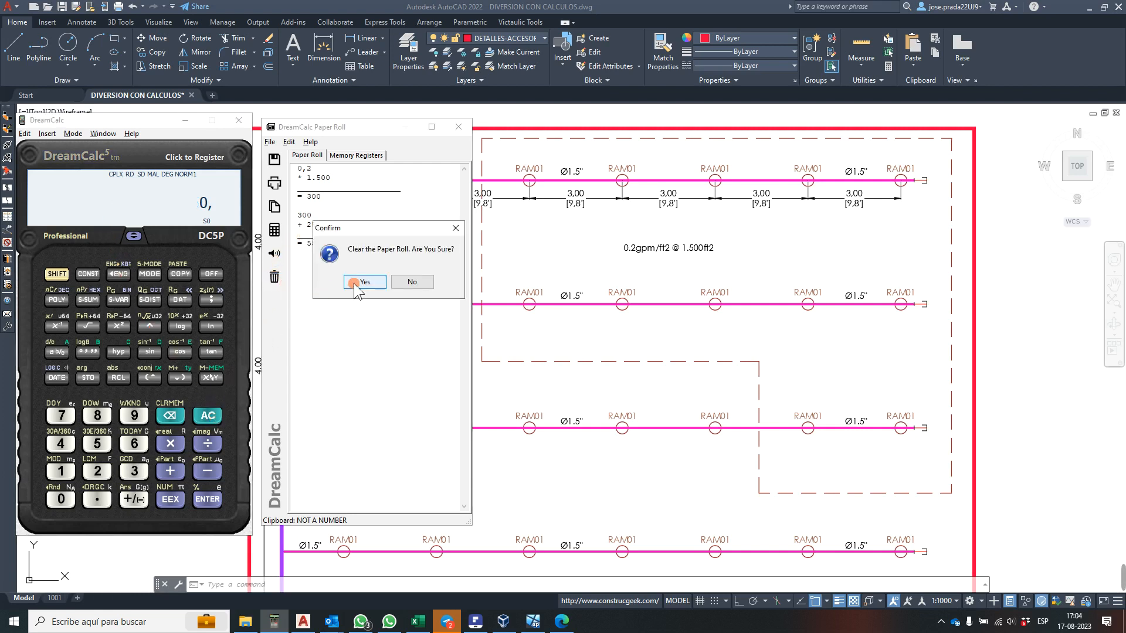
pyautogui.click(356, 282)
pyautogui.click(501, 250)
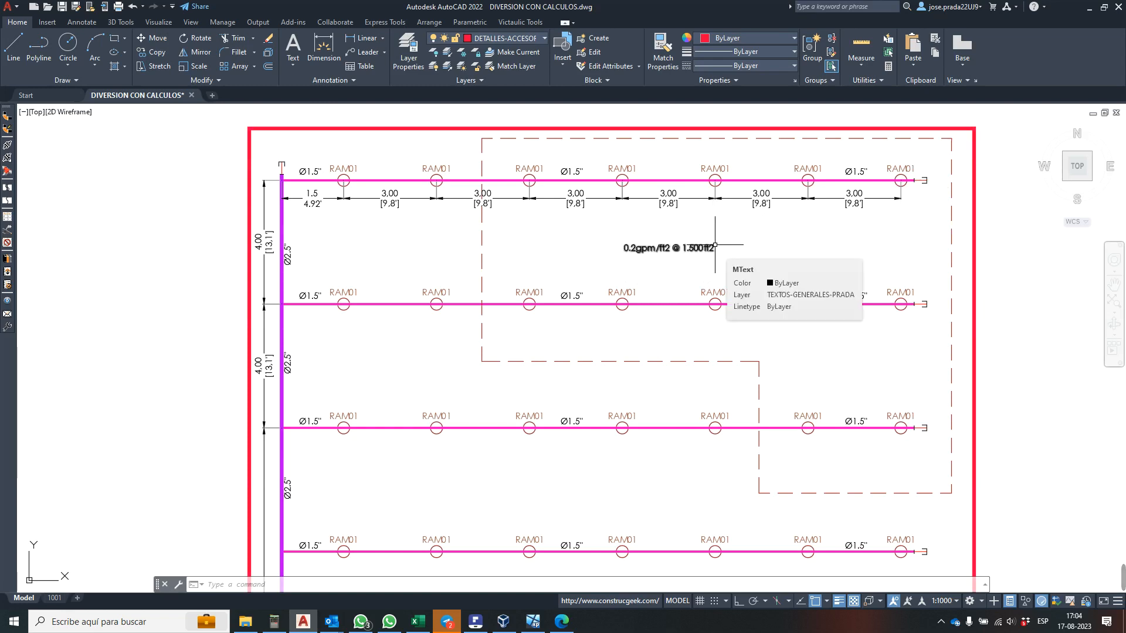
# - Examine the design density note and the sprinkler spacing along the uppermost branch, from its end cap back to the riser
pyautogui.scroll(2, 677, 234)
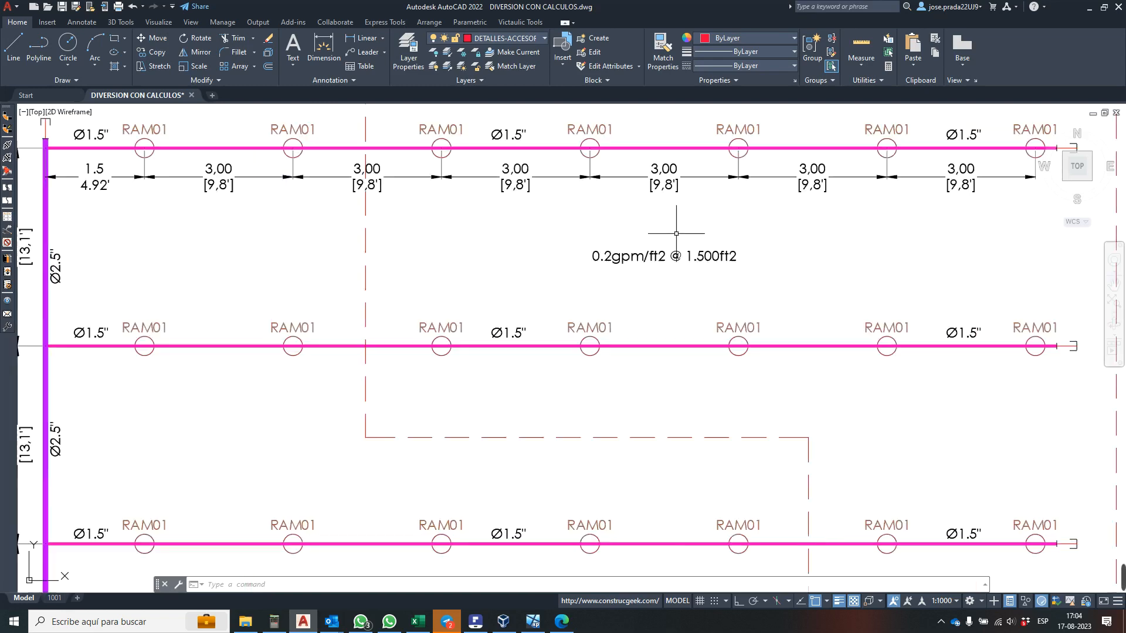
pyautogui.scroll(-2, 662, 247)
pyautogui.scroll(2, 648, 257)
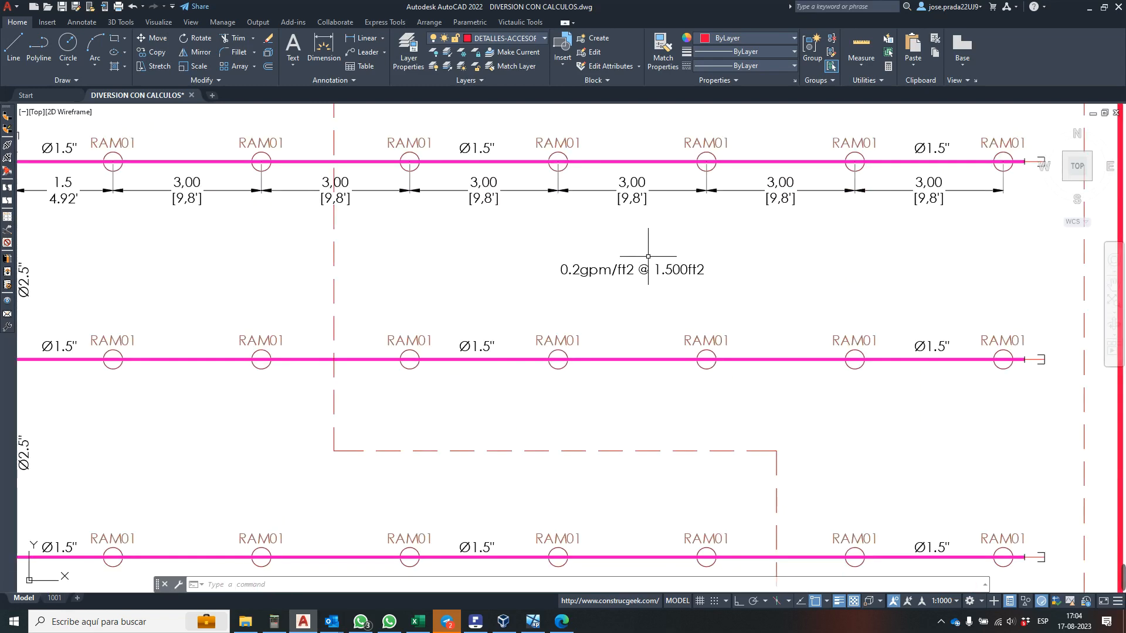
pyautogui.scroll(-2, 648, 256)
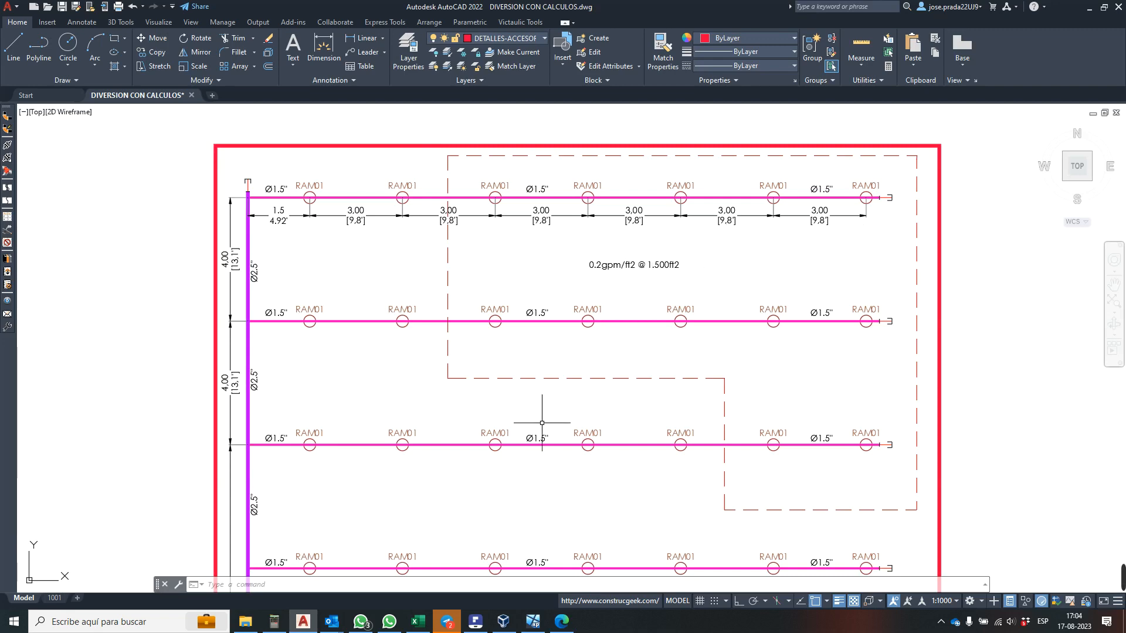
pyautogui.scroll(2, 879, 214)
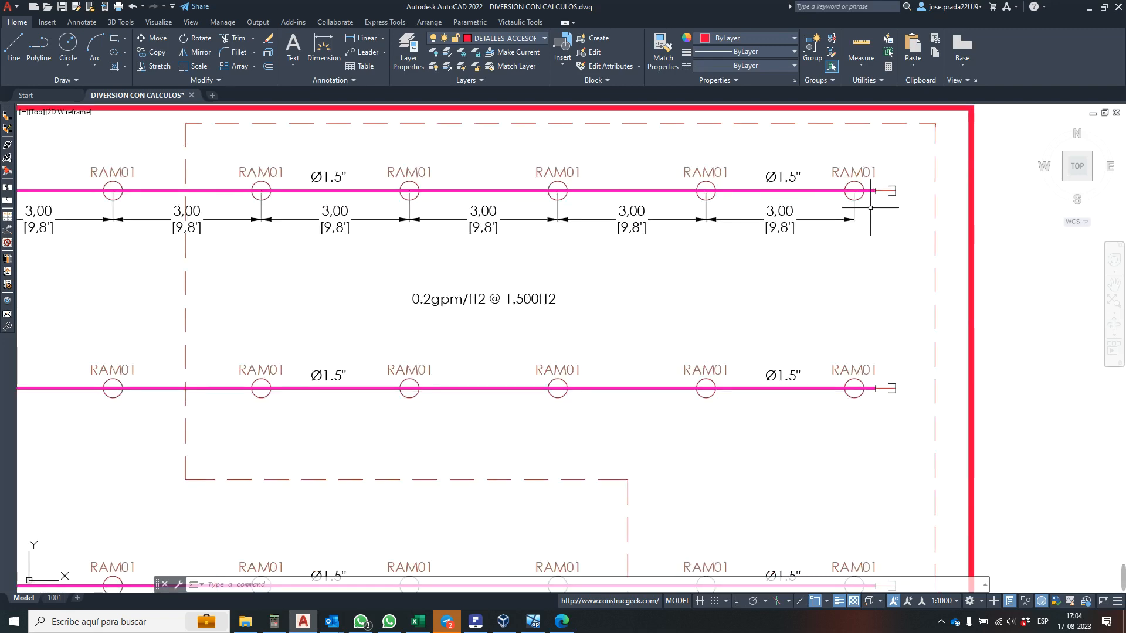
pyautogui.scroll(-2, 865, 215)
pyautogui.scroll(2, 839, 184)
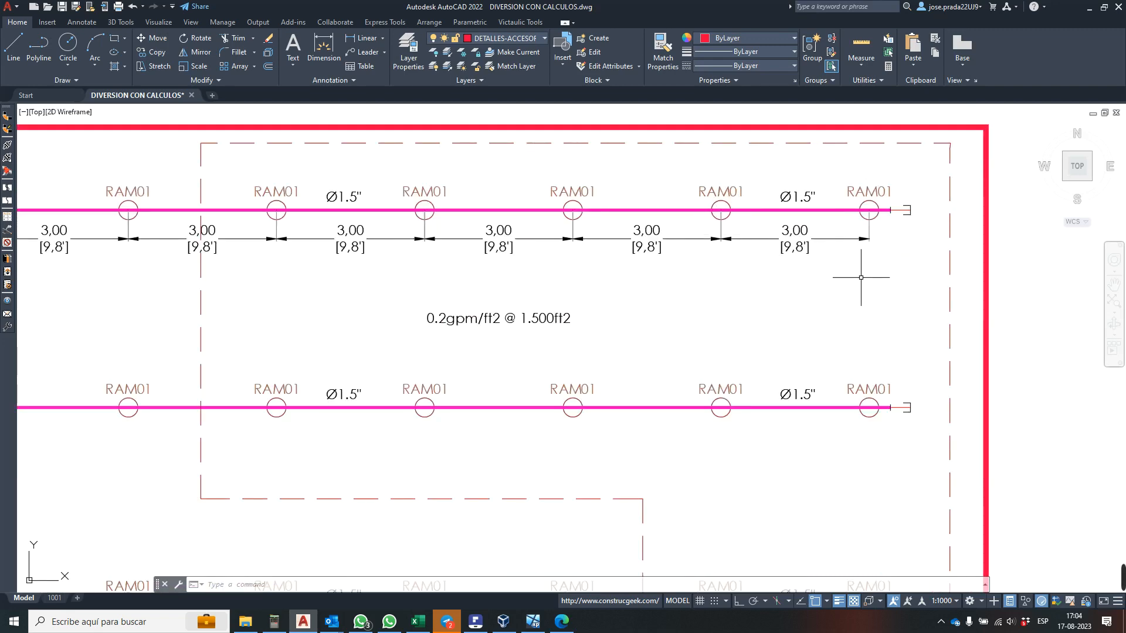
pyautogui.scroll(-3, 779, 228)
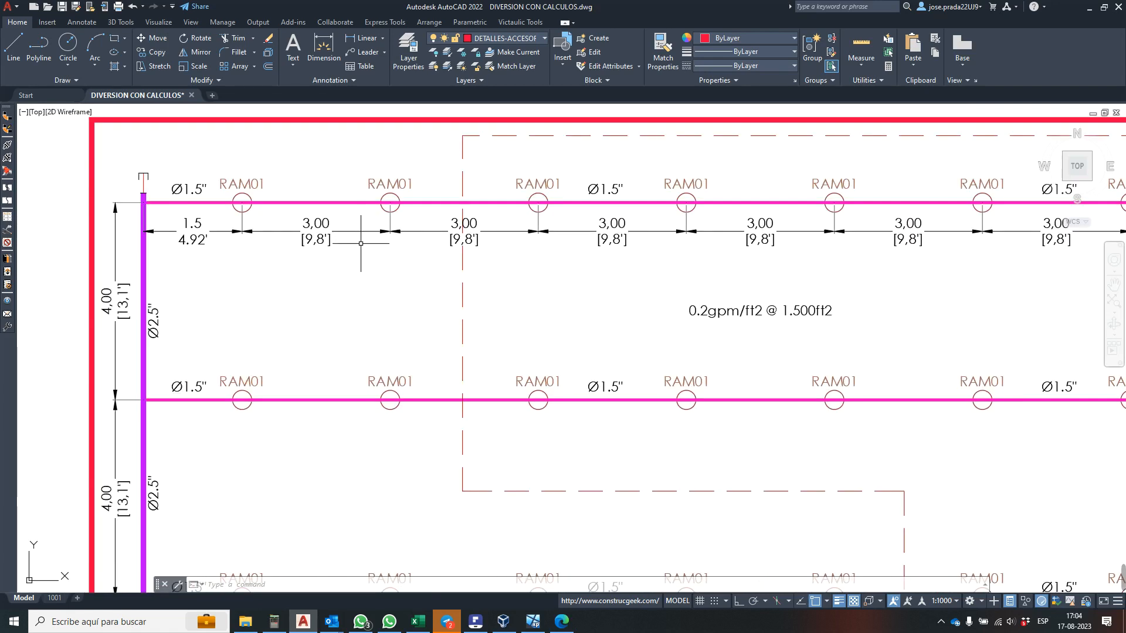
pyautogui.scroll(3, 360, 243)
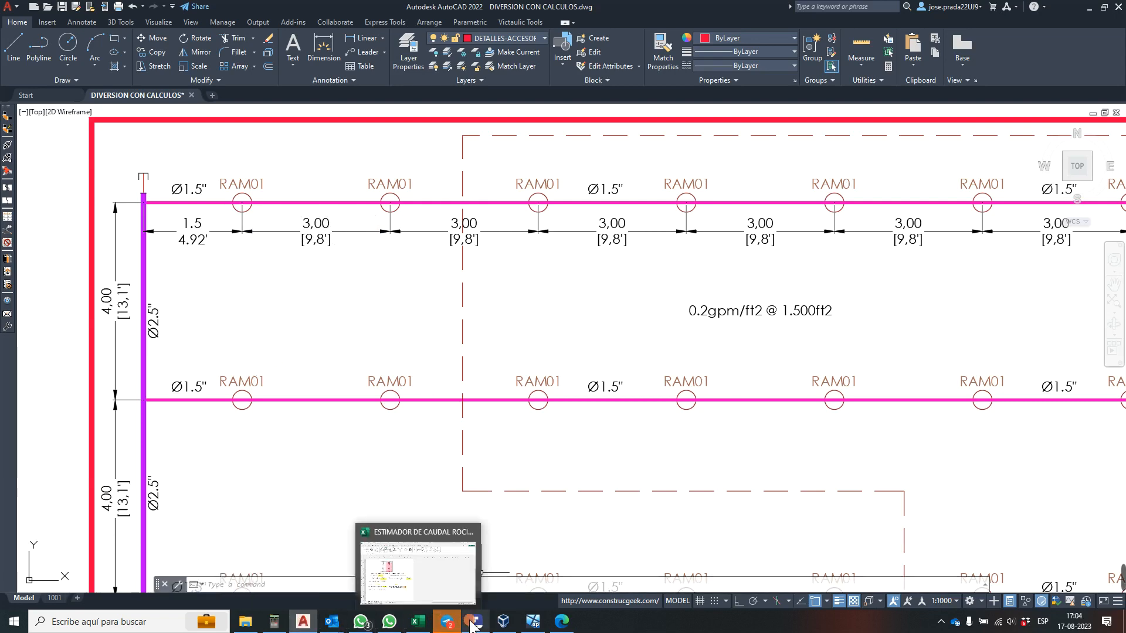
# - Switch to the Excel workbook ESTIMADOR DE CAUDAL ROCIADORES - REV A and select the S(m) sprinkler spacing cell
pyautogui.click(418, 621)
pyautogui.scroll(6, 198, 327)
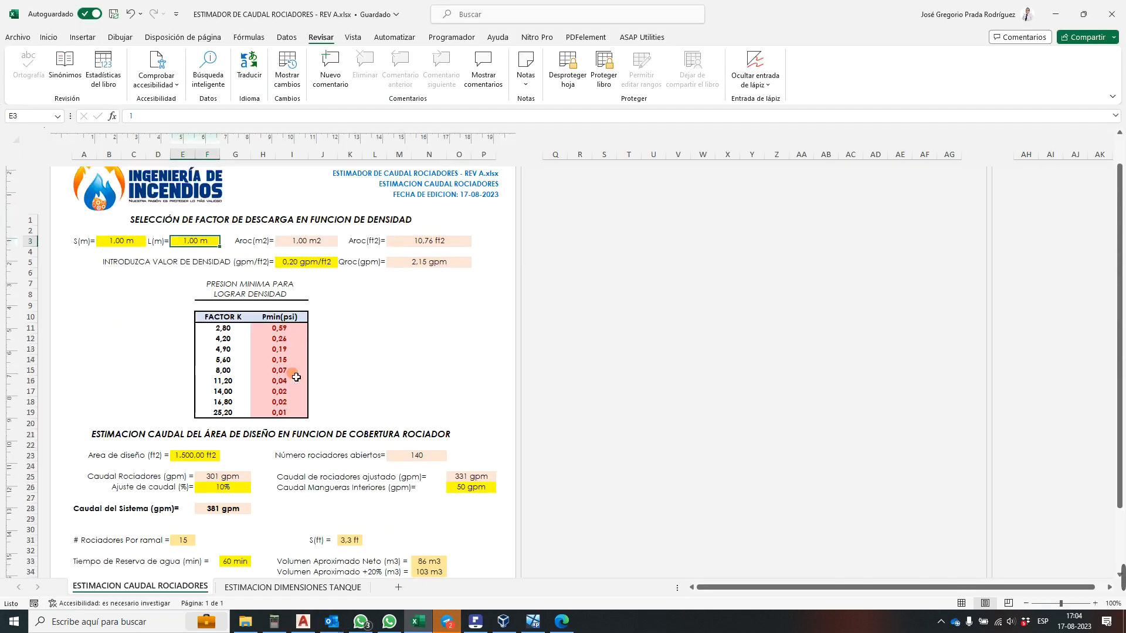
pyautogui.click(129, 275)
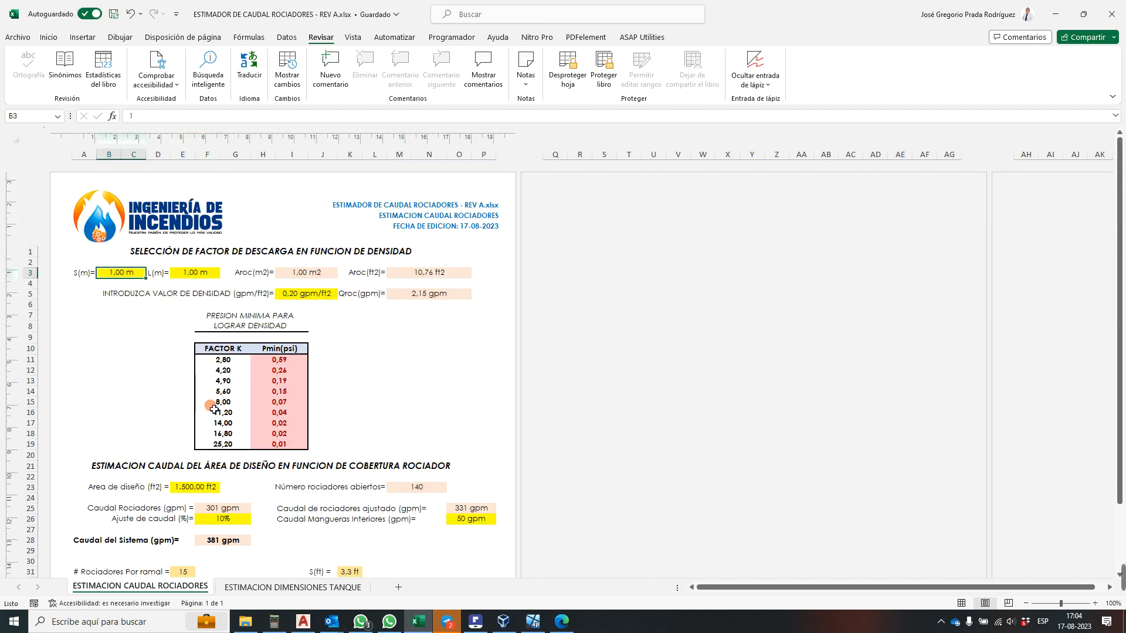
pyautogui.scroll(1, 152, 367)
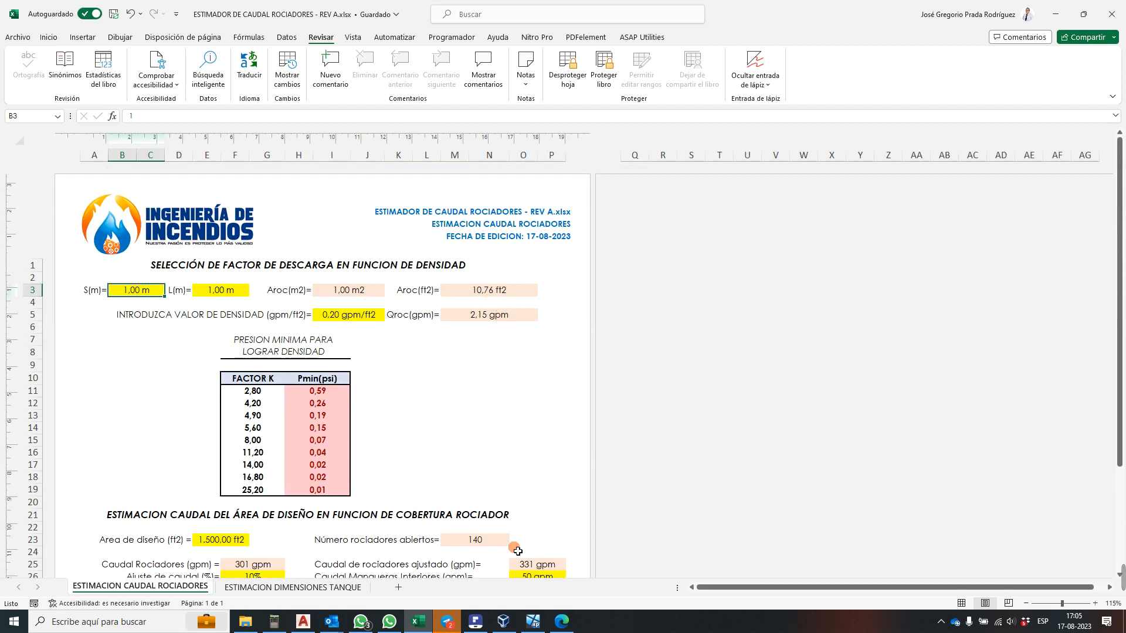
# - Return to the AutoCAD drawing and examine the end sprinklers, their spacing and the distance between branches in the design area
pyautogui.click(302, 623)
pyautogui.scroll(-5, 442, 328)
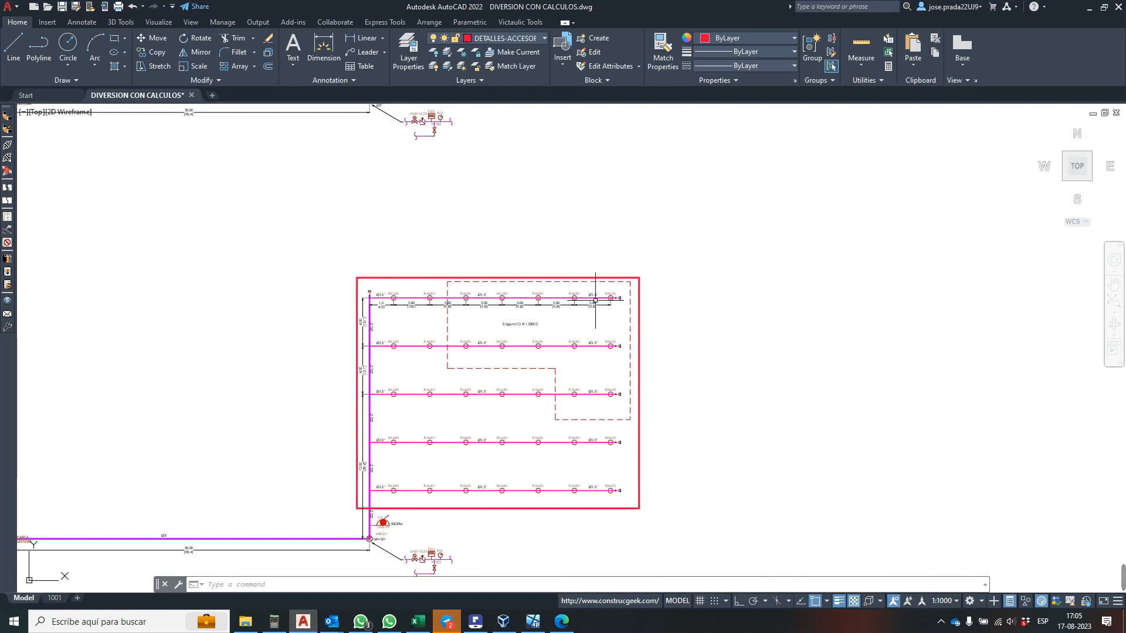
pyautogui.scroll(6, 603, 298)
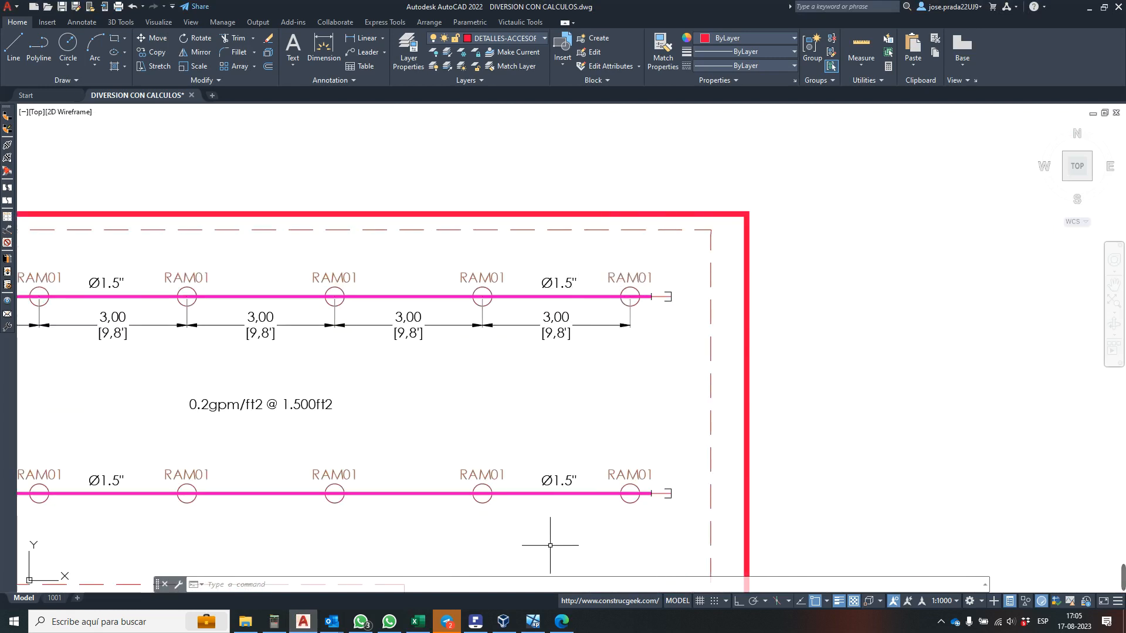
pyautogui.scroll(-4, 614, 338)
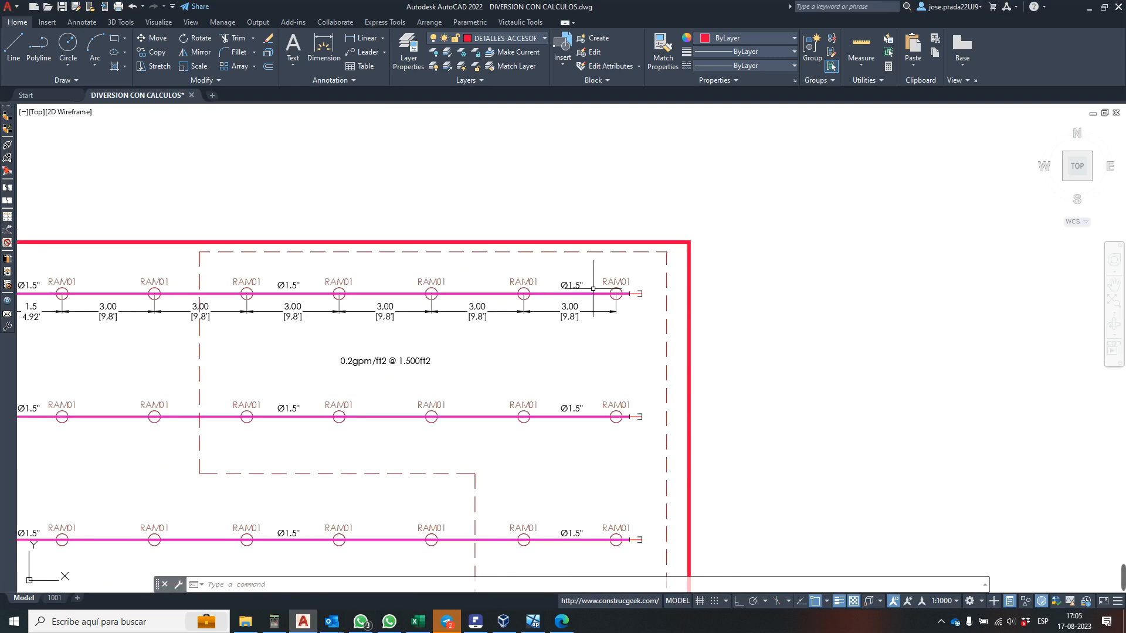
pyautogui.scroll(4, 600, 305)
pyautogui.scroll(-4, 639, 246)
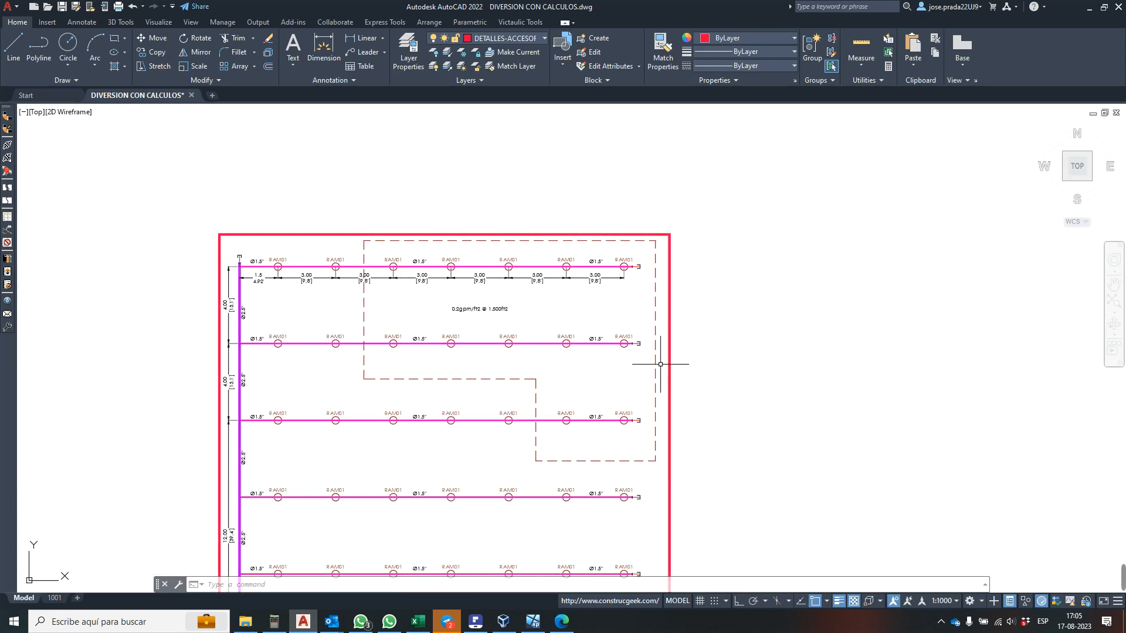
pyautogui.scroll(-2, 576, 296)
pyautogui.scroll(2, 507, 471)
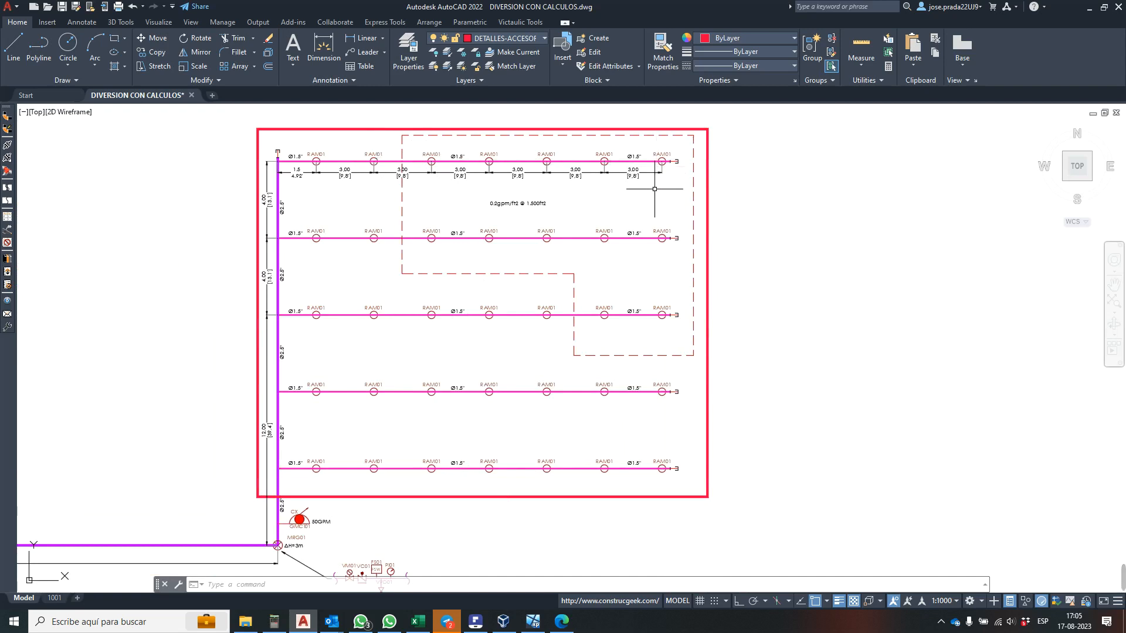
pyautogui.scroll(2, 661, 178)
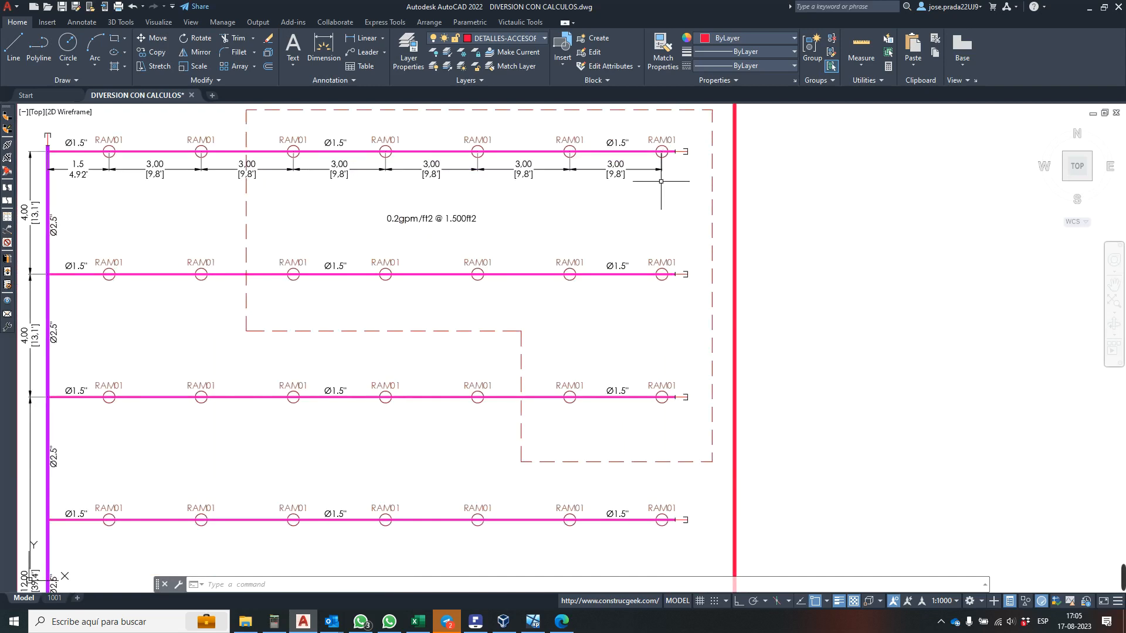
# - Switch to the Excel flow estimator workbook and set the sprinkler spacing S to 3 m and the branch spacing L to 4 m
pyautogui.scroll(-2, 661, 181)
pyautogui.scroll(2, 661, 181)
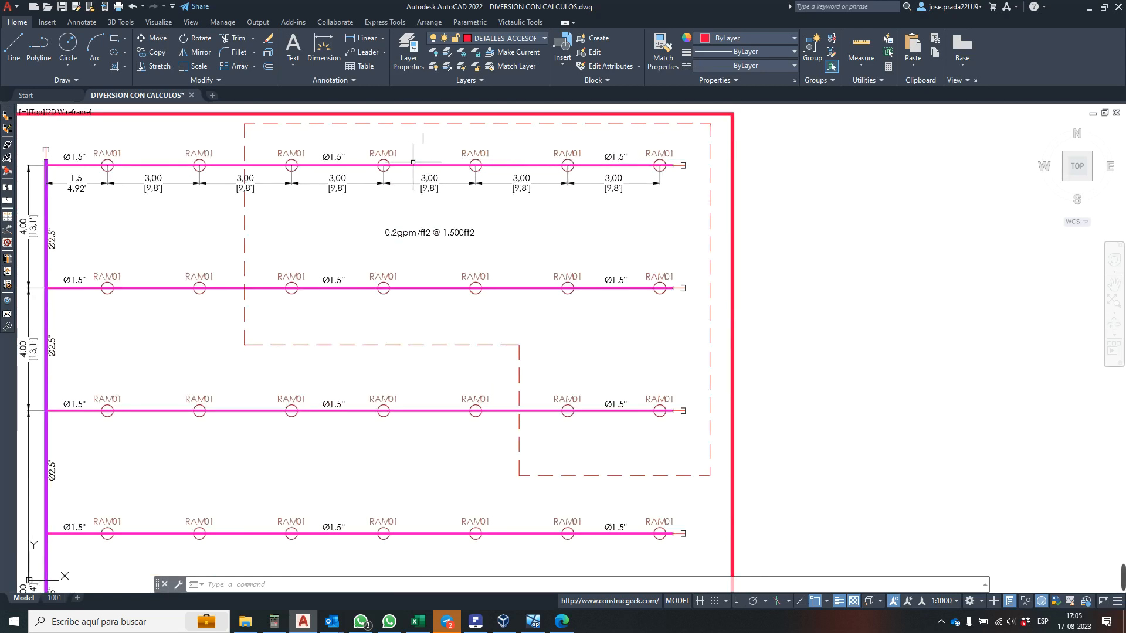
pyautogui.scroll(-2, 582, 238)
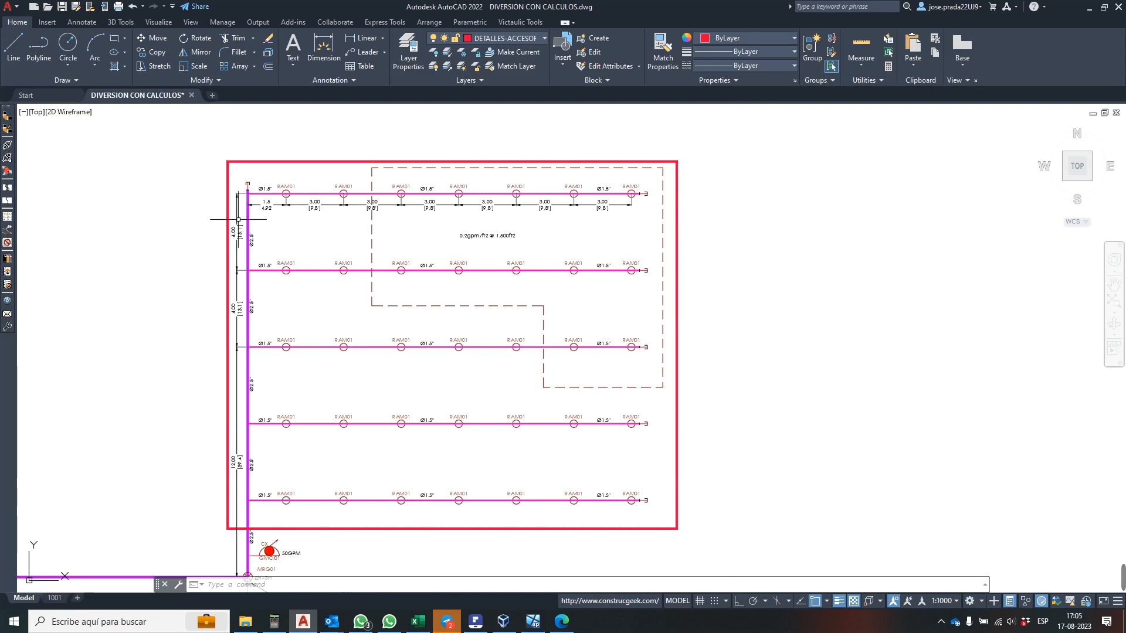
pyautogui.scroll(2, 320, 201)
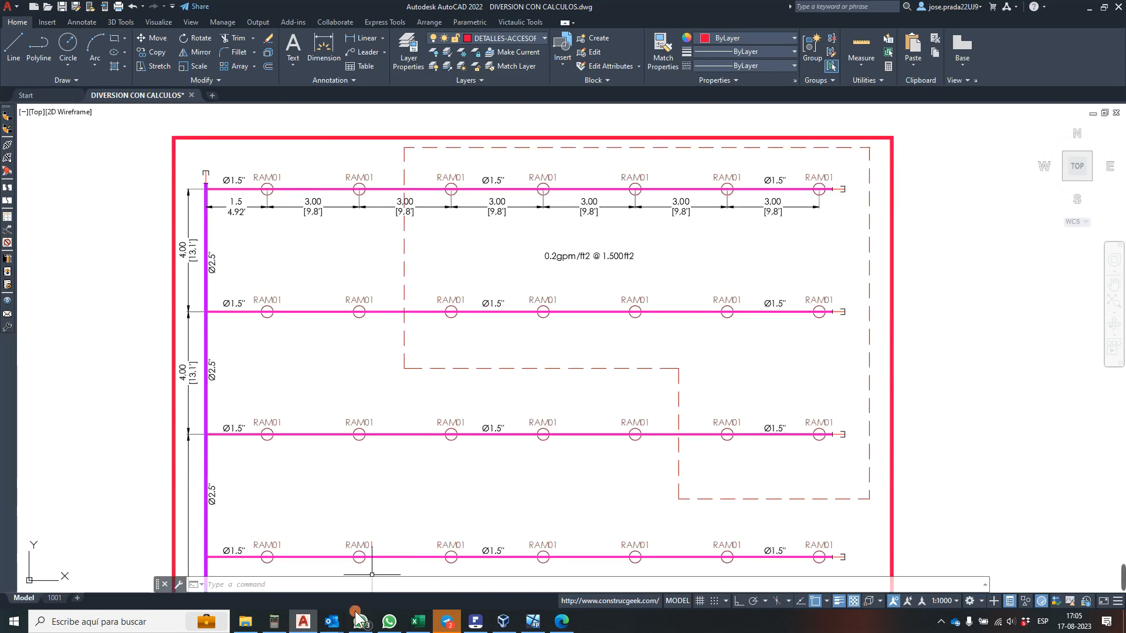
pyautogui.click(414, 623)
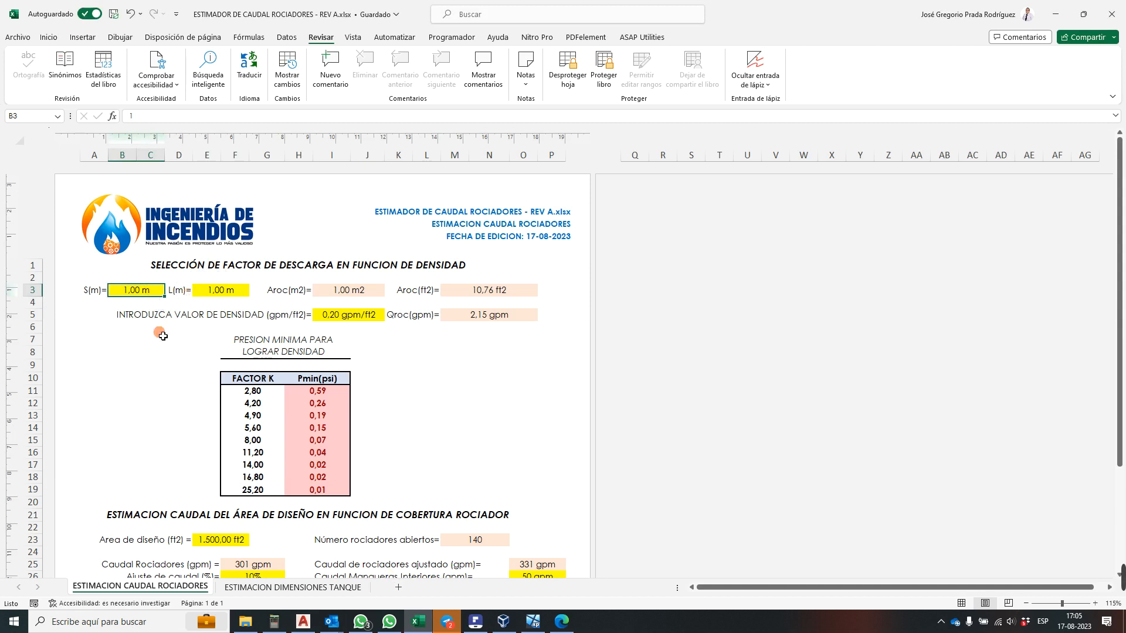
pyautogui.write('3')
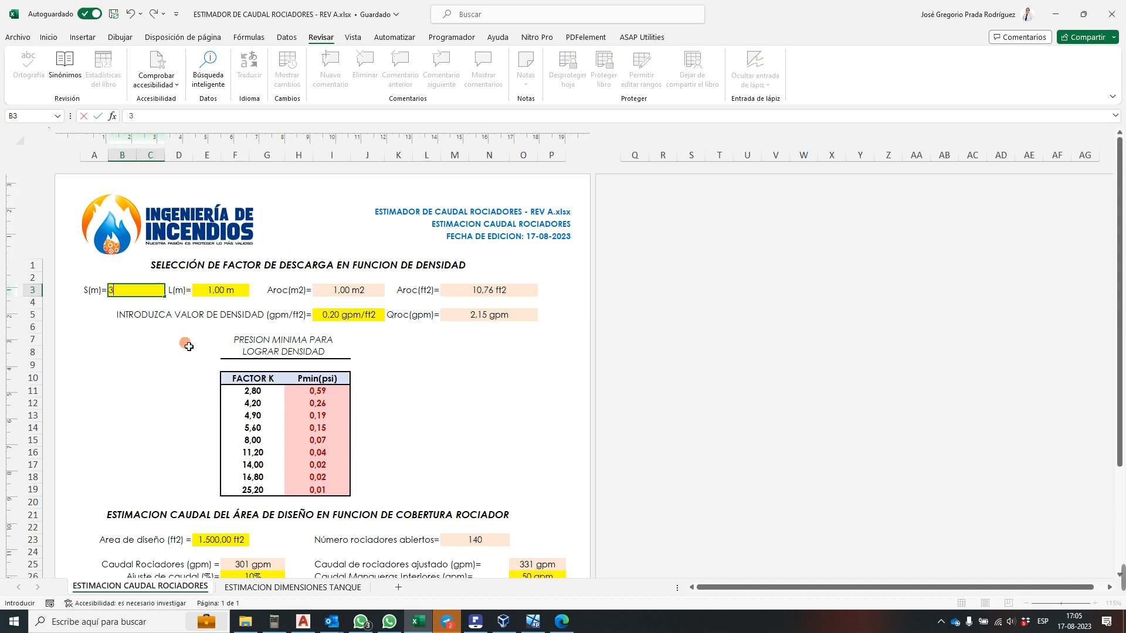
pyautogui.click(225, 294)
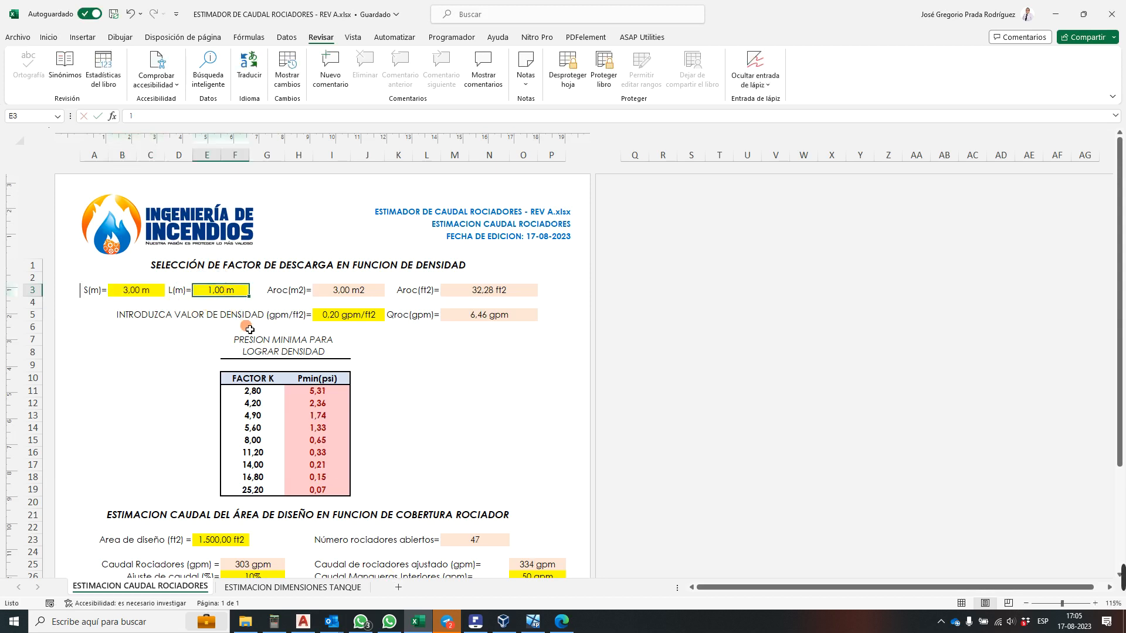
pyautogui.write('4')
pyautogui.press('Return')
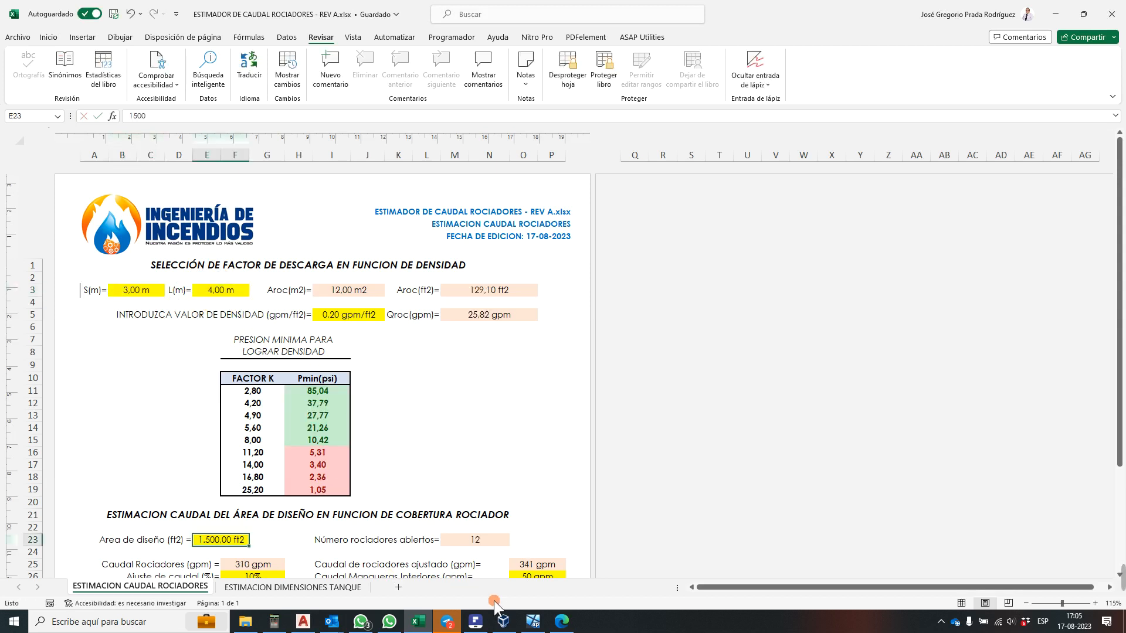
# - Check the sprinkler and branch spacing dimensions near the riser in the AutoCAD drawing, and return to the Excel workbook
pyautogui.click(306, 624)
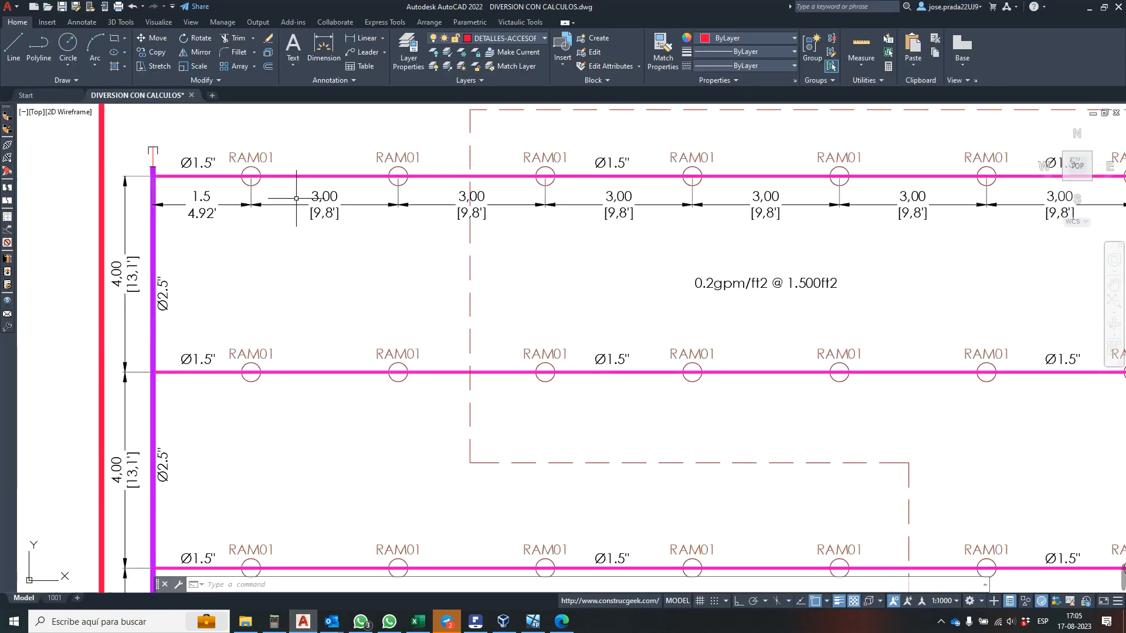
pyautogui.scroll(2, 292, 212)
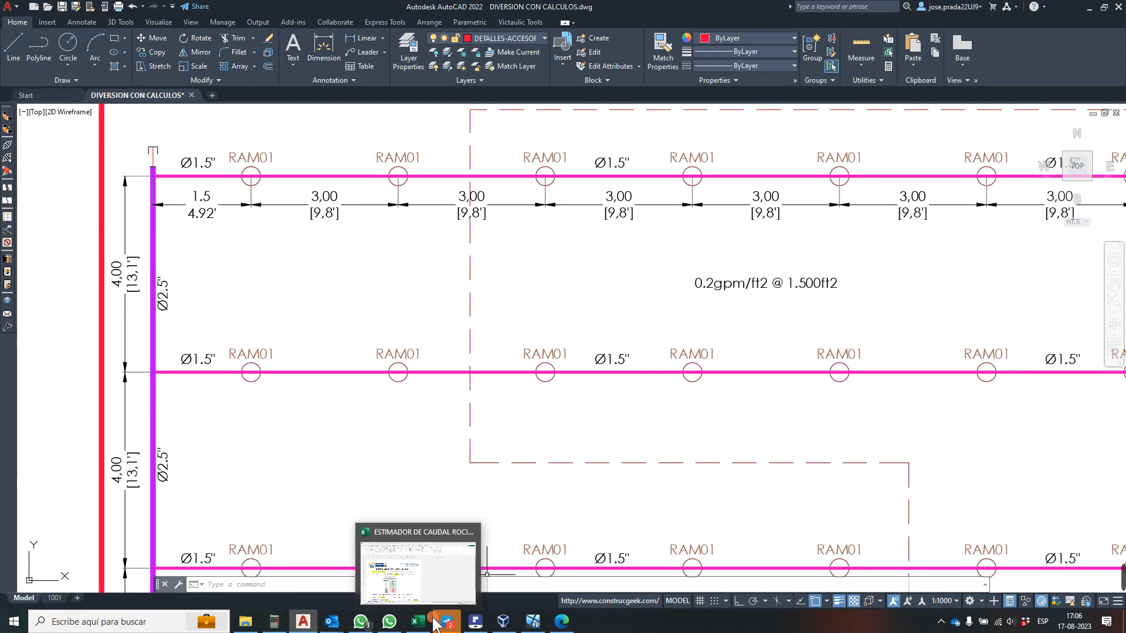
pyautogui.click(411, 624)
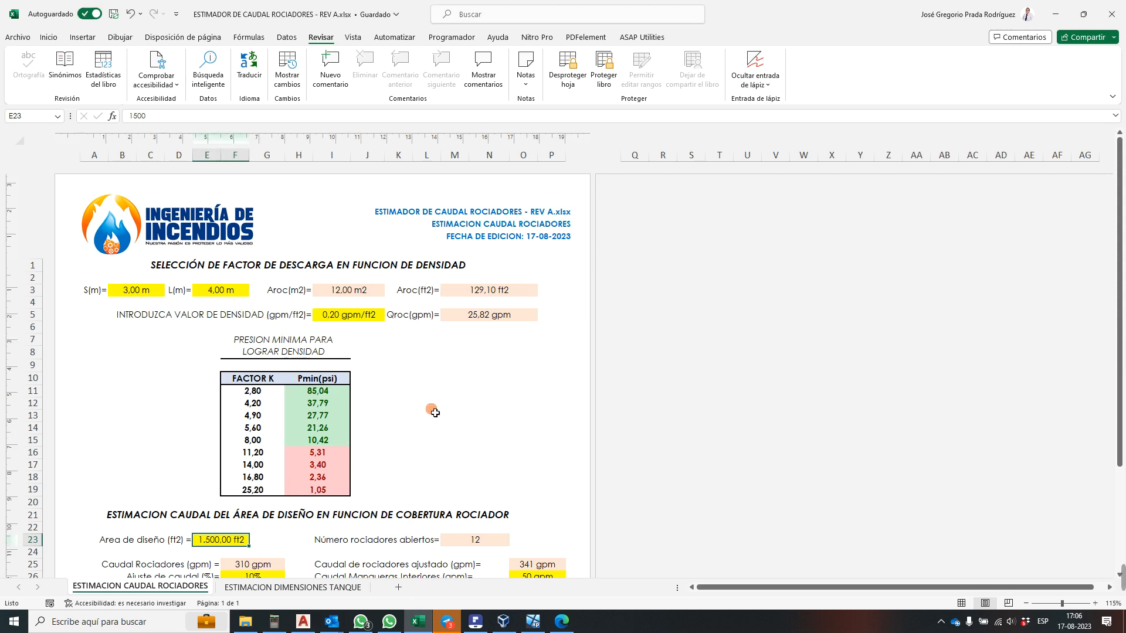
# - Mark the Aroc(m2) value with an ellipse and the Aroc(ft2) value with an arrow on screen, and clear the markup
pyautogui.hotkey('ctrl', 'alt', 'd')
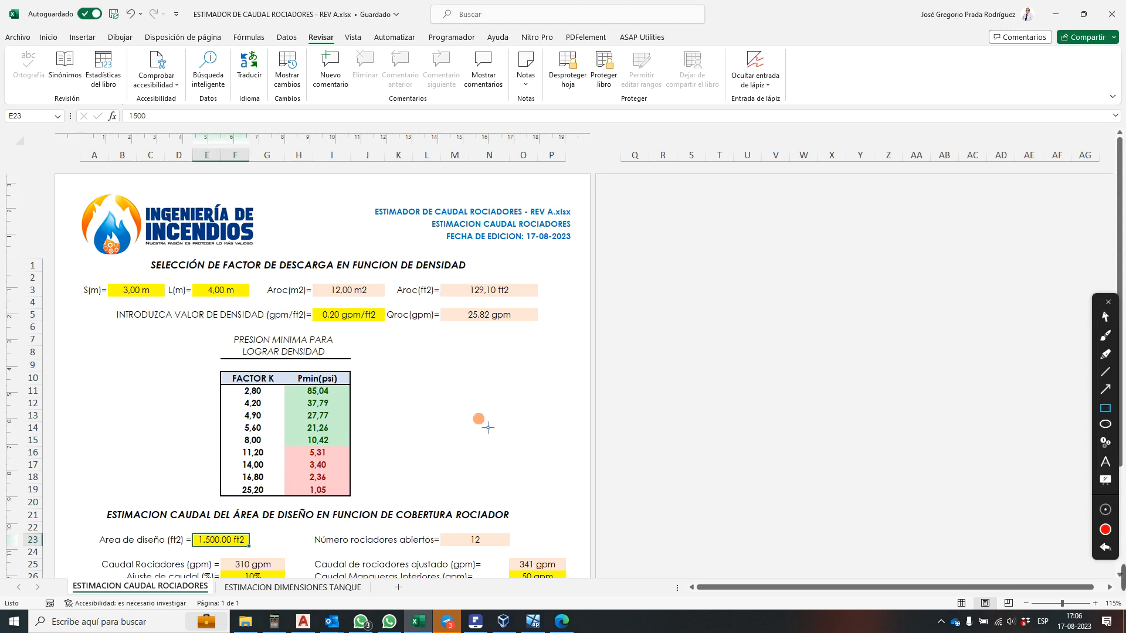
pyautogui.click(1104, 423)
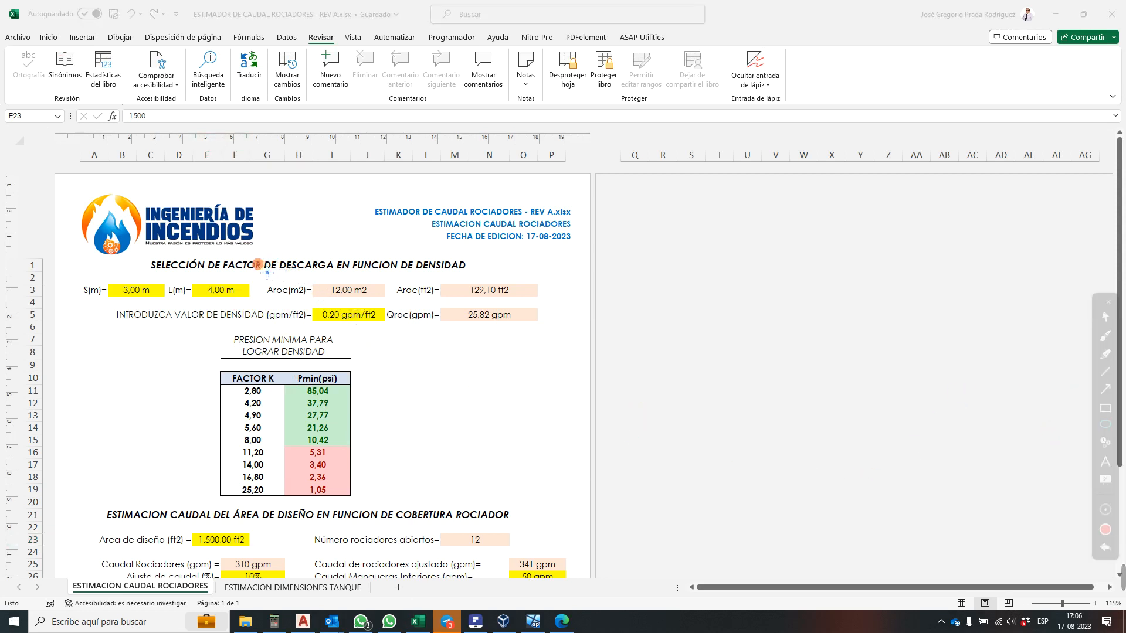
pyautogui.moveTo(258, 265); pyautogui.dragTo(390, 308)
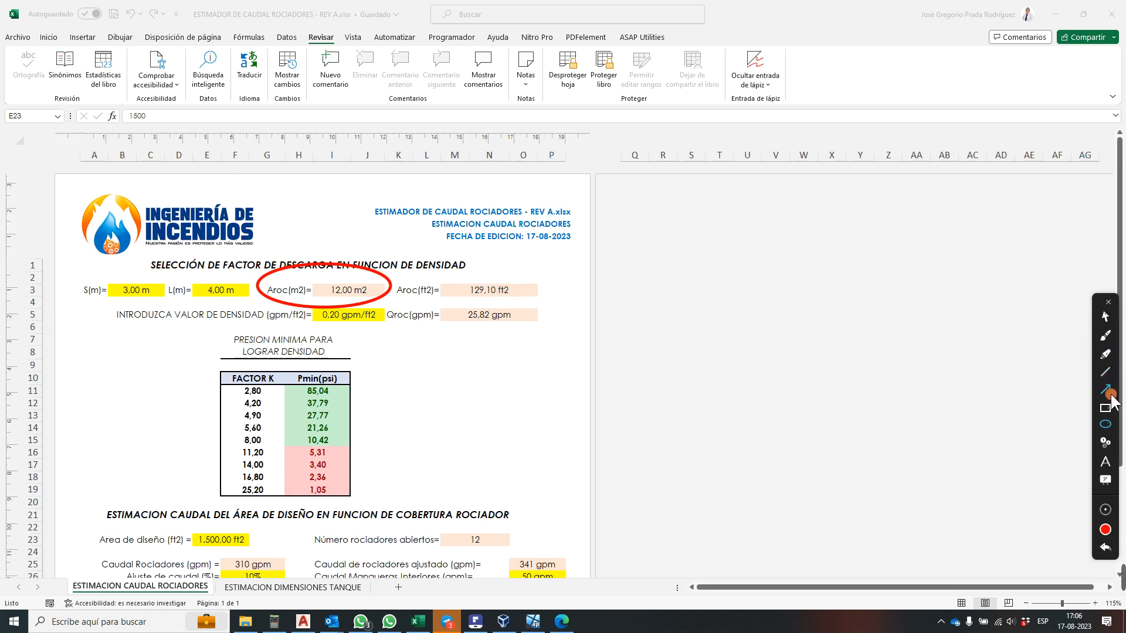
pyautogui.click(1110, 396)
pyautogui.moveTo(586, 258); pyautogui.dragTo(539, 283)
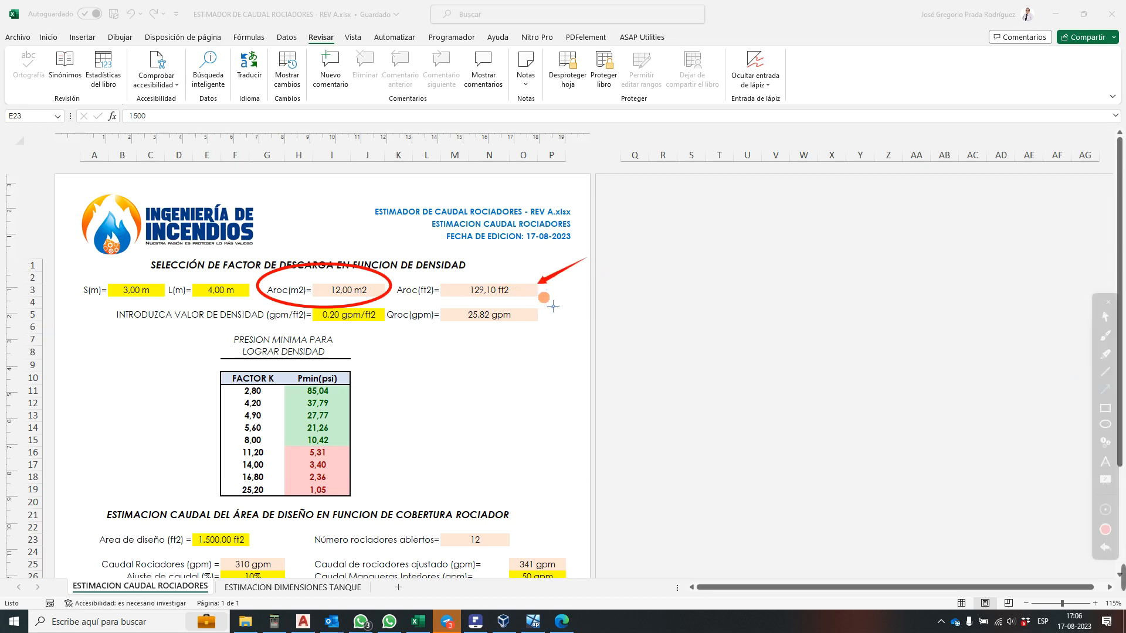
pyautogui.press('Escape')
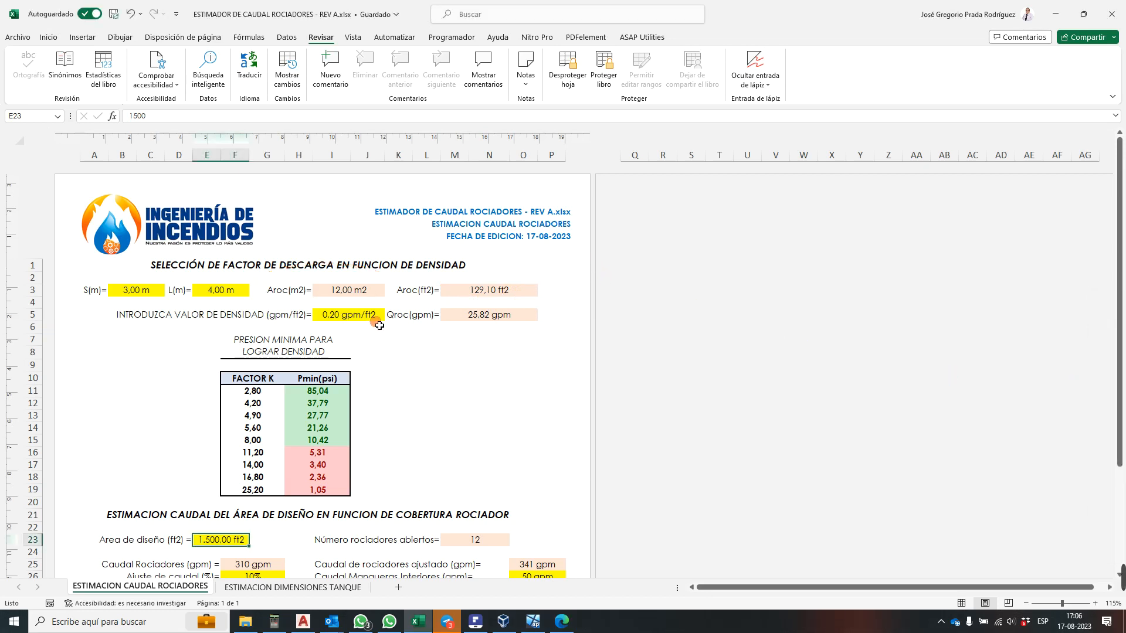
# - Examine the density and Qroc values, the minimum pressure for each K factor, and the flow estimate for the design area
pyautogui.click(349, 315)
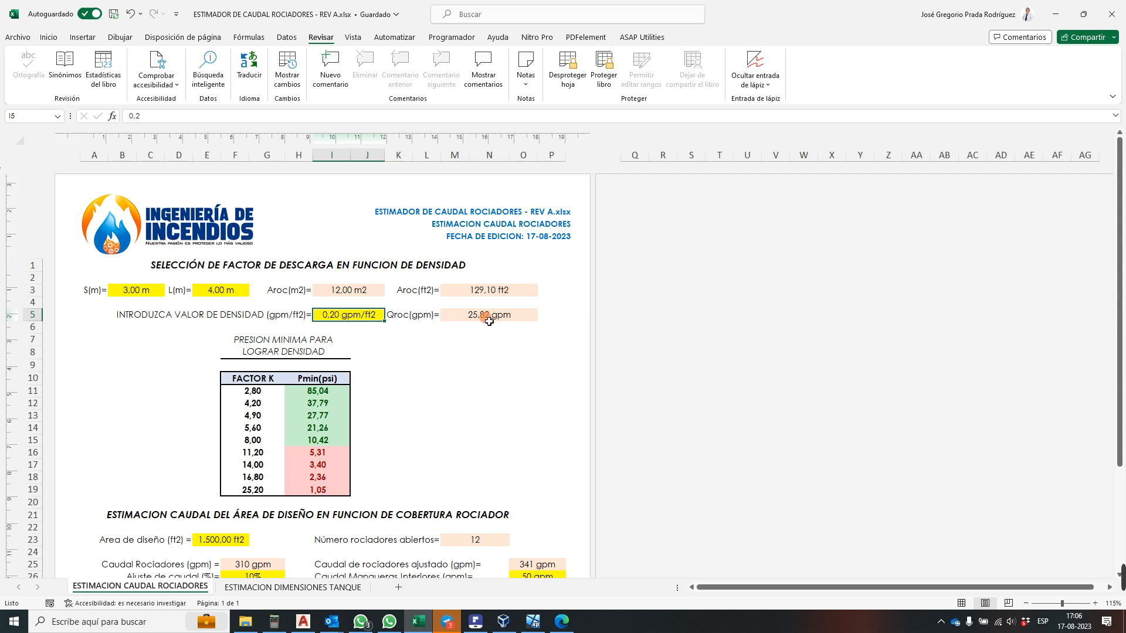
pyautogui.scroll(-1, 478, 332)
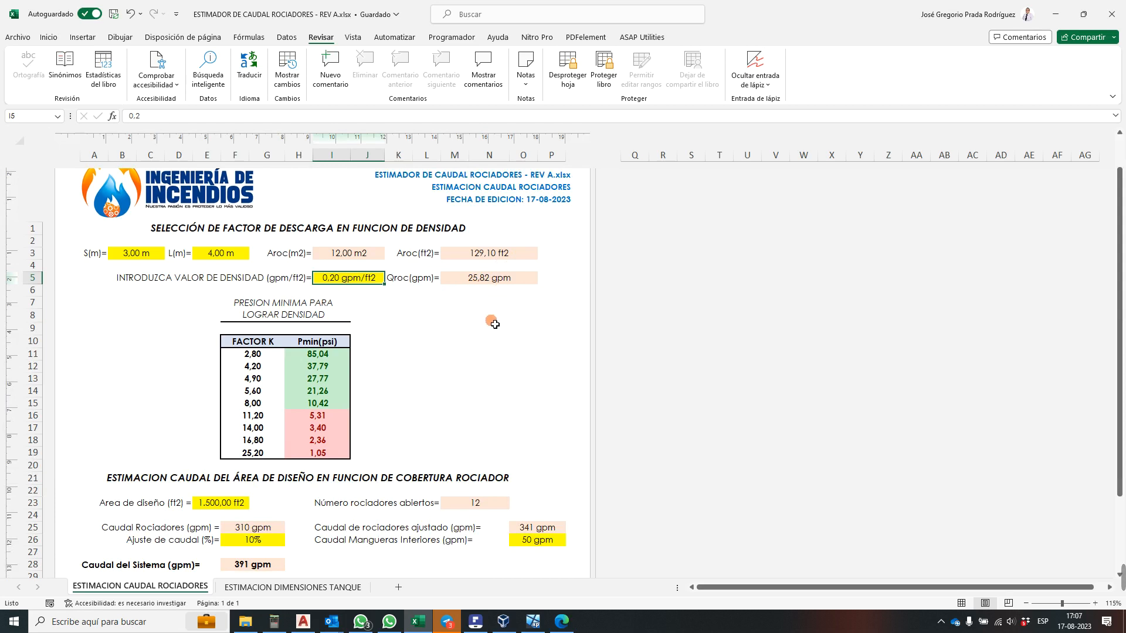
pyautogui.scroll(-2, 490, 325)
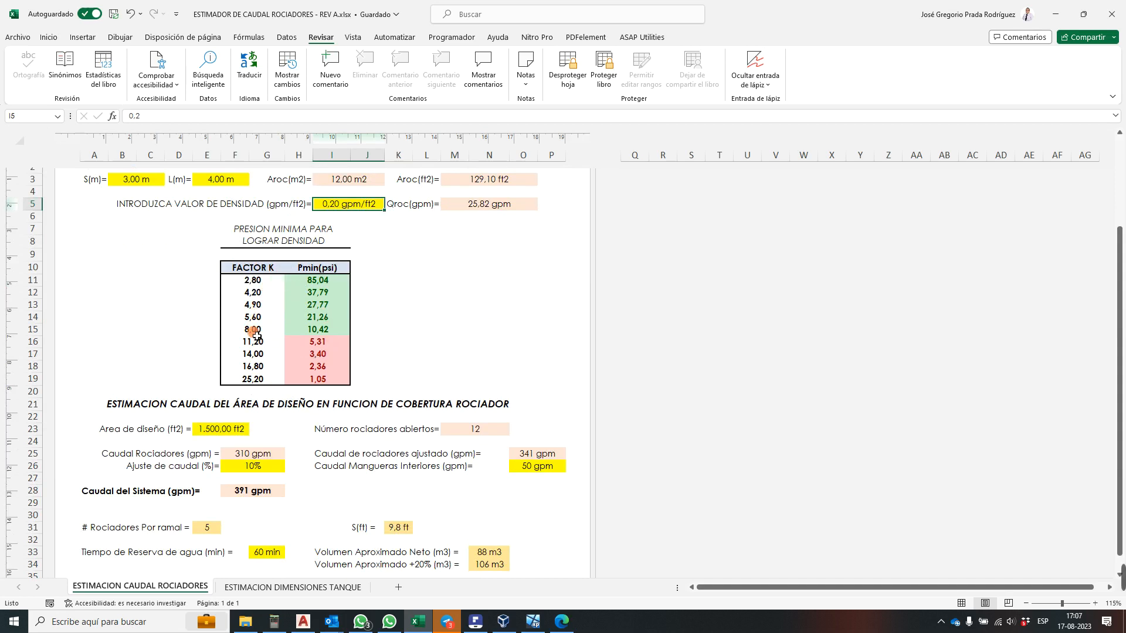
pyautogui.scroll(1, 353, 315)
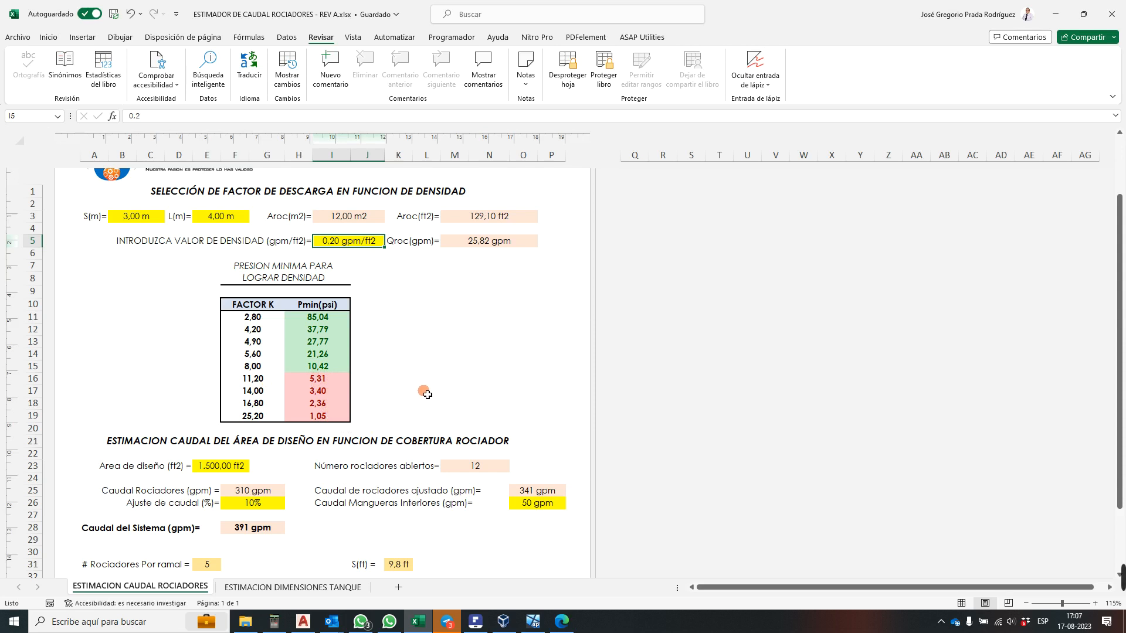
pyautogui.scroll(-1, 426, 394)
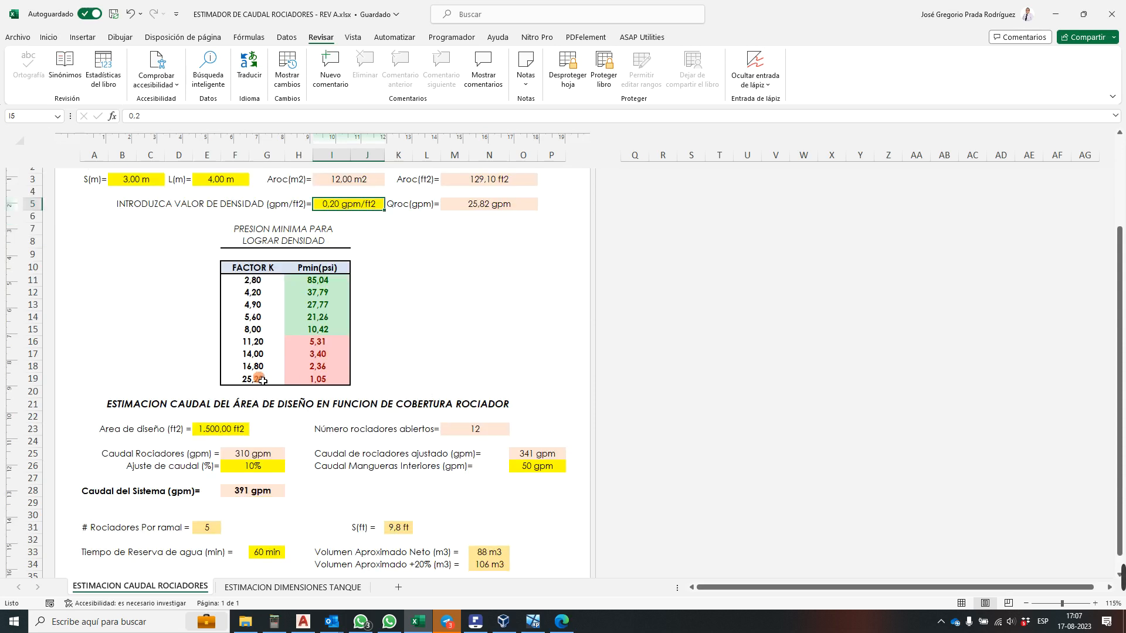
pyautogui.click(231, 430)
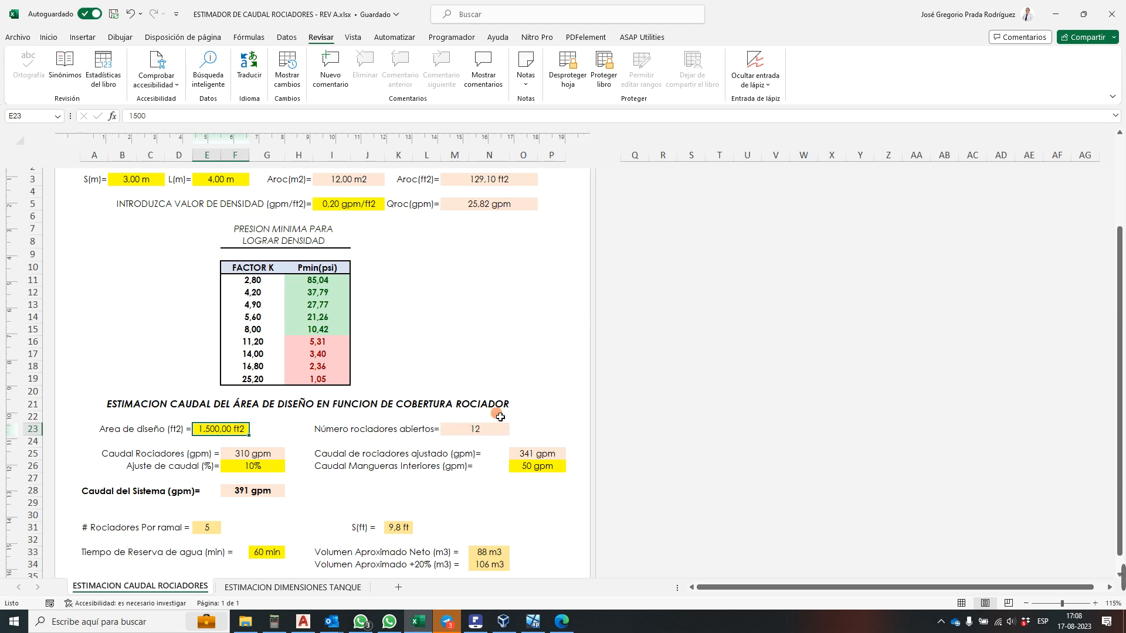
pyautogui.scroll(3, 490, 408)
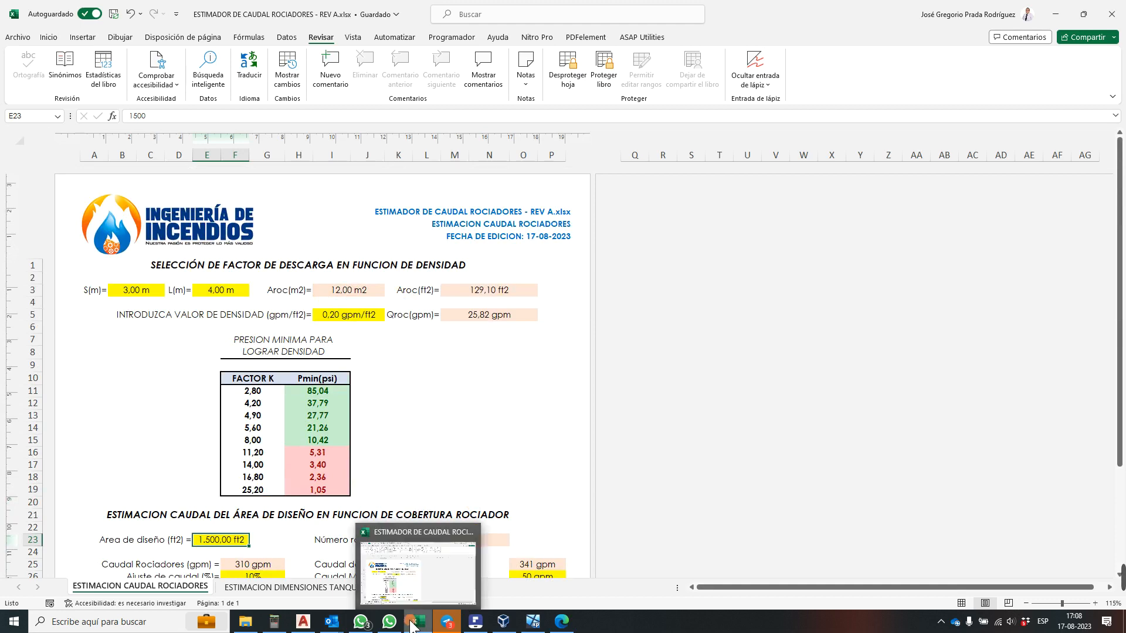
# - Switch to the AutoCAD drawing and examine the dashed design area, the sprinklers inside it and the branches back to the riser
pyautogui.click(304, 622)
pyautogui.scroll(-3, 446, 282)
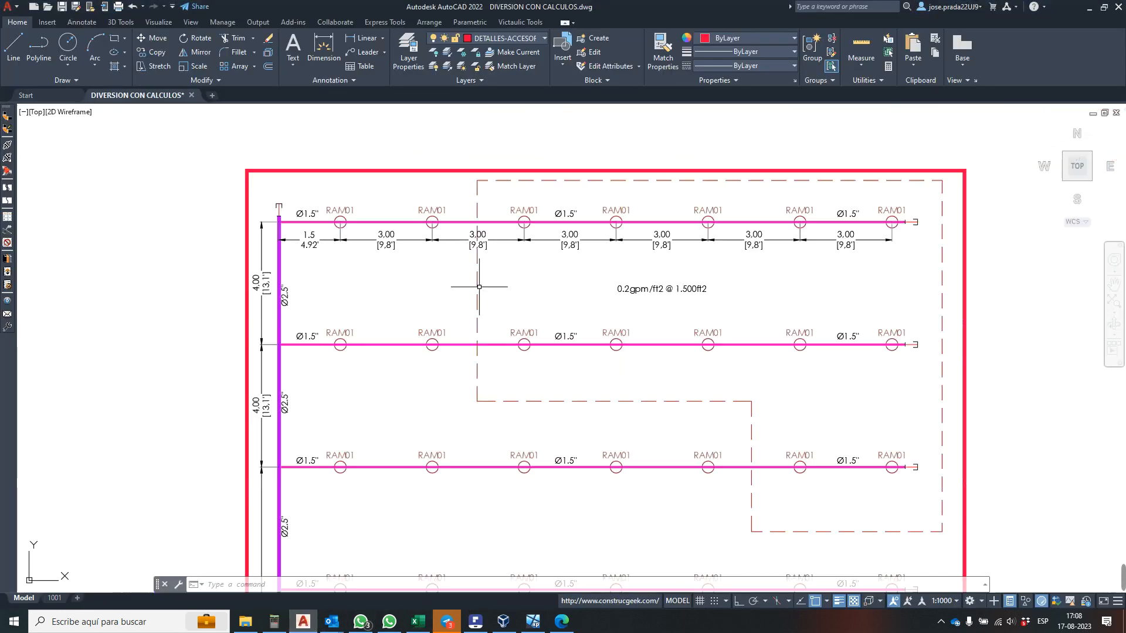
pyautogui.scroll(4, 511, 257)
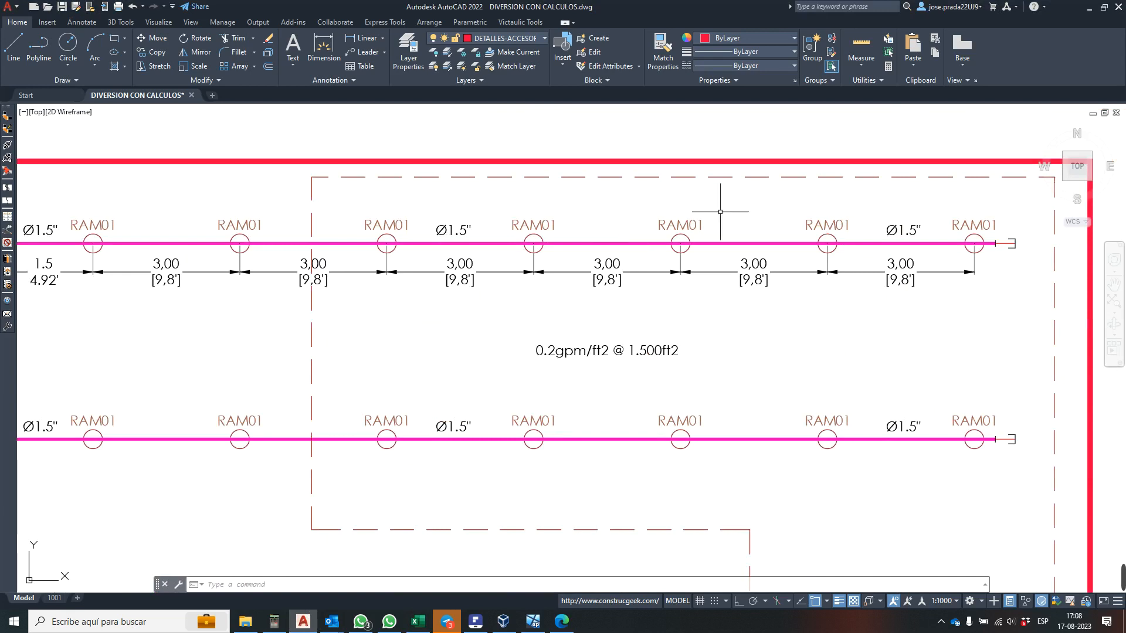
pyautogui.scroll(-1, 724, 210)
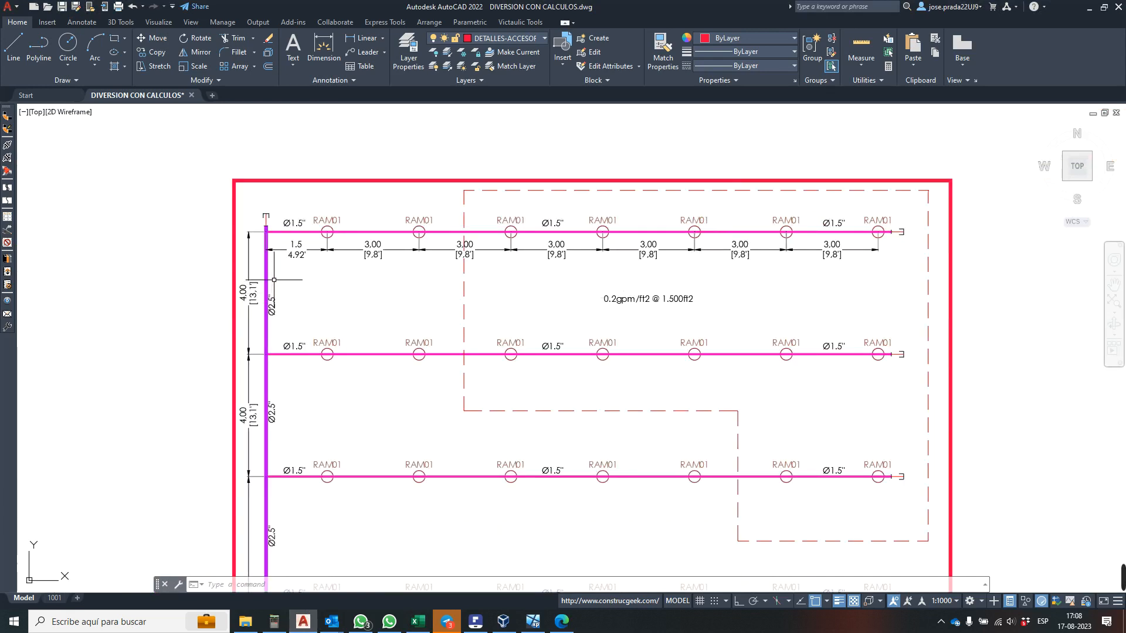
pyautogui.scroll(1, 273, 281)
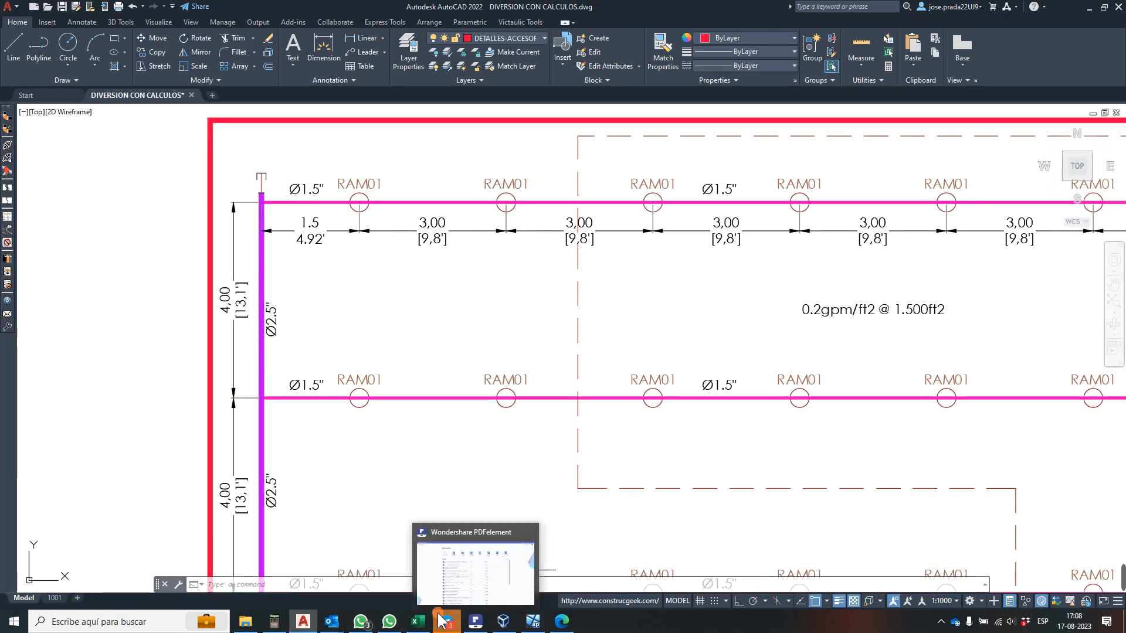
# - Return to the Excel workbook, open the DreamCalc calculator over it and divide the 1500 ft2 design area by the 129.1 ft2 sprinkler coverage
pyautogui.click(418, 621)
pyautogui.scroll(-2, 452, 330)
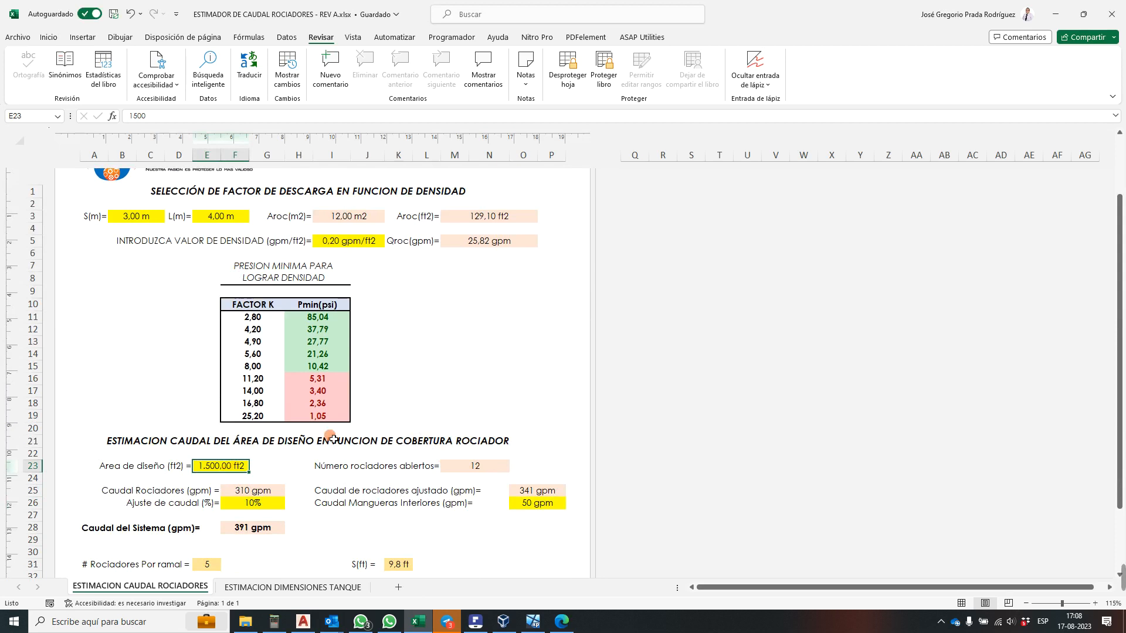
pyautogui.click(273, 621)
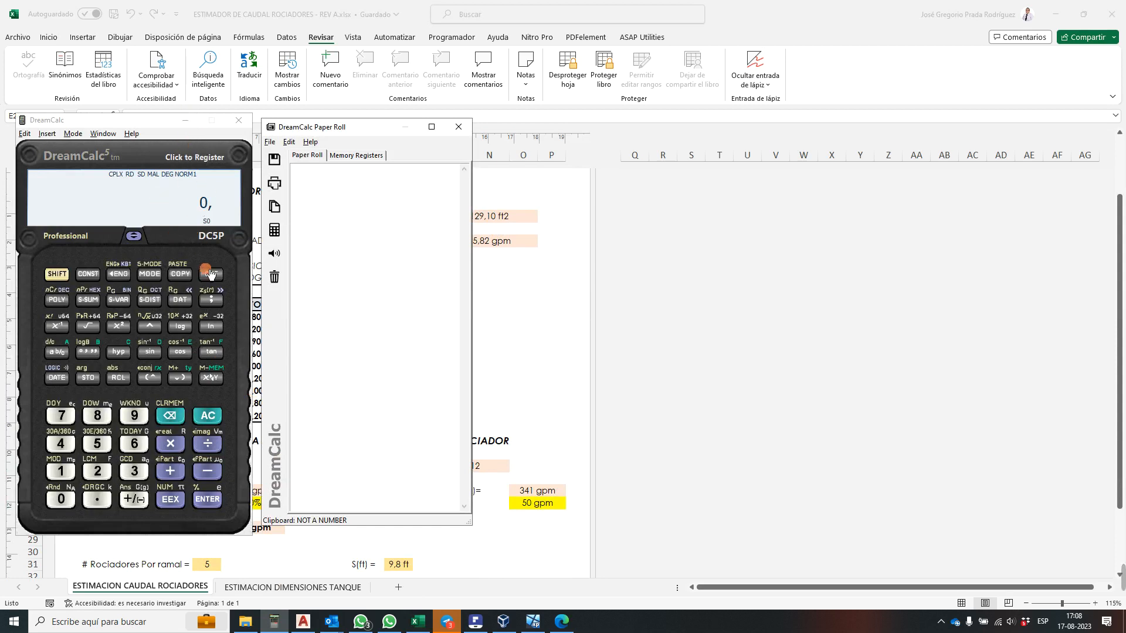
pyautogui.write('1500/129.1')
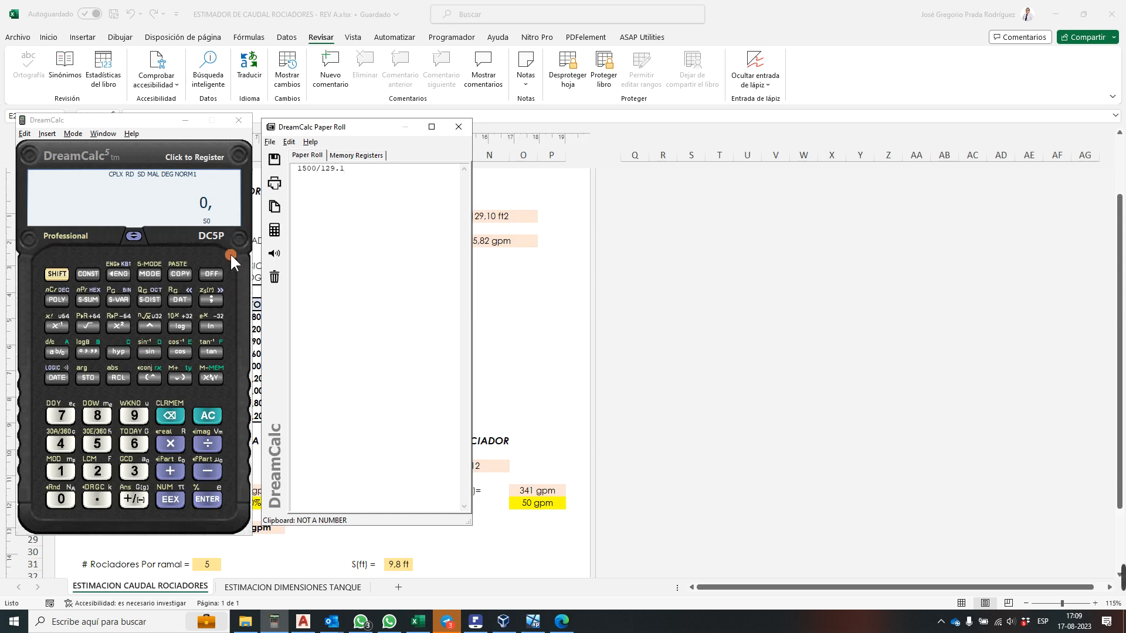
pyautogui.click(140, 119)
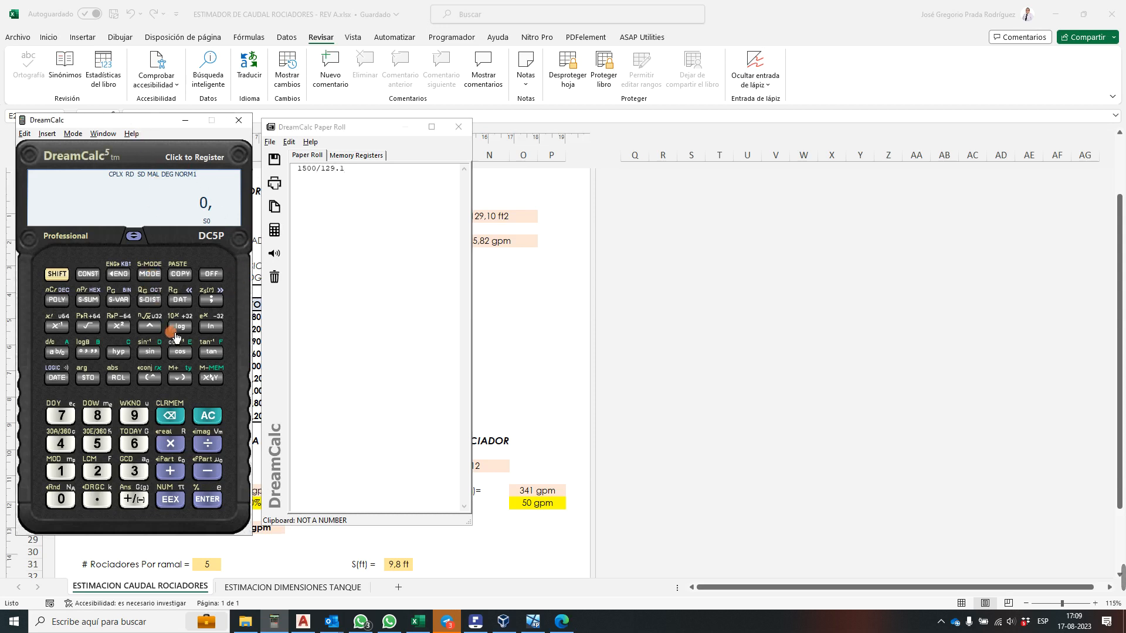
pyautogui.write('1500/129.1')
pyautogui.press('Return')
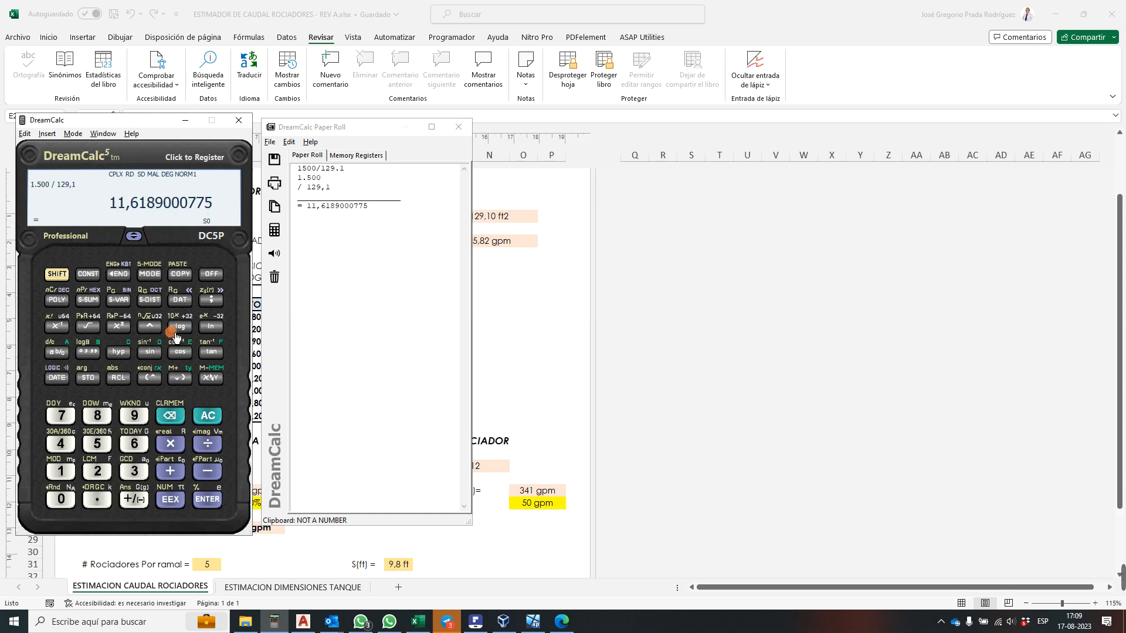
pyautogui.click(327, 205)
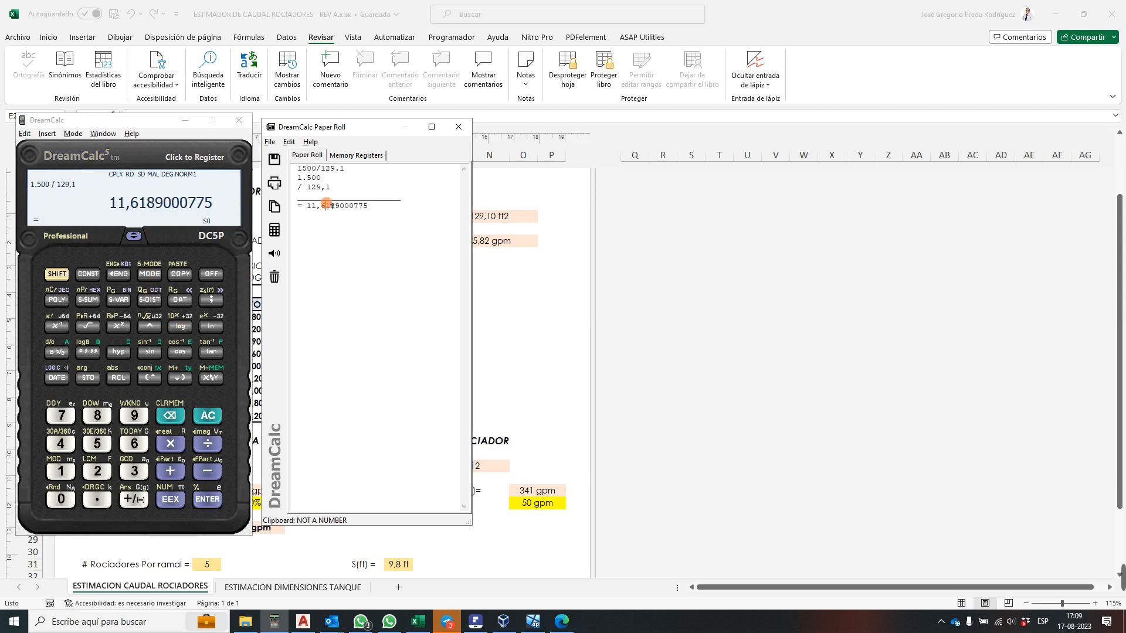
# - Check the number of open sprinklers in the Excel estimate and return to the AutoCAD drawing
pyautogui.click(523, 281)
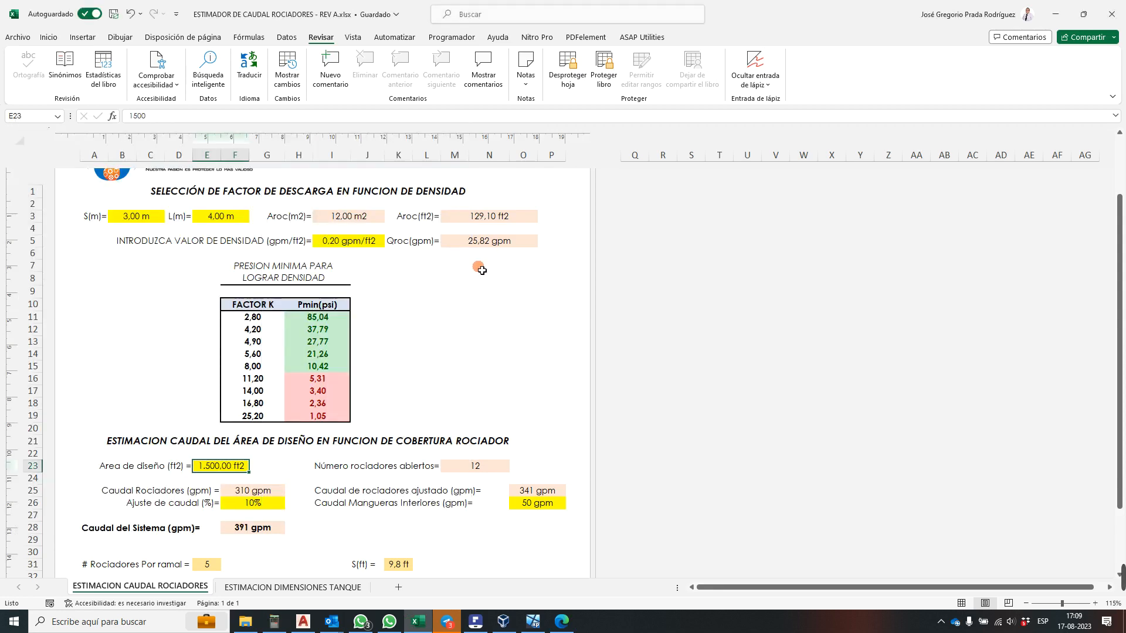
pyautogui.scroll(-2, 498, 250)
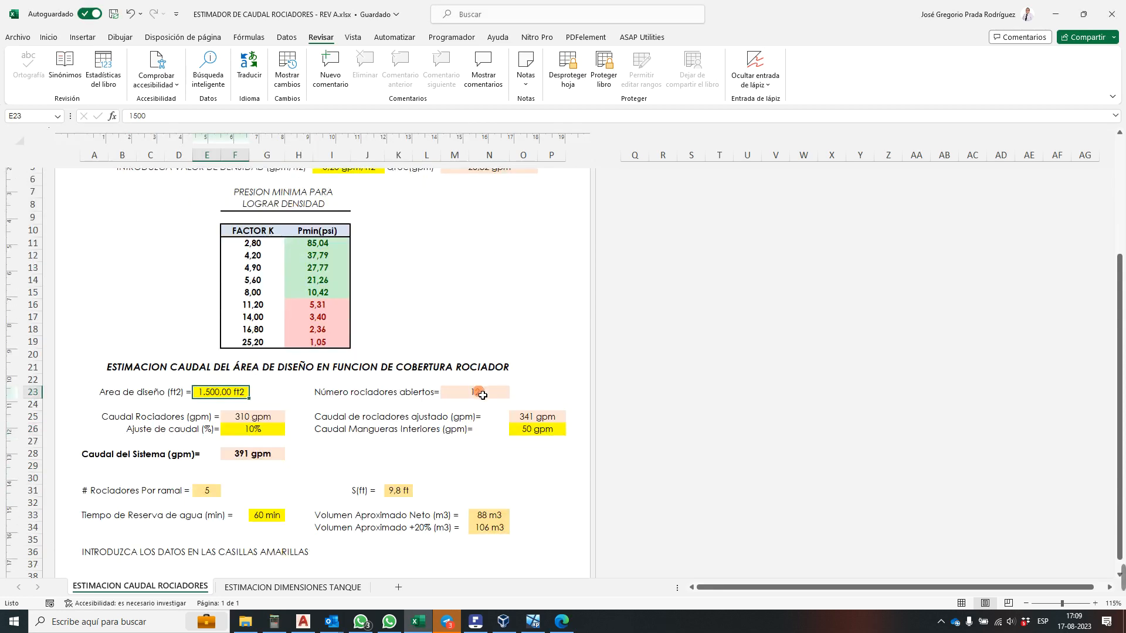
pyautogui.click(303, 622)
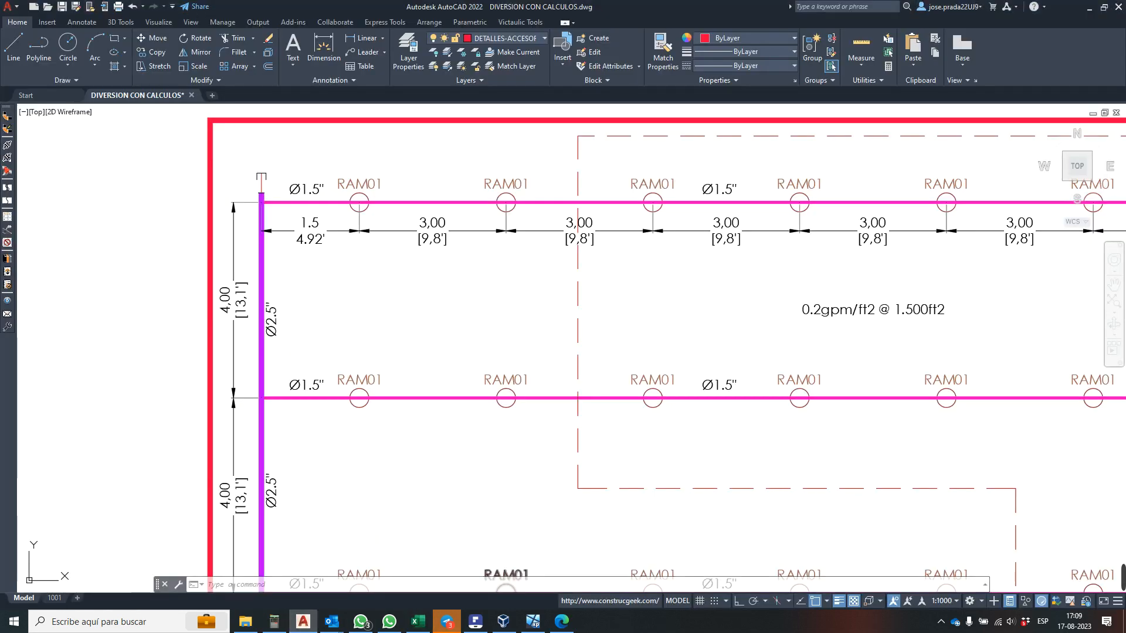
# - Examine the branch lines and the sprinklers enclosed by the dashed design area, including its density and area label
pyautogui.scroll(-4, 527, 245)
pyautogui.scroll(2, 745, 248)
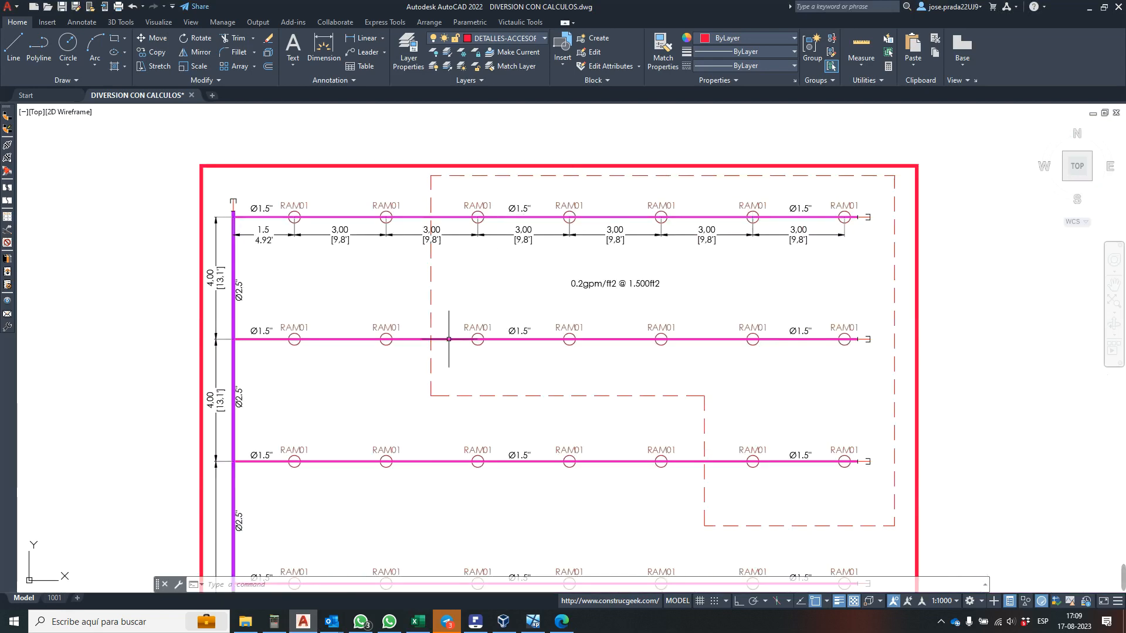
pyautogui.scroll(-2, 545, 208)
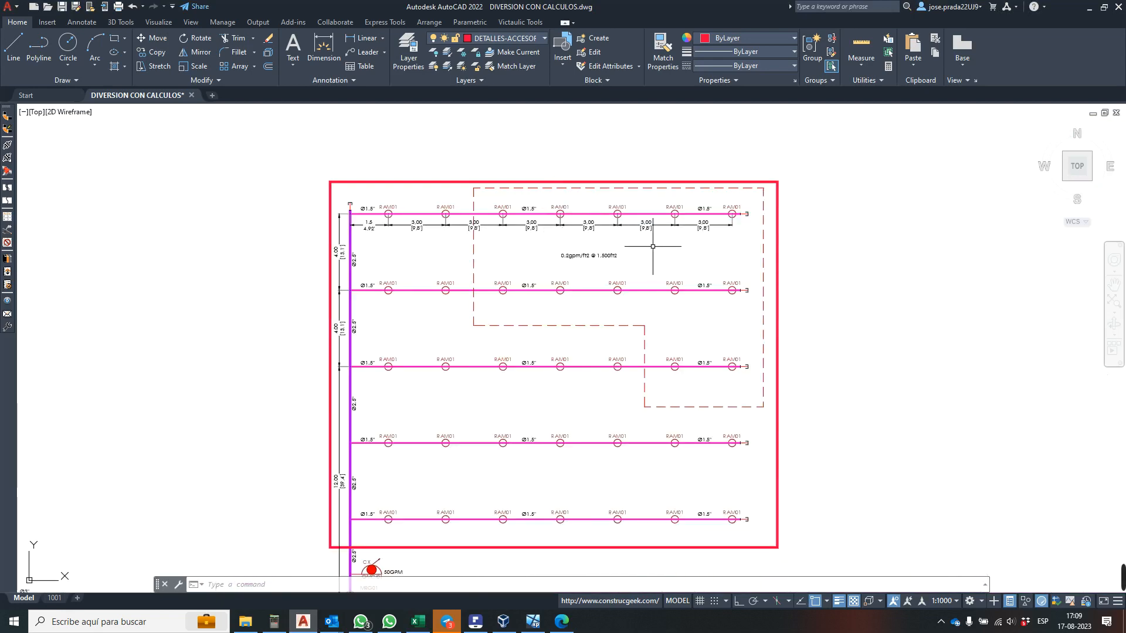
pyautogui.scroll(2, 653, 247)
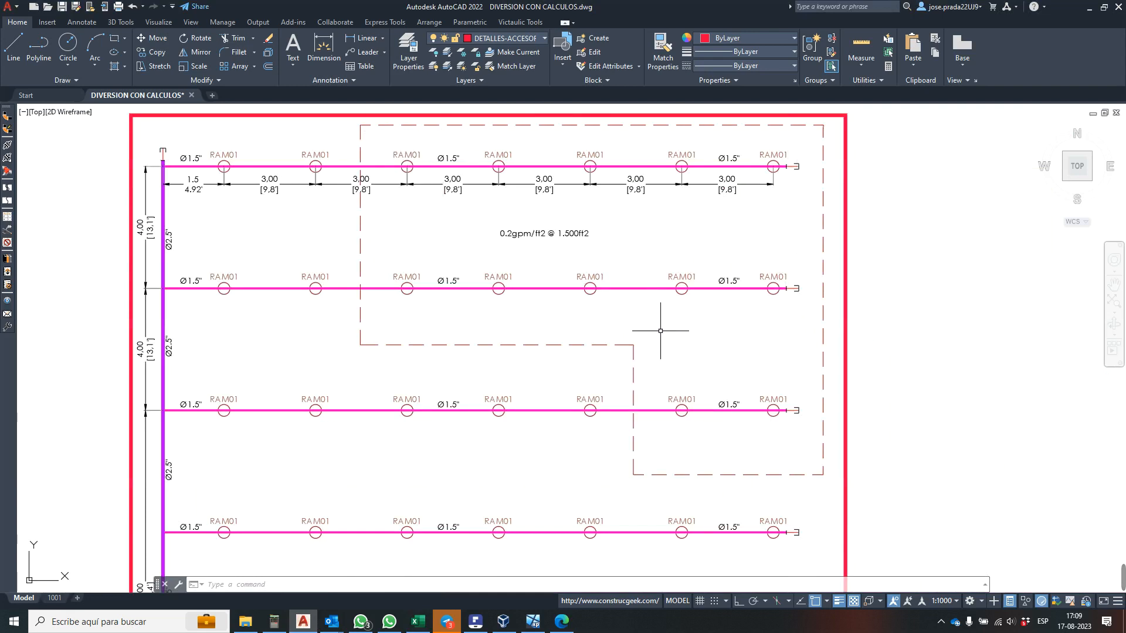
pyautogui.scroll(-2, 528, 235)
pyautogui.scroll(2, 519, 230)
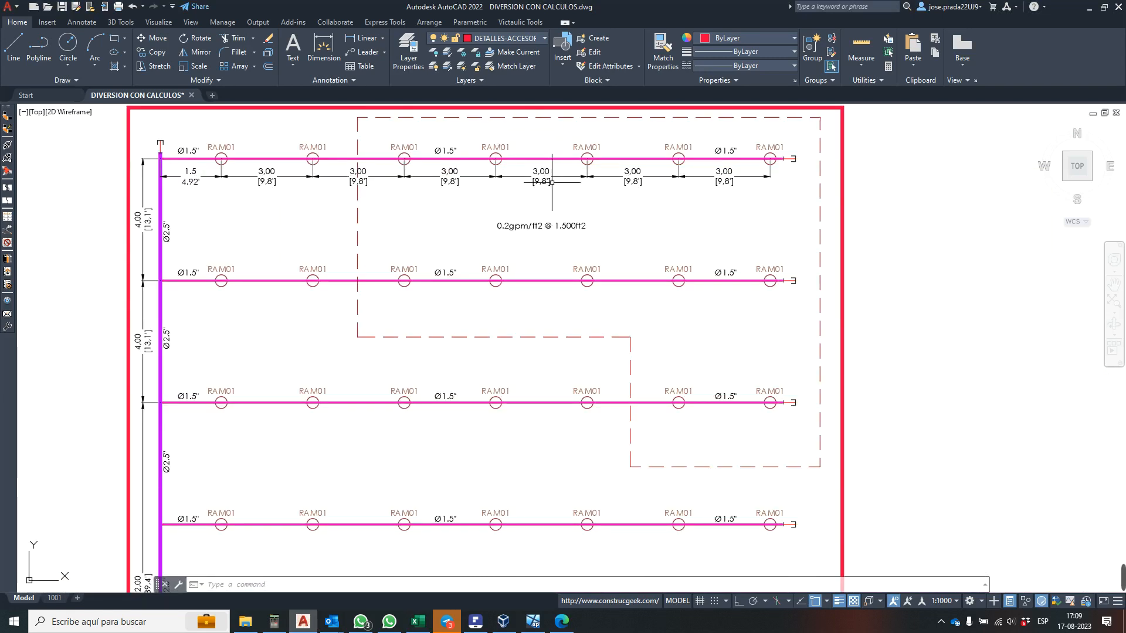
pyautogui.scroll(-2, 551, 183)
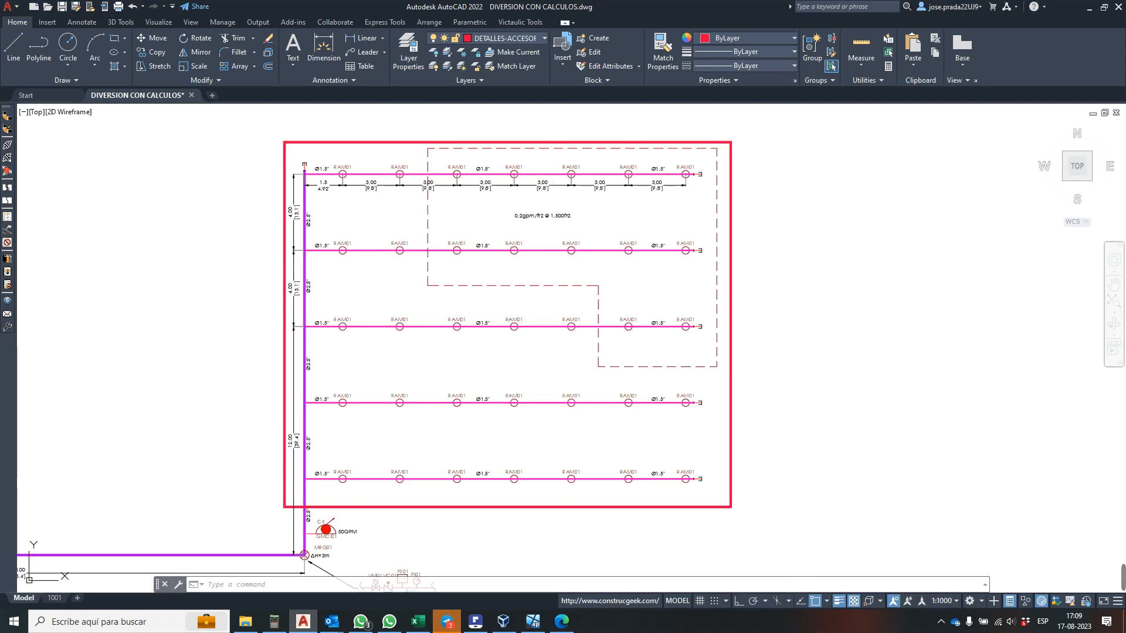
# - Inspect the properties of the dashed design-area polyline, clear the selection and look closely at the sprinklers inside it
pyautogui.click(542, 286)
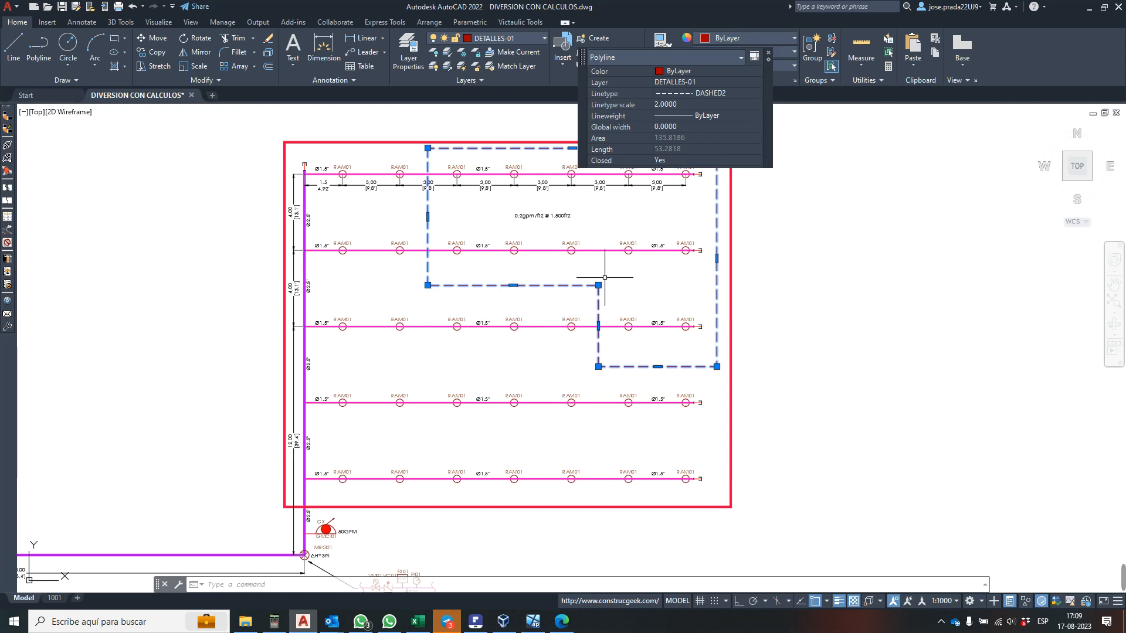
pyautogui.press('Escape')
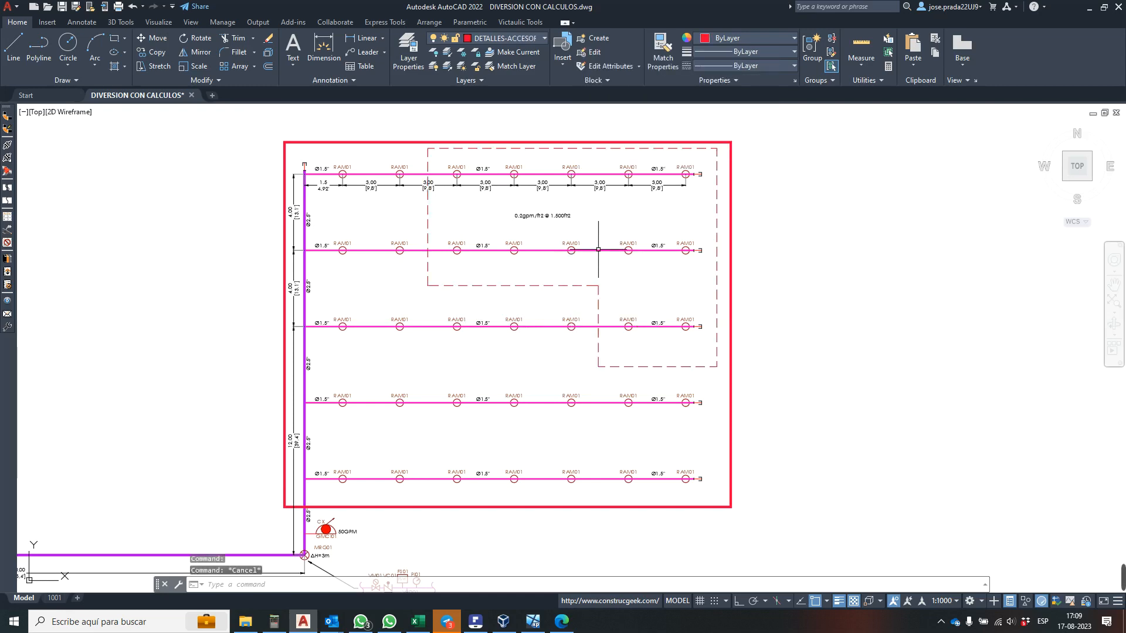
pyautogui.scroll(3, 572, 214)
pyautogui.scroll(-3, 557, 234)
pyautogui.scroll(2, 535, 200)
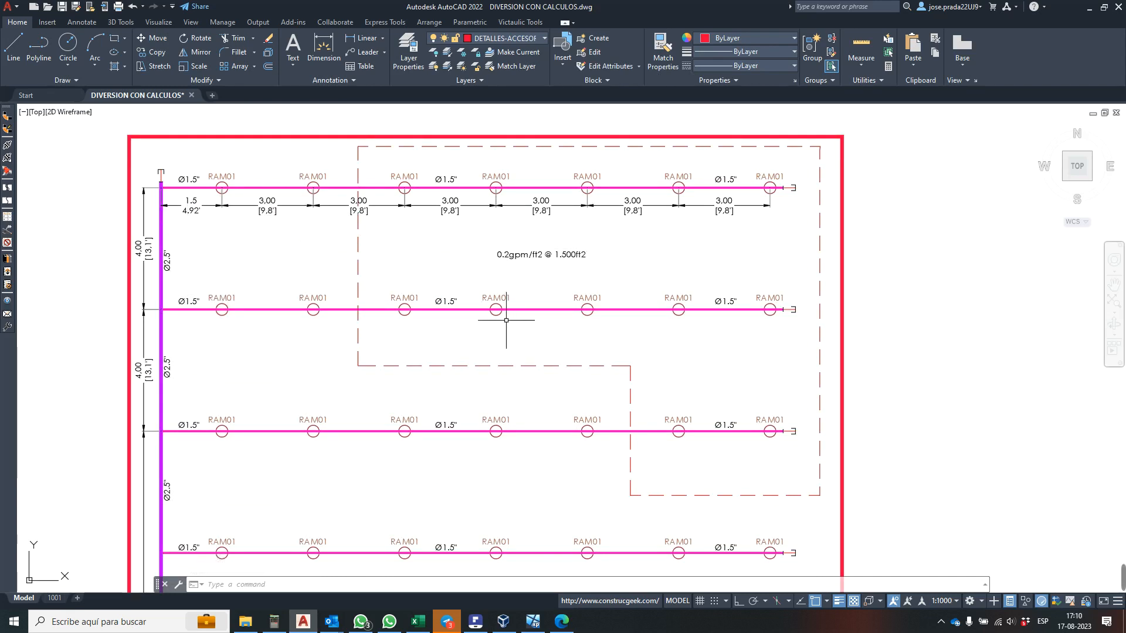
# - Switch to the Excel estimator and compare the number of open sprinklers and the Qroc value with the design area's flow estimate
pyautogui.click(419, 622)
pyautogui.scroll(-1, 523, 384)
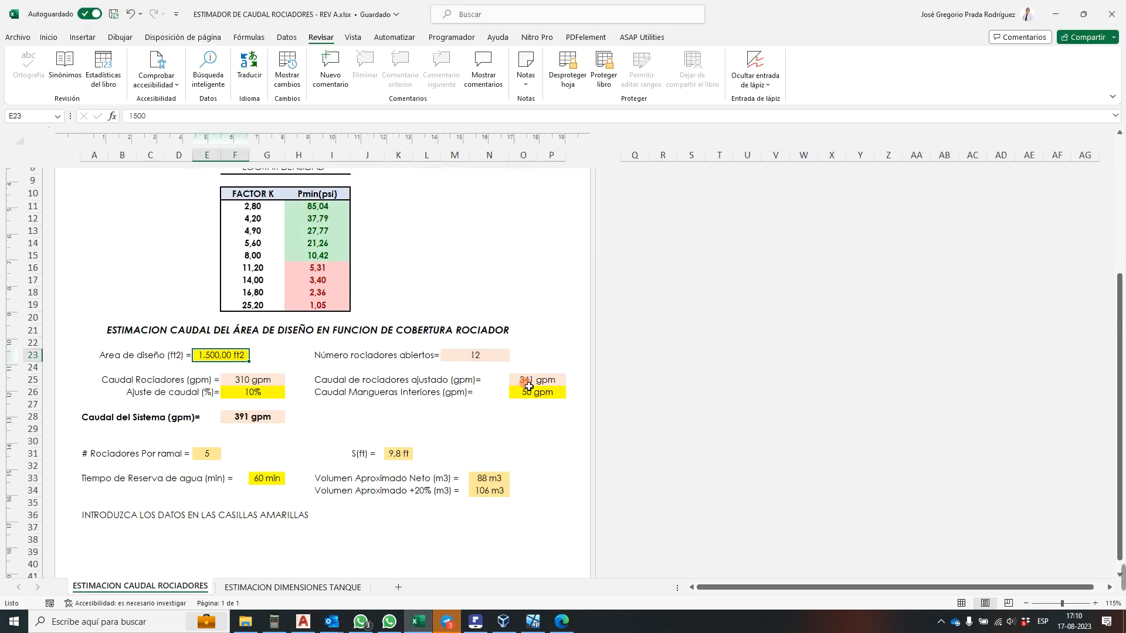
pyautogui.scroll(3, 482, 355)
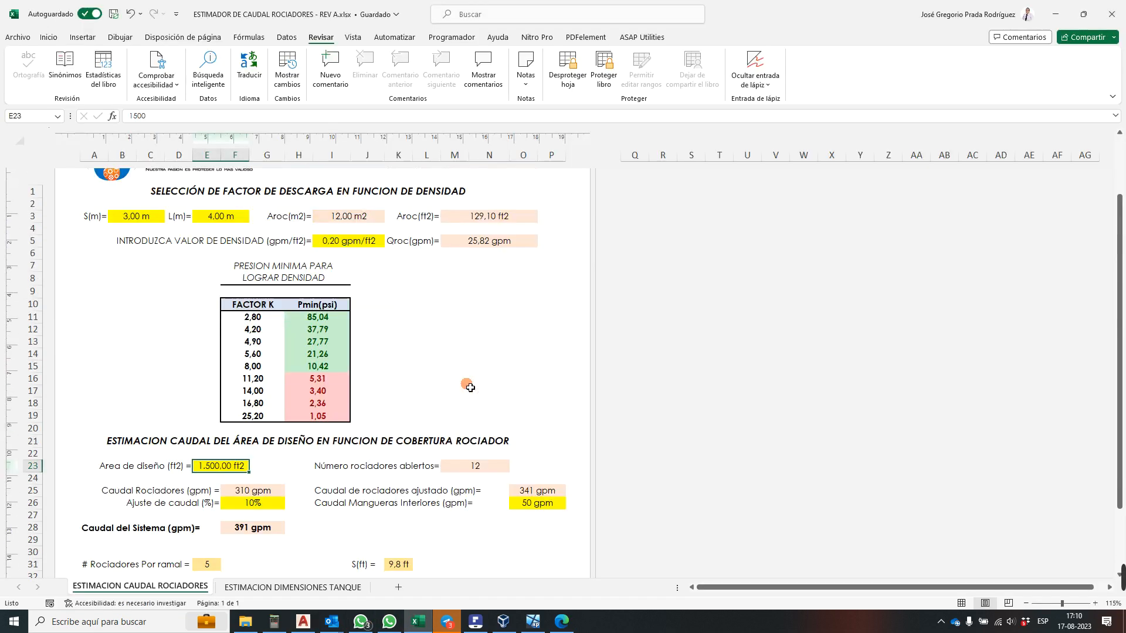
pyautogui.scroll(-2, 478, 475)
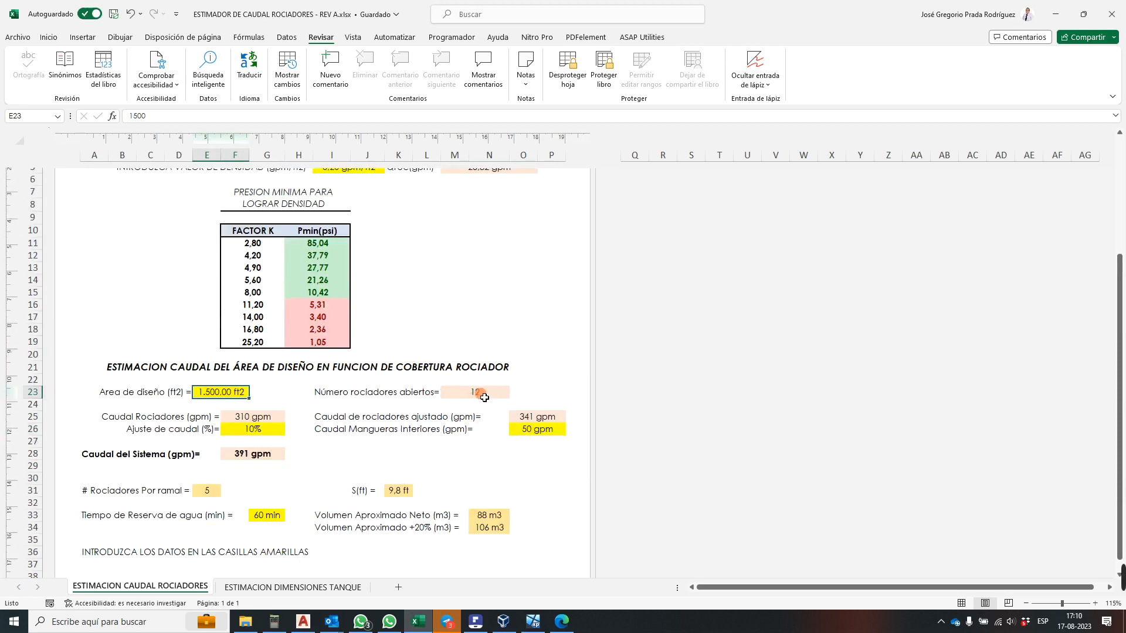
pyautogui.scroll(2, 482, 393)
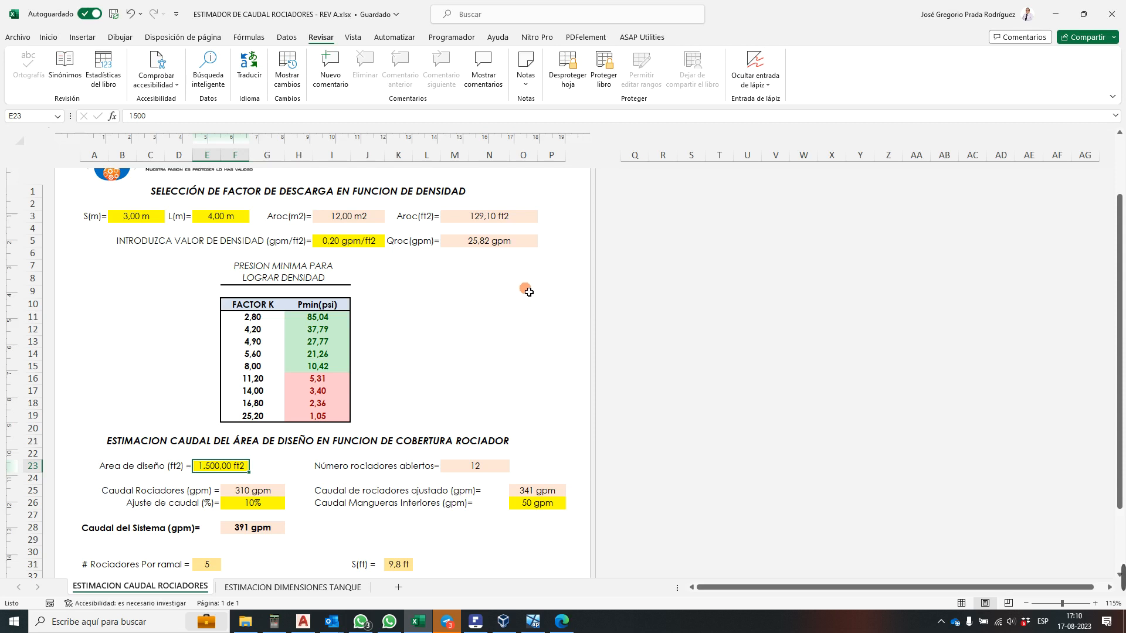
pyautogui.scroll(1, 528, 291)
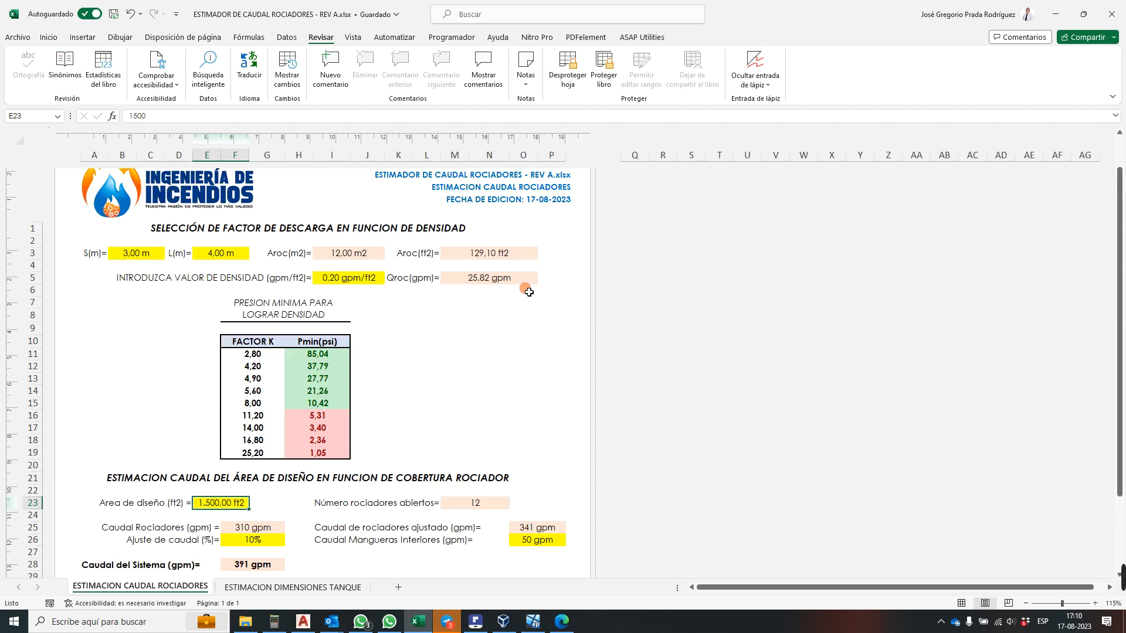
pyautogui.scroll(-4, 528, 292)
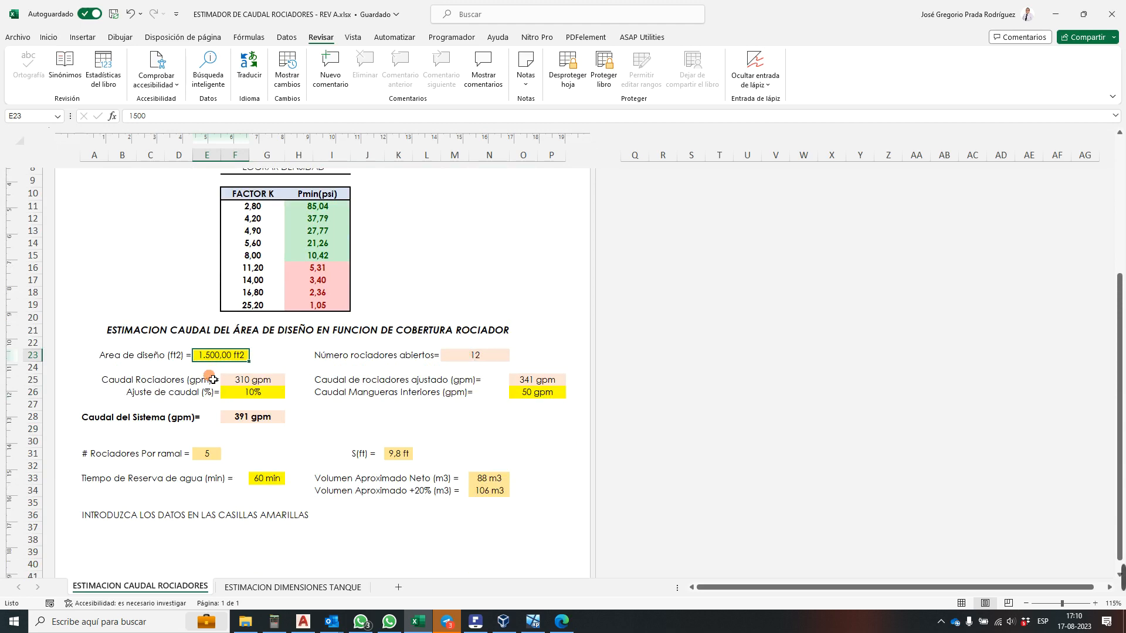
pyautogui.scroll(3, 213, 379)
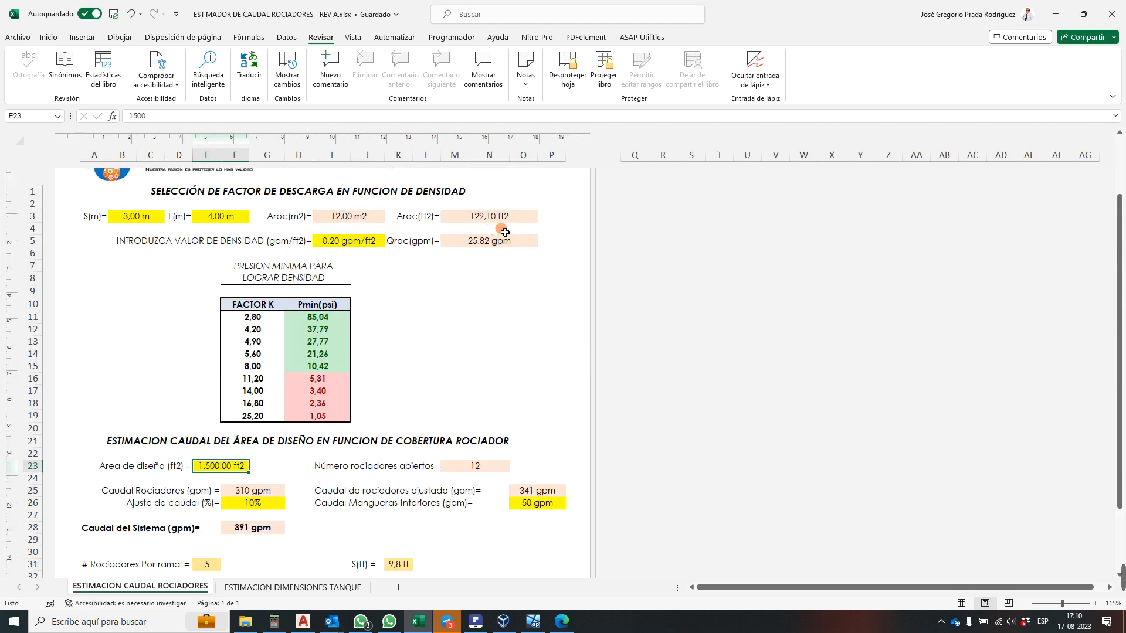
pyautogui.scroll(-3, 488, 253)
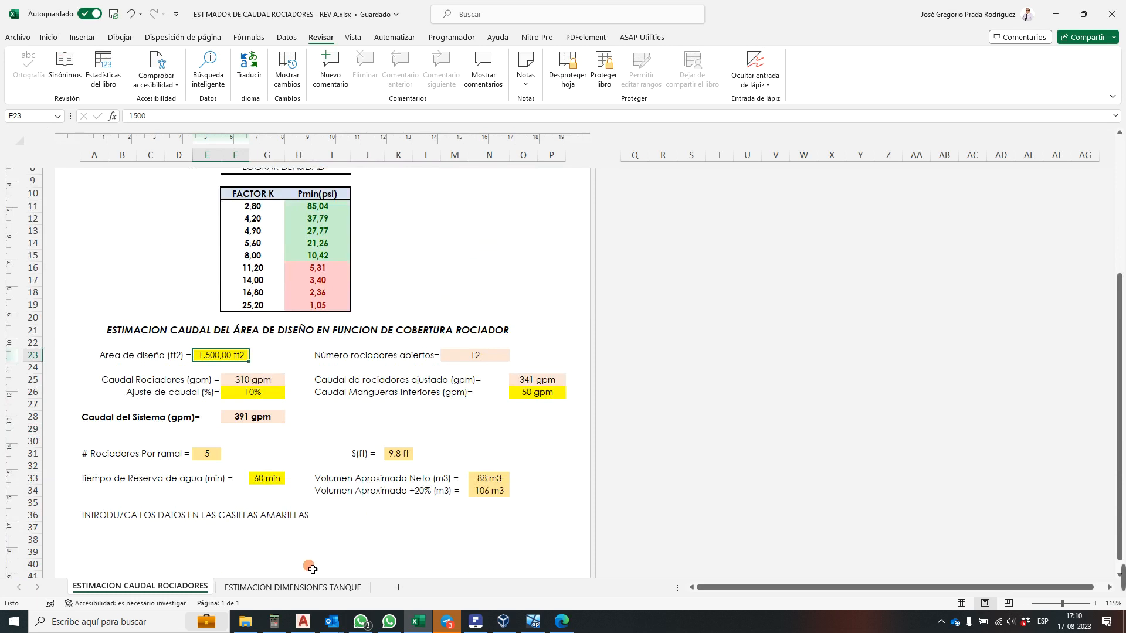
# - Open the DreamCalc calculator, multiply 12 open sprinklers by the 25,82 gpm flow per sprinkler, and return to the Excel workbook
pyautogui.click(273, 621)
pyautogui.click(211, 420)
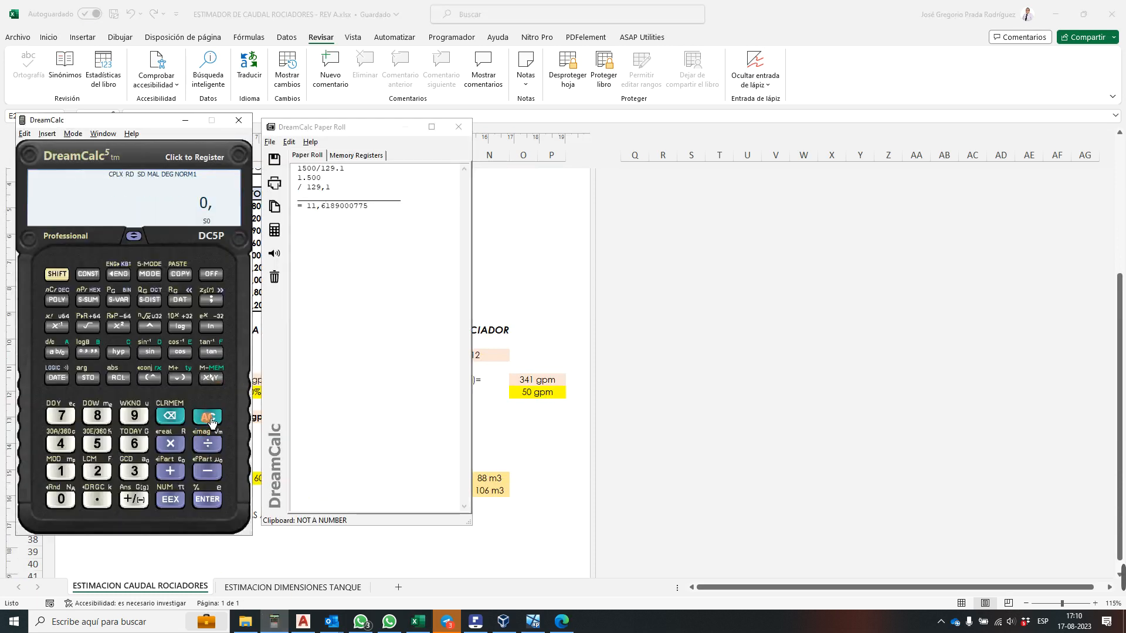
pyautogui.write('12 * 25,82')
pyautogui.press('Return')
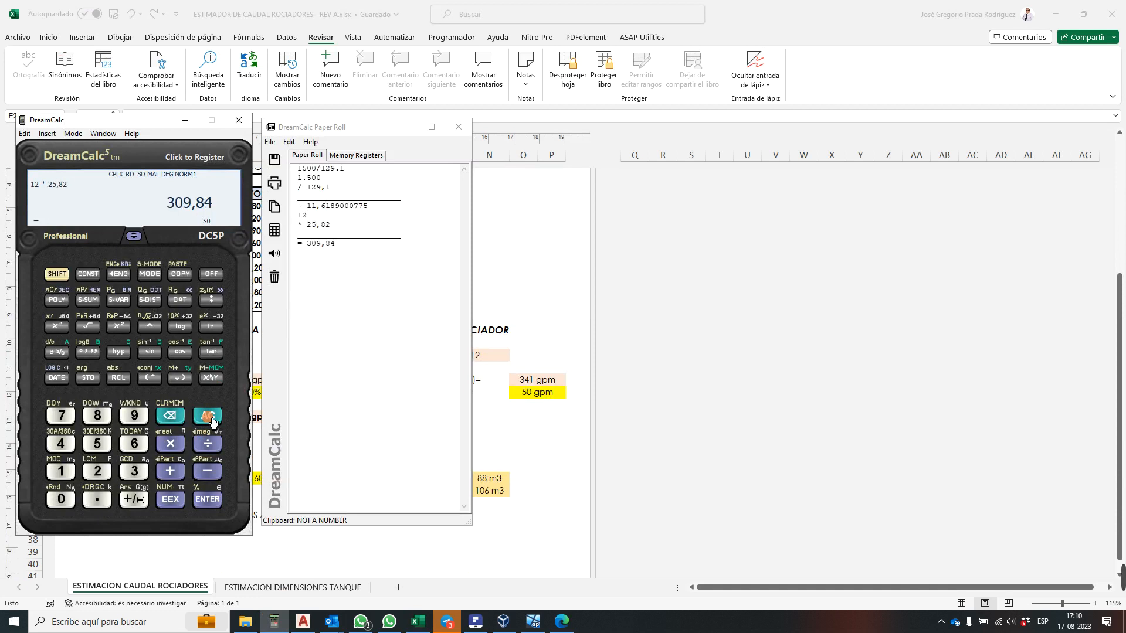
pyautogui.click(513, 262)
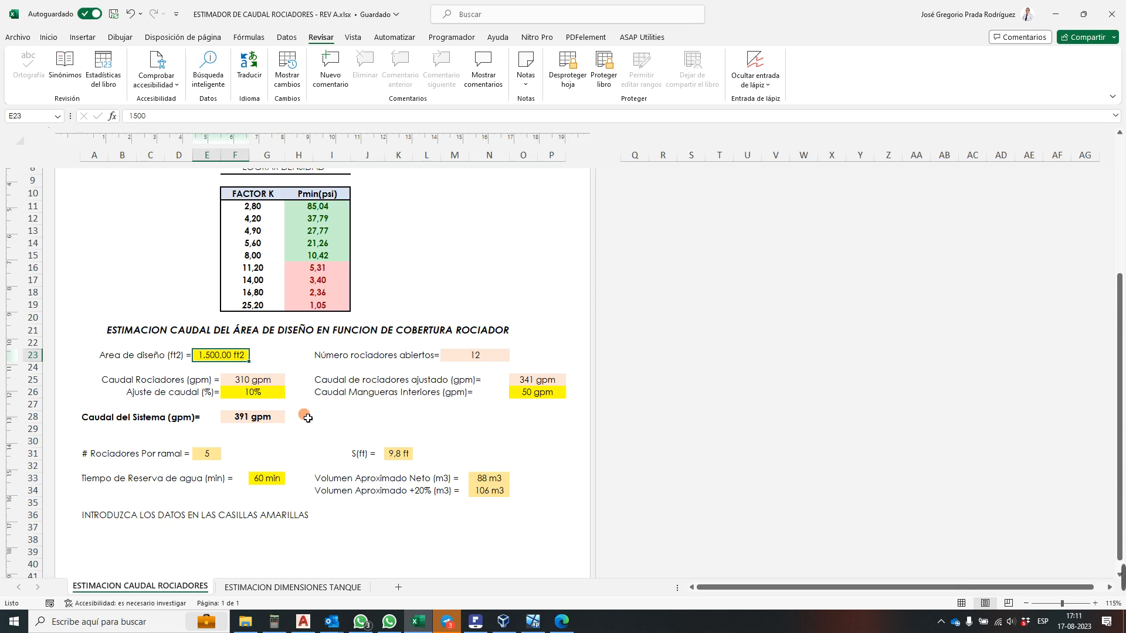
# - Switch to the AutoCAD drawing and examine the most remote sprinkler at the end of the uppermost branch
pyautogui.click(303, 622)
pyautogui.scroll(2, 647, 237)
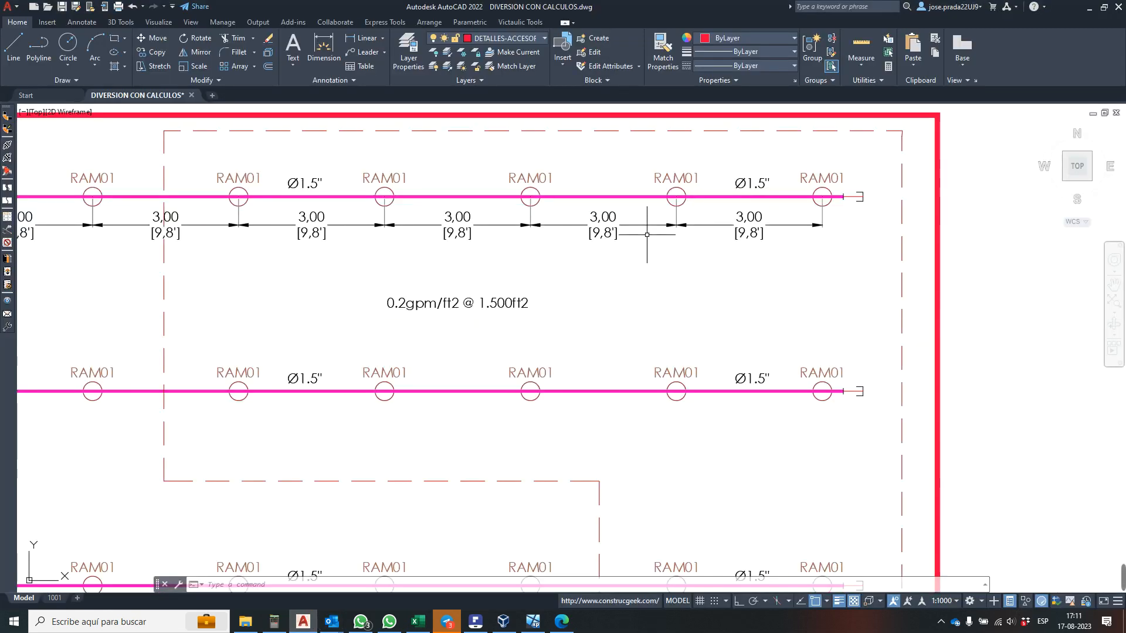
pyautogui.scroll(2, 652, 207)
pyautogui.scroll(-3, 669, 191)
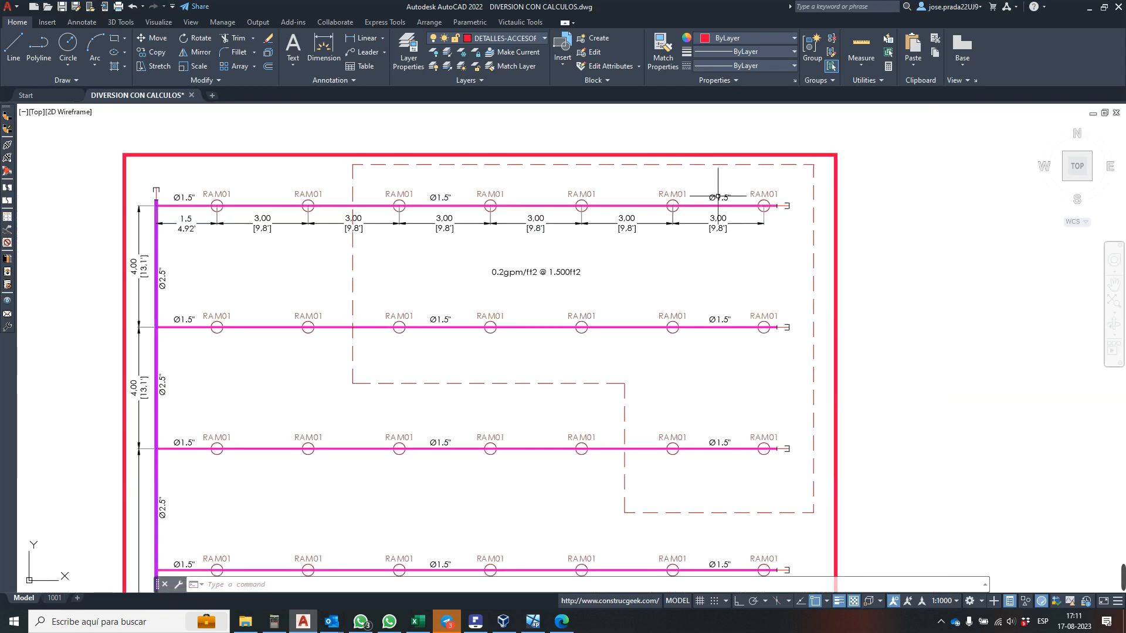
pyautogui.scroll(3, 722, 189)
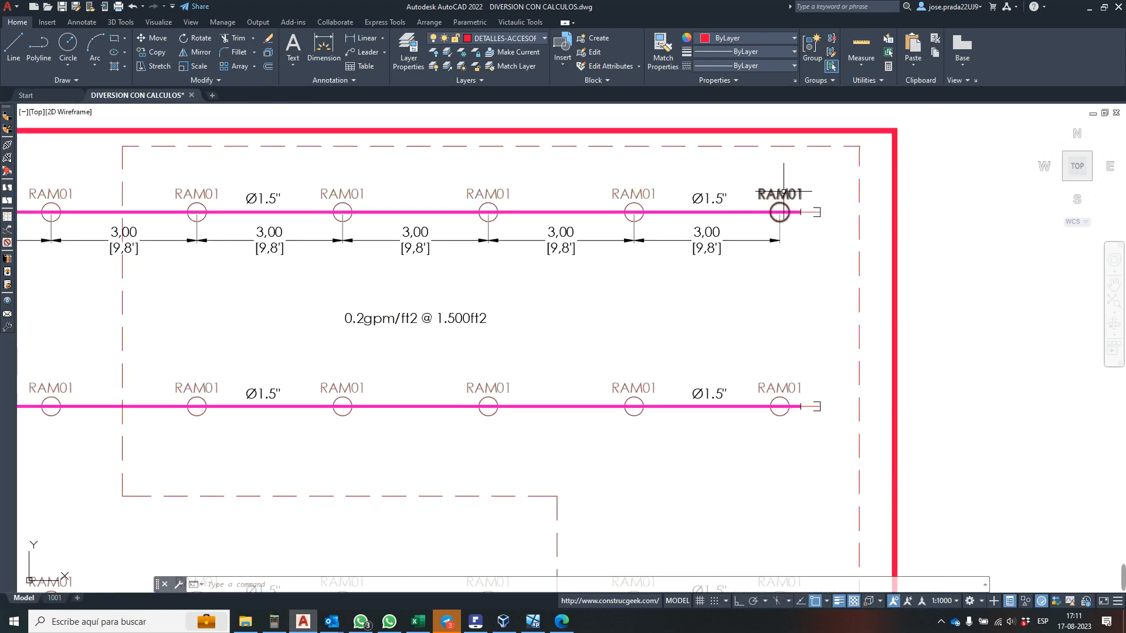
# - Compare the Excel estimator's Qroc and minimum pressure values with the remote sprinklers in the AutoCAD drawing, ending in the Excel workbook
pyautogui.click(417, 620)
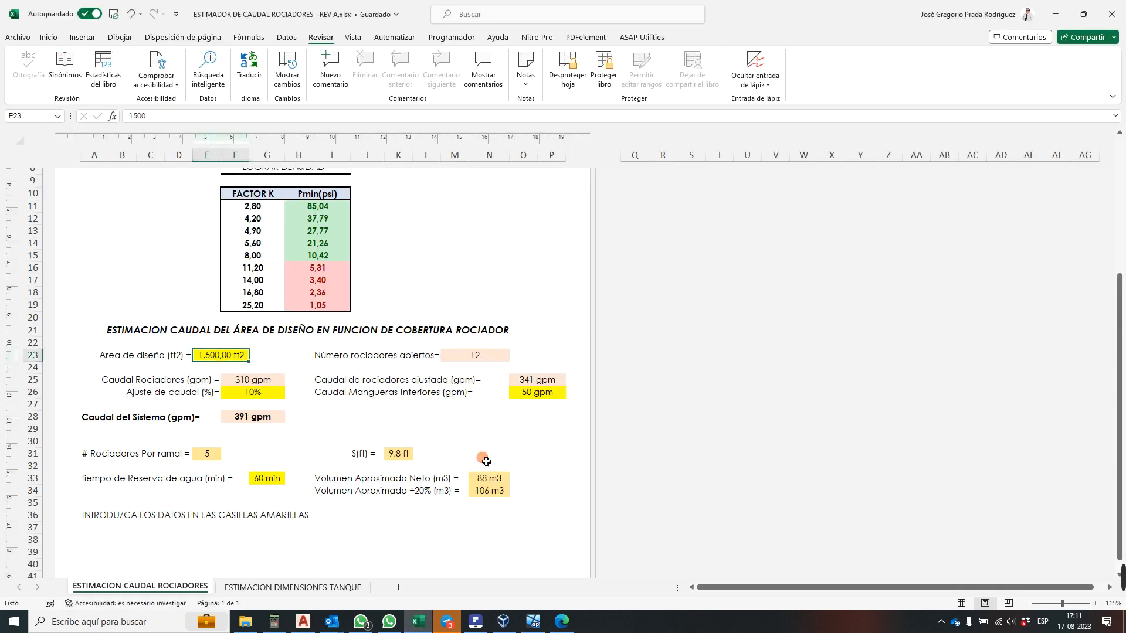
pyautogui.scroll(3, 495, 334)
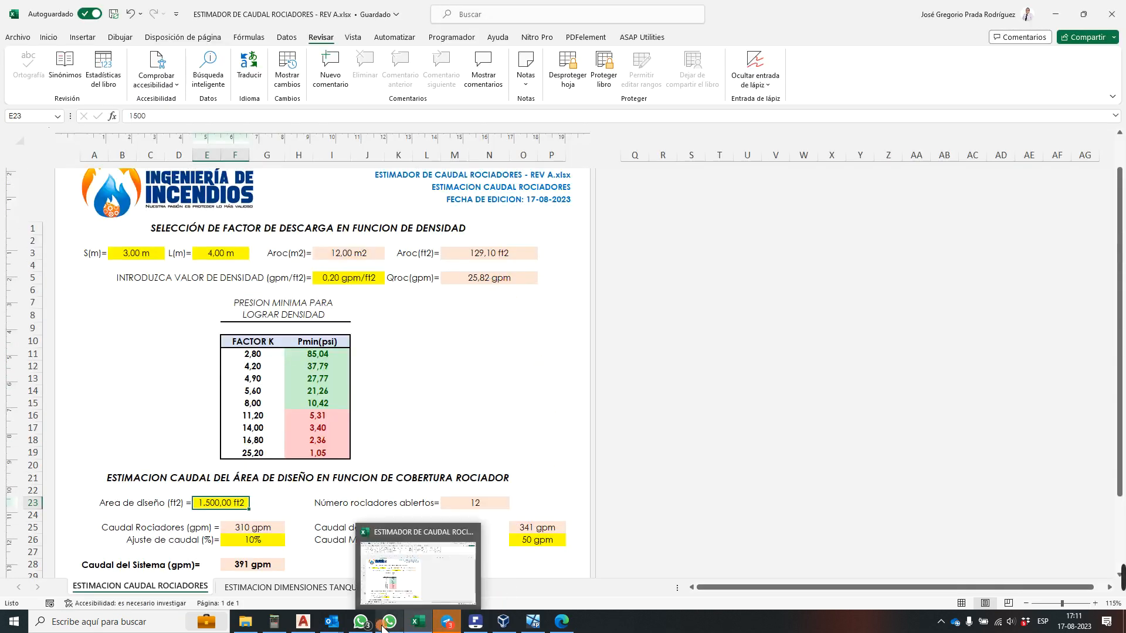
pyautogui.click(314, 622)
pyautogui.scroll(2, 749, 202)
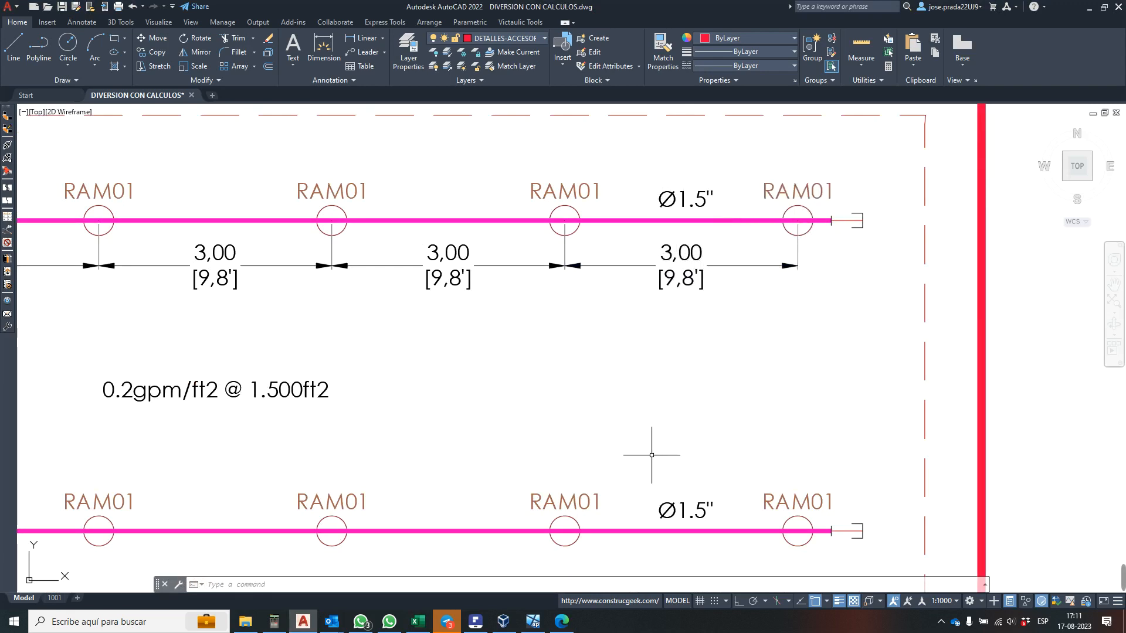
pyautogui.click(424, 624)
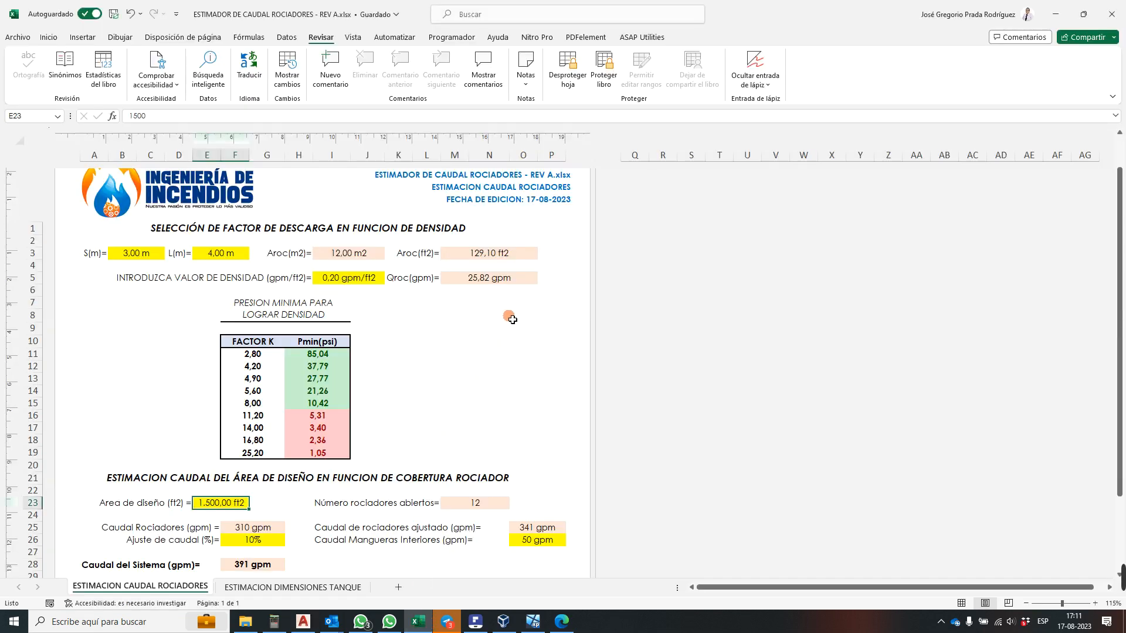
pyautogui.scroll(-1, 430, 319)
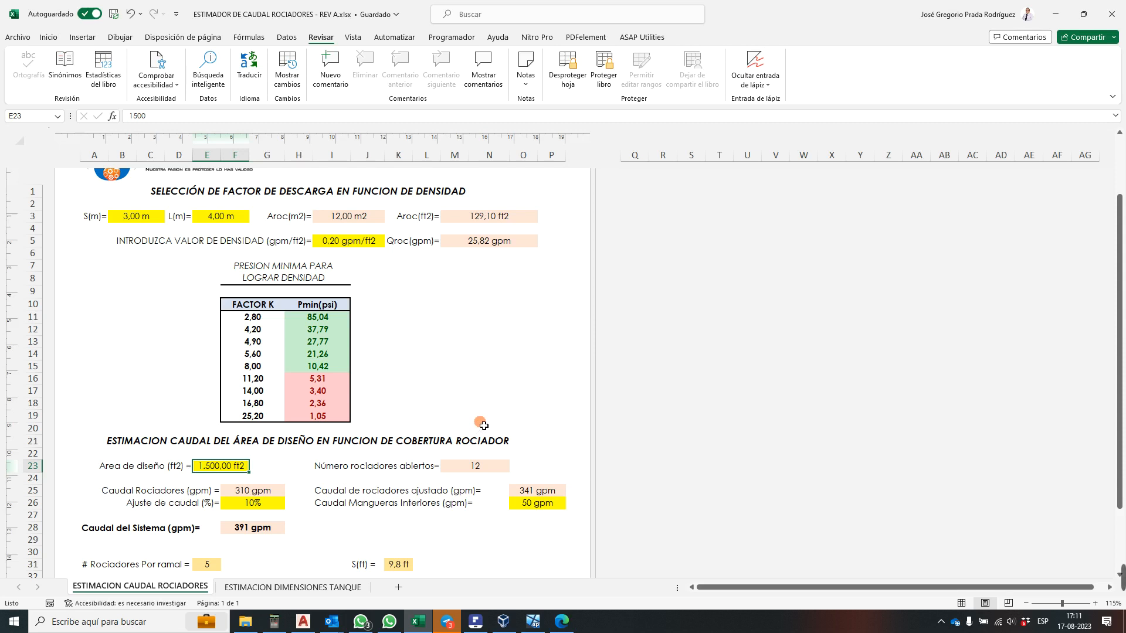
# - Start the screen annotation tool and draw red rectangles around the Qroc value and the factor K 5,60 row
pyautogui.hotkey('ctrl', 'F5')
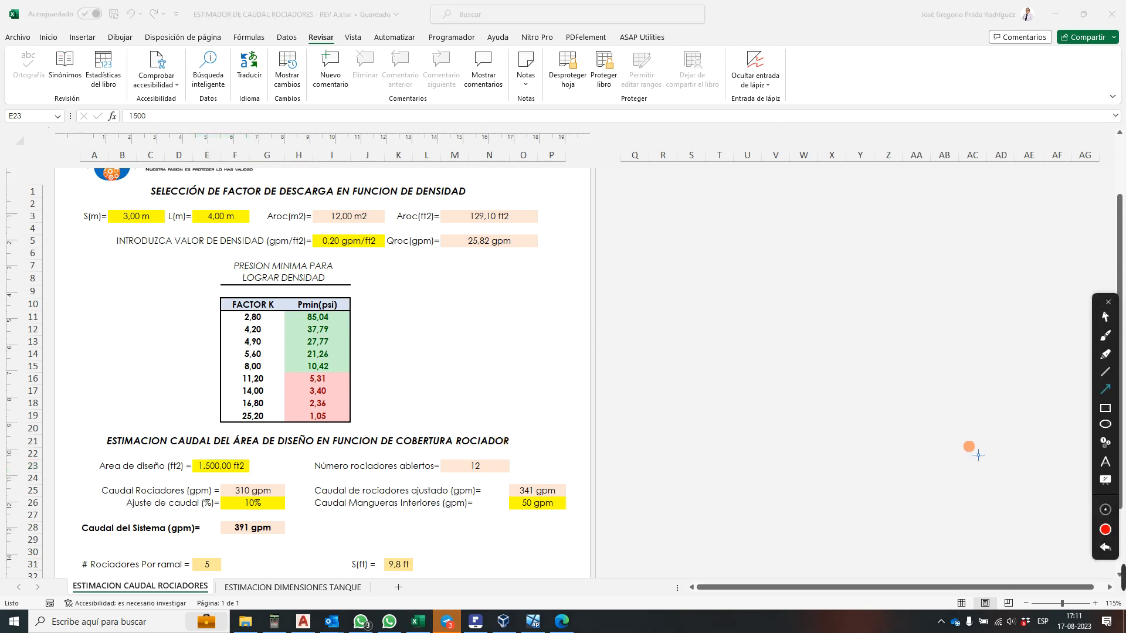
pyautogui.click(1101, 410)
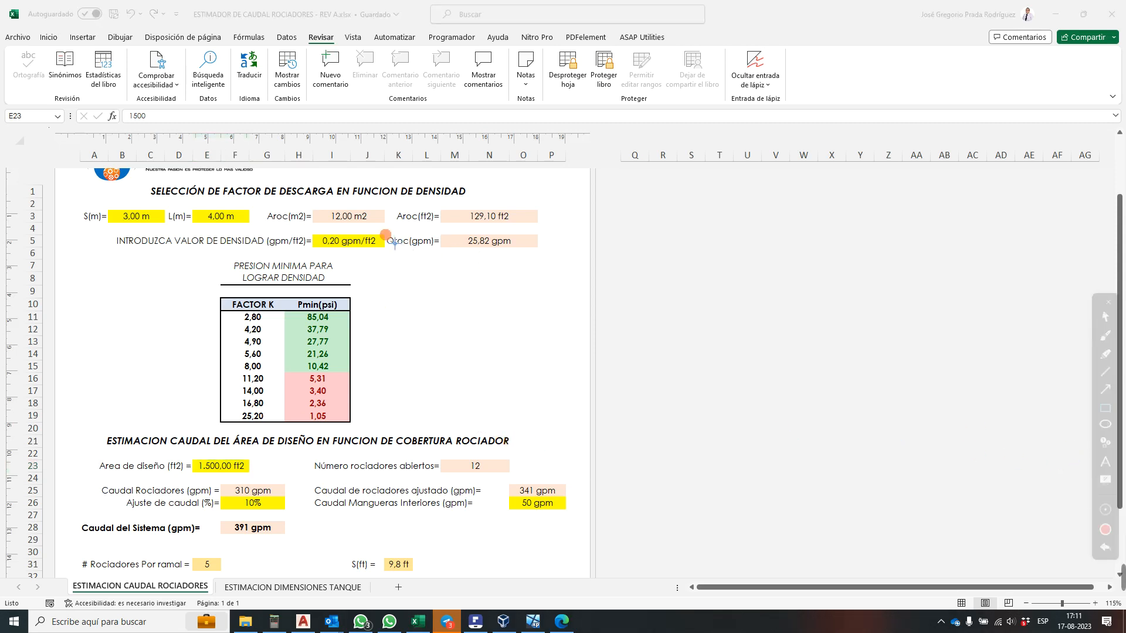
pyautogui.moveTo(383, 232)
pyautogui.mouseDown()
pyautogui.moveTo(413, 253)
pyautogui.moveTo(539, 249)
pyautogui.mouseUp()
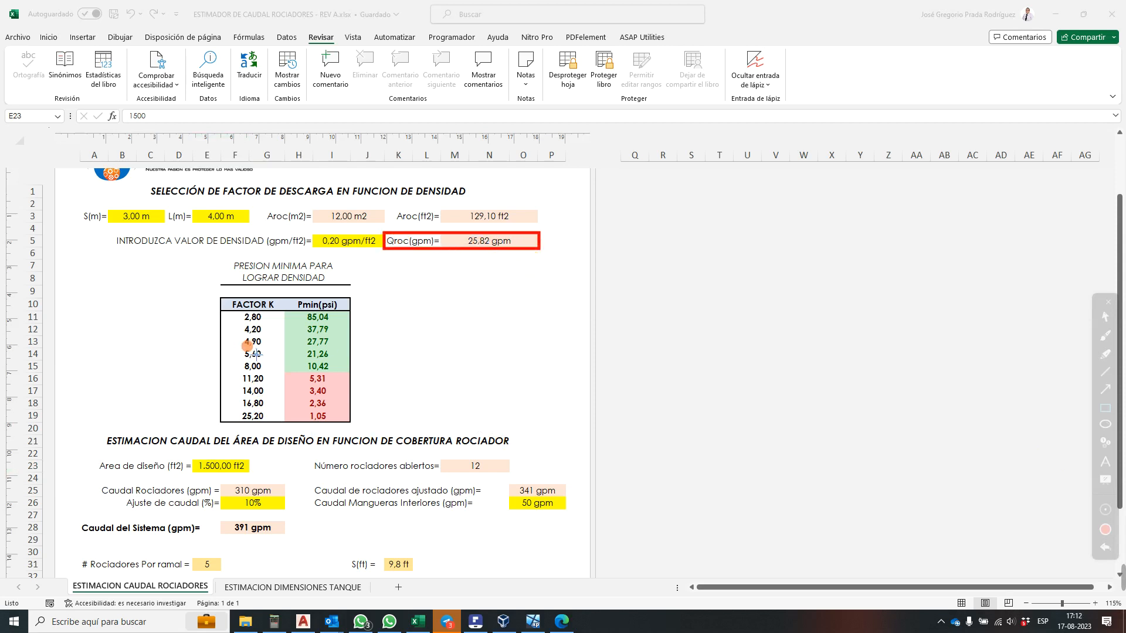
pyautogui.moveTo(353, 367); pyautogui.dragTo(356, 369)
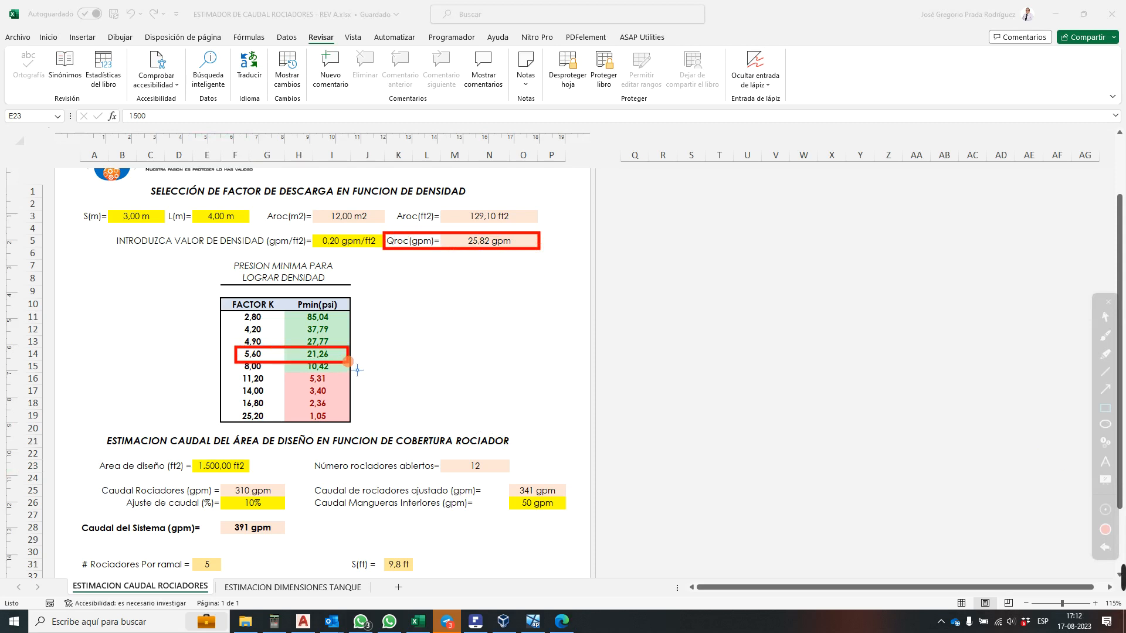
# - Draw red arrows to the density value and the Aroc(ft2) value, then clear all annotations from the worksheet
pyautogui.click(1105, 389)
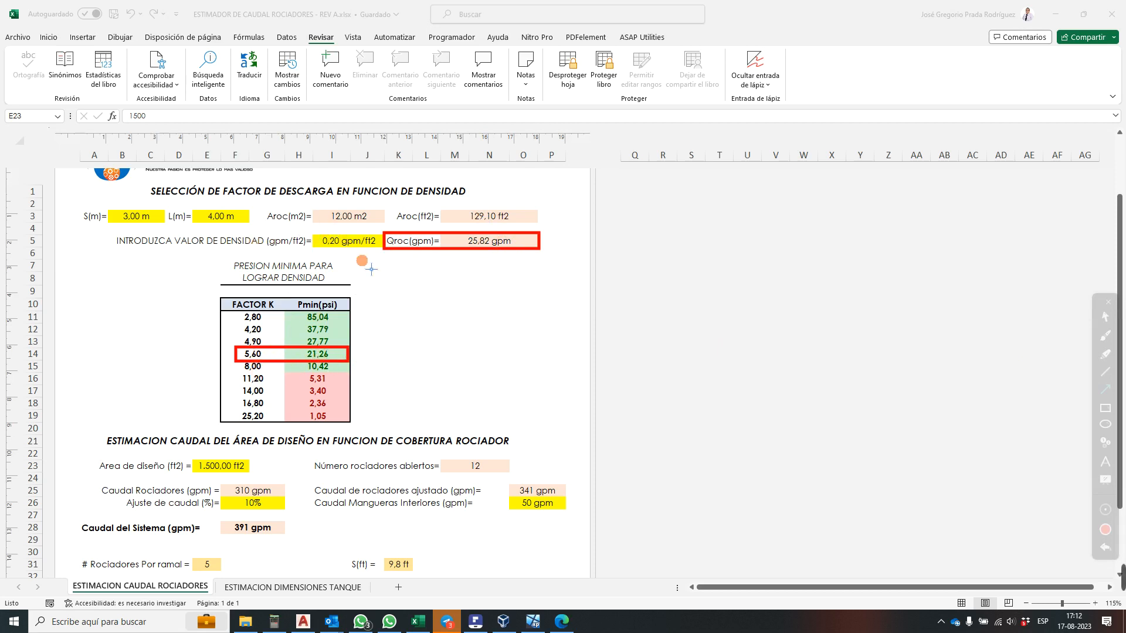
pyautogui.moveTo(417, 314); pyautogui.dragTo(362, 268)
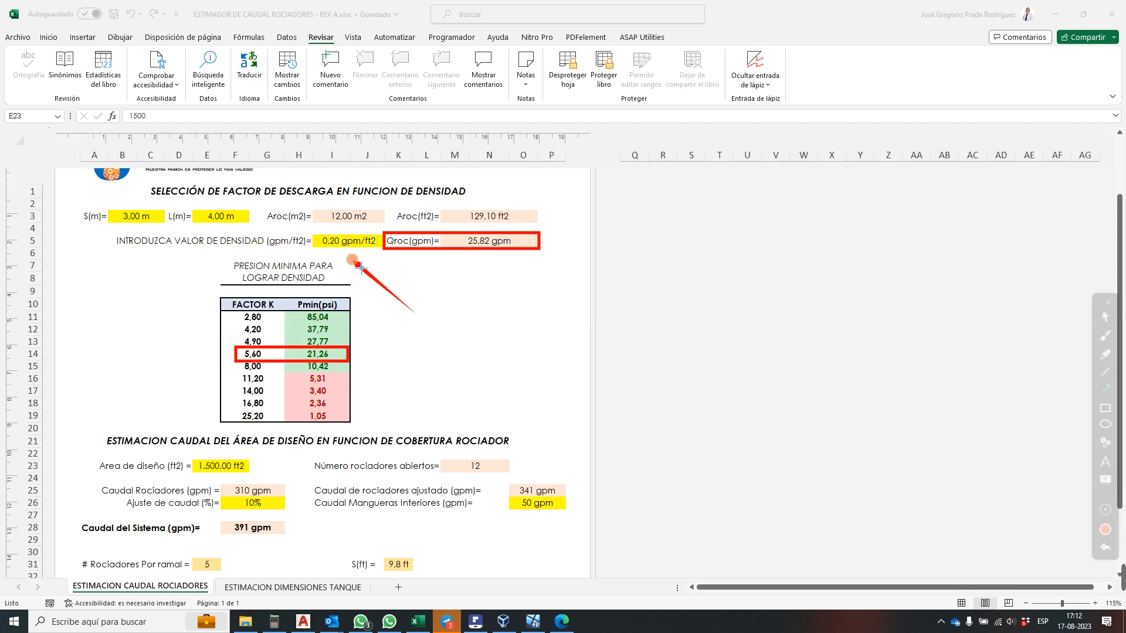
pyautogui.moveTo(568, 193); pyautogui.dragTo(521, 223)
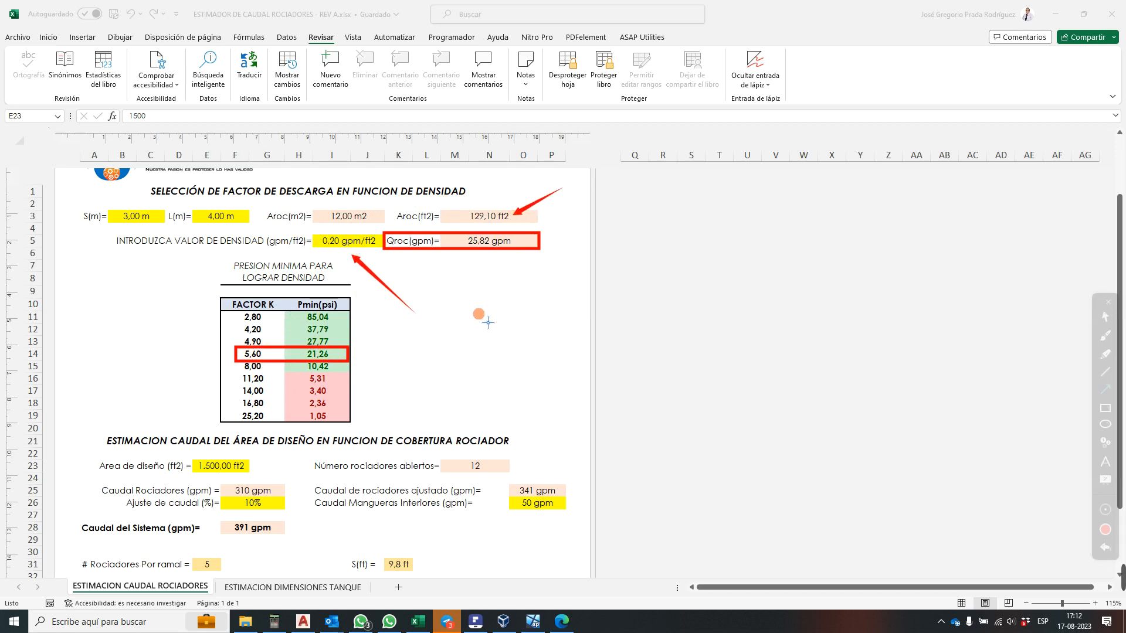
pyautogui.press('Escape')
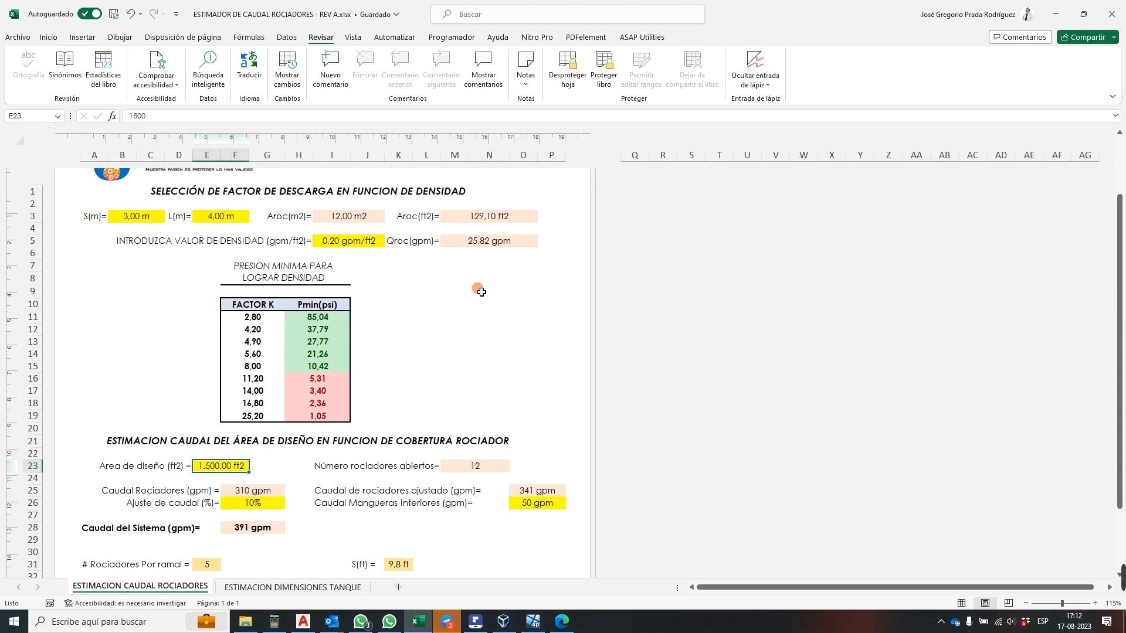
# - Alternate between the AutoCAD drawing and the Excel estimator to relate the Qroc value to the last sprinkler on the uppermost branch
pyautogui.click(303, 621)
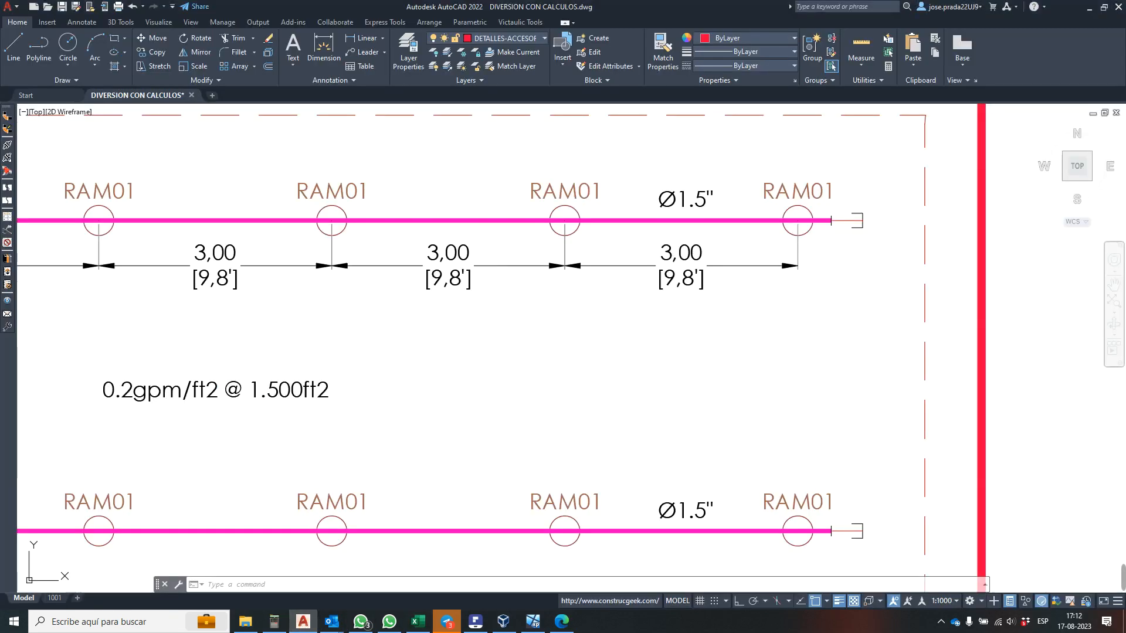
pyautogui.scroll(2, 838, 155)
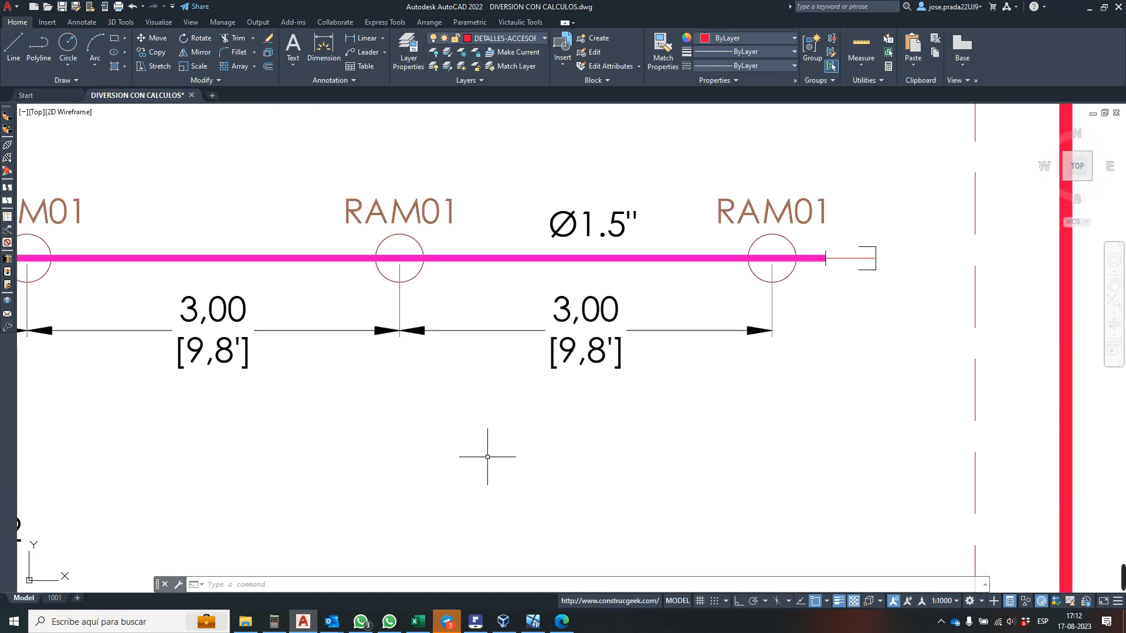
pyautogui.click(416, 621)
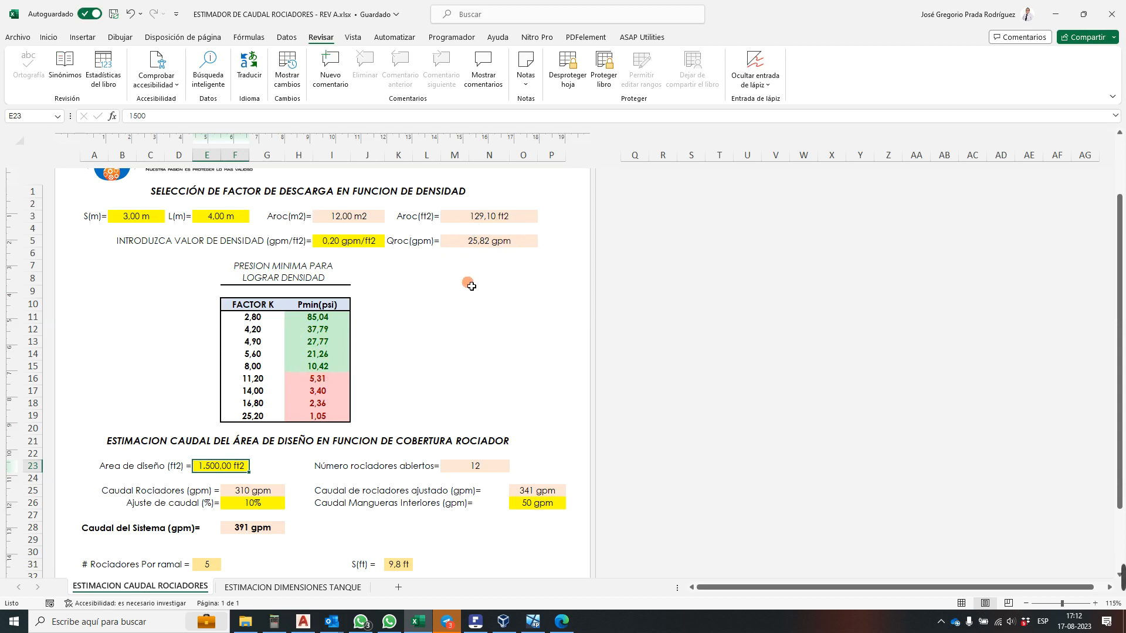
pyautogui.click(303, 621)
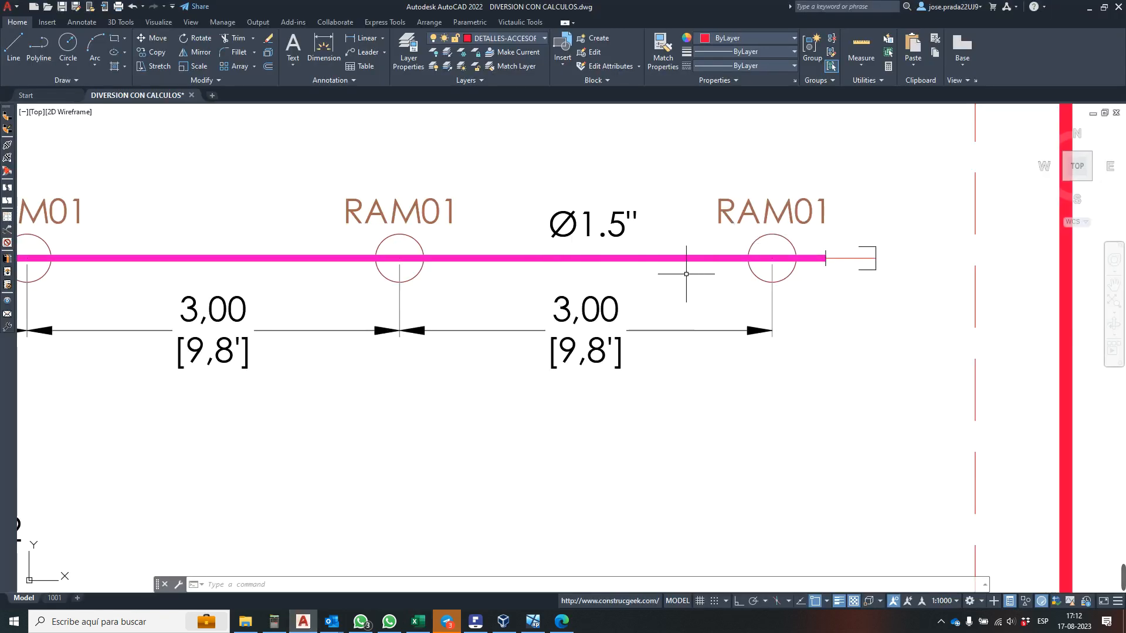
pyautogui.click(418, 623)
pyautogui.click(418, 622)
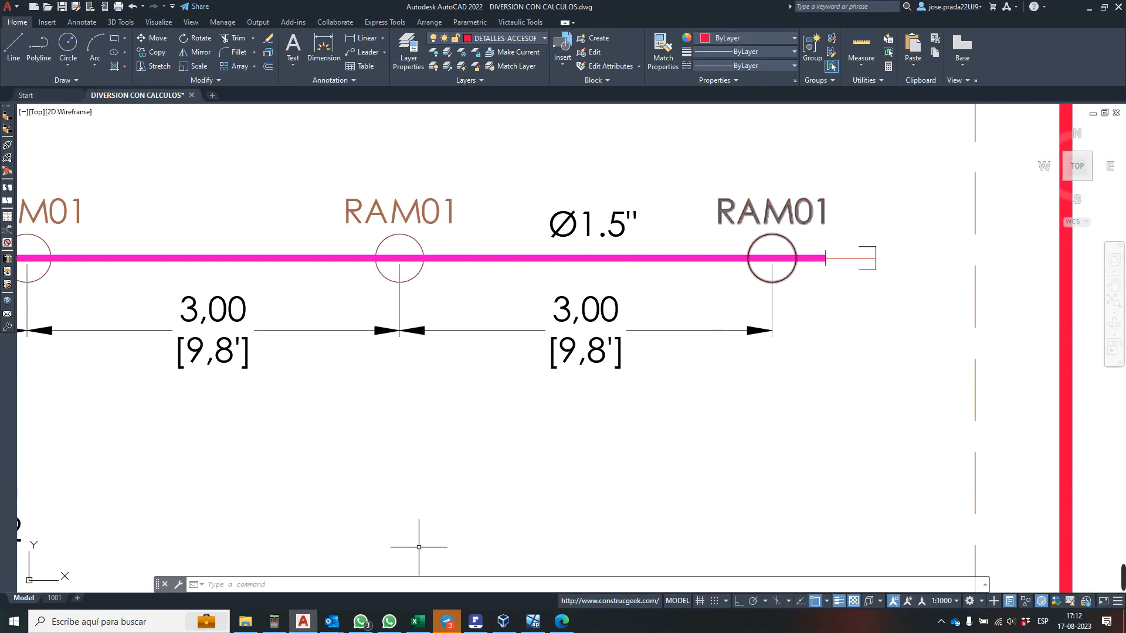
pyautogui.click(420, 623)
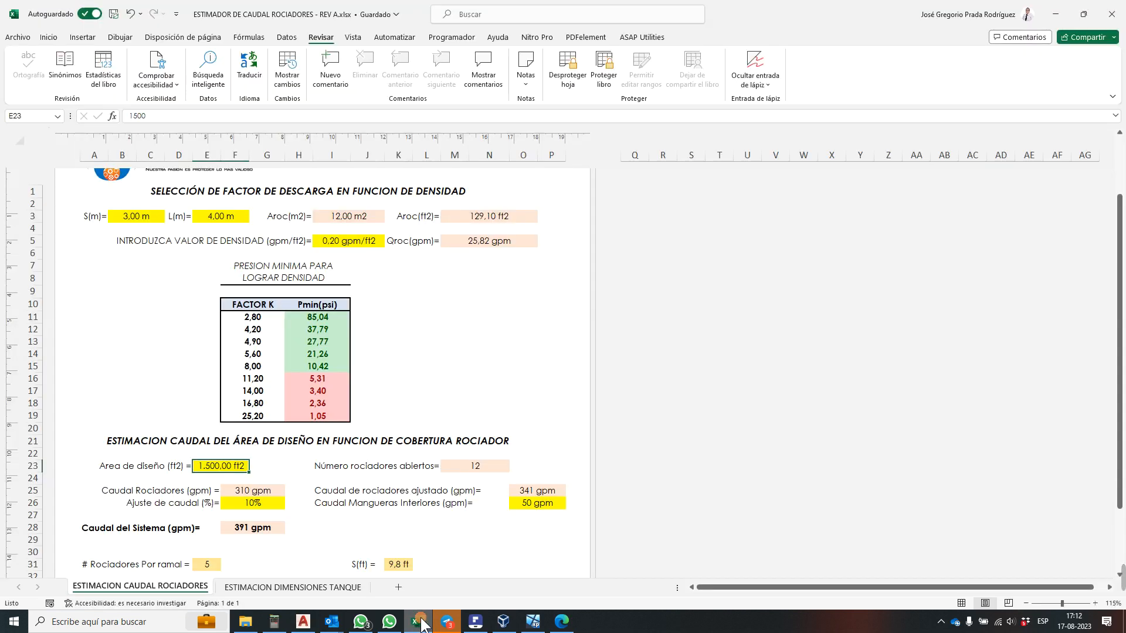
# - Switch to the AutoCAD drawing and draw a red annotation arrow pointing to the last sprinkler on the uppermost branch
pyautogui.click(421, 620)
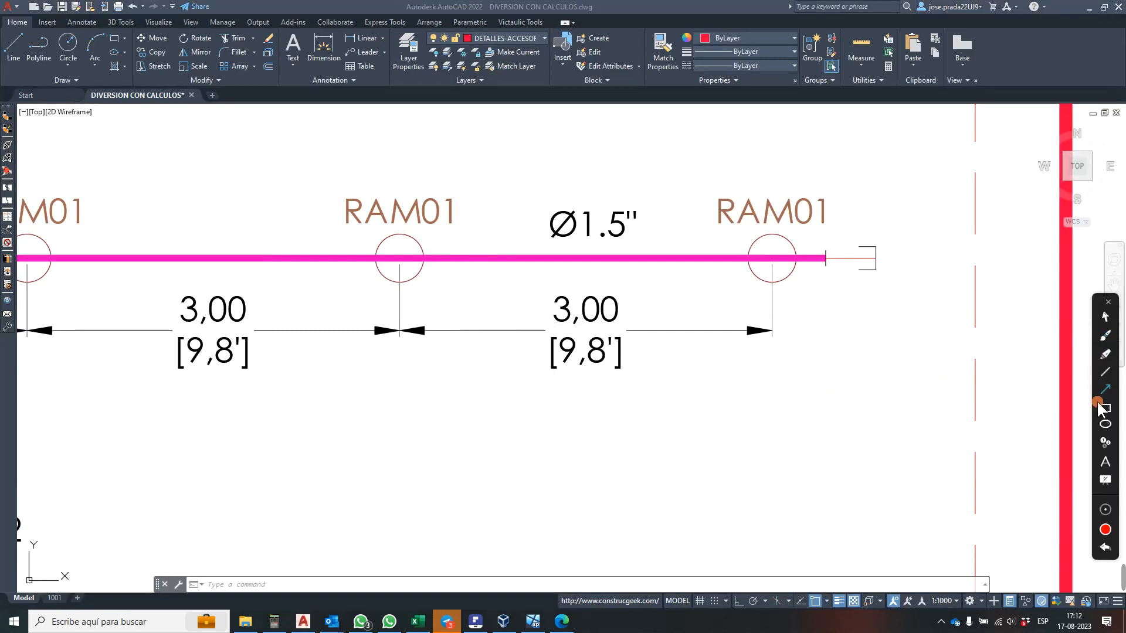
pyautogui.click(545, 309)
pyautogui.moveTo(443, 295)
pyautogui.mouseDown()
pyautogui.moveTo(752, 217)
pyautogui.moveTo(757, 288)
pyautogui.mouseUp()
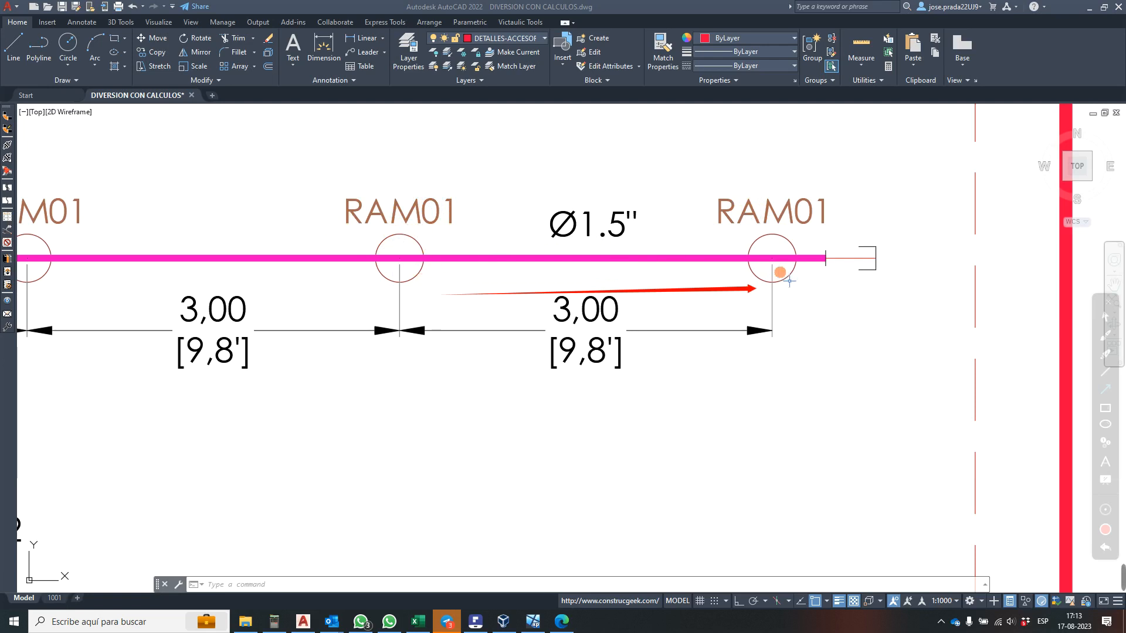
# - Examine the dashed design area and the whole sprinkler layout in the drawing, ending in the Excel estimator
pyautogui.scroll(-5, 777, 272)
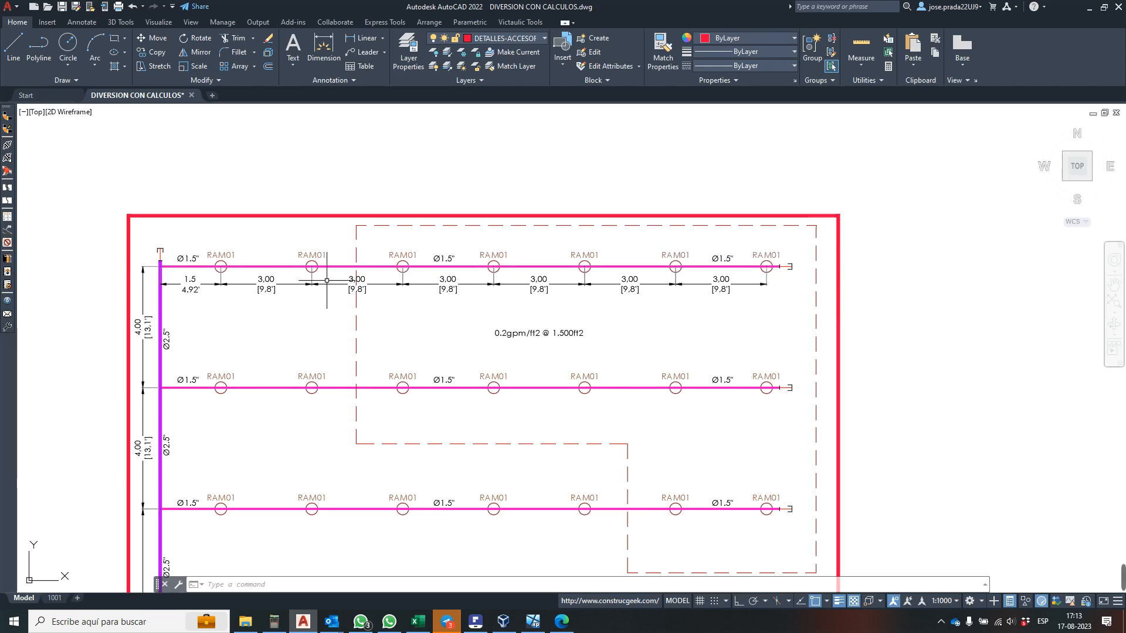
pyautogui.scroll(-4, 388, 210)
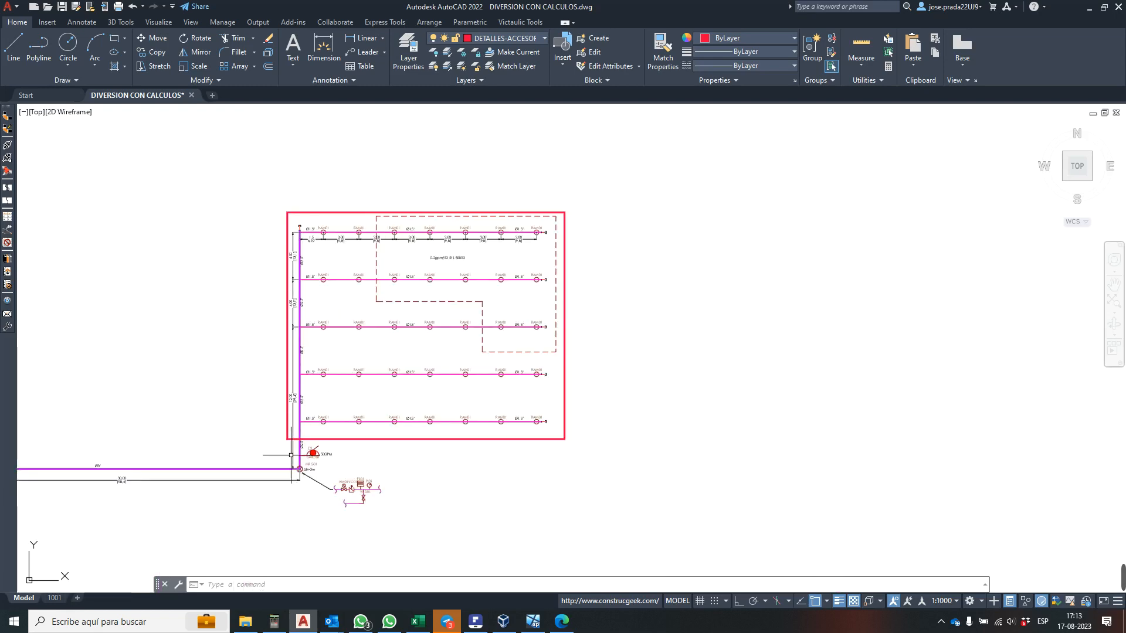
pyautogui.scroll(4, 375, 231)
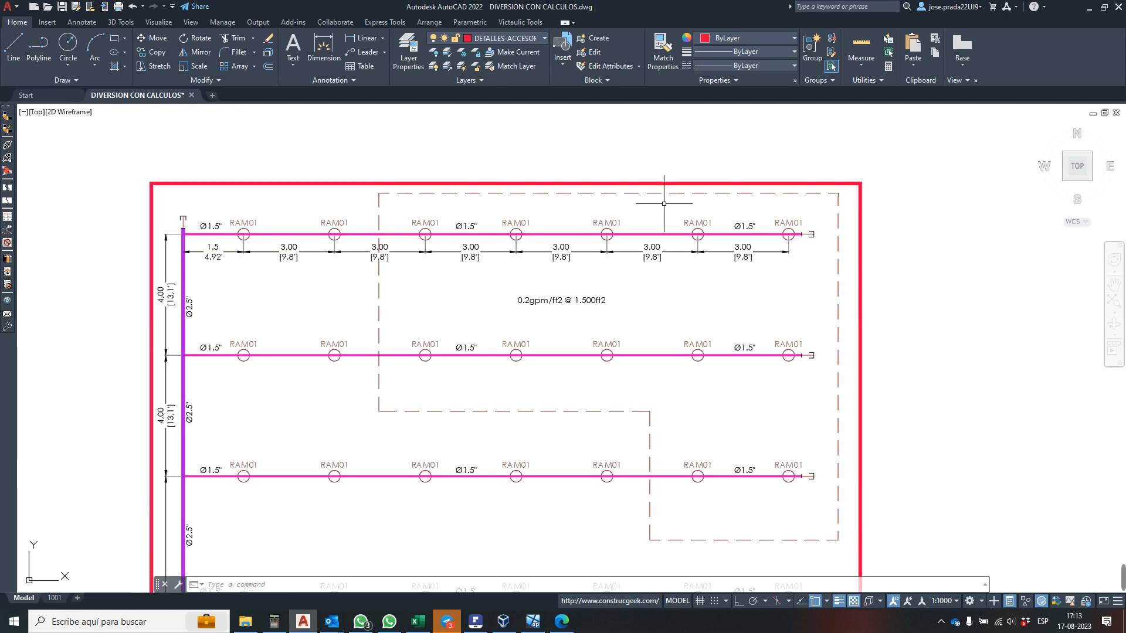
pyautogui.scroll(2, 780, 226)
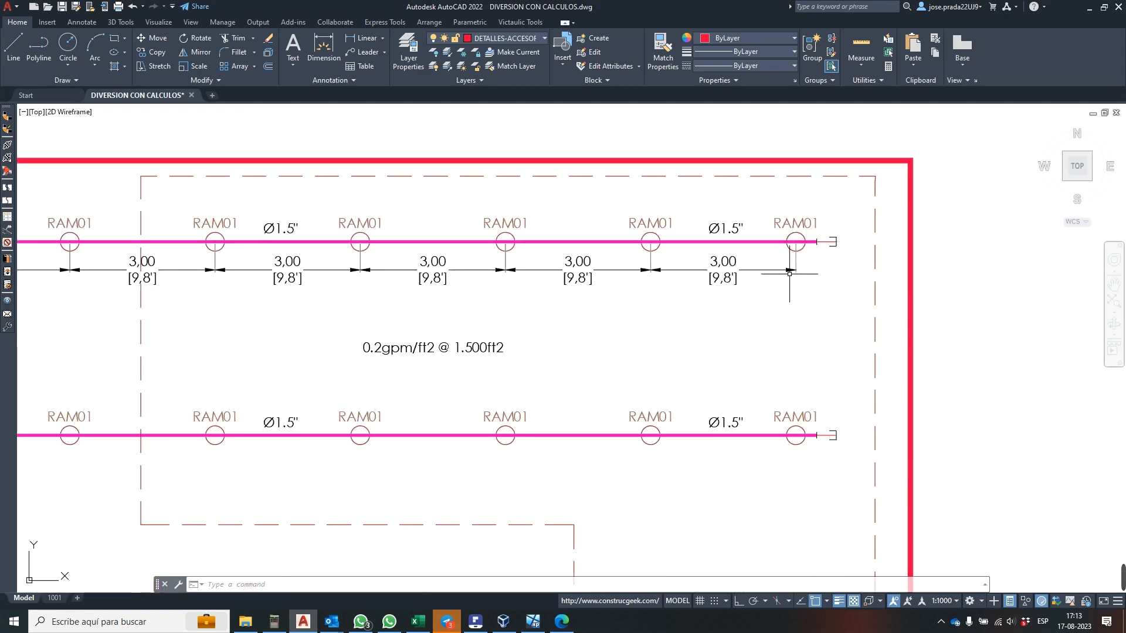
pyautogui.scroll(-2, 662, 219)
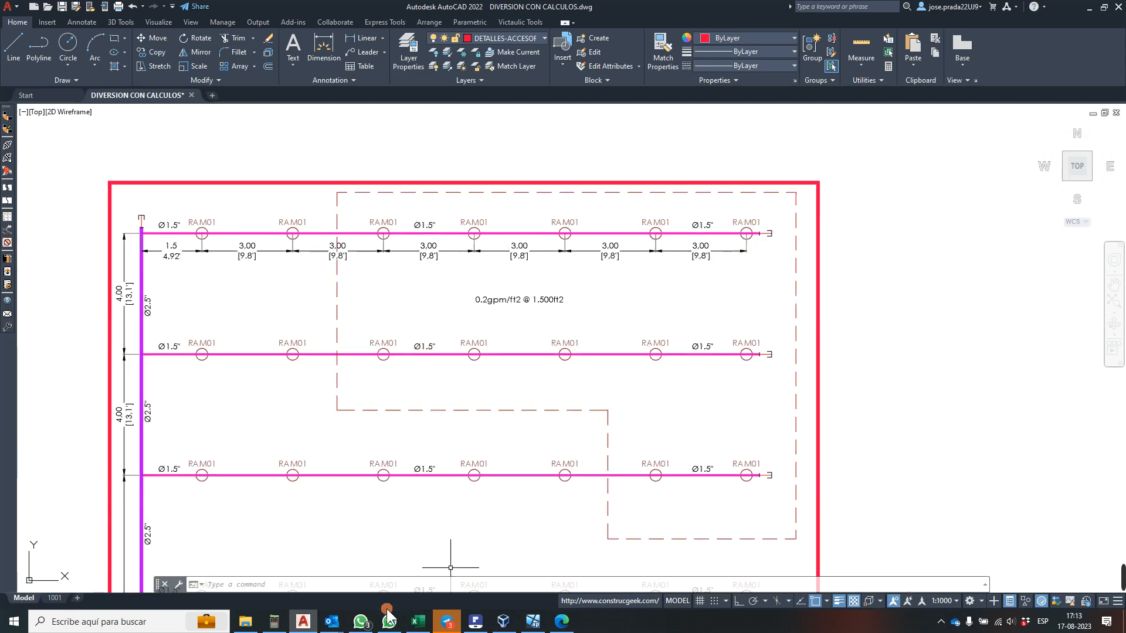
pyautogui.click(445, 562)
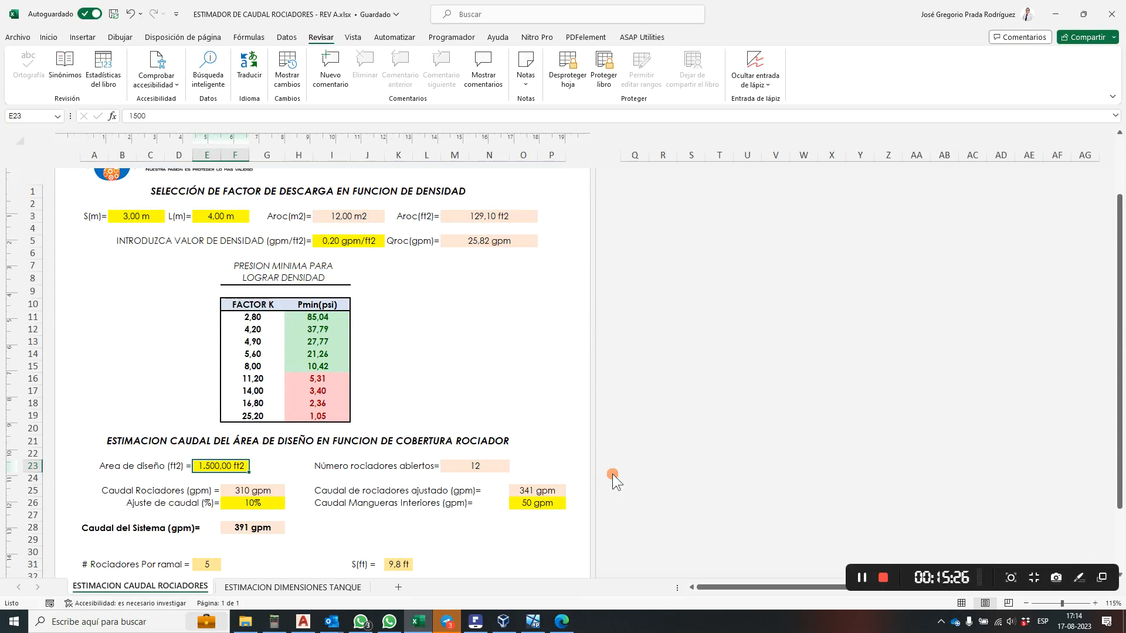
# - Switch to the AutoCAD drawing and compare the most remote sprinkler with the other sprinklers inside the dashed design area
pyautogui.click(306, 626)
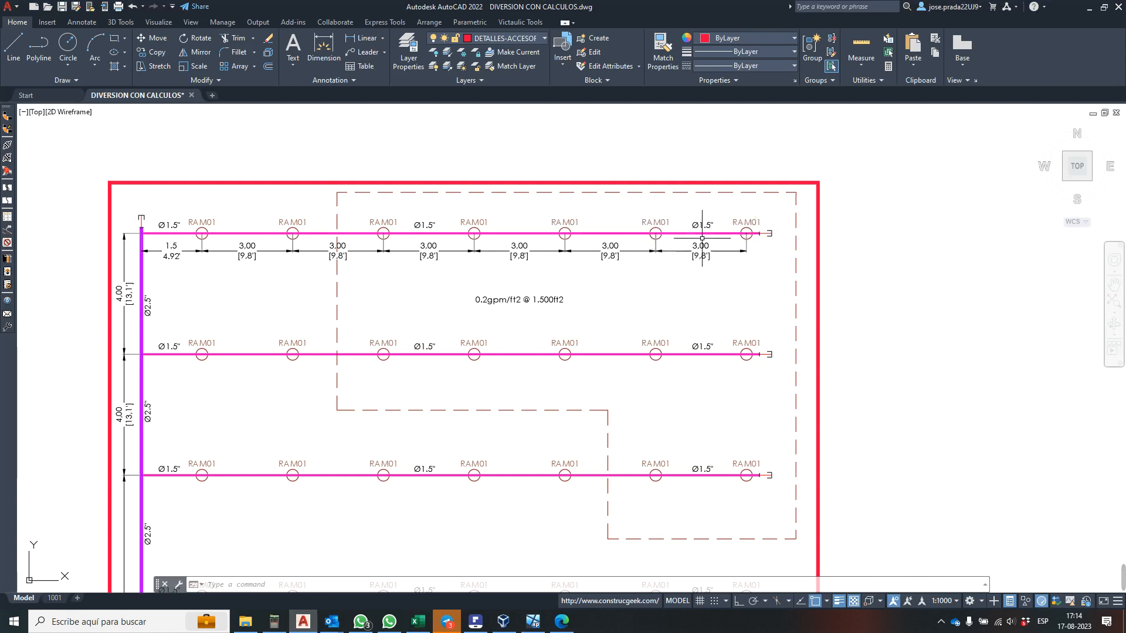
pyautogui.scroll(-2, 646, 226)
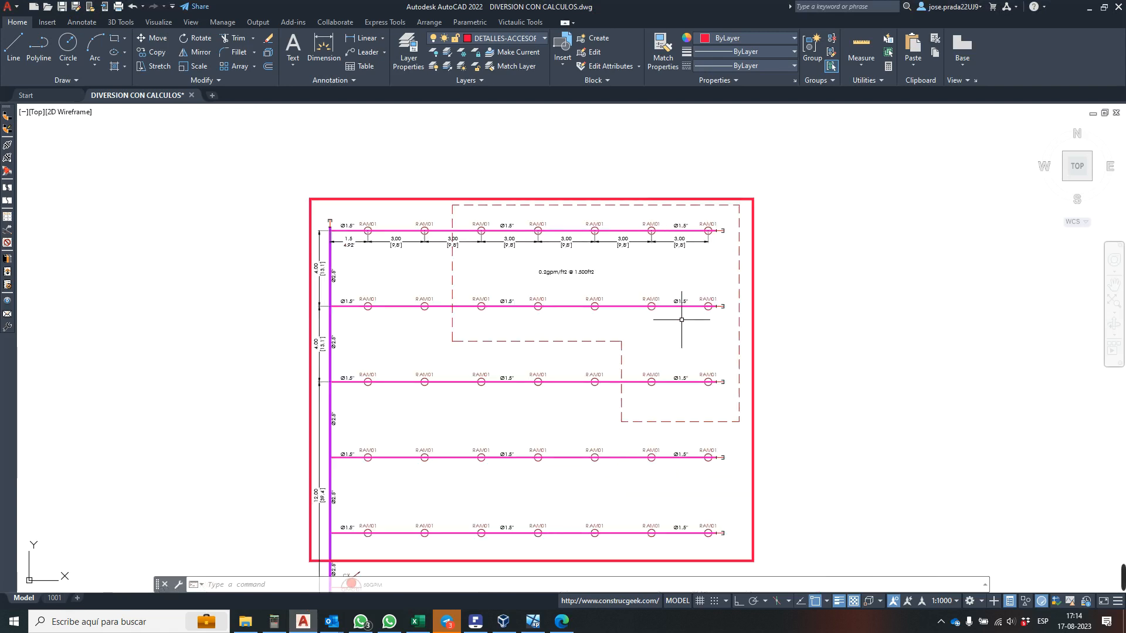
pyautogui.scroll(2, 678, 315)
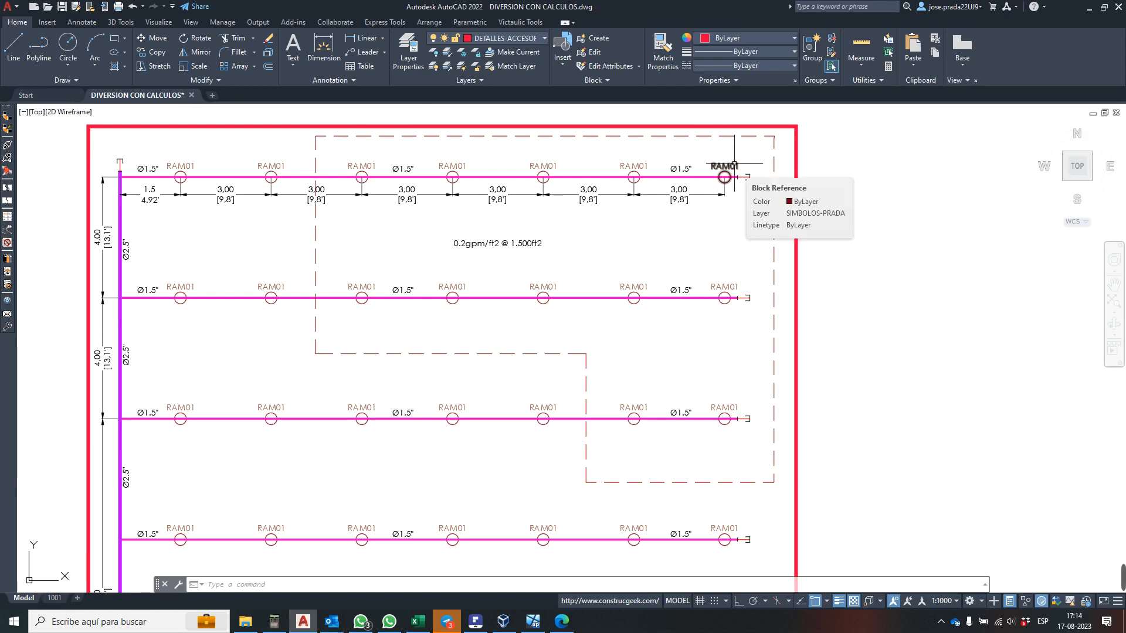
pyautogui.scroll(-1, 615, 260)
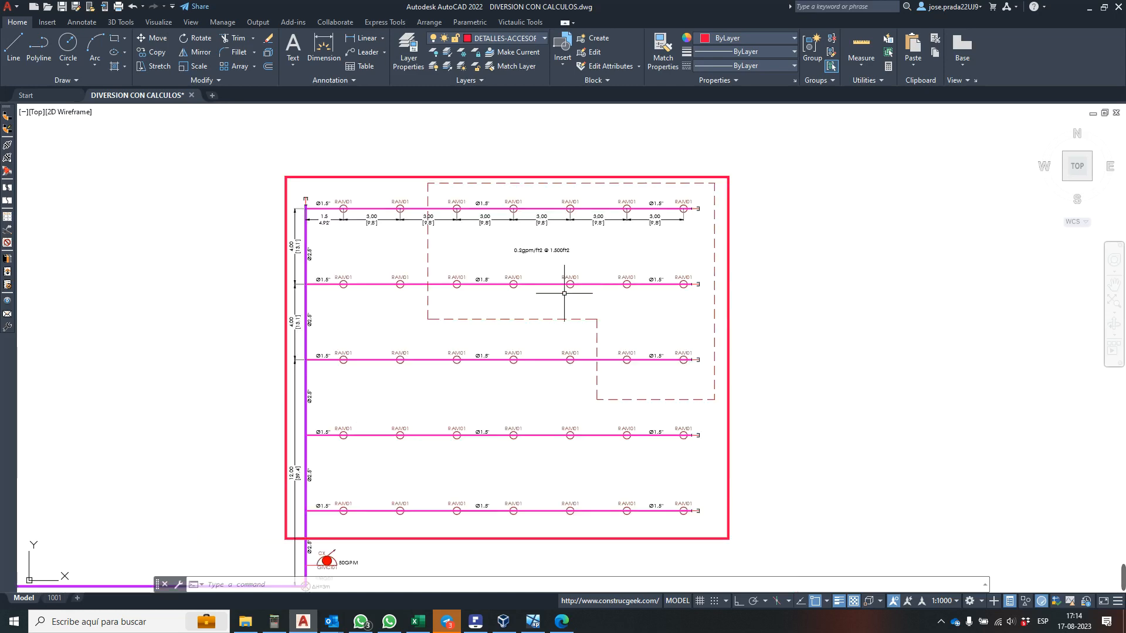
pyautogui.scroll(1, 573, 271)
pyautogui.scroll(-2, 563, 276)
pyautogui.scroll(2, 518, 246)
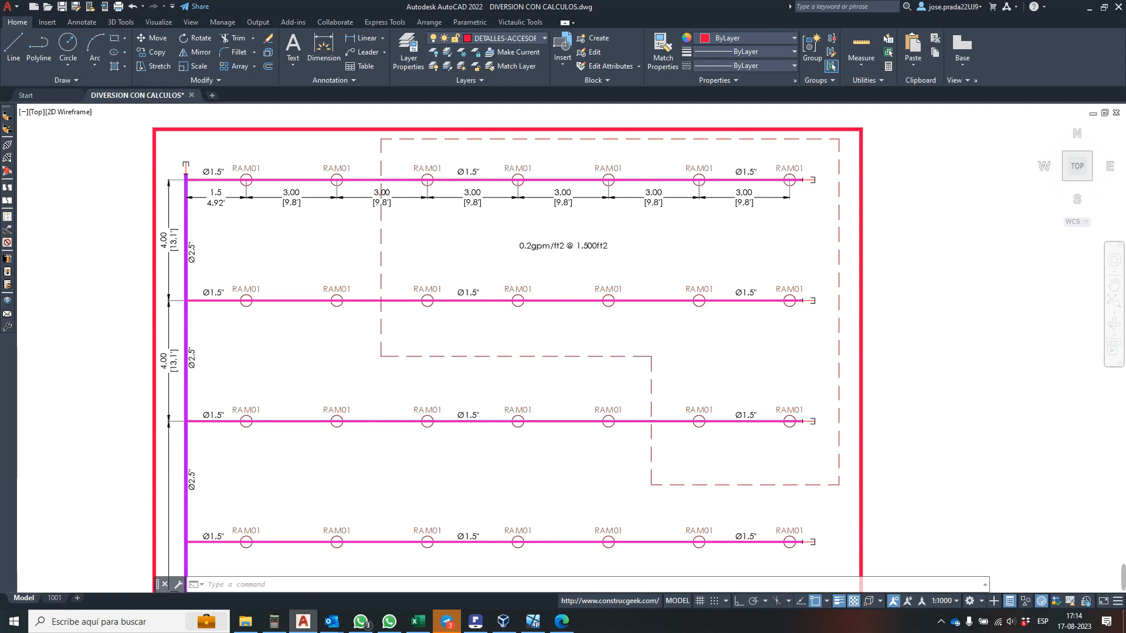
pyautogui.scroll(-2, 580, 281)
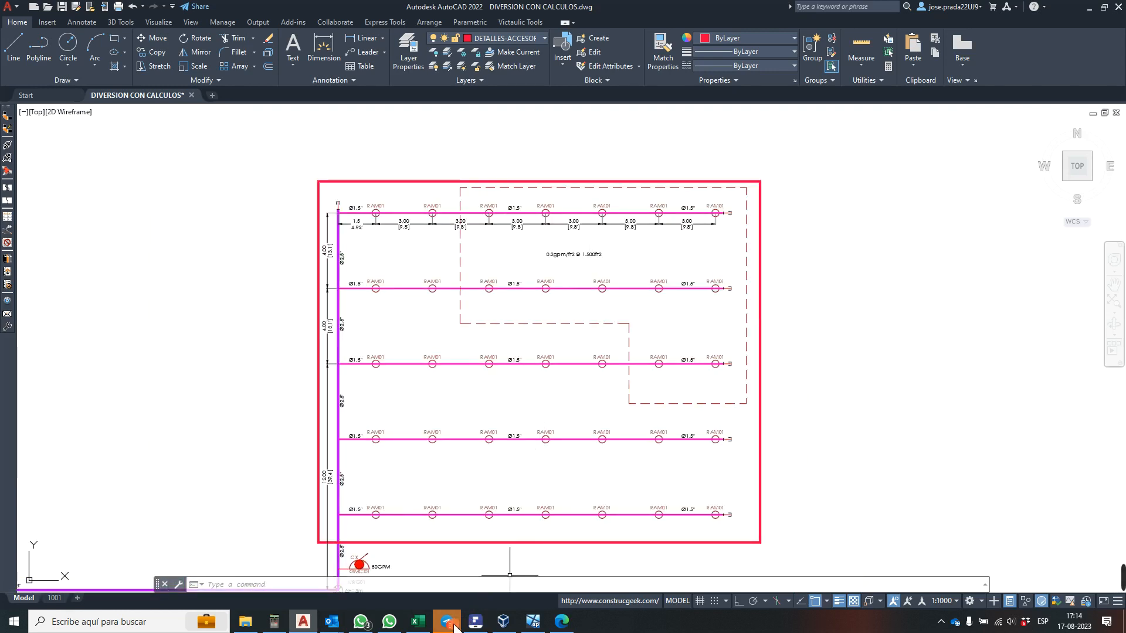
# - Switch to the Excel estimator and inspect the Ajuste de caudal (%) and Caudal Mangueras Interiores (gpm) input cells
pyautogui.moveTo(422, 626)
pyautogui.click(369, 531)
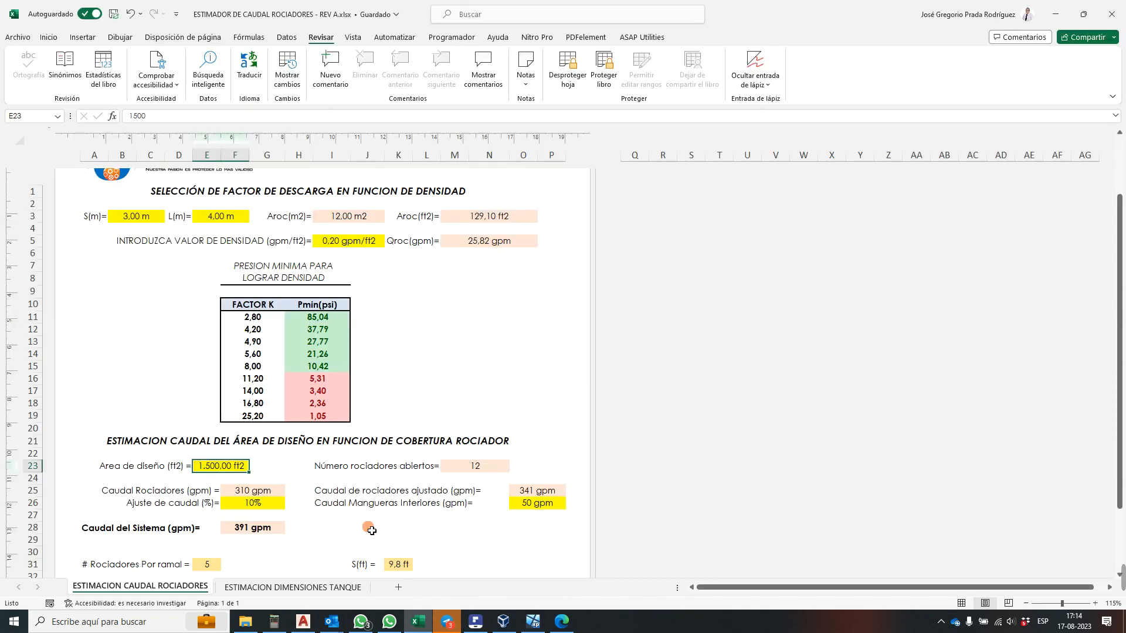
pyautogui.click(256, 505)
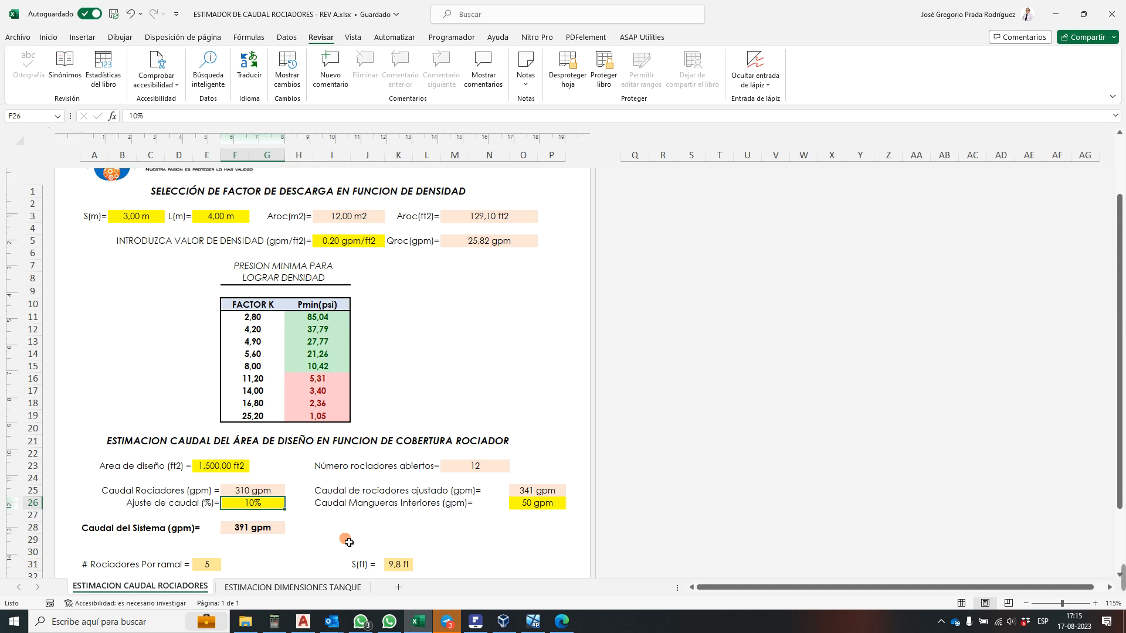
pyautogui.scroll(-2, 493, 386)
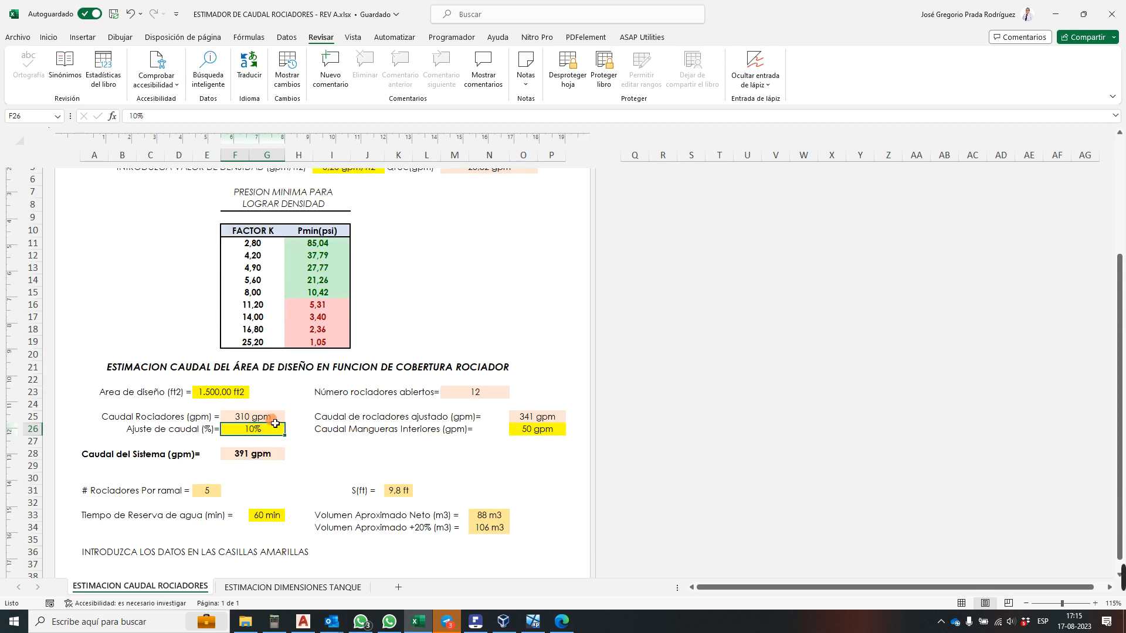
pyautogui.scroll(2, 463, 305)
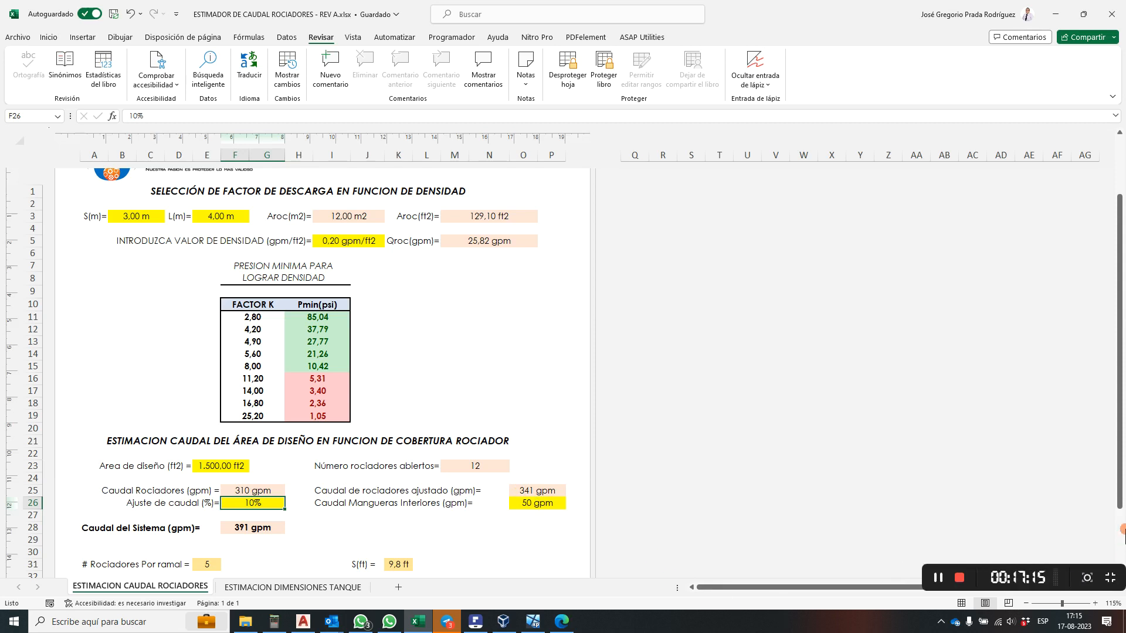
pyautogui.moveTo(1119, 577)
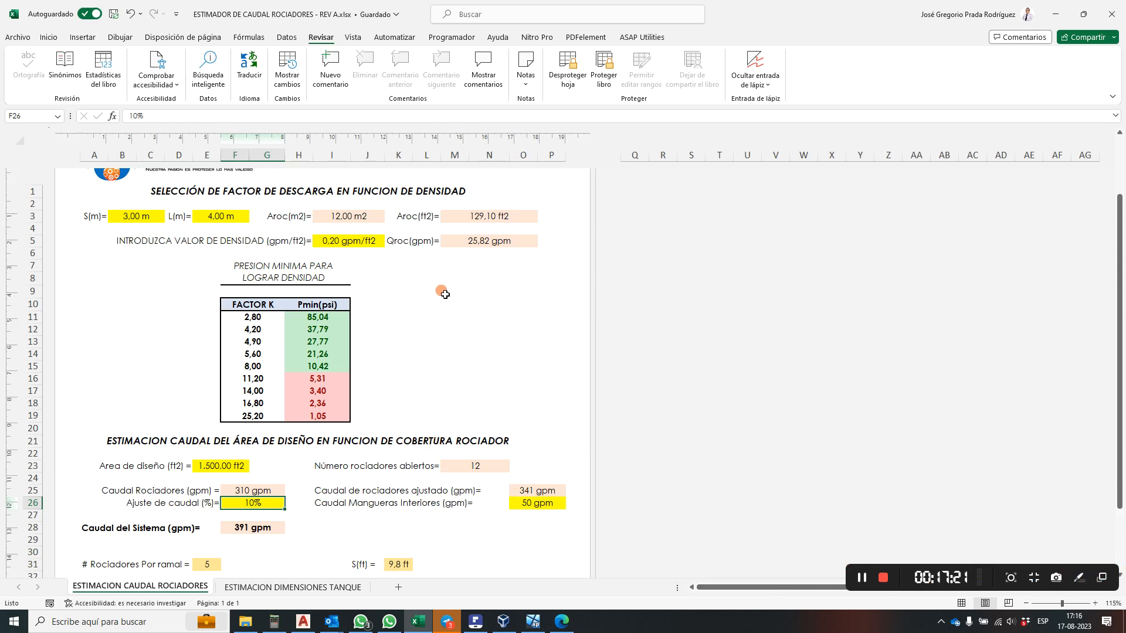
pyautogui.scroll(-3, 445, 294)
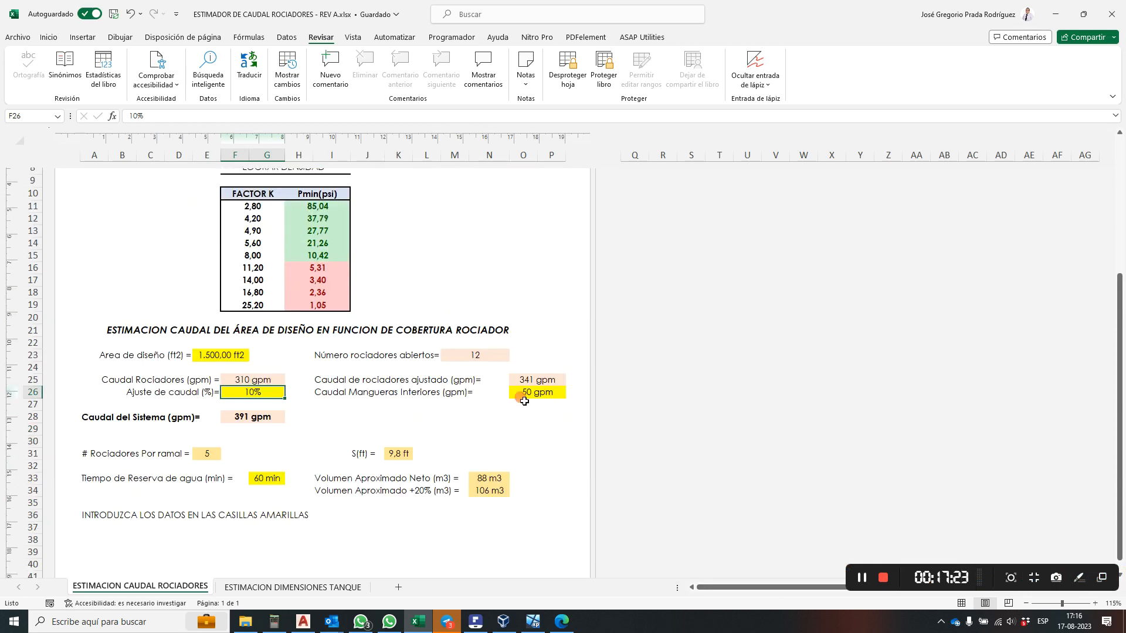
pyautogui.click(524, 400)
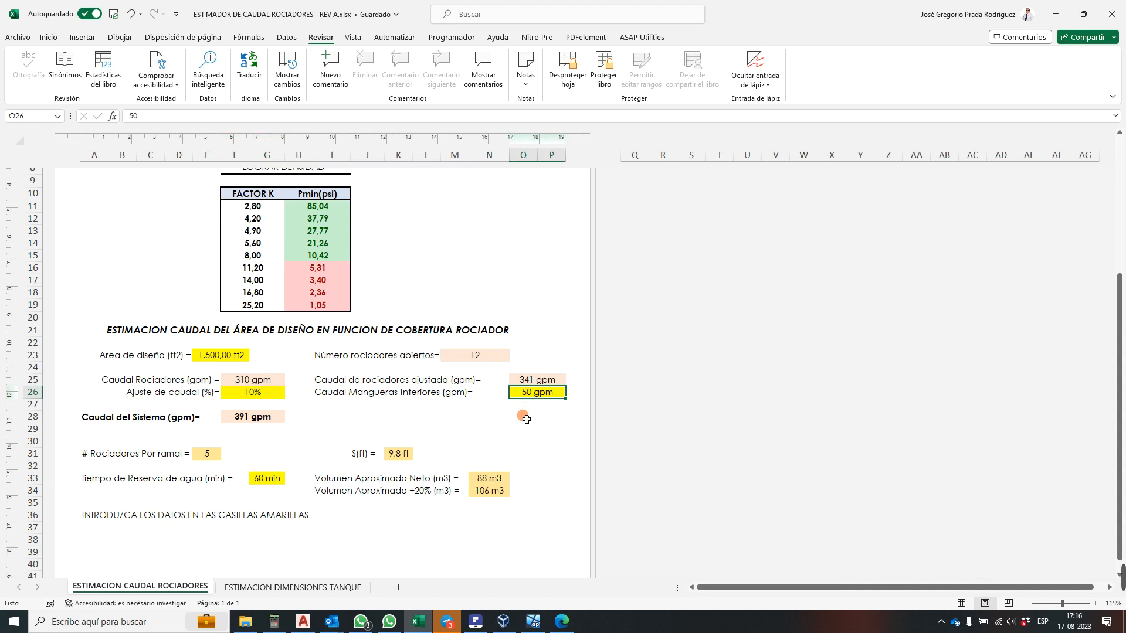
# - Switch to the AutoCAD drawing and examine the hose cabinet GMCI01 beside the riser, including its flow label and surrounding piping
pyautogui.click(314, 621)
pyautogui.scroll(-4, 510, 334)
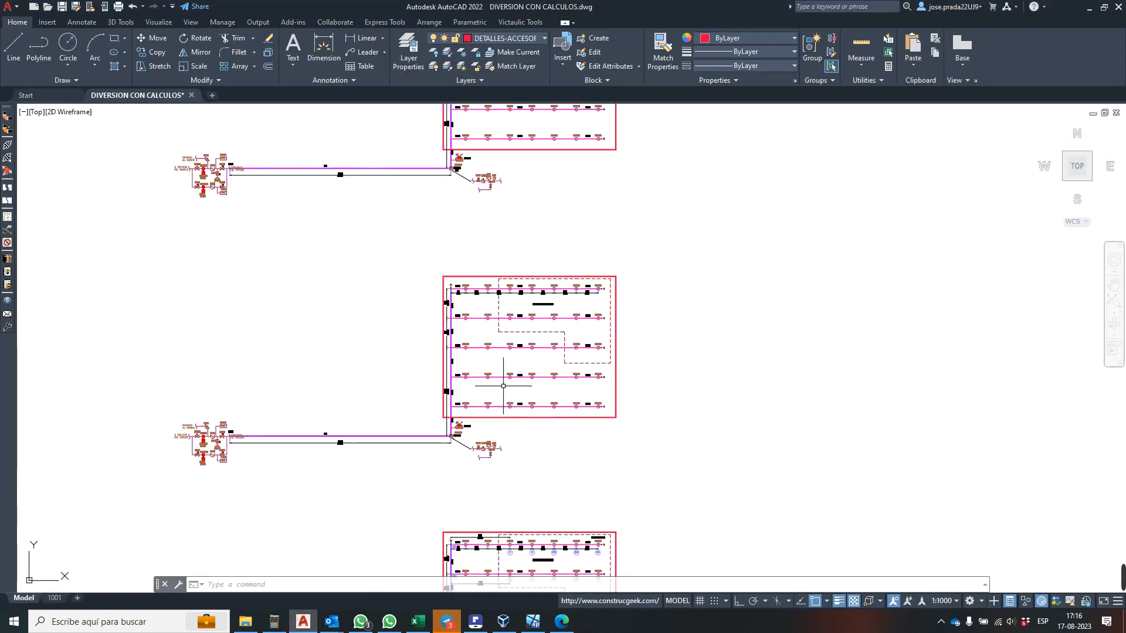
pyautogui.scroll(6, 461, 425)
pyautogui.scroll(2, 435, 435)
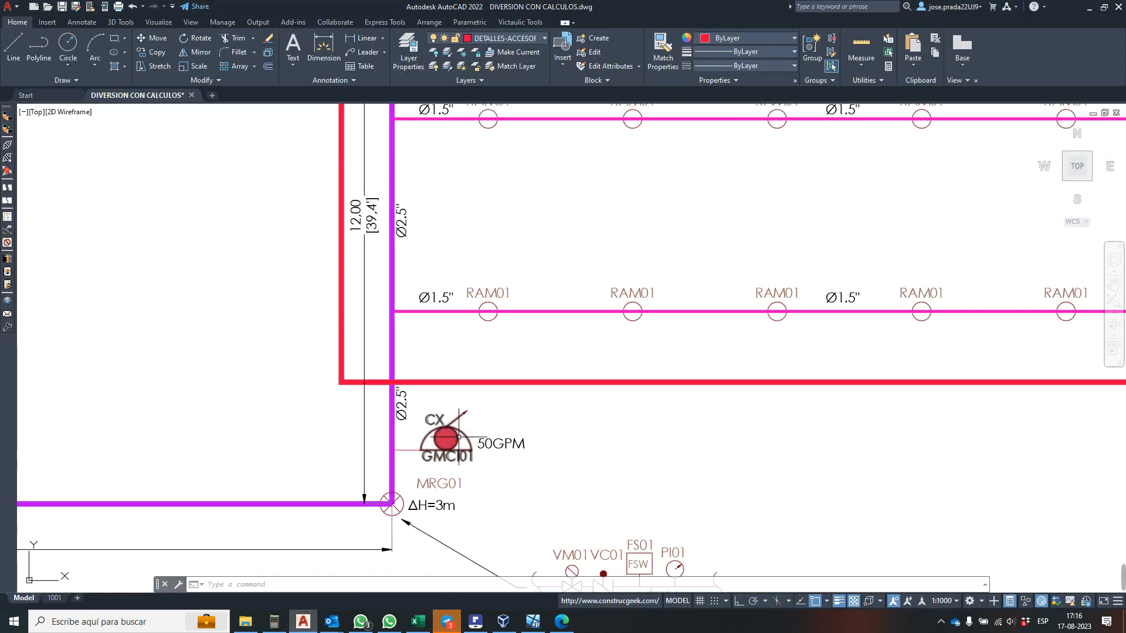
pyautogui.scroll(-2, 487, 406)
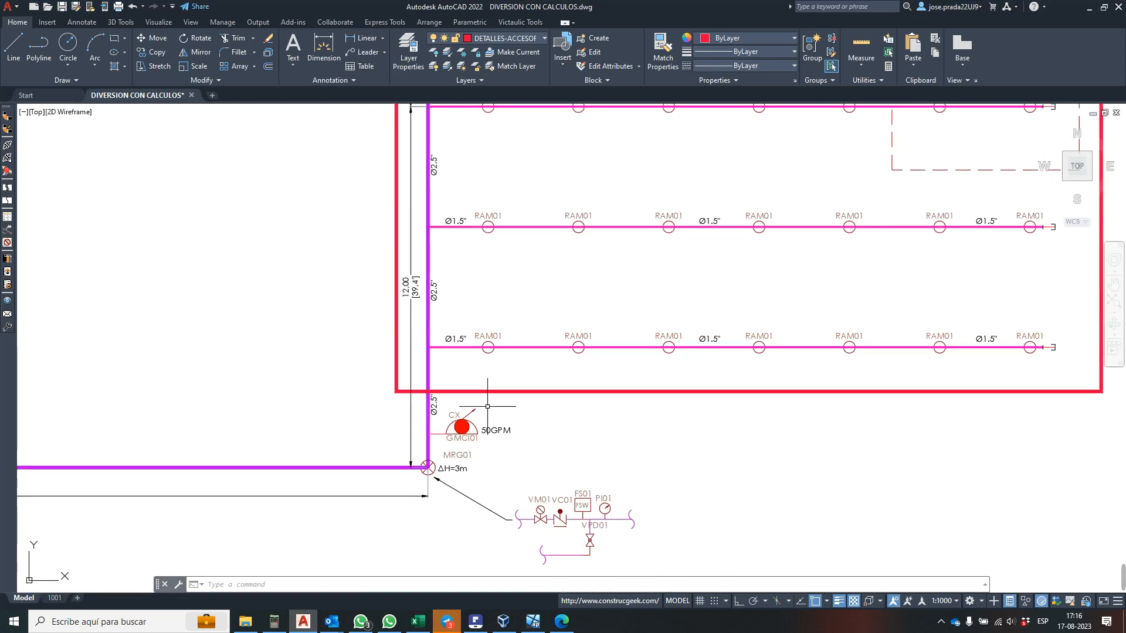
pyautogui.scroll(2, 469, 423)
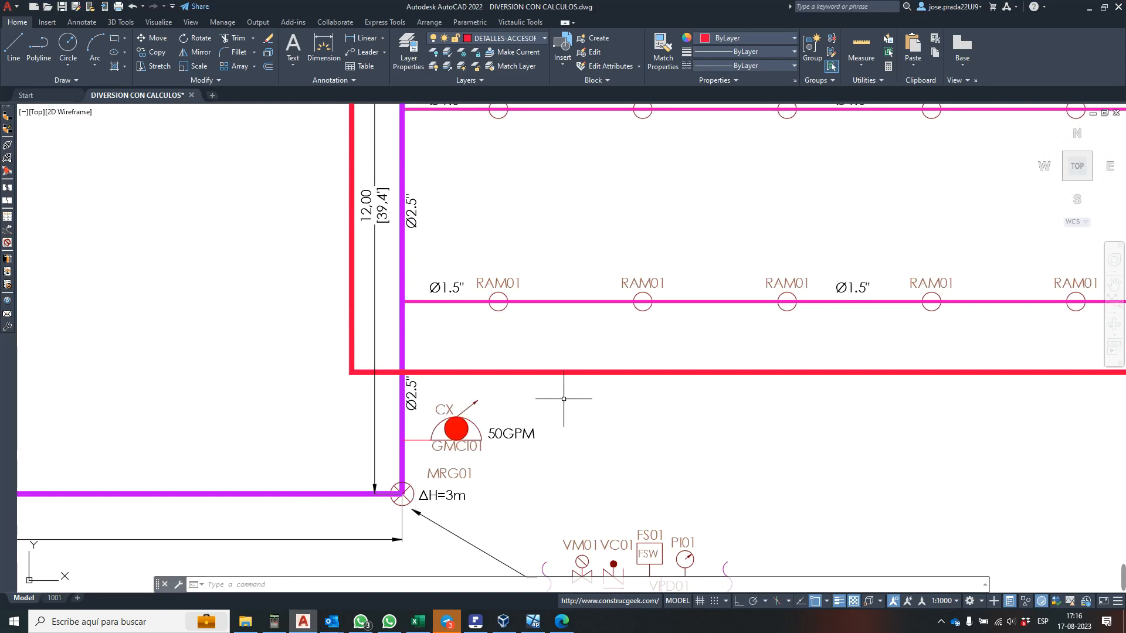
pyautogui.scroll(-1, 564, 399)
pyautogui.scroll(-1, 574, 389)
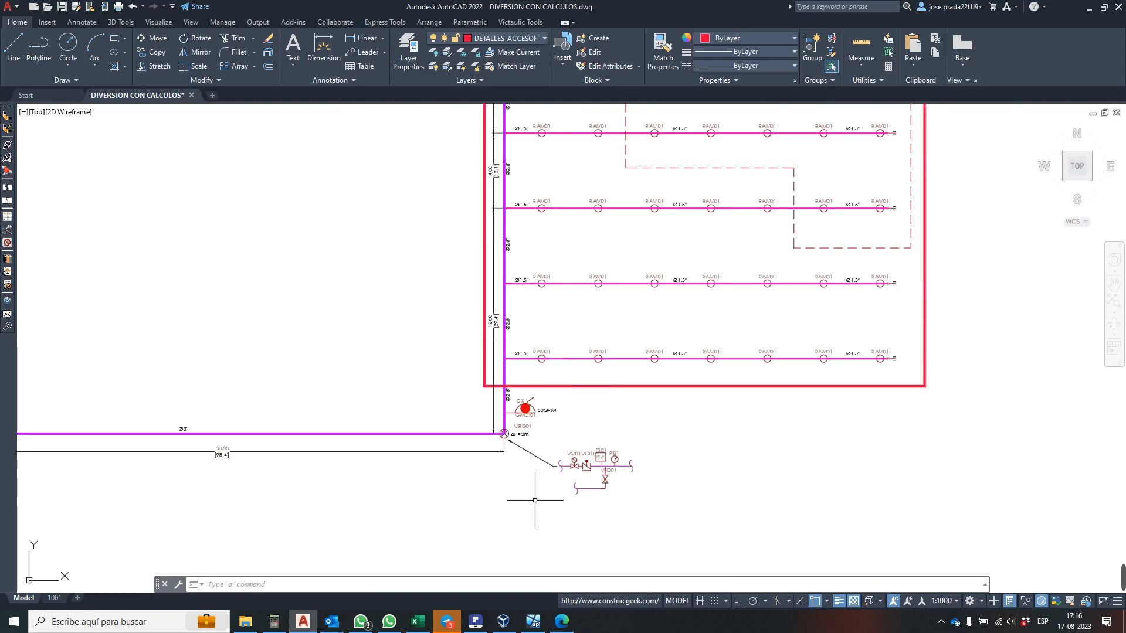
# - Switch to the Excel estimator, review the water reserve time and volume rows, and undo the last two worksheet changes
pyautogui.moveTo(418, 621)
pyautogui.click(445, 565)
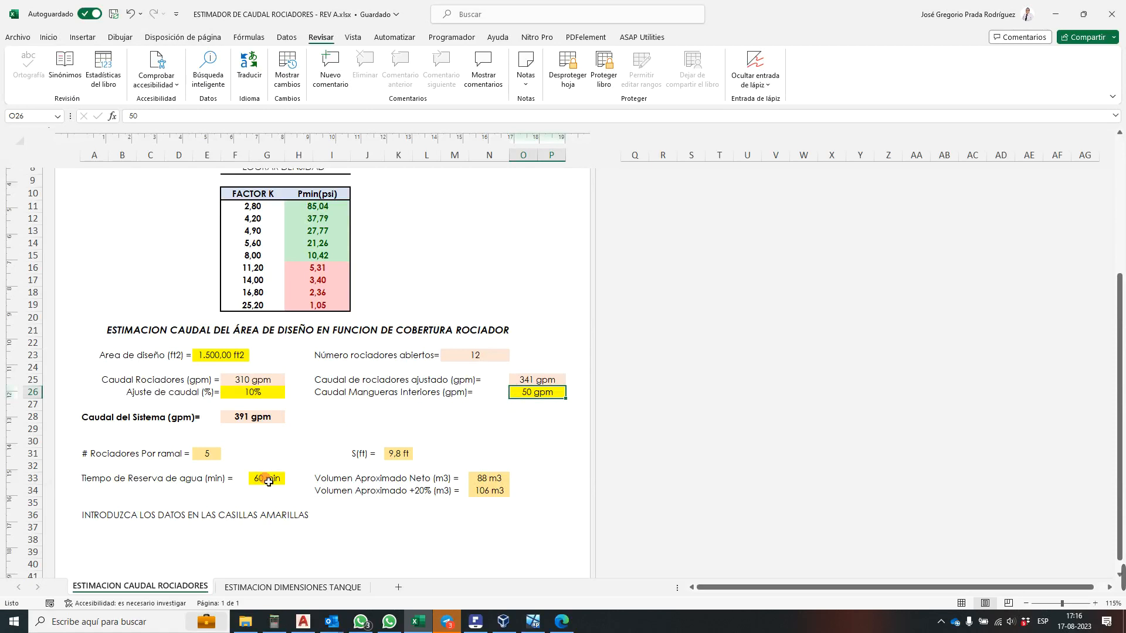
pyautogui.scroll(-1, 299, 444)
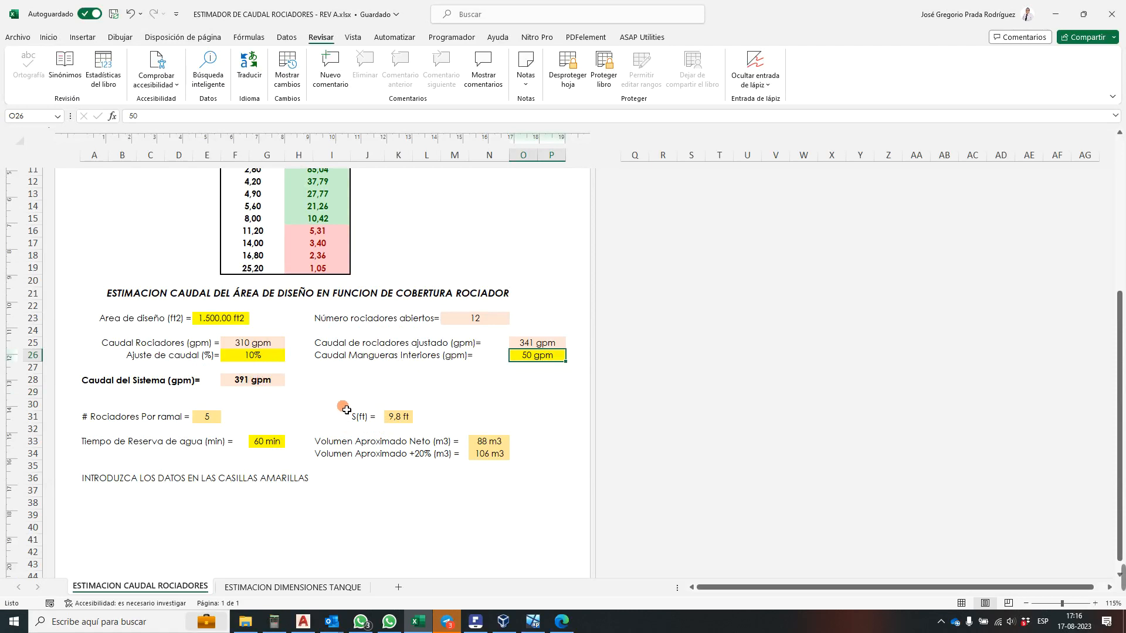
pyautogui.hotkey('ctrl', 'z')
pyautogui.hotkey('ctrl', 'z')
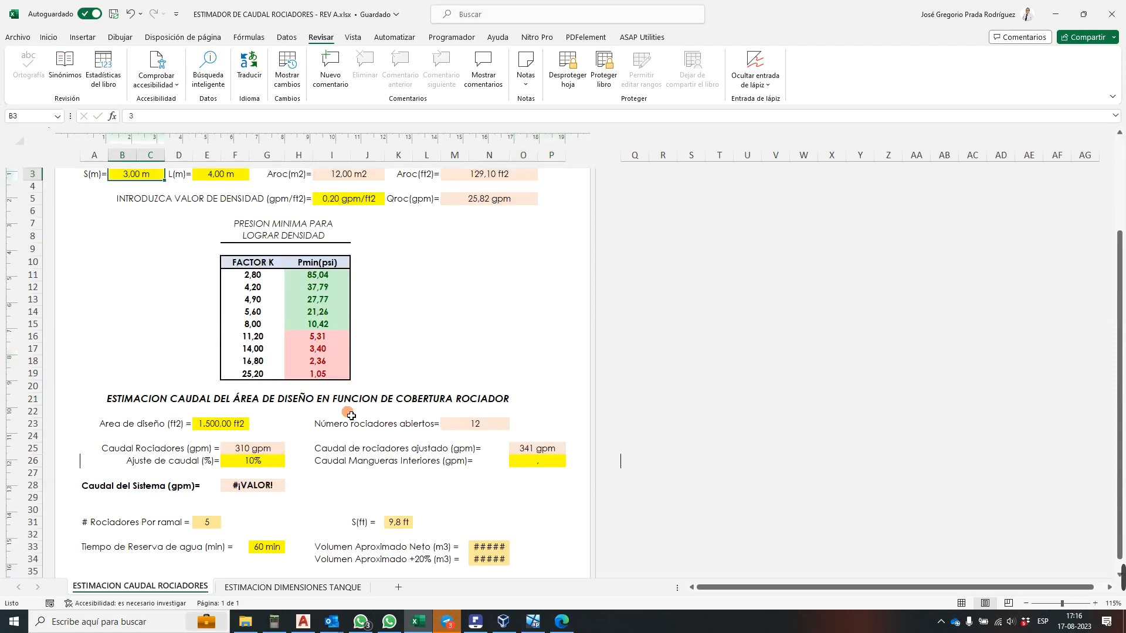
# - Redo the last two undone worksheet changes to restore the interior hose flow of 50 gpm
pyautogui.scroll(-3, 381, 411)
pyautogui.hotkey('ctrl', 'y')
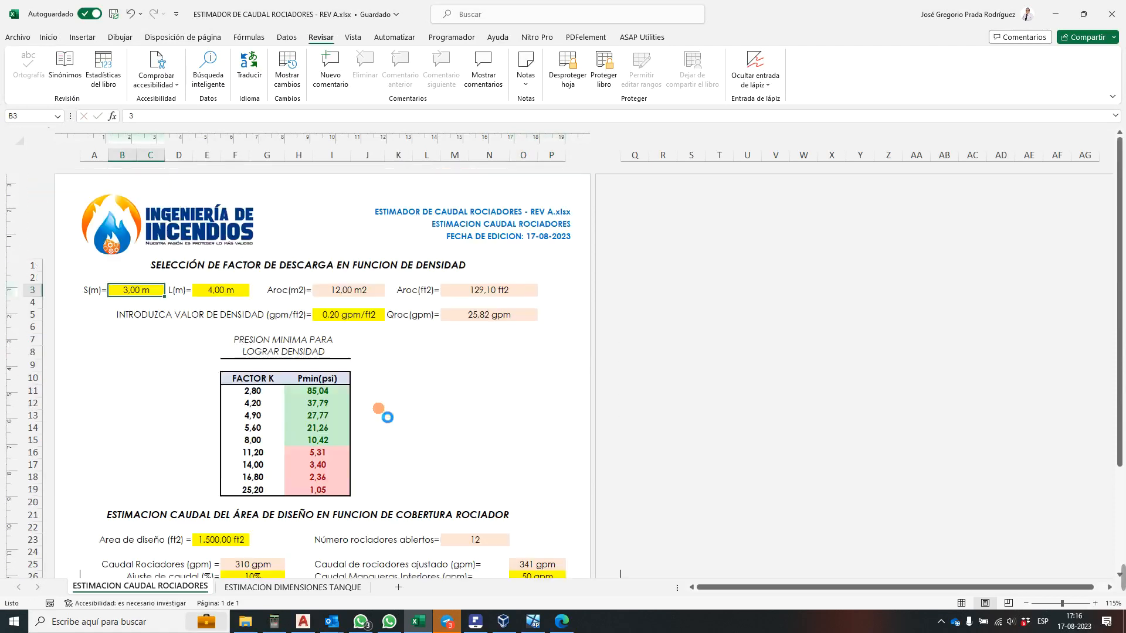
pyautogui.hotkey('ctrl', 'y')
pyautogui.scroll(-3, 351, 428)
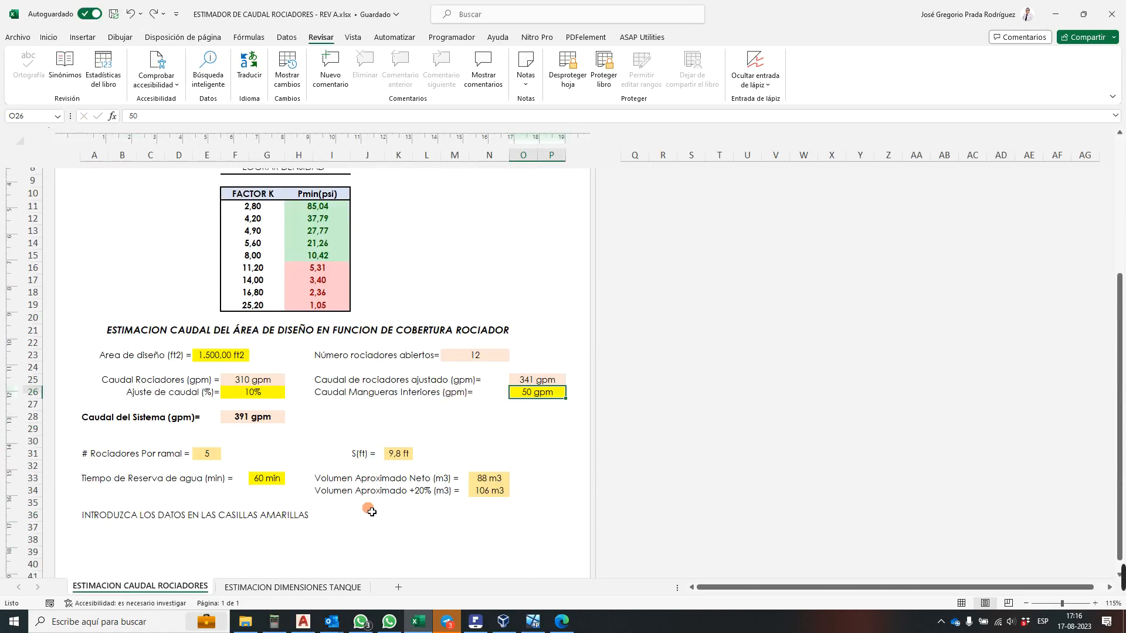
# - Outline the Caudal del Sistema (gpm) row with a red rectangle annotation and clear the annotation
pyautogui.hotkey('ctrl', 'shift', 'd')
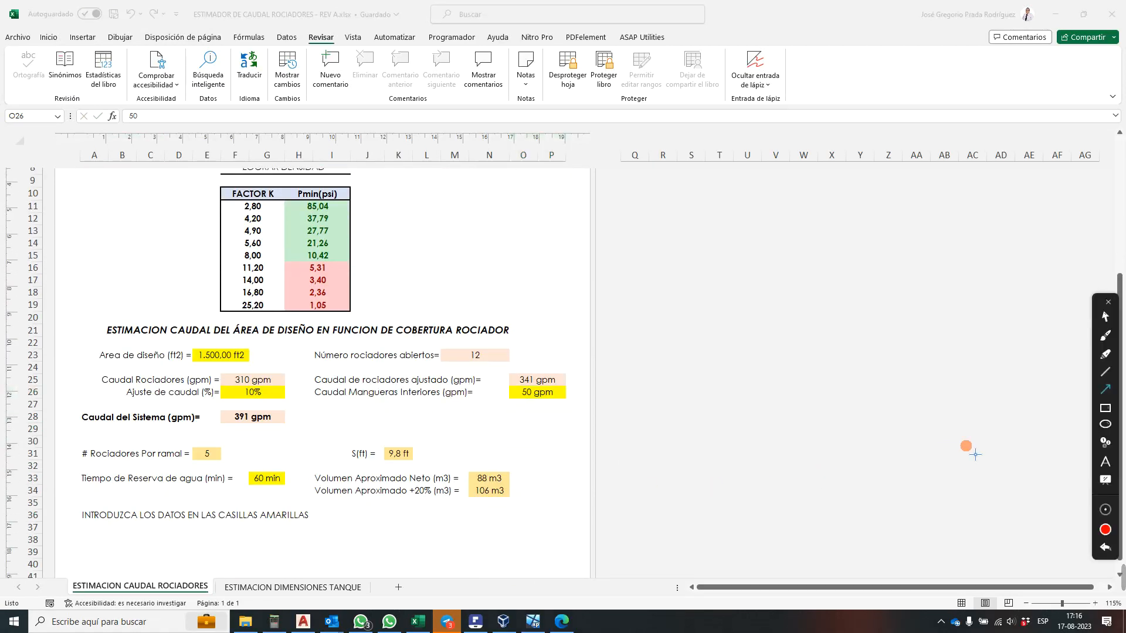
pyautogui.click(1106, 411)
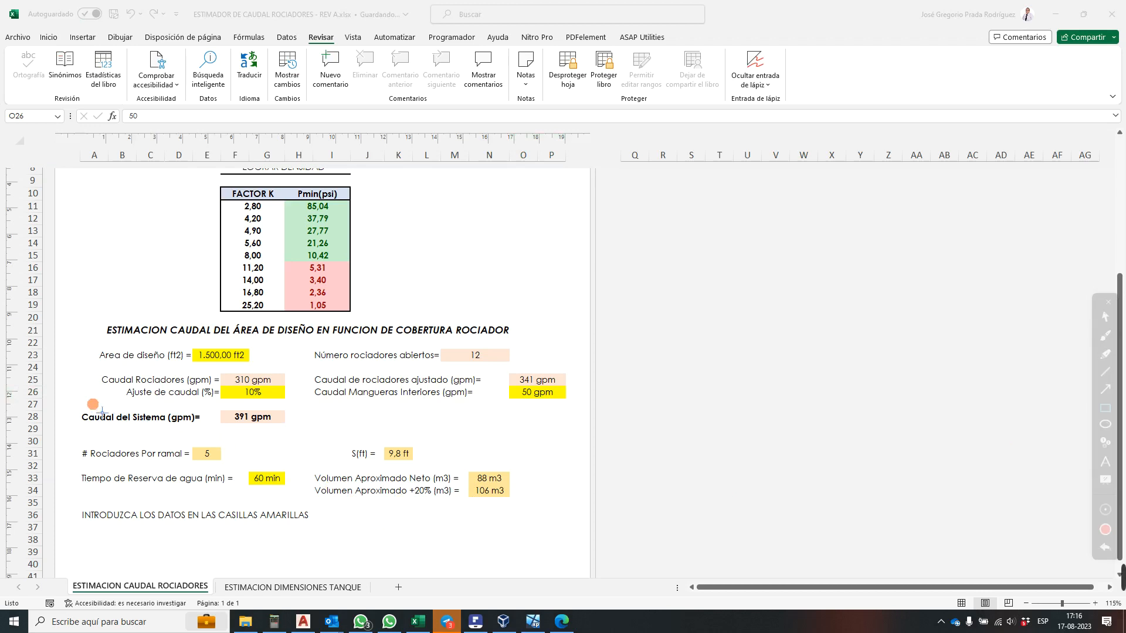
pyautogui.moveTo(68, 409)
pyautogui.mouseDown()
pyautogui.moveTo(82, 422)
pyautogui.moveTo(328, 434)
pyautogui.moveTo(307, 426)
pyautogui.mouseUp()
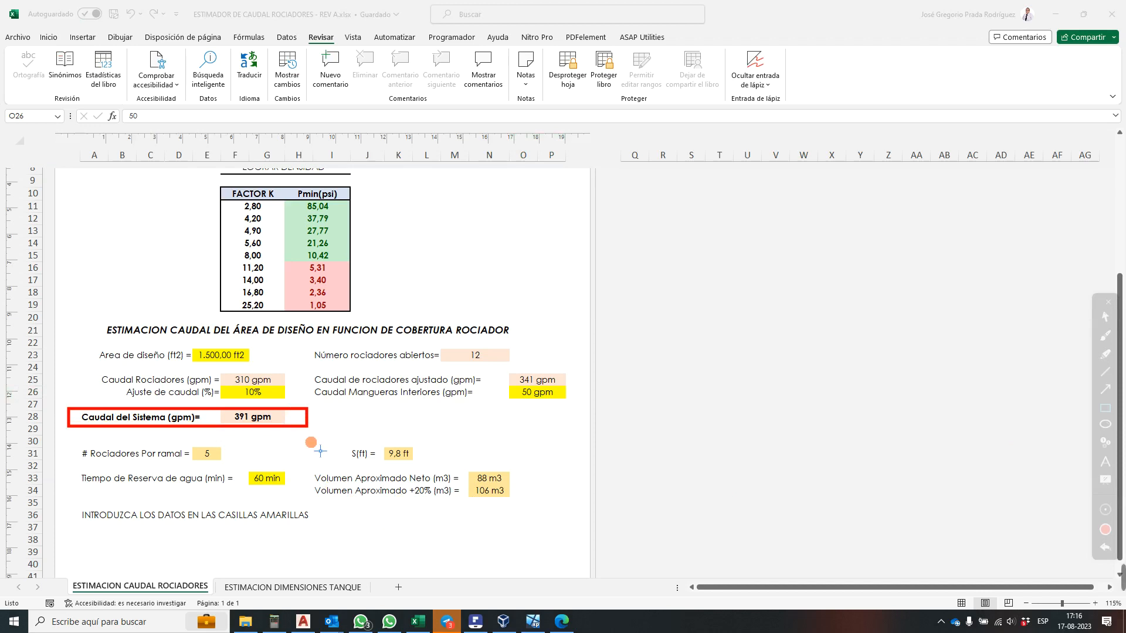
pyautogui.press('Escape')
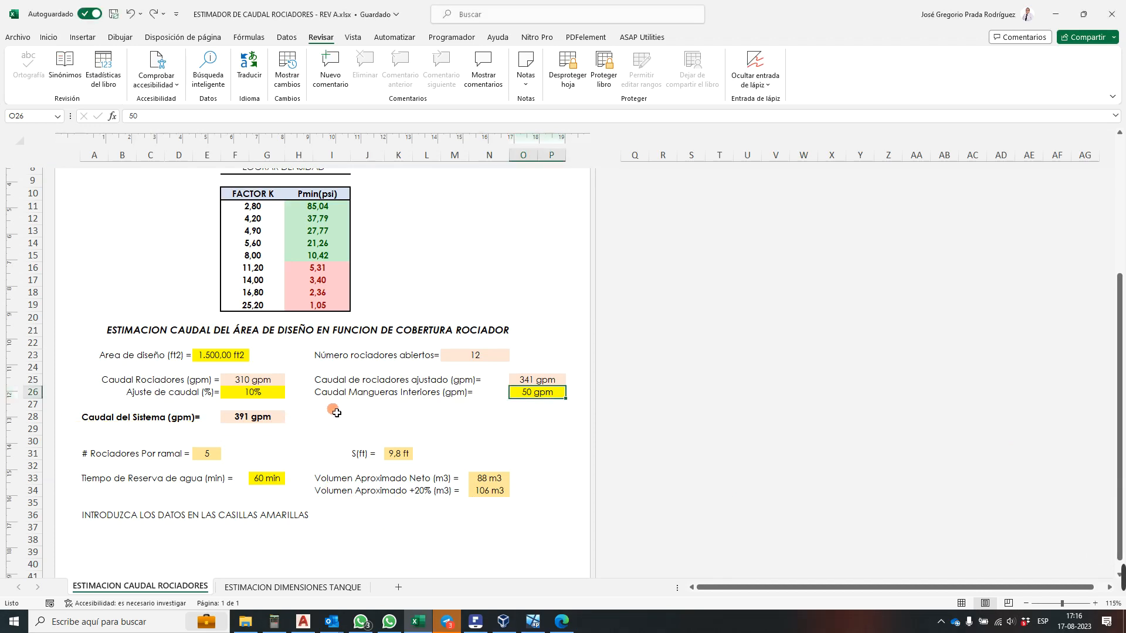
# - Select the S(m) input cell, switch to the AutoCAD drawing and examine the sprinkler and branch line spacing dimensions
pyautogui.scroll(5, 336, 411)
pyautogui.click(151, 291)
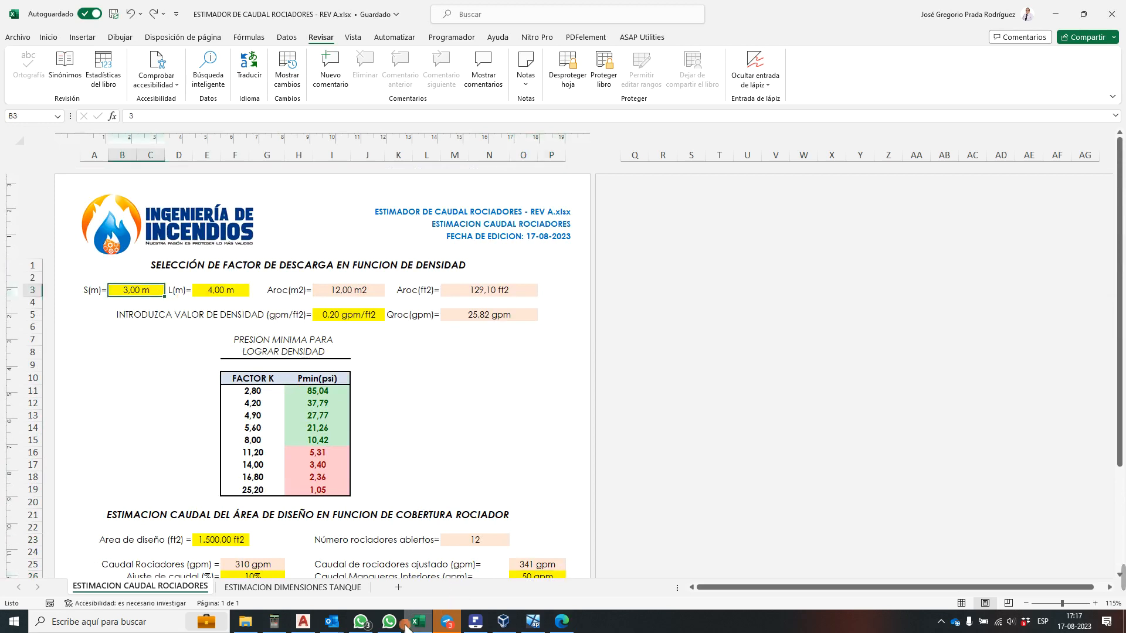
pyautogui.click(305, 623)
pyautogui.scroll(-2, 514, 393)
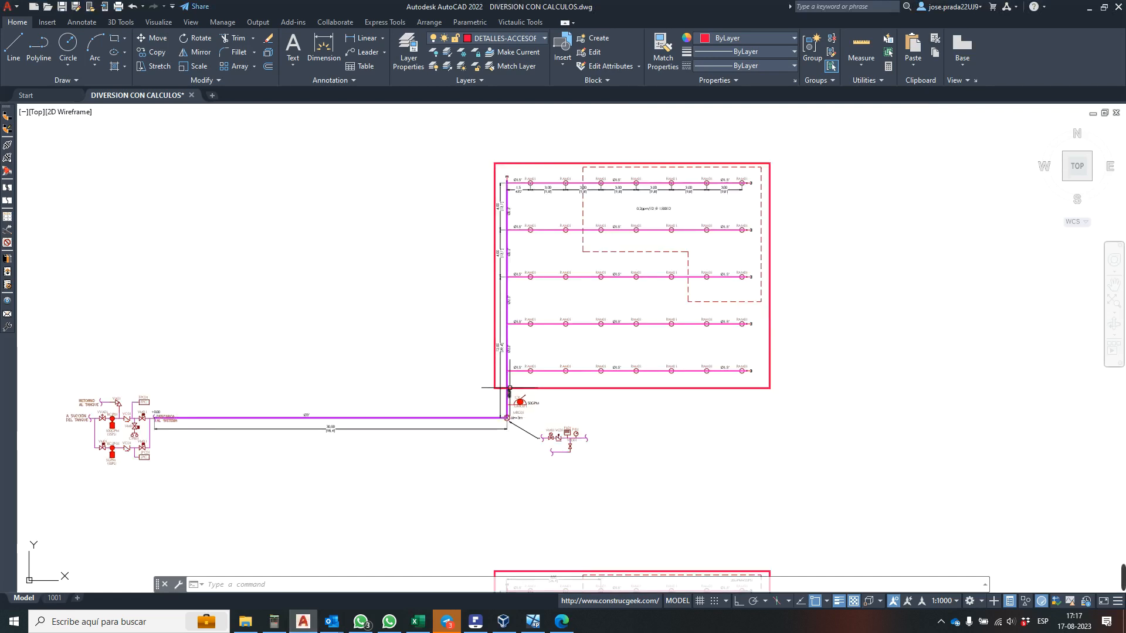
pyautogui.scroll(4, 558, 184)
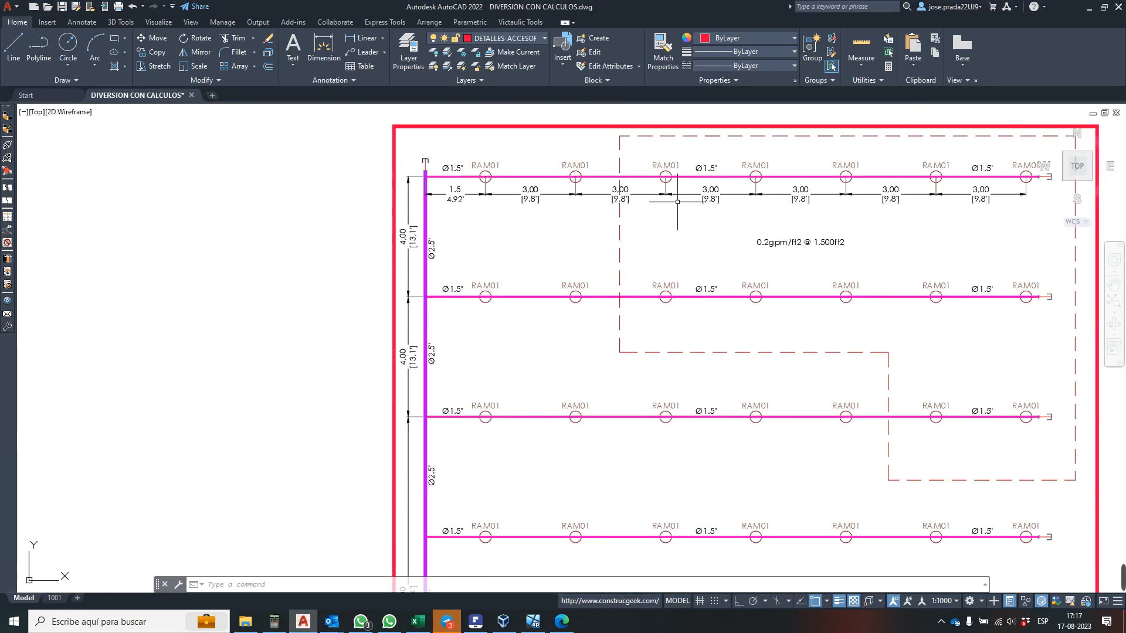
pyautogui.scroll(-1, 487, 233)
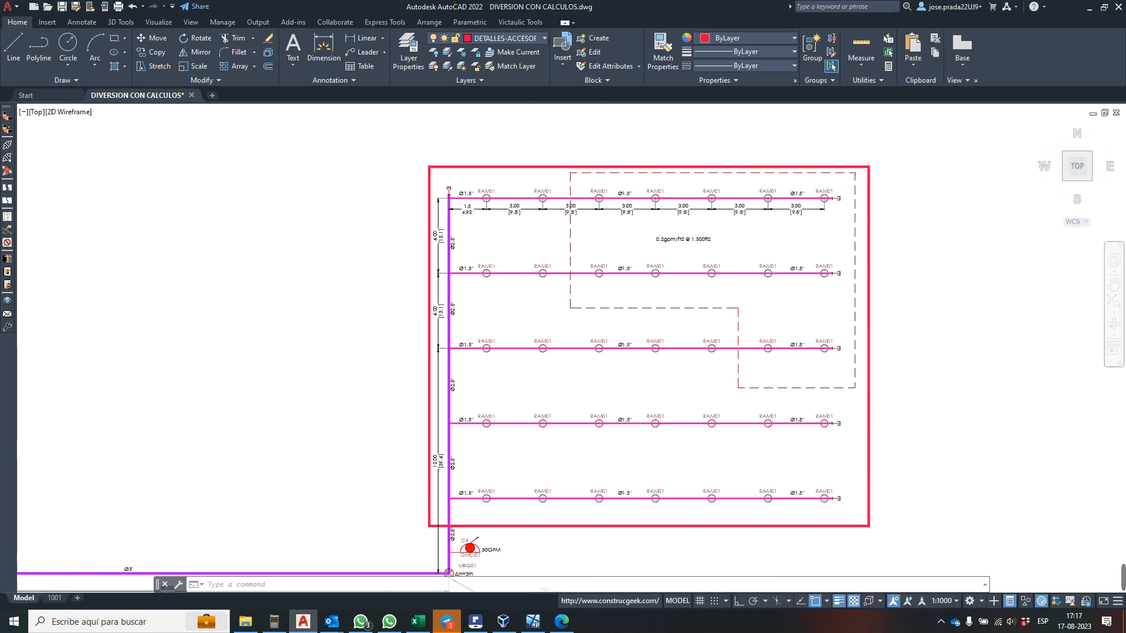
pyautogui.scroll(1, 504, 223)
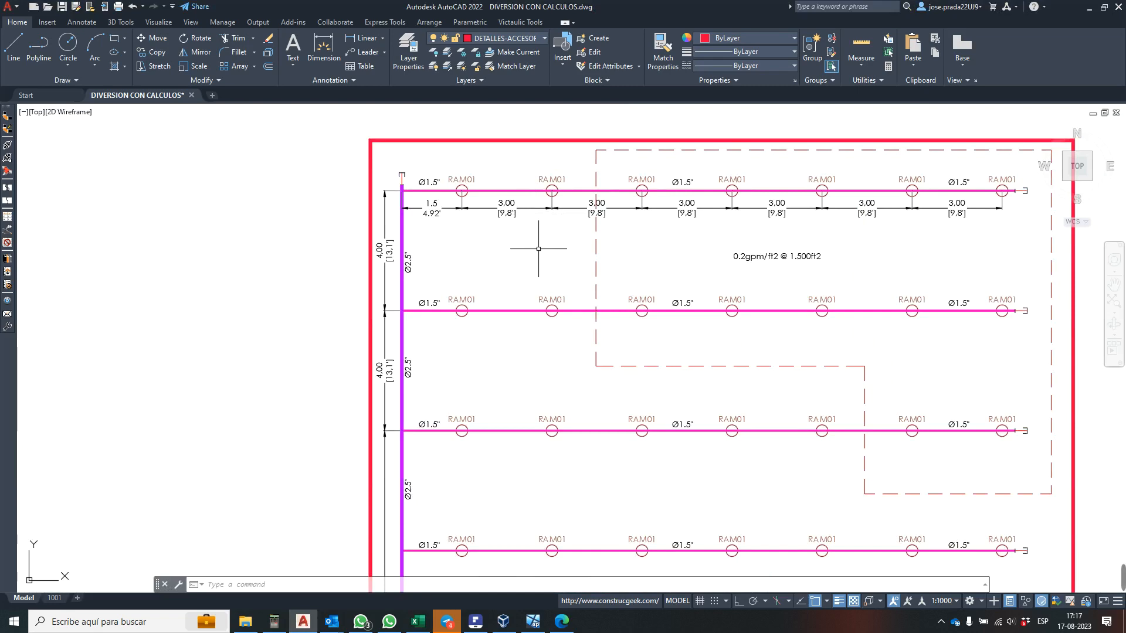
# - Switch to the Excel estimator, set S(m) to 2.8 and L(m) to 3.8, and review the recalculated flow rows
pyautogui.click(418, 625)
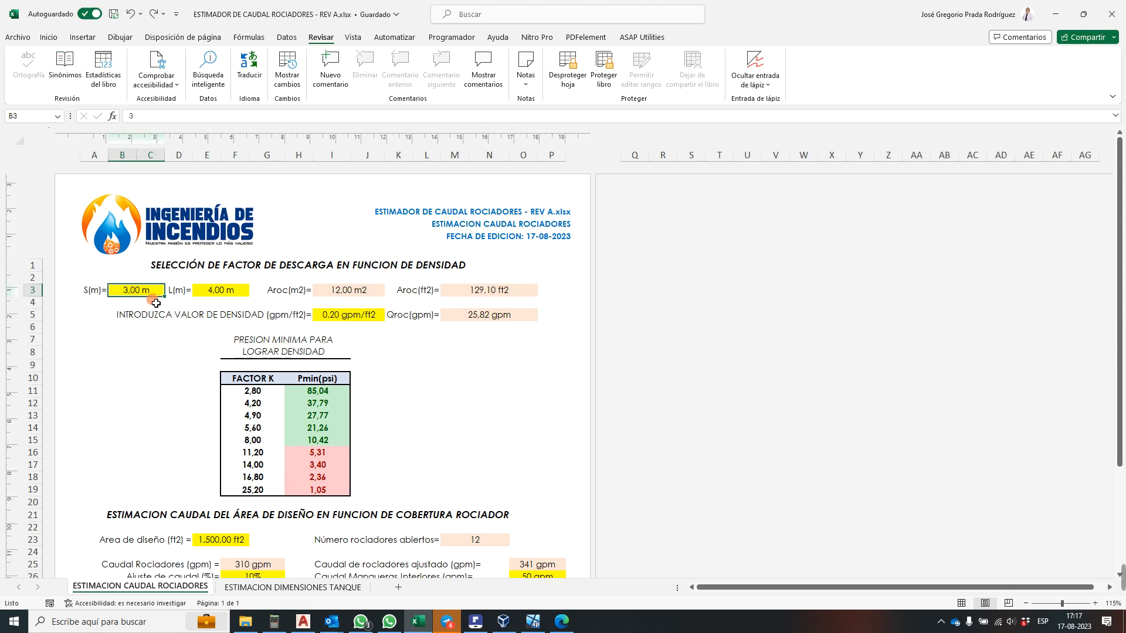
pyautogui.write('2,8')
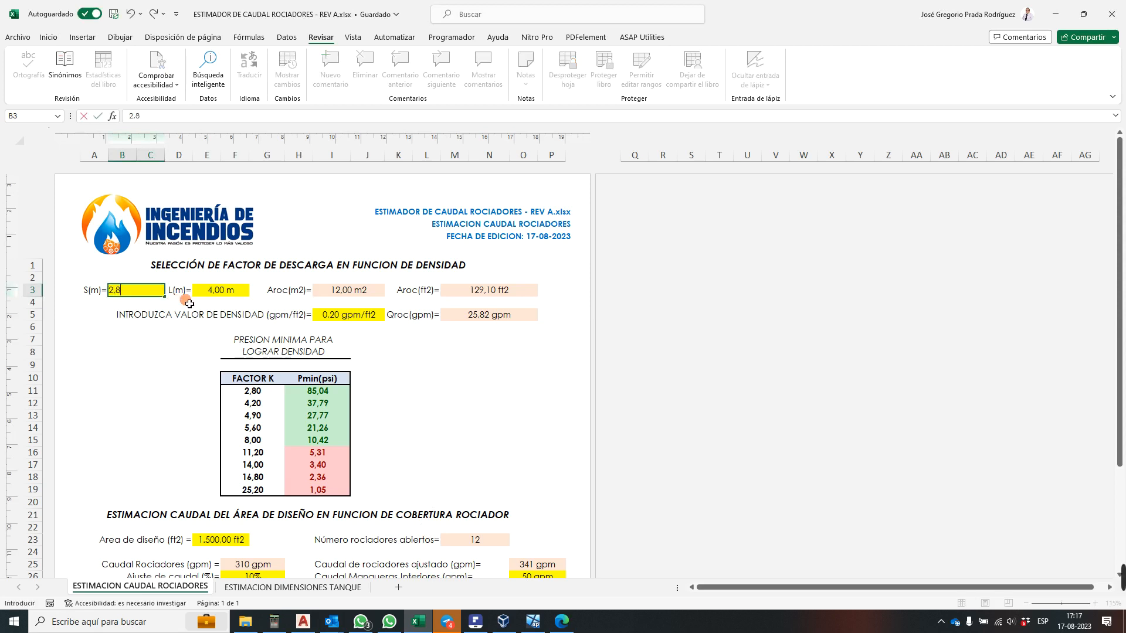
pyautogui.click(244, 295)
pyautogui.write('3,8')
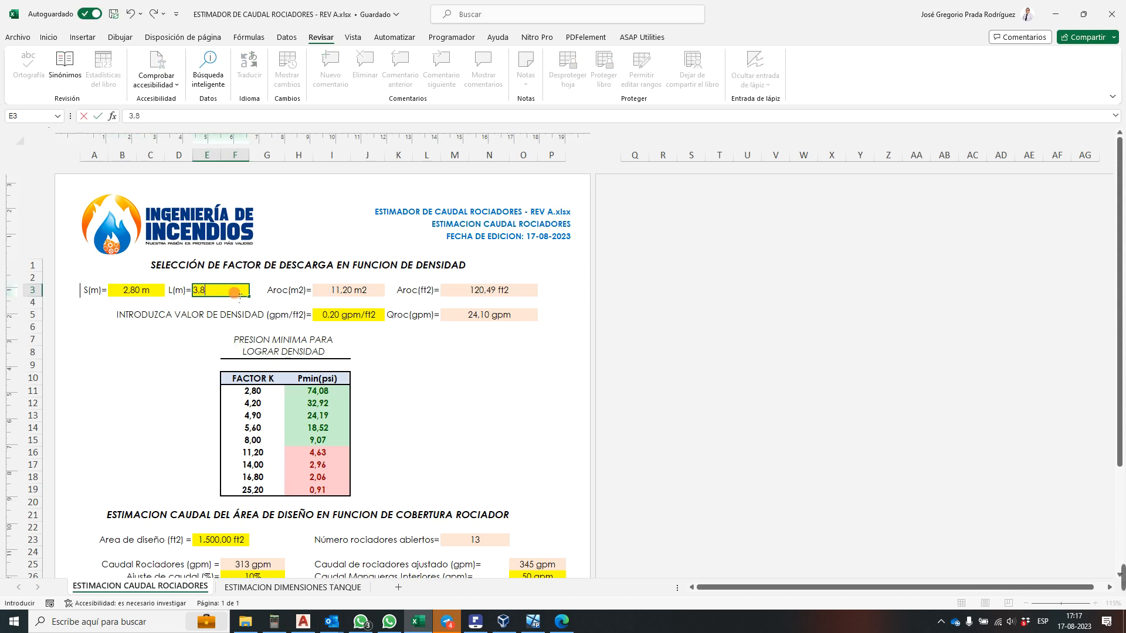
pyautogui.press('Return')
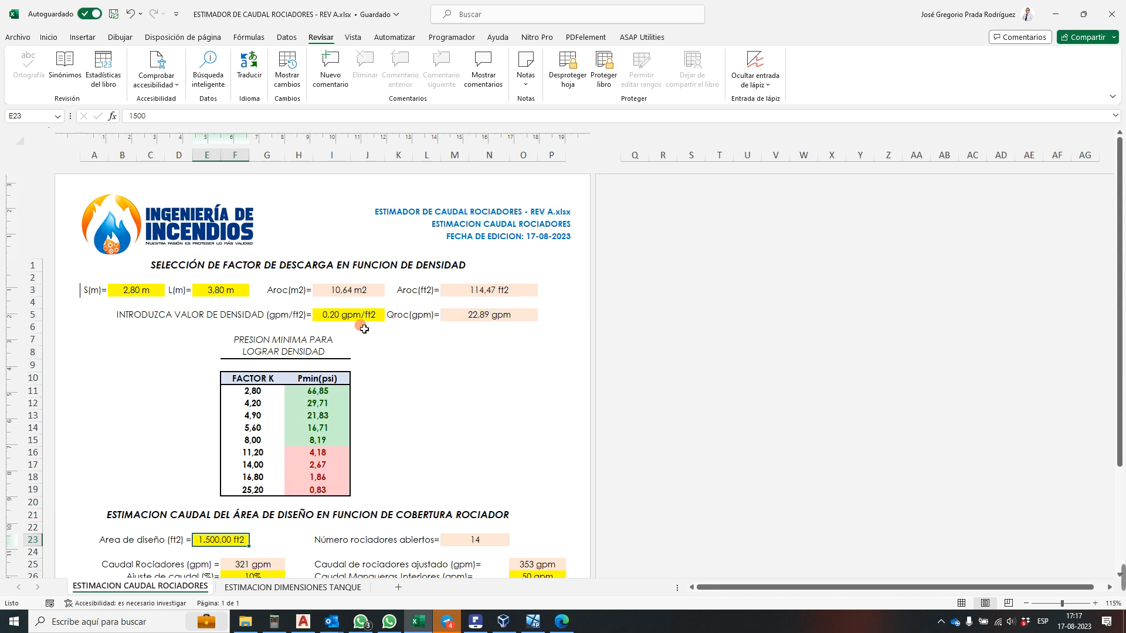
pyautogui.scroll(-4, 363, 329)
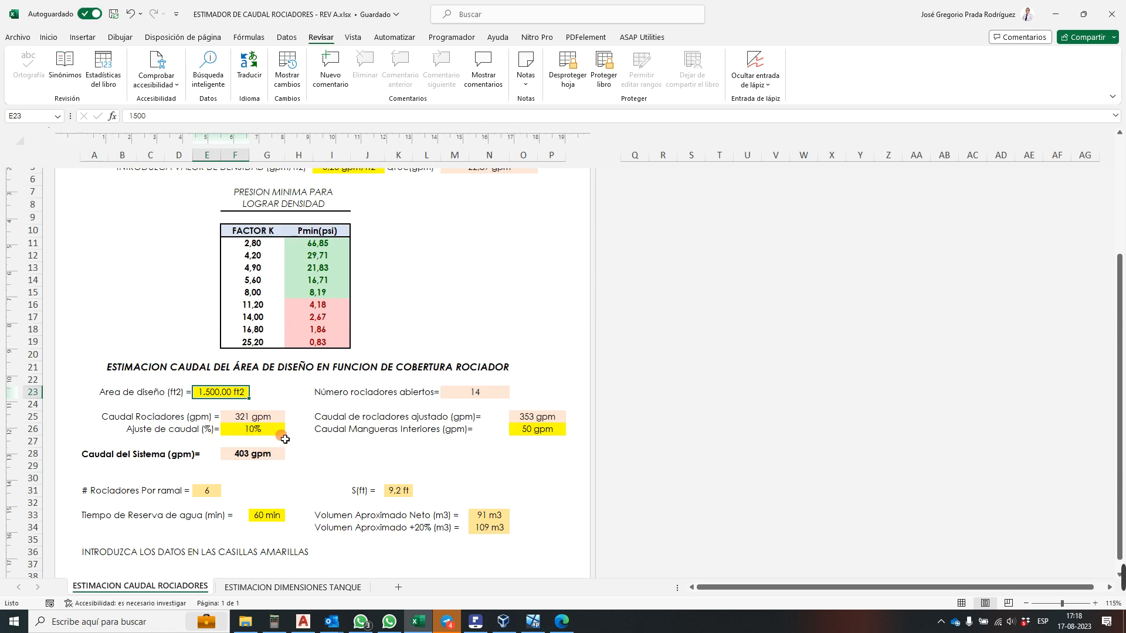
# - Undo the last two sprinkler spacing changes, S(m) and L(m), in the estimator
pyautogui.hotkey('ctrl', 'z')
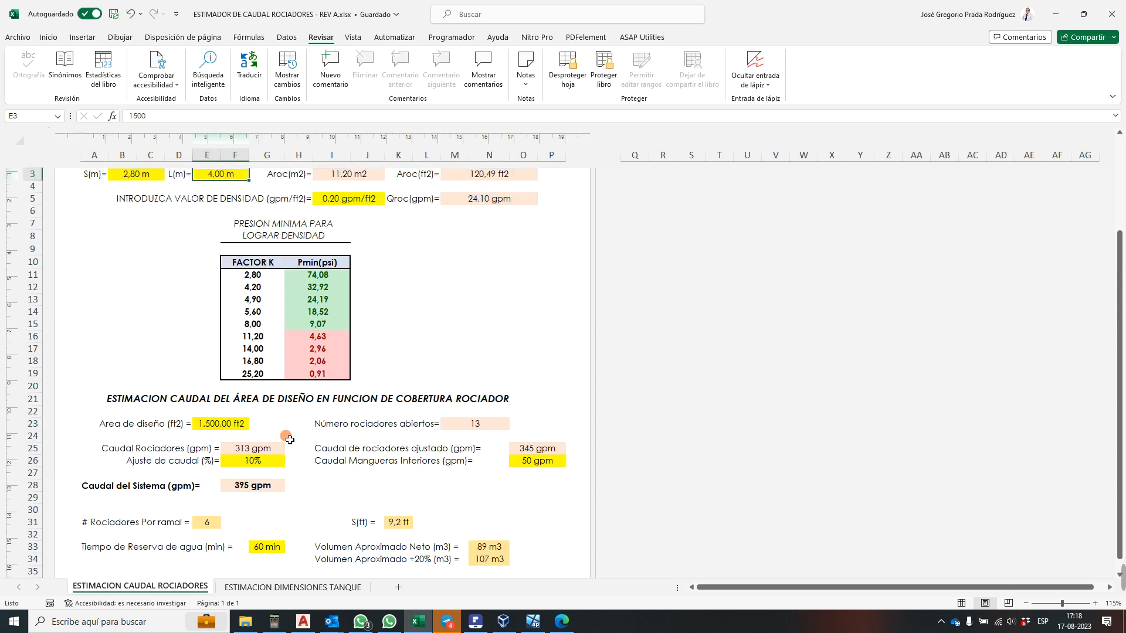
pyautogui.hotkey('ctrl', 'z')
pyautogui.scroll(-2, 290, 434)
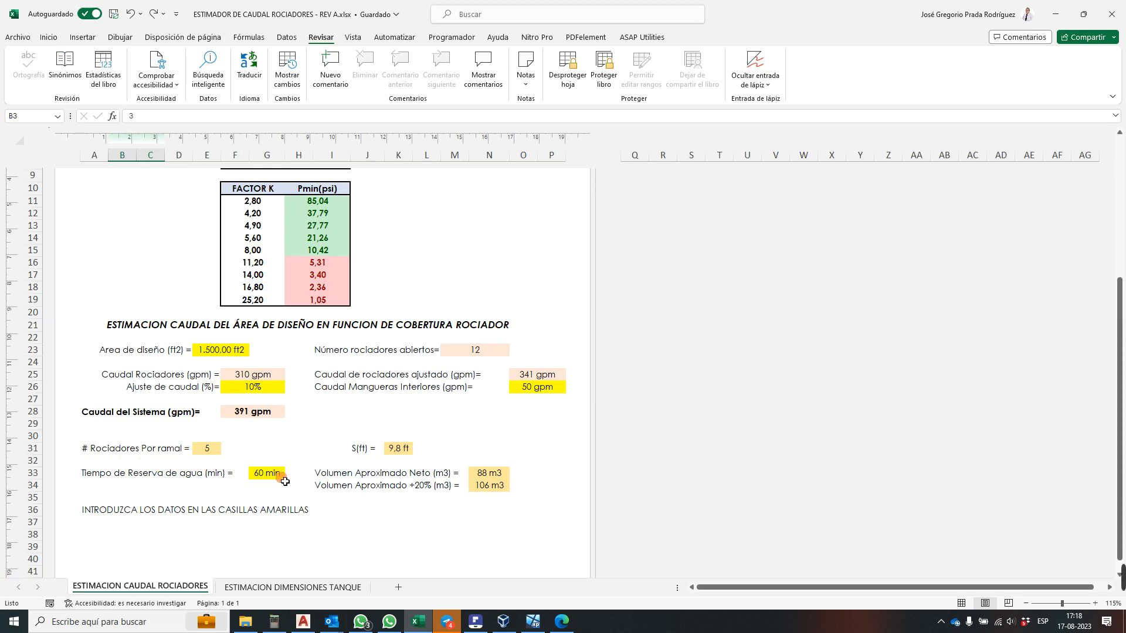
# - Switch to the AutoCAD drawing and examine the sprinklers and branch lines covered by the dashed design area
pyautogui.click(303, 621)
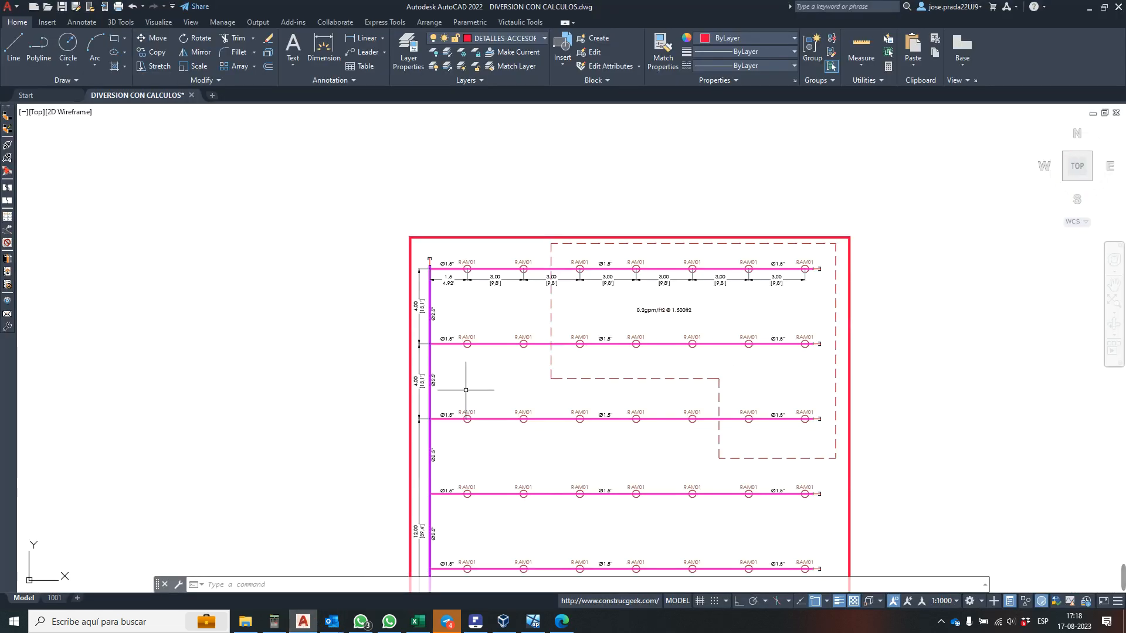
pyautogui.scroll(-3, 465, 390)
pyautogui.scroll(4, 519, 373)
pyautogui.scroll(-2, 557, 313)
pyautogui.scroll(2, 522, 270)
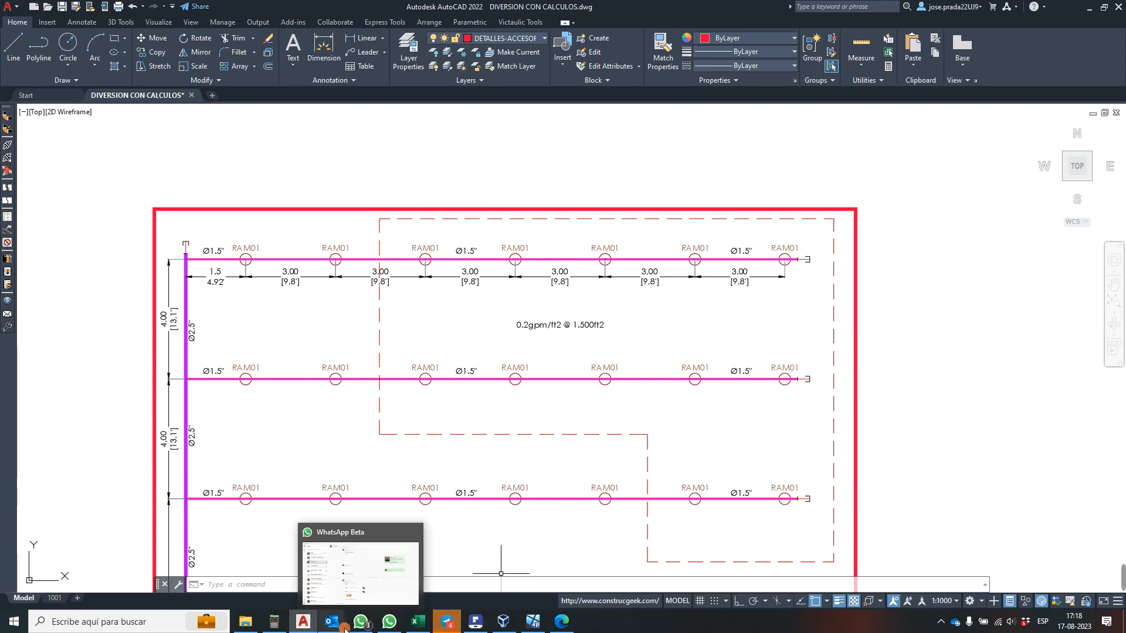
# - Switch to the Excel estimator and review the K factor pressure table, system flow and sprinklers per branch line
pyautogui.click(418, 621)
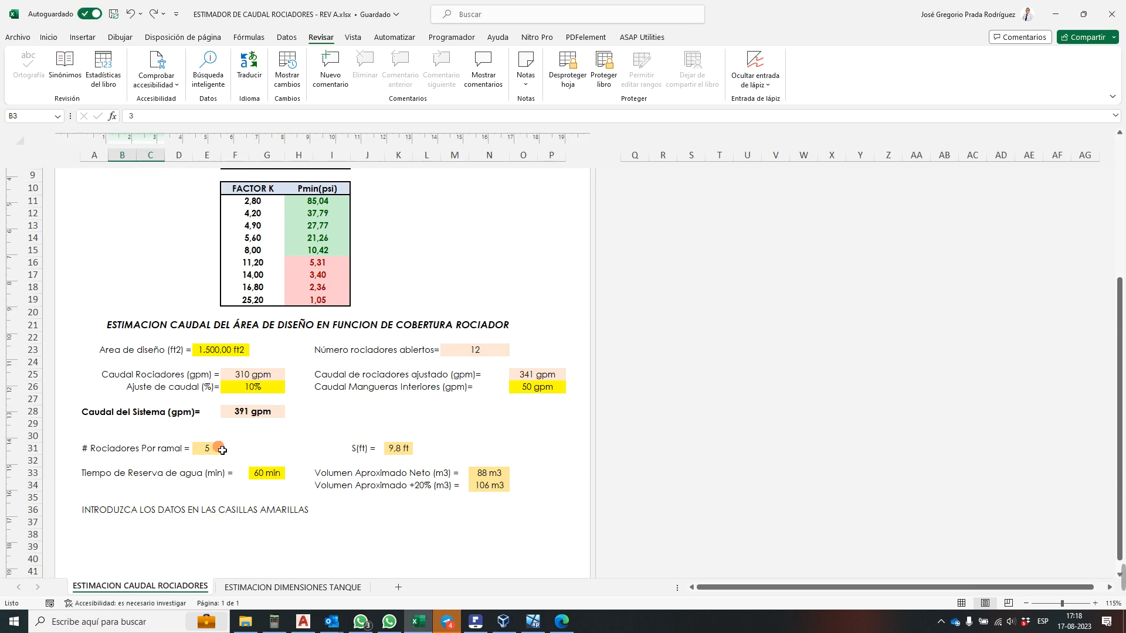
pyautogui.scroll(4, 464, 380)
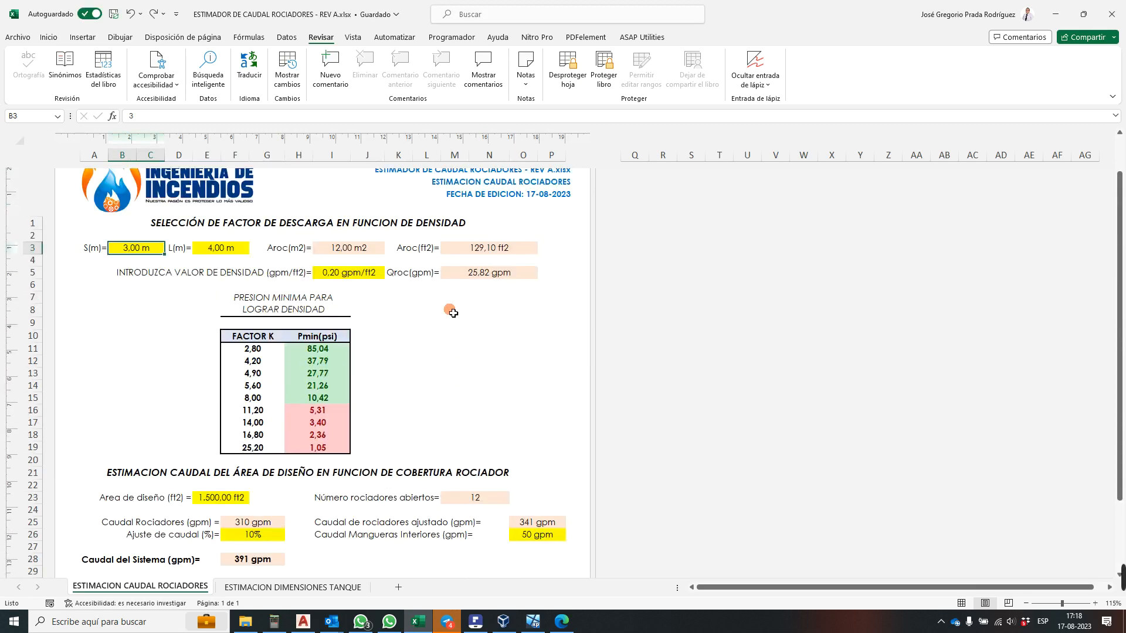
pyautogui.scroll(-1, 397, 302)
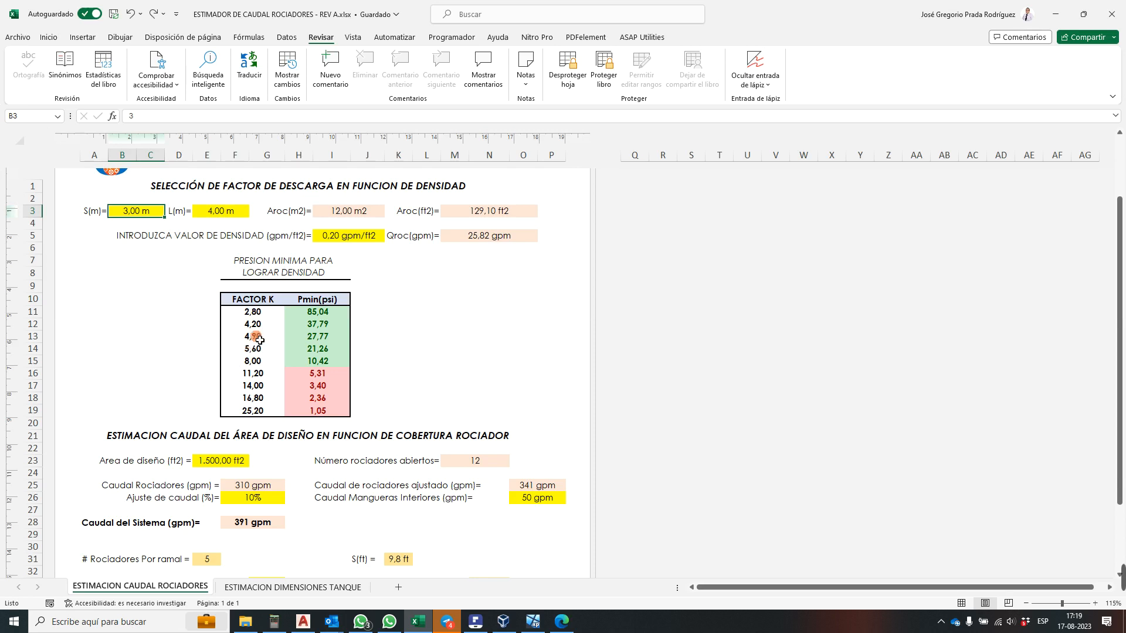
pyautogui.scroll(-2, 437, 333)
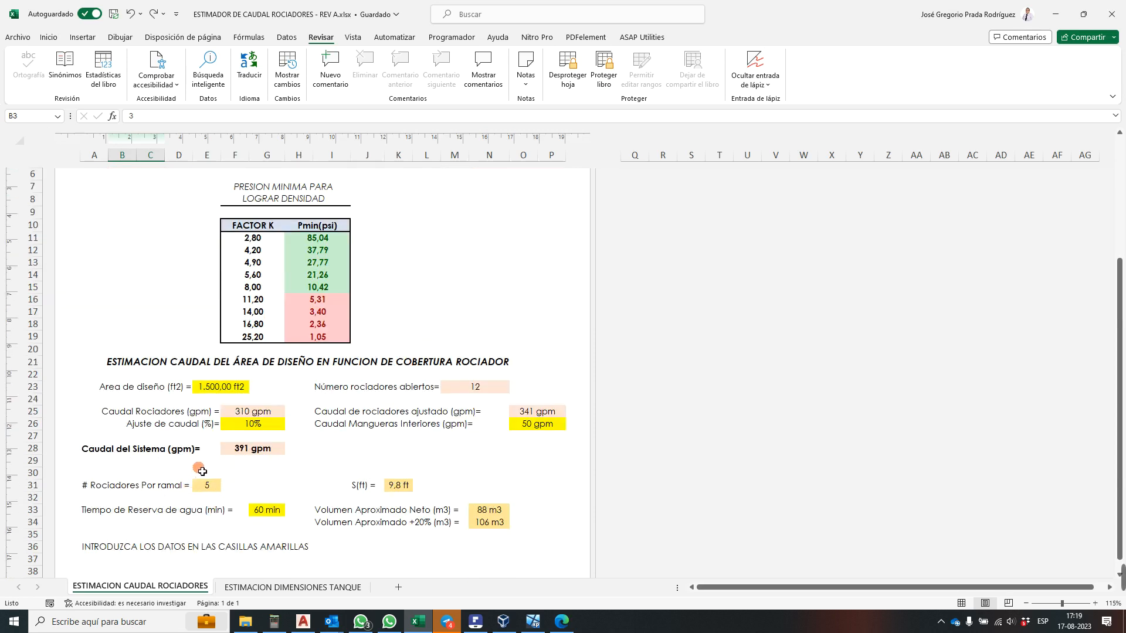
# - Switch to the AutoCAD drawing and check the sprinkler spacing dimensions along the most remote branch line
pyautogui.click(417, 621)
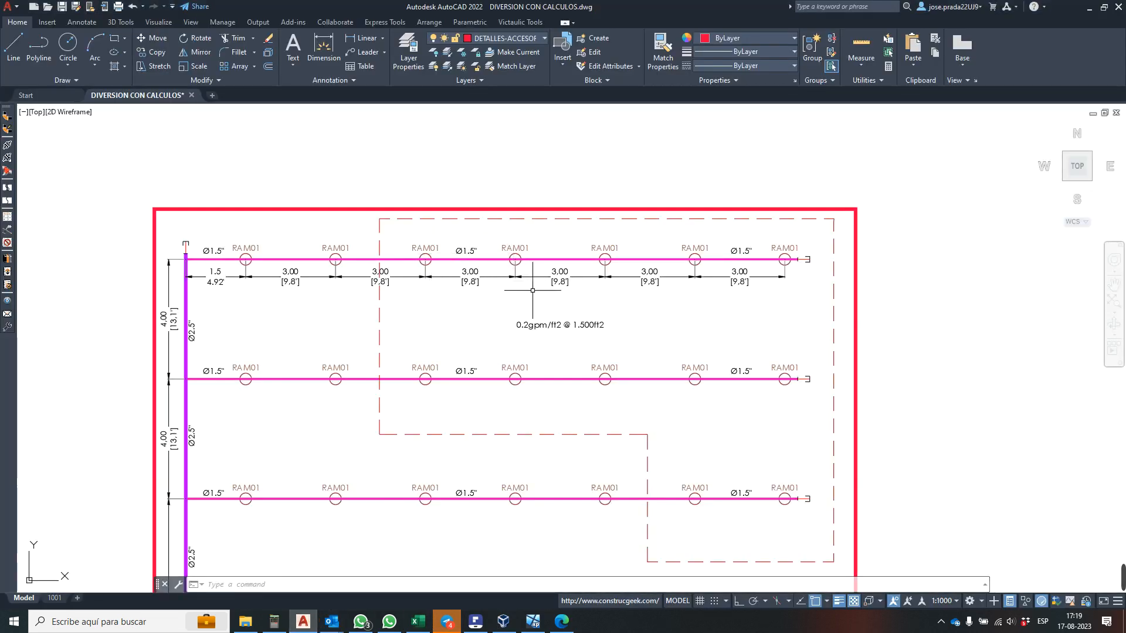
pyautogui.scroll(1, 516, 281)
pyautogui.scroll(-1, 534, 287)
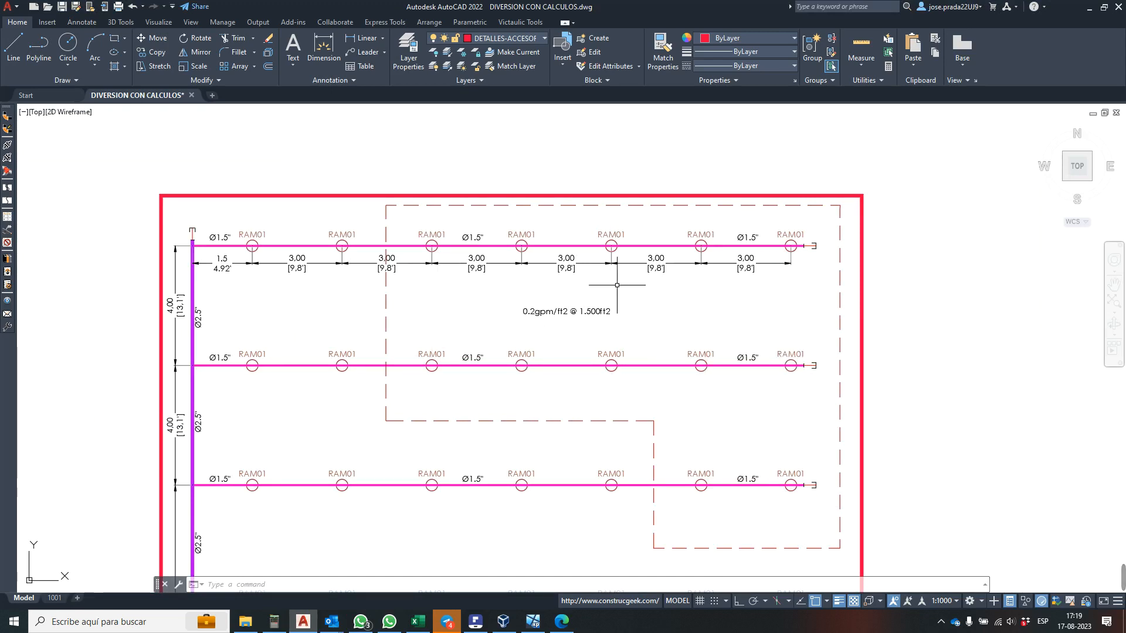
pyautogui.scroll(-2, 615, 327)
pyautogui.scroll(2, 614, 330)
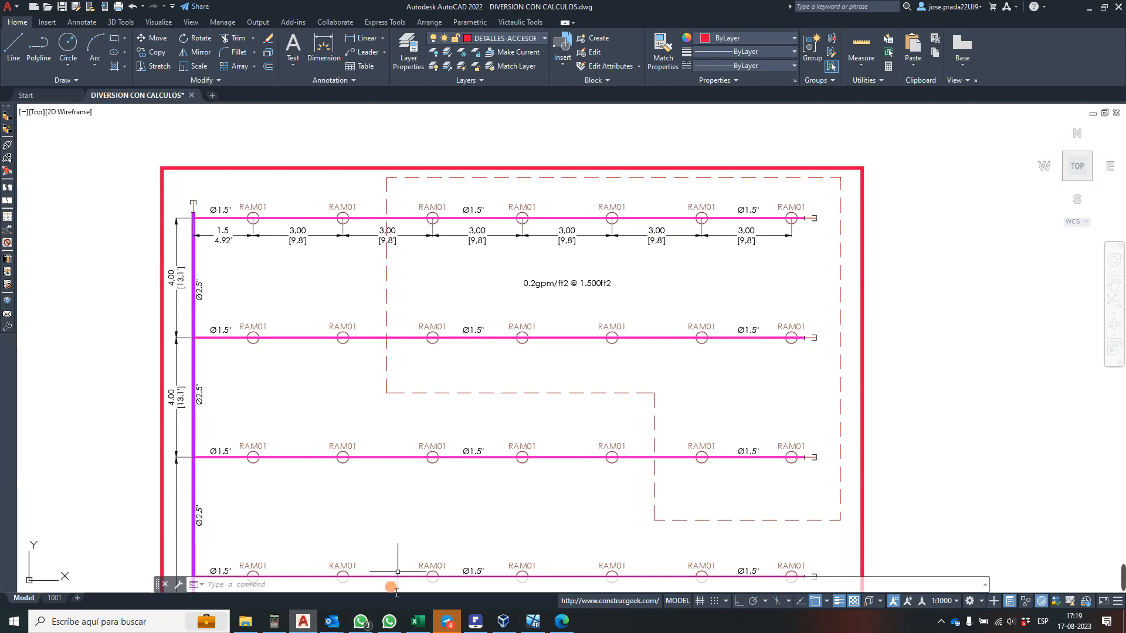
# - Switch to the Excel estimator and set the sprinkler spacing S(m) to 2.8 and L(m) to 3.8
pyautogui.moveTo(413, 626)
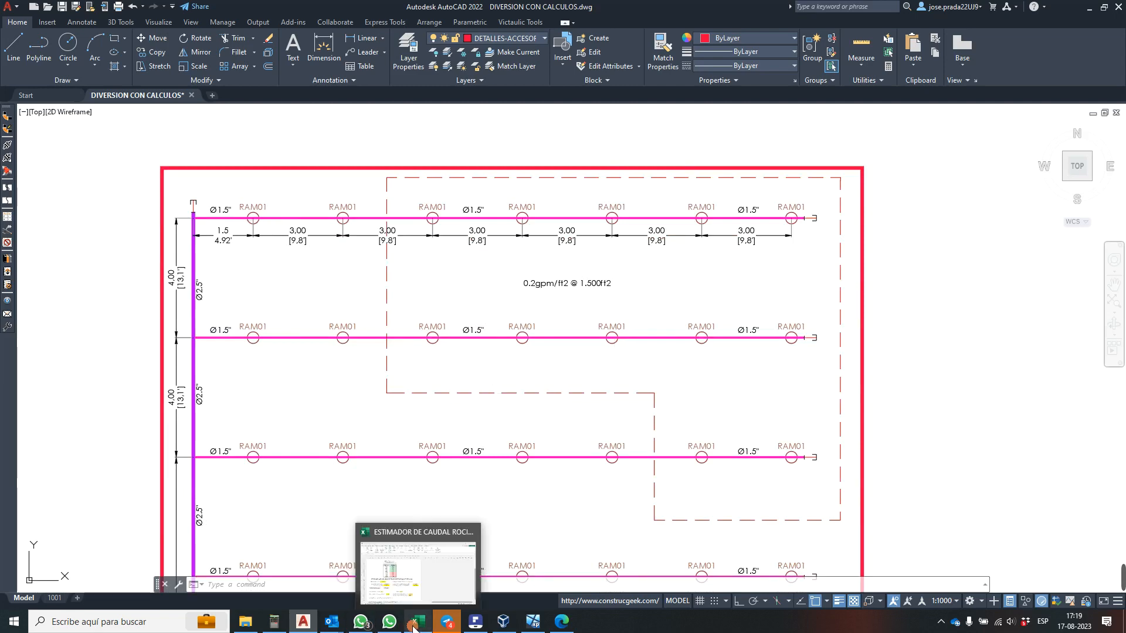
pyautogui.click(420, 581)
pyautogui.scroll(5, 234, 352)
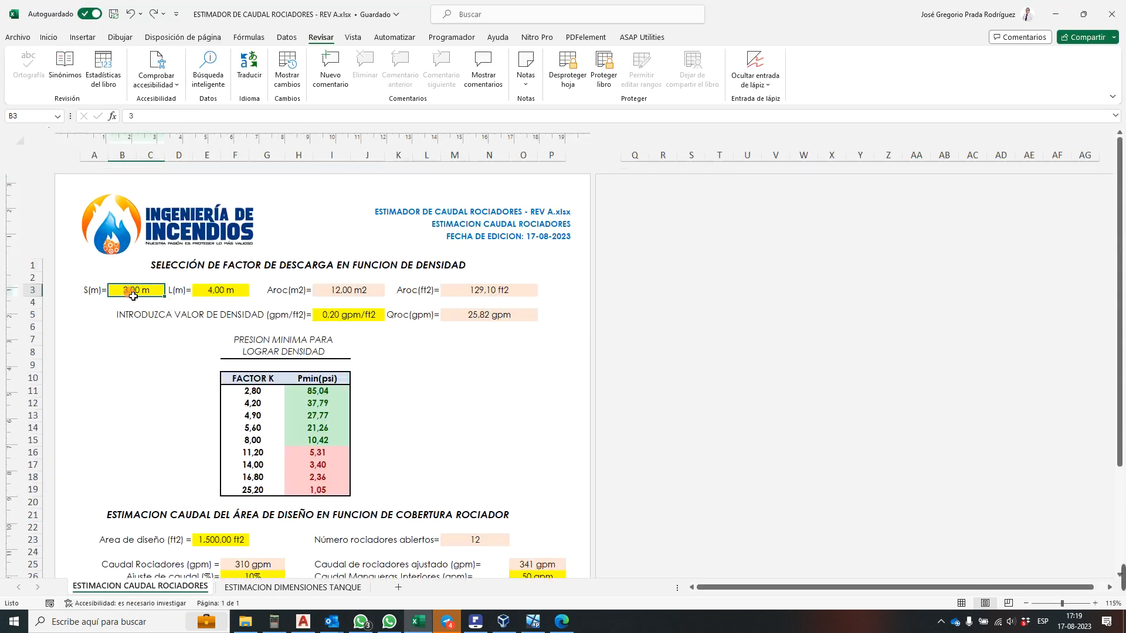
pyautogui.write('2,8')
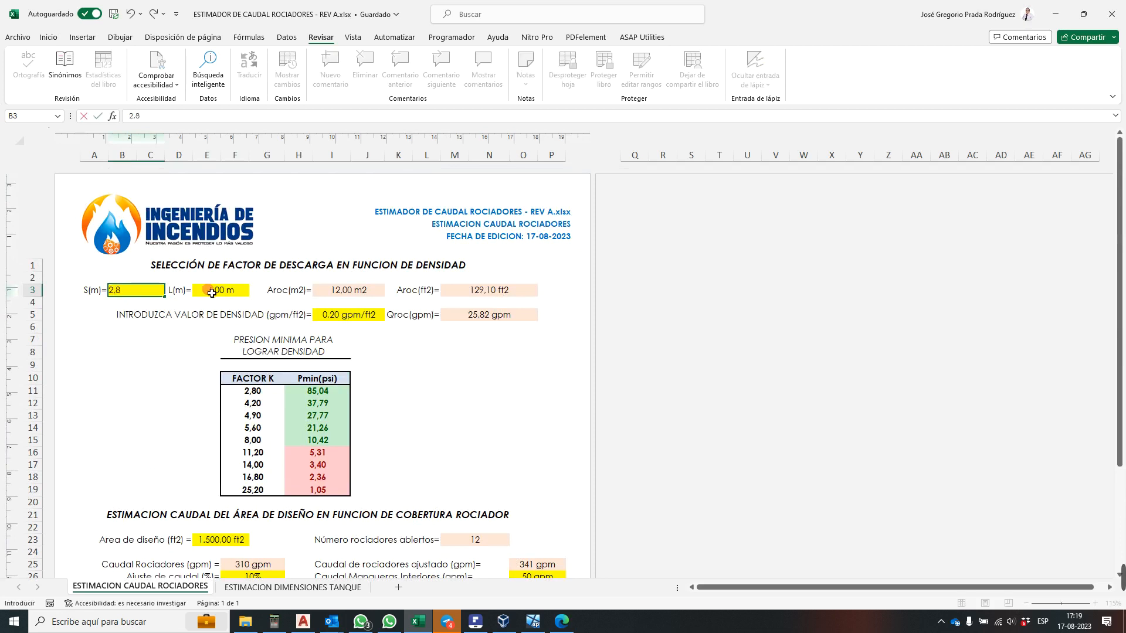
pyautogui.click(232, 299)
pyautogui.write('3')
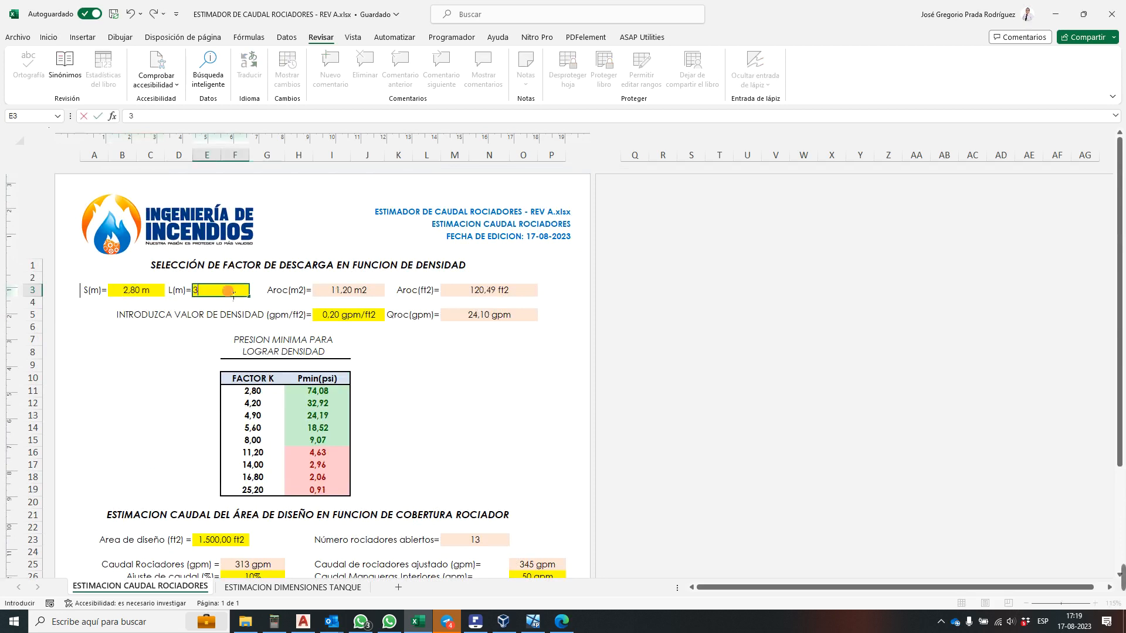
pyautogui.write(',8')
pyautogui.press('Return')
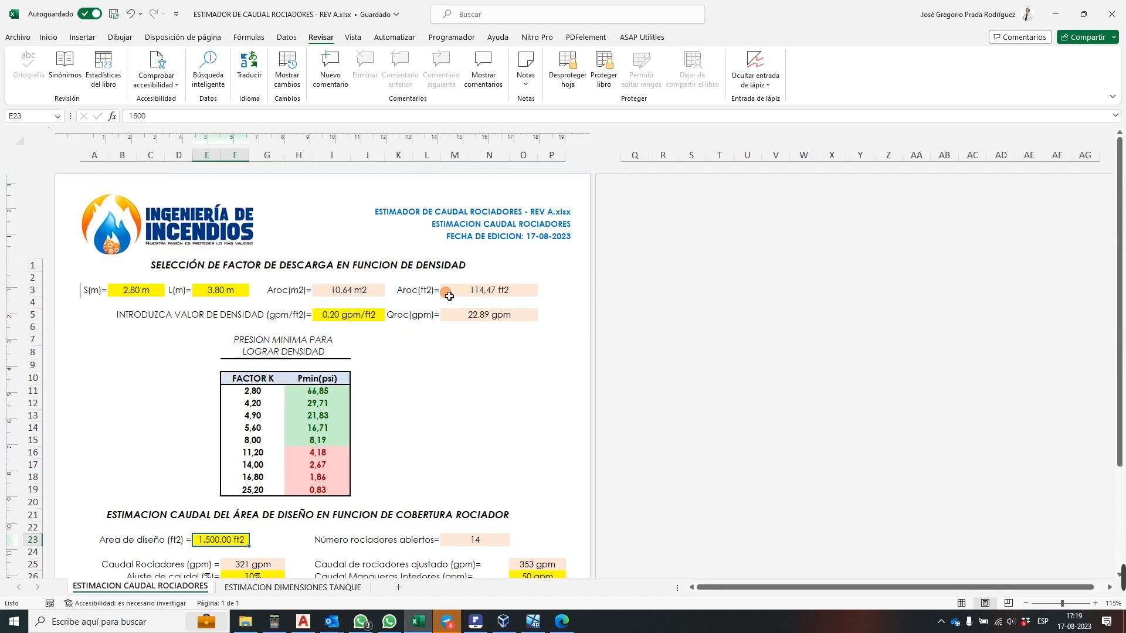
# - Review the open sprinkler count, system flow and reserve volume rows, and switch to the AutoCAD drawing to compare the design area
pyautogui.scroll(-2, 471, 294)
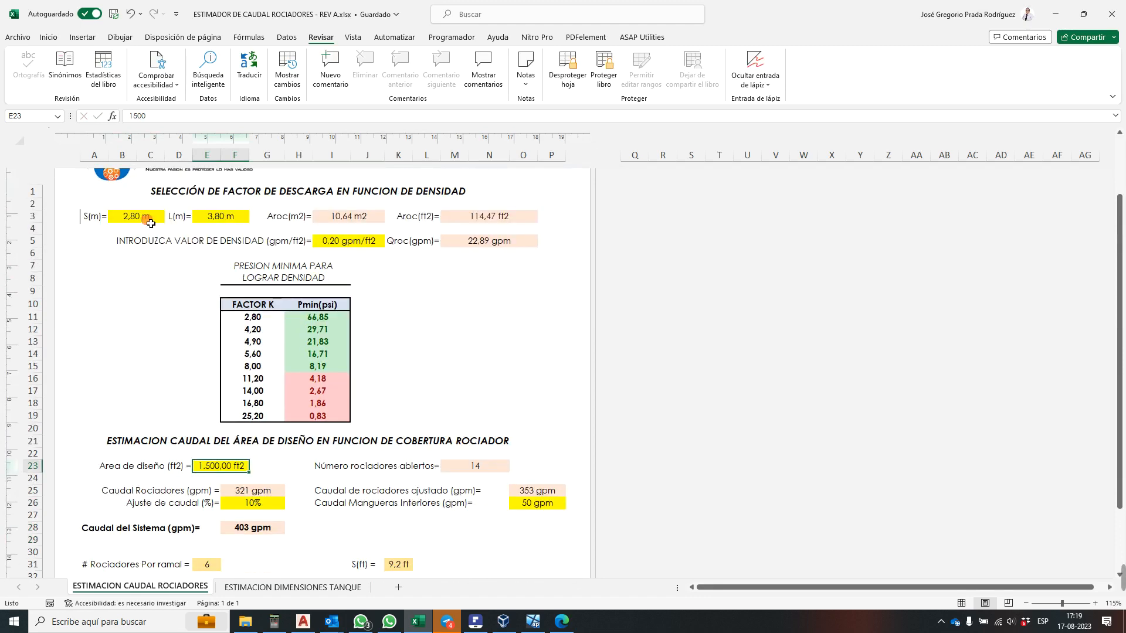
pyautogui.scroll(-3, 295, 354)
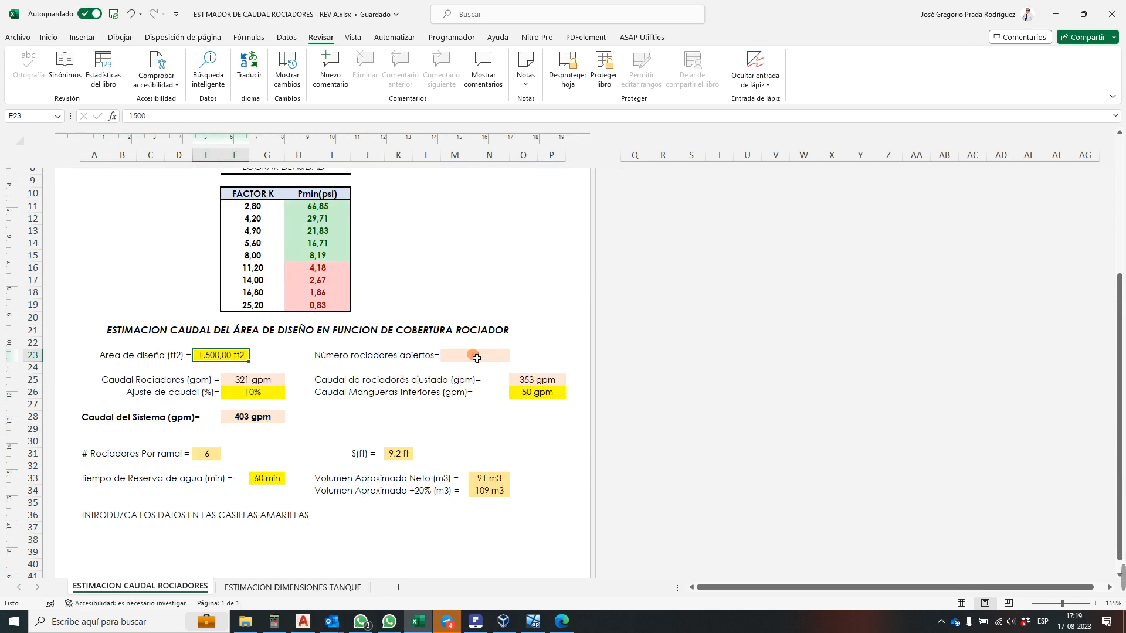
pyautogui.click(303, 621)
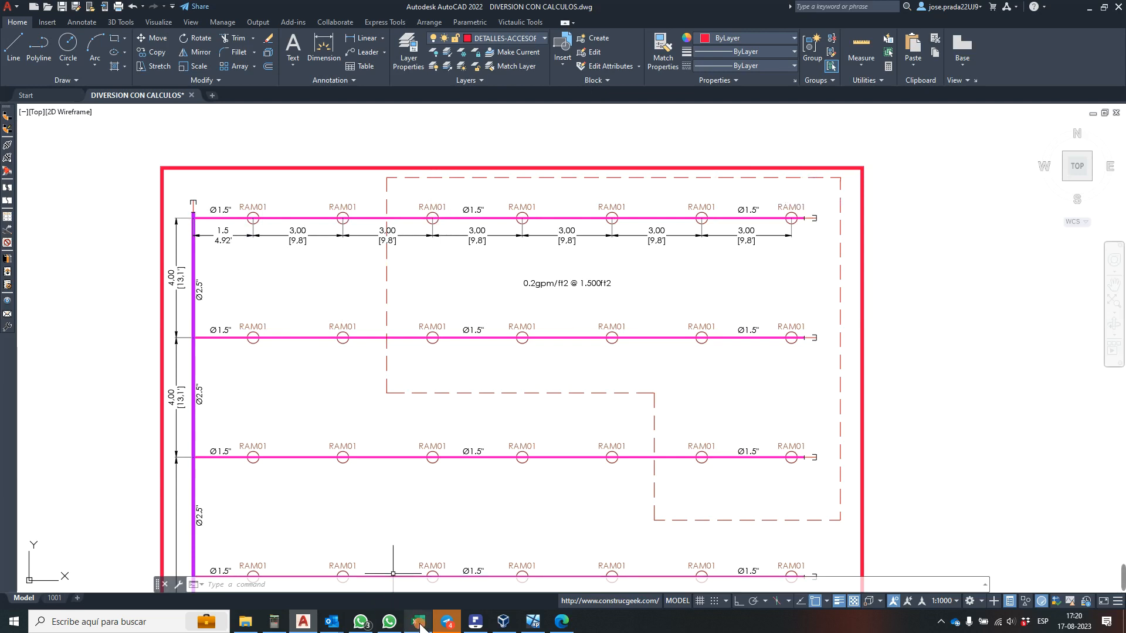
# - Switch to the DreamCalc calculator, multiply 5 by 22, and return to the AutoCAD drawing
pyautogui.moveTo(421, 626)
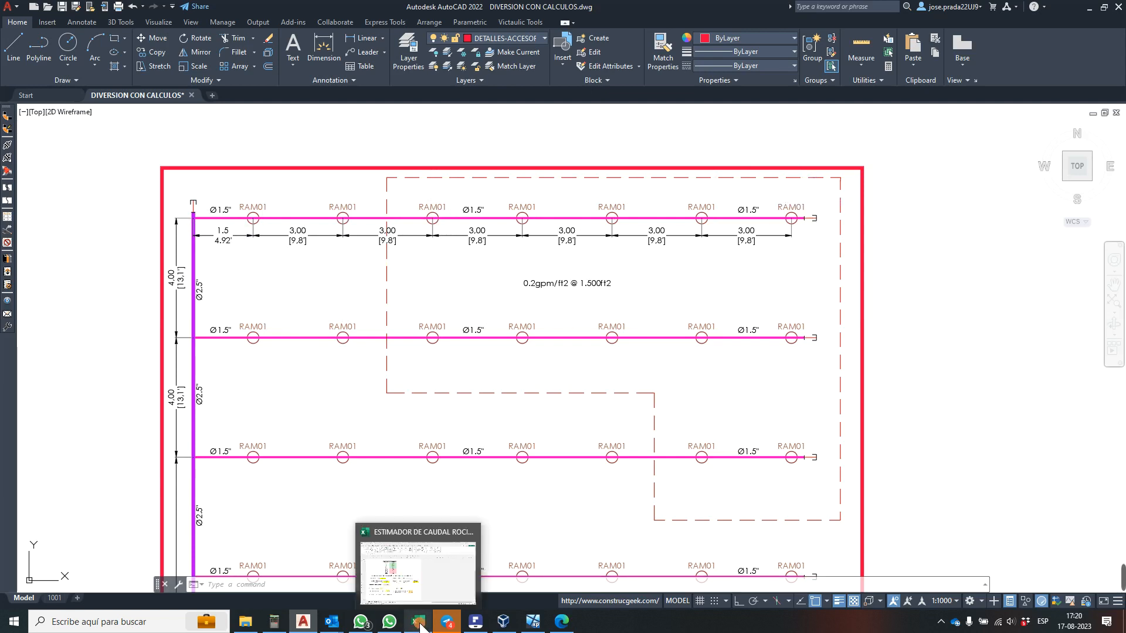
pyautogui.click(273, 621)
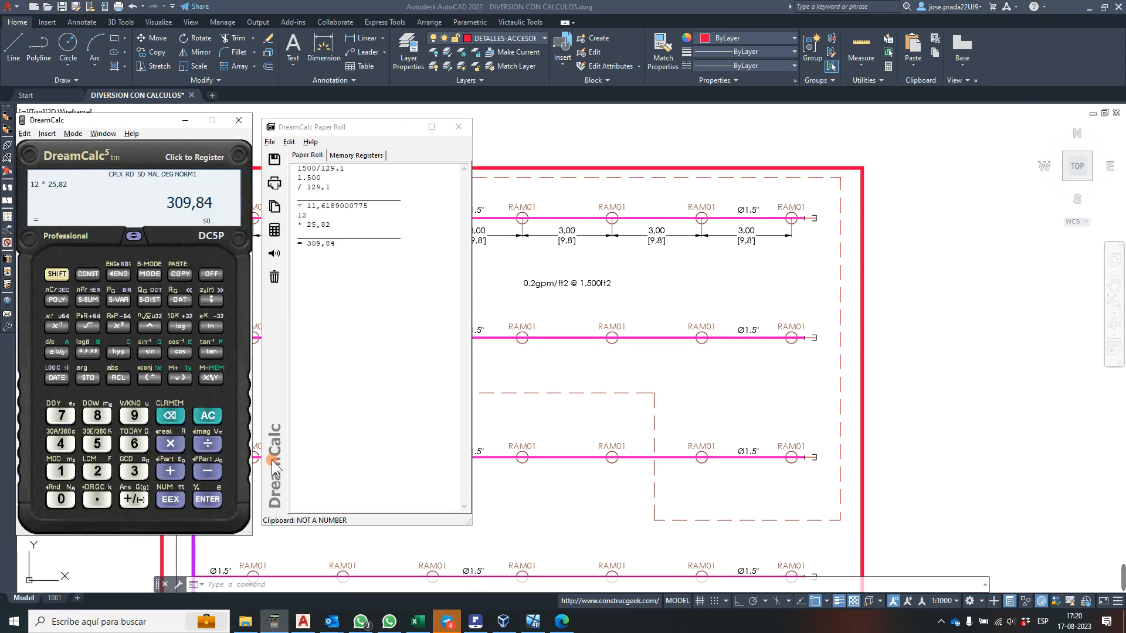
pyautogui.click(227, 422)
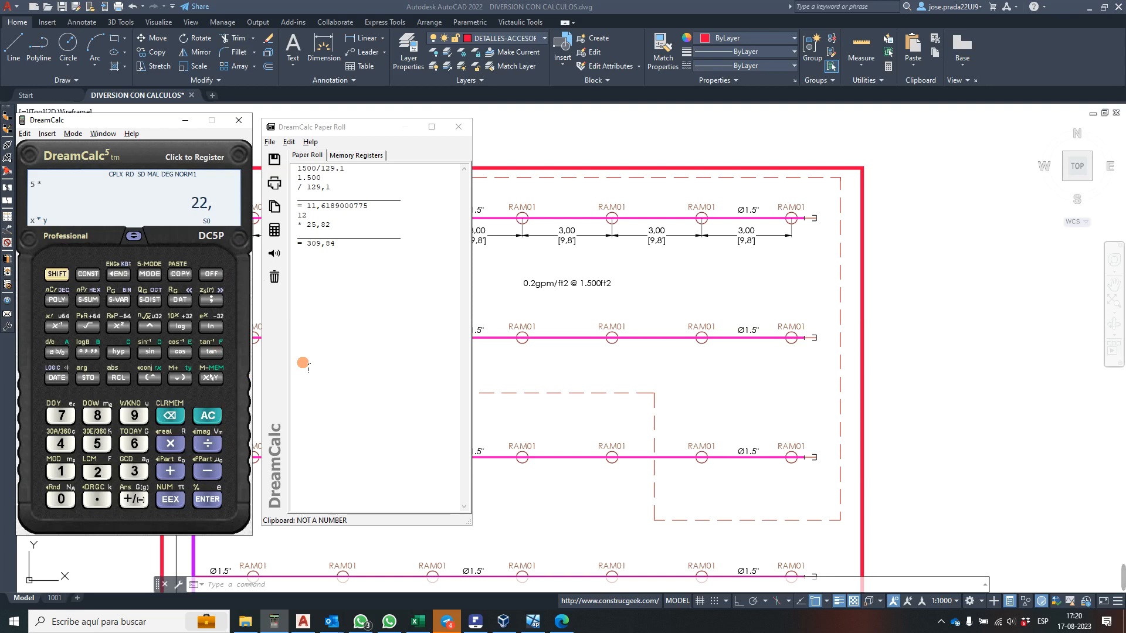
pyautogui.press('Return')
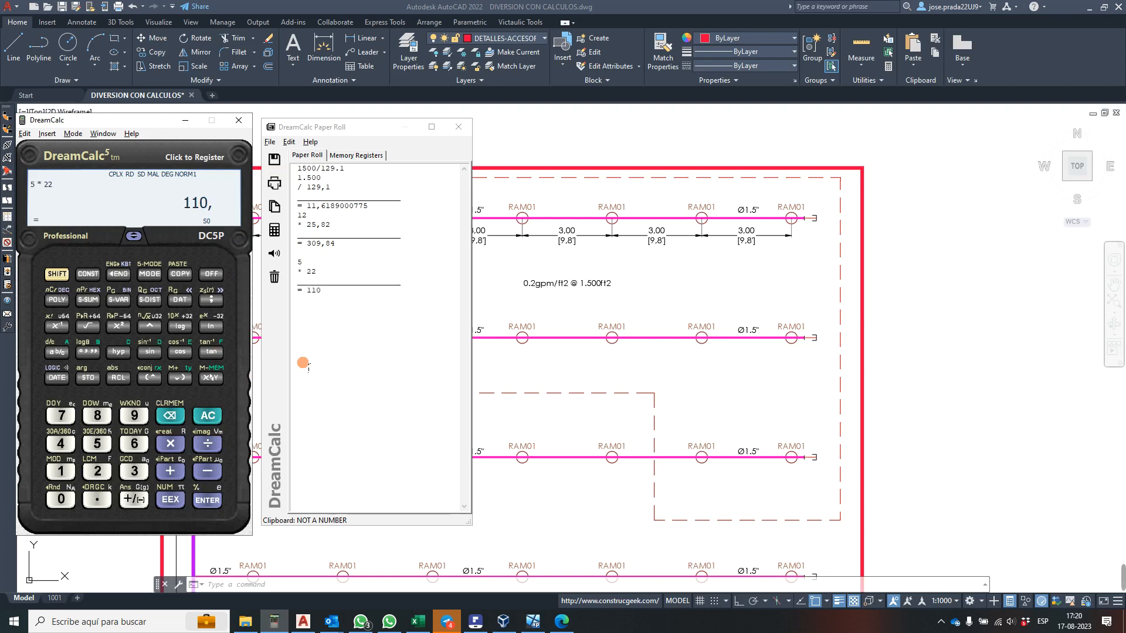
pyautogui.click(748, 299)
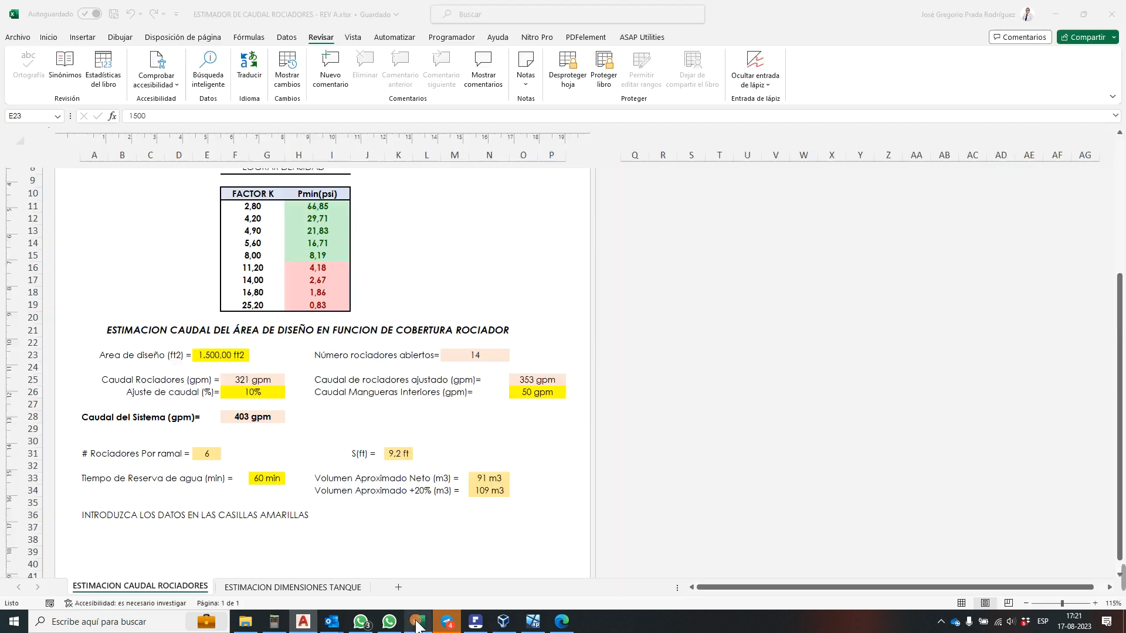
# - Switch to the Excel estimator and set the sprinkler spacing S(m) to 3 and L(m) to 4
pyautogui.click(418, 621)
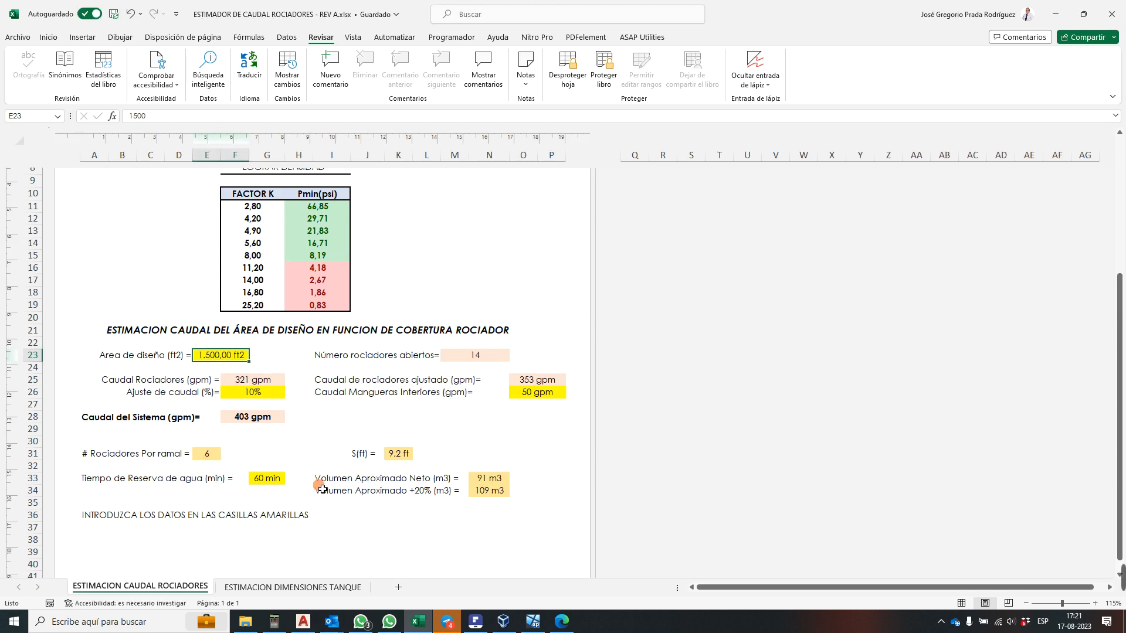
pyautogui.scroll(4, 368, 464)
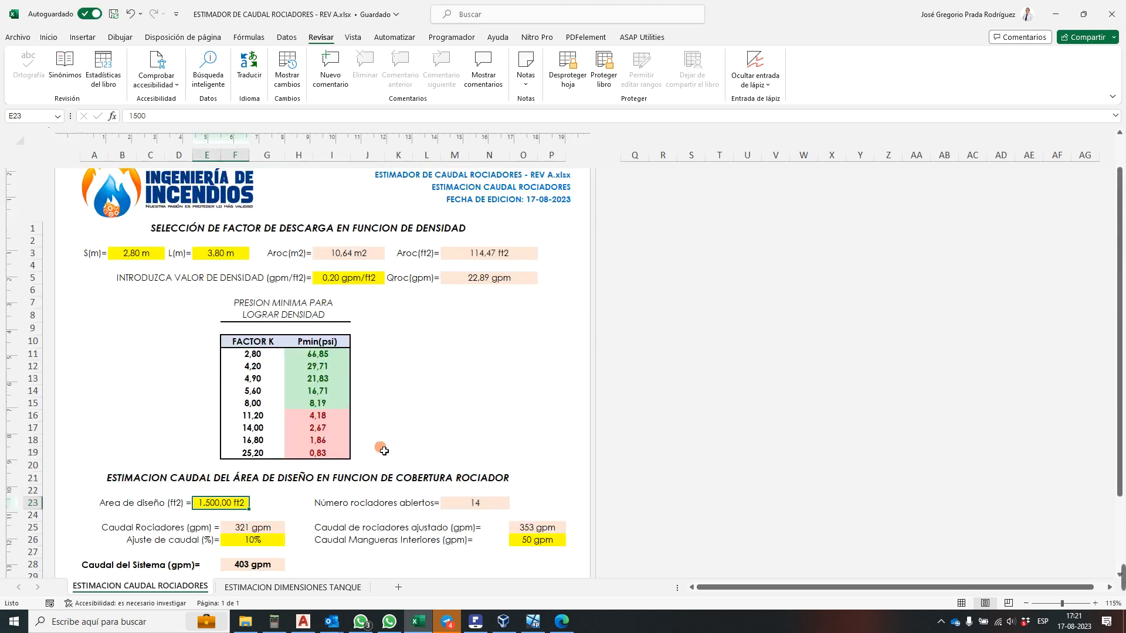
pyautogui.click(147, 258)
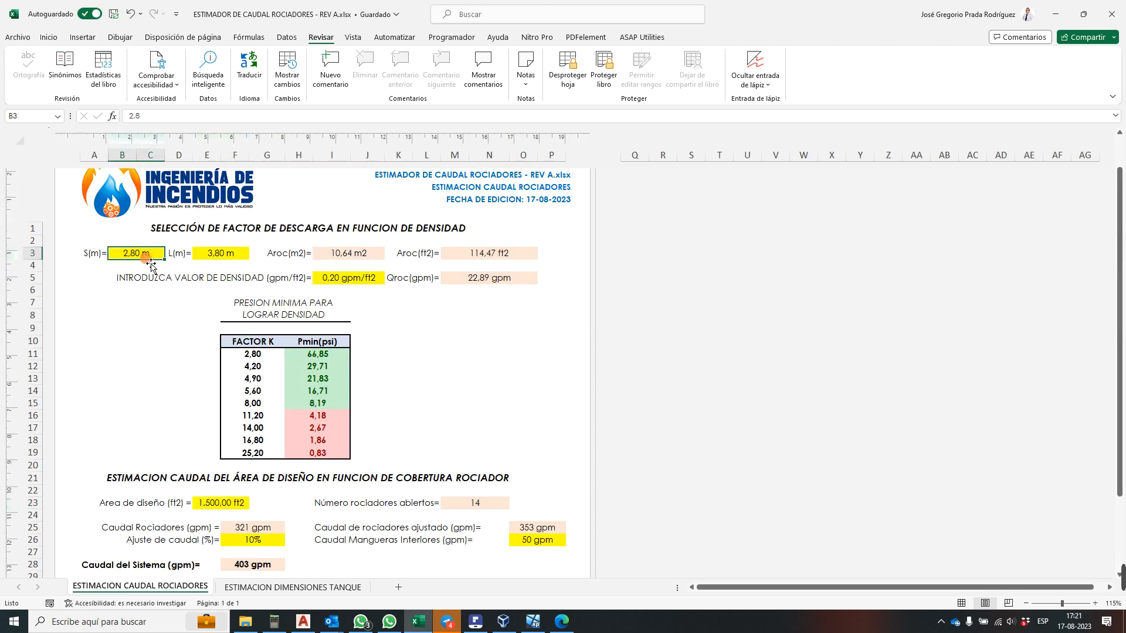
pyautogui.write('3')
pyautogui.press('Tab')
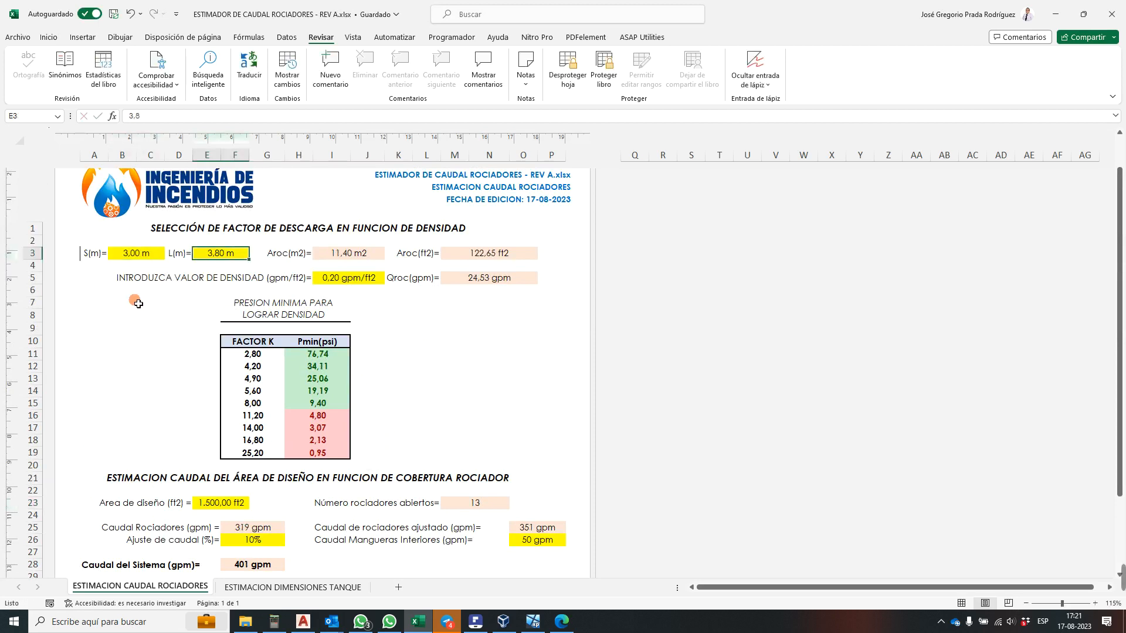
pyautogui.write('4')
pyautogui.press('Return')
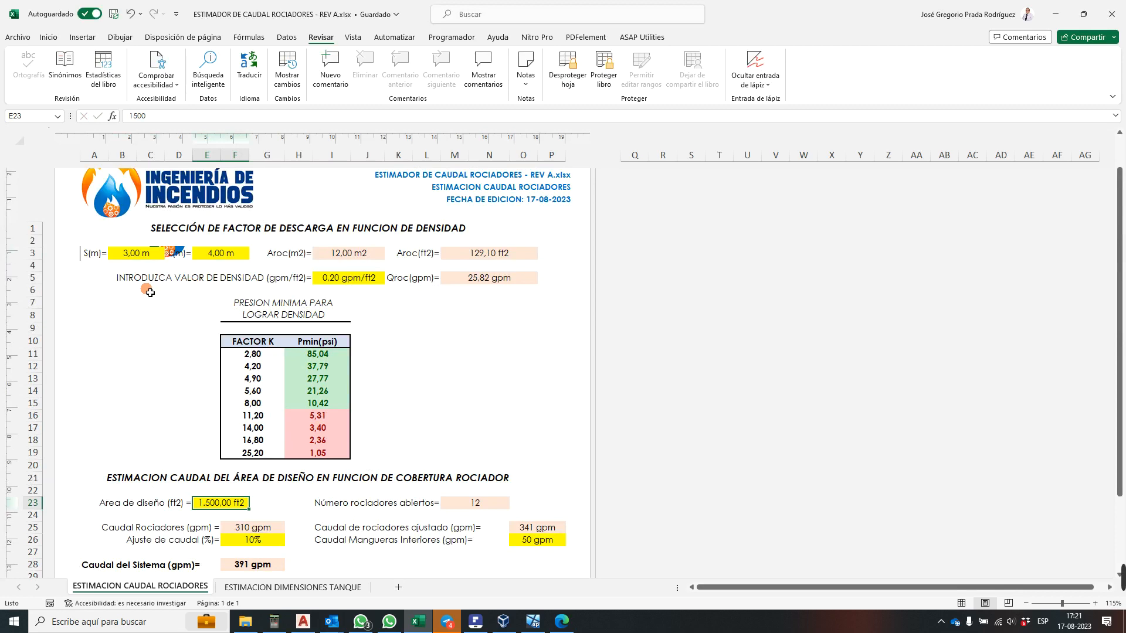
# - Review the recalculated flow rows, and switch to the AutoCAD drawing to inspect the dashed design area and the supply piping
pyautogui.scroll(-6, 183, 262)
pyautogui.scroll(6, 176, 259)
pyautogui.scroll(-1, 431, 282)
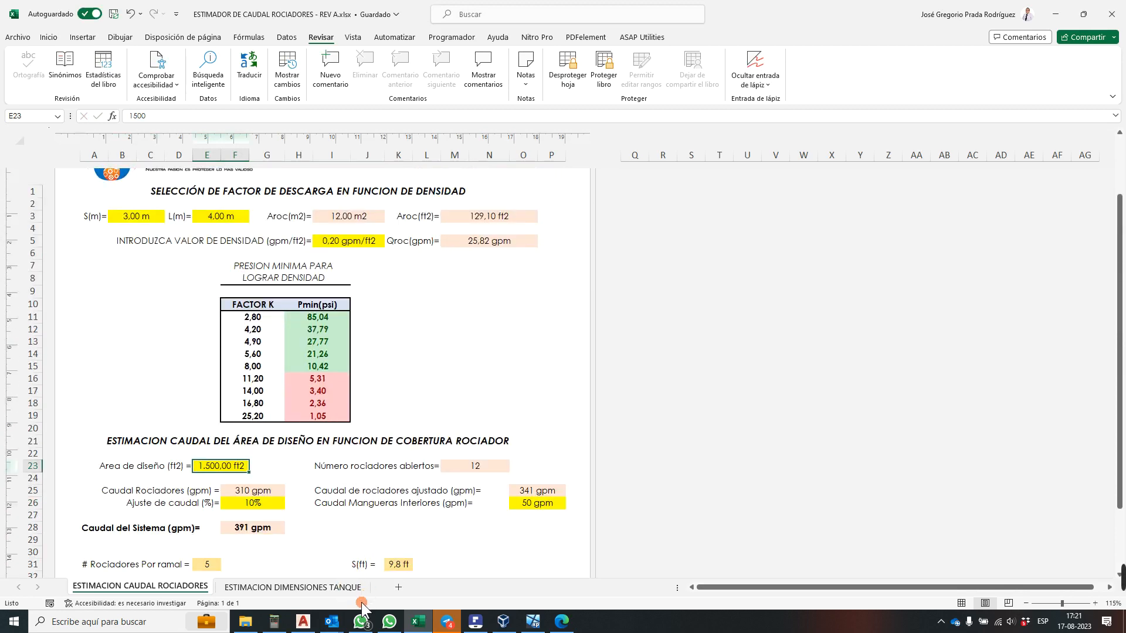
pyautogui.click(306, 627)
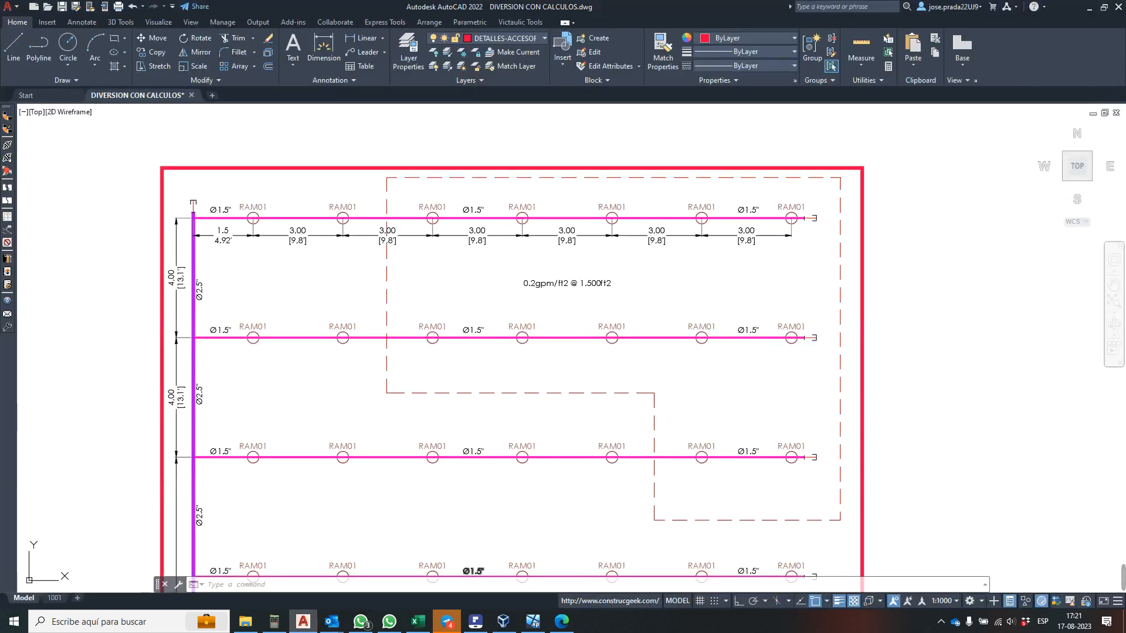
pyautogui.scroll(-1, 516, 289)
pyautogui.scroll(1, 516, 288)
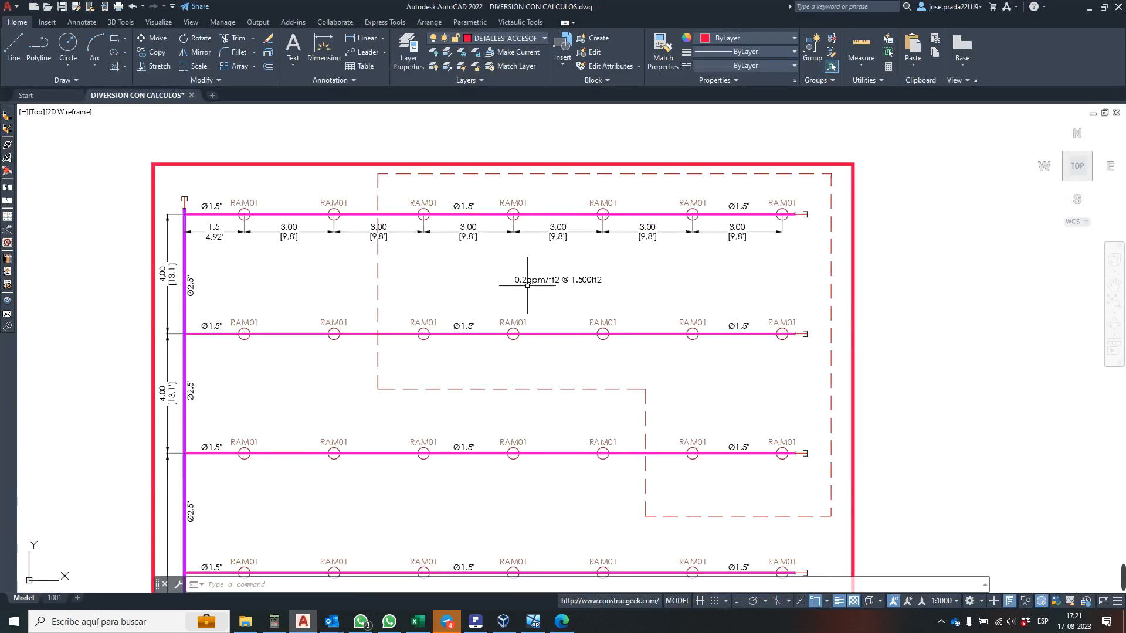
pyautogui.scroll(-2, 569, 286)
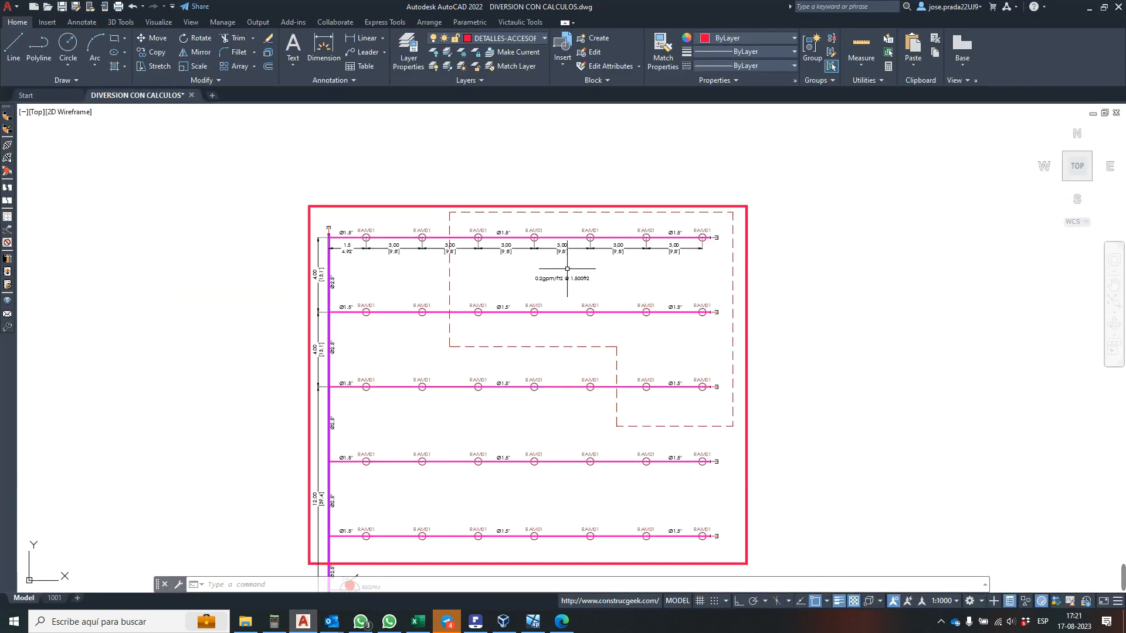
pyautogui.scroll(2, 582, 314)
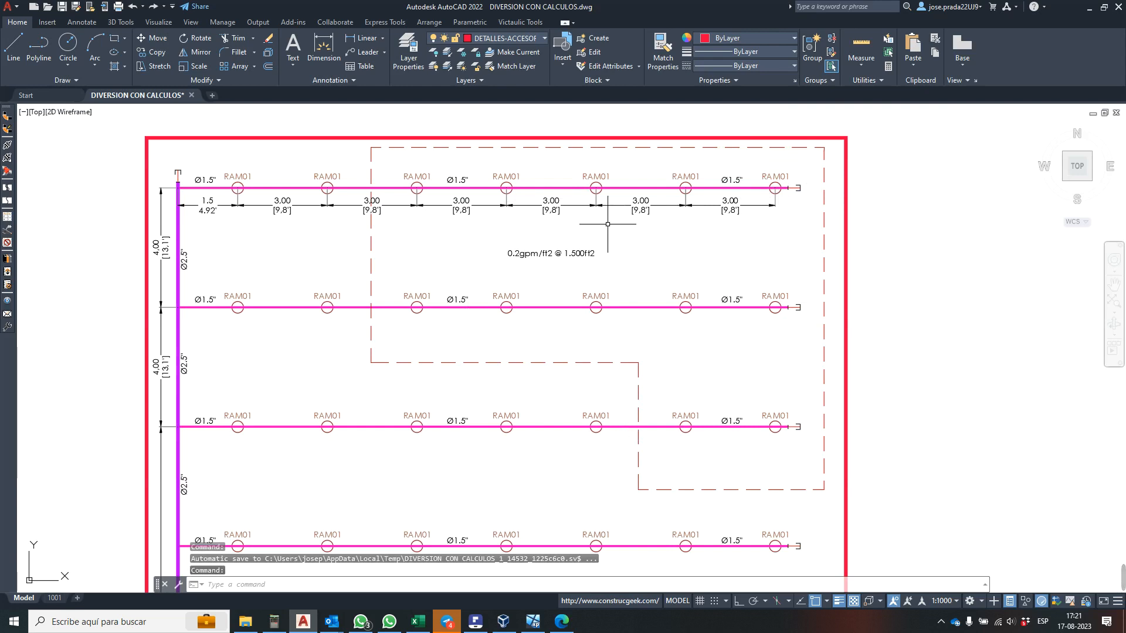
pyautogui.scroll(-2, 607, 224)
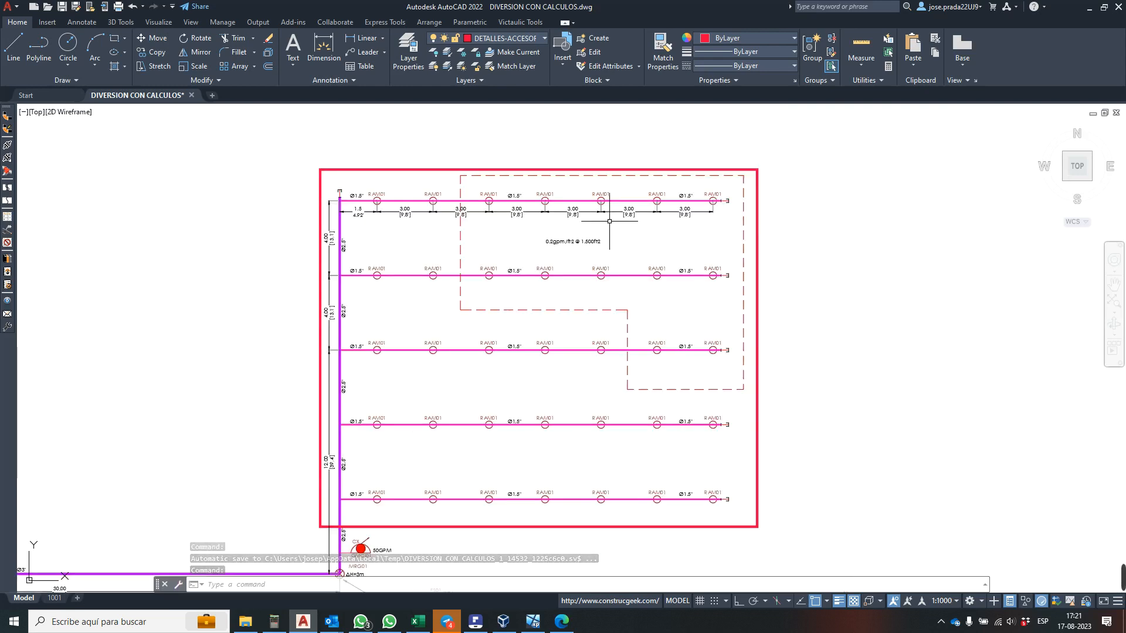
pyautogui.scroll(-2, 609, 221)
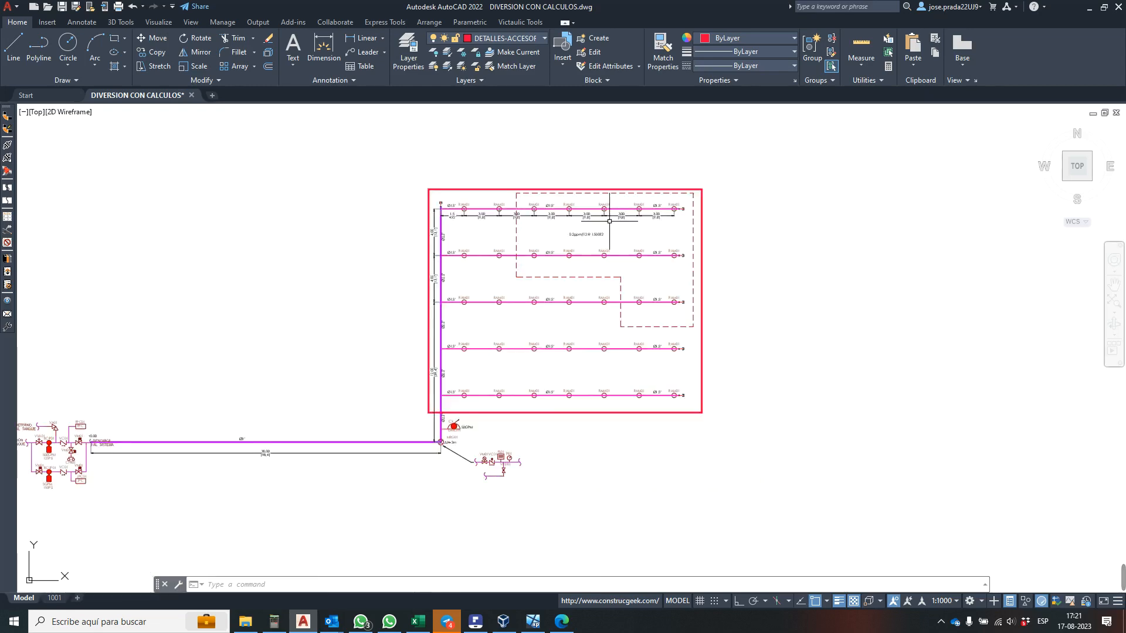
pyautogui.scroll(2, 586, 279)
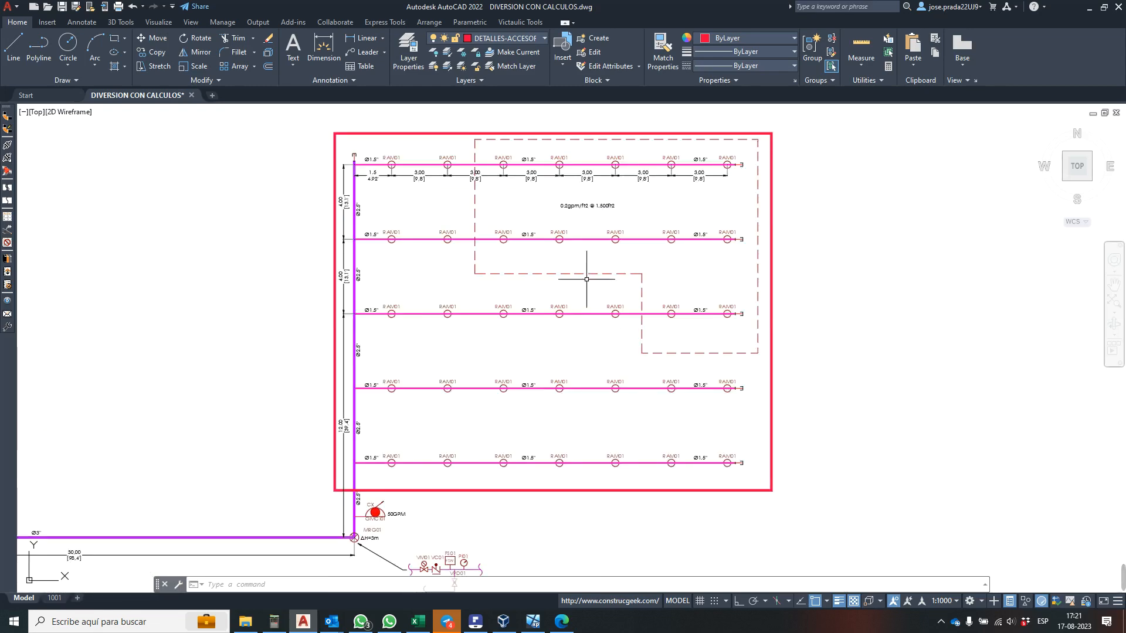
# - Switch to the Excel estimator and review the system flow, sprinklers per branch, water reserve time and reserve volume rows
pyautogui.click(413, 621)
pyautogui.scroll(-3, 405, 357)
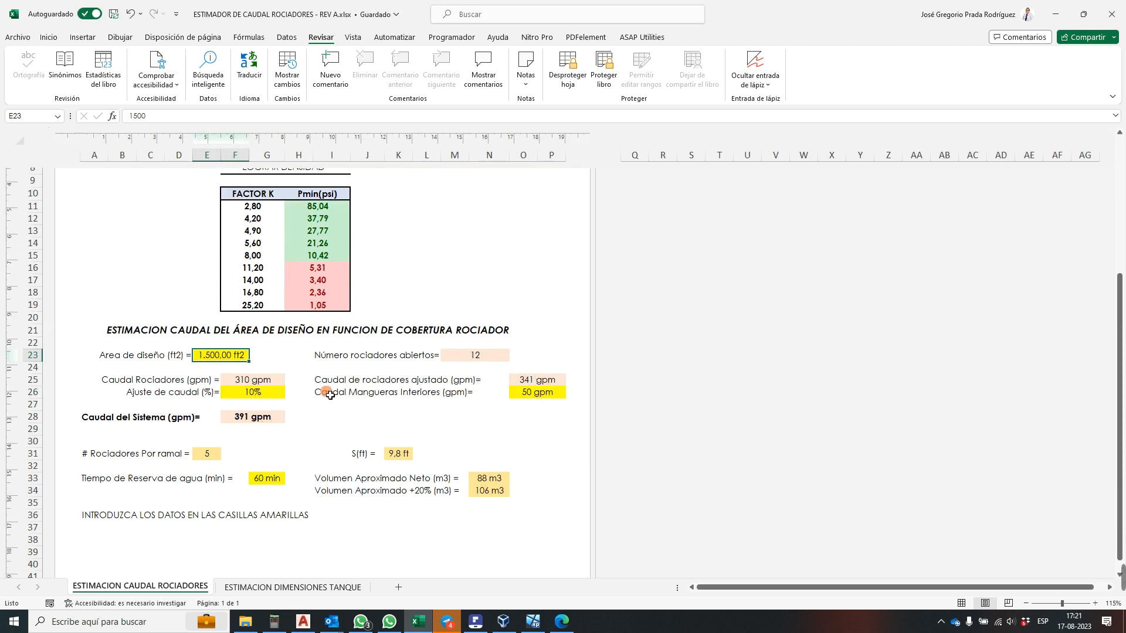
pyautogui.scroll(-1, 329, 395)
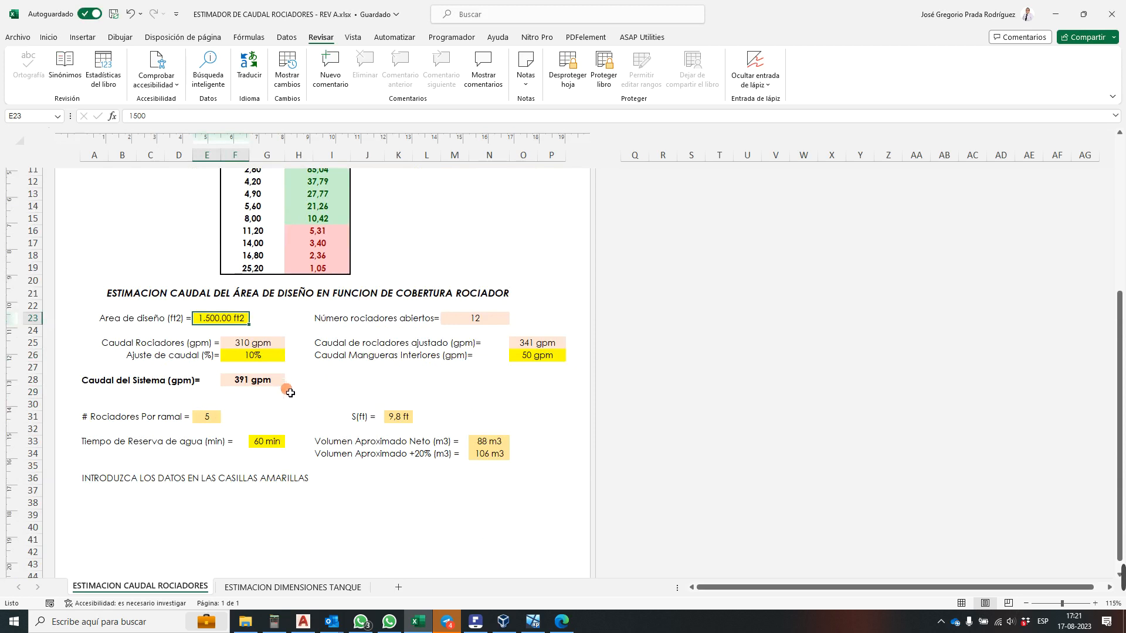
pyautogui.scroll(-1, 289, 392)
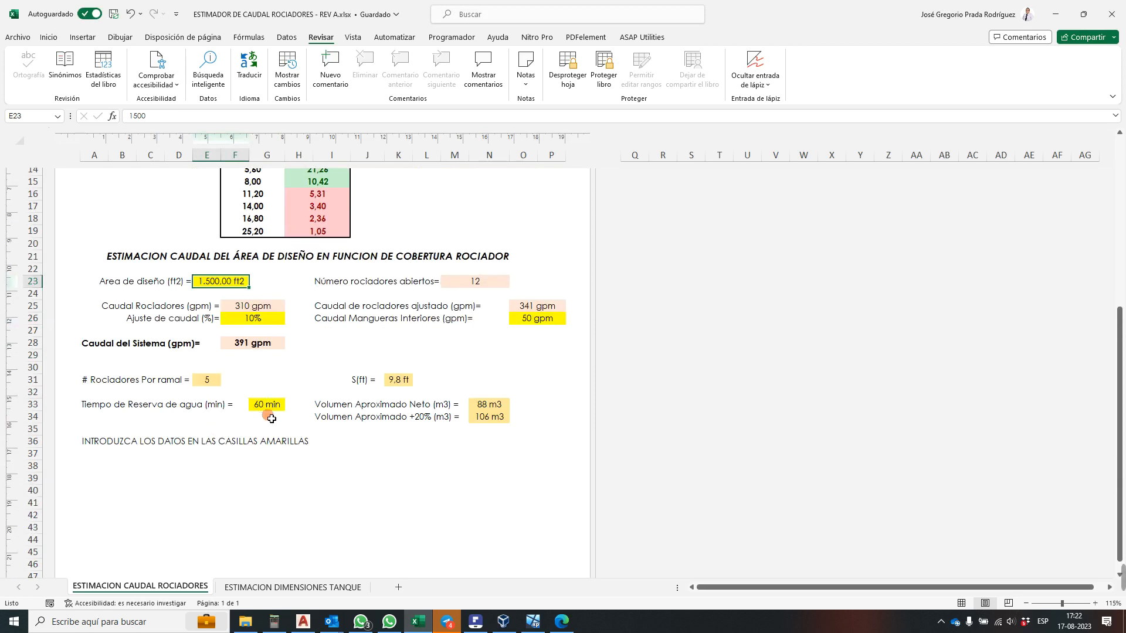
pyautogui.click(281, 407)
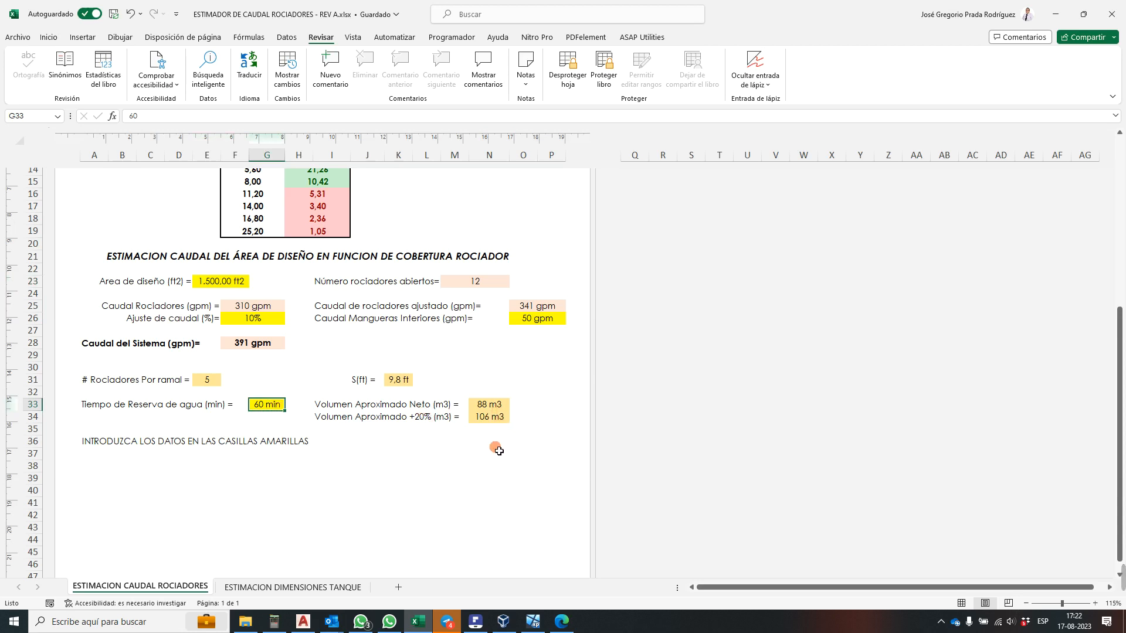
# - Open the ESTIMACION DIMENSIONES TANQUE sheet and examine the metal surface tank and underground tank dimension estimates
pyautogui.click(291, 588)
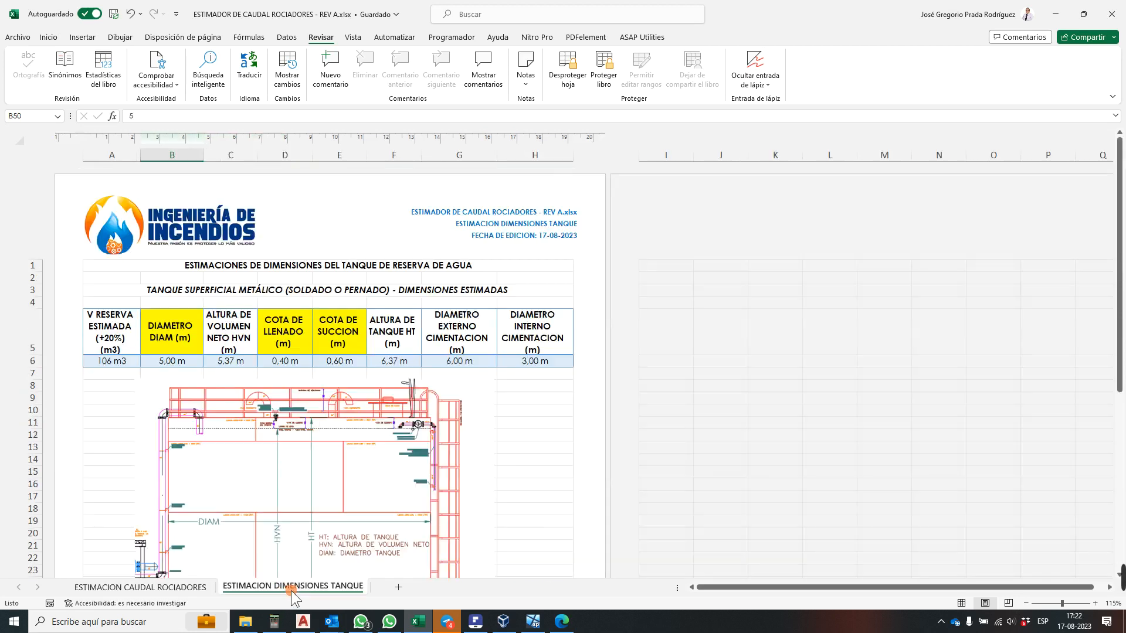
pyautogui.scroll(-3, 258, 336)
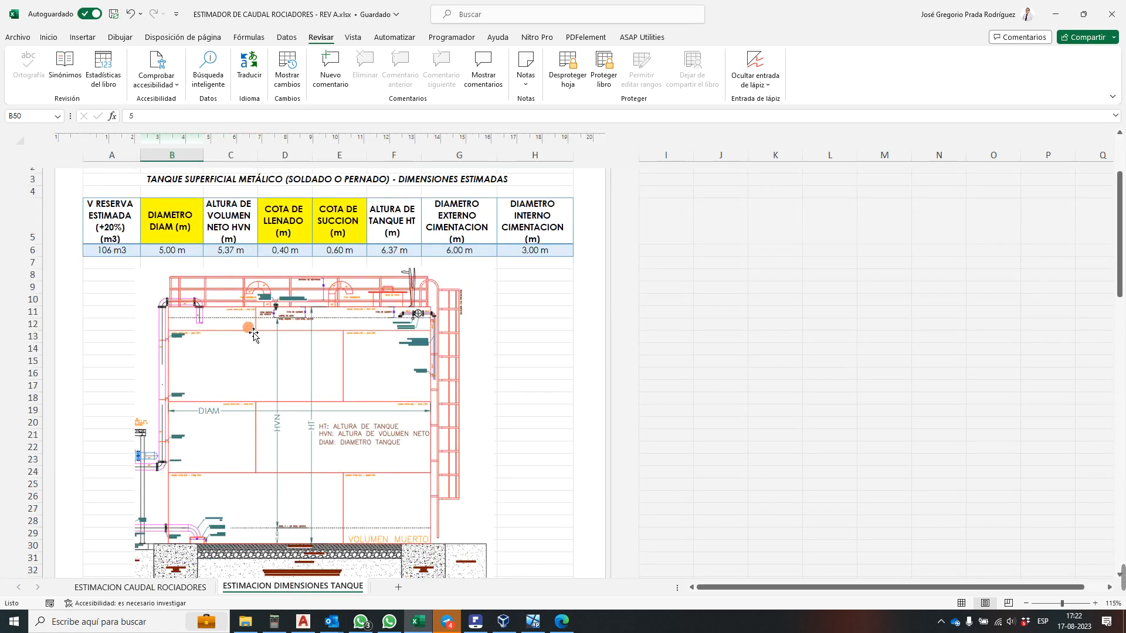
pyautogui.scroll(-10, 375, 364)
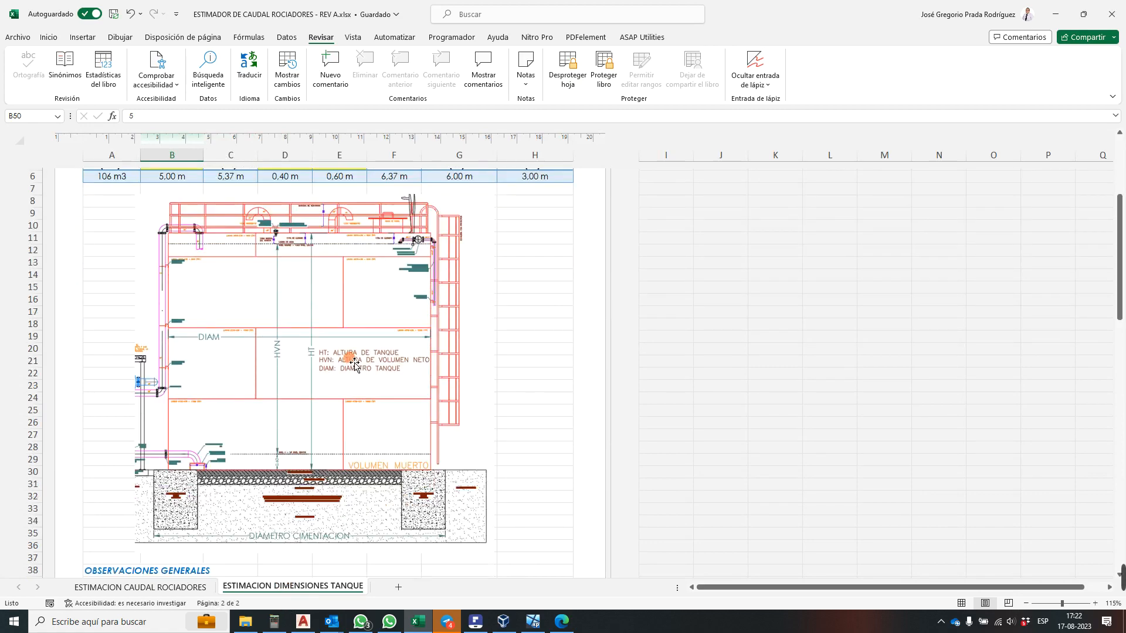
pyautogui.scroll(-8, 356, 349)
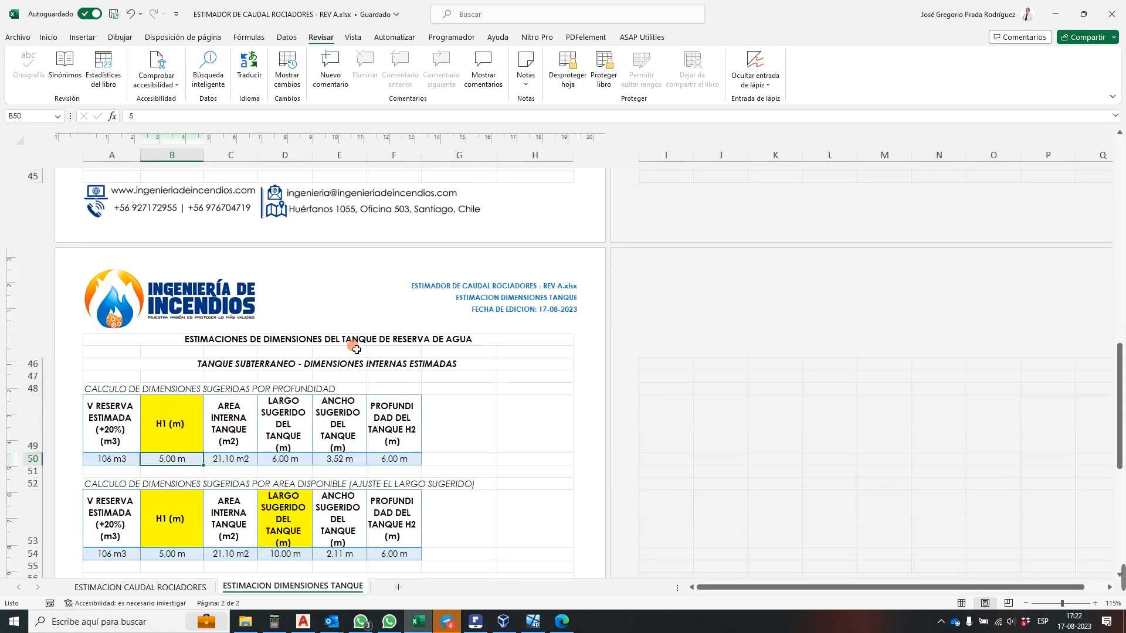
# - Return to the ESTIMACION CAUDAL ROCIADORES sheet and review the spacing inputs, K factor pressure table and design area flow
pyautogui.click(185, 586)
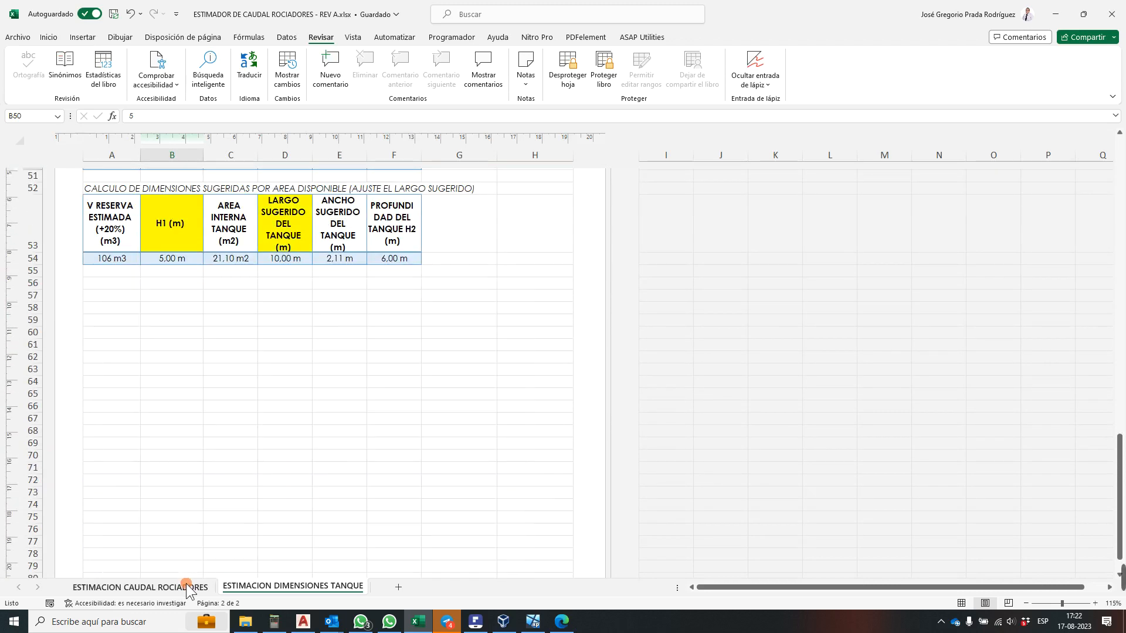
pyautogui.scroll(8, 442, 337)
pyautogui.scroll(1, 442, 337)
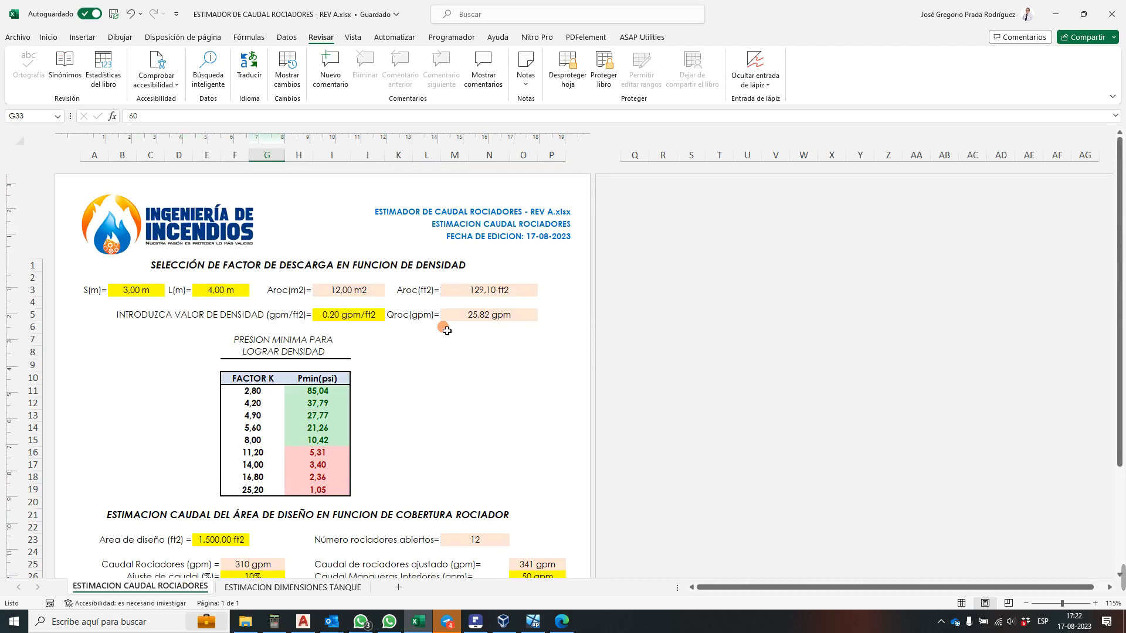
pyautogui.scroll(-3, 446, 331)
pyautogui.scroll(3, 450, 324)
pyautogui.scroll(-1, 450, 325)
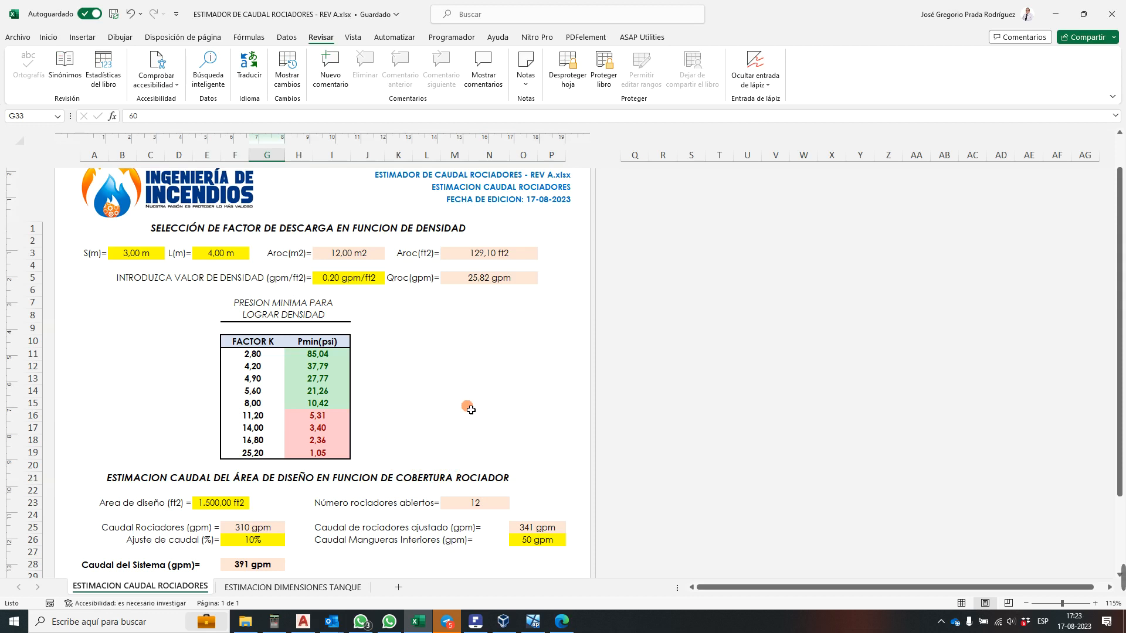
pyautogui.scroll(1, 489, 413)
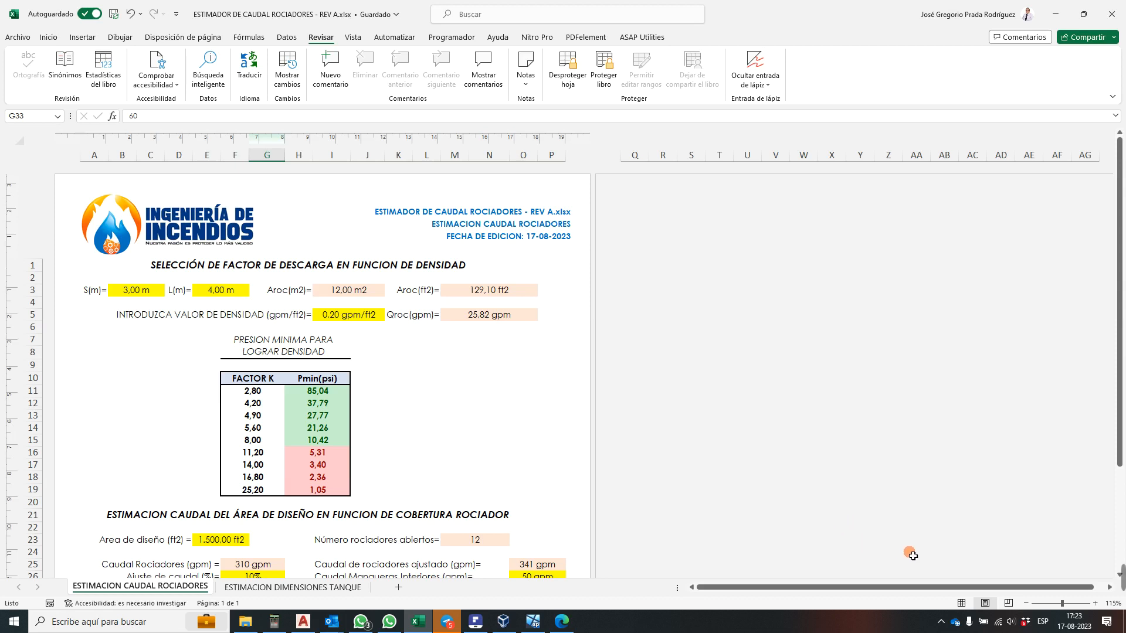
# - Copy the whole estimate, from the discharge factor heading to the final note in row 36, on the ESTIMACION CAUDAL ROCIADORES sheet
pyautogui.moveTo(1122, 556)
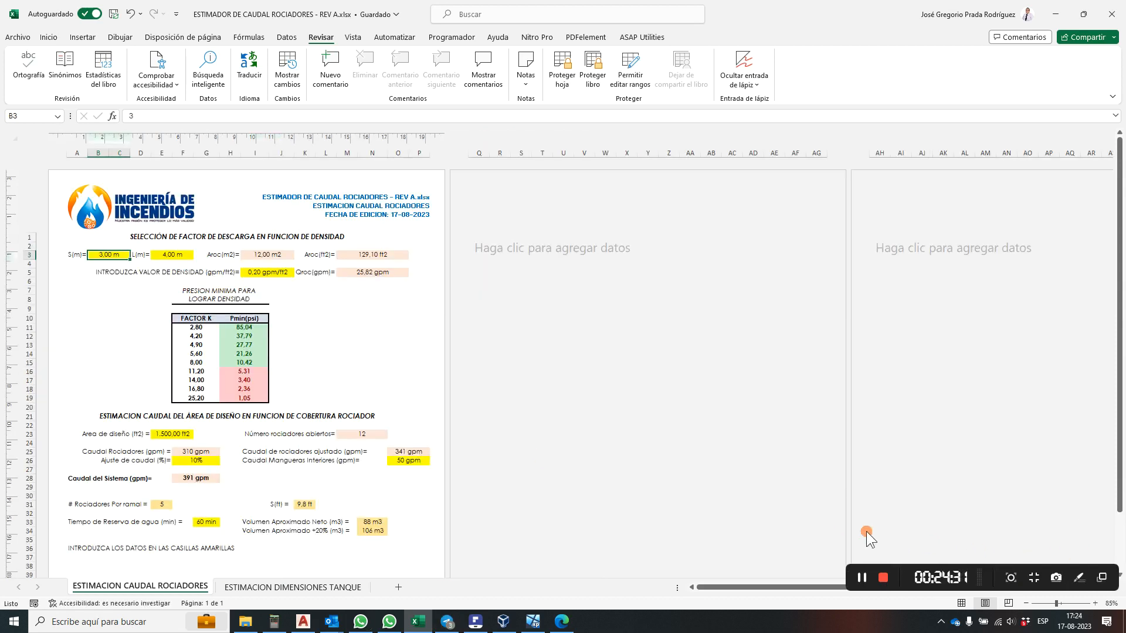
pyautogui.moveTo(70, 236); pyautogui.dragTo(337, 553)
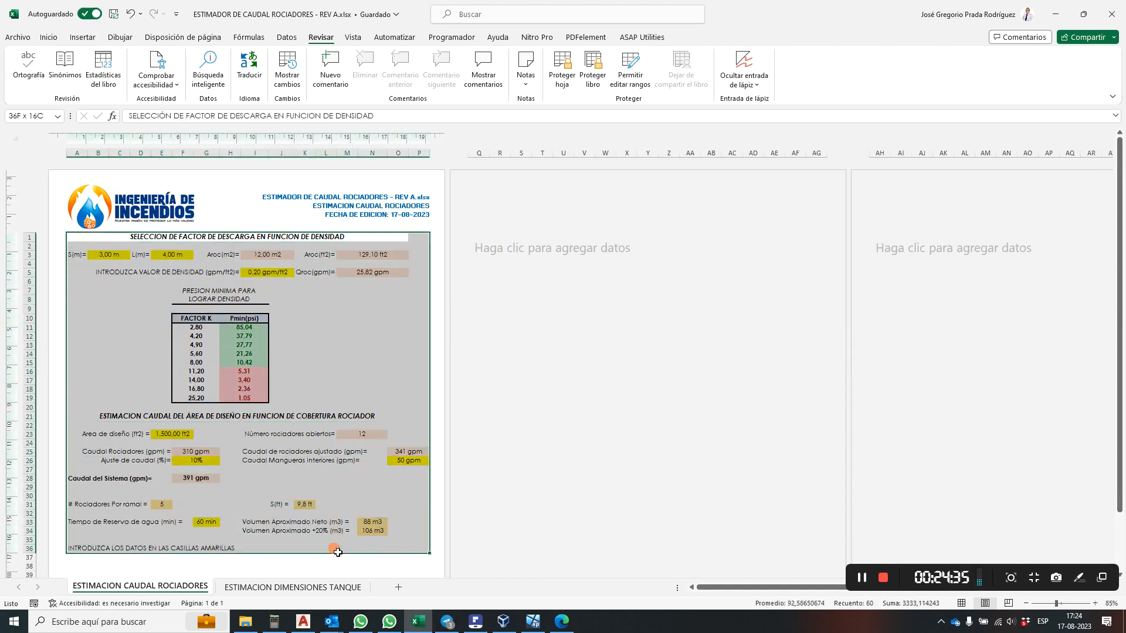
pyautogui.rightClick(242, 253)
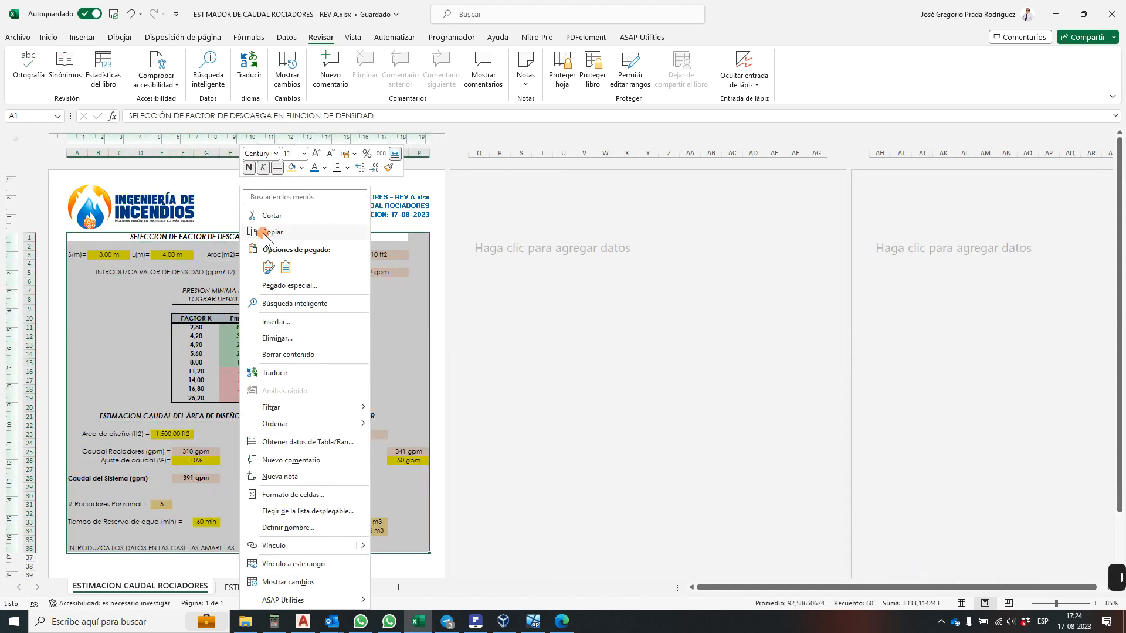
pyautogui.click(263, 232)
# - Switch to the AutoCAD drawing and paste the copied estimate between the two layouts, with an OLE text height of 2
pyautogui.click(303, 621)
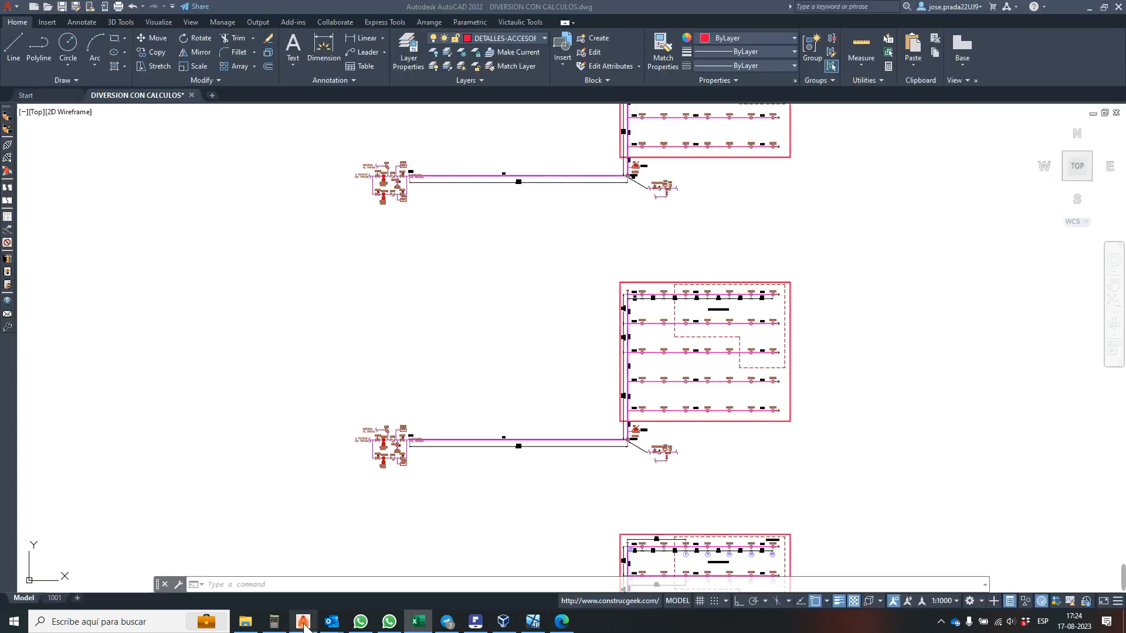
pyautogui.scroll(2, 548, 370)
pyautogui.scroll(-4, 567, 377)
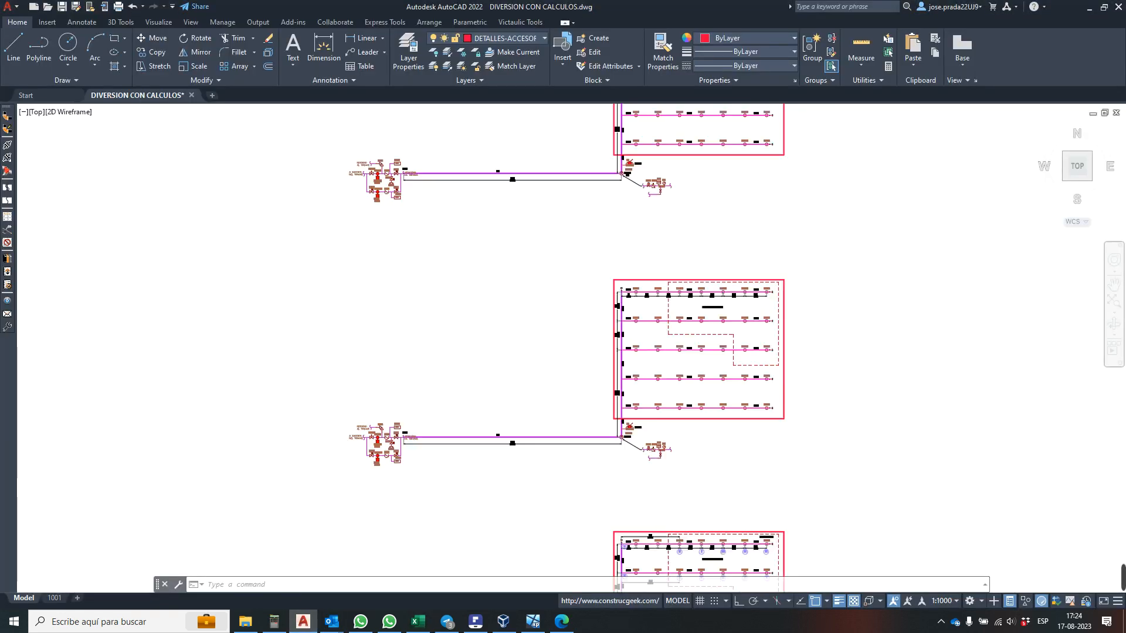
pyautogui.scroll(2, 548, 366)
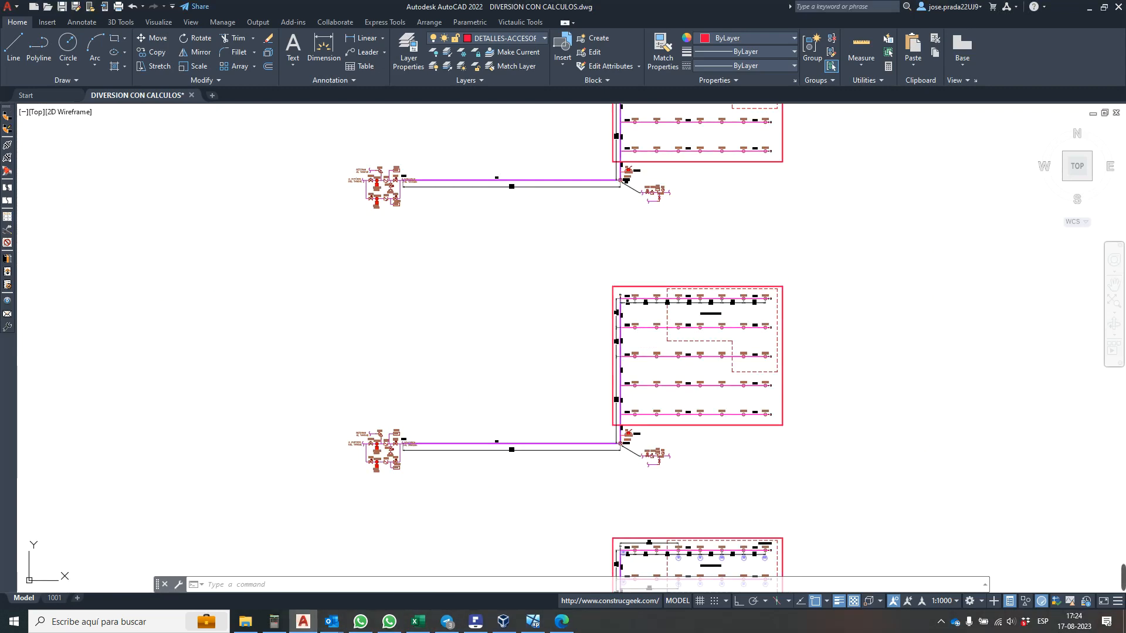
pyautogui.hotkey('ctrl', 'v')
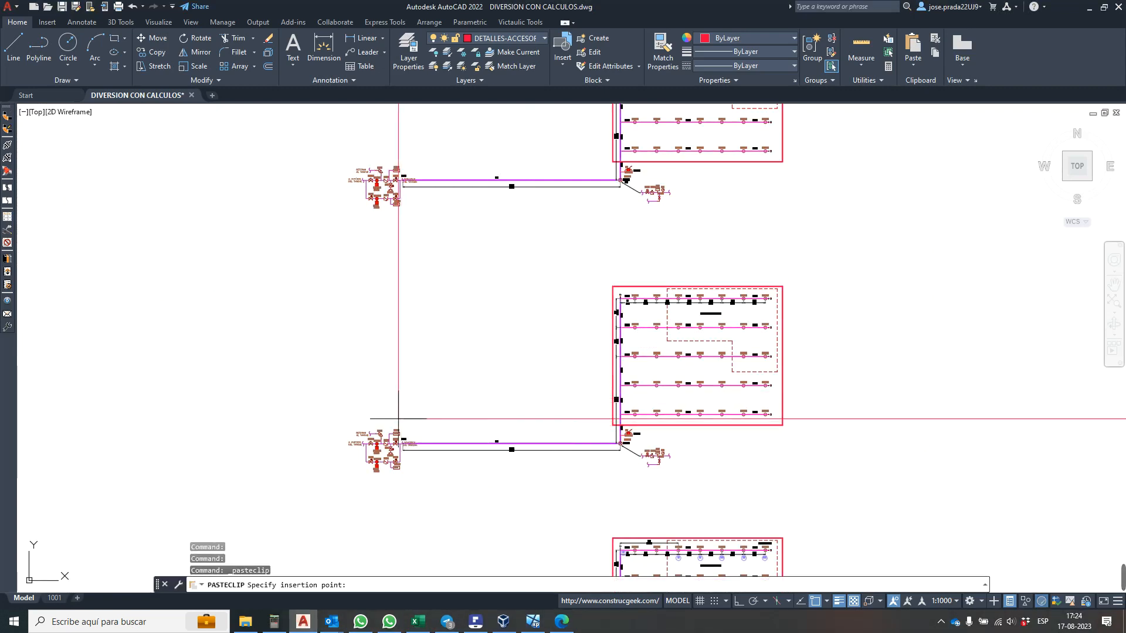
pyautogui.click(398, 419)
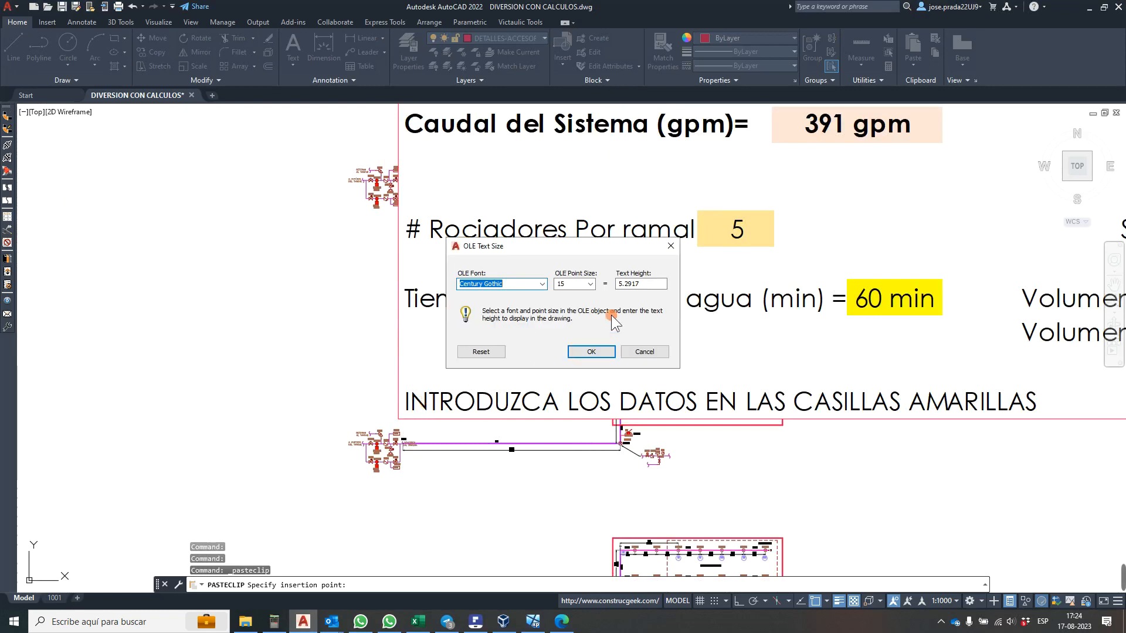
pyautogui.doubleClick(629, 285)
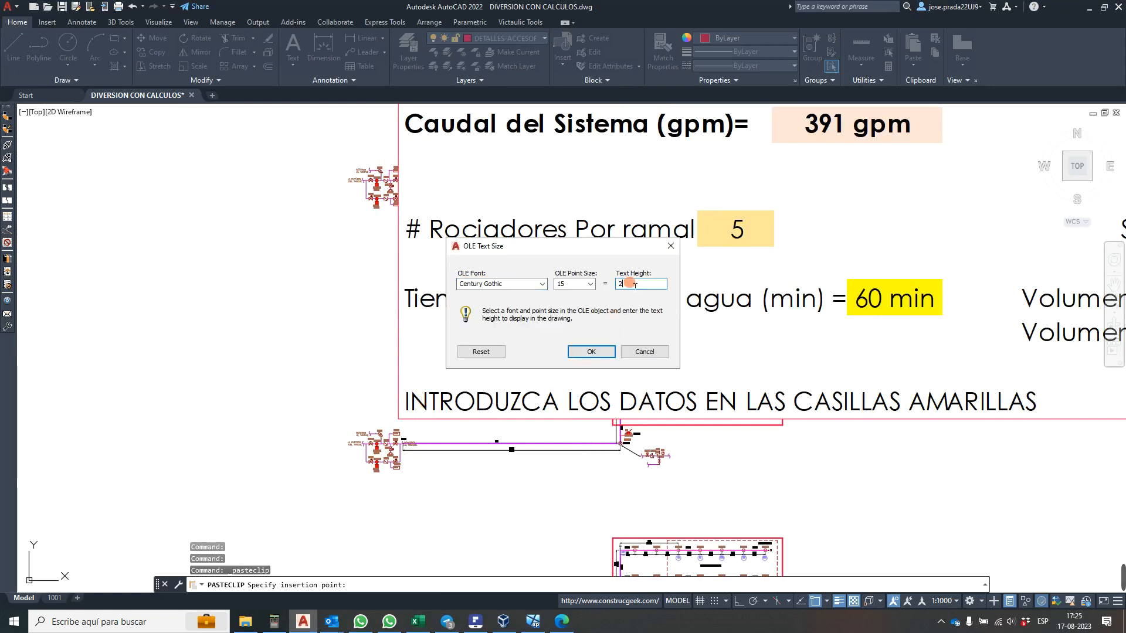
pyautogui.press('Return')
# - Shrink the pasted estimate from its upper-right corner until it fits in the space above the supply pipe
pyautogui.scroll(-1, 624, 361)
pyautogui.scroll(-1, 624, 361)
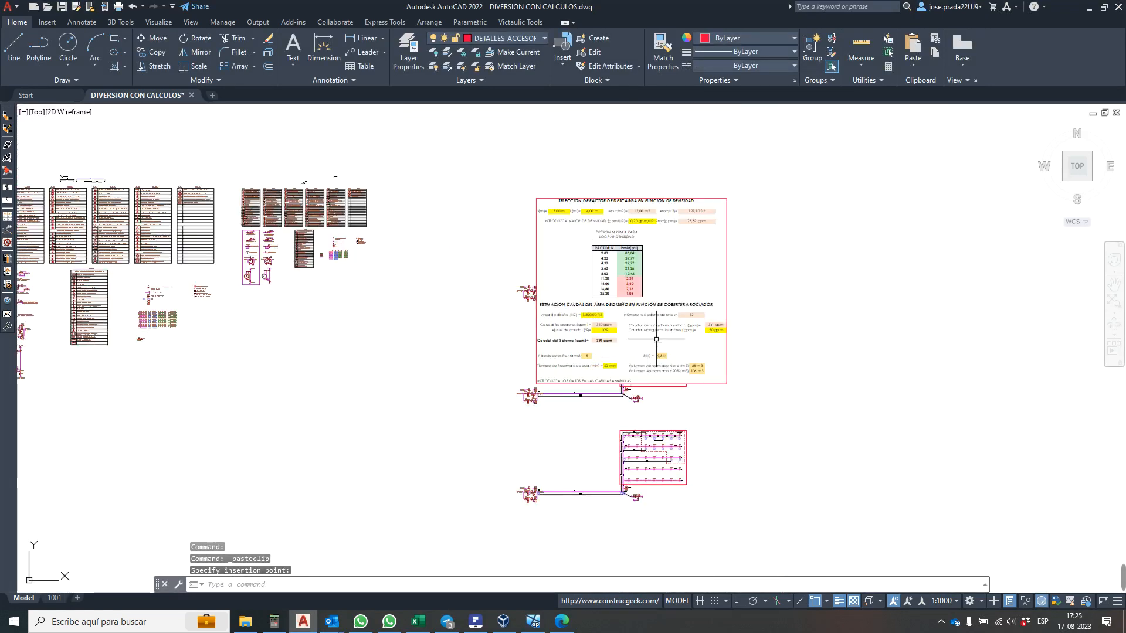
pyautogui.click(725, 206)
pyautogui.click(726, 206)
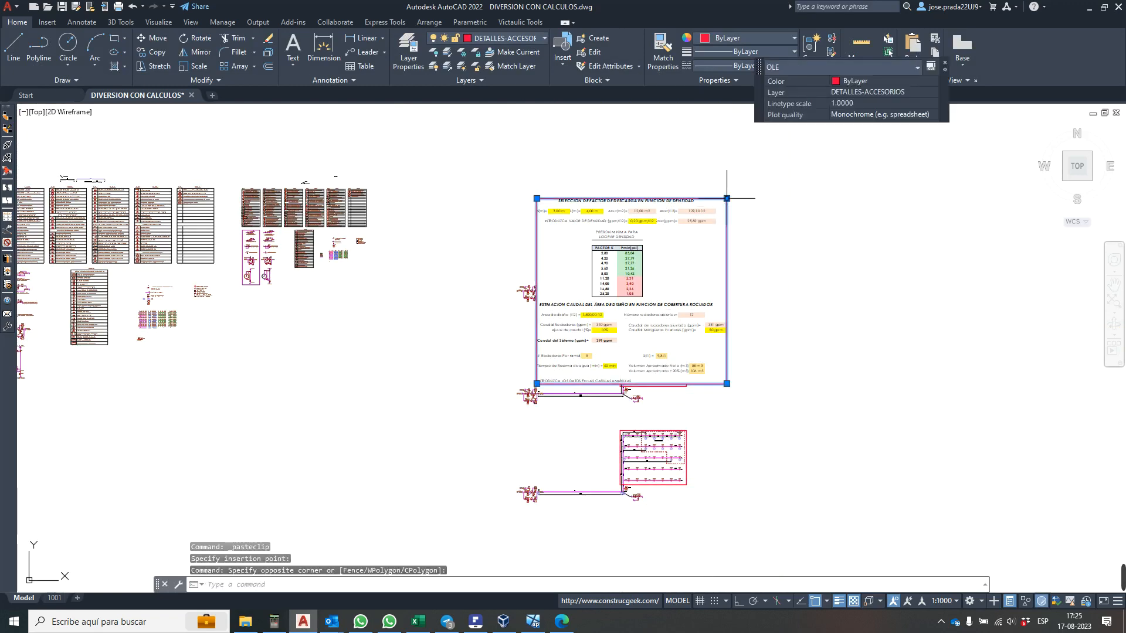
pyautogui.click(726, 199)
pyautogui.scroll(2, 617, 326)
pyautogui.scroll(2, 617, 326)
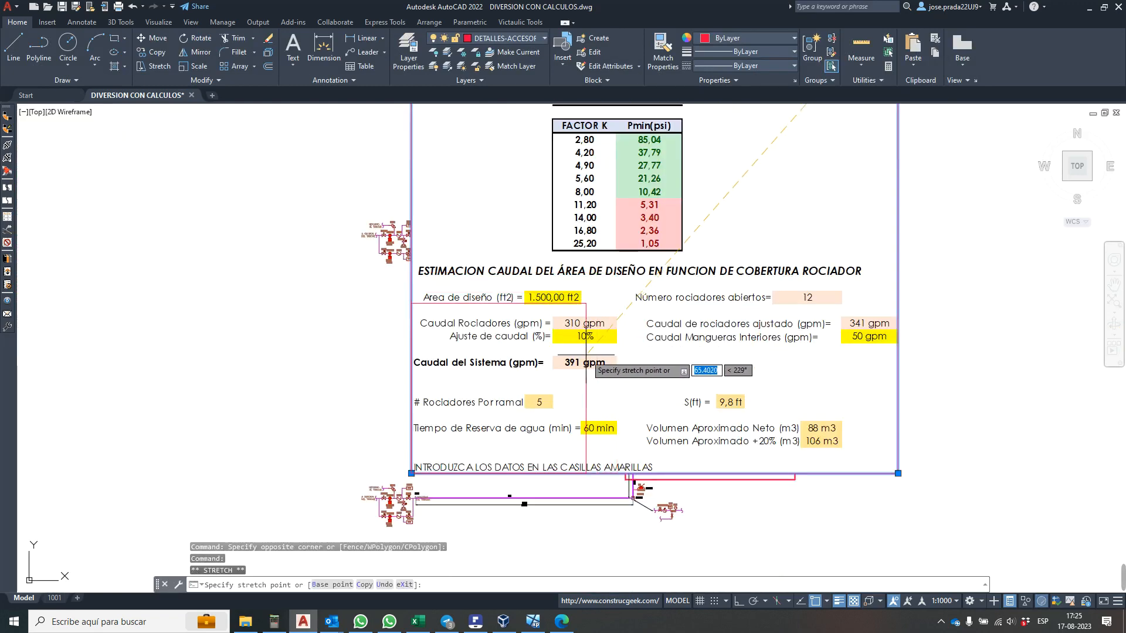
pyautogui.click(588, 303)
pyautogui.click(586, 303)
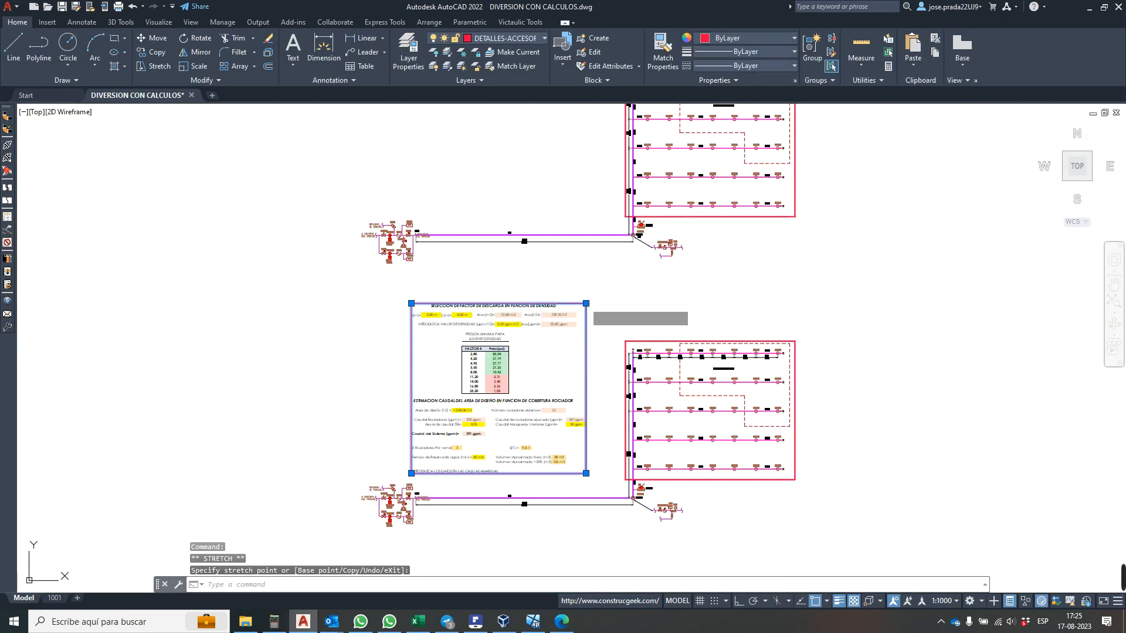
pyautogui.click(527, 359)
# - Move the estimate so it sits directly beside the sprinkler layout, with their upper edges about level
pyautogui.rightClick(489, 326)
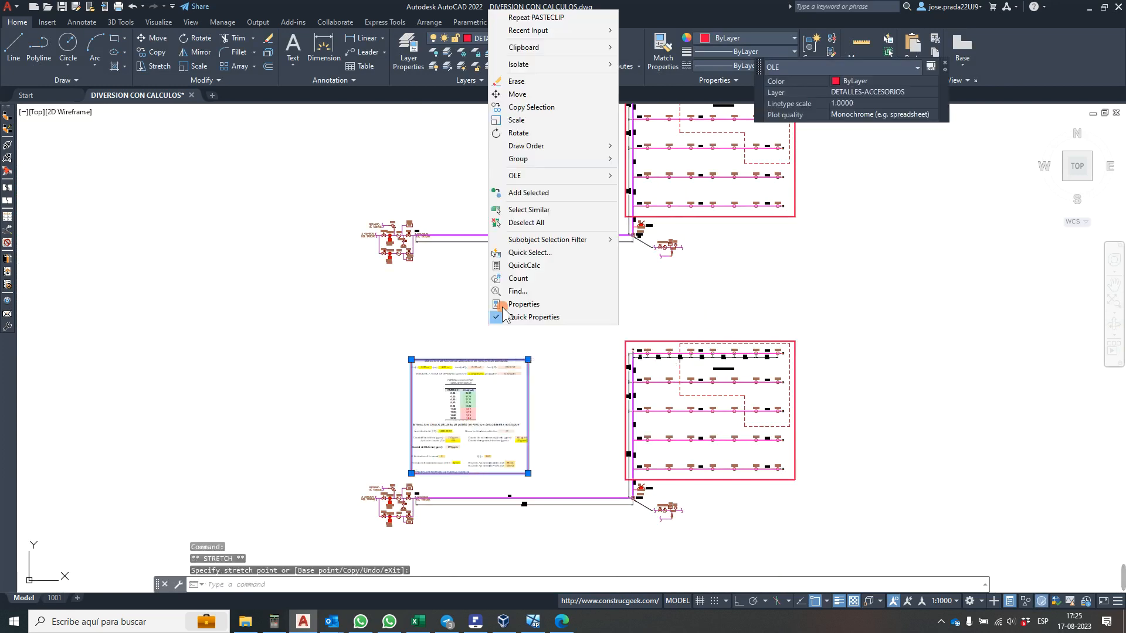
pyautogui.click(535, 92)
pyautogui.click(487, 413)
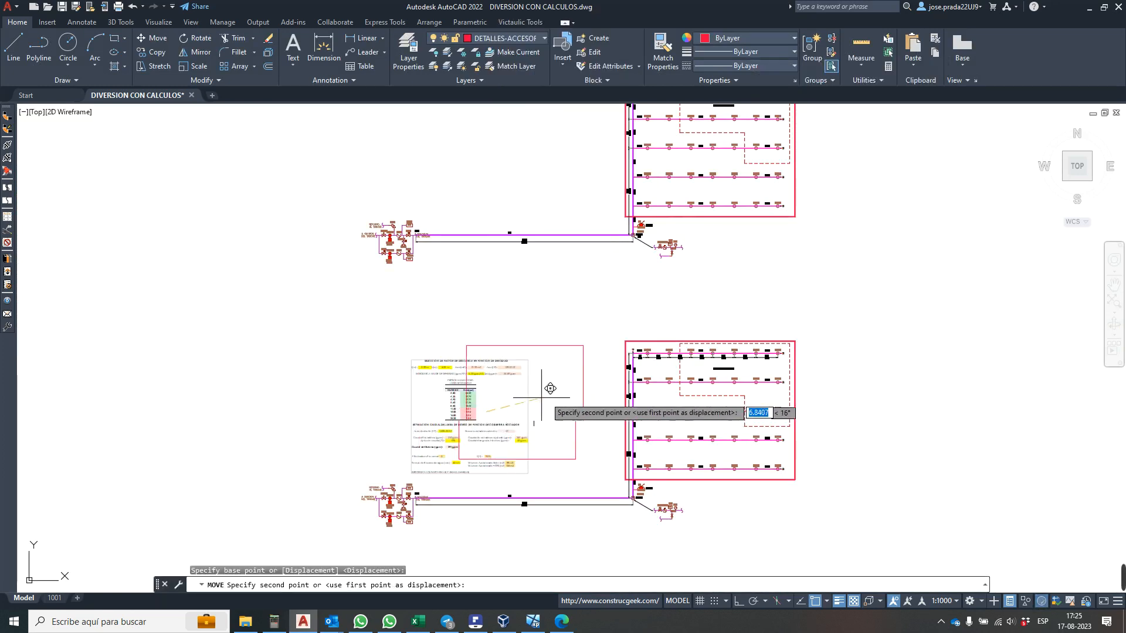
pyautogui.click(568, 396)
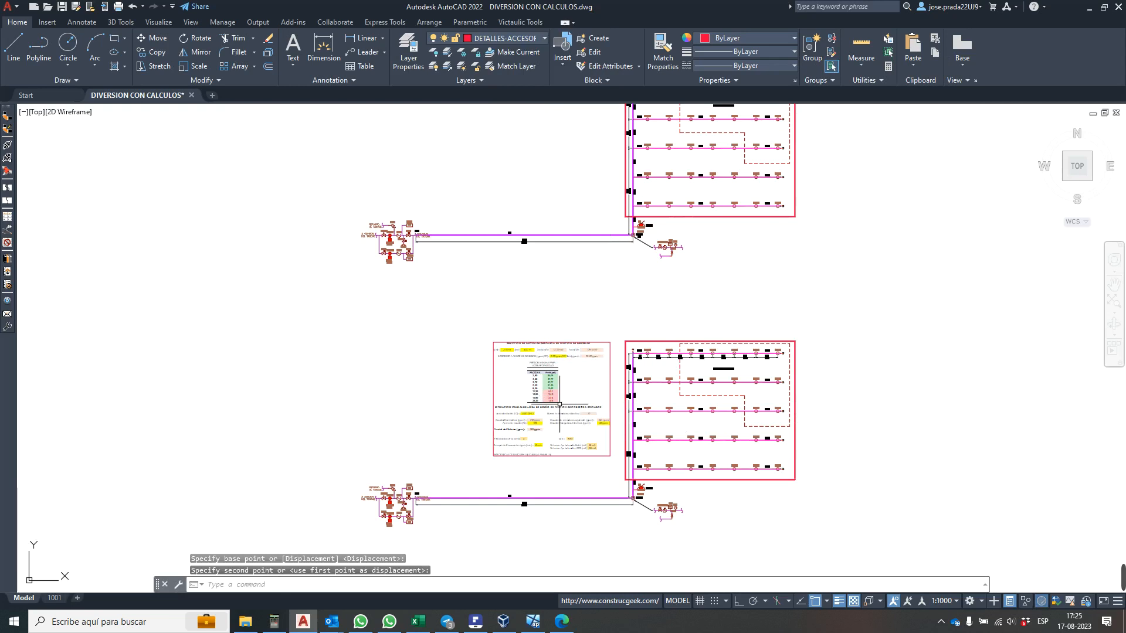
# - Enlarge the estimate from its lower-left corner to roughly match the height of the sprinkler layout beside it
pyautogui.click(491, 423)
pyautogui.click(493, 411)
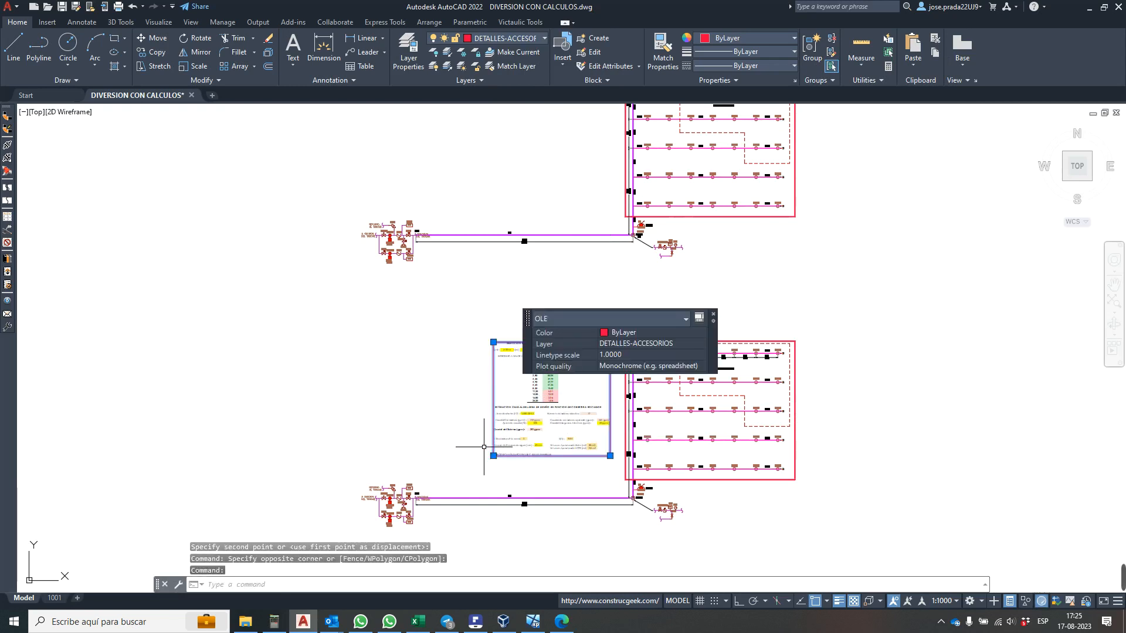
pyautogui.click(492, 456)
pyautogui.click(493, 455)
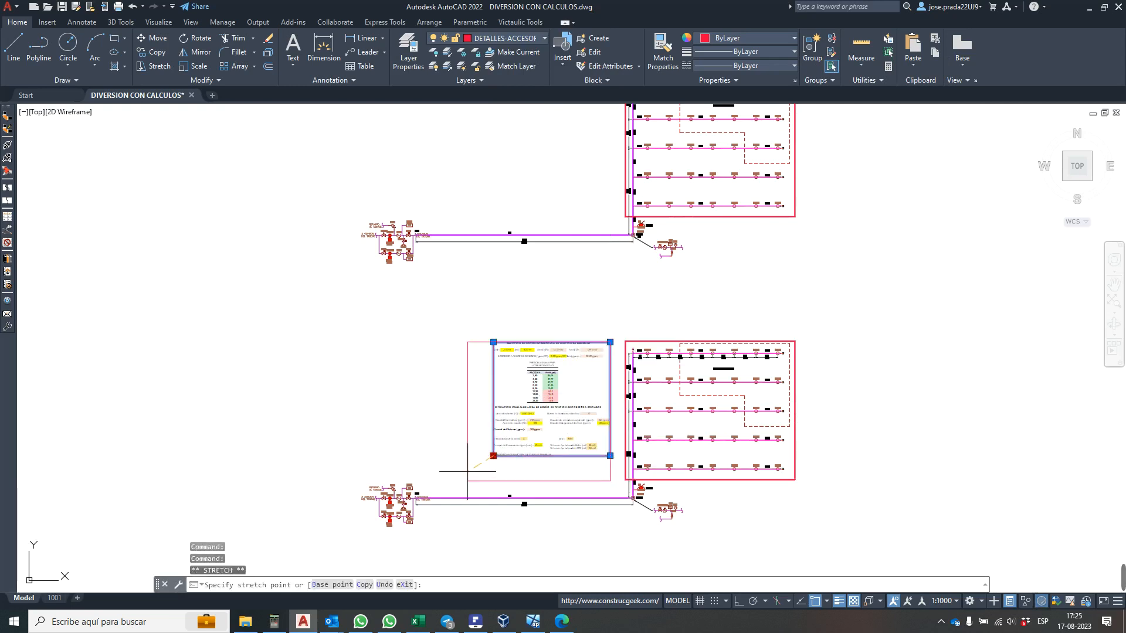
pyautogui.press('Escape')
pyautogui.scroll(1, 527, 429)
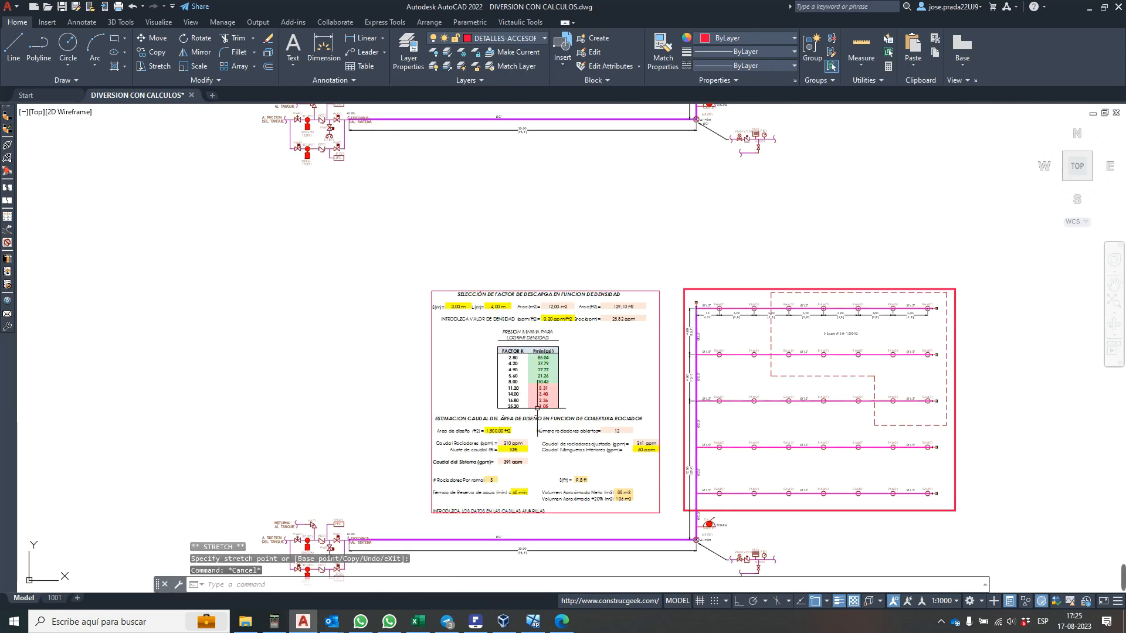
pyautogui.scroll(-1, 551, 312)
pyautogui.scroll(2, 563, 365)
pyautogui.scroll(-4, 563, 358)
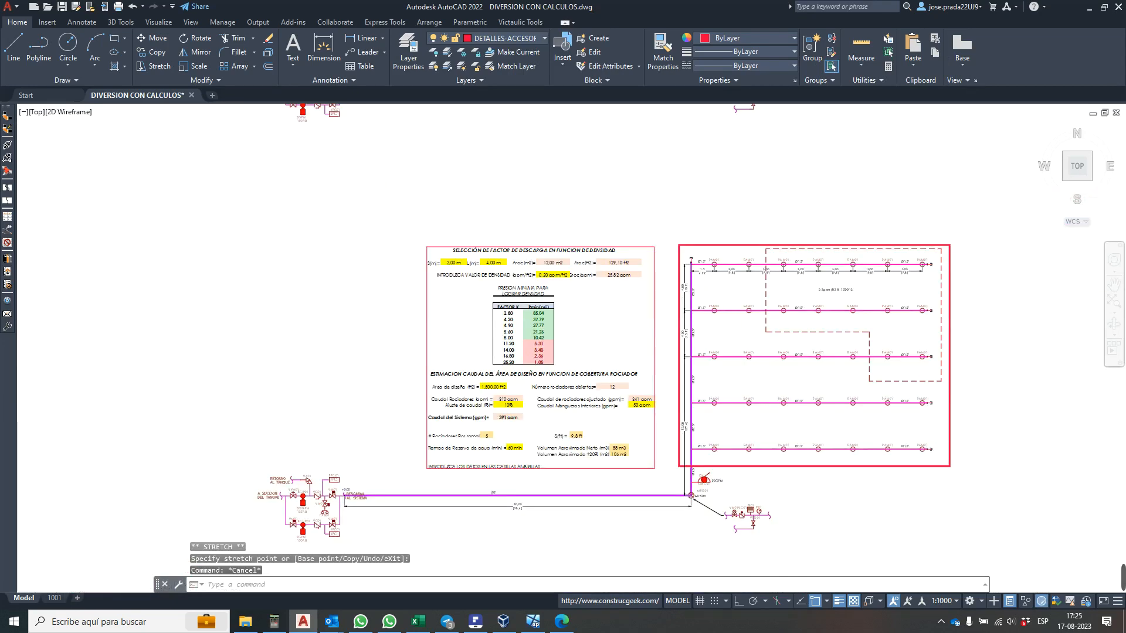
pyautogui.scroll(2, 554, 348)
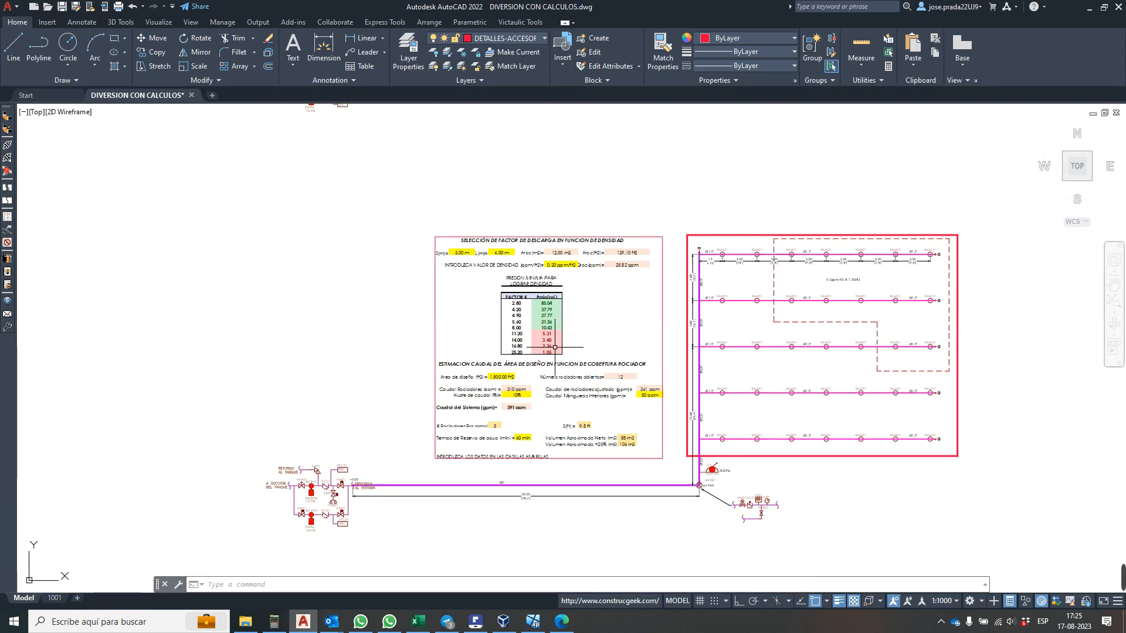
pyautogui.moveTo(1117, 575)
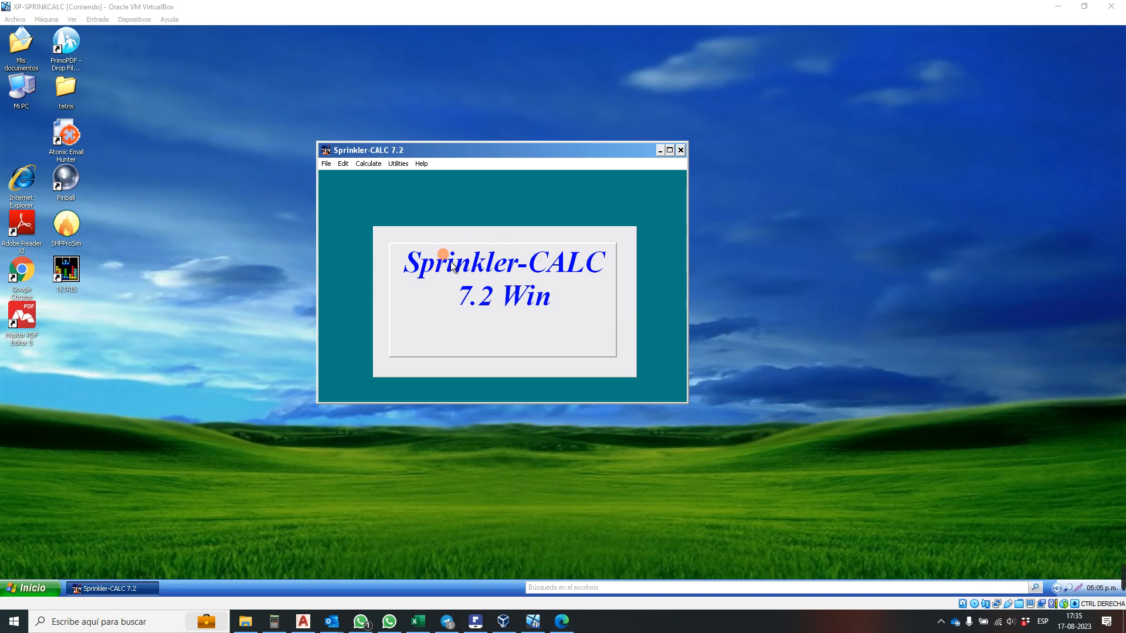
# - View the About information of Sprinkler-CALC 7.2 and close it
pyautogui.click(422, 164)
pyautogui.moveTo(447, 177)
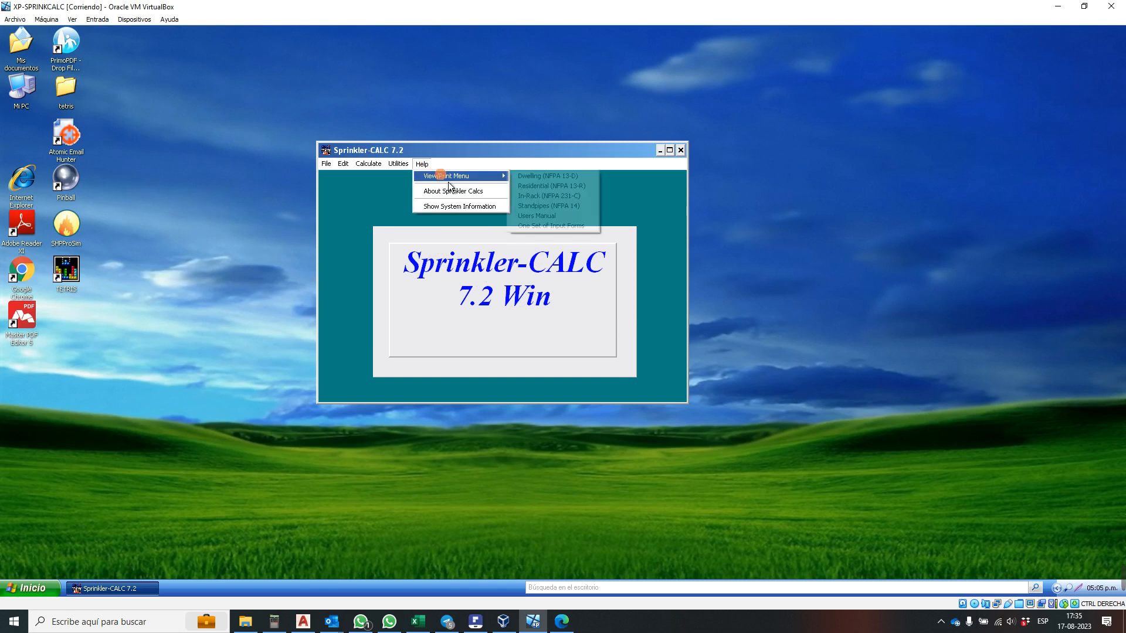
pyautogui.click(456, 191)
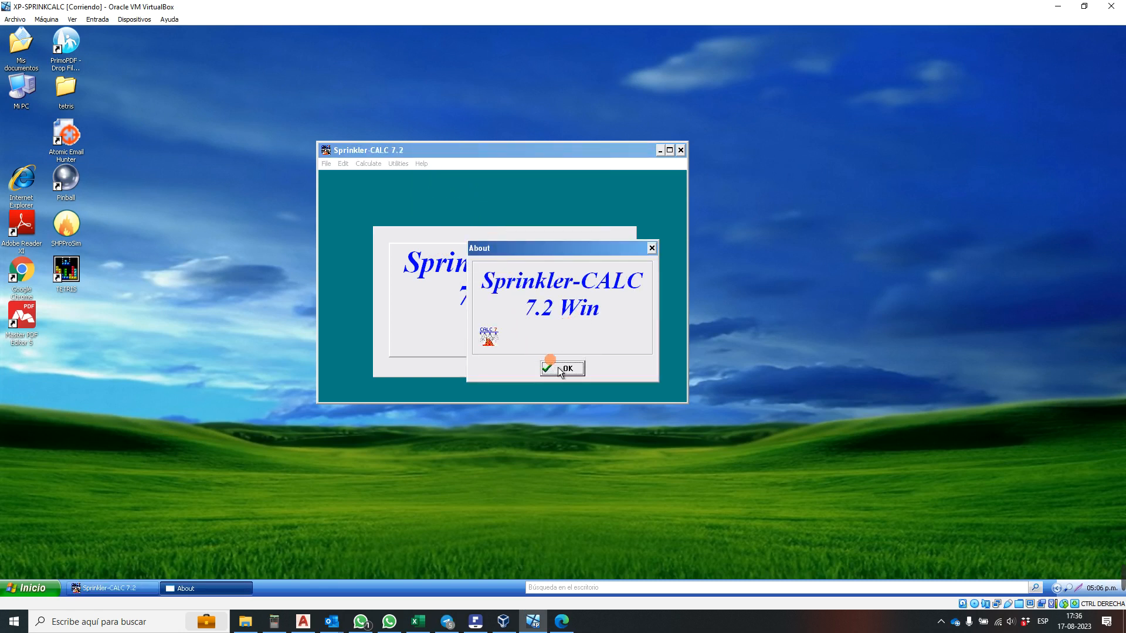
pyautogui.click(581, 372)
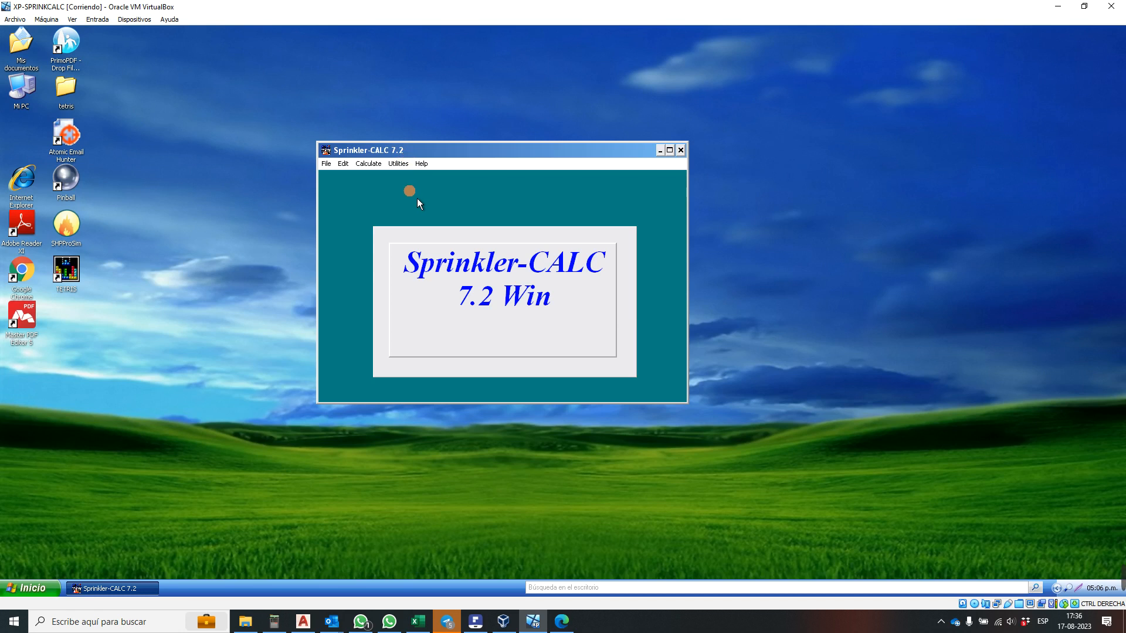
# - Create a new job file named EJEMPLO1 in the JOBS folder
pyautogui.click(326, 163)
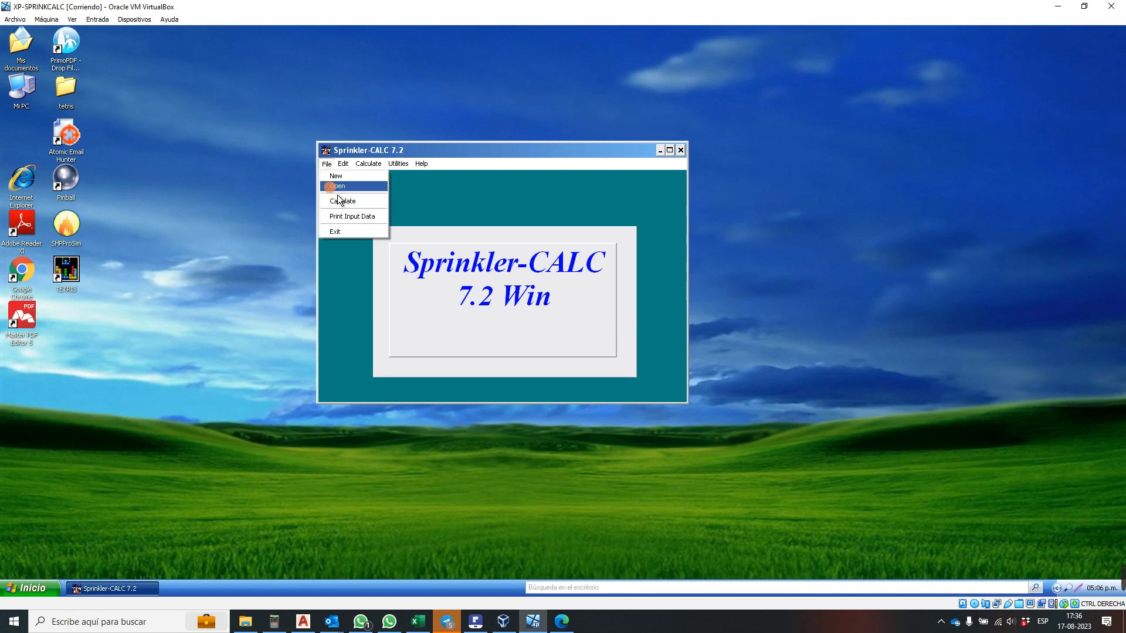
pyautogui.click(336, 178)
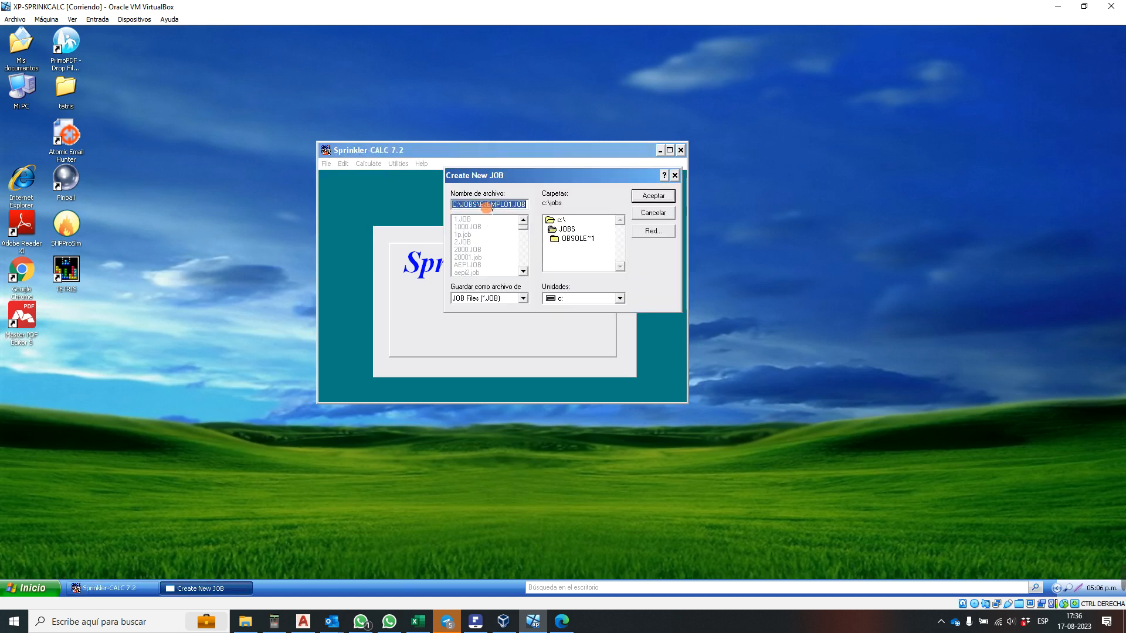
pyautogui.click(489, 207)
pyautogui.click(508, 204)
pyautogui.moveTo(507, 204); pyautogui.dragTo(434, 212)
pyautogui.write('EJEMPÑ')
pyautogui.press('BackSpace')
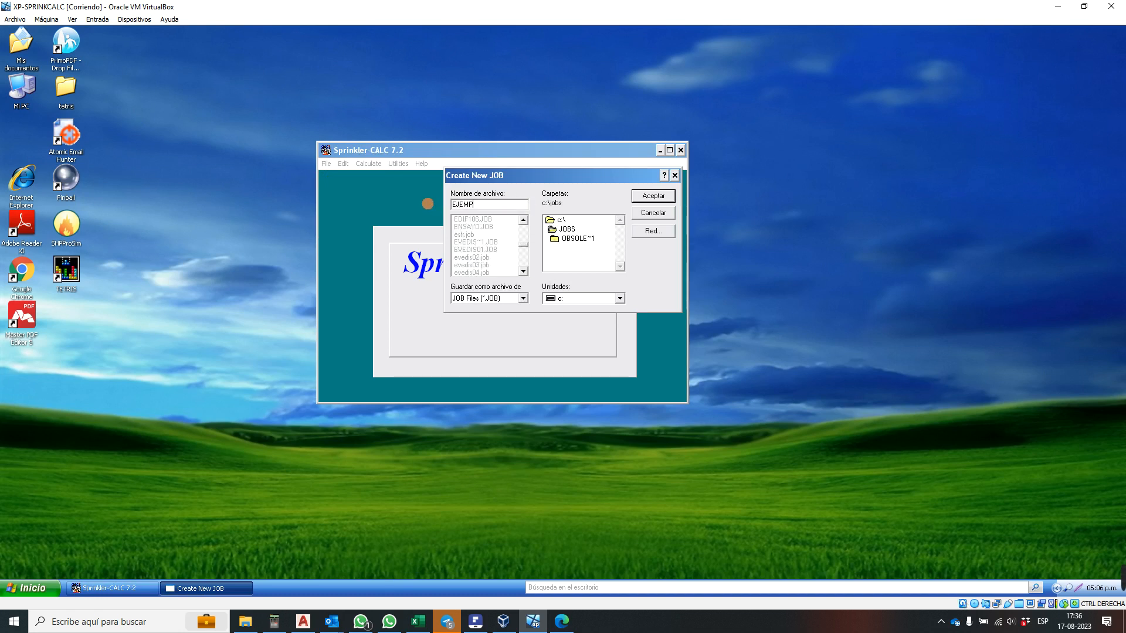
pyautogui.write('LO1')
pyautogui.click(668, 197)
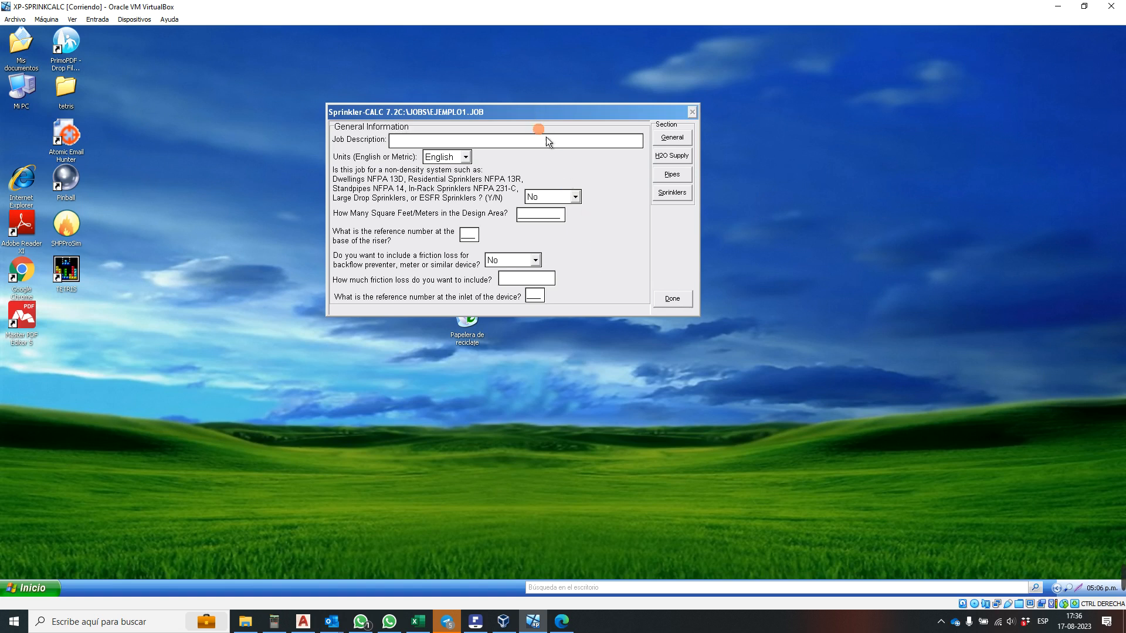
# - Reposition the job data window and enter "EJEMPLO CALCULO INGENIERIA DE INCENDIOS - 01" as the job description
pyautogui.moveTo(545, 137); pyautogui.dragTo(554, 183)
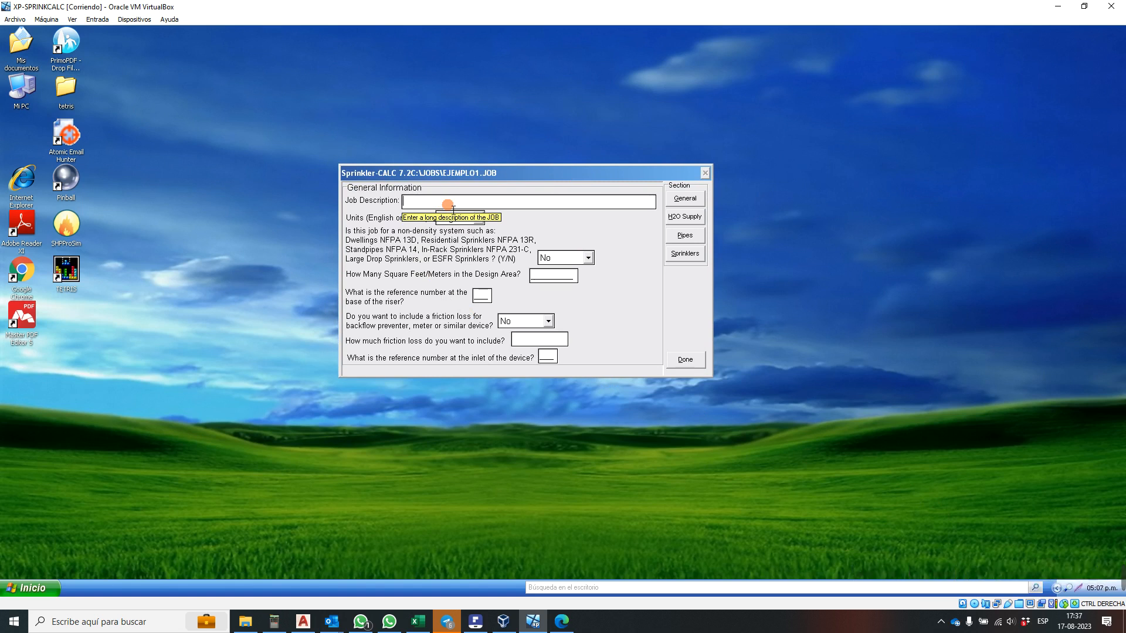
pyautogui.write('EJEMP')
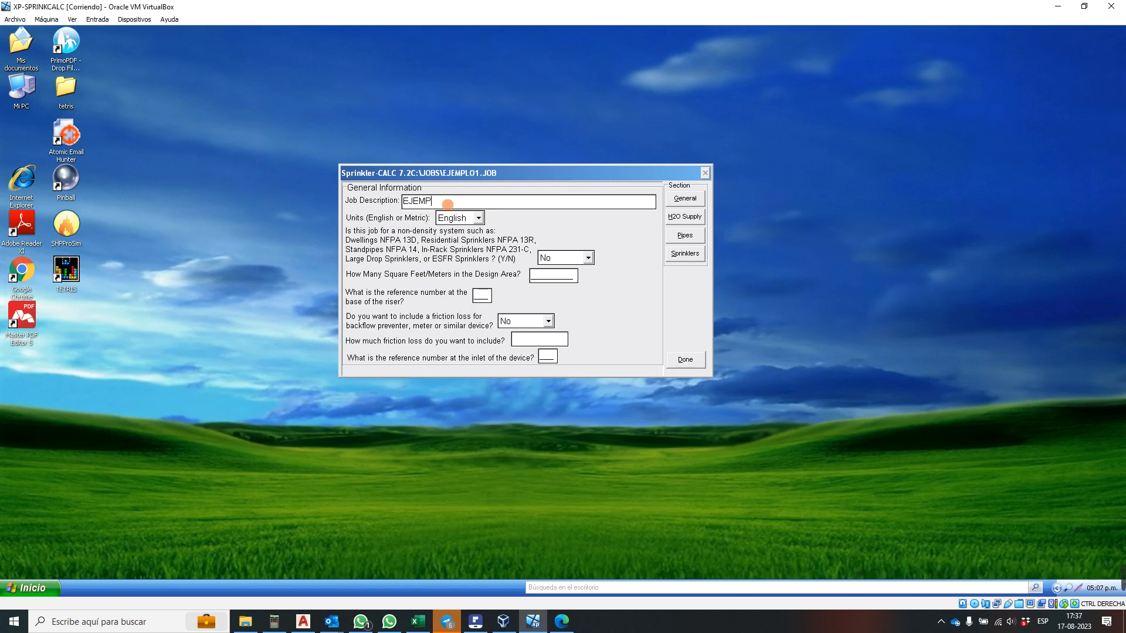
pyautogui.write('LO CALCULO ')
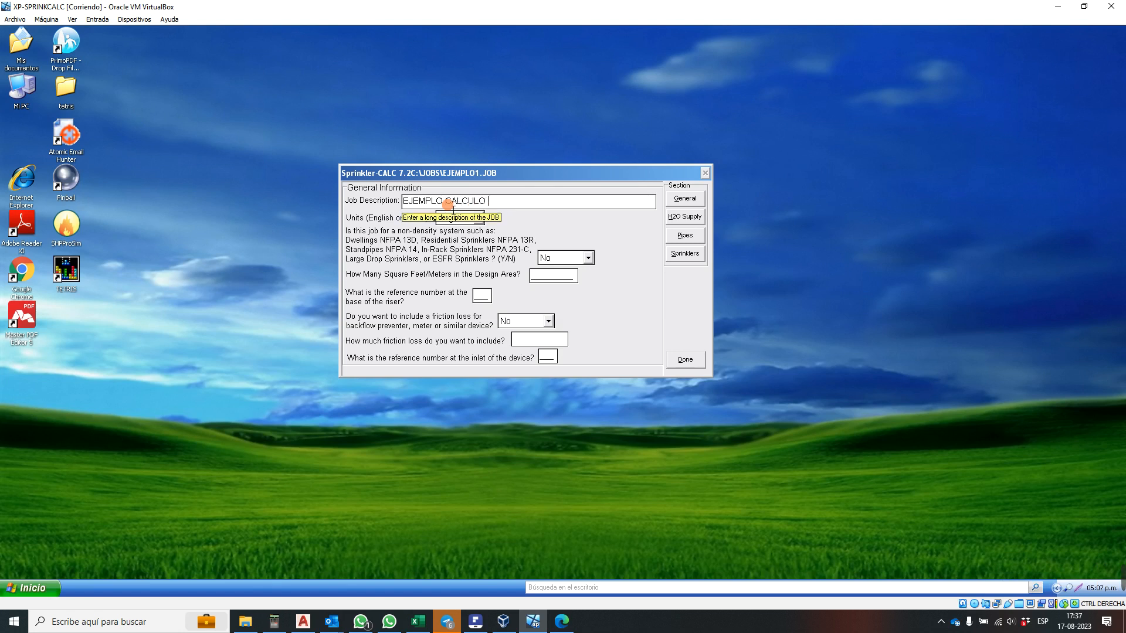
pyautogui.write('INGENIERIA DE I')
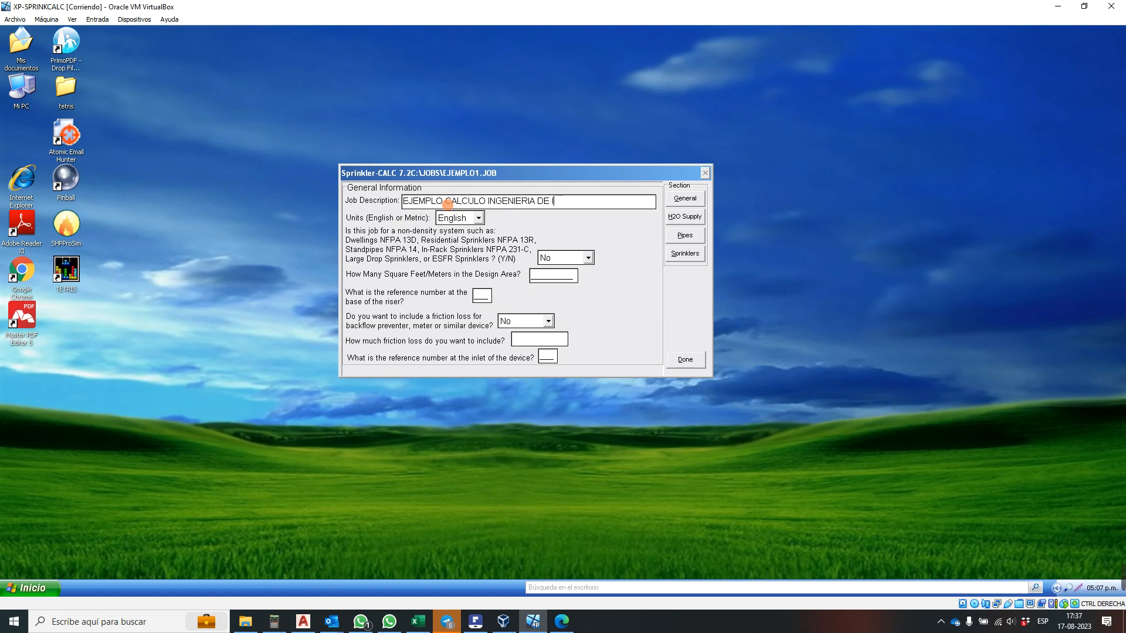
pyautogui.write('NCENDIOS -')
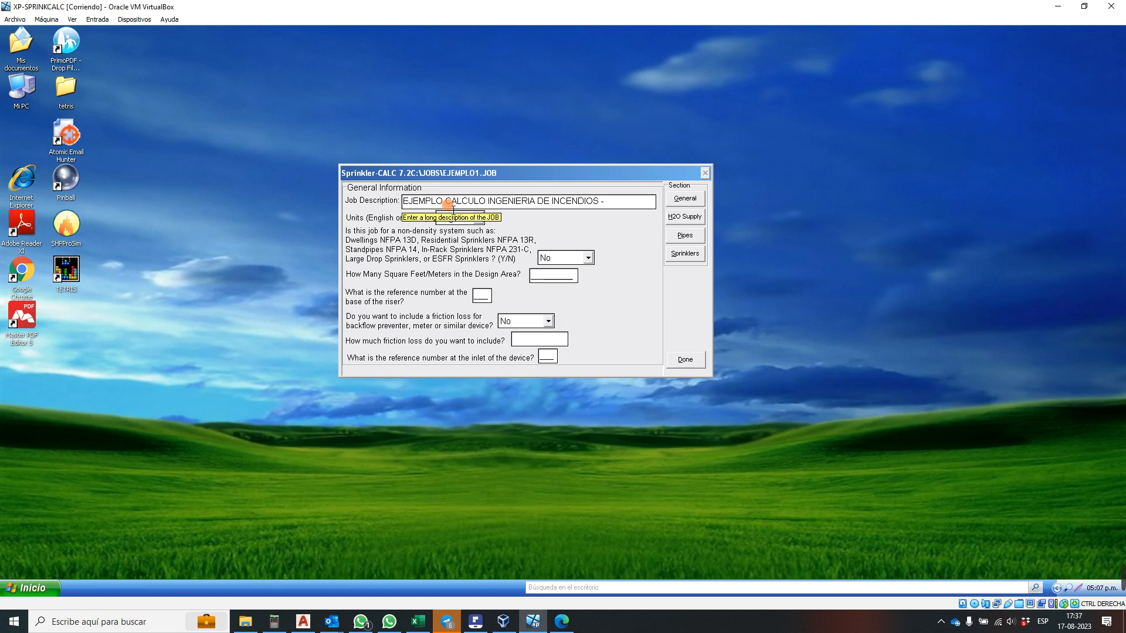
pyautogui.write(' 01')
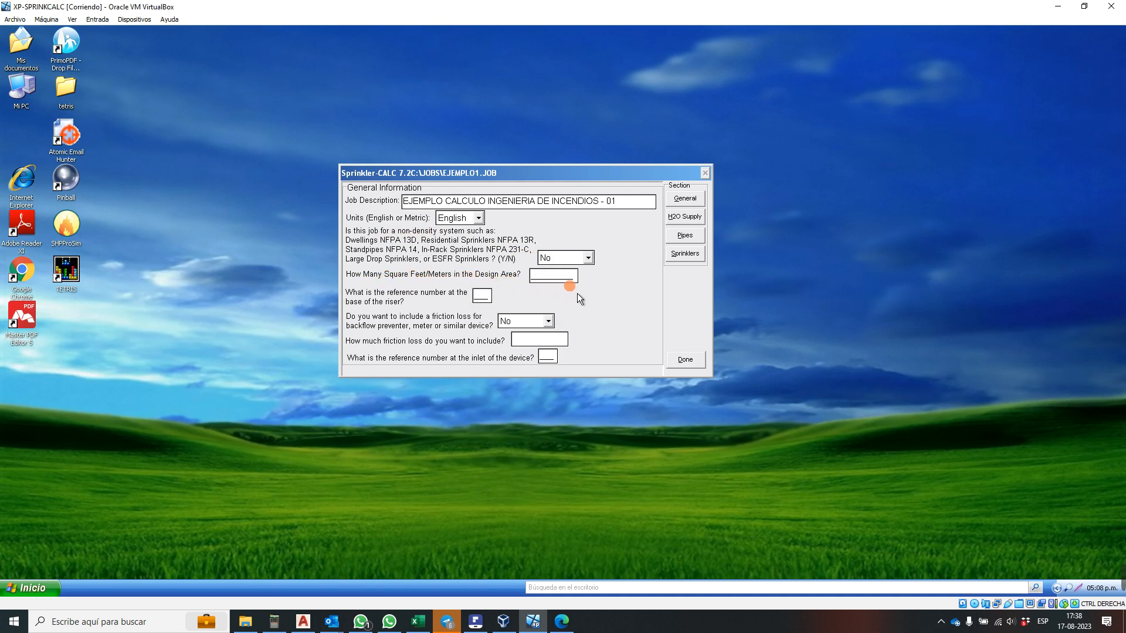
# - Set the design area of the EJEMPLO1 job to 1500 square feet
pyautogui.click(573, 276)
pyautogui.write('1500')
pyautogui.click(485, 297)
# - Switch to the AutoCAD drawing and examine the riser base and the pipe run feeding the sprinkler layout
pyautogui.click(306, 624)
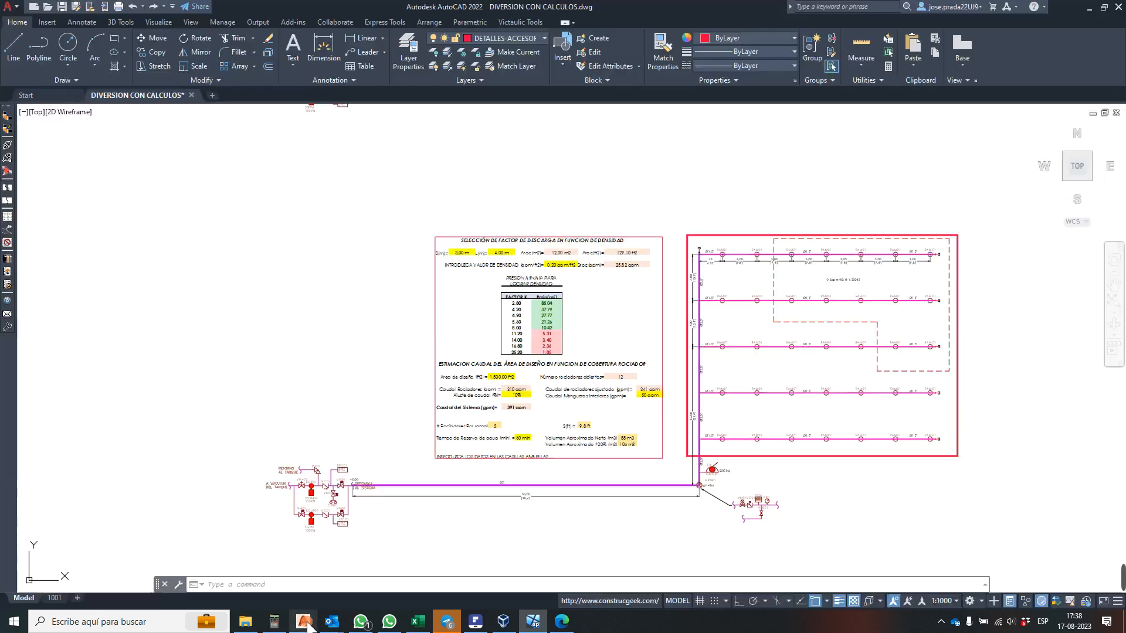
pyautogui.scroll(6, 707, 492)
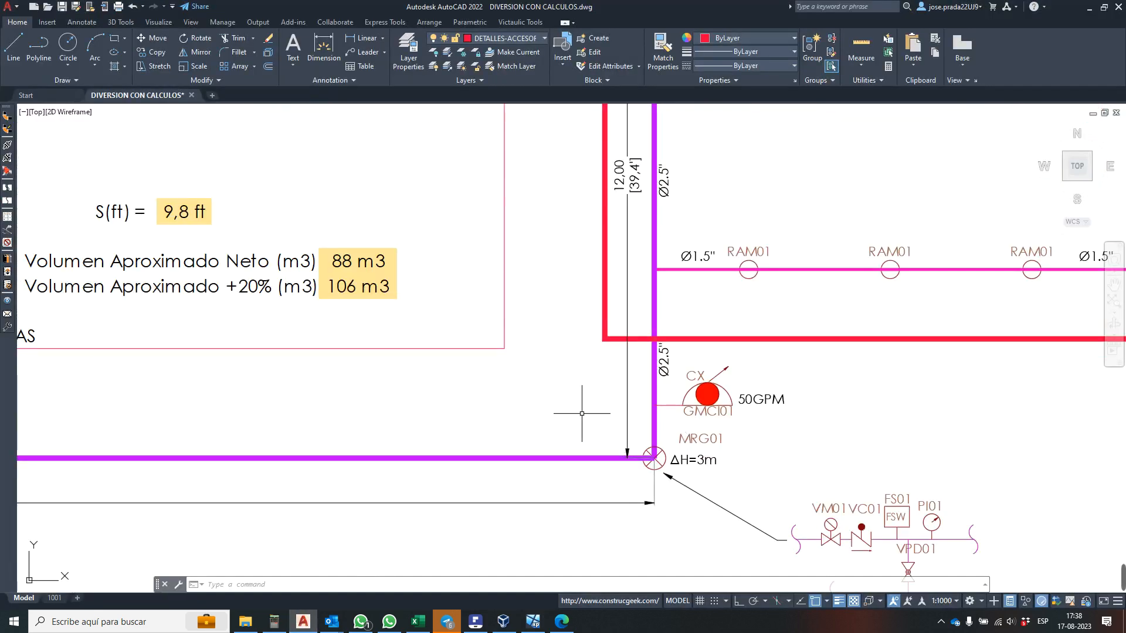
pyautogui.scroll(-6, 581, 413)
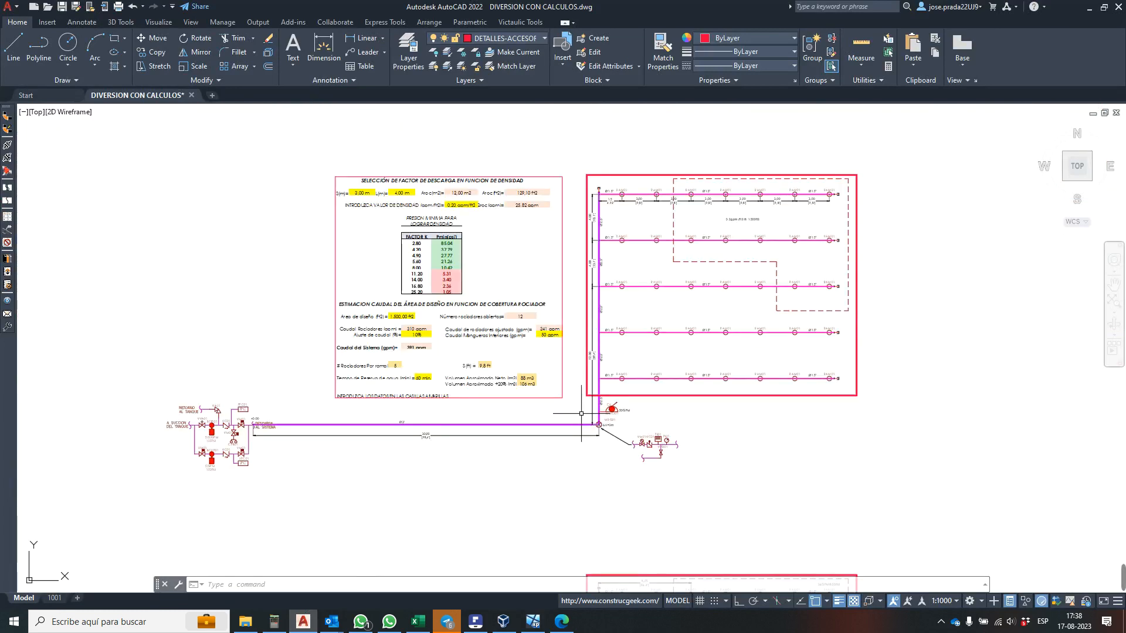
pyautogui.scroll(4, 582, 415)
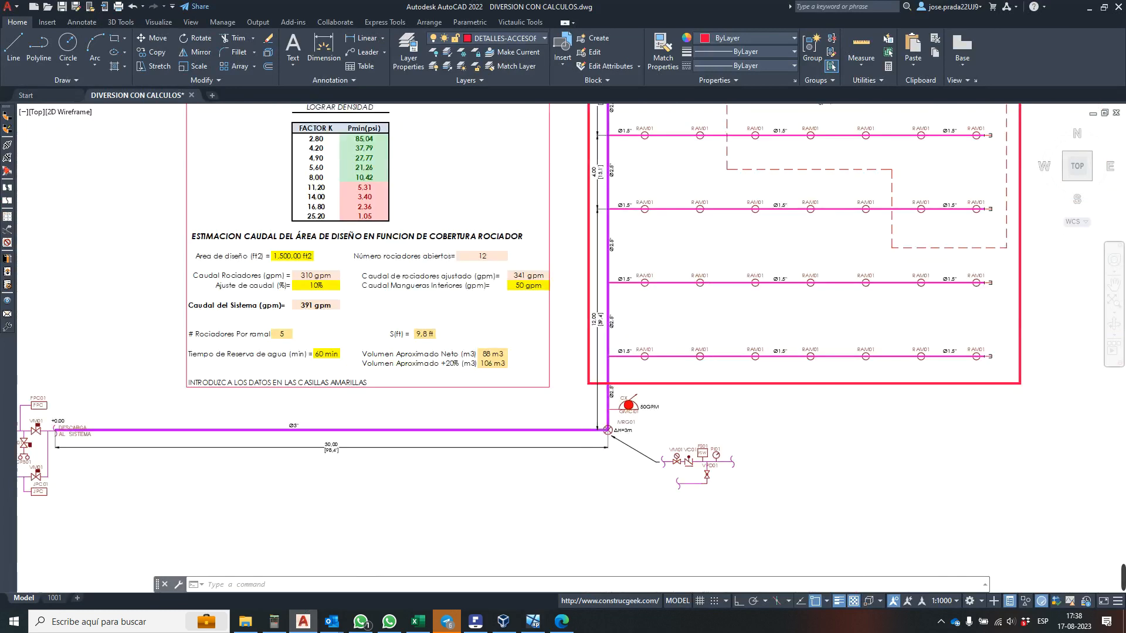
pyautogui.click(487, 545)
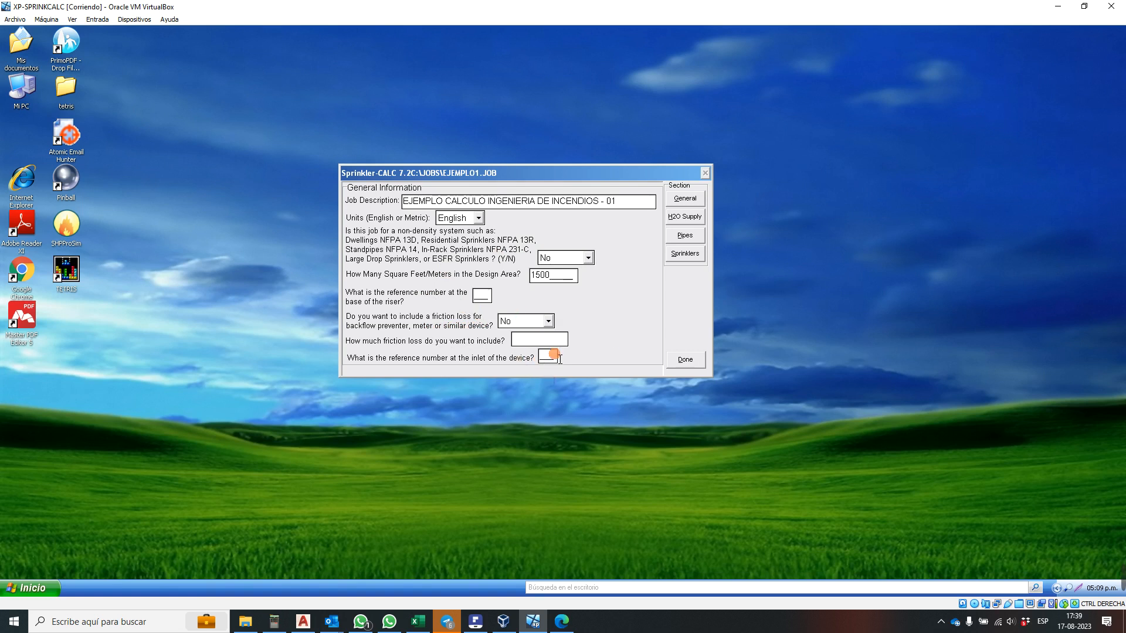
# - In the Sprinkler-CALC water supply data, set static pressure to 130, residual pressure to 100 and flow to 750
pyautogui.click(685, 218)
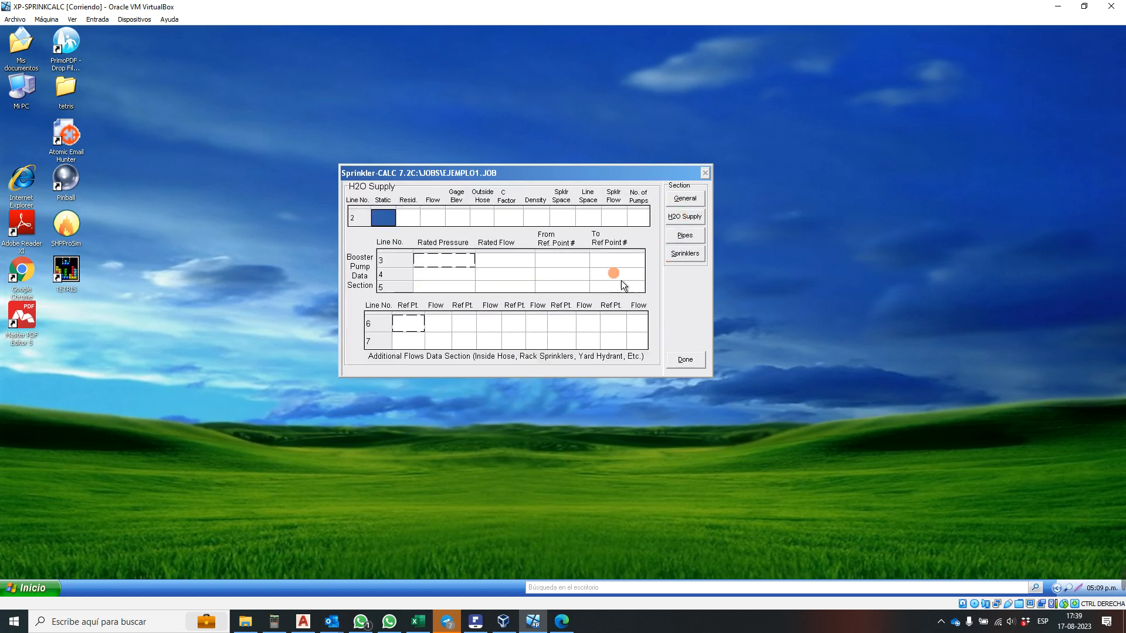
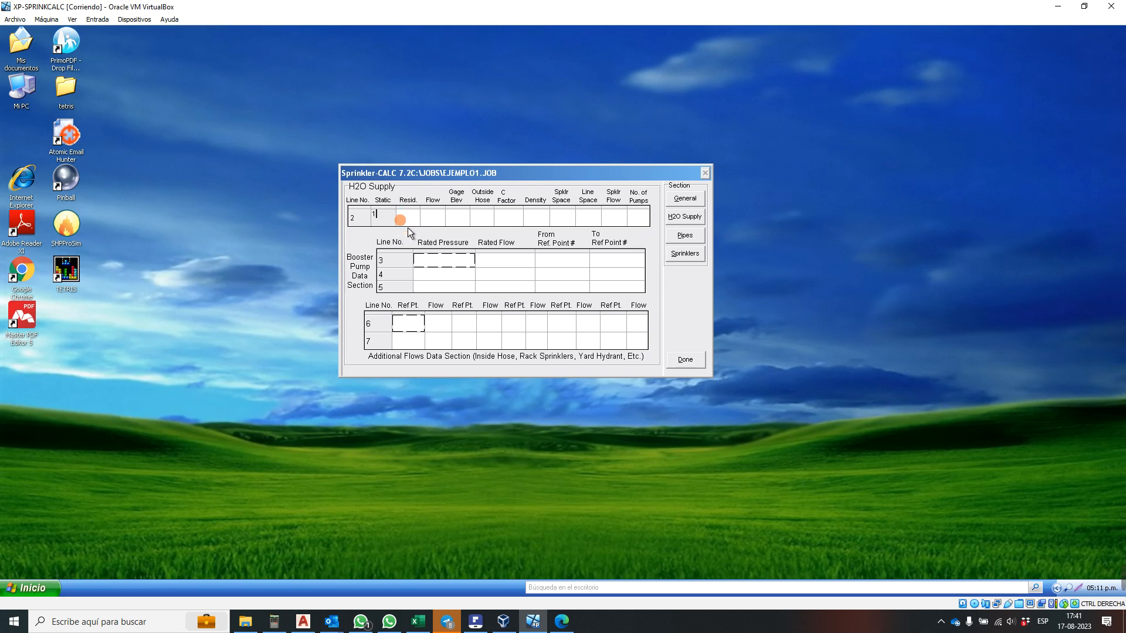
pyautogui.write('130')
pyautogui.press('Tab')
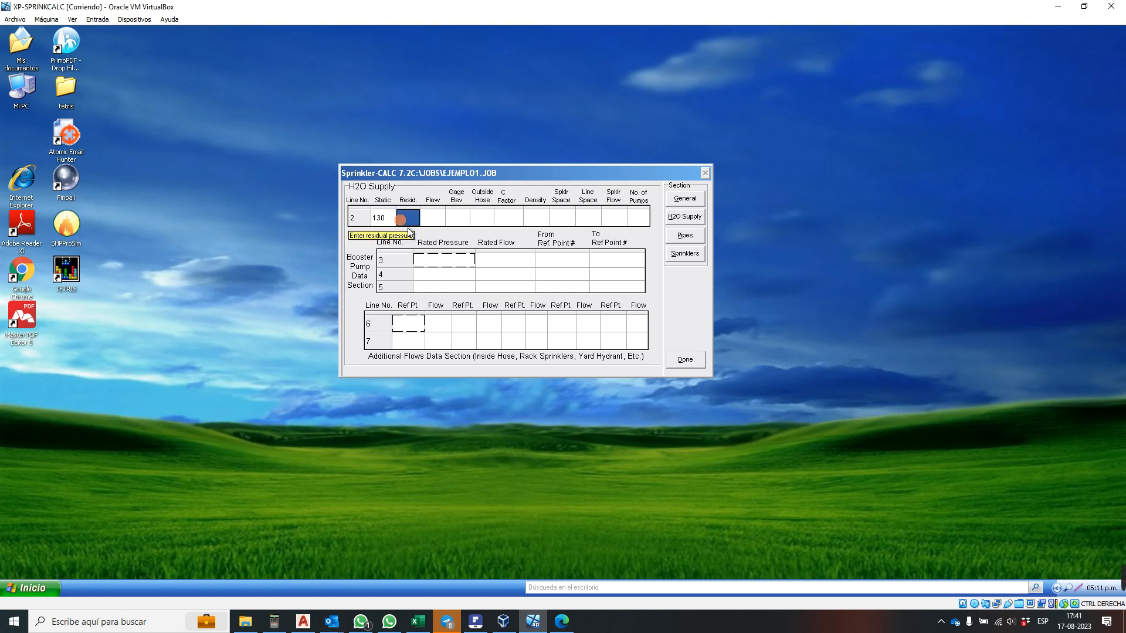
pyautogui.write('100')
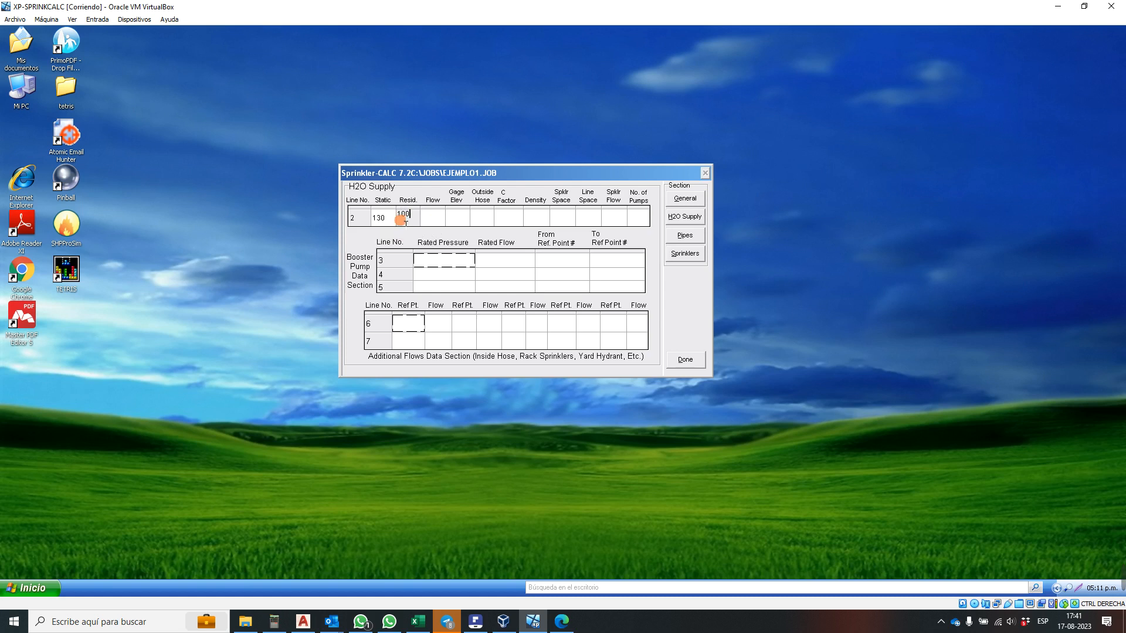
pyautogui.press('Tab')
pyautogui.write('750')
pyautogui.press('Tab')
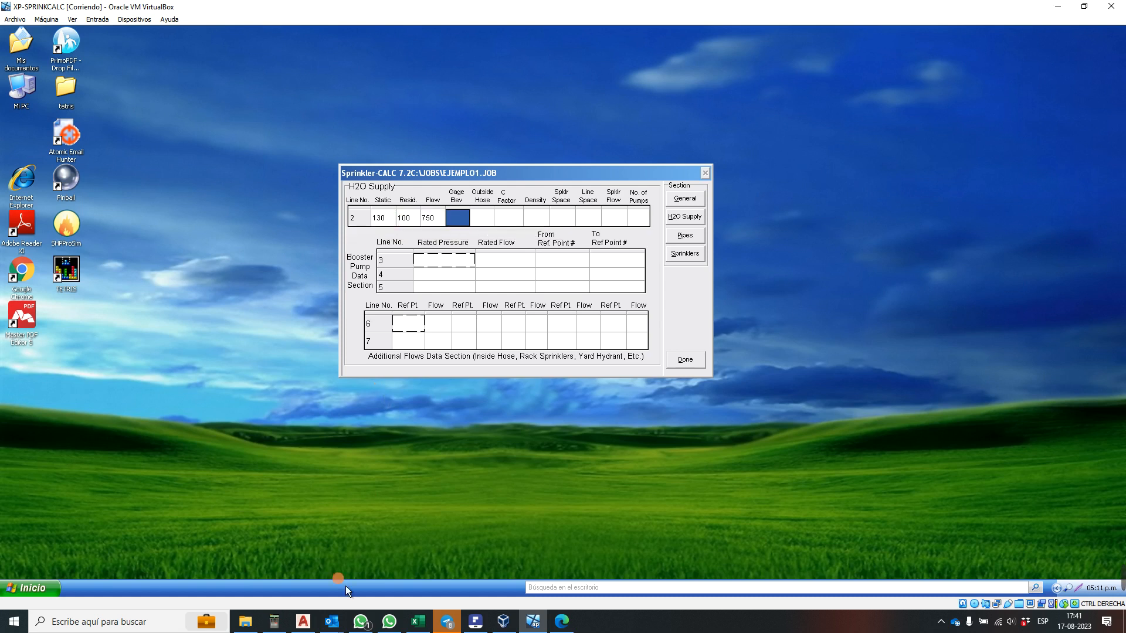
# - Check the pump discharge elevation in the AutoCAD drawing and enter 0 for gauge elevation and outside hose allowance in Sprinkler-CALC
pyautogui.click(304, 623)
pyautogui.scroll(-6, 538, 351)
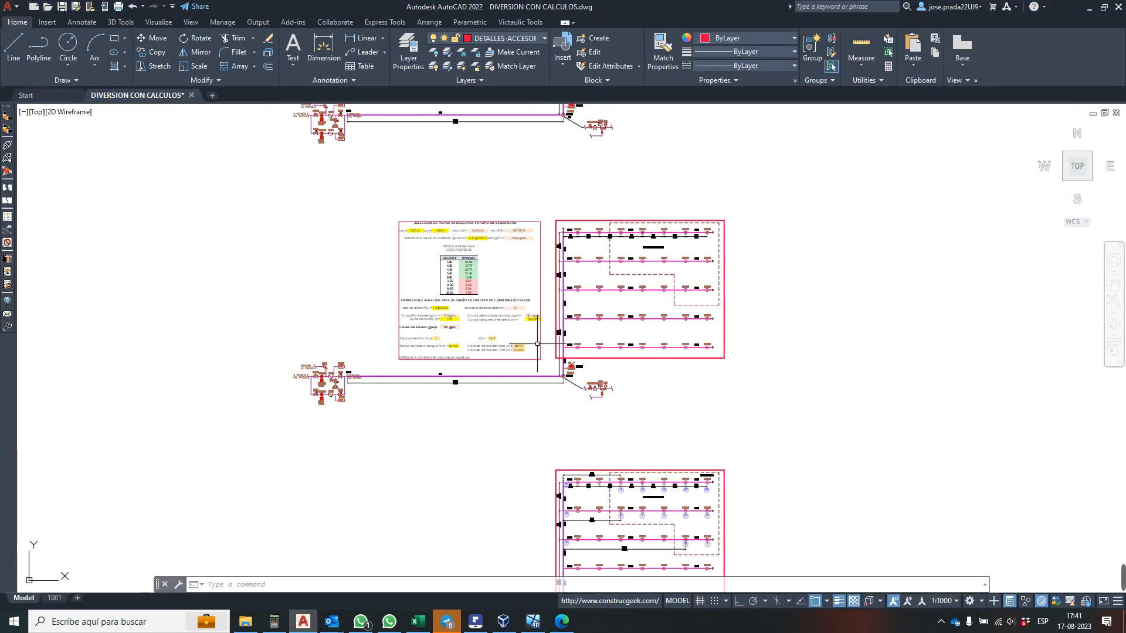
pyautogui.scroll(8, 340, 381)
pyautogui.scroll(-3, 328, 335)
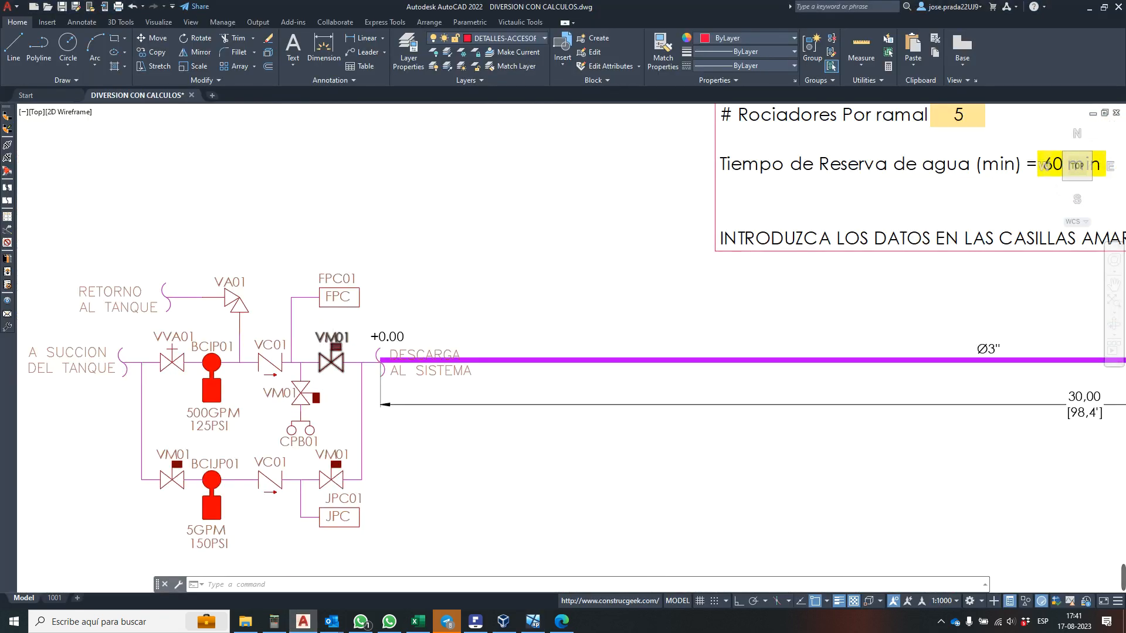
pyautogui.click(533, 622)
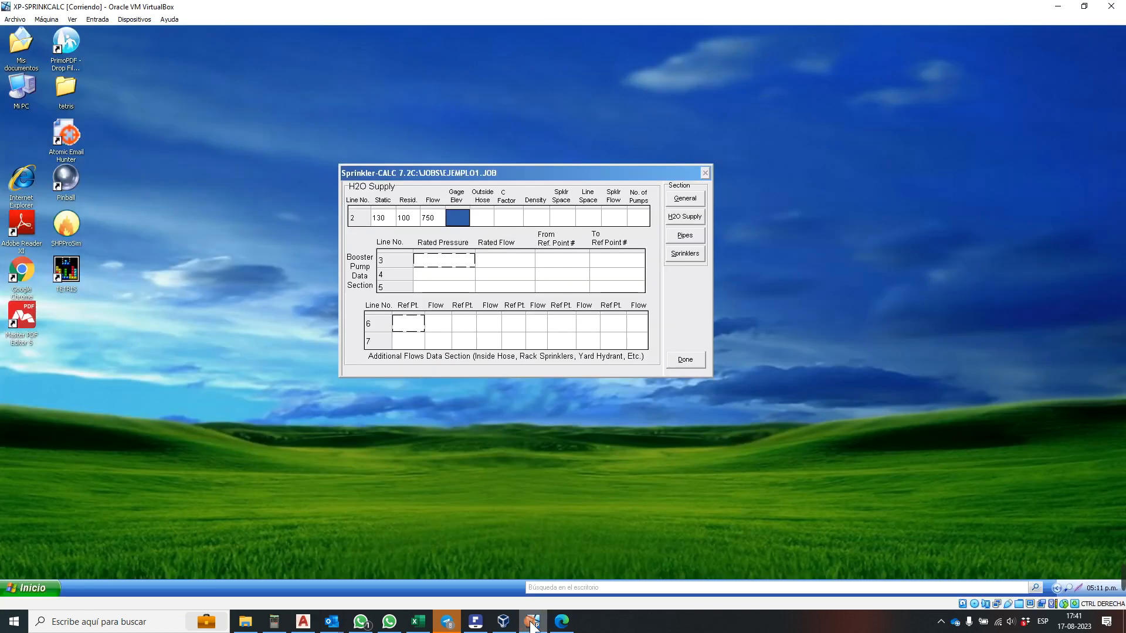
pyautogui.click(463, 215)
pyautogui.write('0')
pyautogui.press('Tab')
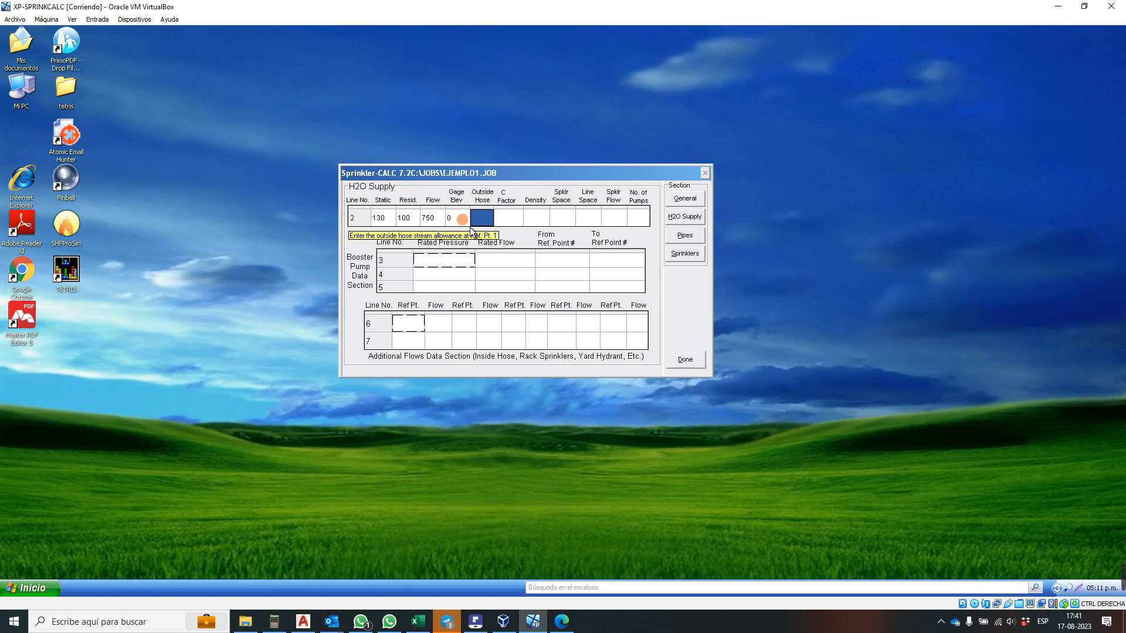
pyautogui.write('0')
pyautogui.press('Return')
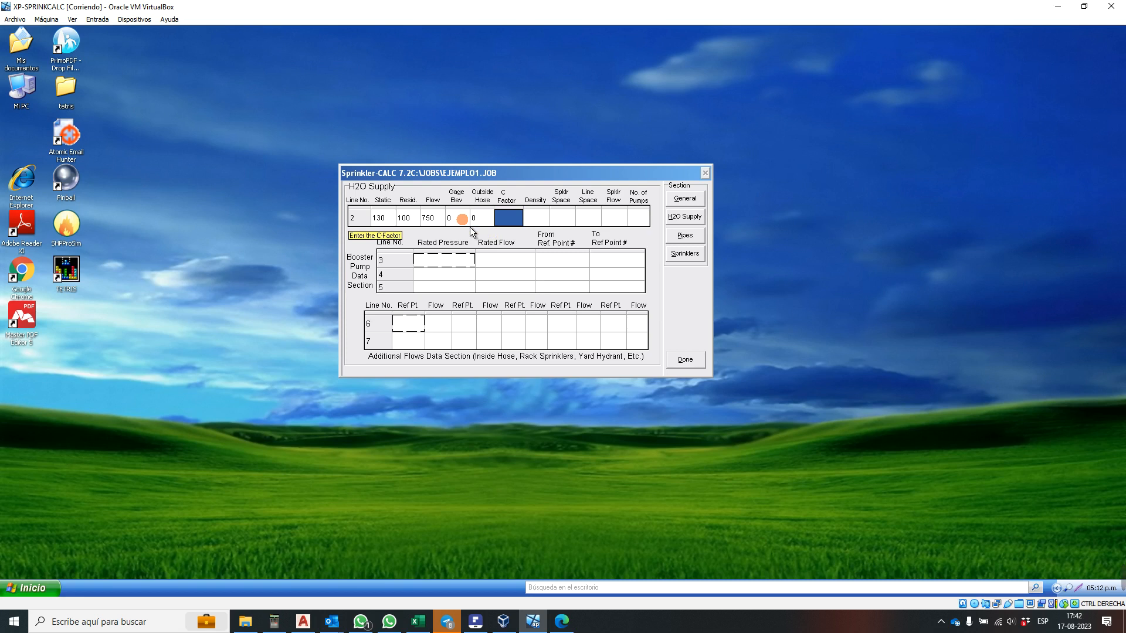
# - Set the C factor to 120 and the required density to 0.2 in the water supply data
pyautogui.write('120')
pyautogui.press('Return')
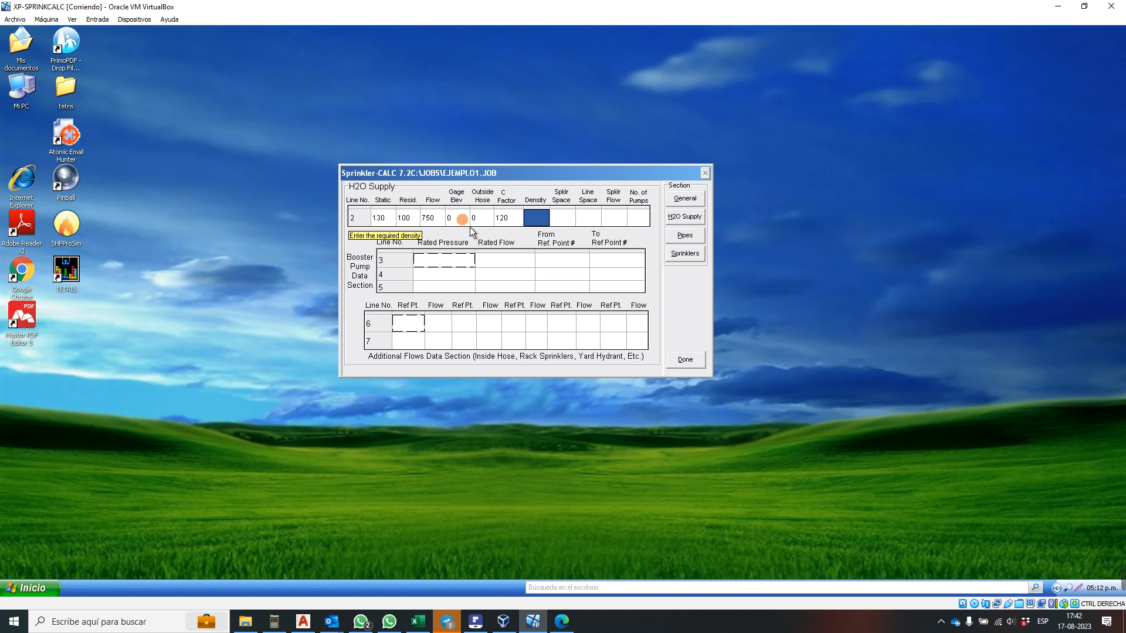
pyautogui.write('0.2')
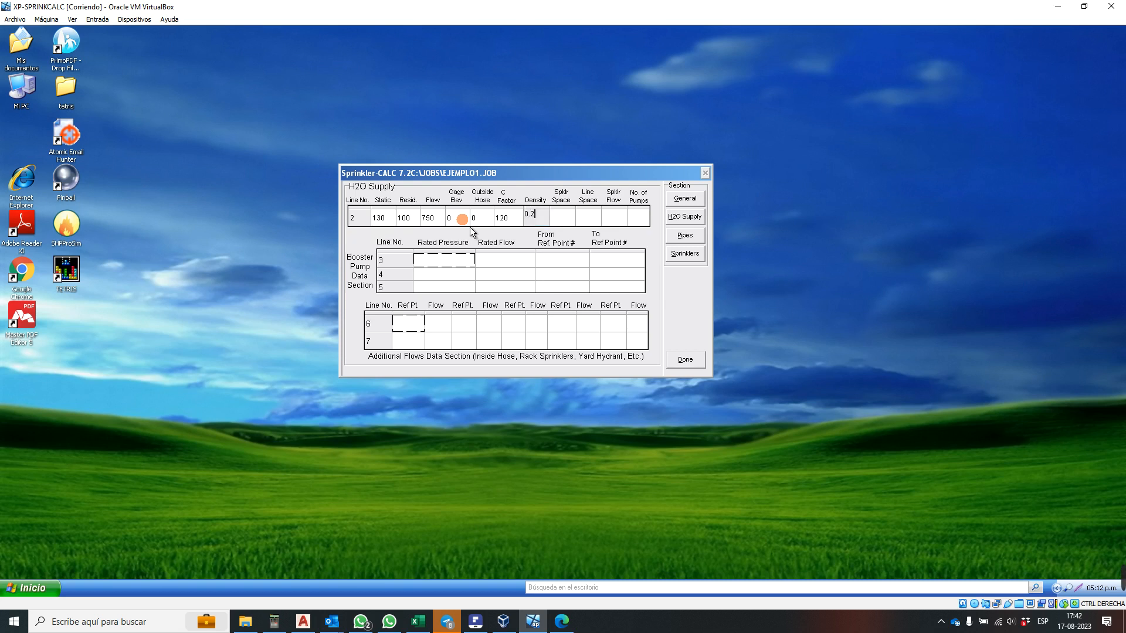
pyautogui.press('Return')
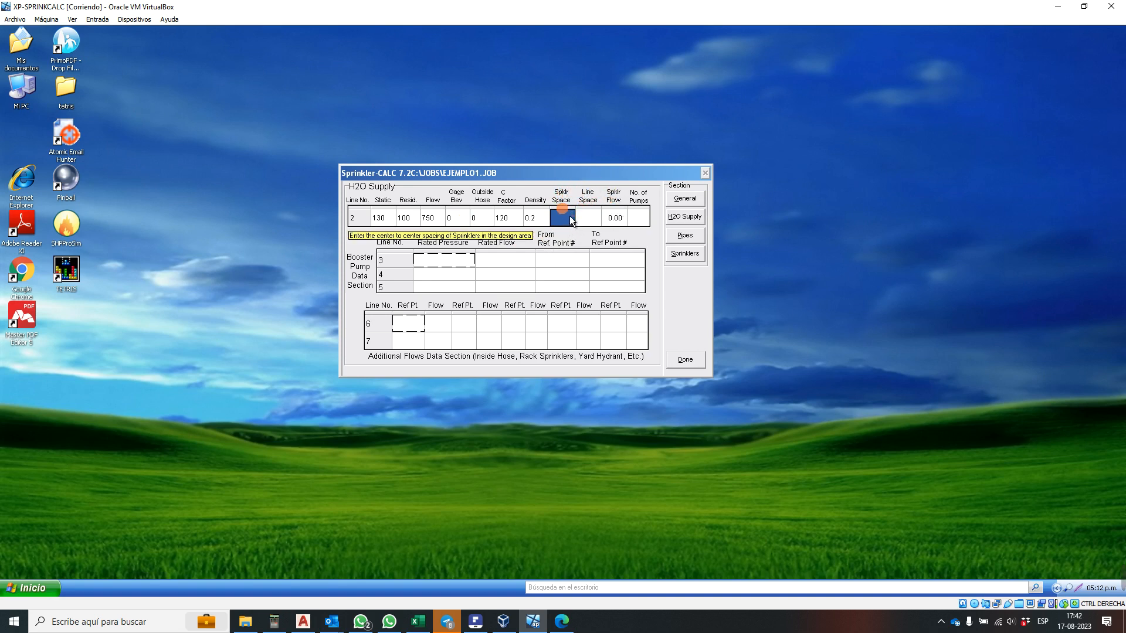
# - Switch to AutoCAD and copy the uppermost sprinkler system layout with its pump station horizontally into the empty space to its right, with Ortho on
pyautogui.click(305, 625)
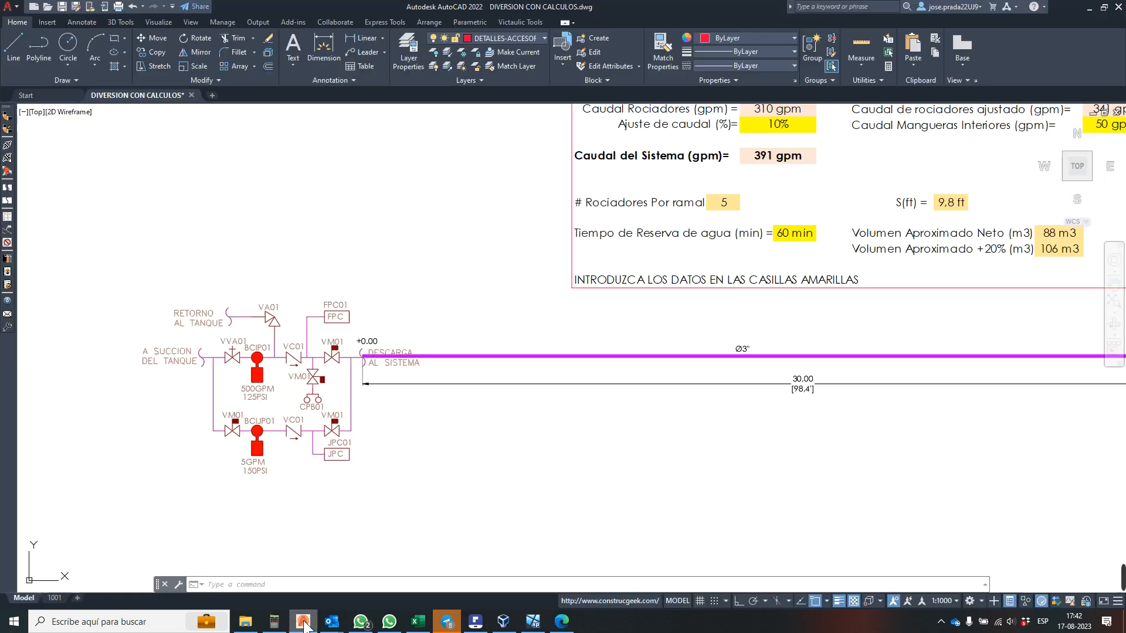
pyautogui.scroll(-2, 500, 338)
pyautogui.scroll(-2, 500, 337)
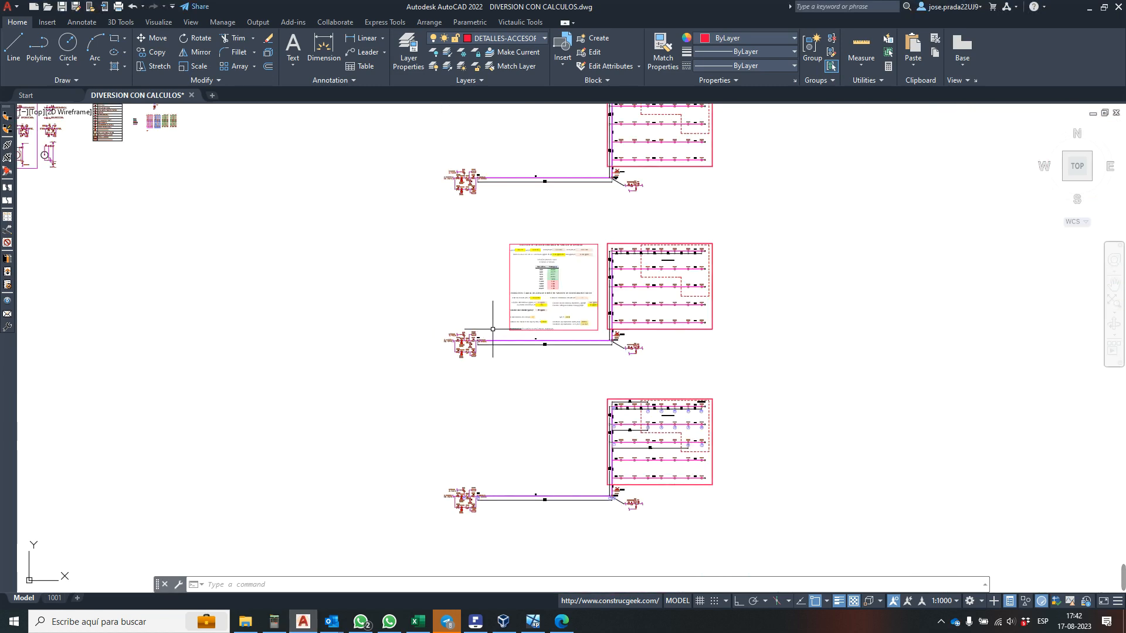
pyautogui.scroll(1, 587, 528)
pyautogui.scroll(-2, 578, 502)
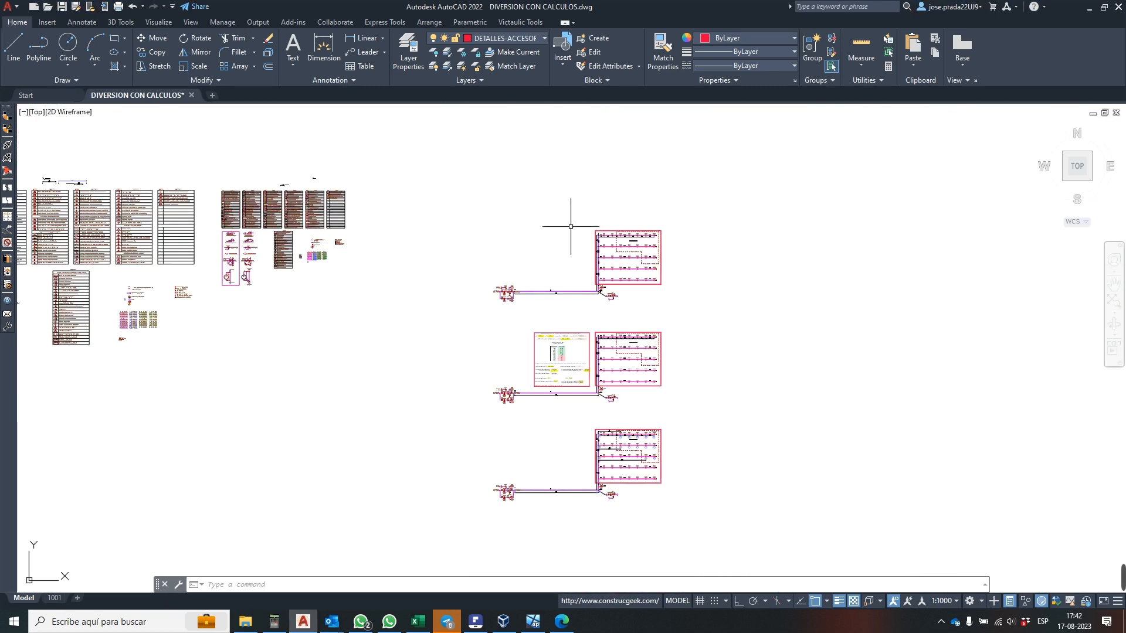
pyautogui.scroll(2, 578, 239)
pyautogui.click(383, 206)
pyautogui.click(801, 373)
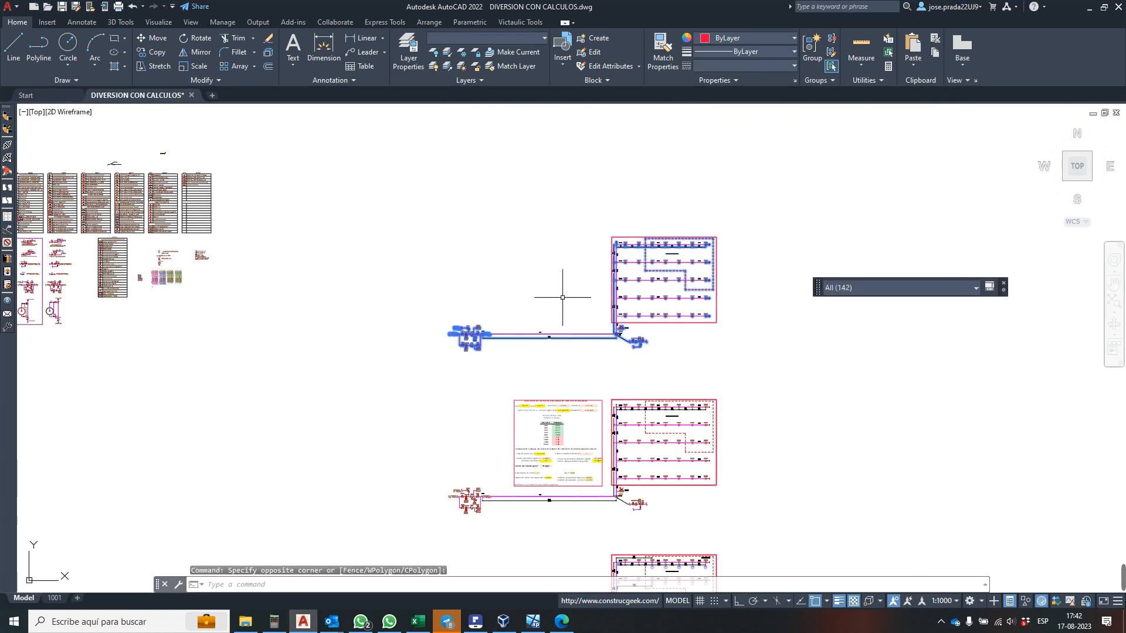
pyautogui.rightClick(492, 267)
pyautogui.click(538, 364)
pyautogui.click(459, 341)
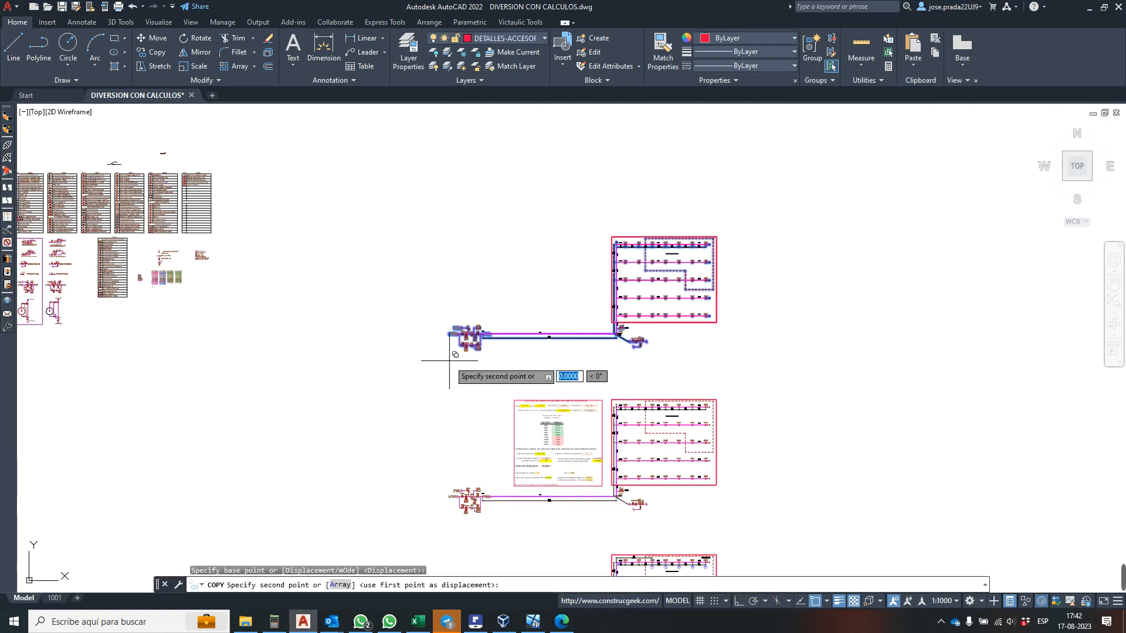
pyautogui.scroll(-4, 455, 360)
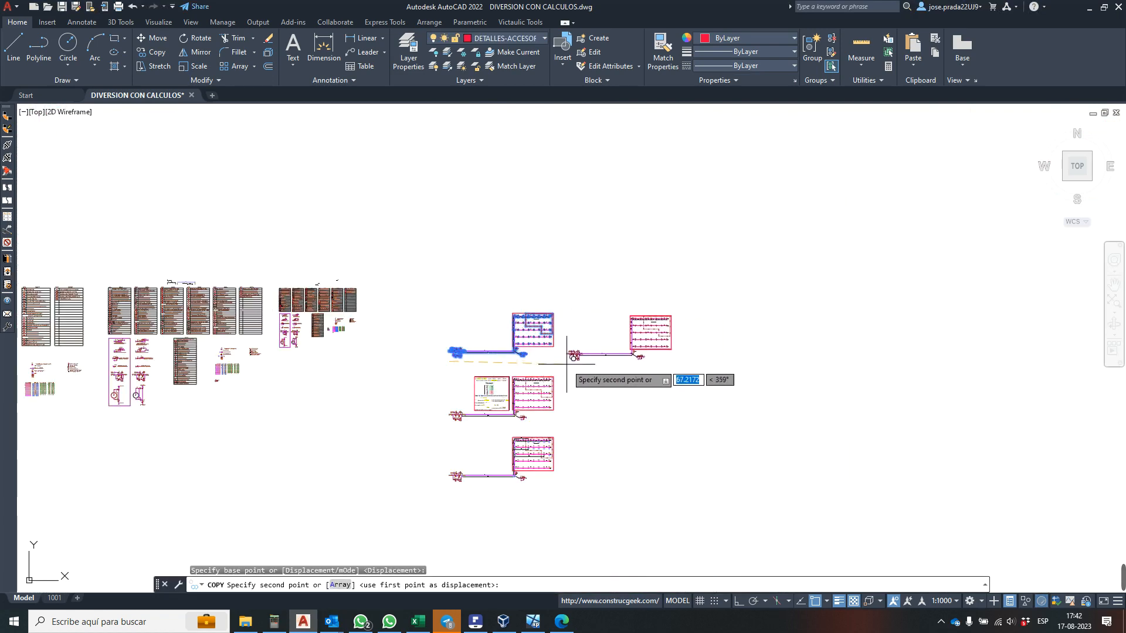
pyautogui.press('F8')
pyautogui.scroll(6, 557, 359)
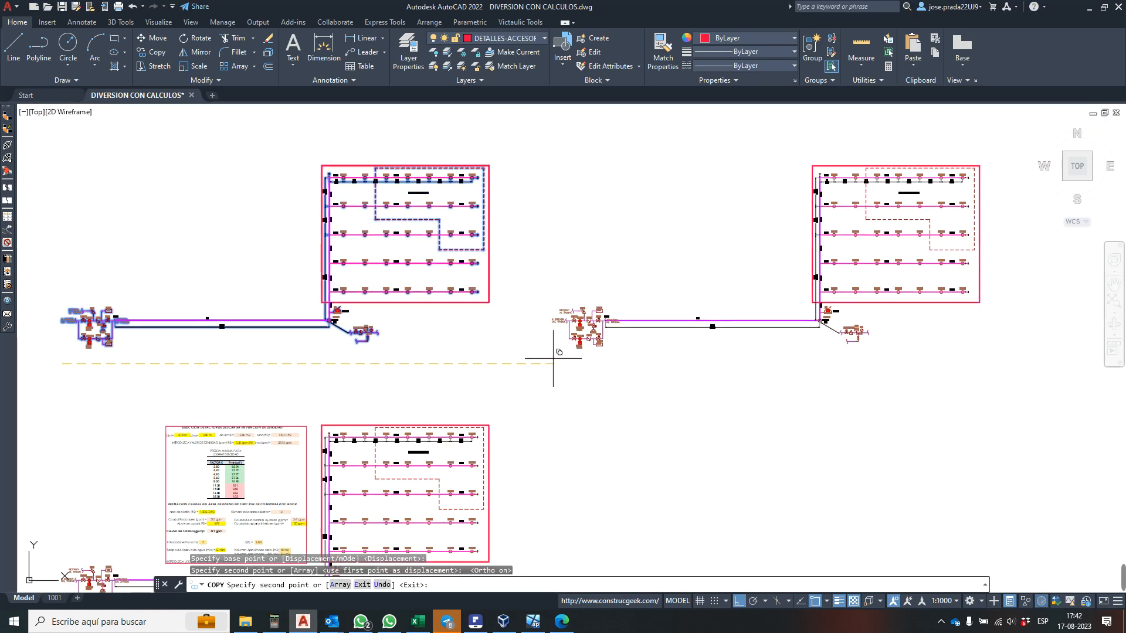
pyautogui.click(552, 359)
pyautogui.press('Escape')
# - Copy the middle Ø1.5" label of the top branch line straight up to above the copied layout's red frame, with object snap off
pyautogui.scroll(6, 914, 172)
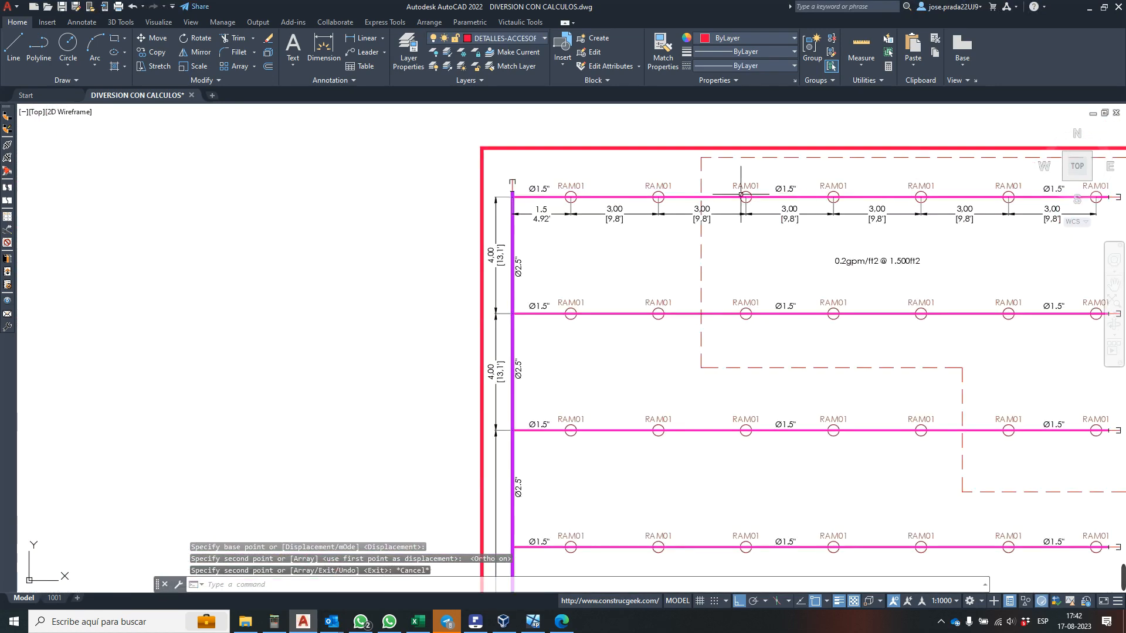
pyautogui.scroll(2, 676, 191)
pyautogui.scroll(-4, 507, 217)
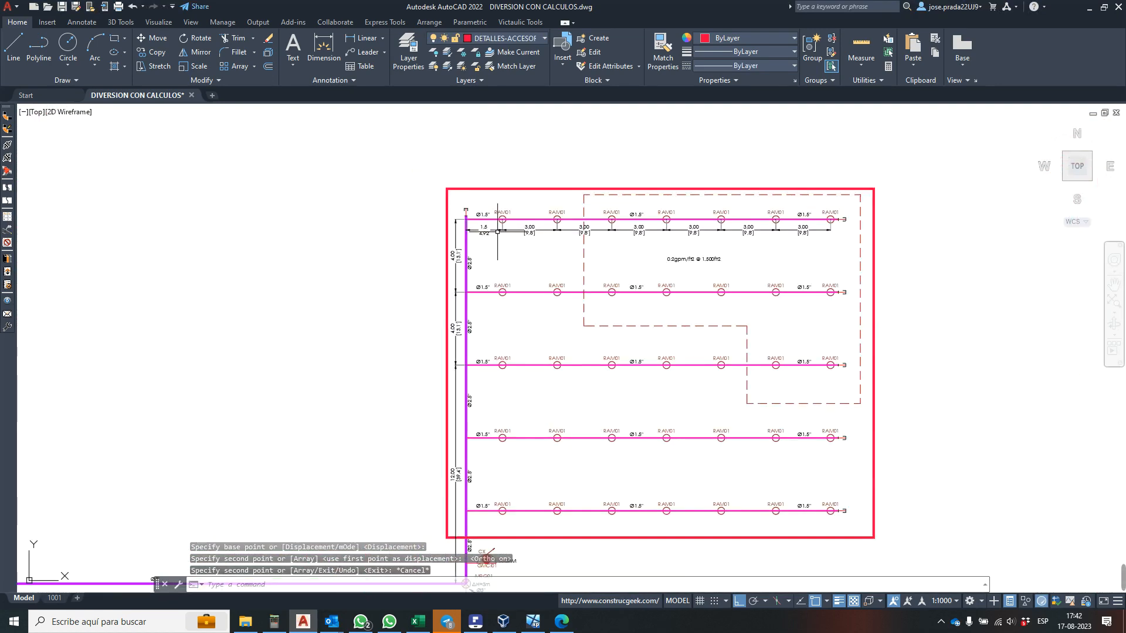
pyautogui.scroll(2, 626, 216)
pyautogui.click(626, 217)
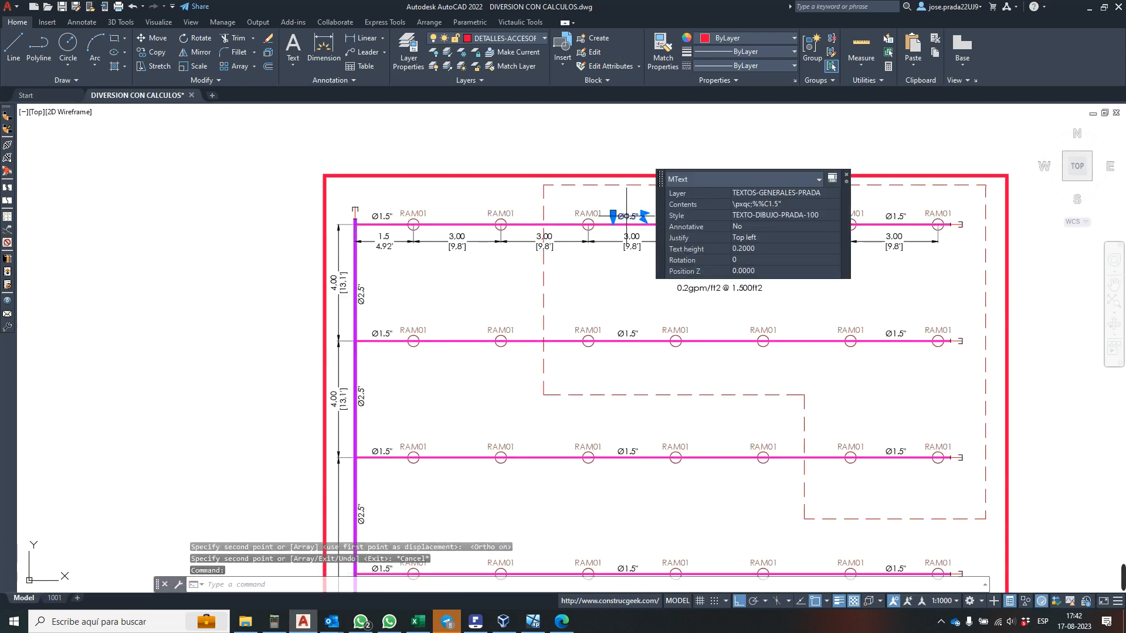
pyautogui.rightClick(626, 216)
pyautogui.press('Escape')
pyautogui.click(640, 287)
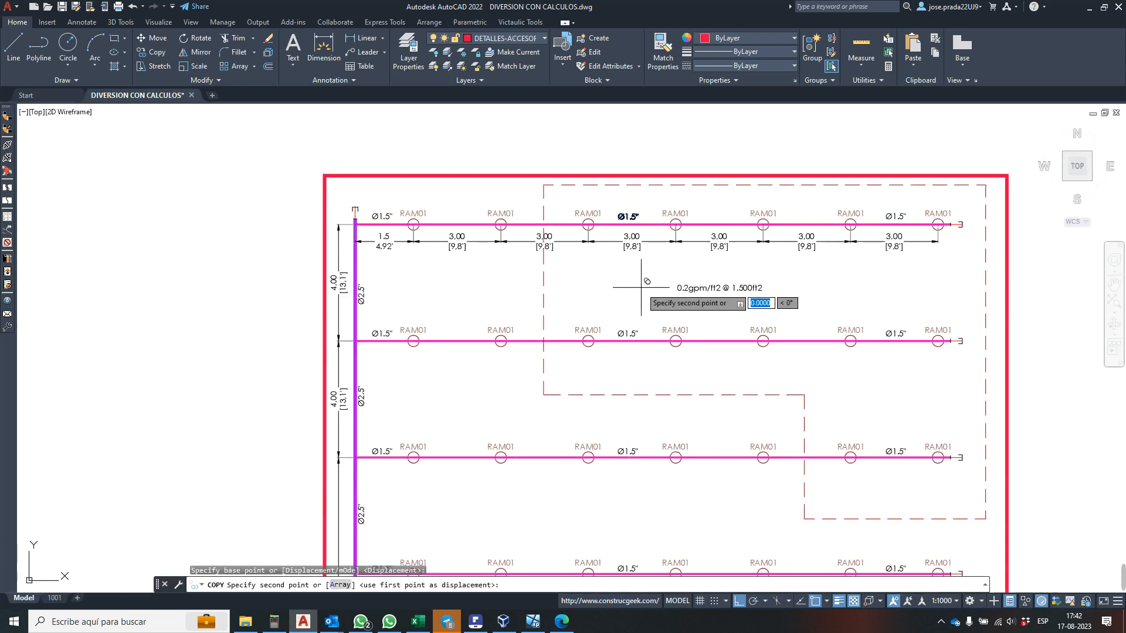
pyautogui.press('F3')
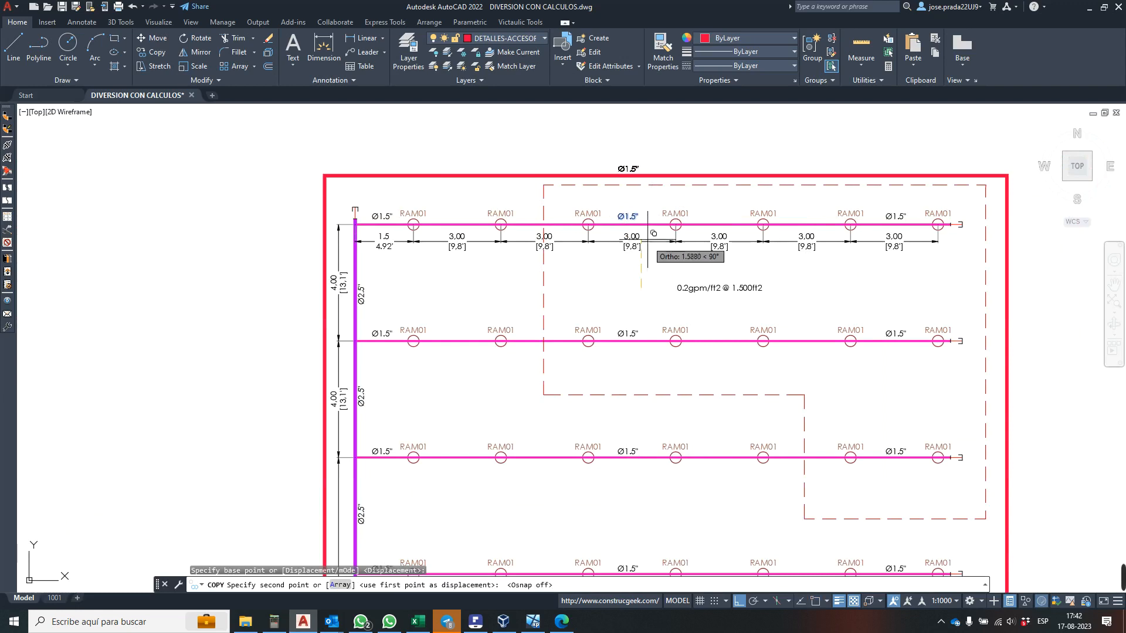
pyautogui.click(640, 218)
pyautogui.press('Escape')
# - Replace the text of the copied label above the frame with "EJERCICIO SPRINKCALC"
pyautogui.scroll(4, 633, 142)
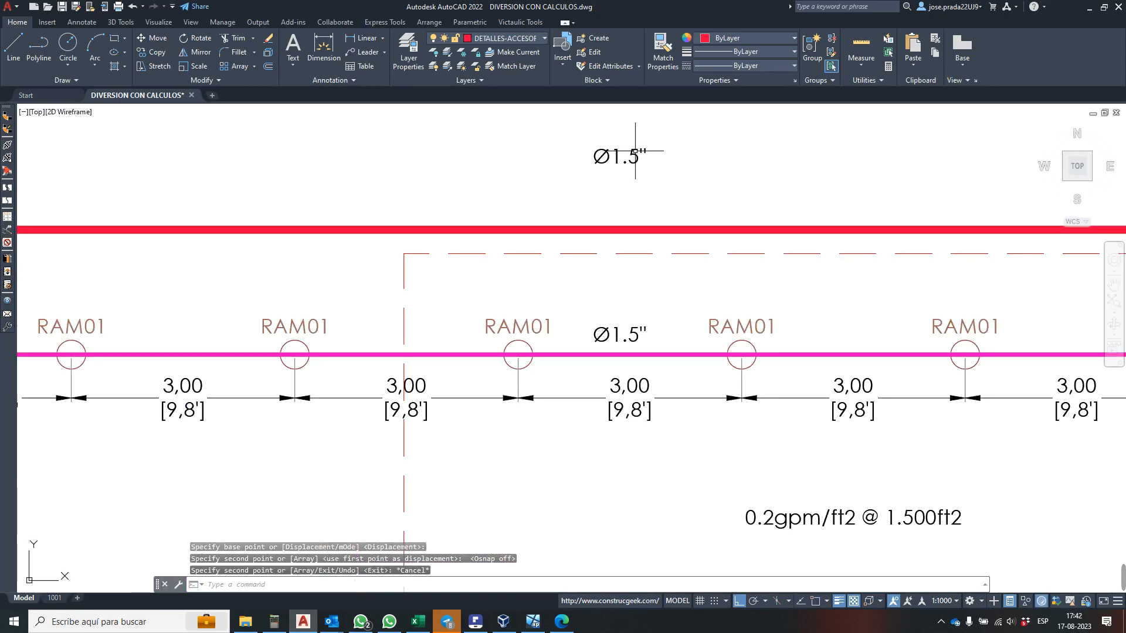
pyautogui.click(633, 144)
pyautogui.doubleClick(622, 164)
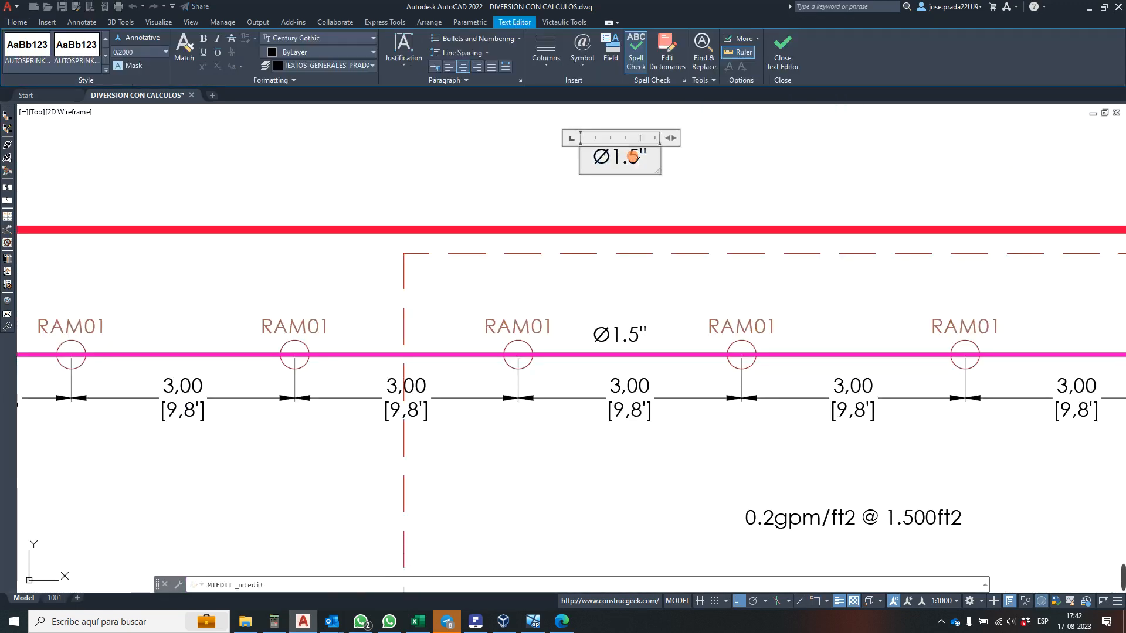
pyautogui.write('EJERCICIO SI')
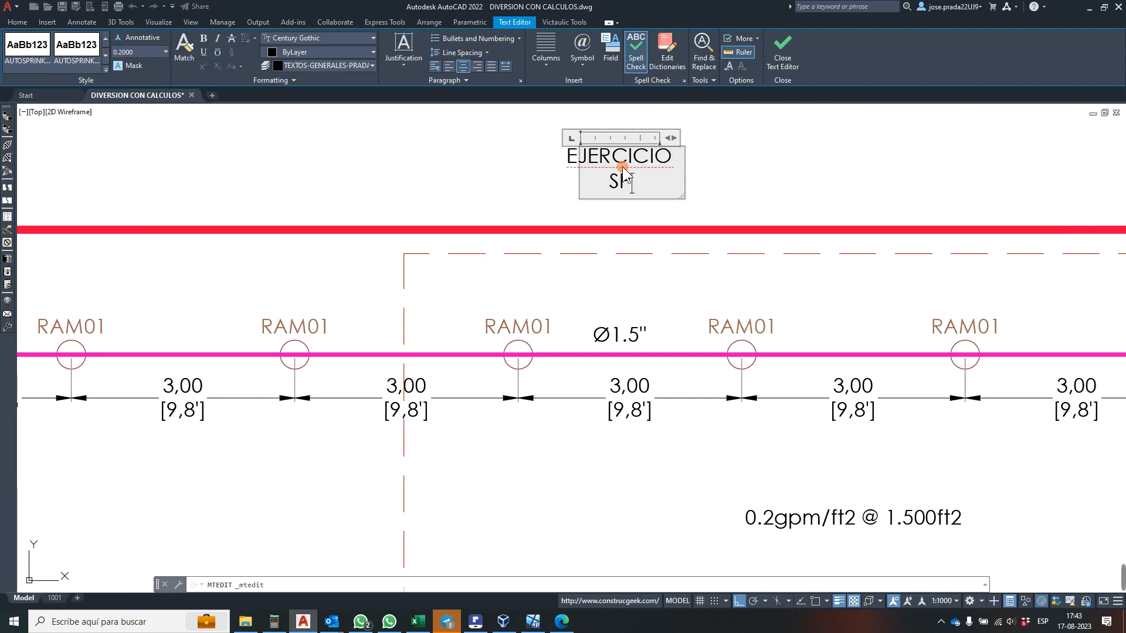
pyautogui.press('BackSpace')
pyautogui.write('PRINCALC')
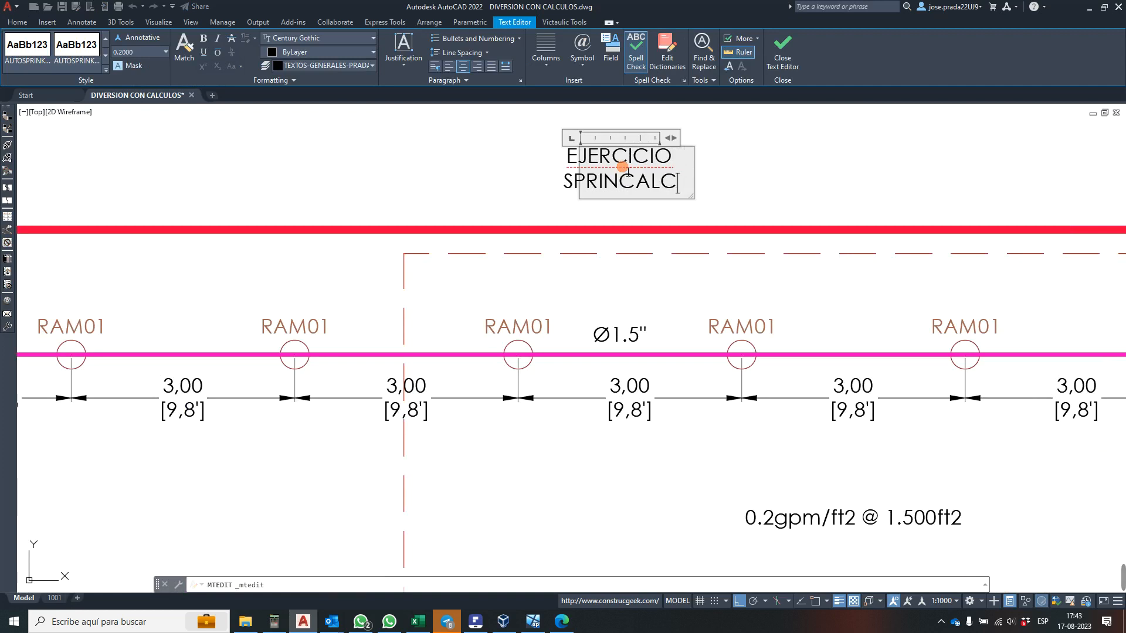
pyautogui.click(619, 180)
pyautogui.write('K')
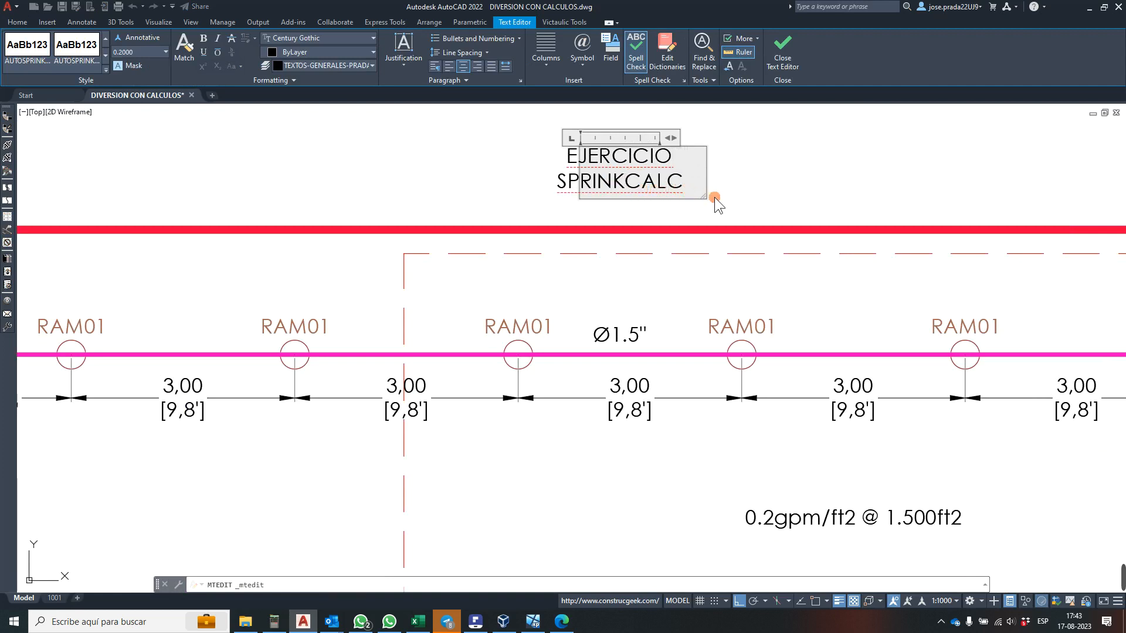
# - Finish editing the EJERCICIO SPRINKCALC title and set its text height to 1
pyautogui.moveTo(683, 185); pyautogui.dragTo(560, 156)
pyautogui.click(536, 160)
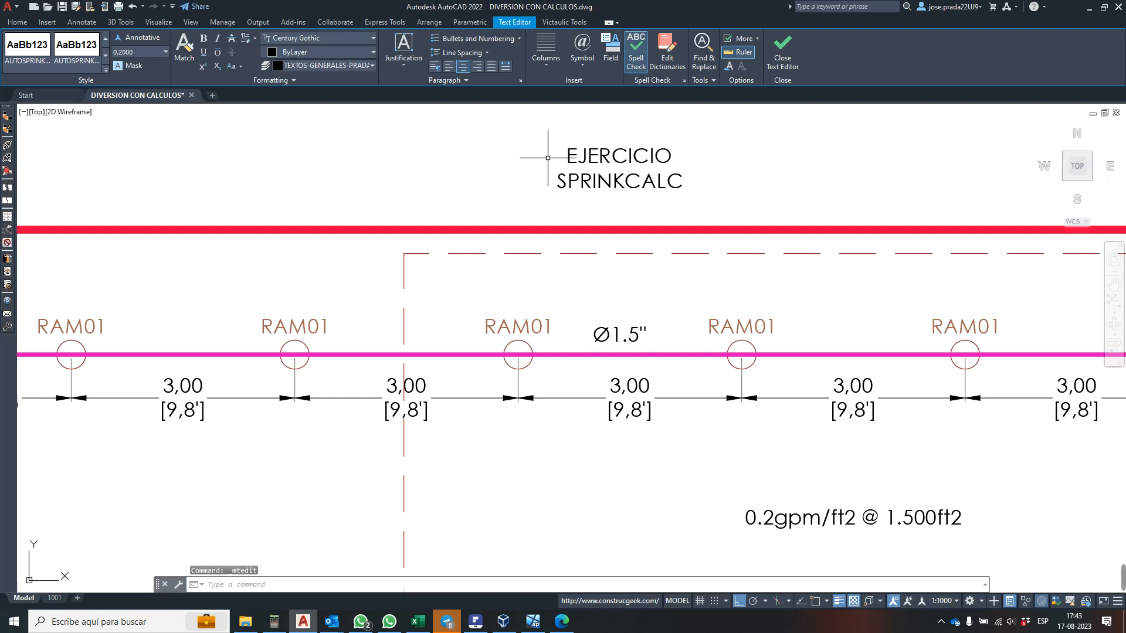
pyautogui.click(627, 155)
pyautogui.click(617, 151)
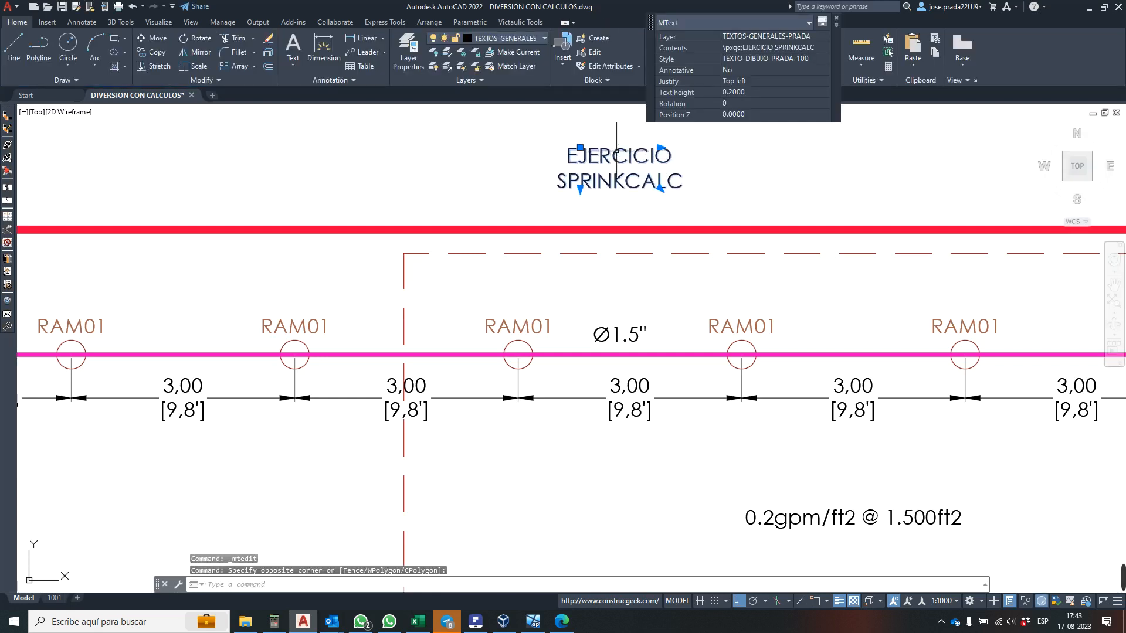
pyautogui.click(745, 94)
pyautogui.write('1')
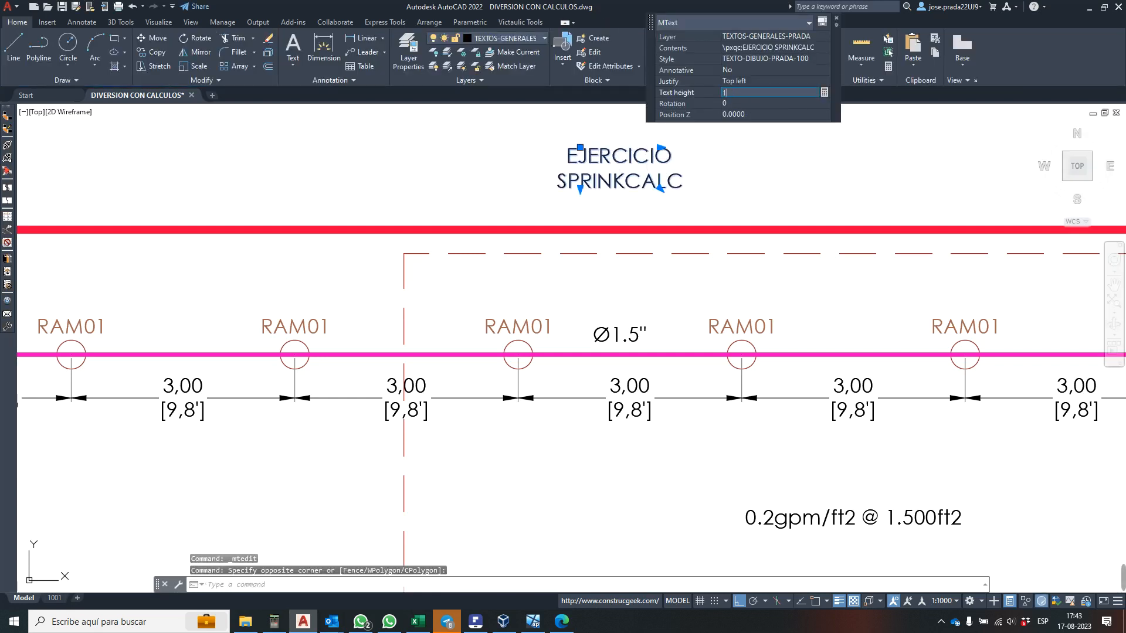
pyautogui.press('Tab')
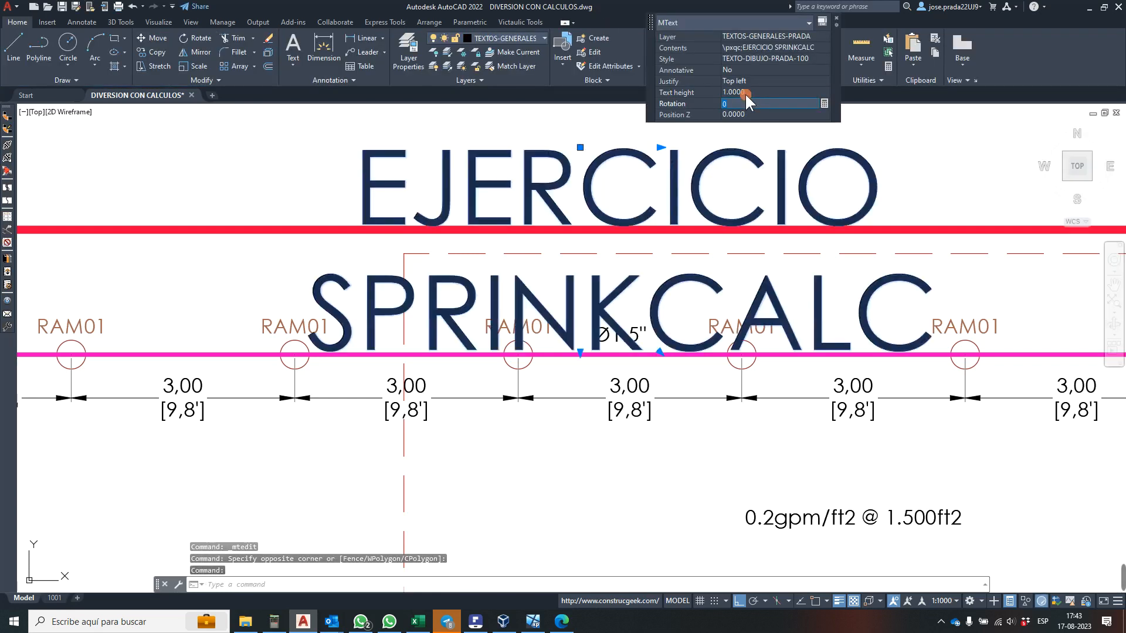
pyautogui.click(836, 17)
# - Move the EJERCICIO SPRINKCALC title straight up so it sits clear above the copied layout's red frame
pyautogui.scroll(-4, 675, 287)
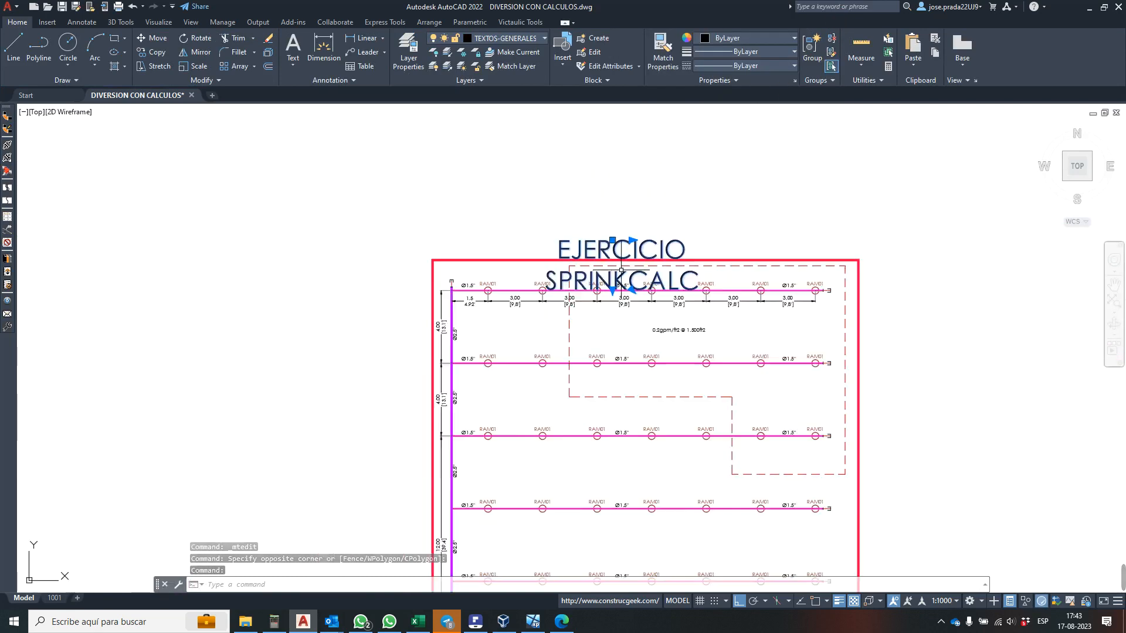
pyautogui.scroll(1, 593, 221)
pyautogui.rightClick(594, 226)
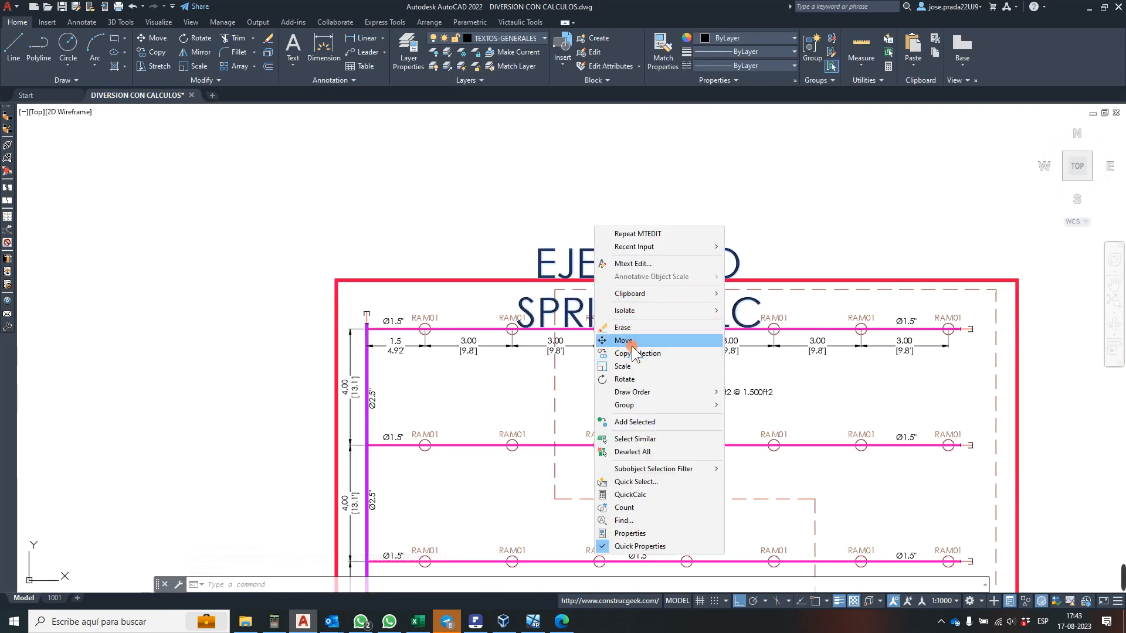
pyautogui.click(631, 341)
pyautogui.click(652, 283)
pyautogui.click(661, 215)
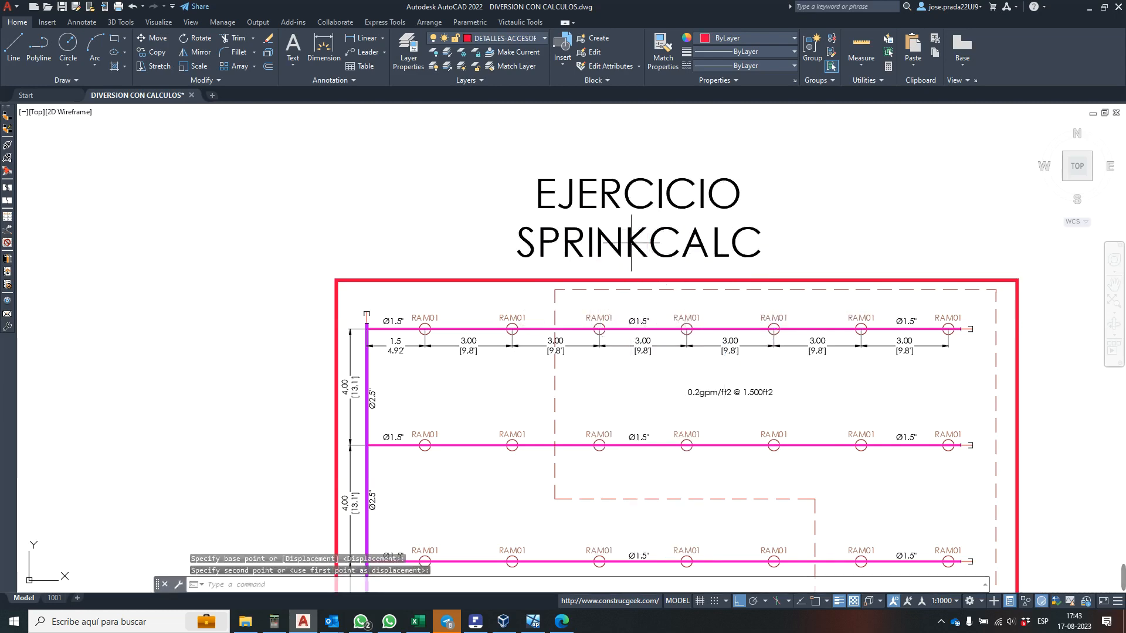
# - Check the sprinkler spacing along the copied layout's upper branch lines, then switch to Sprinkler-CALC and set the sprinkler spacing to 9.8
pyautogui.scroll(-4, 478, 176)
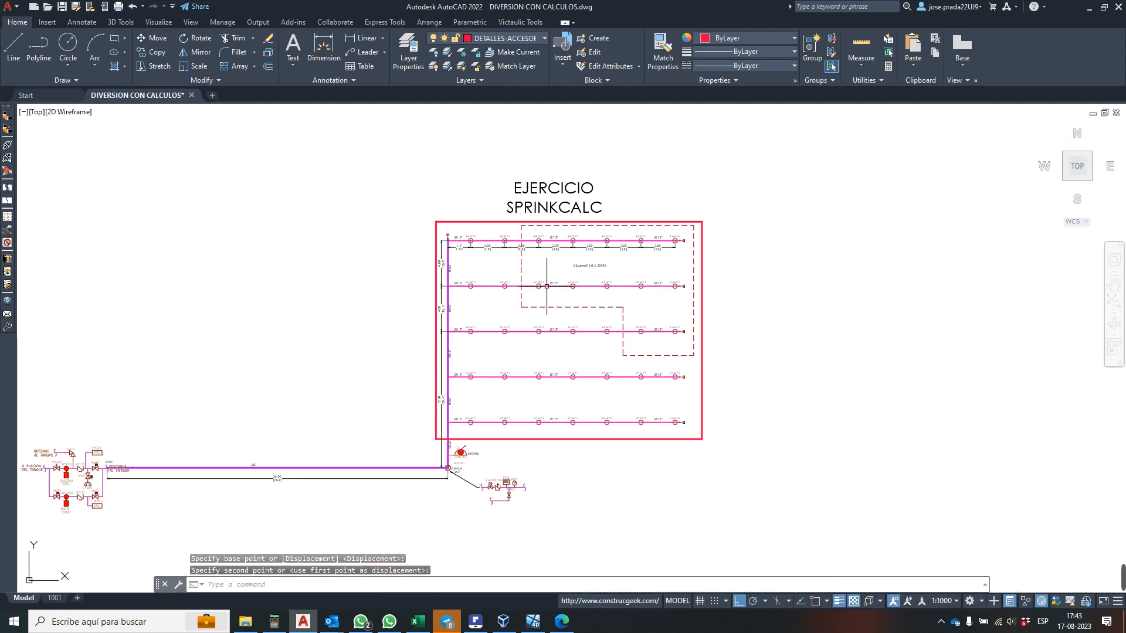
pyautogui.scroll(4, 492, 246)
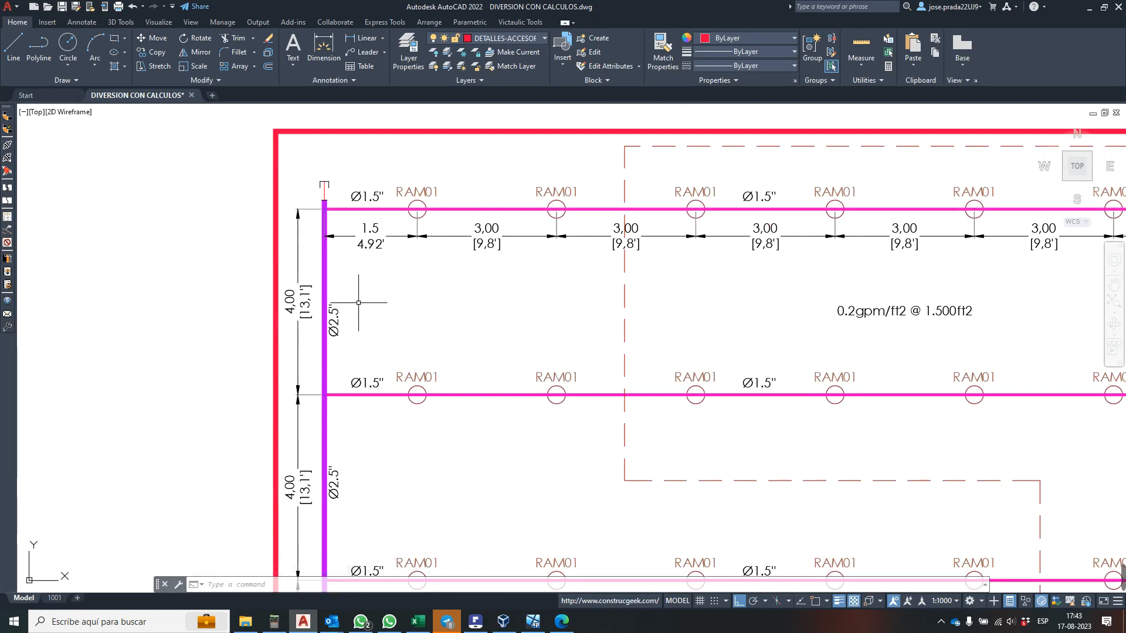
pyautogui.scroll(2, 319, 331)
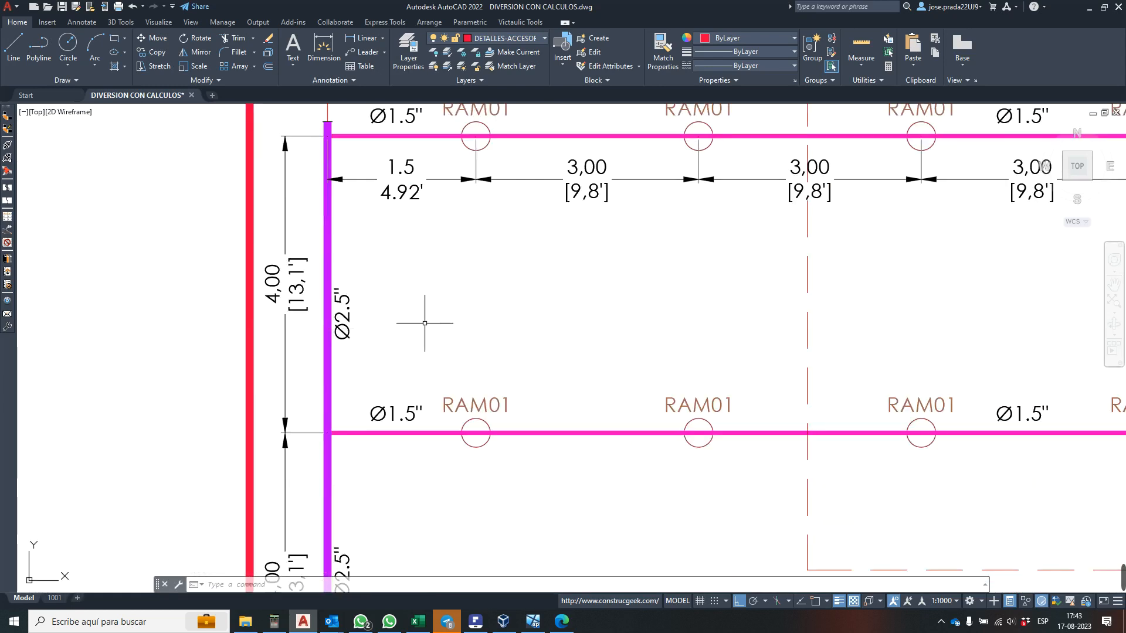
pyautogui.scroll(-2, 504, 311)
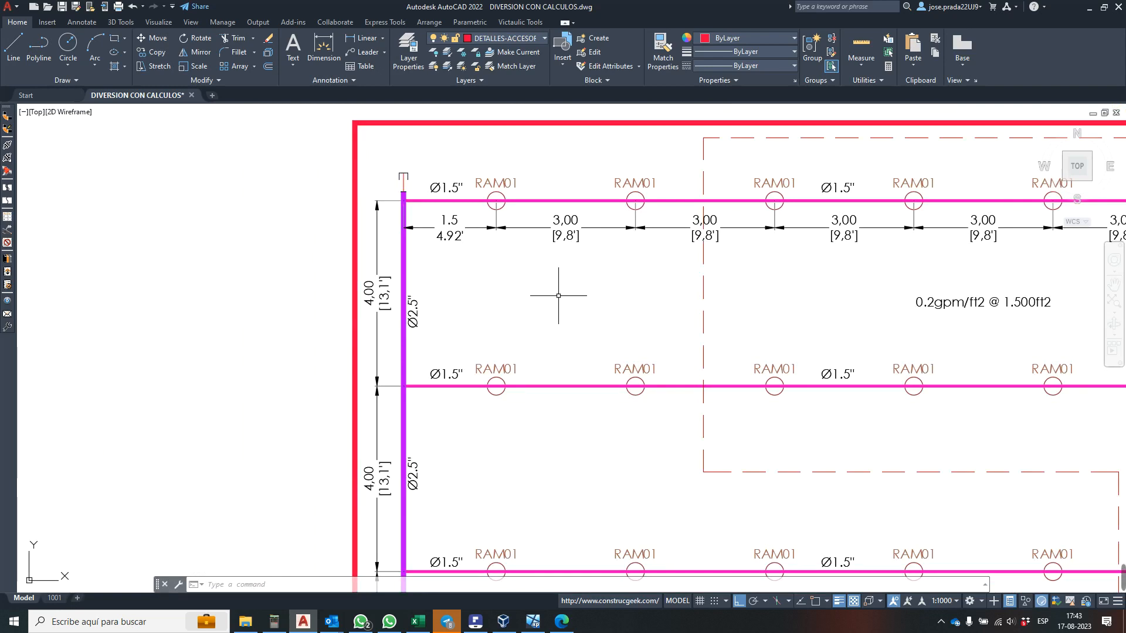
pyautogui.scroll(2, 542, 262)
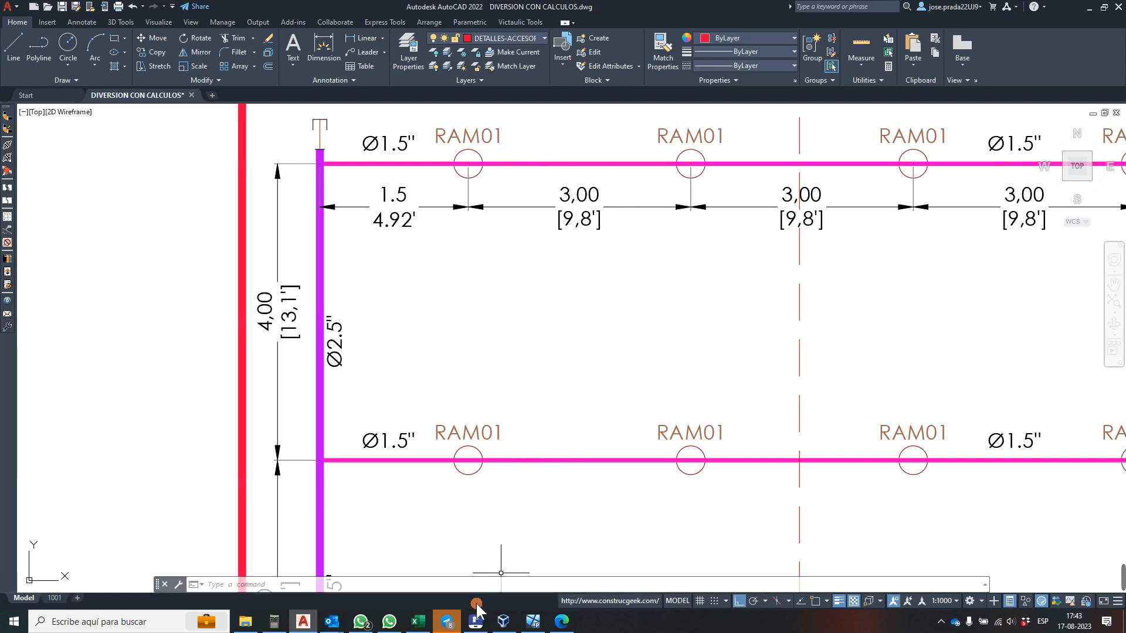
pyautogui.click(532, 621)
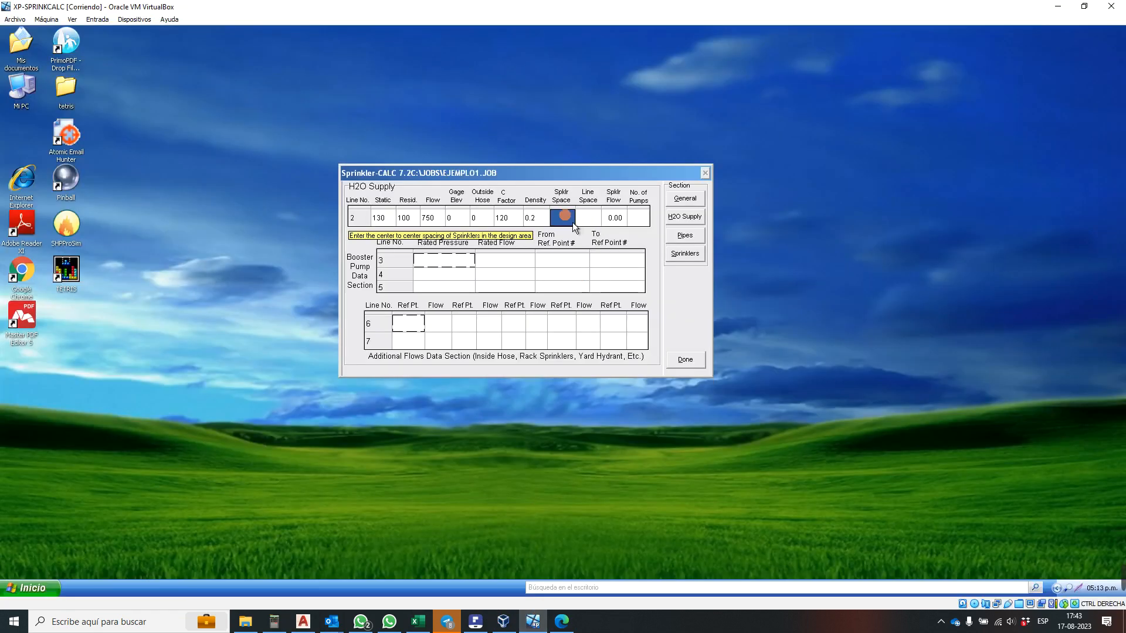
pyautogui.write('9.8')
pyautogui.press('Tab')
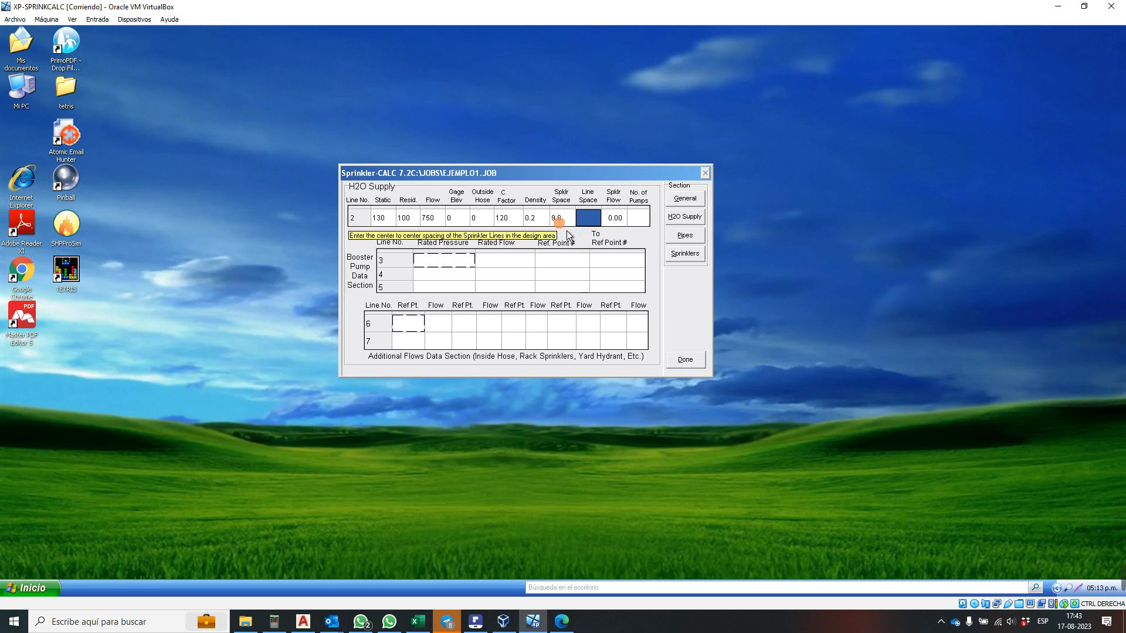
# - Check the distance between branch lines in the AutoCAD layout and set the line spacing to 13.1 in Sprinkler-CALC
pyautogui.moveTo(418, 625)
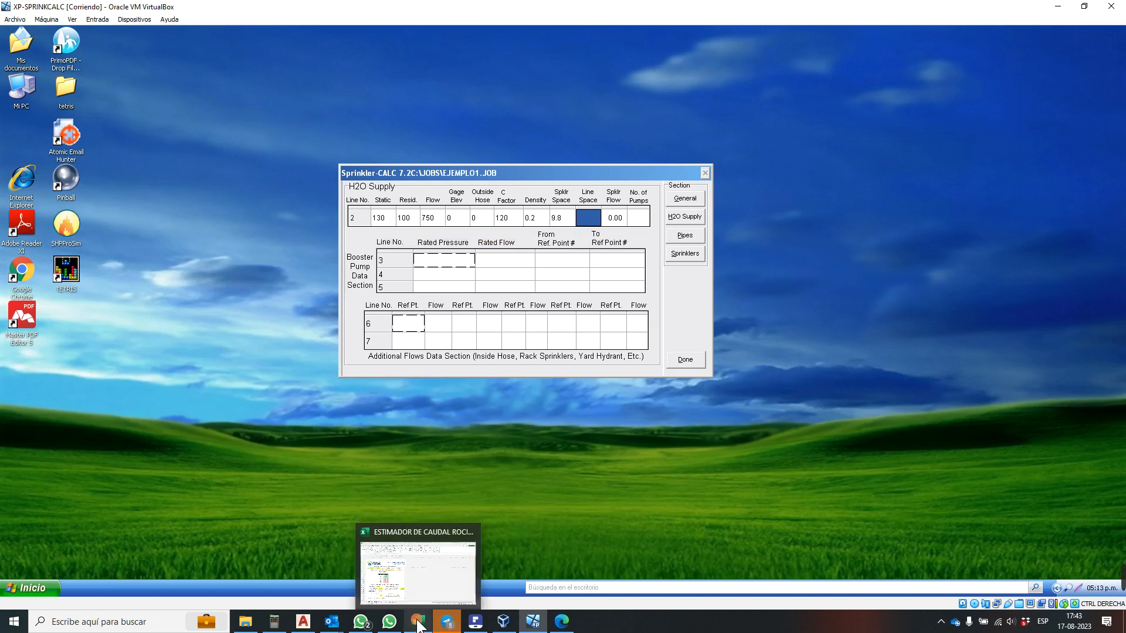
pyautogui.click(310, 625)
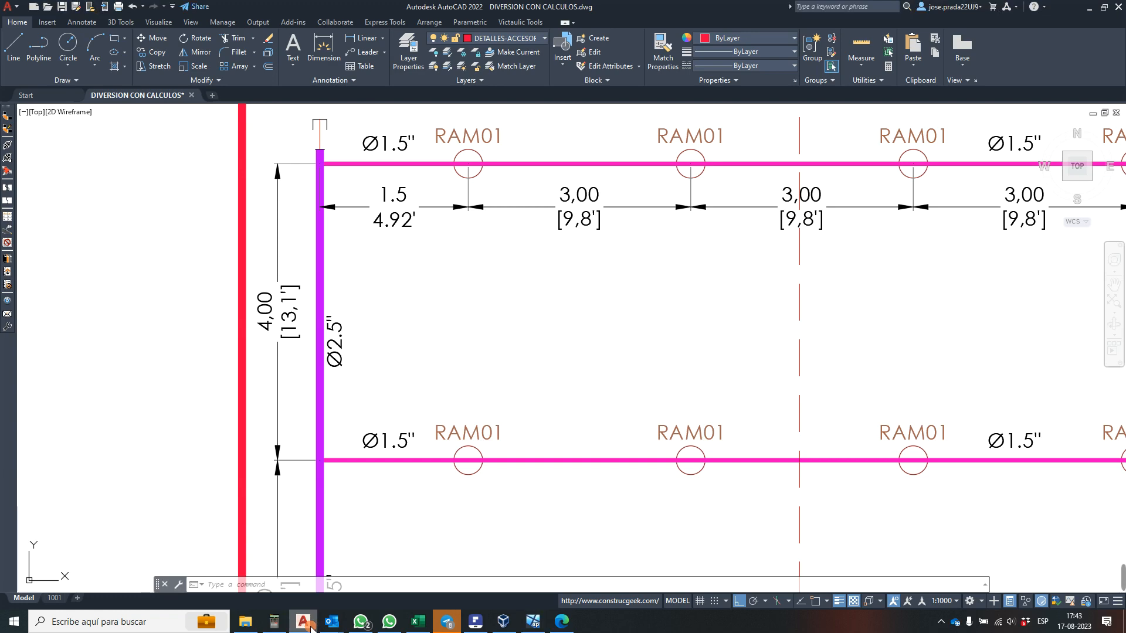
pyautogui.click(309, 625)
pyautogui.click(415, 532)
pyautogui.write('13.1')
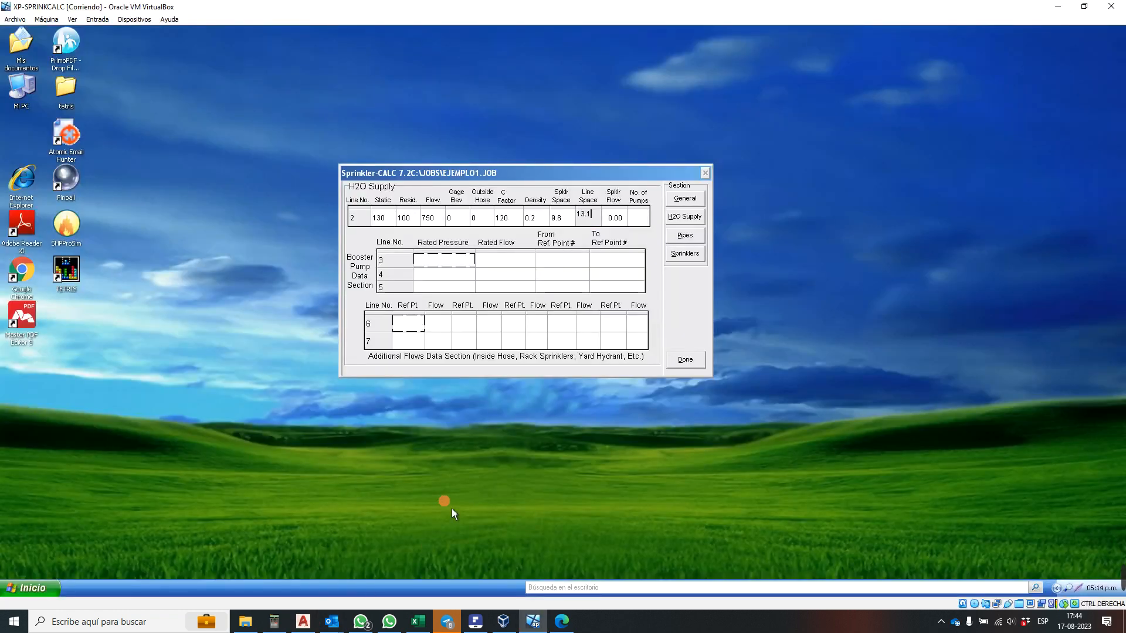
pyautogui.press('Tab')
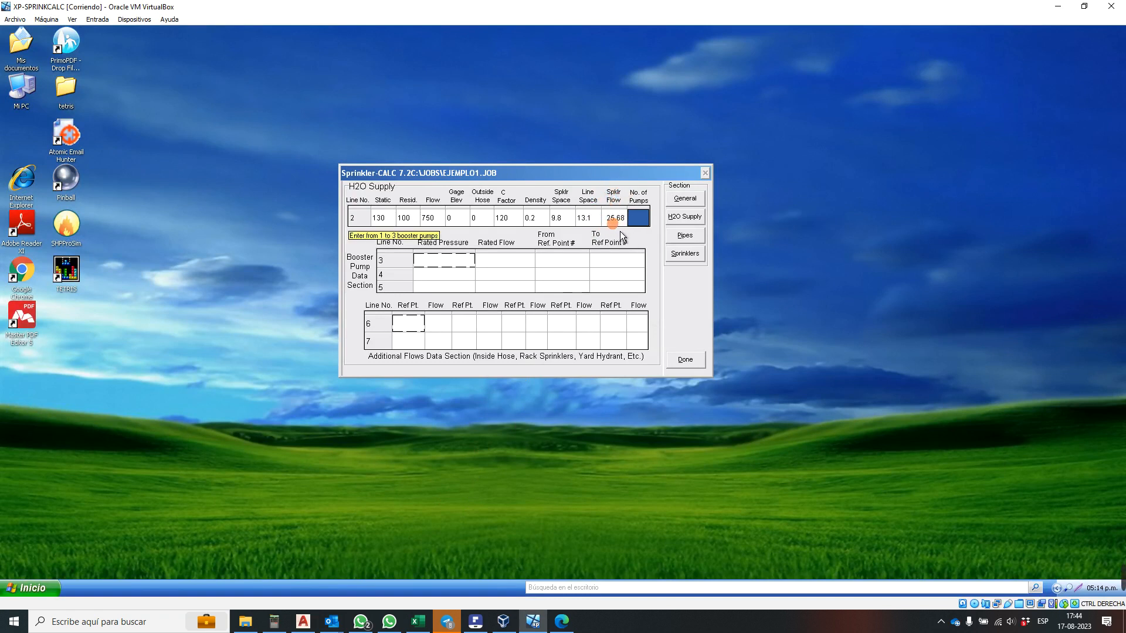
# - Switch to the Excel flow estimator, inspect the flow per sprinkler in cell M5, and clear the pending copy selection
pyautogui.click(418, 623)
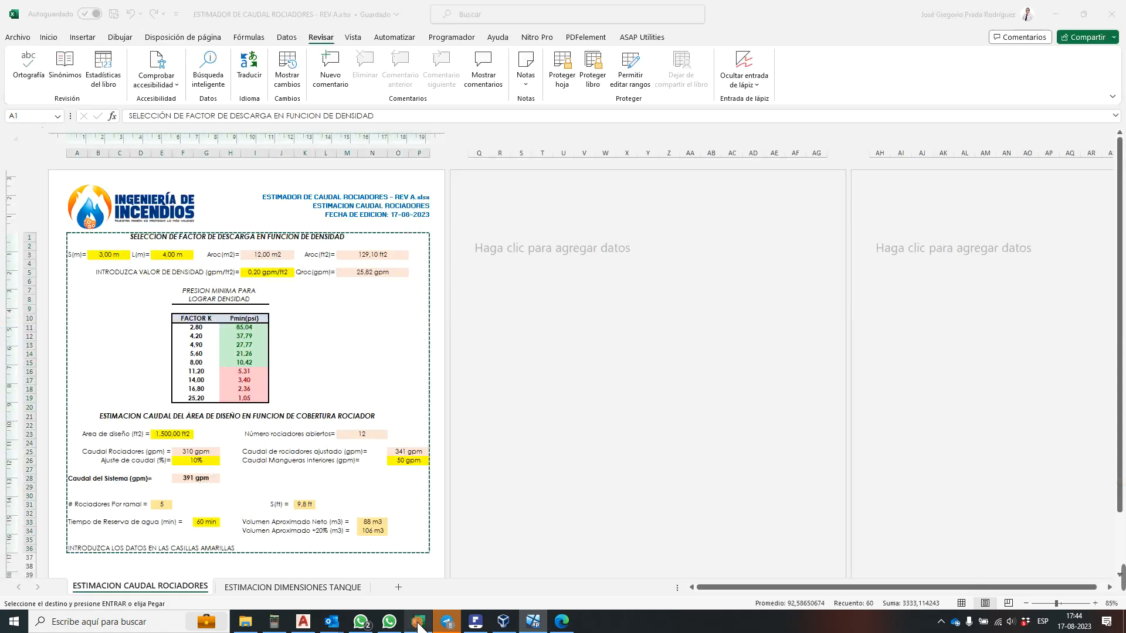
pyautogui.click(378, 272)
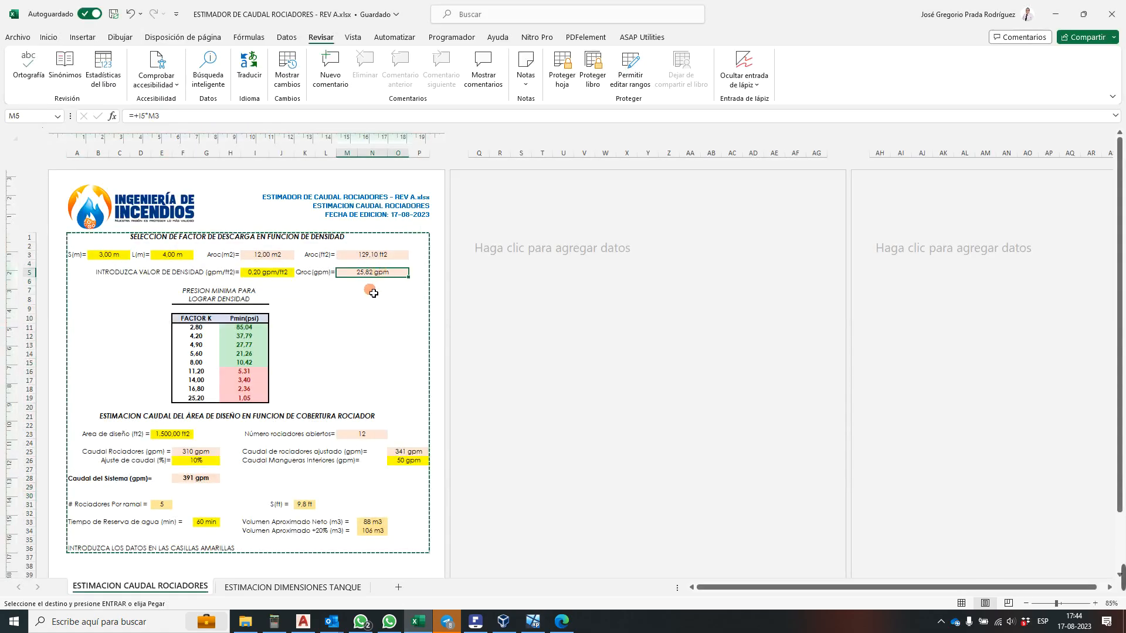
pyautogui.scroll(-1, 364, 279)
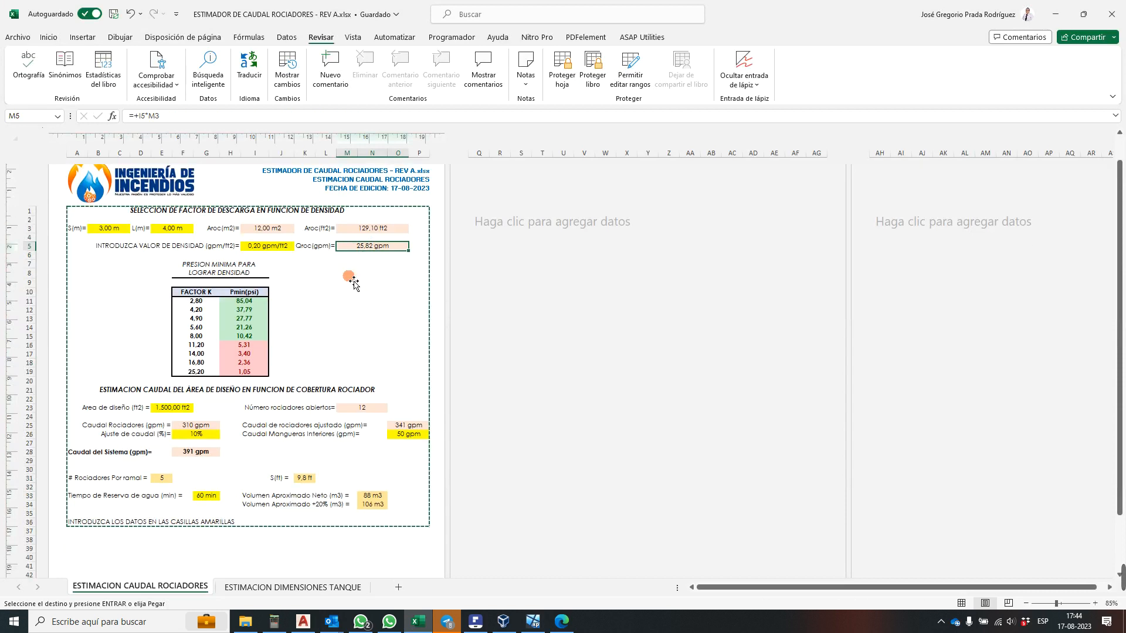
pyautogui.press('Escape')
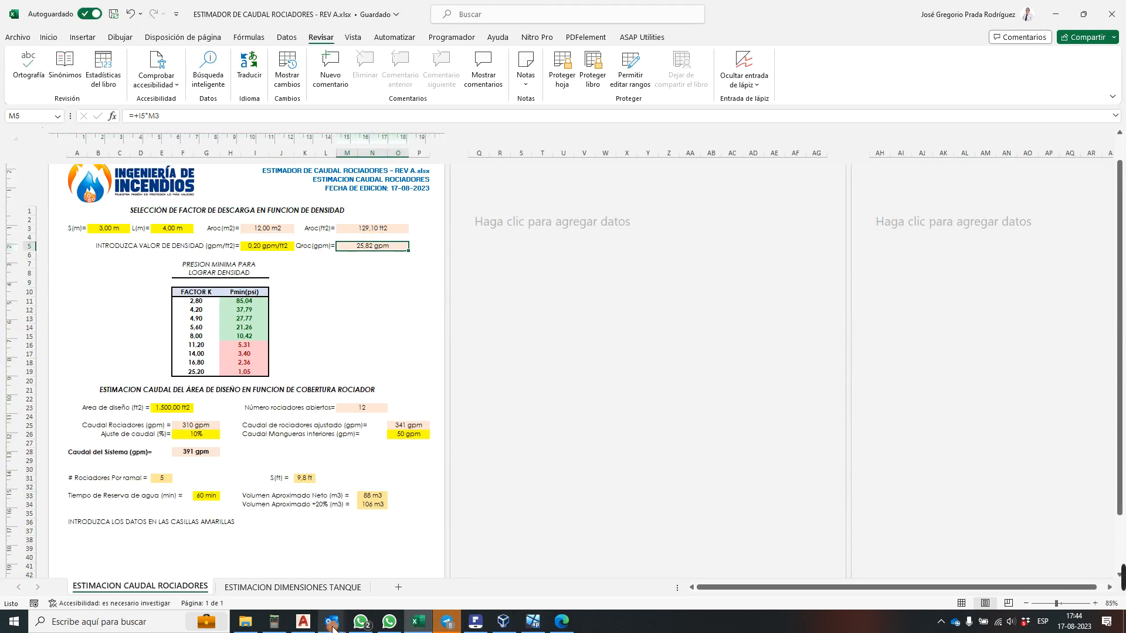
# - Convert the 4.00 m branch line distance from AutoCAD in DreamCalc as 4 * 3,28 and set Sprinkler-CALC's line spacing to 13.12
pyautogui.click(303, 622)
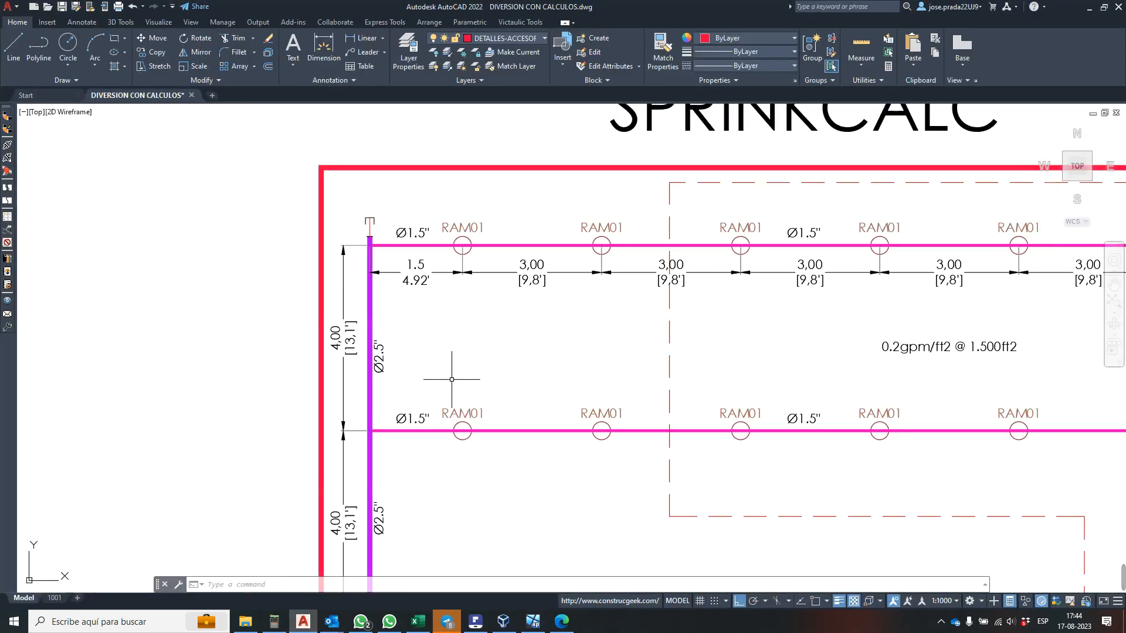
pyautogui.scroll(4, 350, 327)
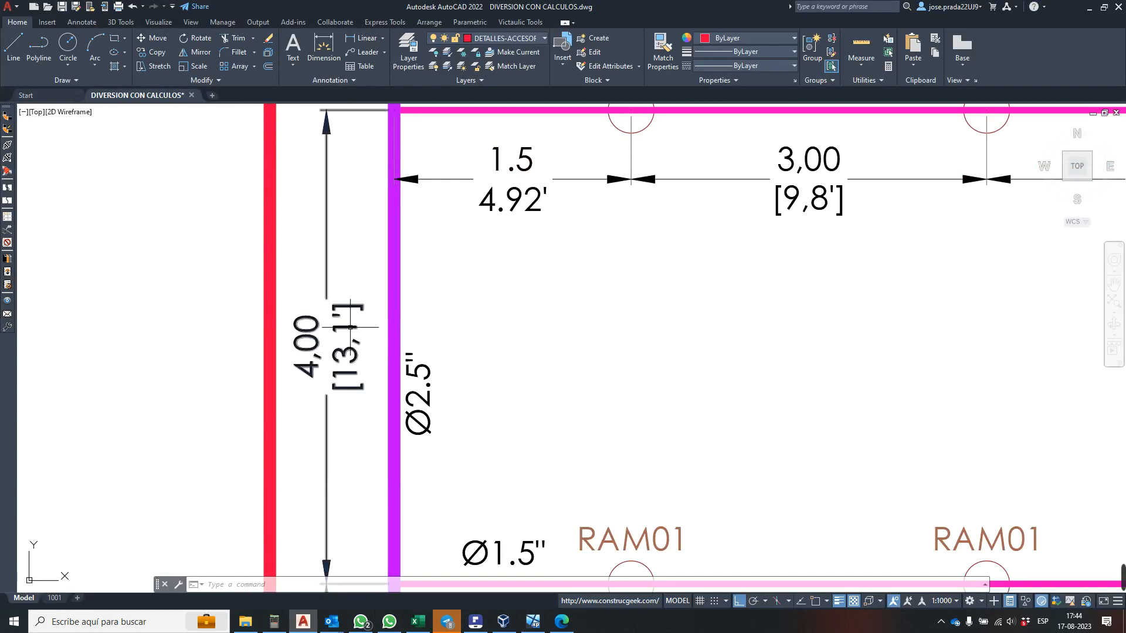
pyautogui.click(350, 327)
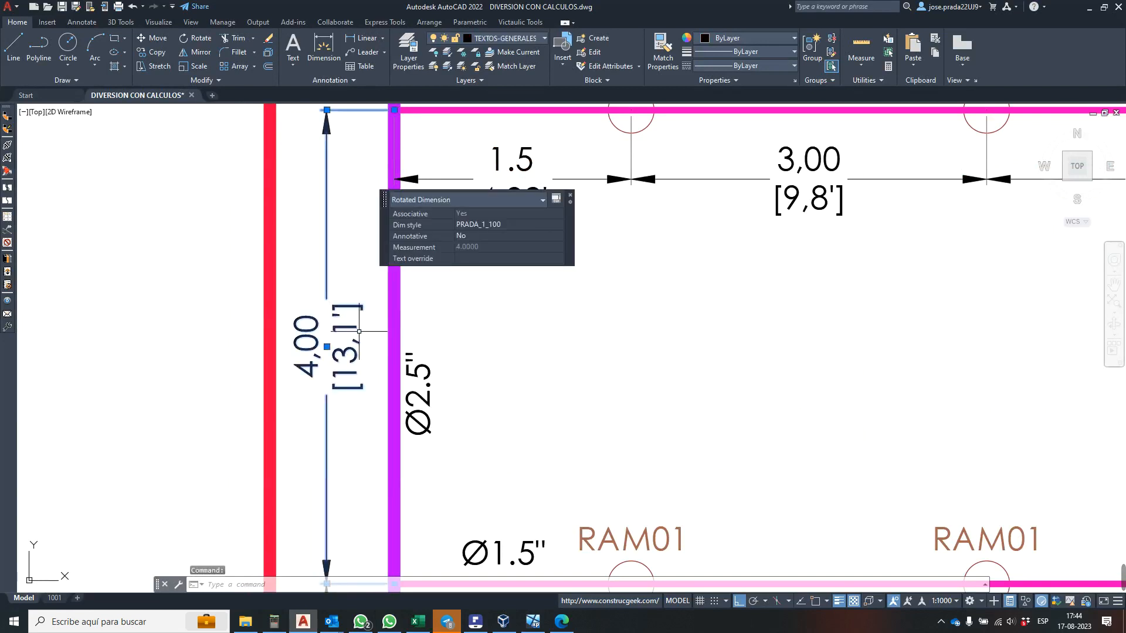
pyautogui.click(273, 621)
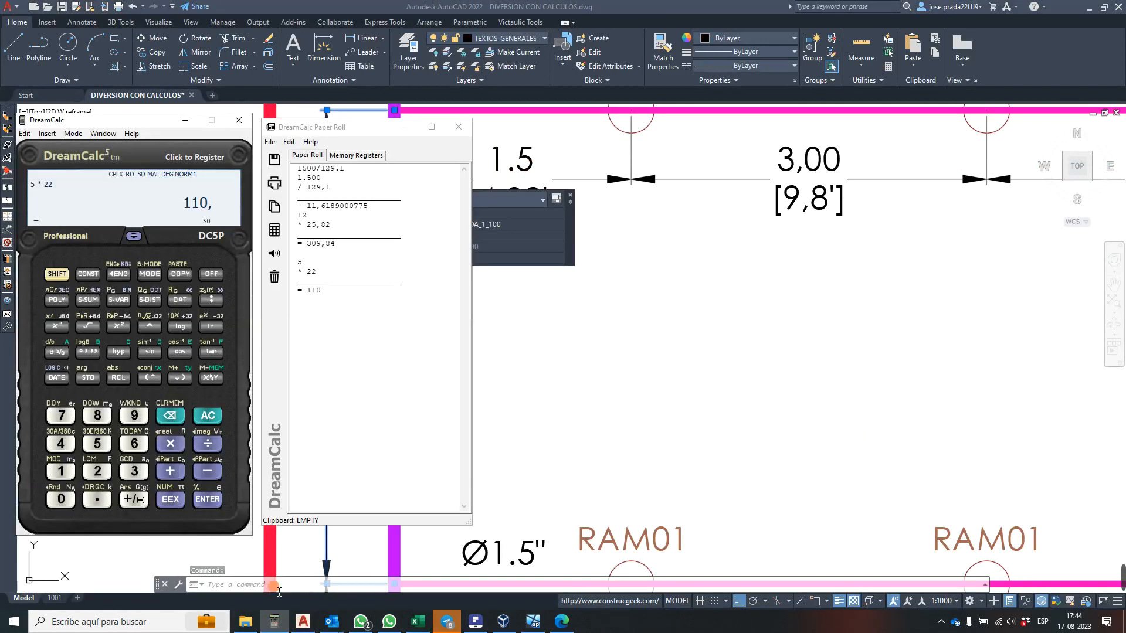
pyautogui.click(213, 413)
pyautogui.write('4 ')
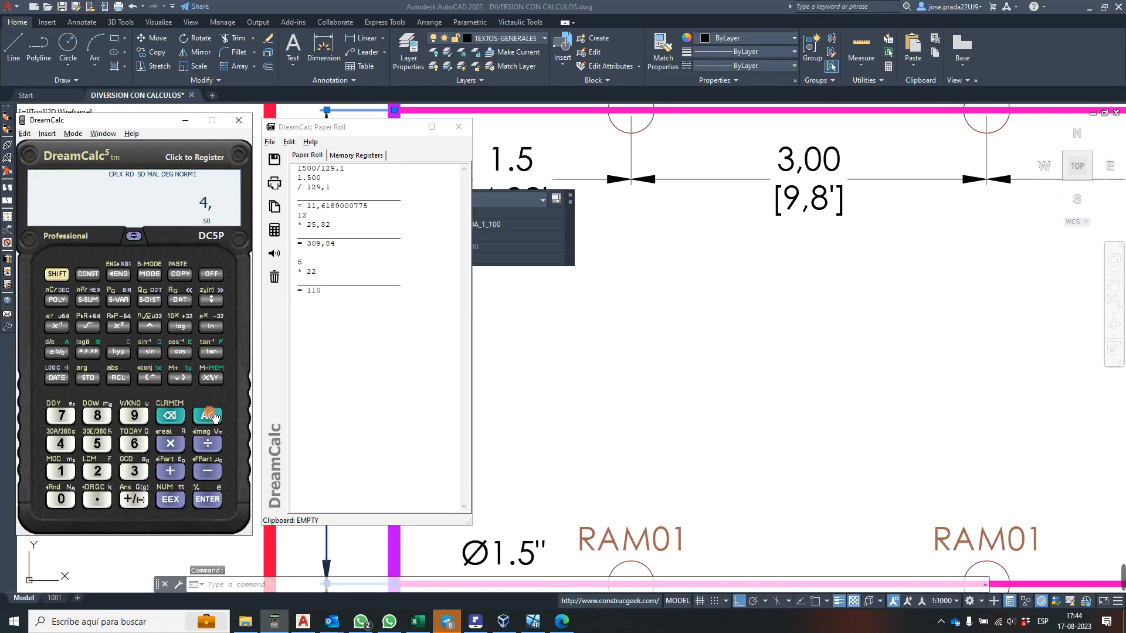
pyautogui.write('* 3,28')
pyautogui.press('Return')
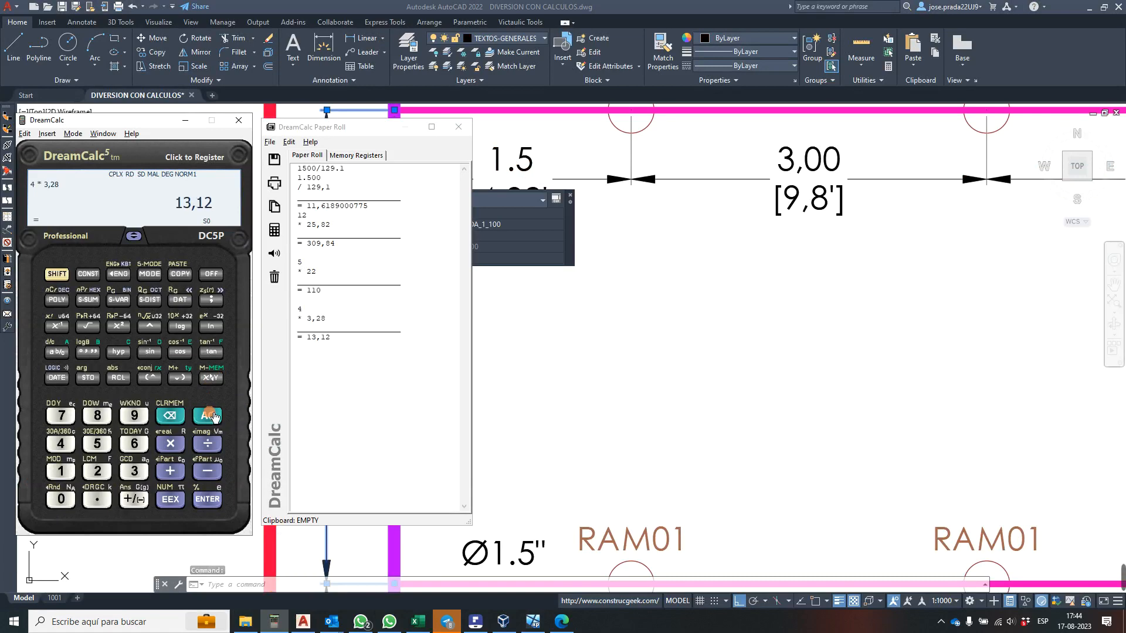
pyautogui.click(531, 623)
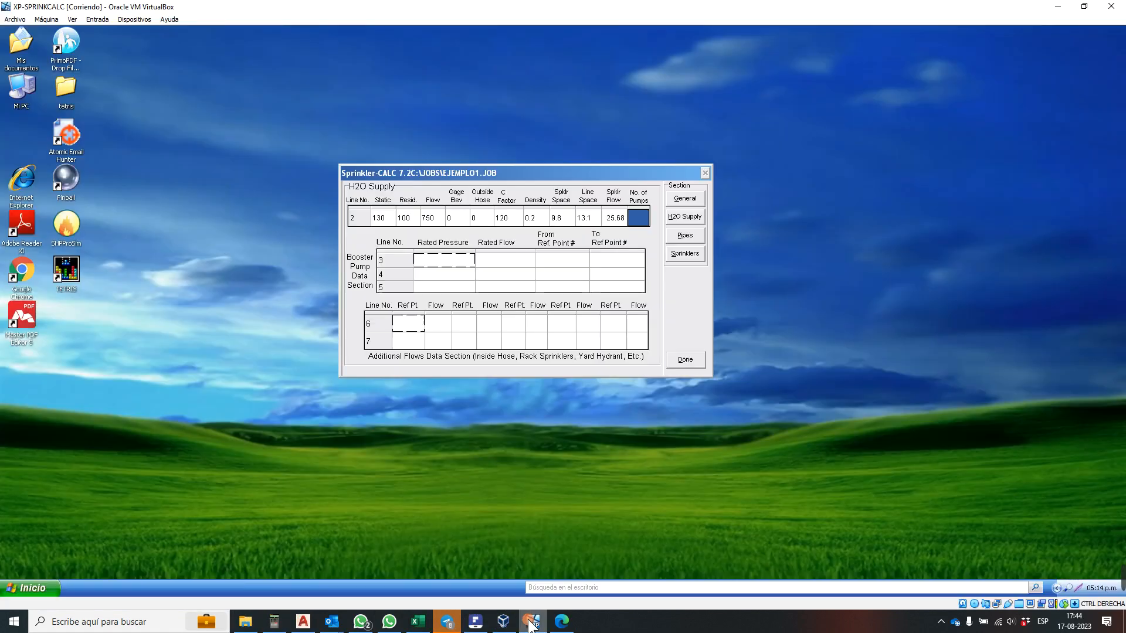
pyautogui.click(584, 222)
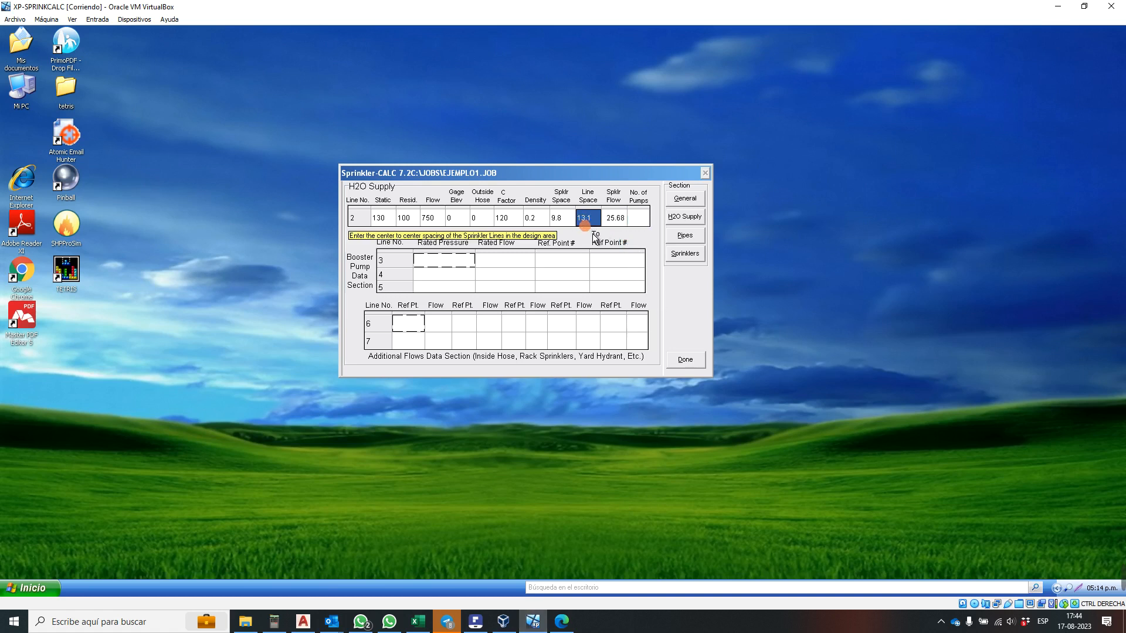
pyautogui.write('13.12')
pyautogui.press('Tab')
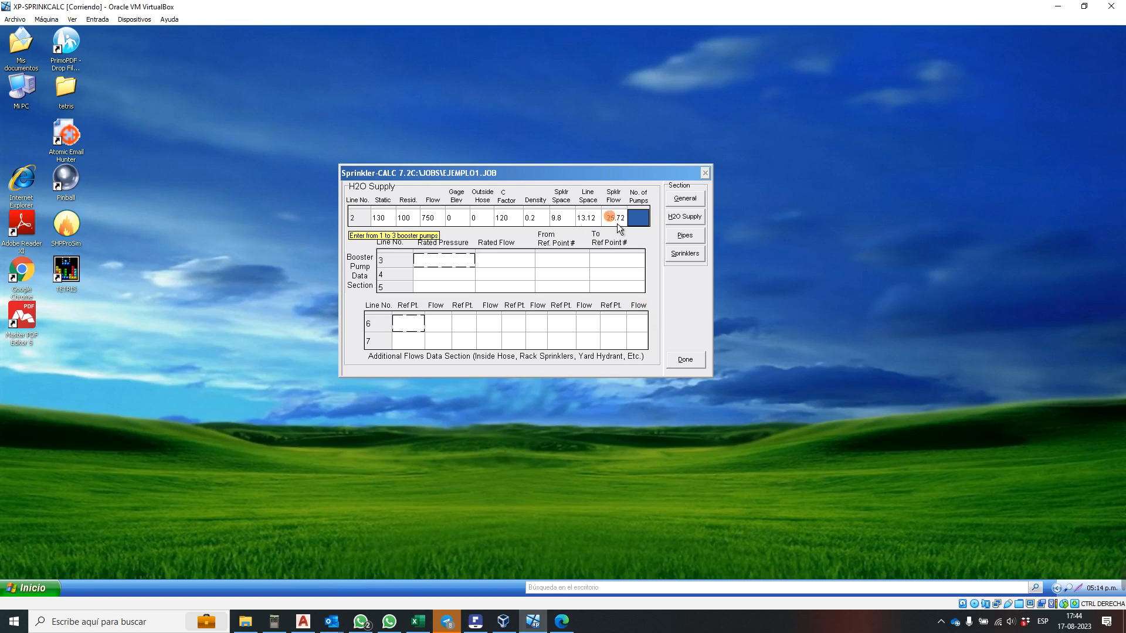
# - Convert the 3 m sprinkler spacing in DreamCalc as 3 * 3,28 and set Sprinkler-CALC's sprinkler spacing to 9.84
pyautogui.click(566, 219)
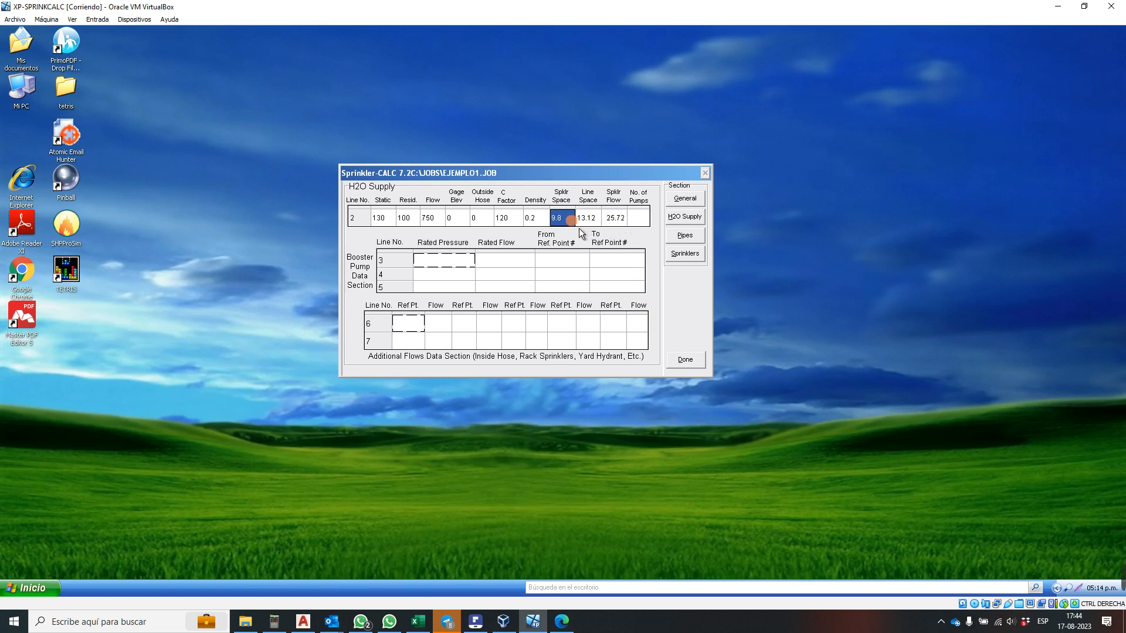
pyautogui.click(274, 622)
pyautogui.click(219, 412)
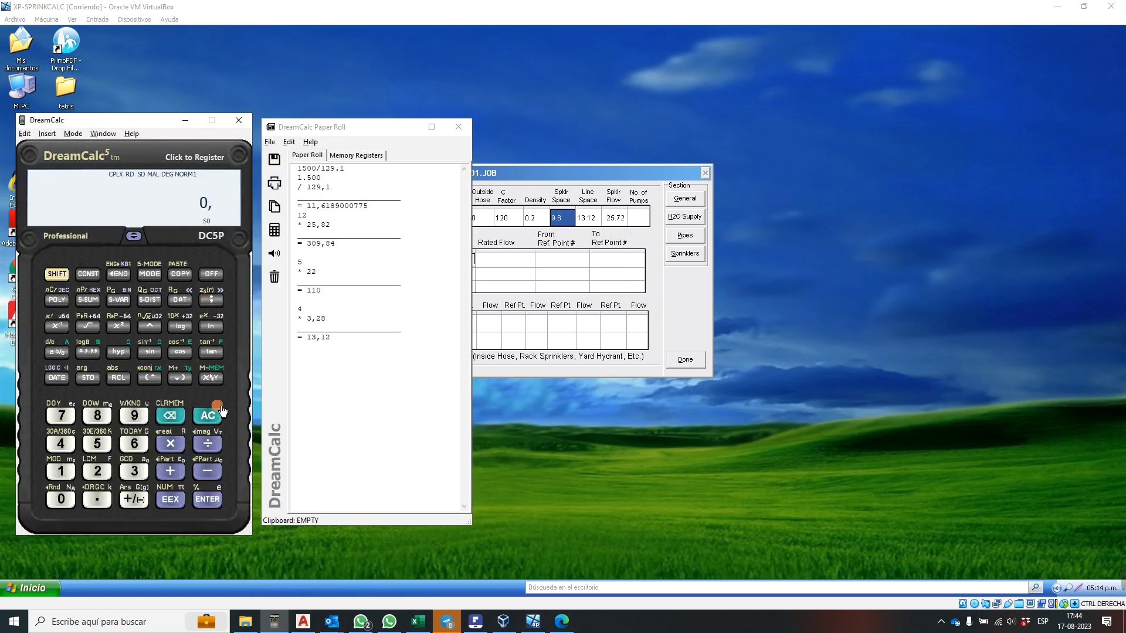
pyautogui.write('3')
pyautogui.write(',28')
pyautogui.press('Return')
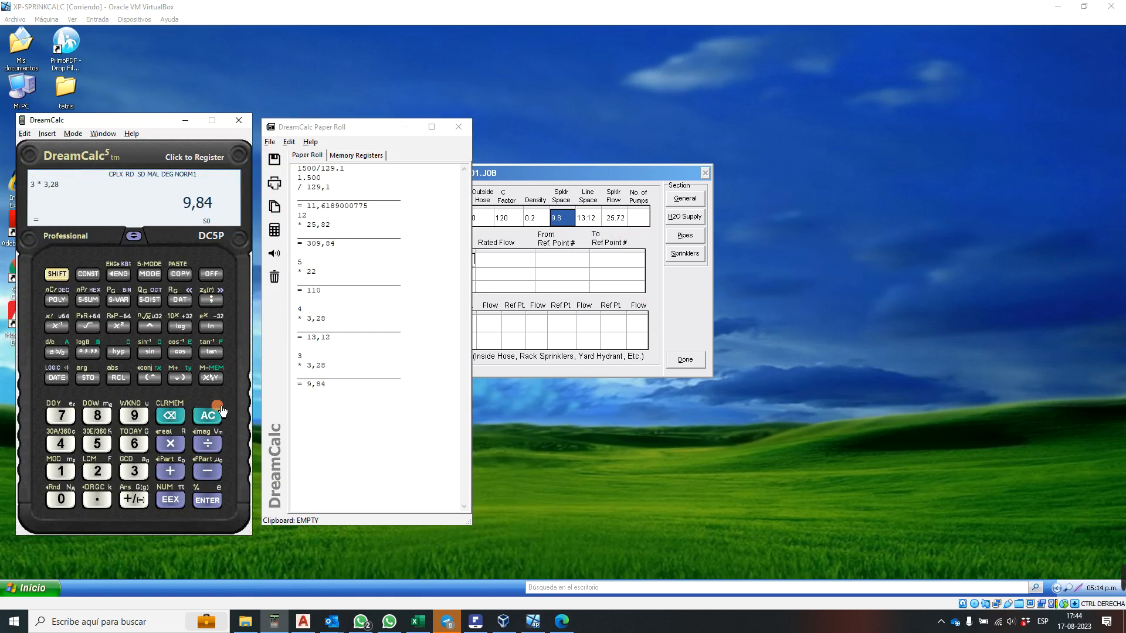
pyautogui.click(566, 220)
pyautogui.write('9.')
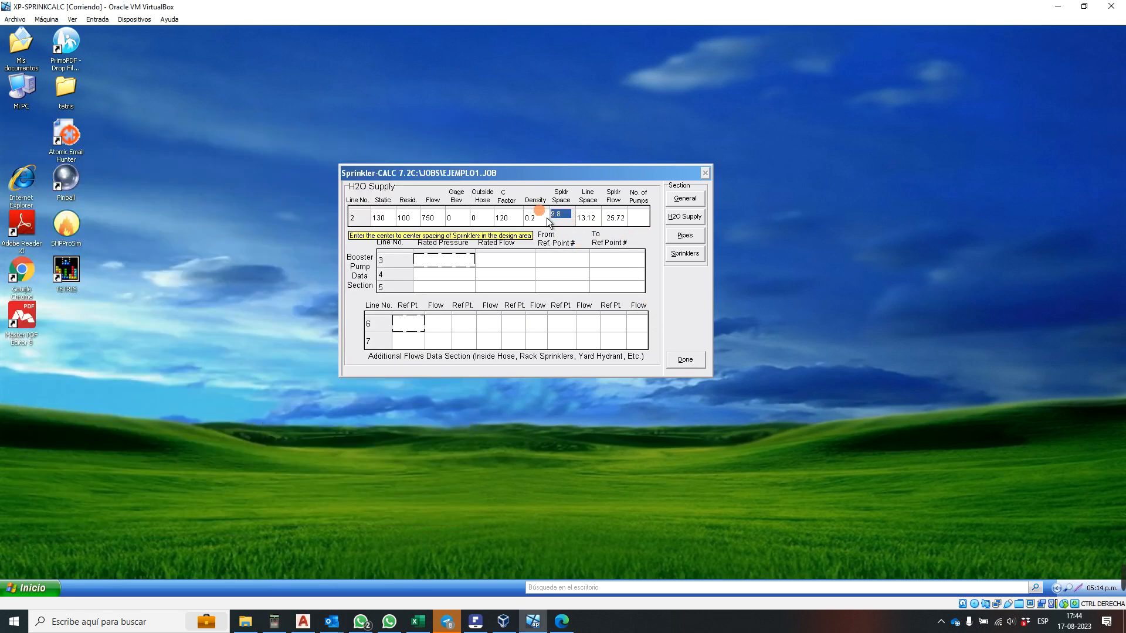
pyautogui.press('Tab')
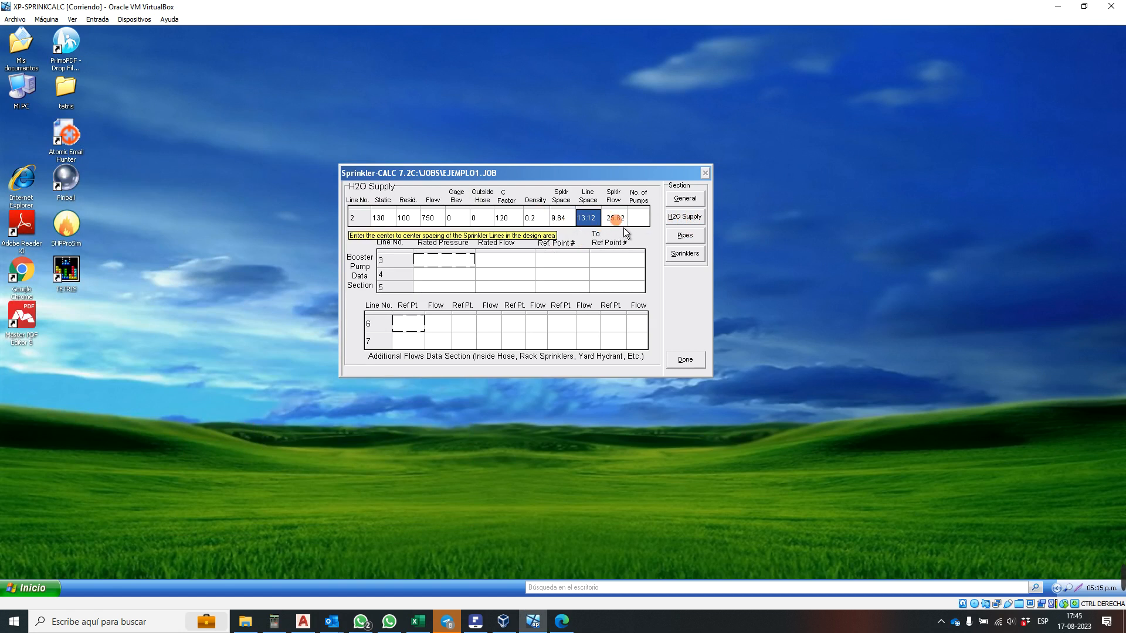
# - Compare the sprinkler flow with the Excel estimate, then return to Sprinkler-CALC, leave the number of pumps empty and open the pipe information section
pyautogui.click(428, 623)
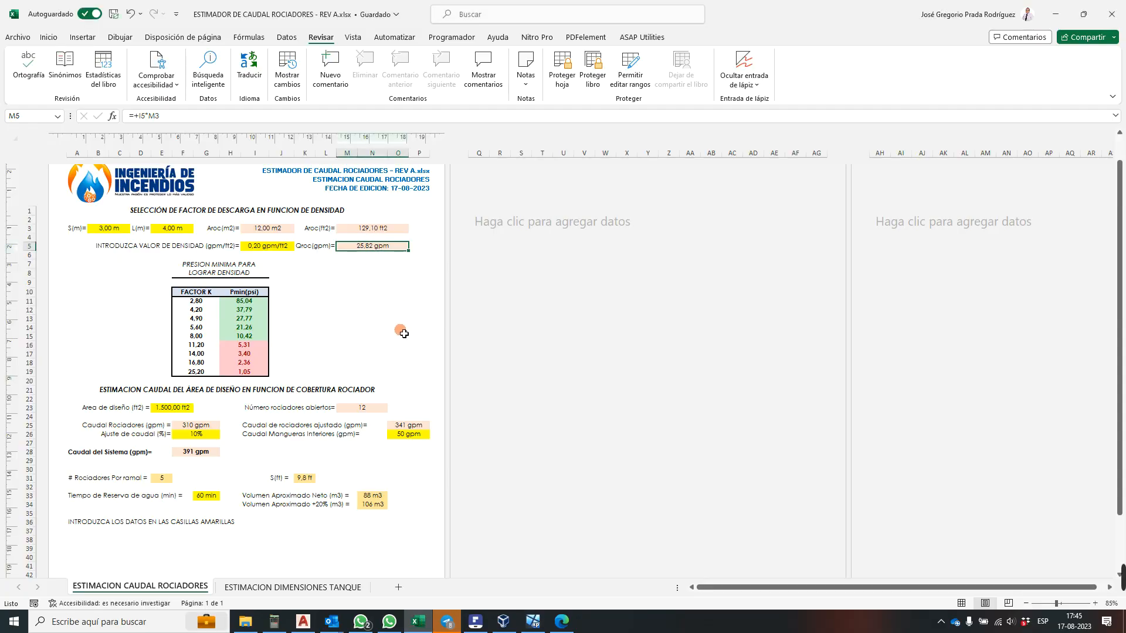
pyautogui.click(532, 621)
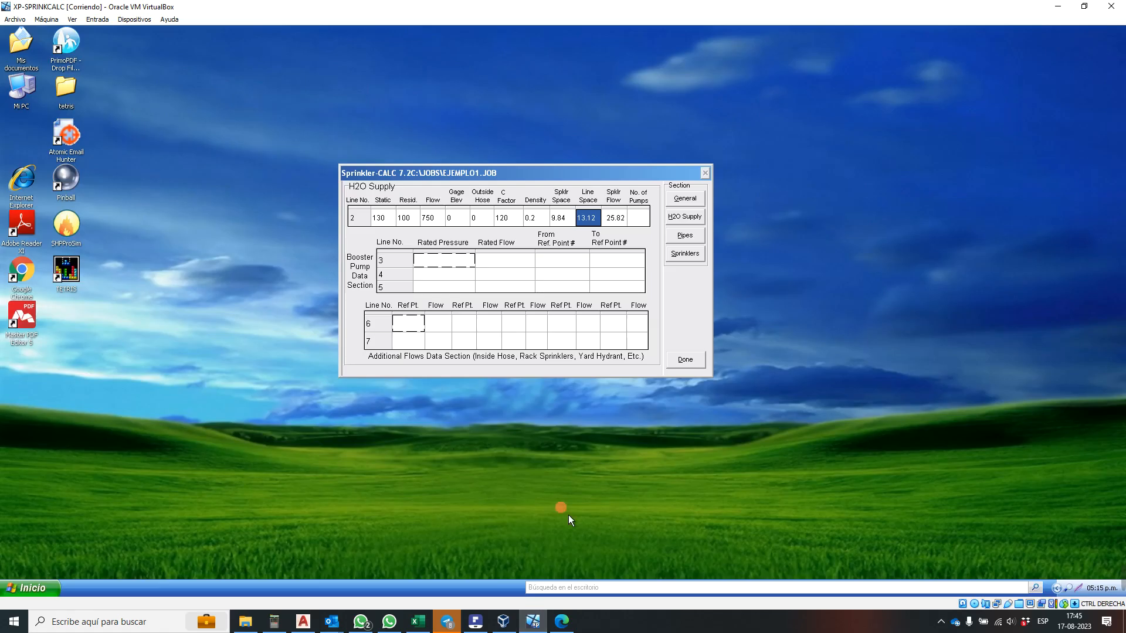
pyautogui.press('Tab')
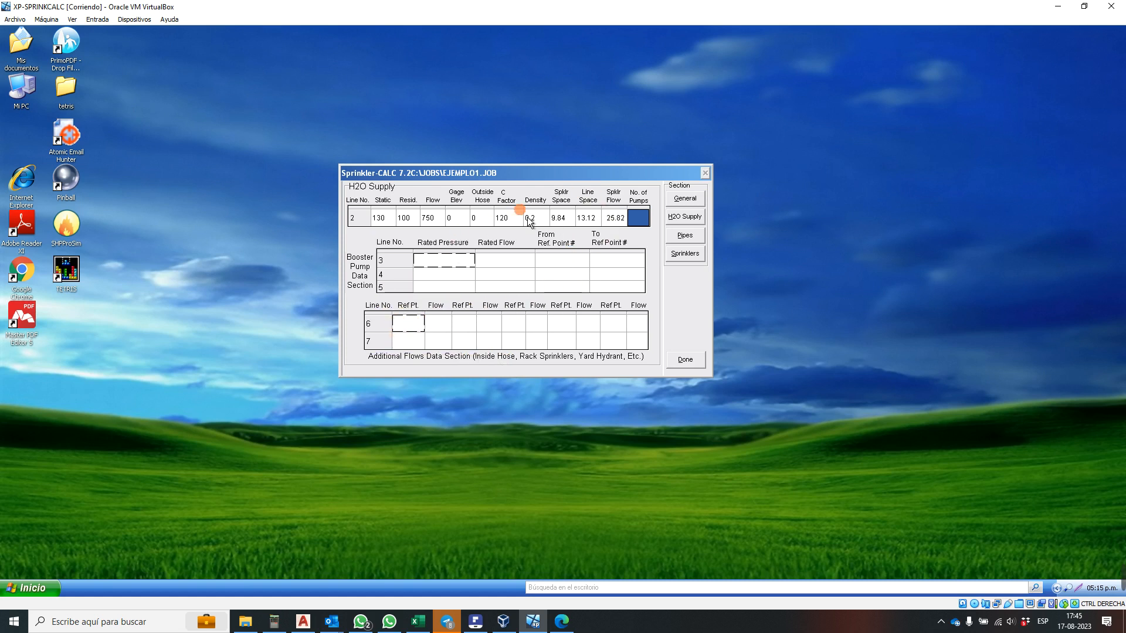
pyautogui.click(693, 239)
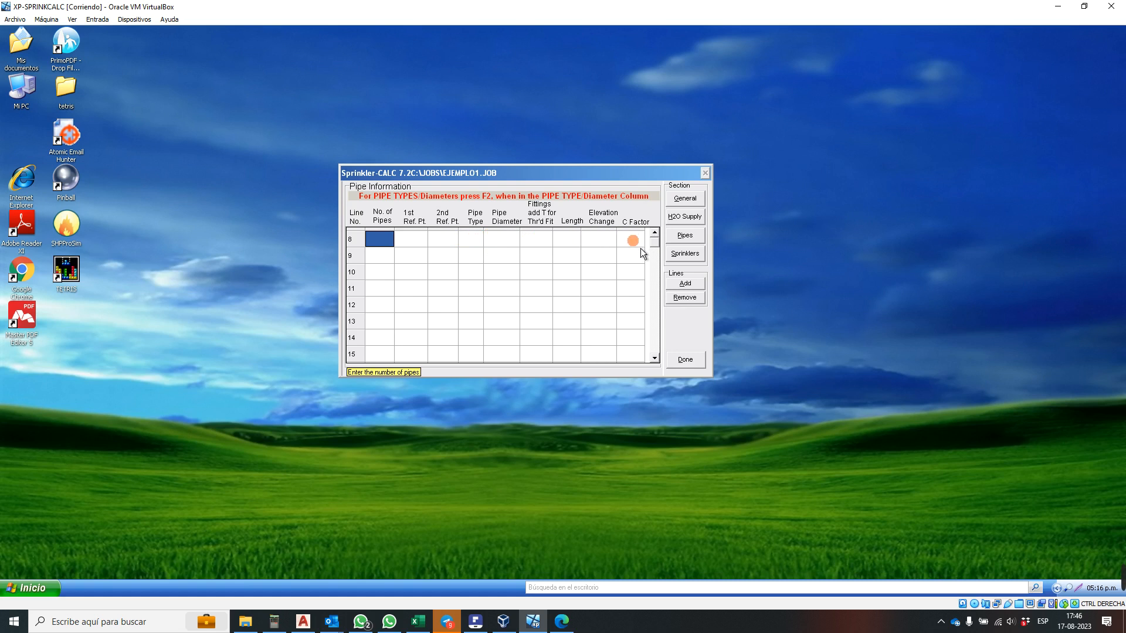
# - Review the H2O Supply and Pipes sections and, after switching to AutoCAD, examine the EJERCICIO SPRINKCALC piping layout
pyautogui.click(684, 216)
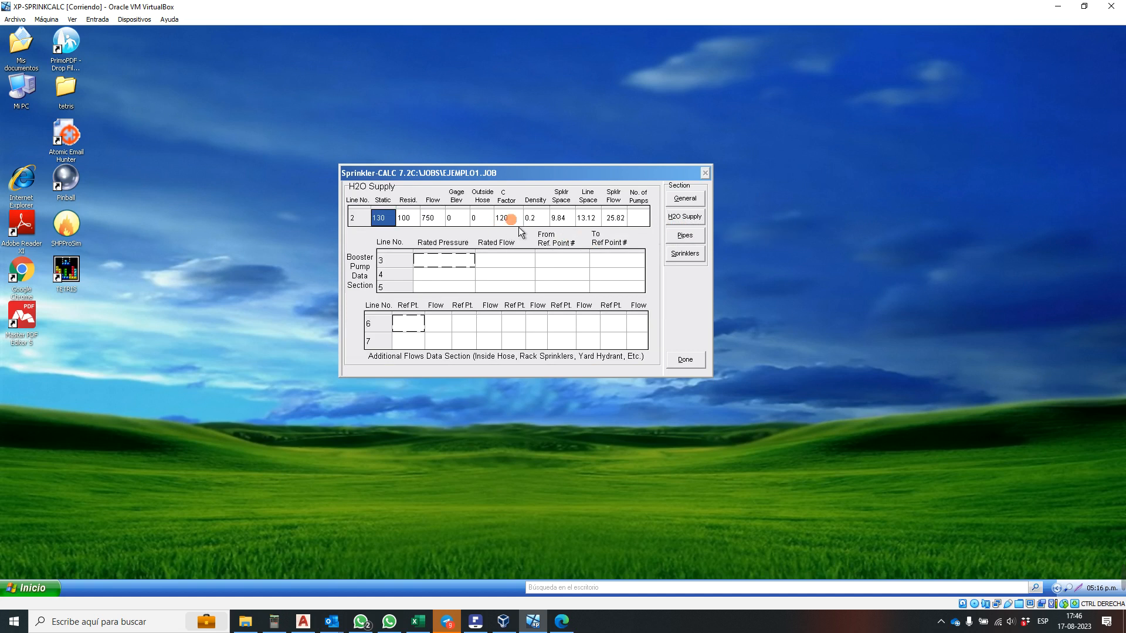
pyautogui.click(687, 234)
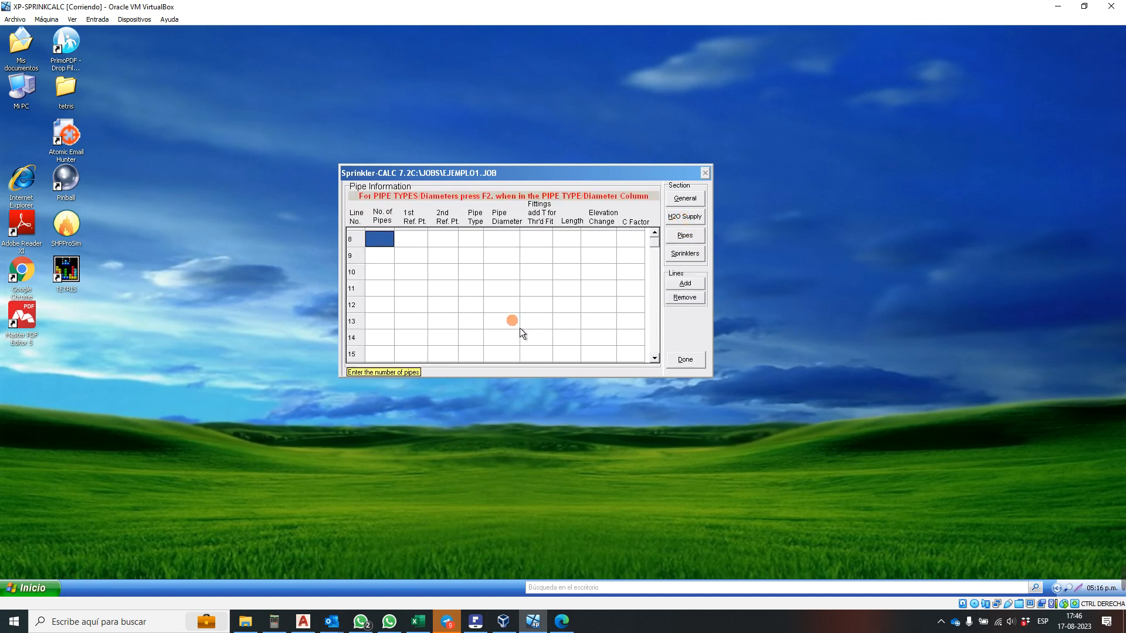
pyautogui.click(303, 621)
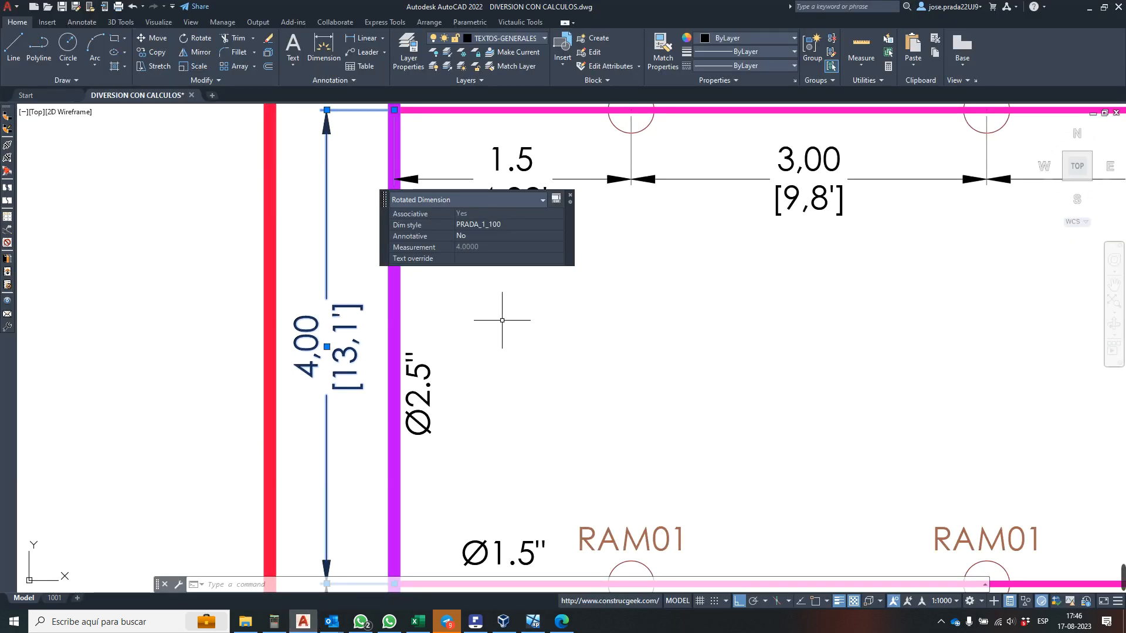
pyautogui.scroll(-7, 639, 264)
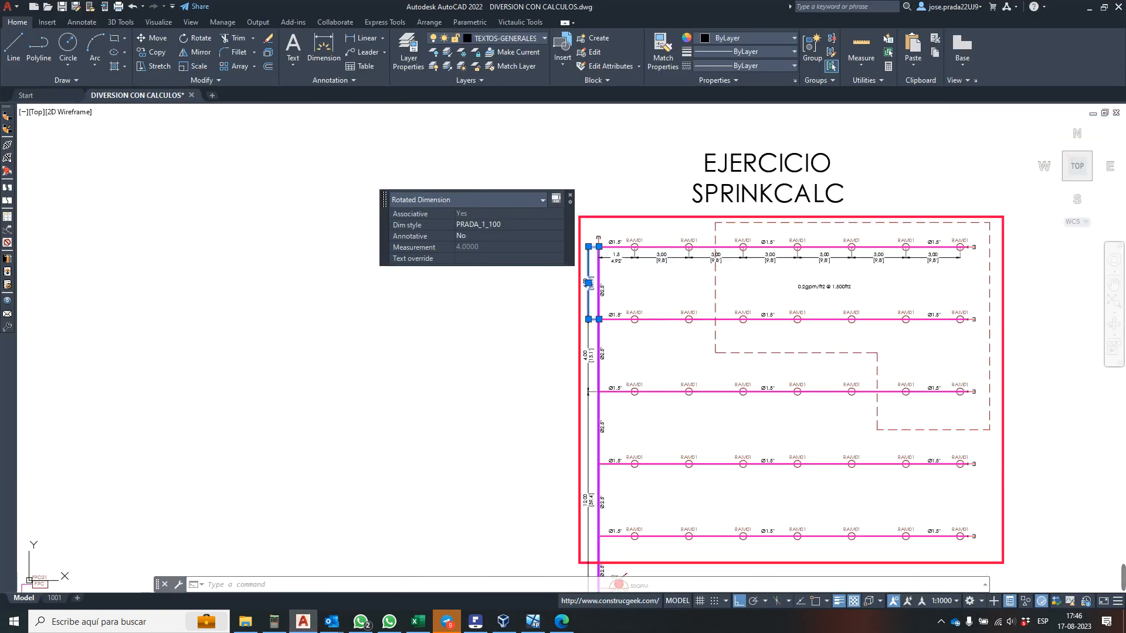
pyautogui.press('Escape')
pyautogui.scroll(-2, 690, 257)
pyautogui.scroll(5, 690, 257)
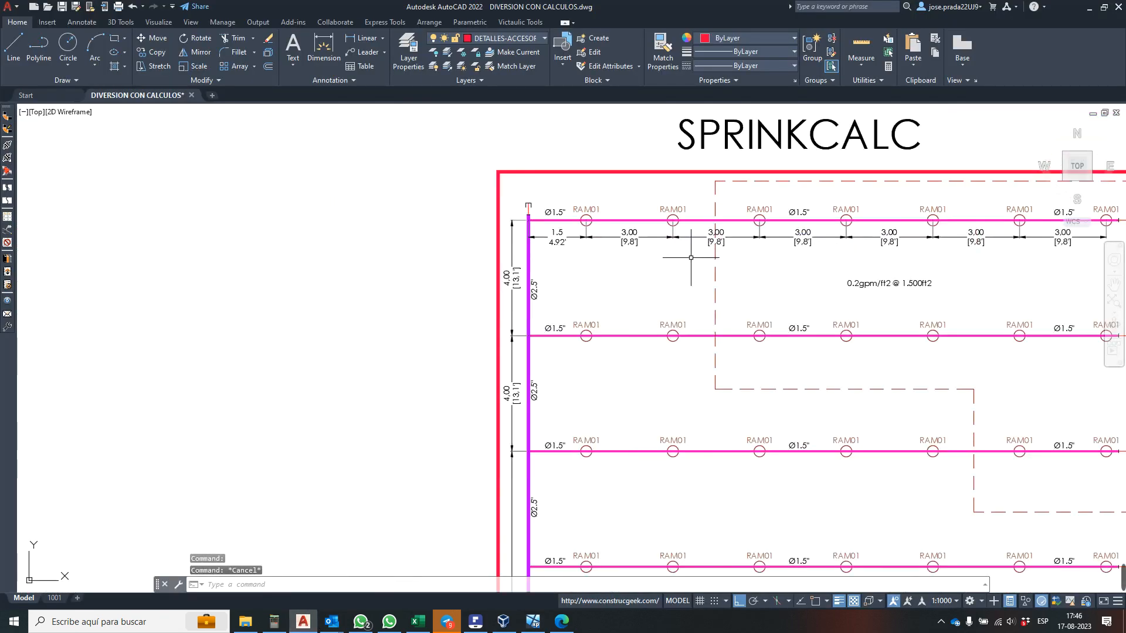
pyautogui.scroll(-4, 695, 261)
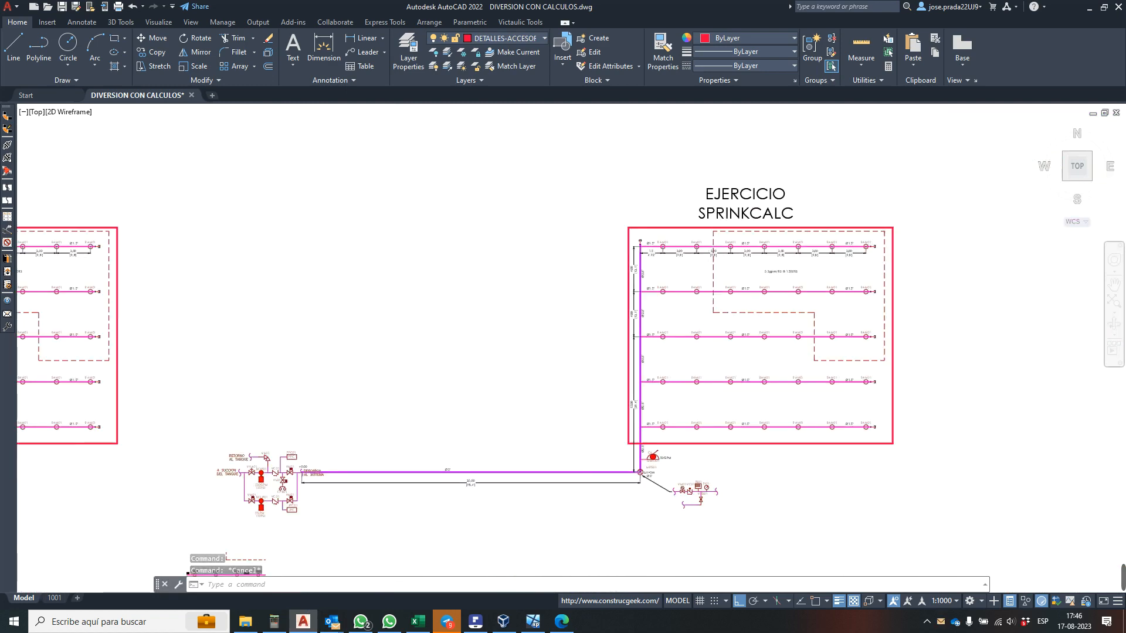
pyautogui.scroll(-2, 691, 293)
pyautogui.scroll(4, 510, 410)
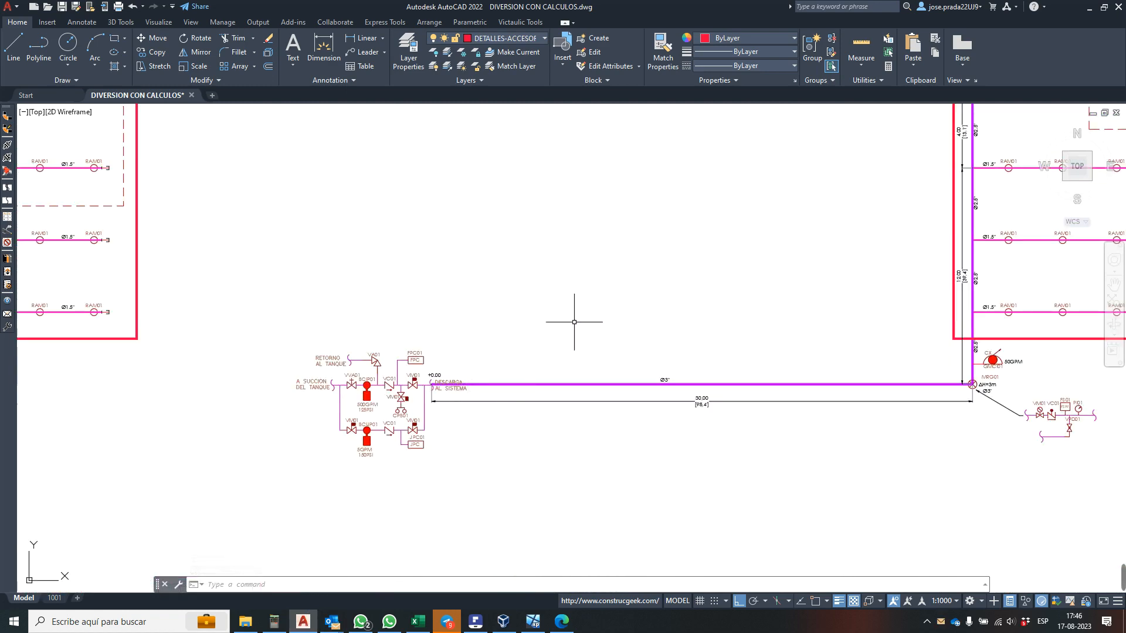
pyautogui.scroll(-6, 573, 322)
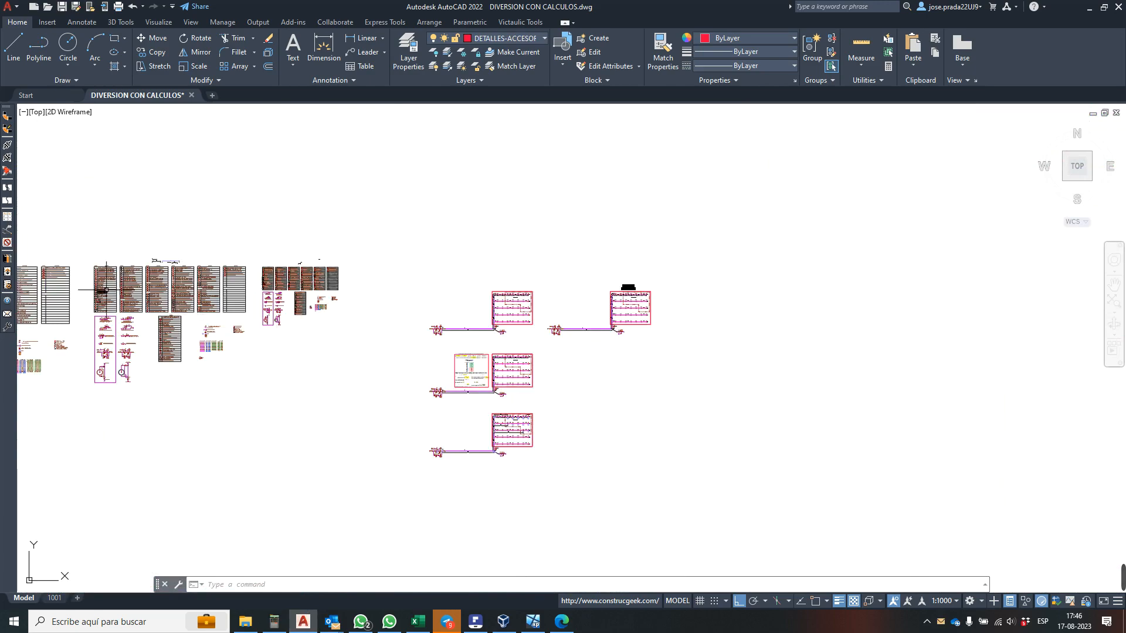
# - Copy the 001 NODO symbol from the symbol legend to below the pipe between pump BCIP01 and check valve VC01 in the SPRINKCALC exercise
pyautogui.scroll(5, 105, 289)
pyautogui.scroll(2, 438, 185)
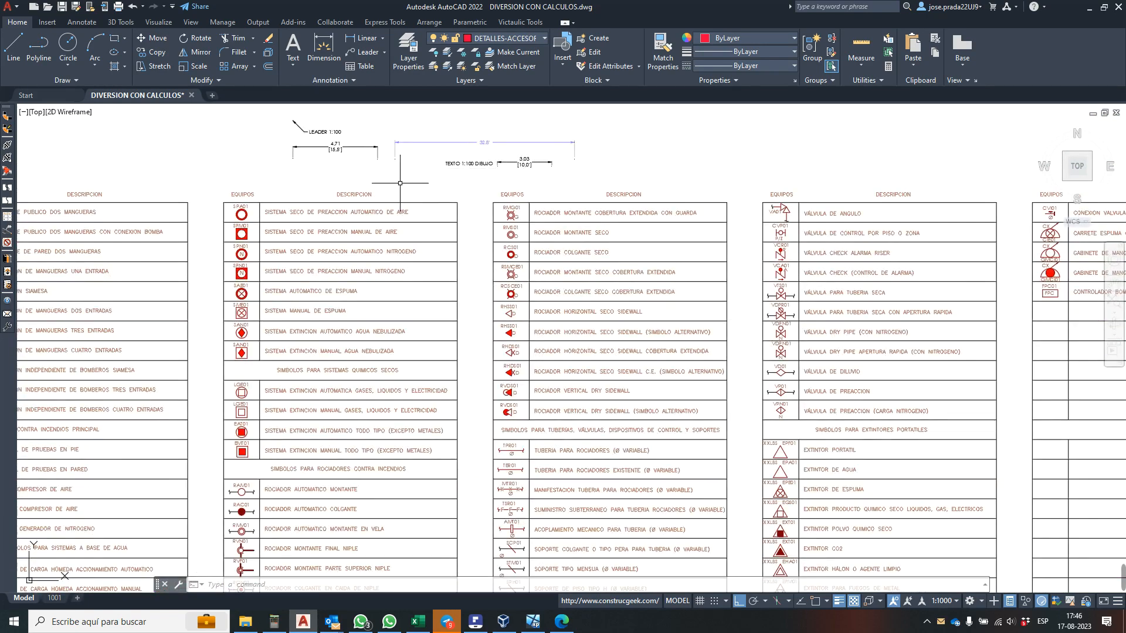
pyautogui.scroll(-4, 387, 176)
pyautogui.scroll(6, 445, 370)
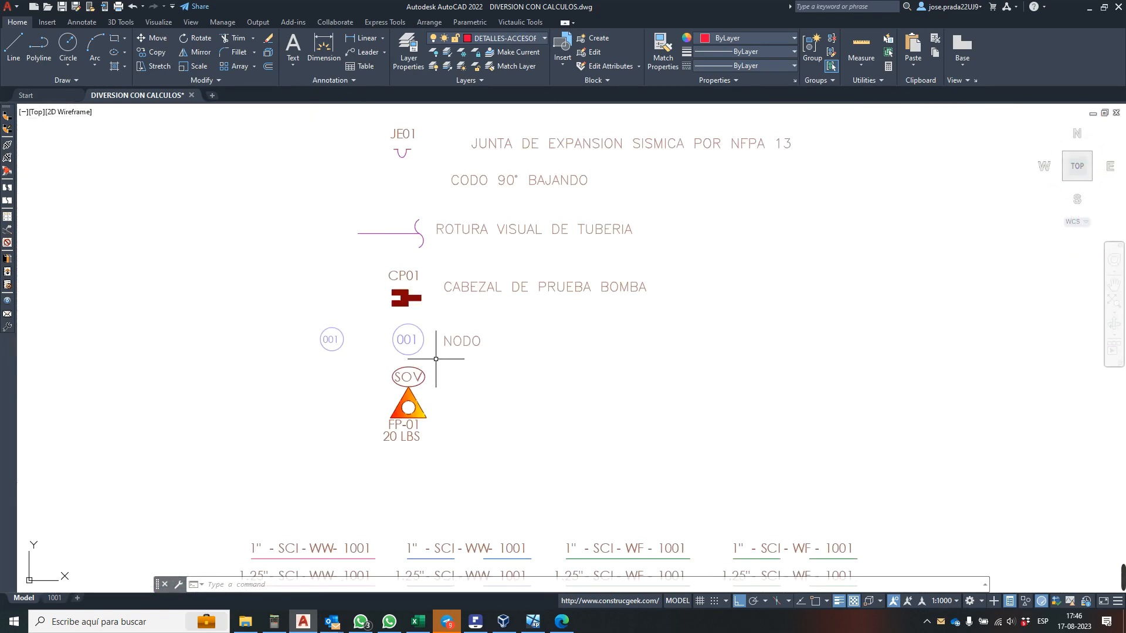
pyautogui.click(407, 340)
pyautogui.rightClick(407, 340)
pyautogui.click(476, 406)
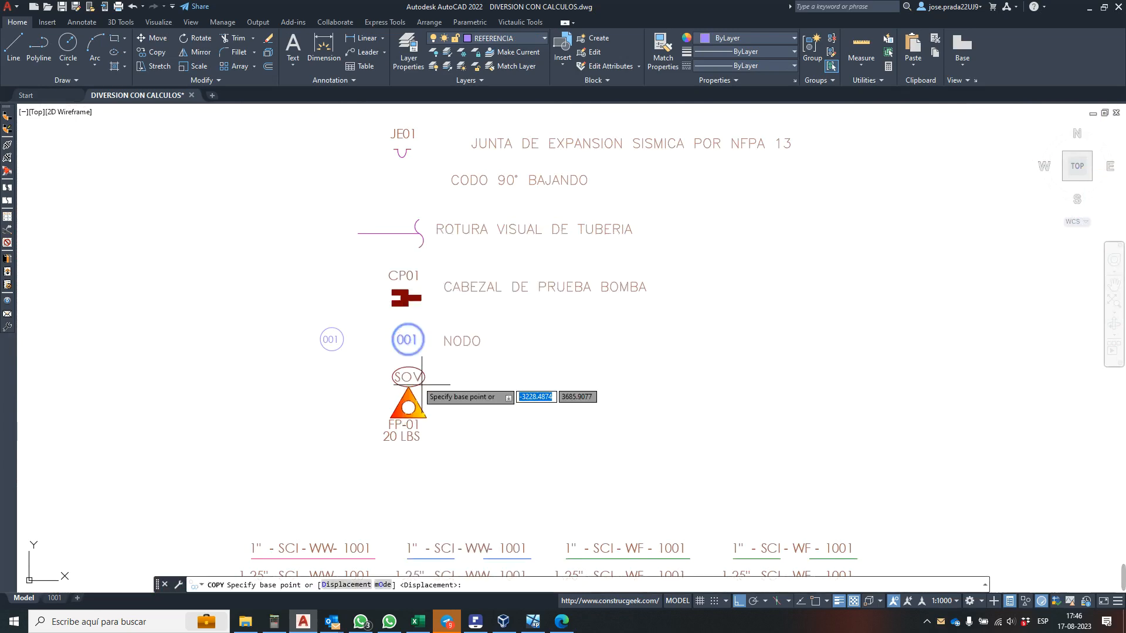
pyautogui.click(407, 340)
pyautogui.scroll(-6, 391, 333)
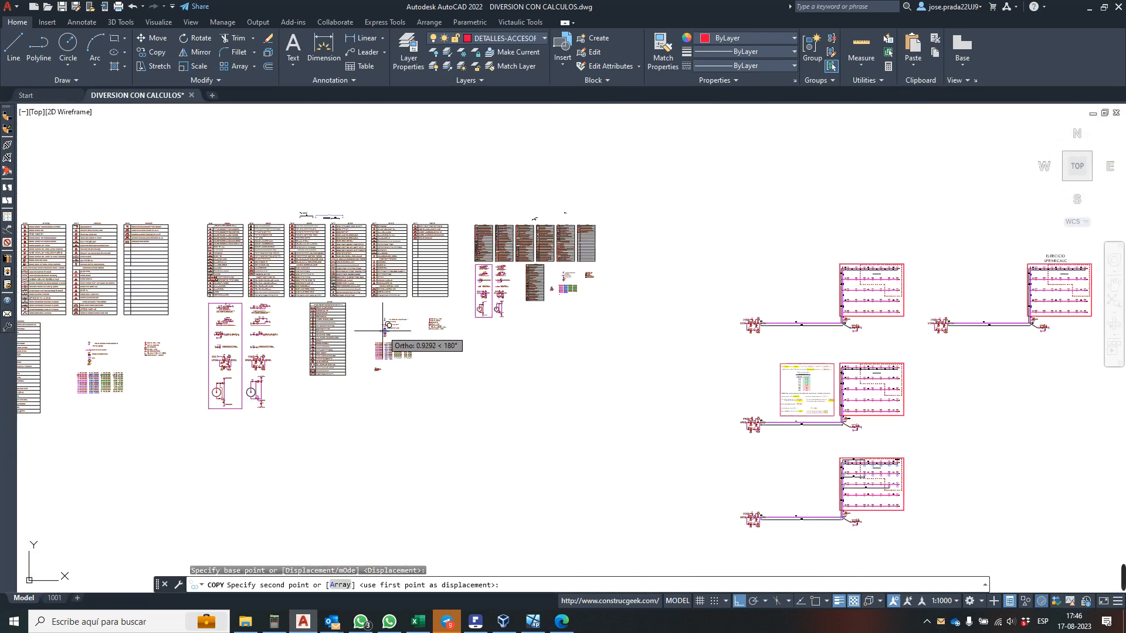
pyautogui.scroll(2, 586, 364)
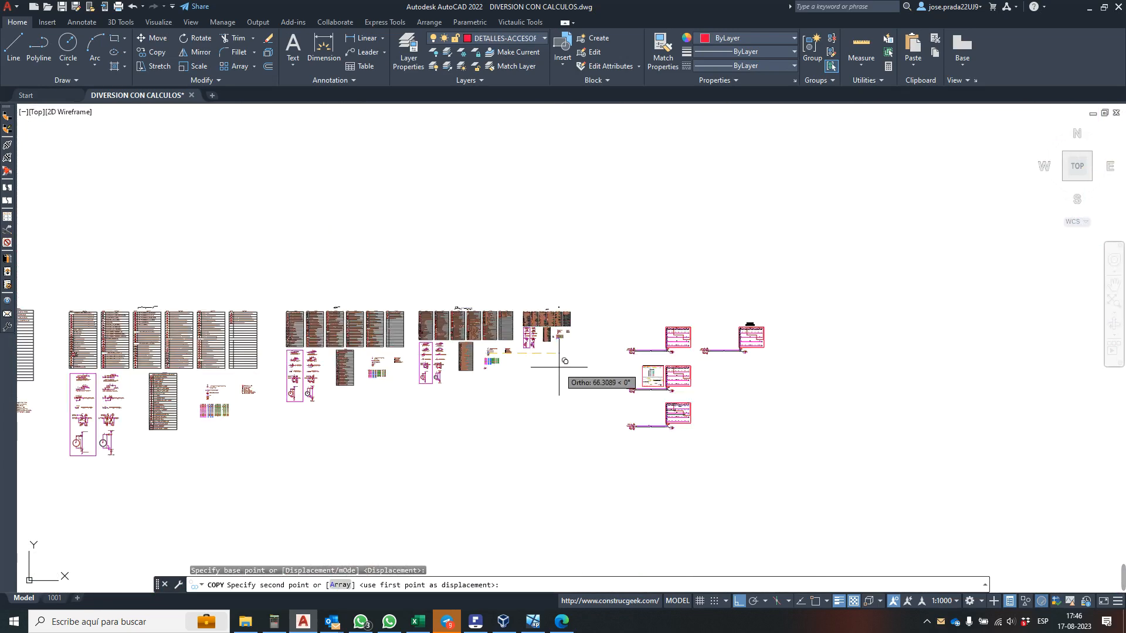
pyautogui.press('F8')
pyautogui.press('F8')
pyautogui.scroll(2, 703, 358)
pyautogui.press('F8')
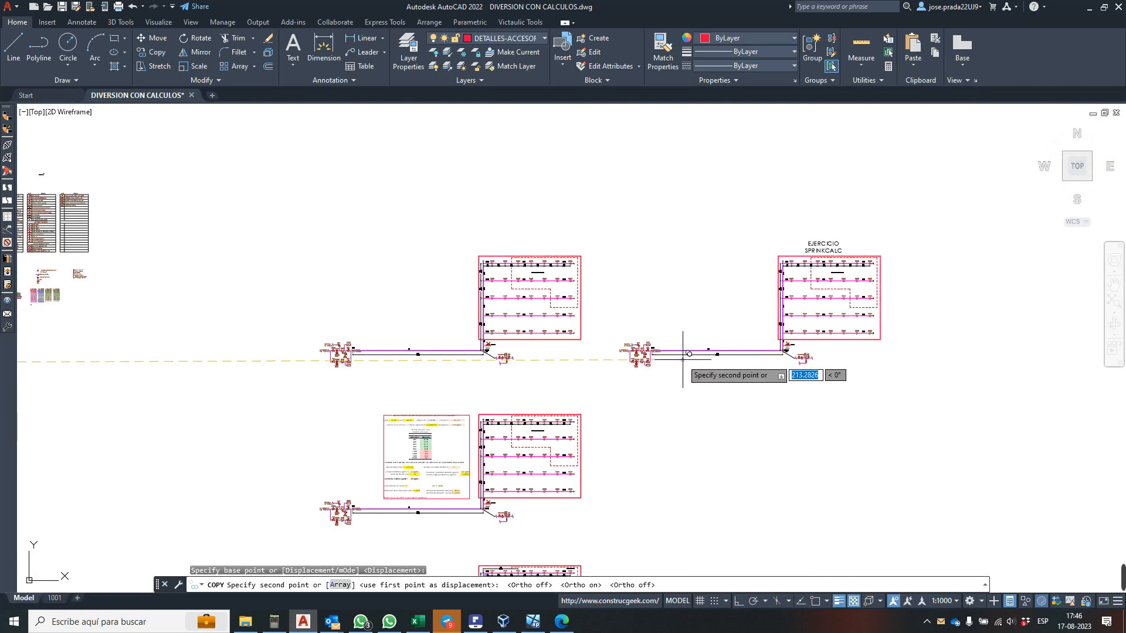
pyautogui.scroll(9, 665, 356)
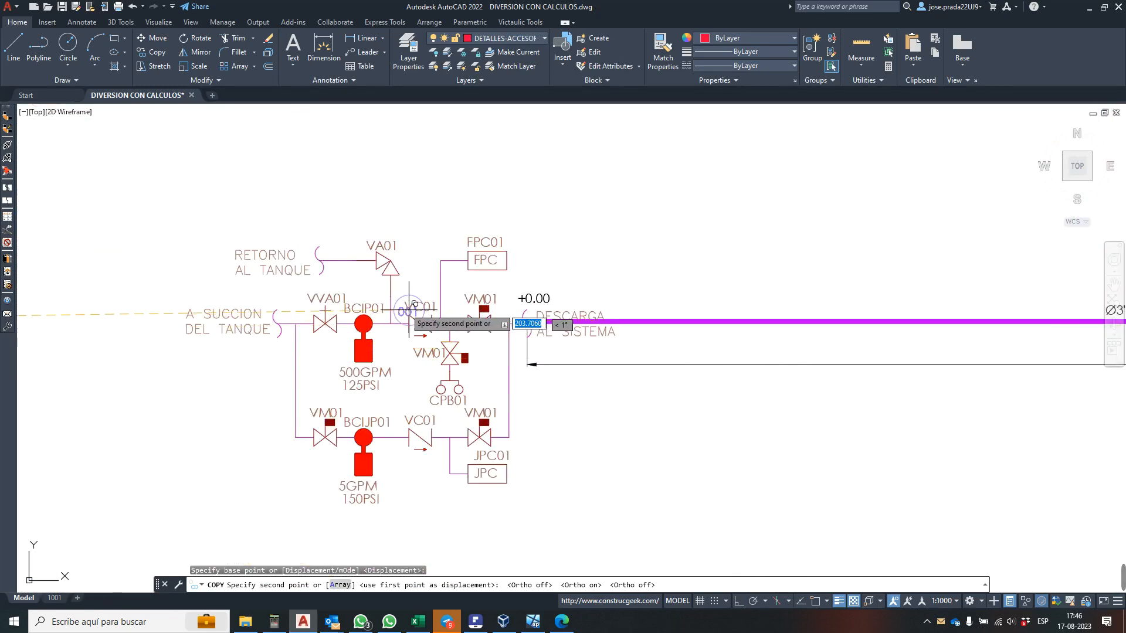
pyautogui.scroll(2, 419, 282)
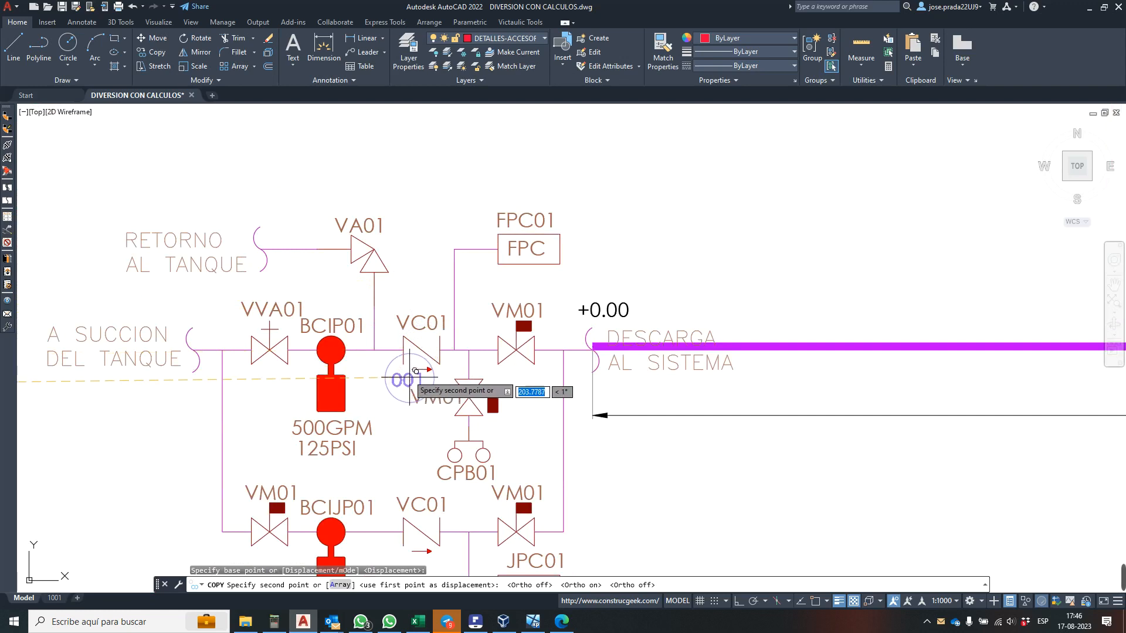
pyautogui.click(381, 374)
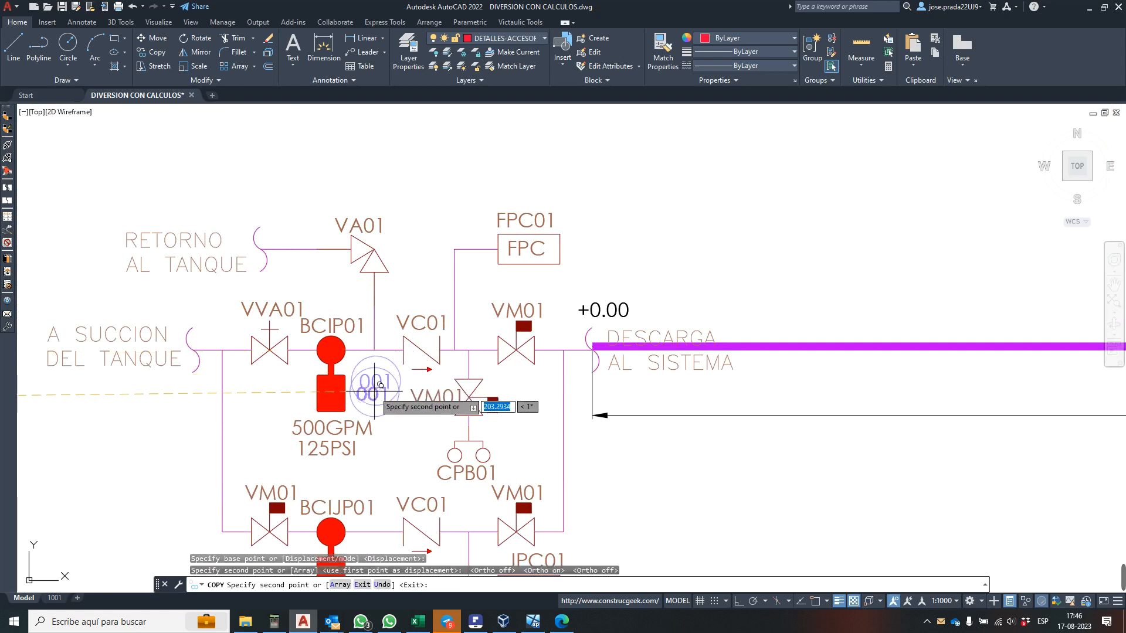
pyautogui.press('Escape')
# - Copy the pump's 001 node marker about 2.5 m horizontally to the discharge side of valve VM01, with Ortho on
pyautogui.click(380, 381)
pyautogui.rightClick(381, 384)
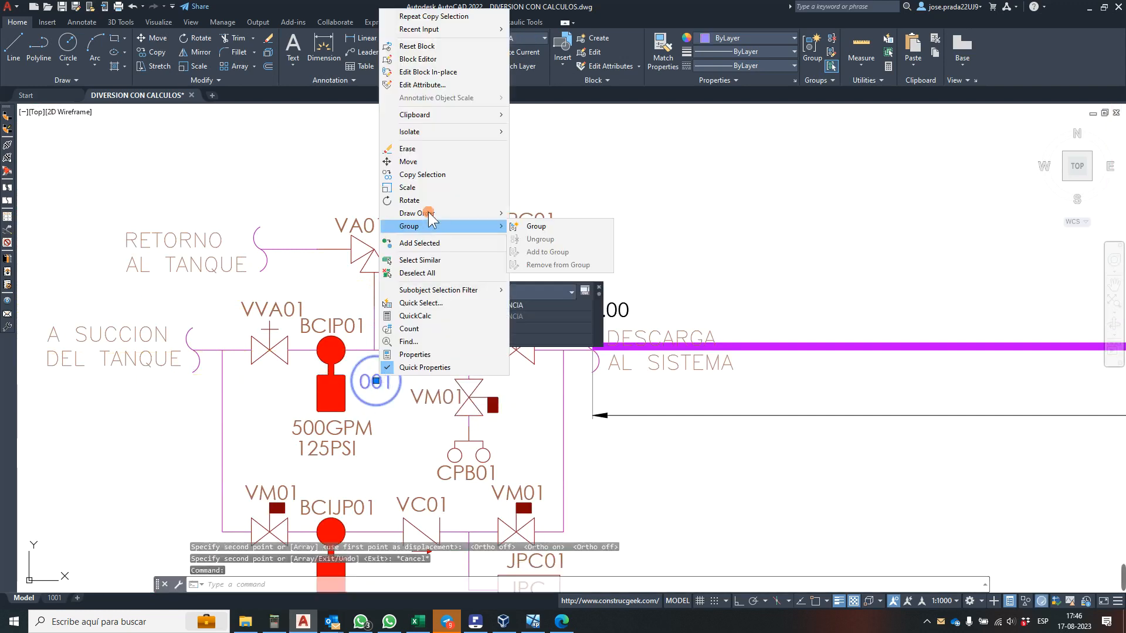
pyautogui.click(429, 175)
pyautogui.click(373, 398)
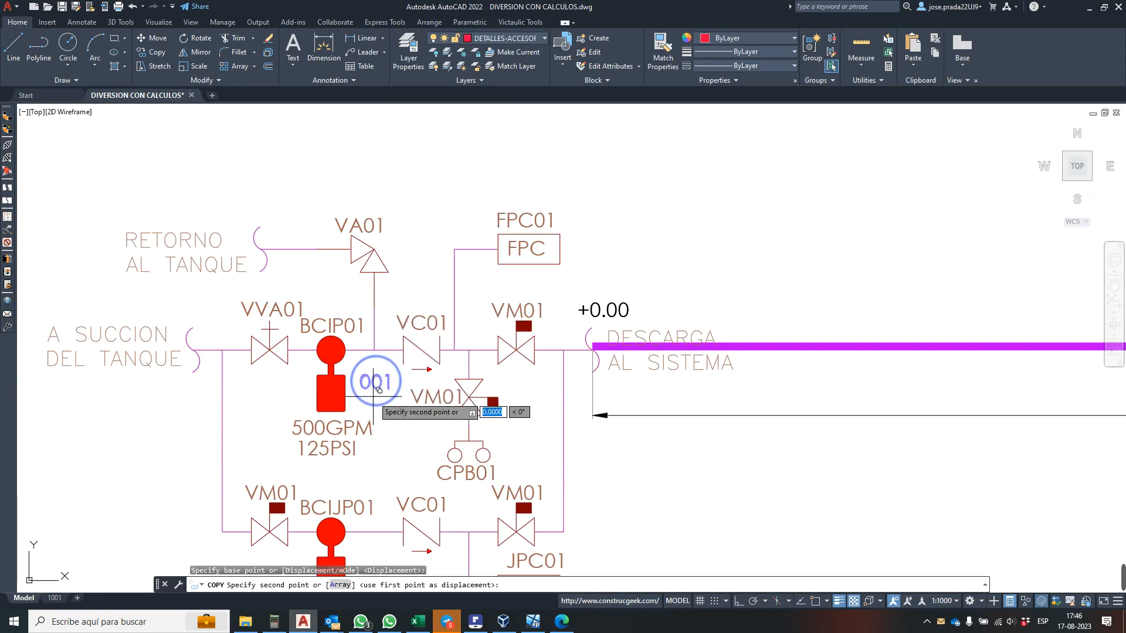
pyautogui.press('F8')
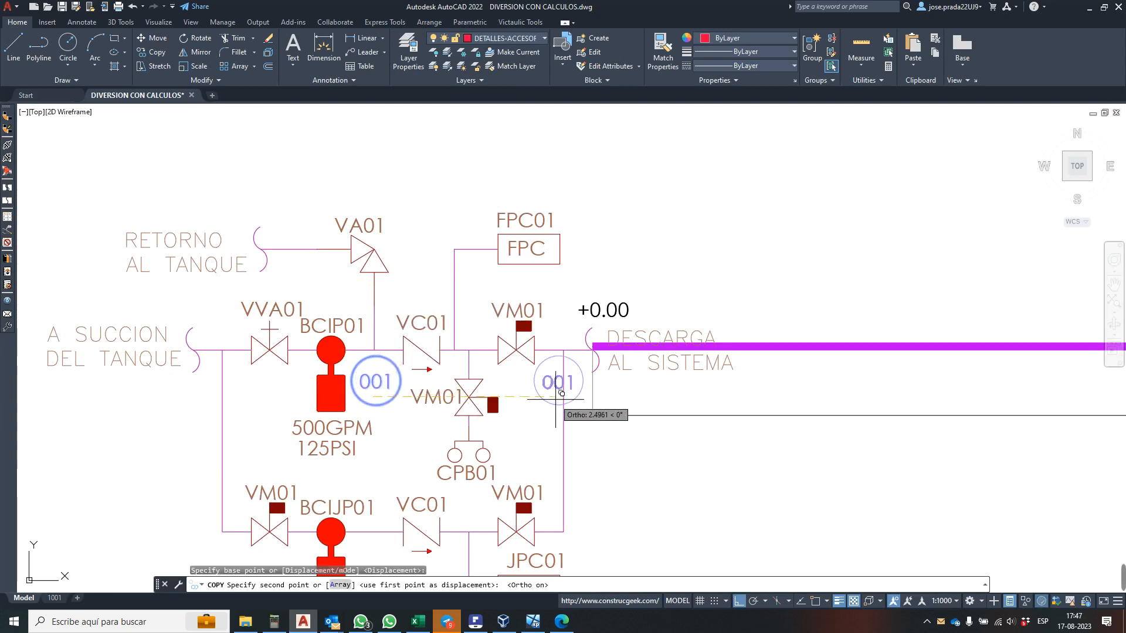
pyautogui.click(561, 393)
pyautogui.press('Escape')
pyautogui.scroll(-4, 486, 348)
pyautogui.scroll(2, 487, 348)
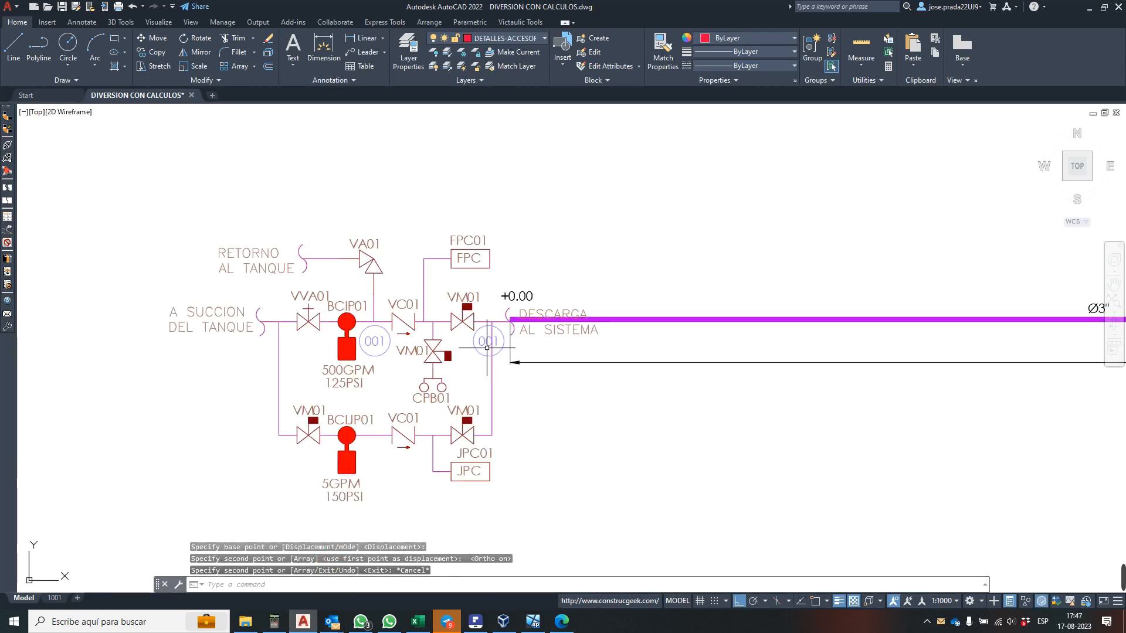
pyautogui.scroll(2, 482, 339)
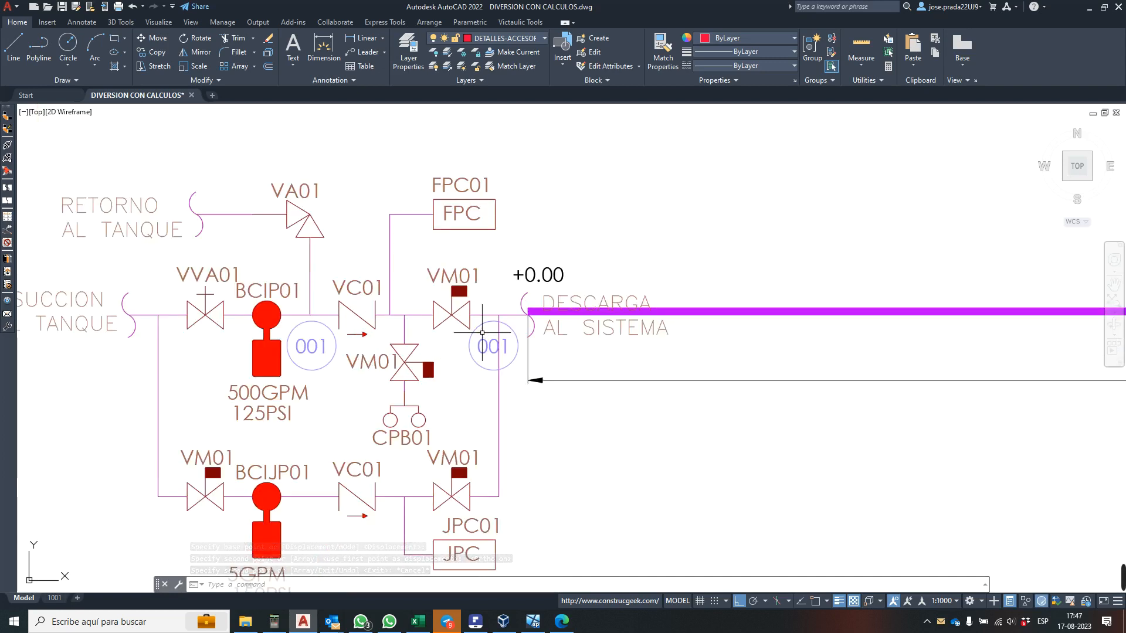
pyautogui.scroll(-2, 482, 332)
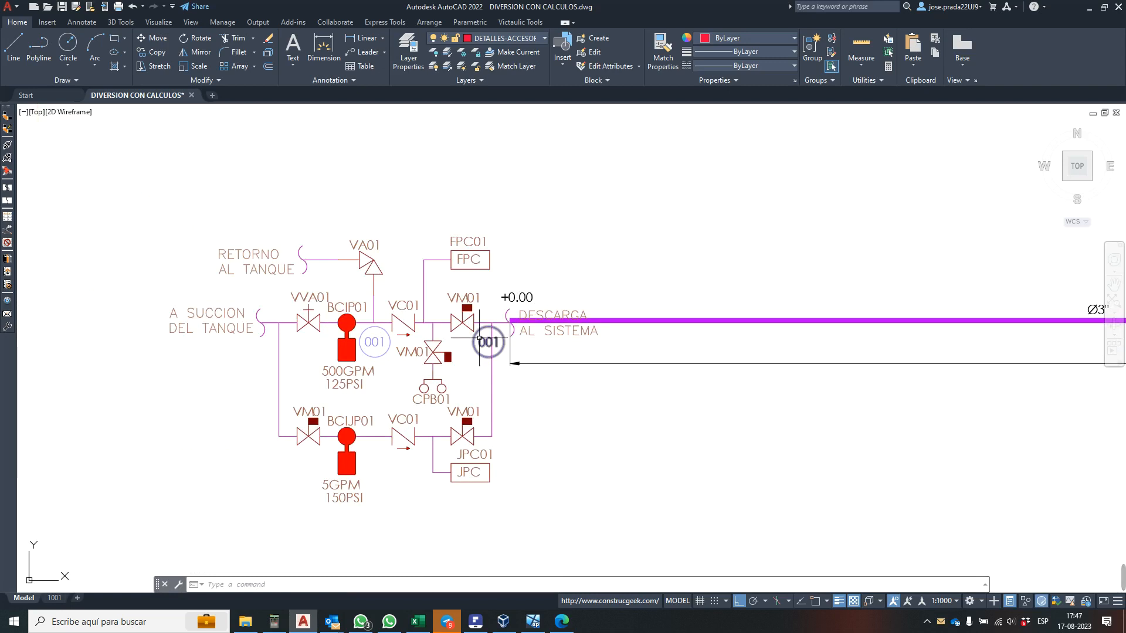
pyautogui.scroll(2, 480, 338)
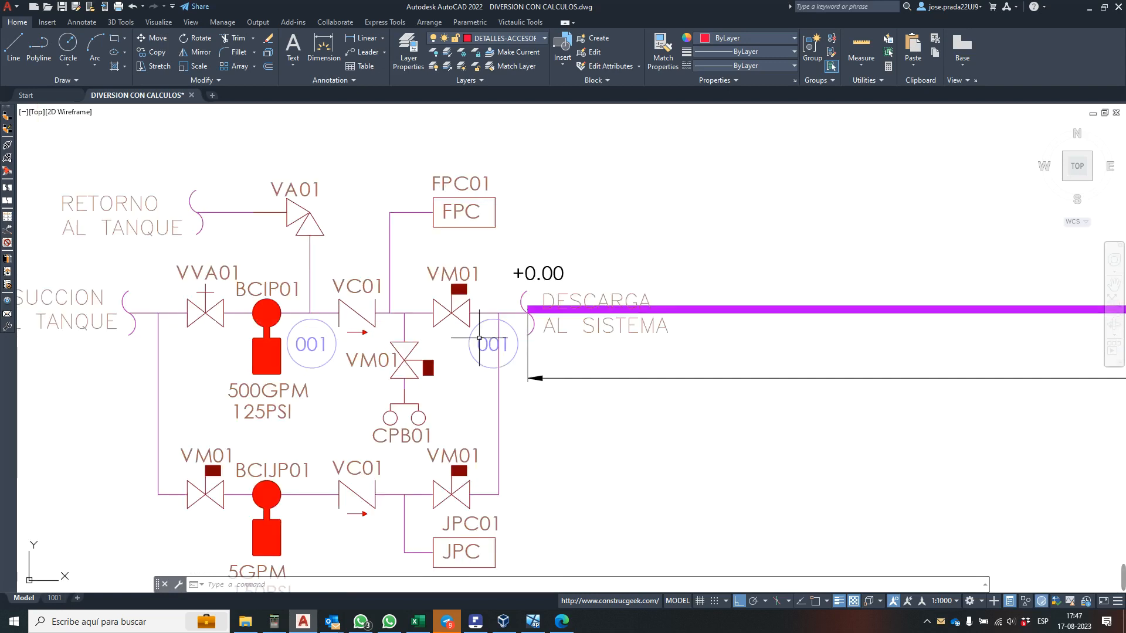
pyautogui.scroll(-2, 480, 338)
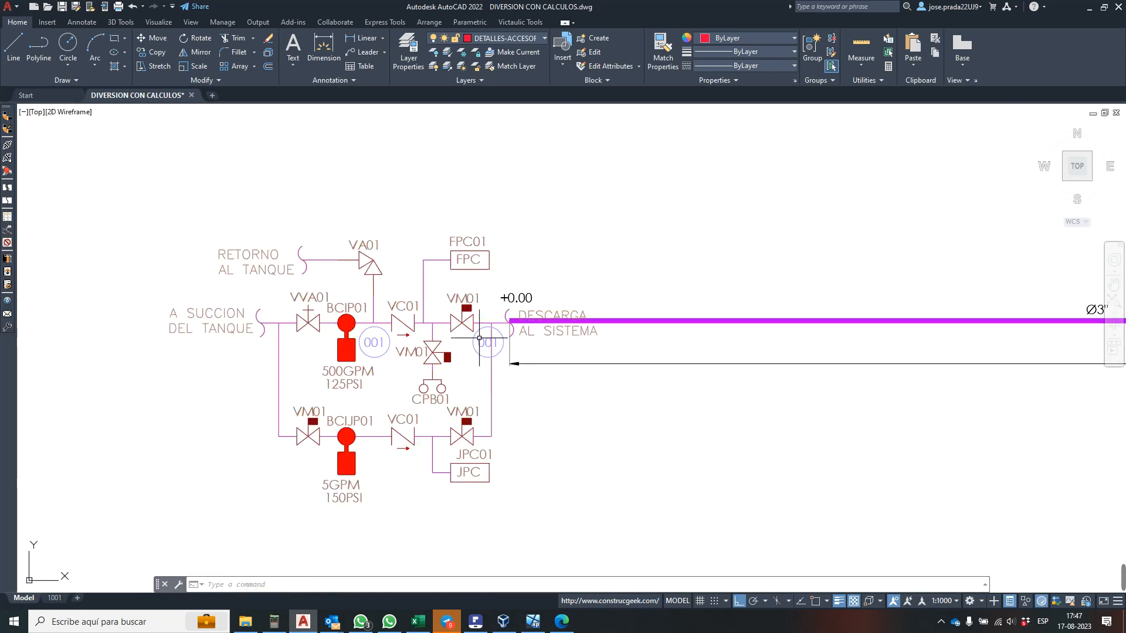
pyautogui.scroll(1, 480, 338)
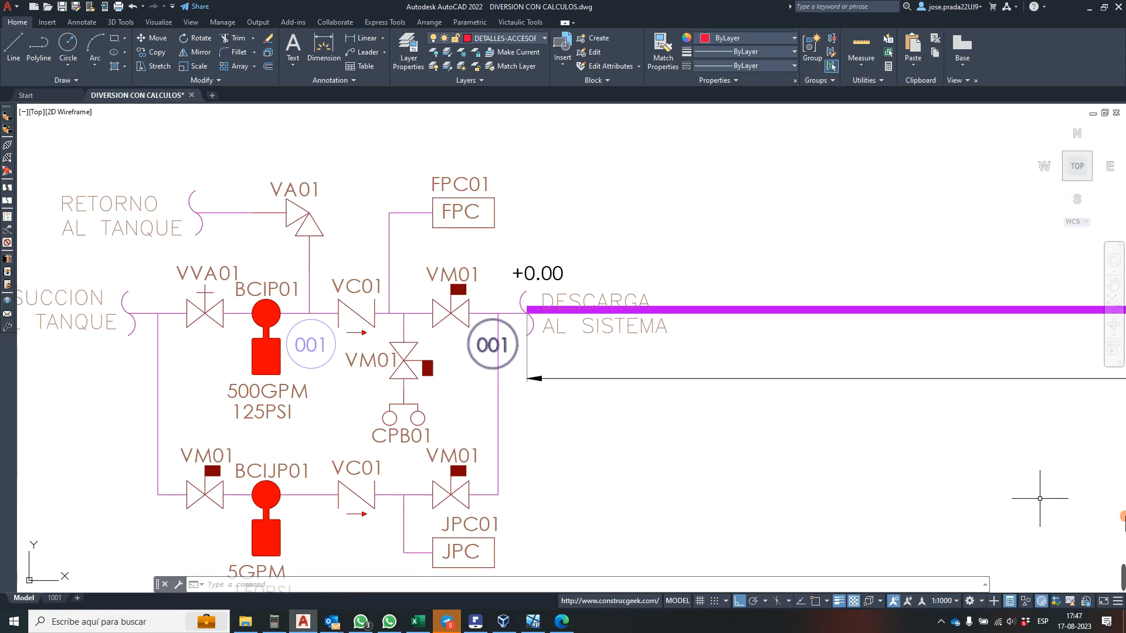
pyautogui.click(416, 228)
pyautogui.scroll(-1, 421, 252)
pyautogui.scroll(1, 422, 255)
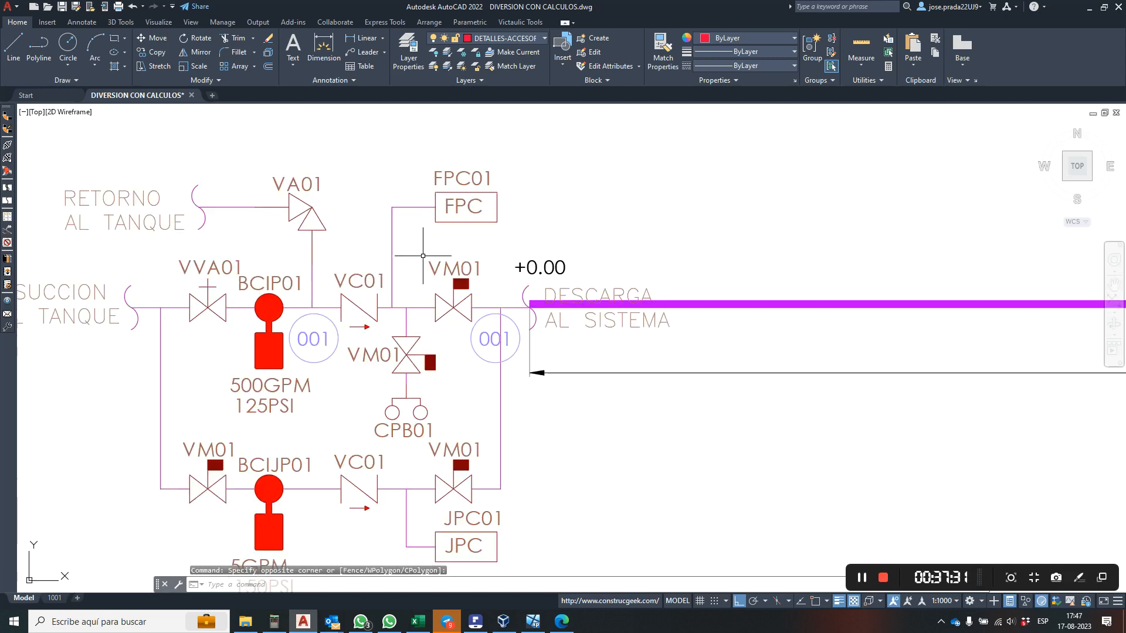
pyautogui.scroll(-1, 321, 316)
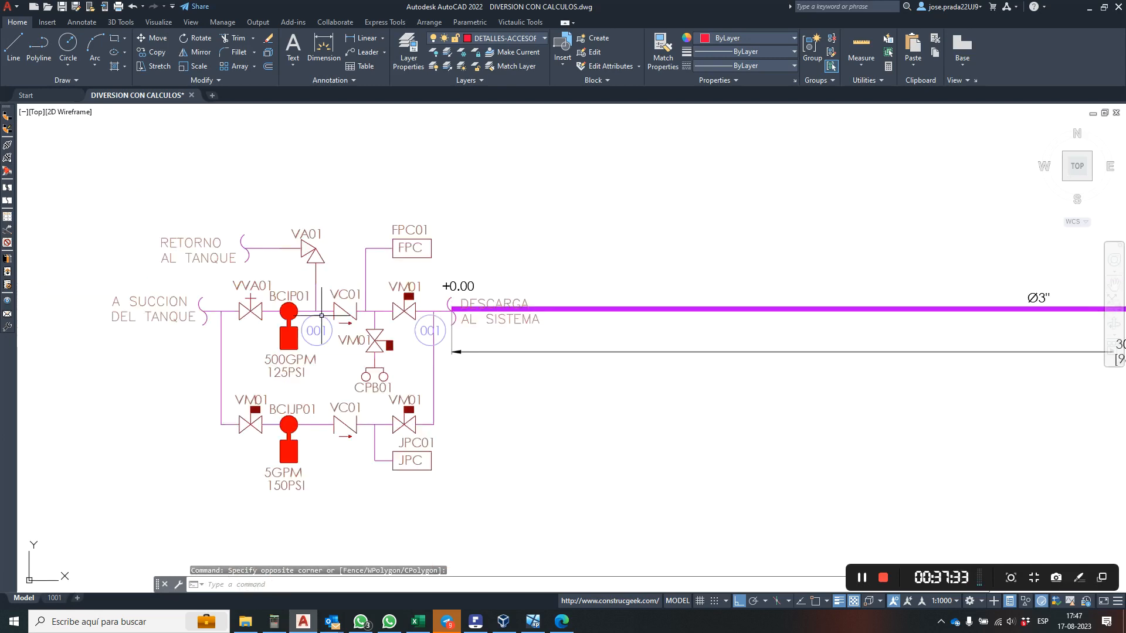
pyautogui.scroll(1, 346, 323)
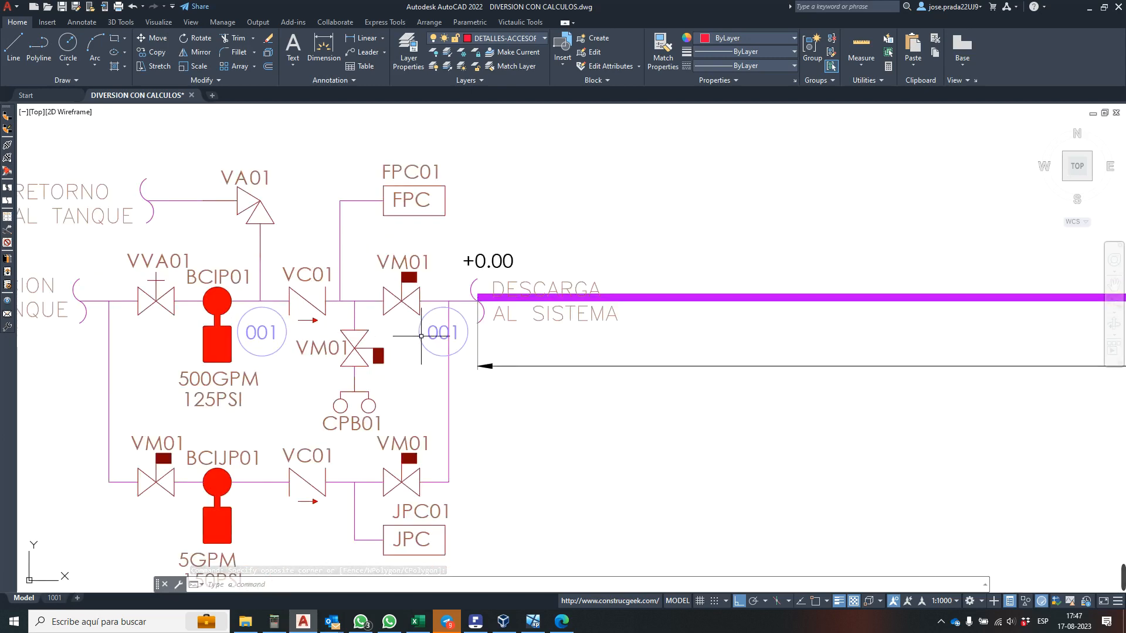
# - Copy the discharge-side 001 node marker horizontally to both sides of riser MRG01, the first copy about 29.8 m away
pyautogui.click(443, 331)
pyautogui.rightClick(438, 331)
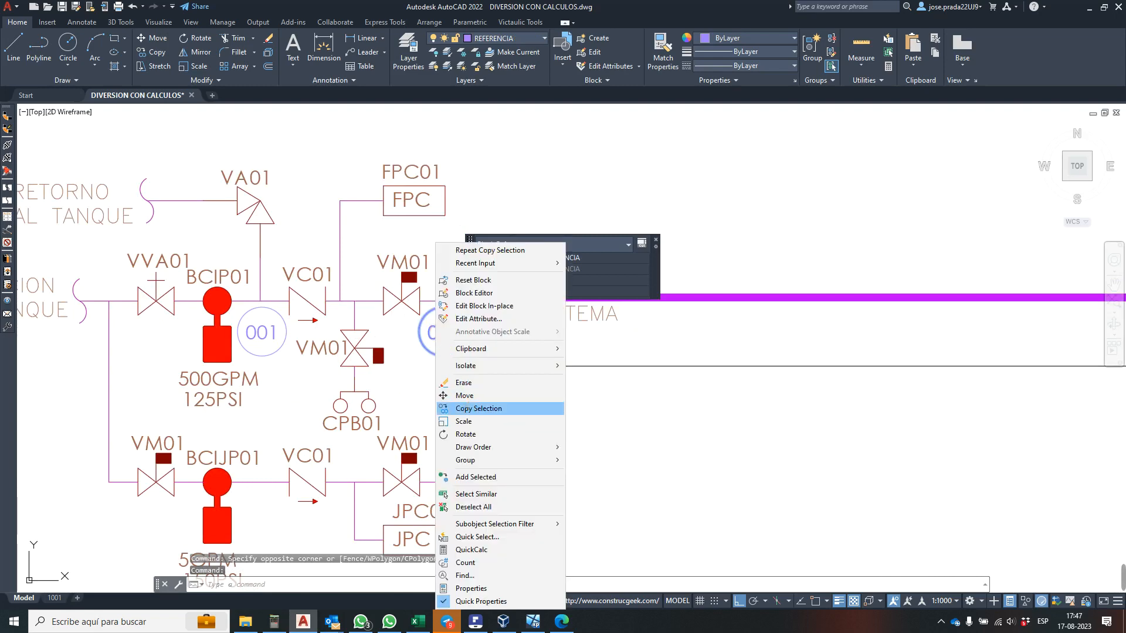
pyautogui.click(472, 408)
pyautogui.click(437, 332)
pyautogui.scroll(-2, 341, 342)
pyautogui.scroll(-2, 340, 342)
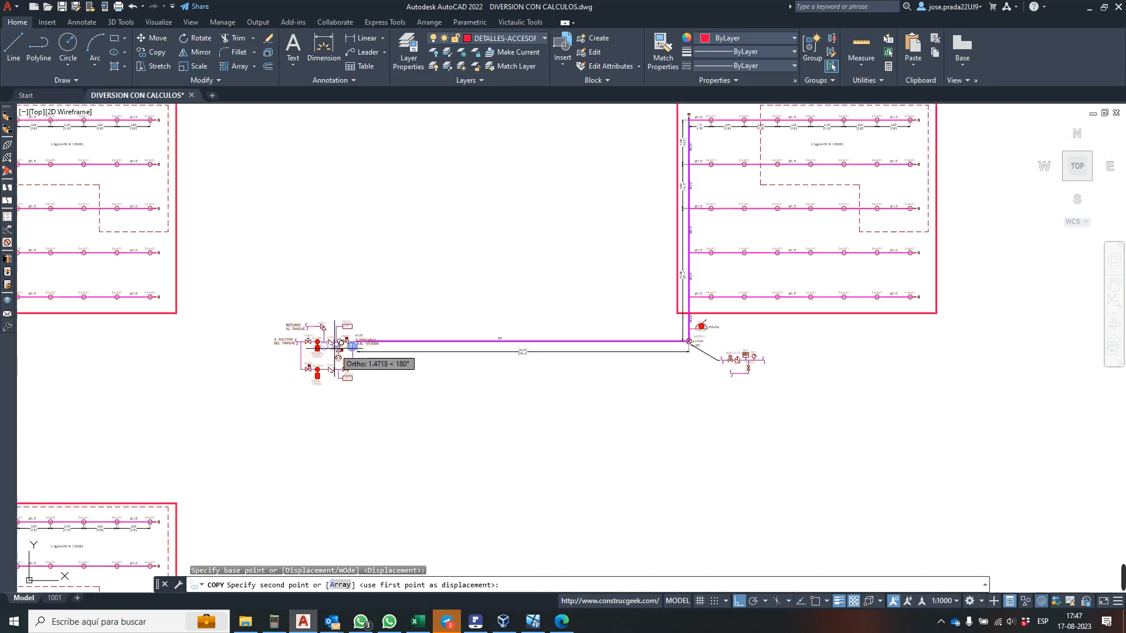
pyautogui.scroll(7, 693, 346)
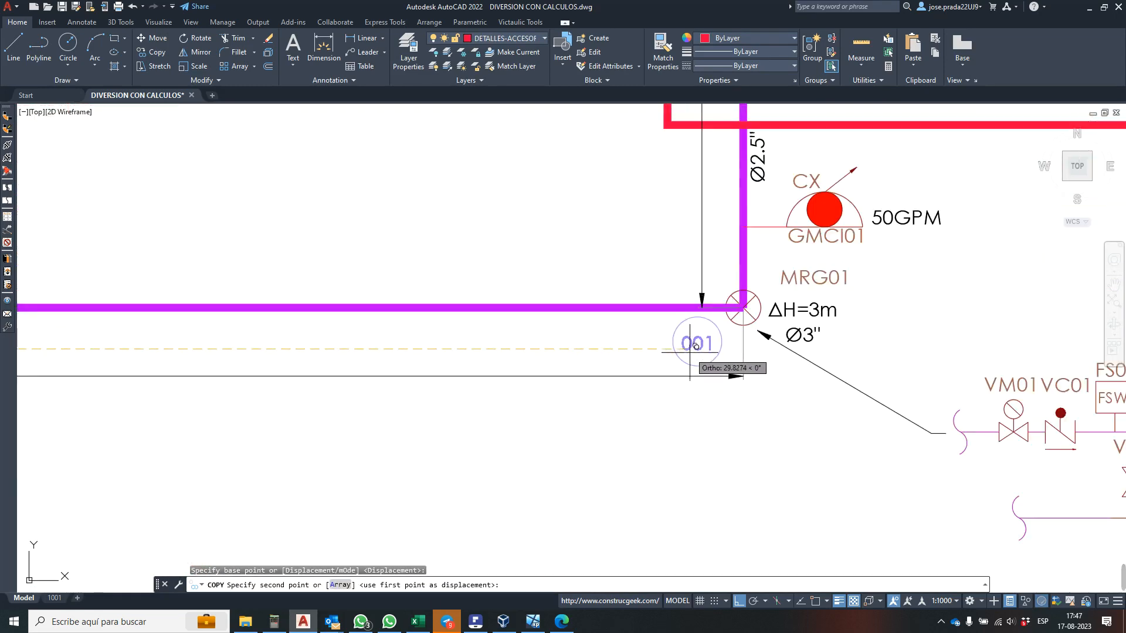
pyautogui.click(695, 345)
pyautogui.click(777, 364)
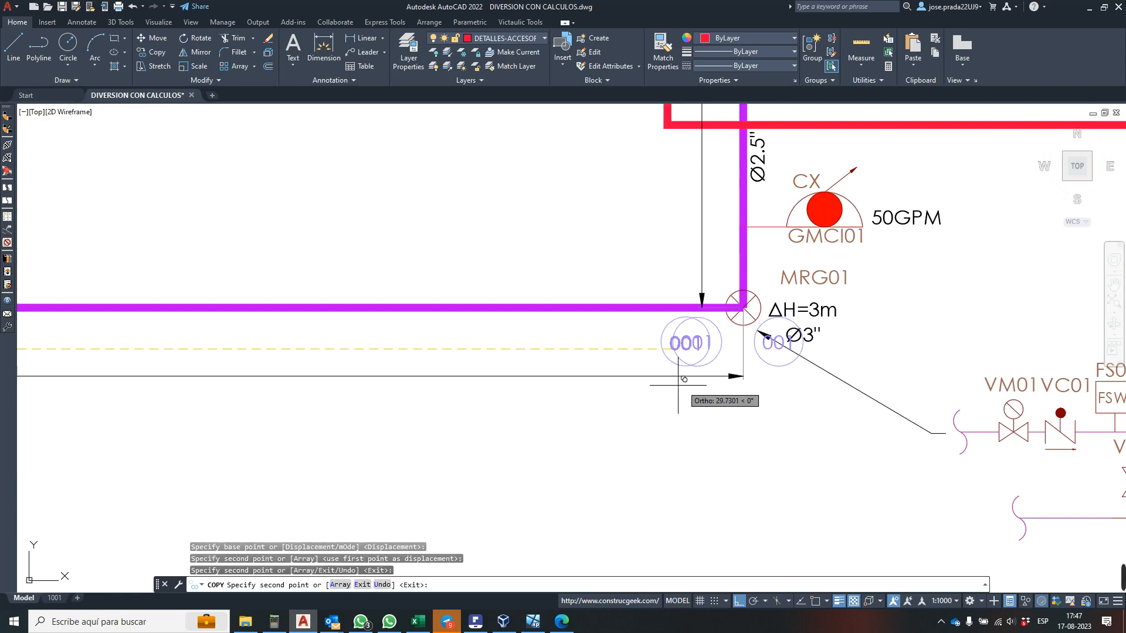
# - Place another 001 node marker copy where the middle branch line meets the vertical 2.5" main, with Ortho off
pyautogui.scroll(-7, 645, 361)
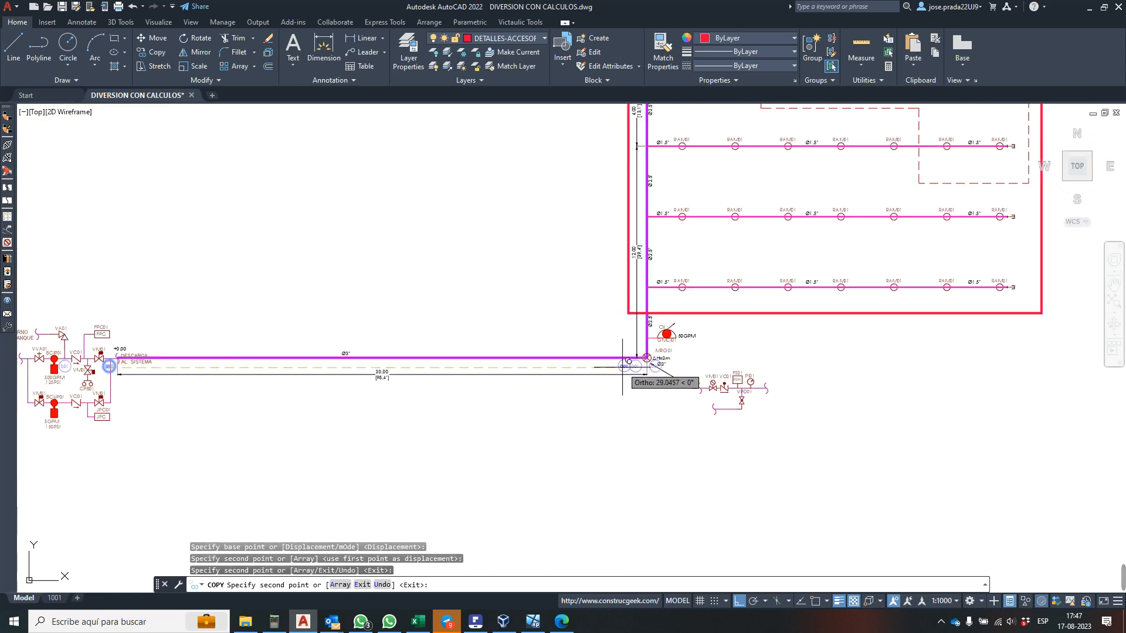
pyautogui.press('F8')
pyautogui.scroll(-4, 644, 352)
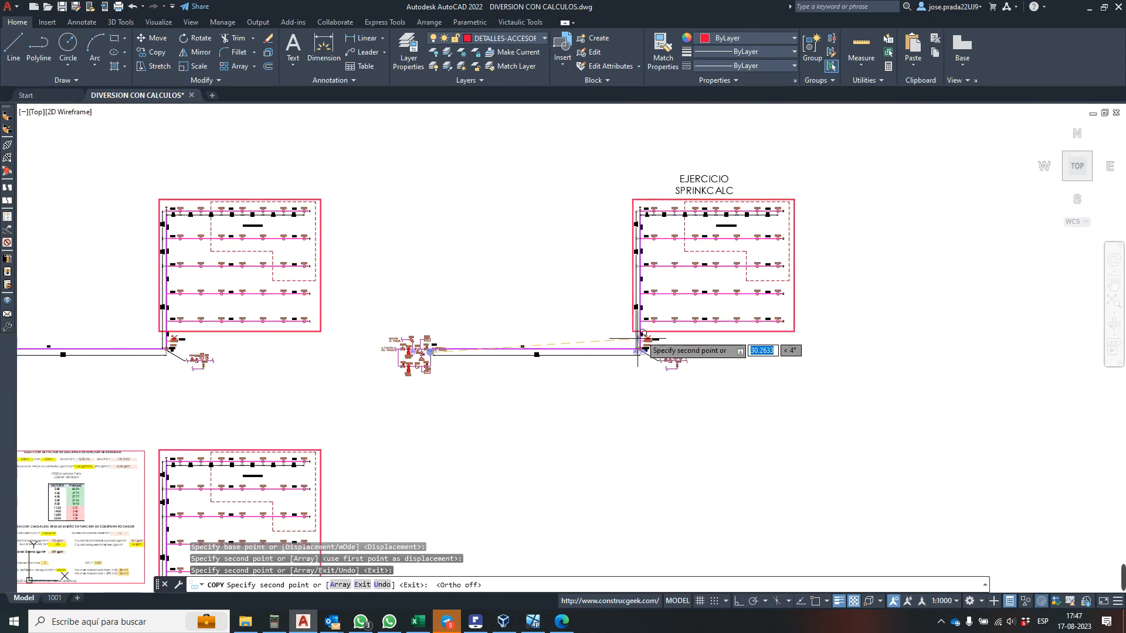
pyautogui.scroll(6, 656, 299)
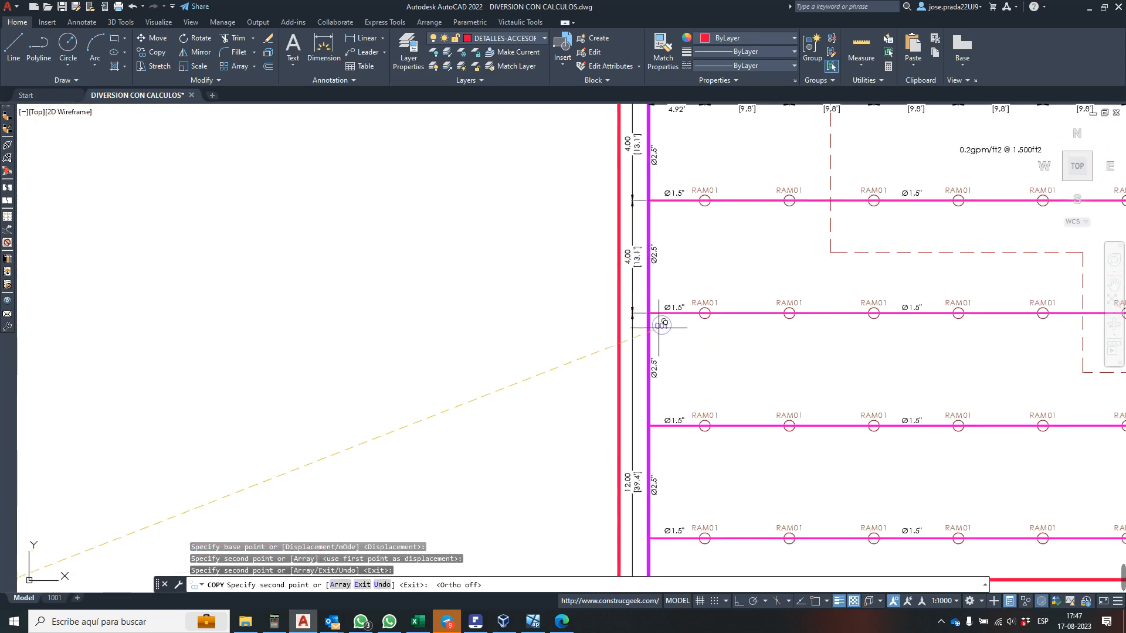
pyautogui.click(664, 323)
pyautogui.press('Escape')
pyautogui.scroll(-2, 640, 322)
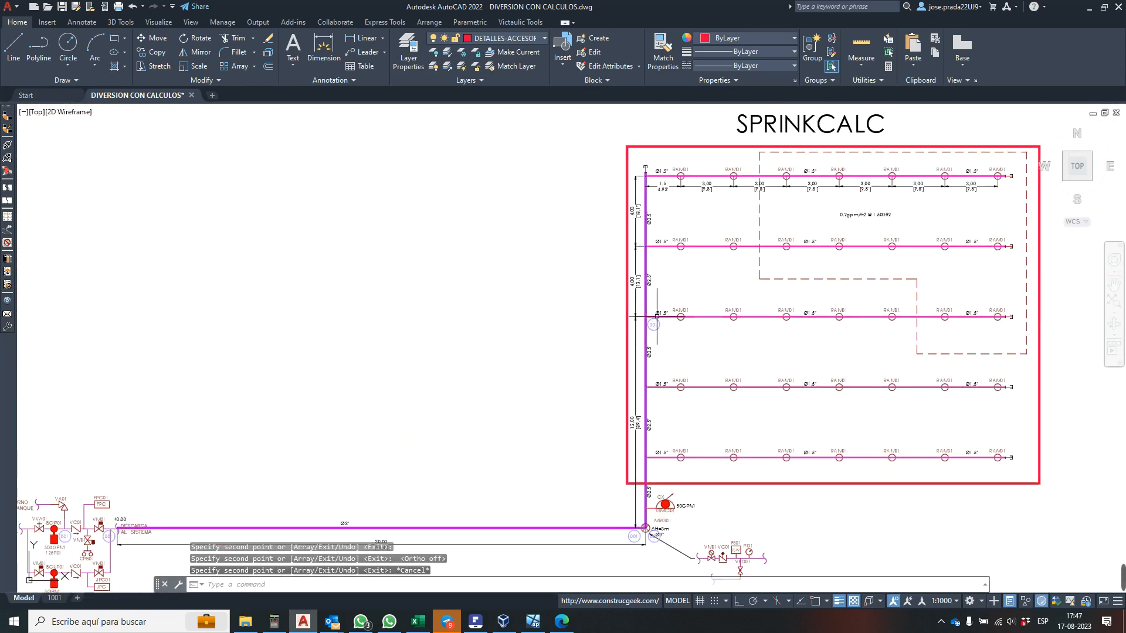
# - Copy the middle branch's junction marker vertically to the two upper branch junctions, the farther copy about 8 m away, with Ortho on
pyautogui.scroll(4, 655, 317)
pyautogui.rightClick(649, 335)
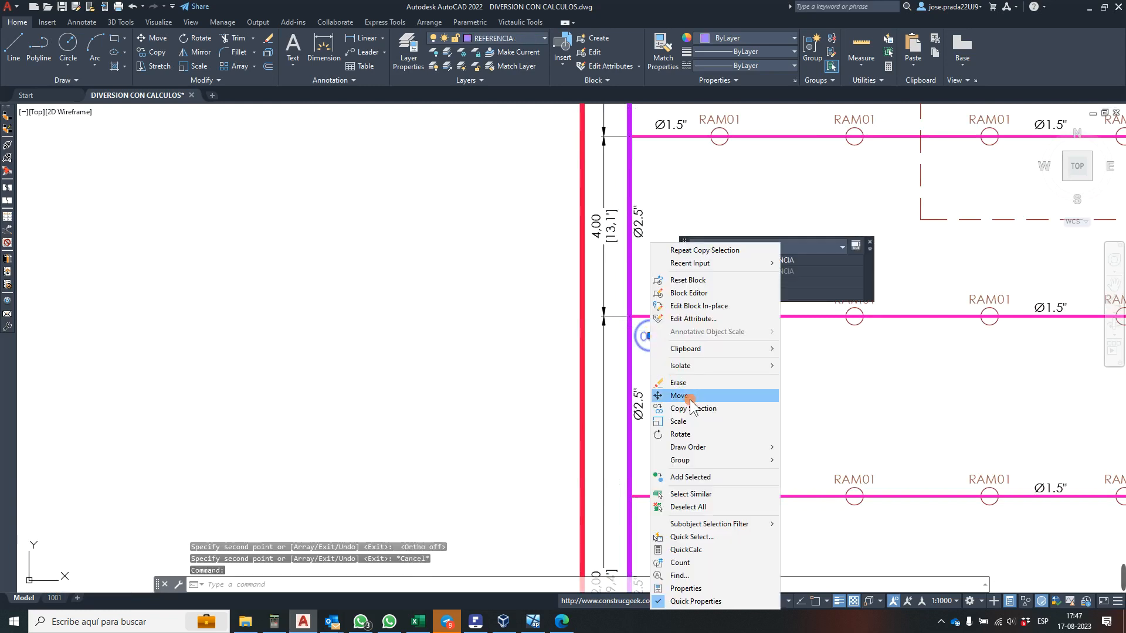
pyautogui.click(676, 409)
pyautogui.click(650, 336)
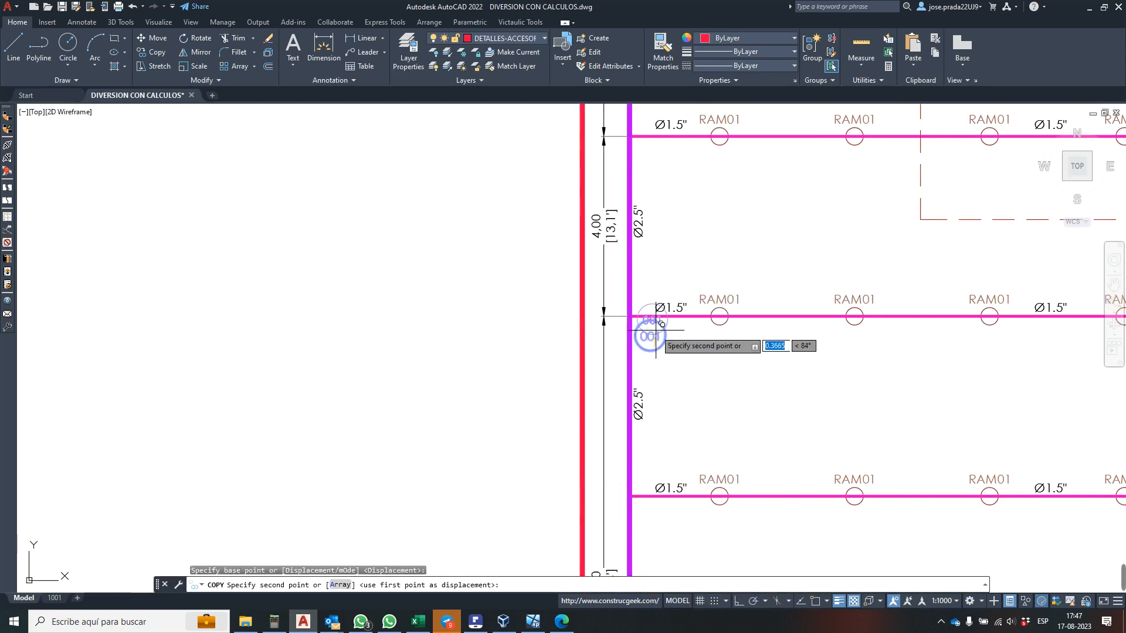
pyautogui.press('F8')
pyautogui.scroll(-2, 650, 375)
pyautogui.scroll(-3, 657, 293)
pyautogui.scroll(6, 659, 314)
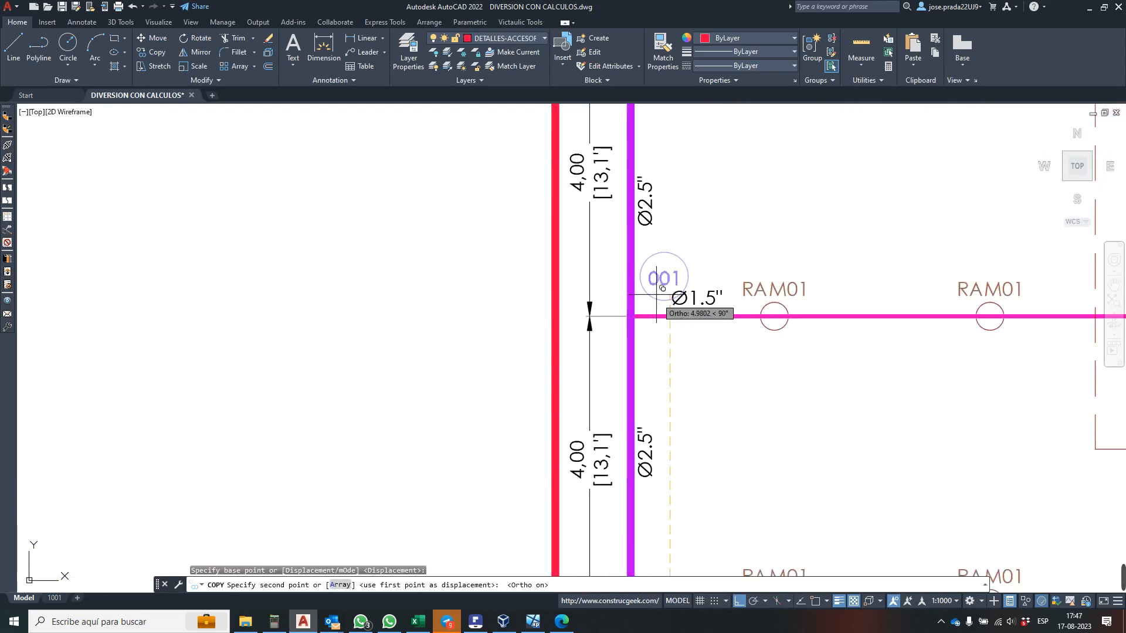
pyautogui.click(671, 359)
pyautogui.scroll(-2, 669, 355)
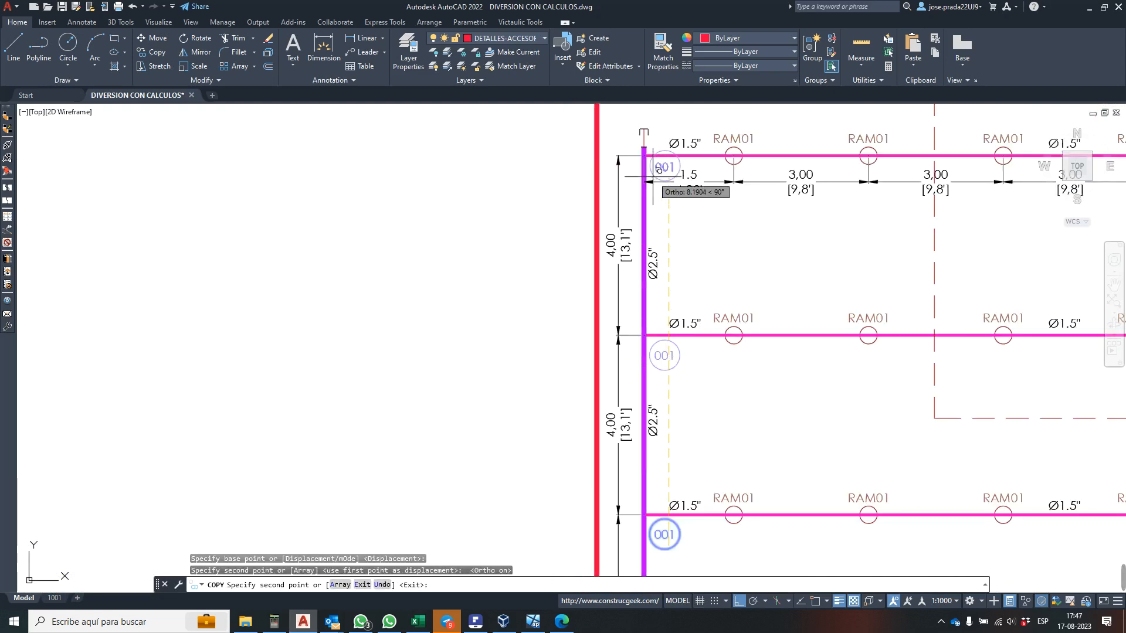
pyautogui.scroll(4, 657, 182)
pyautogui.click(650, 197)
pyautogui.scroll(-5, 651, 211)
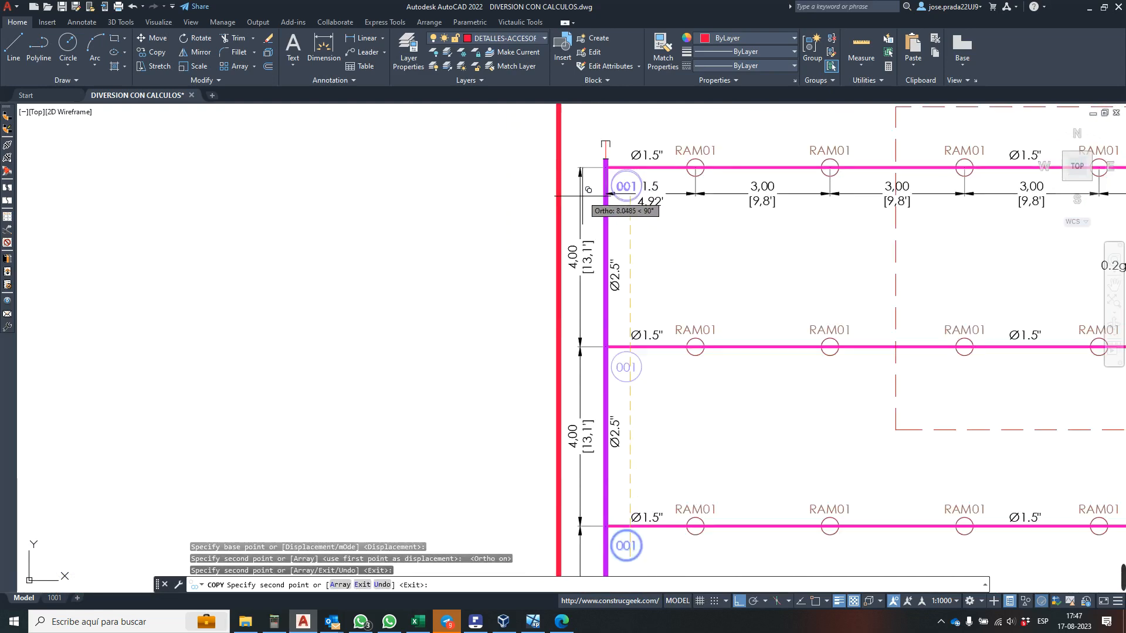
pyautogui.press('Escape')
pyautogui.scroll(-2, 651, 230)
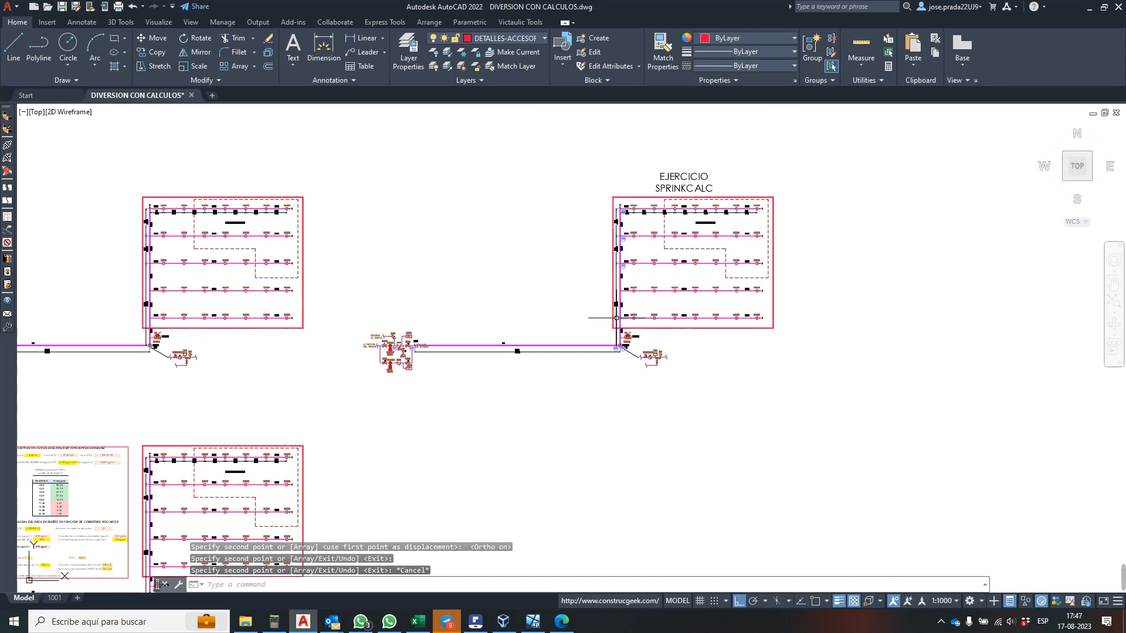
# - Examine the node markers and pipe runs from the pump discharge through riser MRG01 to the branch lines and the dashed design area
pyautogui.scroll(8, 390, 368)
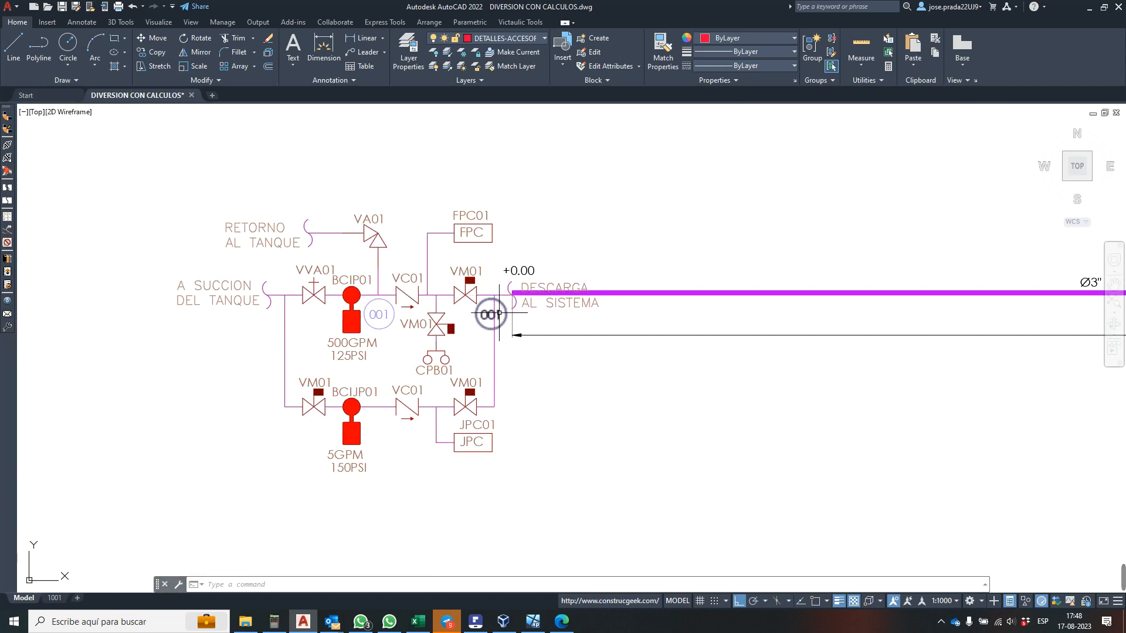
pyautogui.scroll(-6, 490, 315)
pyautogui.scroll(6, 675, 313)
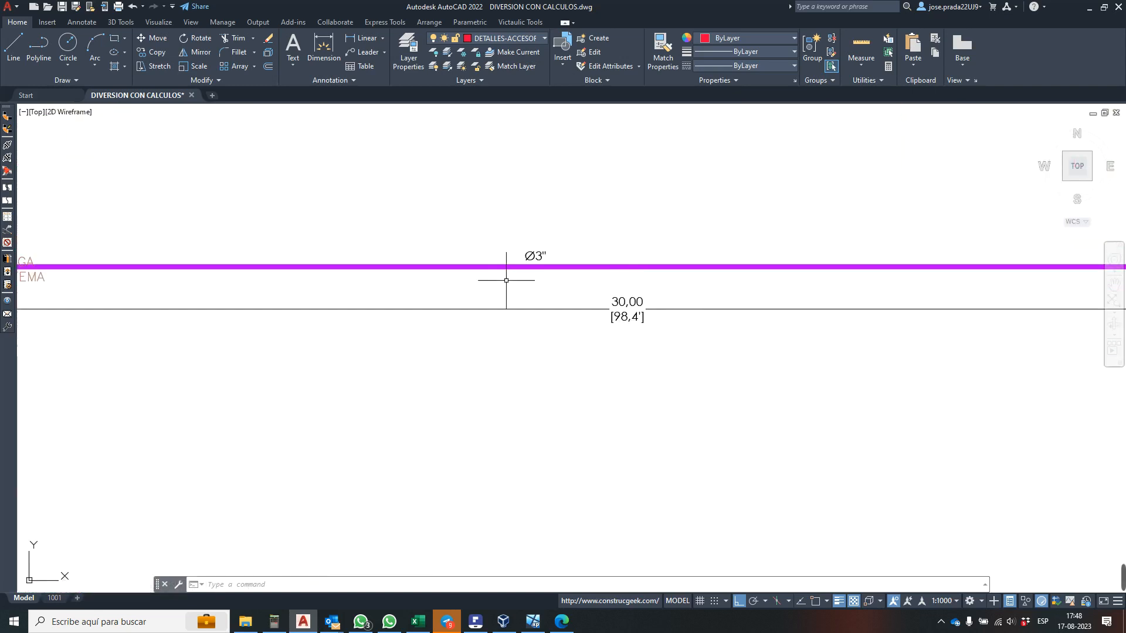
pyautogui.scroll(-4, 506, 280)
pyautogui.scroll(5, 840, 282)
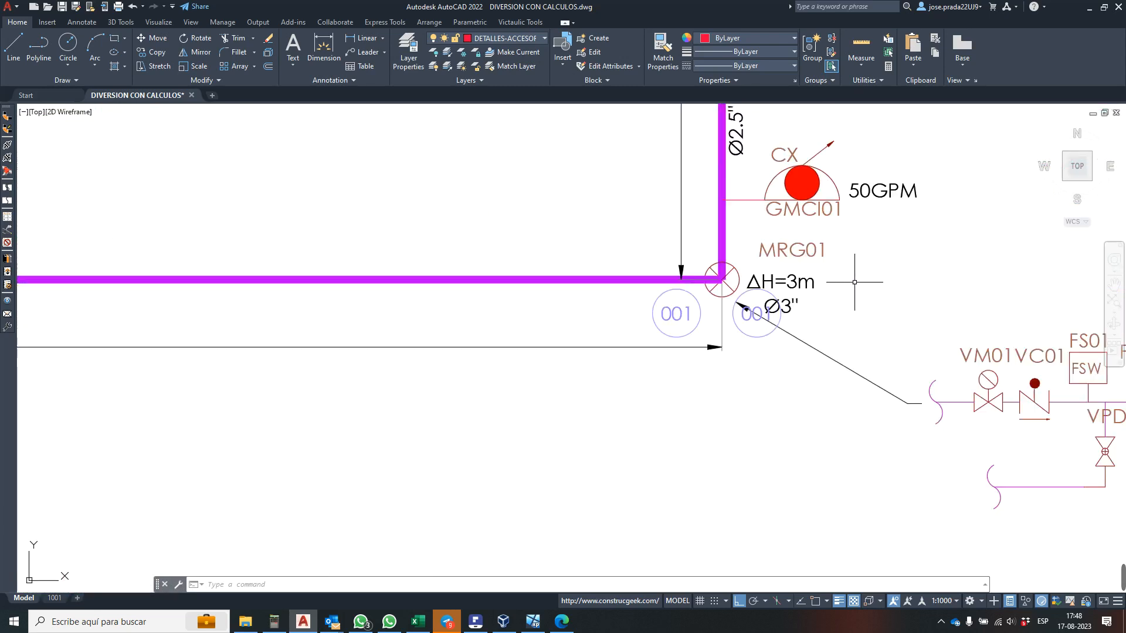
pyautogui.scroll(-4, 634, 340)
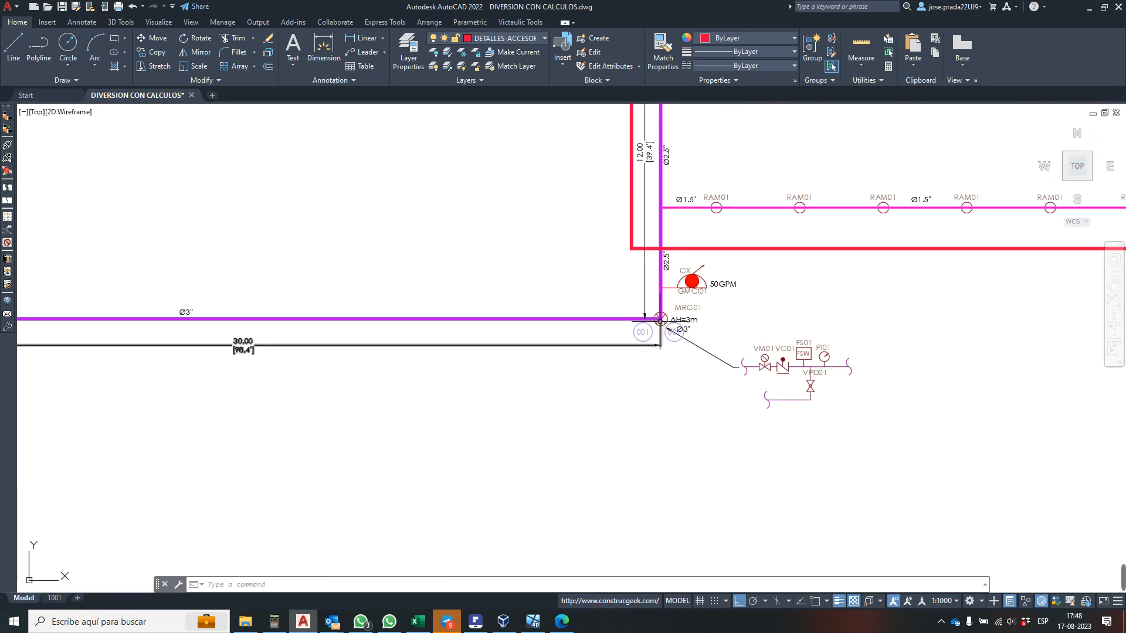
pyautogui.scroll(2, 660, 320)
pyautogui.scroll(-5, 639, 331)
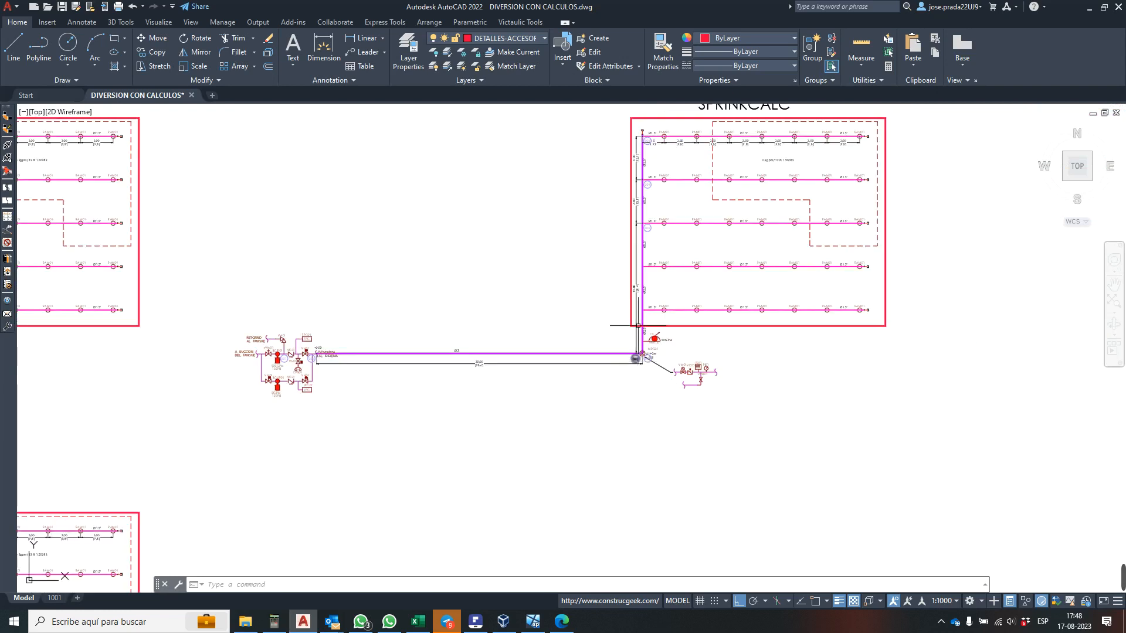
pyautogui.scroll(4, 671, 222)
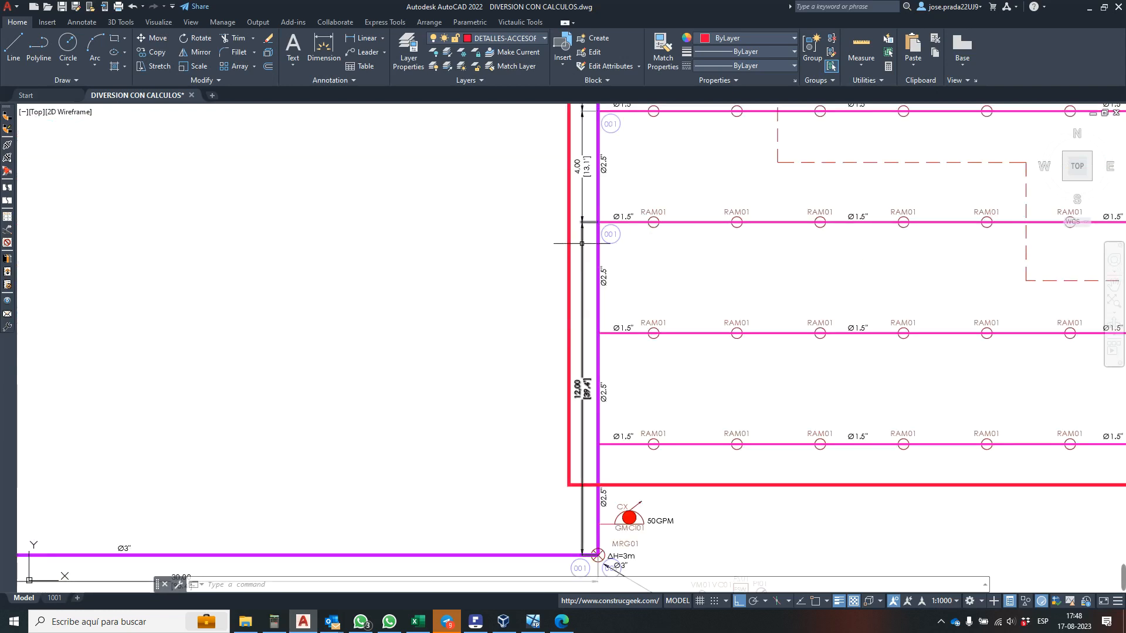
pyautogui.scroll(-4, 611, 262)
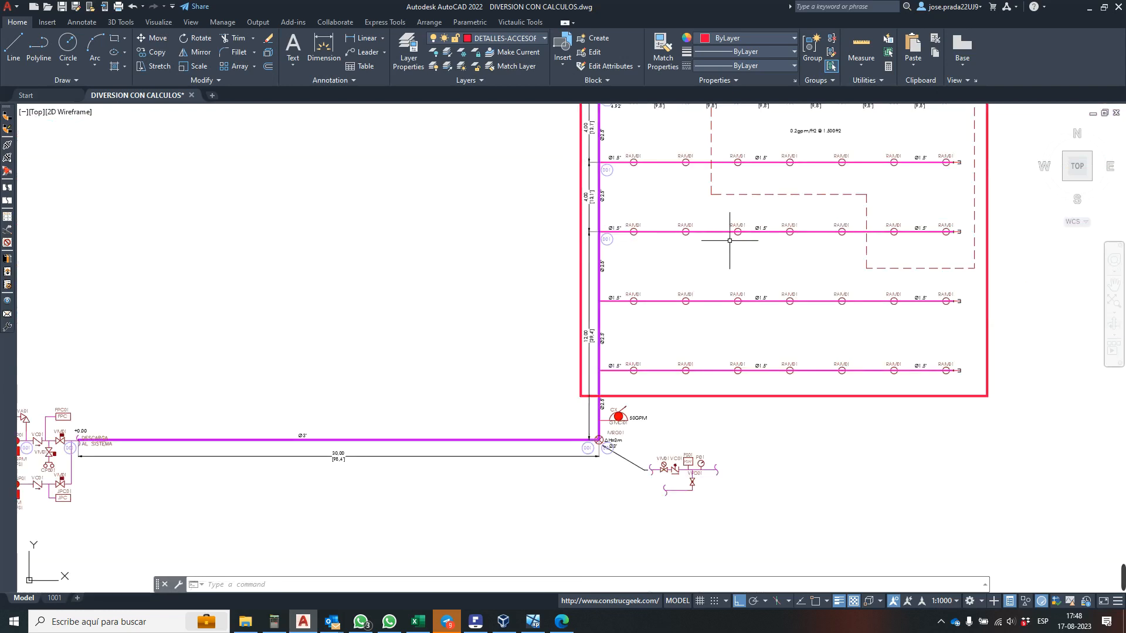
pyautogui.scroll(4, 956, 251)
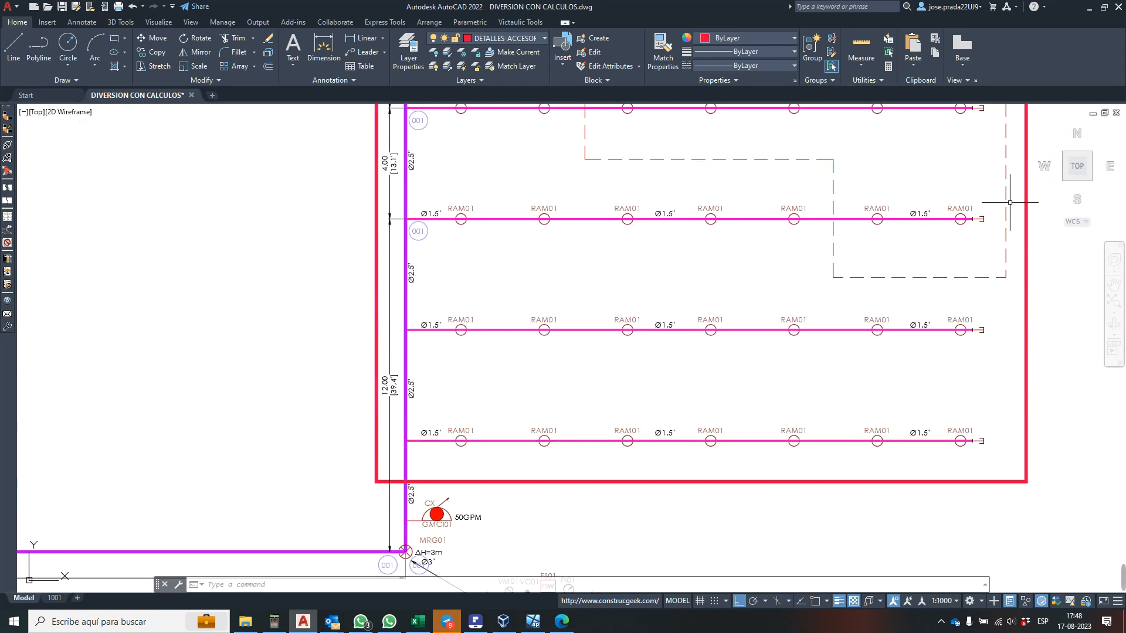
pyautogui.scroll(-2, 693, 321)
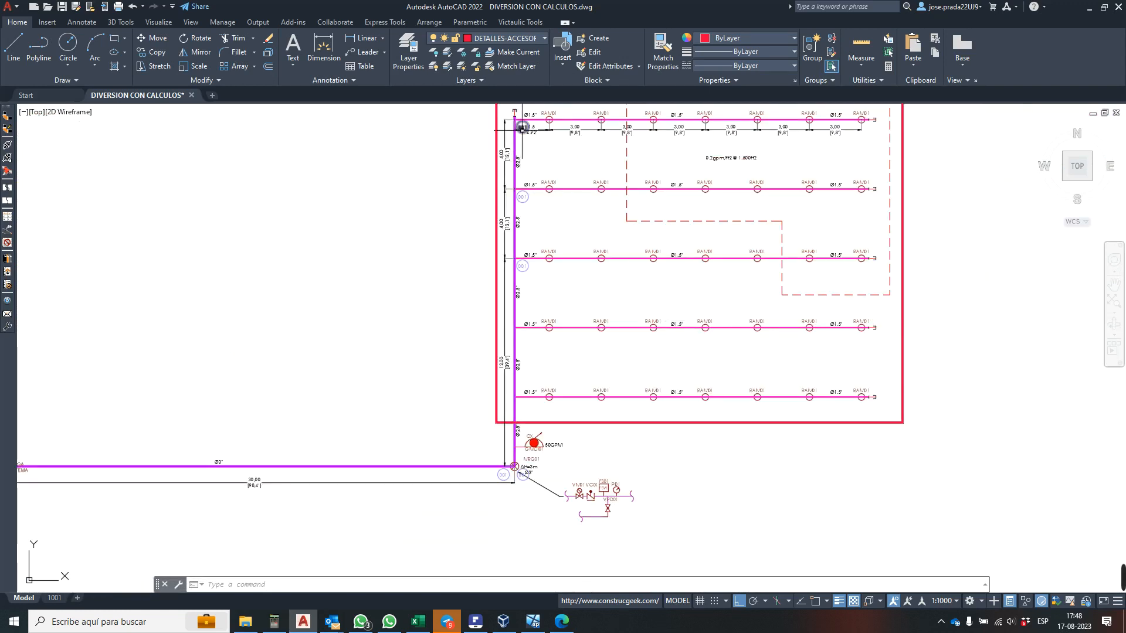
pyautogui.scroll(-2, 544, 157)
pyautogui.scroll(4, 721, 234)
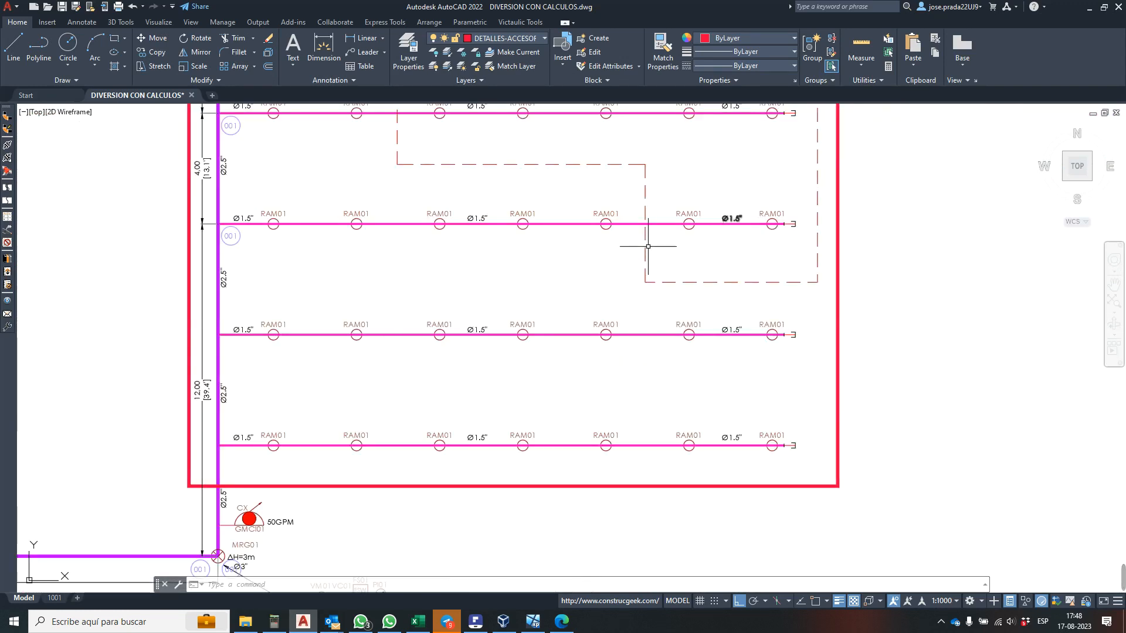
# - Copy the middle branch's junction marker to just below the end RAM01 sprinkler on the same branch, with Ortho off
pyautogui.scroll(2, 210, 238)
pyautogui.click(234, 244)
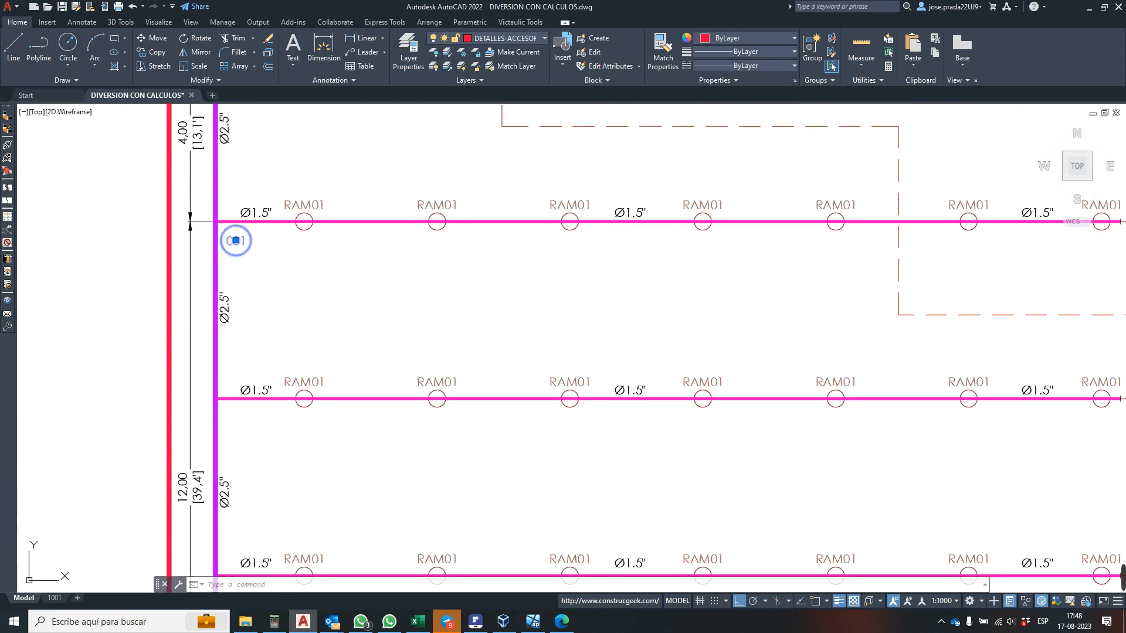
pyautogui.rightClick(234, 243)
pyautogui.press('Escape')
pyautogui.write('co')
pyautogui.press('Return')
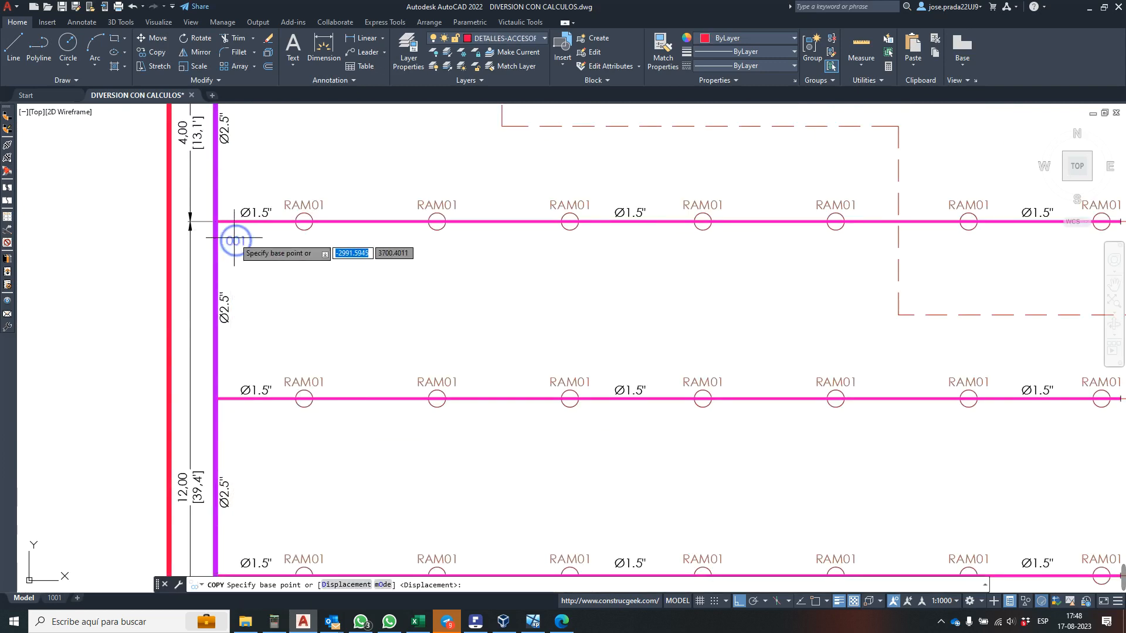
pyautogui.click(237, 242)
pyautogui.scroll(-4, 367, 245)
pyautogui.scroll(6, 667, 265)
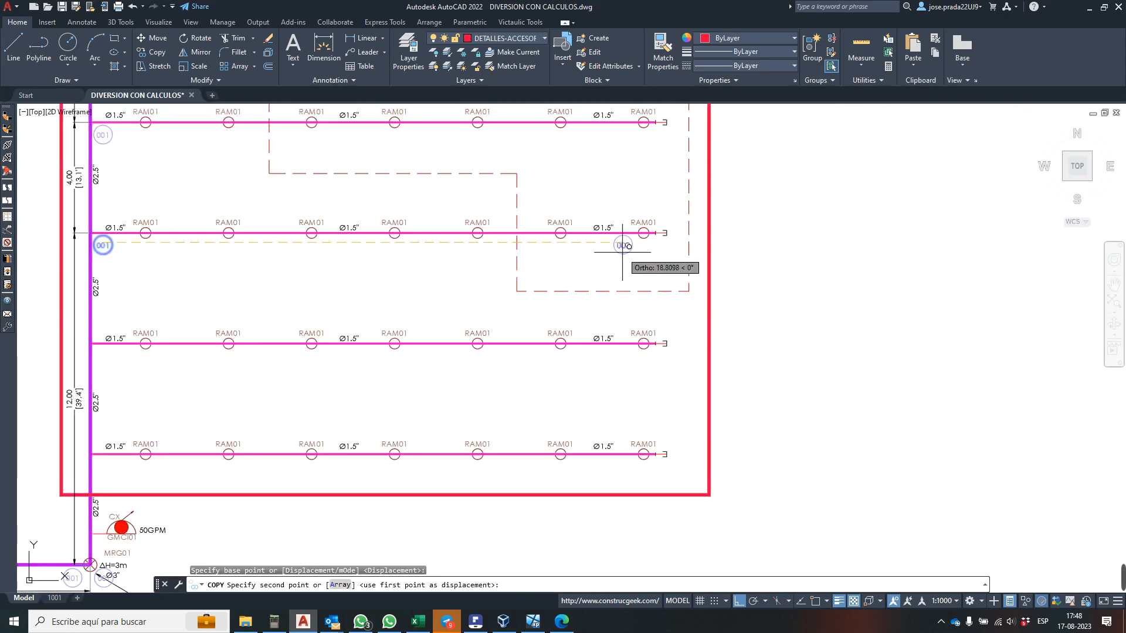
pyautogui.press('F8')
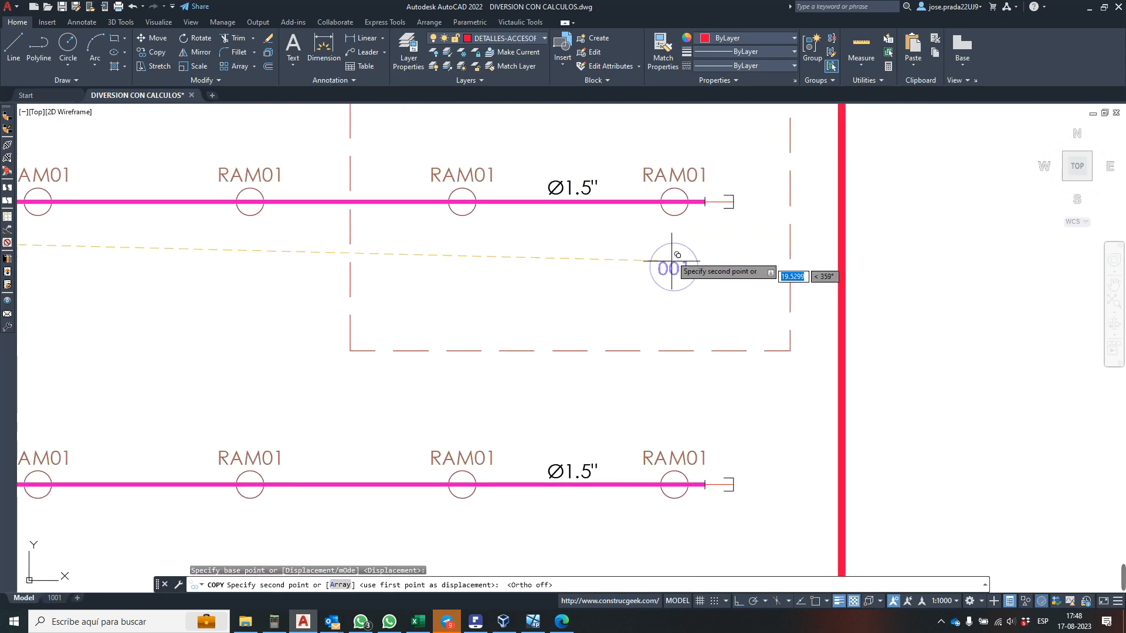
pyautogui.press('Escape')
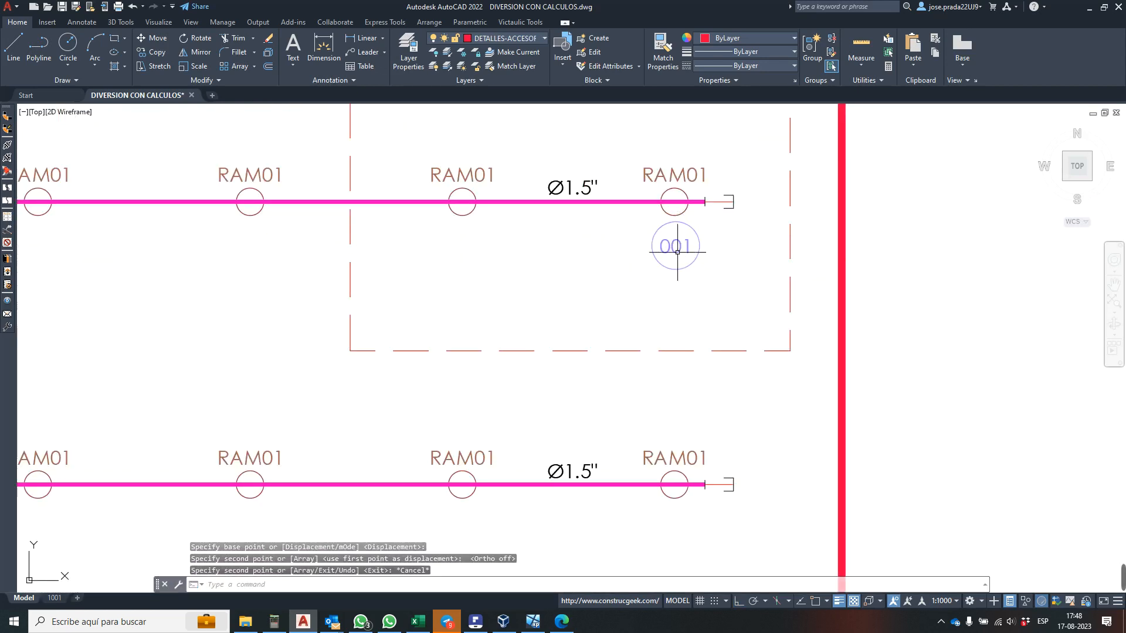
# - Copy the end sprinkler's 001 marker horizontally to below the neighbouring RAM01 sprinkler on the middle branch, with Ortho on
pyautogui.click(674, 247)
pyautogui.rightClick(675, 246)
pyautogui.click(739, 410)
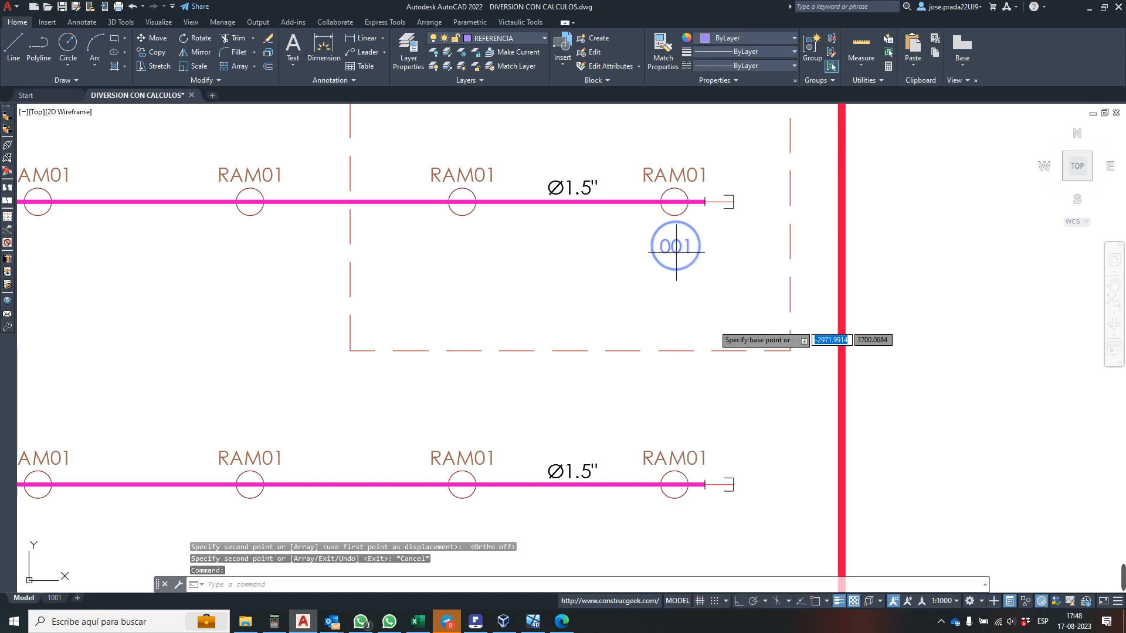
pyautogui.click(678, 245)
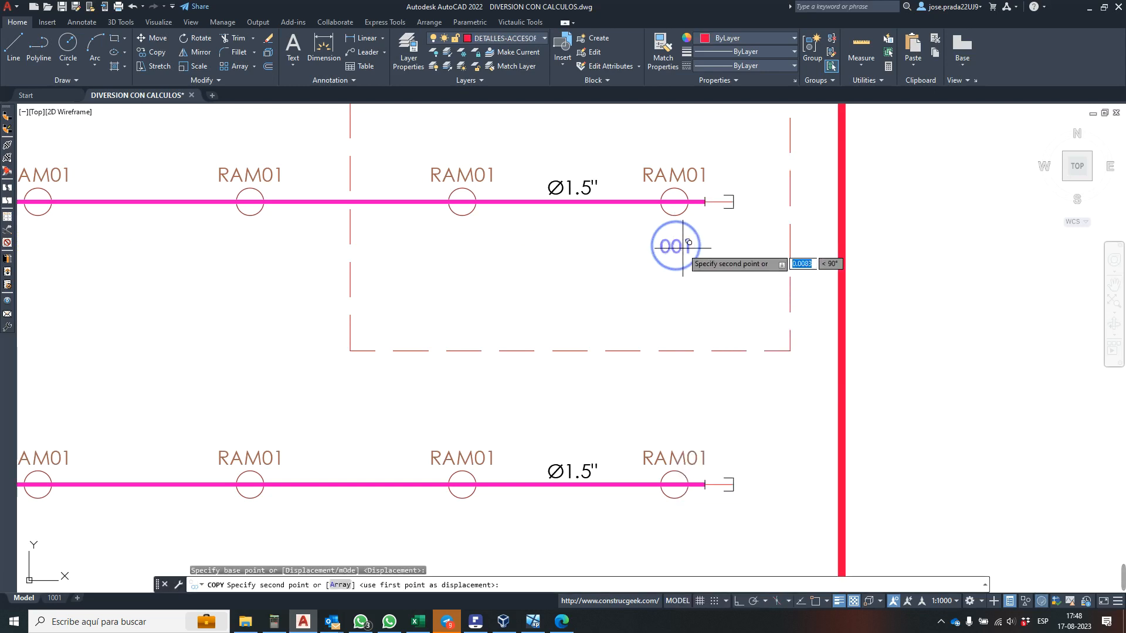
pyautogui.press('F8')
pyautogui.click(465, 246)
pyautogui.press('Escape')
pyautogui.scroll(-6, 554, 296)
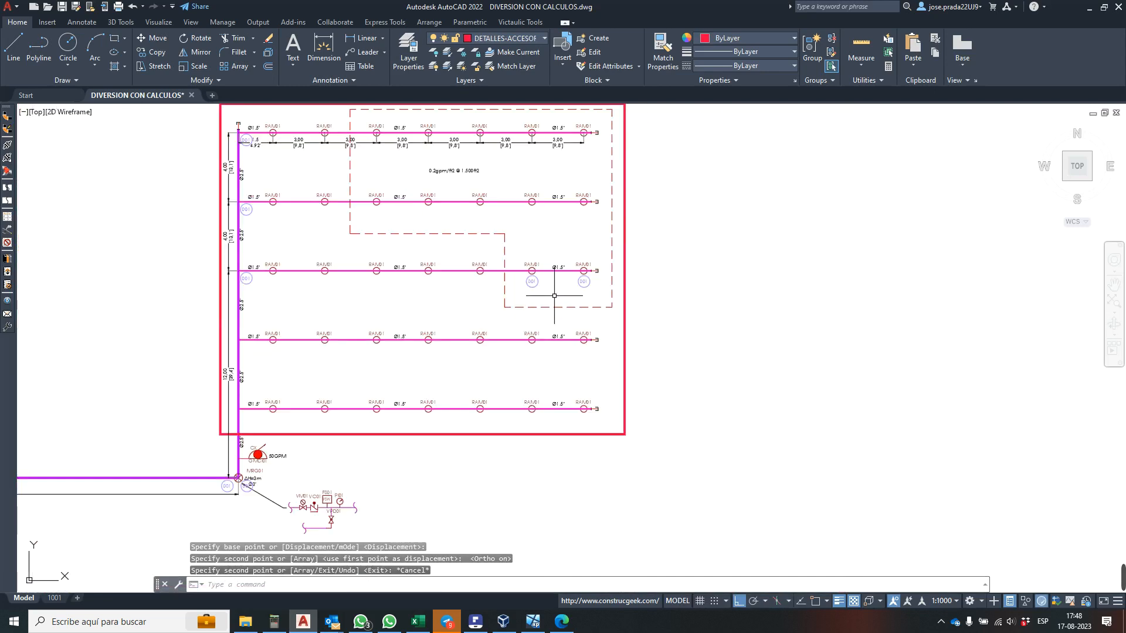
# - Copy both middle-branch sprinkler markers 4 m and 8 m up to the two upper branches, snapping from the end sprinkler's centre
pyautogui.scroll(2, 574, 241)
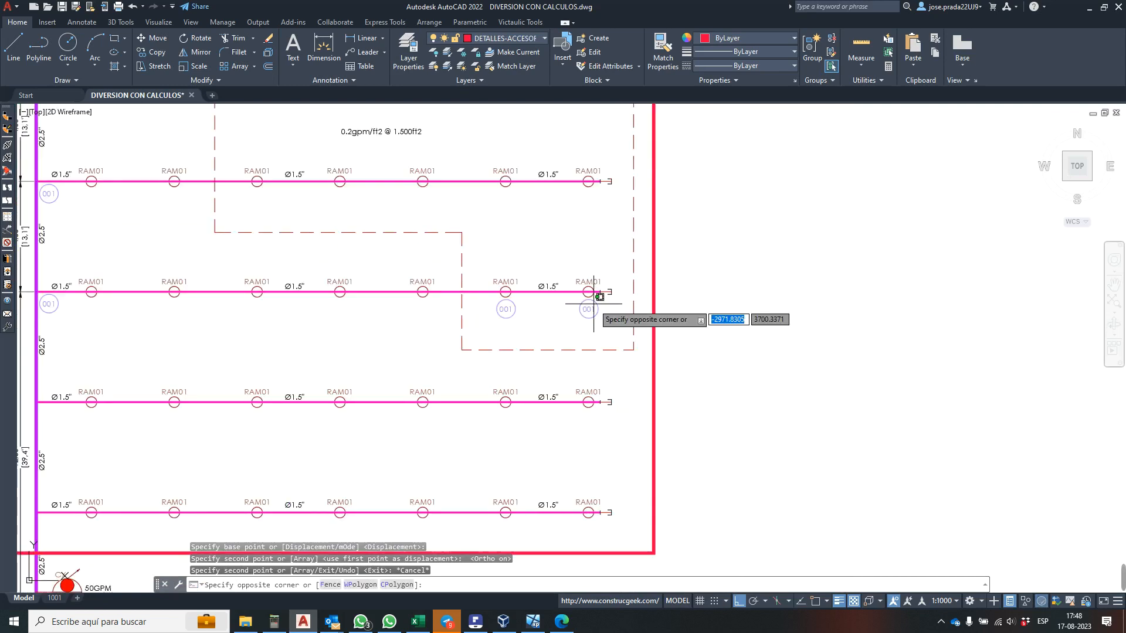
pyautogui.click(589, 306)
pyautogui.click(508, 308)
pyautogui.rightClick(509, 310)
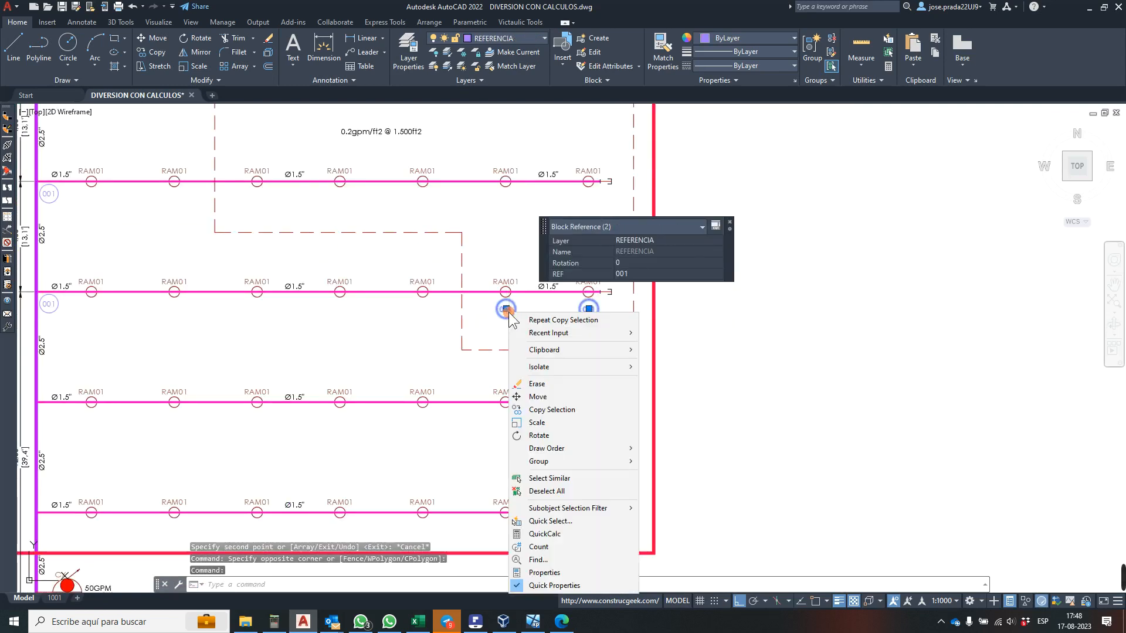
pyautogui.click(571, 409)
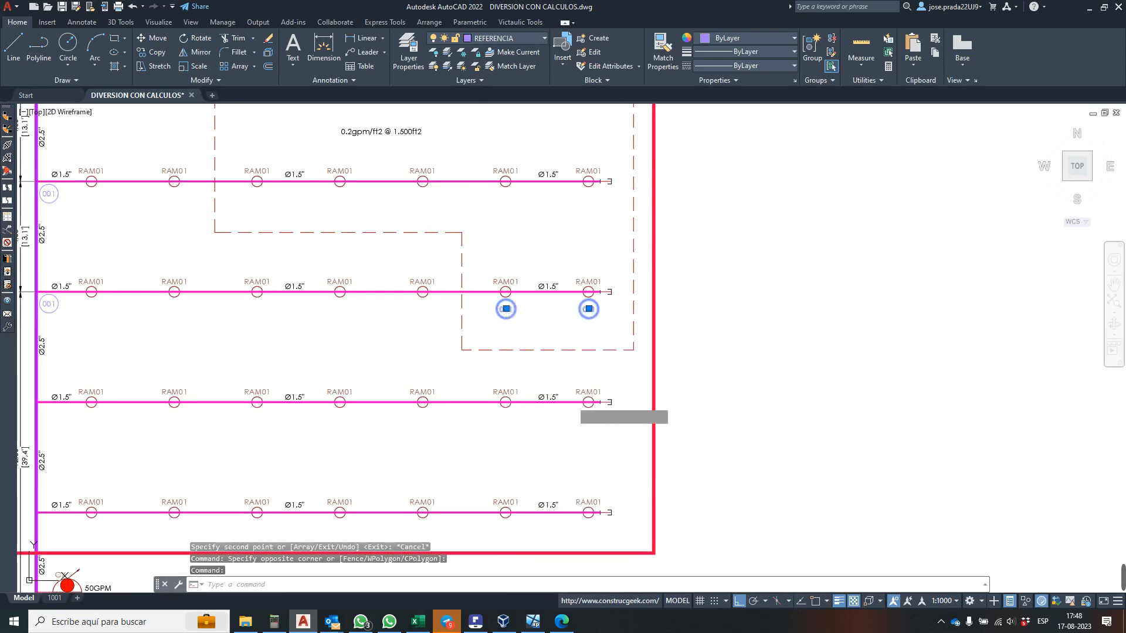
pyautogui.scroll(2, 587, 292)
pyautogui.click(588, 290)
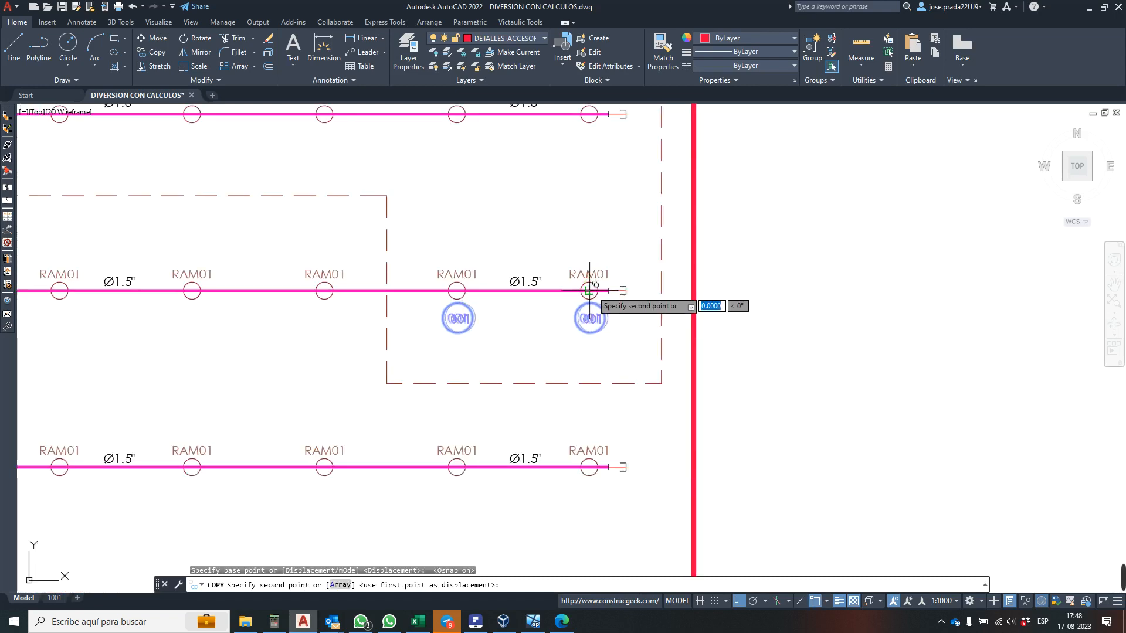
pyautogui.scroll(-4, 589, 290)
pyautogui.scroll(6, 591, 218)
pyautogui.click(583, 252)
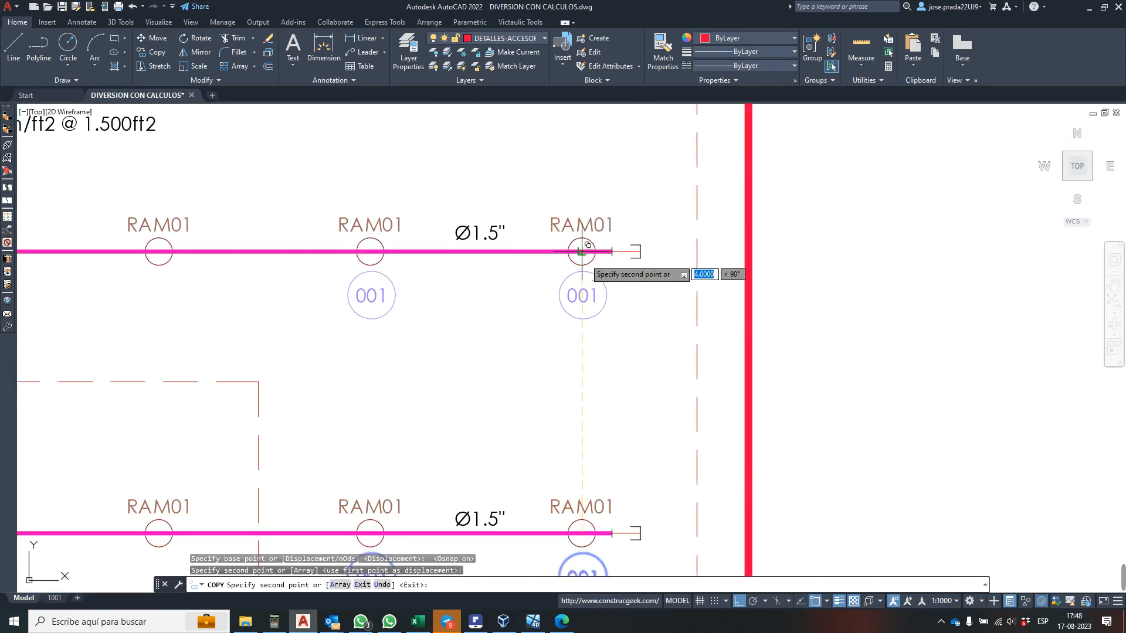
pyautogui.scroll(-6, 573, 348)
pyautogui.scroll(4, 571, 249)
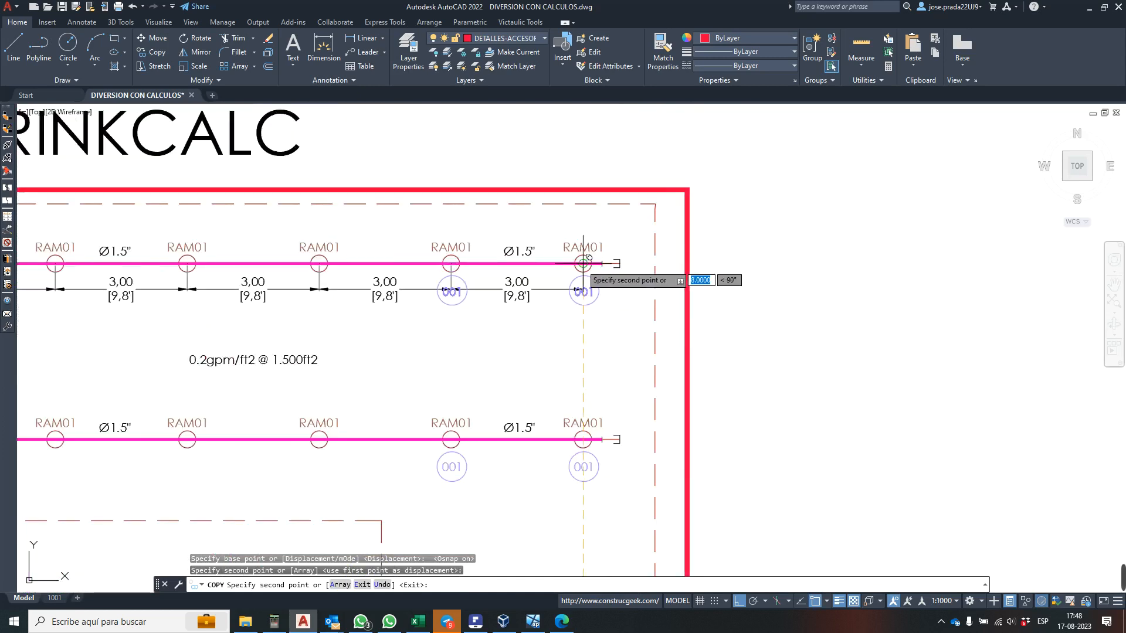
pyautogui.click(582, 264)
pyautogui.press('Escape')
# - Move the top branch's two 001 sprinkler markers vertically from the dimension line to just above their RAM01 sprinklers
pyautogui.click(596, 281)
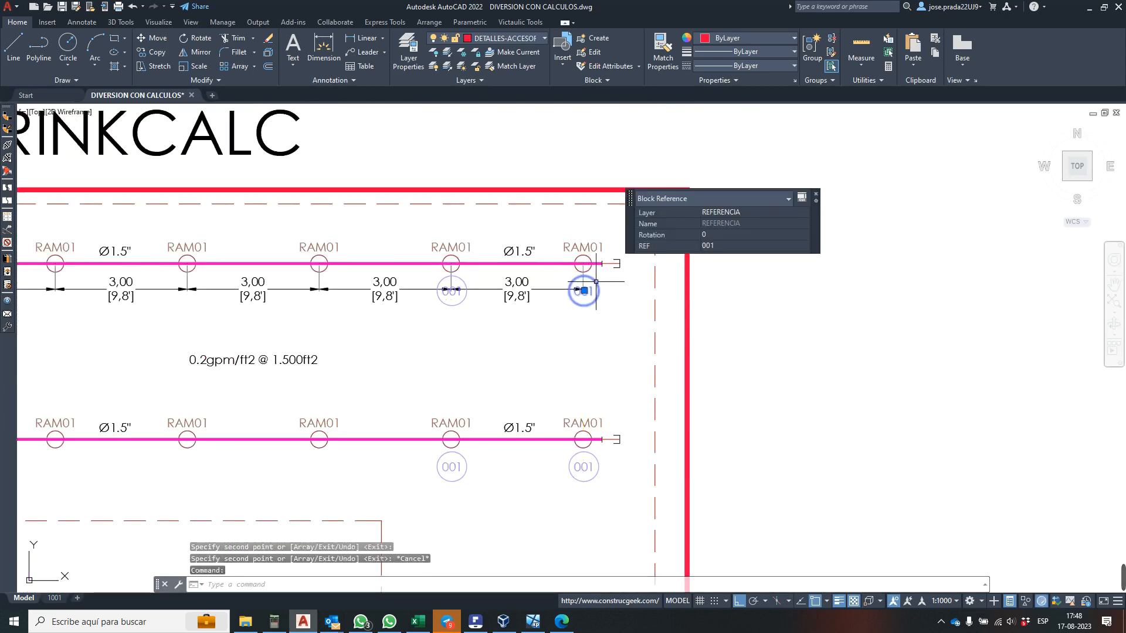
pyautogui.click(469, 306)
pyautogui.click(453, 294)
pyautogui.rightClick(455, 304)
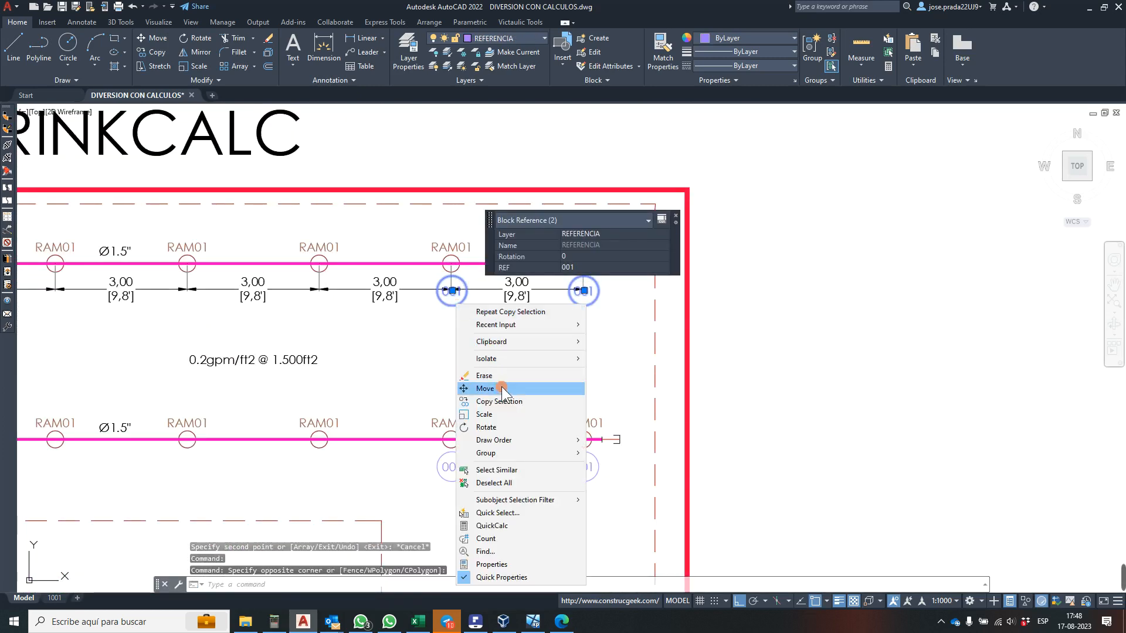
pyautogui.click(484, 389)
pyautogui.click(583, 363)
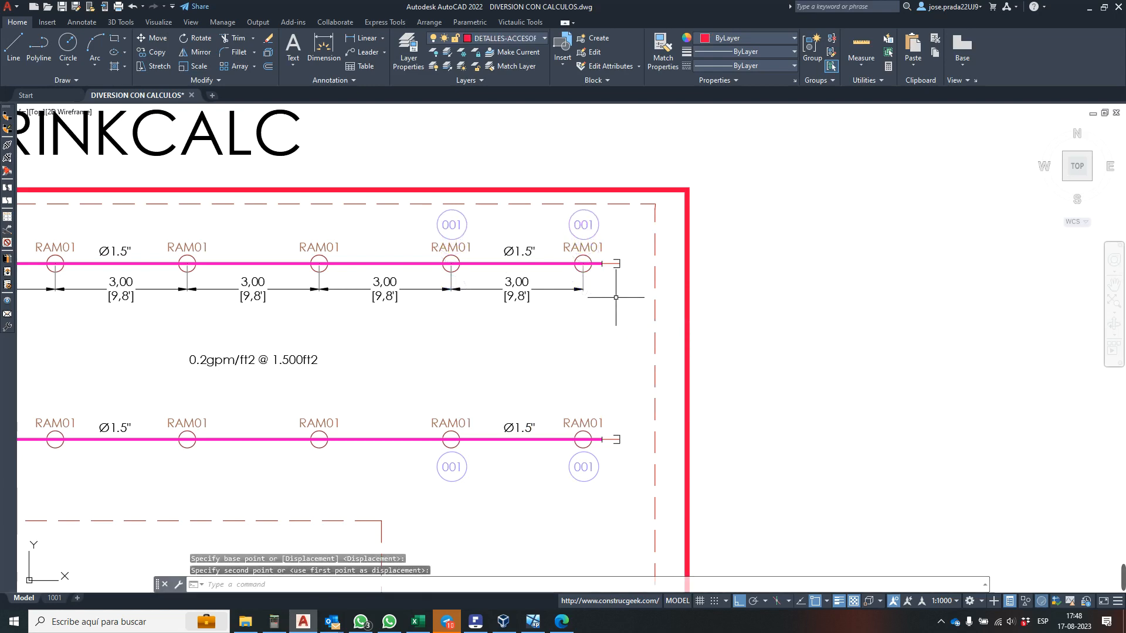
# - Copy the second-from-end markers on the two upper branches onto the next three sprinklers toward the riser, at 3 m spacing
pyautogui.scroll(-4, 615, 297)
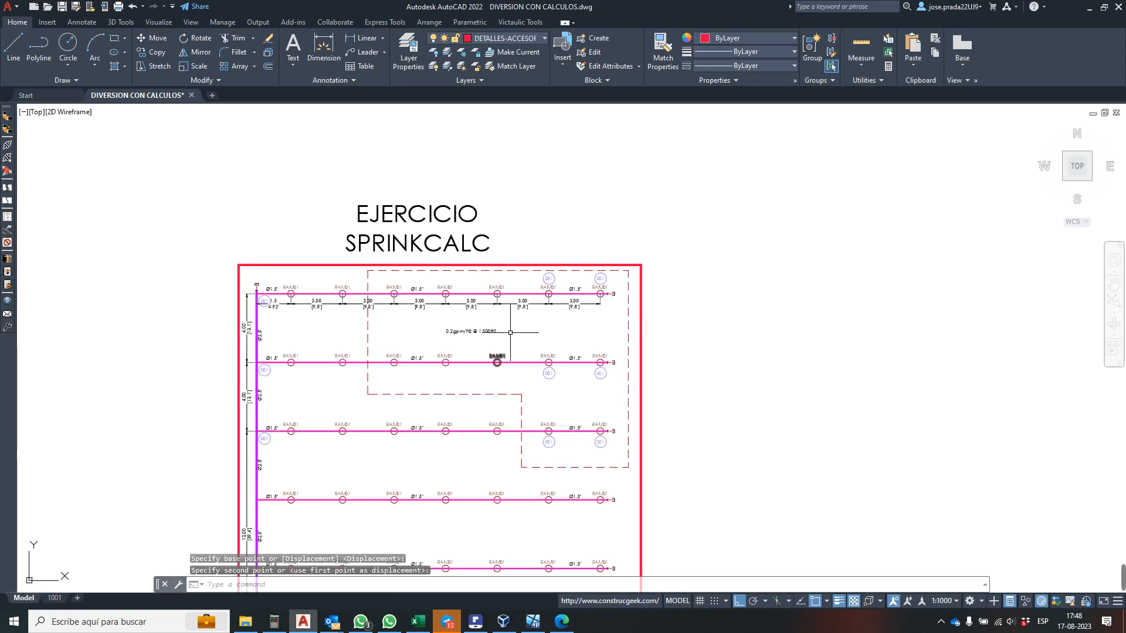
pyautogui.scroll(4, 539, 278)
pyautogui.click(558, 276)
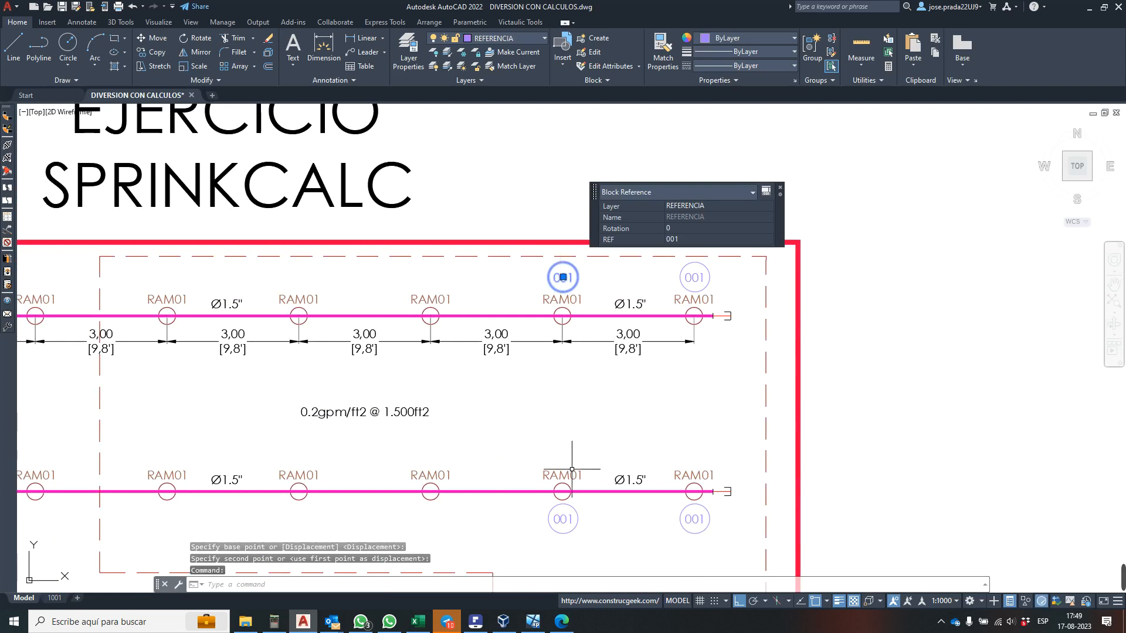
pyautogui.click(561, 518)
pyautogui.rightClick(517, 431)
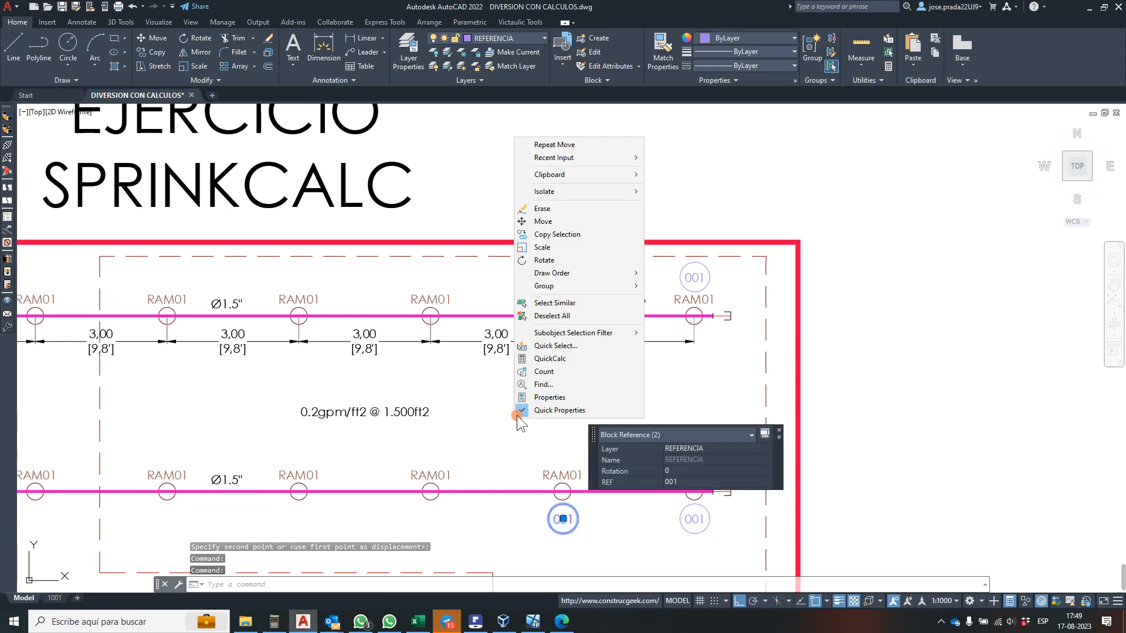
pyautogui.click(567, 234)
pyautogui.click(562, 316)
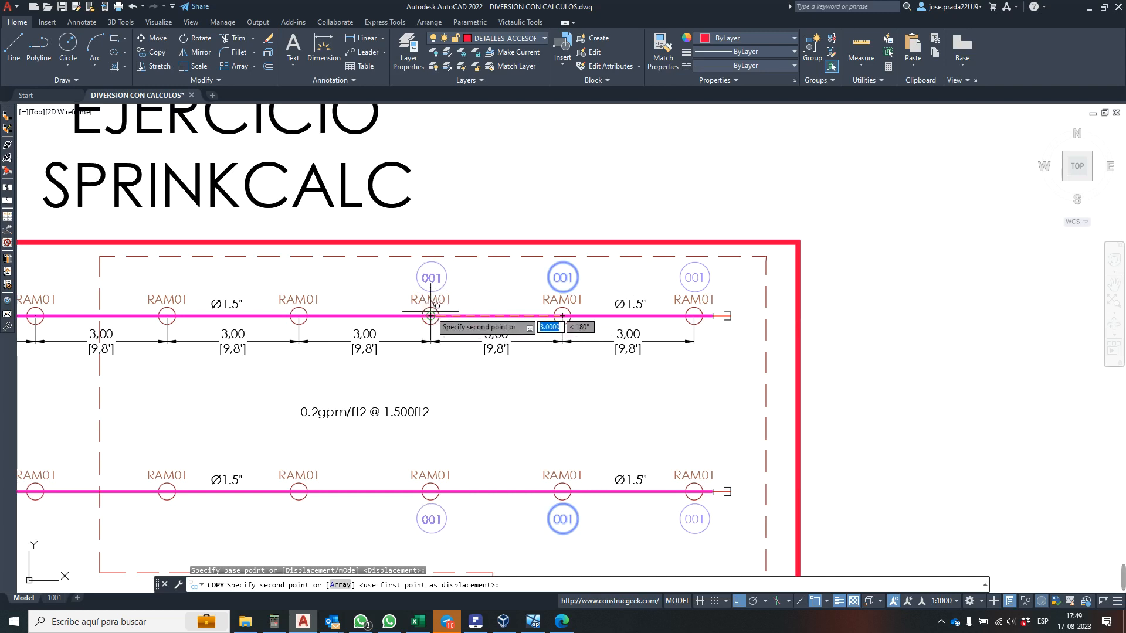
pyautogui.click(431, 316)
pyautogui.scroll(-2, 484, 316)
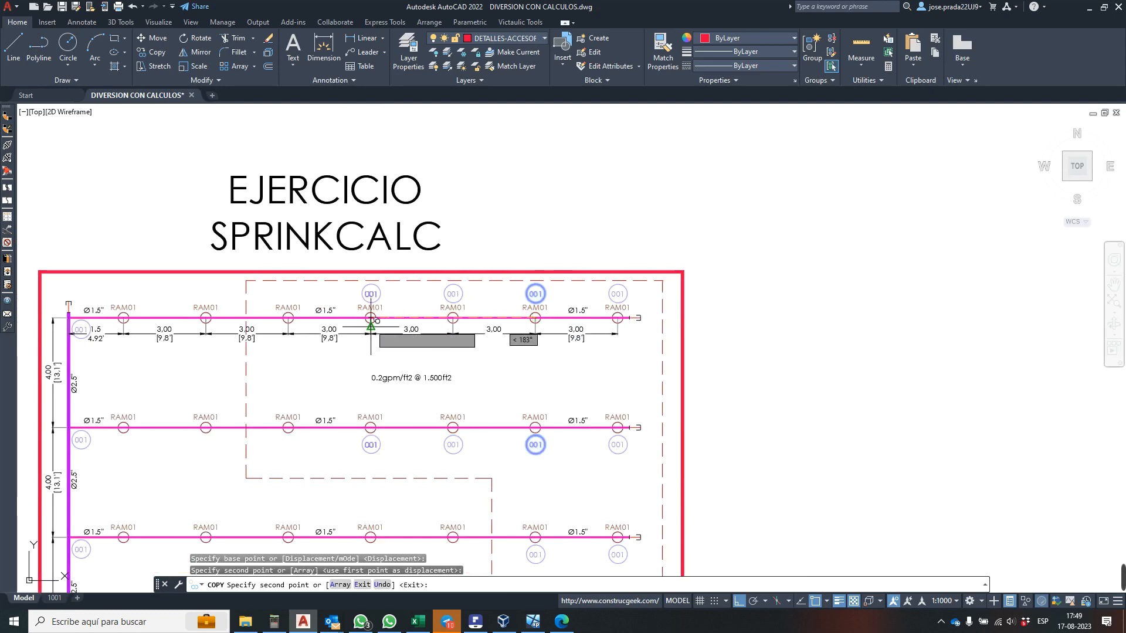
pyautogui.click(371, 317)
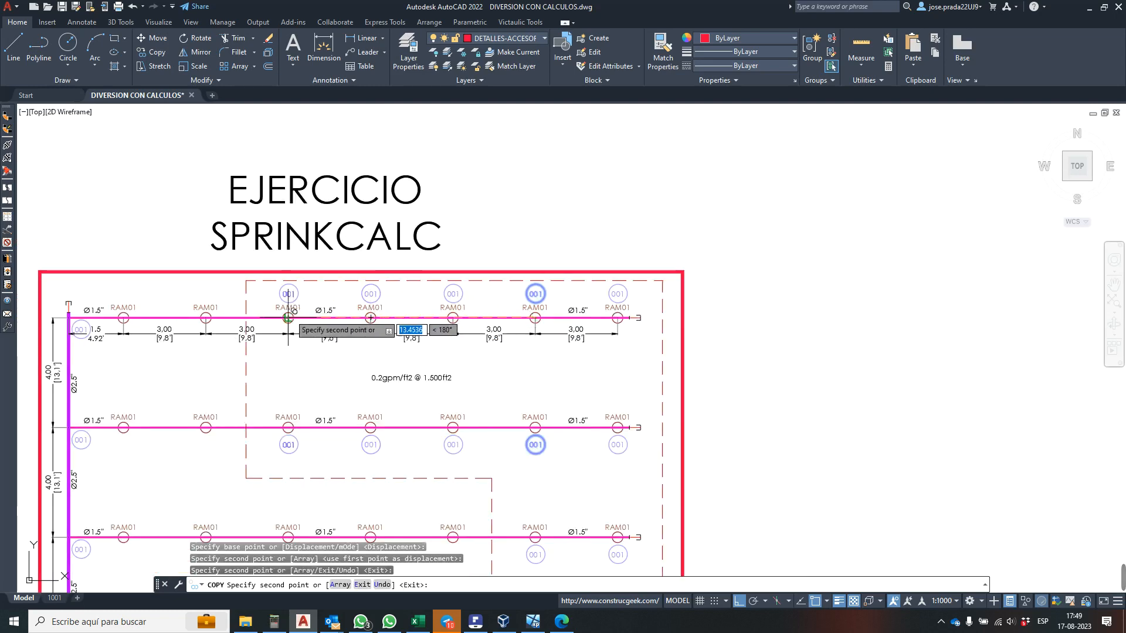
pyautogui.click(288, 317)
pyautogui.press('Escape')
# - Examine the node markers across the design area, branch junctions, riser and pump supply line for completeness
pyautogui.scroll(-5, 525, 332)
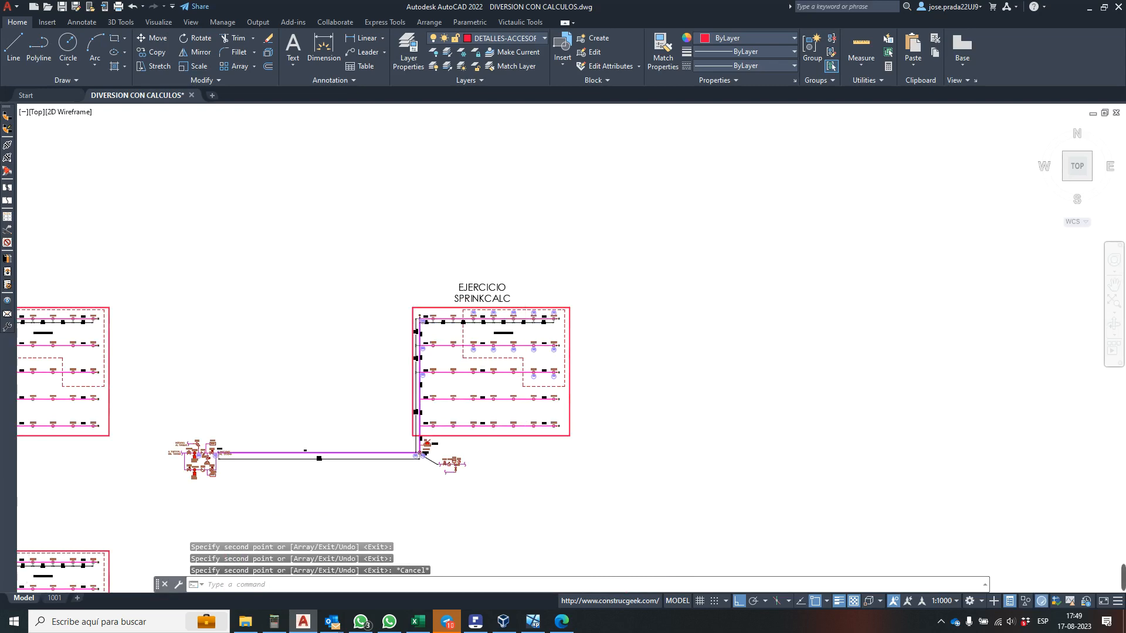
pyautogui.scroll(4, 502, 314)
pyautogui.scroll(-2, 520, 252)
pyautogui.scroll(2, 514, 309)
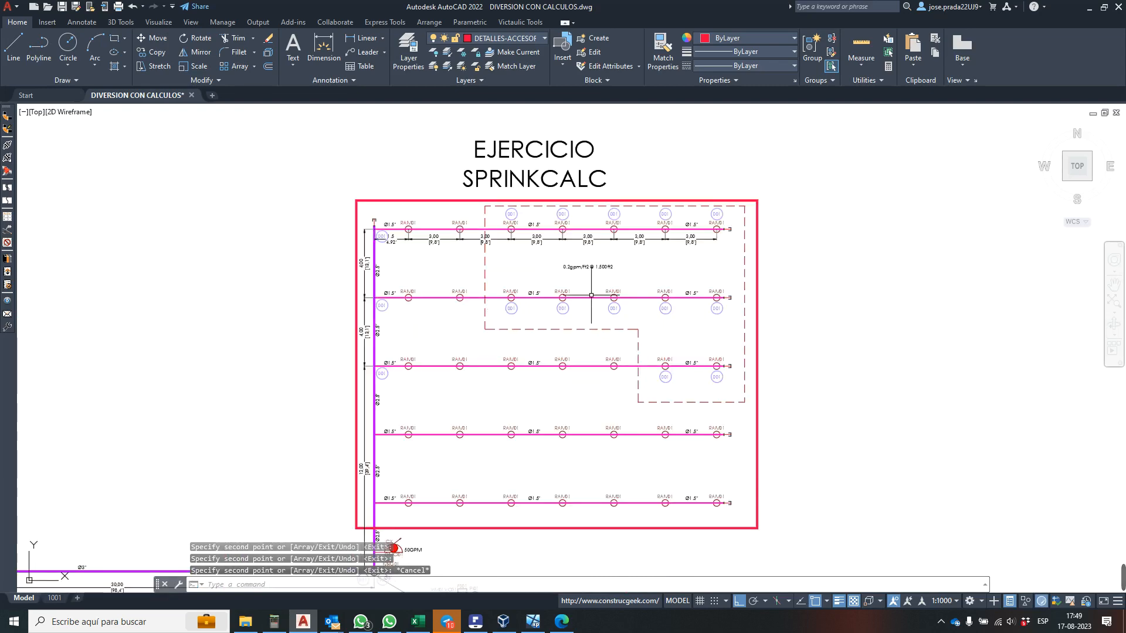
pyautogui.scroll(-2, 592, 287)
pyautogui.scroll(2, 530, 347)
pyautogui.scroll(-2, 564, 318)
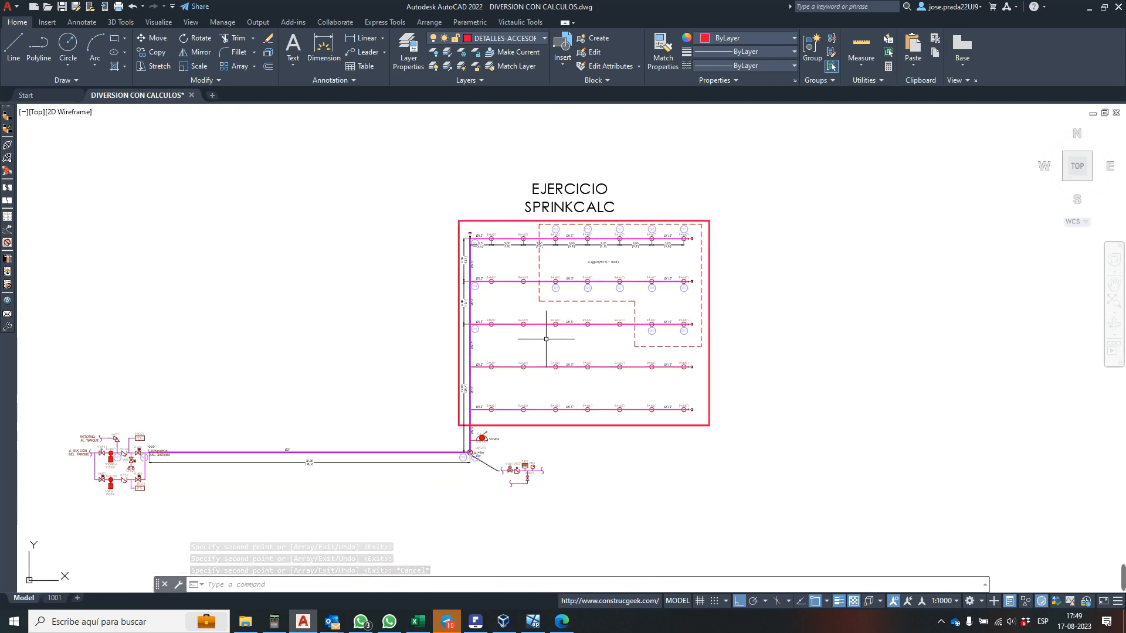
pyautogui.scroll(4, 547, 334)
pyautogui.scroll(-2, 547, 342)
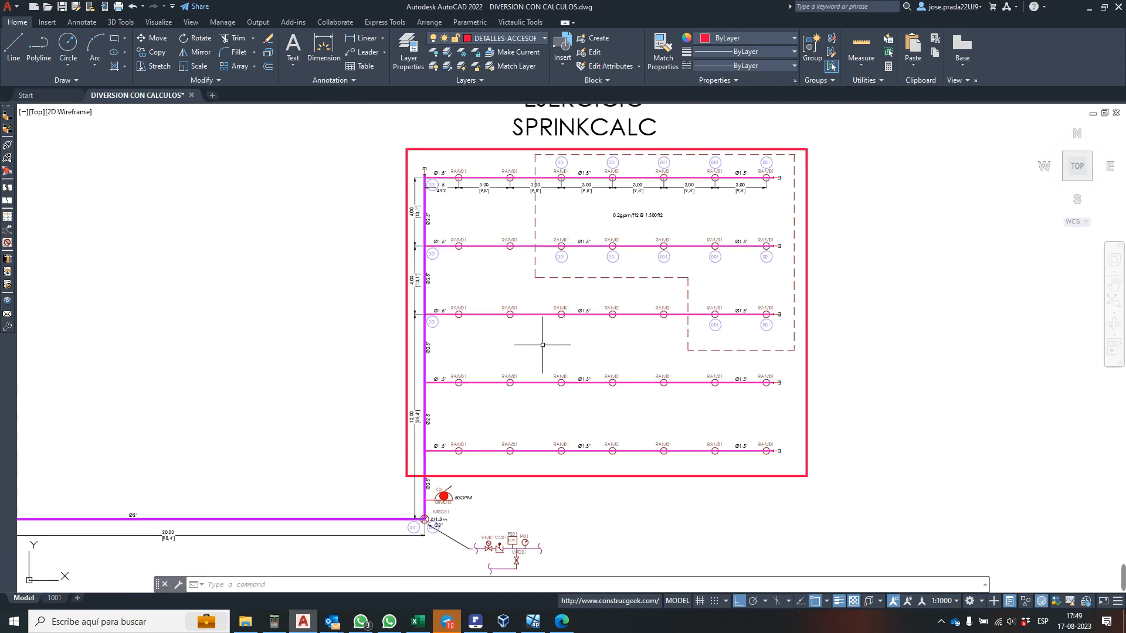
pyautogui.scroll(-2, 543, 344)
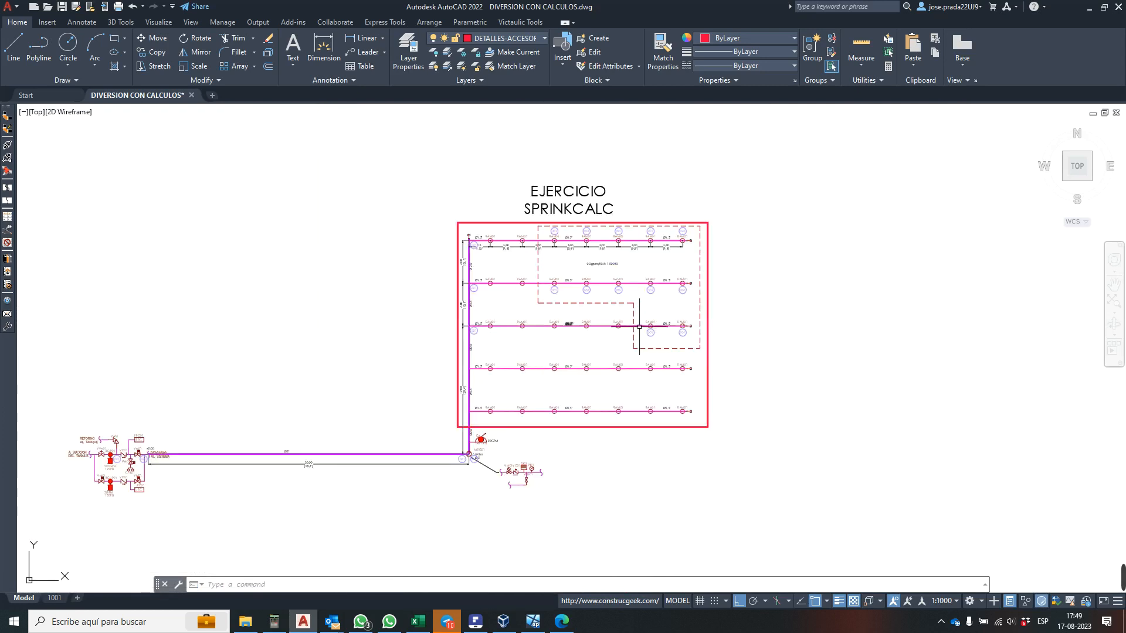
pyautogui.scroll(2, 639, 326)
pyautogui.scroll(-4, 633, 320)
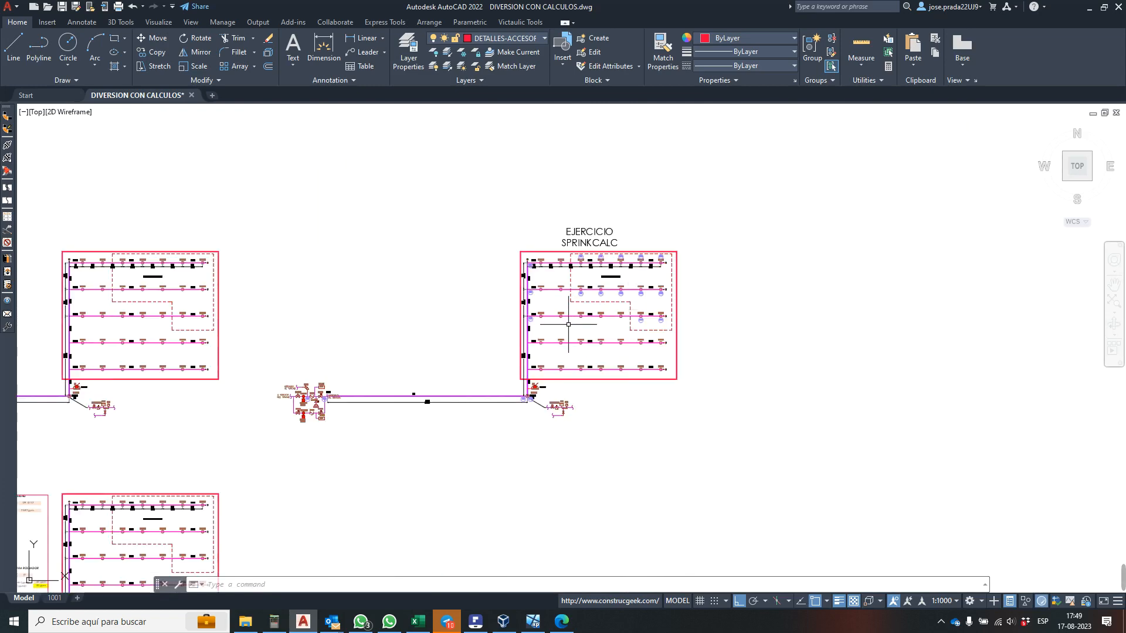
# - Set the REF attribute of the marker at the pump discharge, beside valve VM01, to 002
pyautogui.scroll(6, 318, 434)
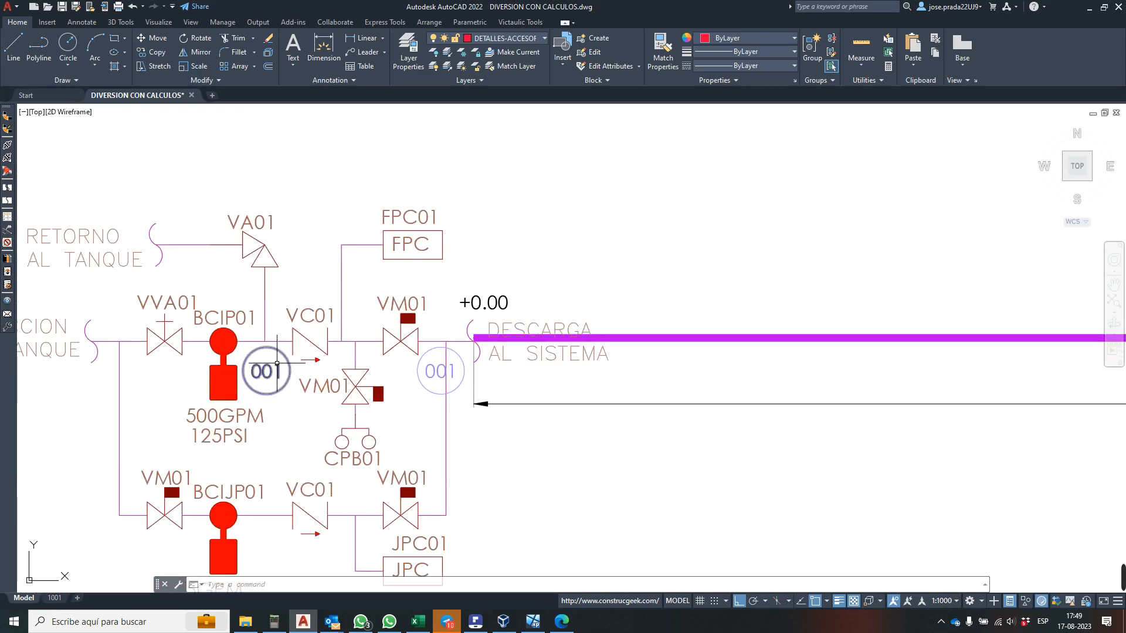
pyautogui.click(440, 370)
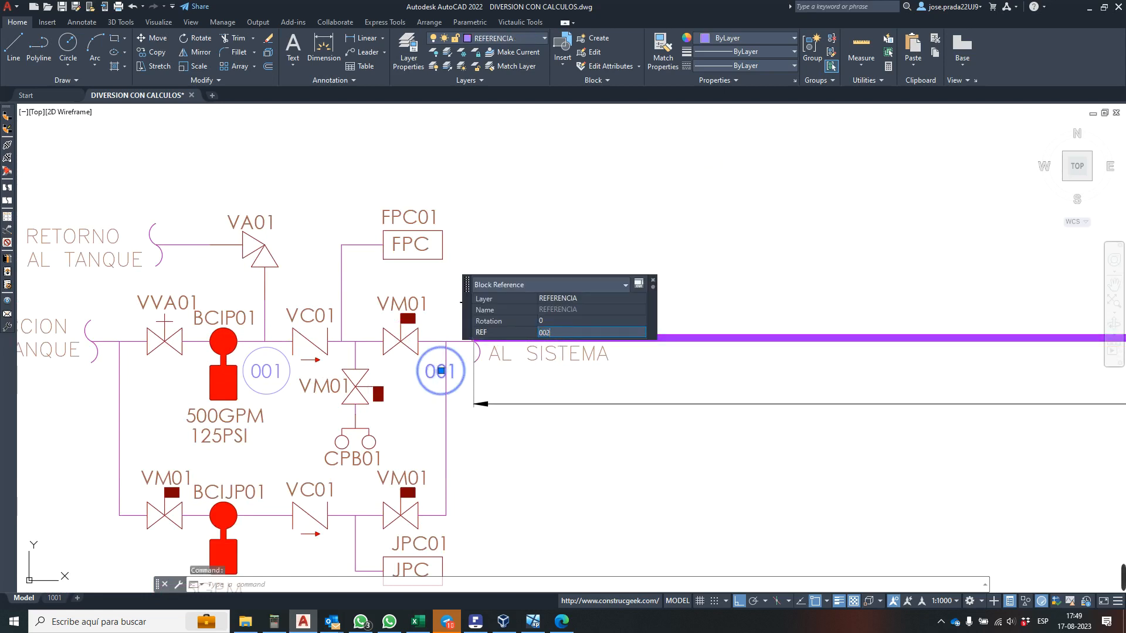
pyautogui.click(652, 284)
pyautogui.press('Escape')
# - Set the REF attribute of the marker at the supply pipe's end, just before riser MRG01, to 100
pyautogui.scroll(-8, 306, 350)
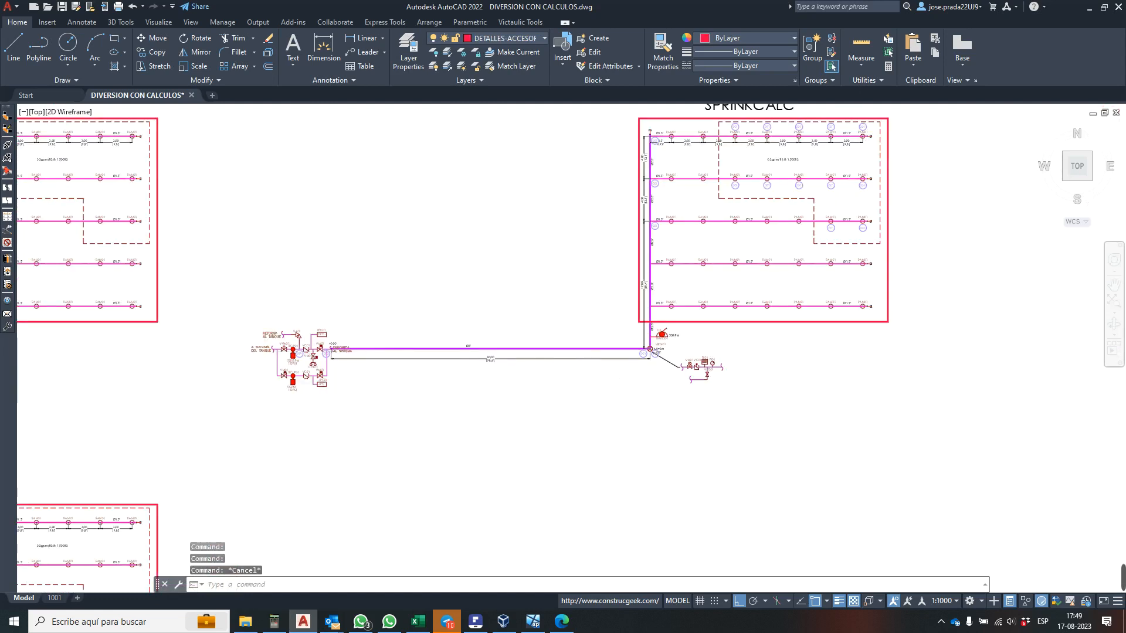
pyautogui.scroll(8, 632, 360)
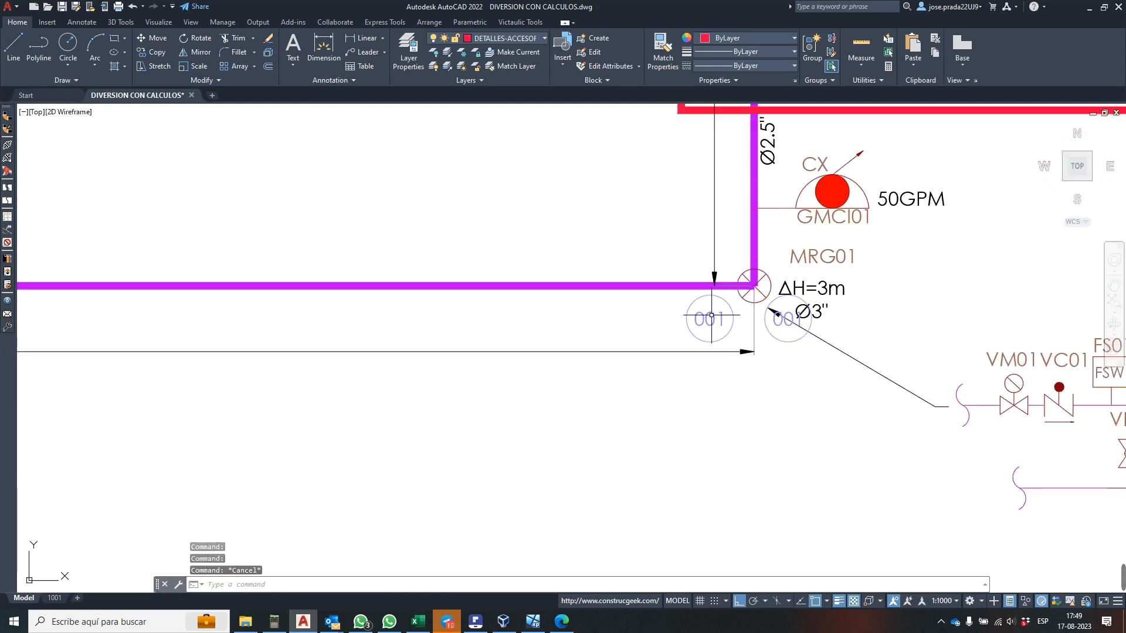
pyautogui.click(711, 315)
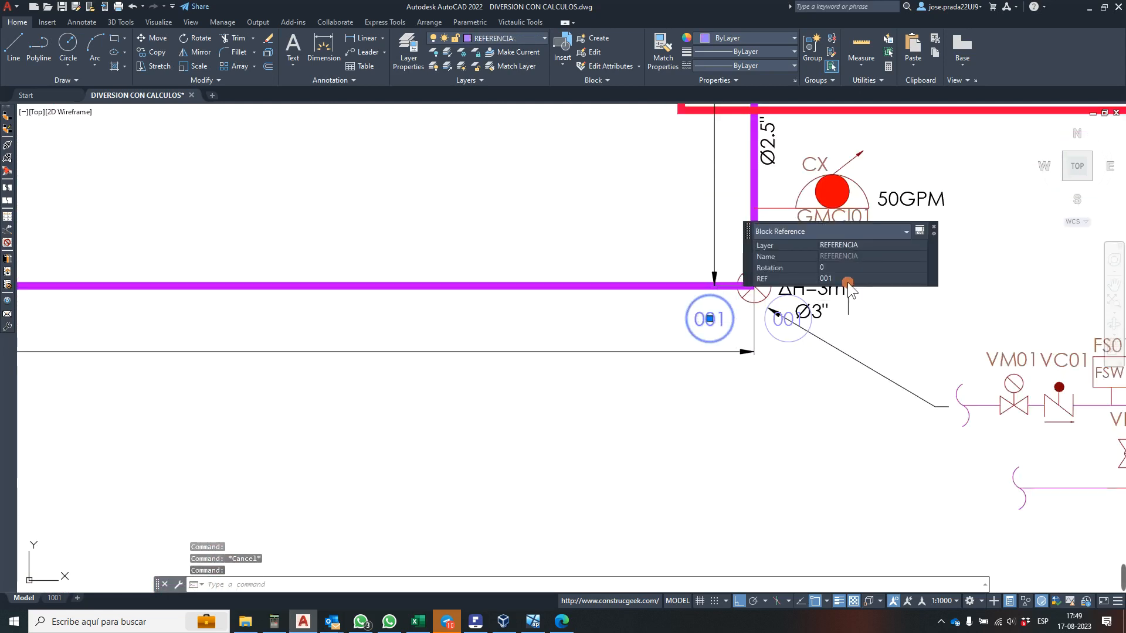
pyautogui.write('100')
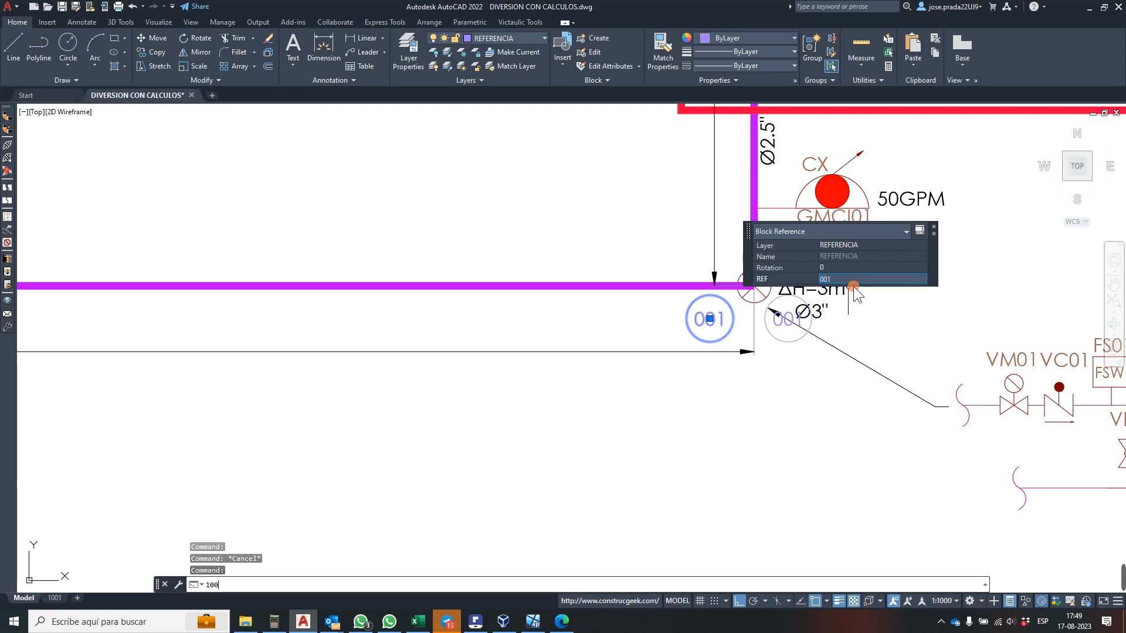
pyautogui.click(845, 280)
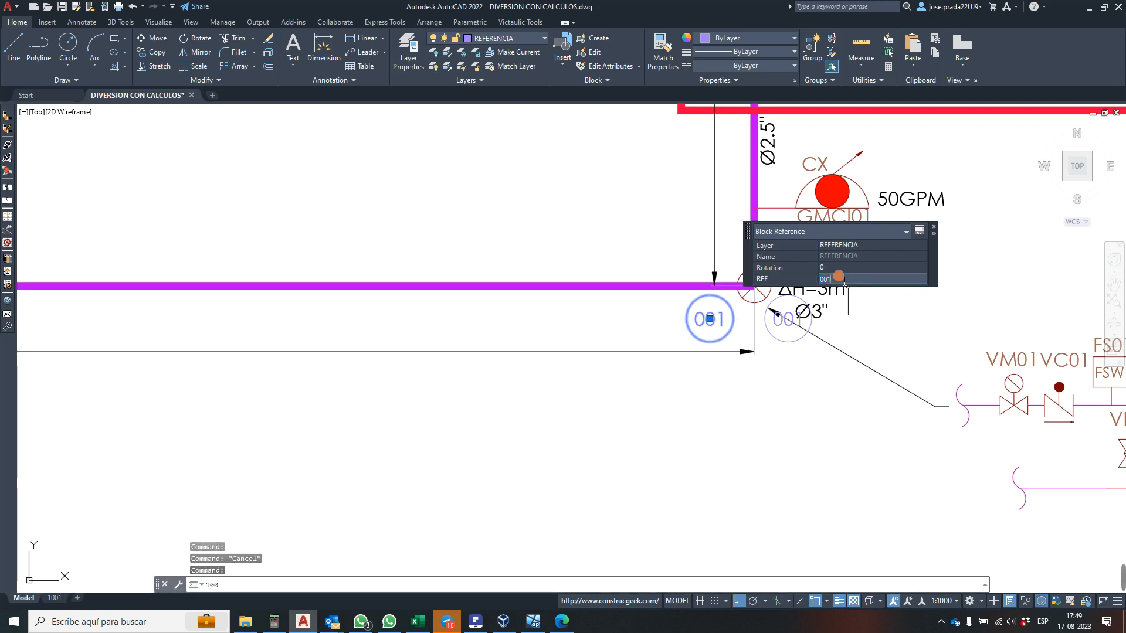
pyautogui.write('100')
pyautogui.press('Return')
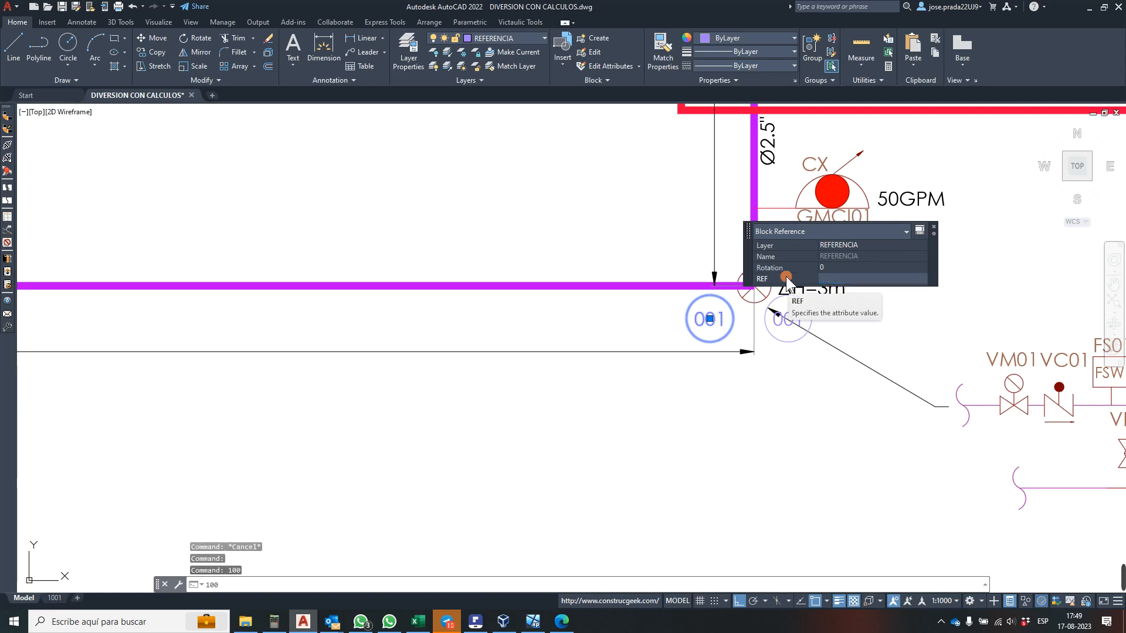
pyautogui.click(933, 230)
pyautogui.press('Escape')
# - Set the REF attribute of the marker just past riser MRG01, beside the Ø3" label, to 101
pyautogui.click(785, 319)
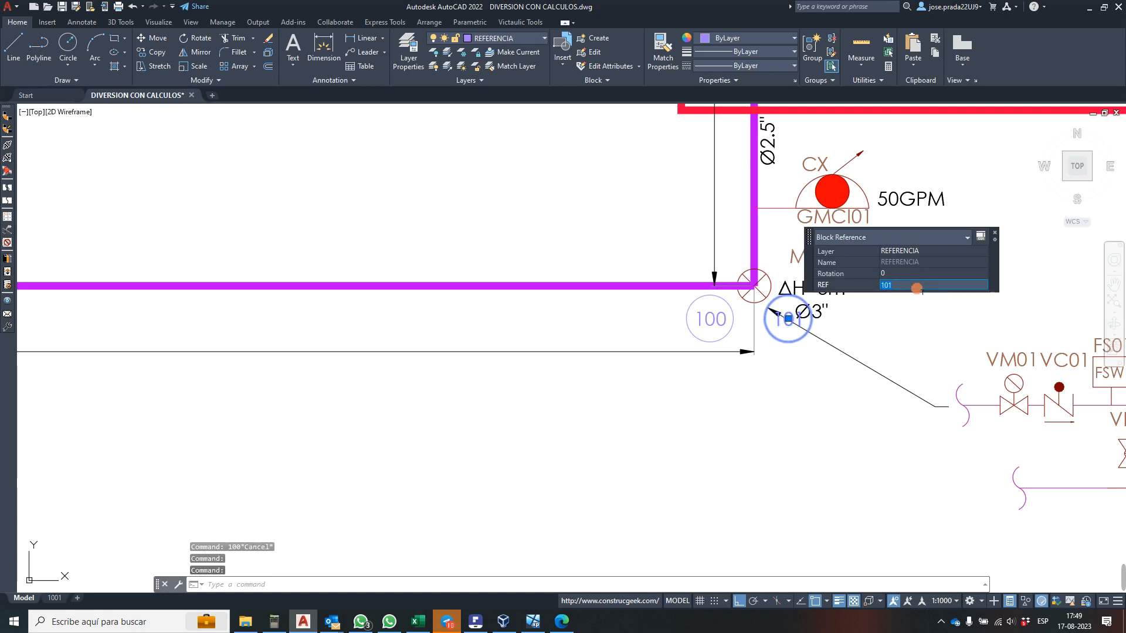
pyautogui.click(993, 232)
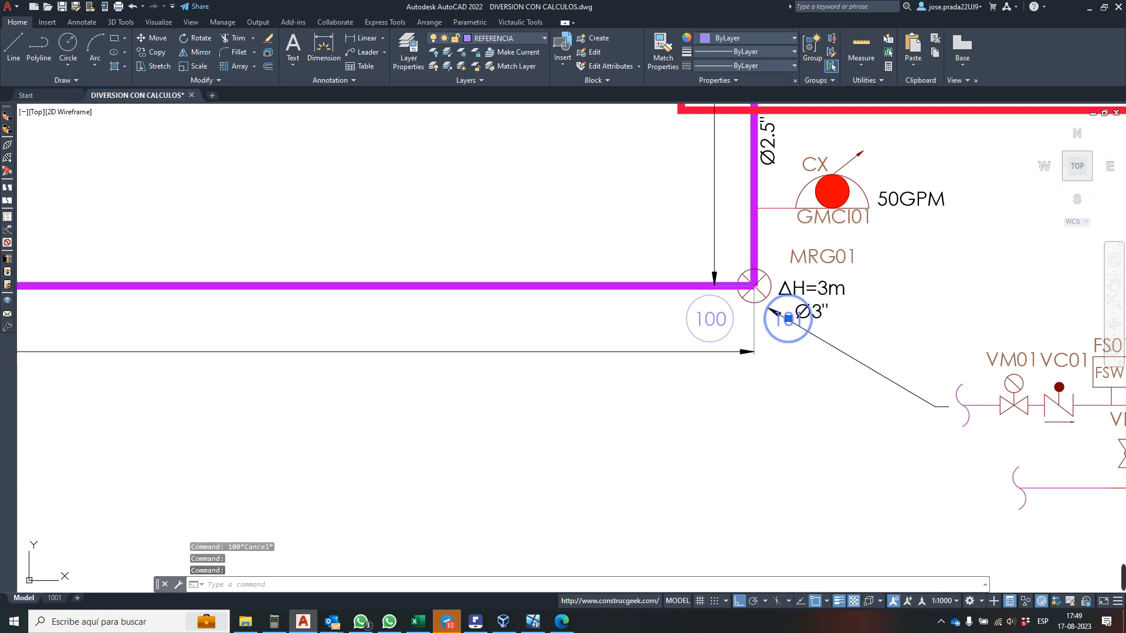
pyautogui.press('Escape')
# - Set the REF attribute of the marker at the middle branch's junction with the main to 102
pyautogui.scroll(-4, 723, 333)
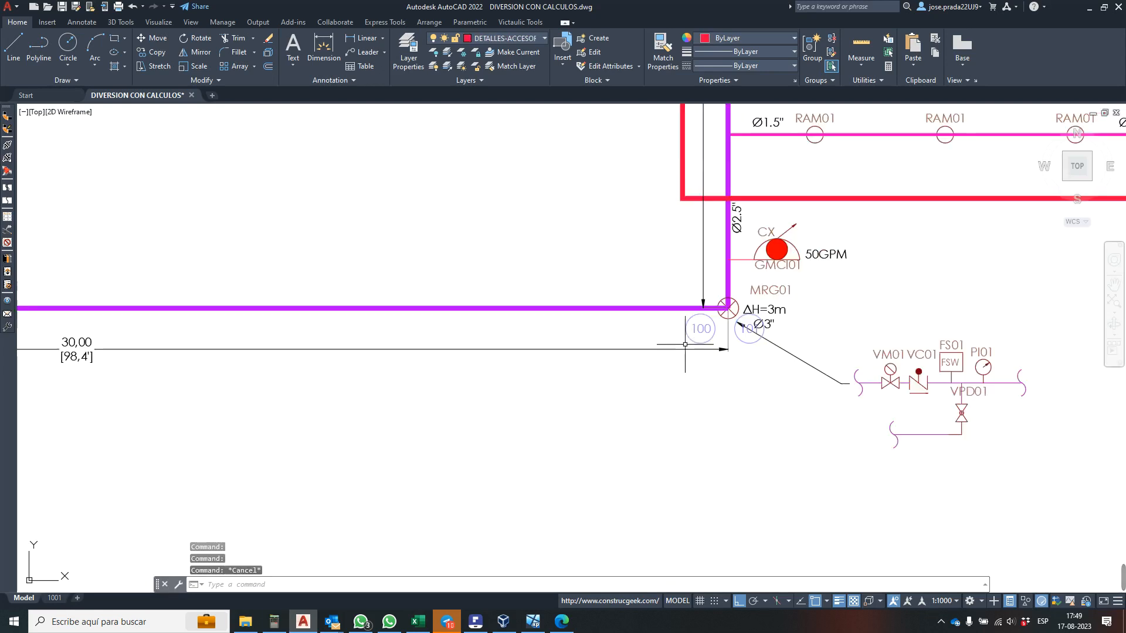
pyautogui.scroll(-3, 723, 333)
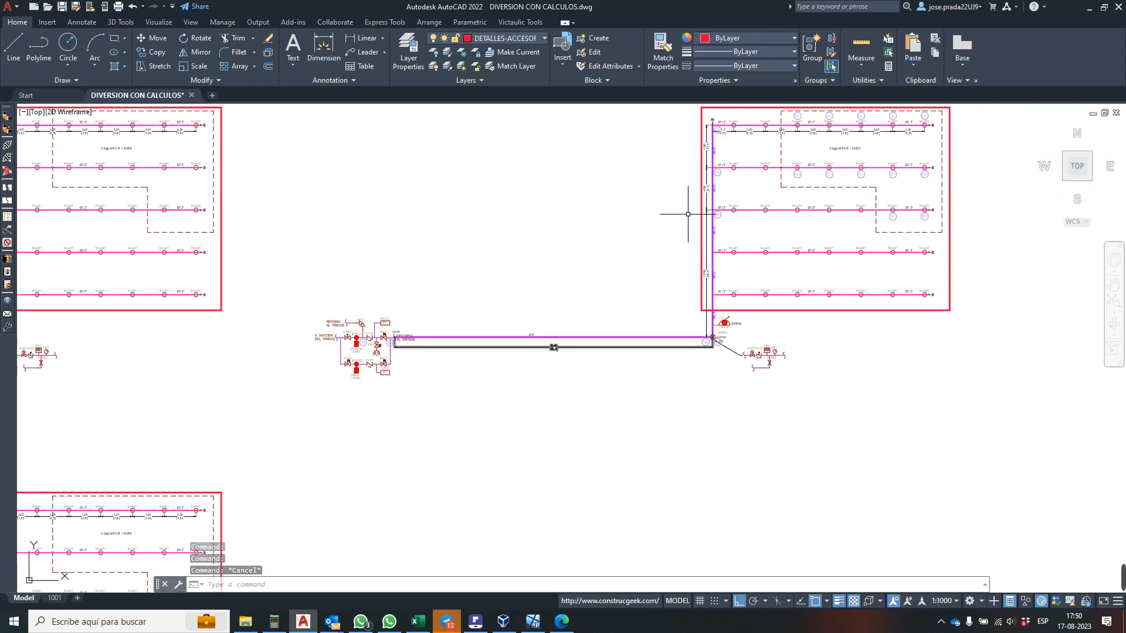
pyautogui.scroll(6, 687, 214)
pyautogui.click(694, 284)
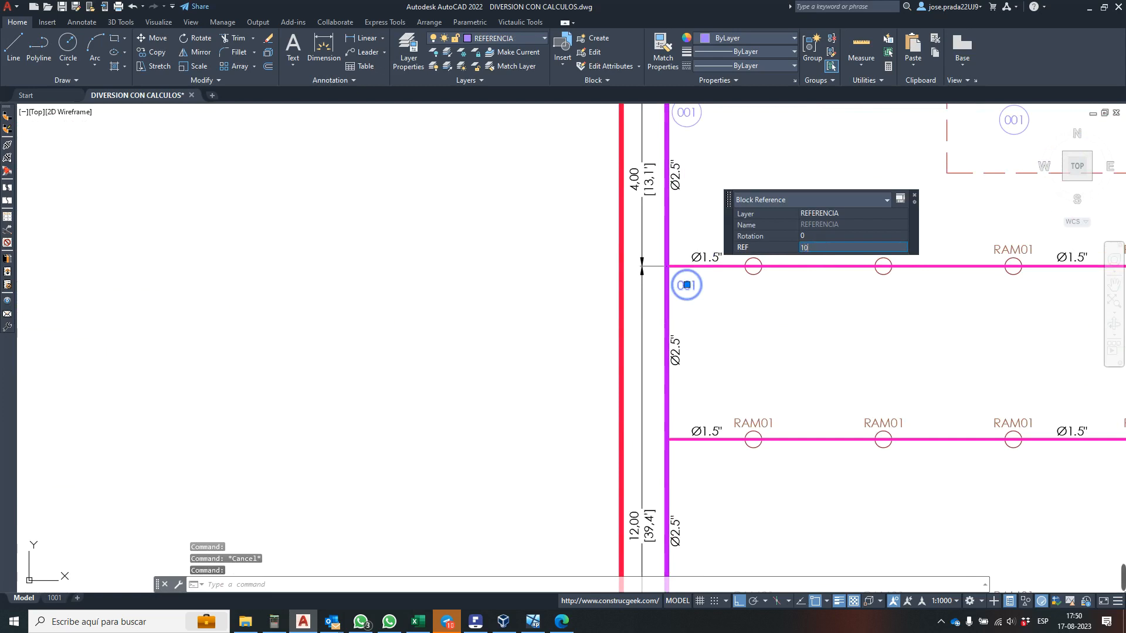
pyautogui.write('2')
pyautogui.press('Return')
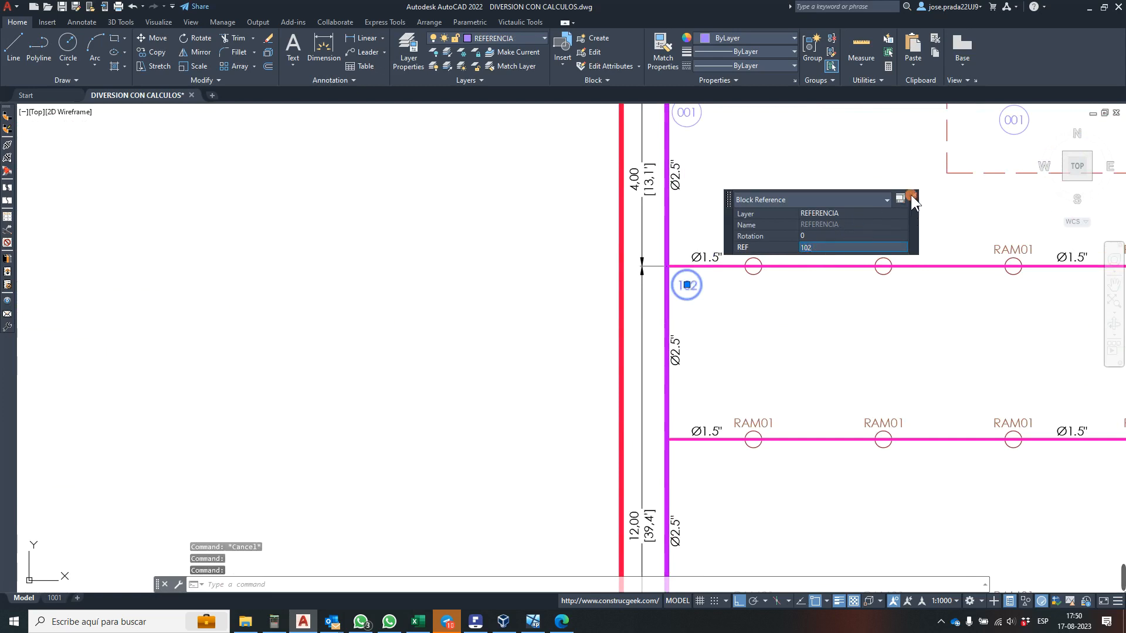
pyautogui.click(910, 195)
pyautogui.scroll(-5, 719, 352)
pyautogui.scroll(5, 710, 258)
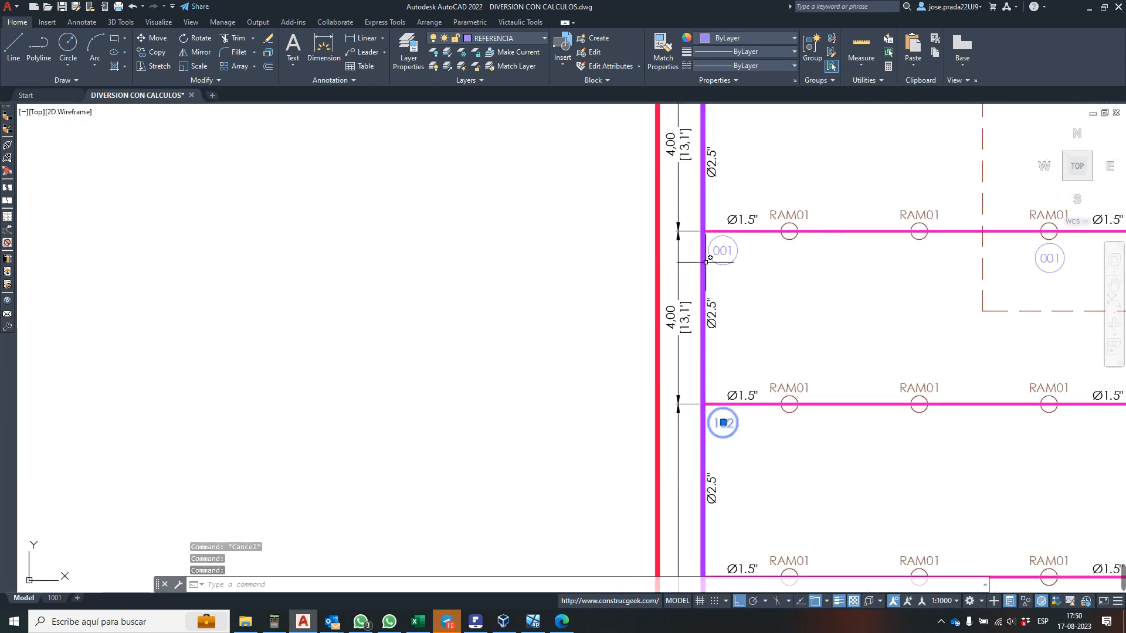
pyautogui.press('Escape')
# - Set the REF attribute of the marker at the second-from-top branch's junction with the main to 103
pyautogui.click(717, 250)
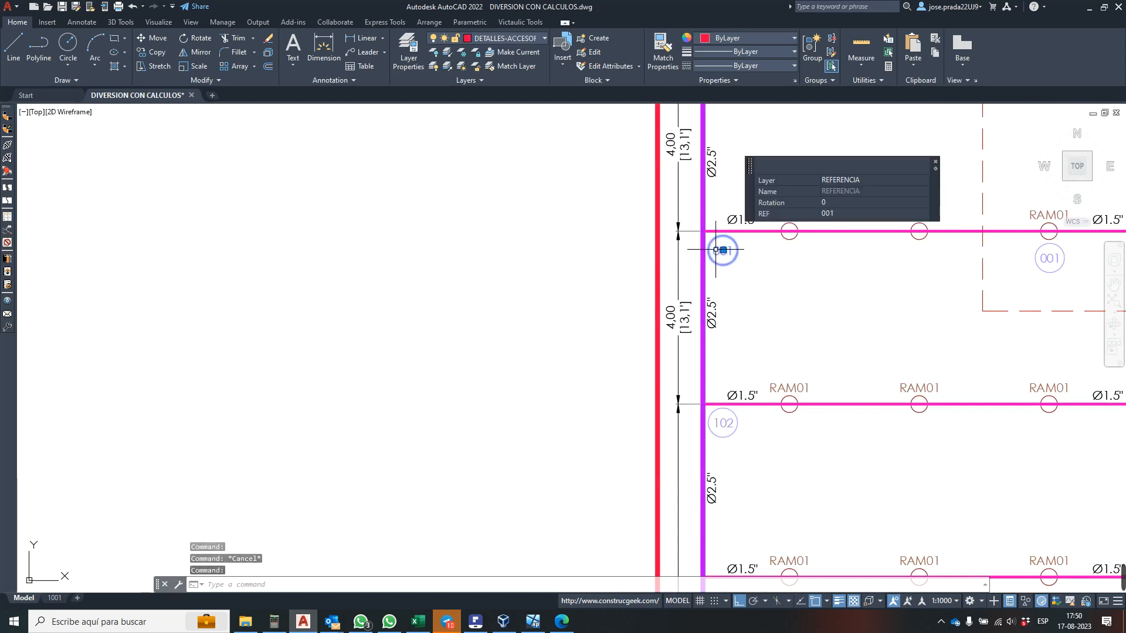
pyautogui.click(839, 214)
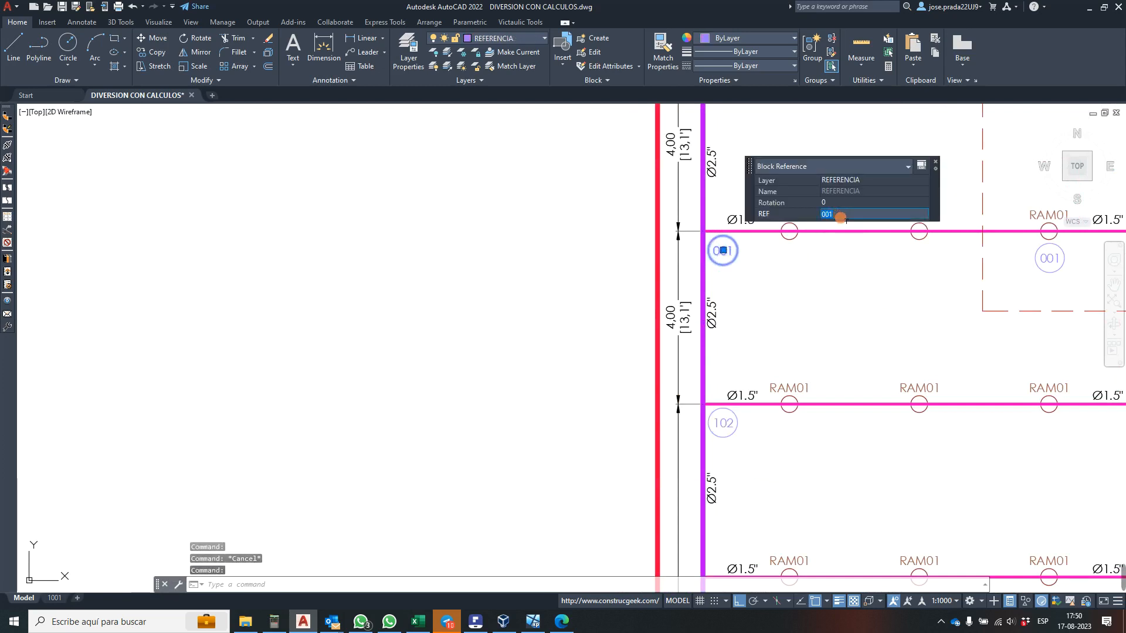
pyautogui.write('103')
pyautogui.press('Return')
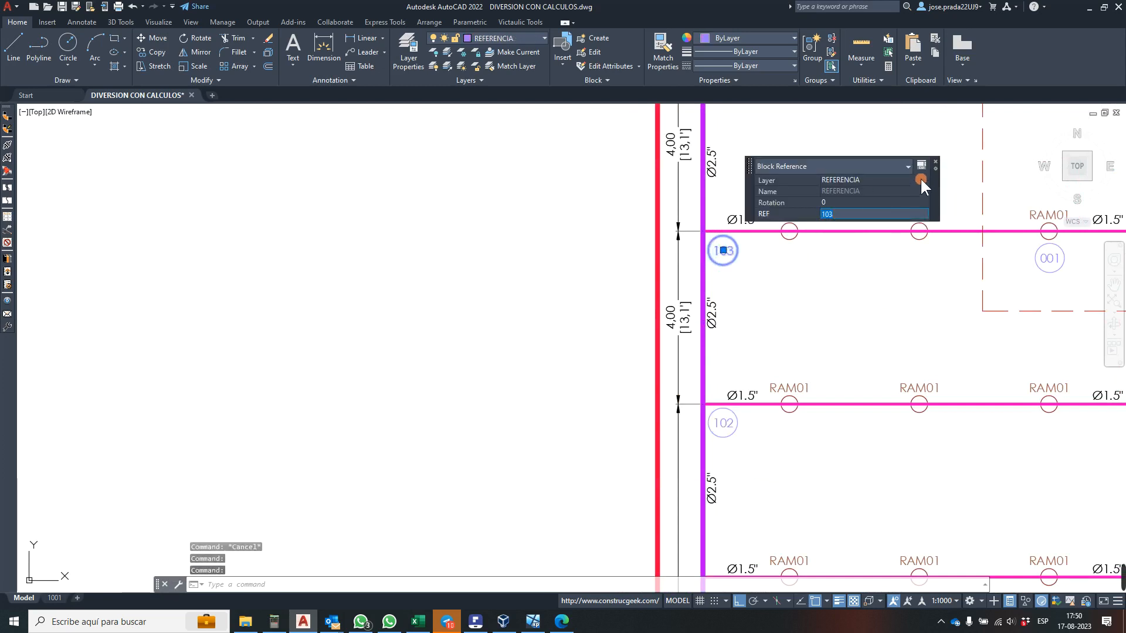
pyautogui.click(937, 162)
pyautogui.press('Escape')
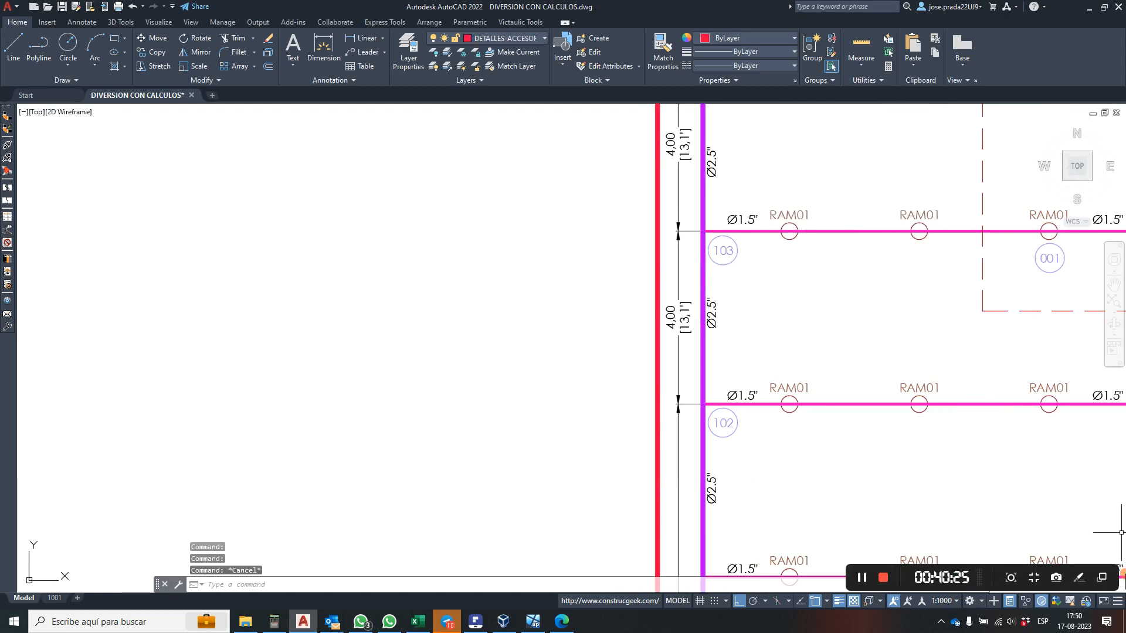
pyautogui.click(791, 280)
pyautogui.scroll(-2, 753, 322)
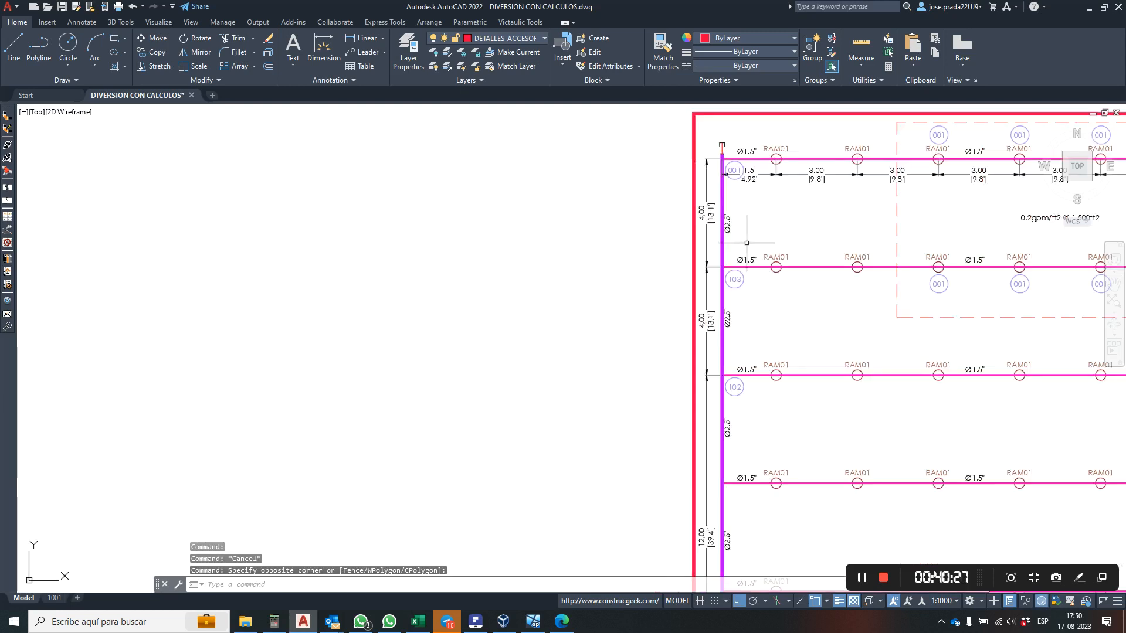
# - Set the REF attribute of the marker at the top branch's junction with the main to 104
pyautogui.scroll(4, 733, 158)
pyautogui.click(733, 185)
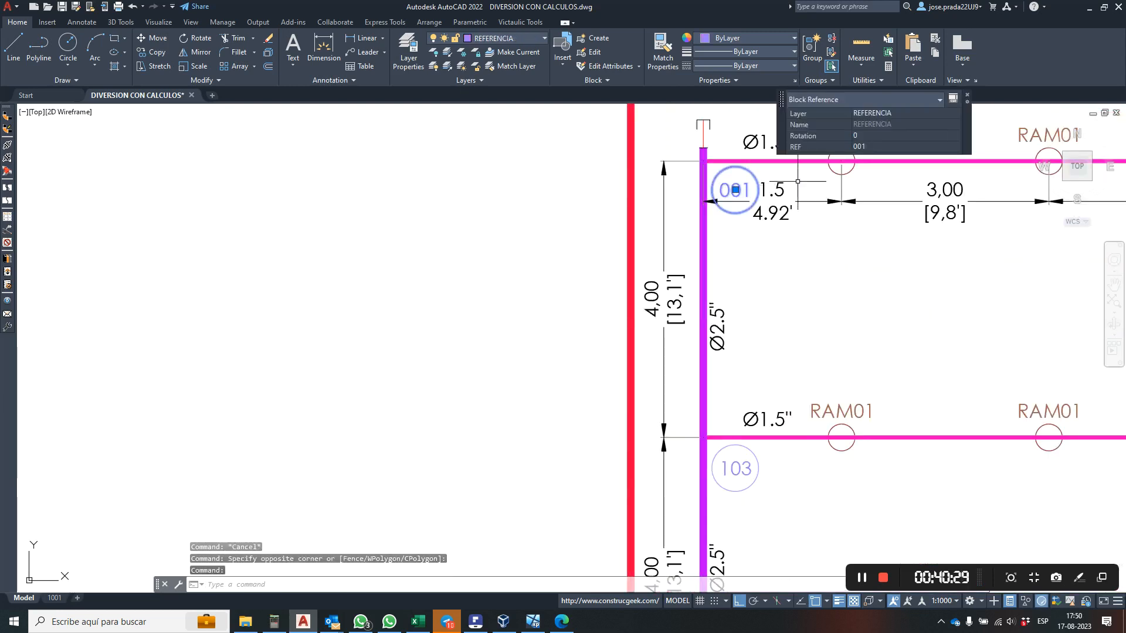
pyautogui.click(880, 145)
pyautogui.write('104')
pyautogui.press('Return')
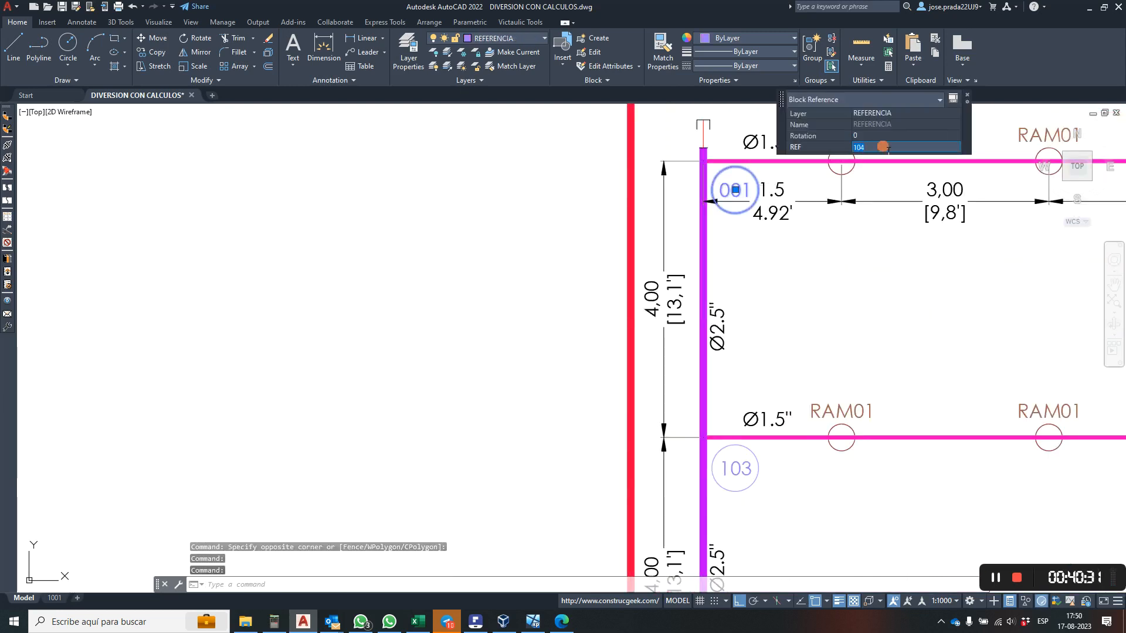
pyautogui.click(967, 95)
pyautogui.press('Escape')
pyautogui.scroll(-6, 548, 214)
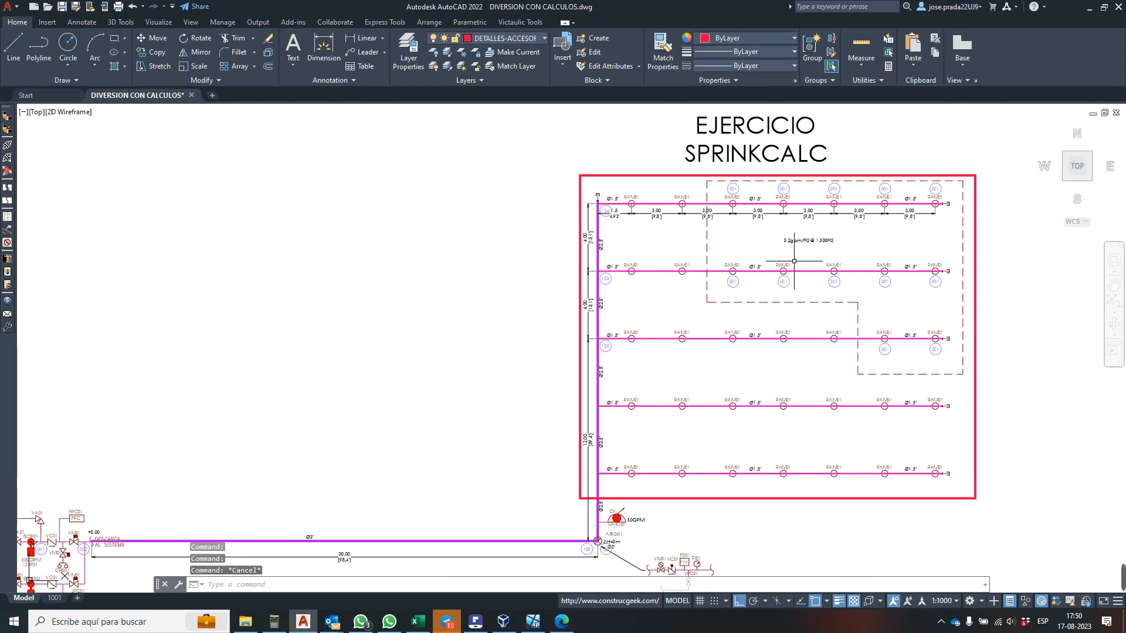
# - Examine the sprinkler markers on the three branches inside the dashed 0.2gpm/ft2 @ 1.500ft2 design area
pyautogui.scroll(2, 906, 251)
pyautogui.scroll(-2, 594, 226)
pyautogui.scroll(2, 654, 260)
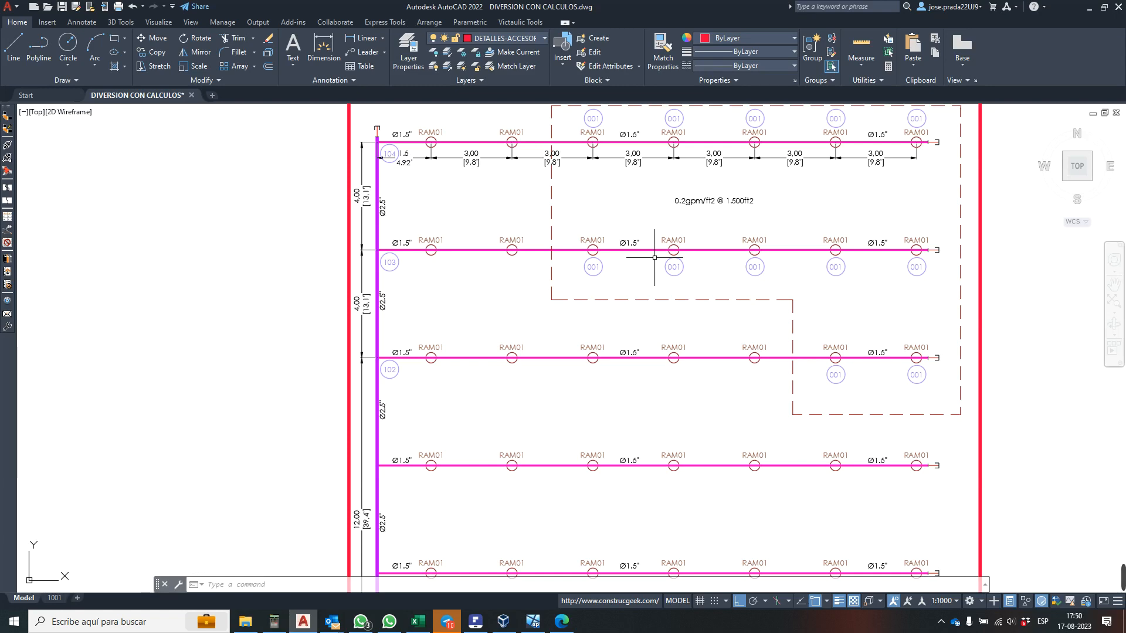
pyautogui.scroll(-2, 654, 258)
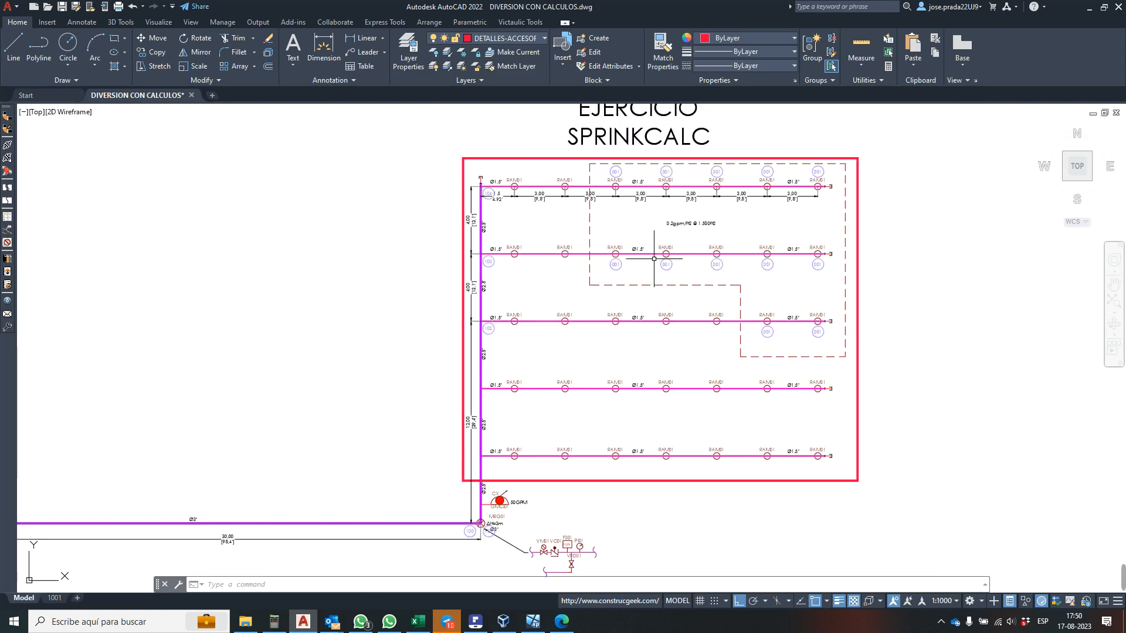
pyautogui.scroll(2, 743, 324)
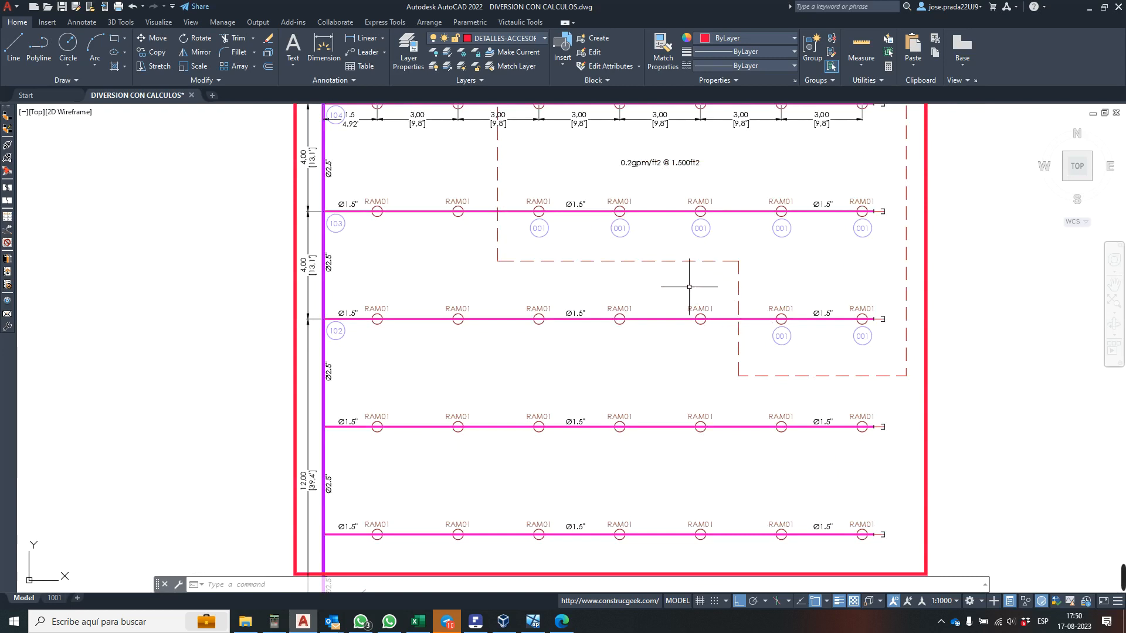
pyautogui.scroll(-2, 691, 286)
pyautogui.scroll(2, 700, 282)
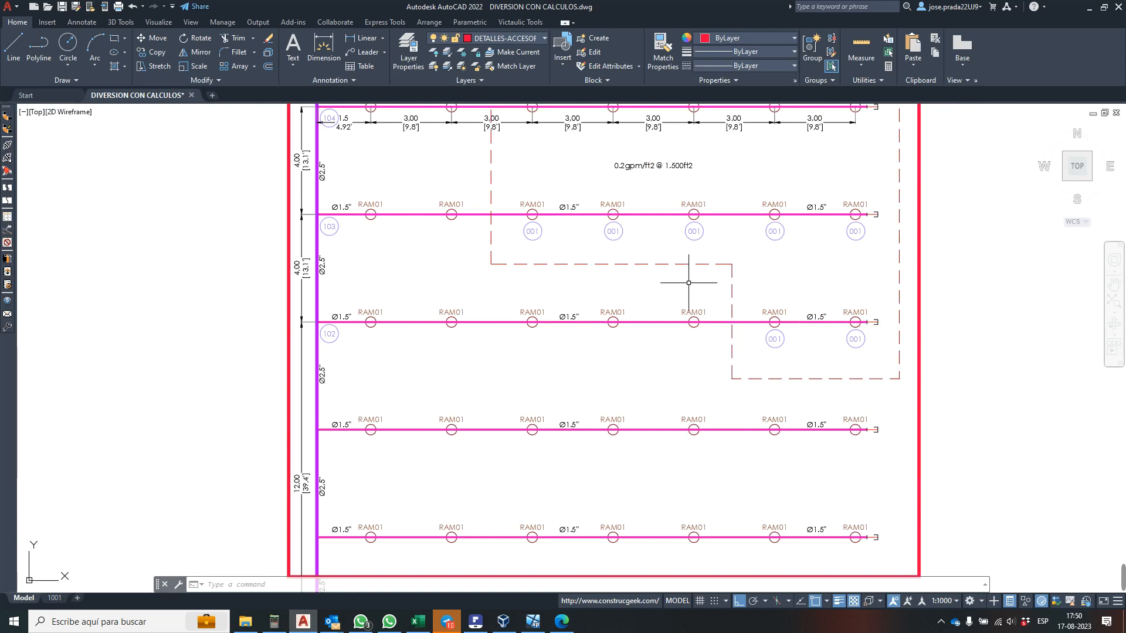
pyautogui.scroll(-2, 688, 282)
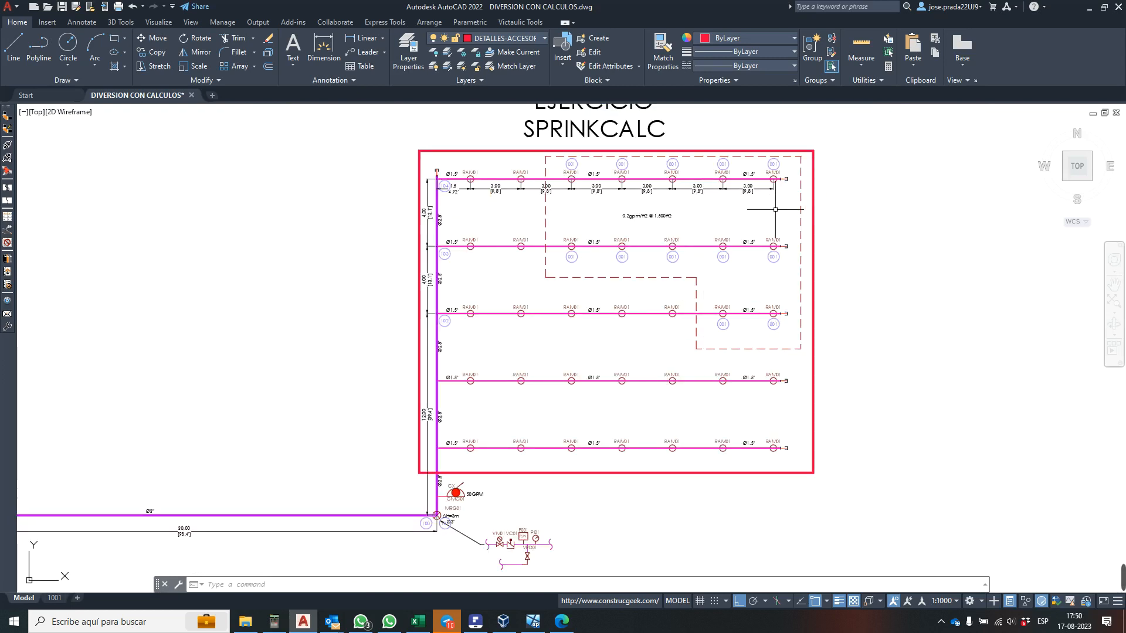
pyautogui.scroll(2, 775, 209)
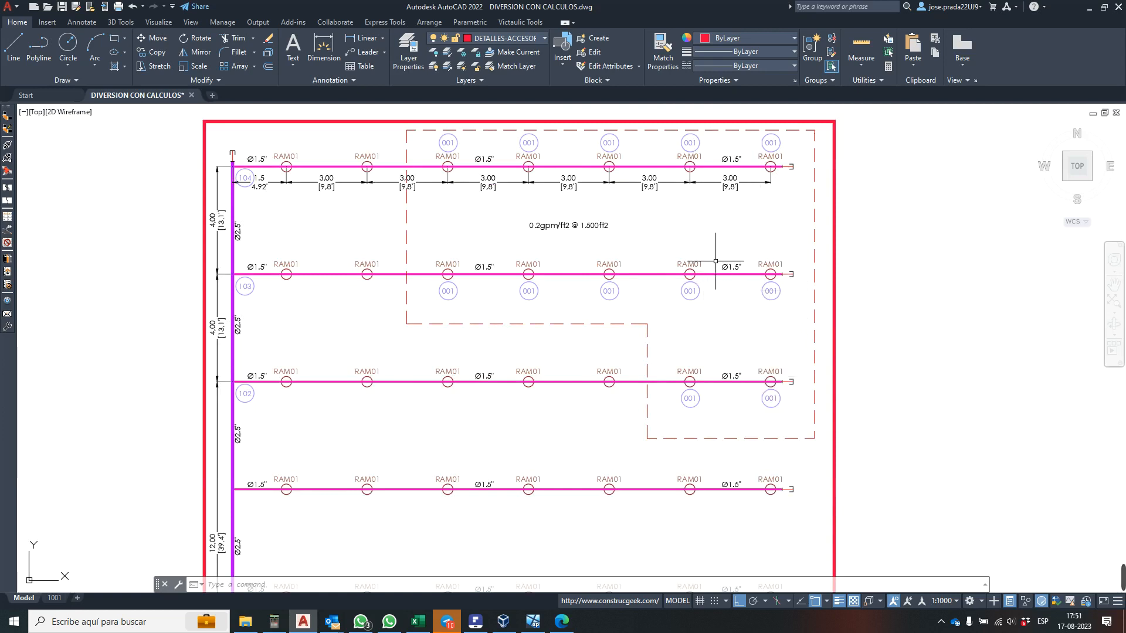
pyautogui.scroll(2, 799, 307)
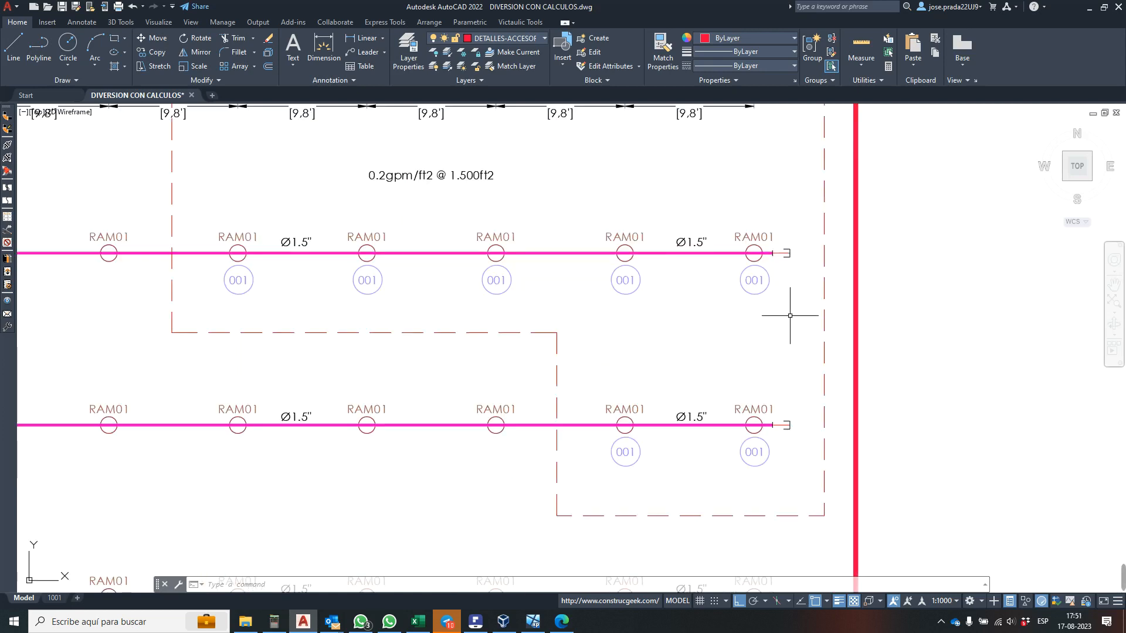
pyautogui.scroll(-2, 725, 368)
pyautogui.scroll(-2, 711, 351)
pyautogui.scroll(3, 711, 355)
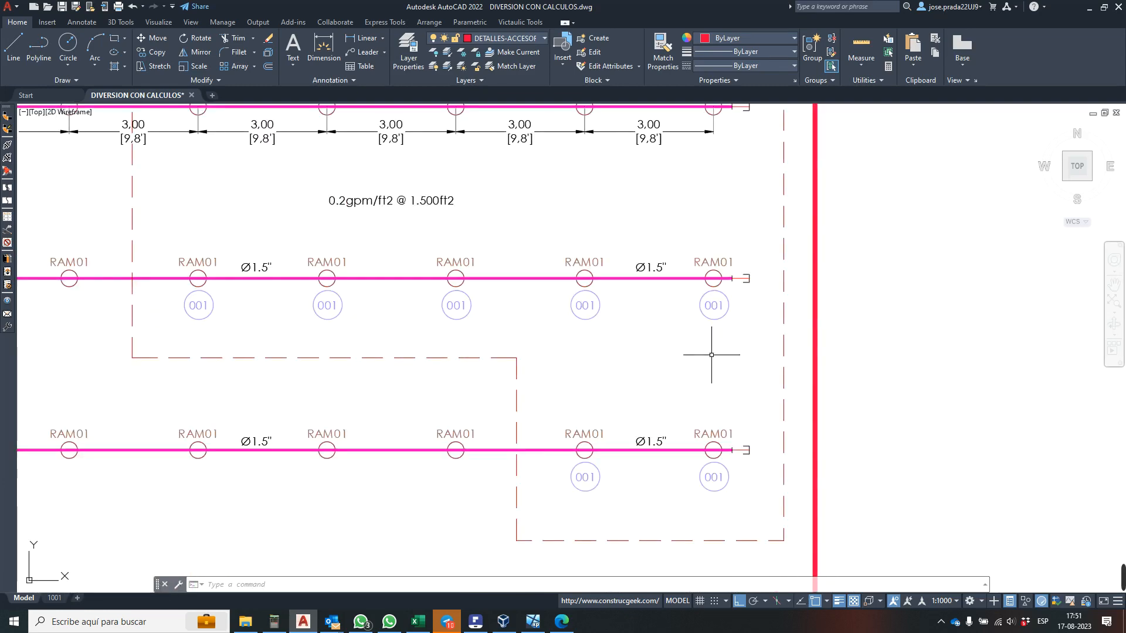
pyautogui.scroll(-2, 698, 341)
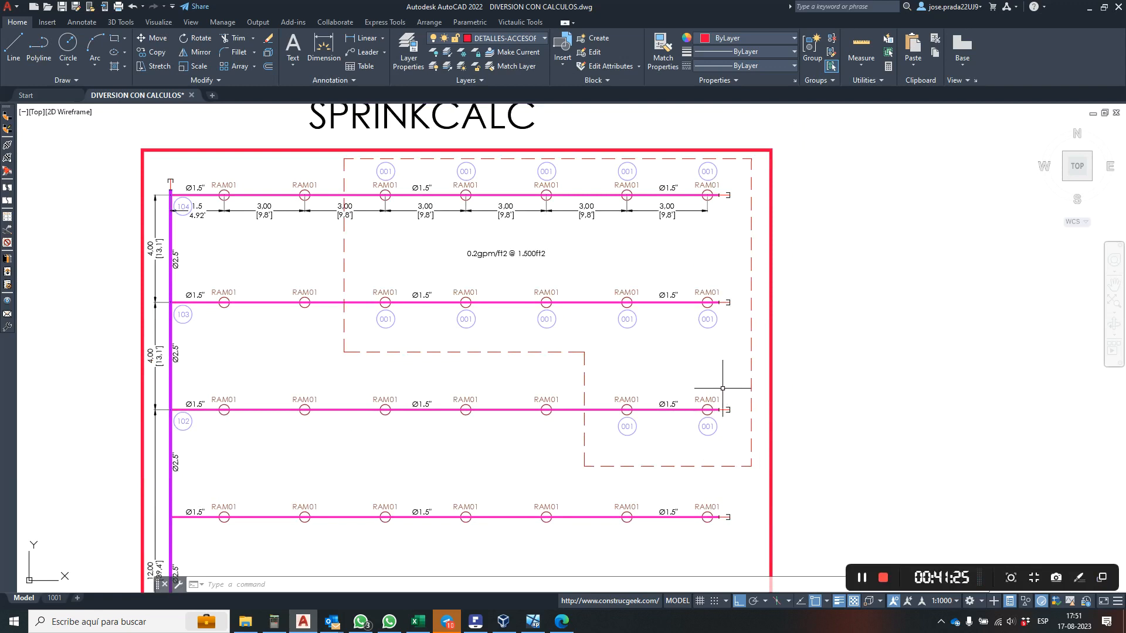
# - Set the REF attribute of the marker at the middle branch's end sprinkler to 901
pyautogui.click(708, 426)
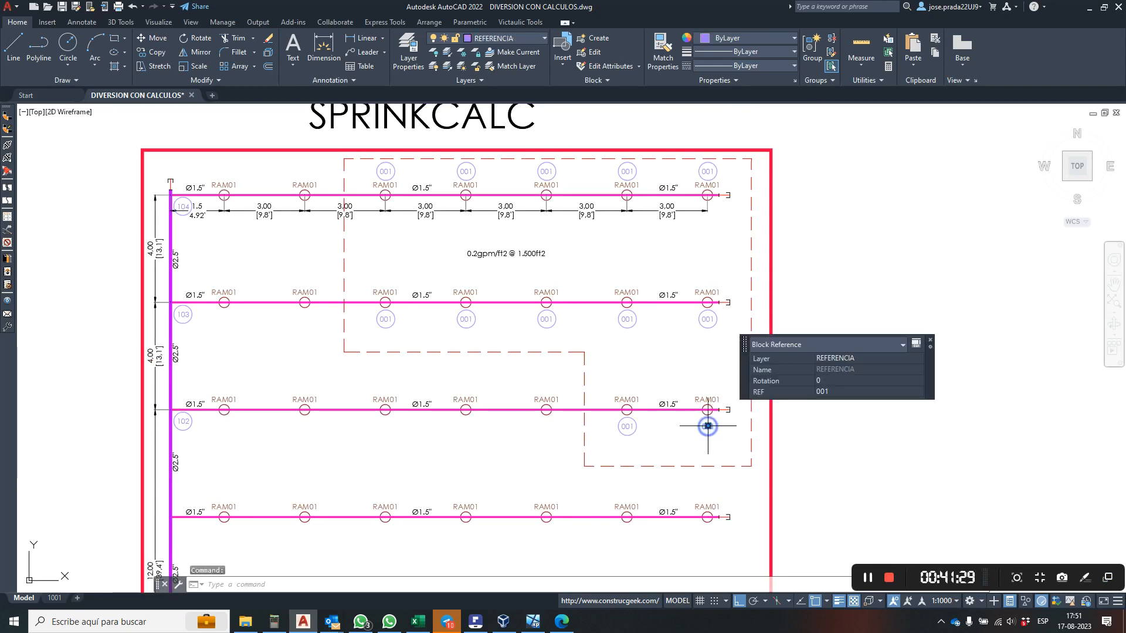
pyautogui.click(840, 390)
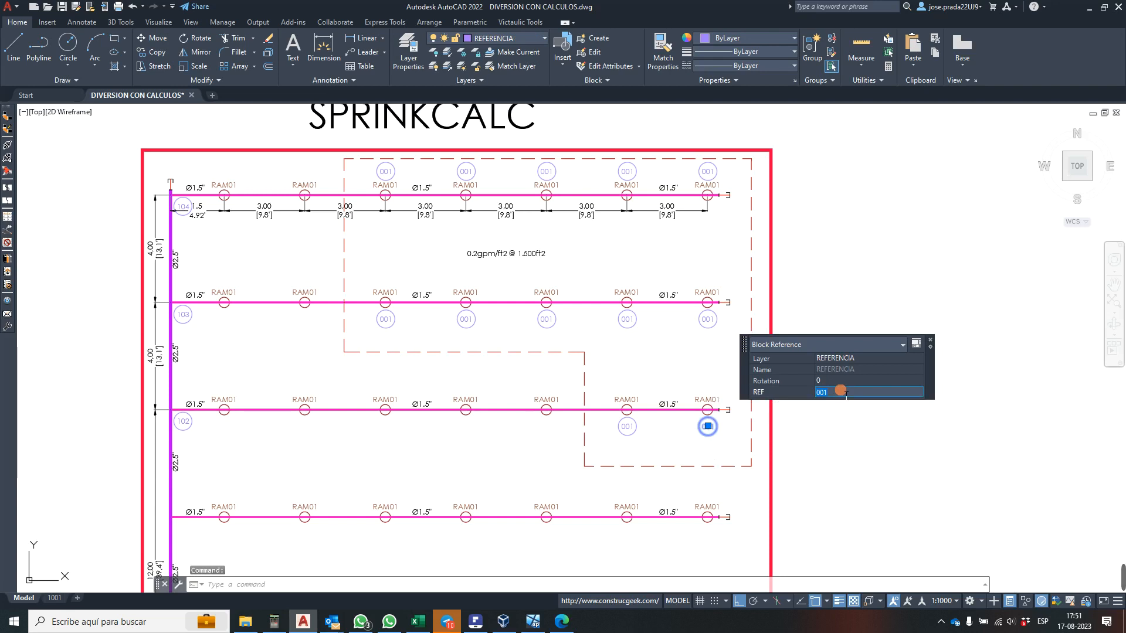
pyautogui.press('Return')
pyautogui.click(841, 390)
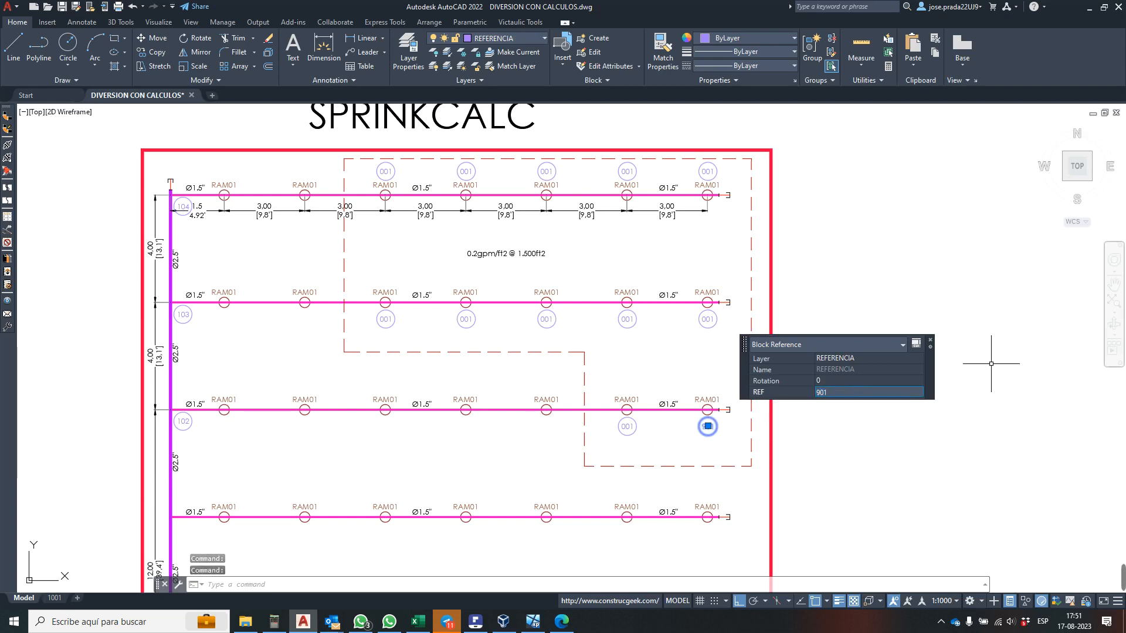
pyautogui.click(929, 343)
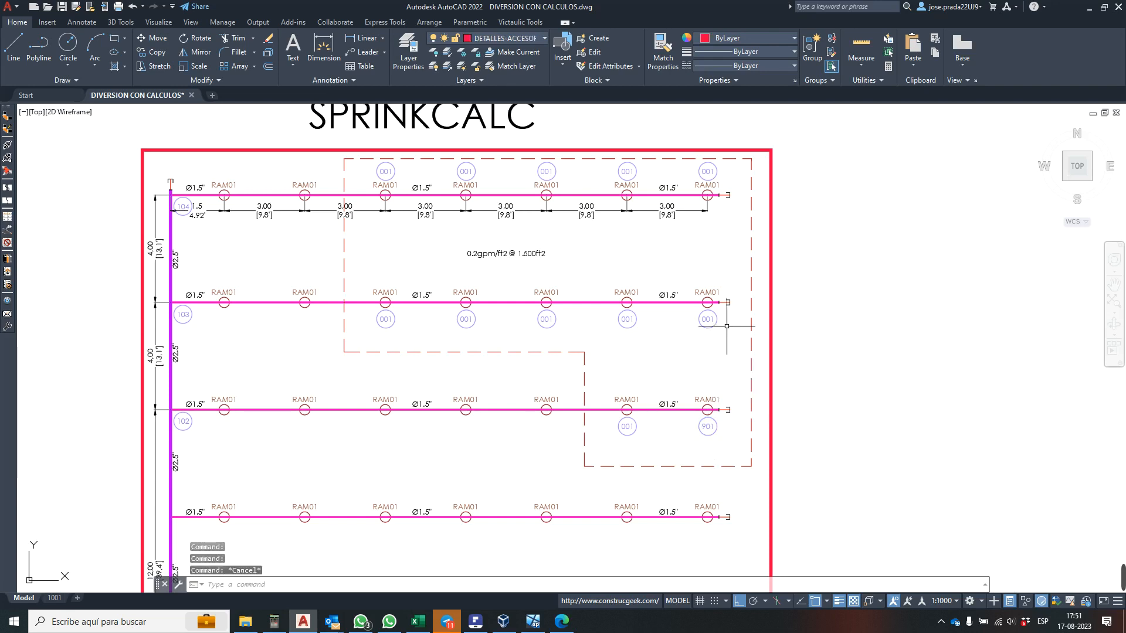
# - Set the REF attribute of the marker at the second-from-top branch's end sprinkler to 902
pyautogui.click(708, 318)
pyautogui.click(824, 284)
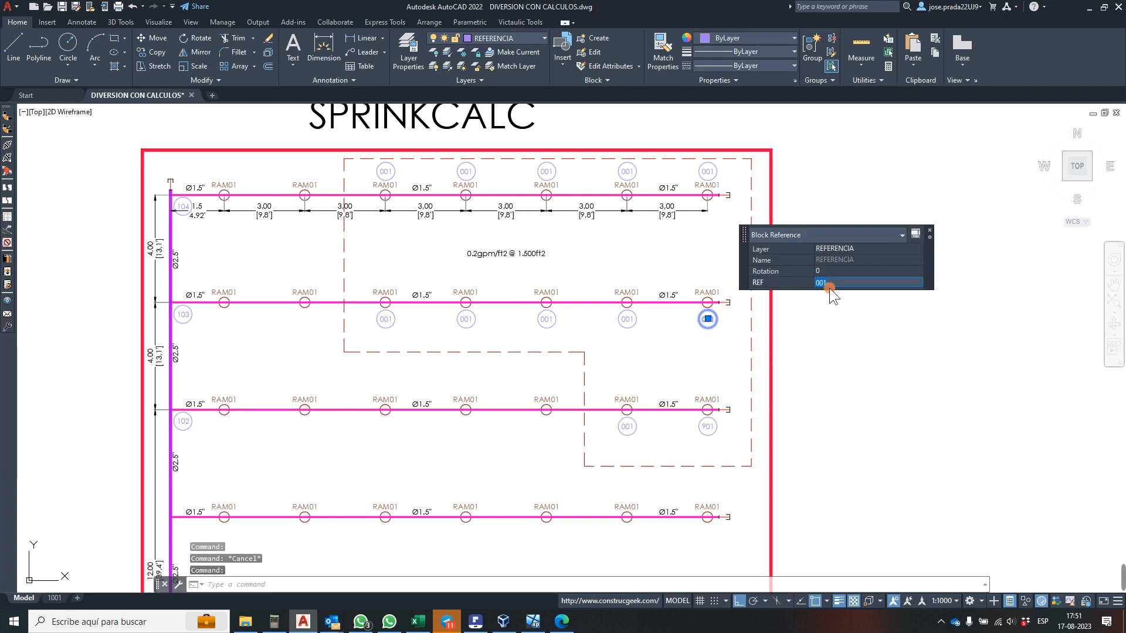
pyautogui.write('902')
pyautogui.press('Return')
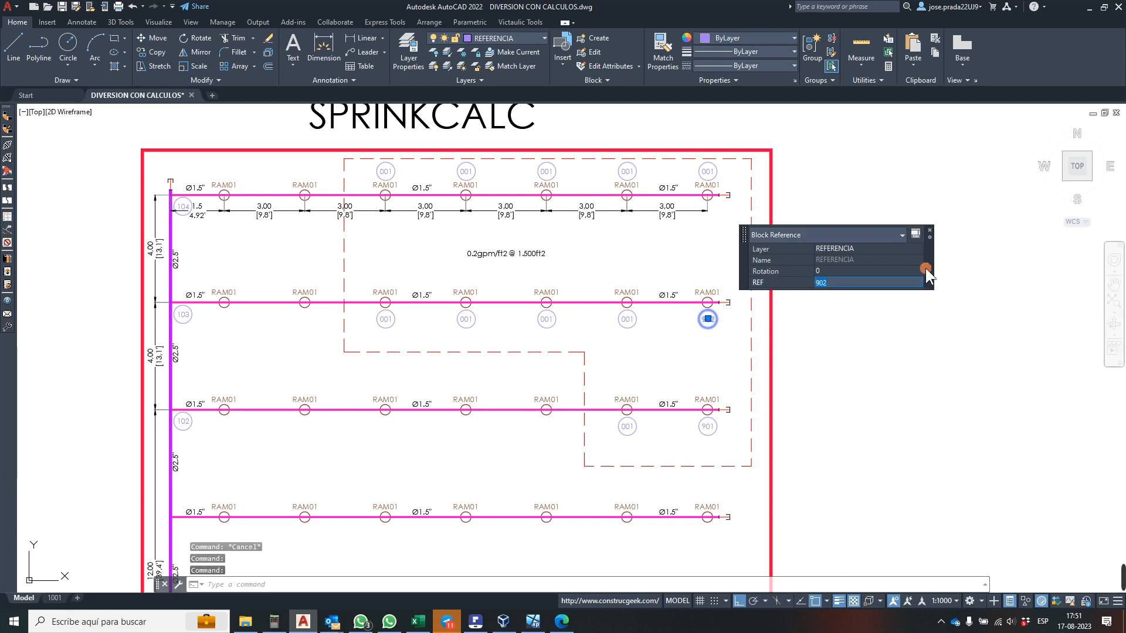
pyautogui.click(931, 232)
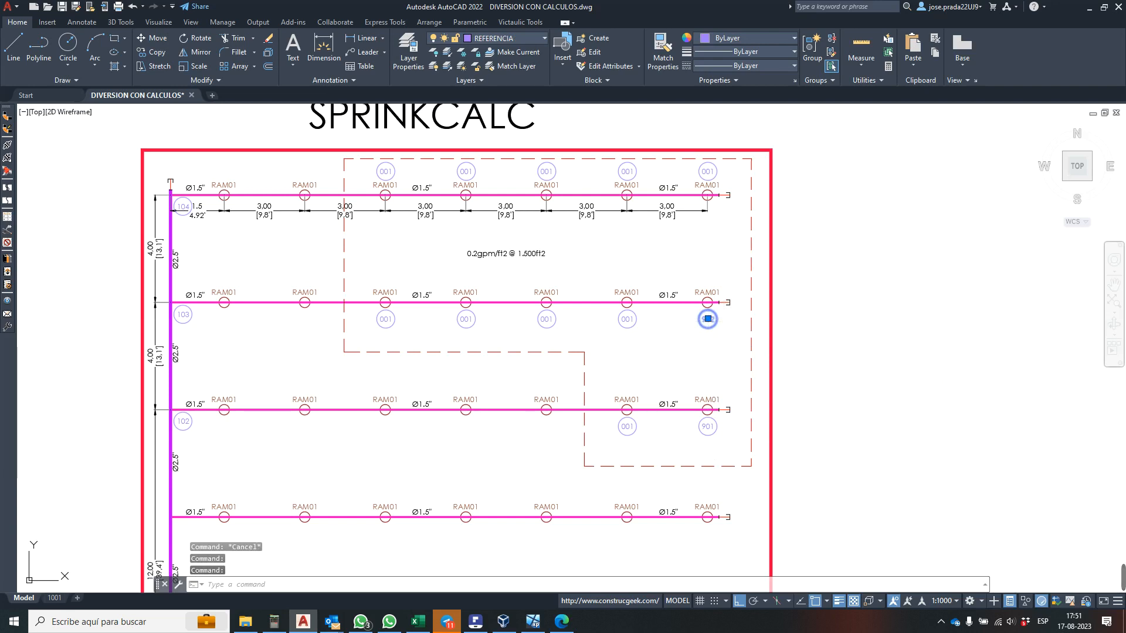
pyautogui.click(708, 172)
pyautogui.click(846, 136)
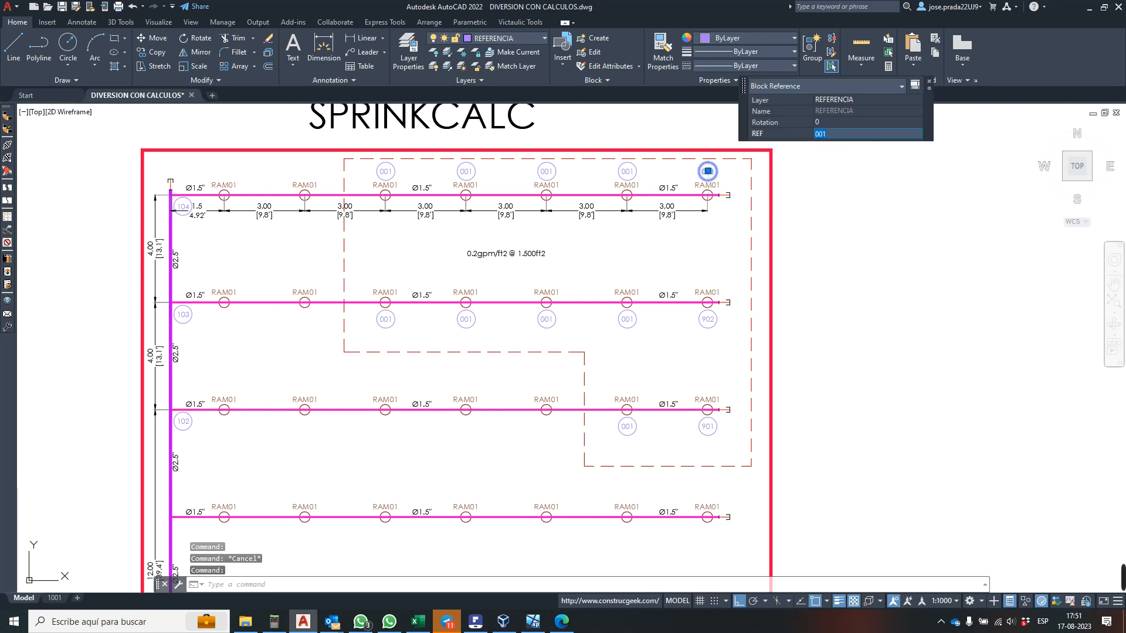
pyautogui.press('Escape')
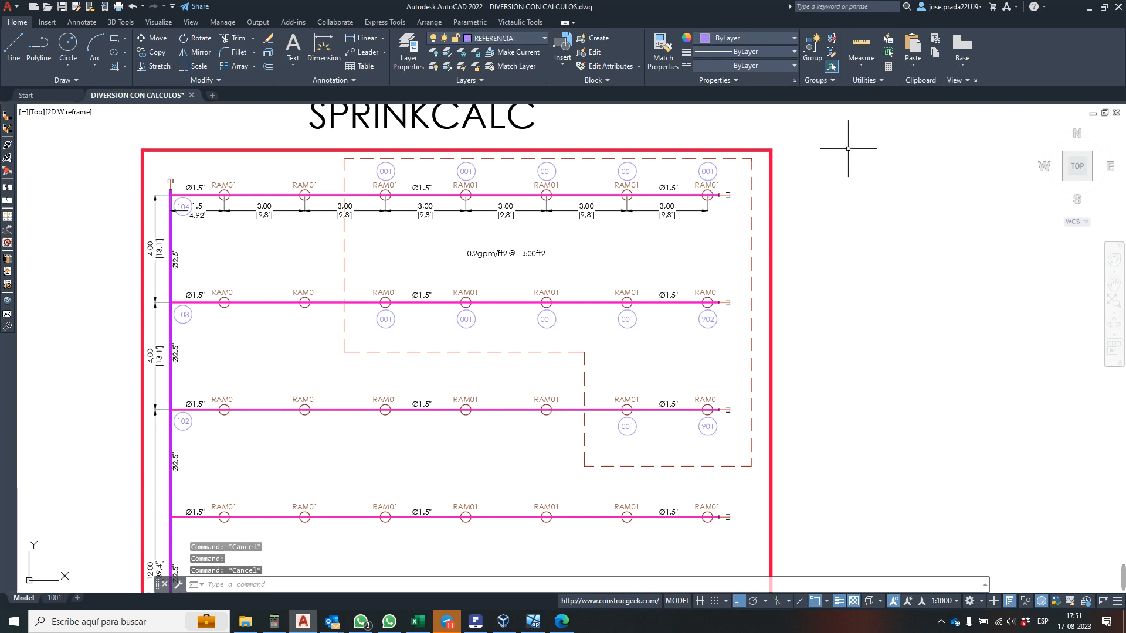
pyautogui.click(715, 170)
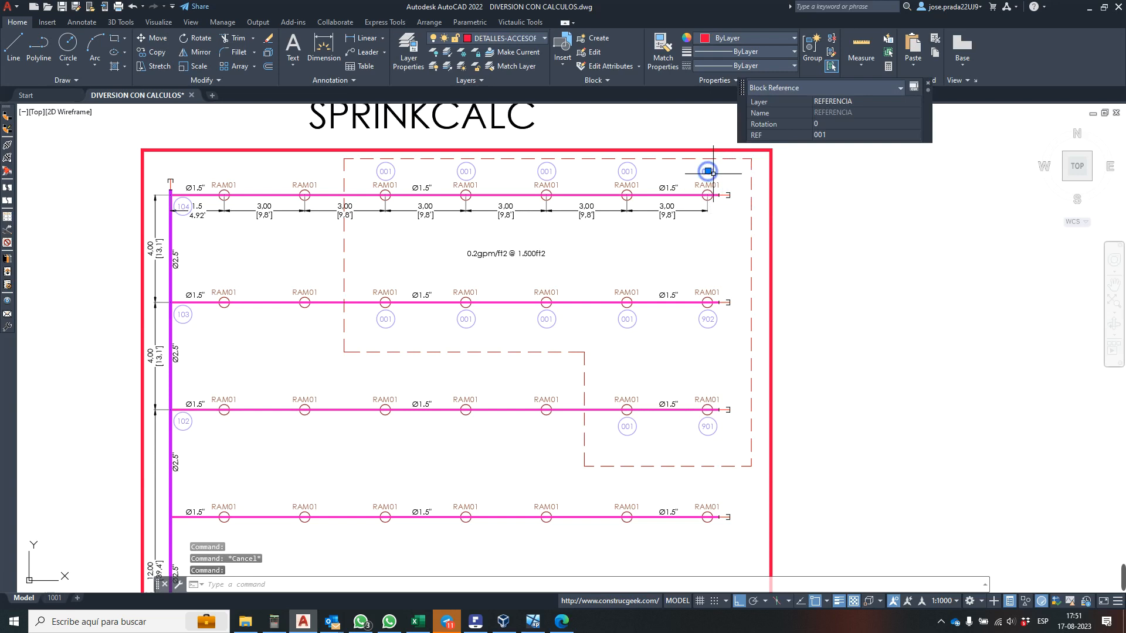
pyautogui.click(827, 139)
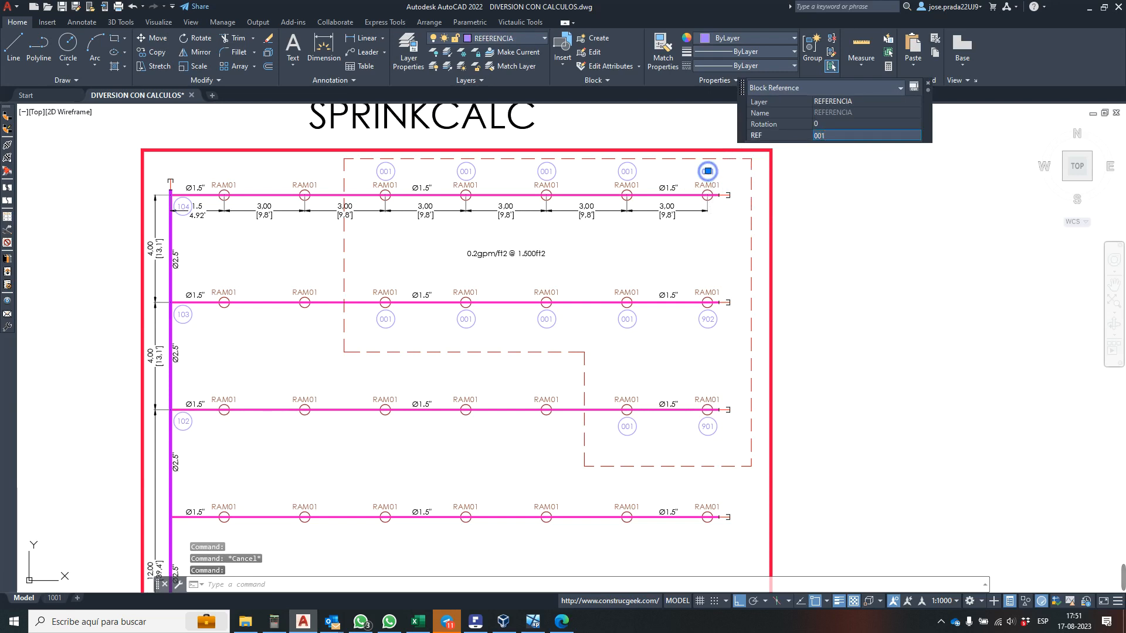
pyautogui.write('903')
pyautogui.press('Return')
pyautogui.press('Escape')
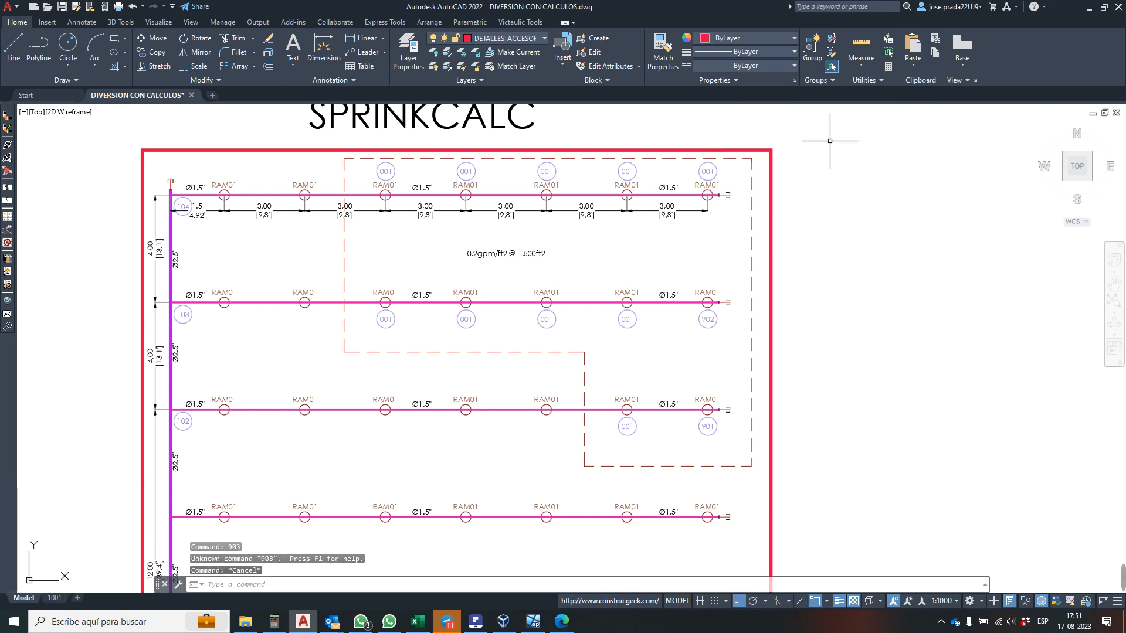
pyautogui.click(708, 171)
pyautogui.click(828, 135)
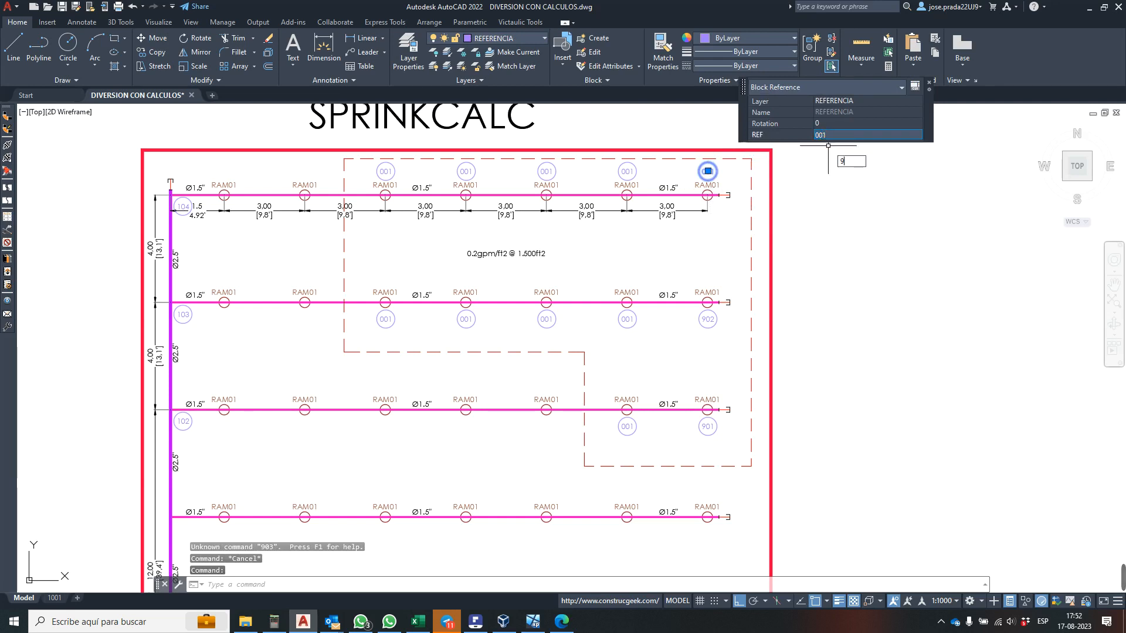
pyautogui.press('Escape')
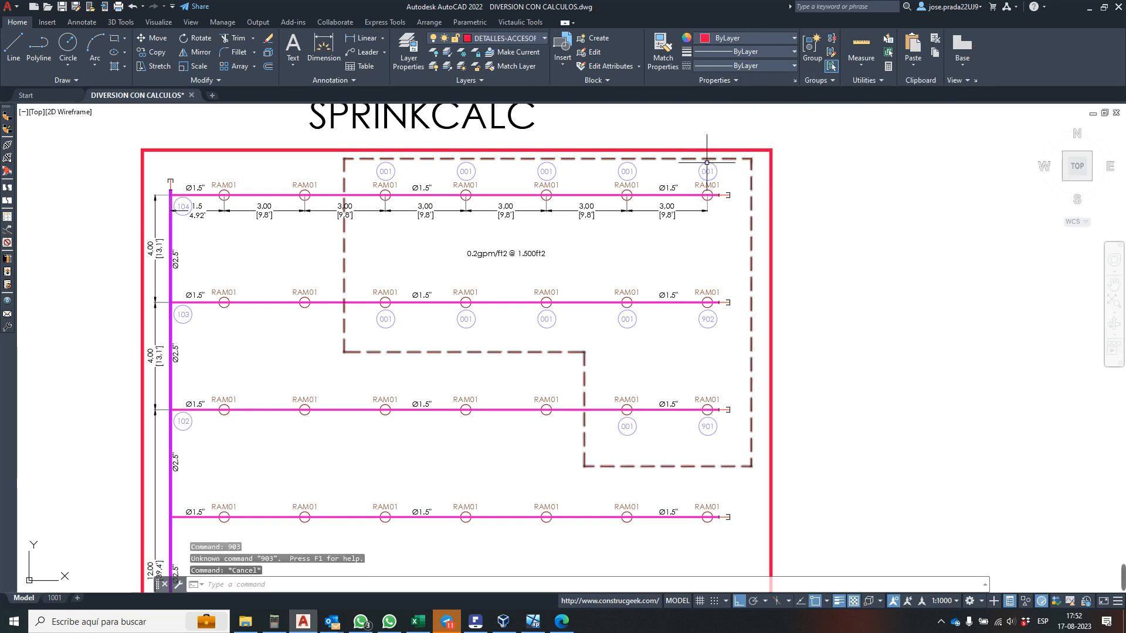
# - Set the REF attribute of the marker at the top branch's end sprinkler to 903
pyautogui.click(704, 164)
pyautogui.click(706, 167)
pyautogui.click(707, 171)
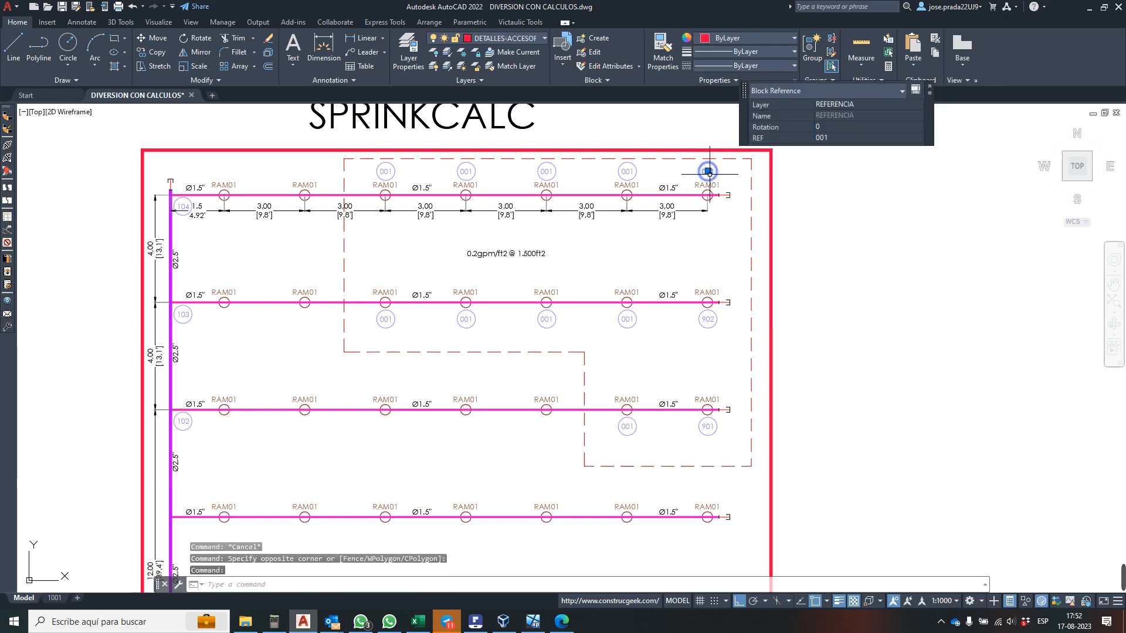
pyautogui.click(829, 136)
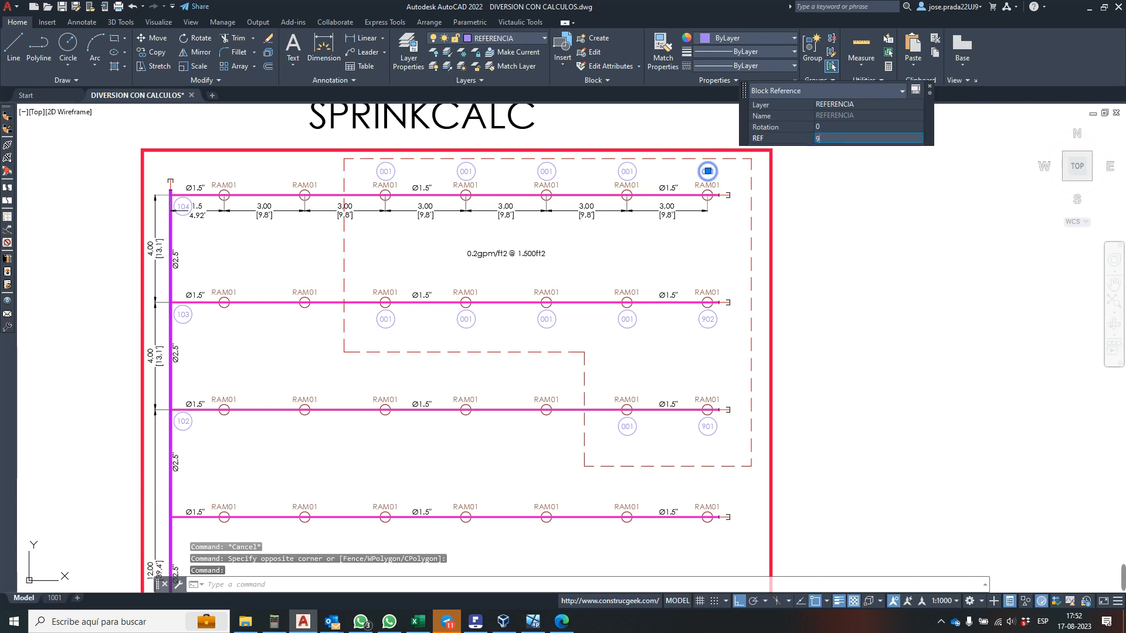
pyautogui.press('Return')
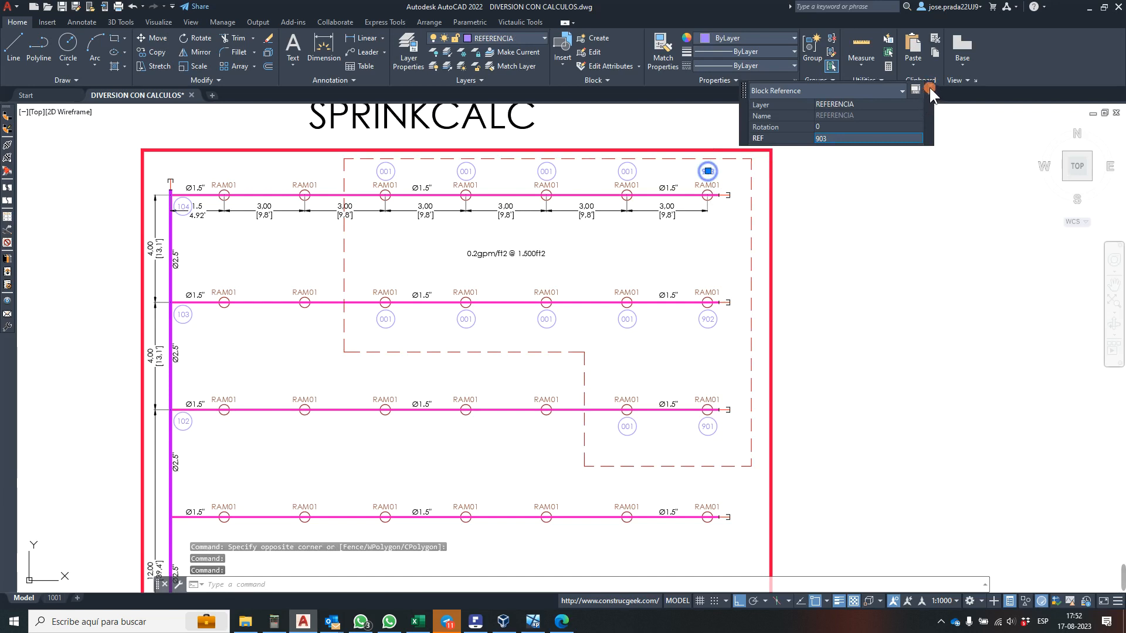
pyautogui.press('Escape')
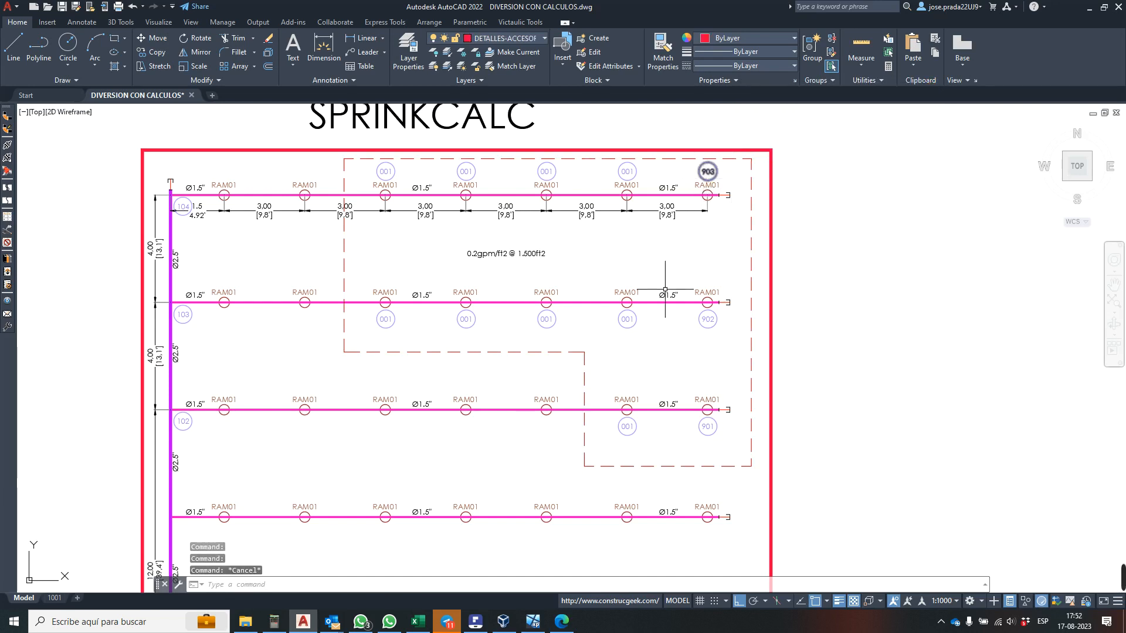
# - Start the GILE_INCR numbering routine and pick a 001 marker so it targets the REFERENCIA block's REF attribute
pyautogui.click(418, 81)
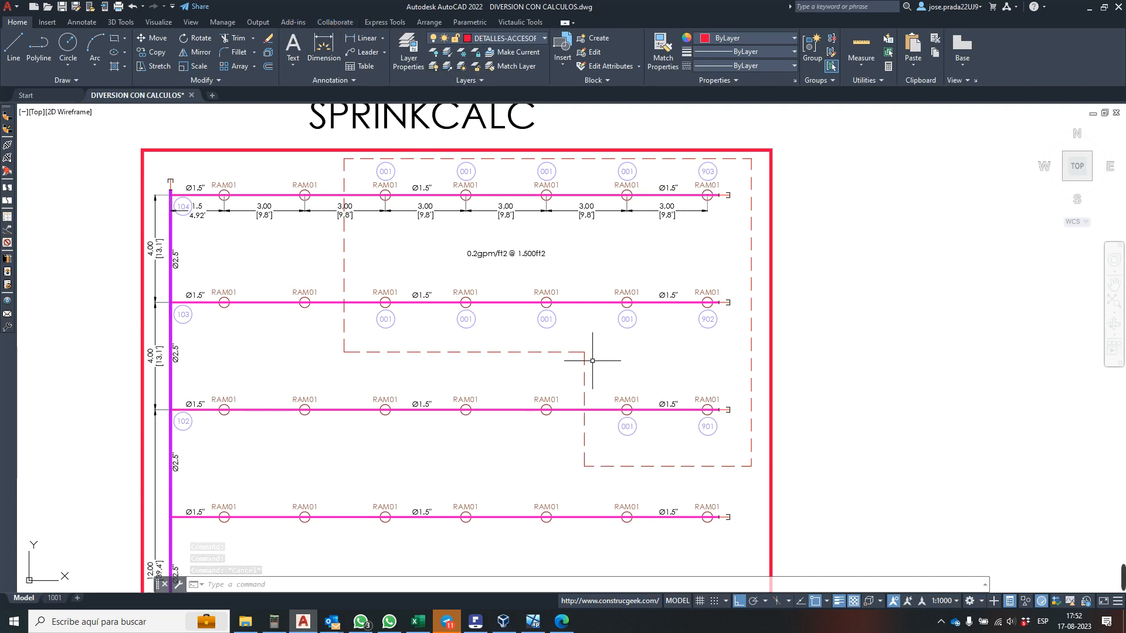
pyautogui.write('INC')
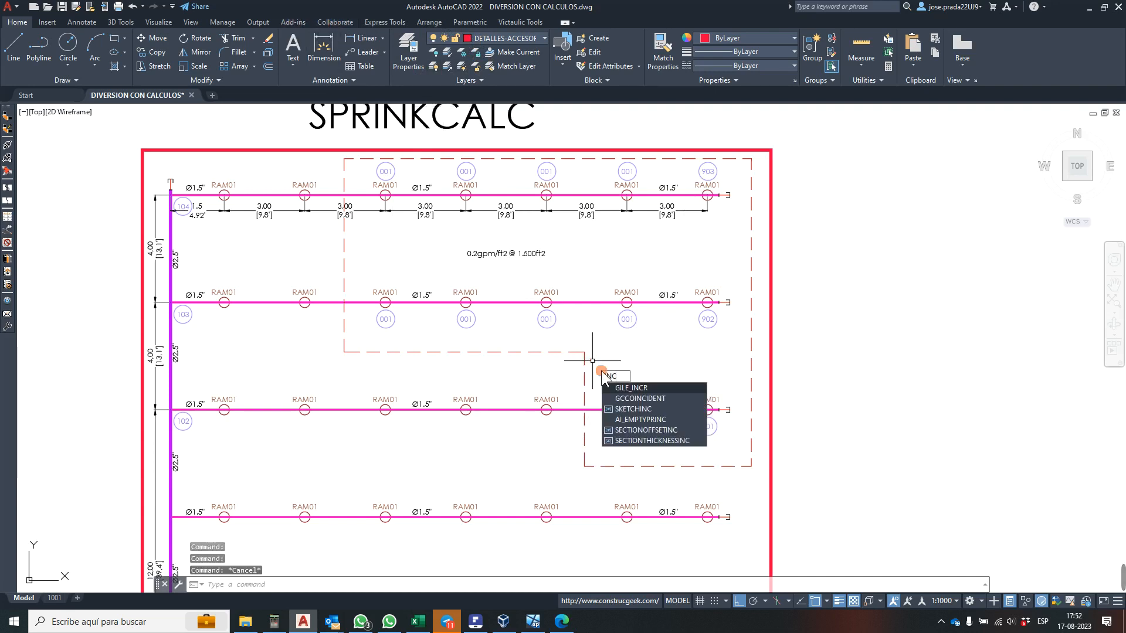
pyautogui.click(653, 385)
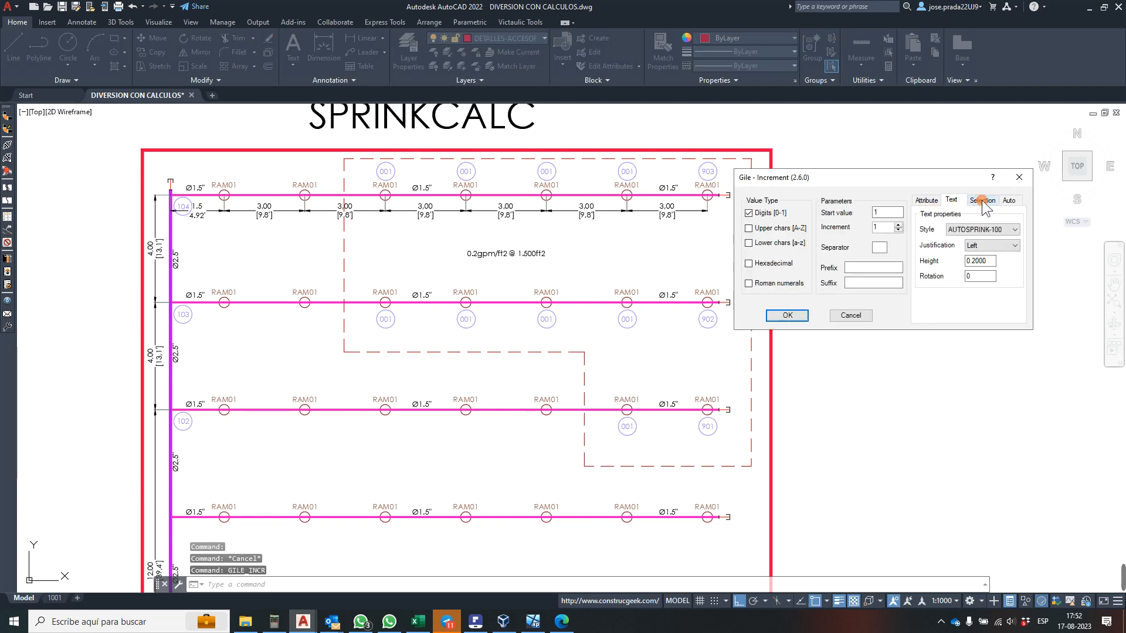
pyautogui.click(983, 201)
pyautogui.click(926, 201)
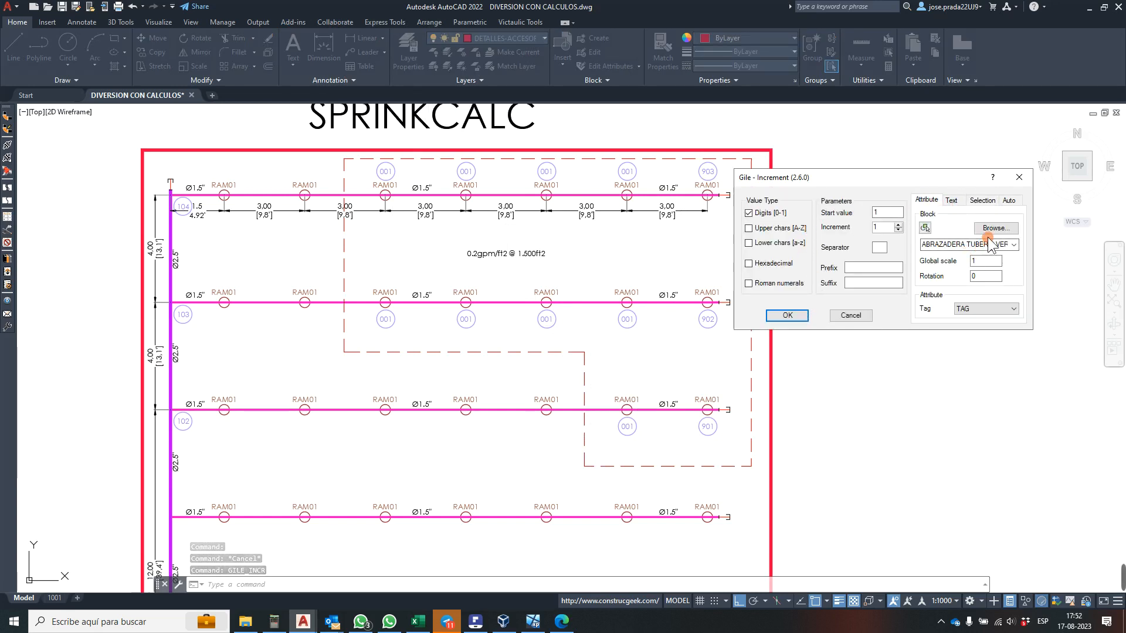
pyautogui.click(924, 228)
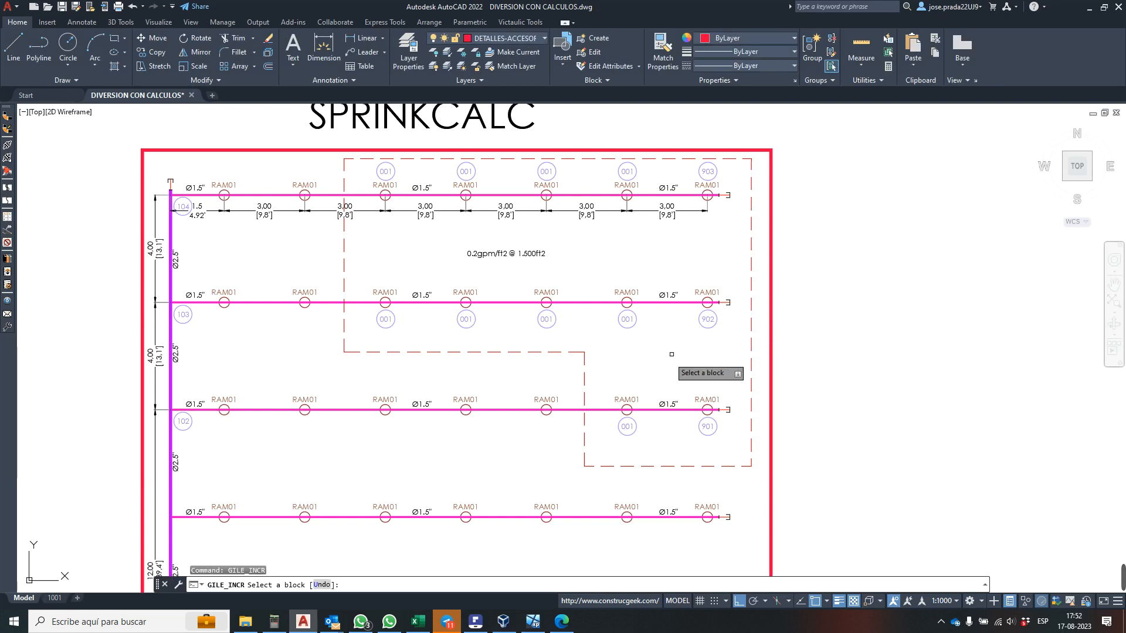
pyautogui.click(627, 423)
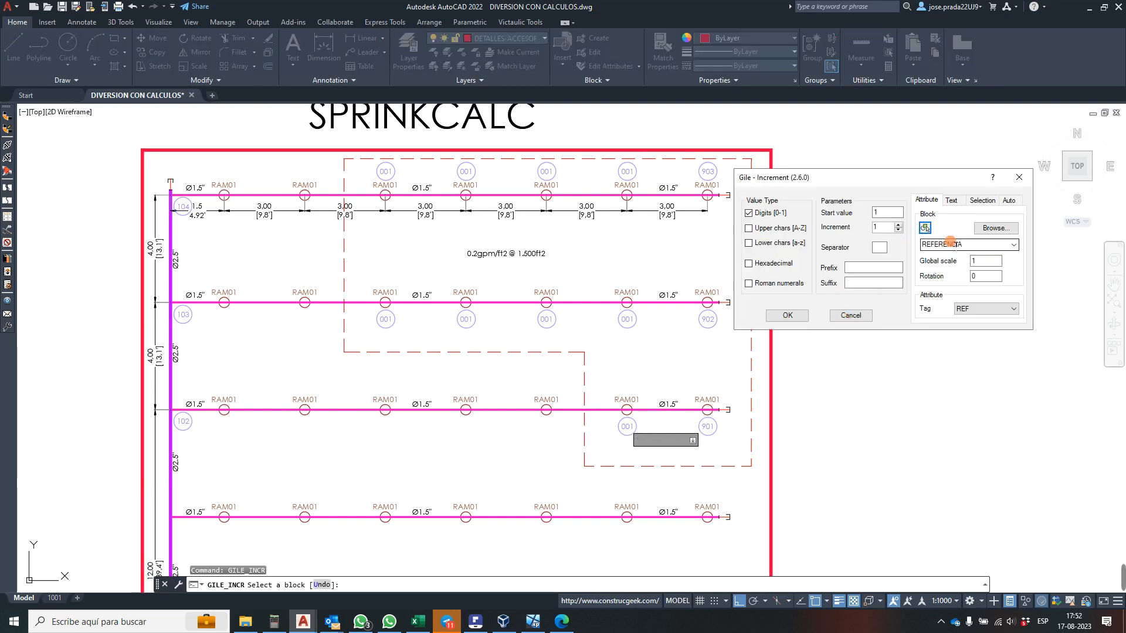
pyautogui.click(1010, 246)
pyautogui.click(972, 255)
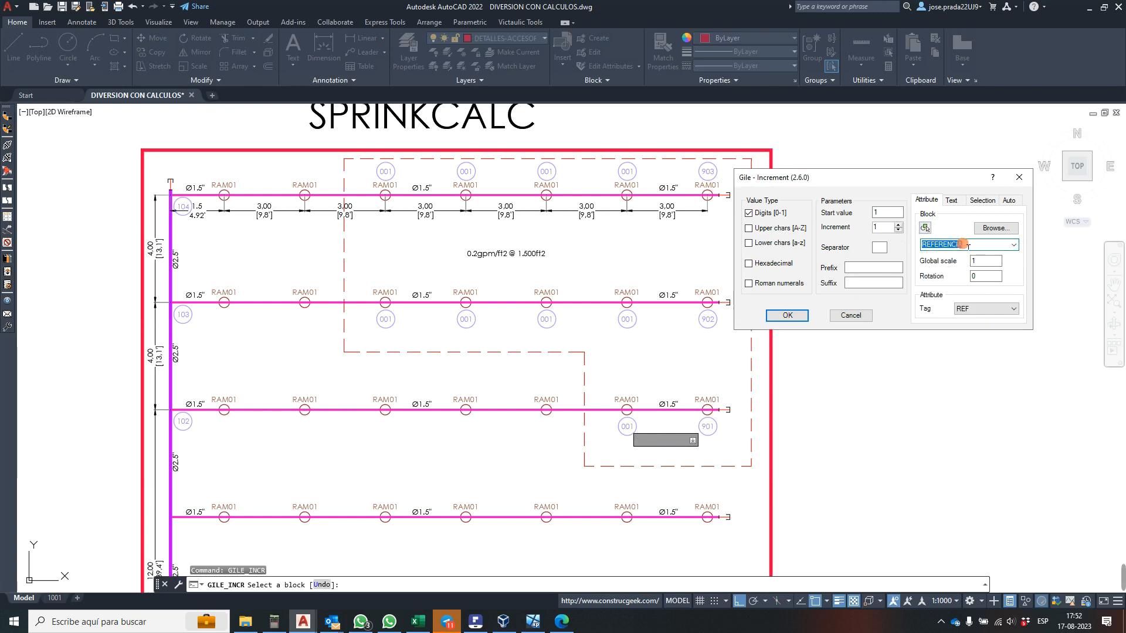
# - Set the incremental numbering to replace selected text, starting at 904 with an increment of 1
pyautogui.click(982, 200)
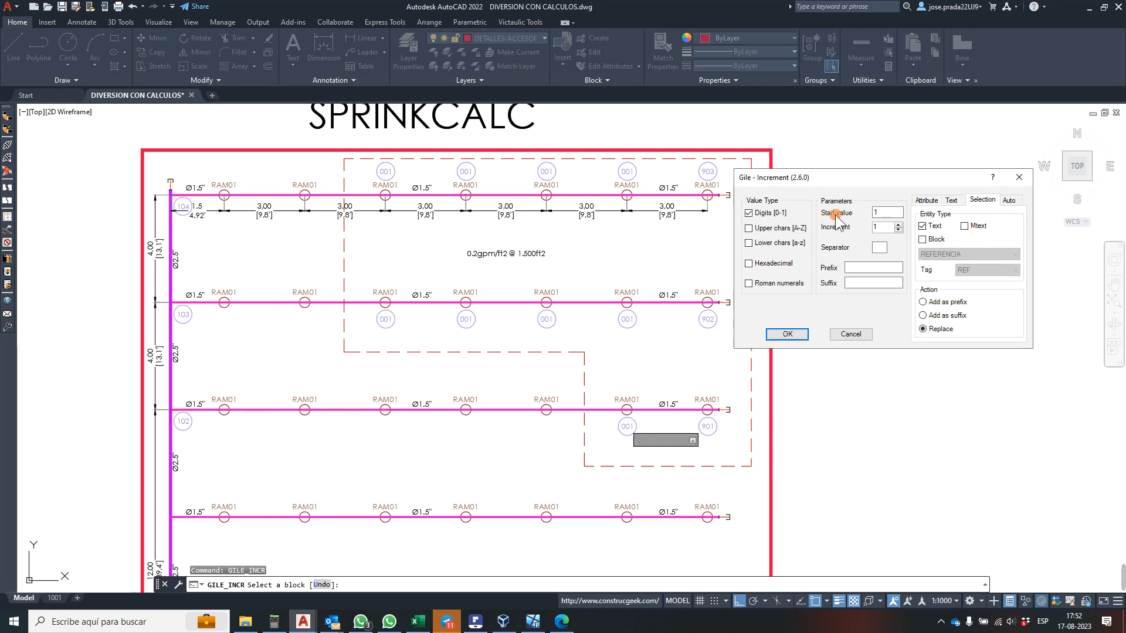
pyautogui.doubleClick(874, 213)
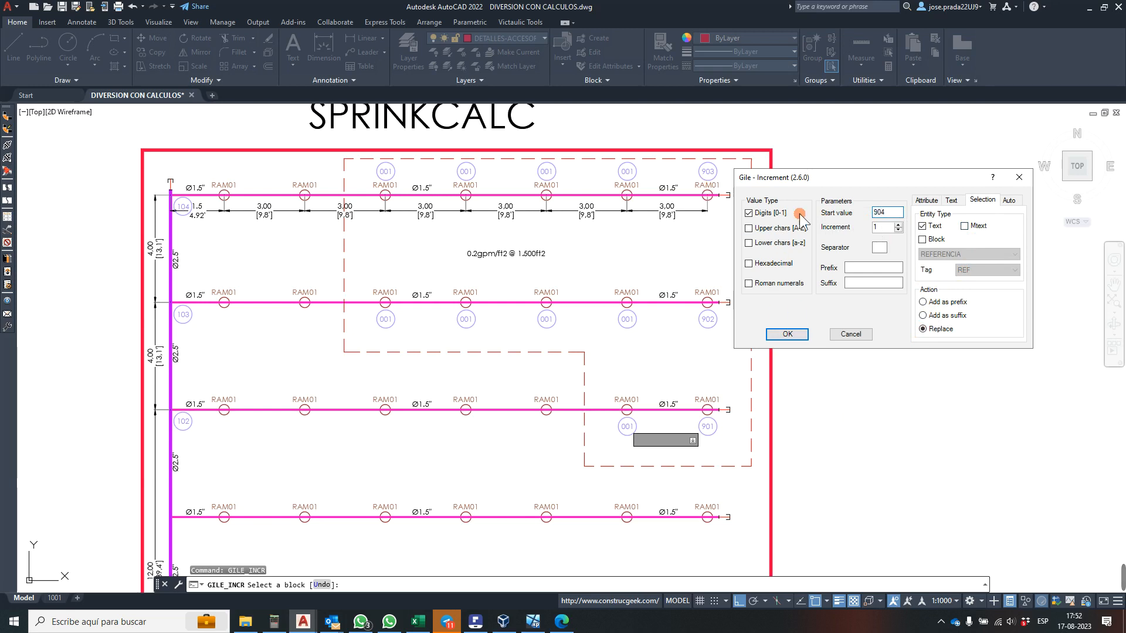
pyautogui.click(786, 333)
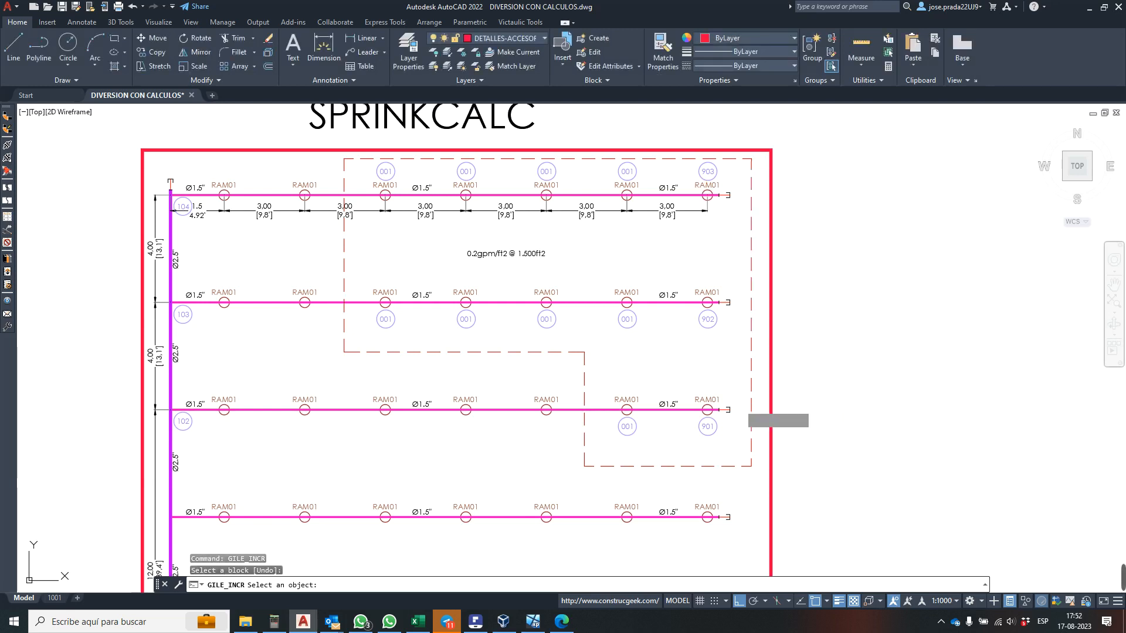
# - Number the remaining design-area sprinkler markers 904 to 912, column by column from the branch ends inward, lower branch before upper
pyautogui.click(634, 435)
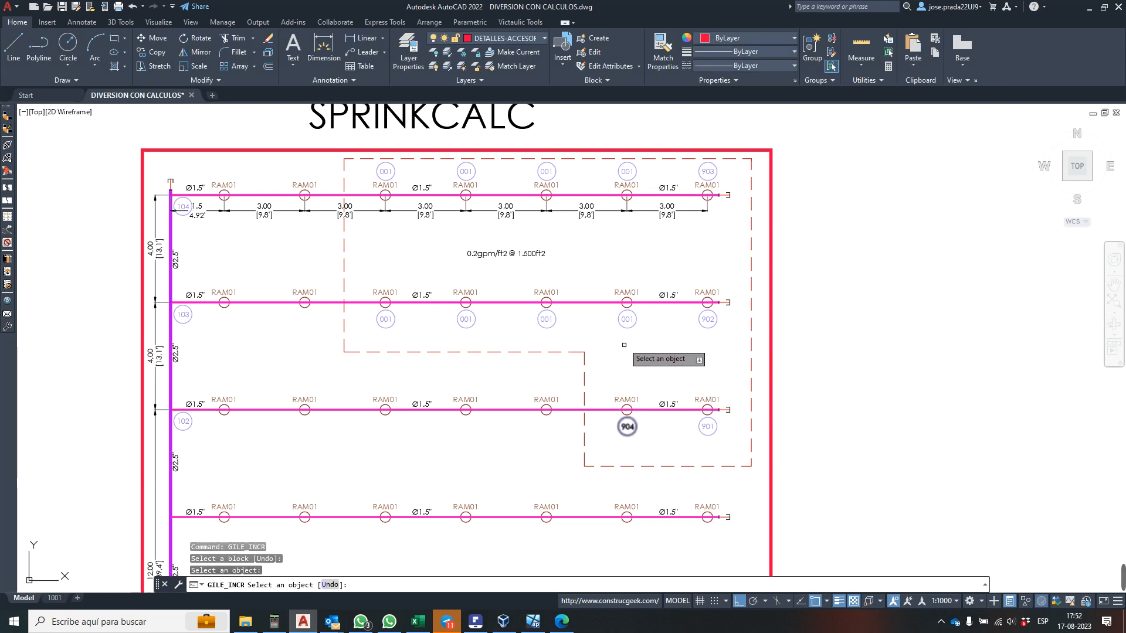
pyautogui.click(627, 319)
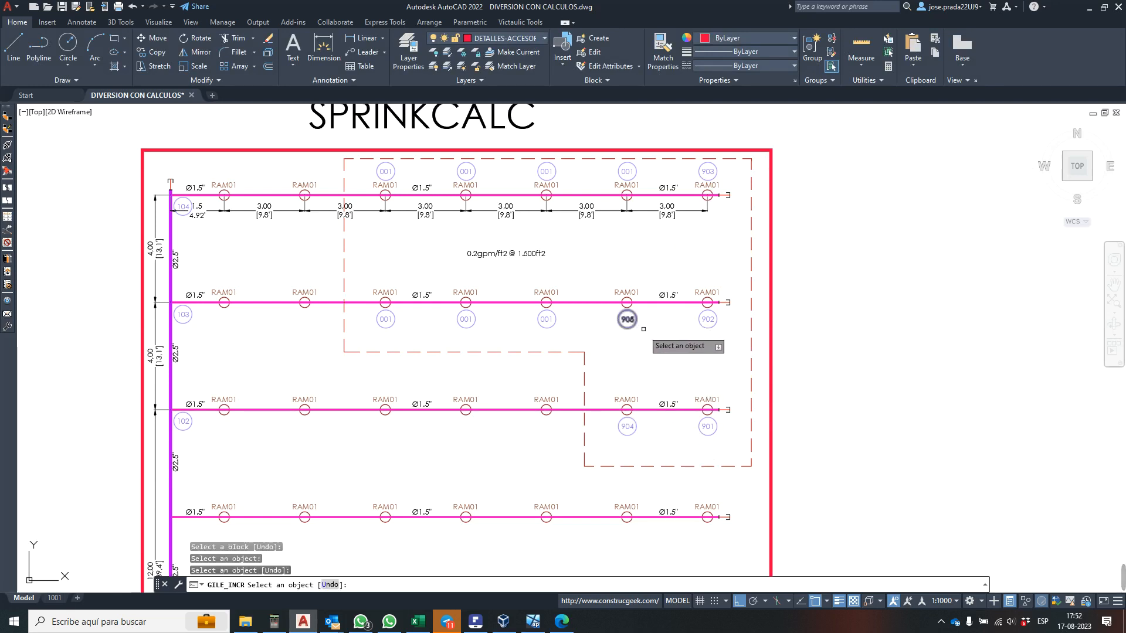
pyautogui.click(627, 170)
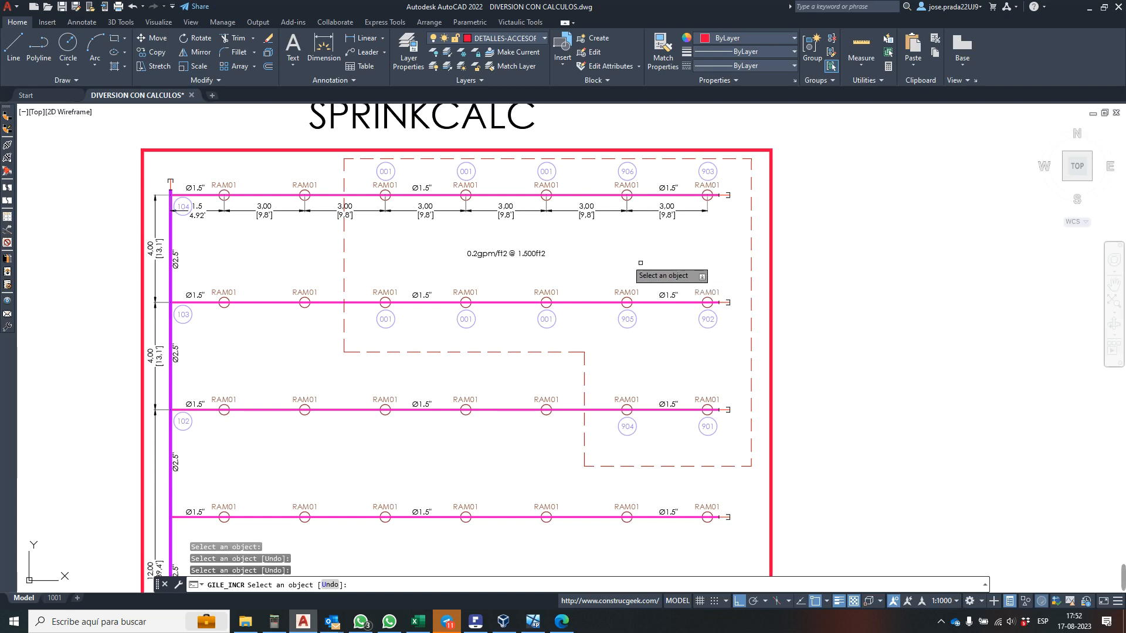
pyautogui.click(544, 320)
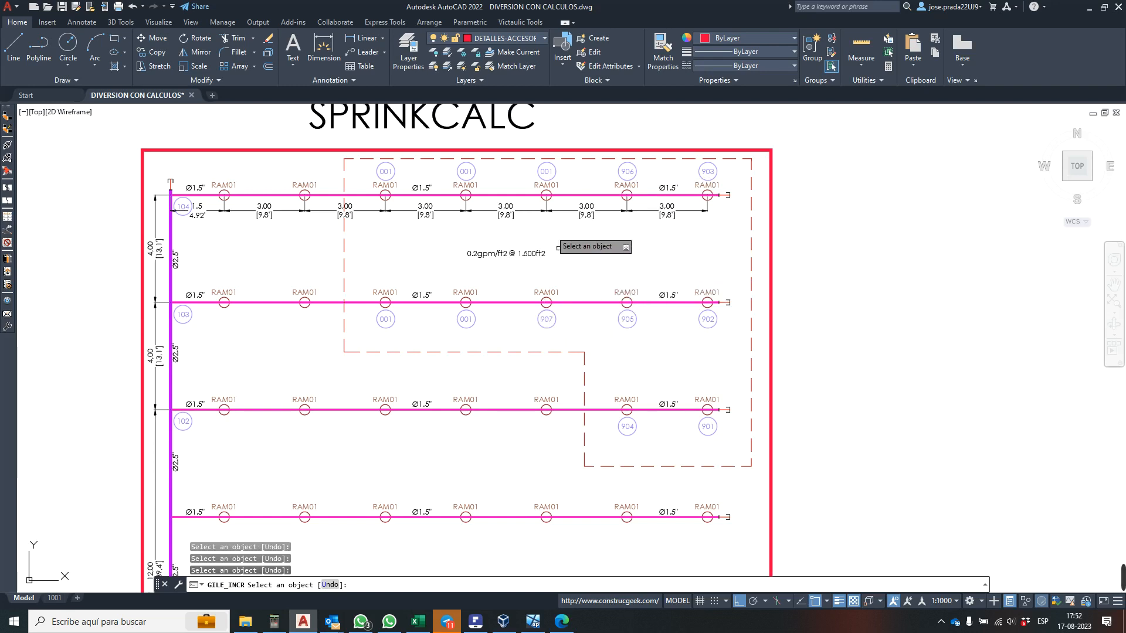
pyautogui.click(545, 171)
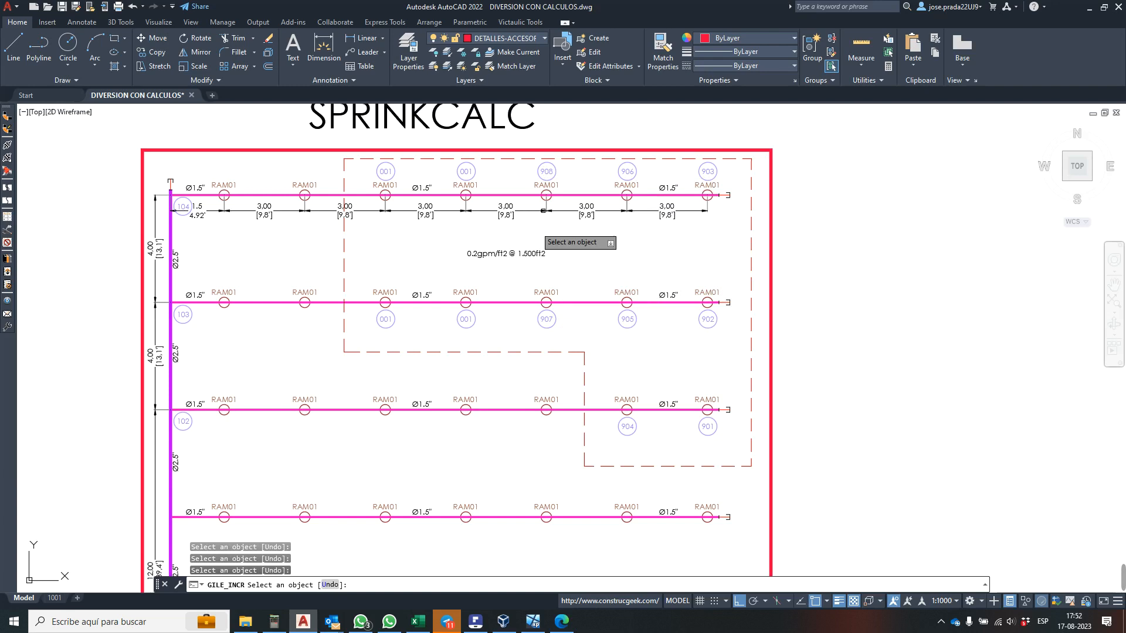
pyautogui.click(465, 319)
pyautogui.click(464, 173)
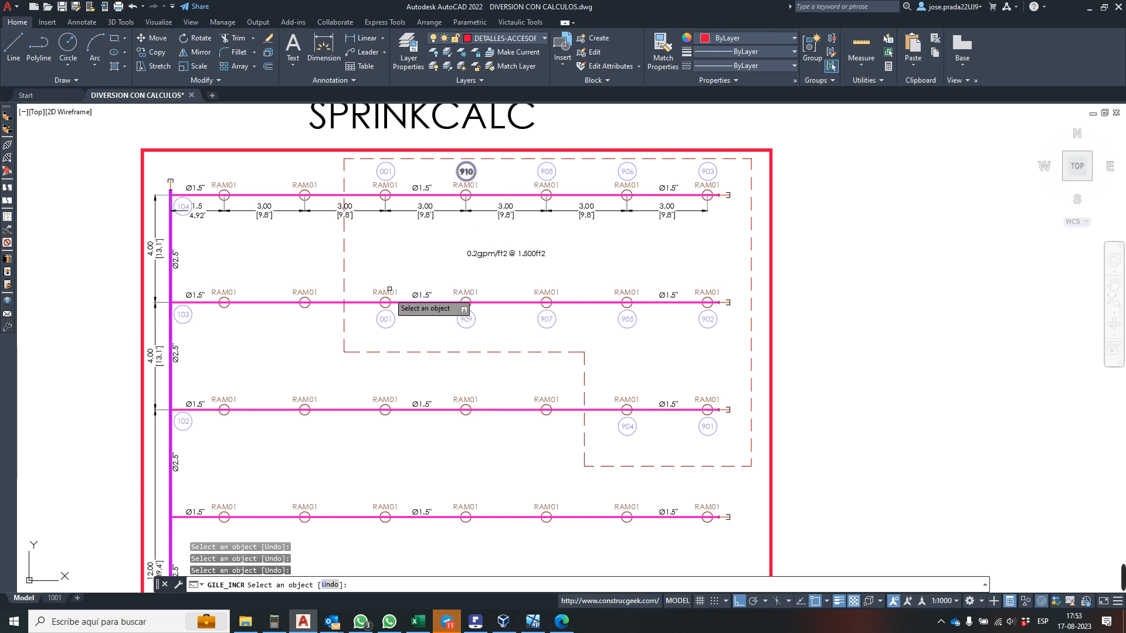
pyautogui.click(385, 318)
pyautogui.click(385, 172)
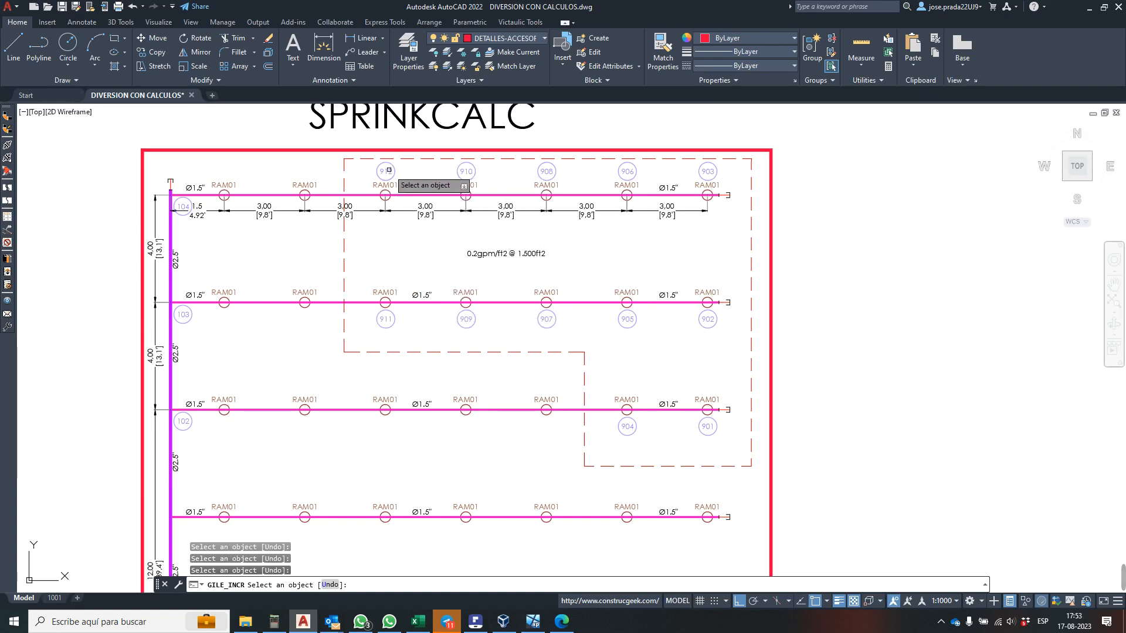
pyautogui.press('Escape')
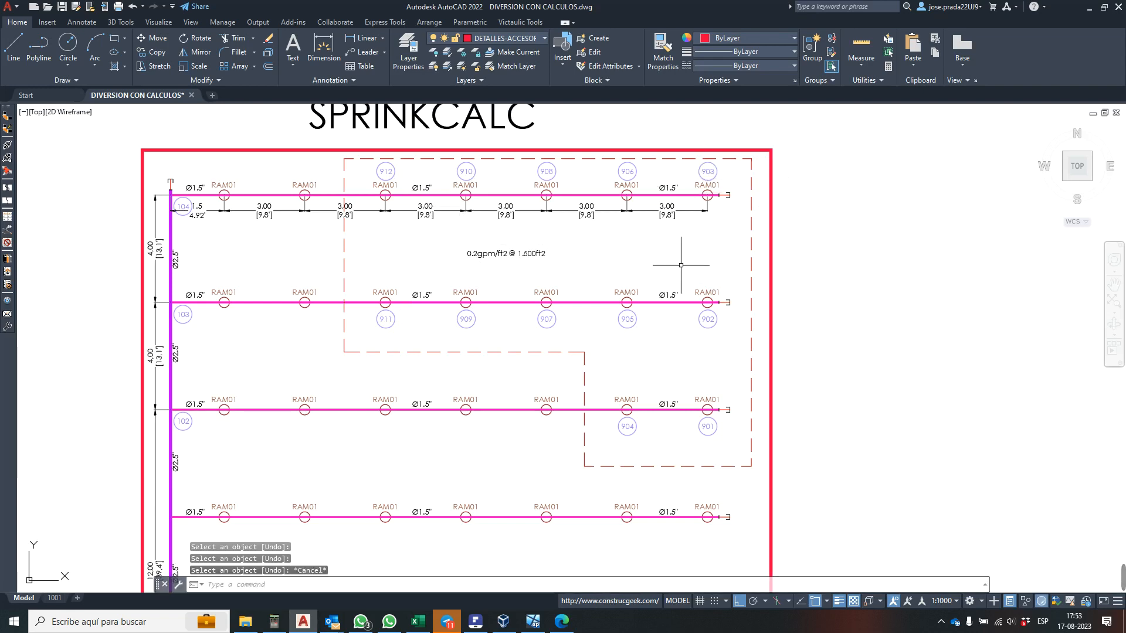
# - Examine the complete EJERCICIO SPRINKCALC layout, from the pump and supply main to the numbered design-area sprinklers
pyautogui.scroll(-2, 680, 281)
pyautogui.scroll(2, 679, 301)
pyautogui.scroll(-2, 678, 302)
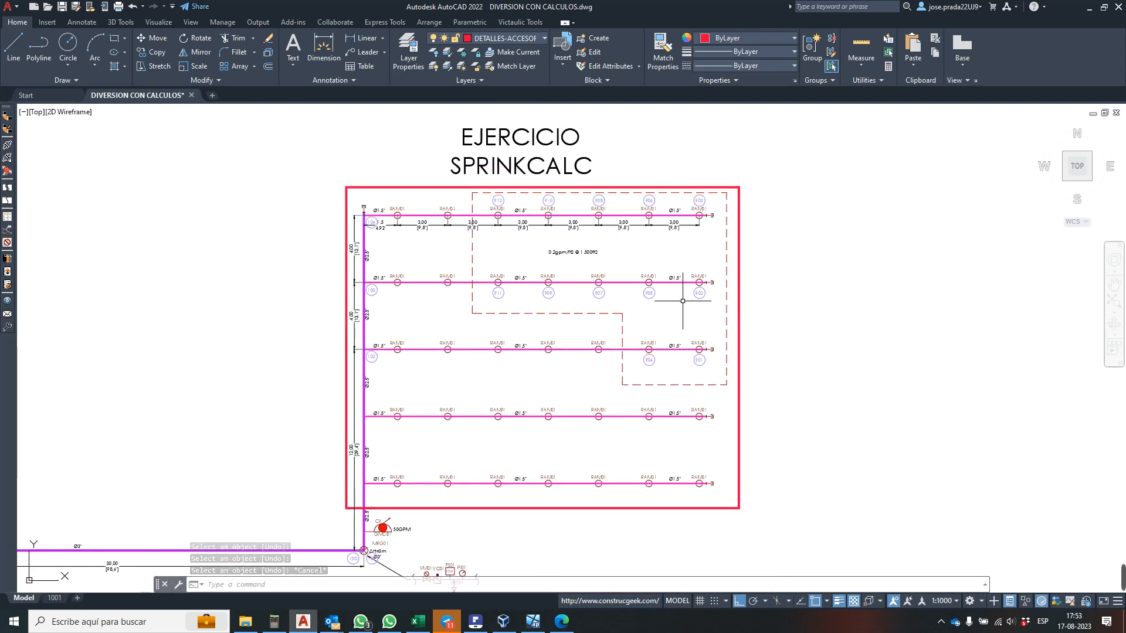
pyautogui.scroll(-2, 680, 299)
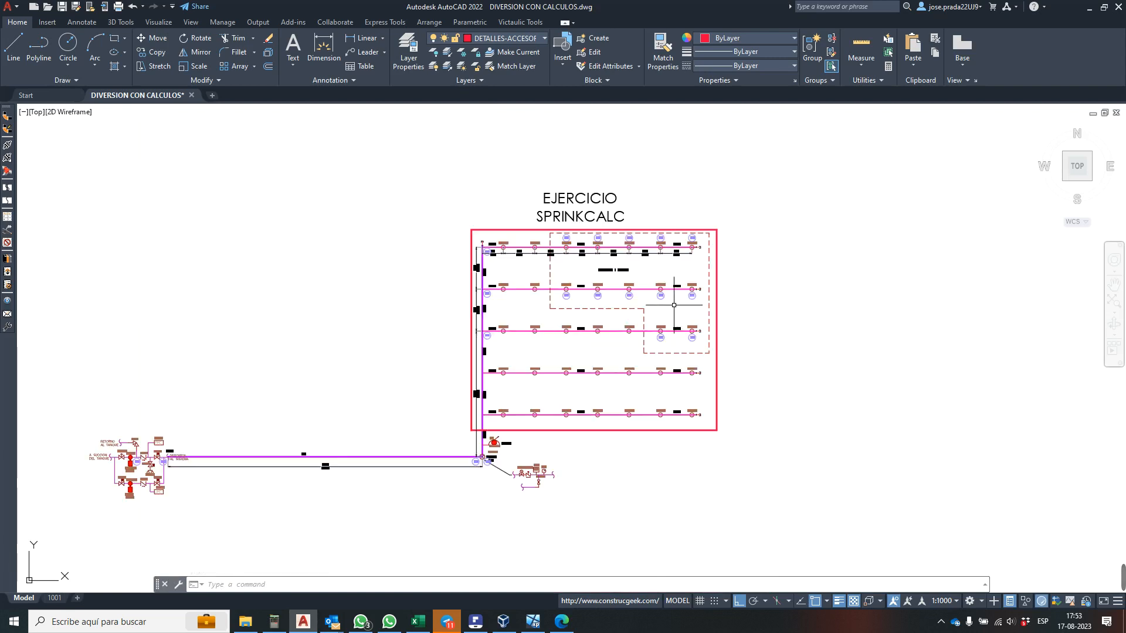
pyautogui.scroll(2, 566, 376)
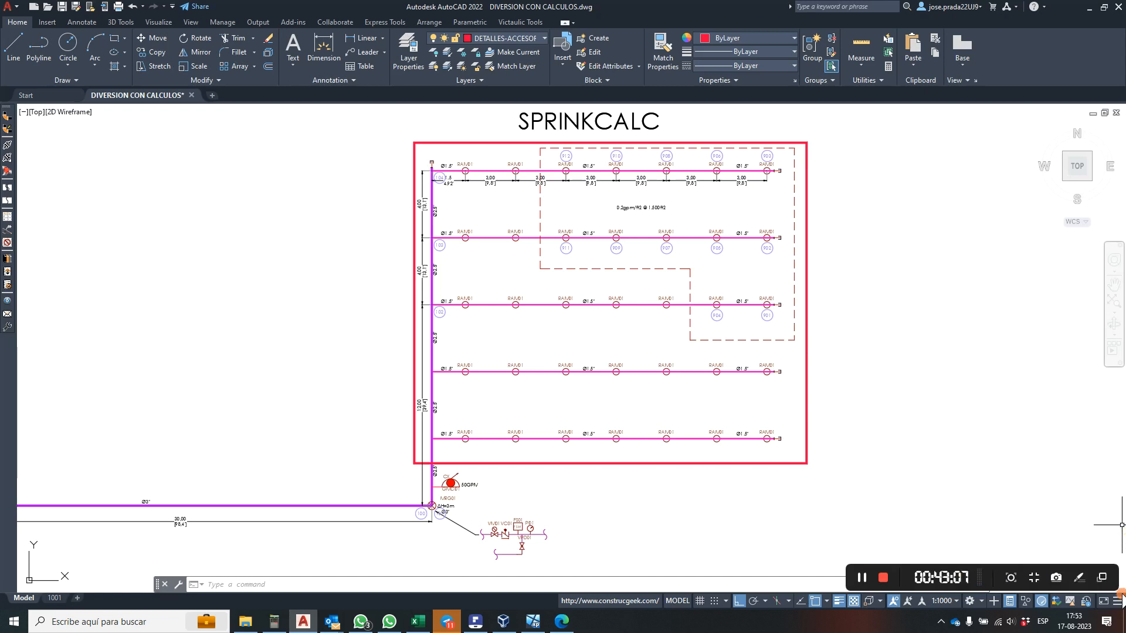
pyautogui.click(754, 208)
pyautogui.click(761, 212)
pyautogui.scroll(-2, 760, 210)
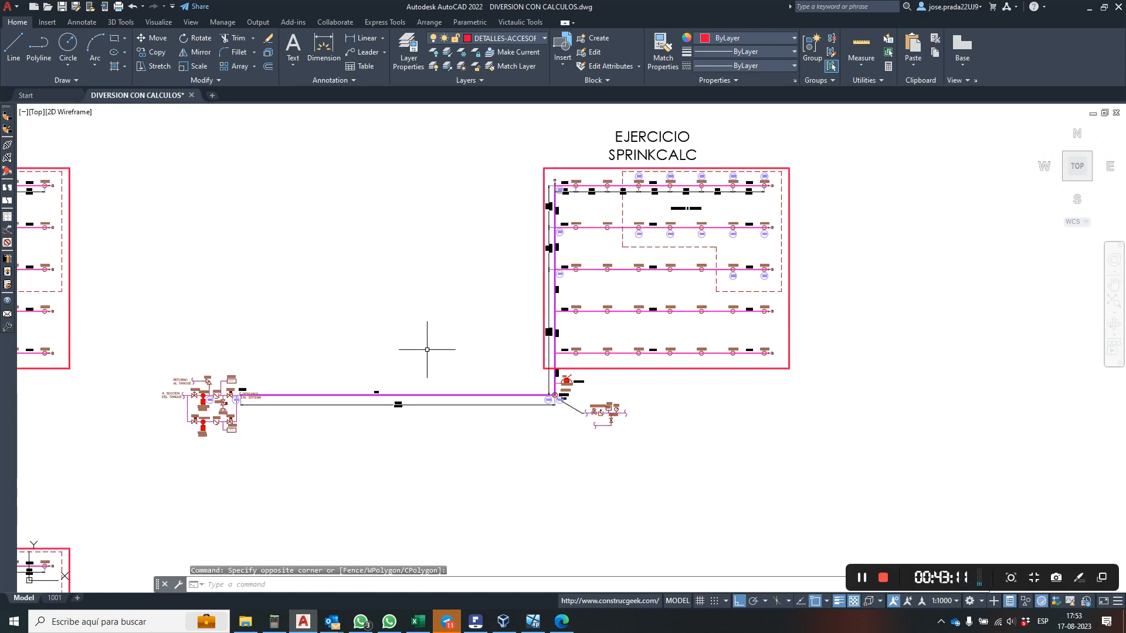
pyautogui.scroll(2, 463, 389)
pyautogui.scroll(-2, 487, 387)
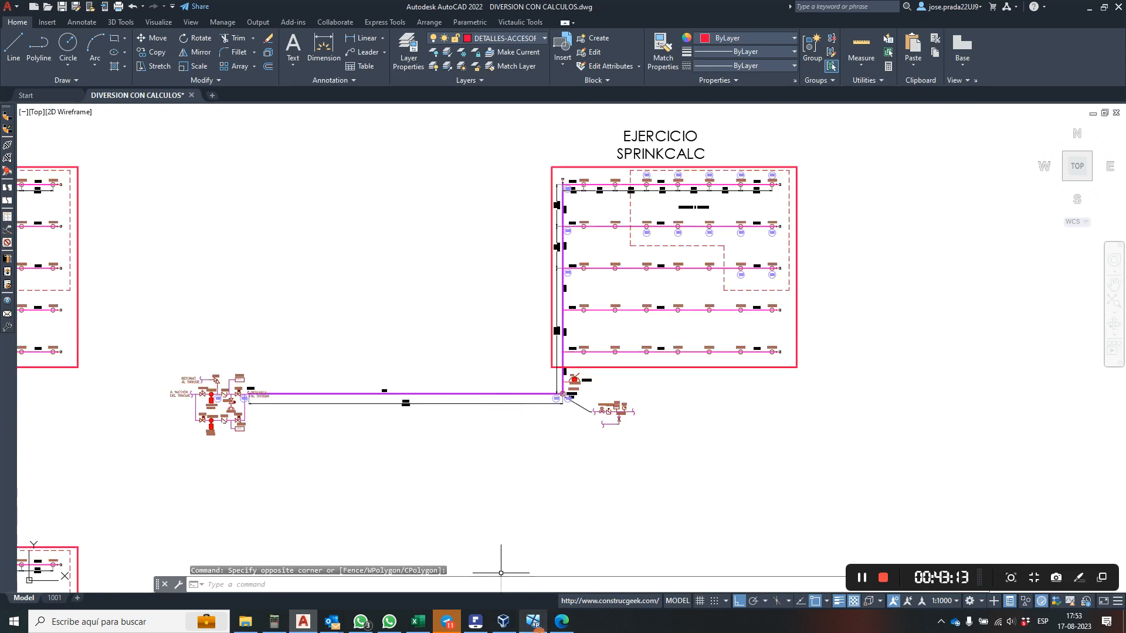
# - Check Sprinkler-CALC's pipe table, then return to AutoCAD and examine the pump discharge piping between nodes 001 and 002
pyautogui.click(532, 621)
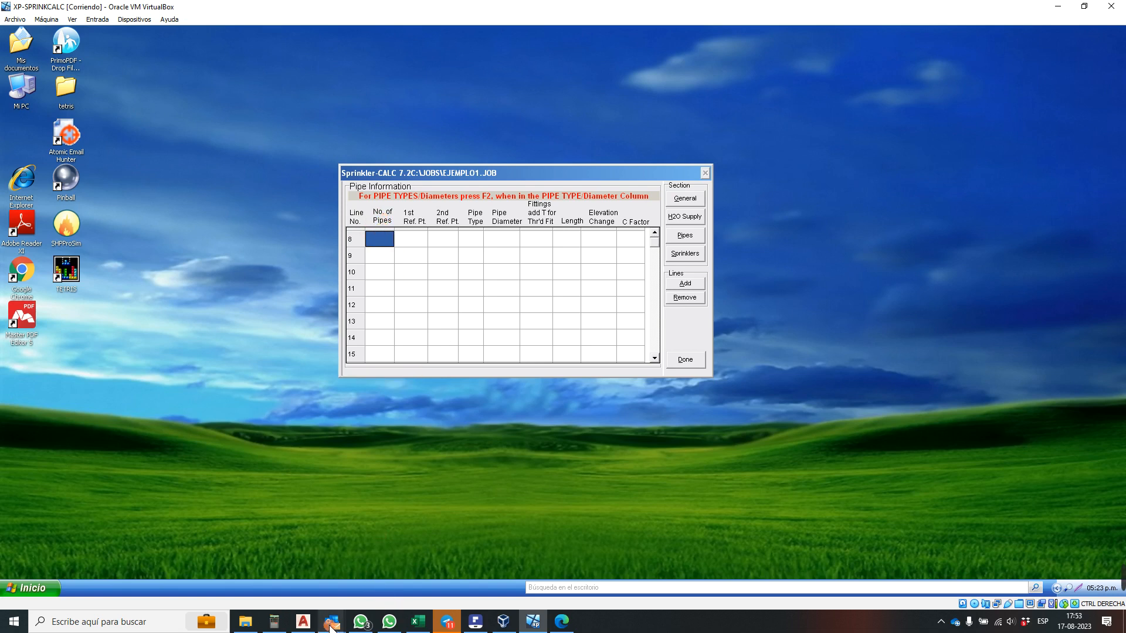
pyautogui.click(303, 621)
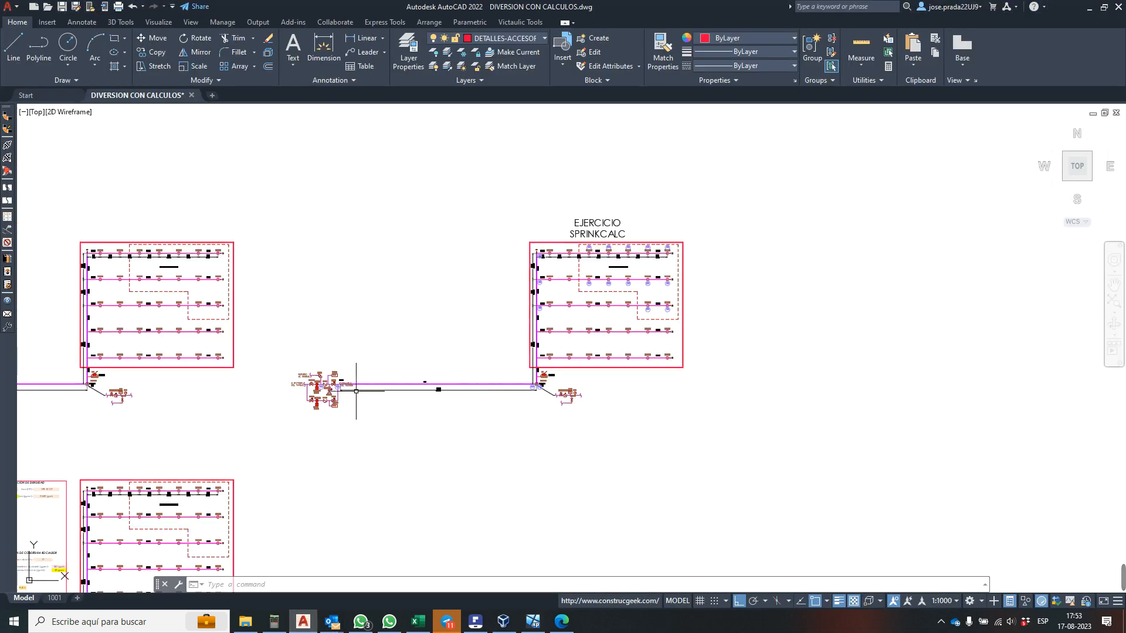
pyautogui.scroll(10, 352, 384)
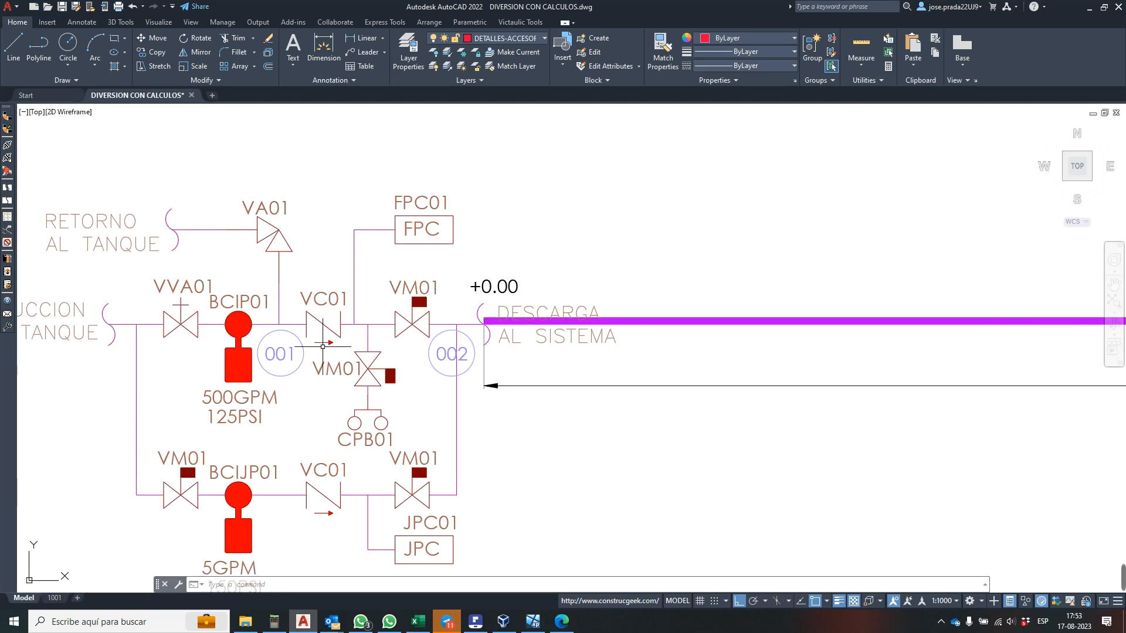
# - Switch to Sprinkler-CALC and enter pipe line 8 with 1 pipe, first reference point 1 and second reference point 2
pyautogui.moveTo(510, 626)
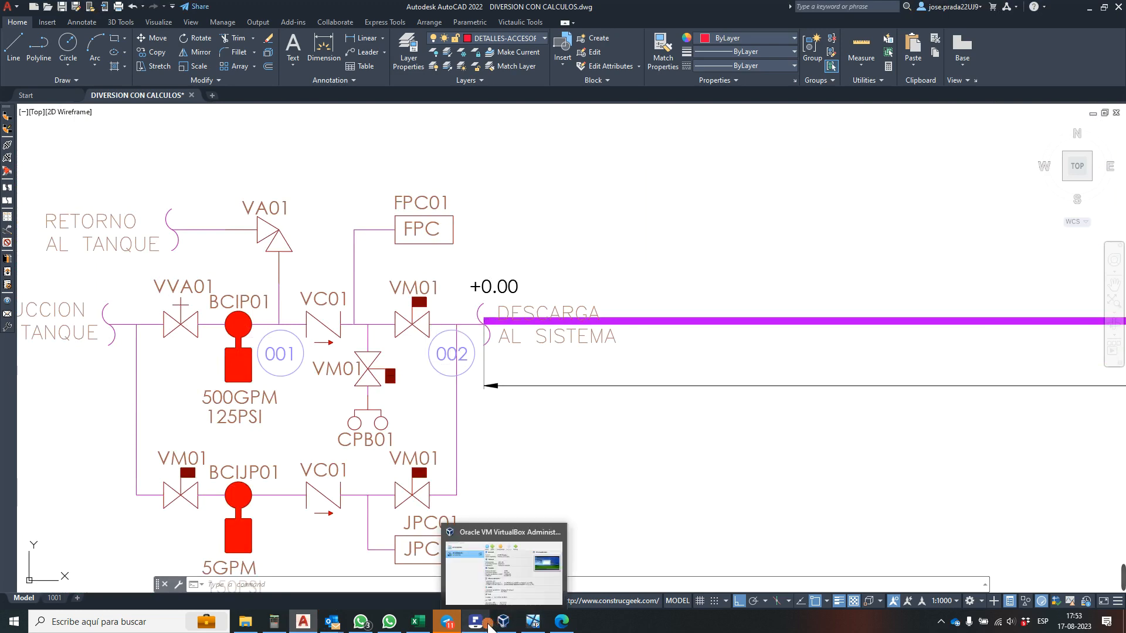
pyautogui.click(482, 586)
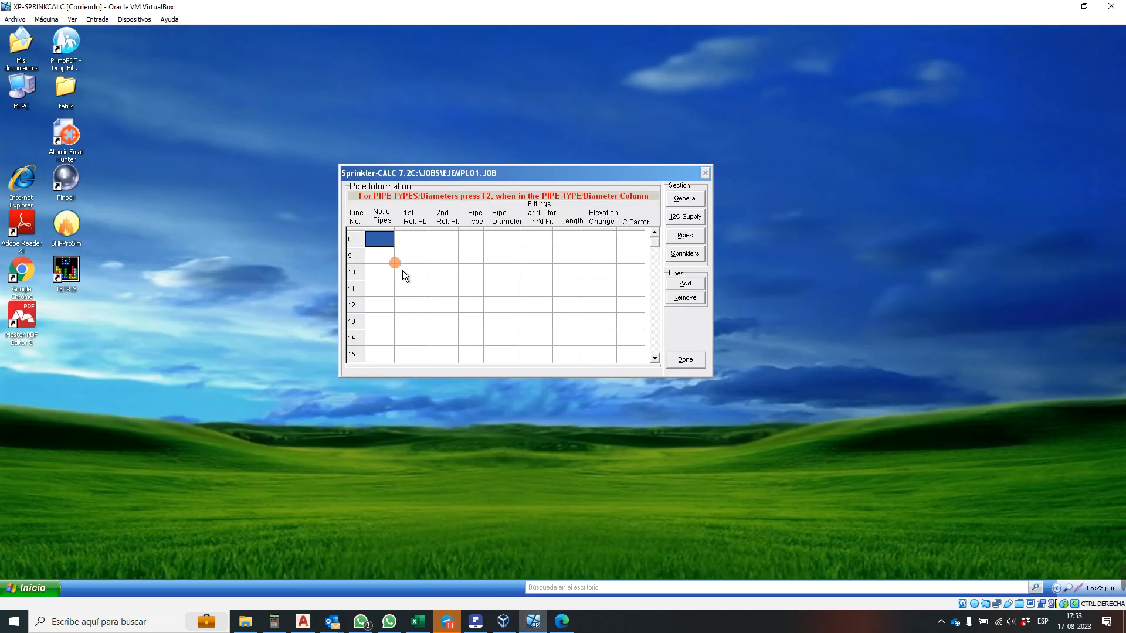
pyautogui.click(417, 240)
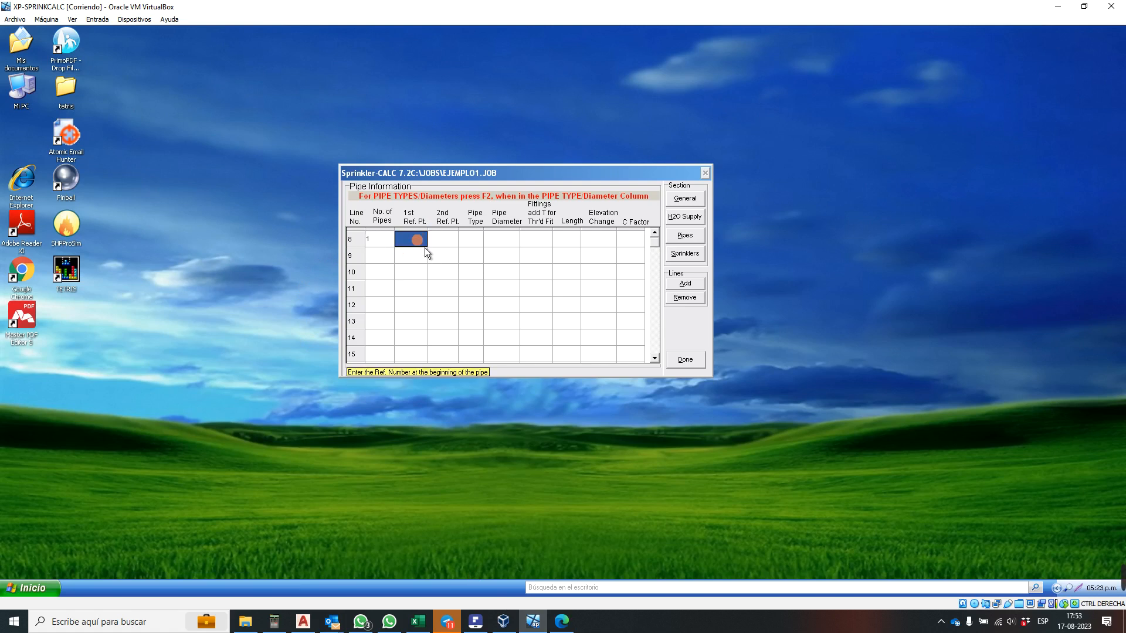
pyautogui.write('1')
pyautogui.click(455, 240)
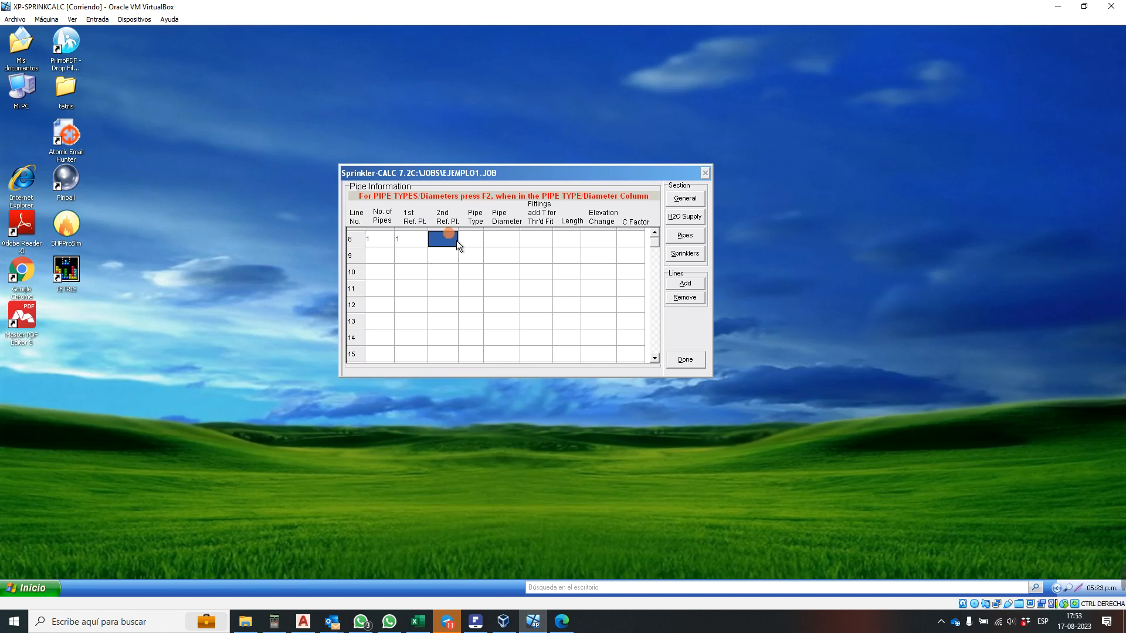
pyautogui.write('2')
# - Set line 8's pipe type to 002 SCHEDULE 10 from the list of pipe types
pyautogui.click(478, 238)
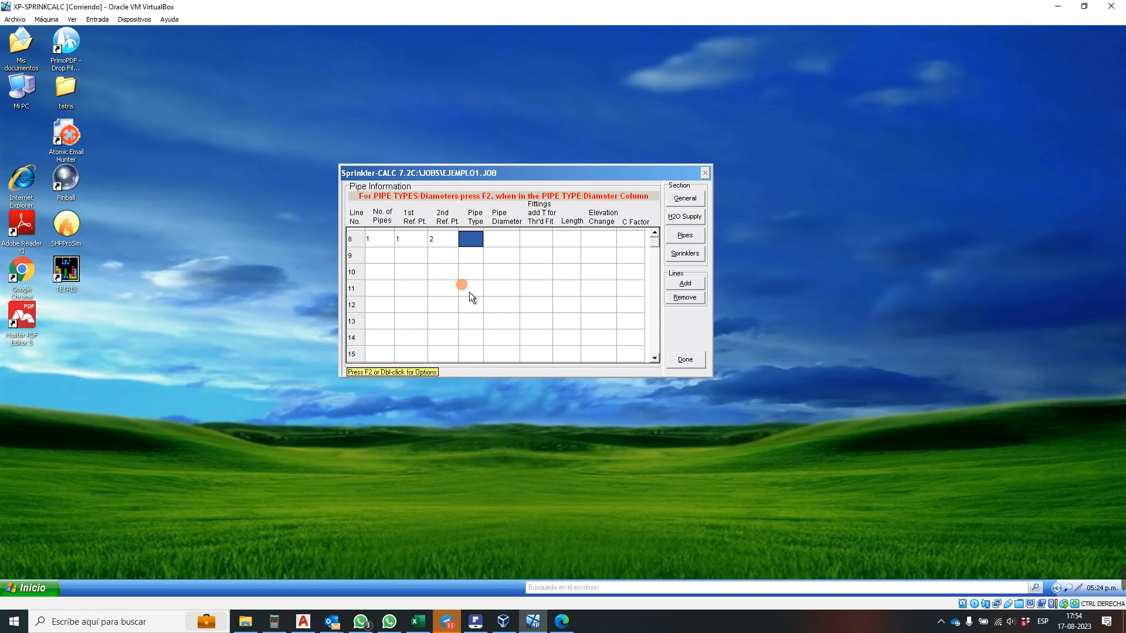
pyautogui.press('F2')
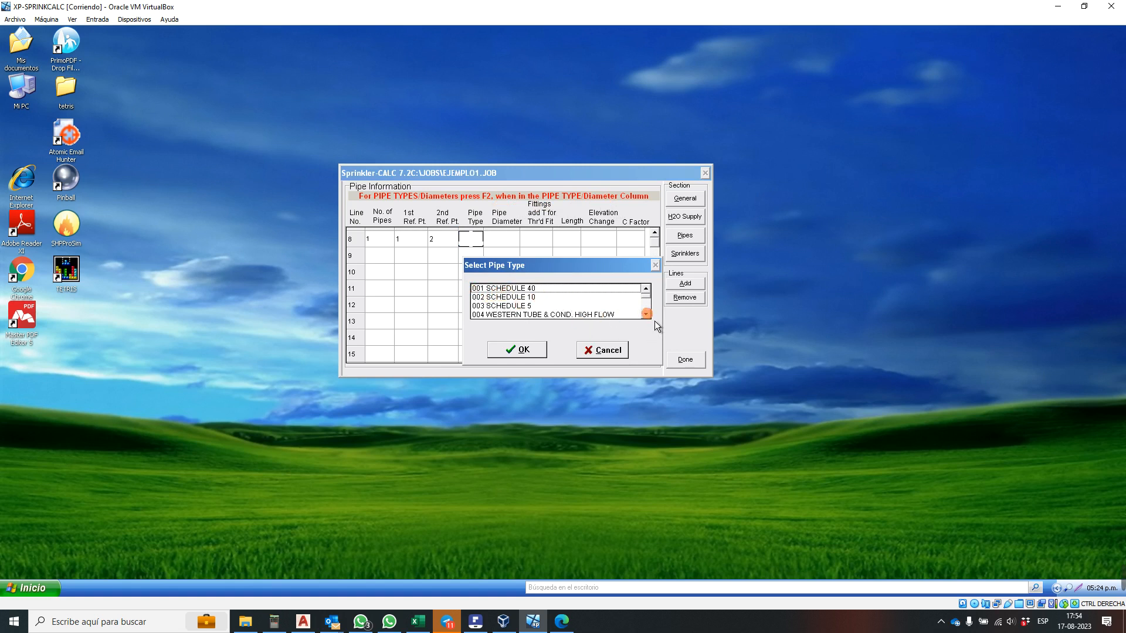
pyautogui.scroll(-3, 654, 321)
pyautogui.scroll(3, 656, 305)
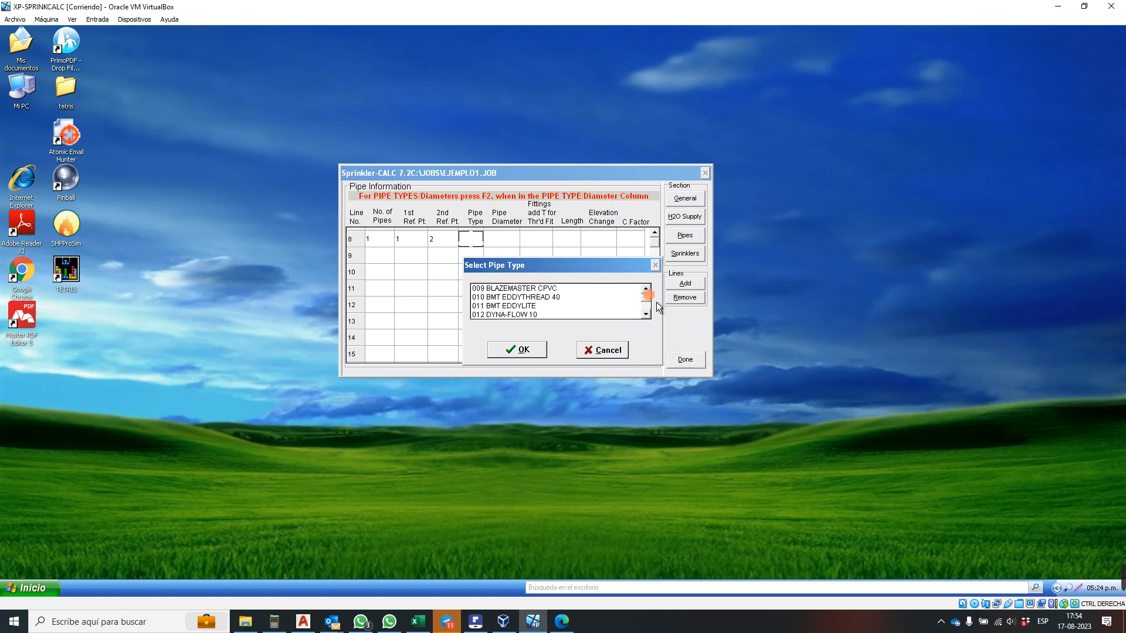
pyautogui.doubleClick(535, 298)
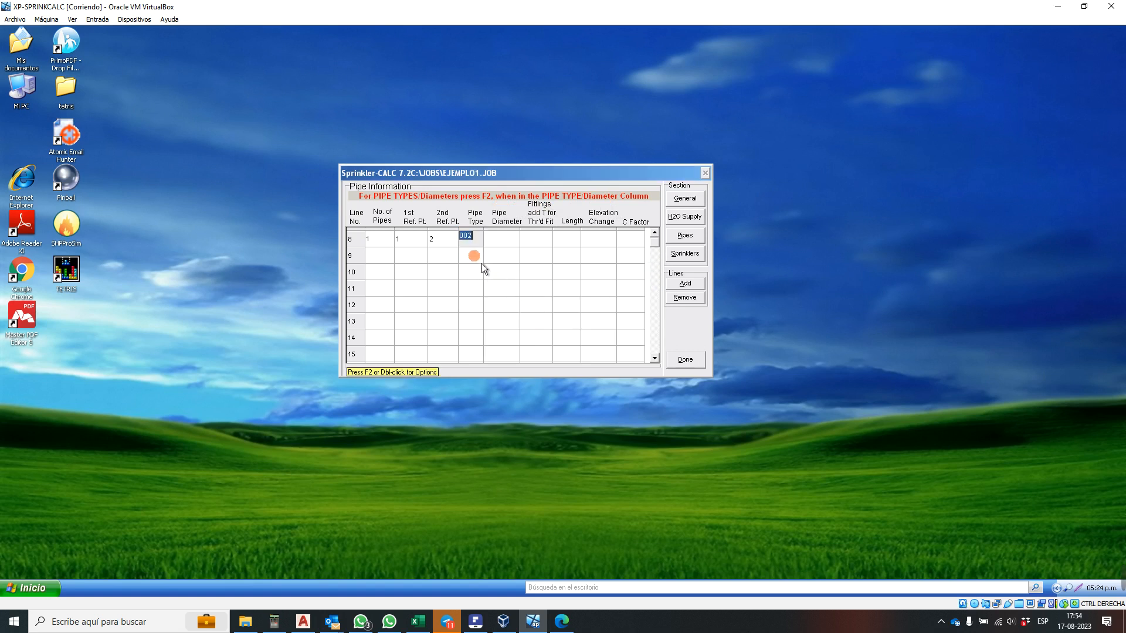
pyautogui.click(494, 242)
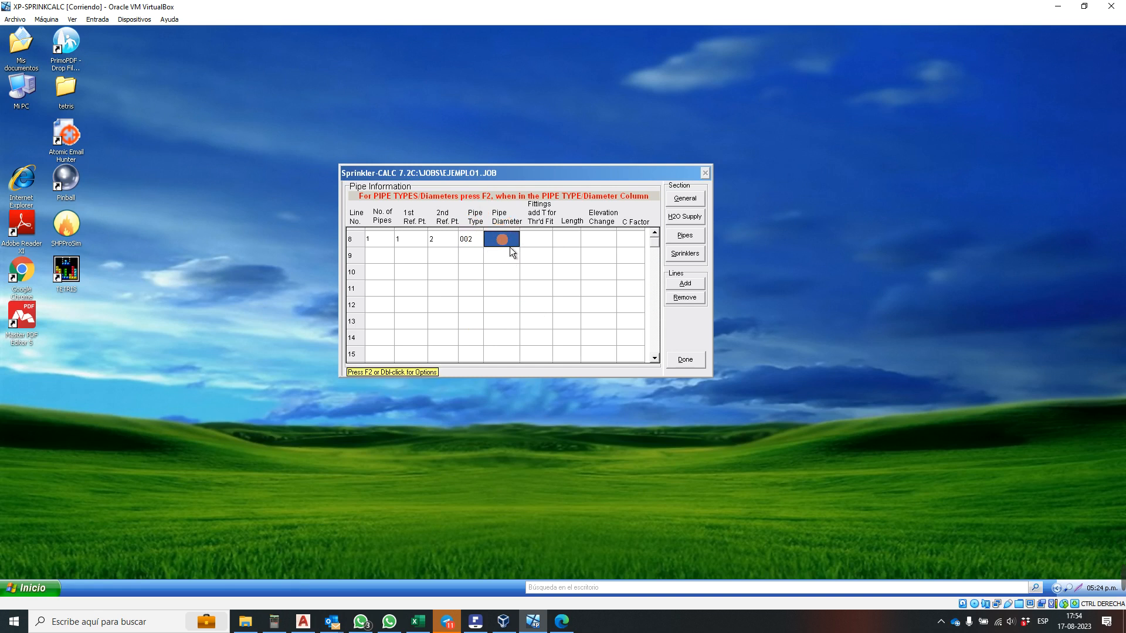
pyautogui.press('F2')
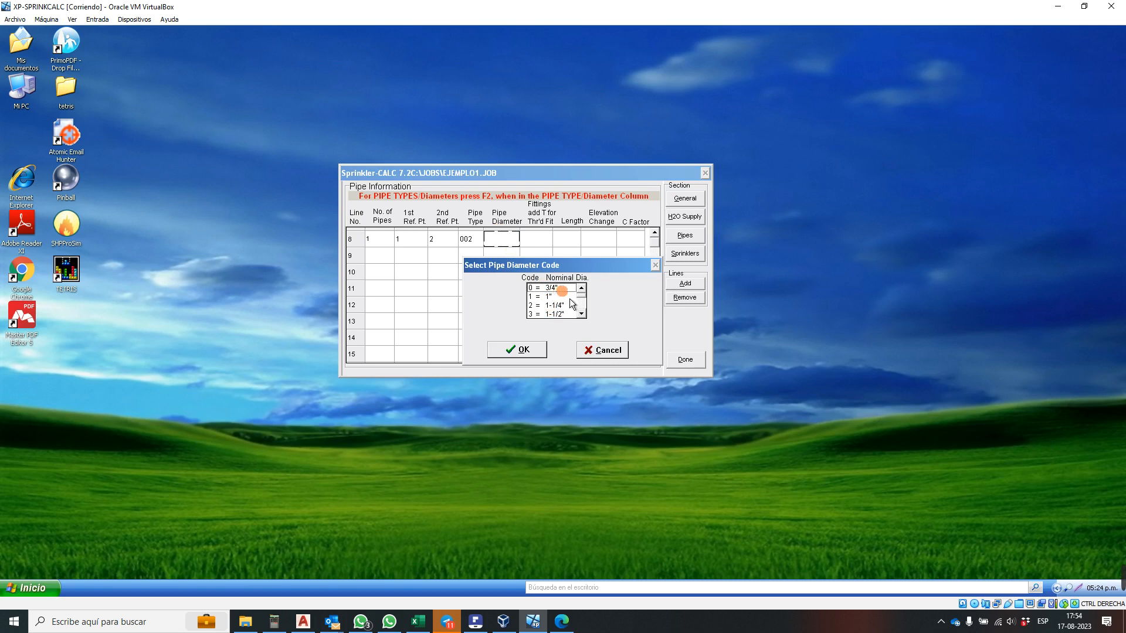
pyautogui.click(581, 313)
pyautogui.click(581, 314)
pyautogui.click(581, 314)
pyautogui.click(580, 313)
pyautogui.click(589, 356)
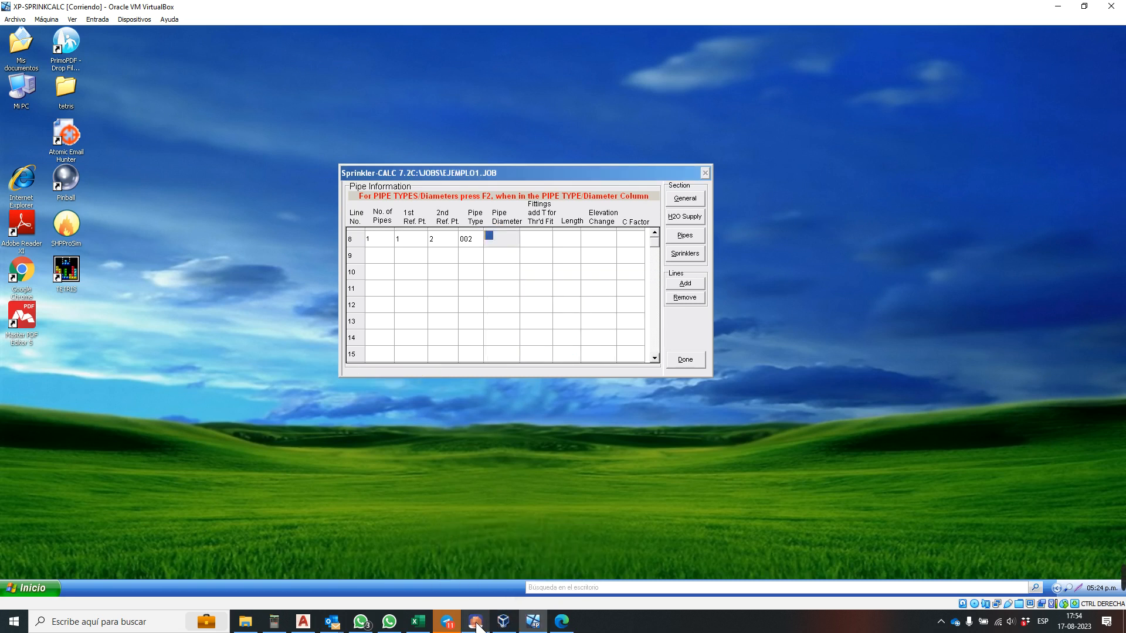
# - Switch to AutoCAD and examine the pump discharge piping and valves between nodes 001 and 002 up close
pyautogui.click(280, 574)
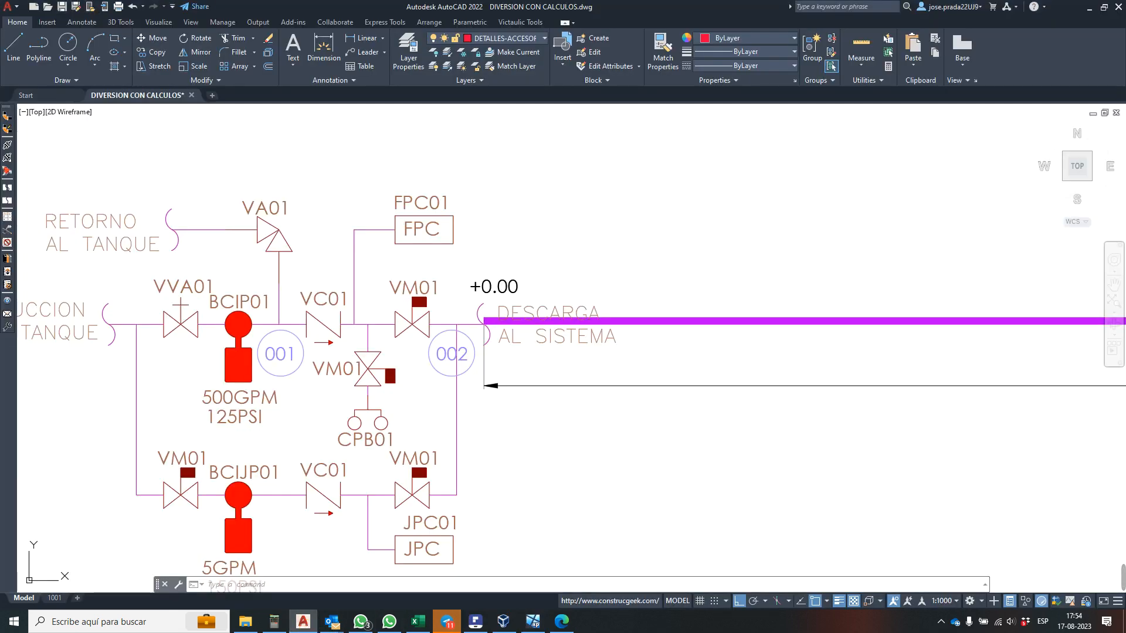
pyautogui.scroll(4, 318, 318)
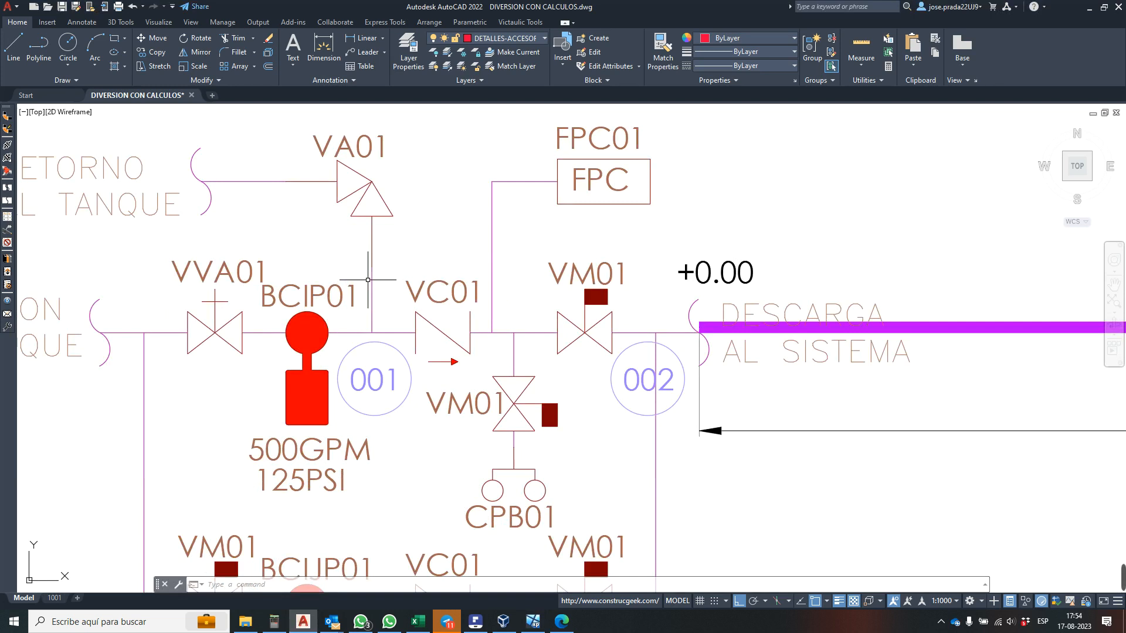
pyautogui.scroll(-2, 383, 267)
pyautogui.scroll(2, 383, 267)
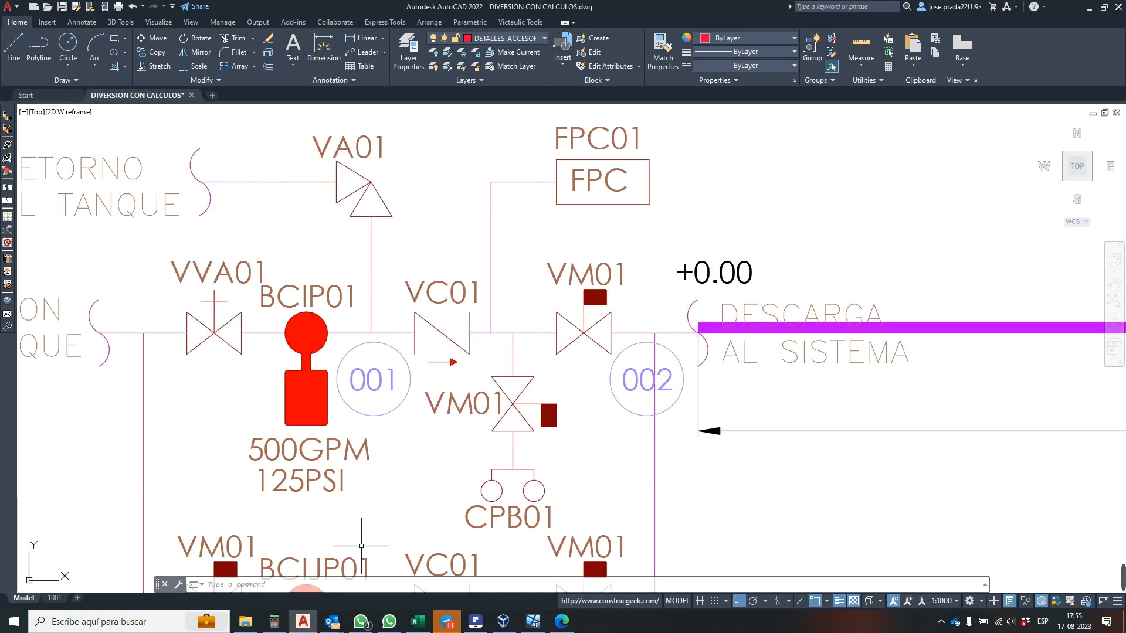
# - Switch to the browser and view the Ingeniería de Incendios contact page down to its message form and footer
pyautogui.moveTo(503, 626)
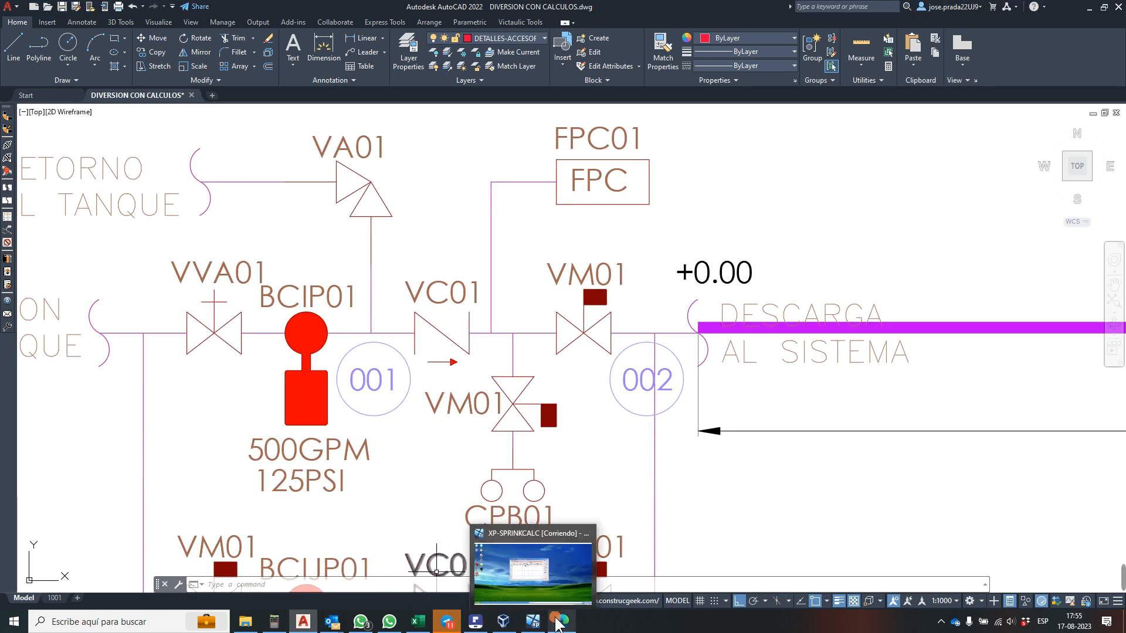
pyautogui.click(523, 522)
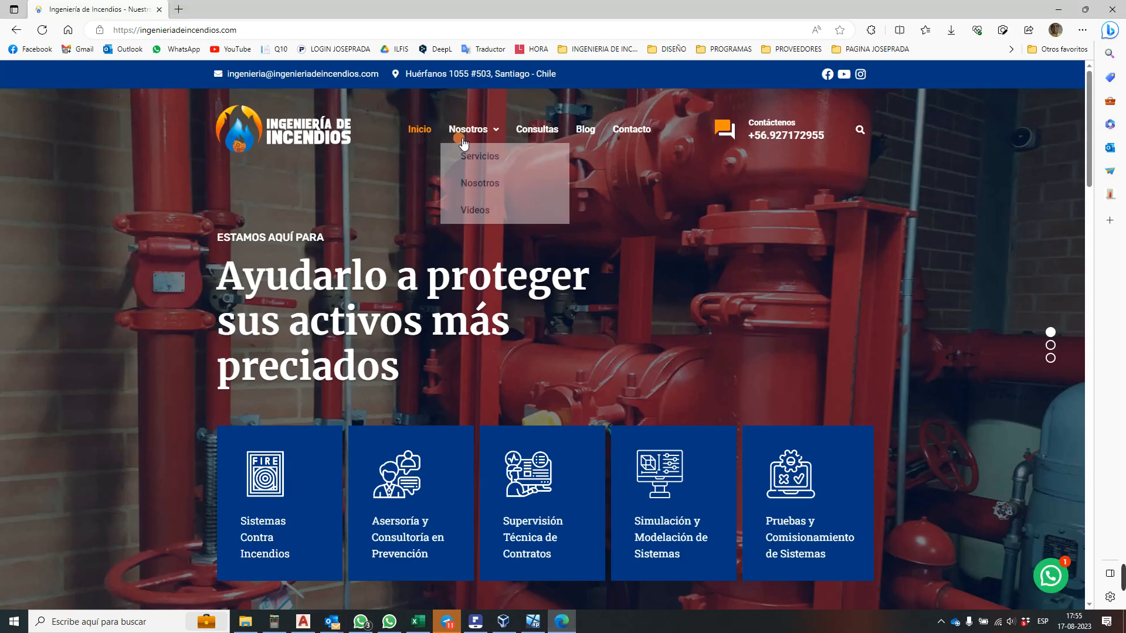
pyautogui.click(641, 132)
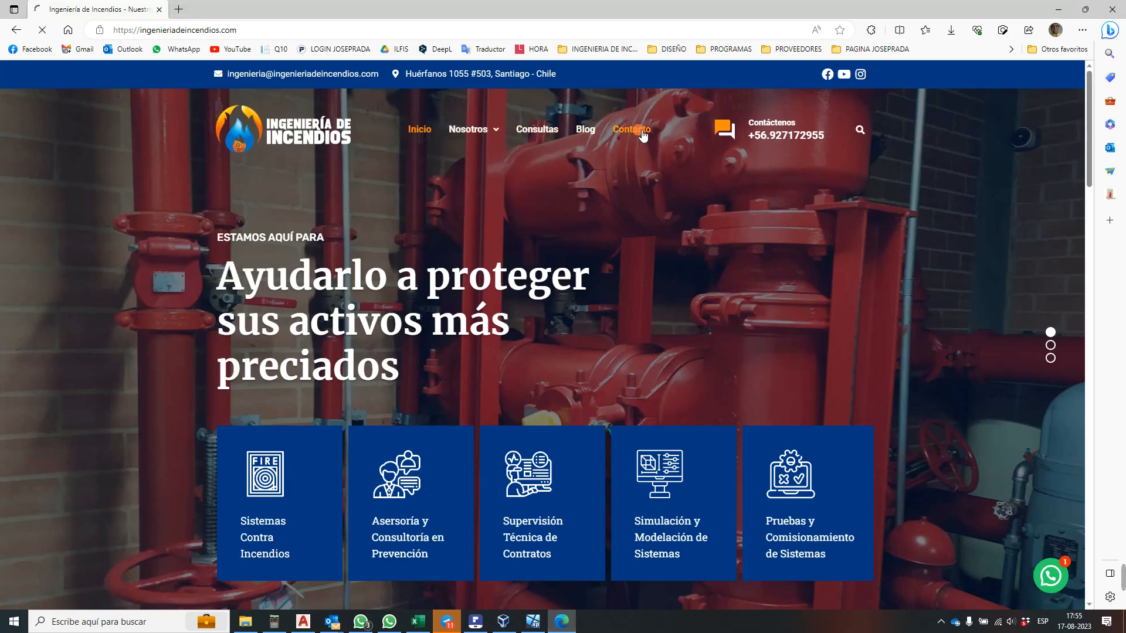
pyautogui.scroll(-10, 389, 253)
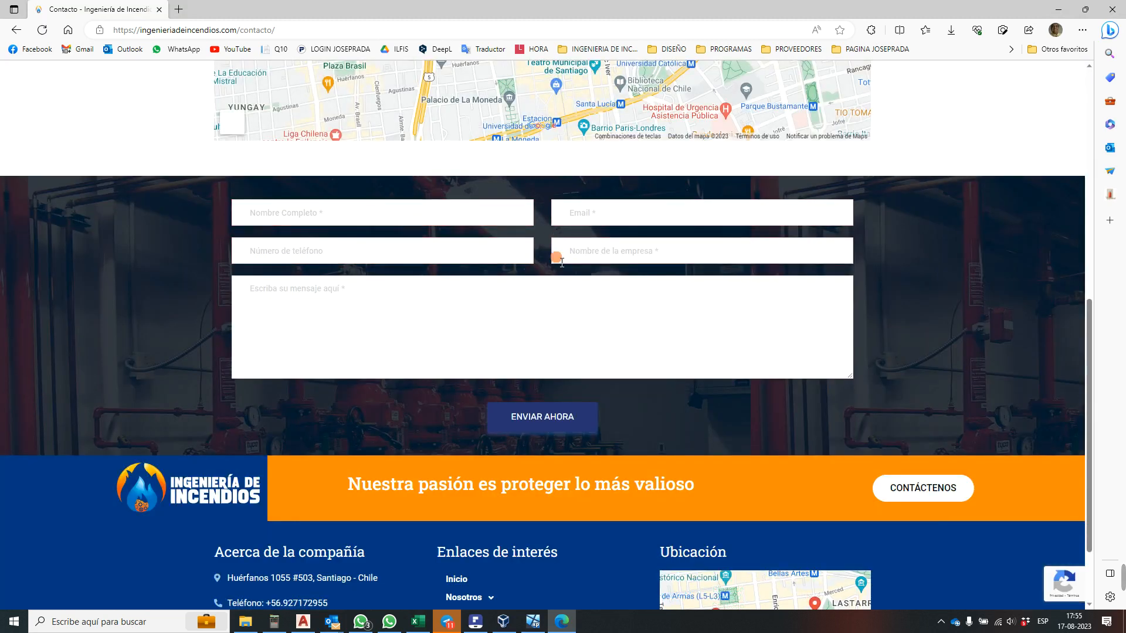
pyautogui.scroll(-2, 460, 246)
pyautogui.scroll(-1, 456, 247)
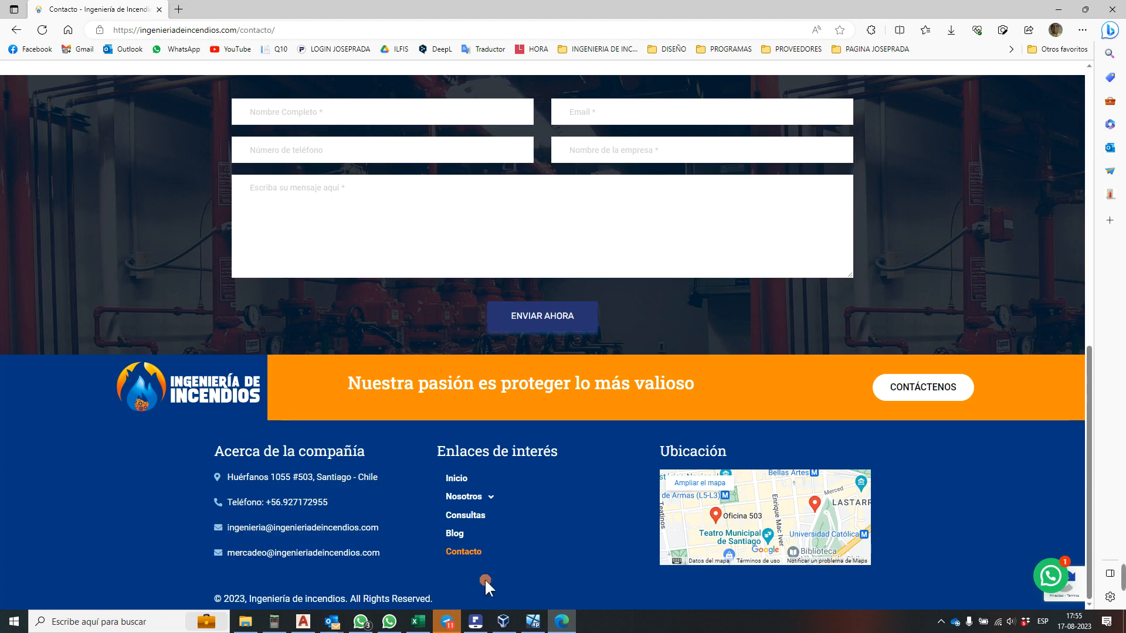
pyautogui.moveTo(531, 625)
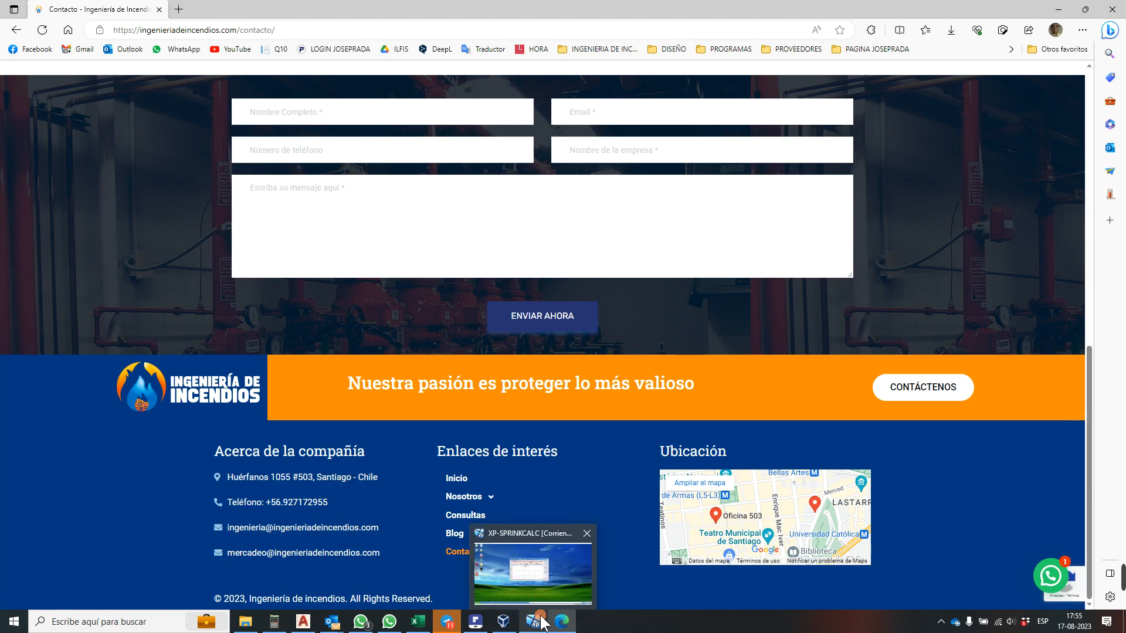
pyautogui.moveTo(352, 628)
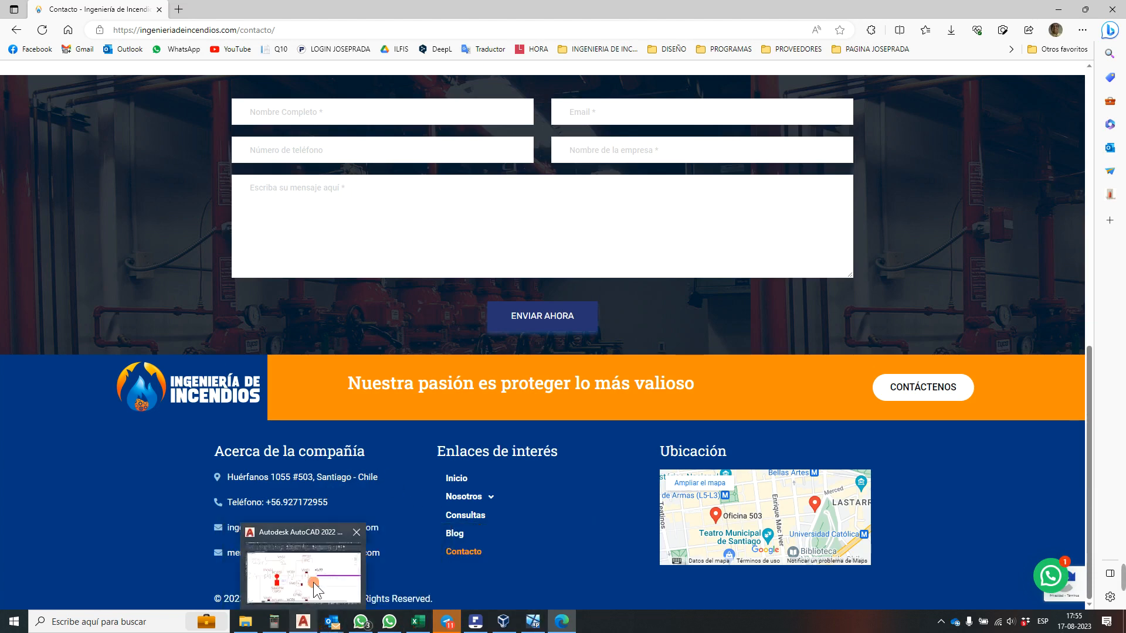
# - Return to AutoCAD and examine the fire pump, check valve and discharge valve around nodes 001 and 002
pyautogui.click(313, 582)
pyautogui.scroll(-3, 319, 417)
pyautogui.scroll(3, 320, 418)
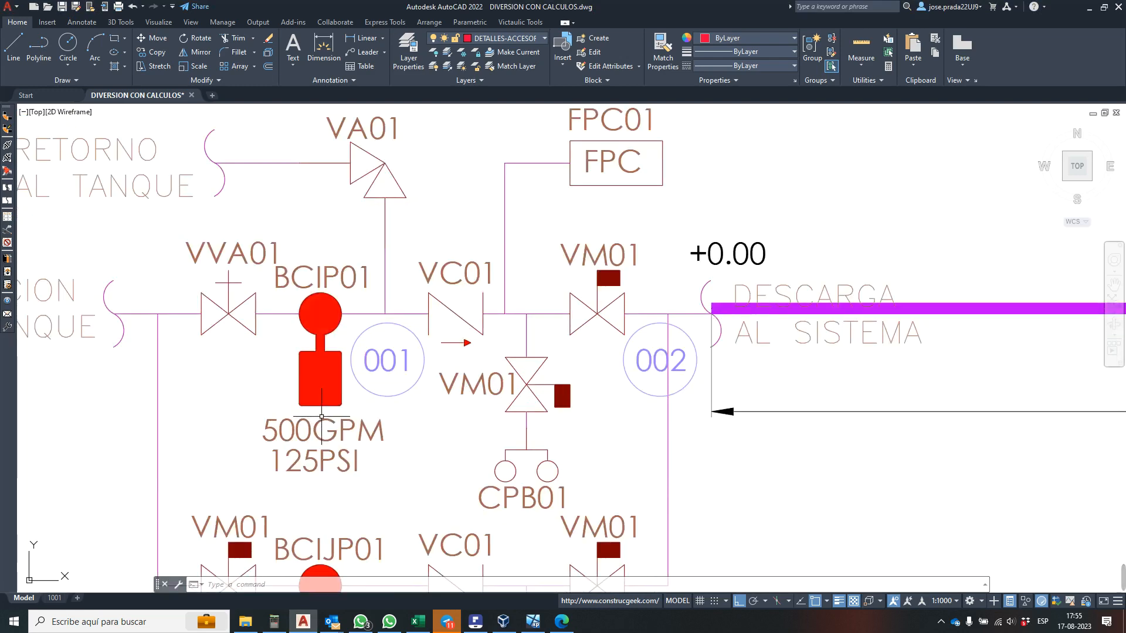
pyautogui.scroll(-2, 357, 394)
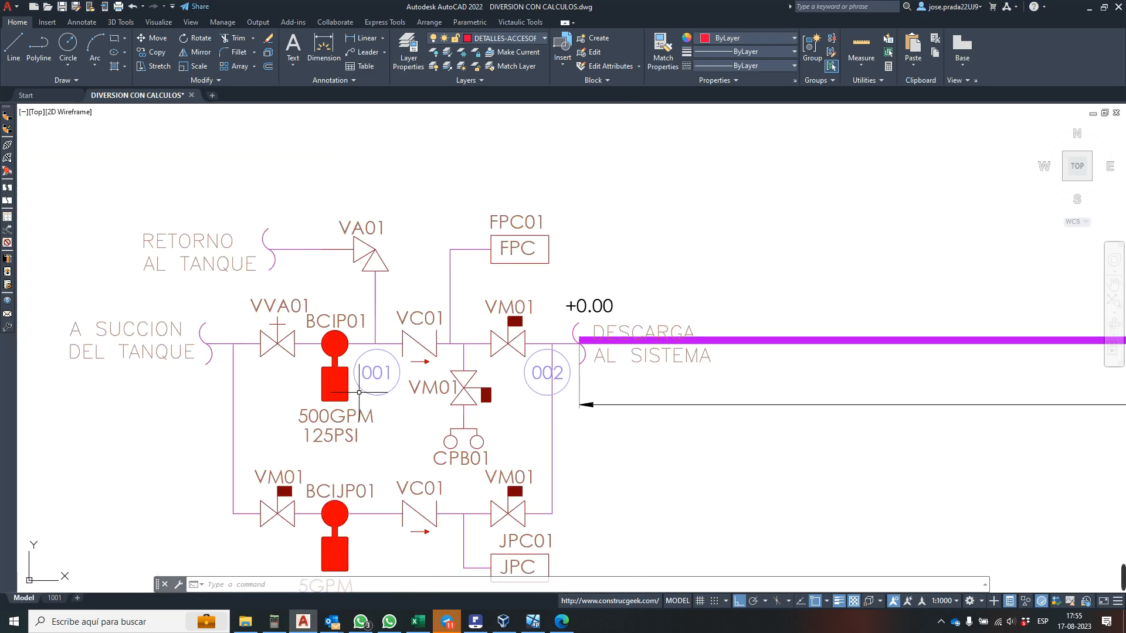
pyautogui.scroll(1, 352, 381)
pyautogui.scroll(-1, 352, 381)
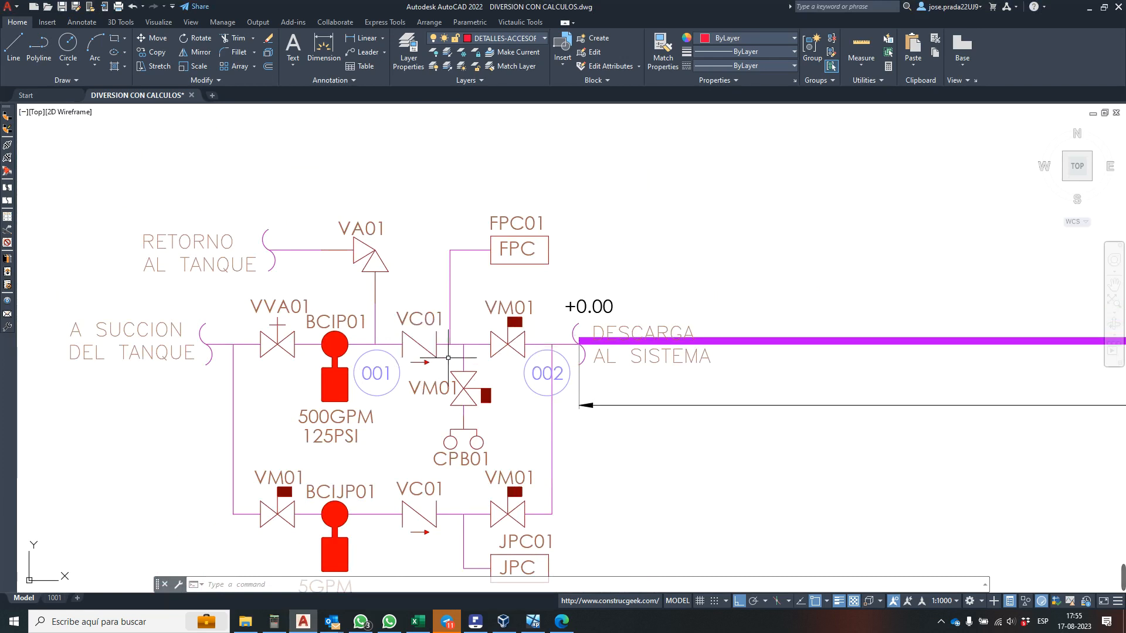
# - Switch to Sprinkler-CALC and set line 8's pipe diameter to code 10
pyautogui.moveTo(524, 626)
pyautogui.click(553, 562)
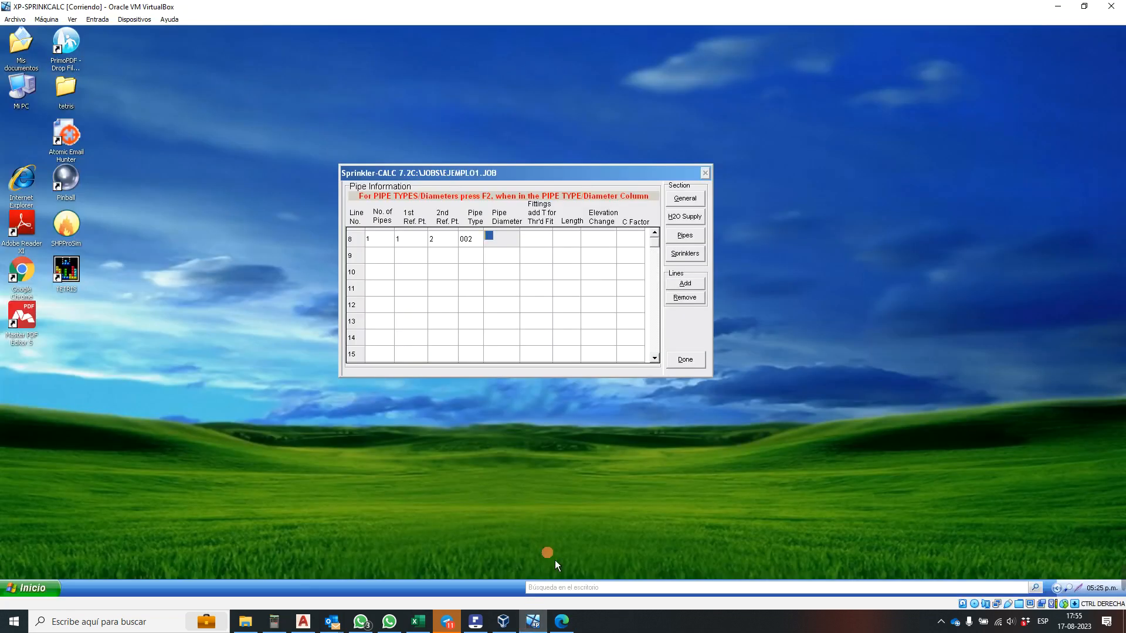
pyautogui.doubleClick(518, 244)
pyautogui.scroll(-3, 589, 323)
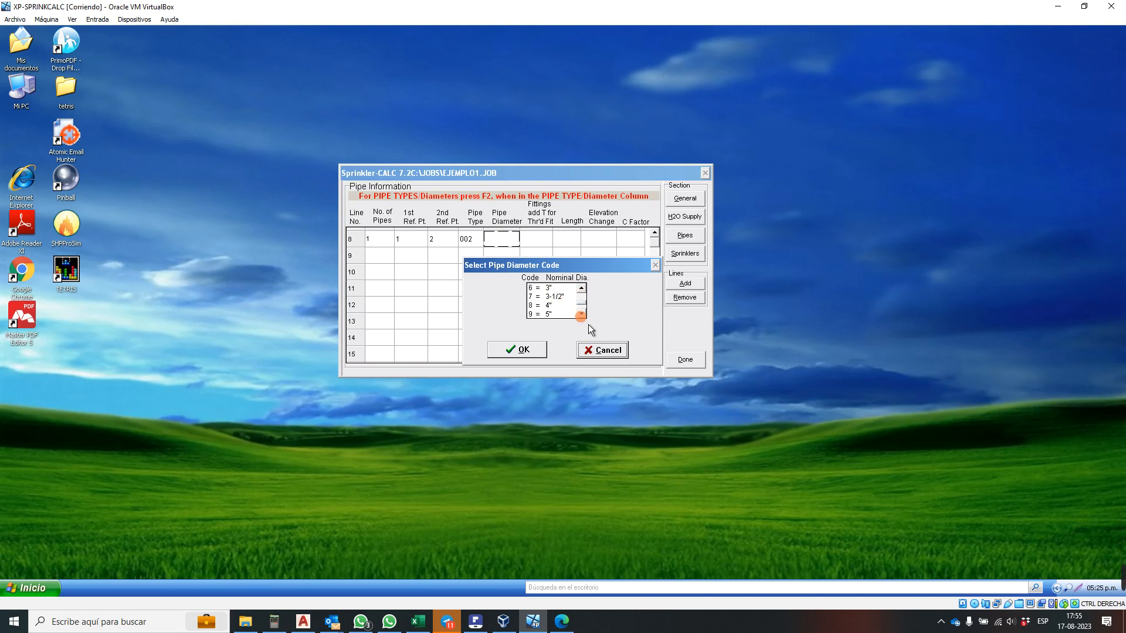
pyautogui.click(580, 314)
pyautogui.click(581, 315)
pyautogui.click(545, 305)
pyautogui.click(532, 355)
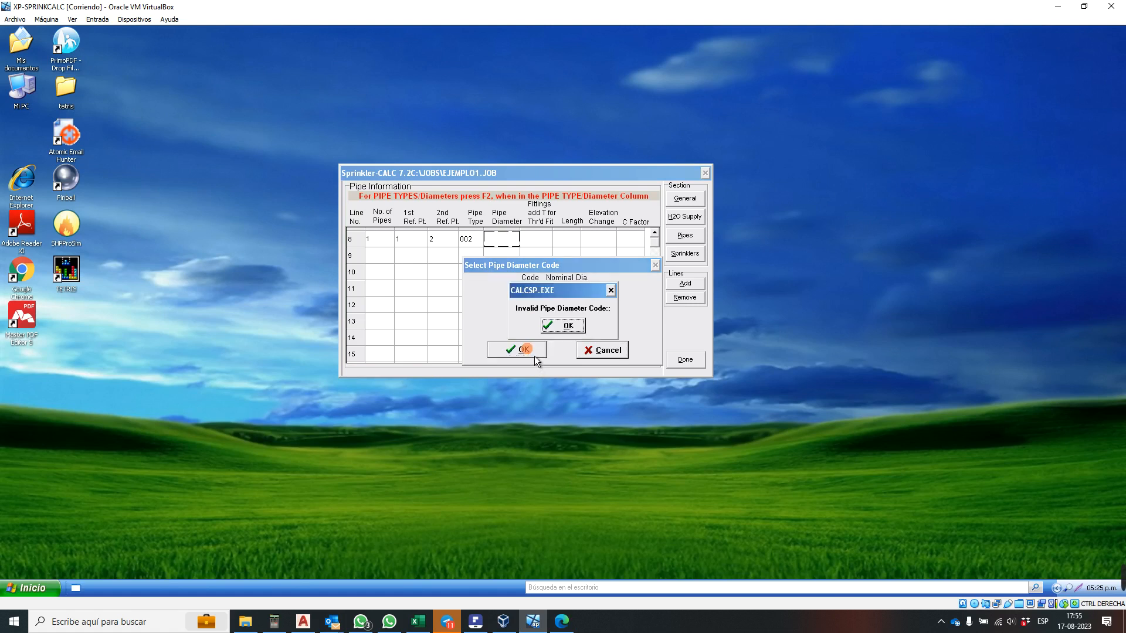
pyautogui.click(564, 330)
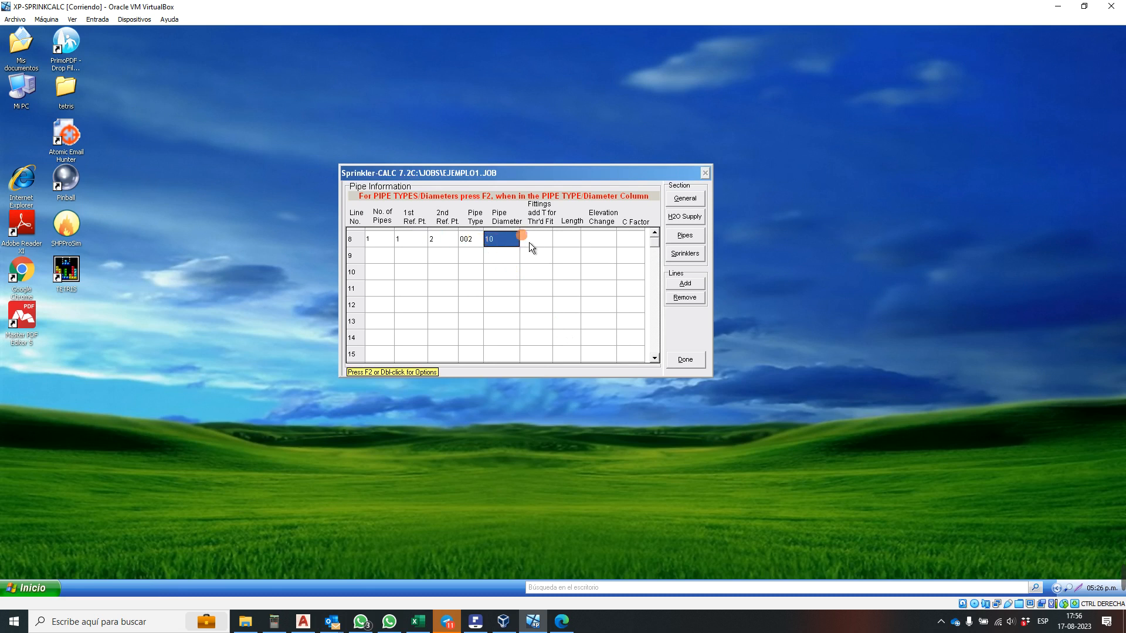
# - Check the valves between nodes 001 and 002 in AutoCAD, then enter fittings 46 for line 8 in Sprinkler-CALC
pyautogui.click(544, 241)
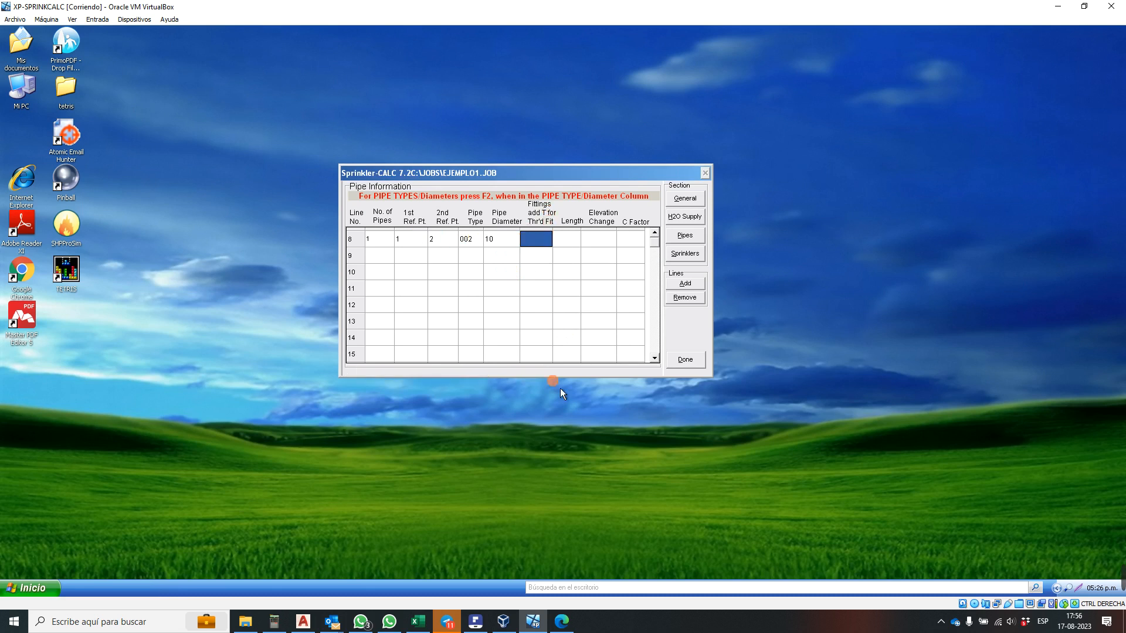
pyautogui.click(303, 621)
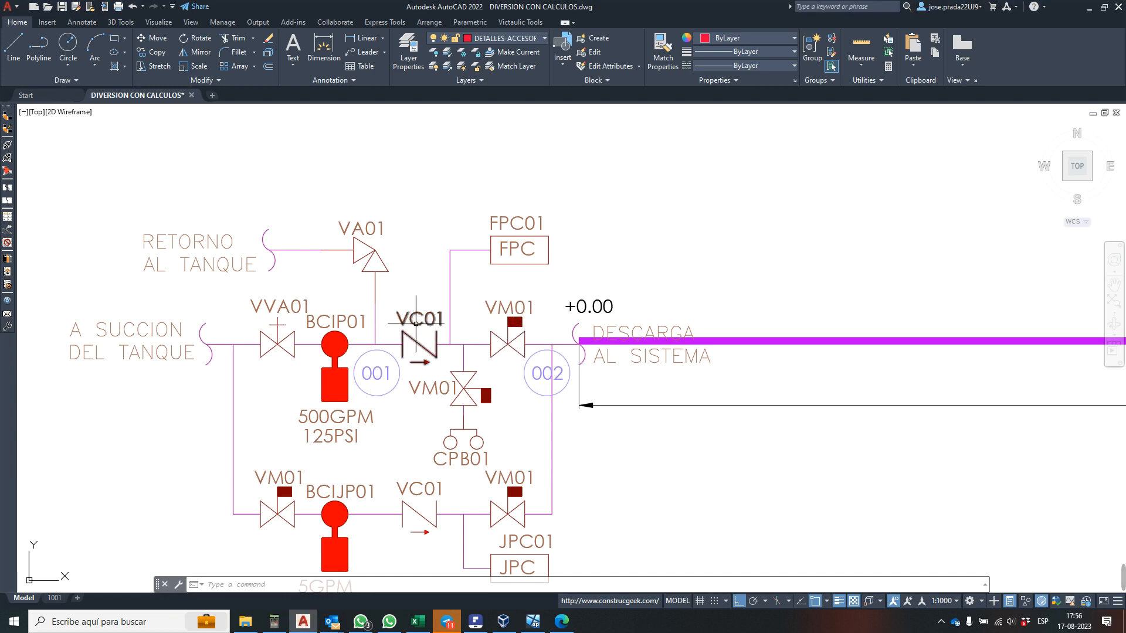
pyautogui.click(543, 624)
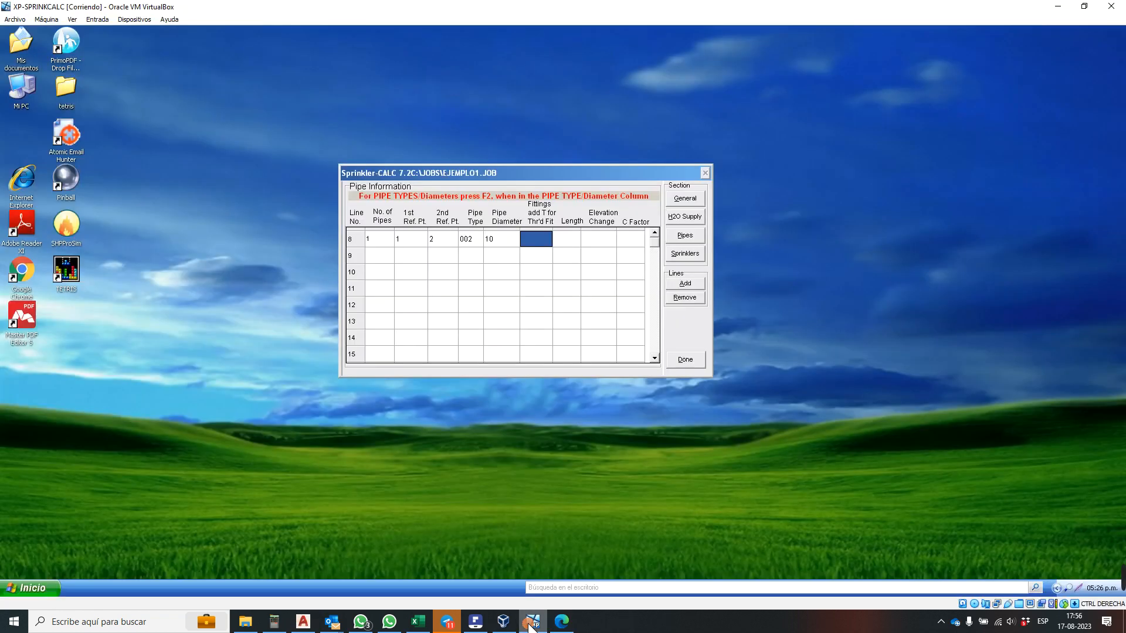
pyautogui.click(539, 247)
pyautogui.write('46')
pyautogui.click(576, 243)
pyautogui.click(549, 248)
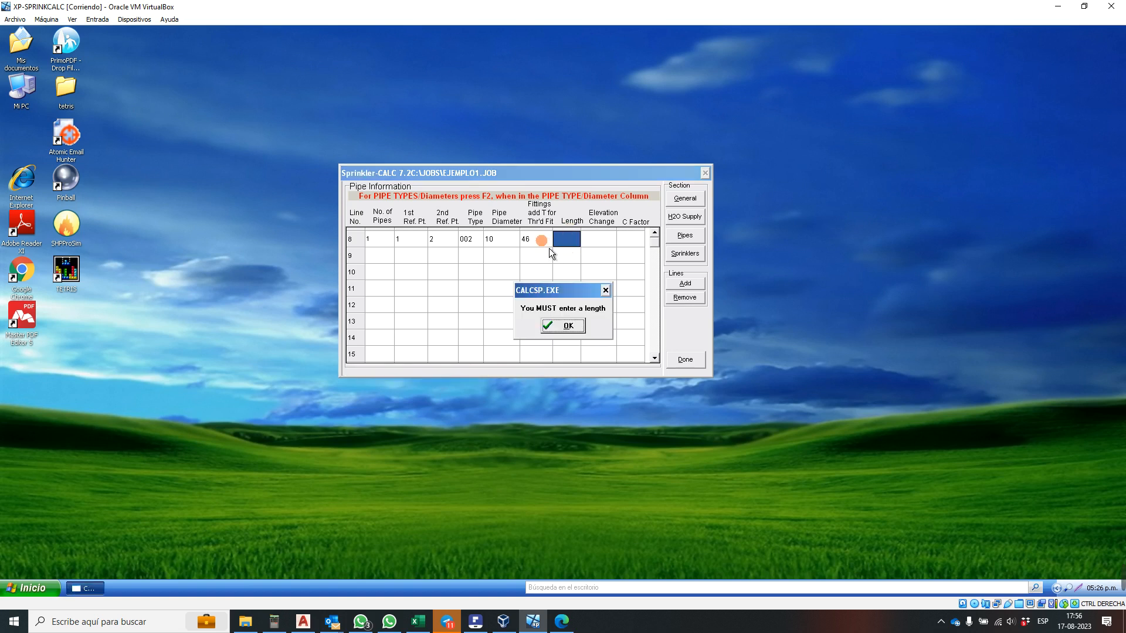
pyautogui.click(558, 329)
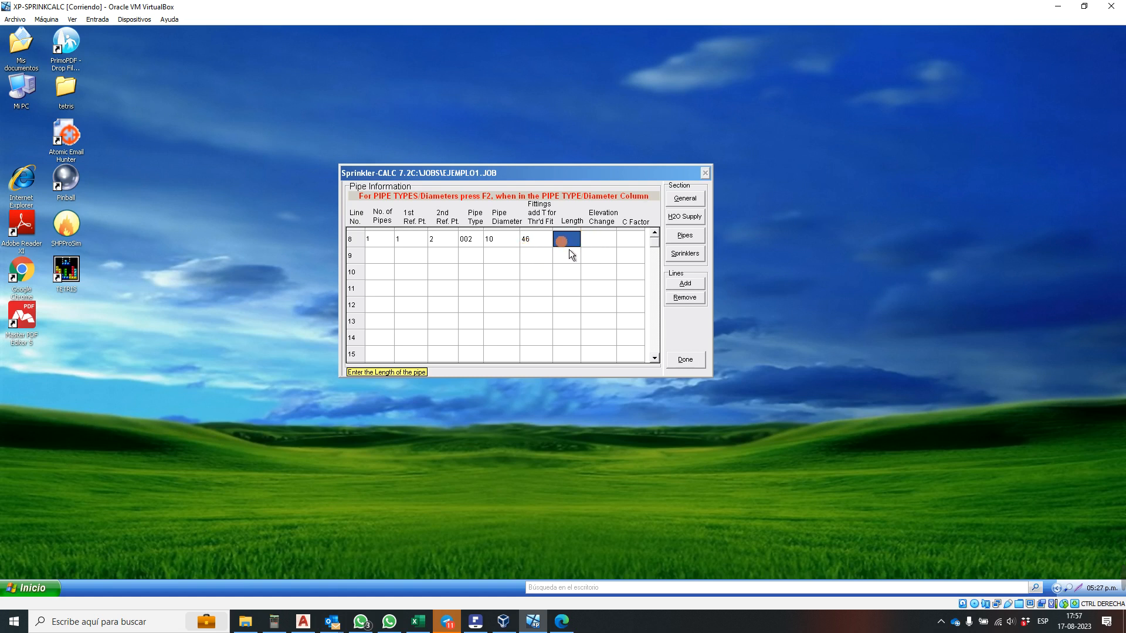
# - Check the pipe run between nodes 001 and 002 in AutoCAD, then set line 8's length to 10 in Sprinkler-CALC
pyautogui.click(306, 620)
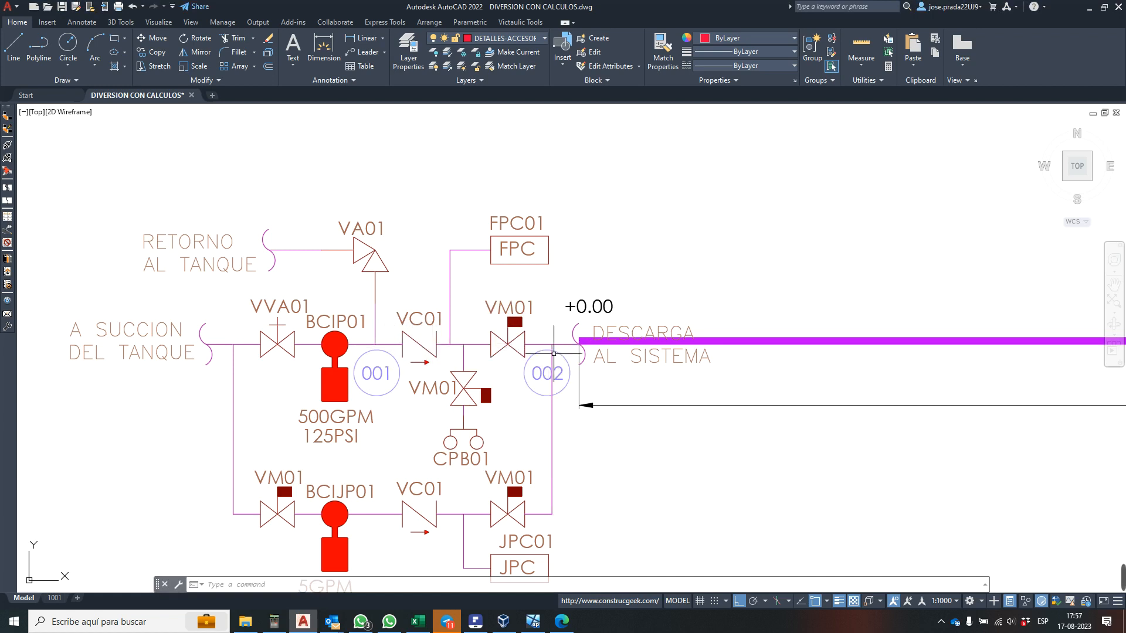
pyautogui.click(531, 622)
pyautogui.write('10')
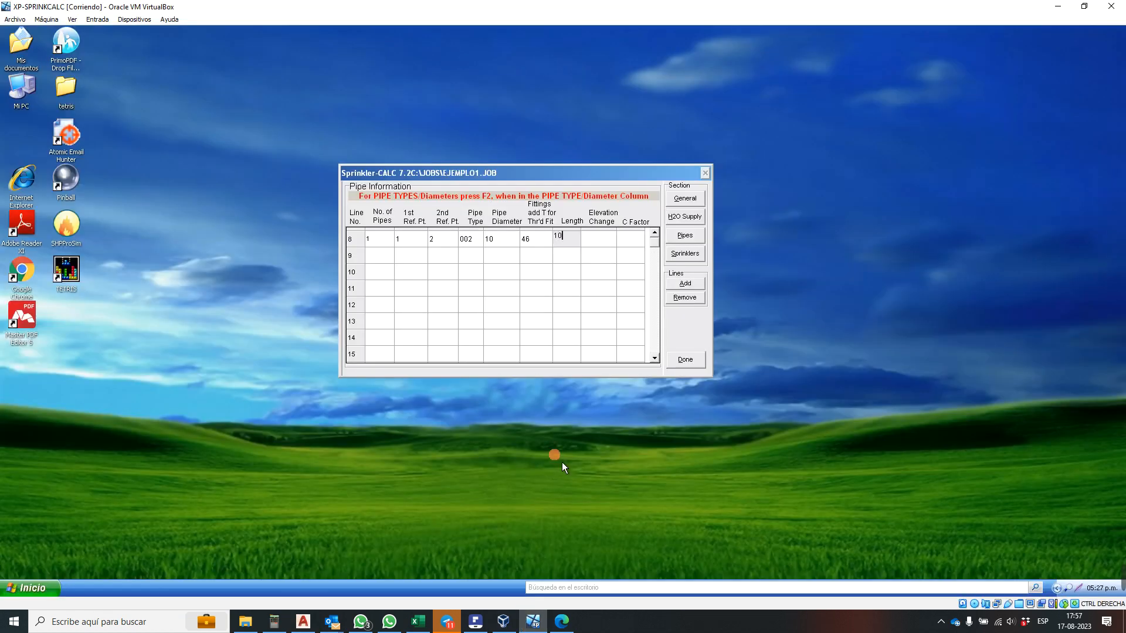
pyautogui.press('Tab')
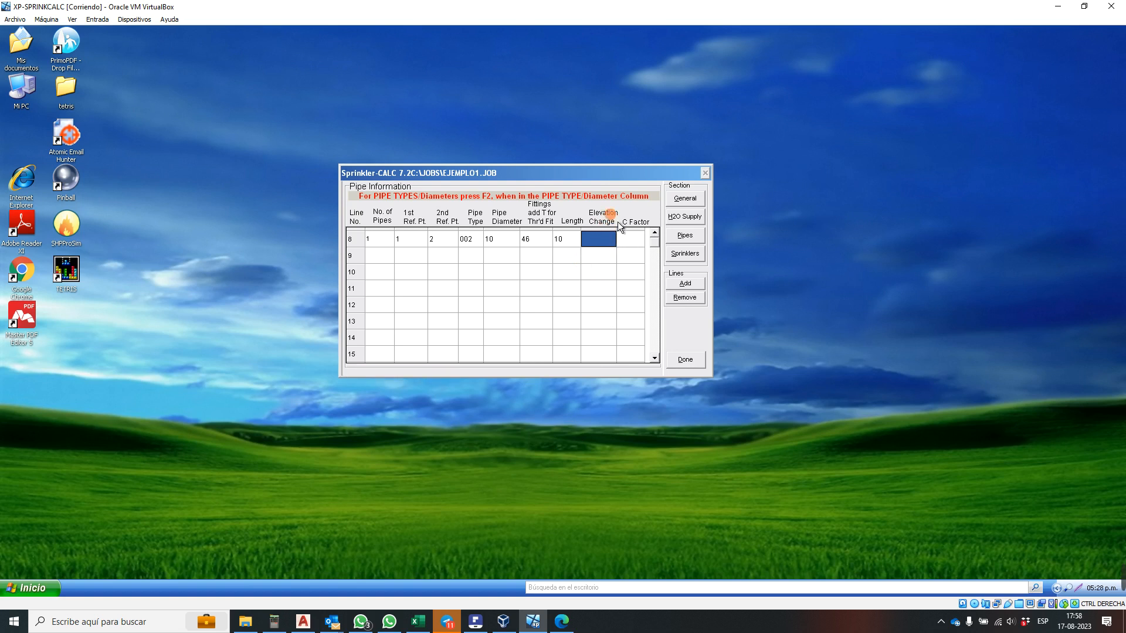
# - Check the gage elevation in the H2O supply data, then set line 8's elevation change to 0
pyautogui.click(684, 216)
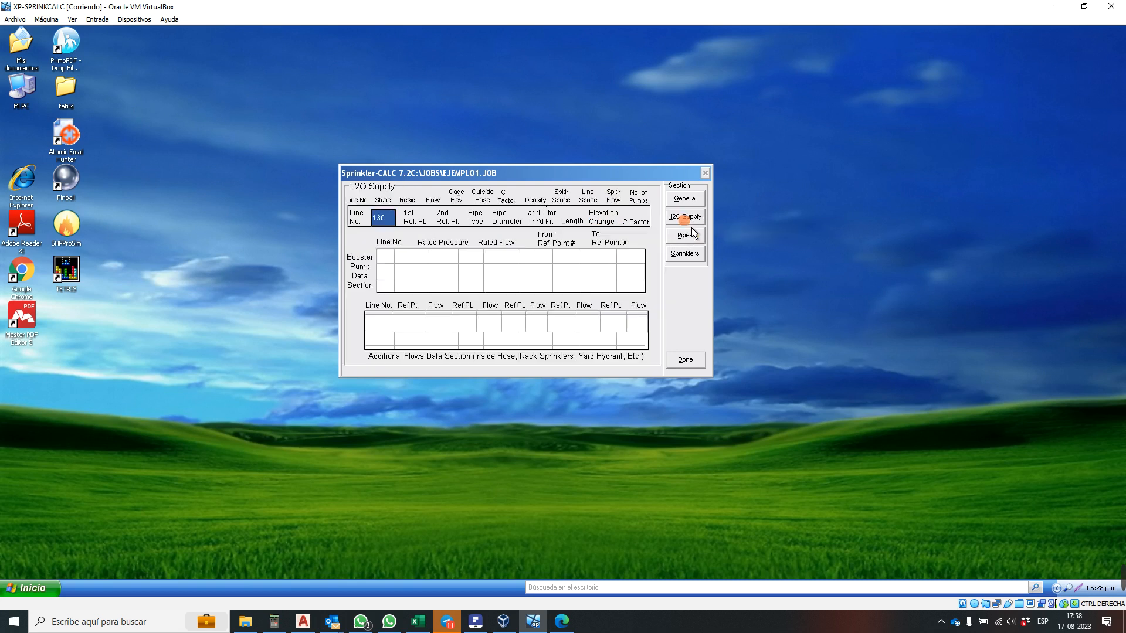
pyautogui.click(461, 218)
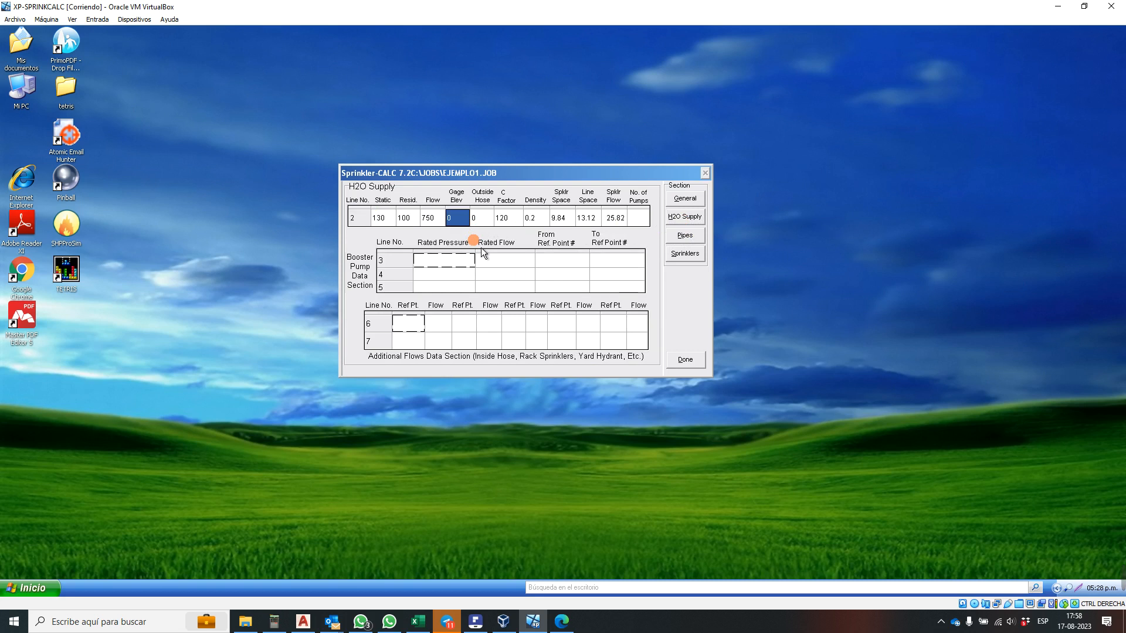
pyautogui.click(678, 246)
pyautogui.click(617, 244)
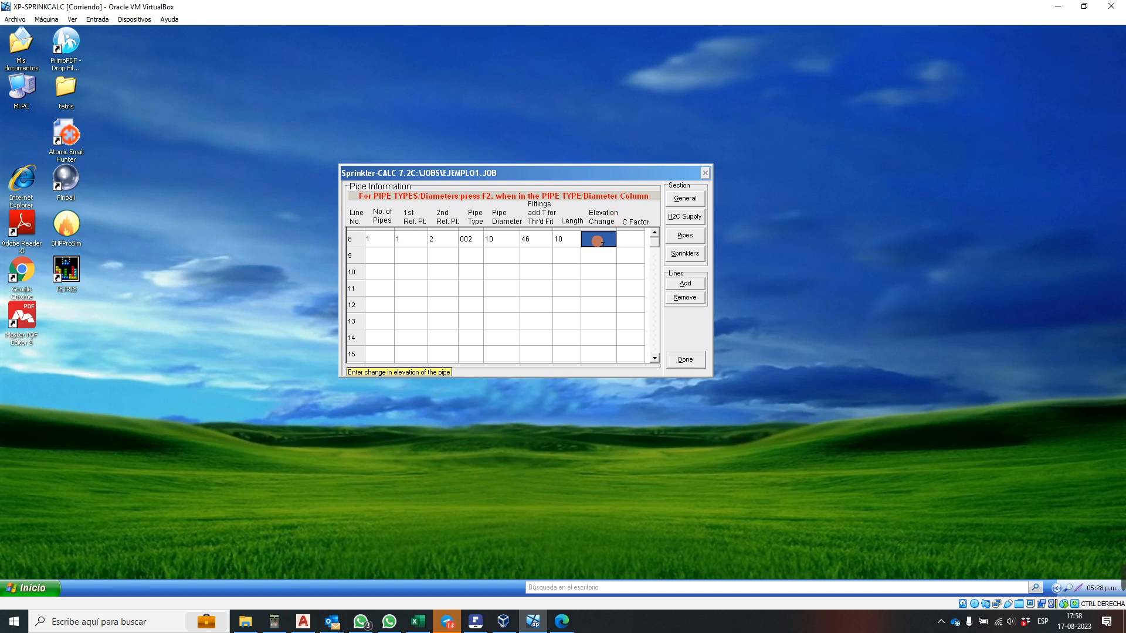
pyautogui.write('0')
pyautogui.press('Return')
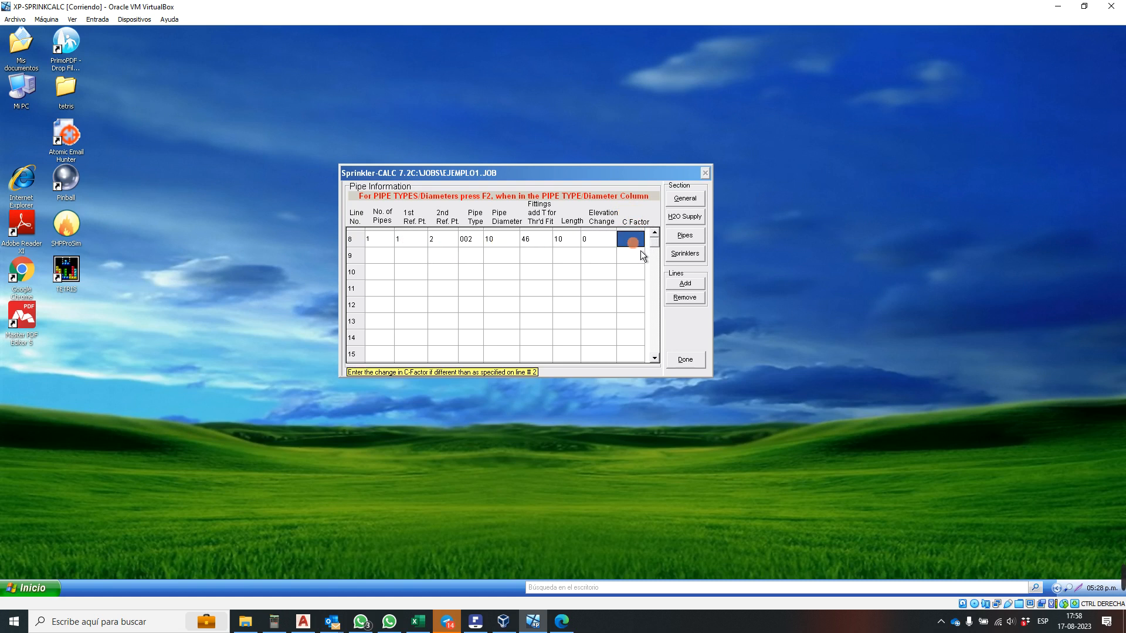
# - Enter pipe line 9 with 1 pipe, first reference point 2, second reference point 3 and pipe type 002
pyautogui.click(382, 258)
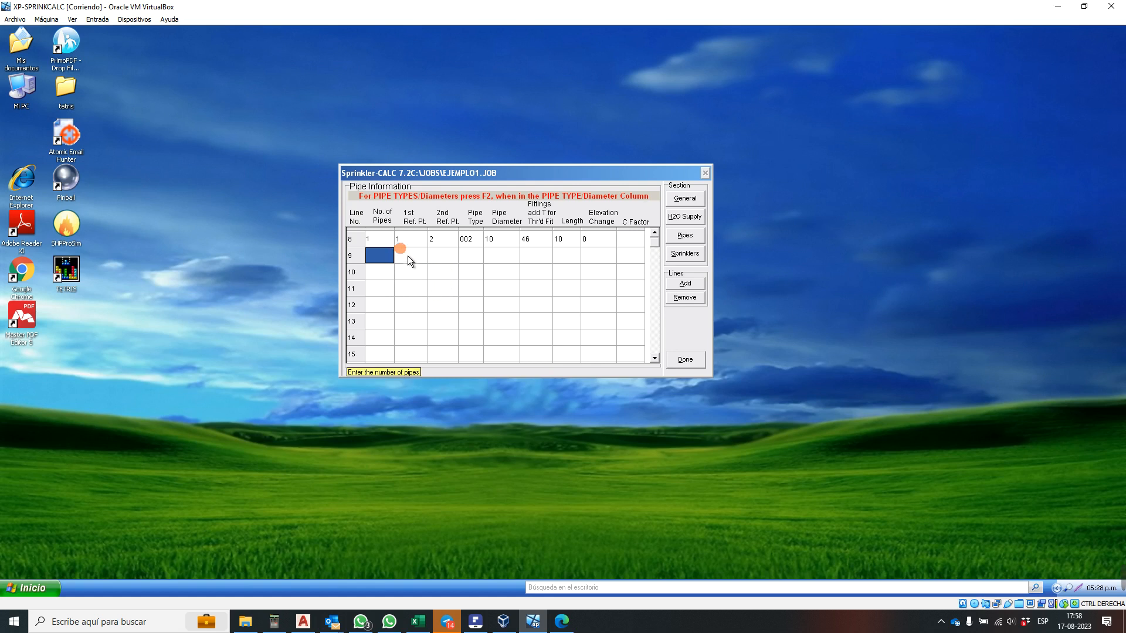
pyautogui.write('1')
pyautogui.press('Return')
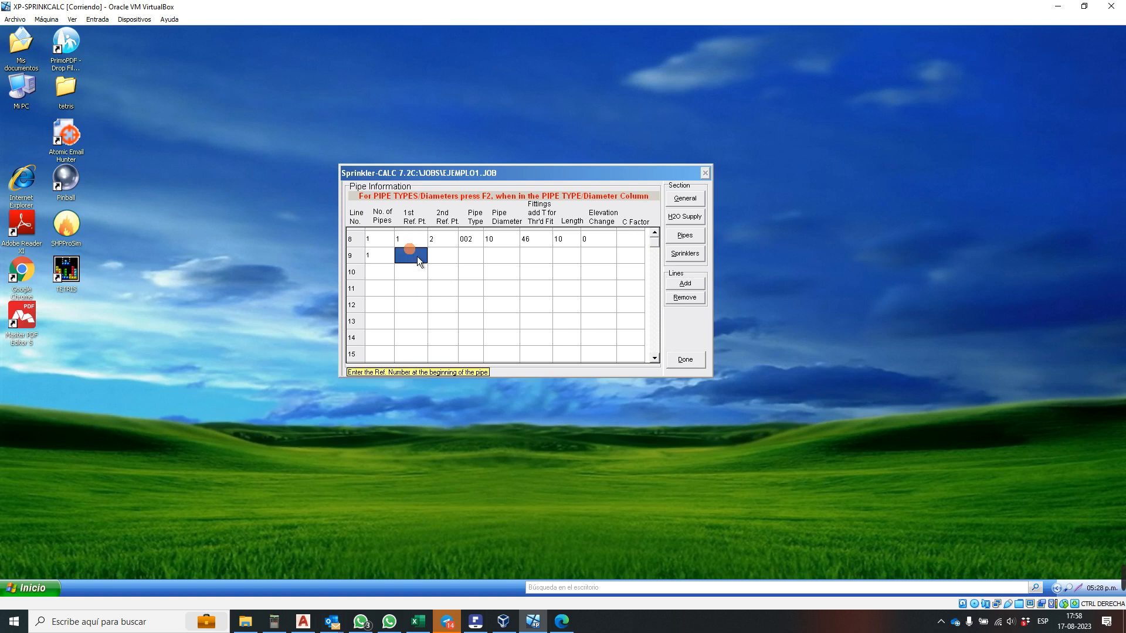
pyautogui.write('2')
pyautogui.press('Return')
pyautogui.write('3')
pyautogui.press('Return')
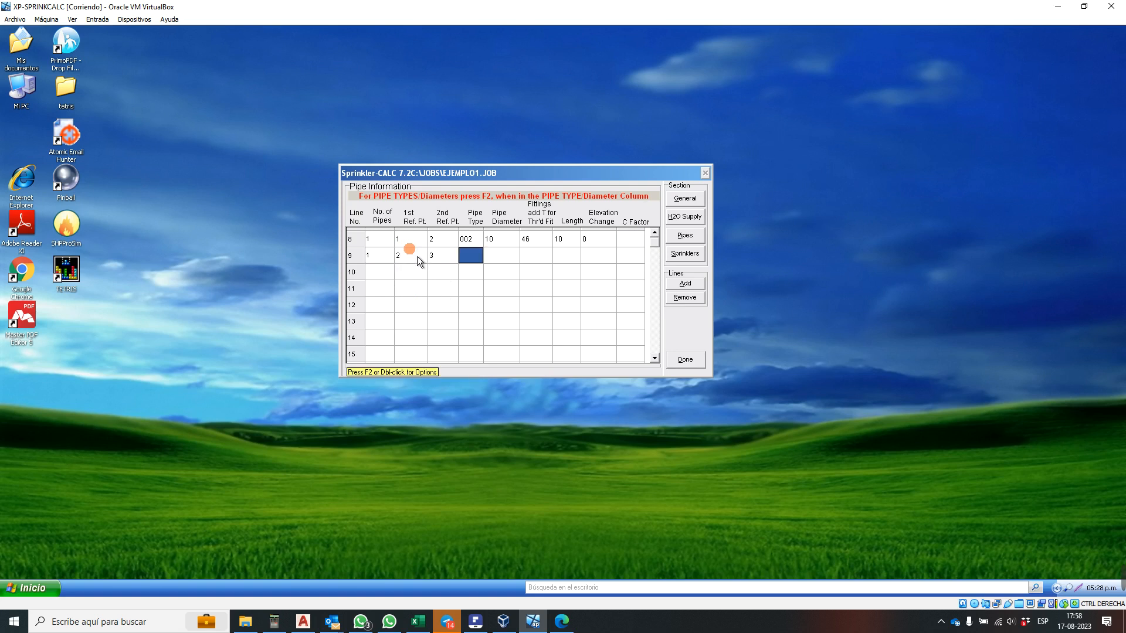
pyautogui.write('002')
pyautogui.press('Return')
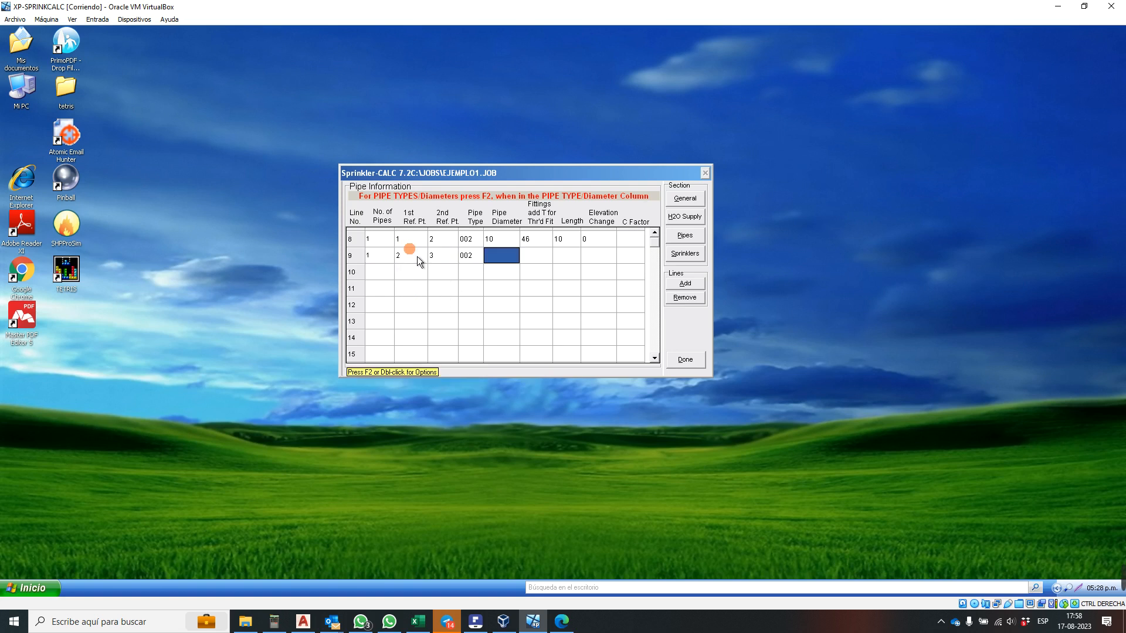
# - Check the diameter of the pipe run between nodes 002 and 100 in AutoCAD, then set line 9's diameter to 3" (code 6) in Sprinkler-CALC
pyautogui.click(303, 622)
pyautogui.scroll(-5, 595, 337)
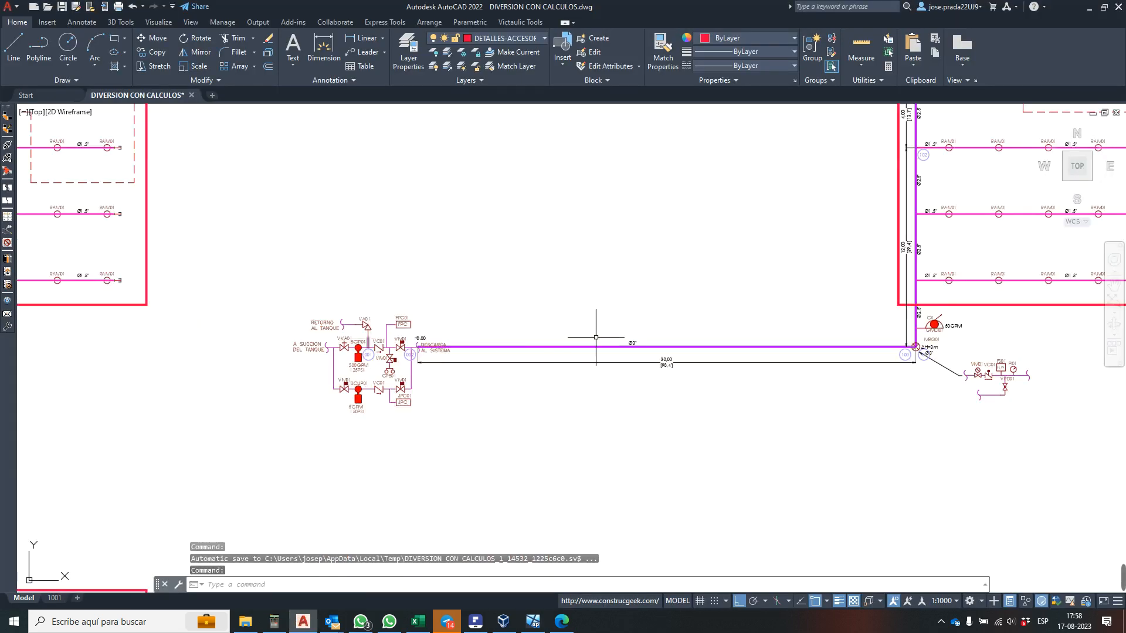
pyautogui.scroll(2, 595, 337)
pyautogui.scroll(4, 663, 368)
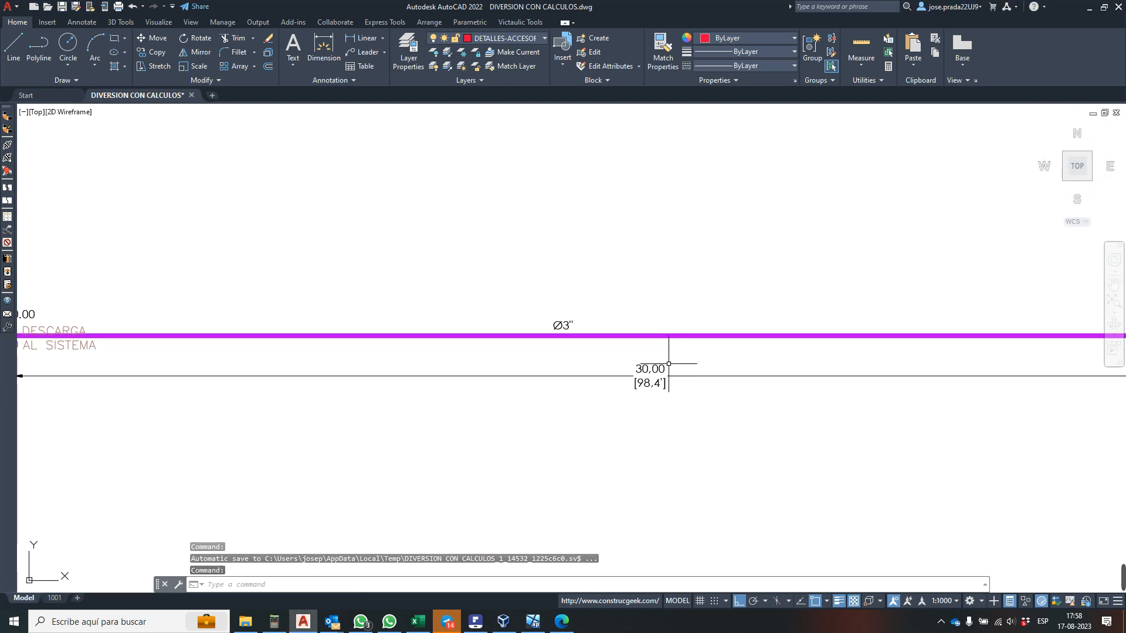
pyautogui.scroll(-2, 680, 381)
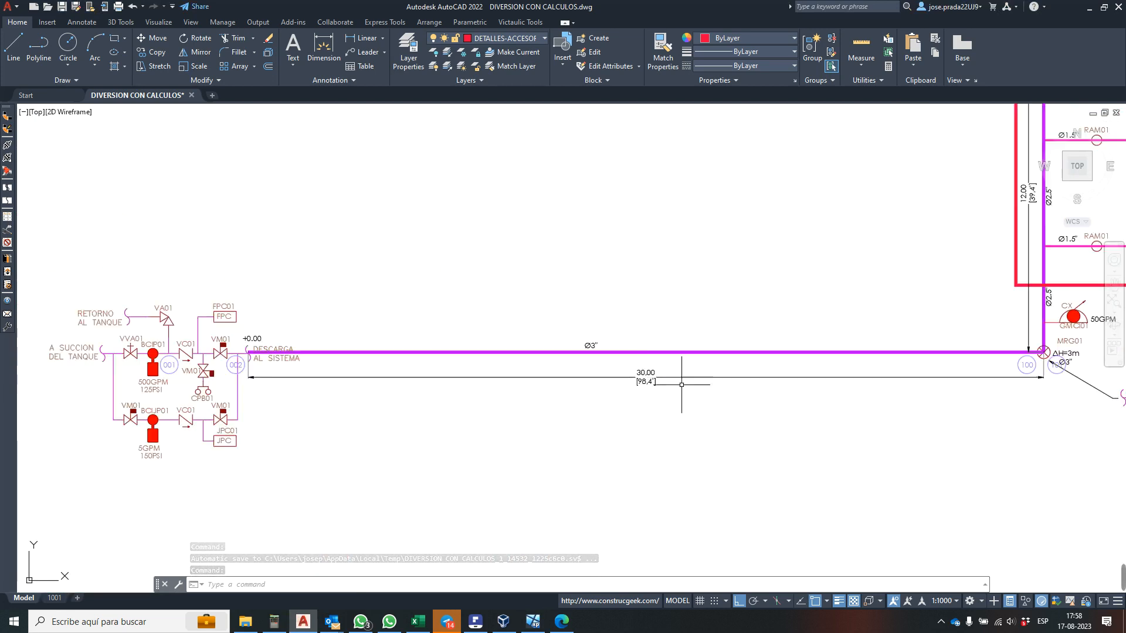
pyautogui.scroll(2, 681, 385)
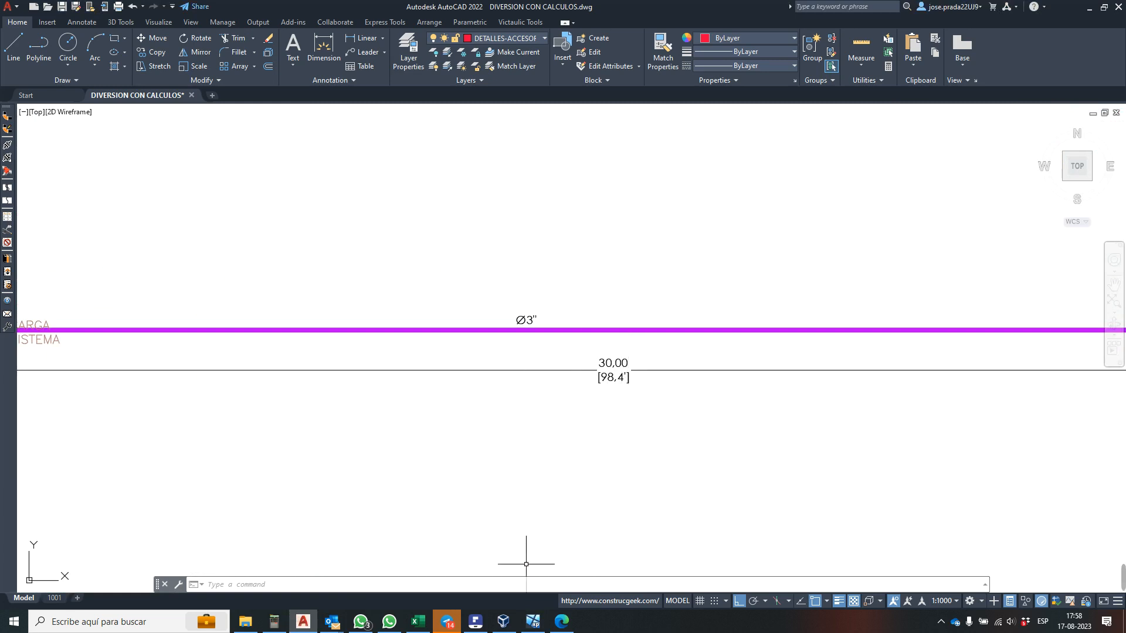
pyautogui.click(533, 621)
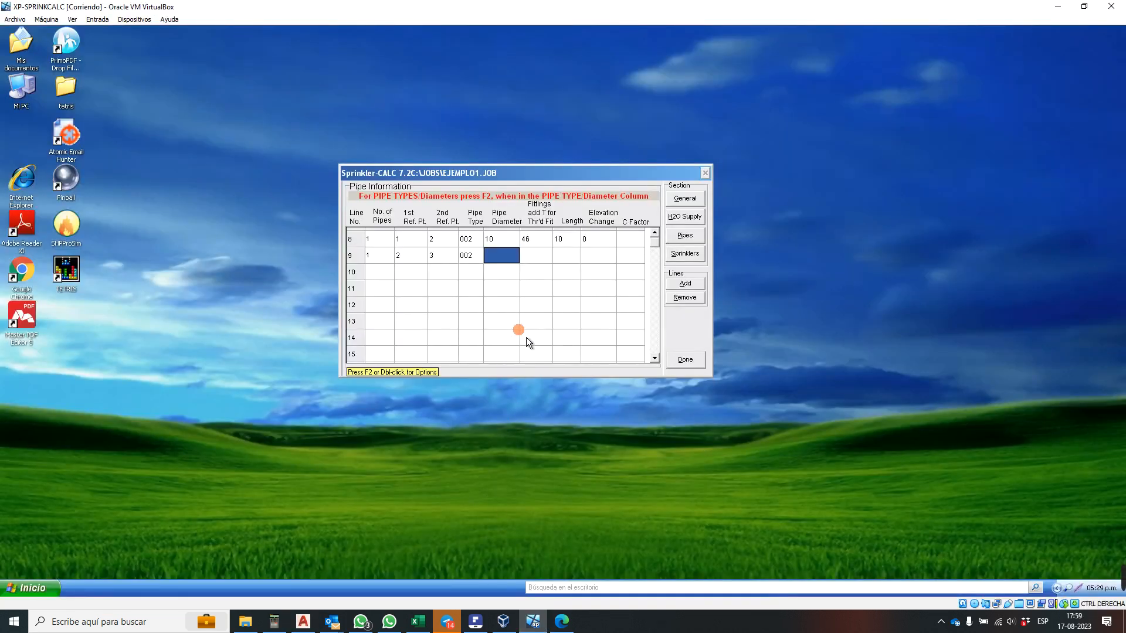
pyautogui.doubleClick(509, 261)
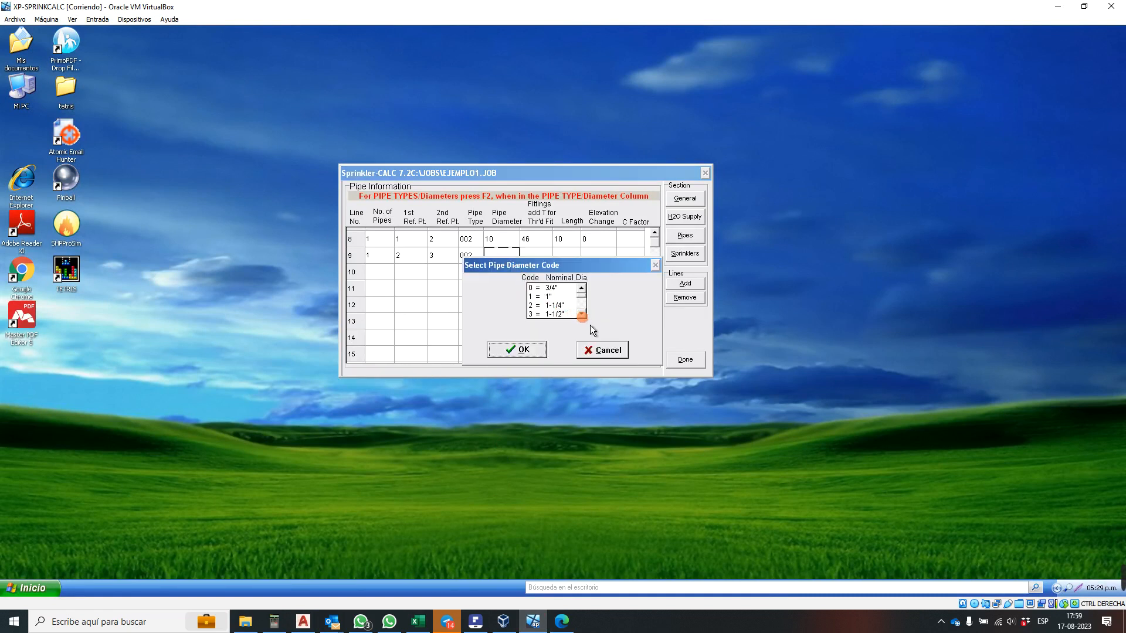
pyautogui.scroll(-3, 588, 324)
pyautogui.doubleClick(540, 296)
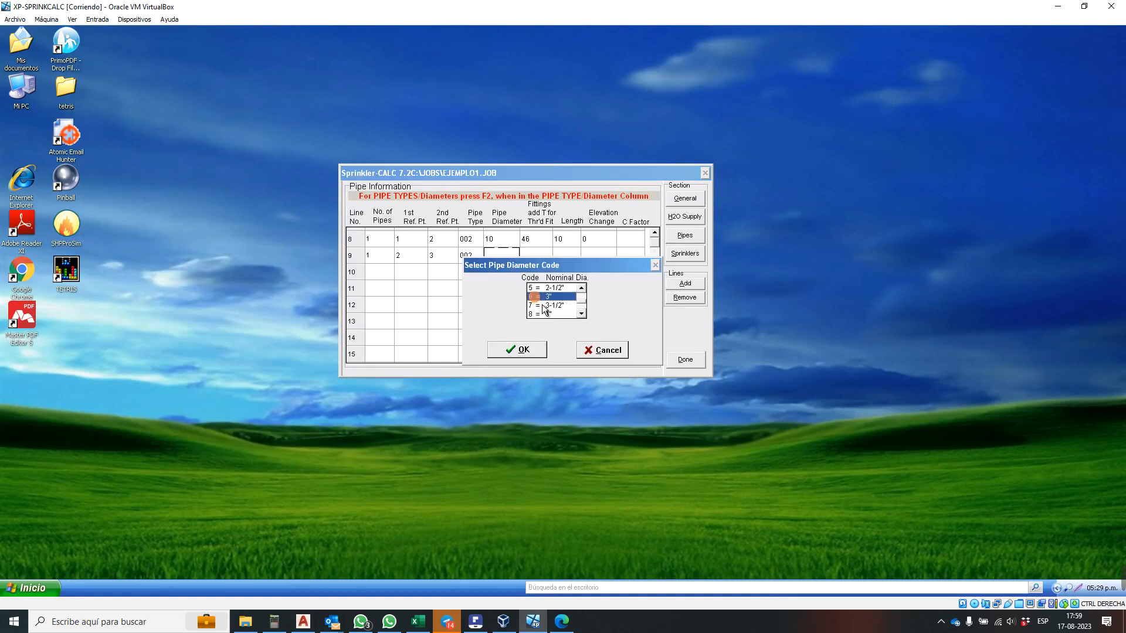
# - Check the pipe run between nodes 002 and 100 in AutoCAD for fittings, then enter fittings 22 for line 9 in Sprinkler-CALC
pyautogui.click(540, 256)
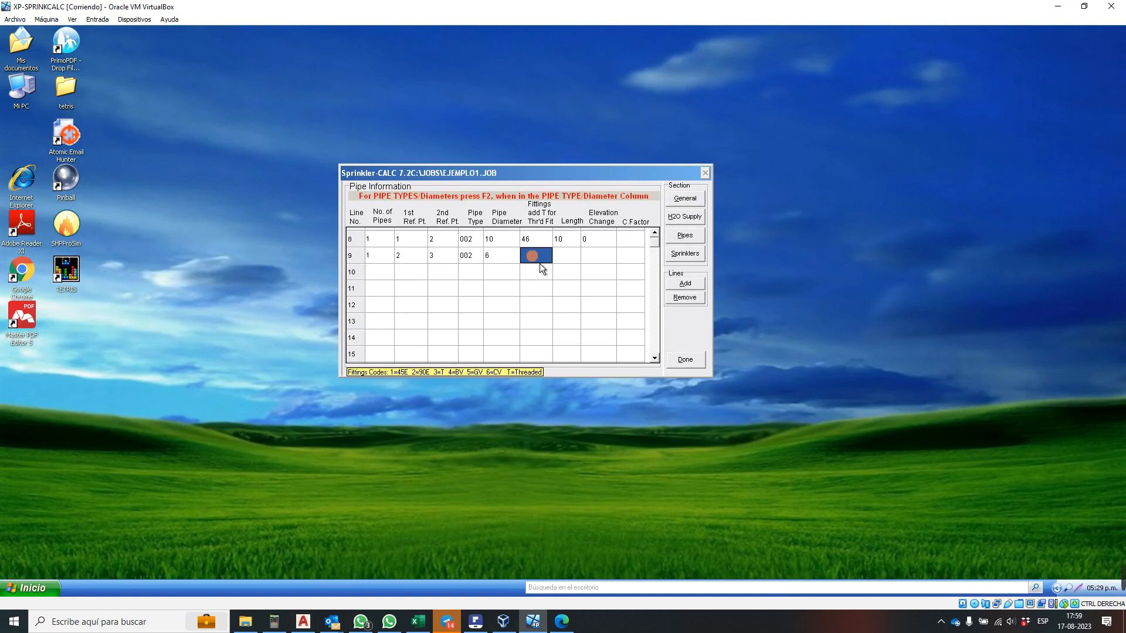
pyautogui.click(308, 625)
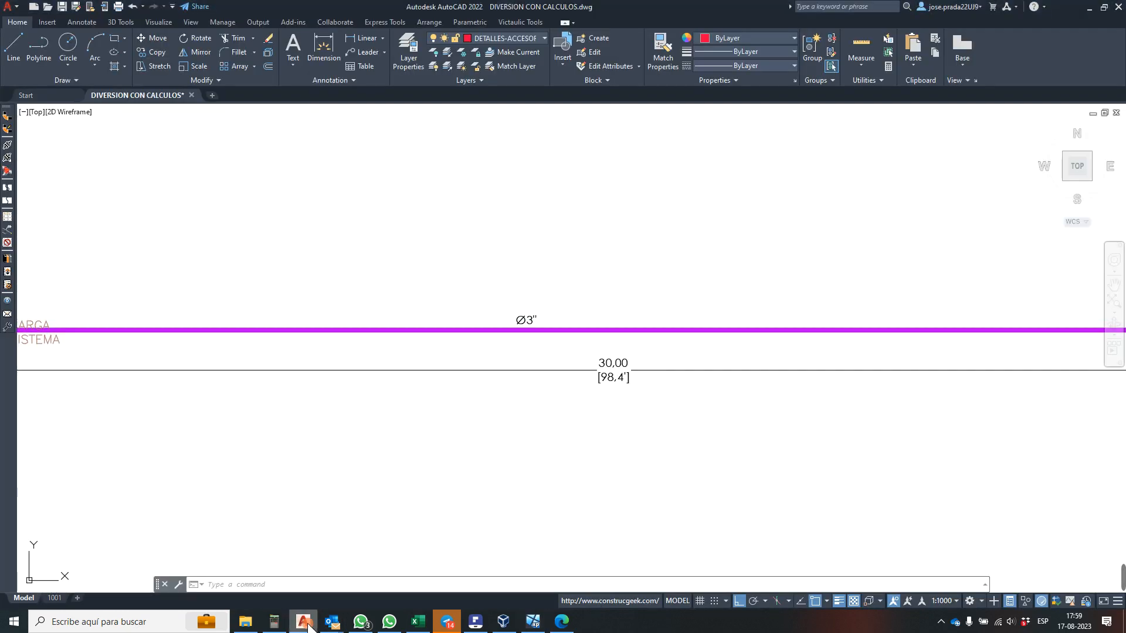
pyautogui.scroll(-5, 526, 317)
pyautogui.scroll(3, 430, 319)
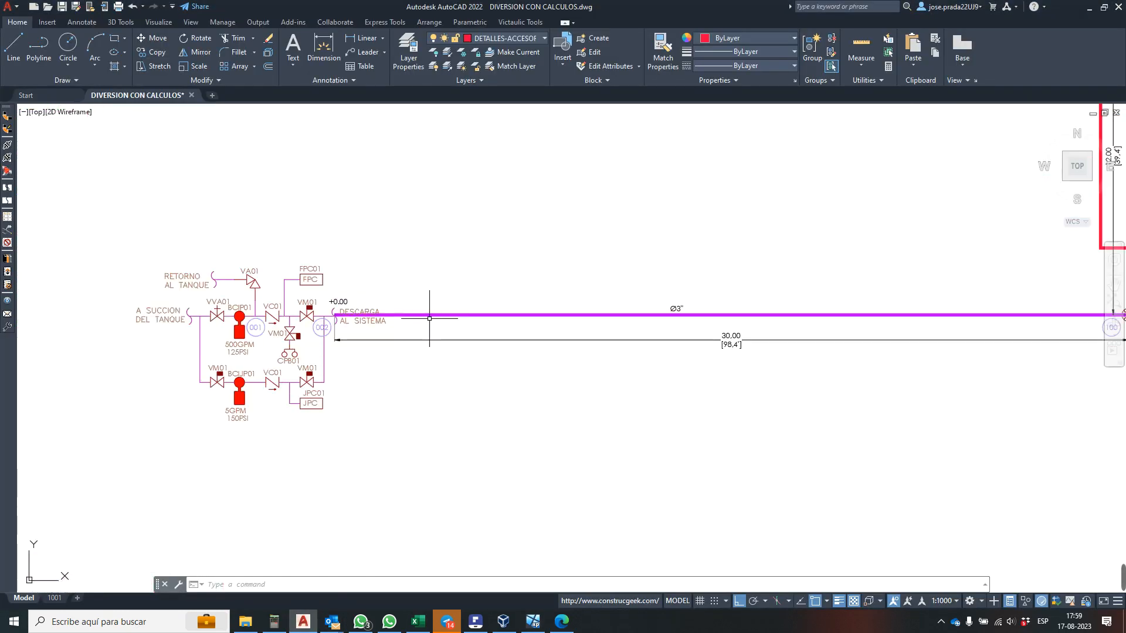
pyautogui.scroll(-2, 480, 301)
pyautogui.scroll(2, 576, 283)
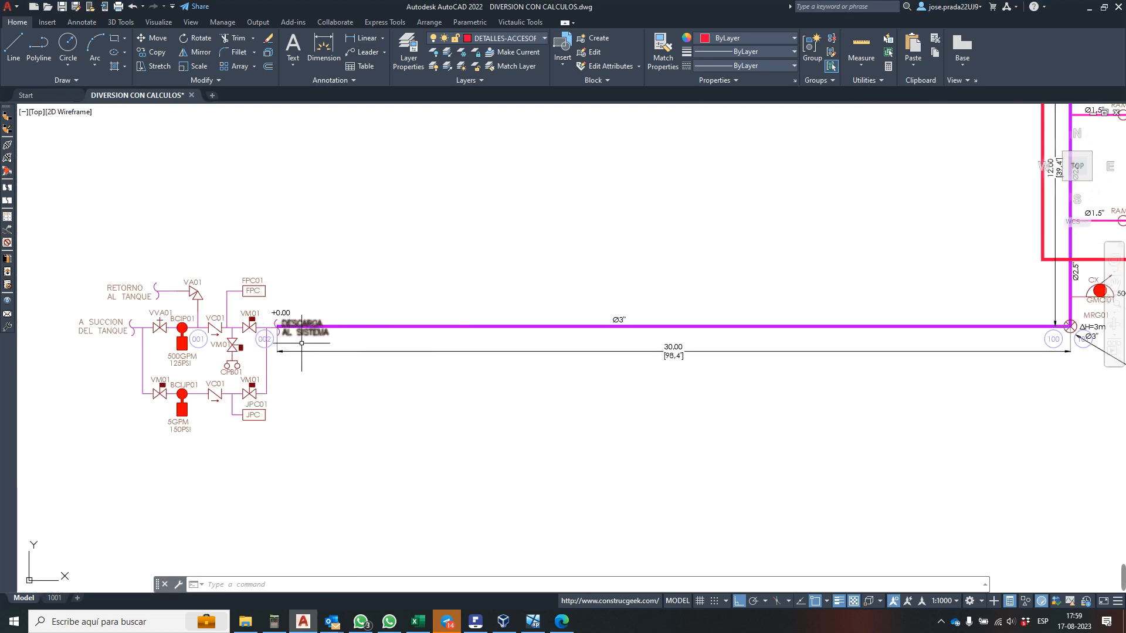
pyautogui.scroll(-2, 377, 322)
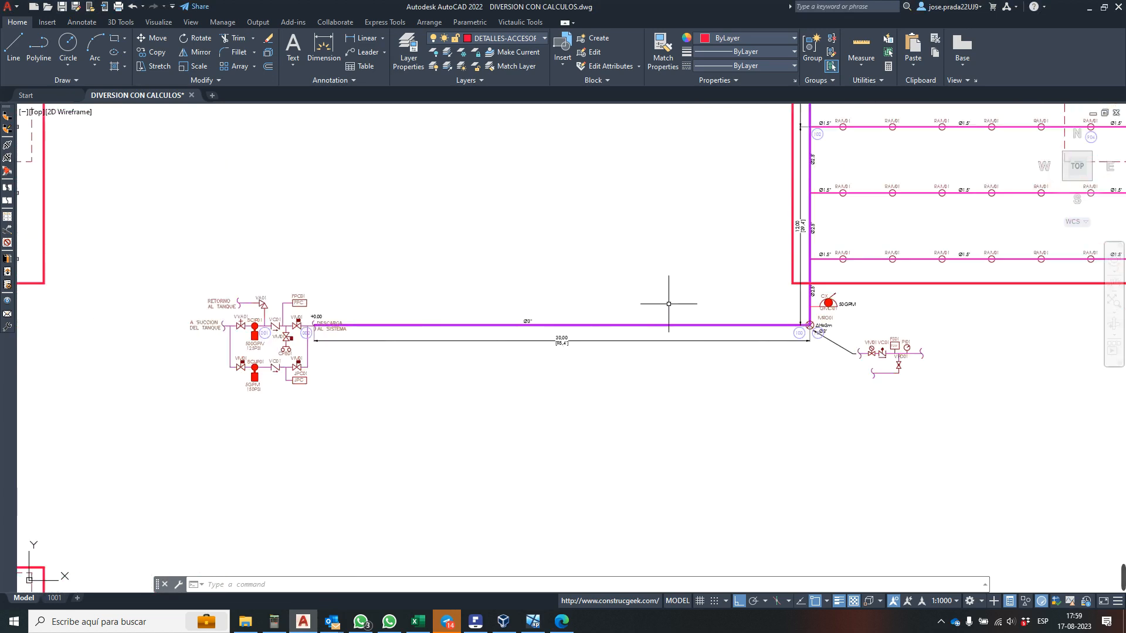
pyautogui.click(532, 622)
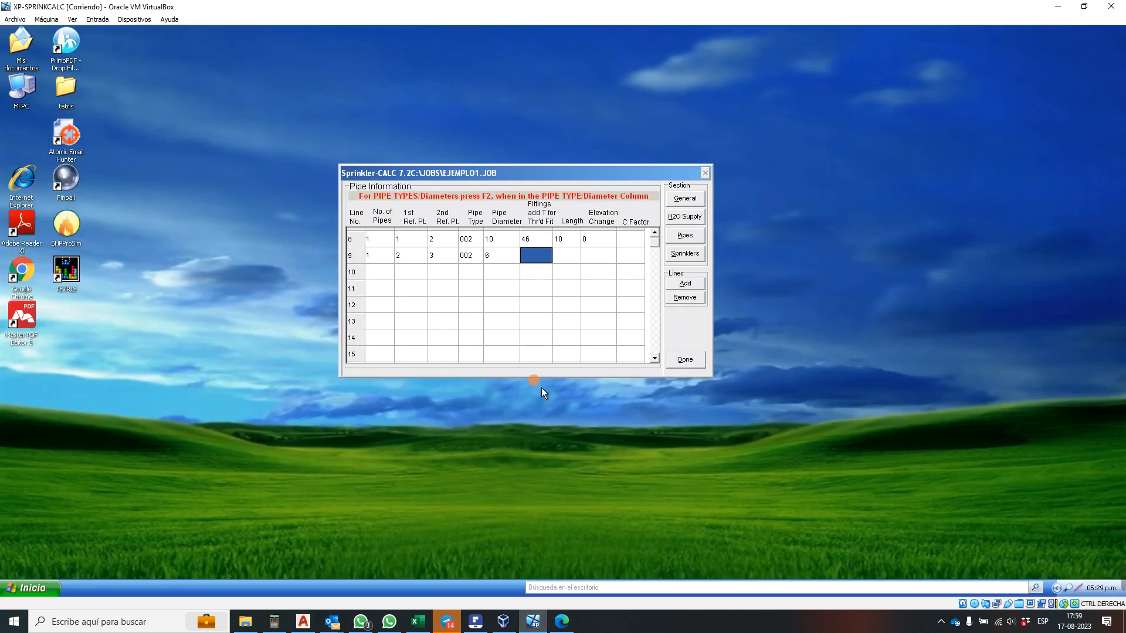
pyautogui.click(524, 256)
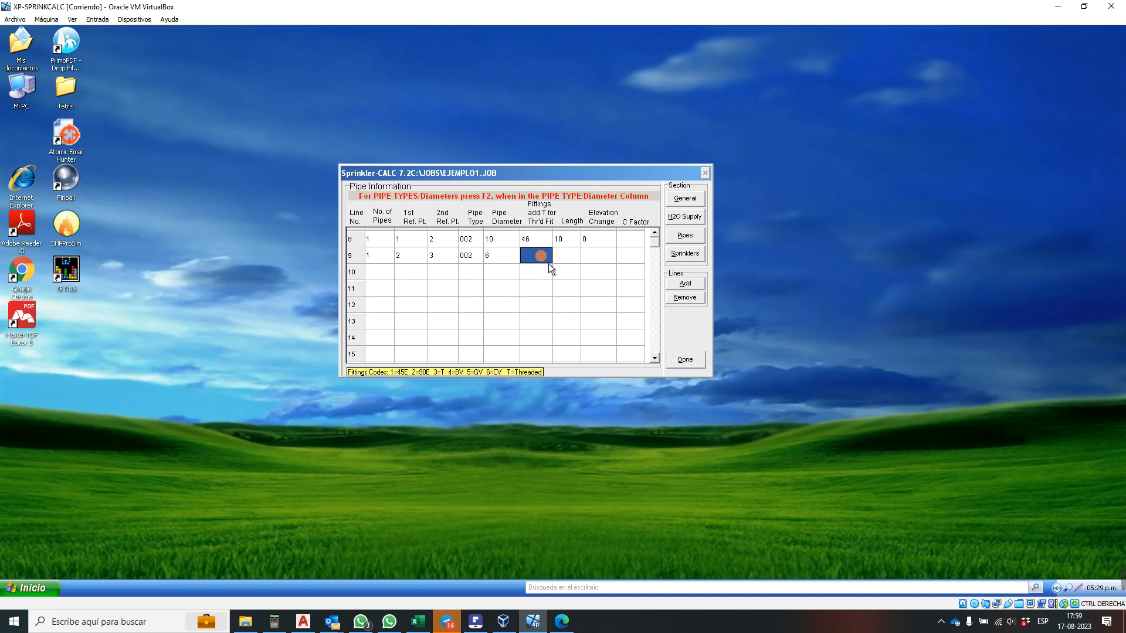
pyautogui.click(542, 256)
pyautogui.write('22')
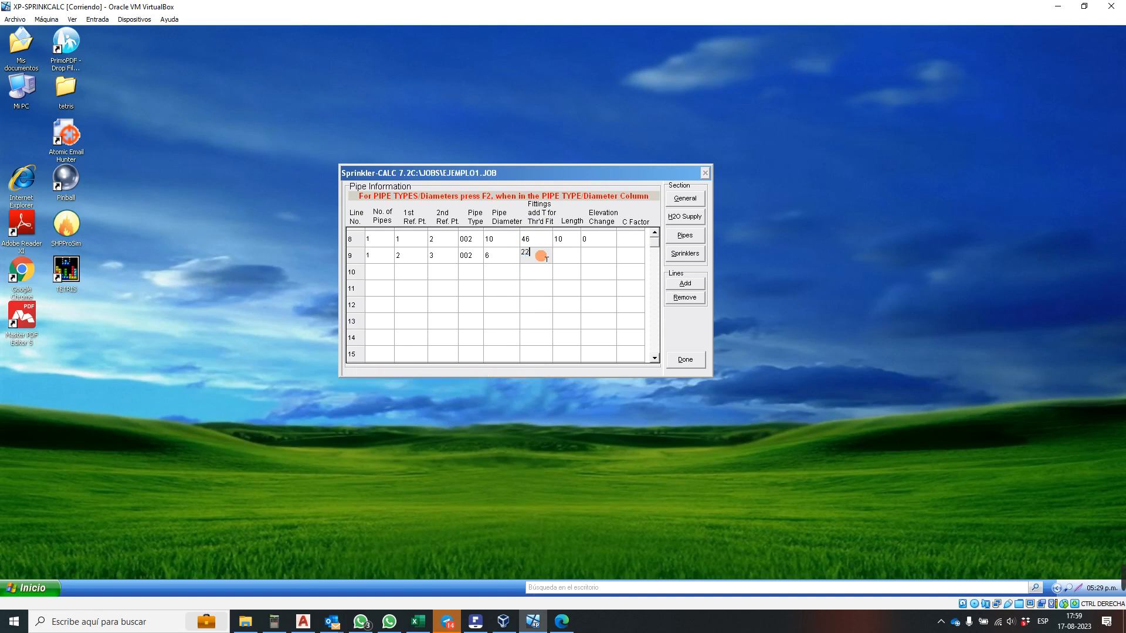
pyautogui.press('Return')
# - Set line 9's length to 100 and its elevation change to 0
pyautogui.write('100')
pyautogui.press('Return')
pyautogui.write('0')
pyautogui.press('Return')
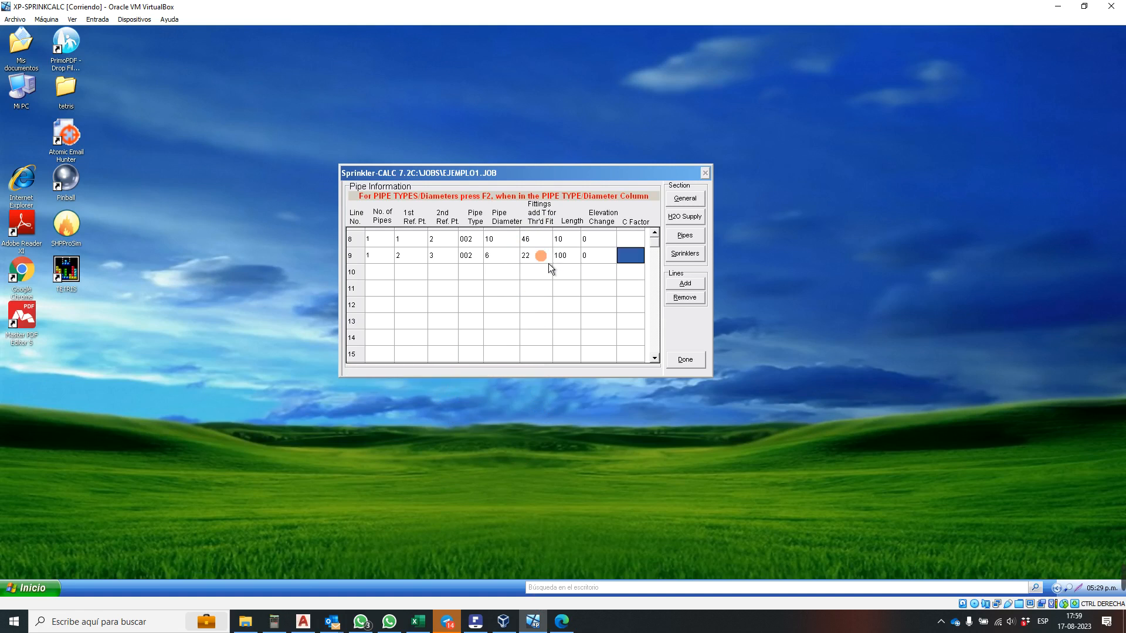
pyautogui.press('Return')
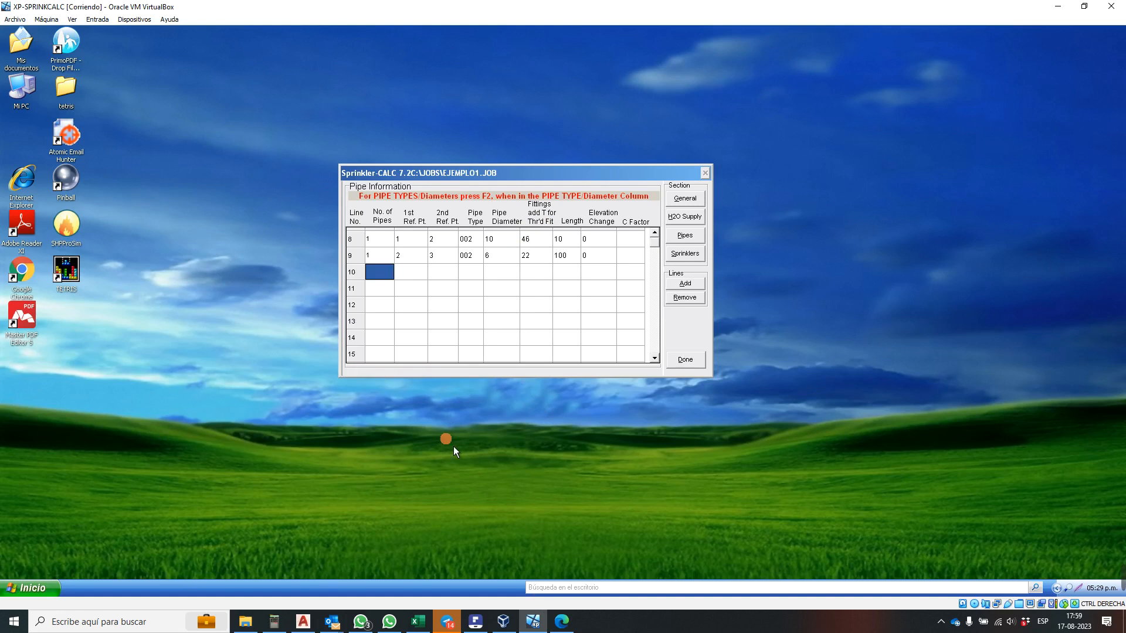
# - Check the riser's node numbers in AutoCAD, then enter line 10 in Sprinkler-CALC with 1 pipe and reference points 100 and 101
pyautogui.click(303, 621)
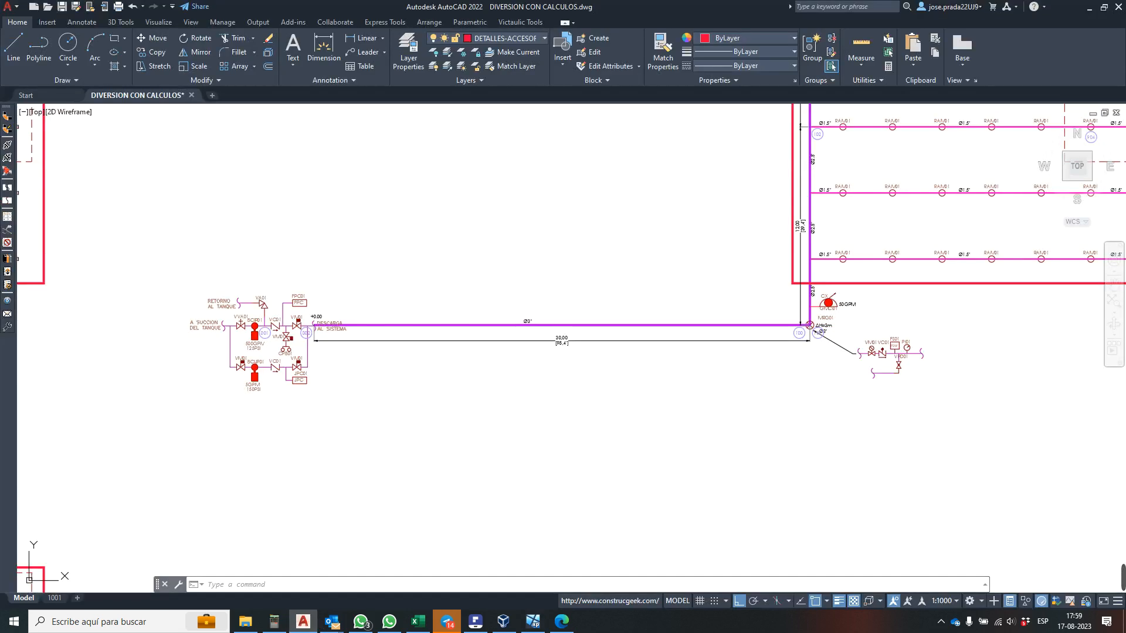
pyautogui.scroll(6, 844, 317)
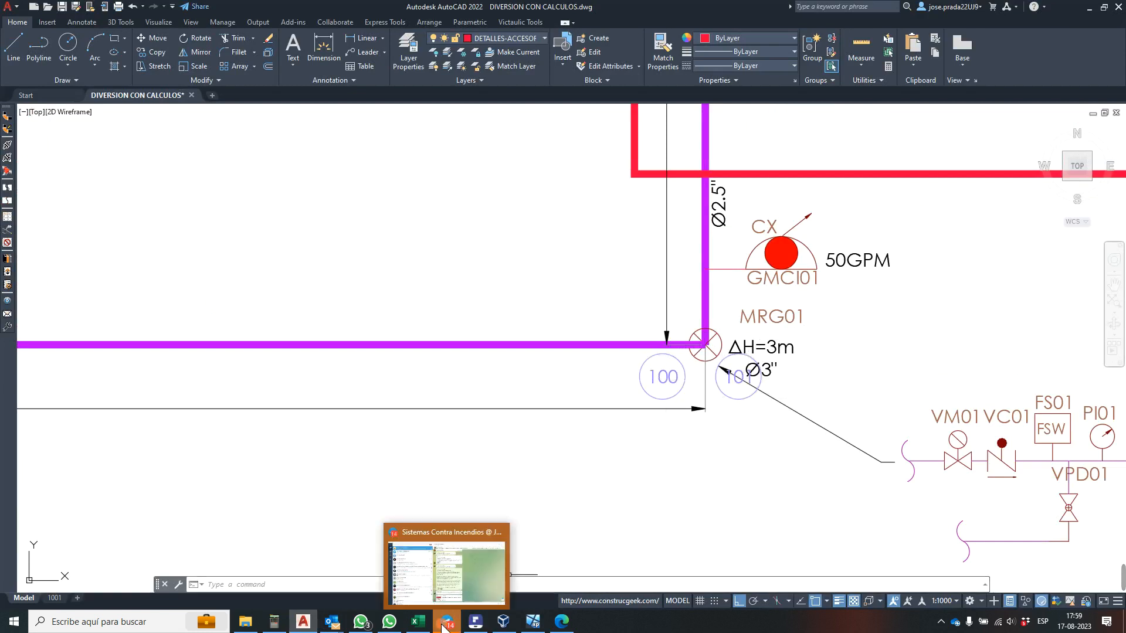
pyautogui.click(502, 620)
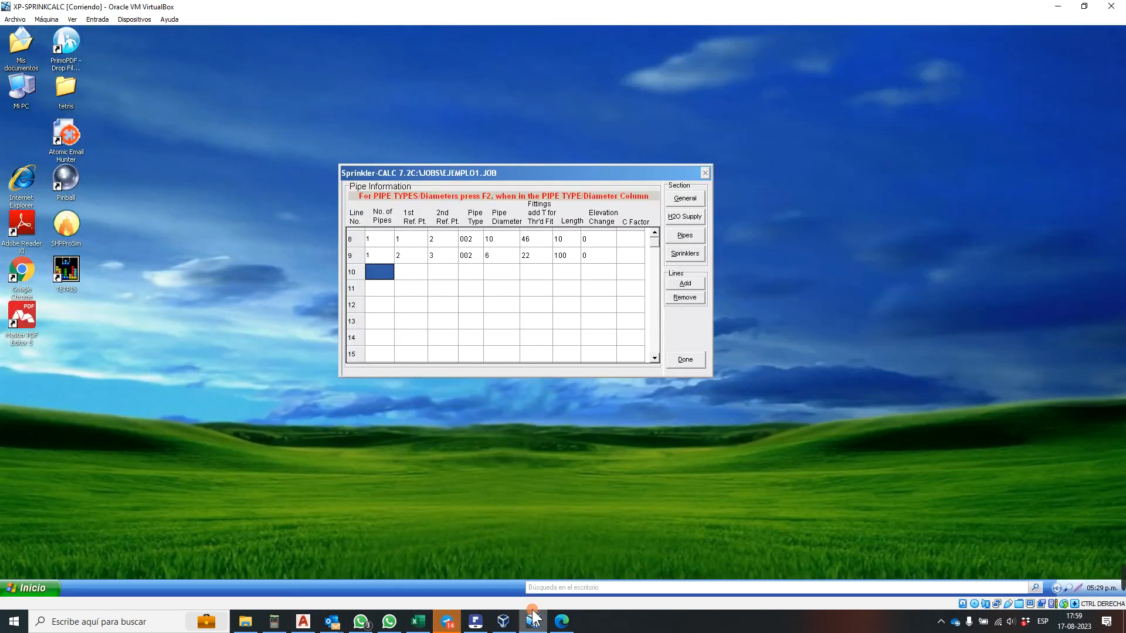
pyautogui.write('1')
pyautogui.press('Tab')
pyautogui.write('100')
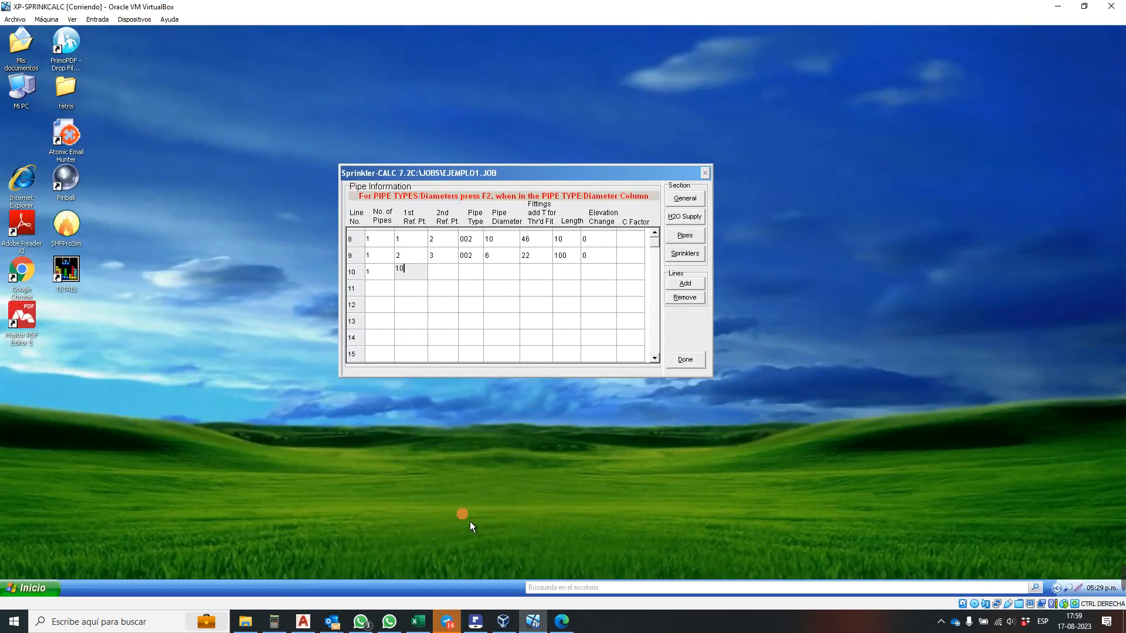
pyautogui.press('Tab')
pyautogui.write('101')
pyautogui.press('Tab')
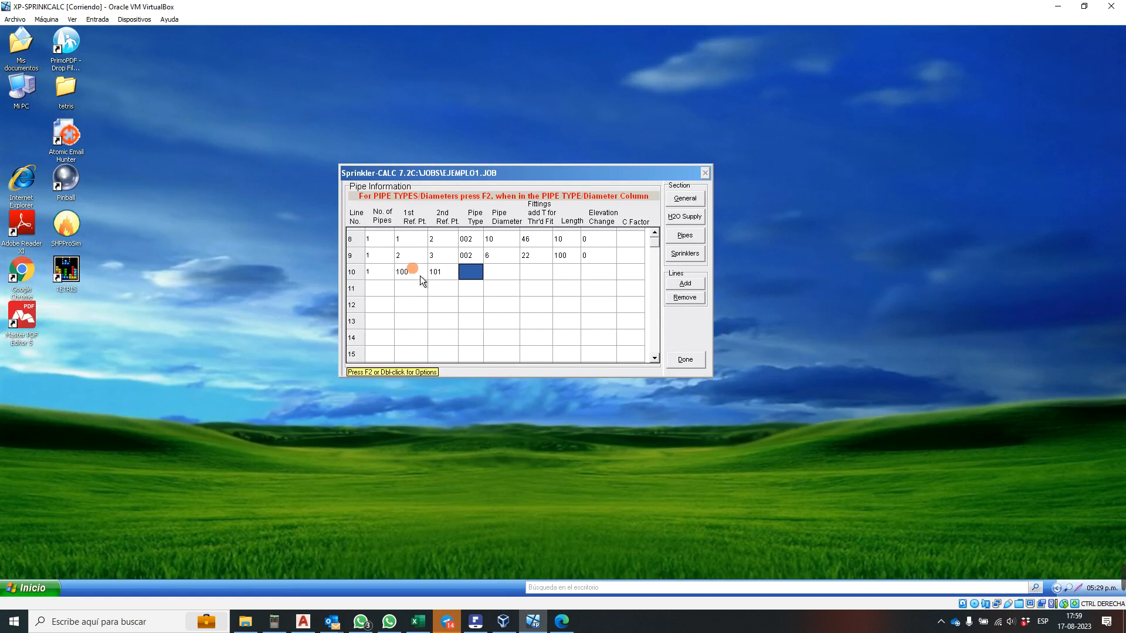
# - Set the reference number at the base of the riser to 100 in the job's general information
pyautogui.click(692, 218)
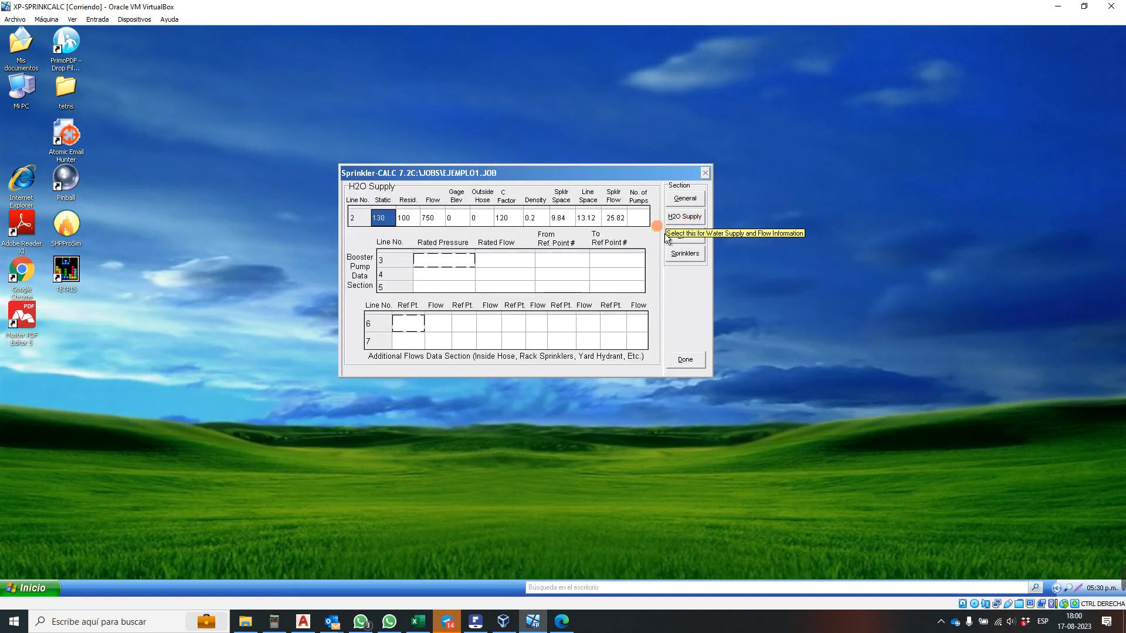
pyautogui.click(682, 199)
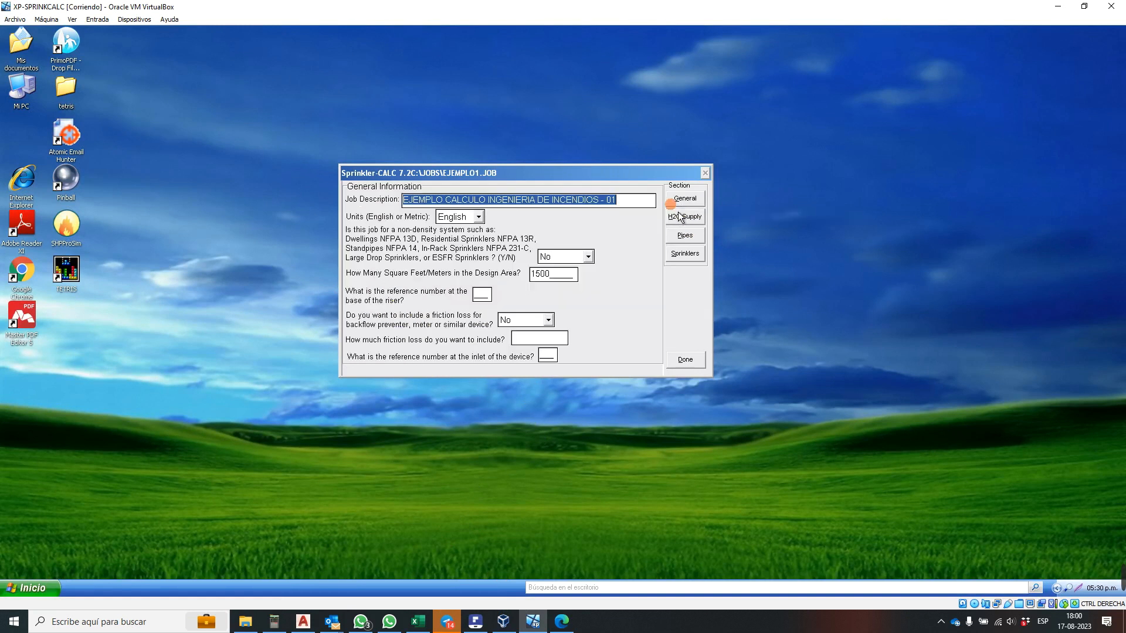
pyautogui.click(481, 295)
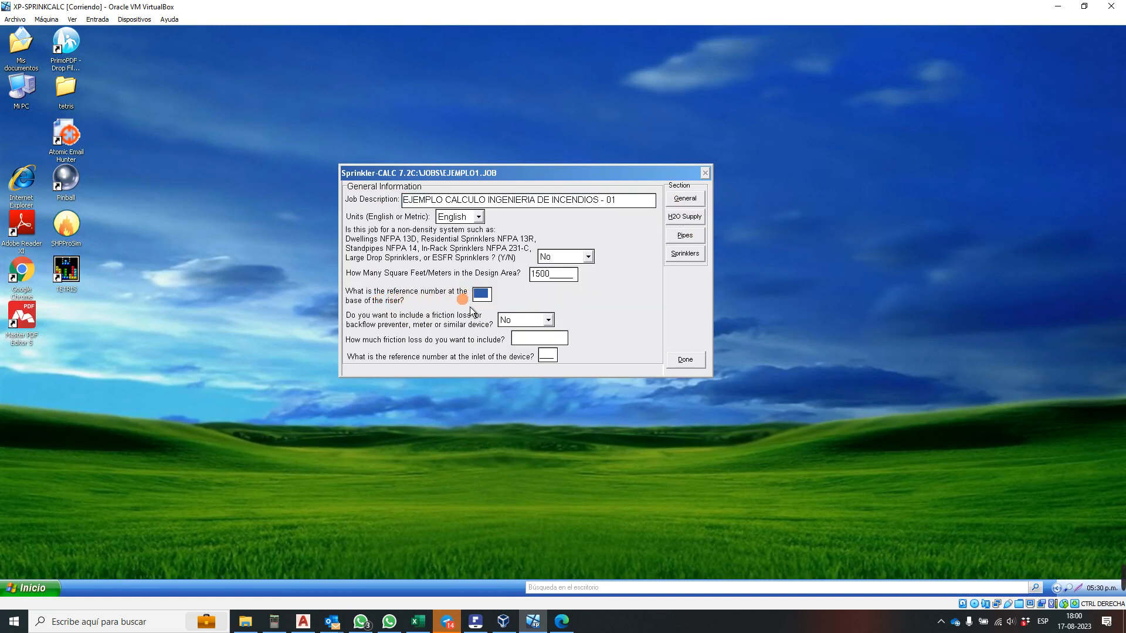
pyautogui.write('100')
pyautogui.click(683, 222)
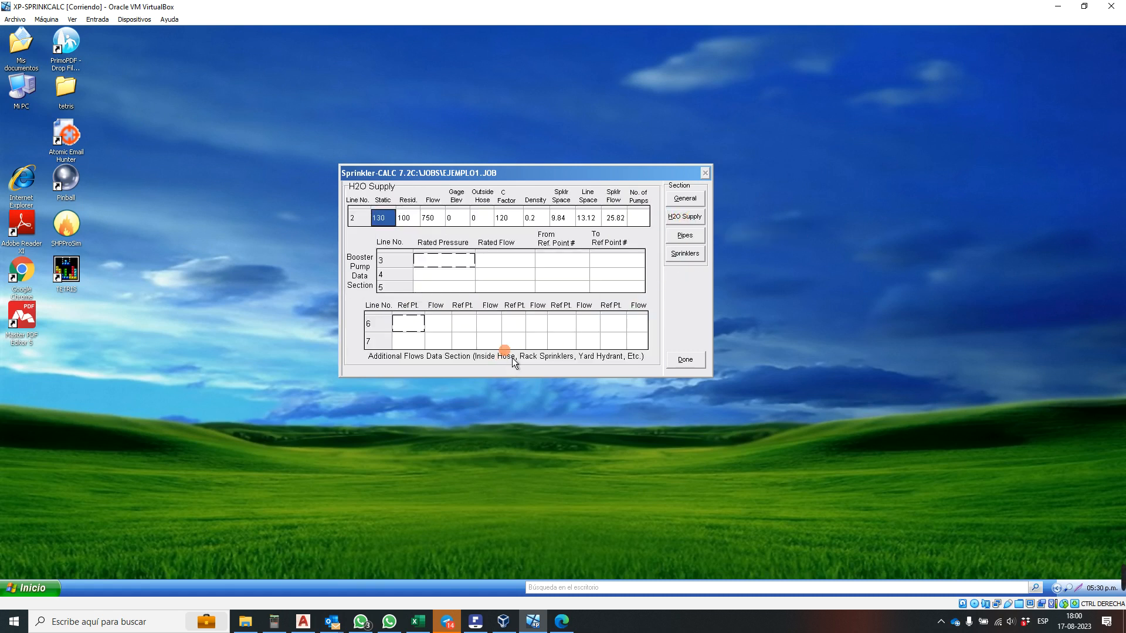
# - Set line 10's pipe type to 002 and, after checking the riser's diameter in AutoCAD, its pipe diameter code to 6
pyautogui.click(701, 238)
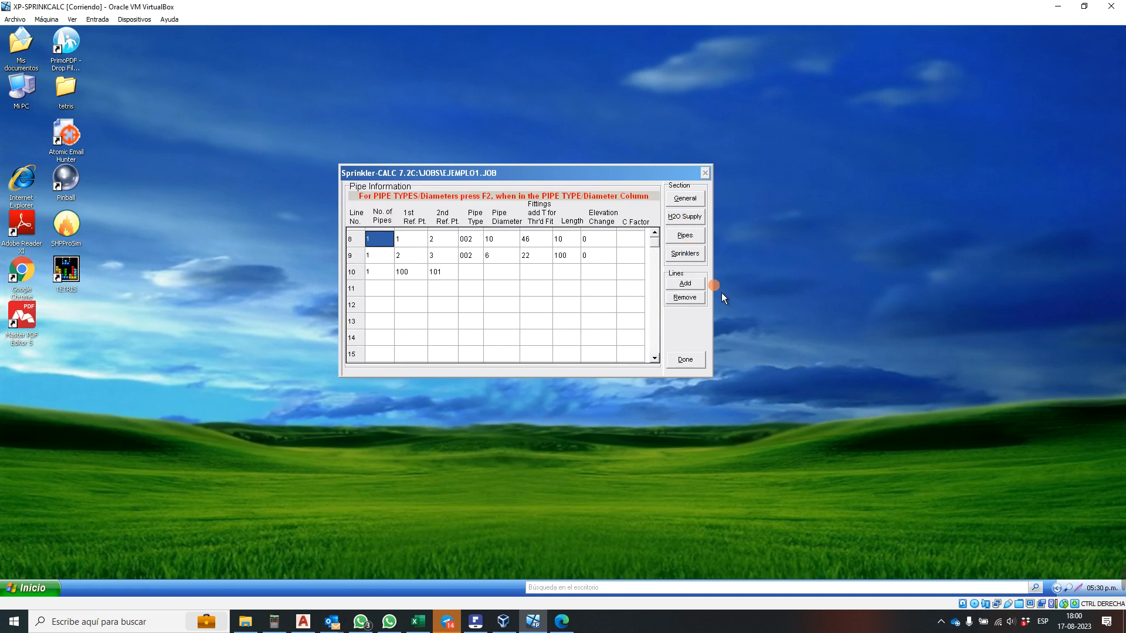
pyautogui.click(467, 276)
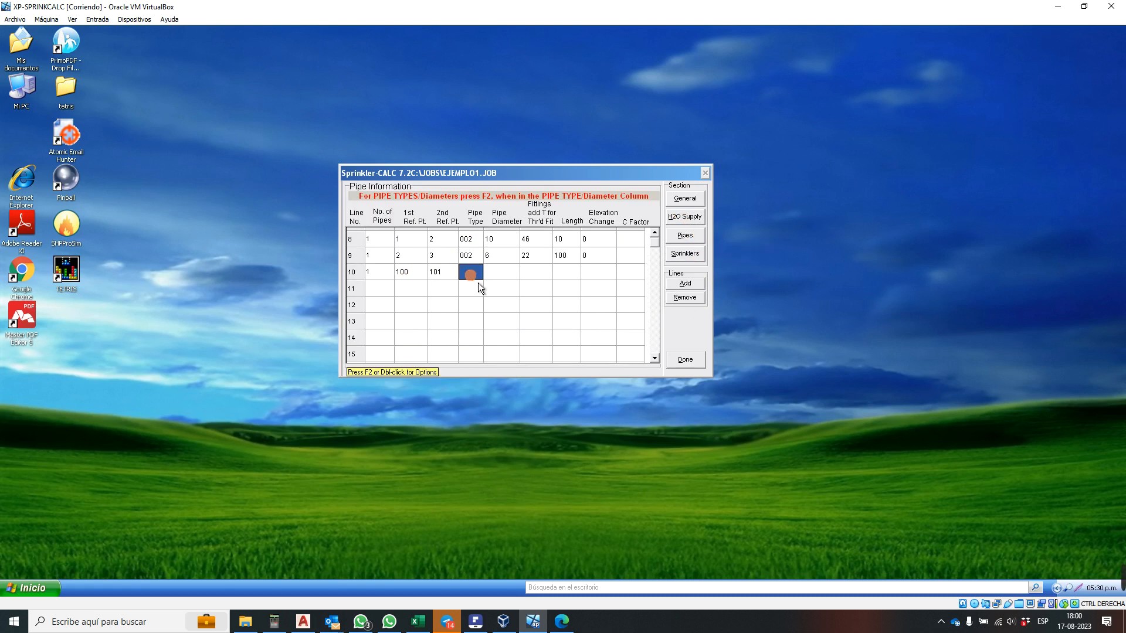
pyautogui.write('002')
pyautogui.press('Return')
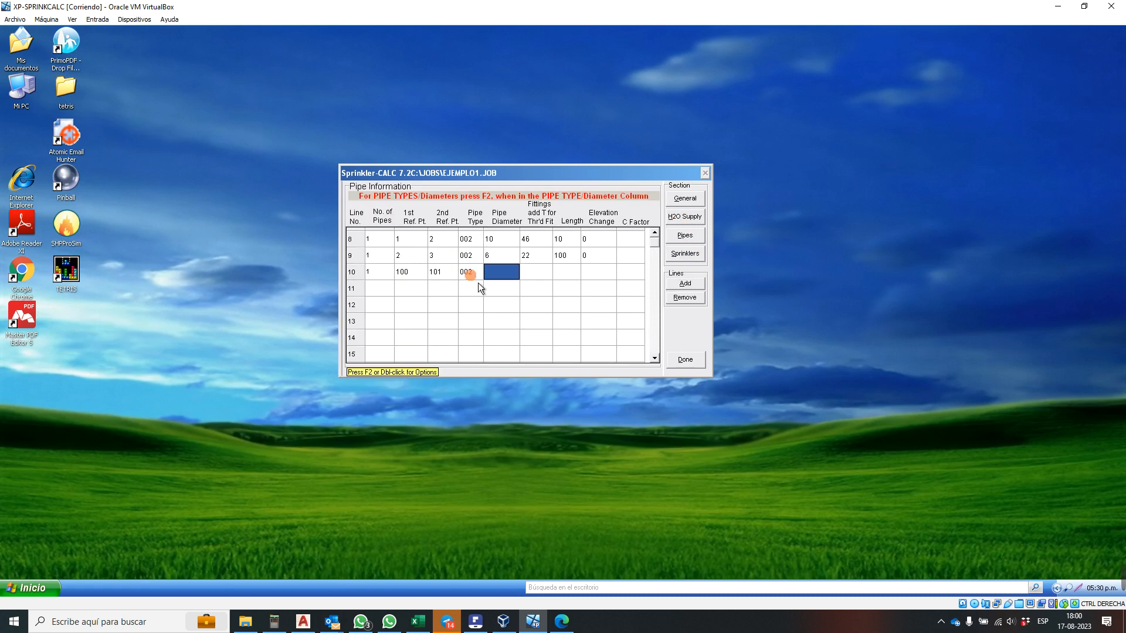
pyautogui.click(303, 621)
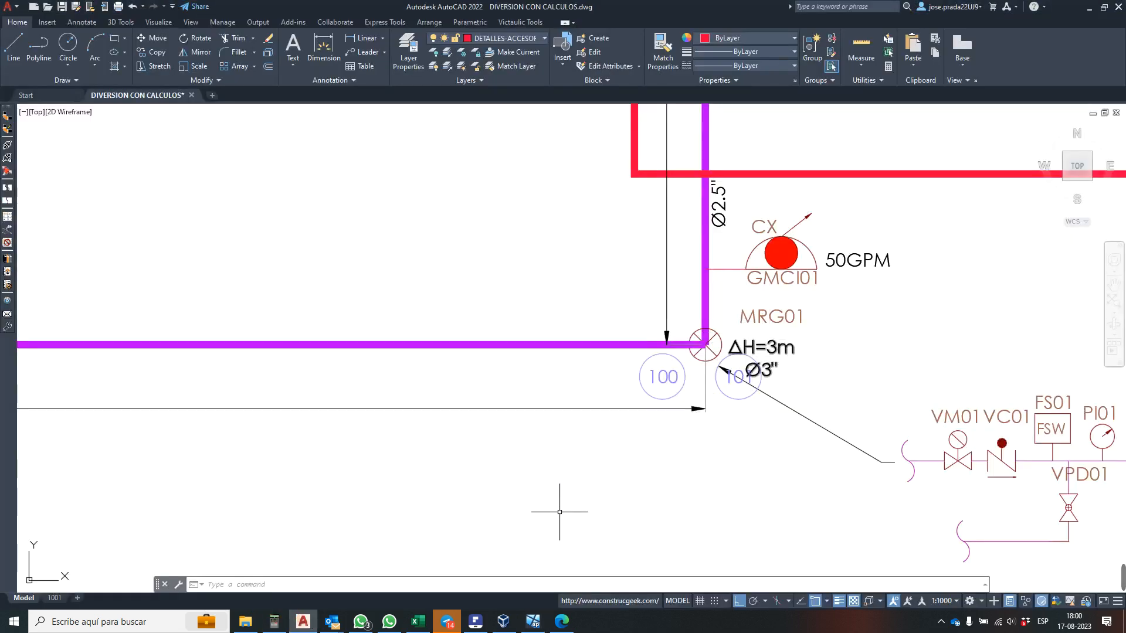
pyautogui.click(533, 621)
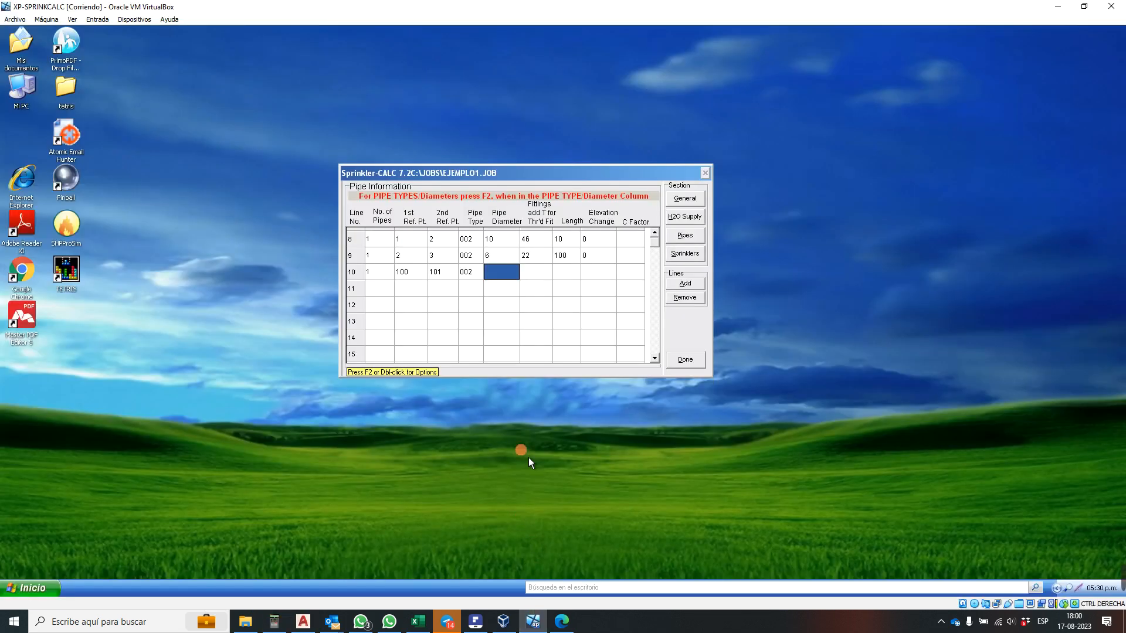
pyautogui.write('6')
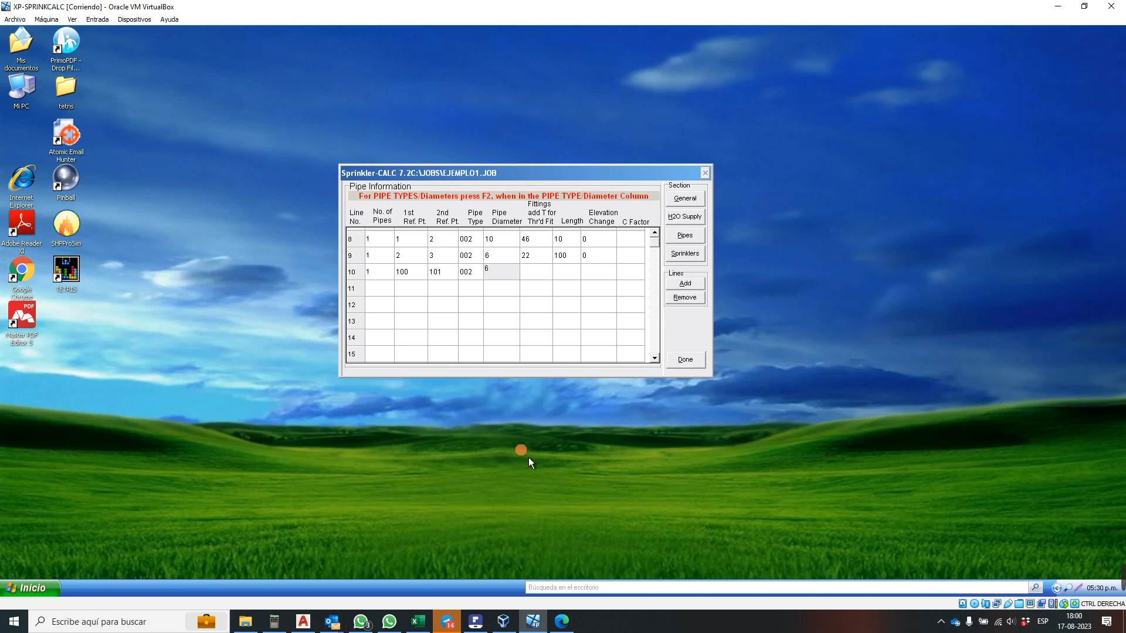
pyautogui.press('Tab')
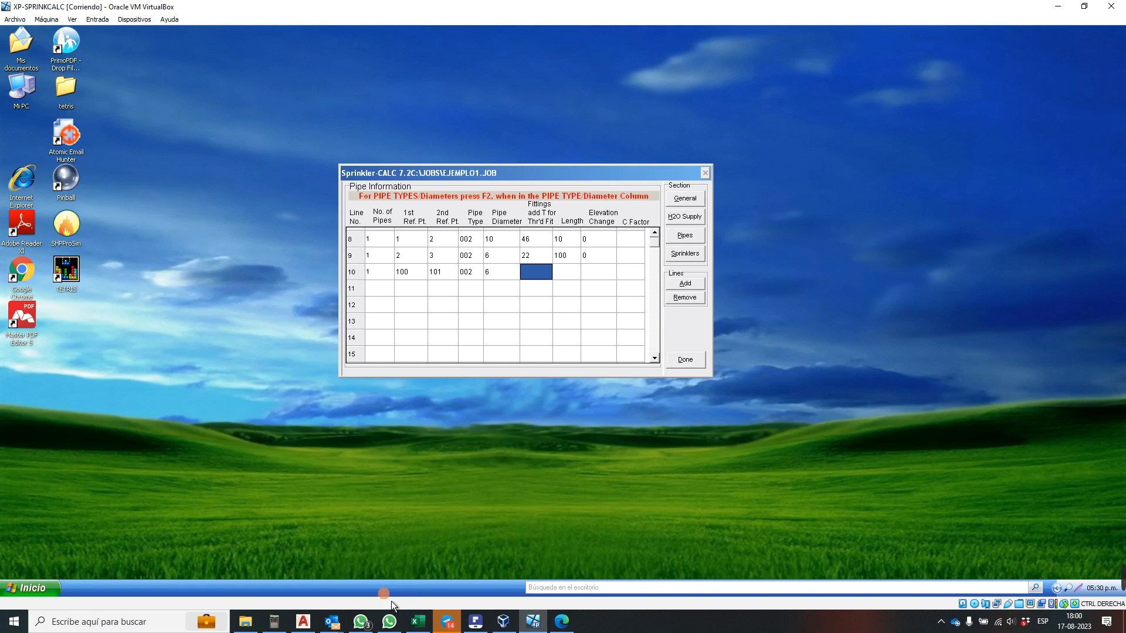
# - Switch to AutoCAD and sketch an L-shaped riser elbow beside the main, with a short horizontal line and a longer vertical one
pyautogui.click(303, 621)
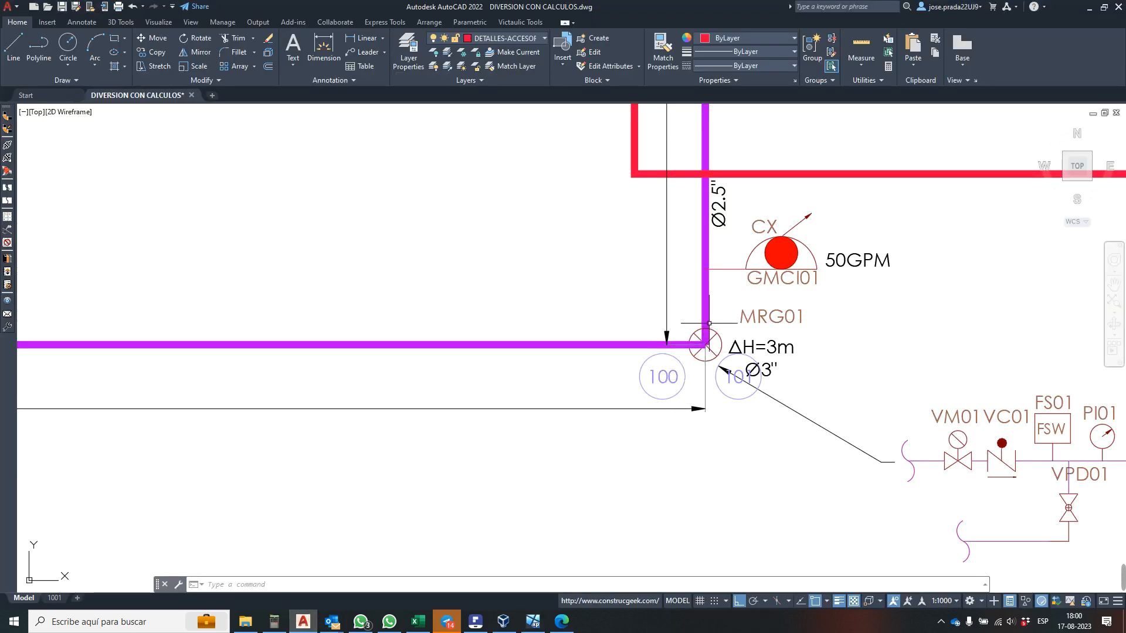
pyautogui.scroll(-3, 596, 372)
pyautogui.scroll(2, 562, 370)
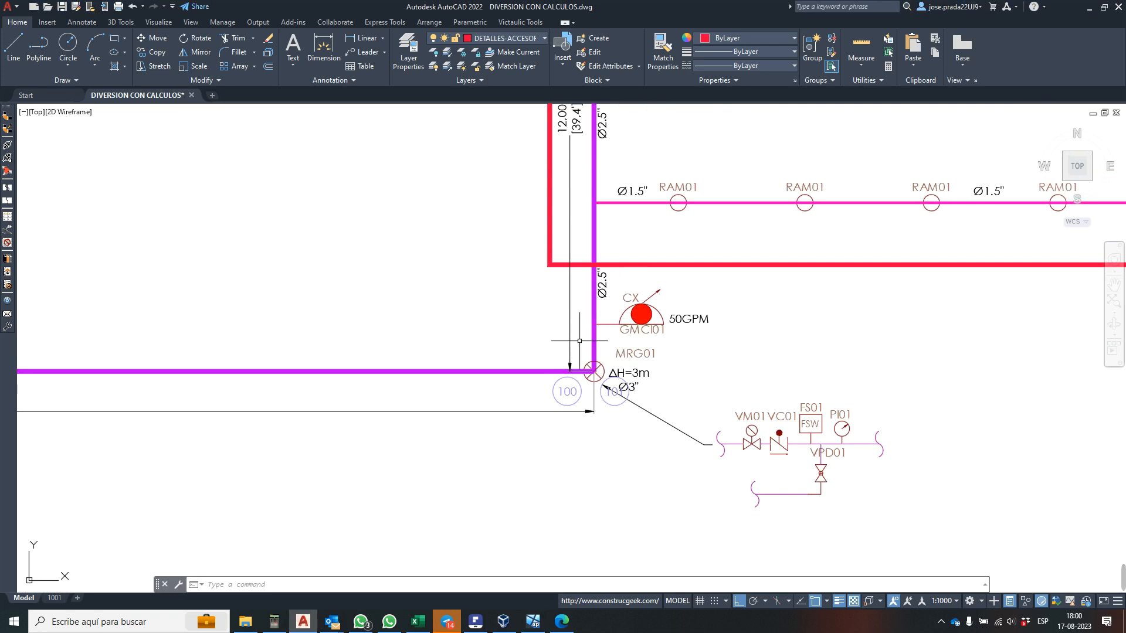
pyautogui.click(13, 45)
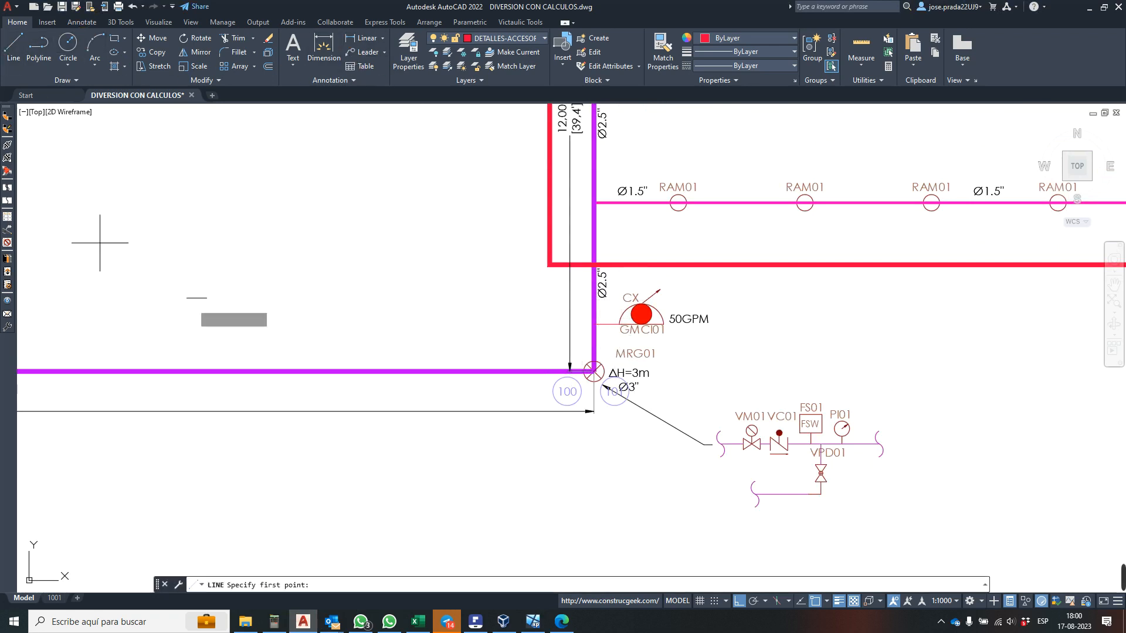
pyautogui.click(260, 337)
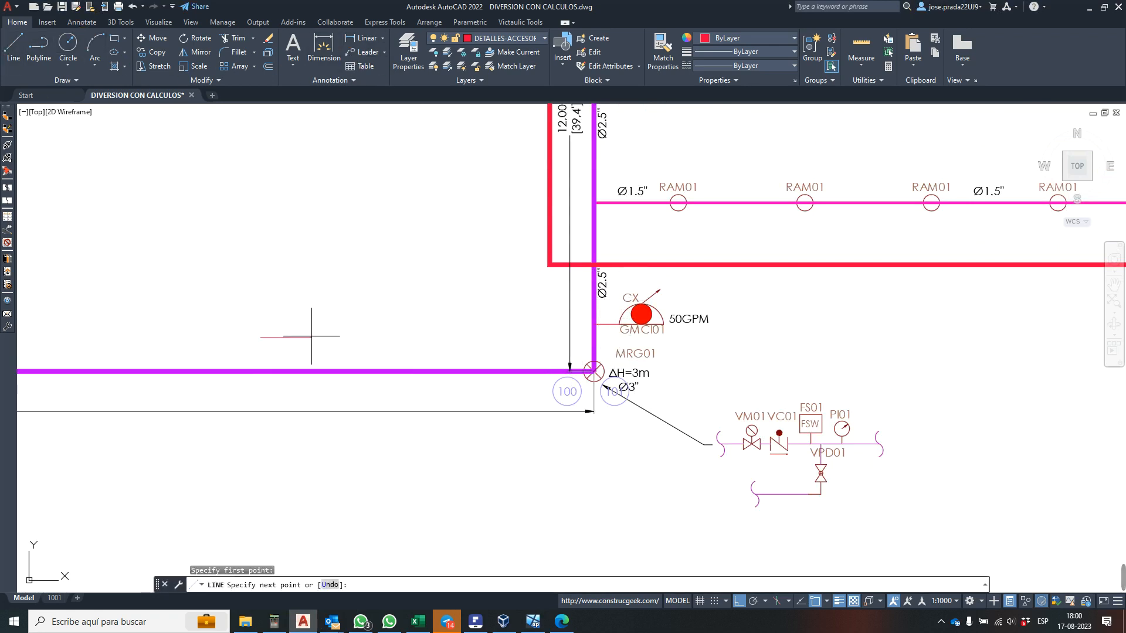
pyautogui.click(311, 337)
pyautogui.click(313, 190)
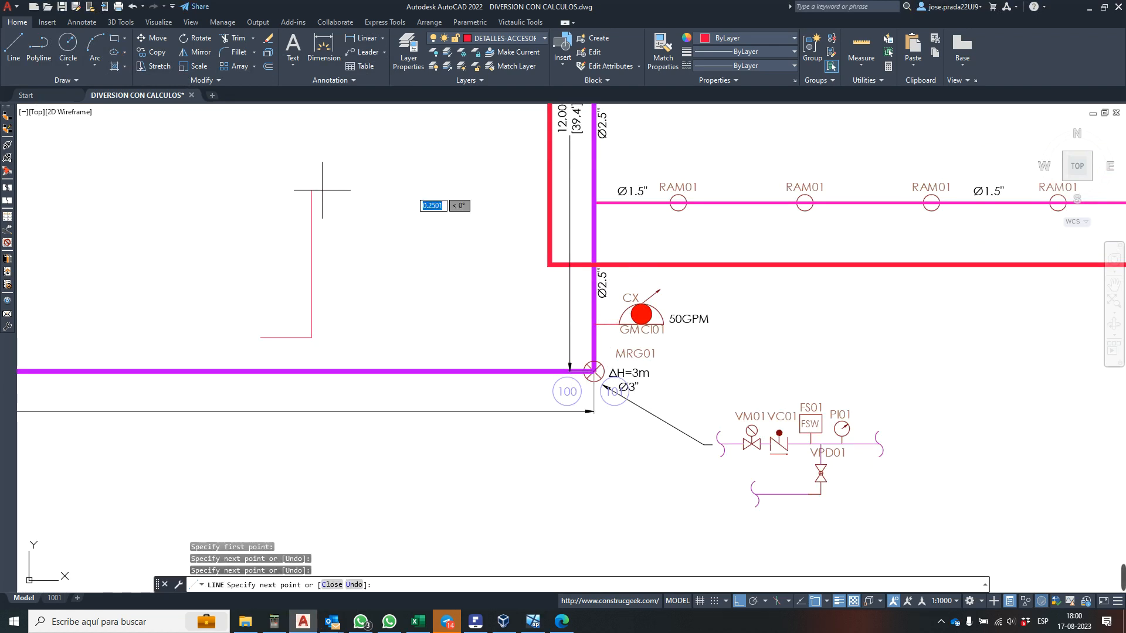
pyautogui.press('Escape')
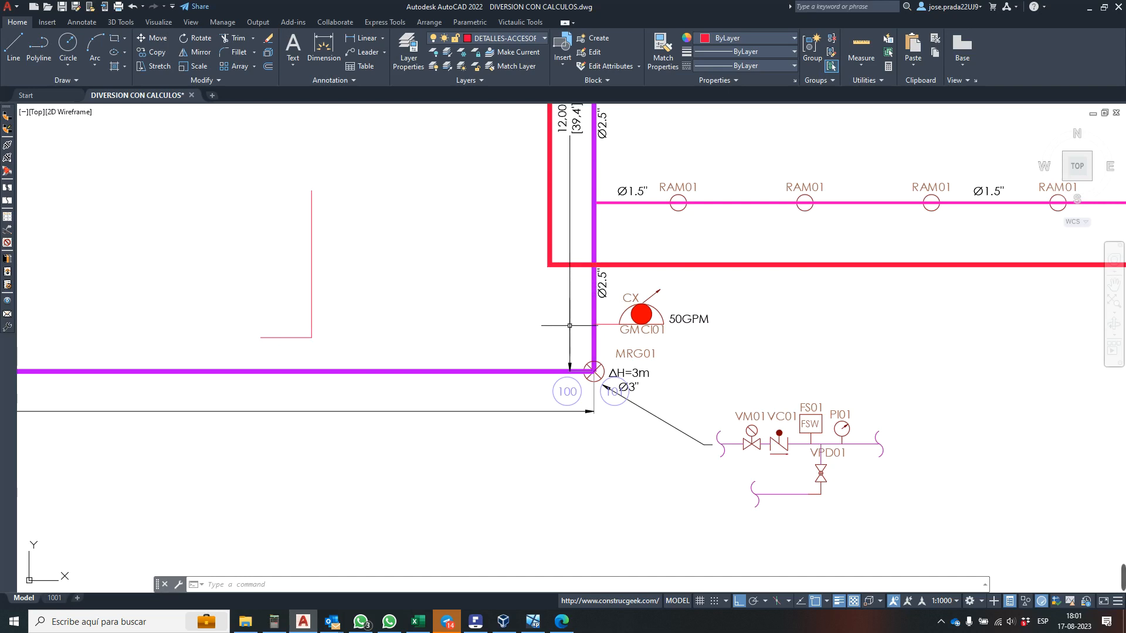
# - Review the riser in the AutoCAD layout, then set line 10's fittings to 246 in Sprinkler-CALC
pyautogui.scroll(-2, 566, 330)
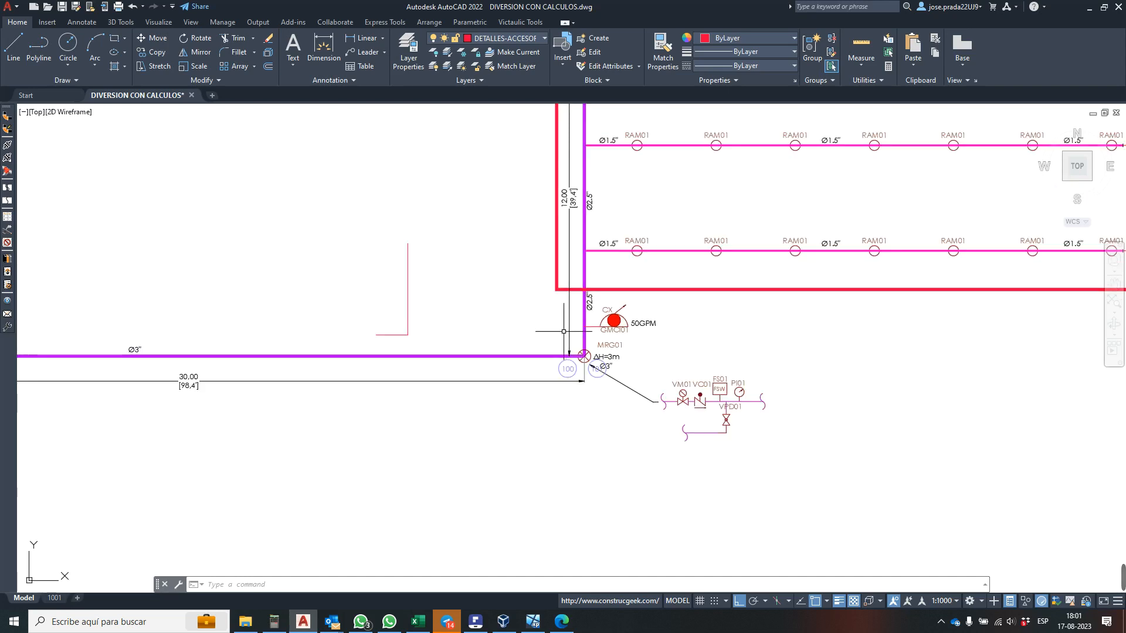
pyautogui.scroll(2, 402, 287)
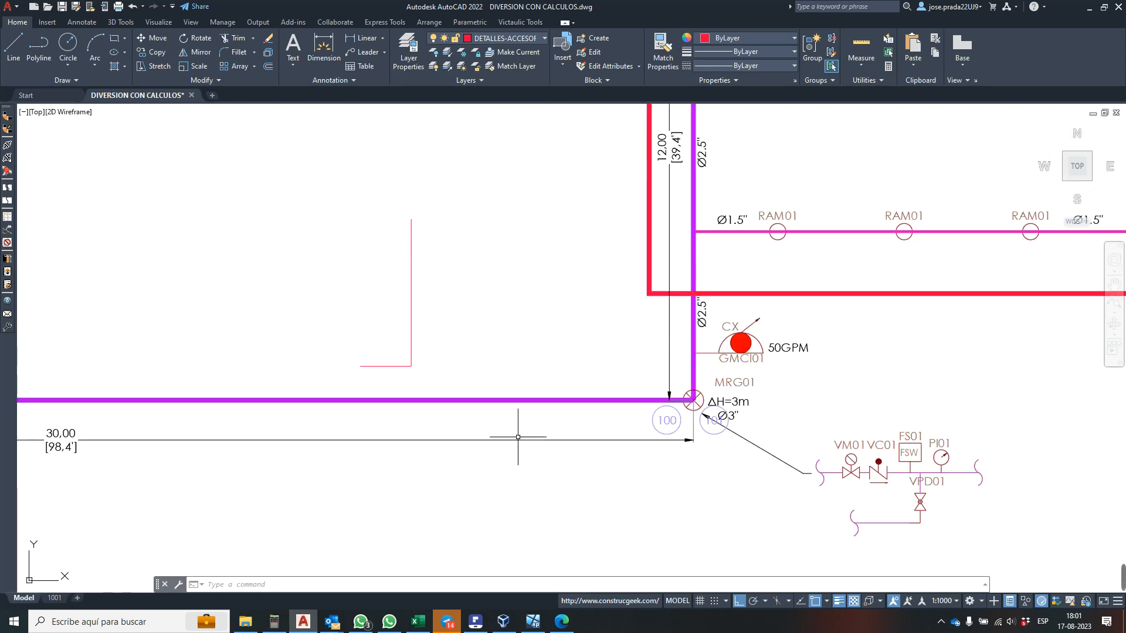
pyautogui.click(533, 621)
pyautogui.click(521, 271)
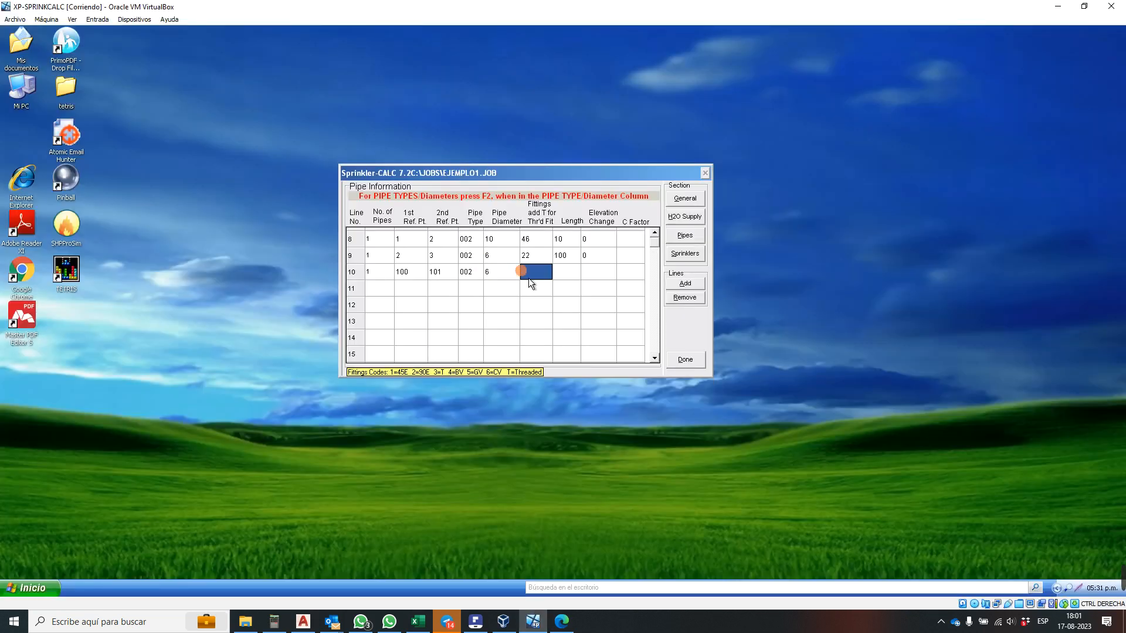
pyautogui.write('246')
# - Set line 10's length to 10 and its elevation change to 10
pyautogui.click(574, 275)
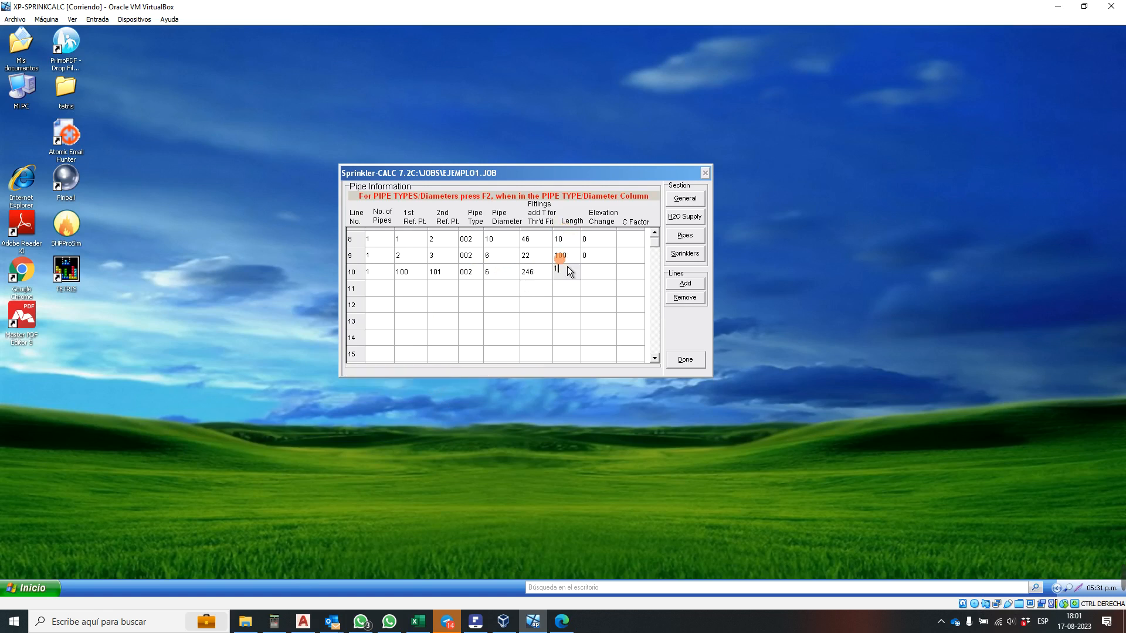
pyautogui.write('10')
pyautogui.click(595, 277)
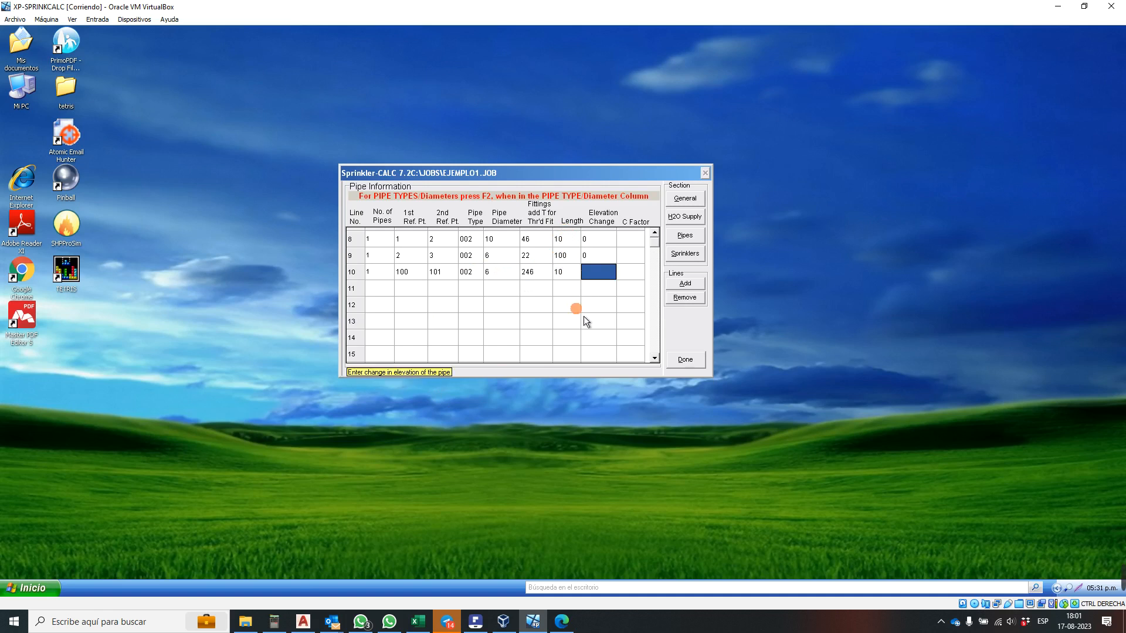
pyautogui.write('10')
pyautogui.press('Tab')
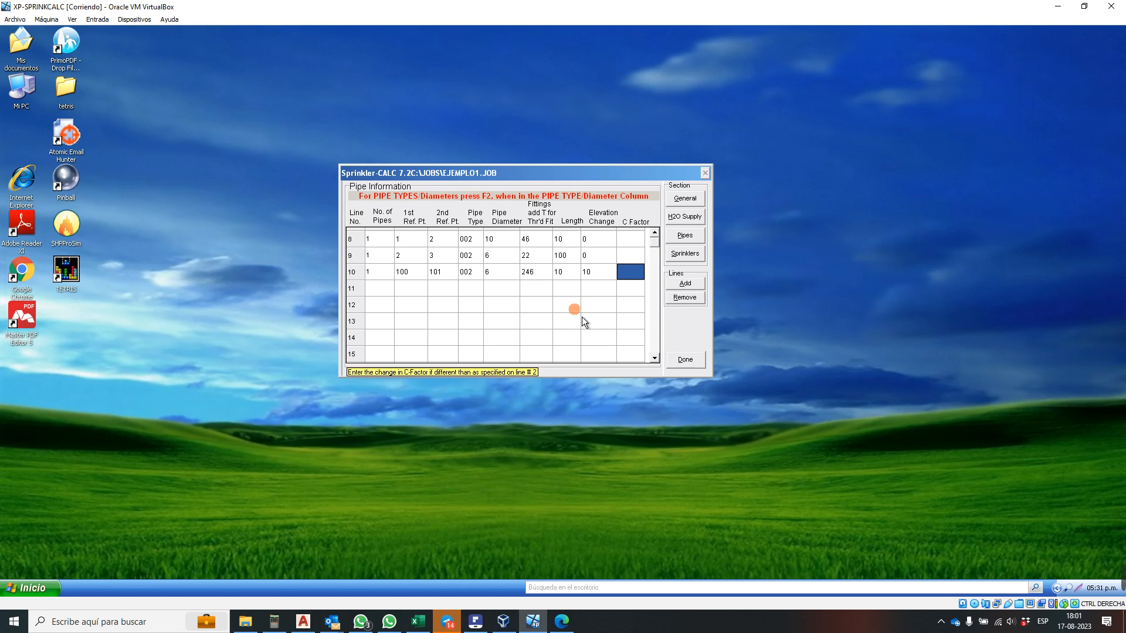
# - Examine the main between nodes 101 and 102 in AutoCAD for its route, diameter and length, with line 11 selected for entry in Sprinkler-CALC
pyautogui.click(303, 621)
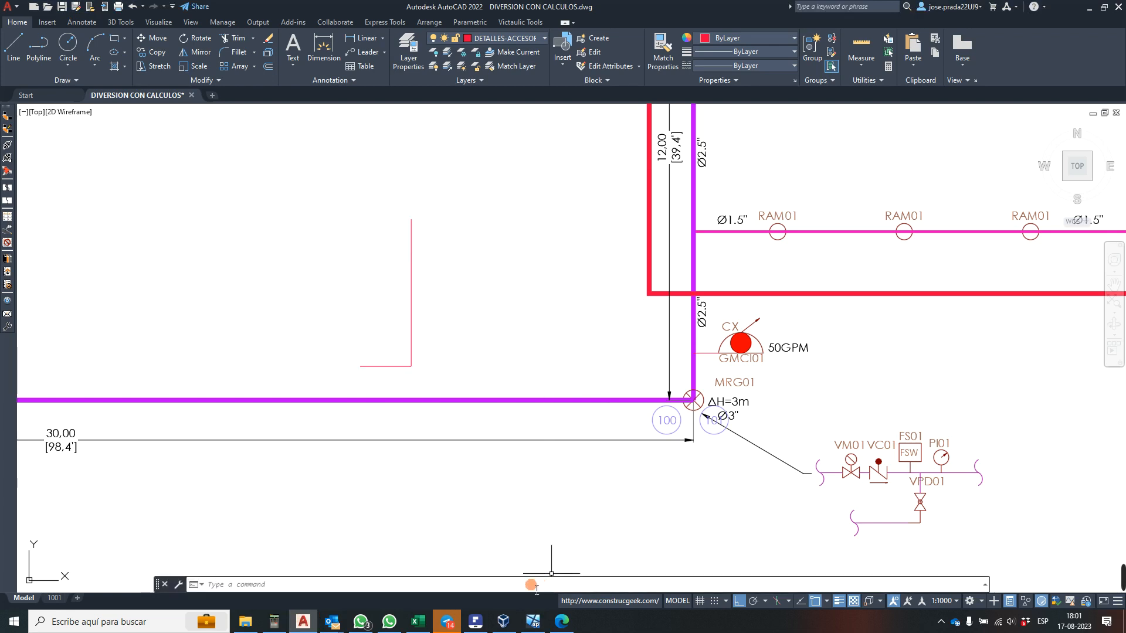
pyautogui.moveTo(519, 626)
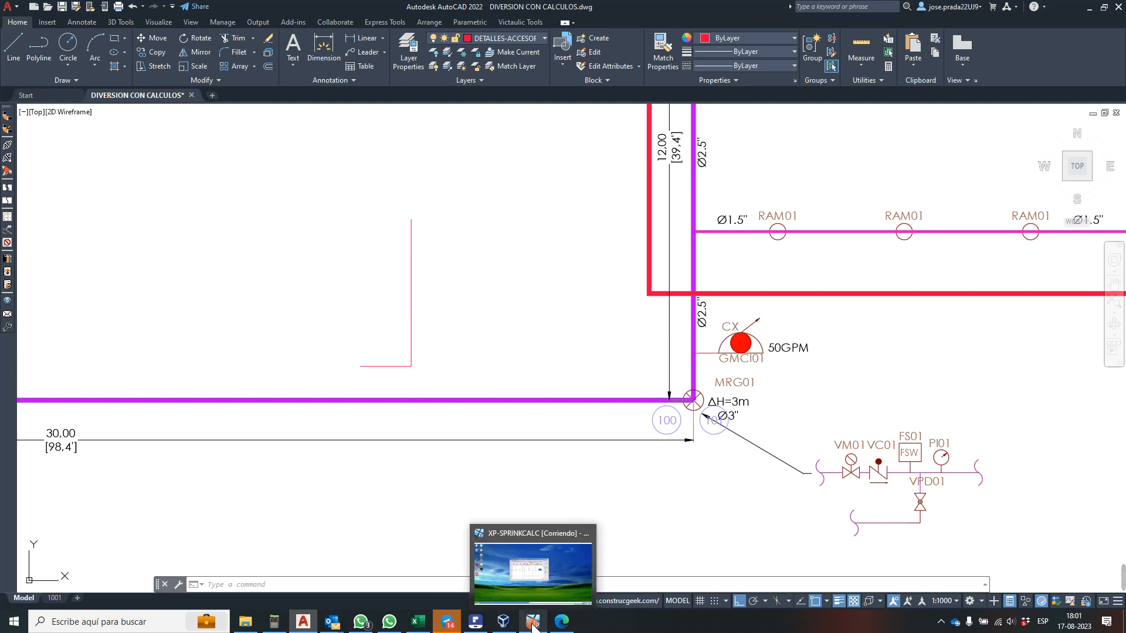
pyautogui.click(534, 626)
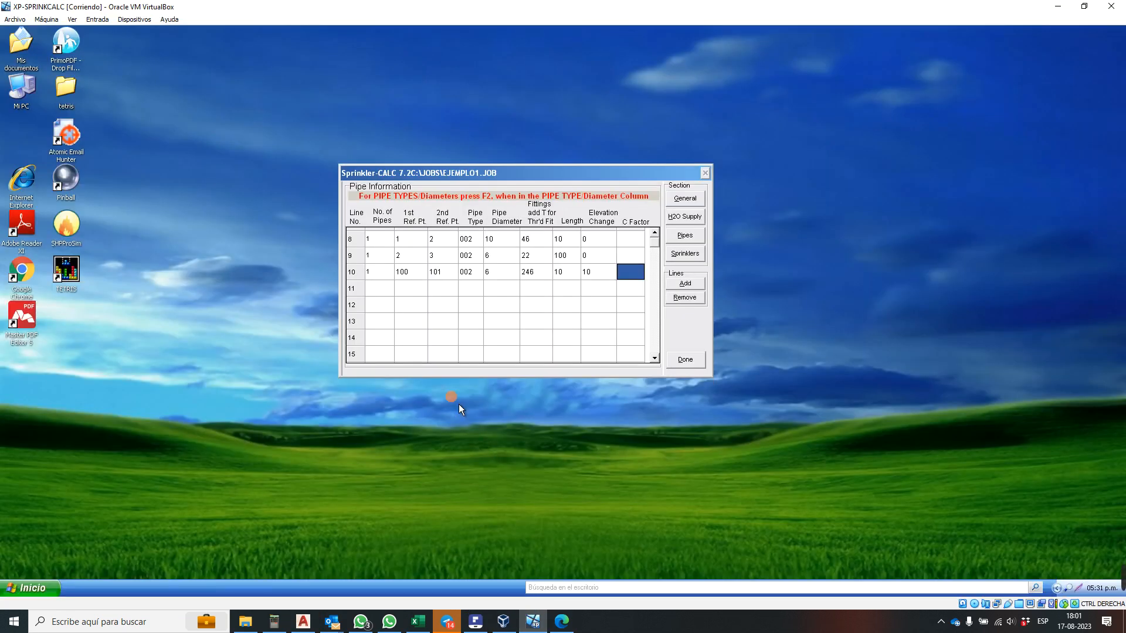
pyautogui.click(387, 291)
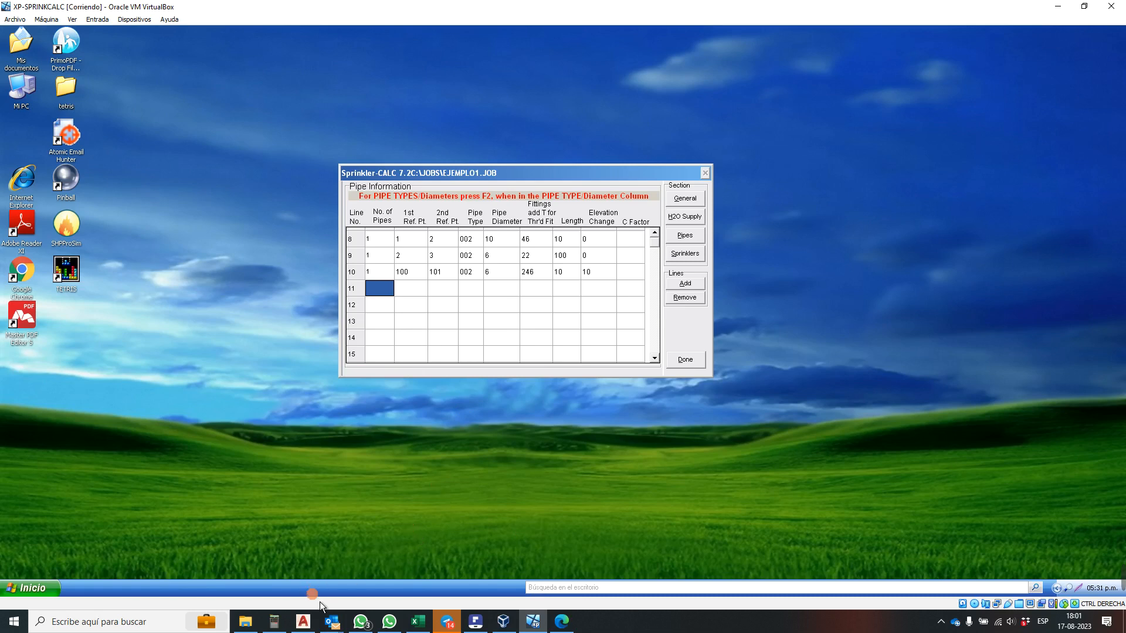
pyautogui.click(303, 622)
pyautogui.scroll(-3, 499, 428)
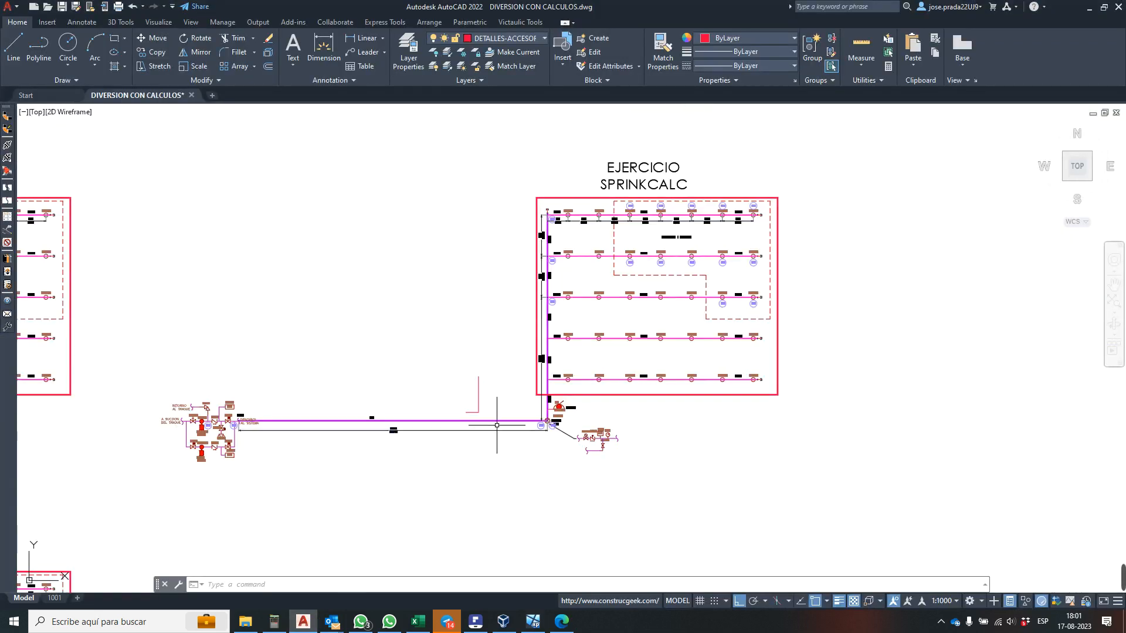
pyautogui.scroll(6, 540, 402)
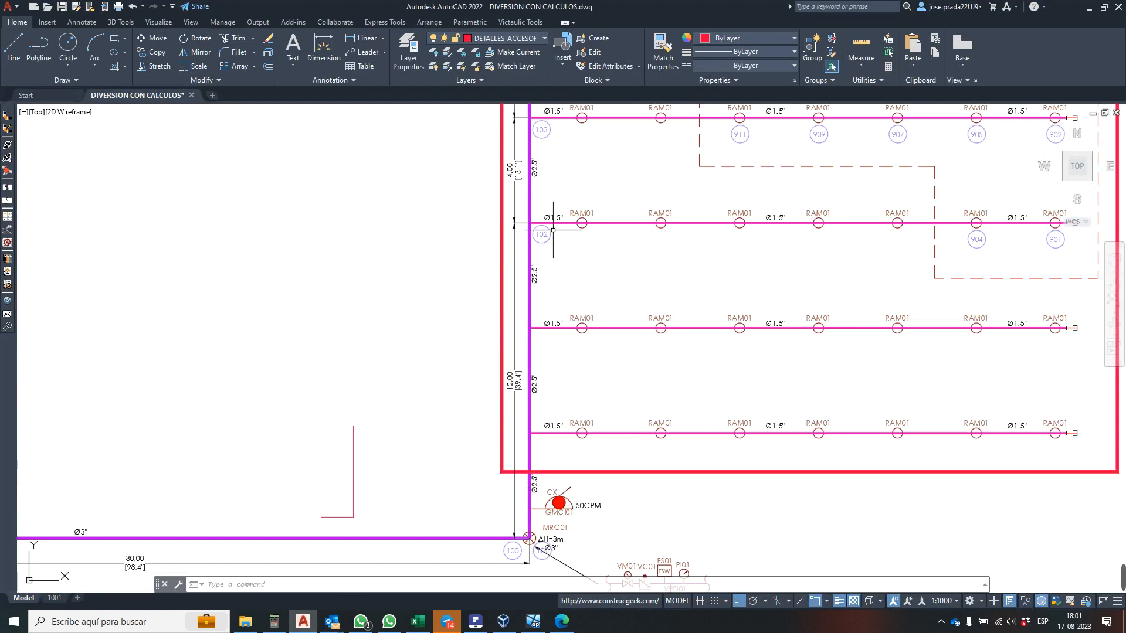
pyautogui.scroll(2, 527, 388)
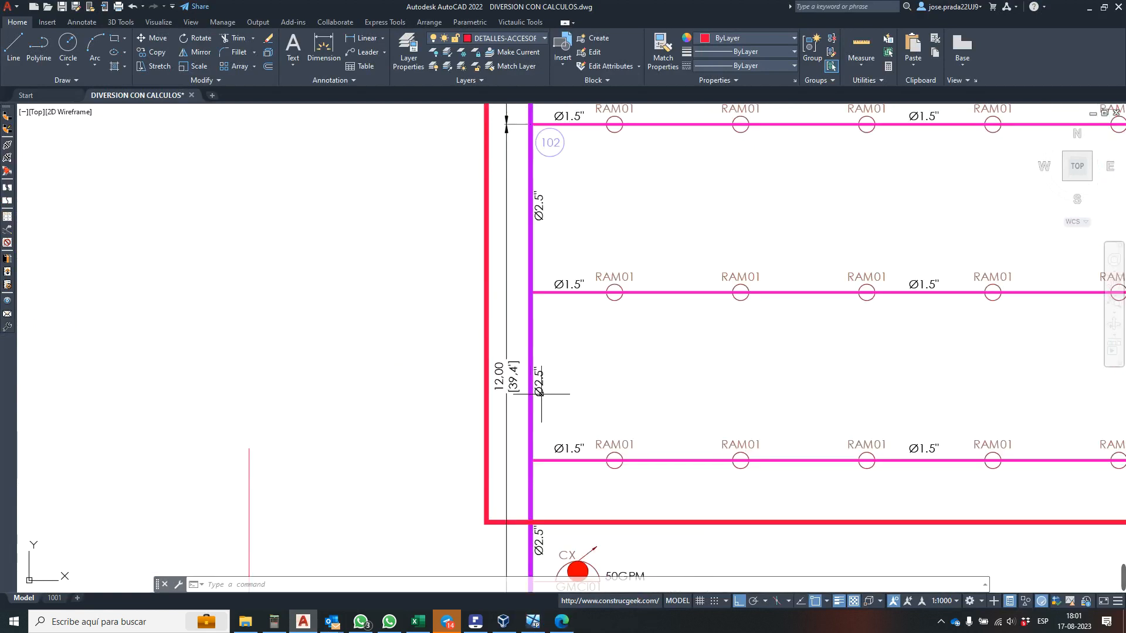
pyautogui.scroll(2, 513, 361)
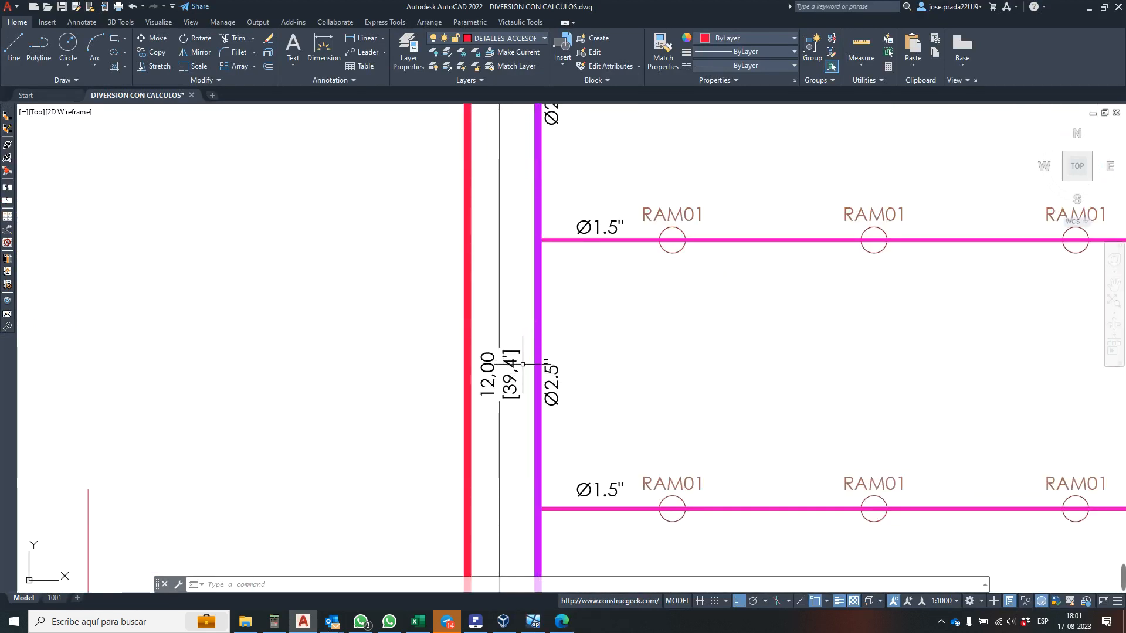
pyautogui.scroll(-4, 522, 375)
pyautogui.scroll(4, 545, 531)
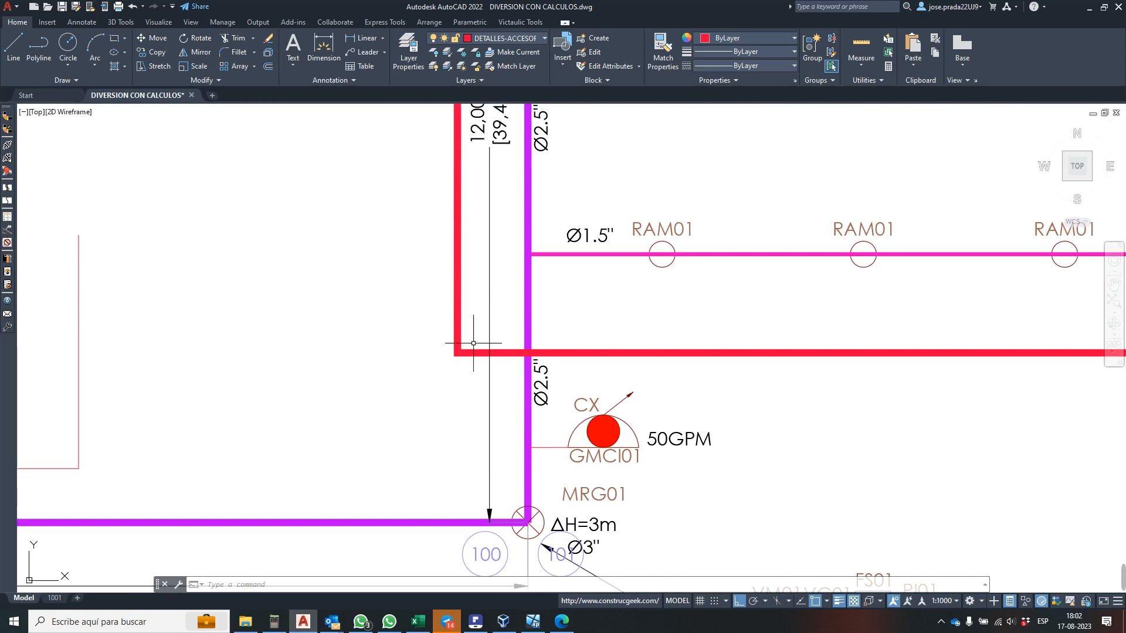
pyautogui.scroll(-2, 473, 343)
pyautogui.scroll(-2, 487, 372)
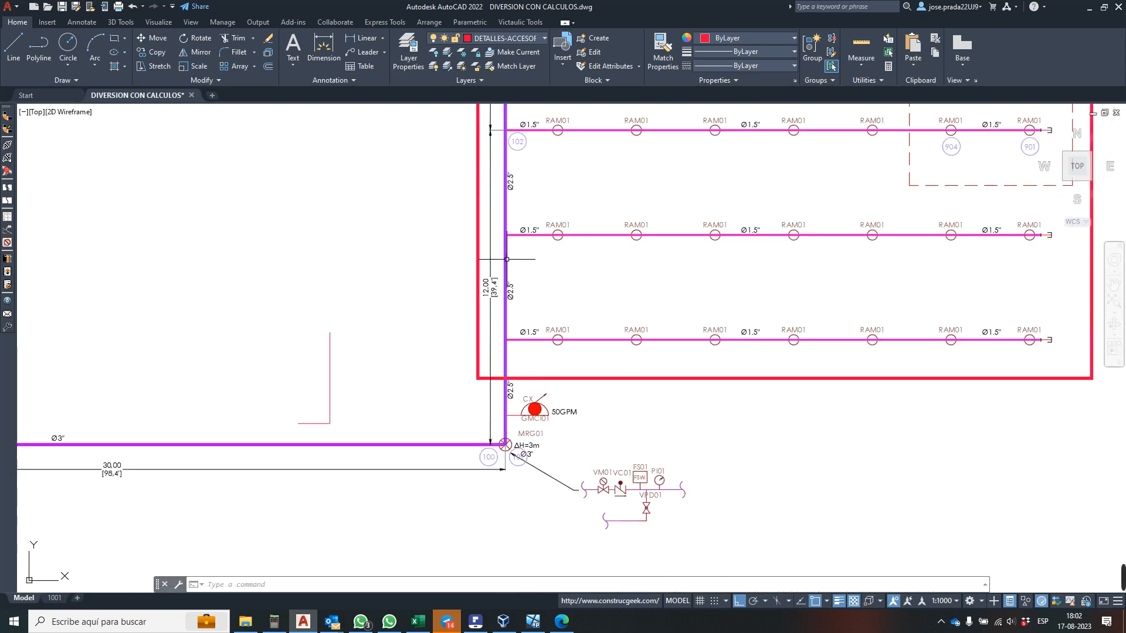
# - Enter line 11 in Sprinkler-CALC with 1 pipe, reference points 101 and 102, and pipe type 002
pyautogui.click(540, 625)
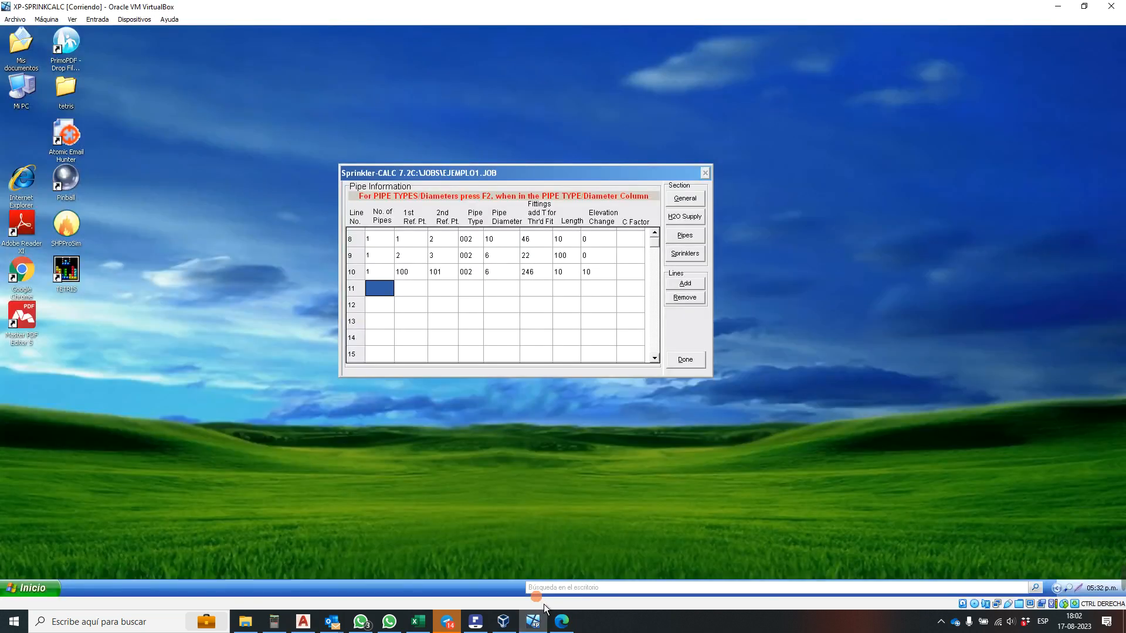
pyautogui.write('1')
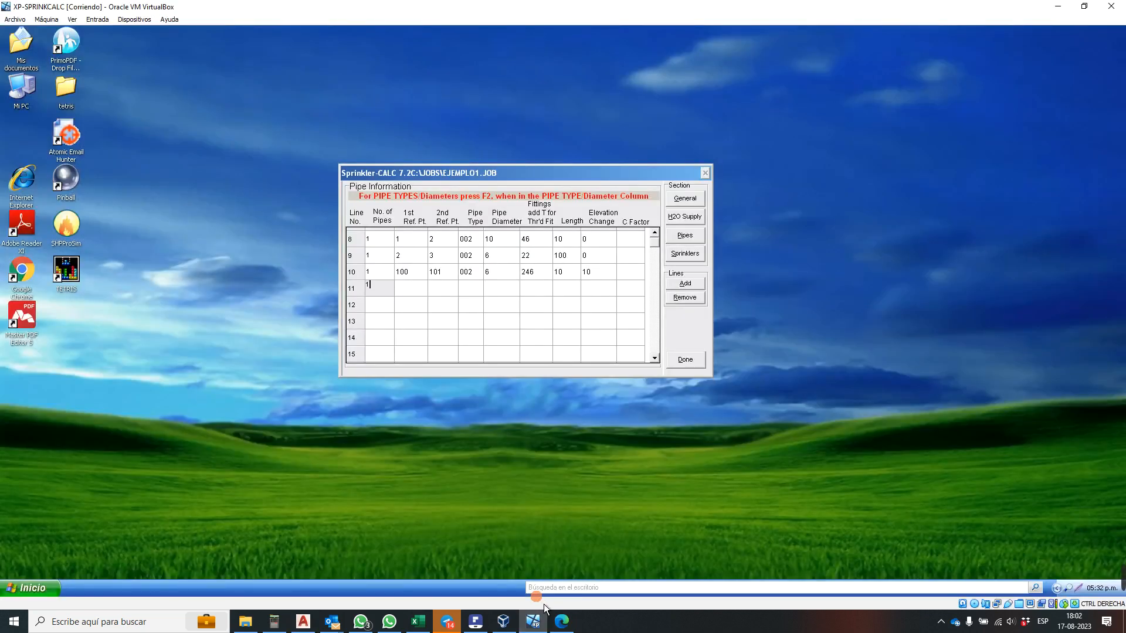
pyautogui.press('Tab')
pyautogui.write('101')
pyautogui.press('Tab')
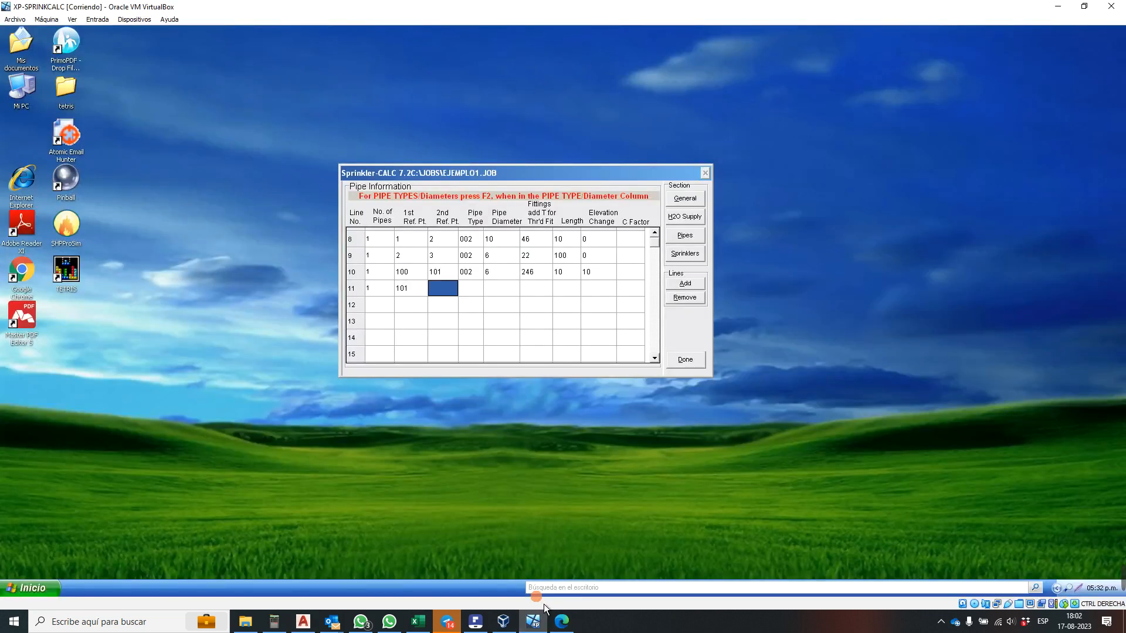
pyautogui.write('102')
pyautogui.press('Tab')
pyautogui.write('00')
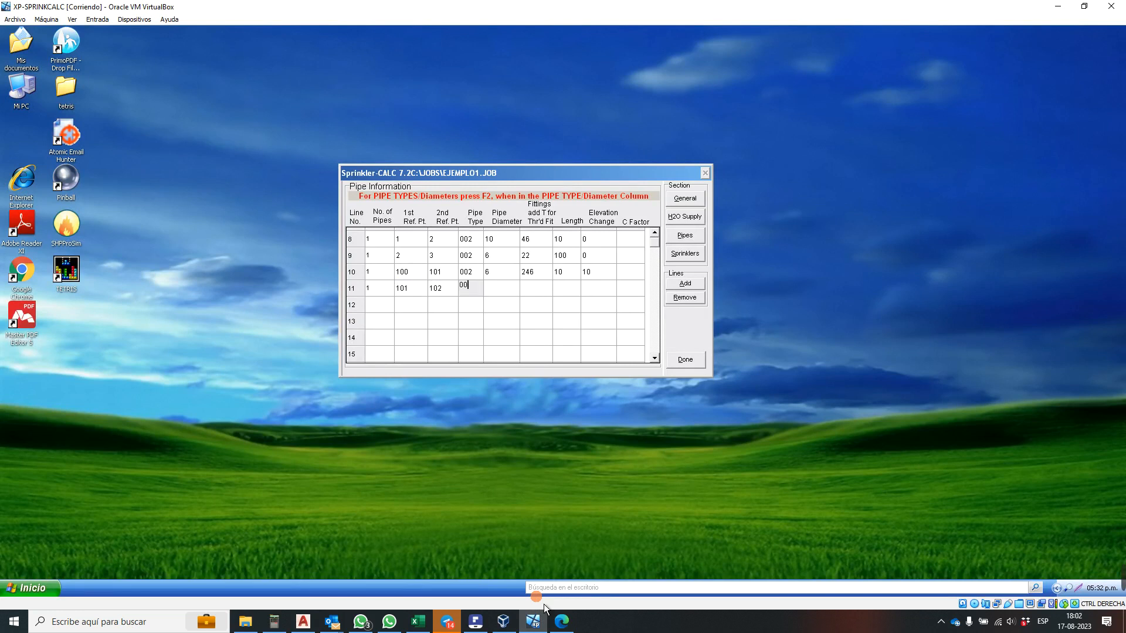
pyautogui.press('Tab')
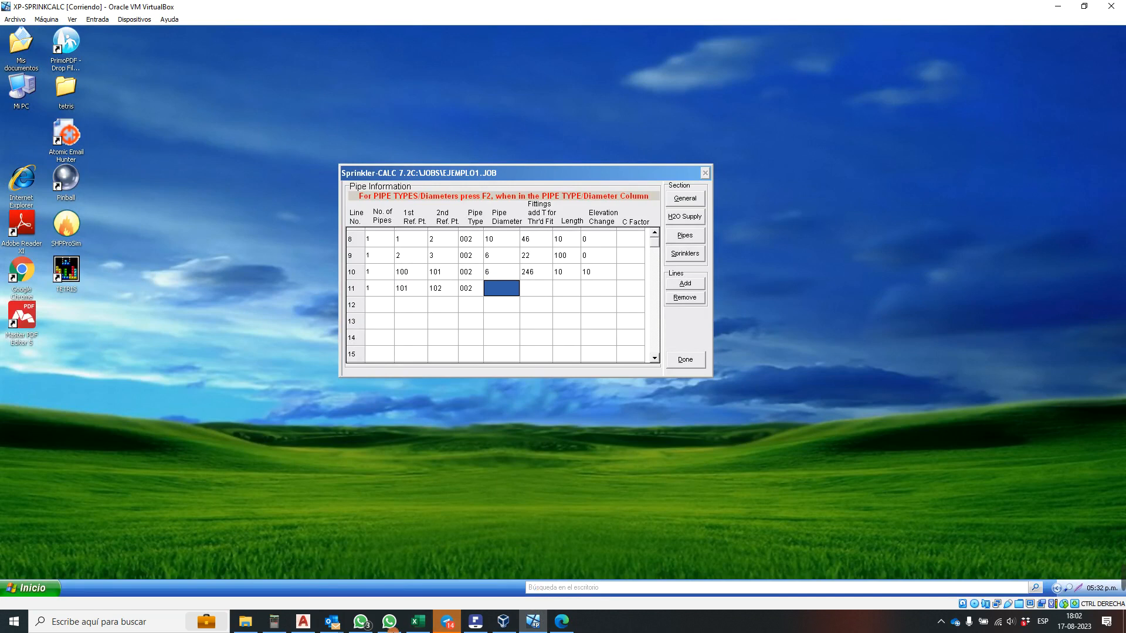
# - Check the main's diameter in AutoCAD, then set line 11's pipe diameter code to 5 in Sprinkler-CALC
pyautogui.click(303, 621)
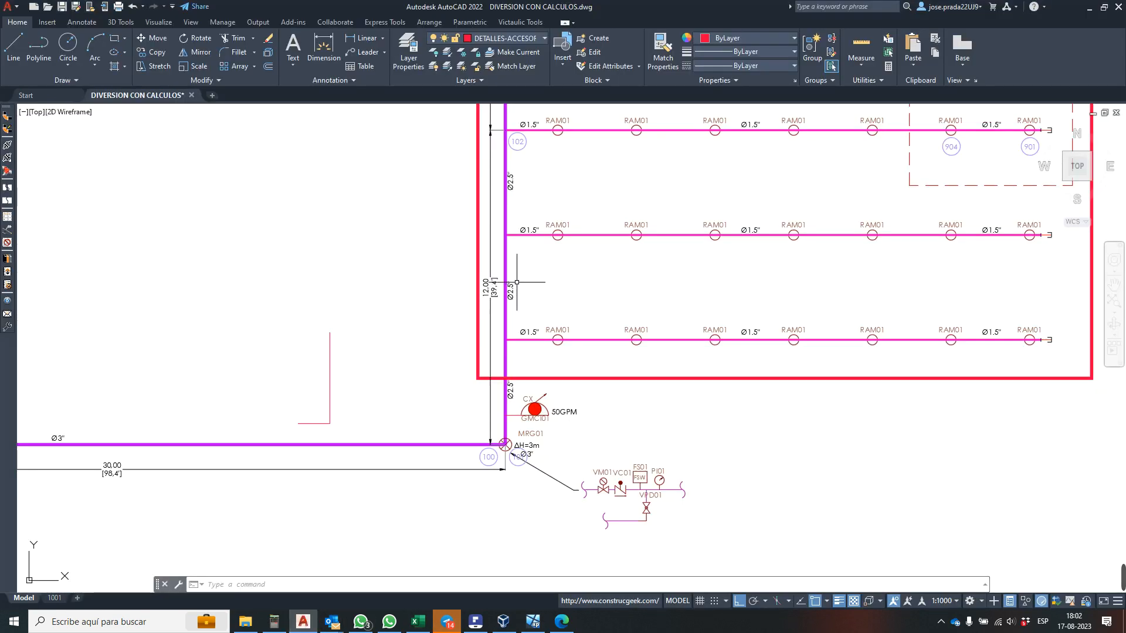
pyautogui.scroll(2, 518, 283)
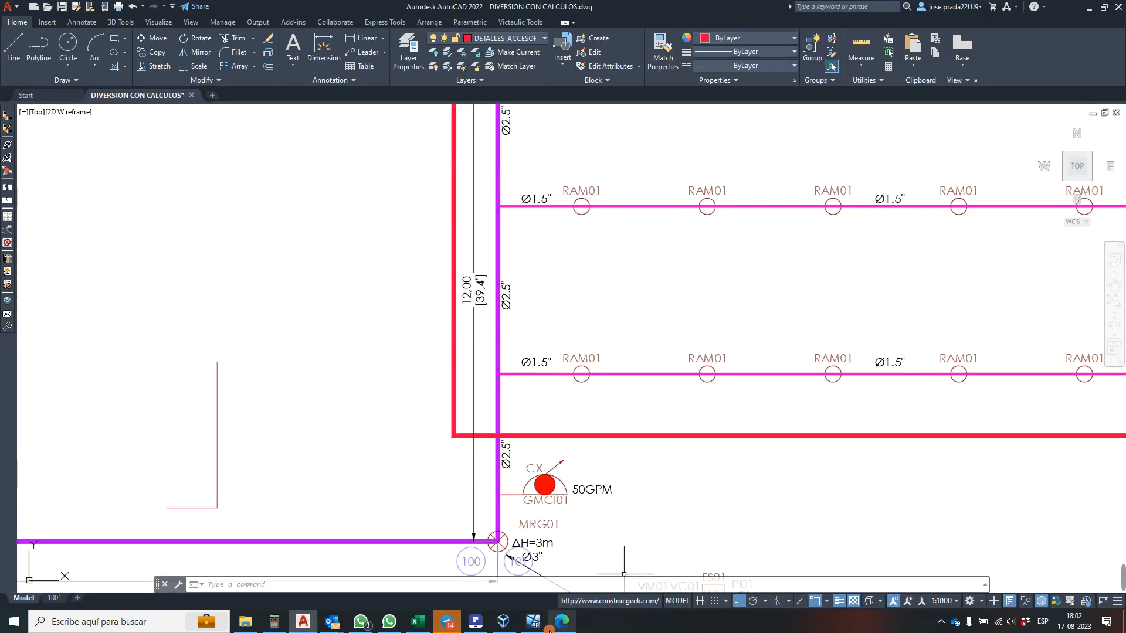
pyautogui.click(533, 621)
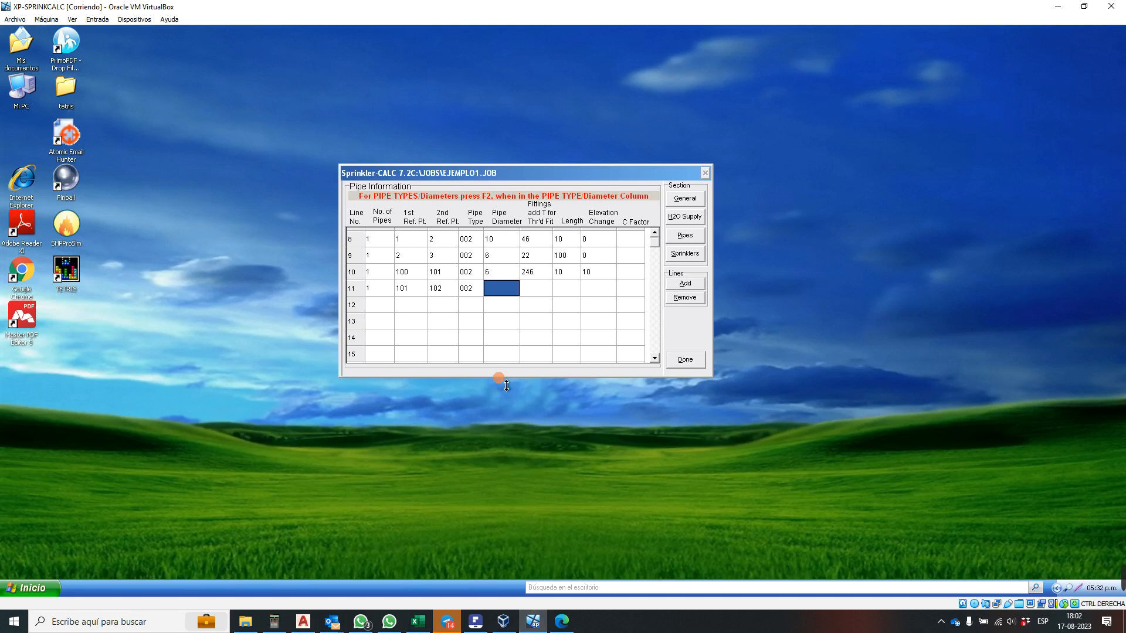
pyautogui.press('F2')
pyautogui.scroll(-2, 586, 325)
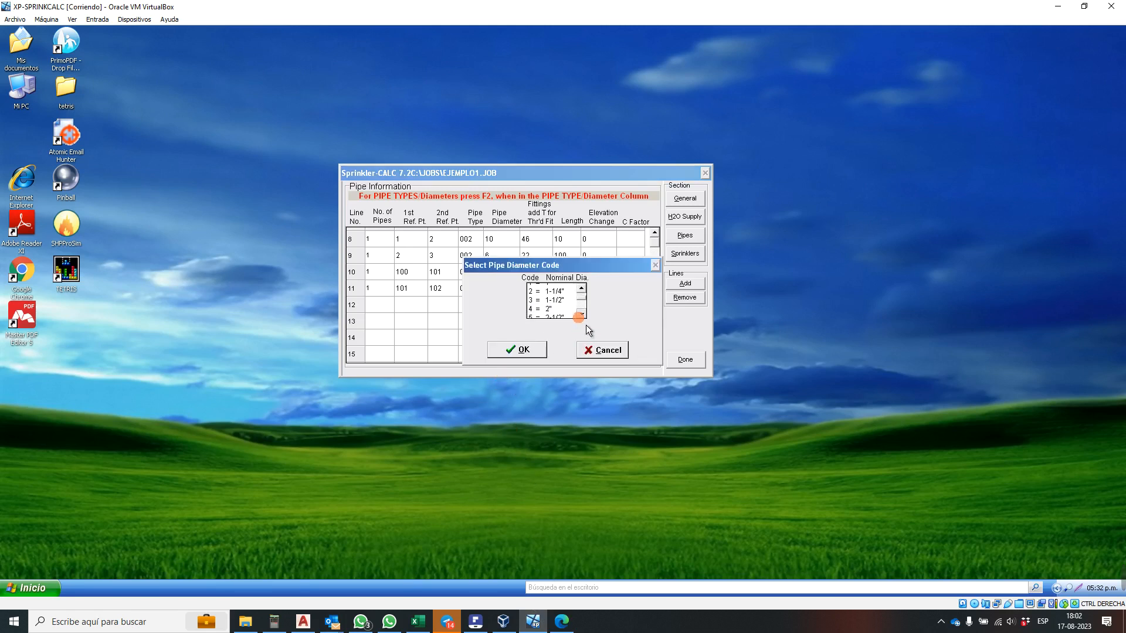
pyautogui.doubleClick(538, 297)
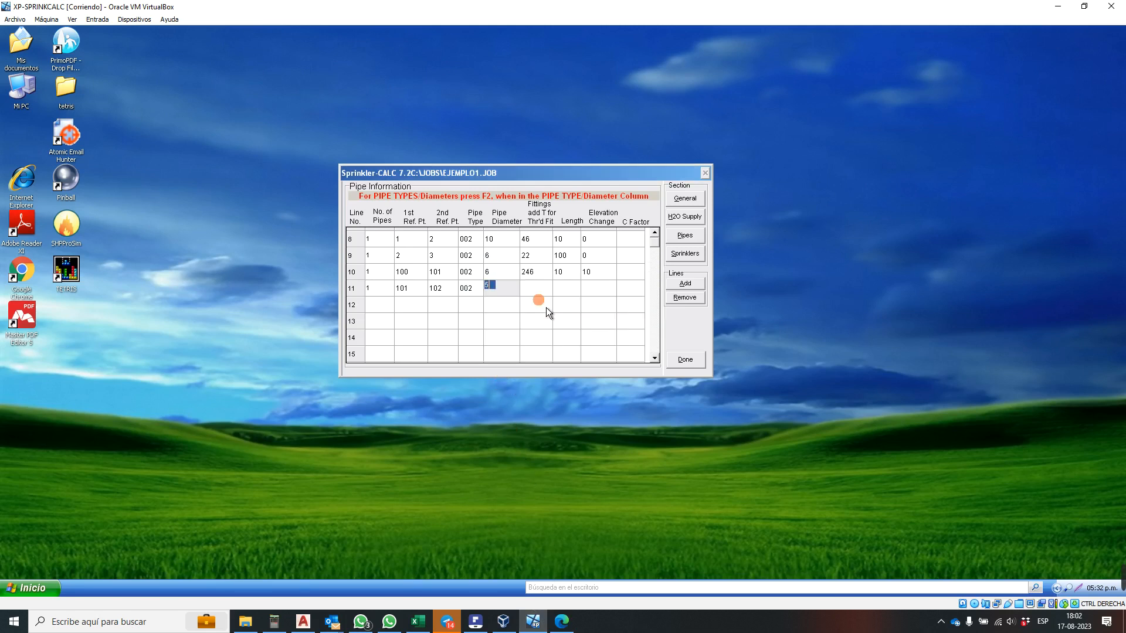
# - Set line 11's fittings to 2
pyautogui.click(520, 289)
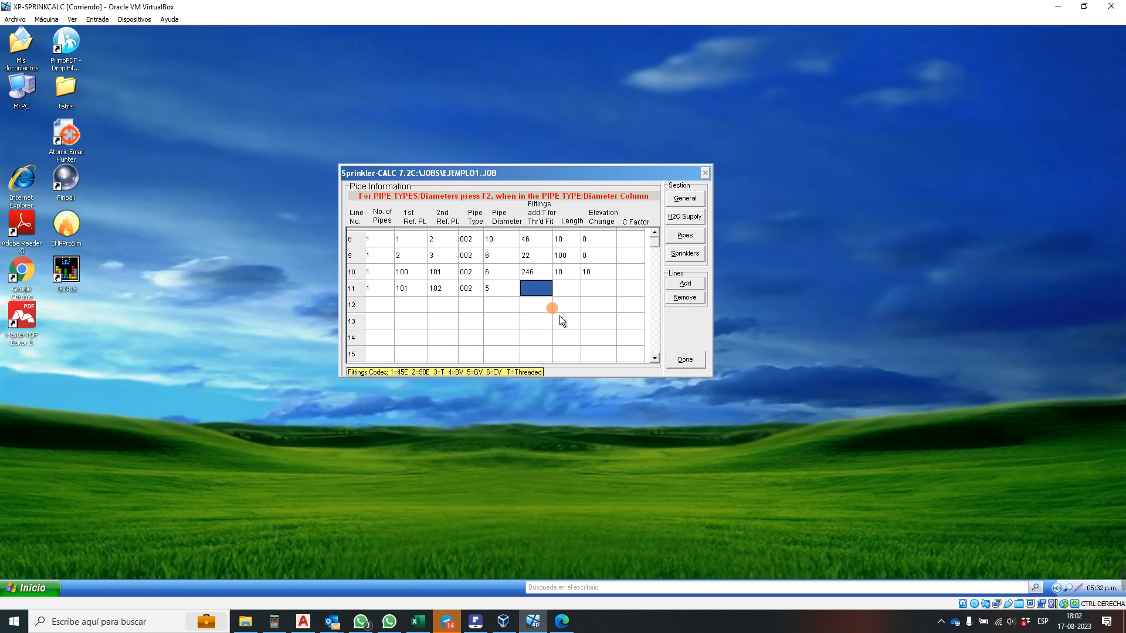
pyautogui.write('2')
pyautogui.click(575, 294)
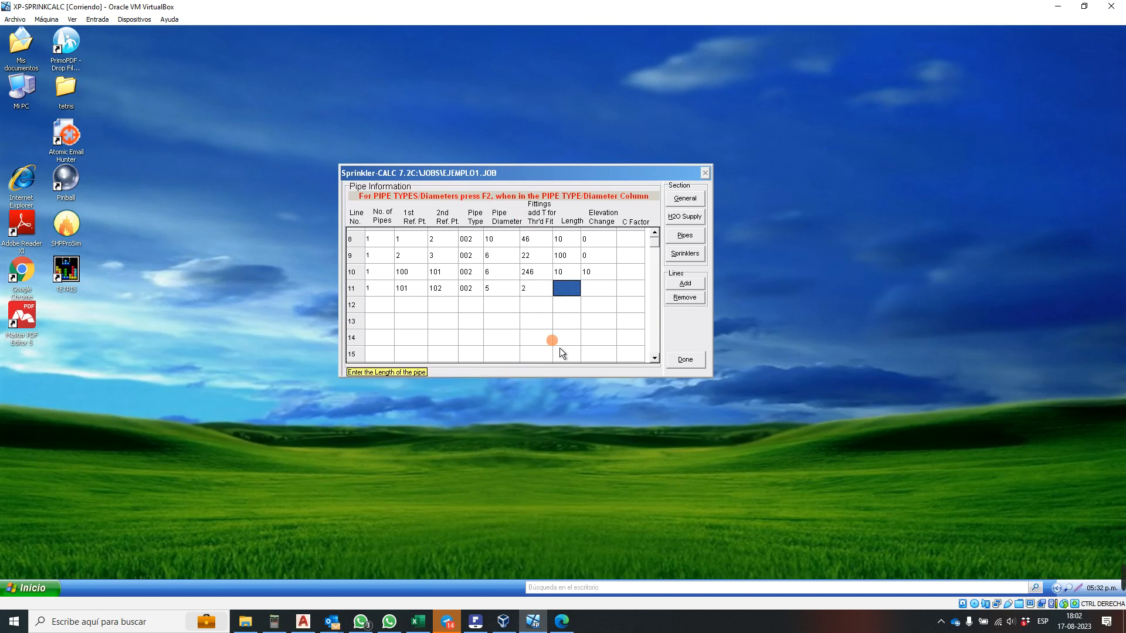
# - Check the main's length between nodes 101 and 102 in AutoCAD, then set line 11's length to 40 and elevation change to 0 in Sprinkler-CALC
pyautogui.click(303, 622)
pyautogui.scroll(-2, 486, 349)
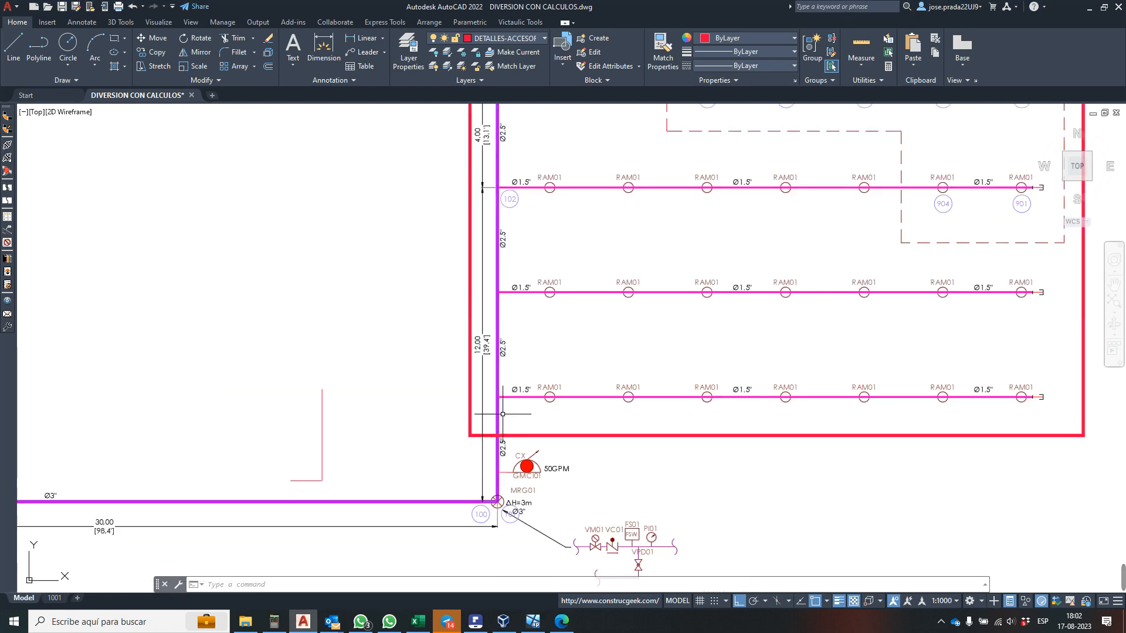
pyautogui.scroll(5, 486, 349)
pyautogui.click(533, 622)
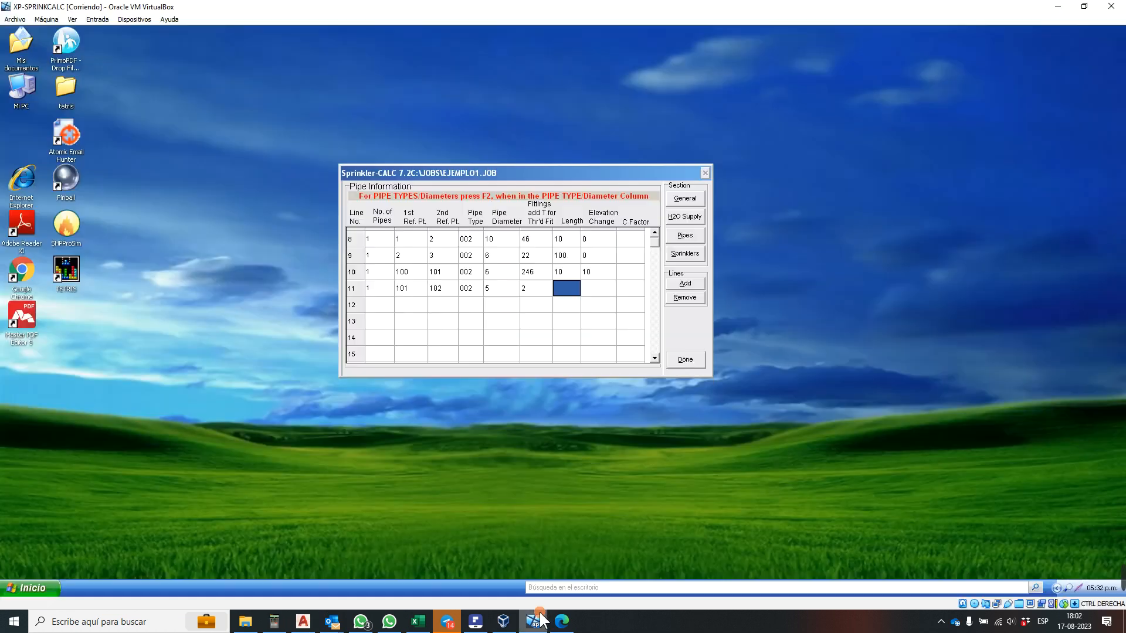
pyautogui.write('40')
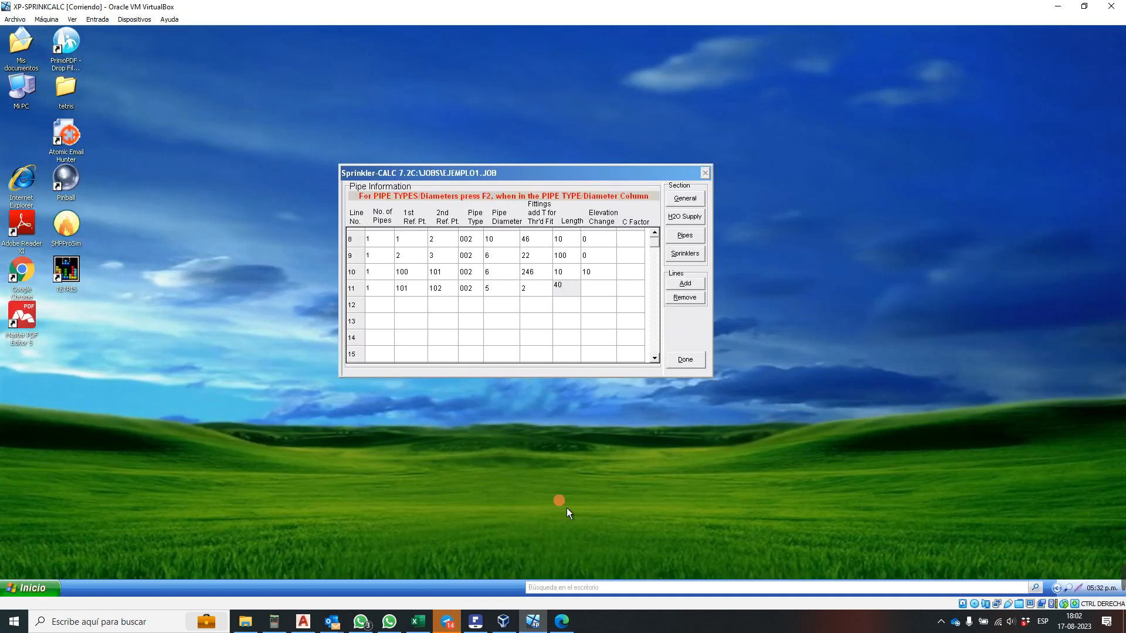
pyautogui.press('Return')
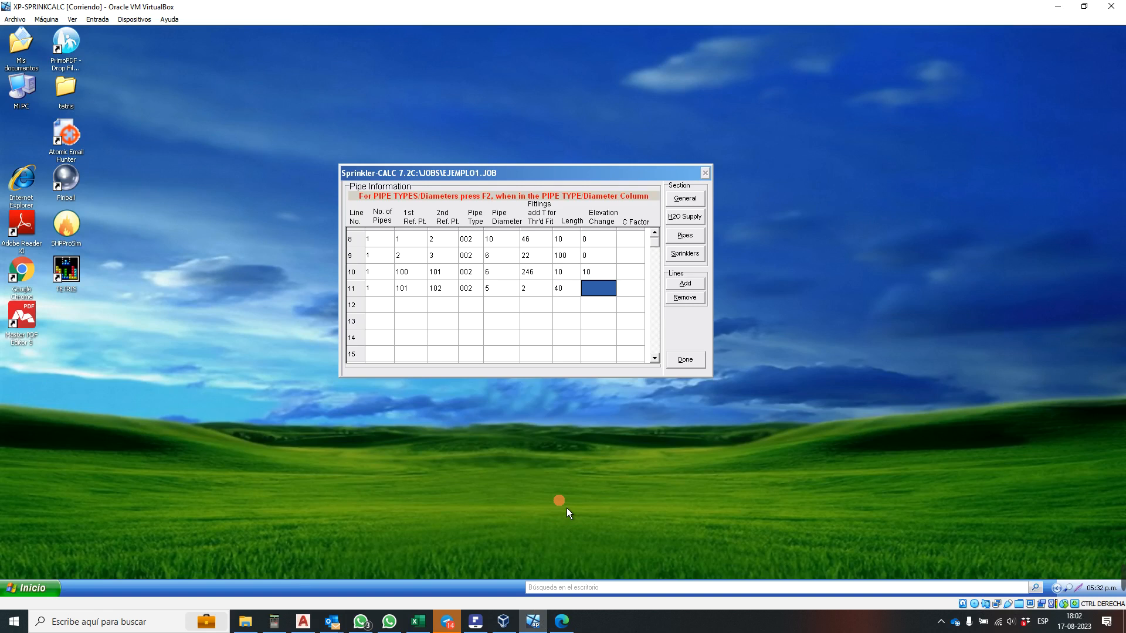
pyautogui.write('0')
pyautogui.press('Return')
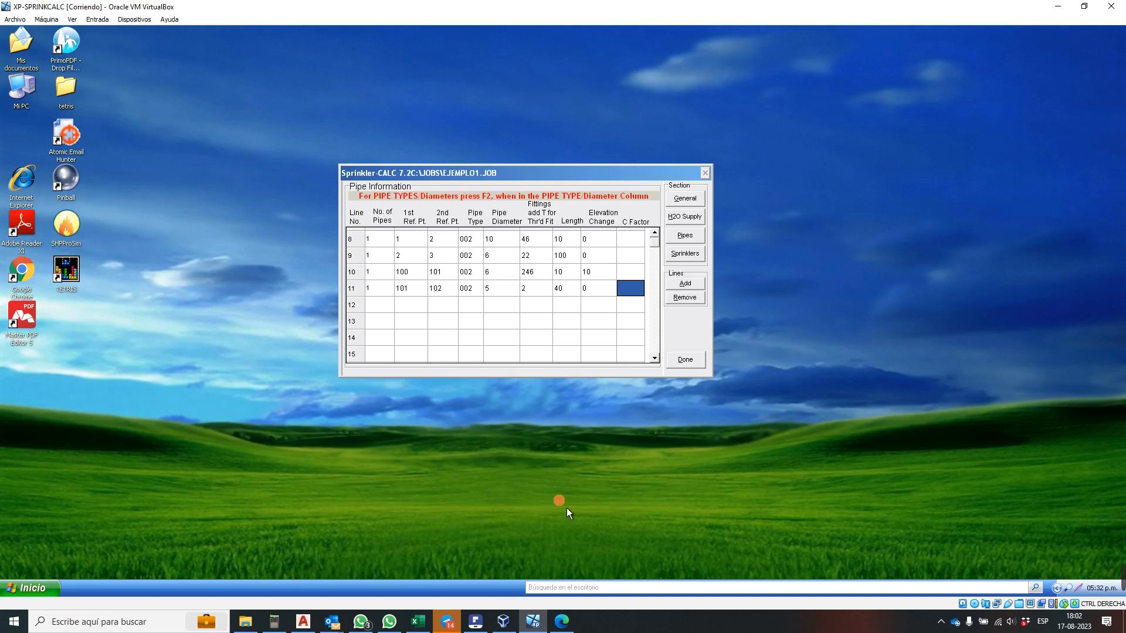
pyautogui.press('Return')
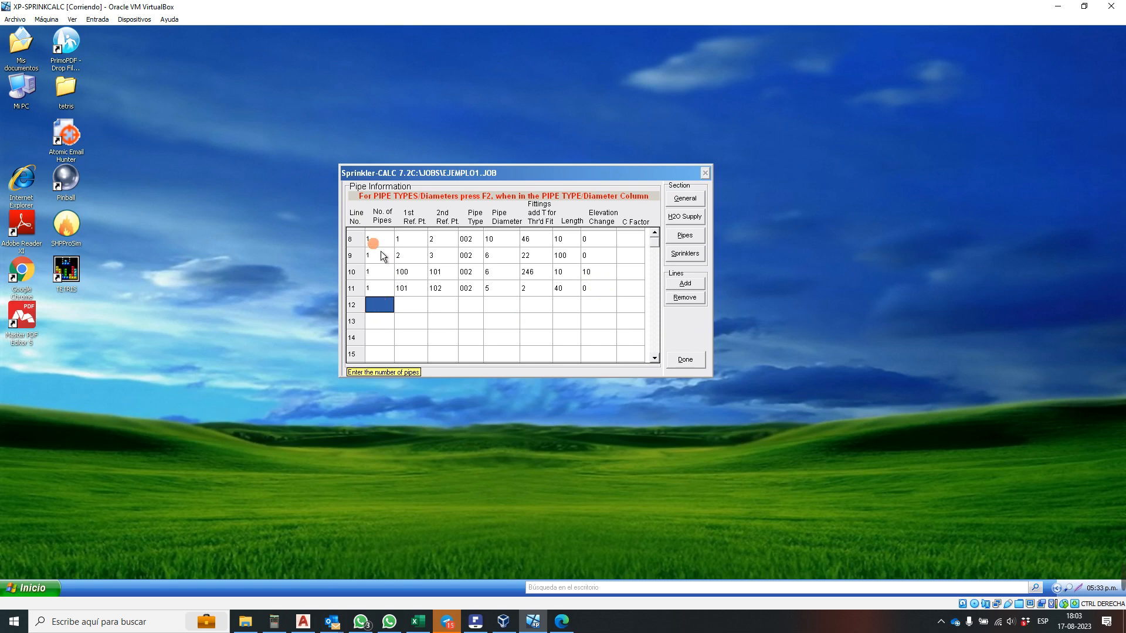
# - Examine the main between nodes 102, 103 and 104 in AutoCAD for segment lengths and diameters
pyautogui.click(303, 622)
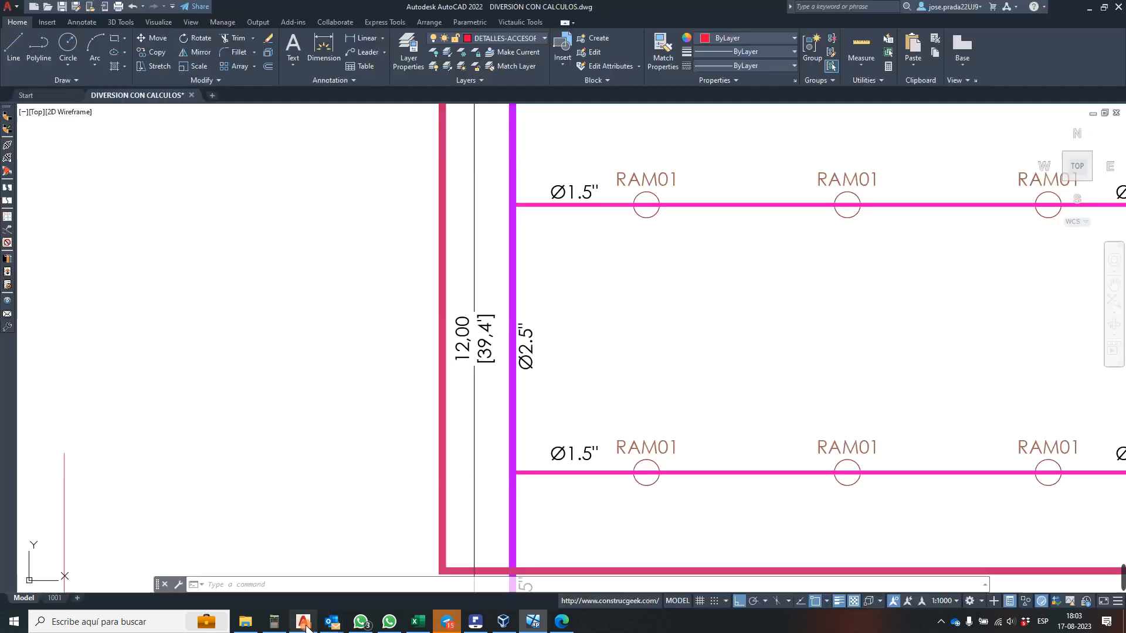
pyautogui.scroll(-1, 568, 293)
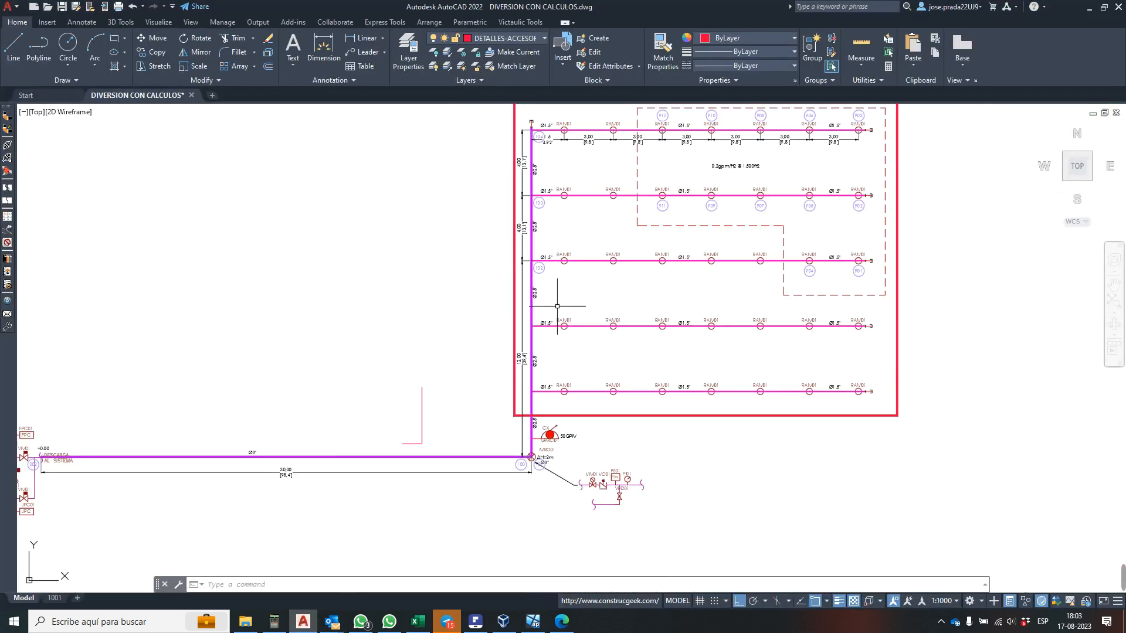
pyautogui.scroll(1, 545, 317)
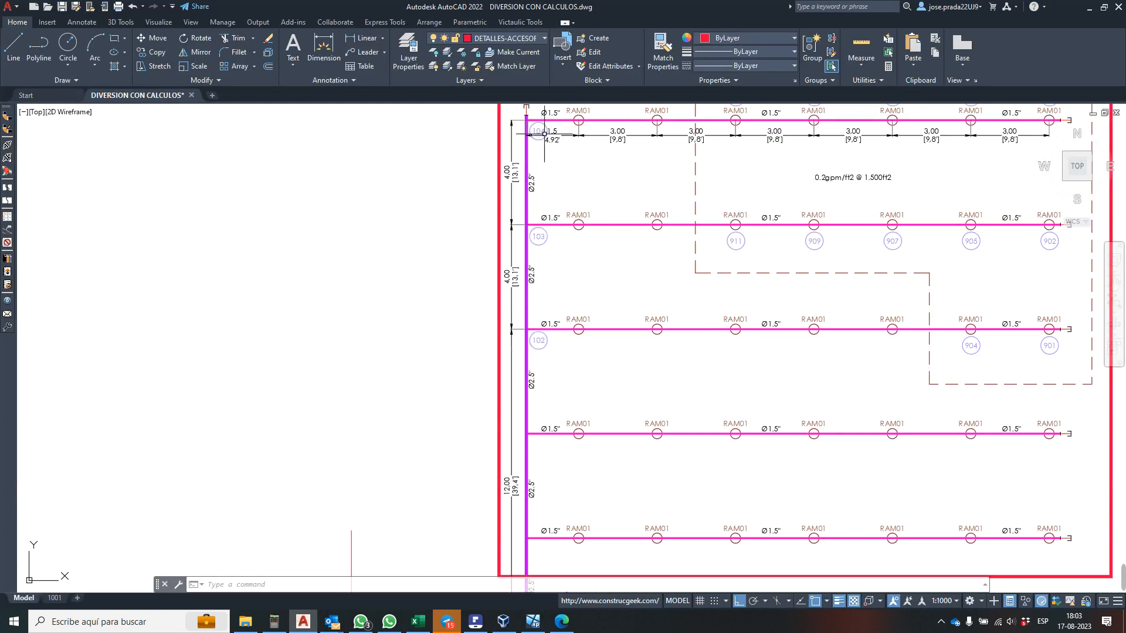
pyautogui.scroll(1, 538, 224)
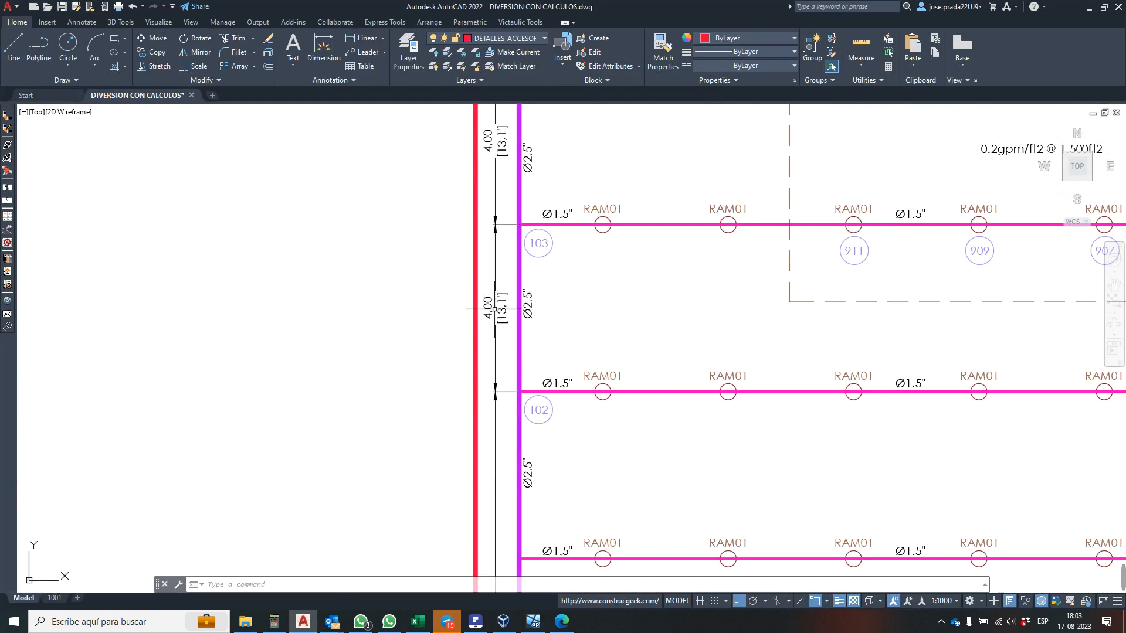
pyautogui.scroll(-2, 530, 333)
pyautogui.scroll(2, 522, 169)
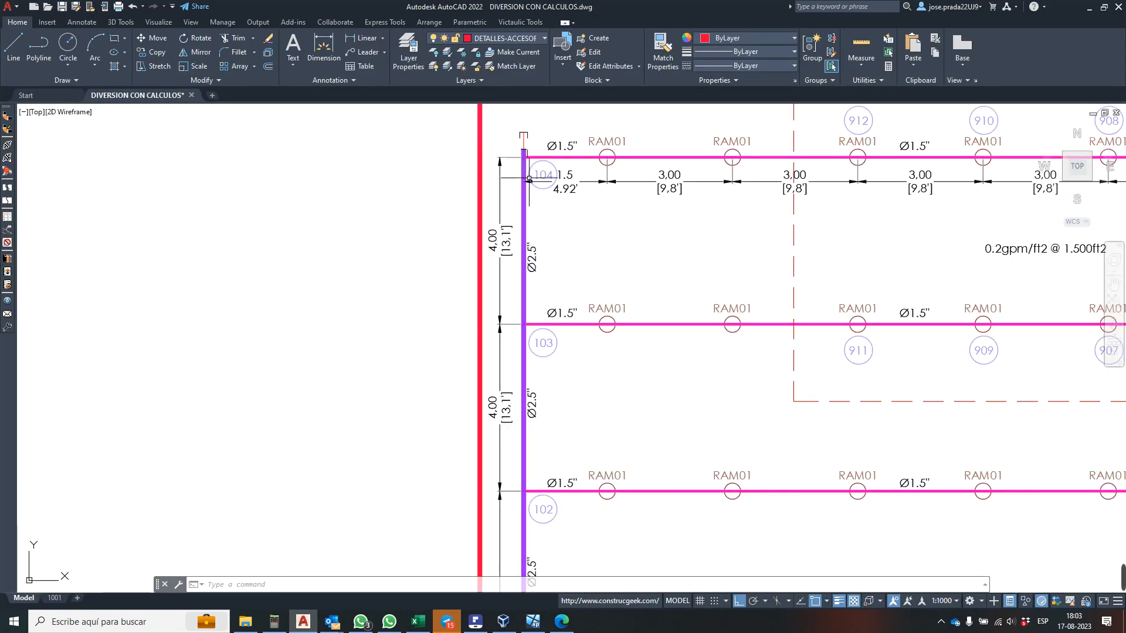
pyautogui.scroll(-2, 533, 195)
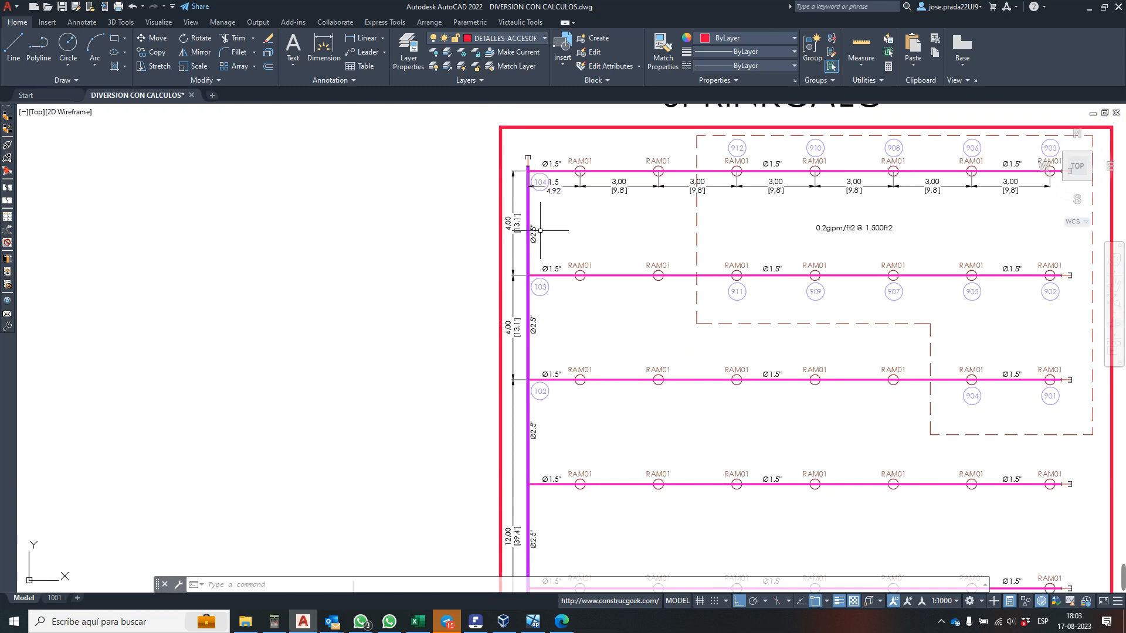
pyautogui.scroll(2, 530, 343)
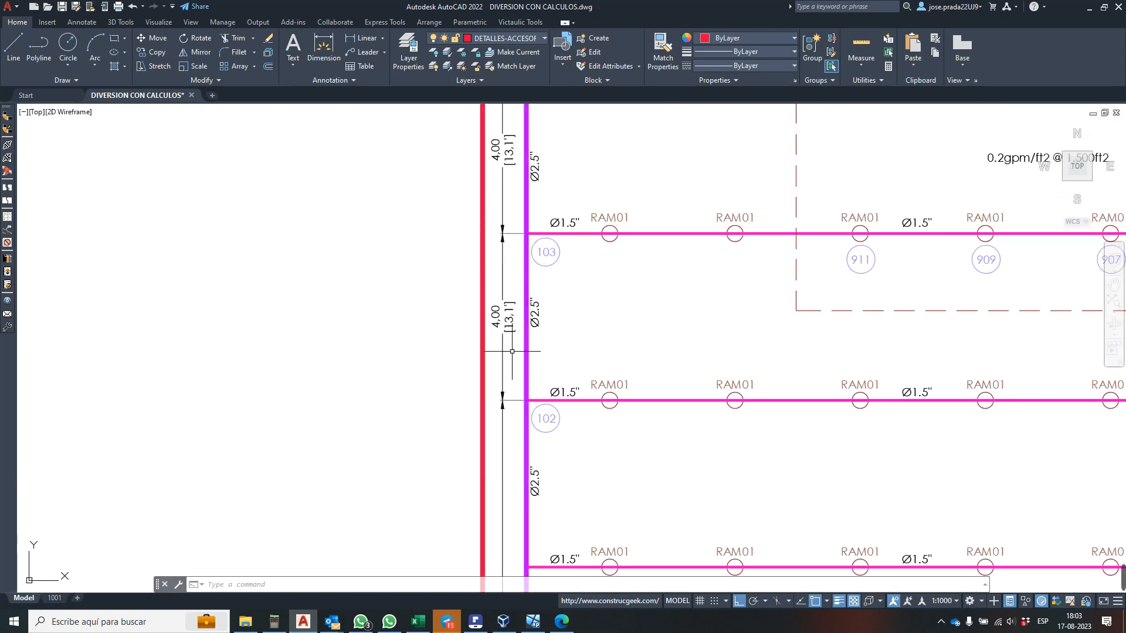
pyautogui.scroll(-2, 534, 343)
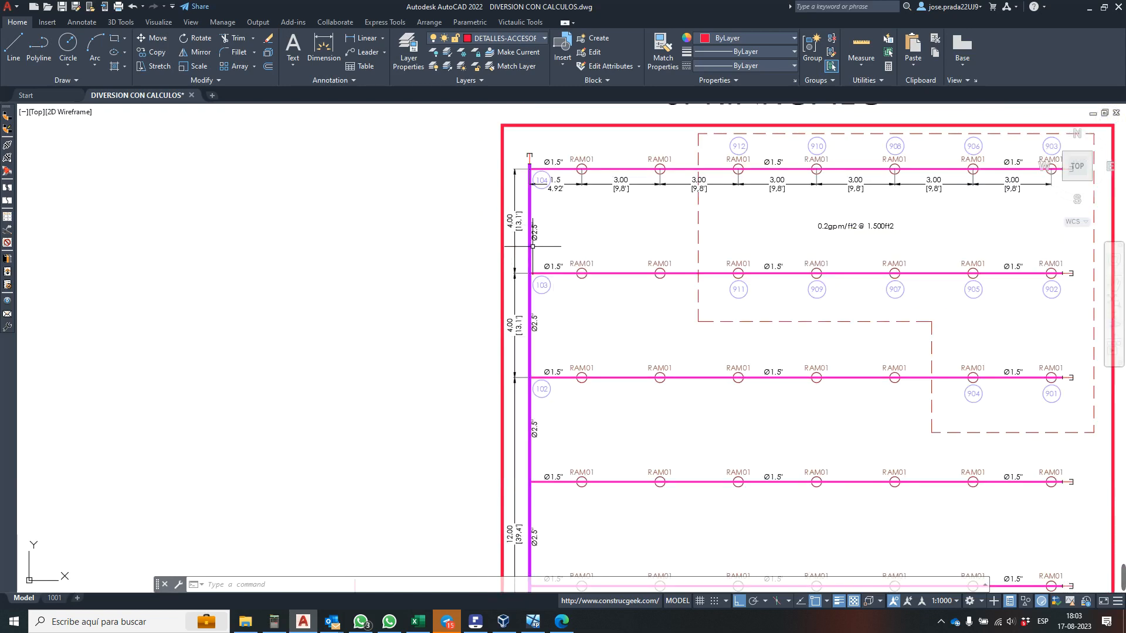
# - Enter line 12 in Sprinkler-CALC with 2 pipes, reference points 102 and 103, and pipe type 002
pyautogui.click(534, 623)
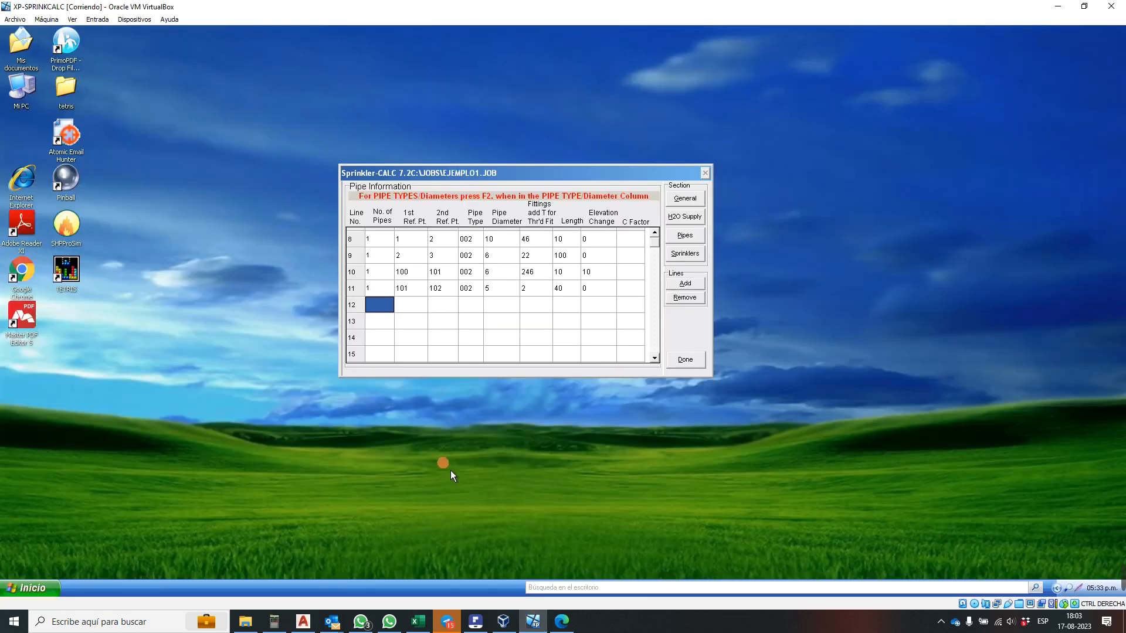
pyautogui.write('2')
pyautogui.click(412, 311)
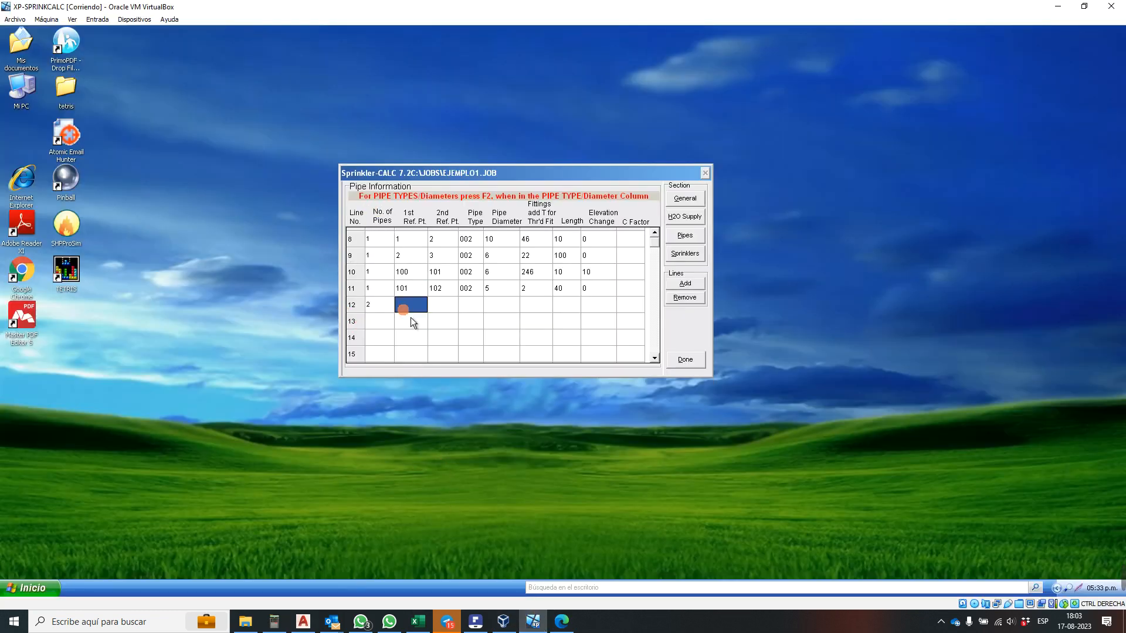
pyautogui.write('102')
pyautogui.press('Return')
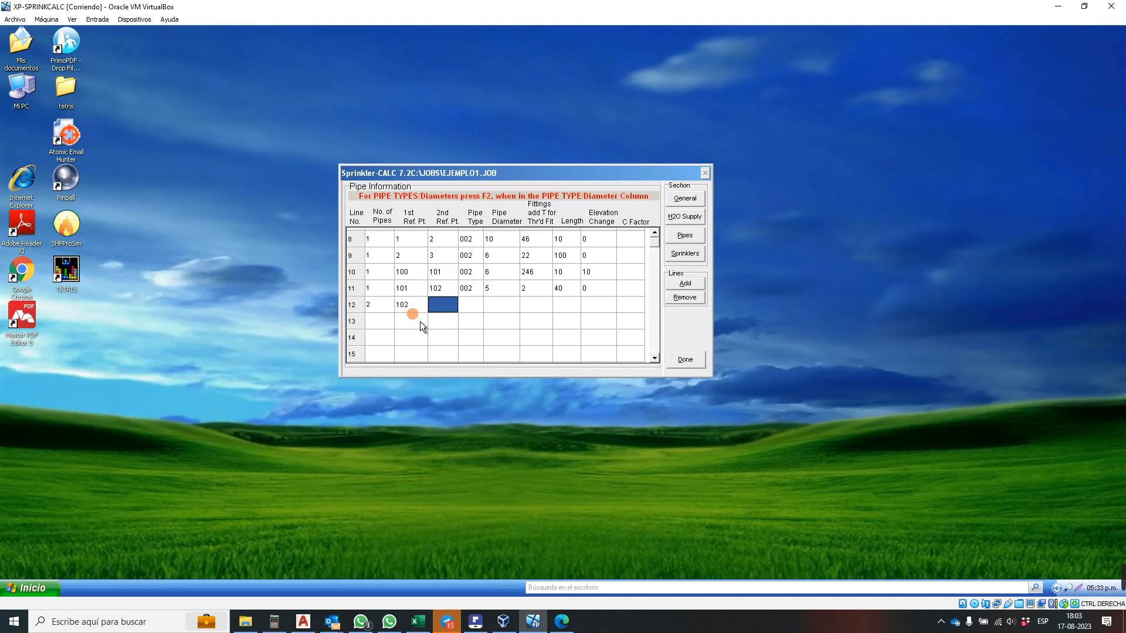
pyautogui.write('103')
pyautogui.press('Return')
pyautogui.write('002')
pyautogui.press('Return')
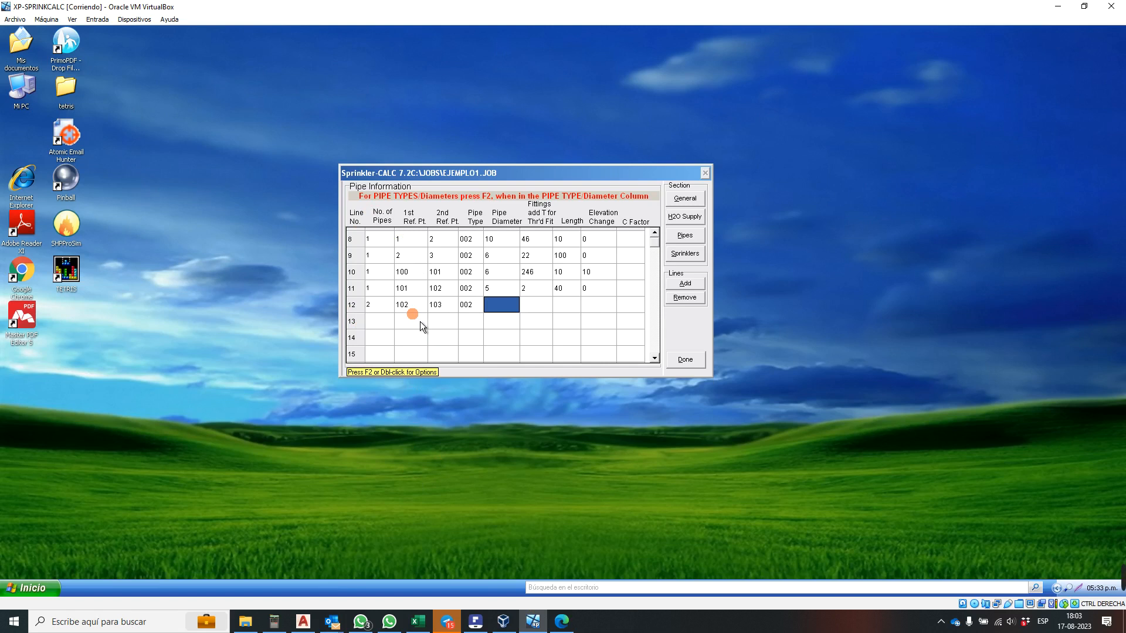
# - Set line 12's pipe diameter code to 5 and its fittings to 0
pyautogui.write('5')
pyautogui.press('Return')
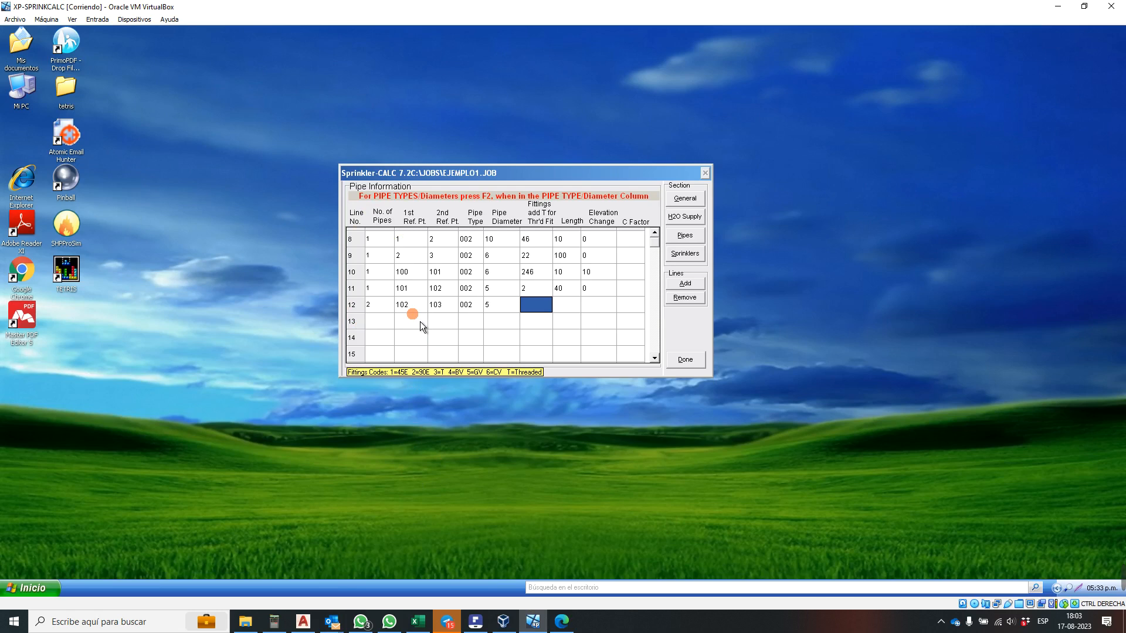
pyautogui.write('0')
pyautogui.press('Return')
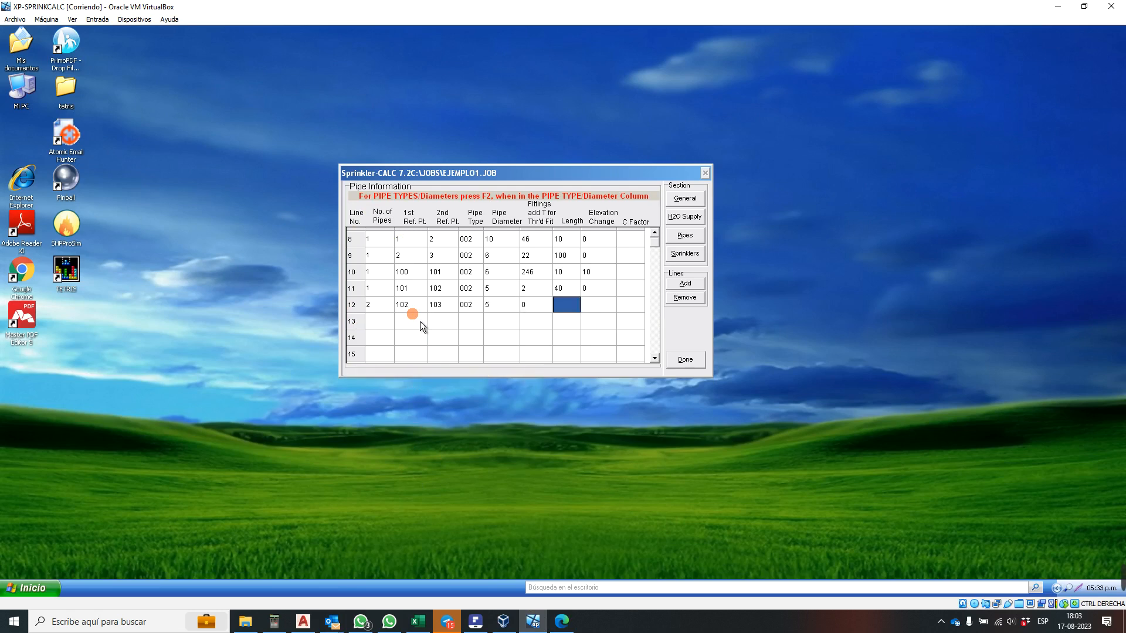
# - Check the main's length between nodes 102 and 103 in AutoCAD, then set line 12's length to 13.1 and elevation change to 0 in Sprinkler-CALC
pyautogui.click(303, 622)
pyautogui.scroll(2, 514, 351)
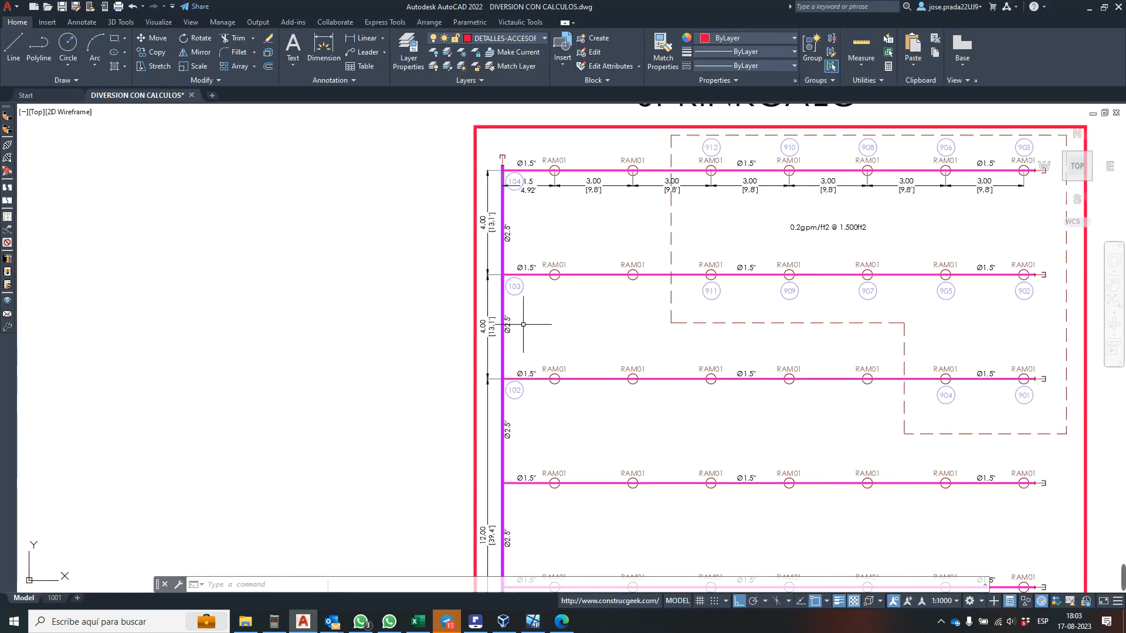
pyautogui.scroll(2, 523, 325)
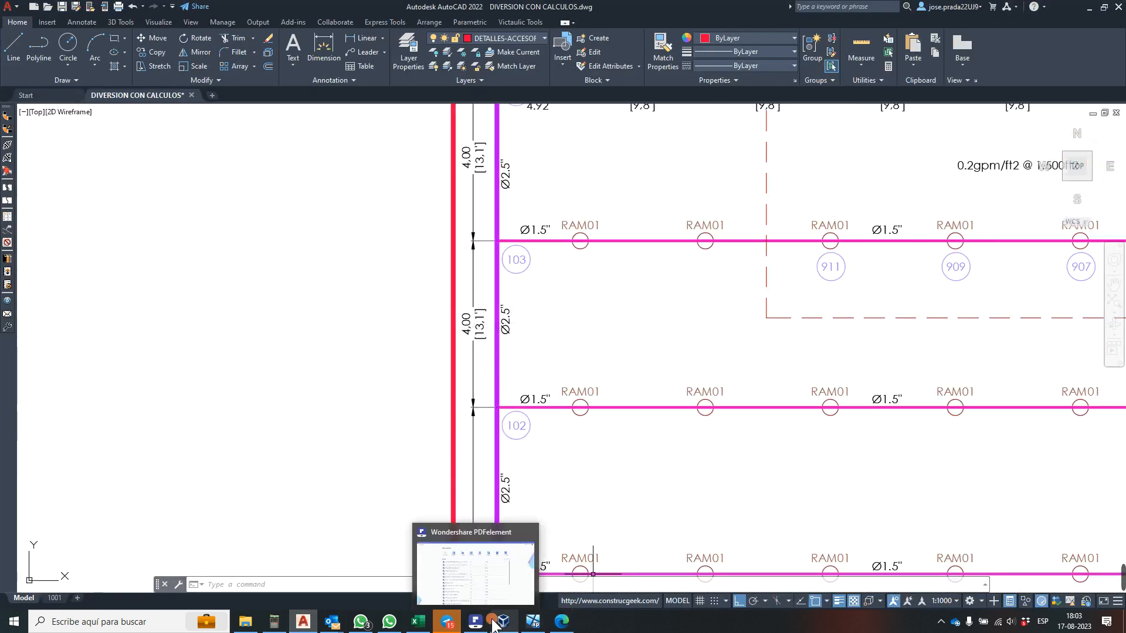
pyautogui.moveTo(451, 625)
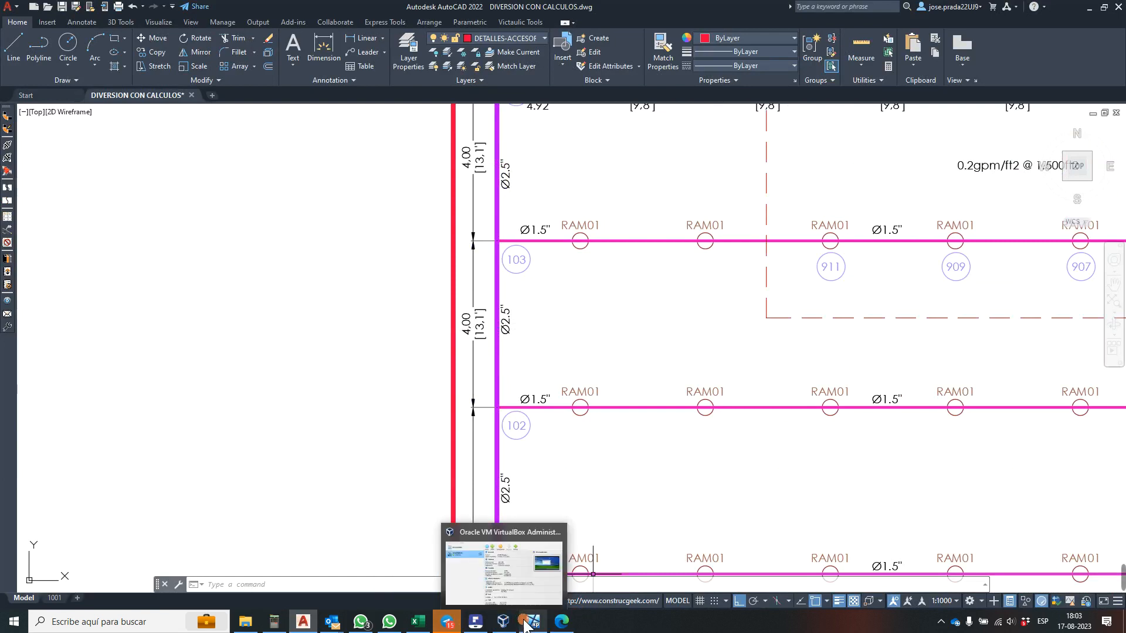
pyautogui.click(504, 566)
pyautogui.write('13.1')
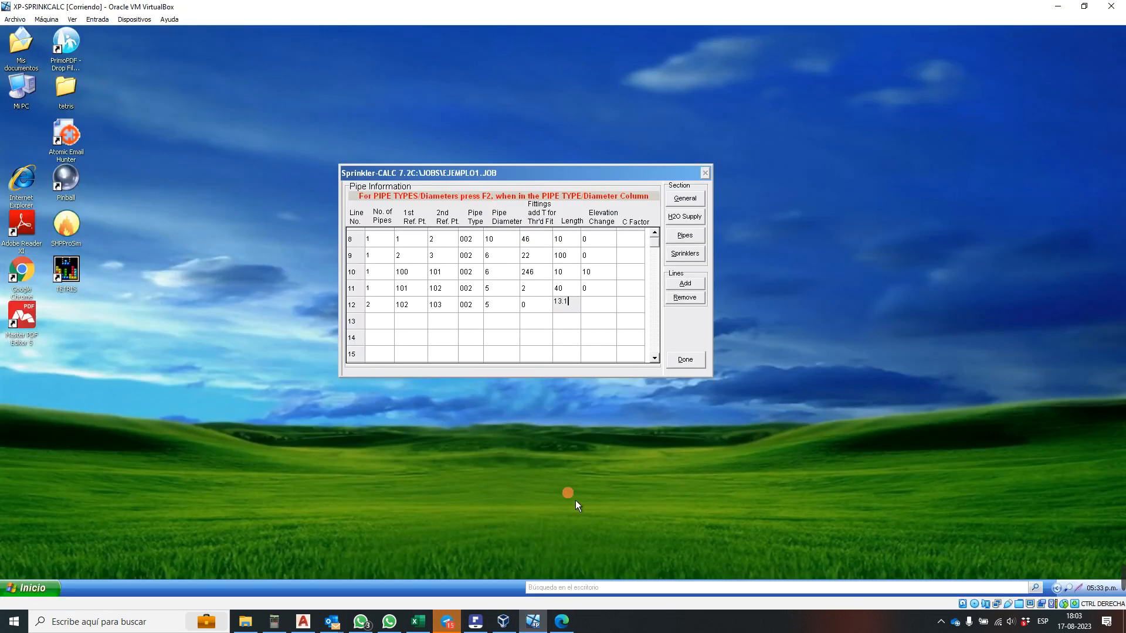
pyautogui.press('Tab')
pyautogui.write('0')
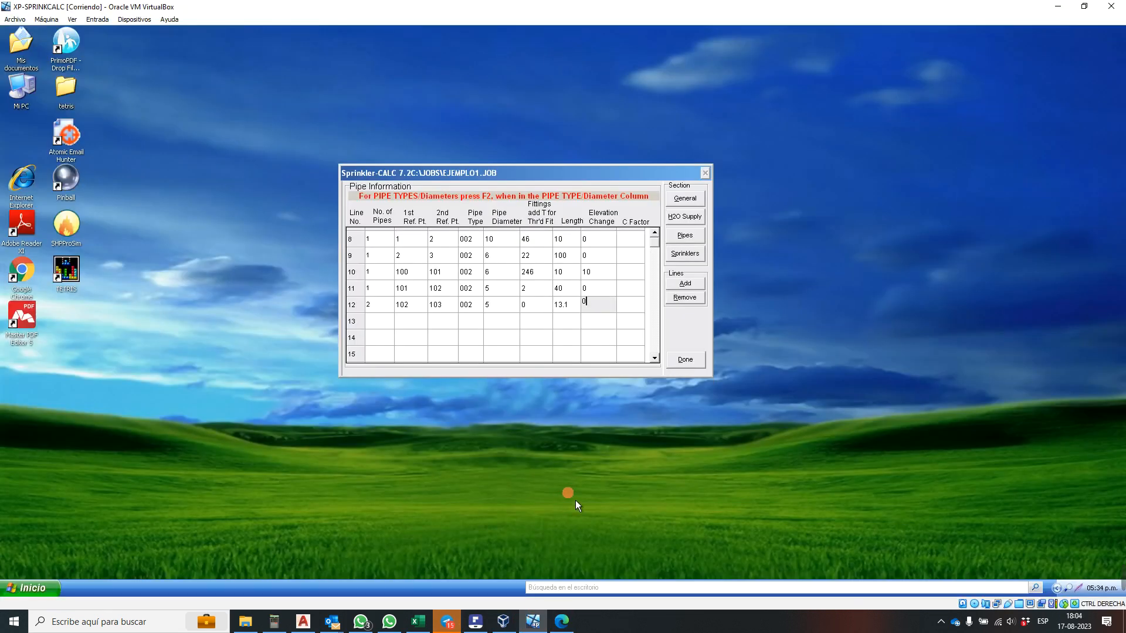
pyautogui.press('Tab')
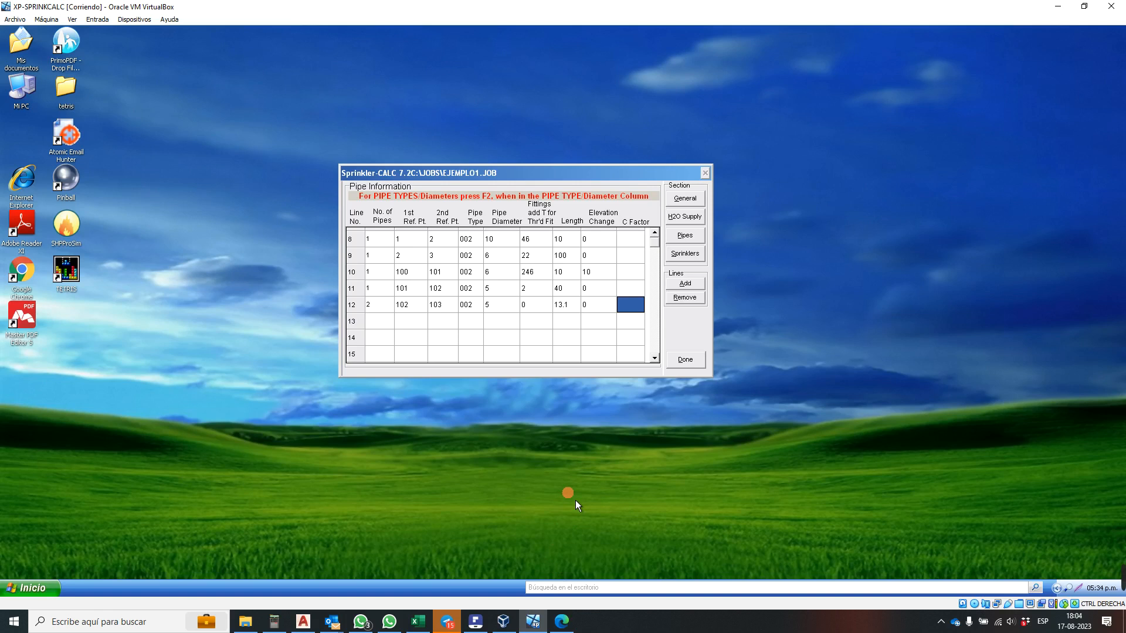
pyautogui.press('Tab')
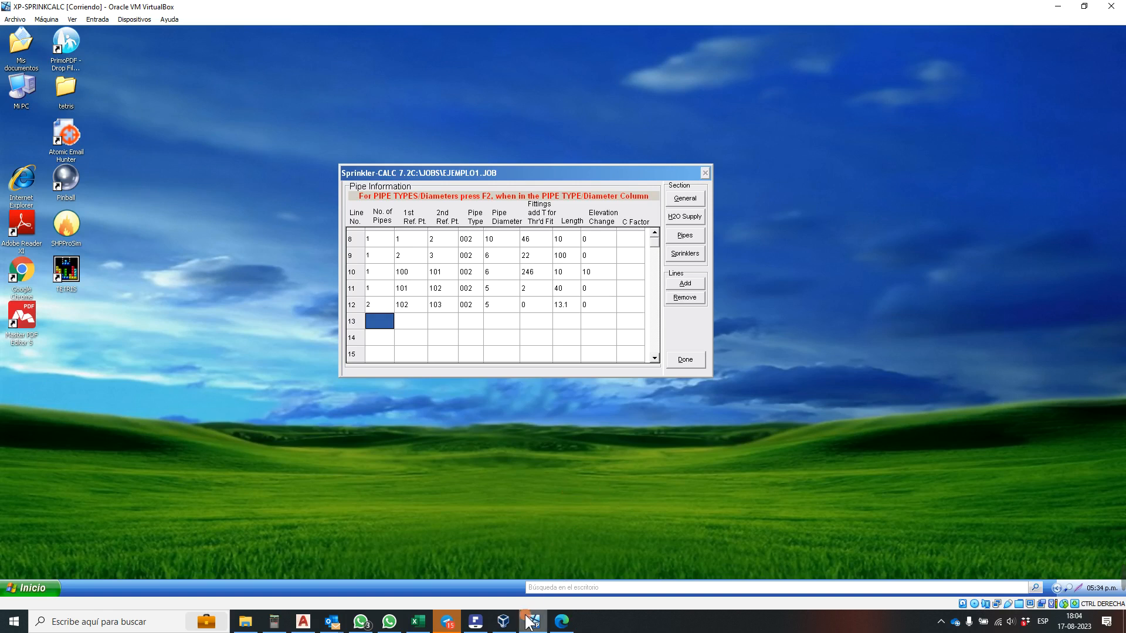
# - Examine the branch line from node 102 to sprinklers 904 and 901 in AutoCAD for its route, diameter and spacing
pyautogui.moveTo(368, 618)
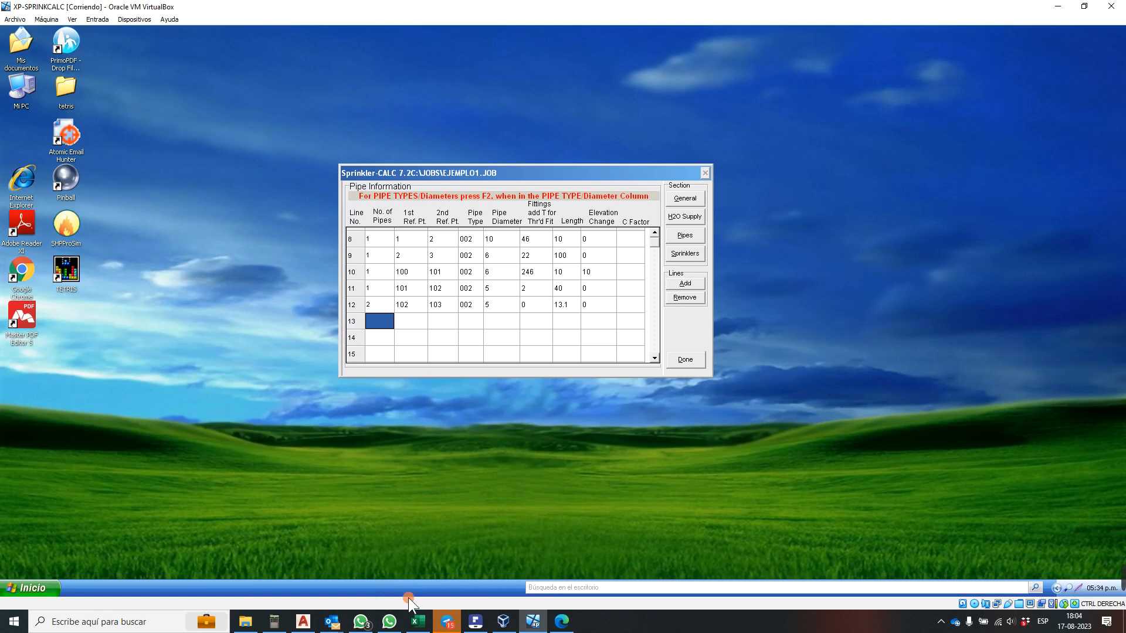
pyautogui.click(303, 622)
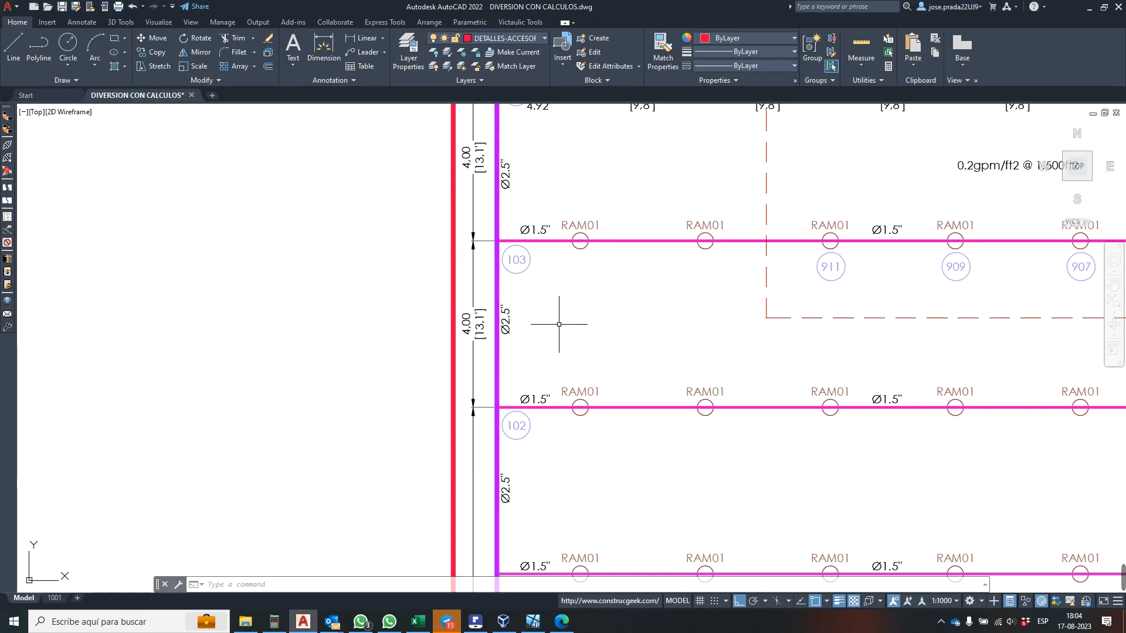
pyautogui.scroll(-3, 558, 324)
pyautogui.scroll(2, 816, 278)
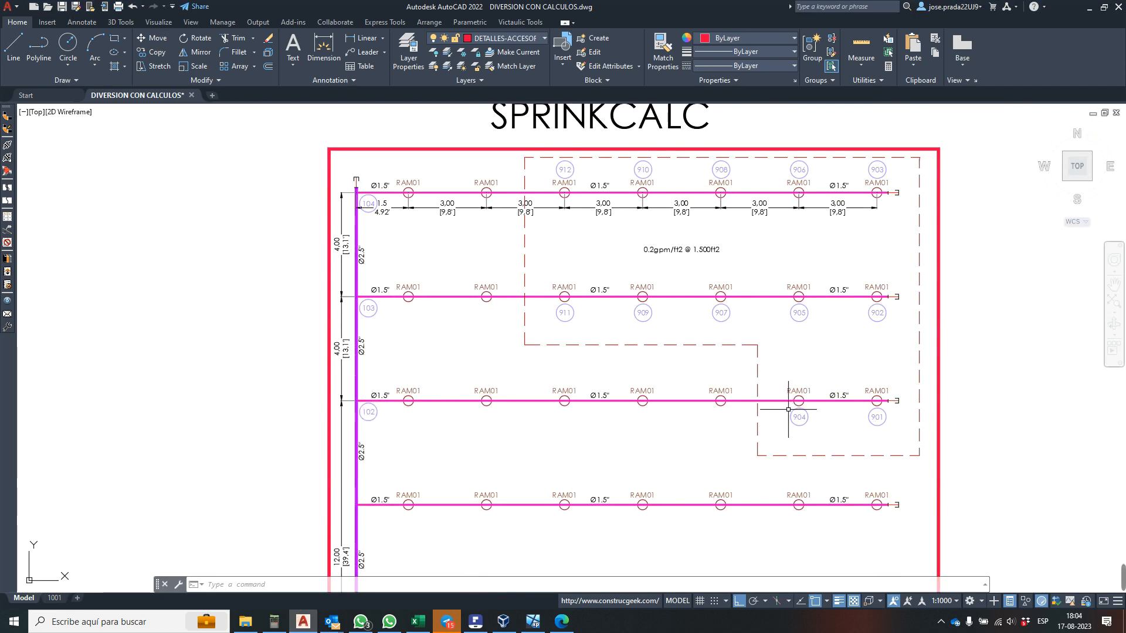
pyautogui.scroll(2, 761, 419)
pyautogui.scroll(-2, 759, 418)
pyautogui.scroll(2, 783, 406)
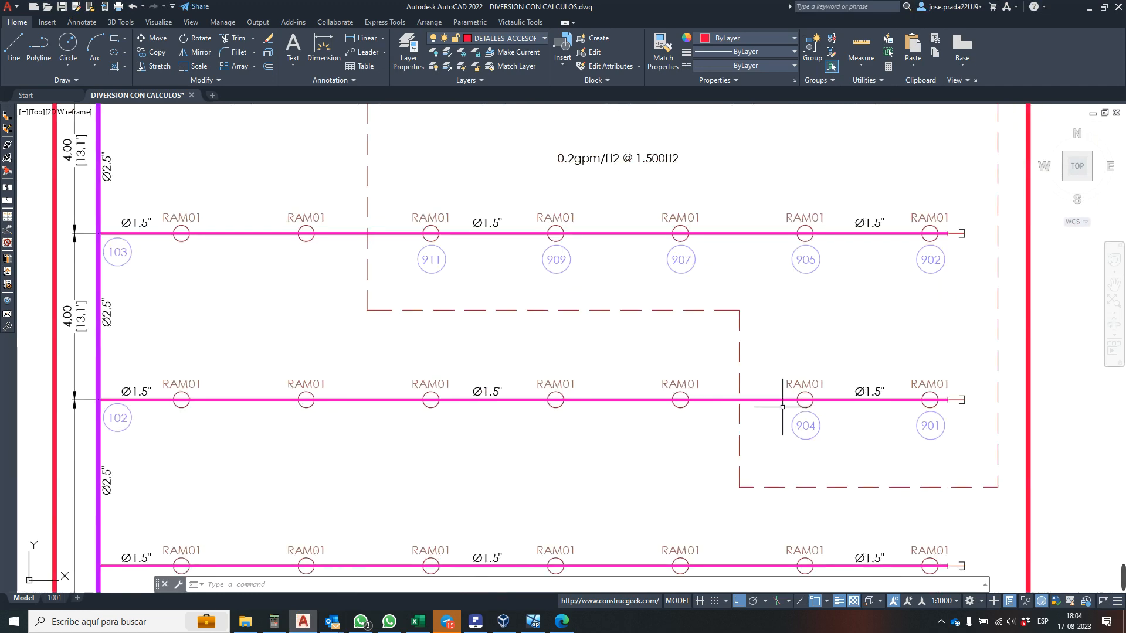
pyautogui.scroll(-2, 782, 407)
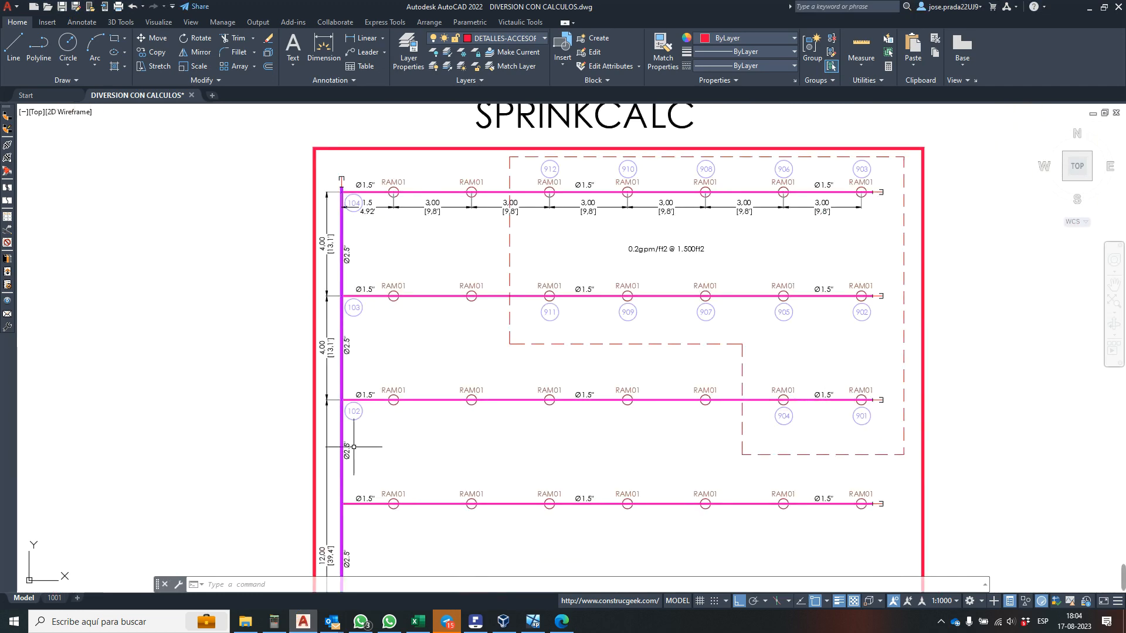
pyautogui.scroll(2, 365, 436)
pyautogui.scroll(-2, 360, 376)
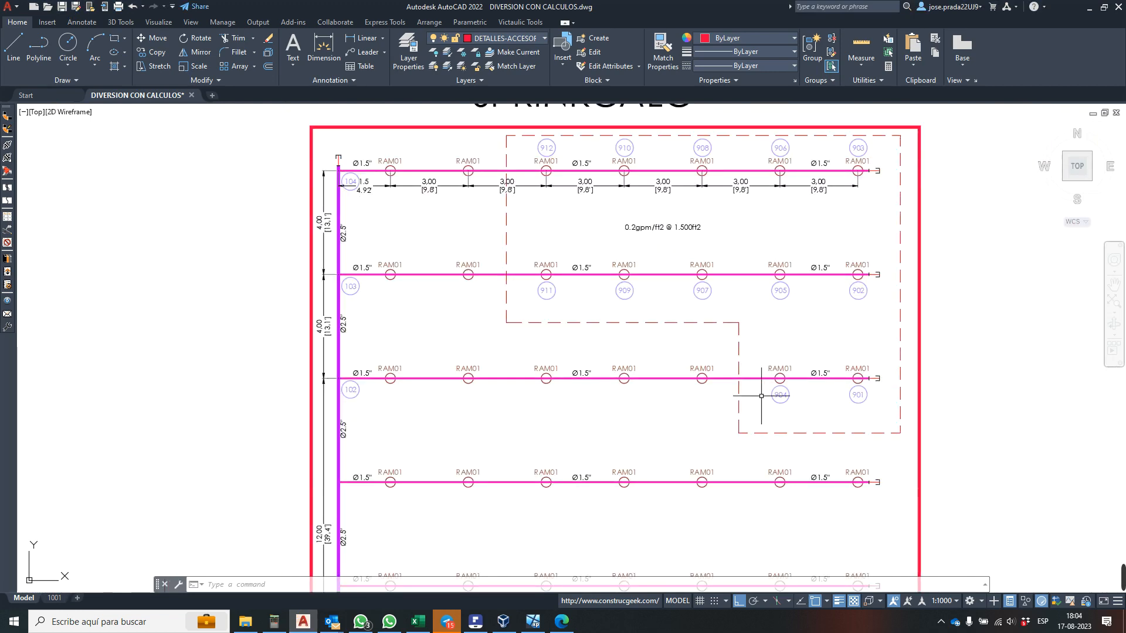
pyautogui.scroll(2, 759, 394)
pyautogui.scroll(-2, 706, 373)
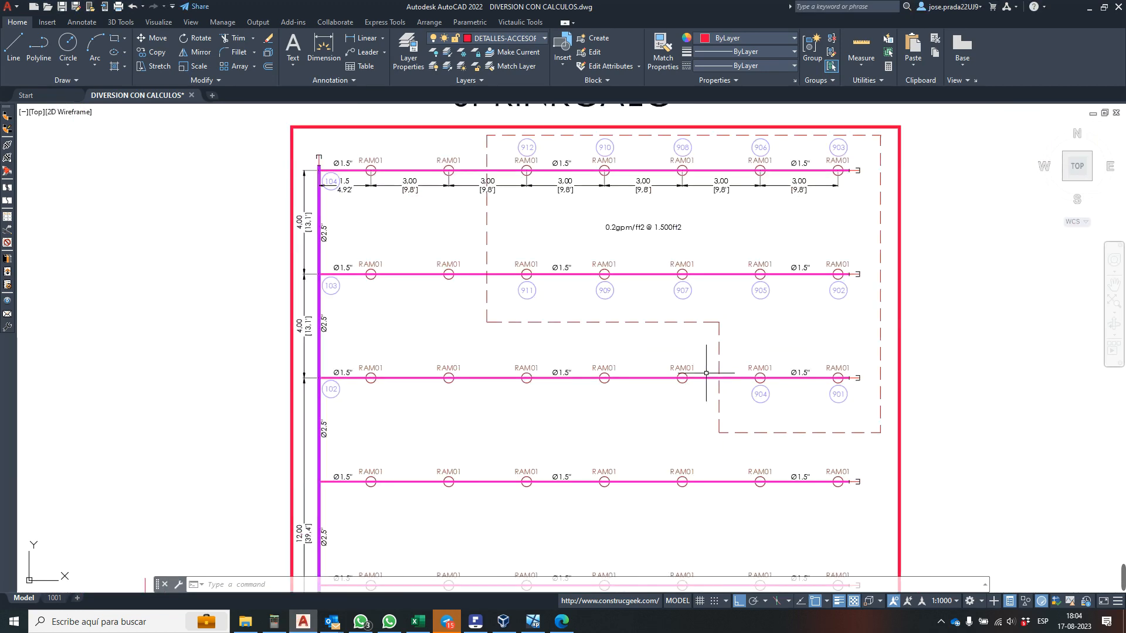
# - Add a linear dimension below the branch line from node 102 to sprinkler 904
pyautogui.click(369, 46)
pyautogui.click(322, 377)
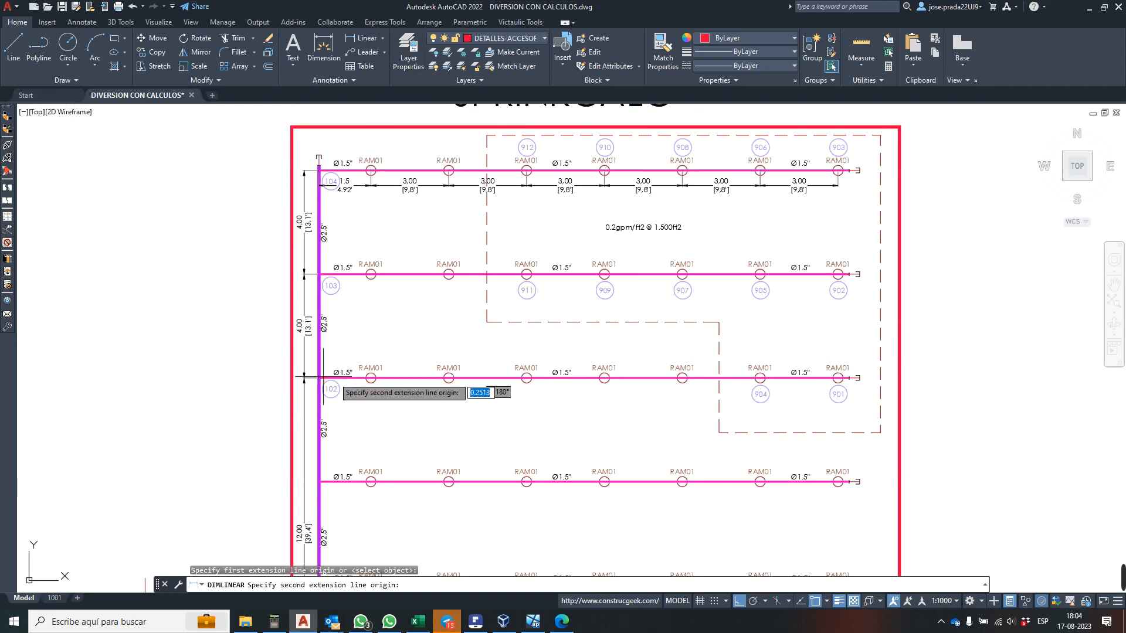
pyautogui.click(759, 379)
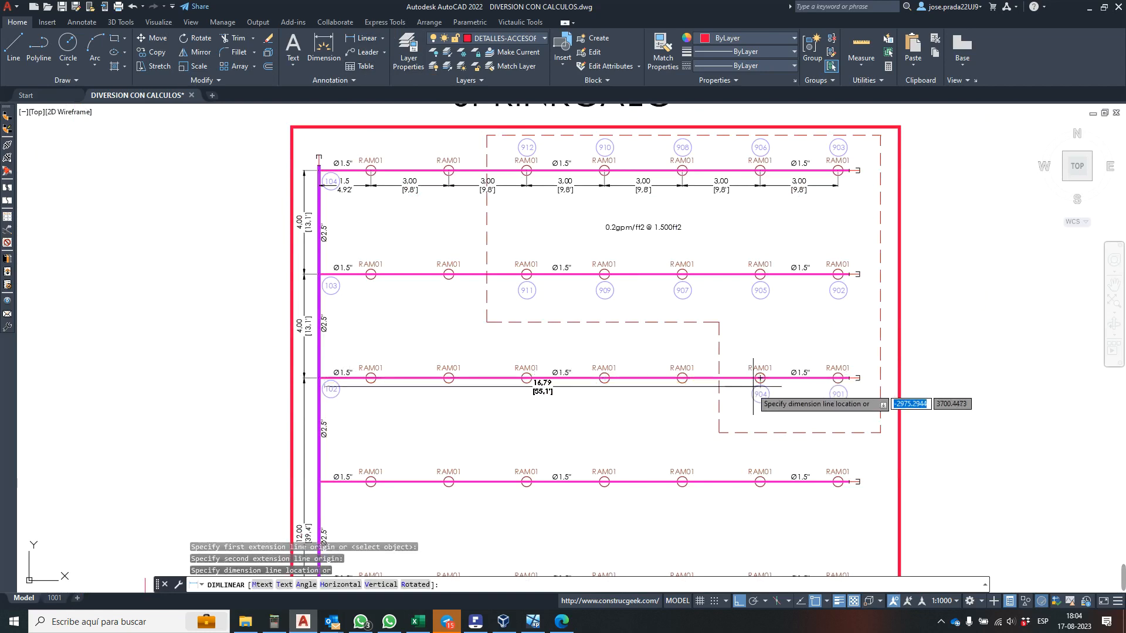
pyautogui.click(751, 413)
pyautogui.scroll(2, 537, 409)
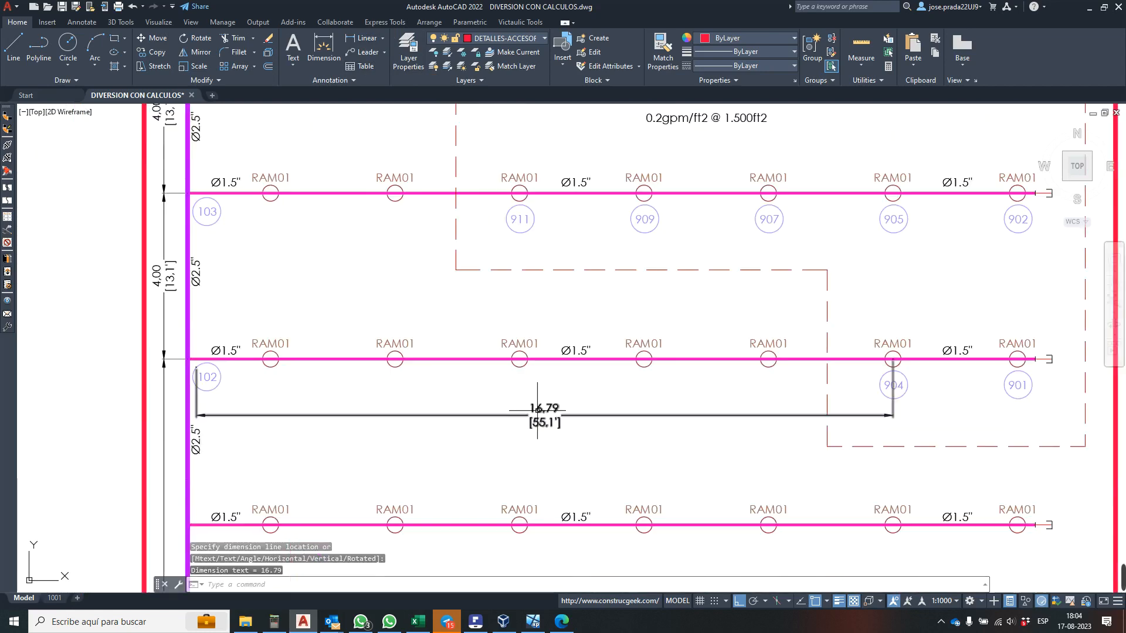
pyautogui.scroll(-2, 537, 409)
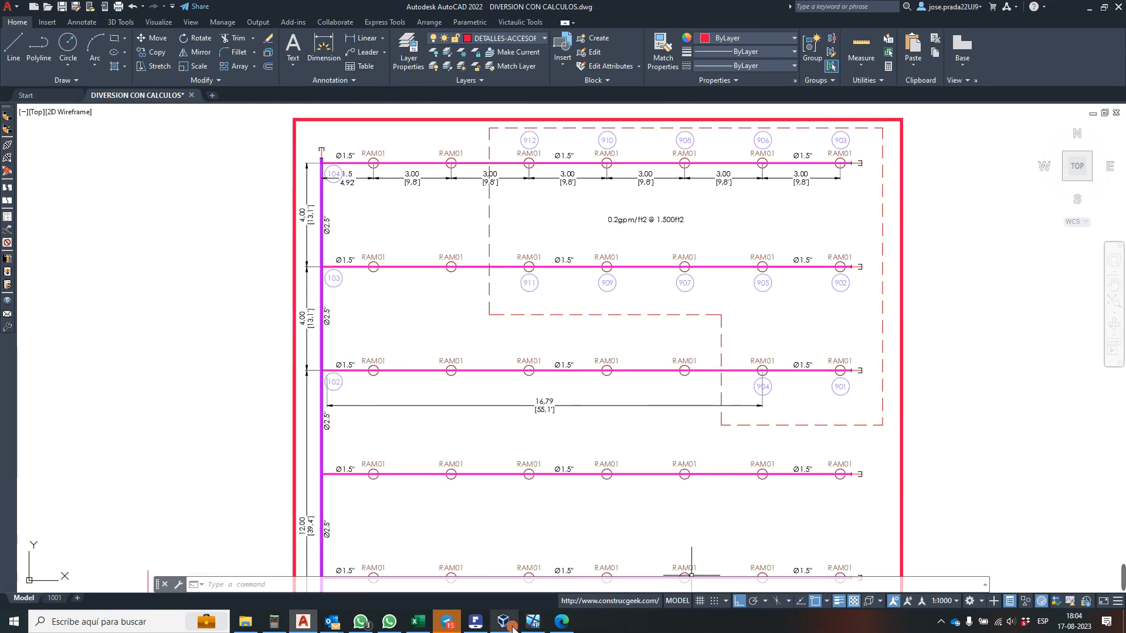
# - Enter line 13 in Sprinkler-CALC with 1 pipe, reference points 102 and 904, and pipe type 002
pyautogui.moveTo(452, 630)
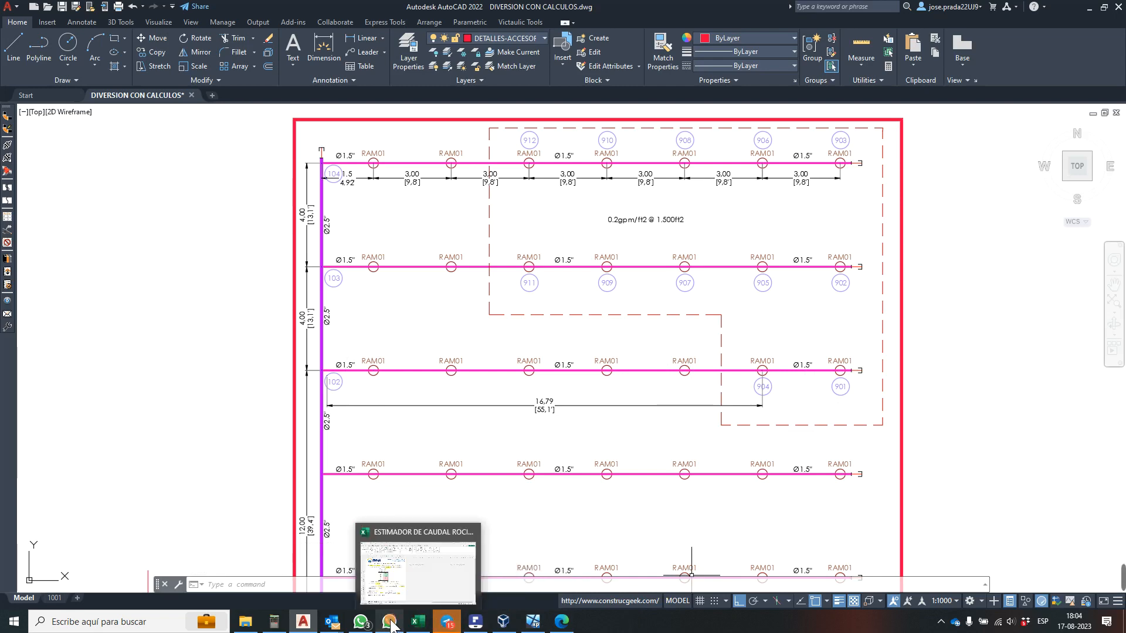
pyautogui.moveTo(533, 621)
pyautogui.click(546, 538)
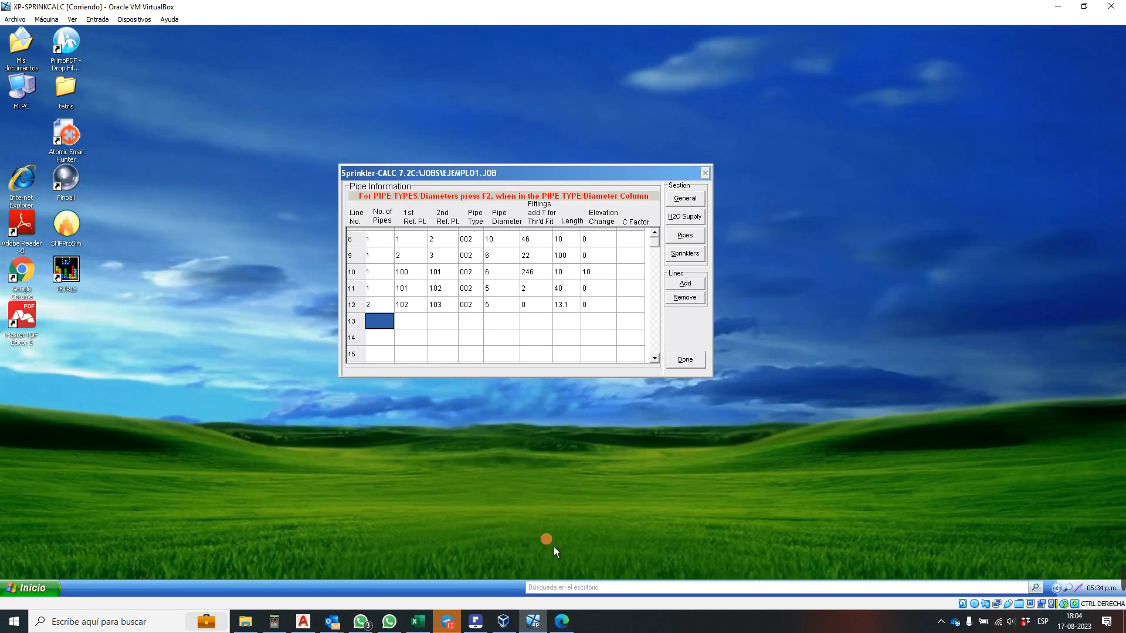
pyautogui.press('Tab')
pyautogui.write('1')
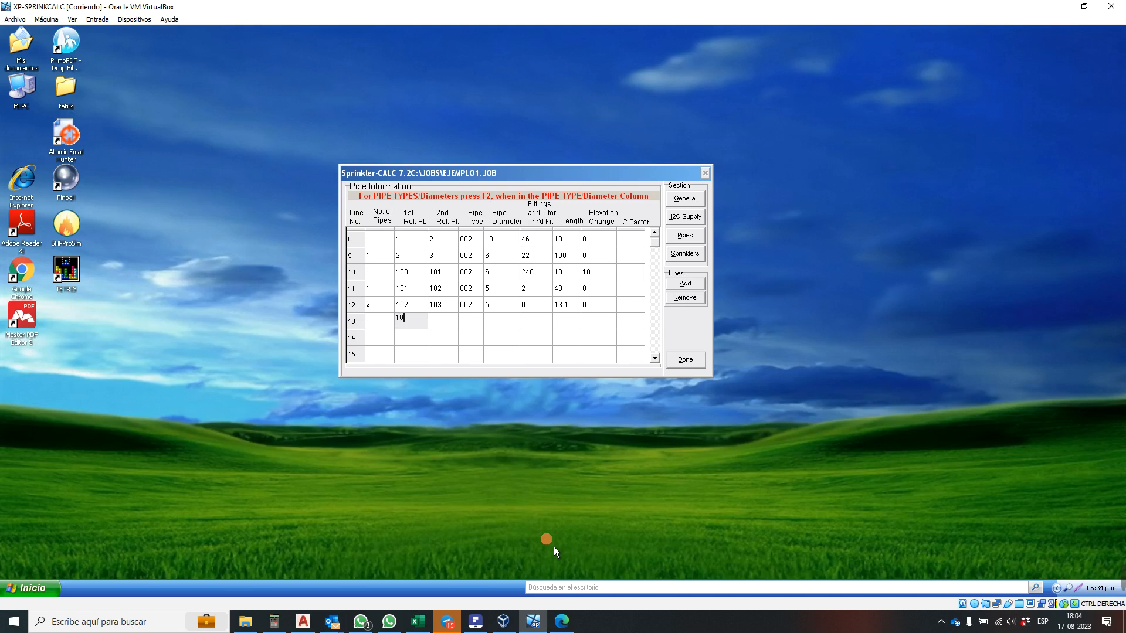
pyautogui.press('Tab')
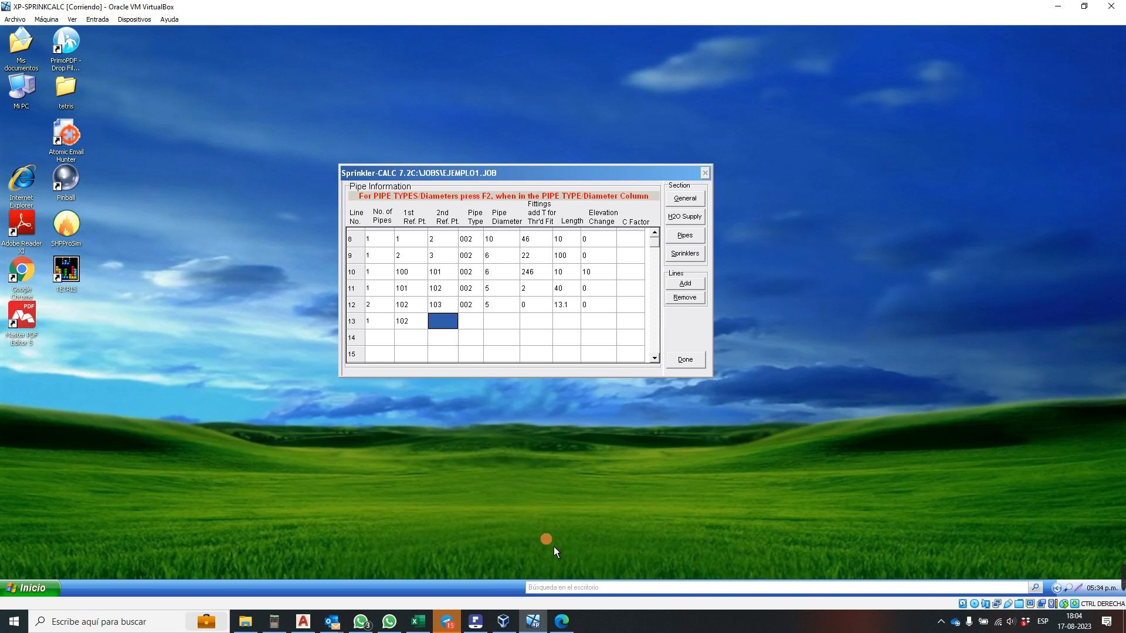
pyautogui.write('904')
pyautogui.press('Tab')
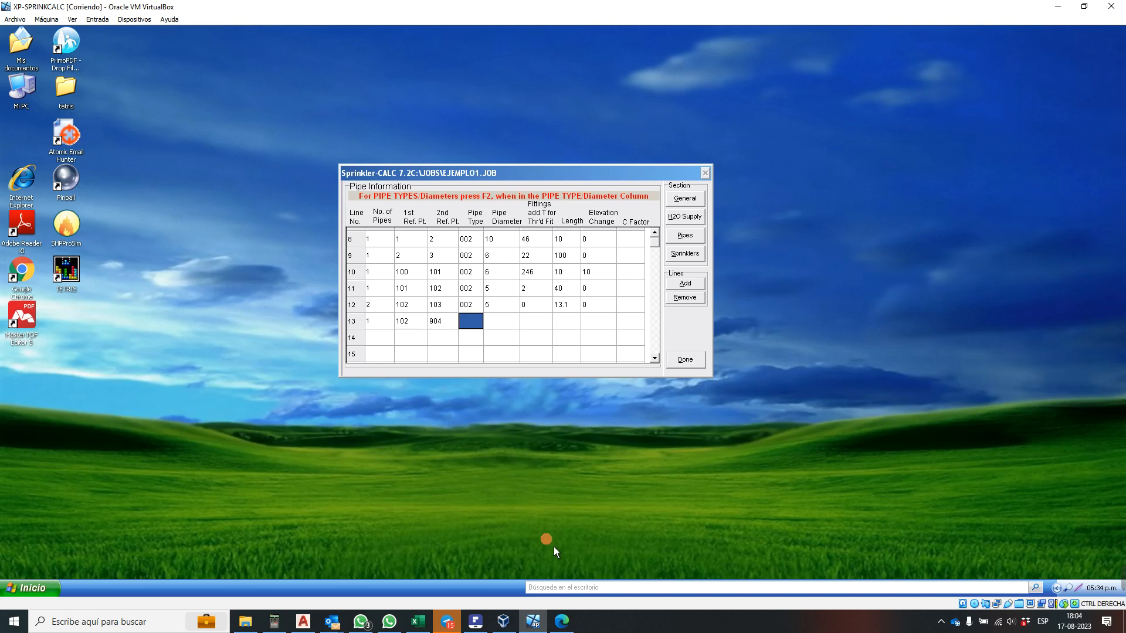
pyautogui.press('Tab')
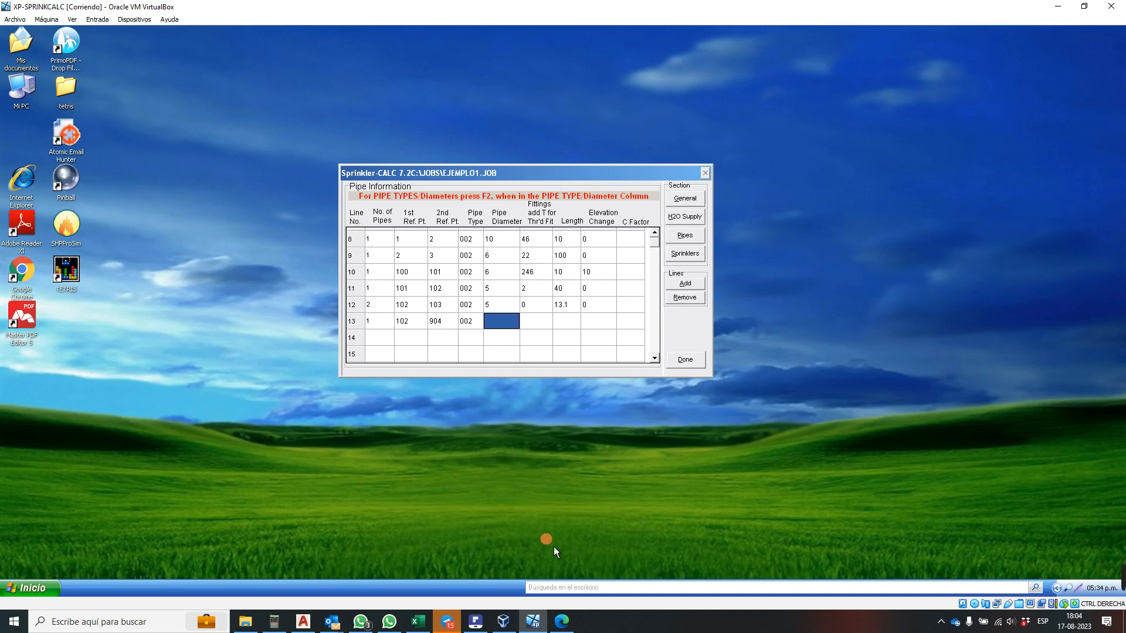
# - Check the diameter of the branch from node 102 in AutoCAD, then set line 13's diameter code to 3 (1-1/2") in Sprinkler-CALC
pyautogui.click(303, 619)
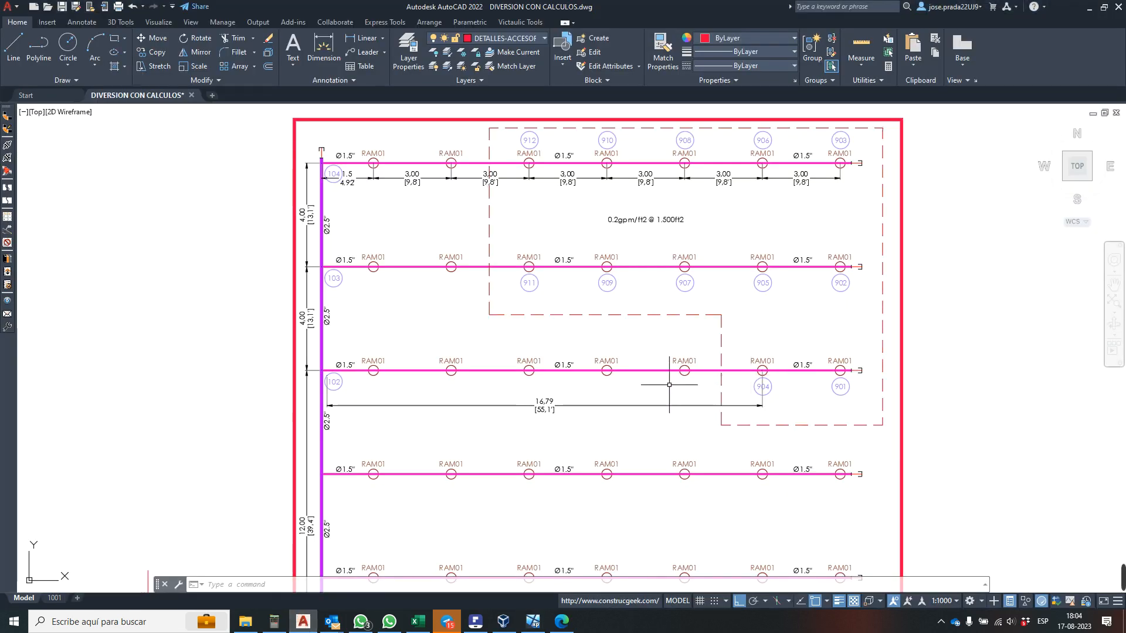
pyautogui.scroll(2, 551, 378)
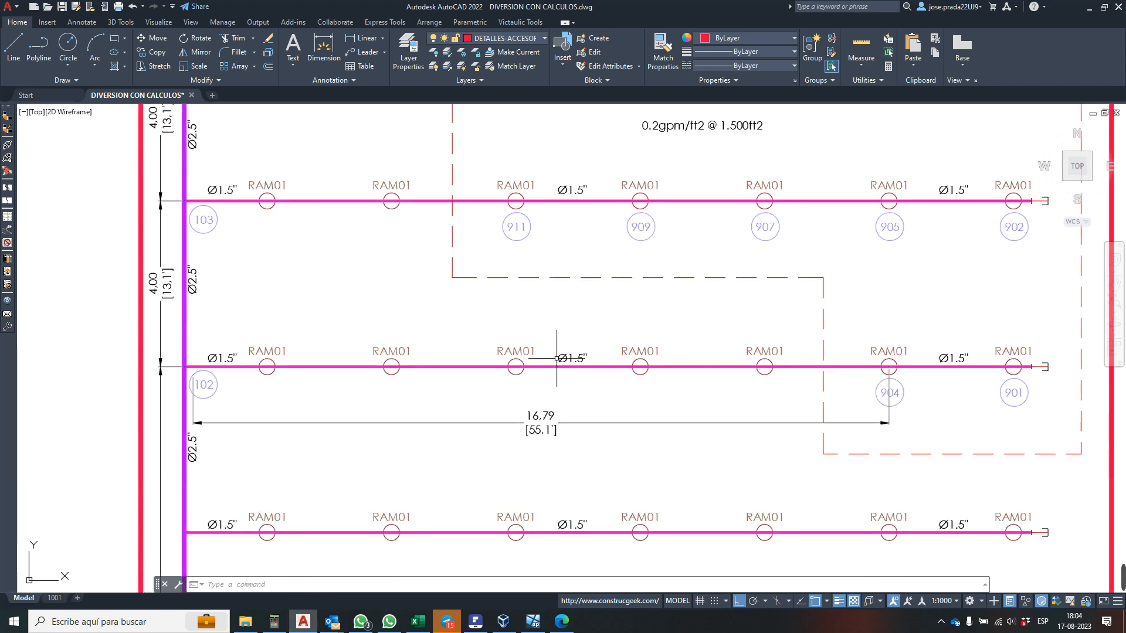
pyautogui.click(532, 621)
pyautogui.press('F2')
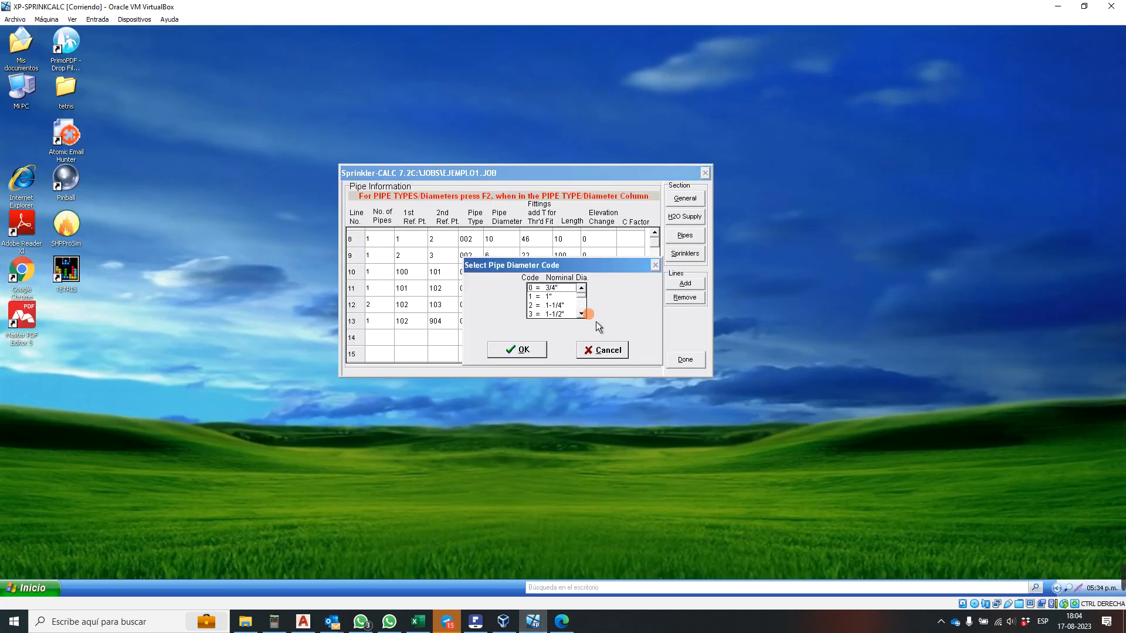
pyautogui.doubleClick(557, 316)
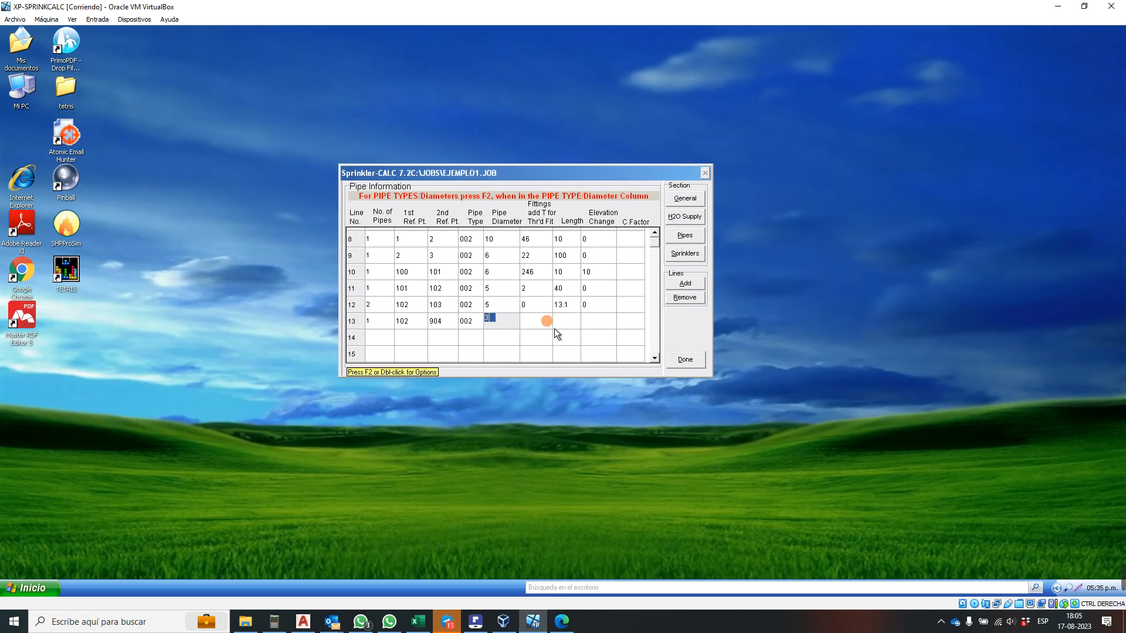
pyautogui.click(536, 321)
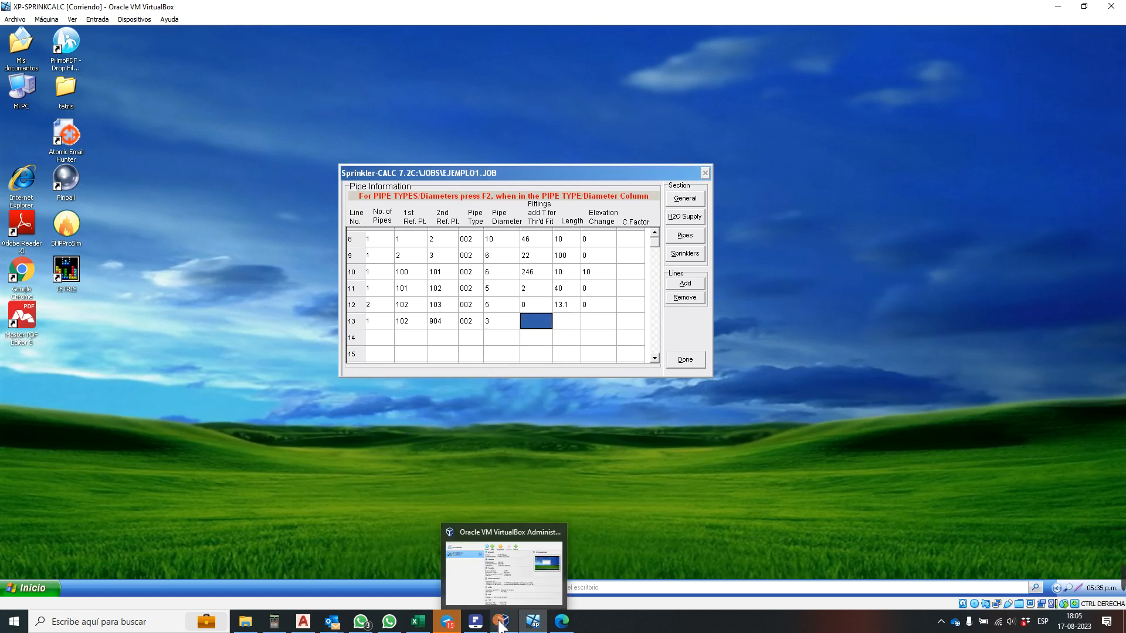
# - Check the branch's connection at node 102 in AutoCAD, then set line 13's fittings code to 3 in Sprinkler-CALC
pyautogui.click(387, 563)
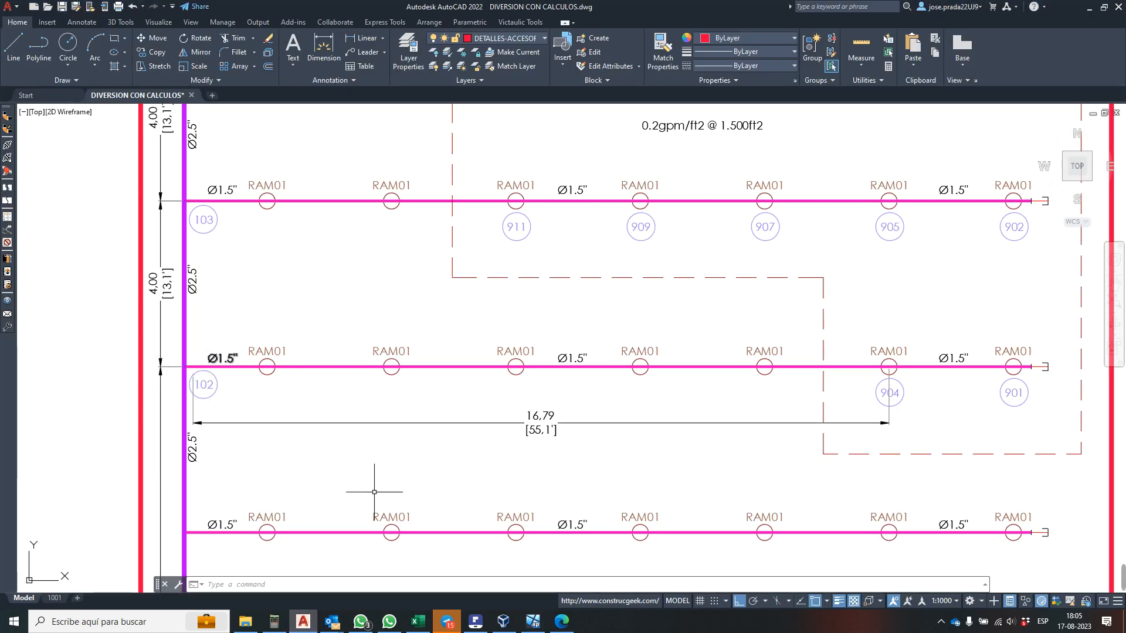
pyautogui.click(532, 625)
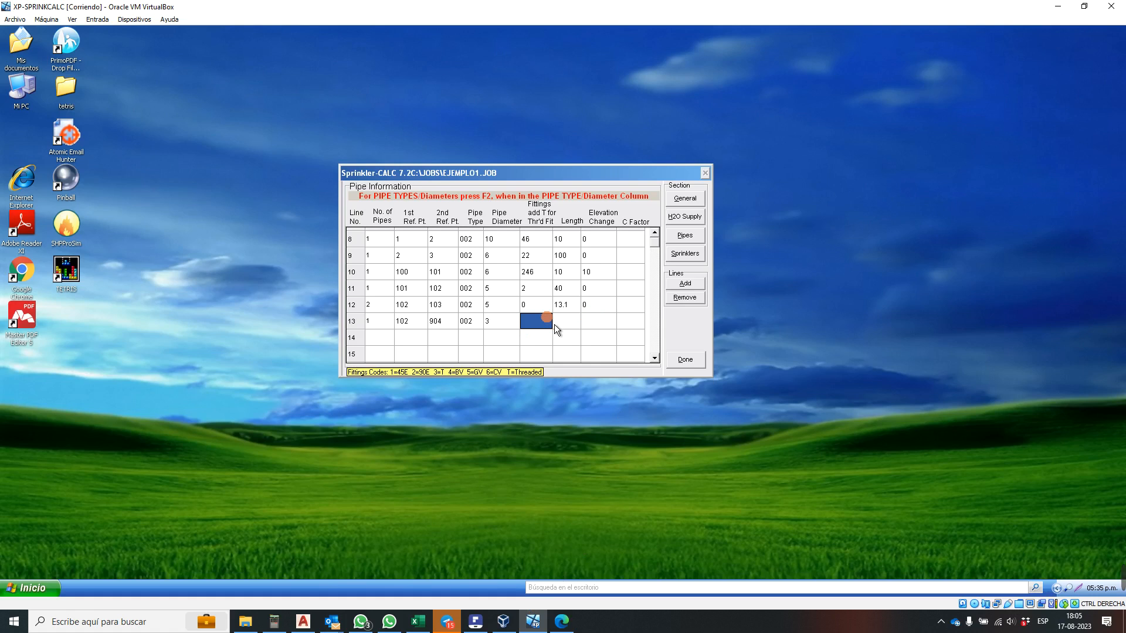
pyautogui.click(552, 322)
pyautogui.write('3')
pyautogui.press('Tab')
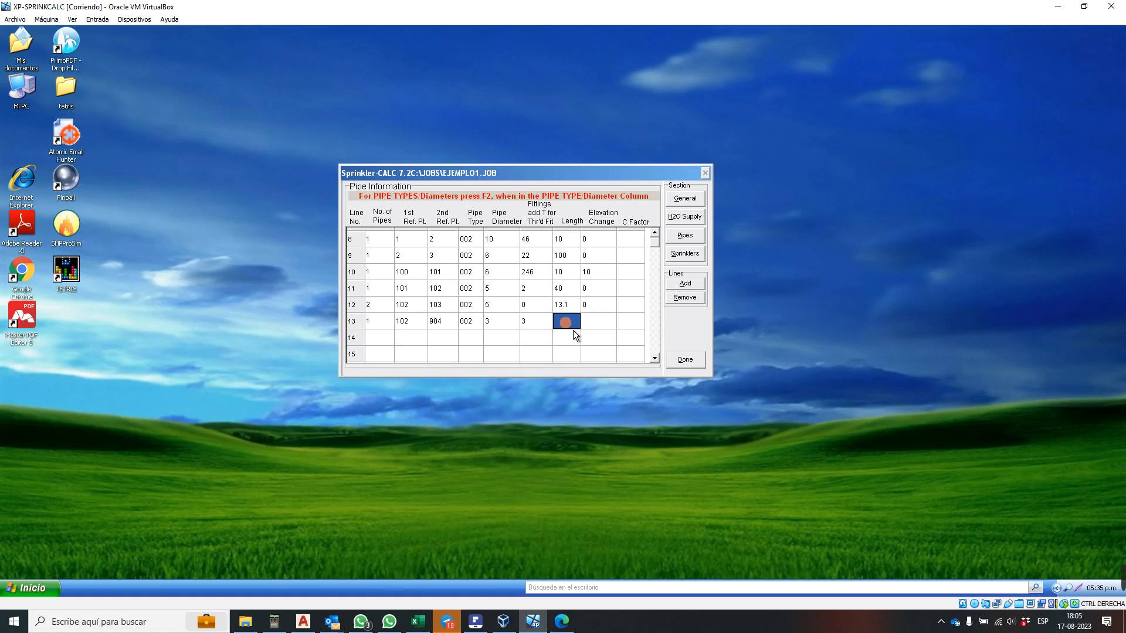
# - Read the 102-904 dimension in AutoCAD, then set line 13's length to 55.1 and elevation change to 0 in Sprinkler-CALC
pyautogui.click(303, 622)
pyautogui.scroll(2, 526, 447)
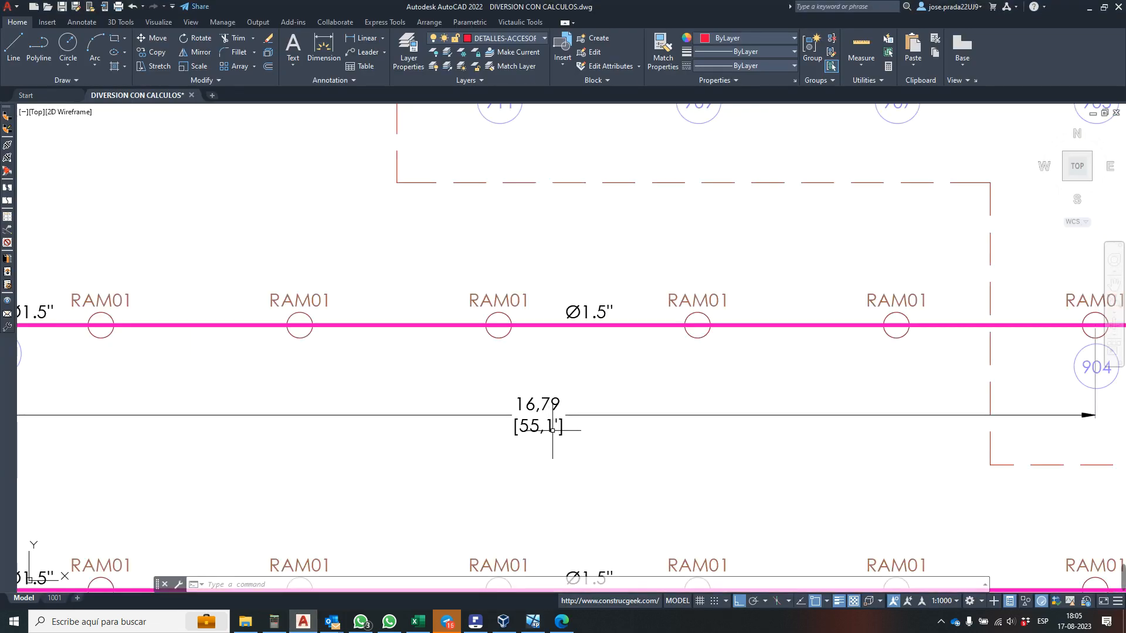
pyautogui.click(533, 621)
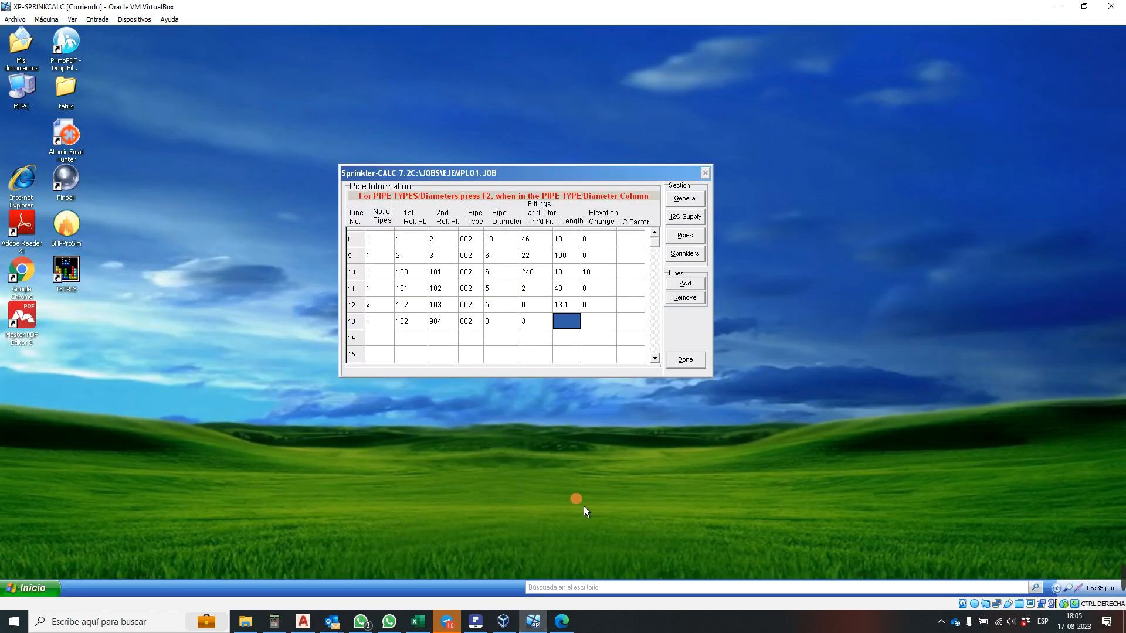
pyautogui.press('Tab')
pyautogui.write('0')
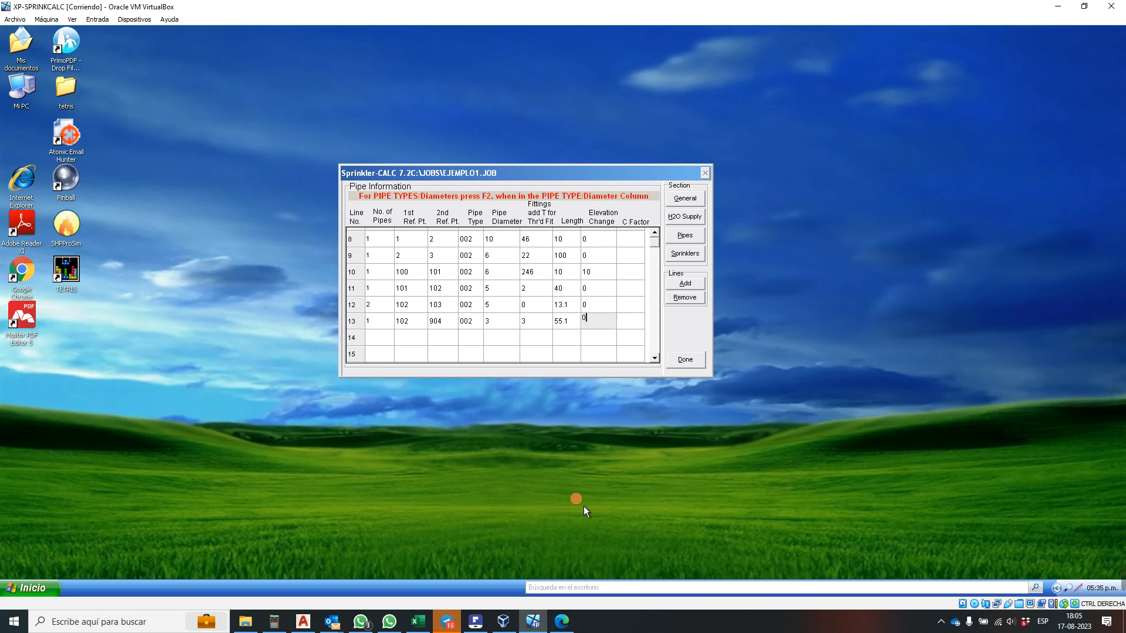
pyautogui.press('Tab')
pyautogui.press('Tab')
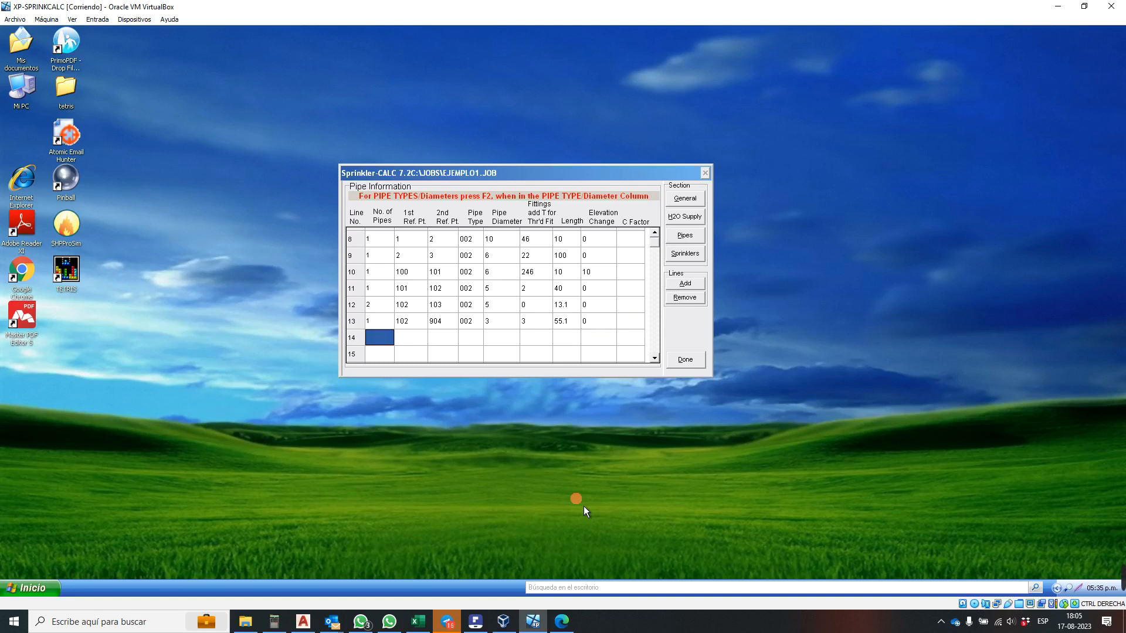
pyautogui.click(655, 359)
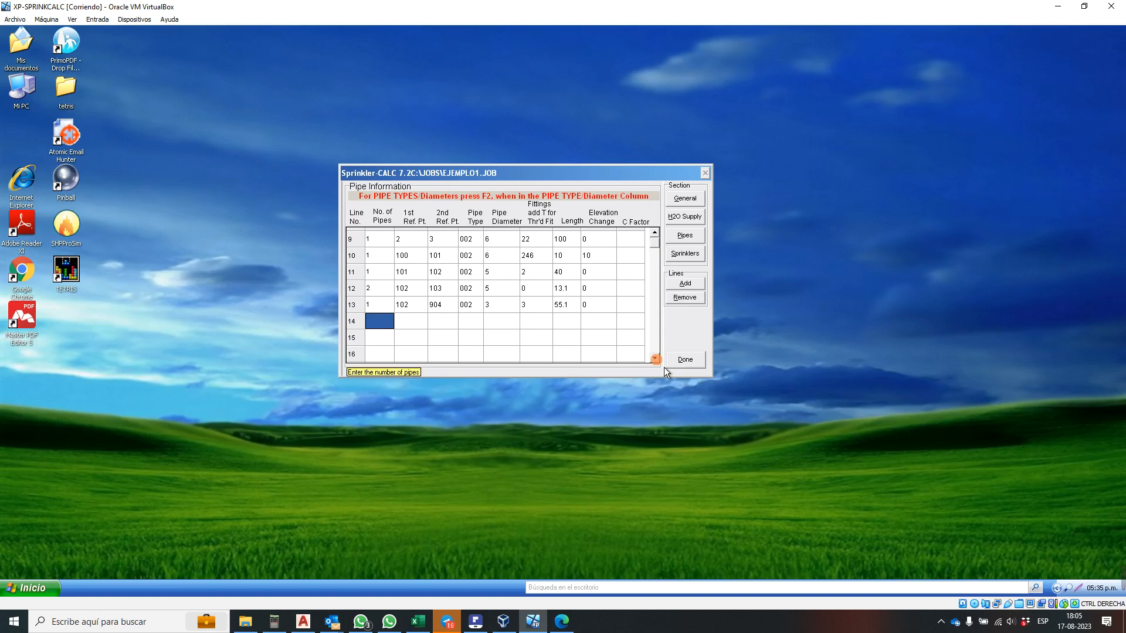
# - In AutoCAD, dimension the branch line from the main at node 103 to sprinkler 911, placing the dimension below the branch
pyautogui.click(297, 612)
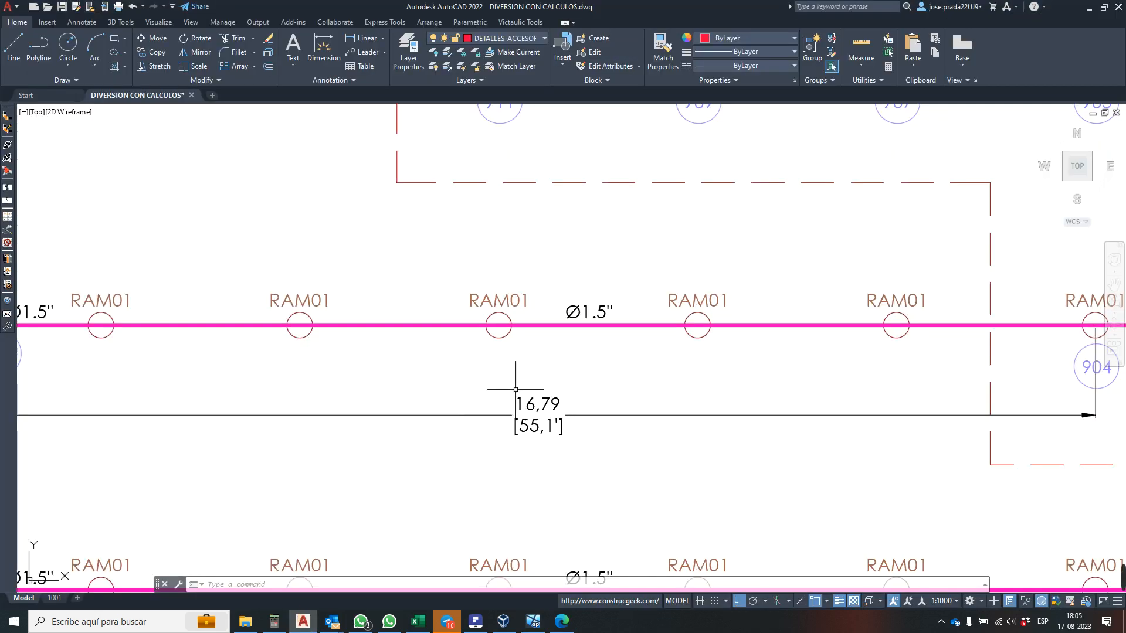
pyautogui.scroll(-5, 515, 401)
pyautogui.scroll(1, 477, 322)
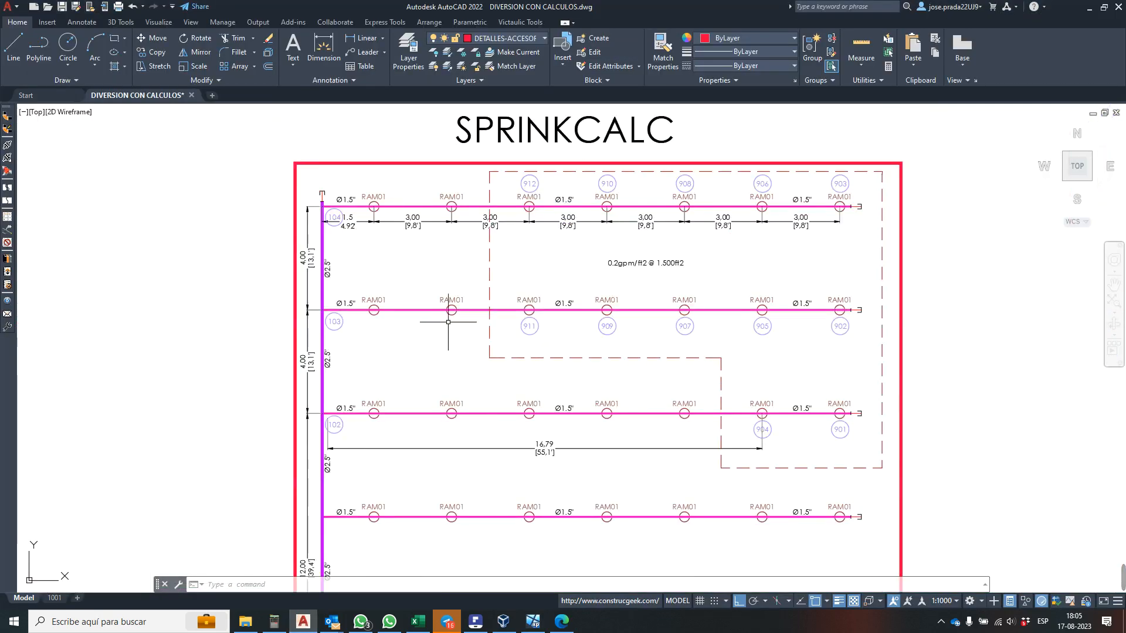
pyautogui.scroll(2, 372, 321)
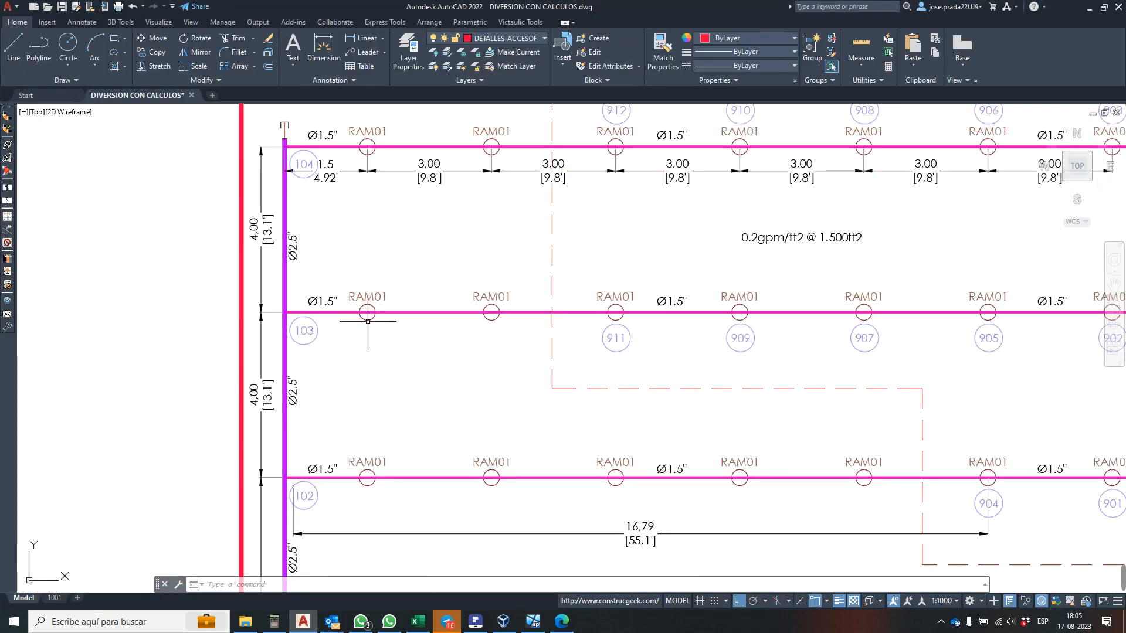
pyautogui.click(327, 42)
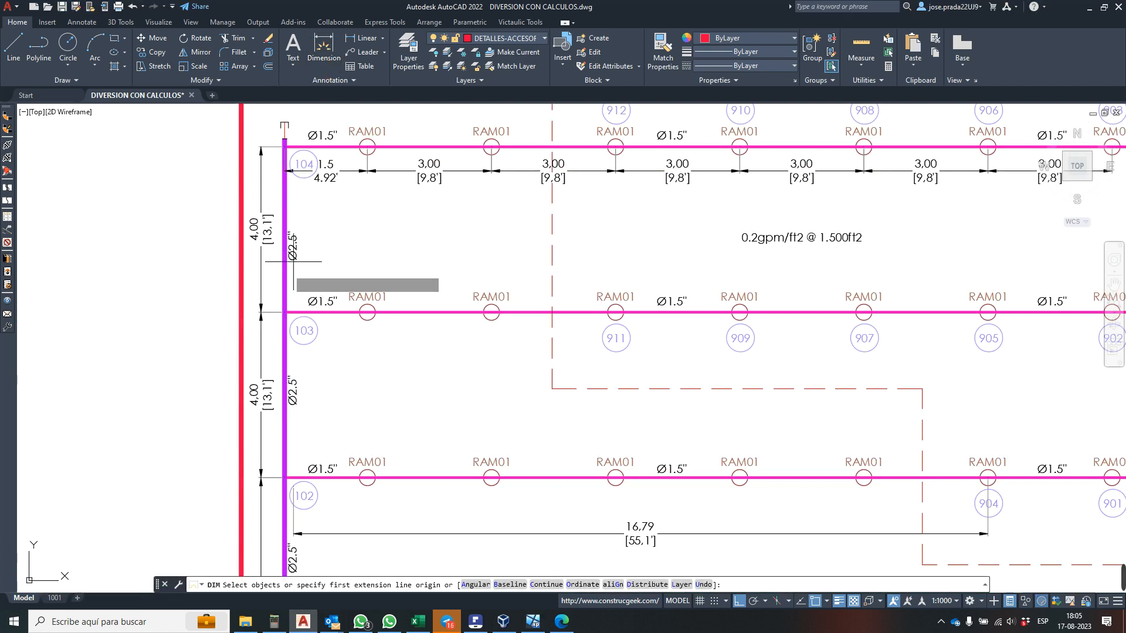
pyautogui.click(284, 312)
pyautogui.click(615, 312)
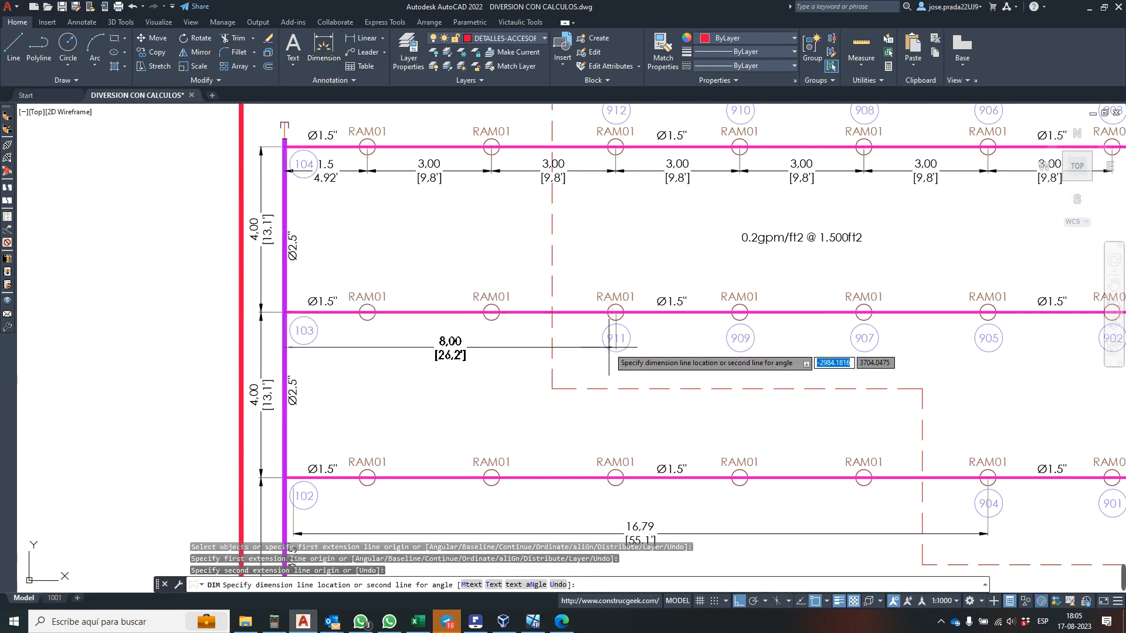
pyautogui.click(611, 368)
# - Dimension the branch from the main at node 104 to sprinkler 912, placing it below the existing spacing dimensions
pyautogui.scroll(-3, 611, 352)
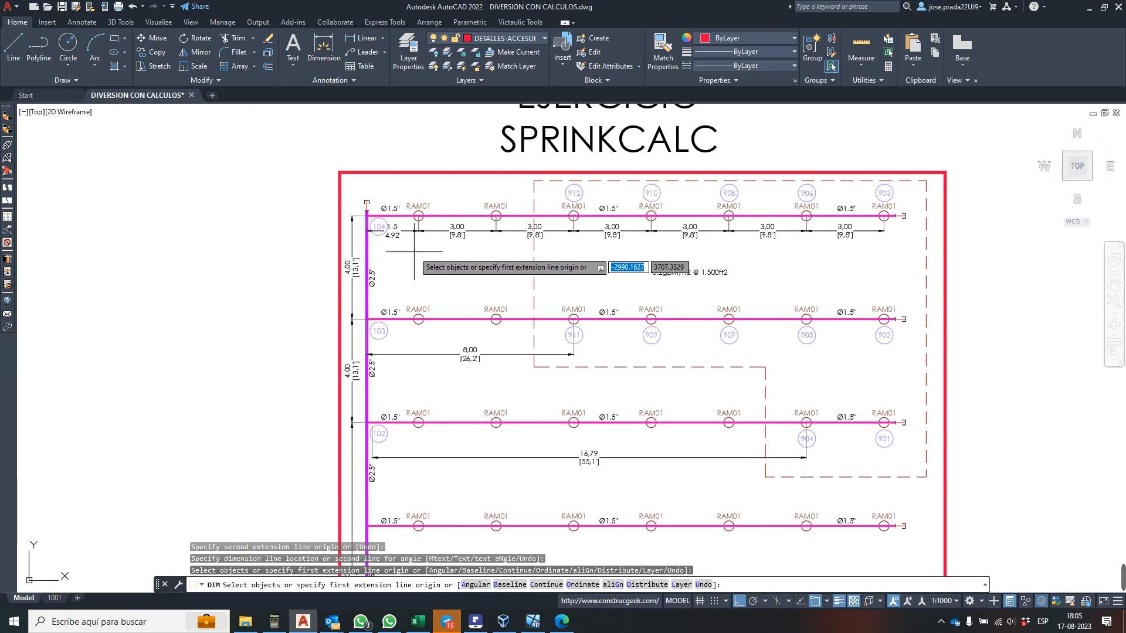
pyautogui.scroll(3, 368, 210)
pyautogui.click(365, 218)
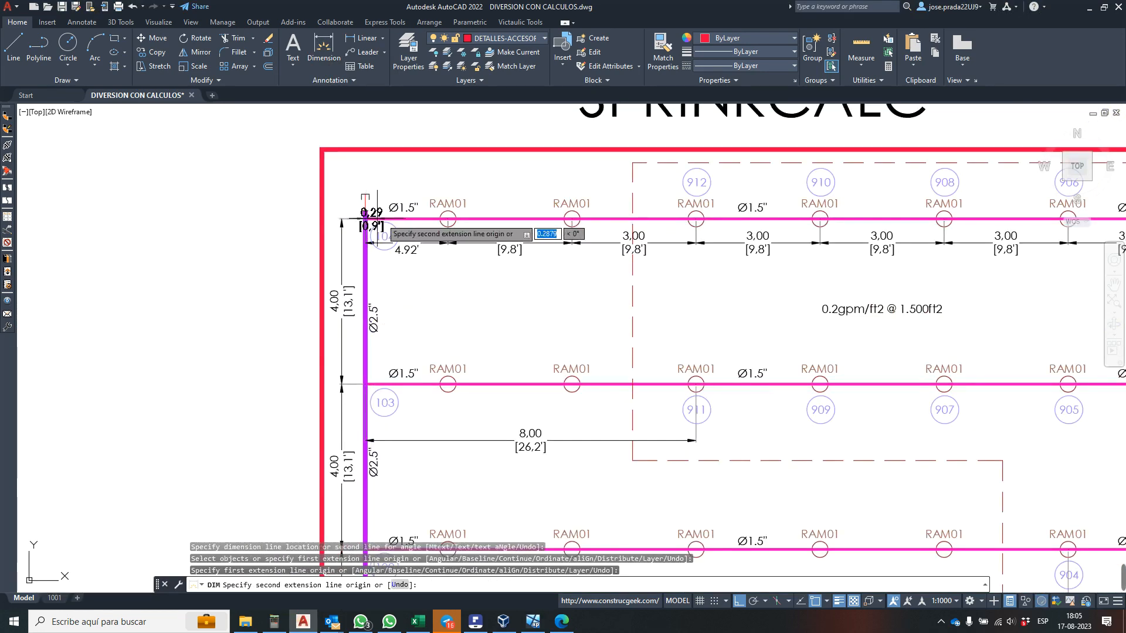
pyautogui.click(695, 219)
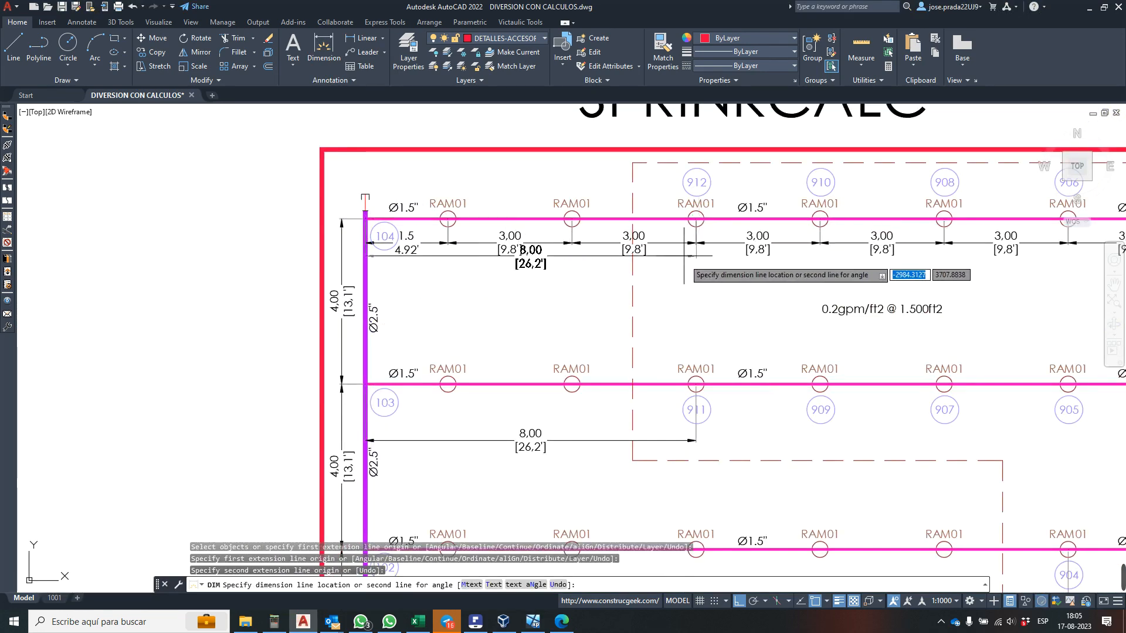
pyautogui.click(692, 280)
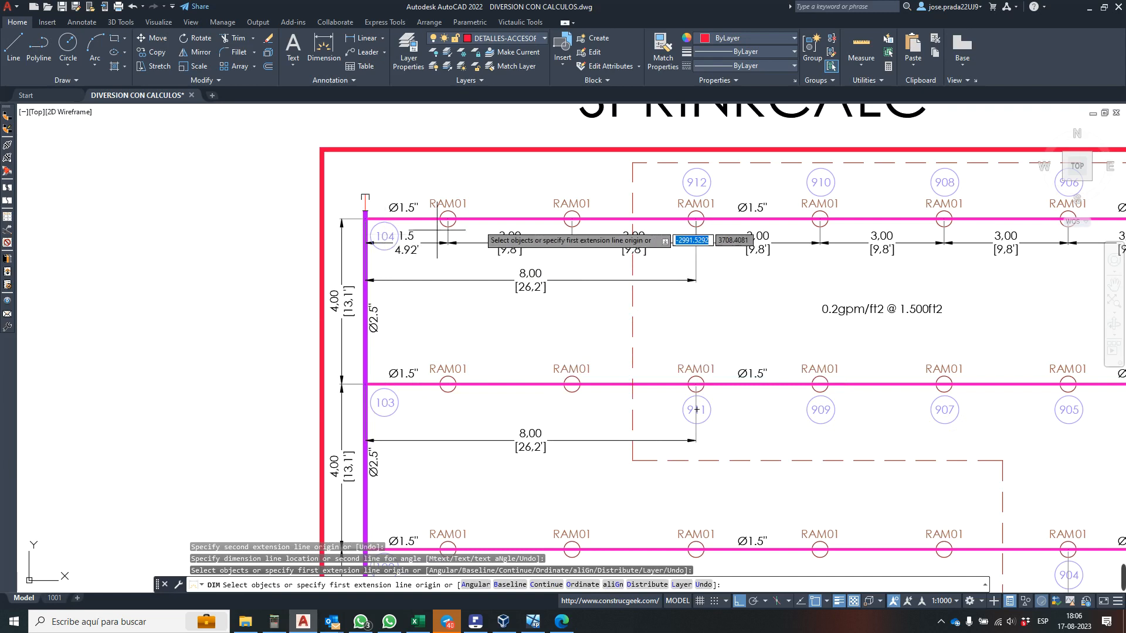
pyautogui.press('Return')
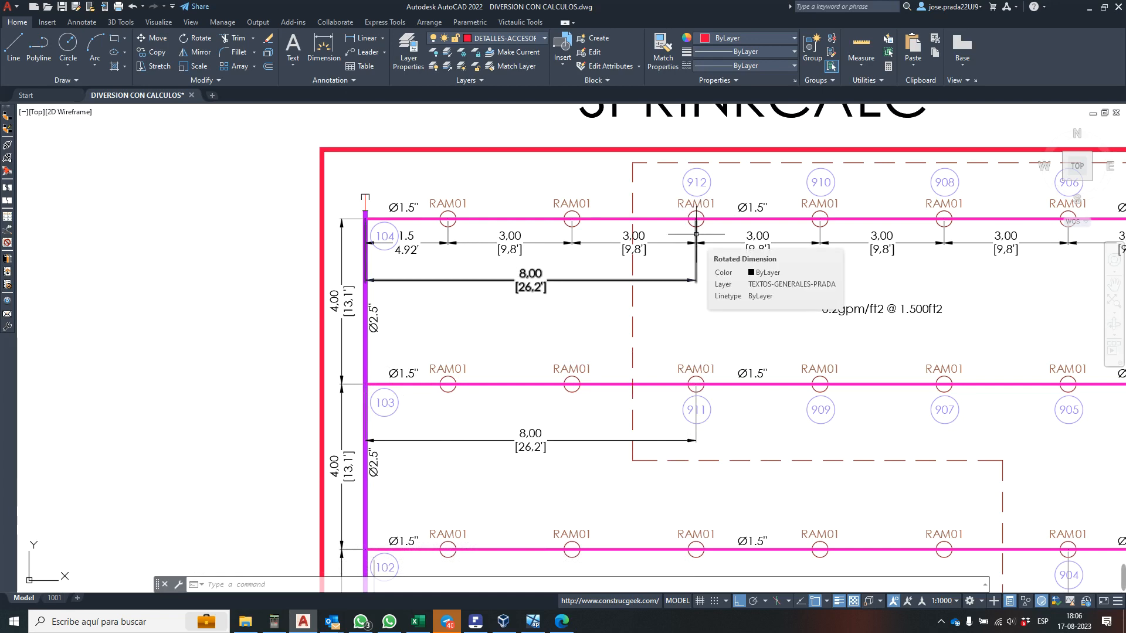
# - In Sprinkler-CALC, set line 14 to 2 pipes between reference points 103 and 911, checking the node numbers in AutoCAD
pyautogui.click(532, 621)
pyautogui.write('2')
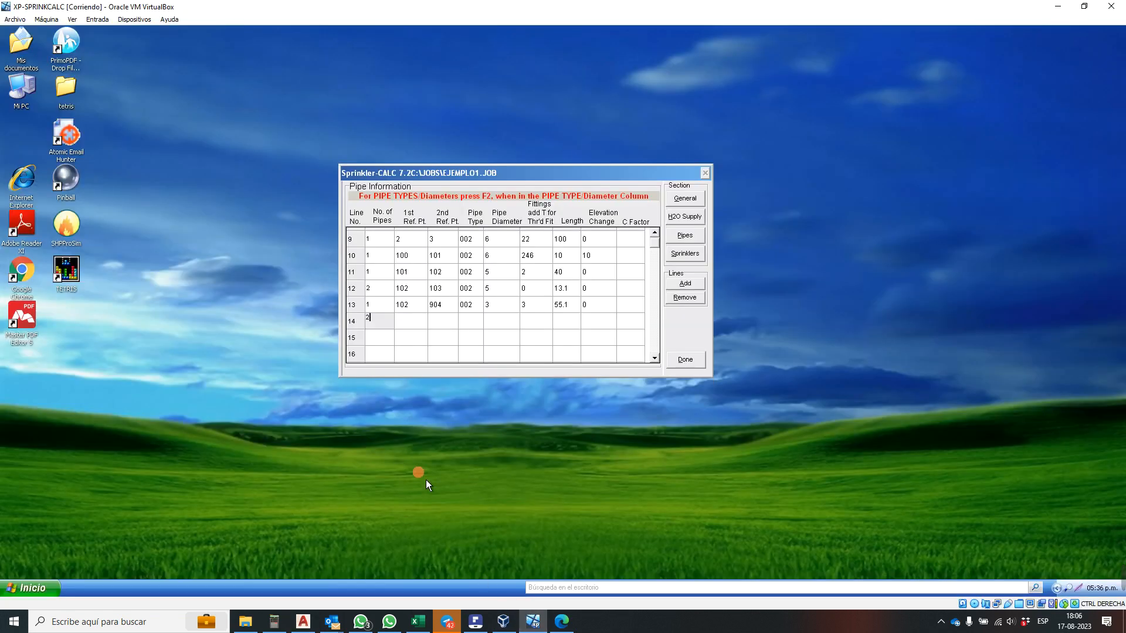
pyautogui.press('Tab')
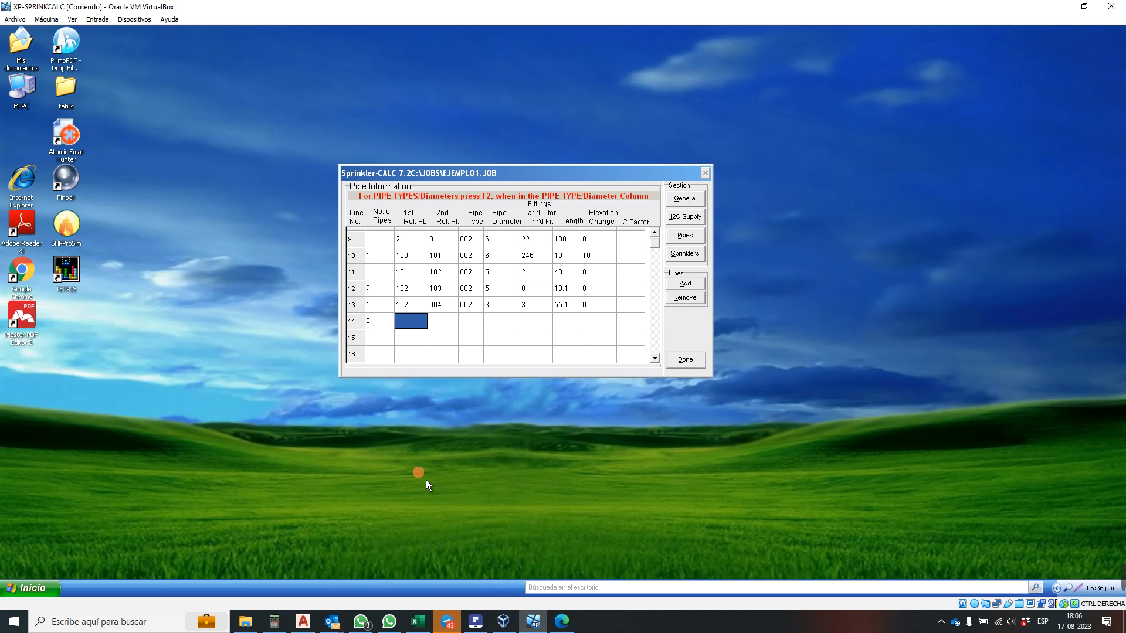
pyautogui.click(303, 620)
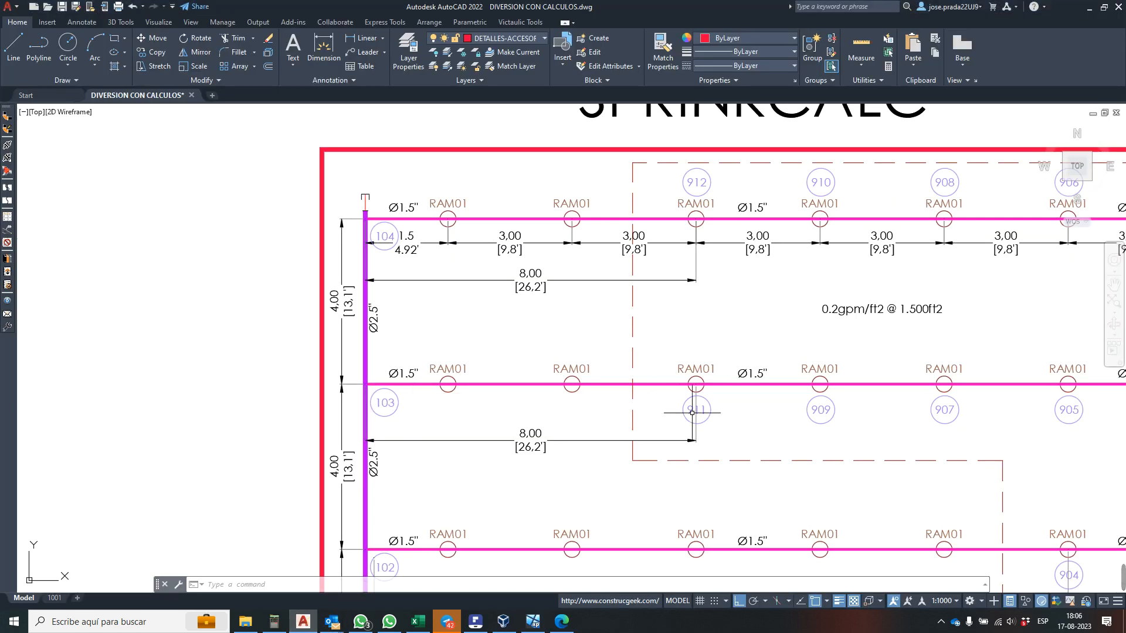
pyautogui.click(526, 624)
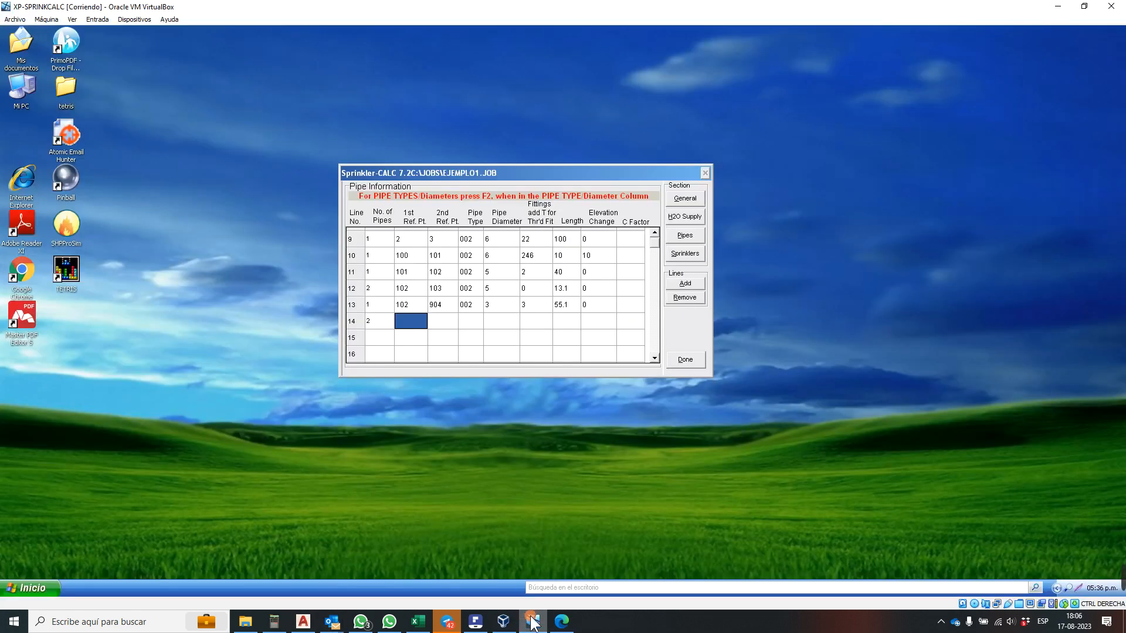
pyautogui.write('103')
pyautogui.press('Tab')
pyautogui.write('9')
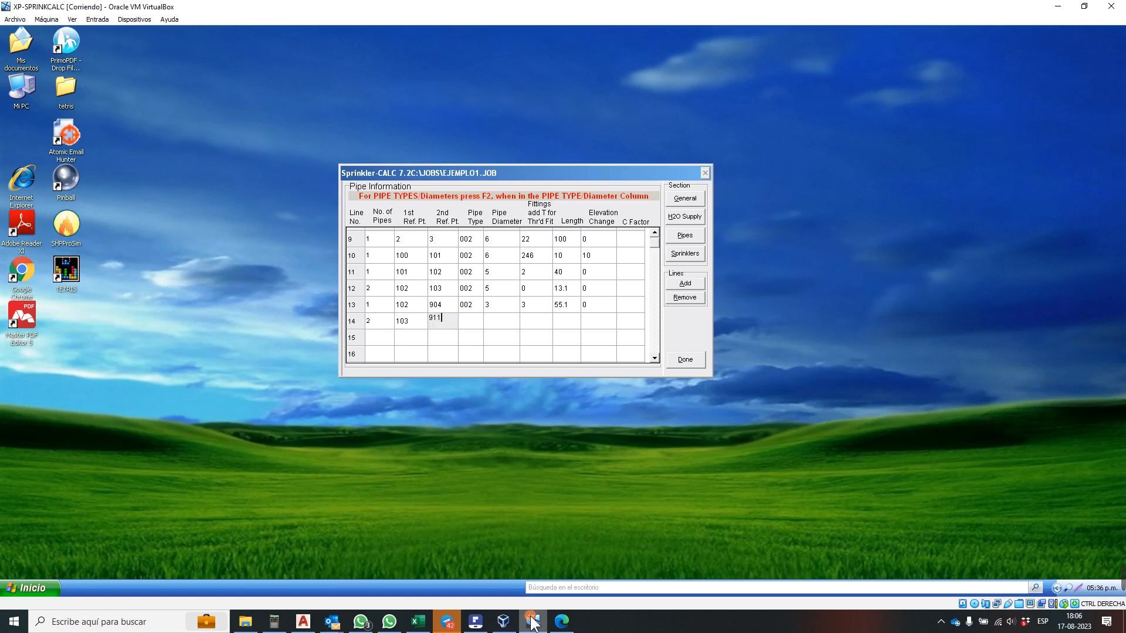
pyautogui.press('Tab')
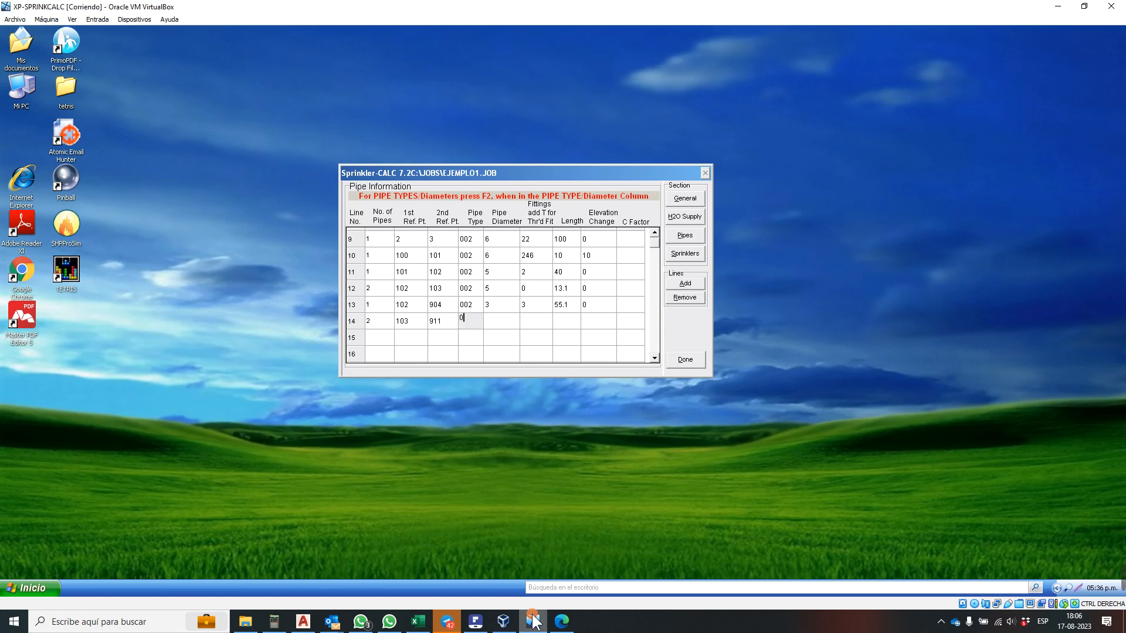
# - Set line 14's pipe type to 002, its pipe diameter code to 3 and its fittings code to 3
pyautogui.press('Tab')
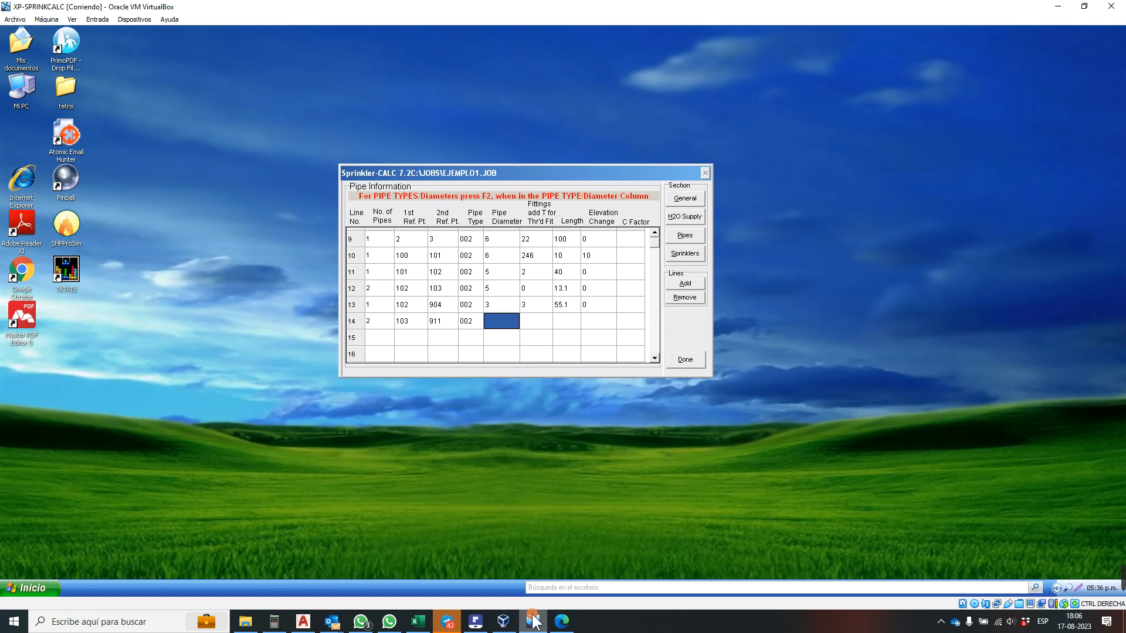
pyautogui.write('3')
pyautogui.press('Tab')
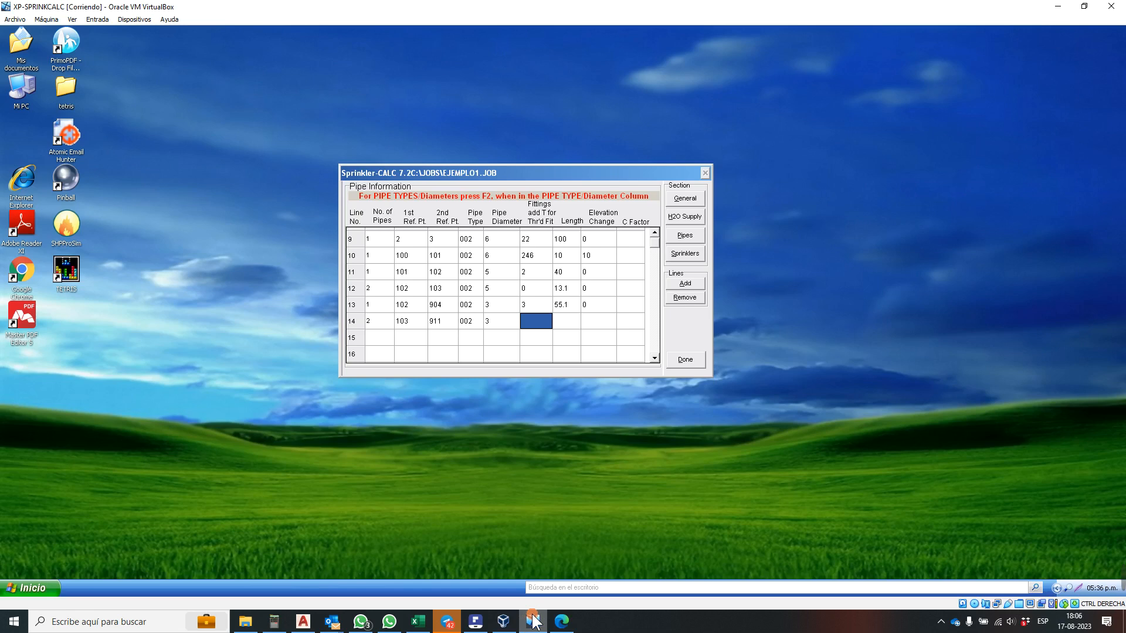
pyautogui.write('3')
pyautogui.press('Tab')
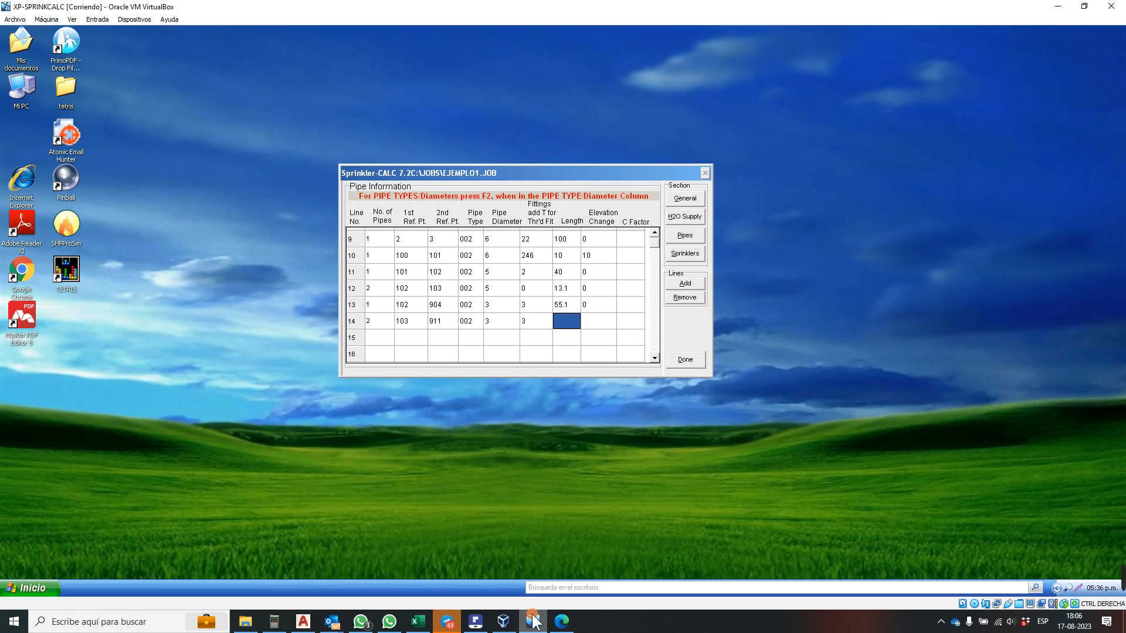
# - Read the 103-911 branch dimension in AutoCAD, then set line 14's length to 26.2 in Sprinkler-CALC and move on to line 15
pyautogui.click(303, 621)
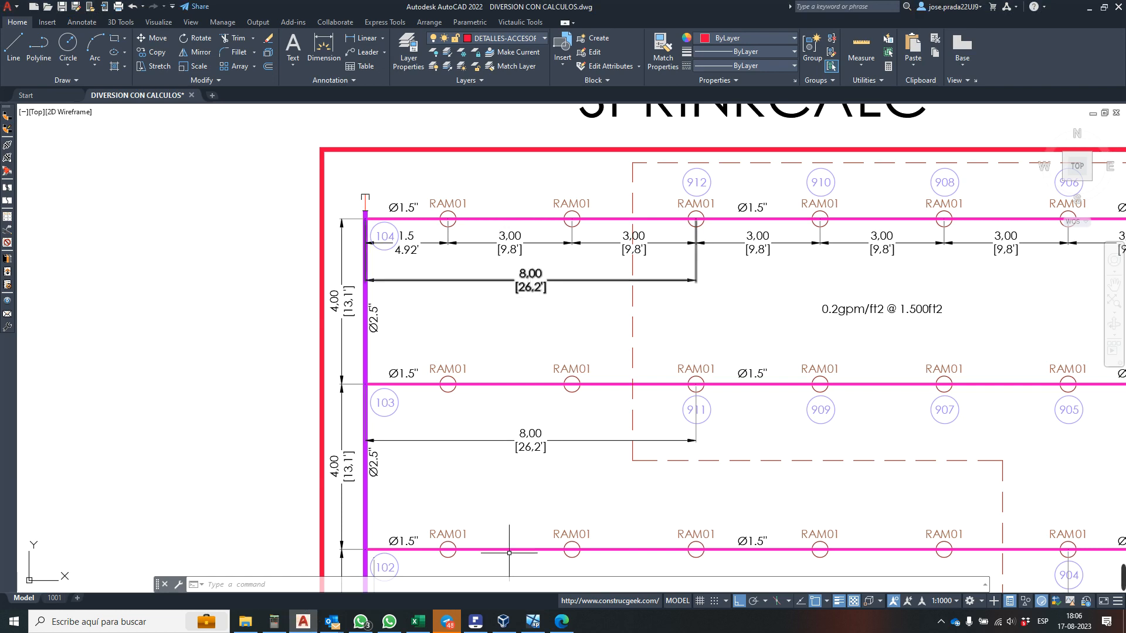
pyautogui.click(533, 622)
pyautogui.write('26')
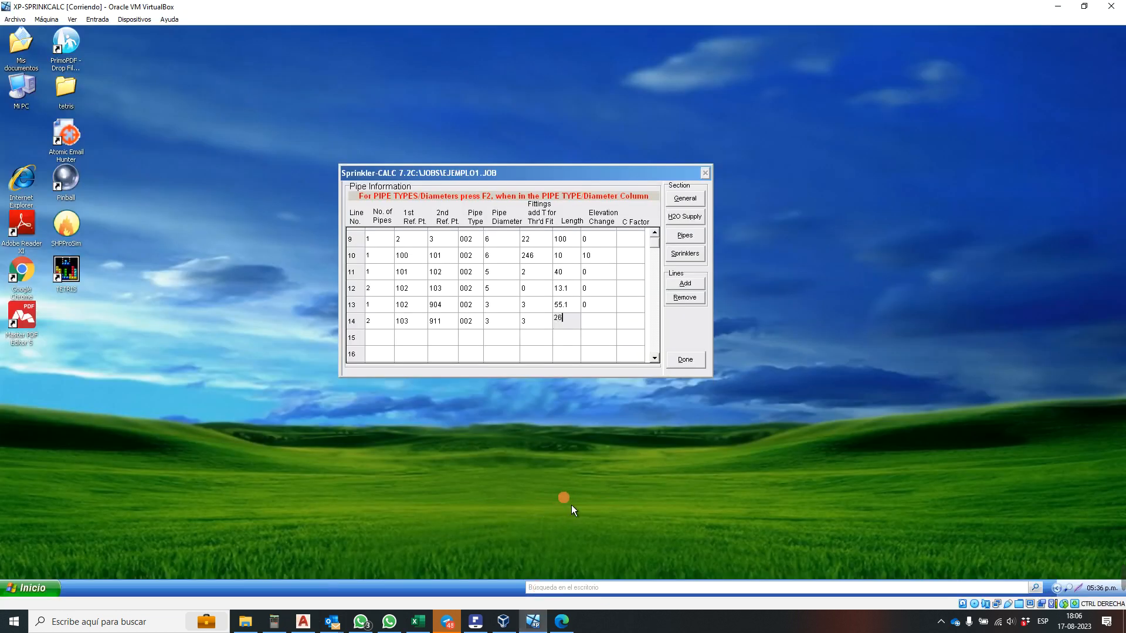
pyautogui.press('Return')
pyautogui.press('Return')
pyautogui.press('Return')
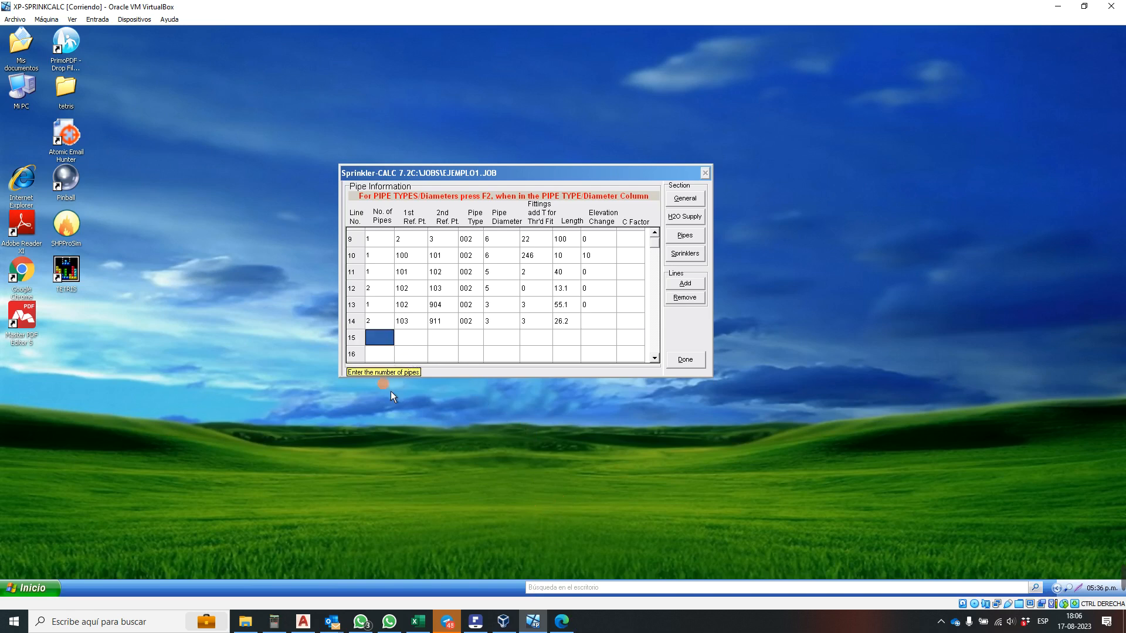
# - Switch to AutoCAD and examine the overall sprinkler layout for the next pipe run to enter
pyautogui.click(303, 622)
pyautogui.scroll(-5, 441, 317)
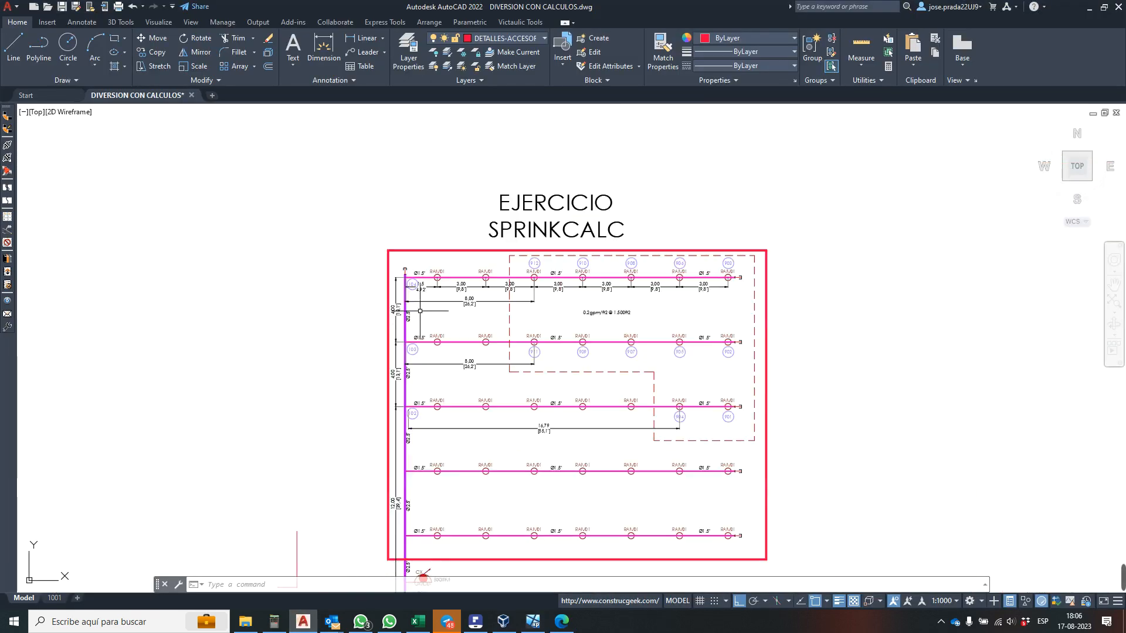
# - Check the sprinkler node layout in the drawing and enter 3 pipes on line 15 of the Sprinkler-CALC pipe table
pyautogui.scroll(4, 619, 347)
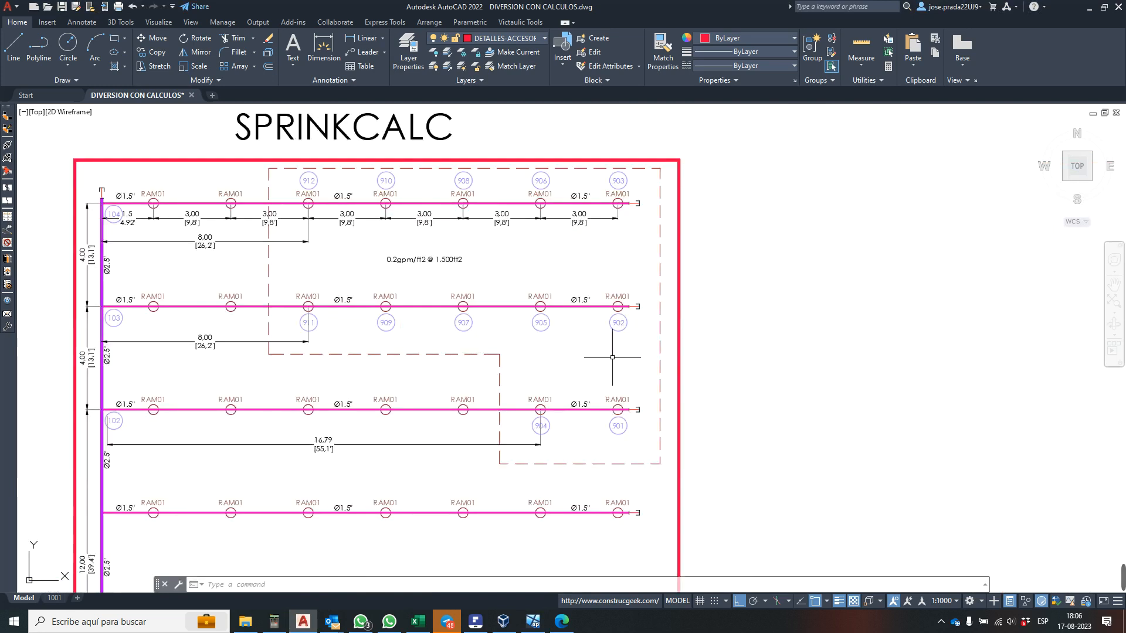
pyautogui.scroll(2, 612, 357)
pyautogui.scroll(-2, 603, 352)
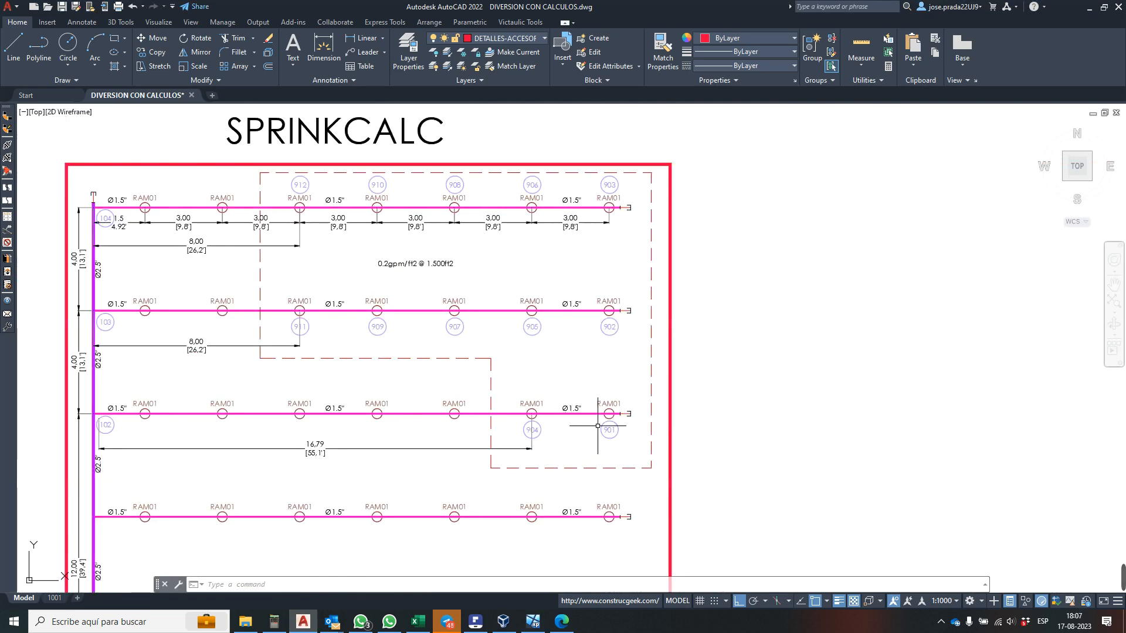
pyautogui.click(608, 206)
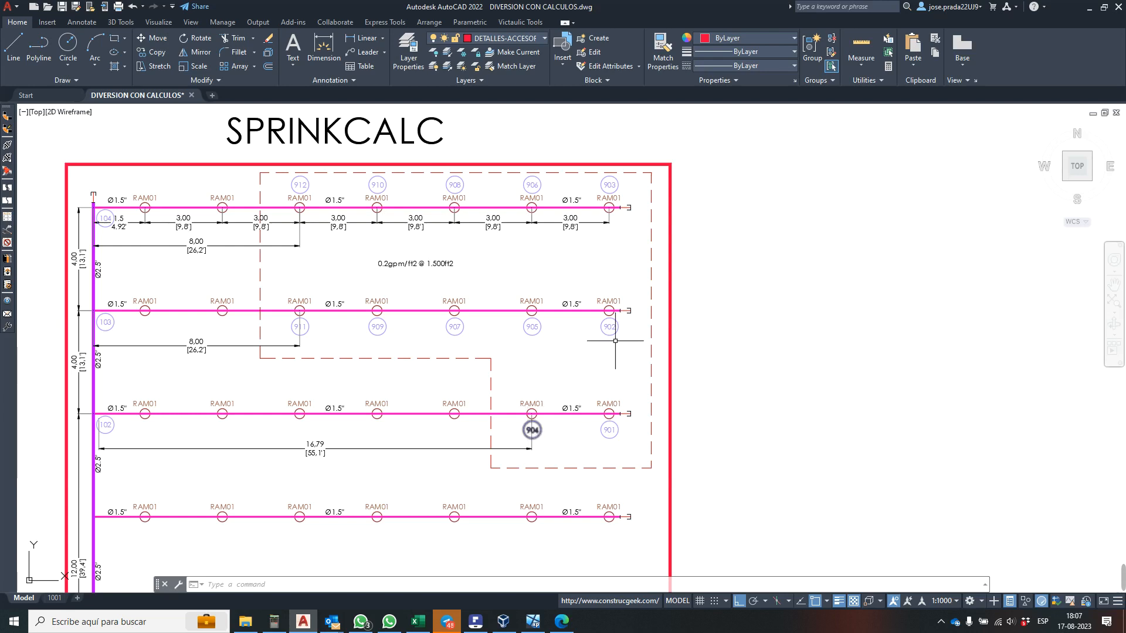
pyautogui.click(532, 185)
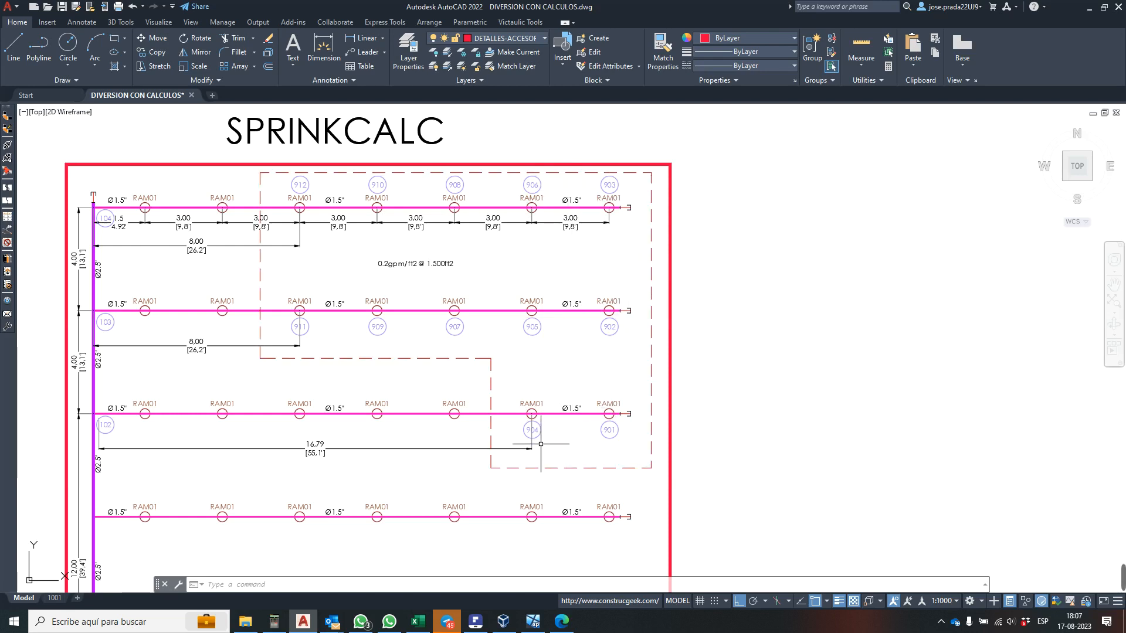
pyautogui.click(532, 621)
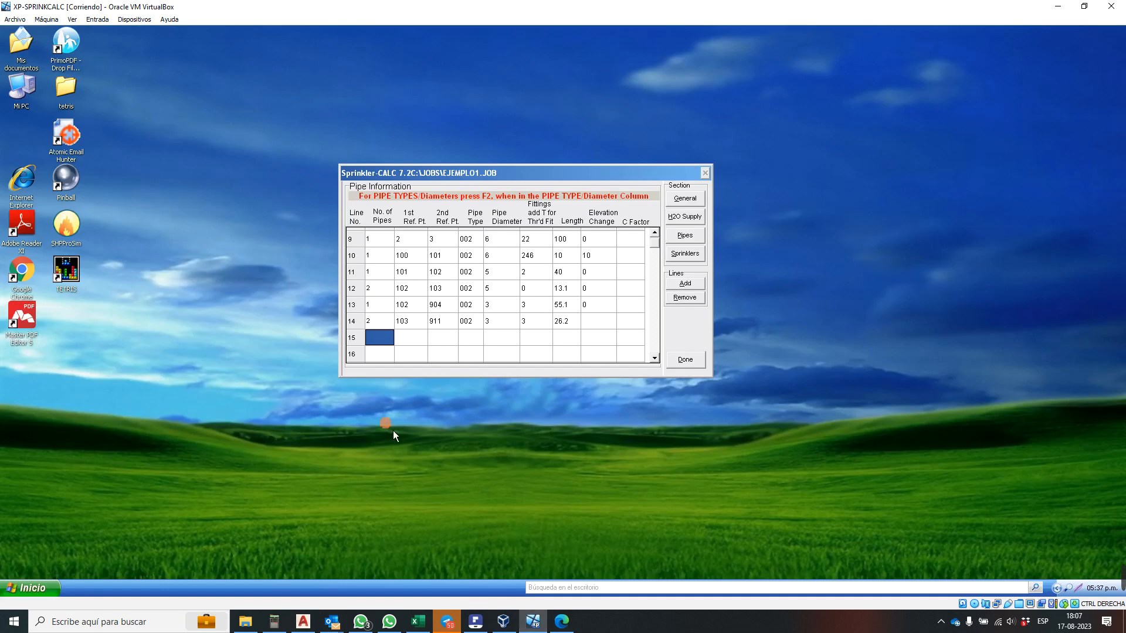
pyautogui.write('3')
pyautogui.press('Tab')
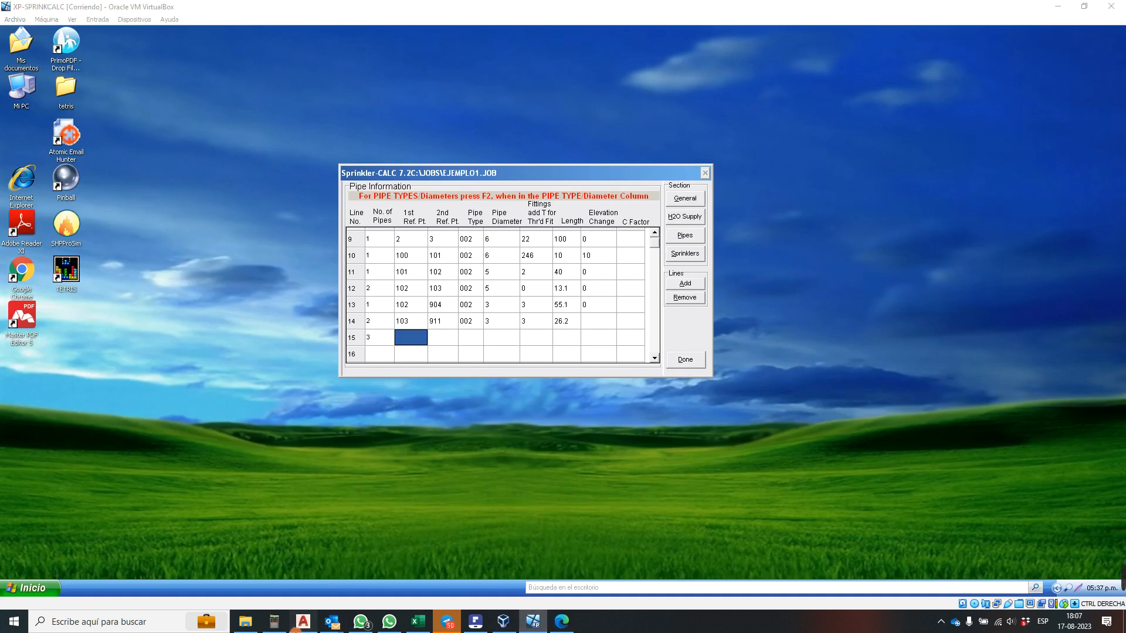
# - Check the node numbers in the AutoCAD drawing and set line 15's reference points to 901 and 904 in Sprinkler-CALC
pyautogui.click(302, 621)
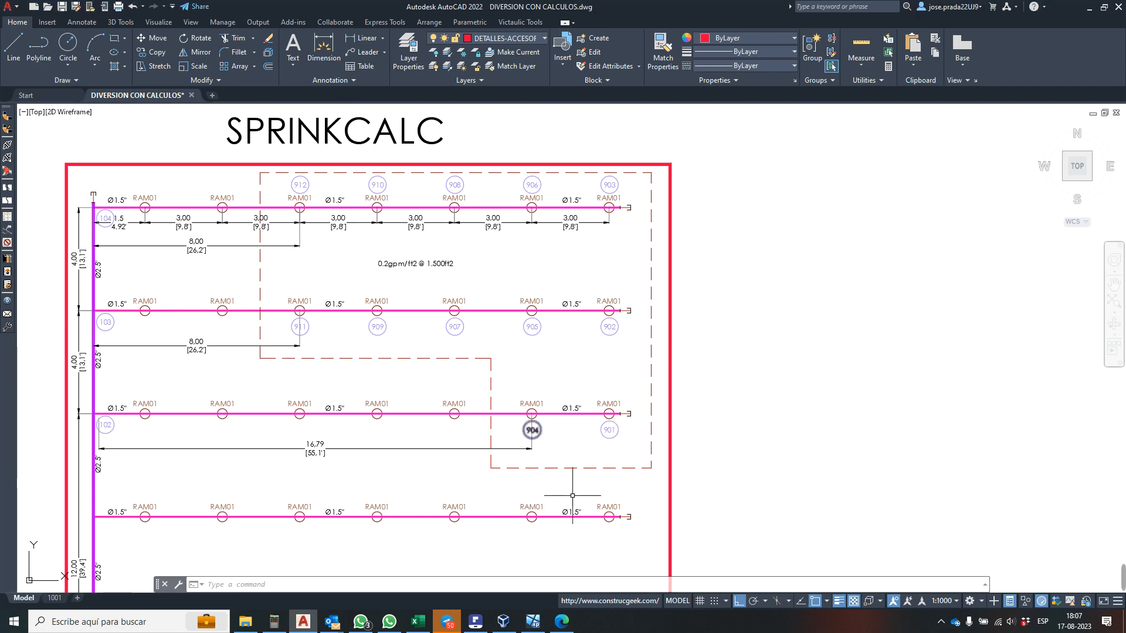
pyautogui.click(552, 587)
pyautogui.write('9')
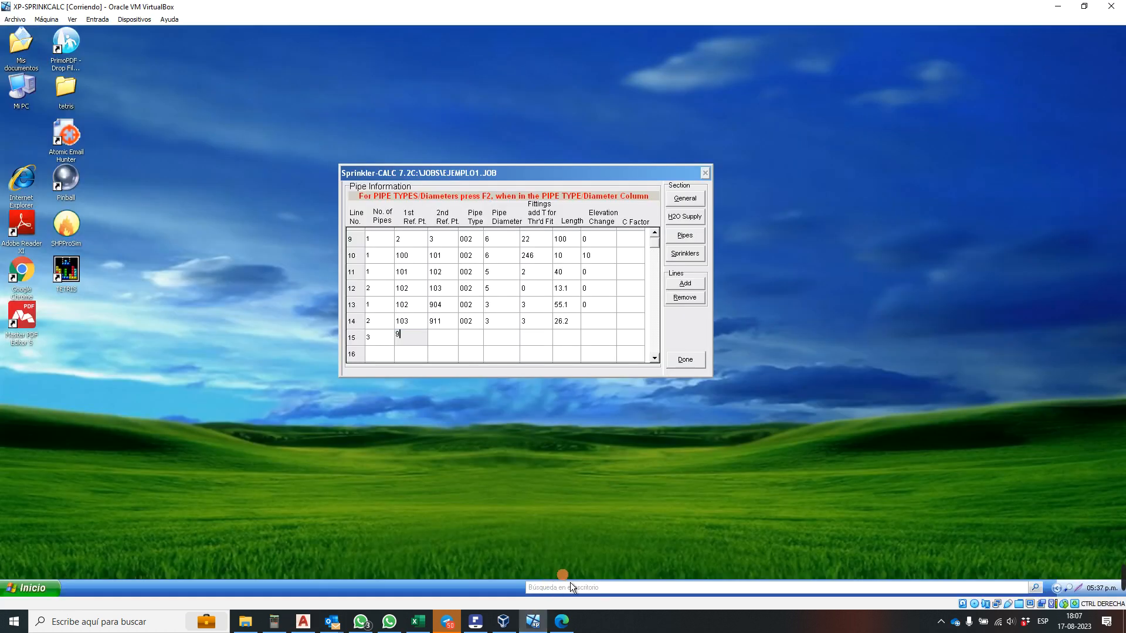
pyautogui.write('01')
pyautogui.press('Tab')
pyautogui.write('904')
pyautogui.press('Tab')
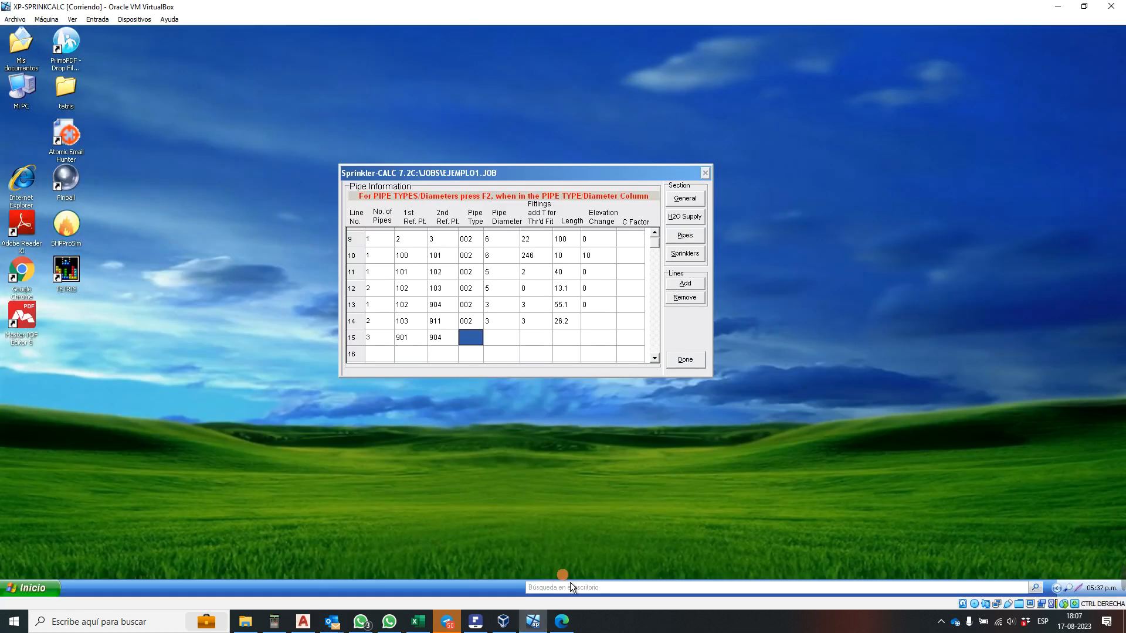
# - Give line 15 pipe type 002, pipe diameter 3 and fittings 0
pyautogui.write('002')
pyautogui.press('Tab')
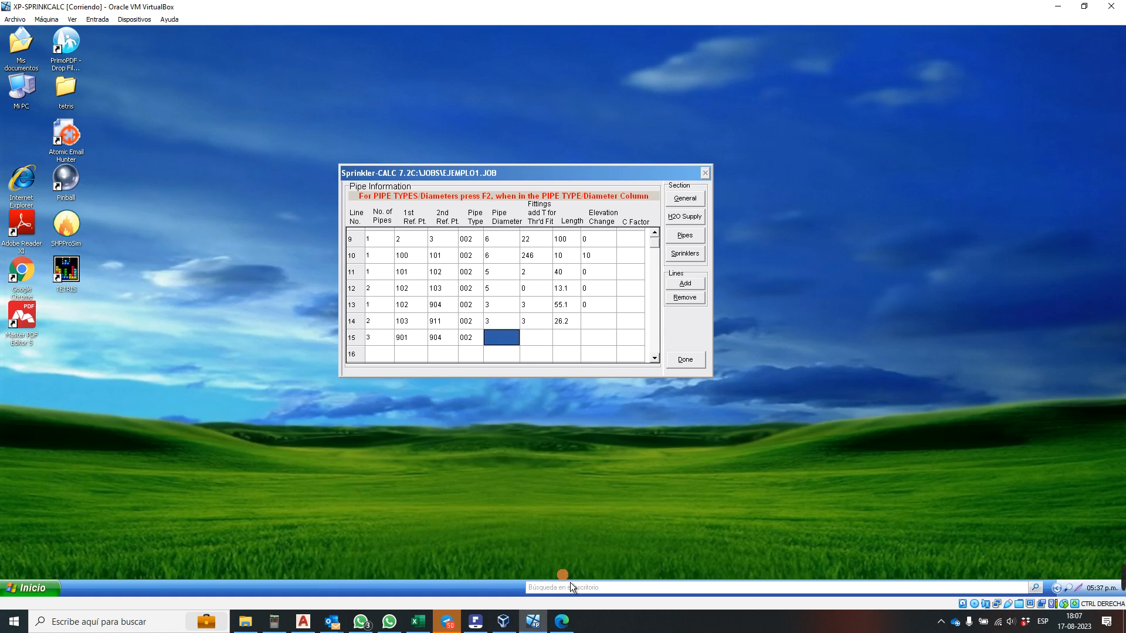
pyautogui.write('3')
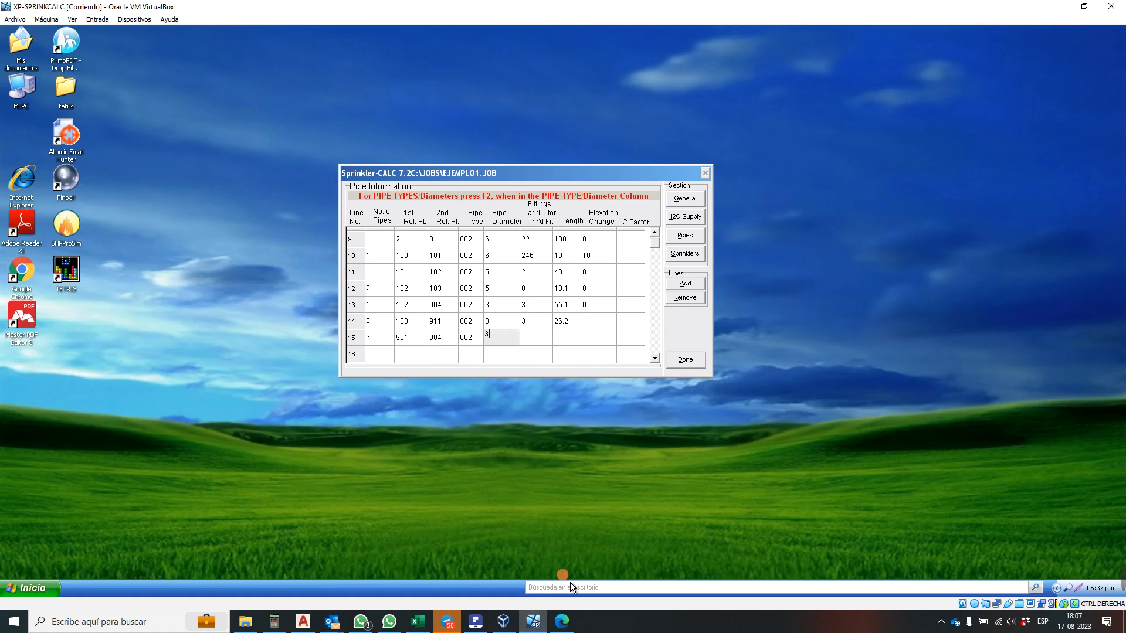
pyautogui.press('Tab')
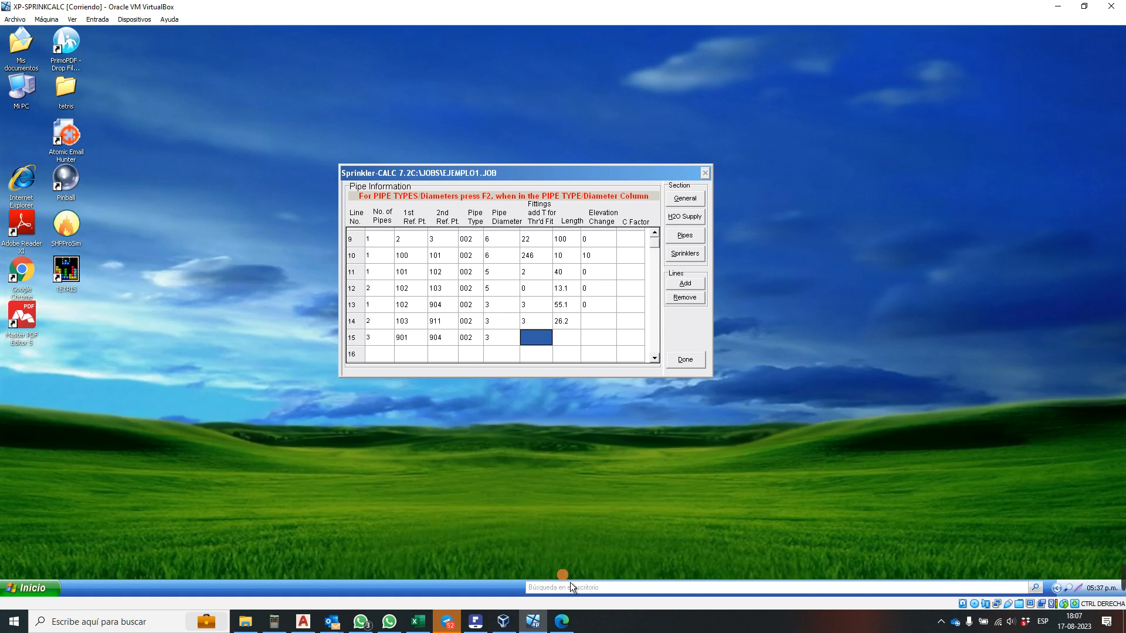
pyautogui.write('0')
pyautogui.press('Tab')
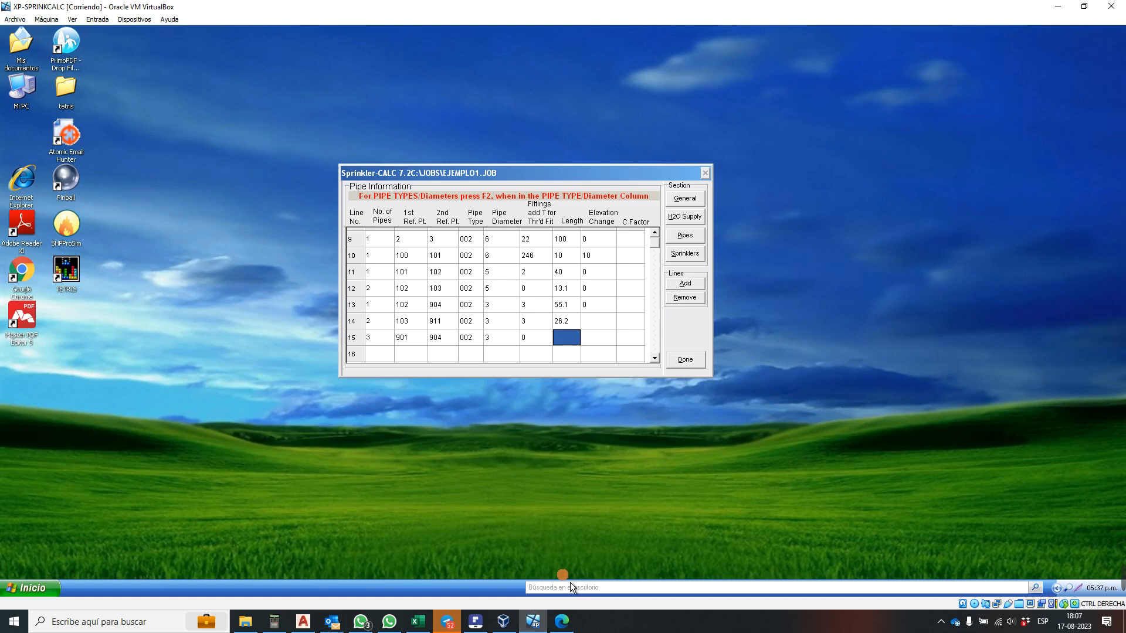
# - Check the sprinkler spacing in the AutoCAD drawing and set line 15's length to 9.8 and elevation change to 0 in Sprinkler-CALC
pyautogui.click(305, 623)
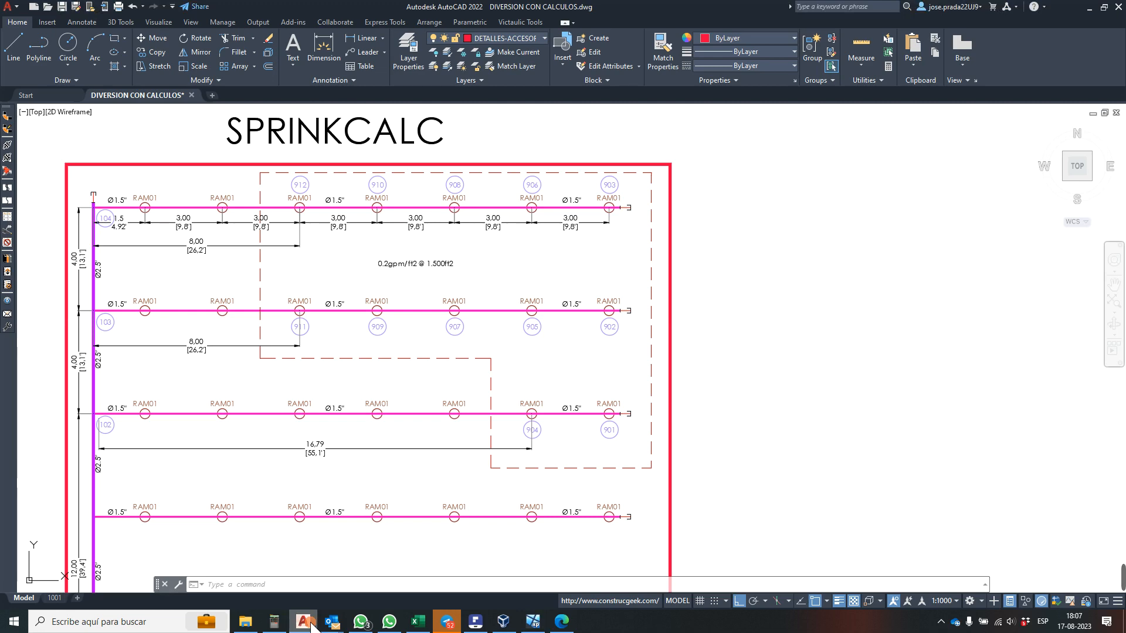
pyautogui.click(311, 623)
pyautogui.write('9.8')
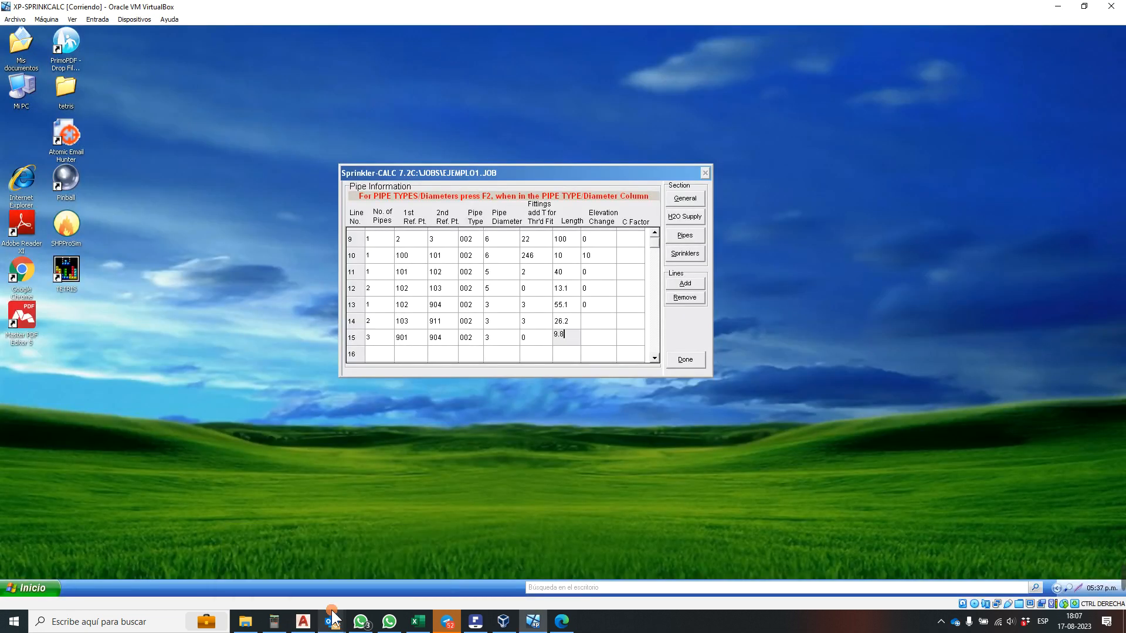
pyautogui.press('Tab')
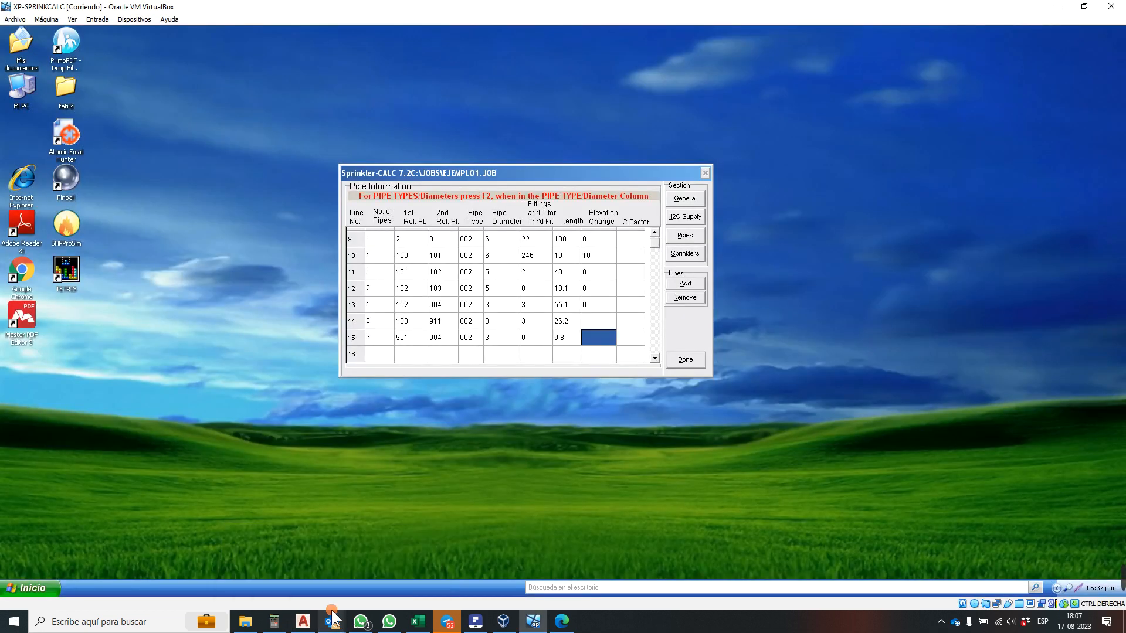
pyautogui.write('0')
pyautogui.press('Tab')
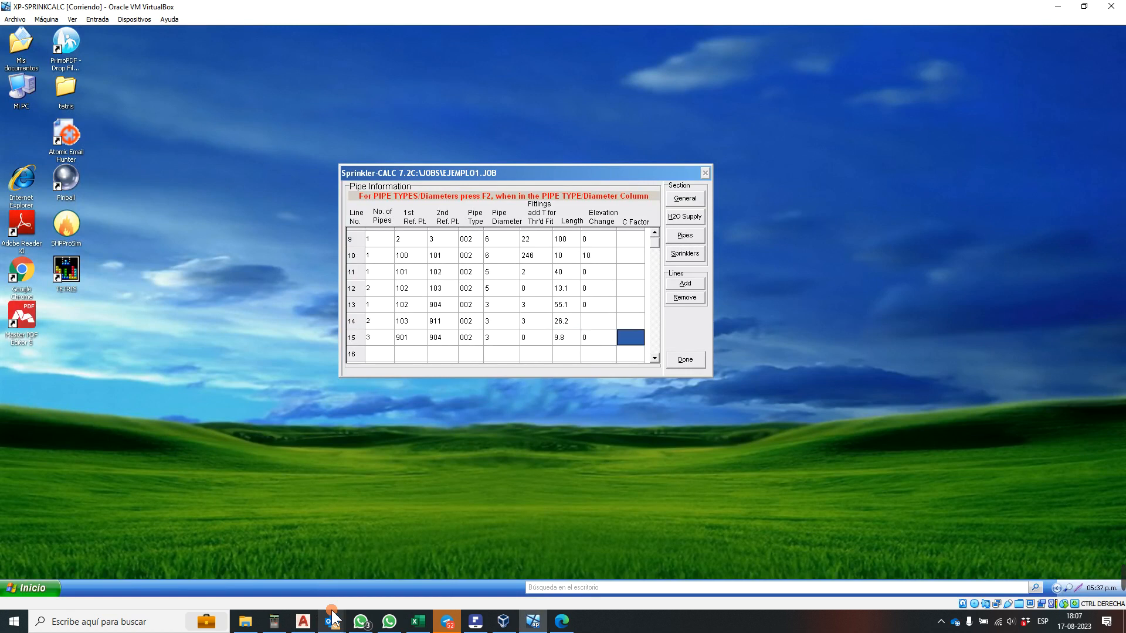
# - Set the elevation change of line 14 to 0 and move on to the empty line 16
pyautogui.click(615, 332)
pyautogui.write('0')
pyautogui.press('Tab')
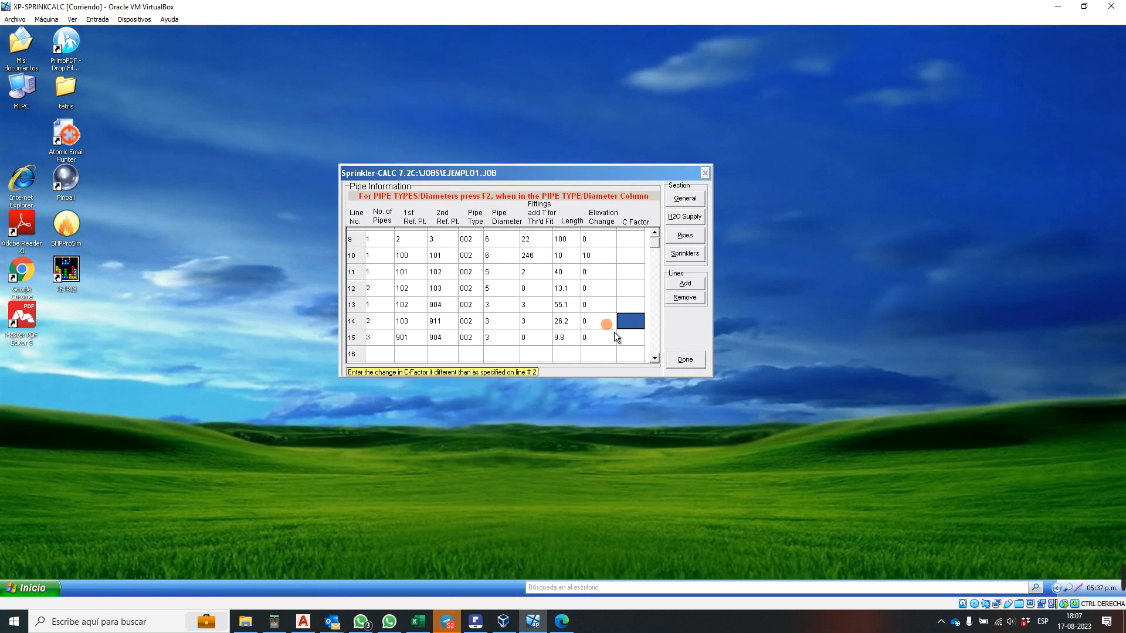
pyautogui.press('Tab')
pyautogui.press('Tab')
pyautogui.press('Tab')
pyautogui.press('Tab')
pyautogui.press('Tab')
pyautogui.press('Tab')
pyautogui.press('Tab')
pyautogui.press('Tab')
pyautogui.press('Tab')
pyautogui.press('Tab')
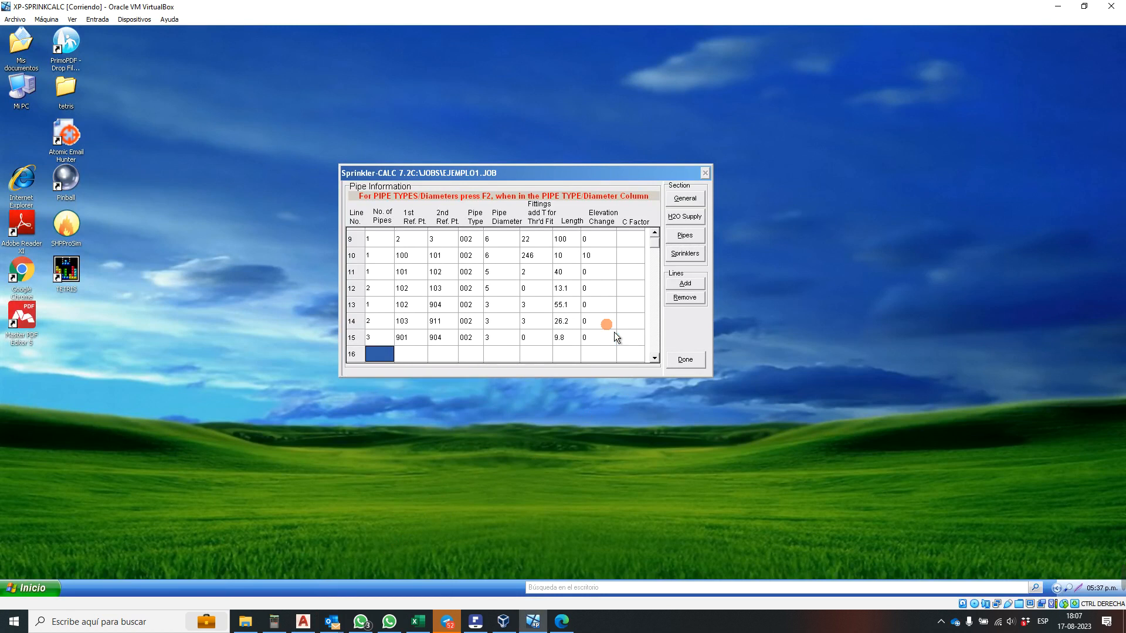
pyautogui.click(655, 358)
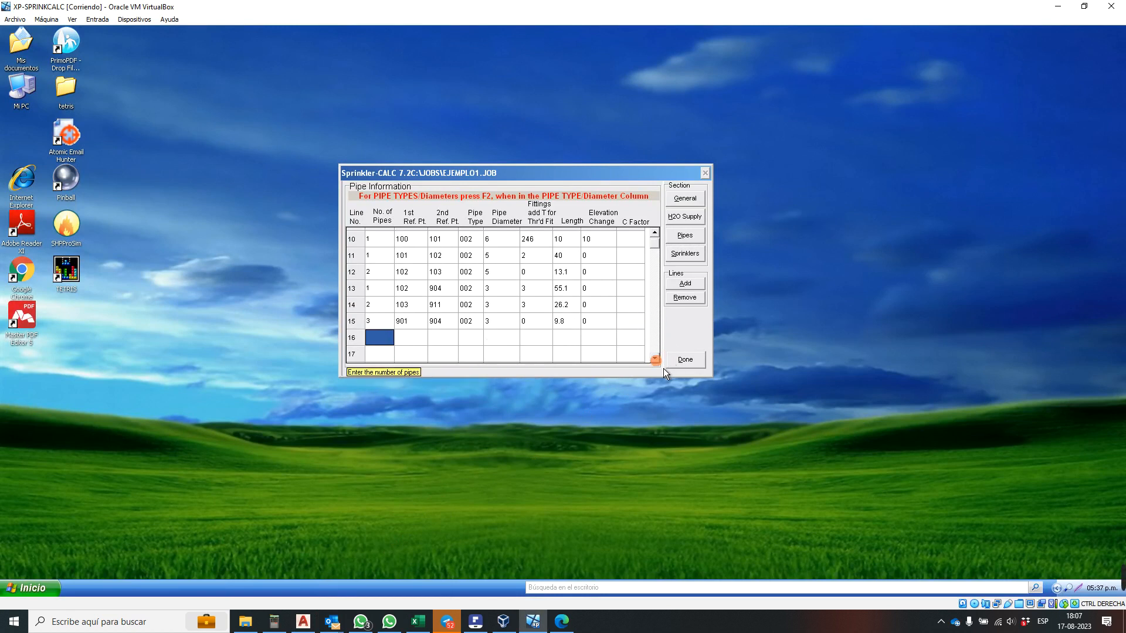
pyautogui.click(655, 358)
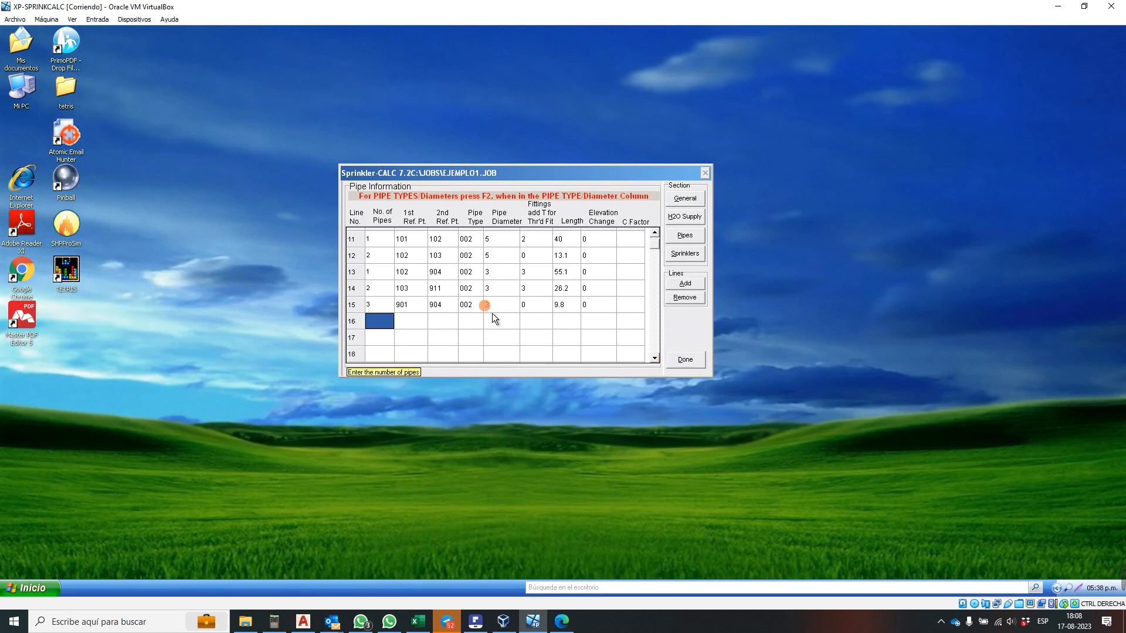
# - Switch to the AutoCAD drawing and examine the pipe runs between the two end sprinkler columns, nodes 901 to 906
pyautogui.click(313, 625)
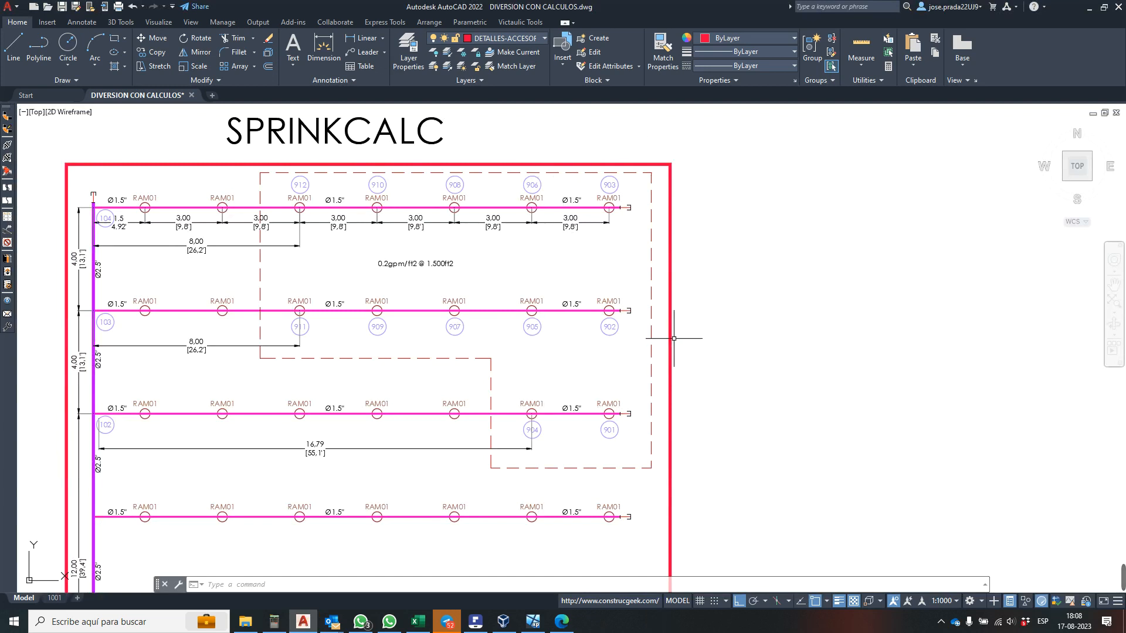
pyautogui.click(1105, 390)
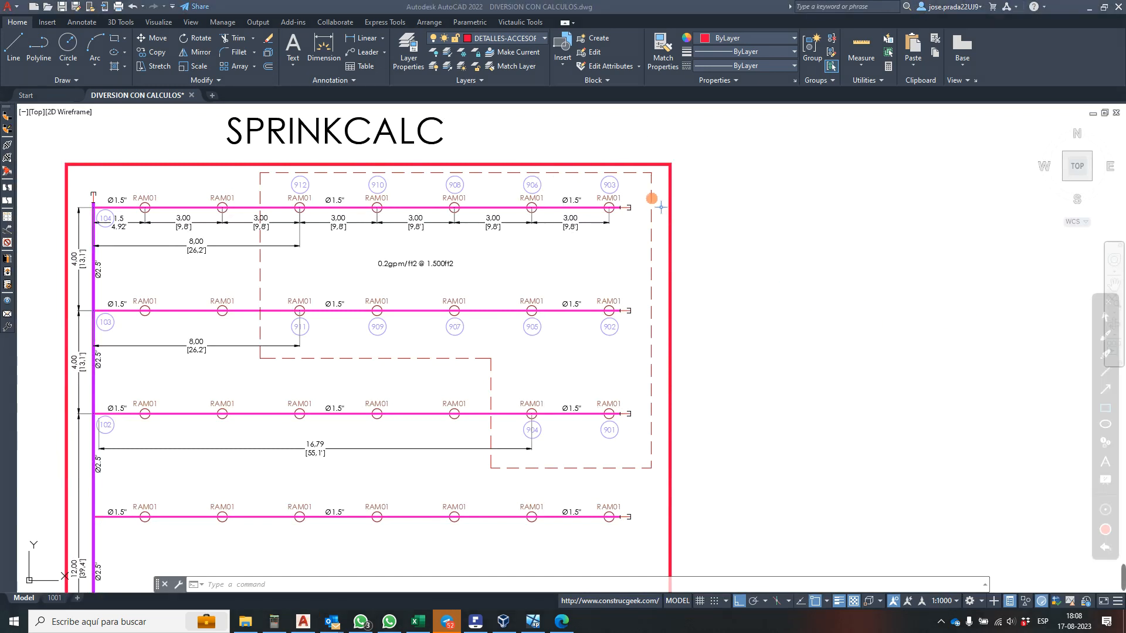
pyautogui.moveTo(517, 143); pyautogui.dragTo(642, 443)
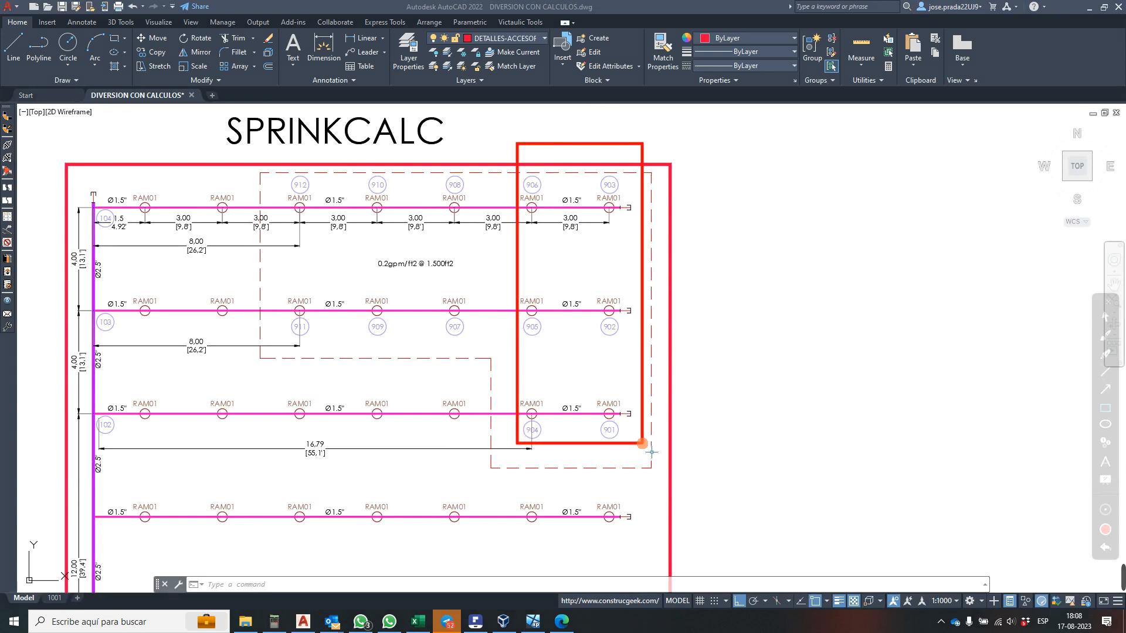
pyautogui.press('Escape')
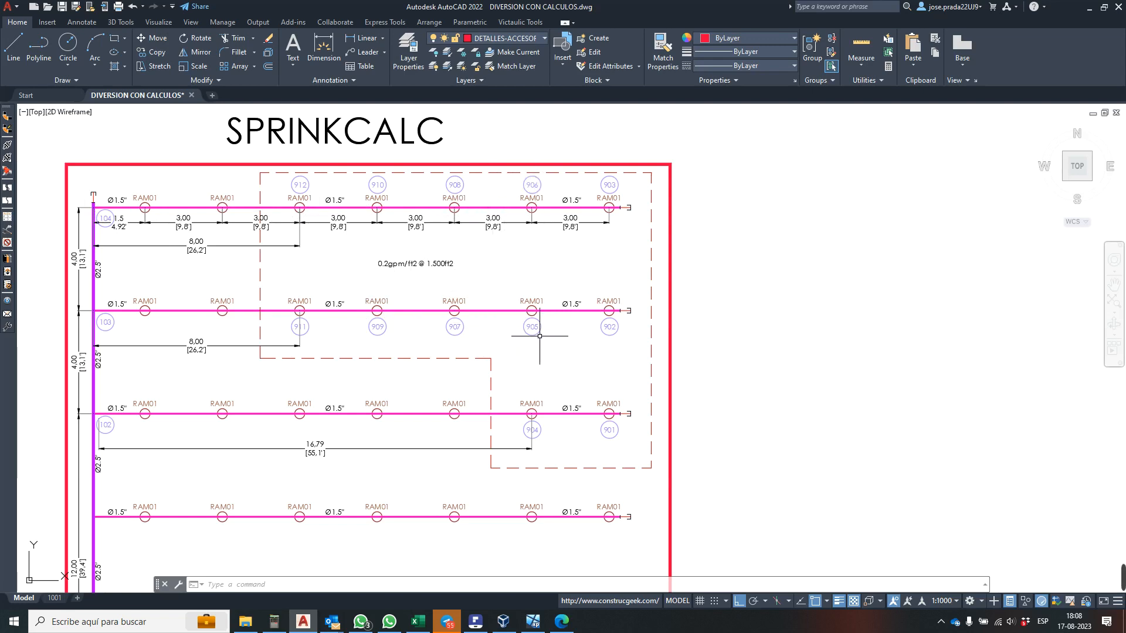
# - Switch to Sprinkler-CALC and enter 2 pipes from reference point 905 to 907 on line 16
pyautogui.moveTo(532, 621)
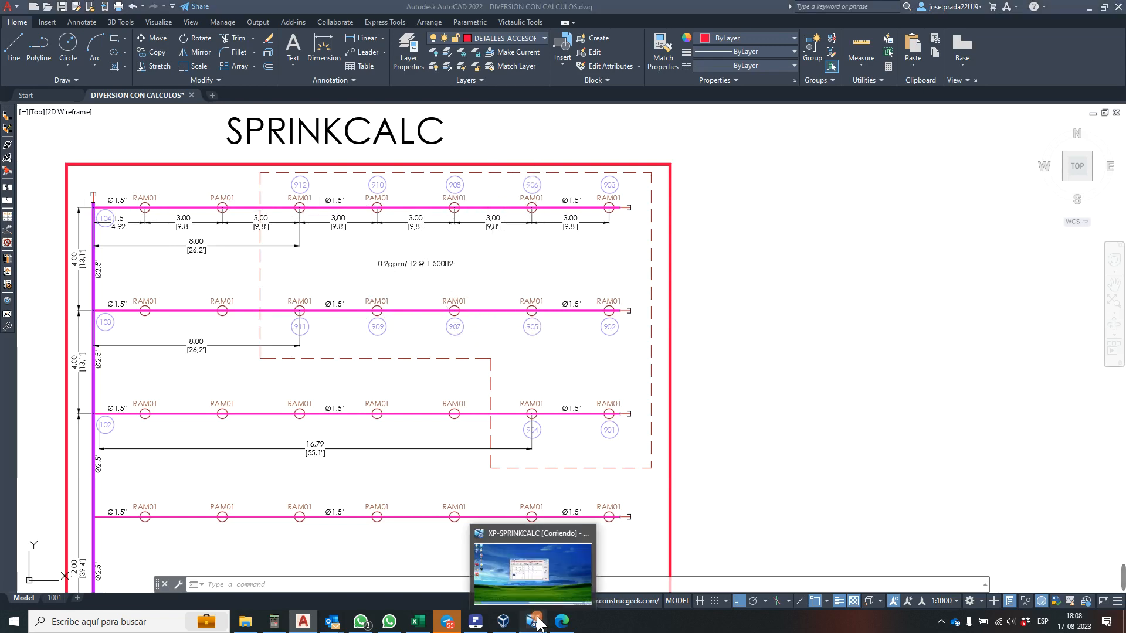
pyautogui.click(491, 569)
pyautogui.write('2')
pyautogui.press('Tab')
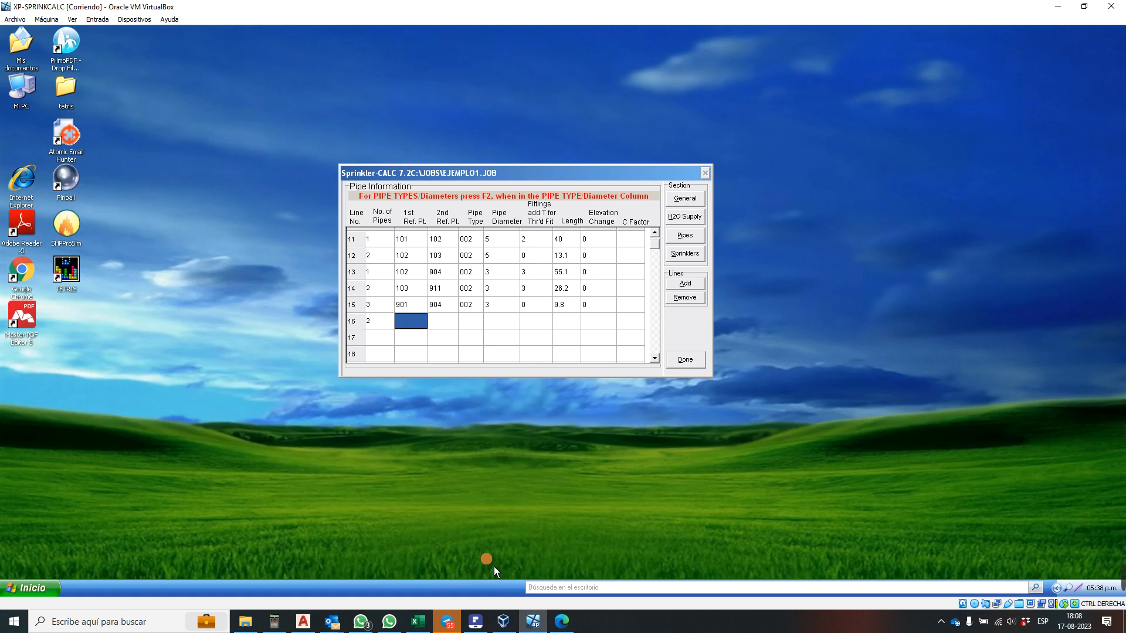
pyautogui.write('905')
pyautogui.press('Tab')
pyautogui.write('9')
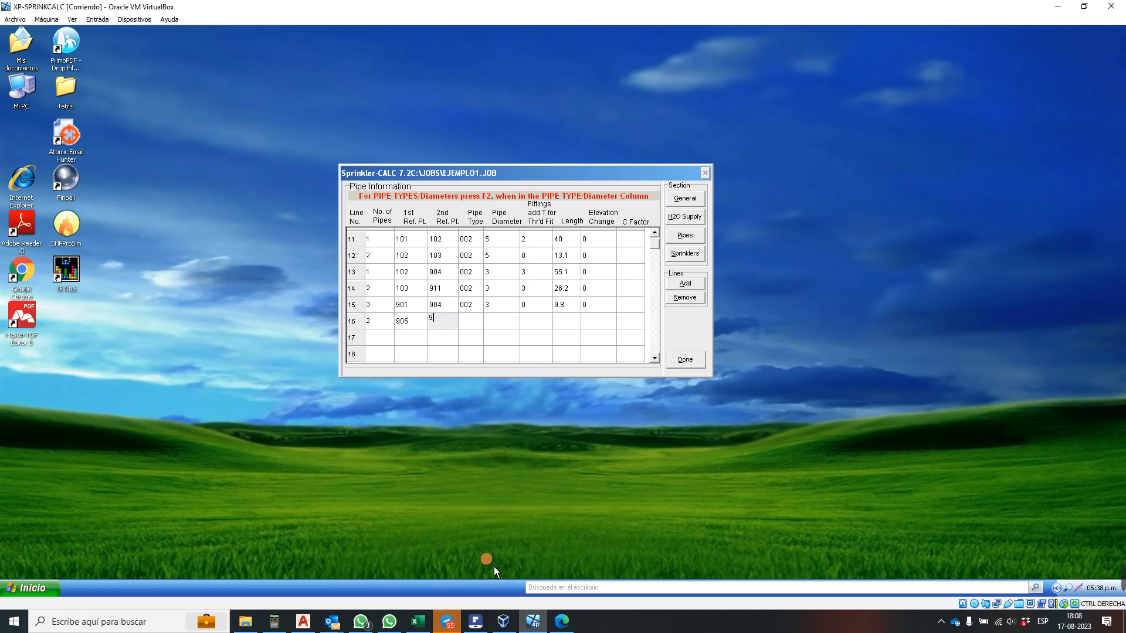
pyautogui.press('Tab')
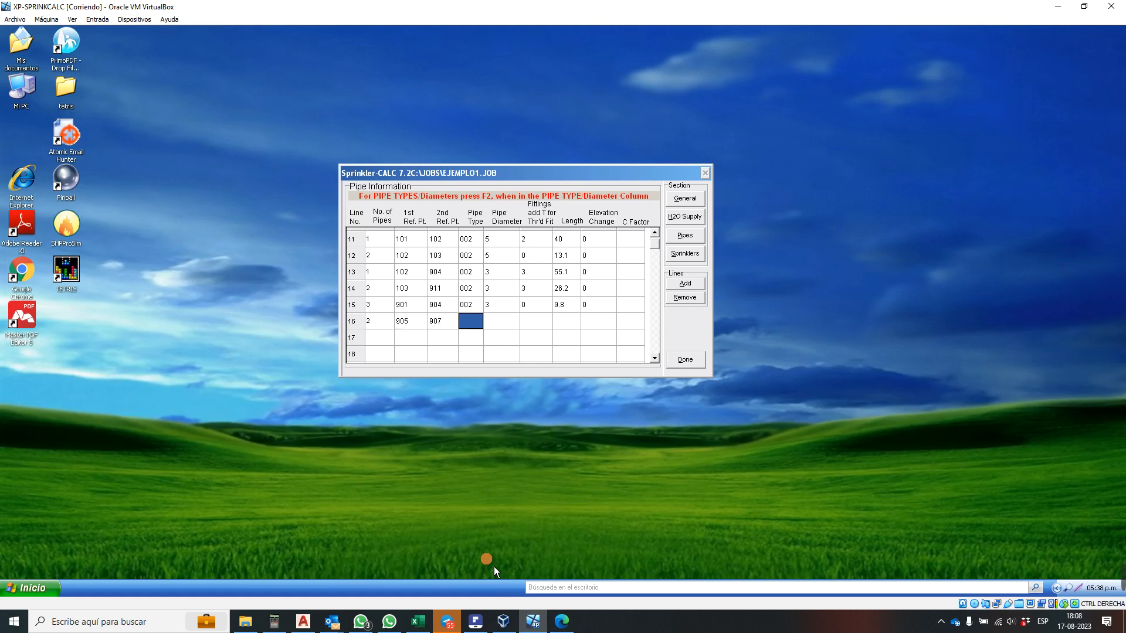
# - Complete line 16 with pipe type 002, diameter 3, fittings 0 and length 9.8, leaving the elevation change blank
pyautogui.press('Tab')
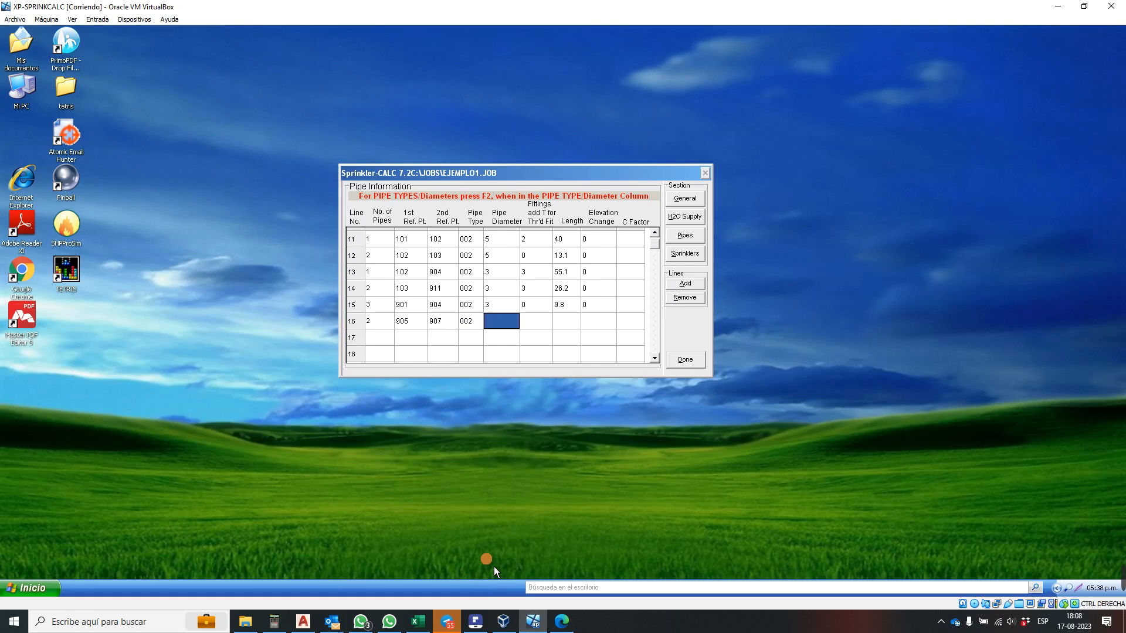
pyautogui.write('3')
pyautogui.press('Tab')
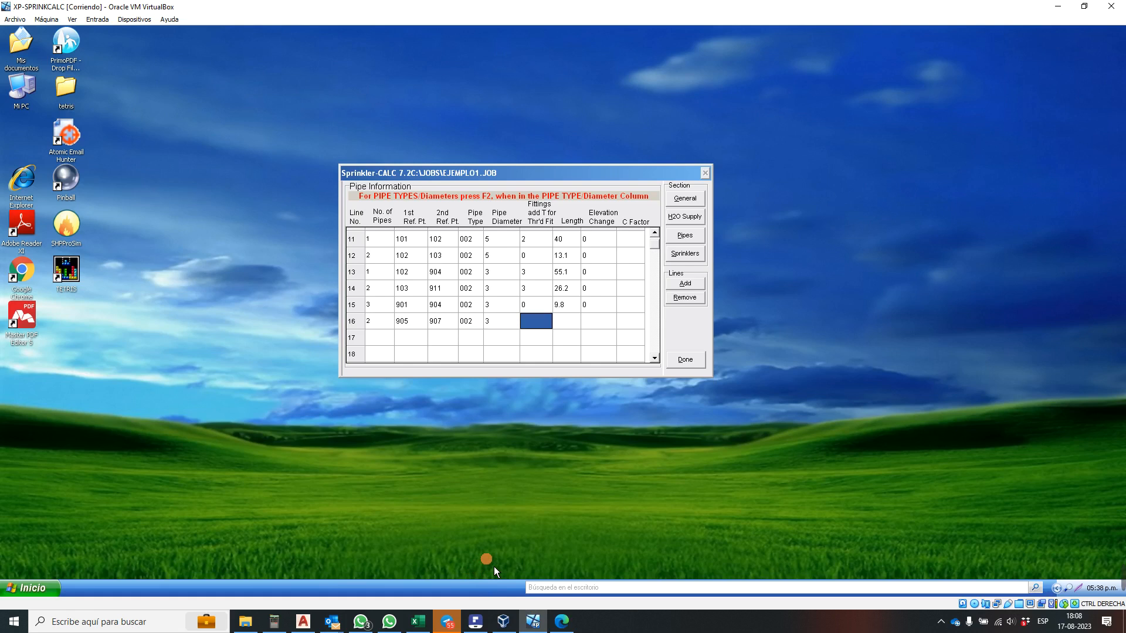
pyautogui.write('0')
pyautogui.press('Tab')
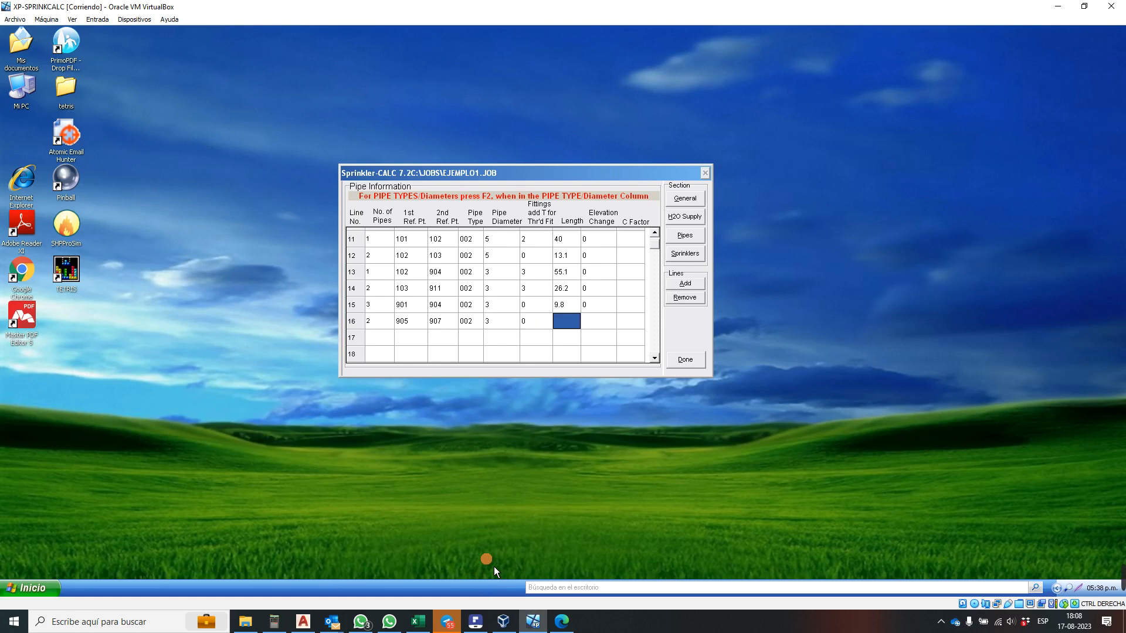
pyautogui.write('9.8')
pyautogui.press('Tab')
pyautogui.press('Tab')
pyautogui.press('Tab')
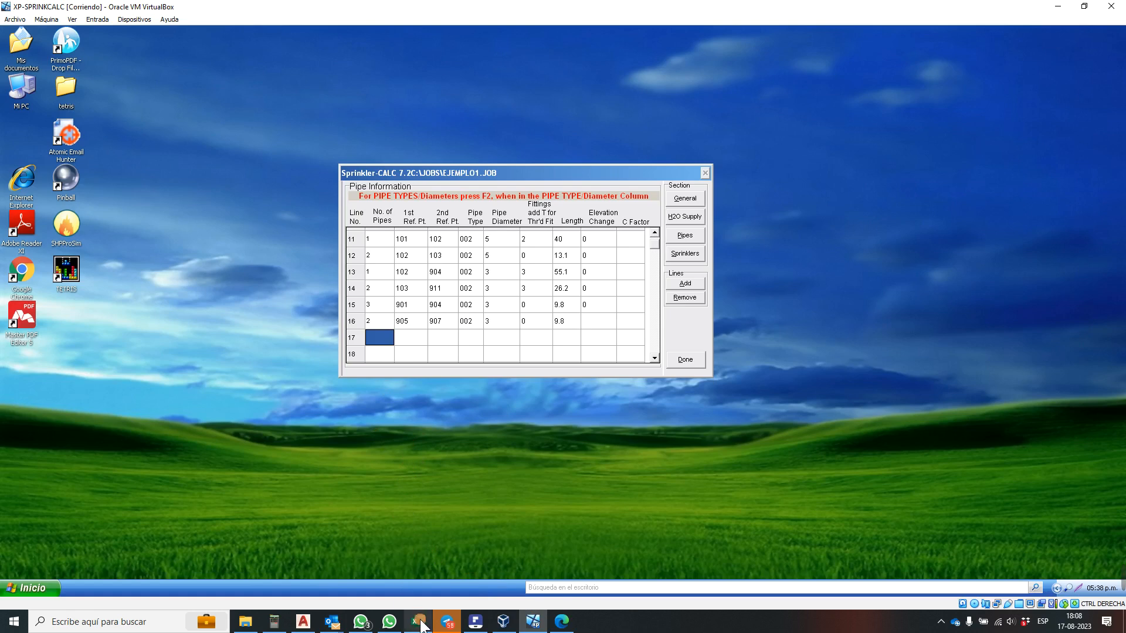
# - Check the pipe runs in the AutoCAD drawing, then return to Sprinkler-CALC and set the number of pipes on line 17 to 2
pyautogui.click(303, 622)
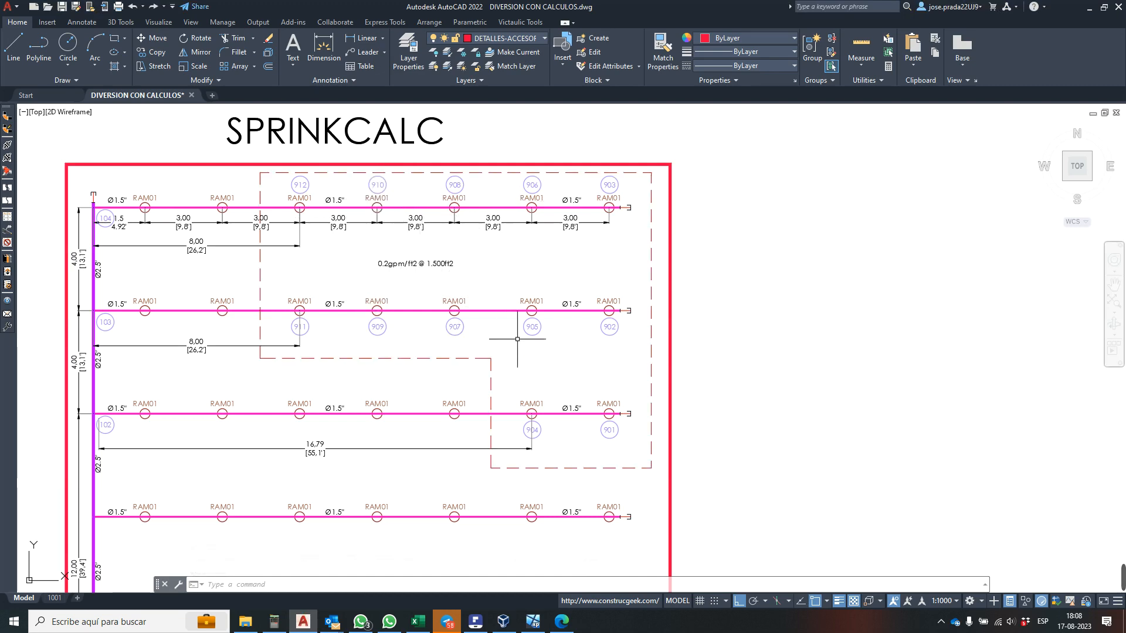
pyautogui.click(532, 622)
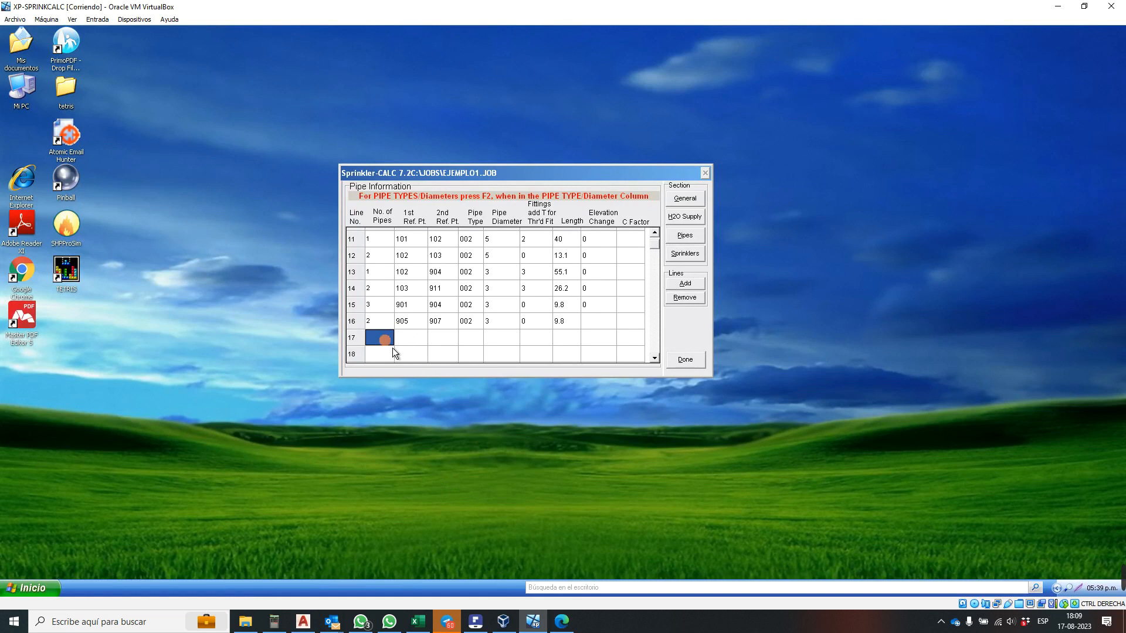
pyautogui.write('2')
pyautogui.press('Return')
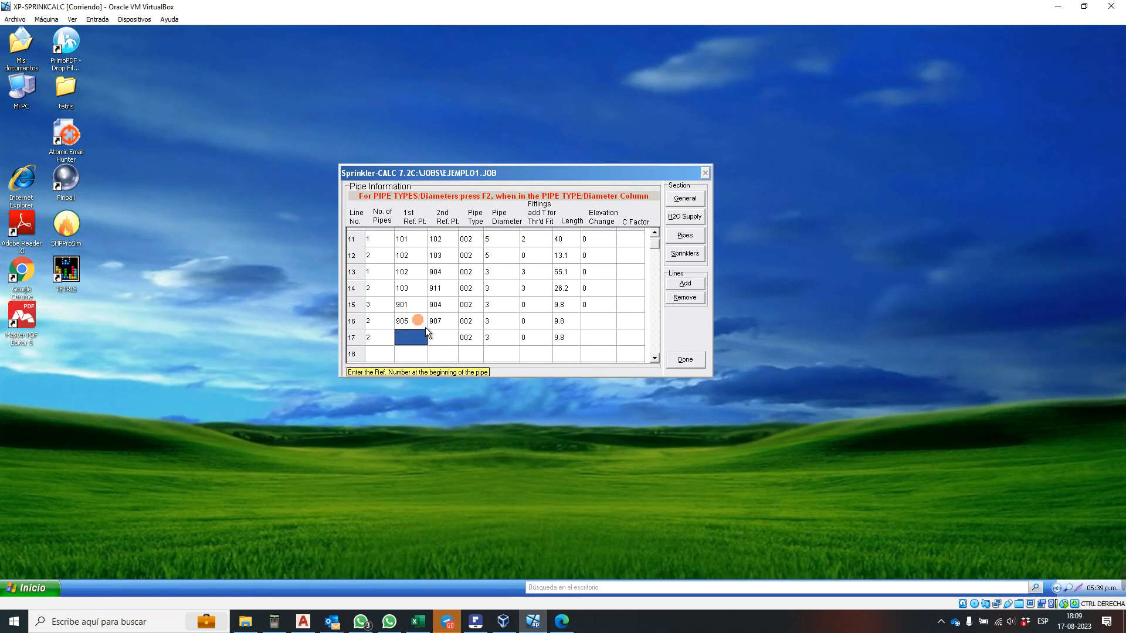
# - Recheck the node numbers in the AutoCAD drawing and enter reference points 907 to 909 on line 17 in Sprinkler-CALC, keeping the filled-in pipe values
pyautogui.click(303, 621)
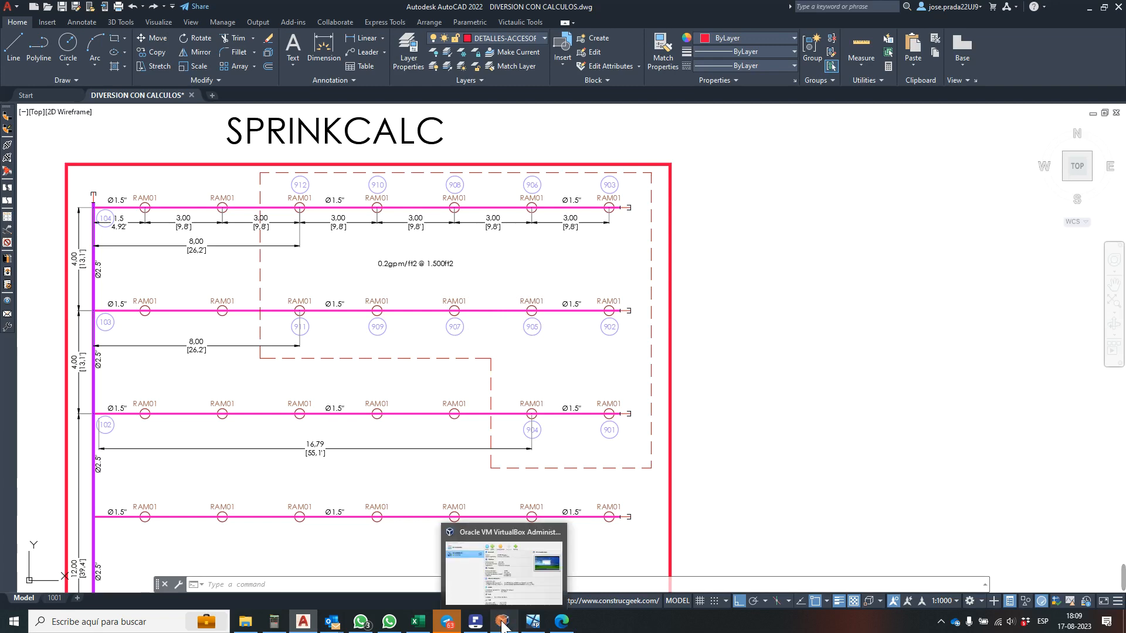
pyautogui.click(533, 620)
pyautogui.click(532, 612)
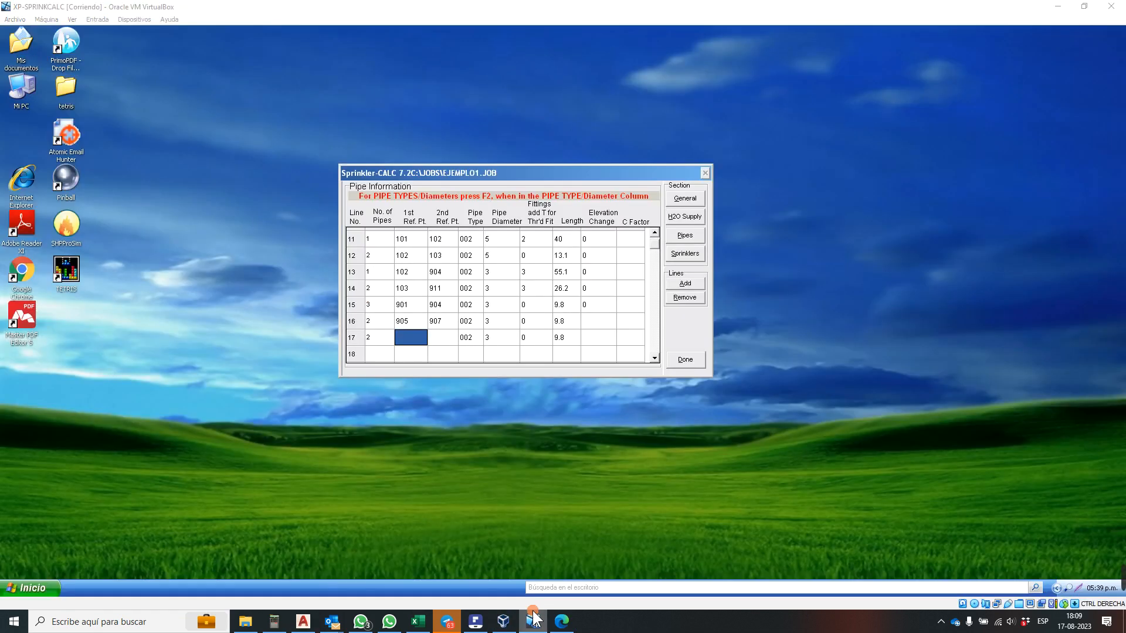
pyautogui.click(303, 621)
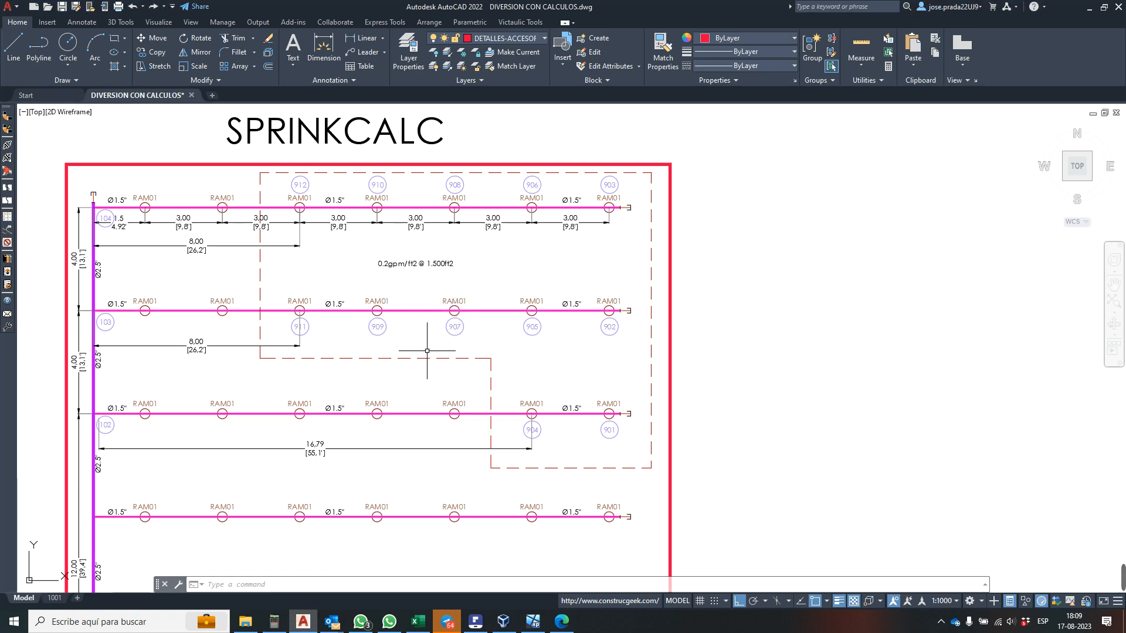
pyautogui.click(532, 620)
pyautogui.click(422, 345)
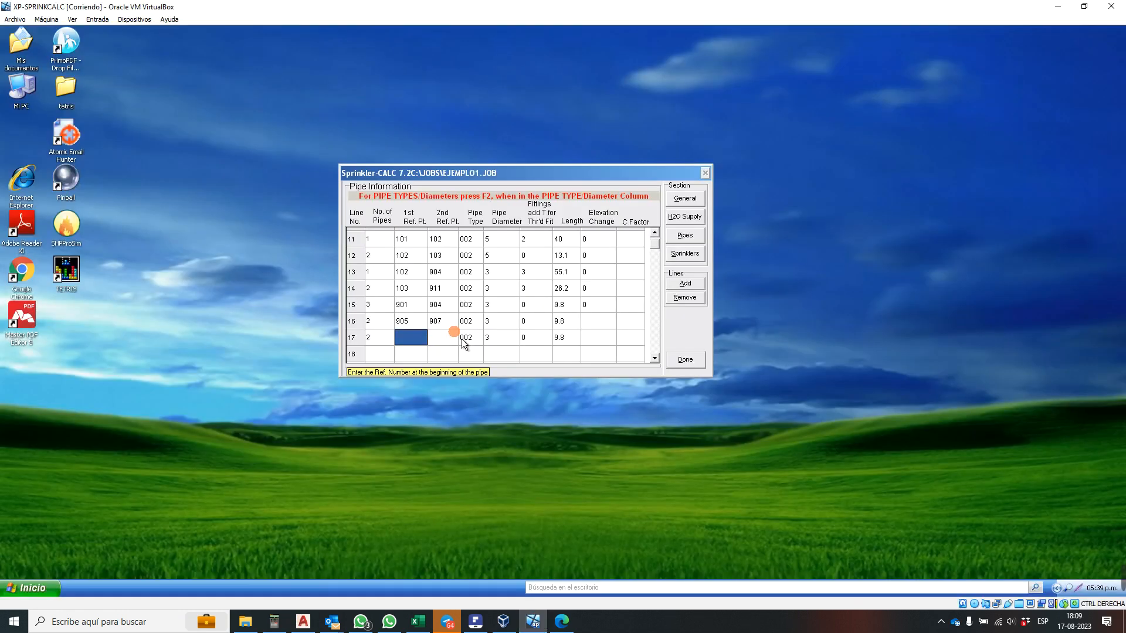
pyautogui.write('907')
pyautogui.press('Tab')
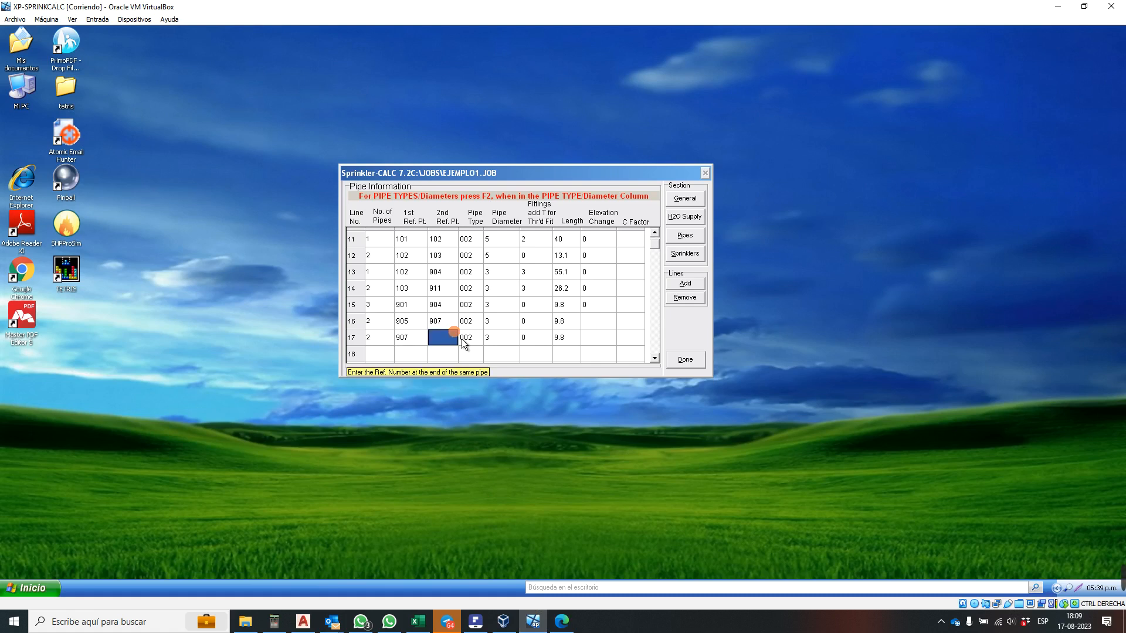
pyautogui.write('909')
pyautogui.press('Tab')
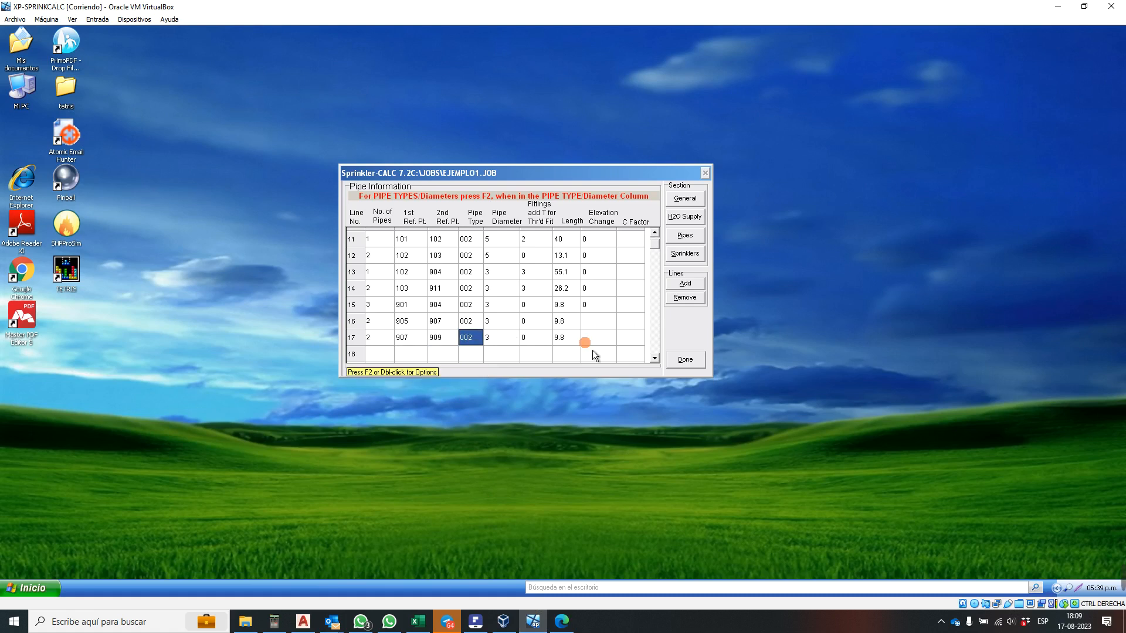
# - Enter 2 pipes from reference point 909 to 911 on line 18, checking the nodes in AutoCAD and keeping type 002, diameter 3, fittings 0, length 9.8
pyautogui.click(654, 359)
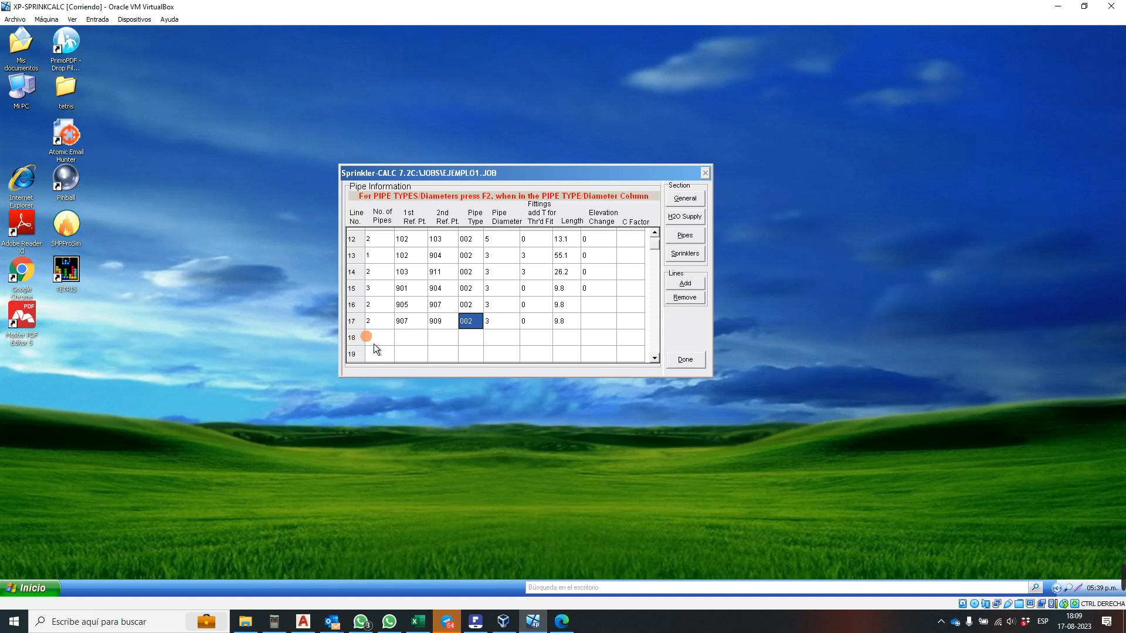
pyautogui.write('2')
pyautogui.press('Tab')
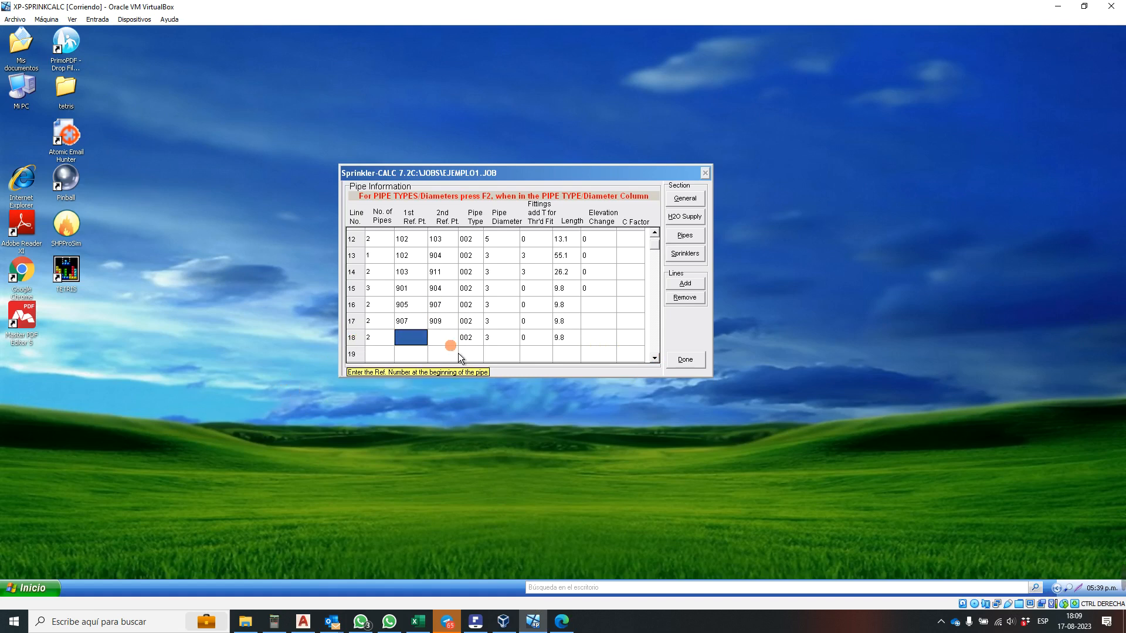
pyautogui.click(304, 622)
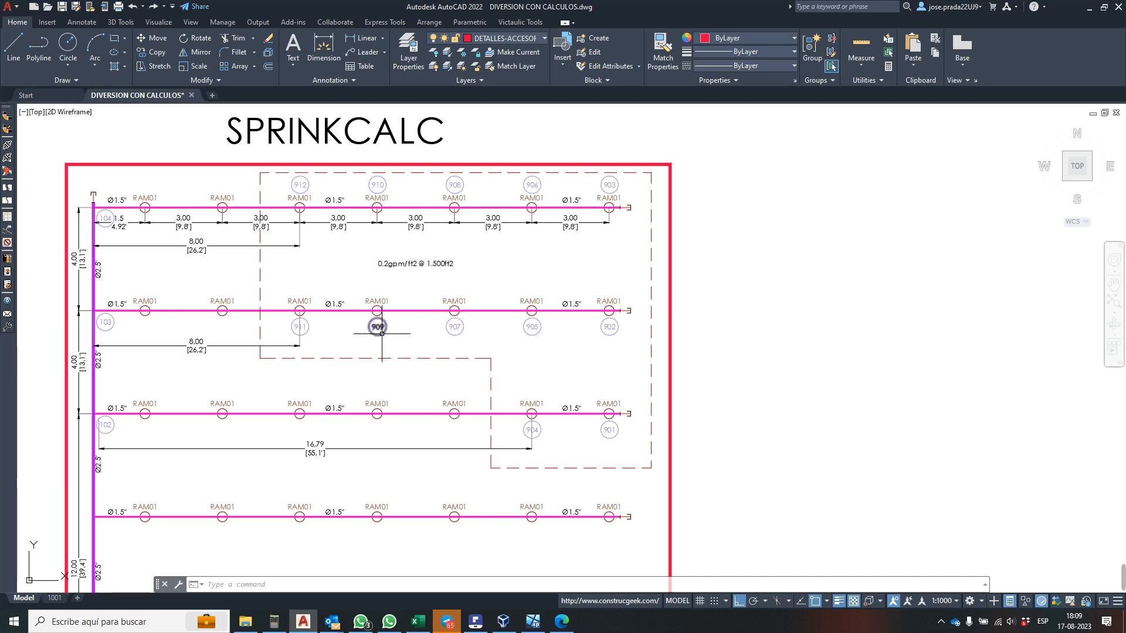
pyautogui.click(538, 622)
pyautogui.click(538, 622)
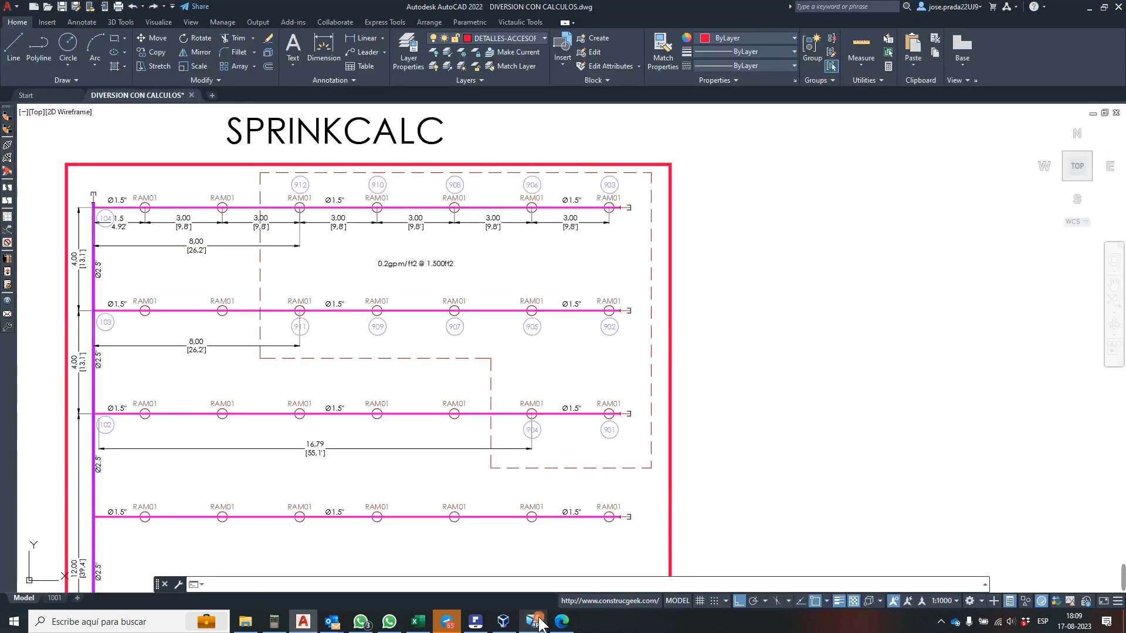
pyautogui.click(538, 623)
pyautogui.write('909')
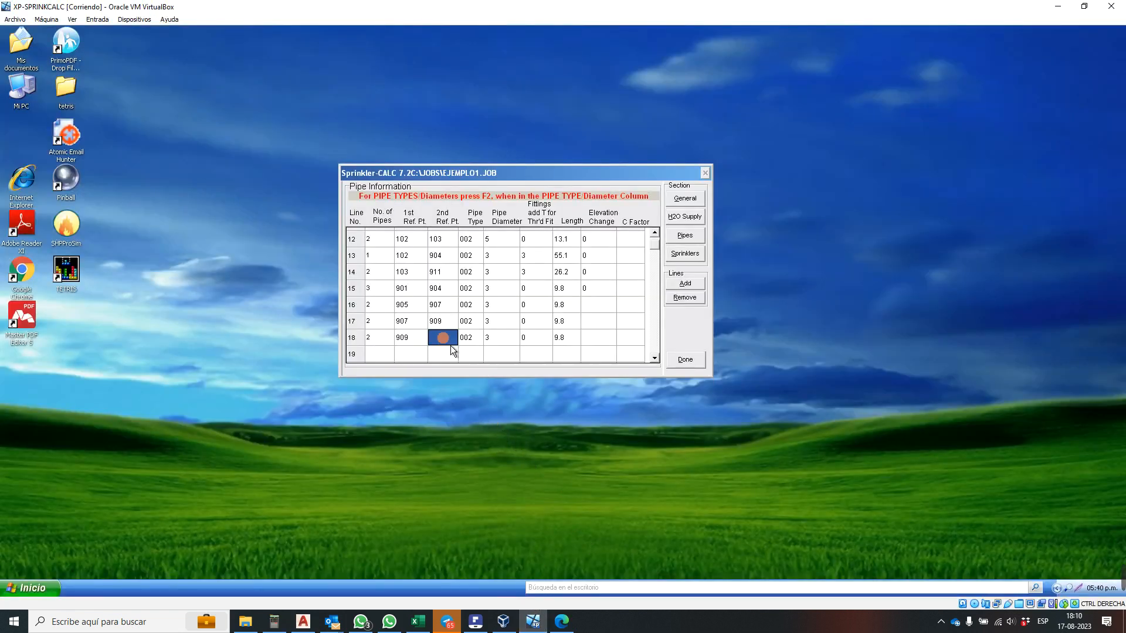
pyautogui.write('11')
pyautogui.press('Tab')
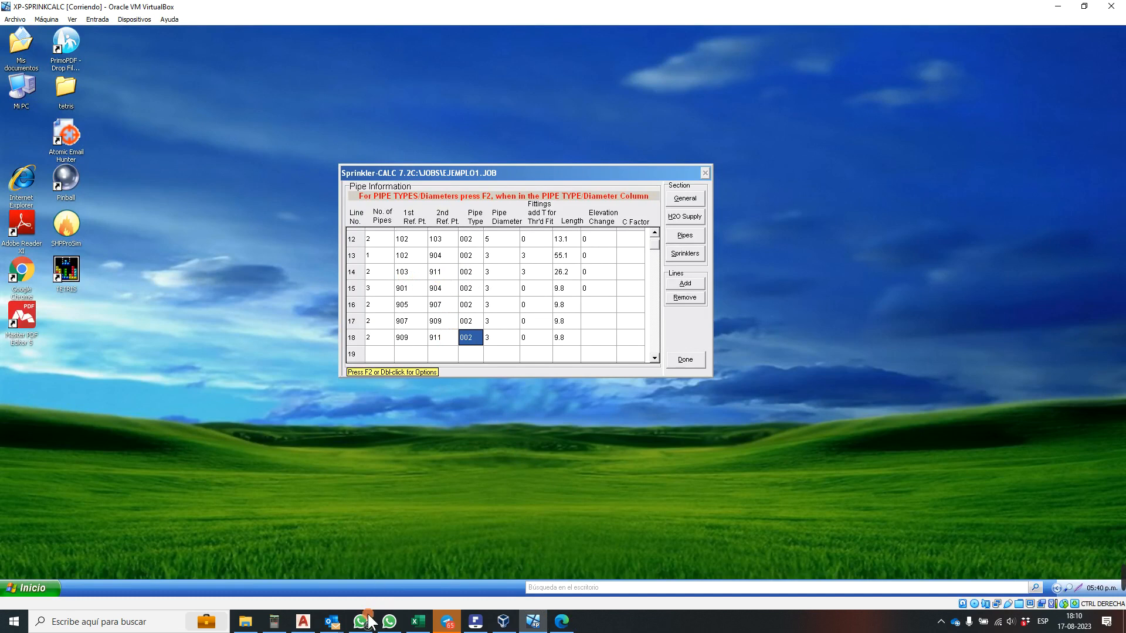
# - Compare the pipe lines entered in Sprinkler-CALC with the branch runs around nodes 911 and 912 in the AutoCAD drawing
pyautogui.click(303, 622)
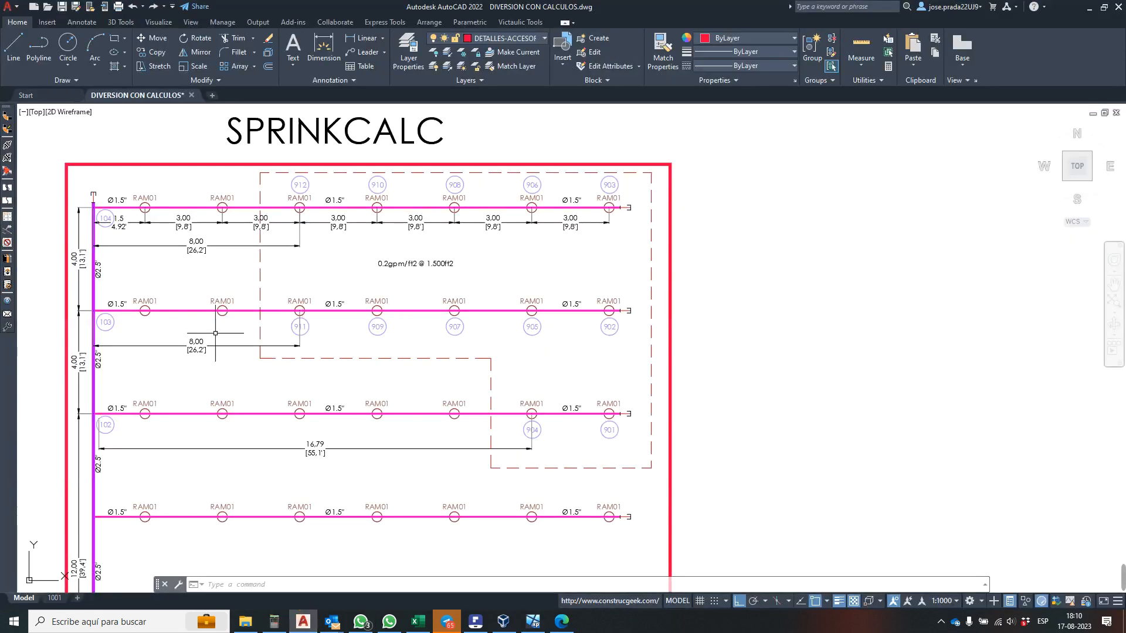
pyautogui.click(533, 622)
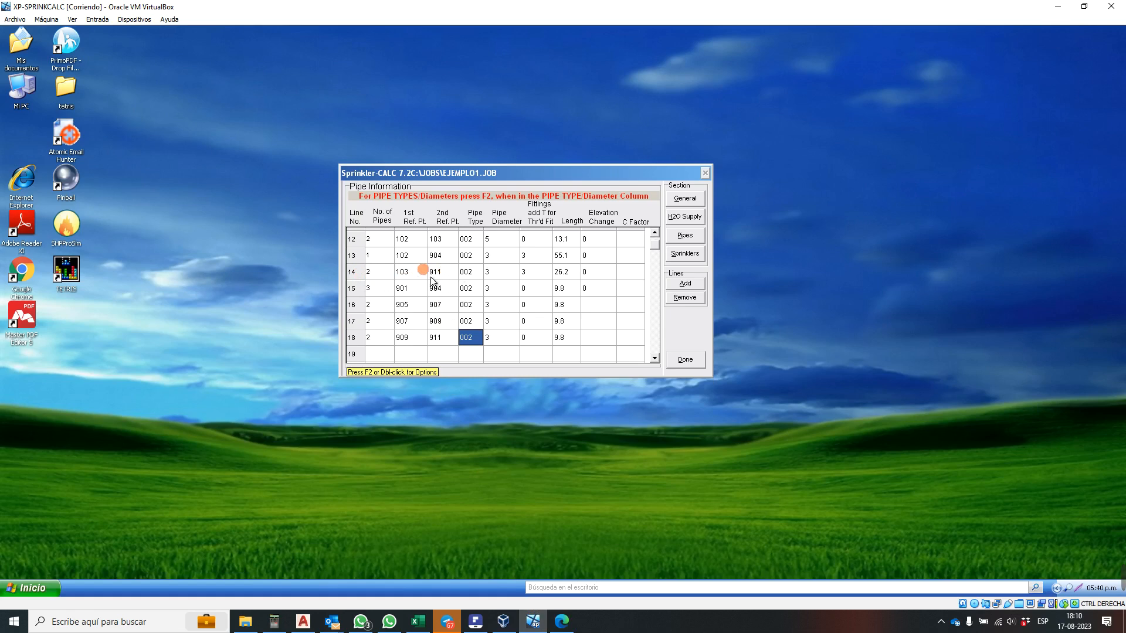
pyautogui.click(303, 621)
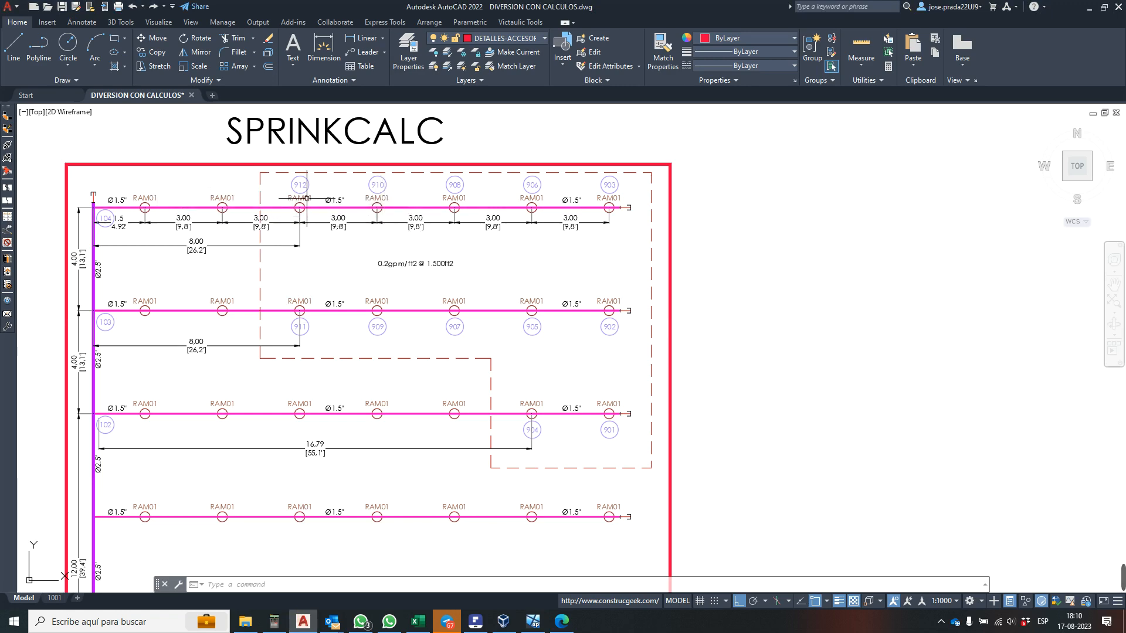
pyautogui.click(519, 554)
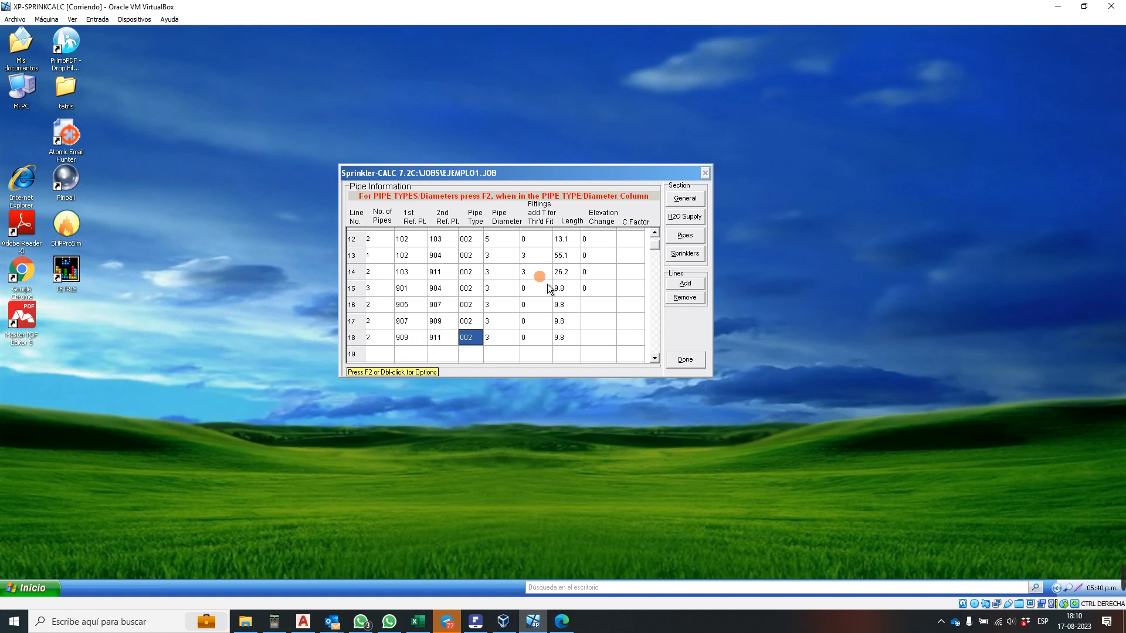
# - In sprinkler design area 1, enter 12 sprinklers with K-factor 5.6 and lowest reference point 901, and save the job
pyautogui.click(697, 254)
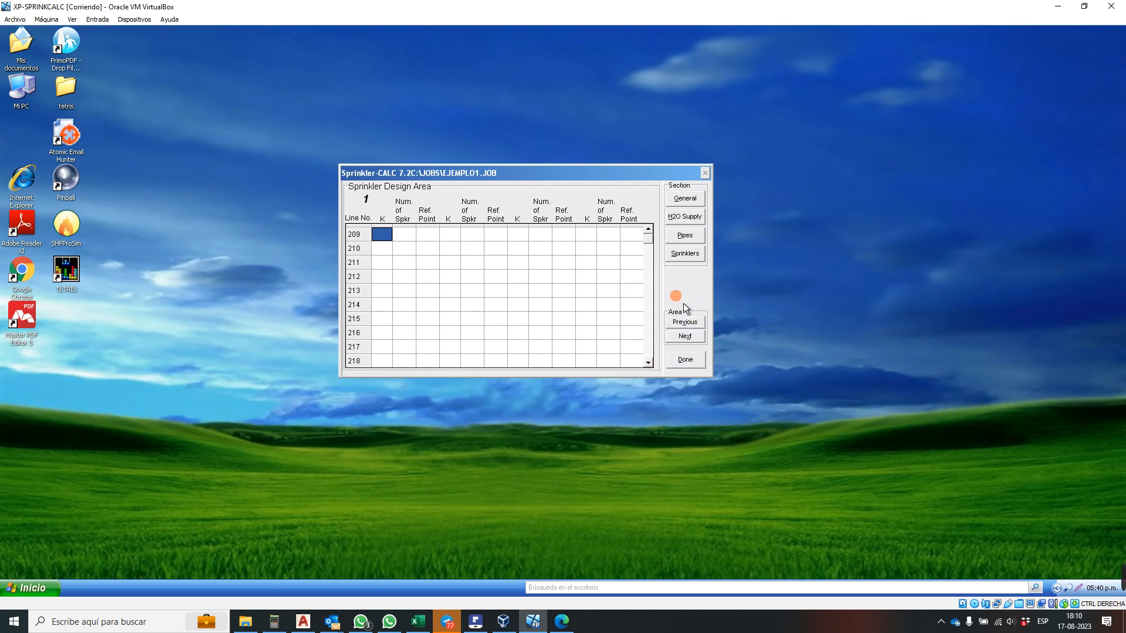
pyautogui.click(697, 338)
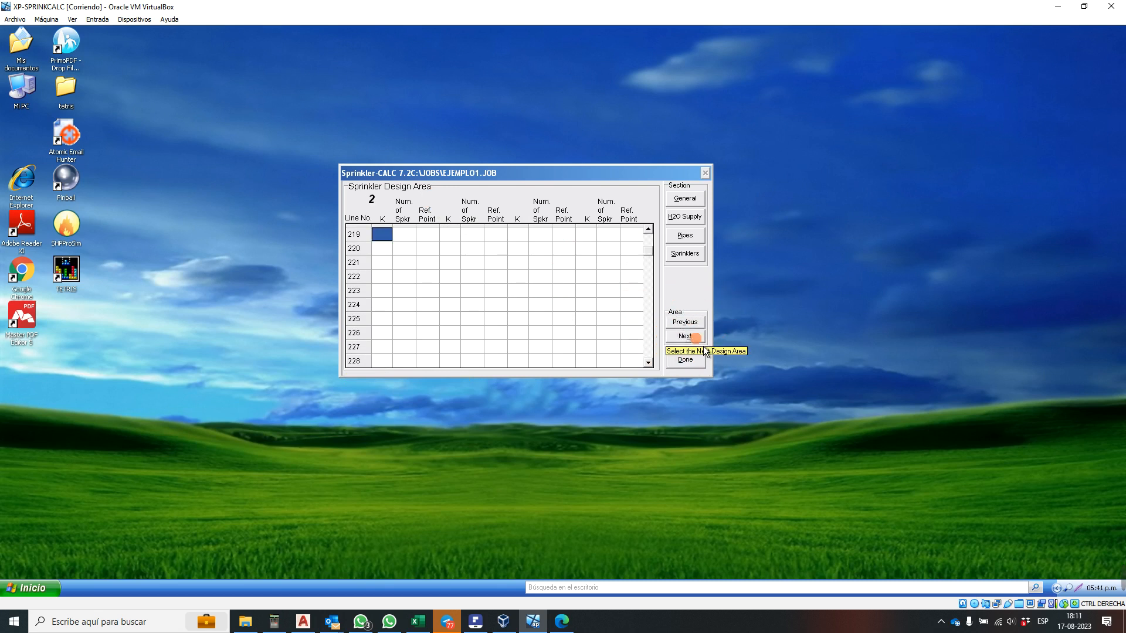
pyautogui.click(696, 322)
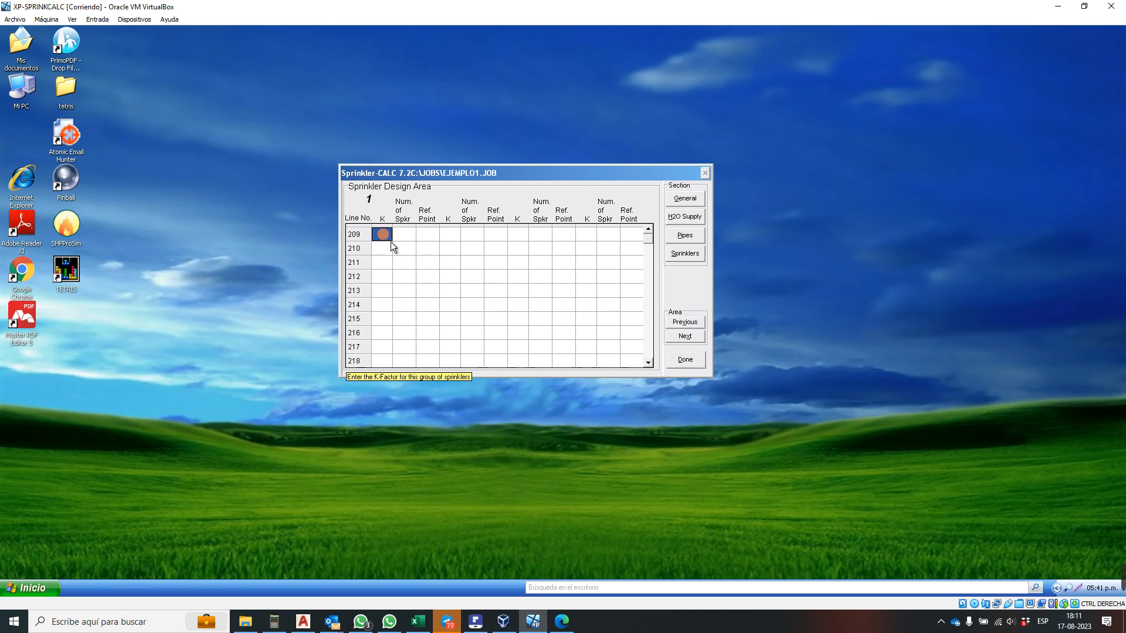
pyautogui.write('5.6')
pyautogui.press('Tab')
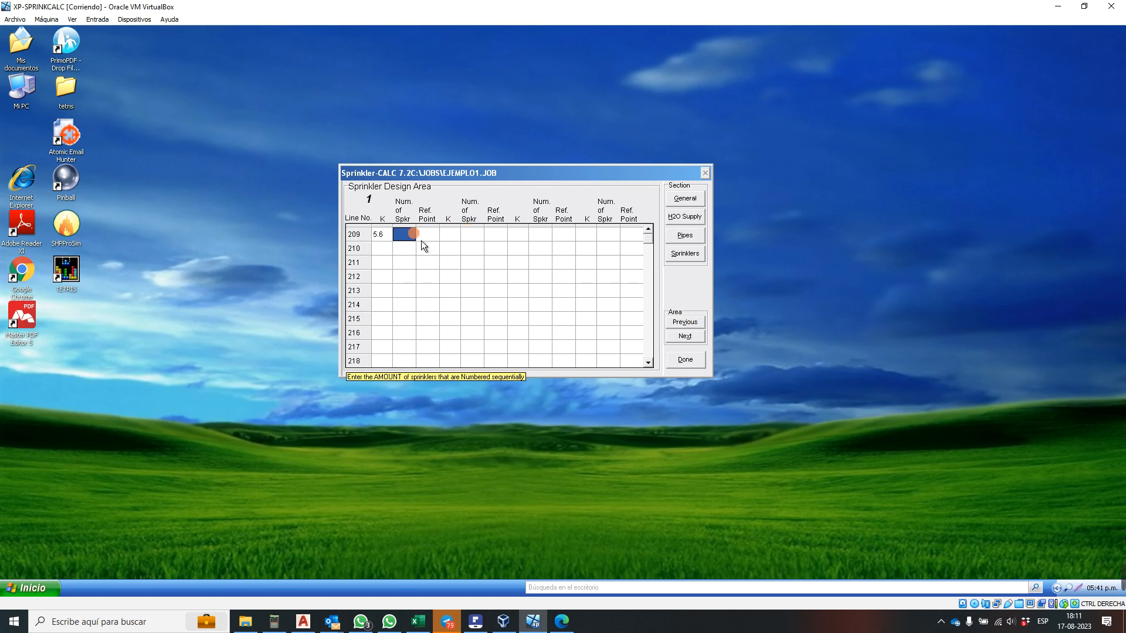
pyautogui.write('12')
pyautogui.press('Tab')
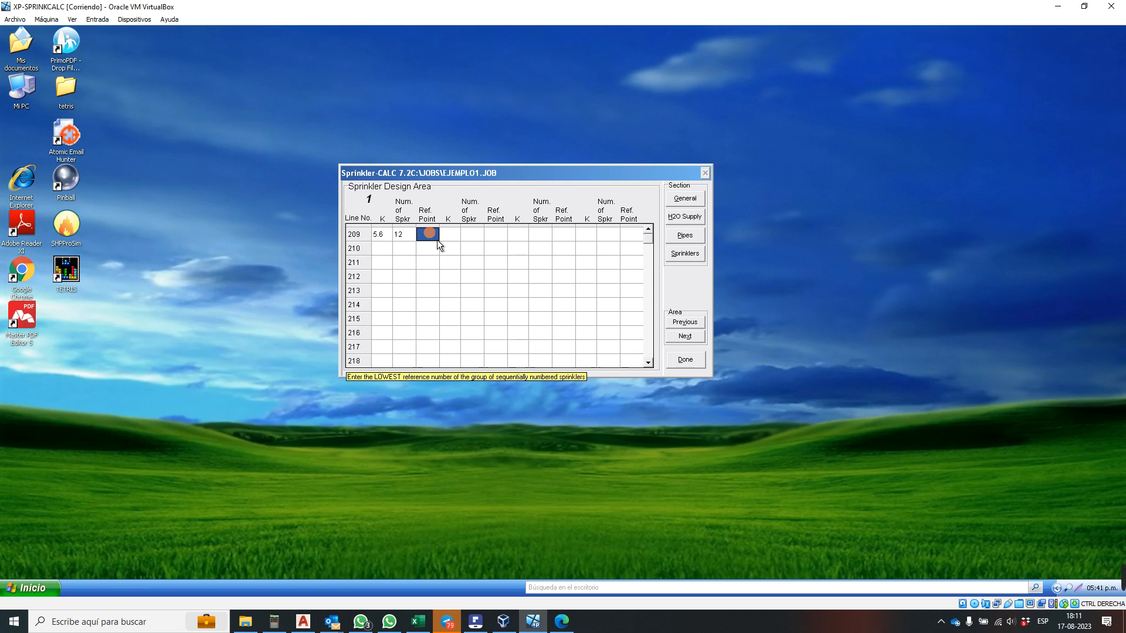
pyautogui.write('901')
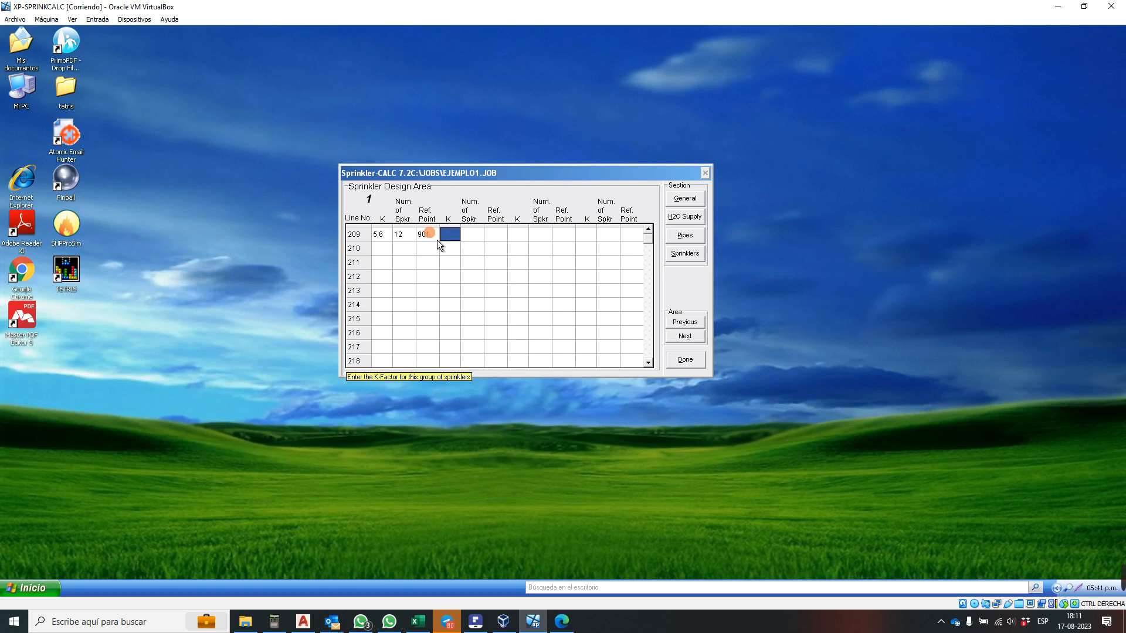
pyautogui.click(693, 360)
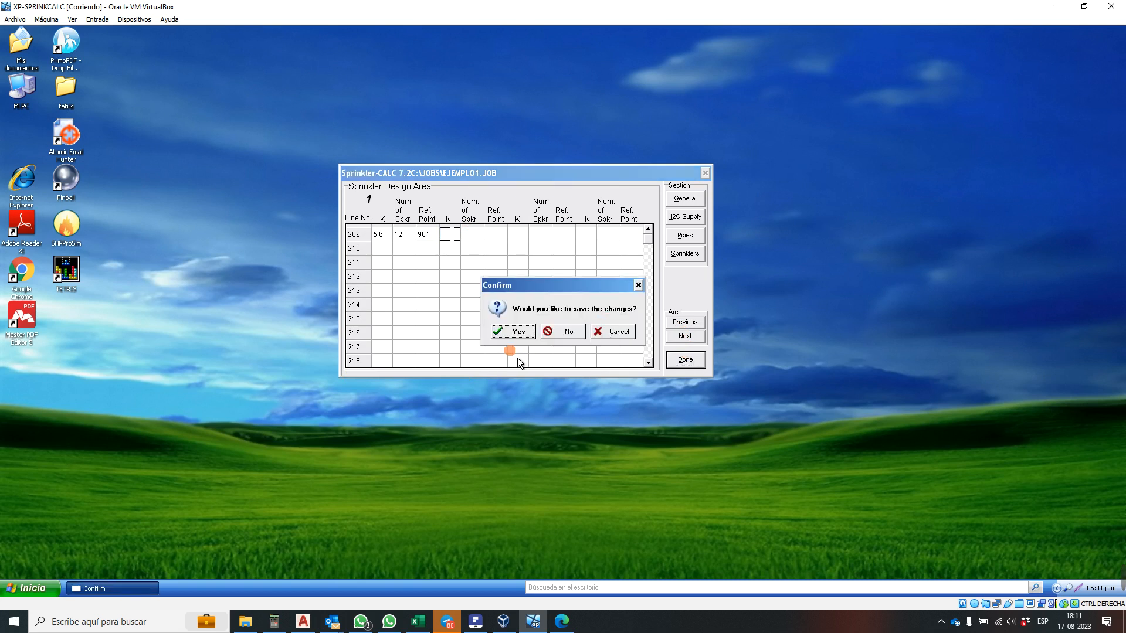
pyautogui.click(523, 334)
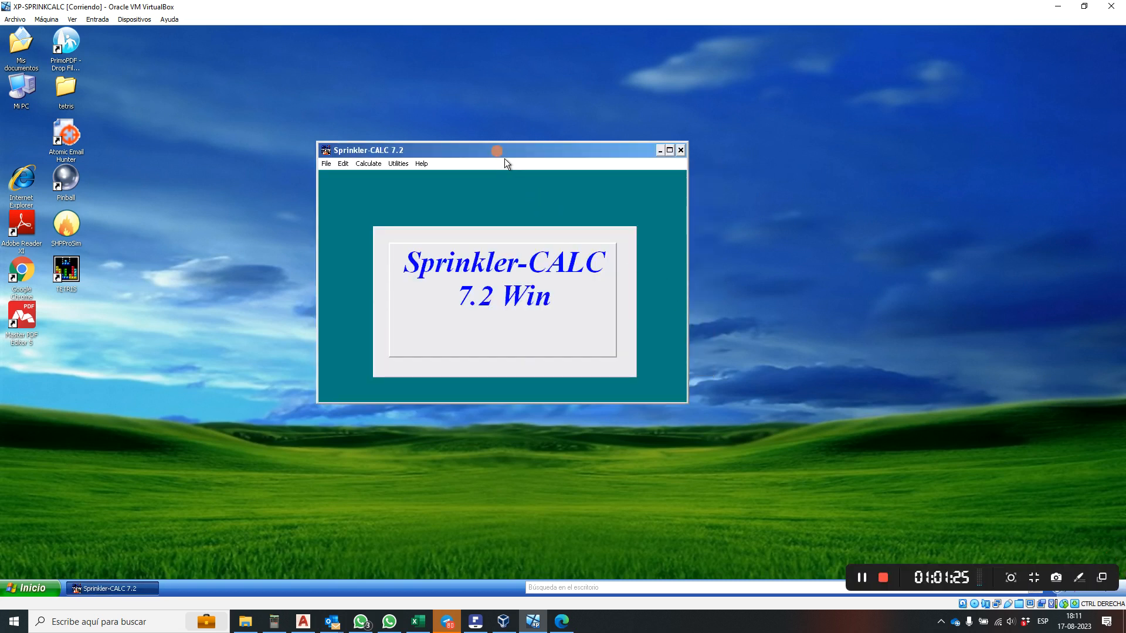
# - Try to calculate EJEMPLO1.JOB with the option to locate the most remote design area switched off
pyautogui.click(373, 167)
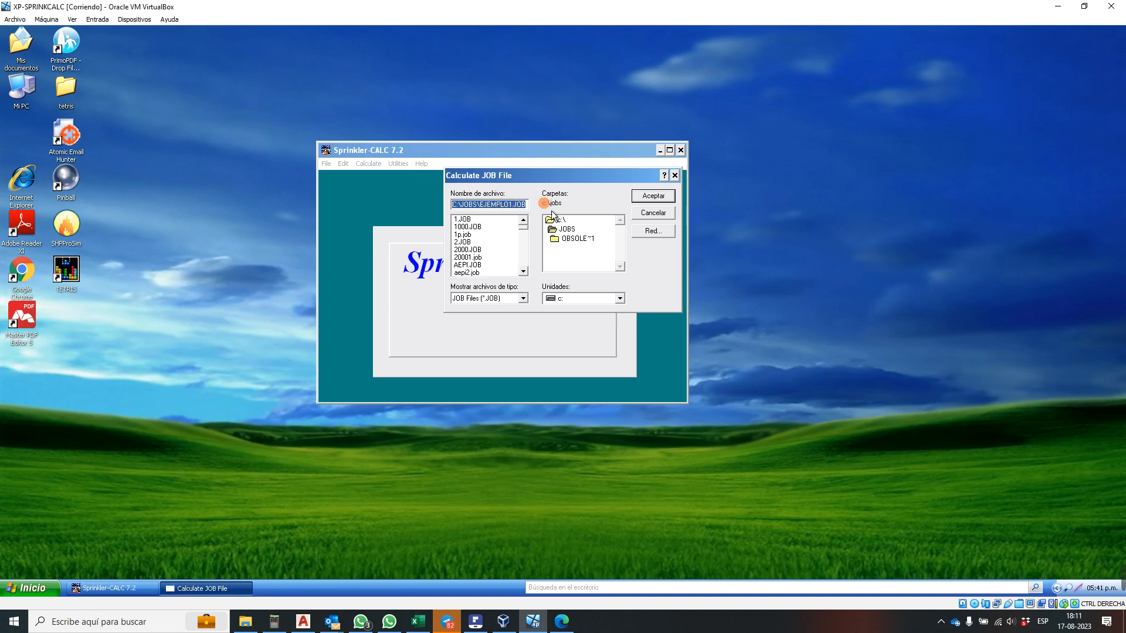
pyautogui.click(653, 196)
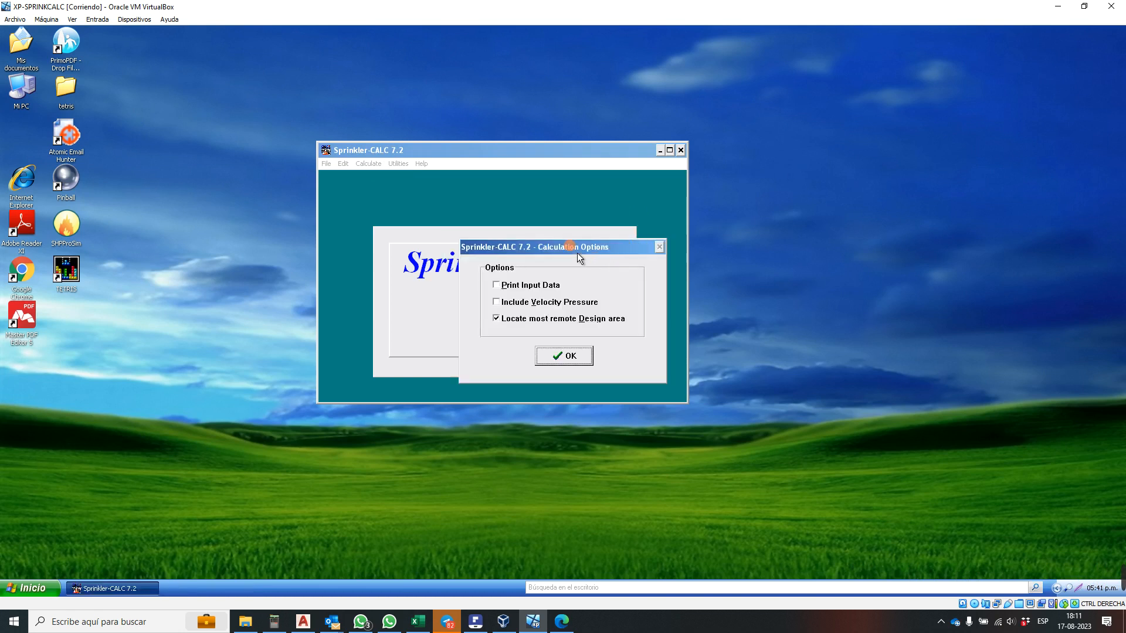
pyautogui.moveTo(577, 252); pyautogui.dragTo(548, 192)
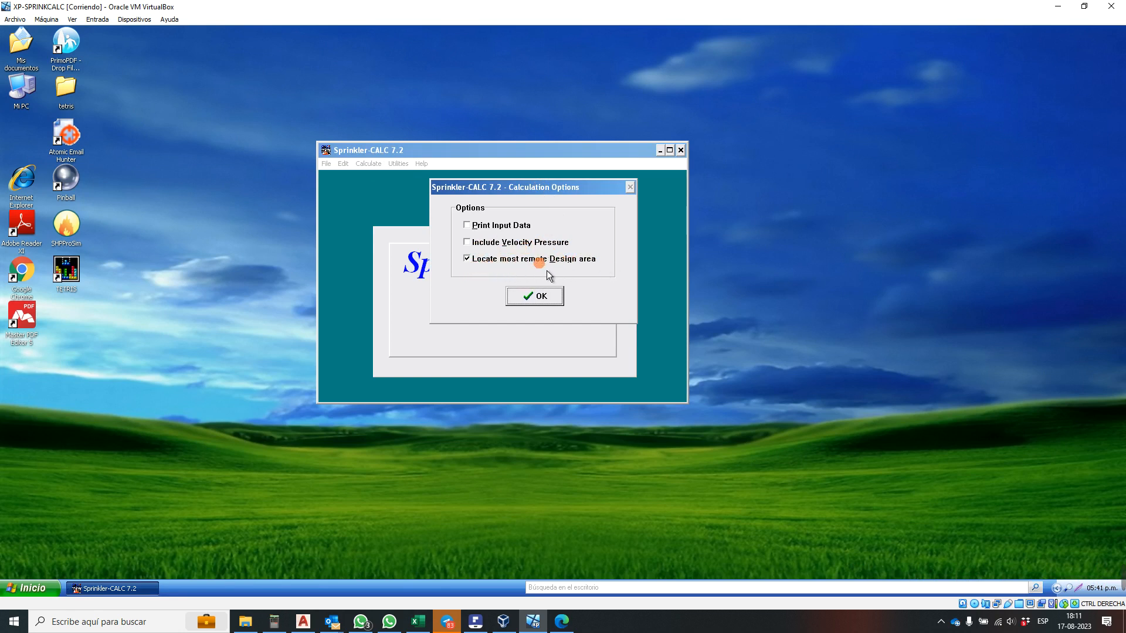
pyautogui.click(485, 269)
pyautogui.click(554, 304)
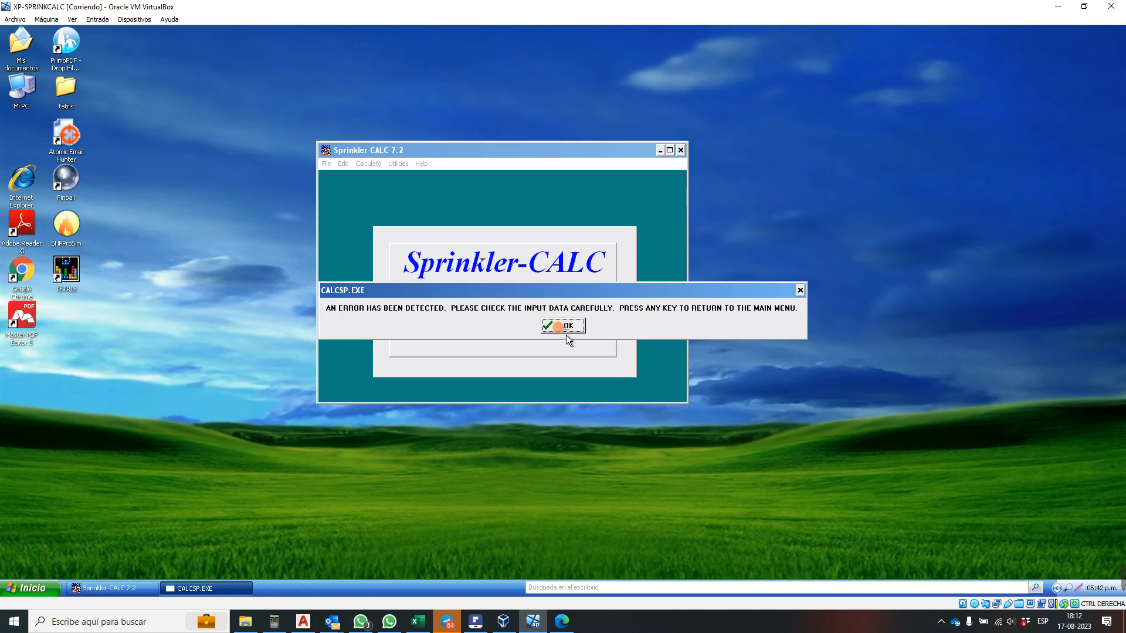
pyautogui.click(565, 332)
pyautogui.moveTo(1023, 570)
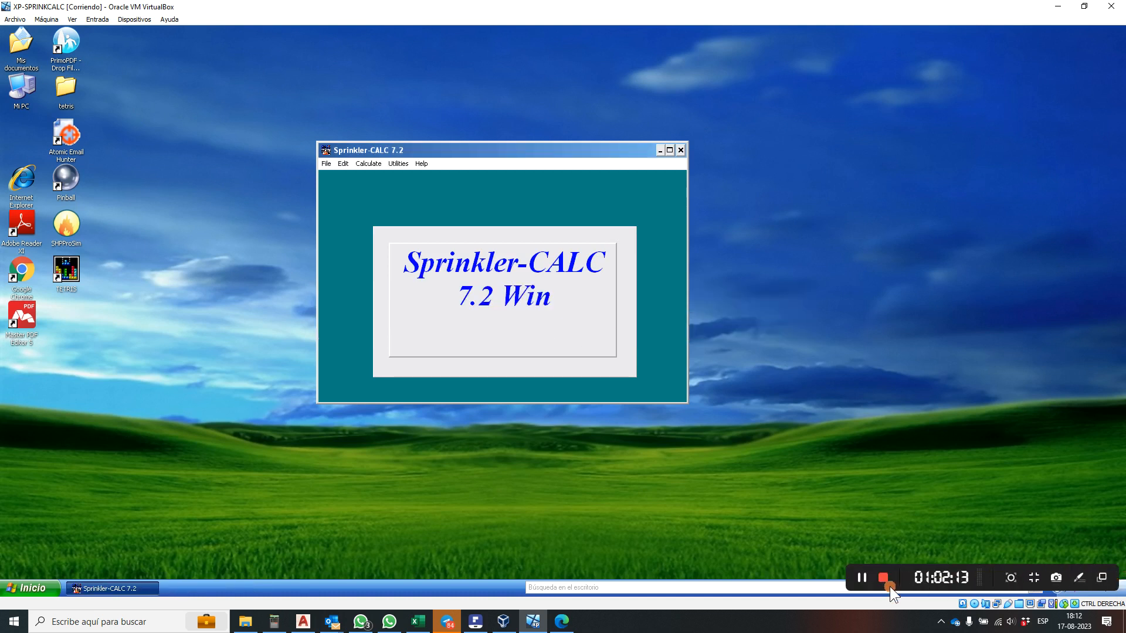
pyautogui.click(862, 580)
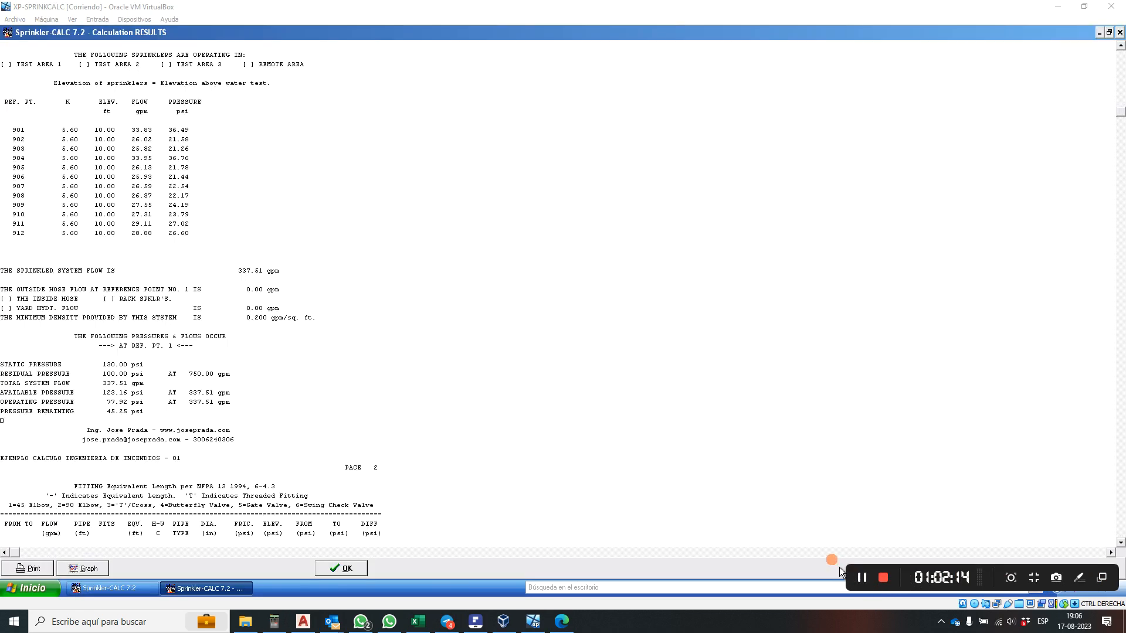
# - Close the calculation results, reopen EJEMPLO1.JOB for editing and show its pipe information
pyautogui.click(358, 576)
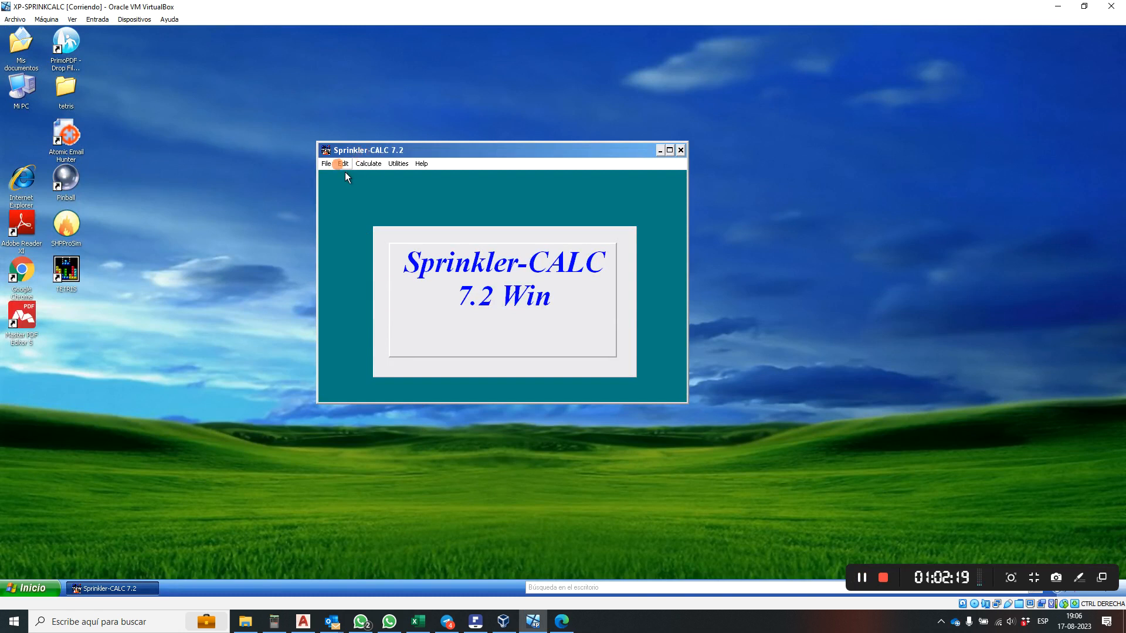
pyautogui.click(343, 164)
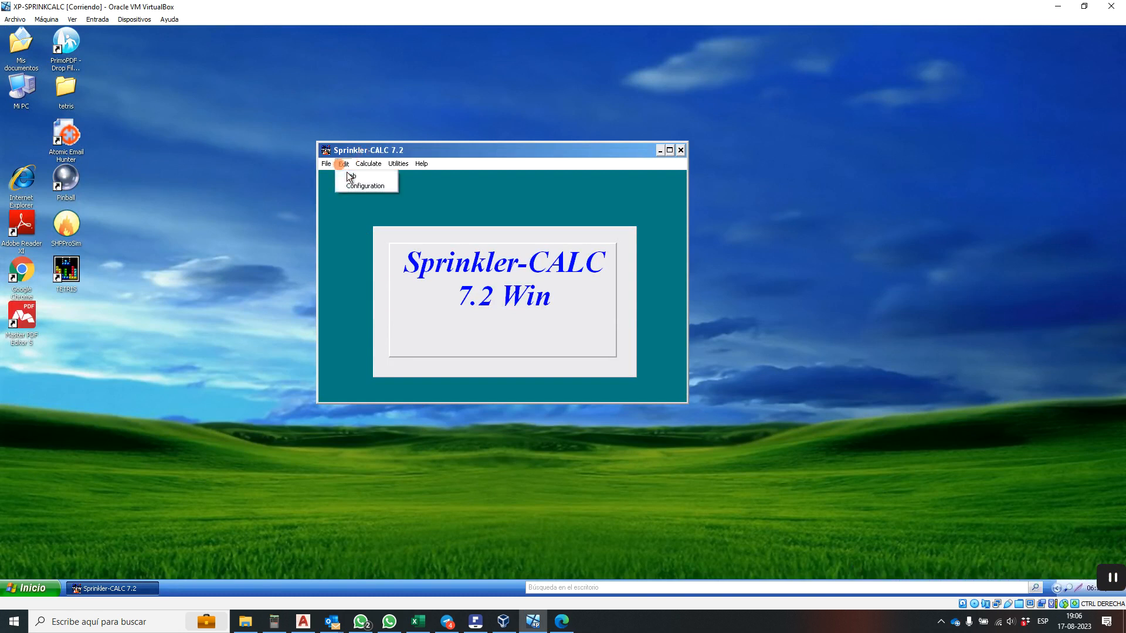
pyautogui.click(361, 183)
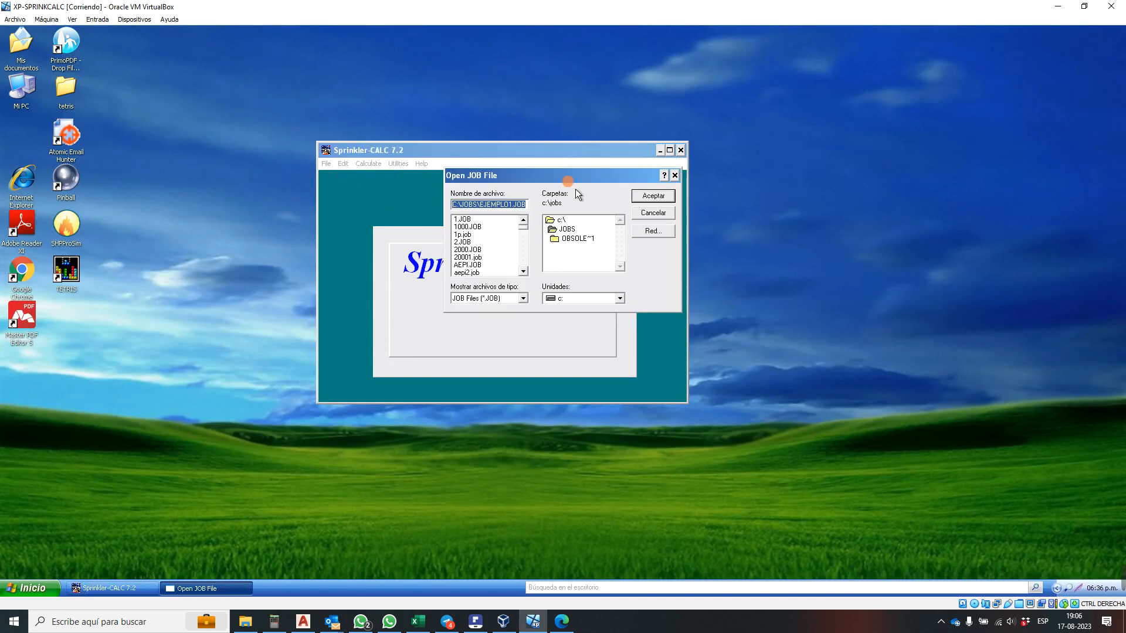
pyautogui.click(649, 199)
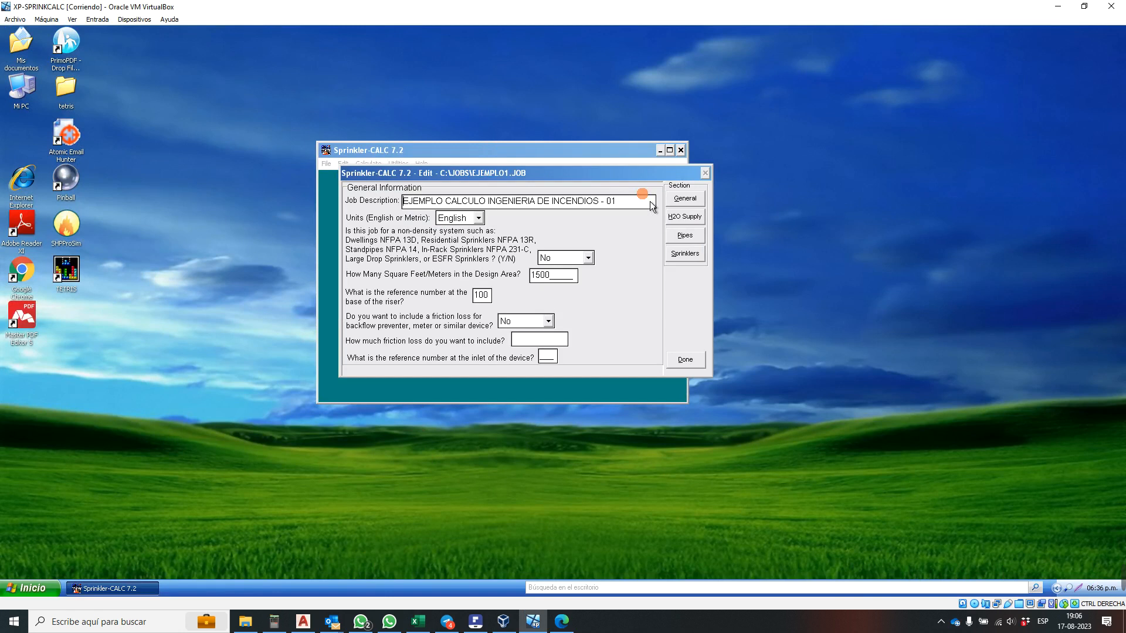
pyautogui.click(685, 235)
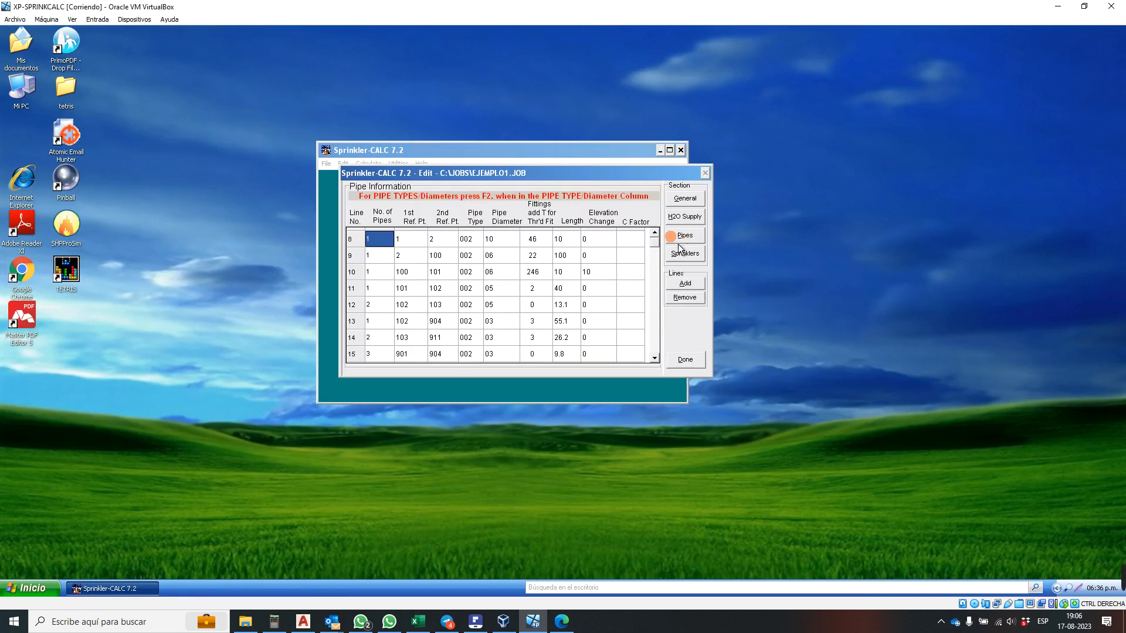
pyautogui.click(420, 260)
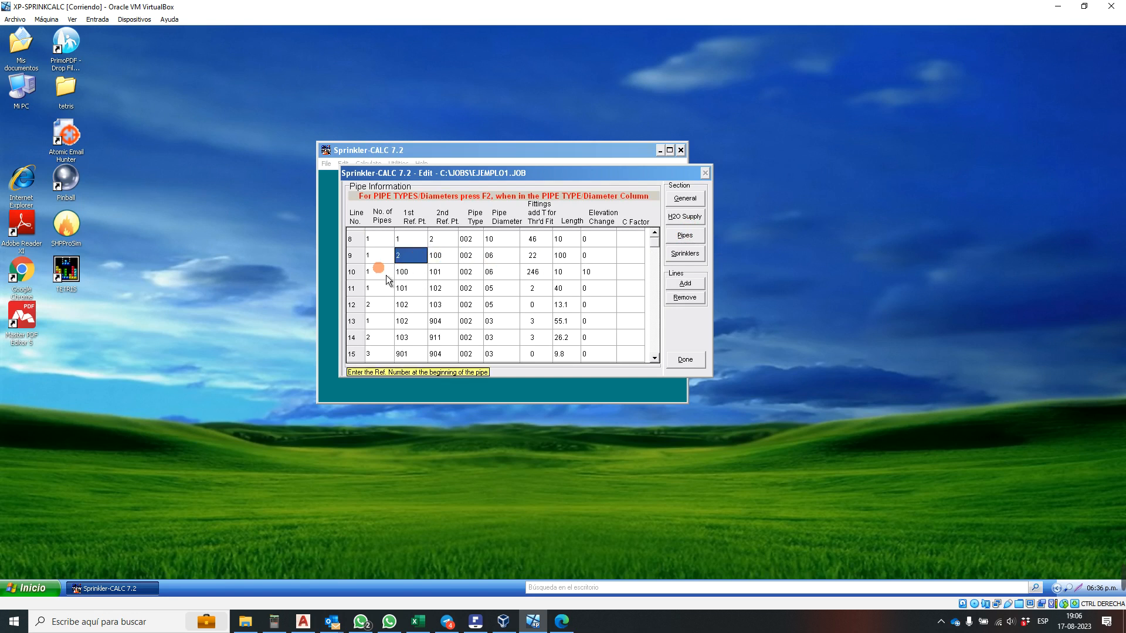
# - Compare the pipe lines in Sprinkler-CALC with the supply run from the pump discharge to node 100 and the main pipe in the AutoCAD drawing
pyautogui.click(303, 621)
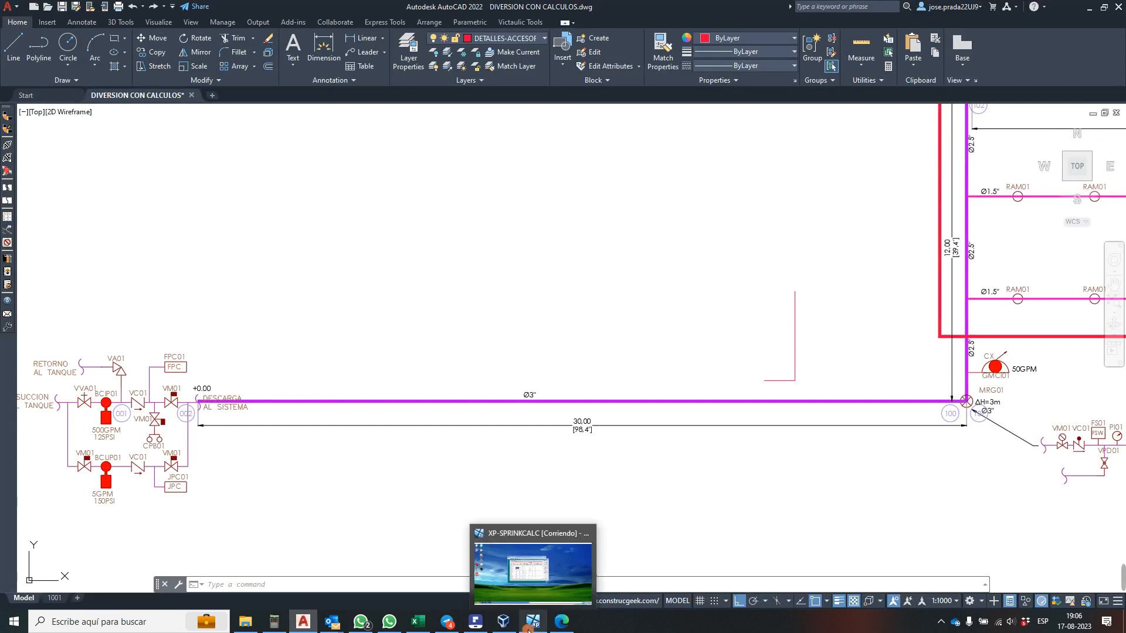
pyautogui.click(532, 621)
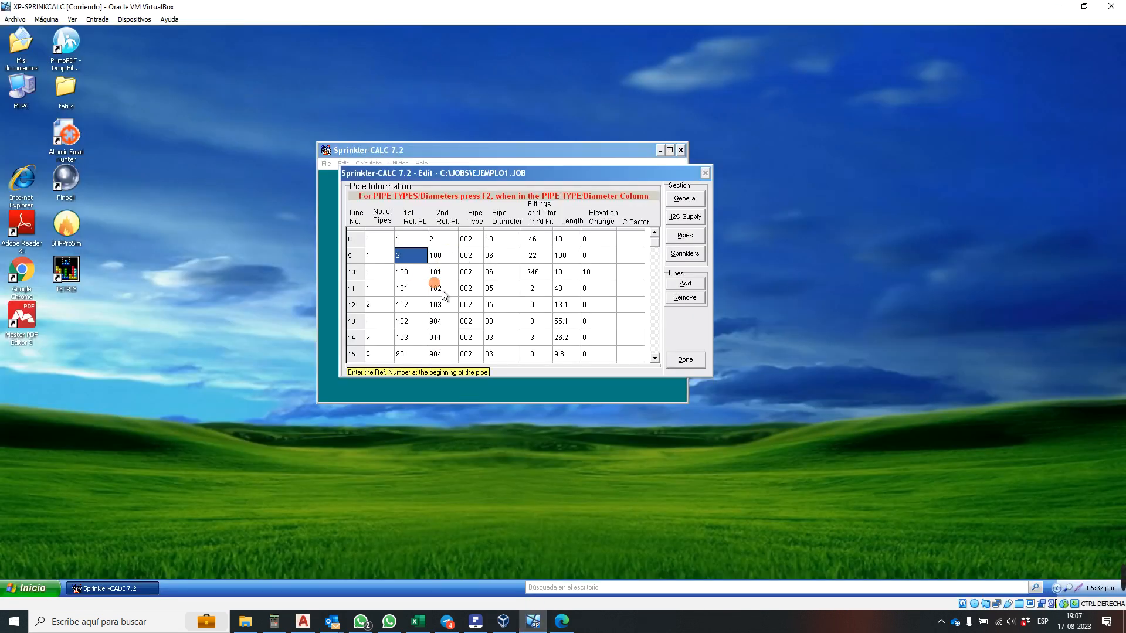
pyautogui.moveTo(506, 626)
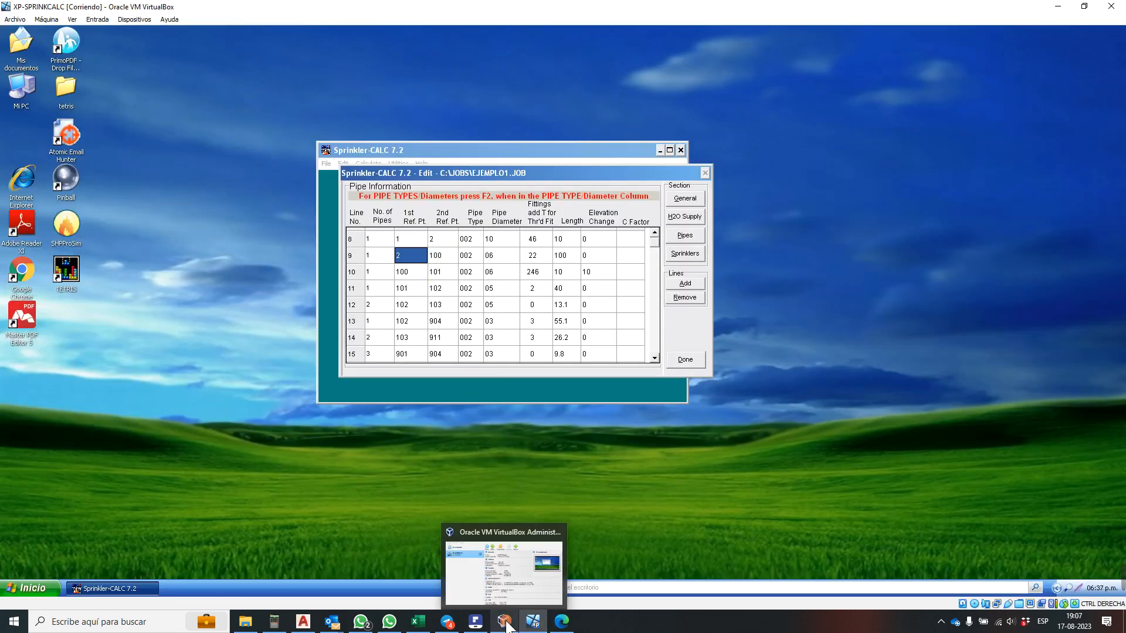
pyautogui.click(305, 624)
pyautogui.scroll(-2, 851, 450)
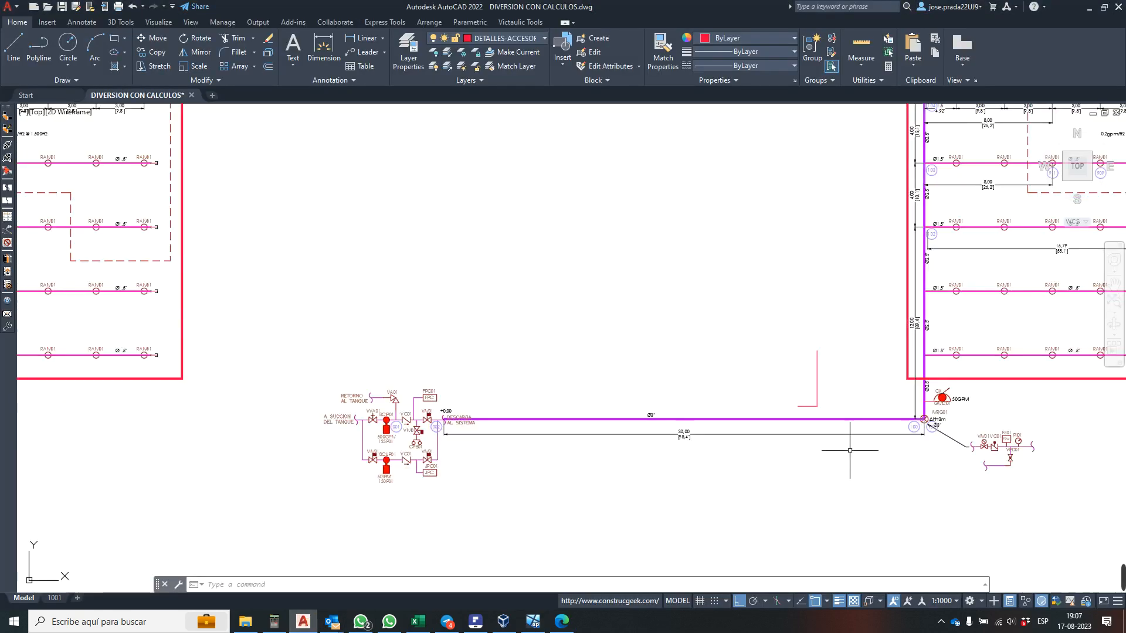
pyautogui.scroll(-2, 850, 450)
pyautogui.scroll(4, 849, 450)
pyautogui.scroll(-2, 857, 461)
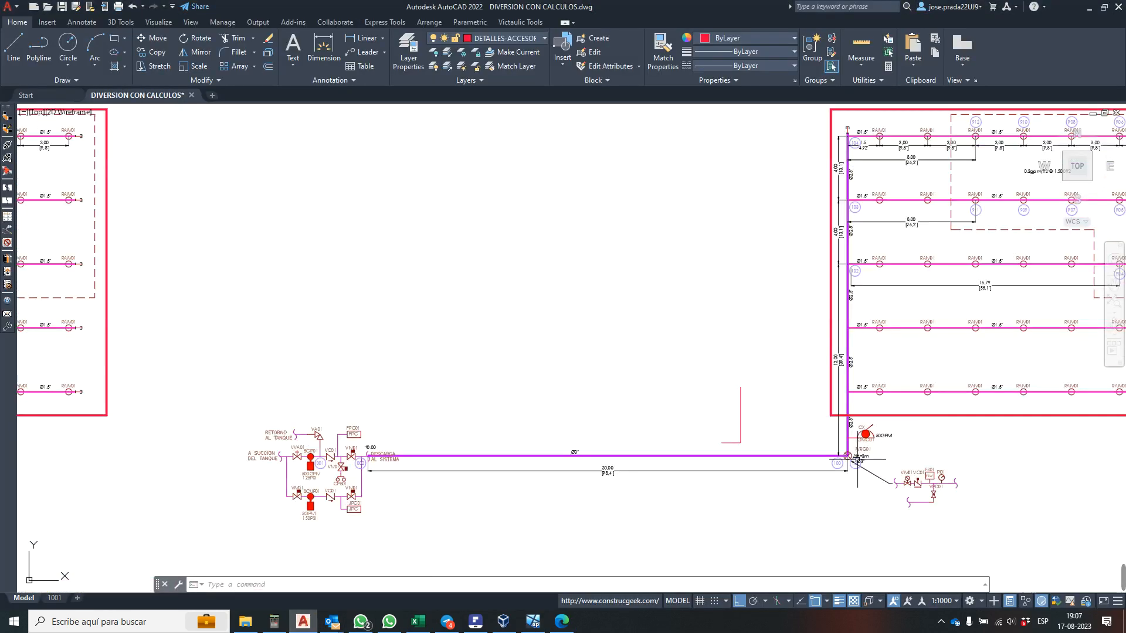
pyautogui.scroll(-2, 857, 460)
pyautogui.scroll(4, 872, 344)
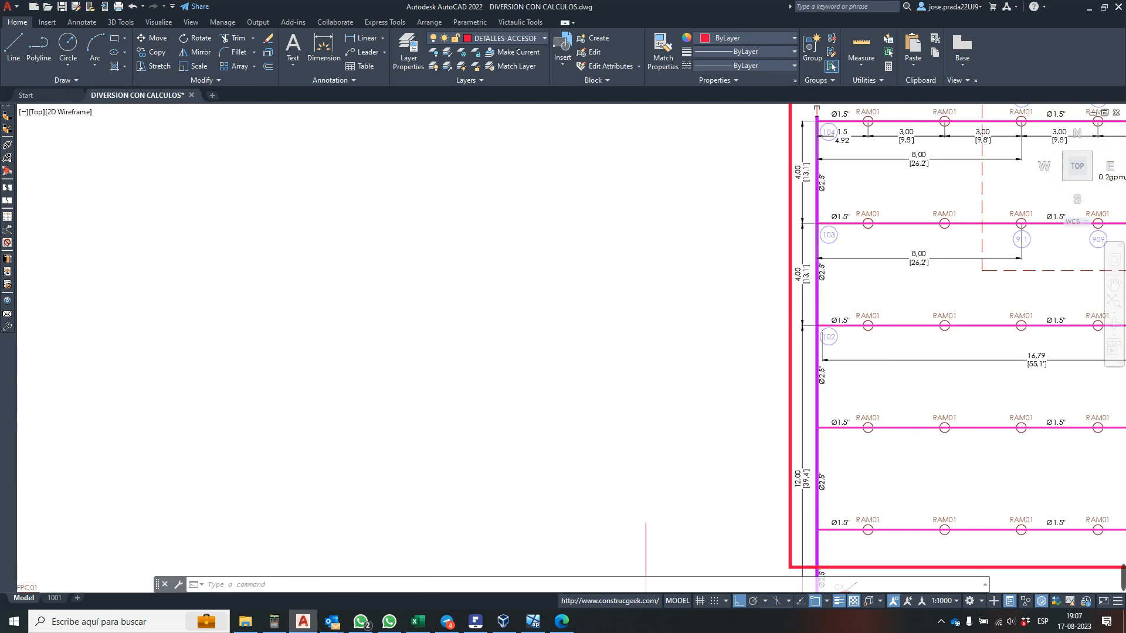
pyautogui.scroll(-4, 844, 293)
pyautogui.scroll(-1, 586, 293)
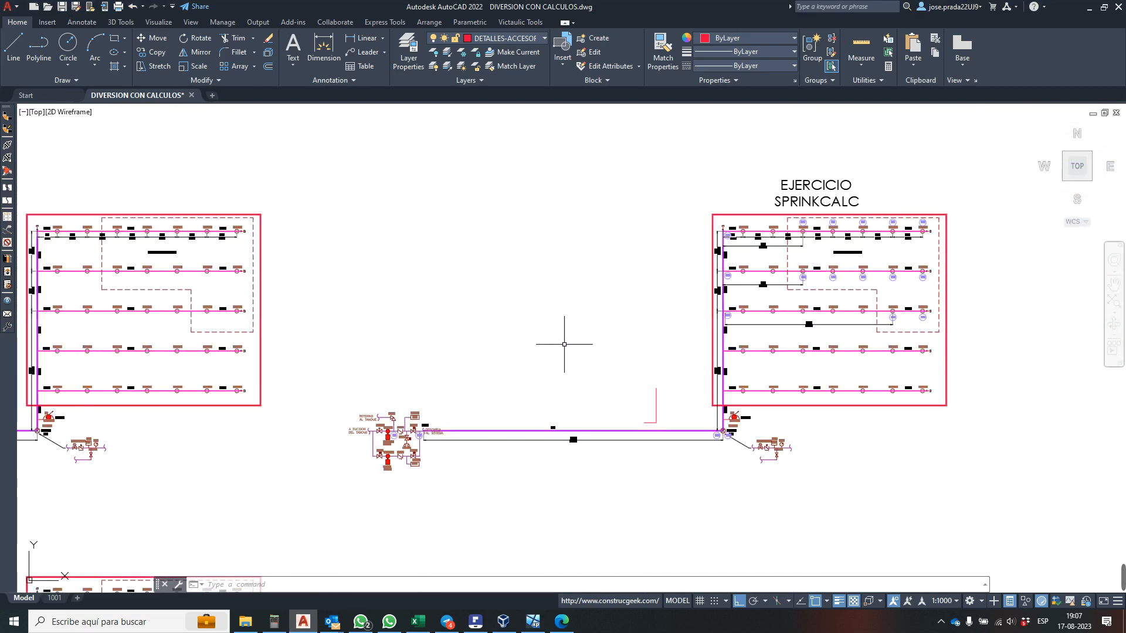
pyautogui.click(532, 621)
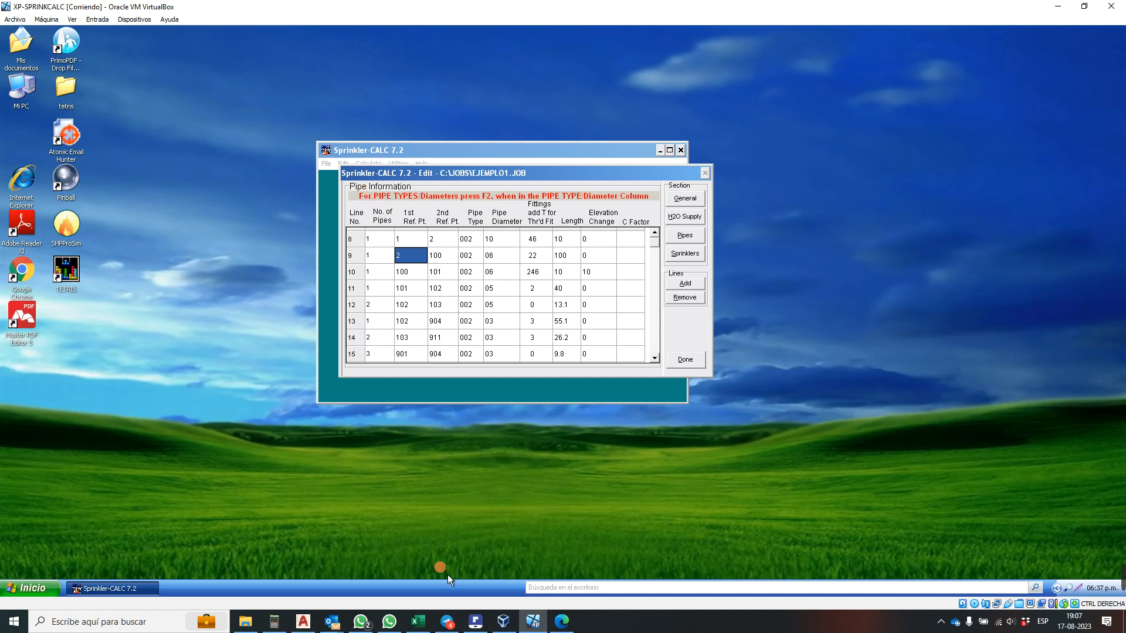
# - In AutoCAD, examine the 50GPM hose cabinet GMCI01 and where it connects to the main pipe near nodes 100 and 101
pyautogui.click(302, 621)
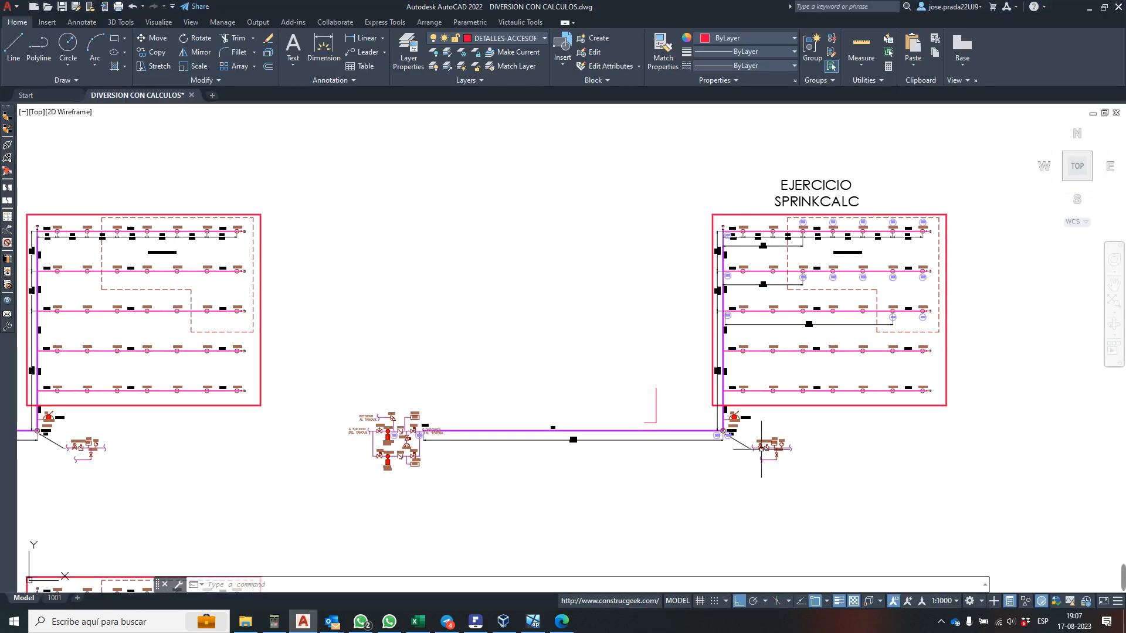
pyautogui.scroll(8, 761, 448)
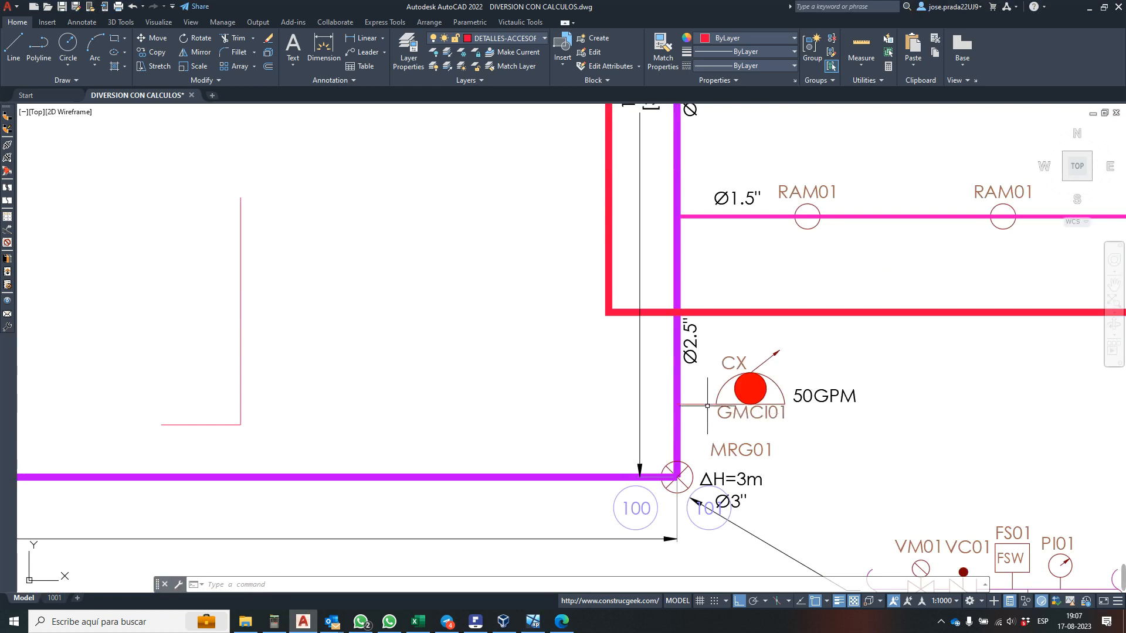
pyautogui.scroll(-3, 707, 405)
pyautogui.scroll(3, 610, 402)
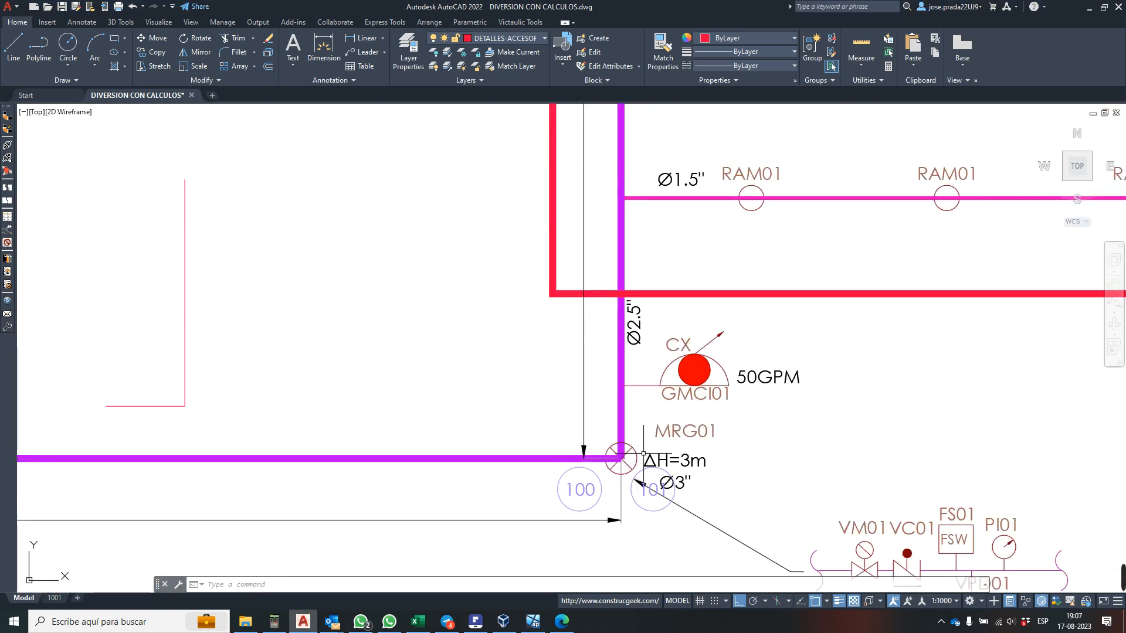
pyautogui.scroll(-2, 641, 435)
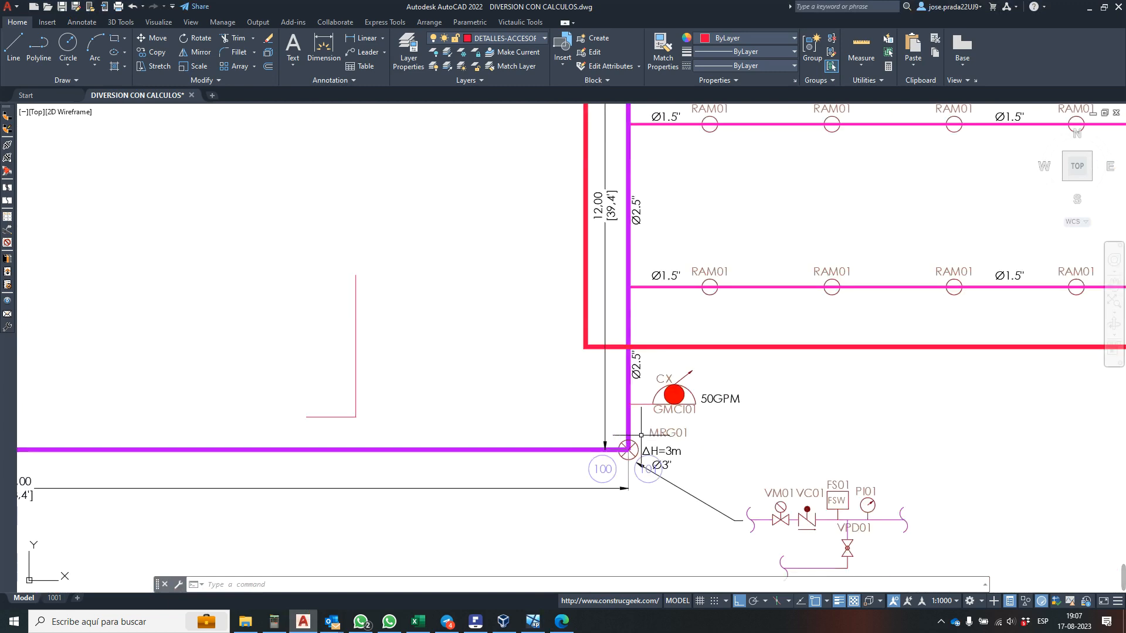
pyautogui.scroll(2, 658, 410)
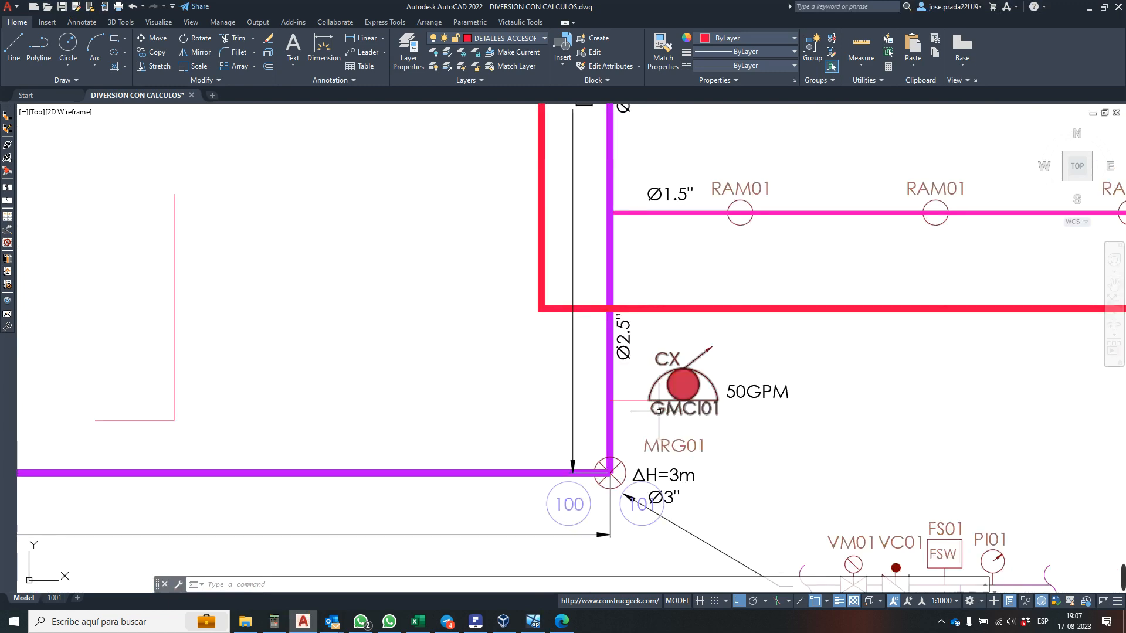
pyautogui.scroll(-4, 659, 406)
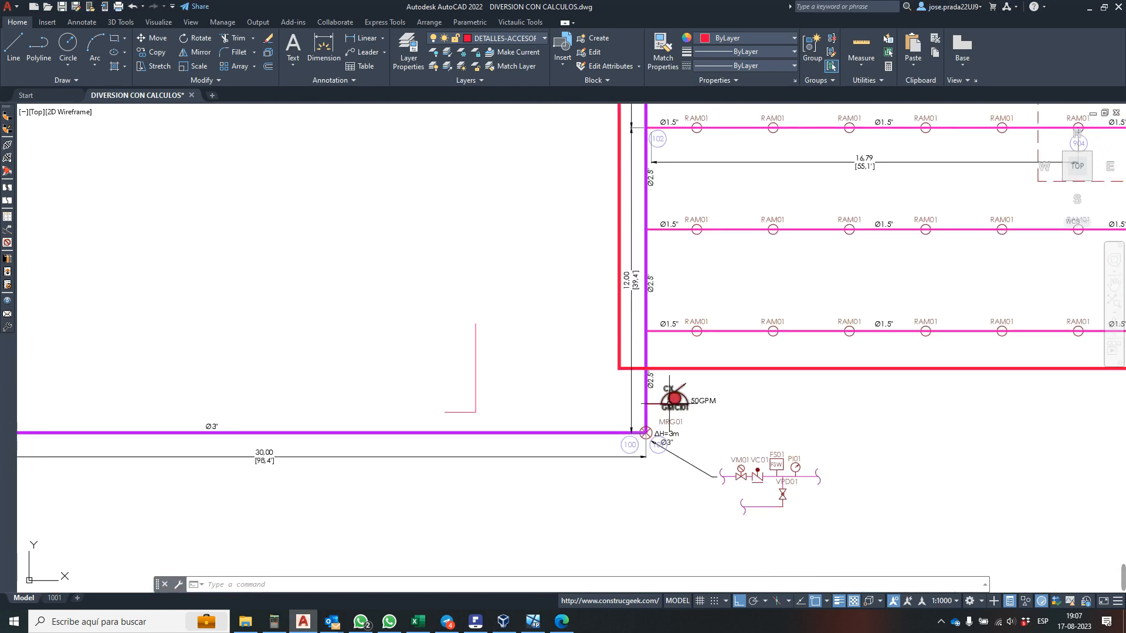
pyautogui.scroll(-4, 670, 403)
pyautogui.scroll(8, 666, 402)
pyautogui.scroll(-4, 659, 413)
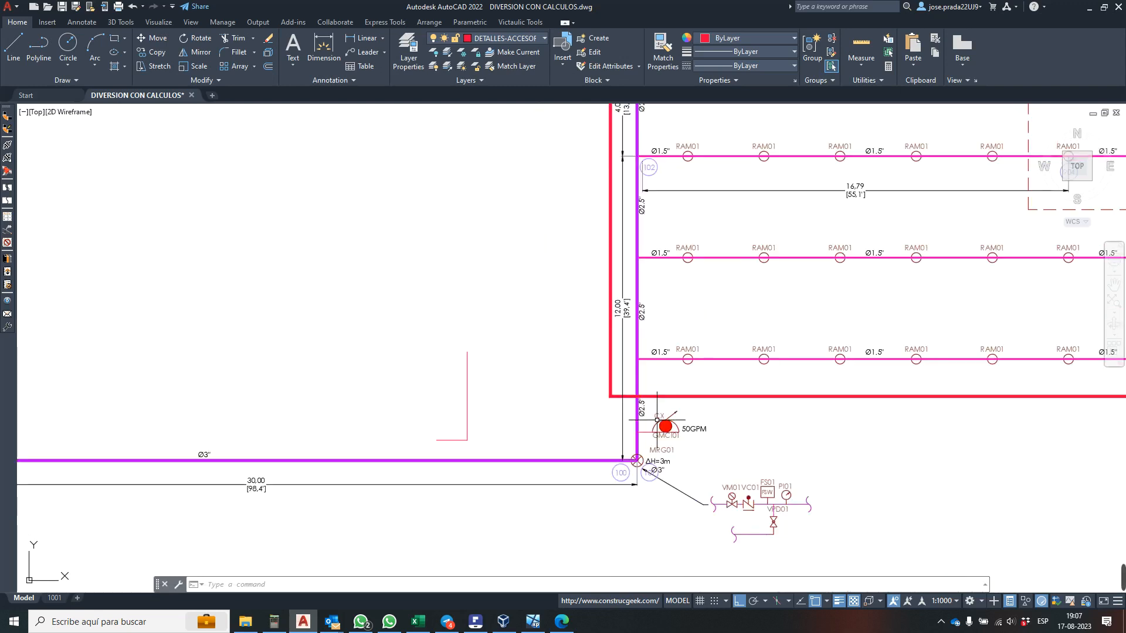
pyautogui.scroll(-5, 660, 419)
pyautogui.scroll(7, 666, 417)
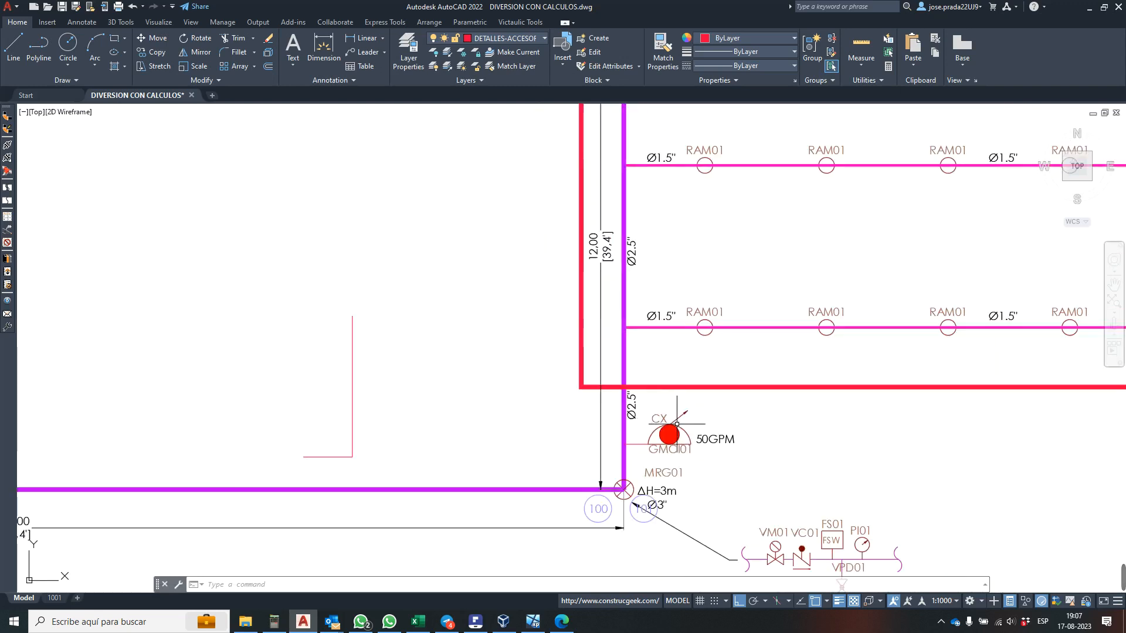
pyautogui.click(676, 424)
pyautogui.rightClick(677, 425)
pyautogui.click(761, 220)
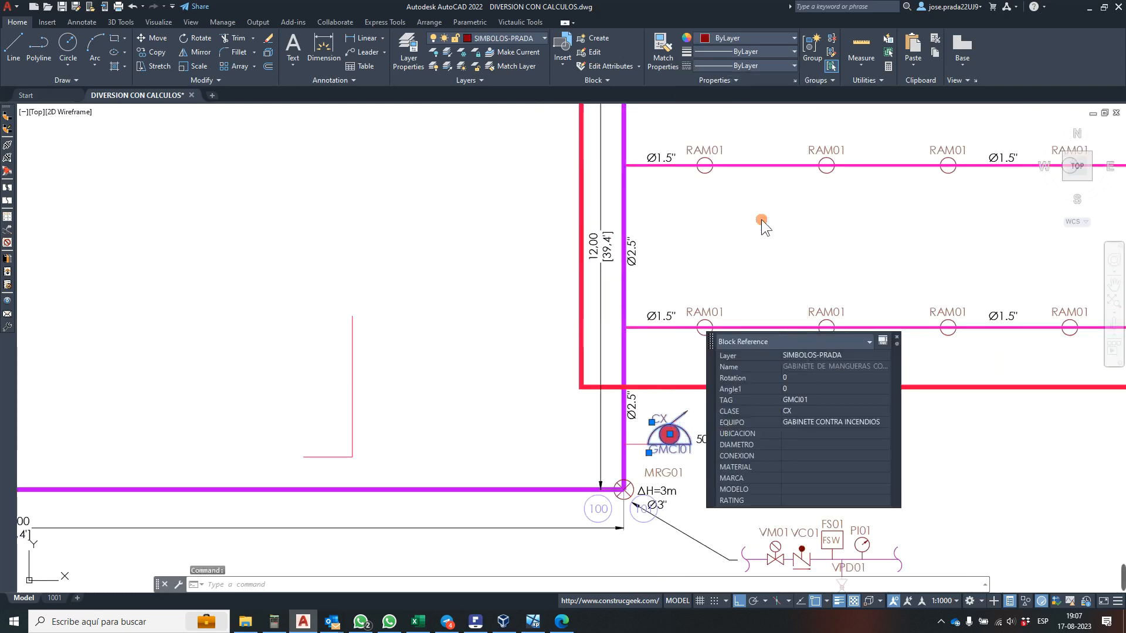
pyautogui.click(669, 434)
pyautogui.scroll(-5, 674, 419)
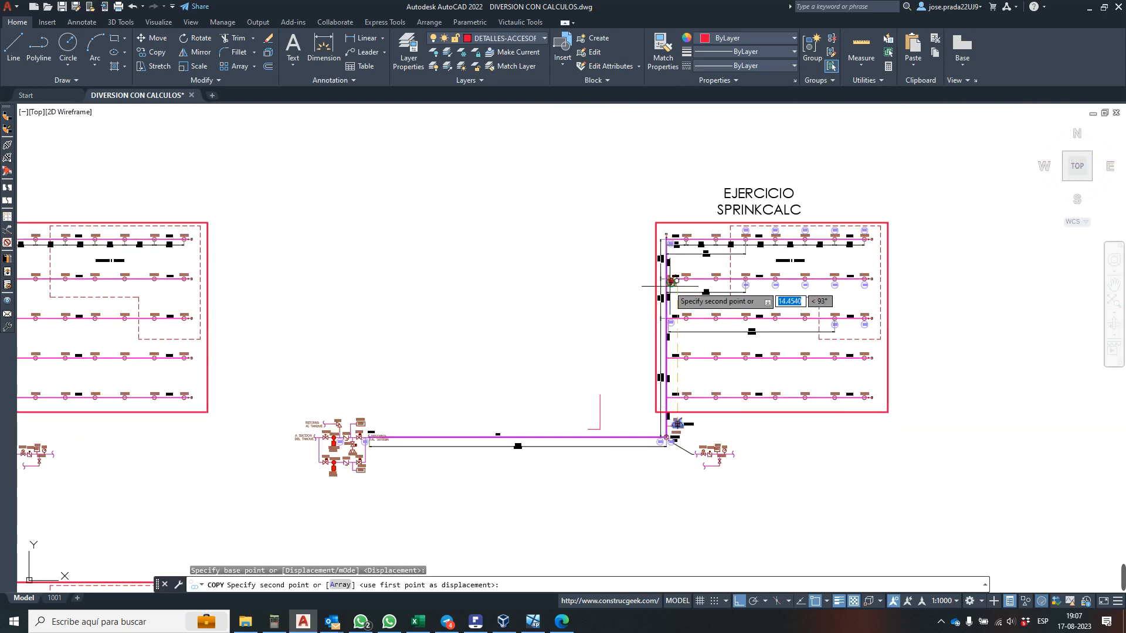
pyautogui.scroll(6, 670, 286)
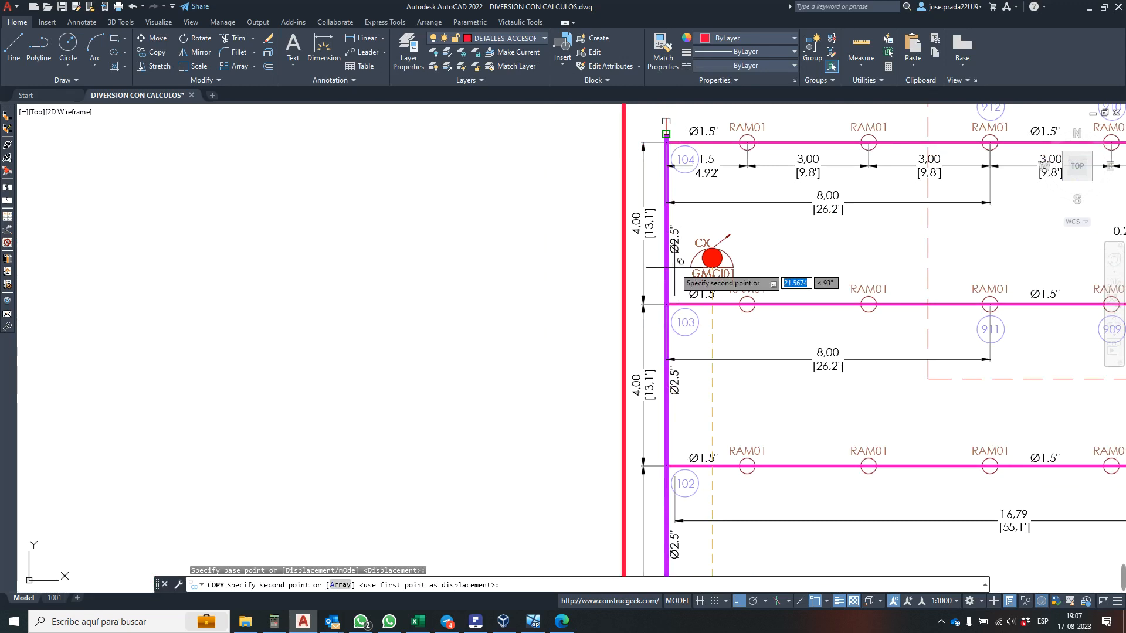
pyautogui.scroll(-2, 666, 360)
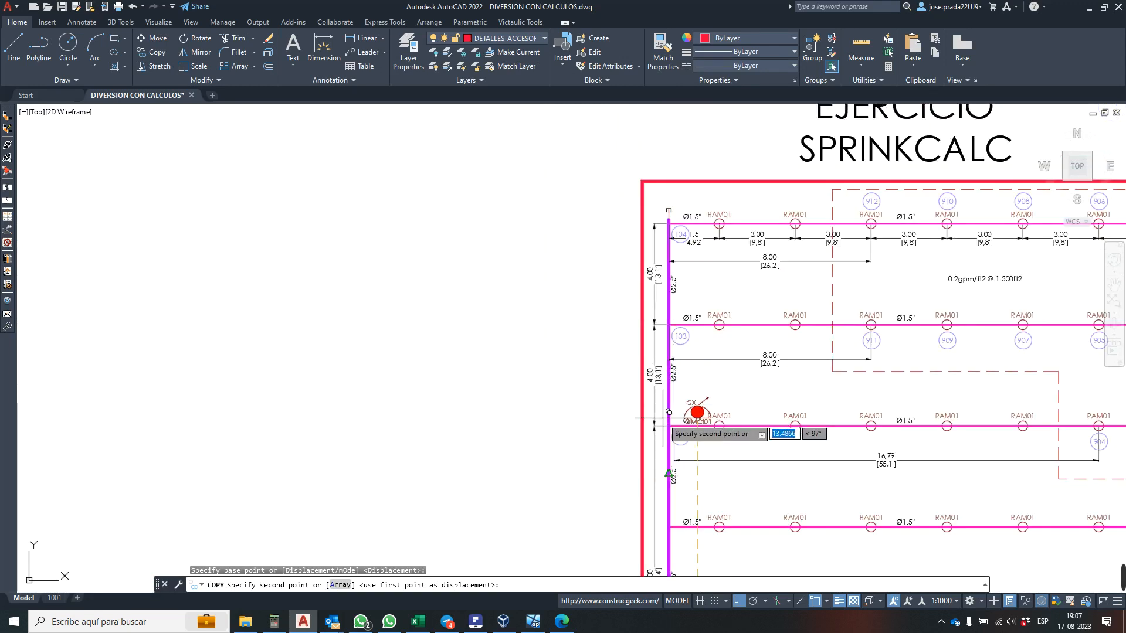
pyautogui.scroll(4, 685, 399)
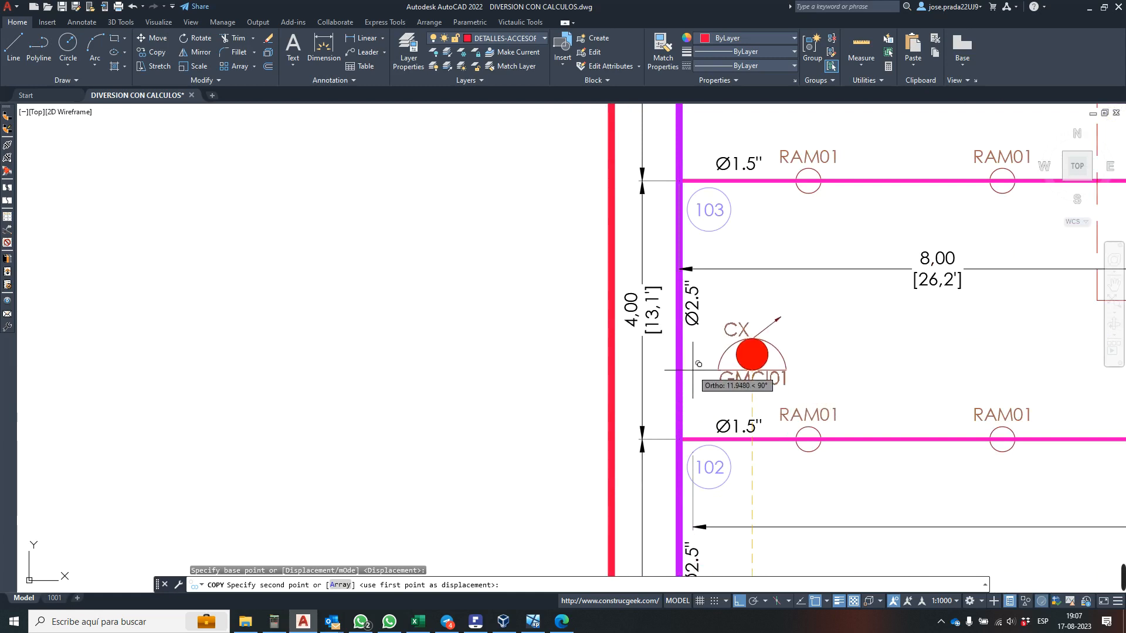
pyautogui.press('Escape')
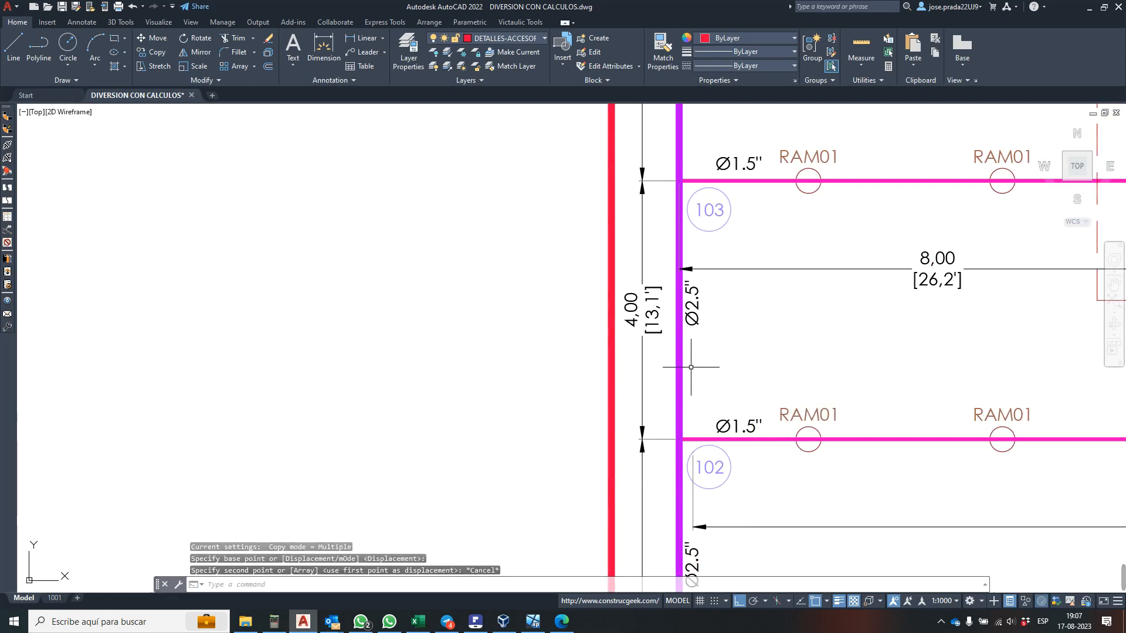
# - Trace the main pipe in the drawing from node 103 down to the 50GPM hose cabinet and the riser at nodes 100 and 101
pyautogui.scroll(-6, 691, 571)
pyautogui.scroll(5, 697, 548)
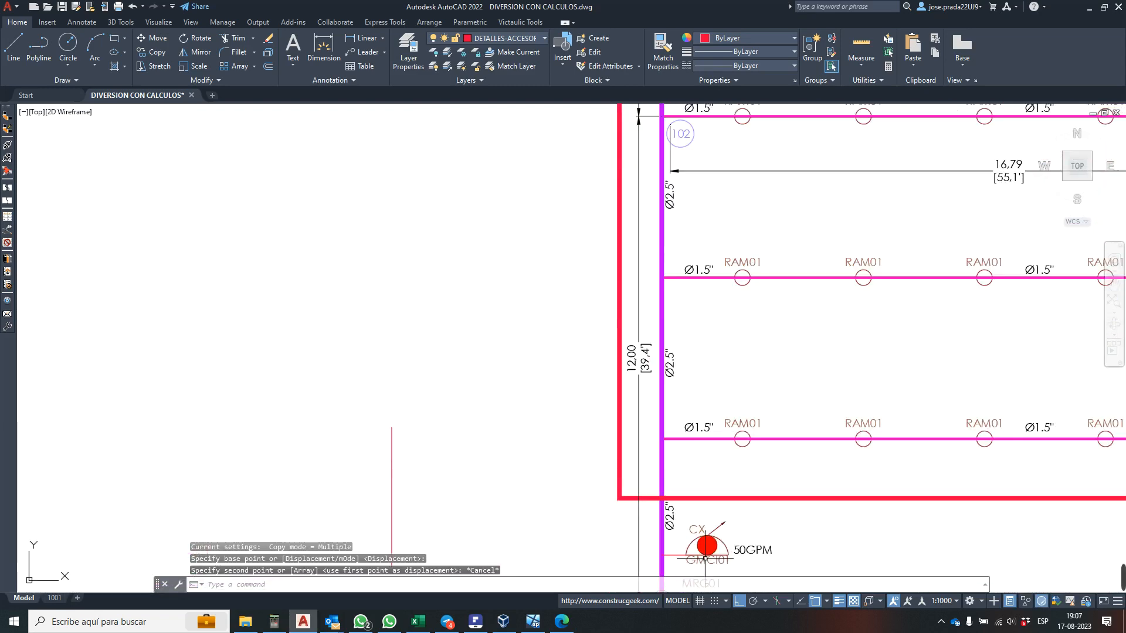
pyautogui.scroll(-5, 712, 480)
pyautogui.scroll(4, 705, 496)
pyautogui.scroll(2, 706, 496)
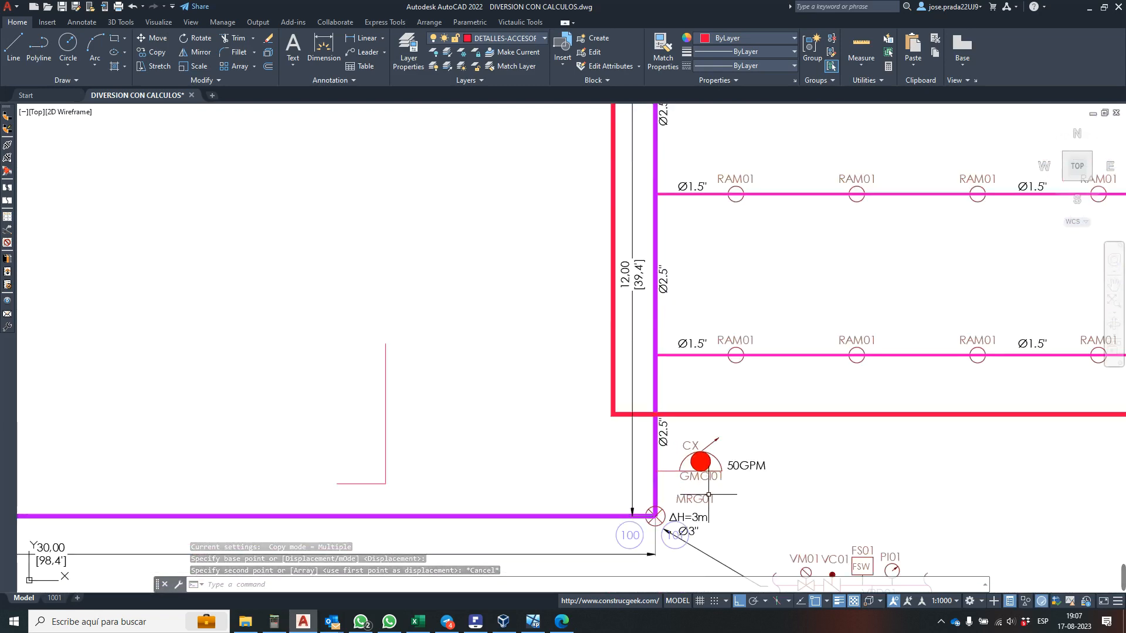
pyautogui.scroll(2, 732, 510)
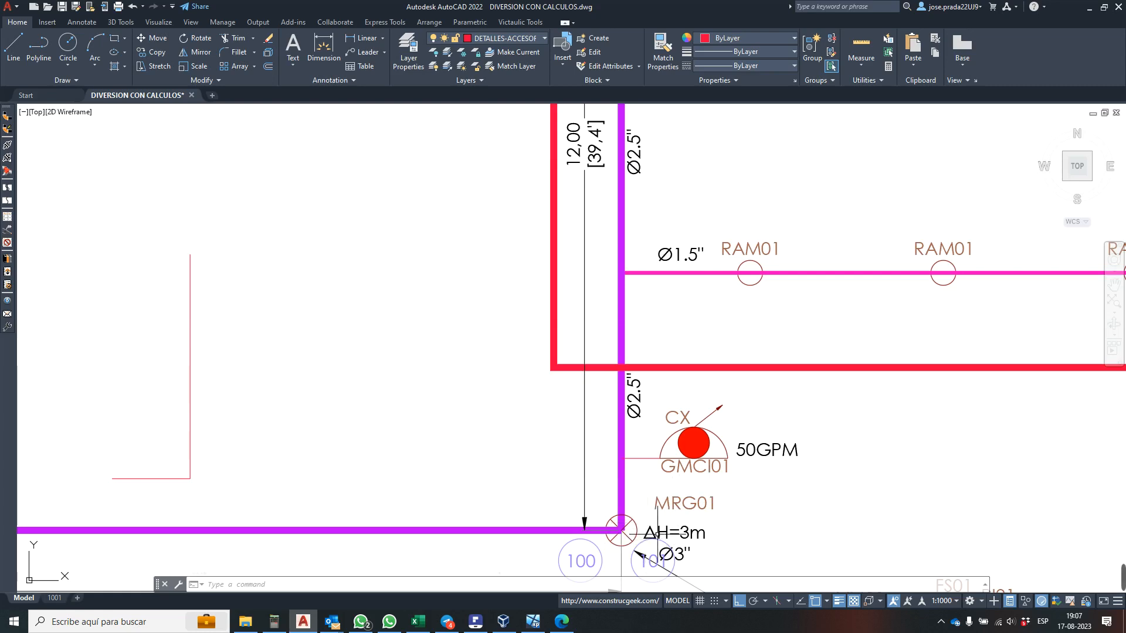
pyautogui.scroll(-2, 679, 432)
# - In Sprinkler-CALC, enter an additional flow of 50 gpm at reference point 100 in EJEMPLO1's water supply data and finish editing
pyautogui.click(533, 621)
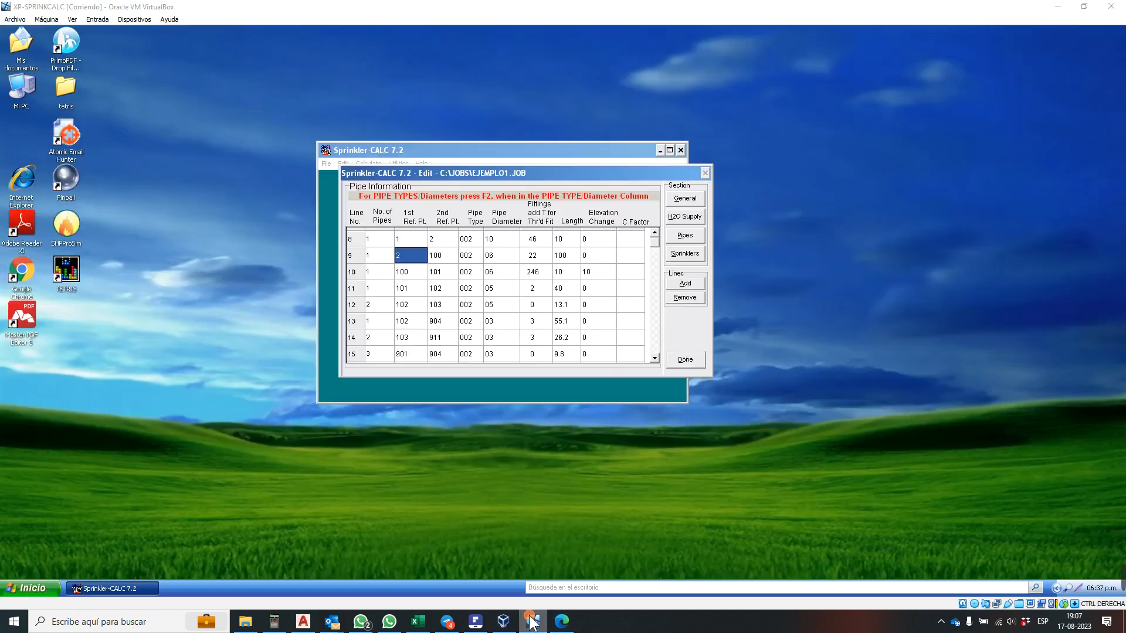
pyautogui.click(684, 215)
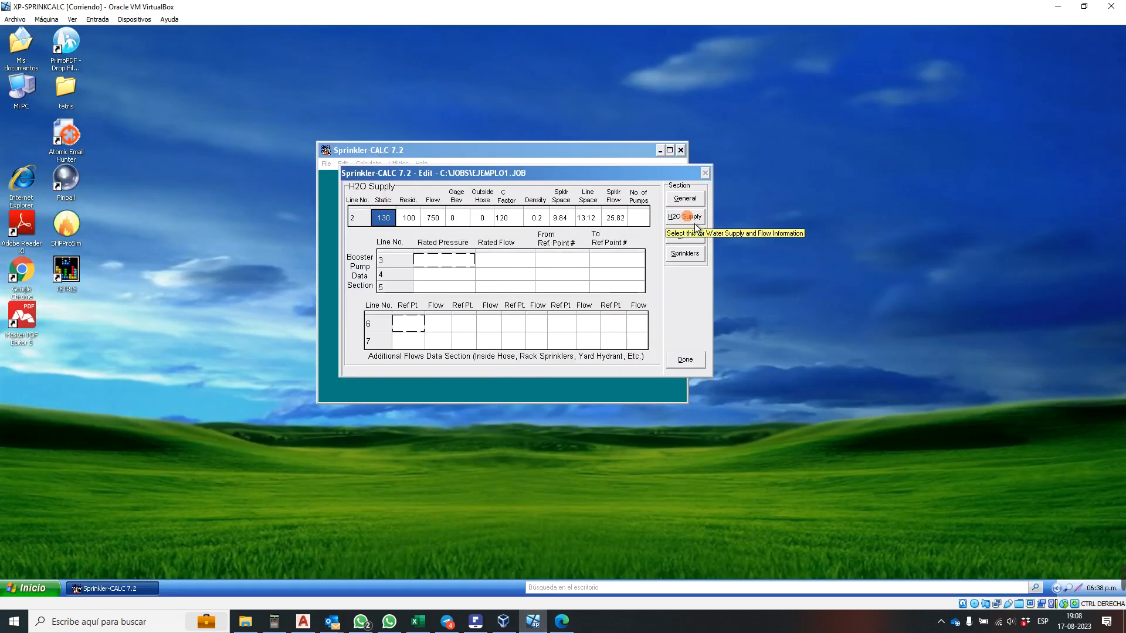
pyautogui.click(404, 329)
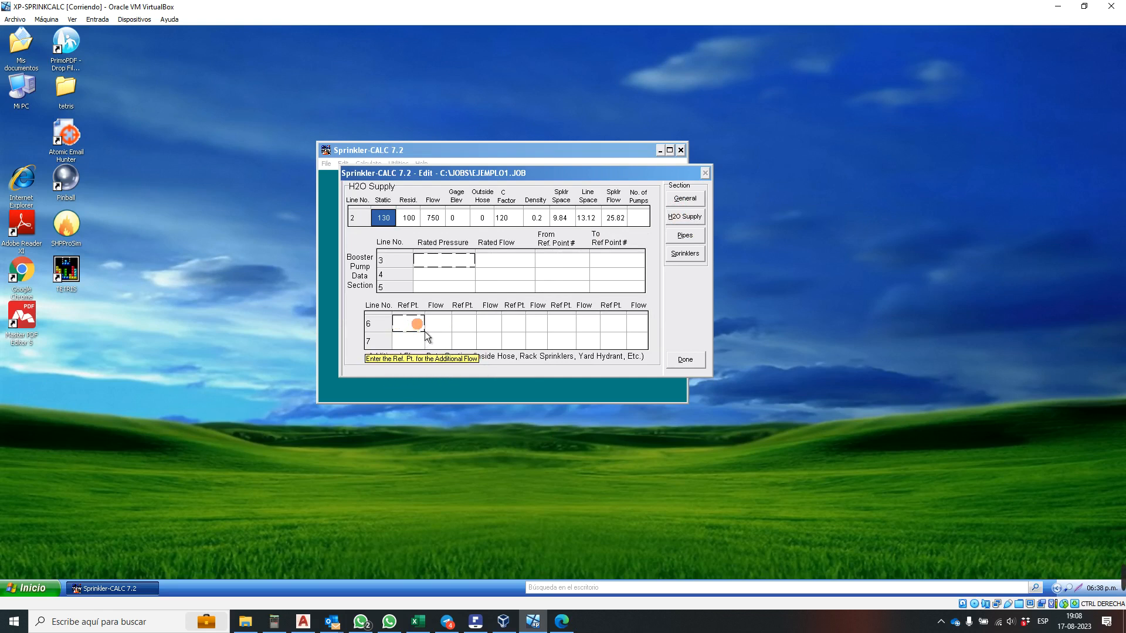
pyautogui.click(425, 332)
pyautogui.write('10')
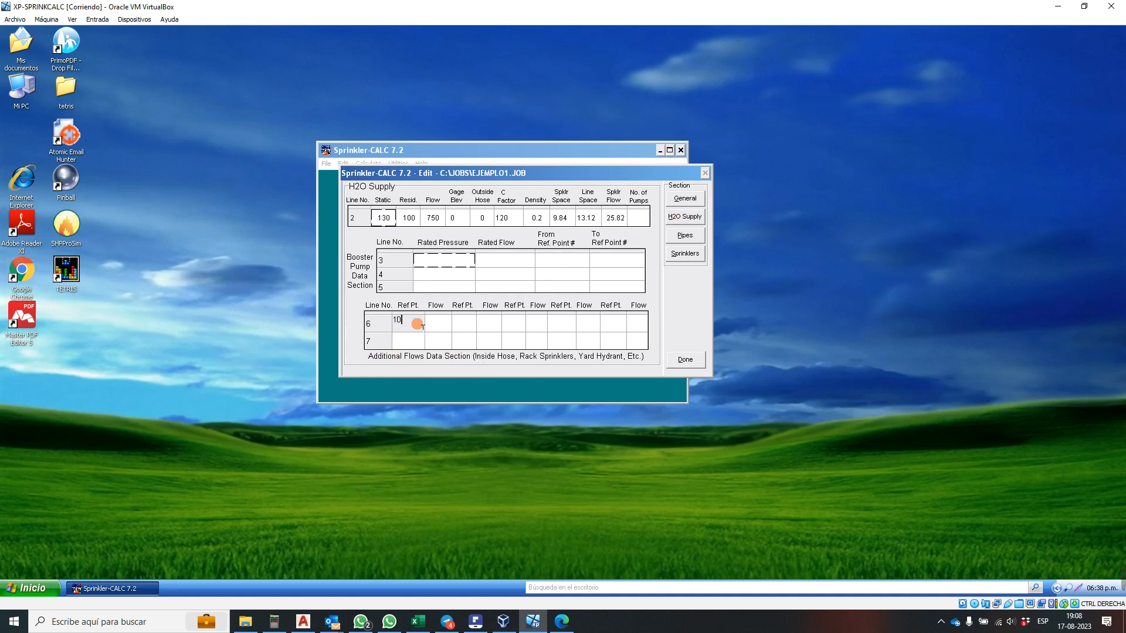
pyautogui.write('0')
pyautogui.press('Tab')
pyautogui.write('50')
pyautogui.press('Tab')
pyautogui.click(694, 365)
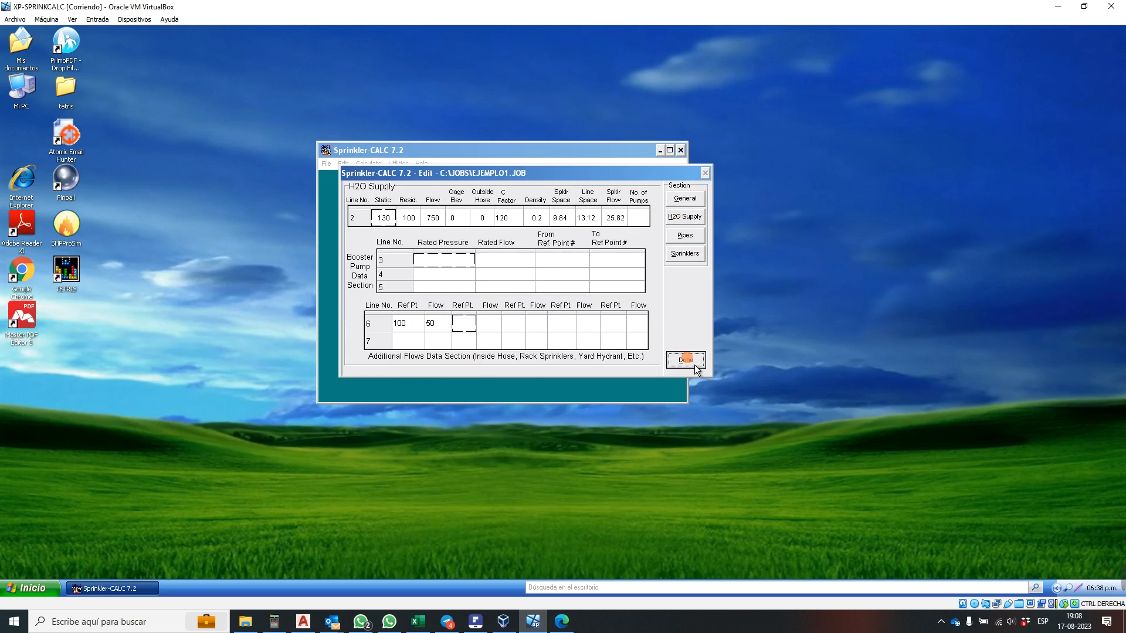
# - Calculate EJEMPLO1.JOB with the option to locate the most remote design area switched on
pyautogui.click(528, 335)
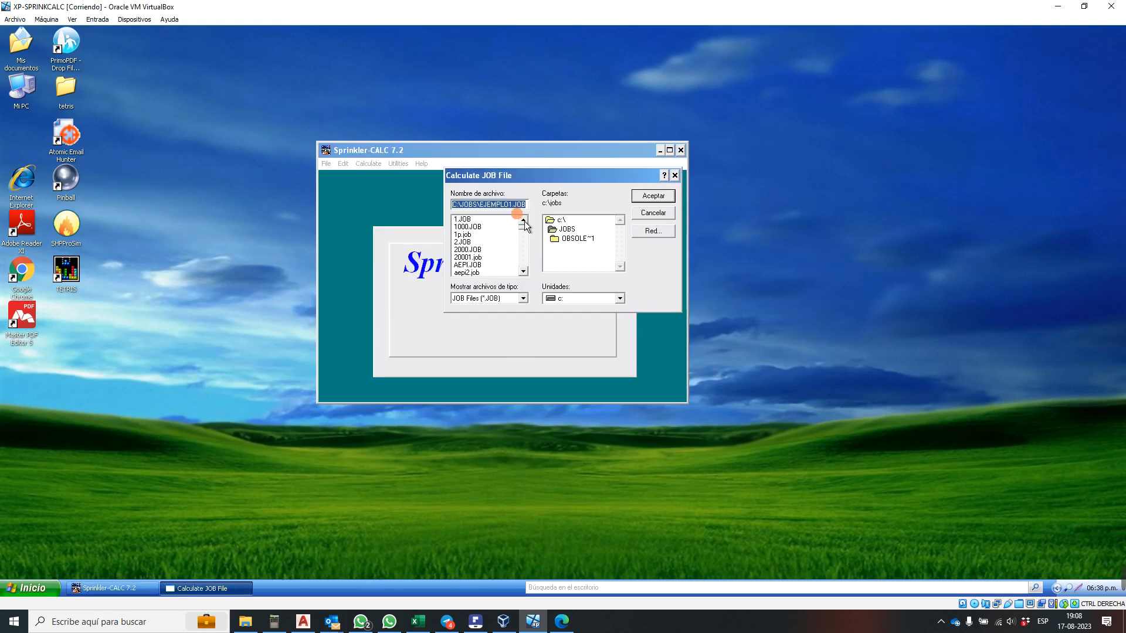
pyautogui.click(654, 196)
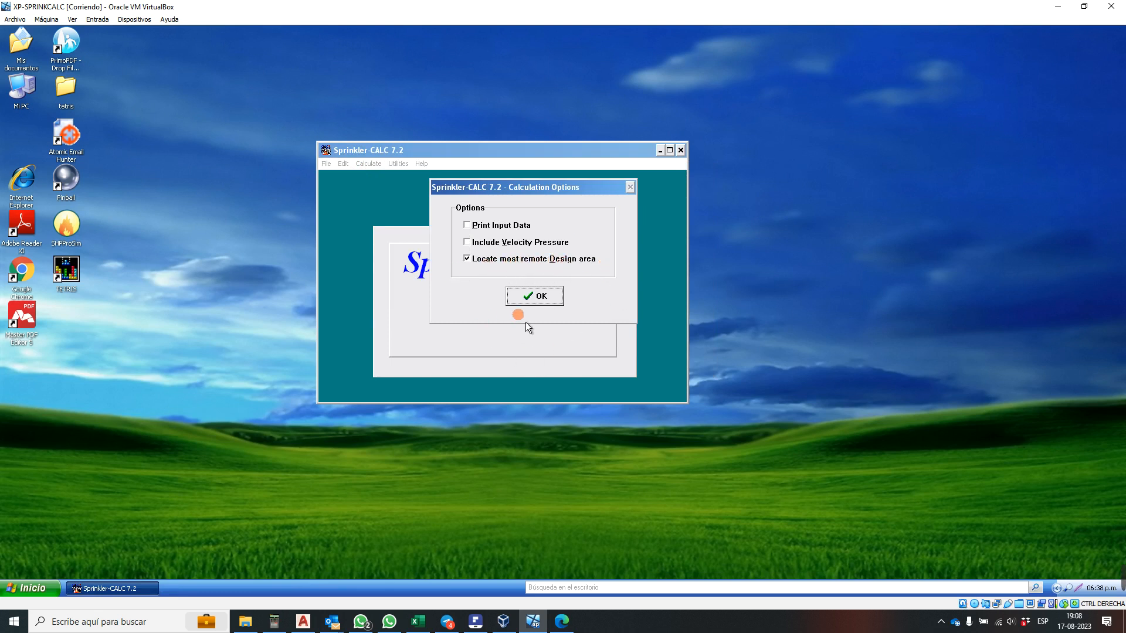
pyautogui.click(557, 302)
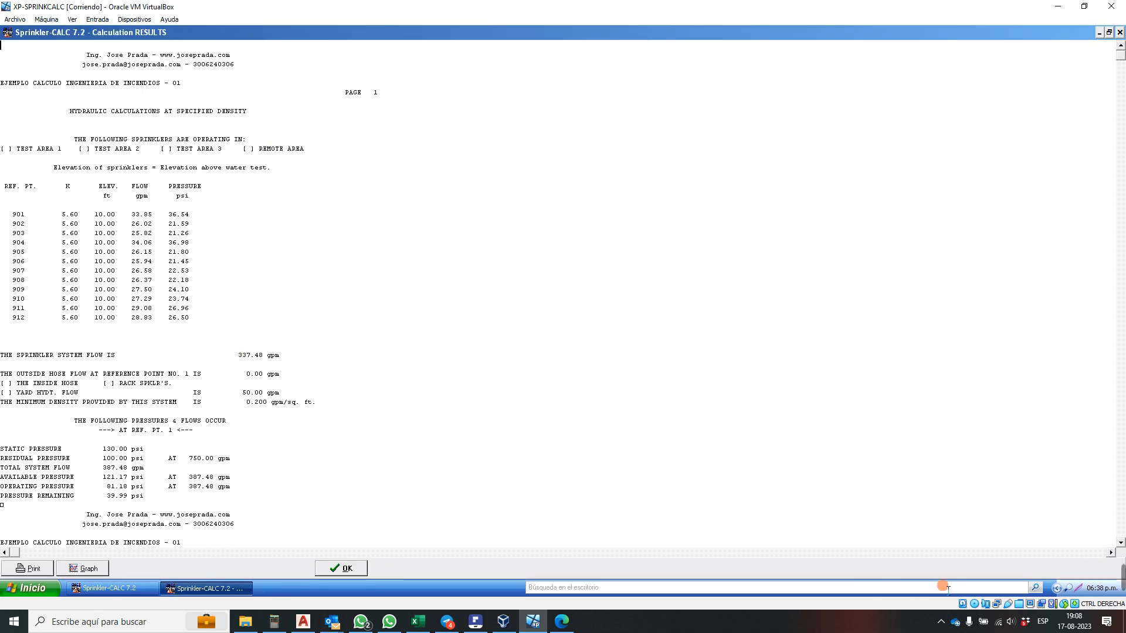
pyautogui.moveTo(909, 591)
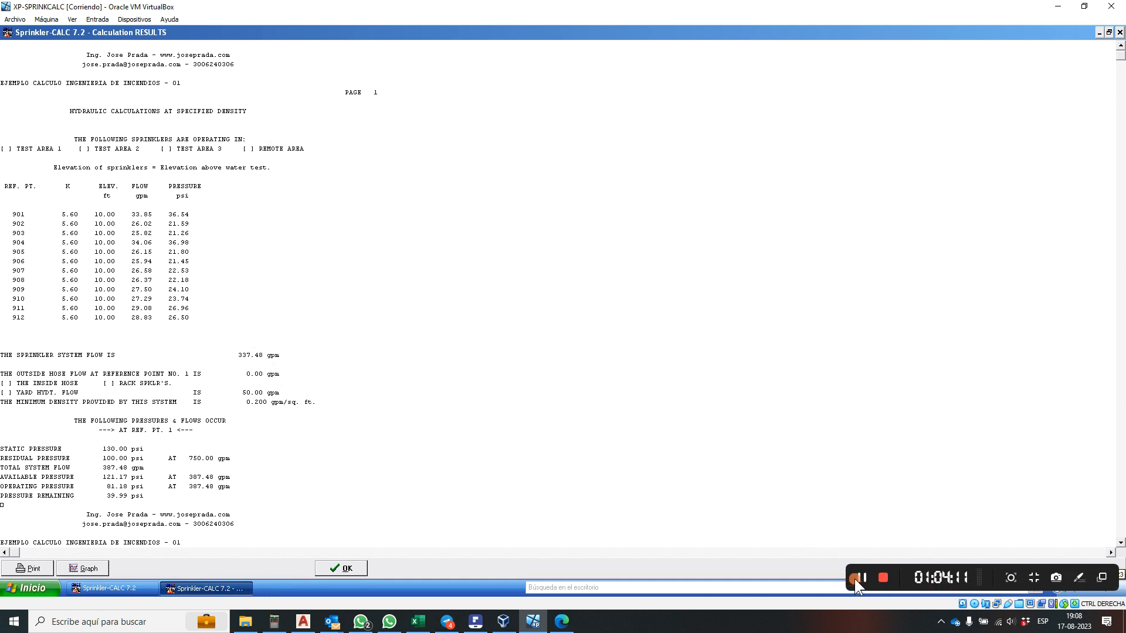
pyautogui.click(860, 578)
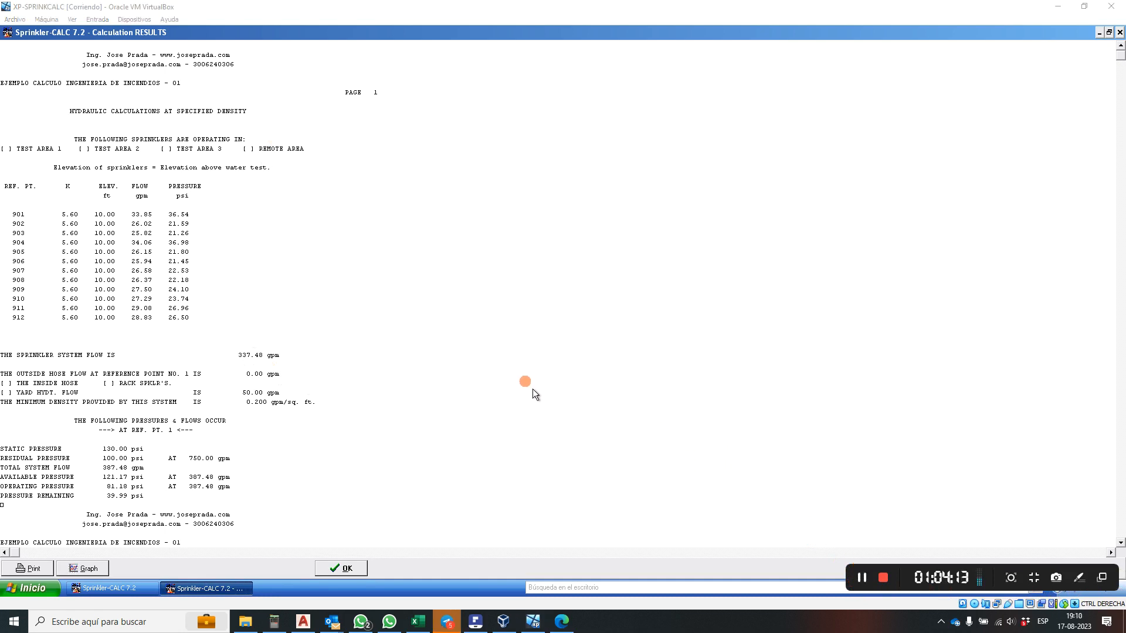
pyautogui.click(532, 390)
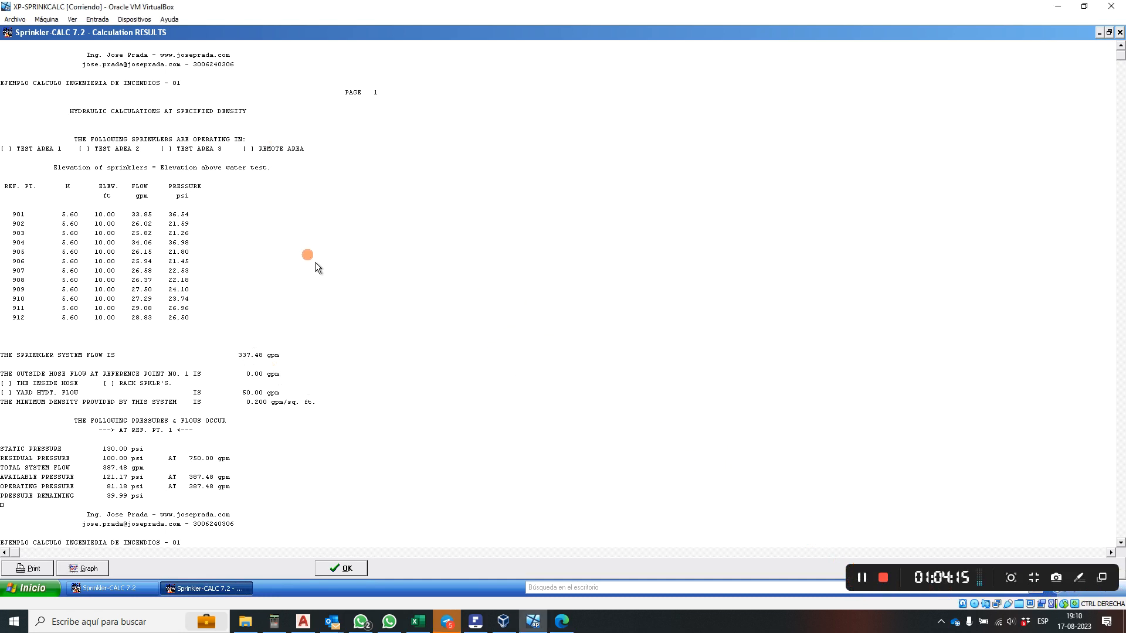
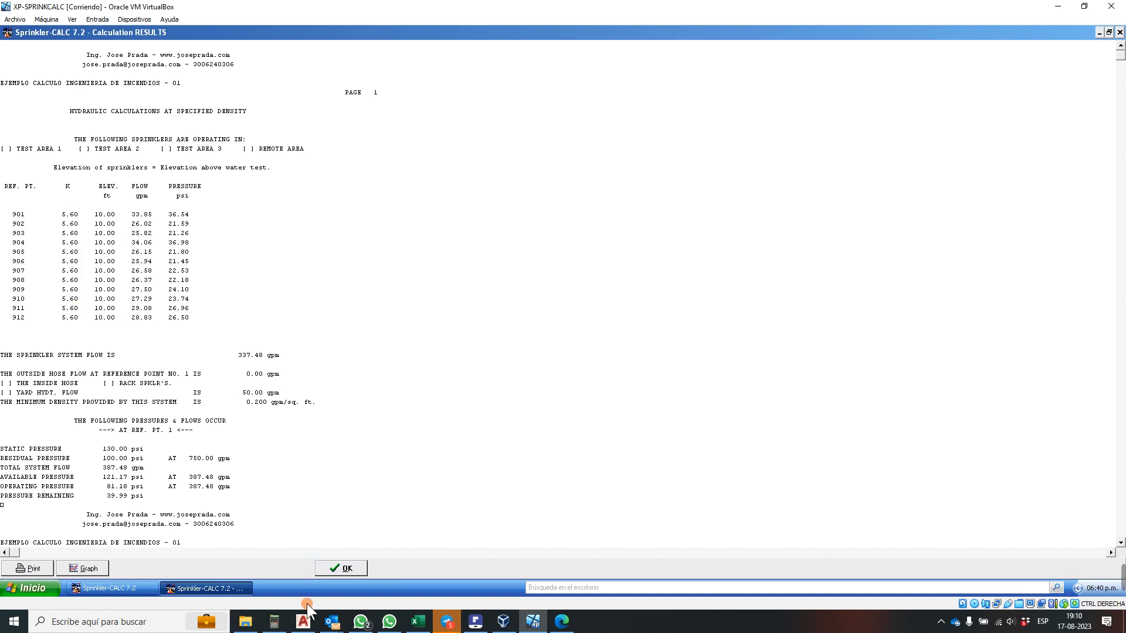
# - In AutoCAD, examine the supply main, the sprinklers in the dashed design area and the hose cabinet near nodes 100 and 101
pyautogui.click(303, 621)
pyautogui.scroll(-4, 515, 296)
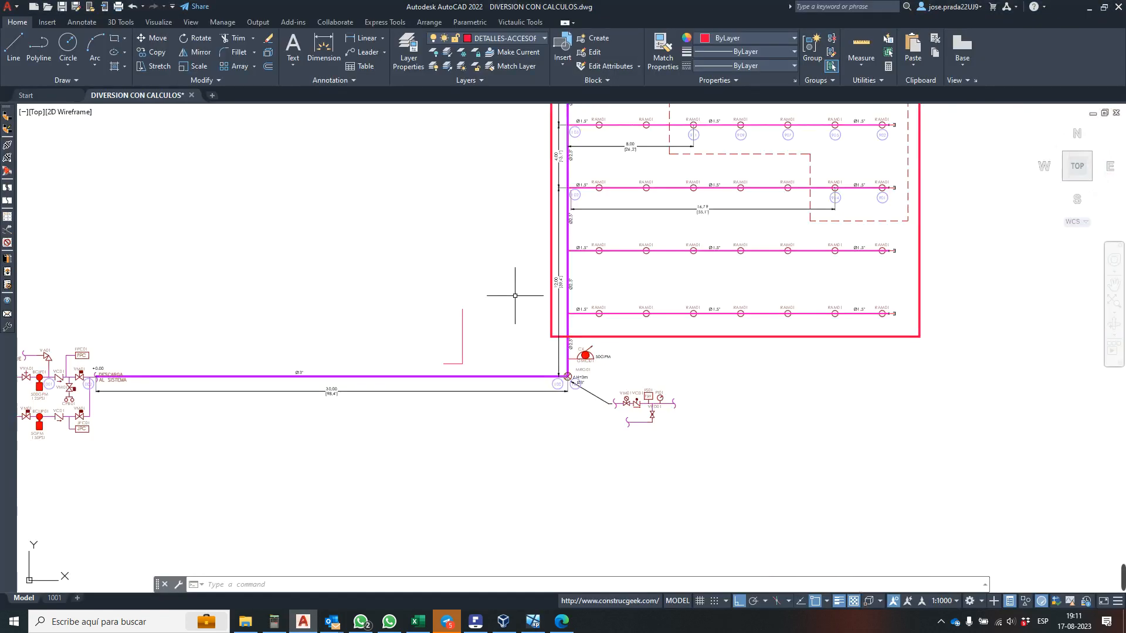
pyautogui.scroll(-5, 514, 295)
pyautogui.scroll(8, 544, 185)
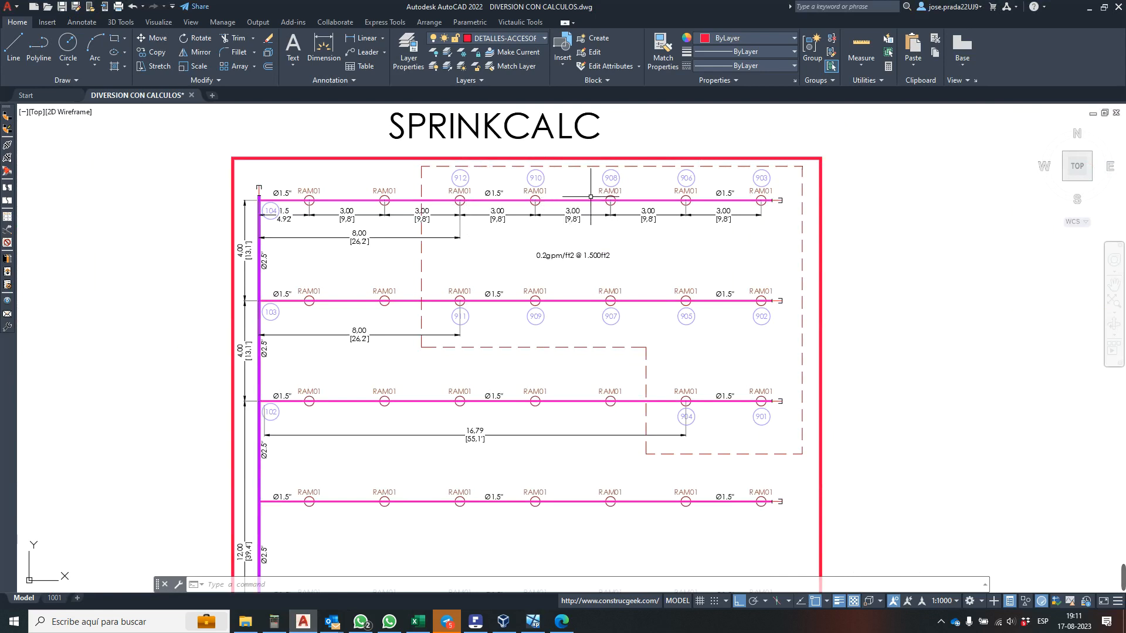
pyautogui.scroll(-2, 571, 196)
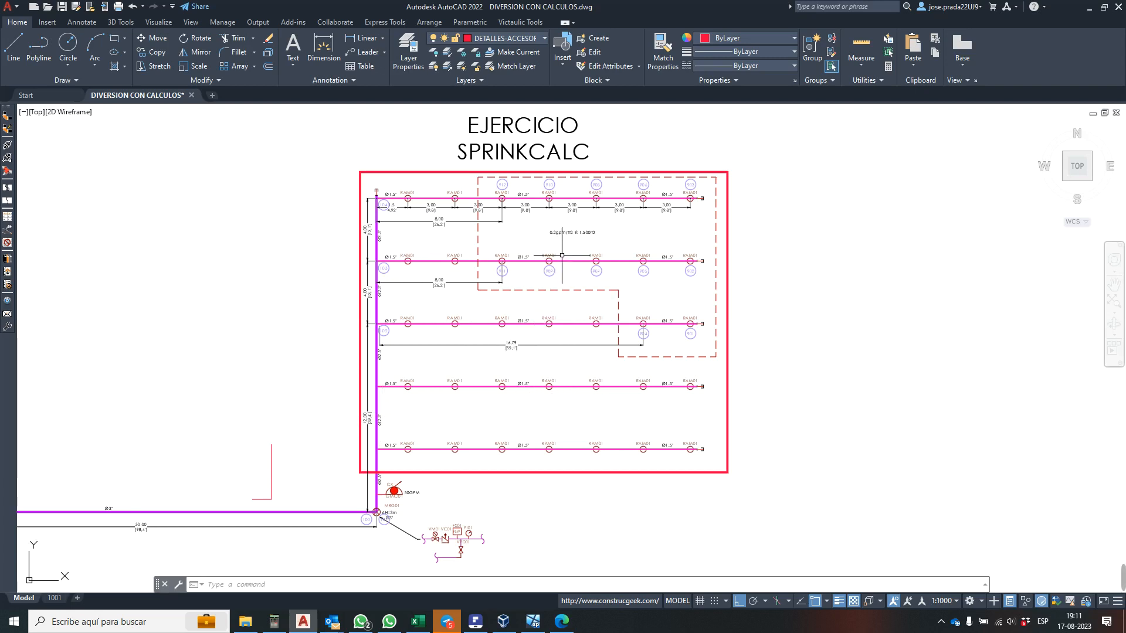
pyautogui.scroll(2, 561, 255)
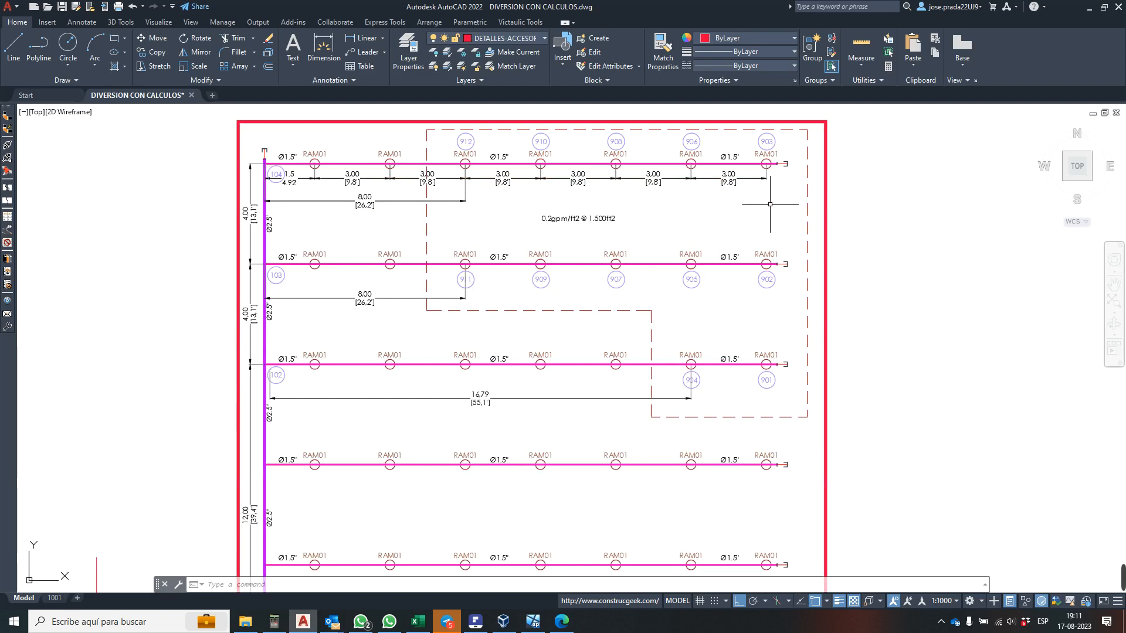
pyautogui.scroll(-2, 425, 187)
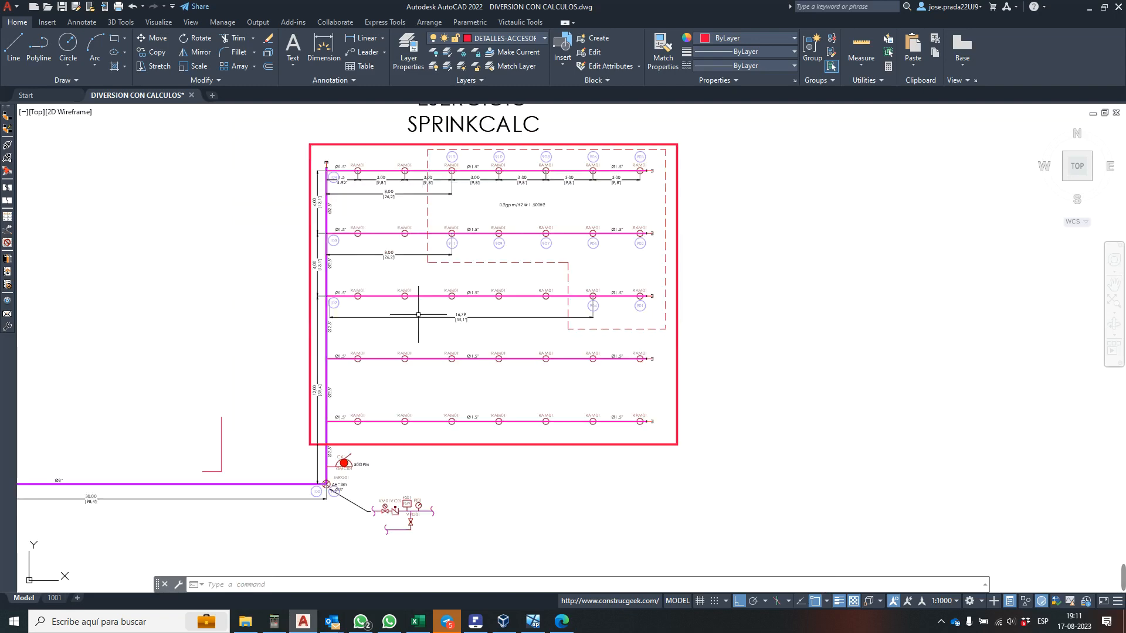
pyautogui.scroll(2, 349, 504)
pyautogui.scroll(4, 350, 501)
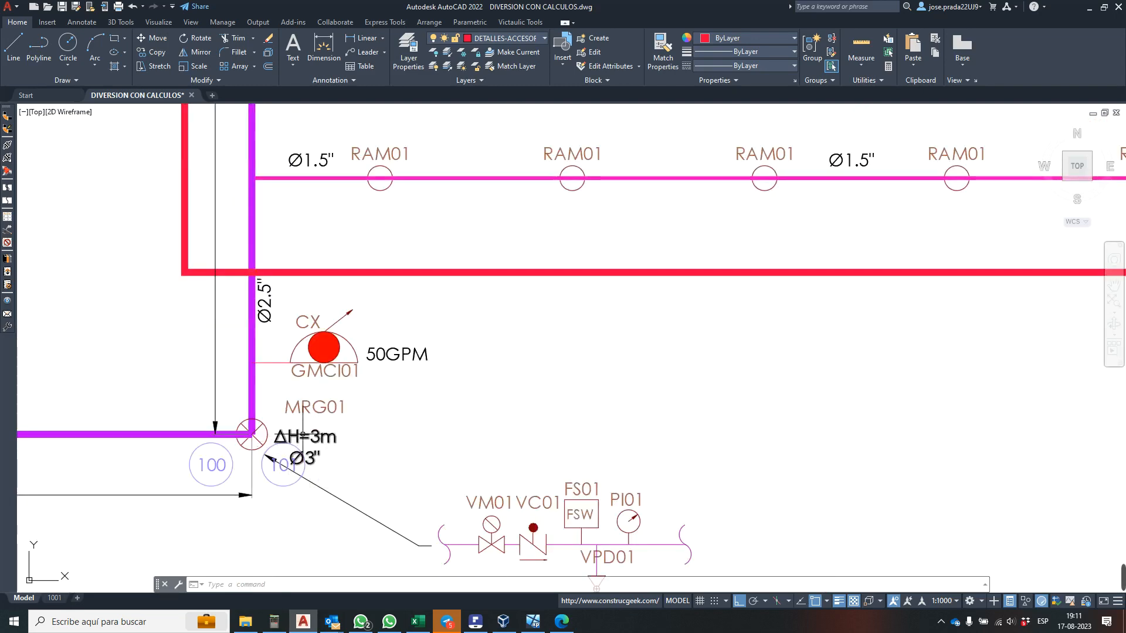
# - Check the sprinkler flows in the Sprinkler-CALC results, then locate the remote sprinkler 903 in the AutoCAD drawing
pyautogui.click(540, 626)
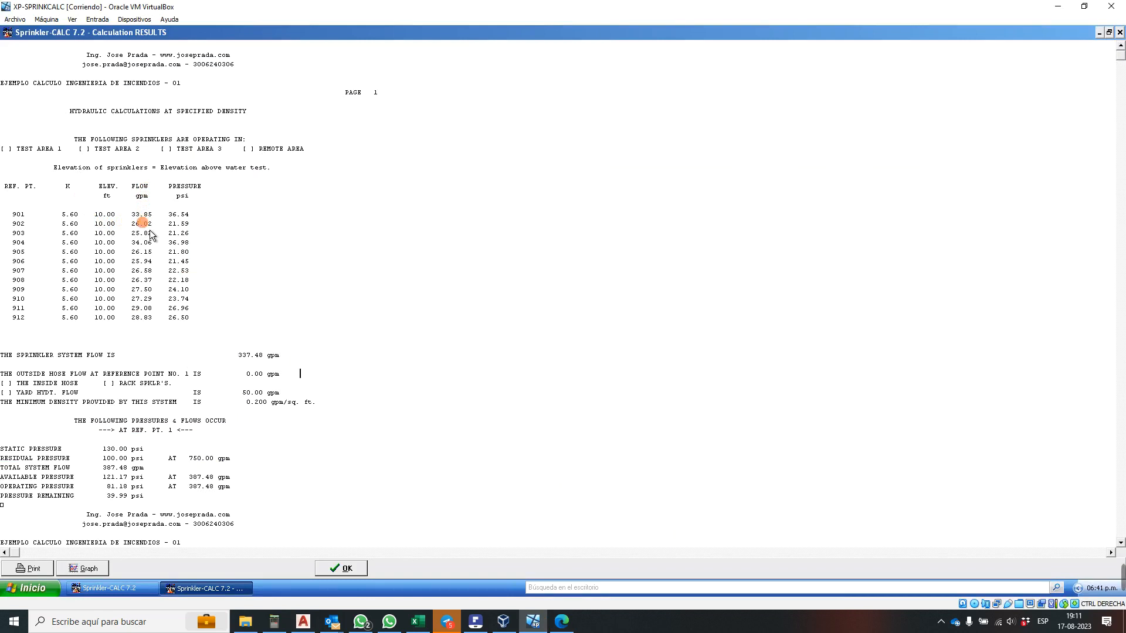
pyautogui.click(303, 621)
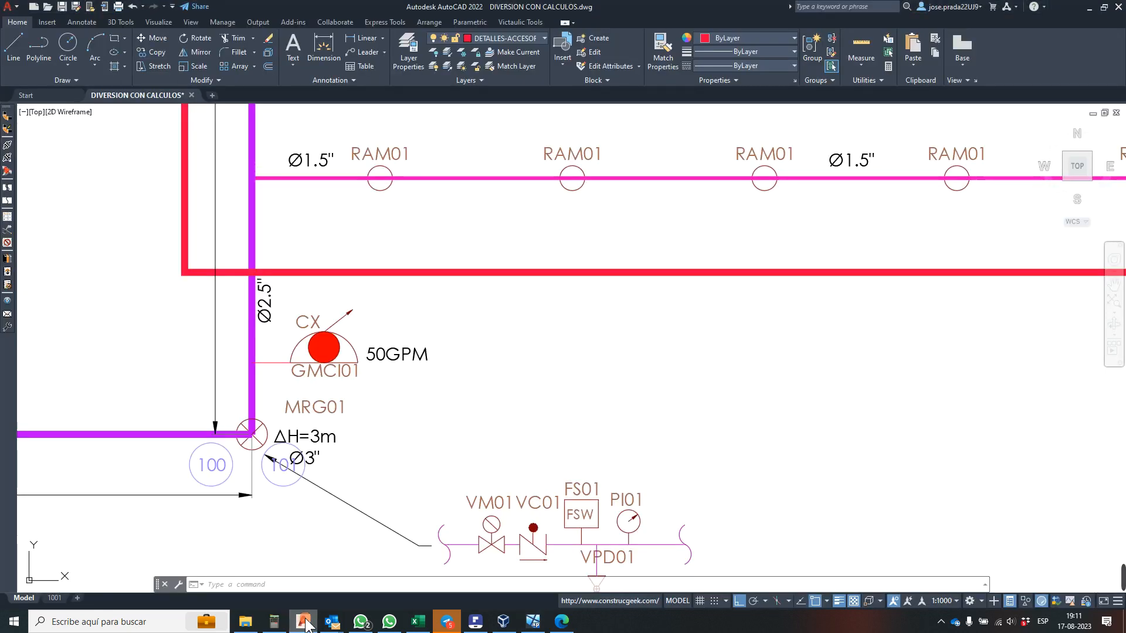
pyautogui.scroll(-5, 426, 355)
pyautogui.scroll(-3, 426, 354)
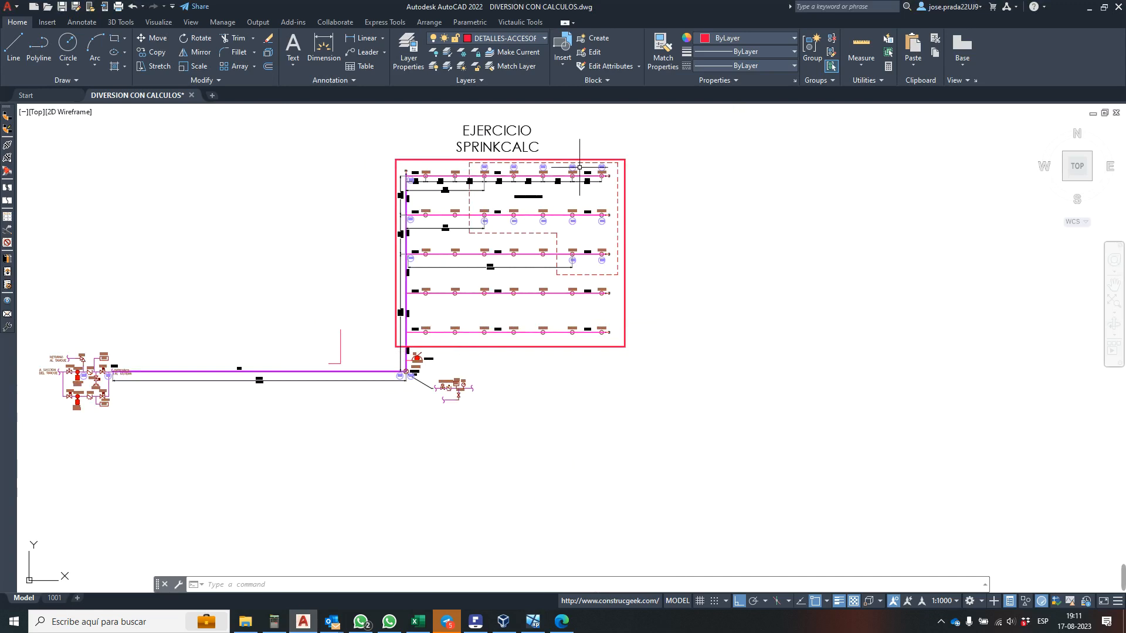
pyautogui.scroll(6, 604, 155)
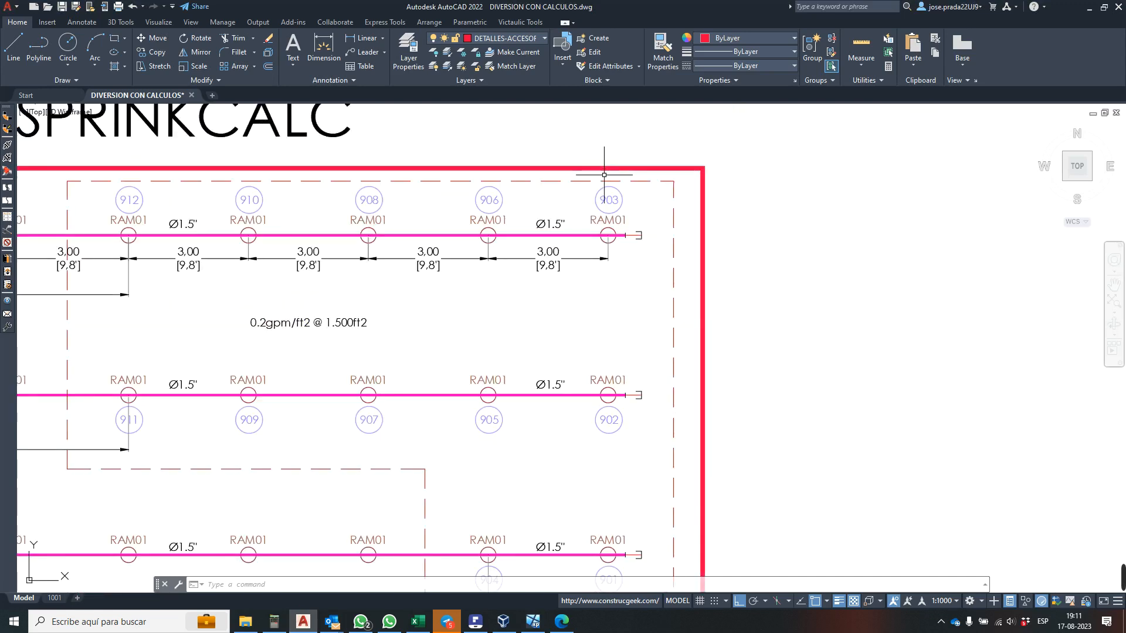
pyautogui.scroll(-4, 638, 175)
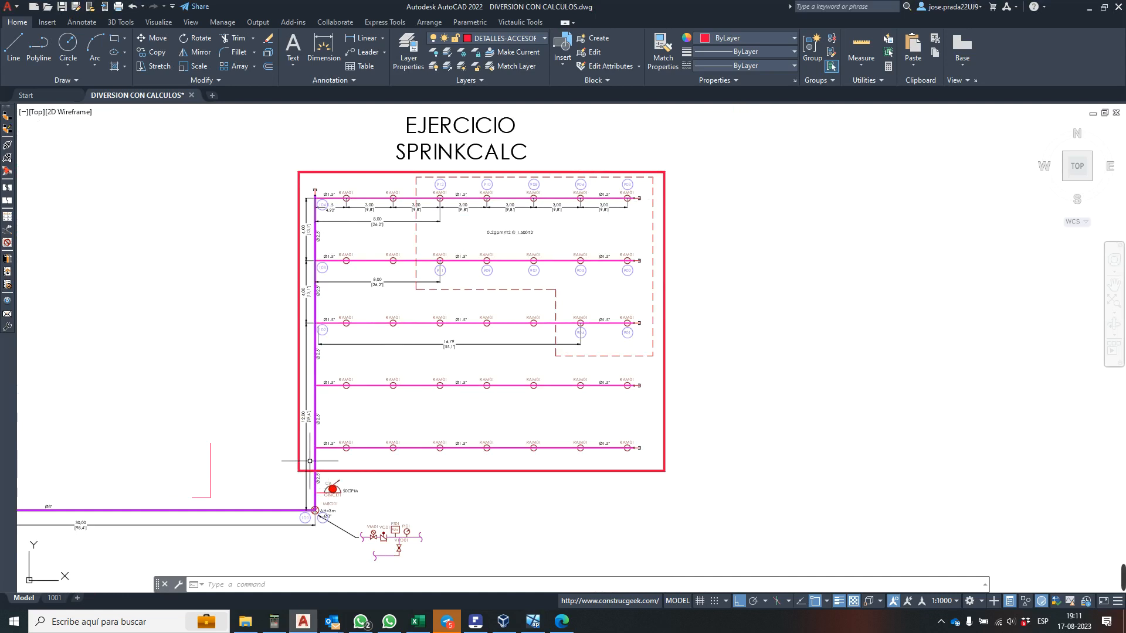
pyautogui.scroll(-4, 308, 469)
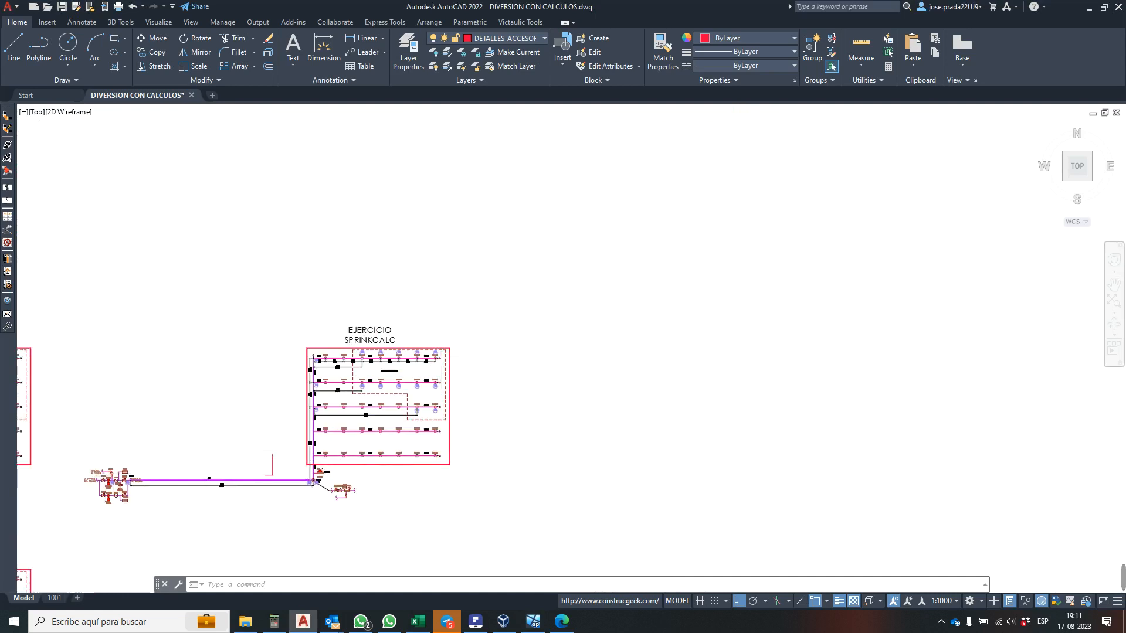
pyautogui.scroll(10, 438, 358)
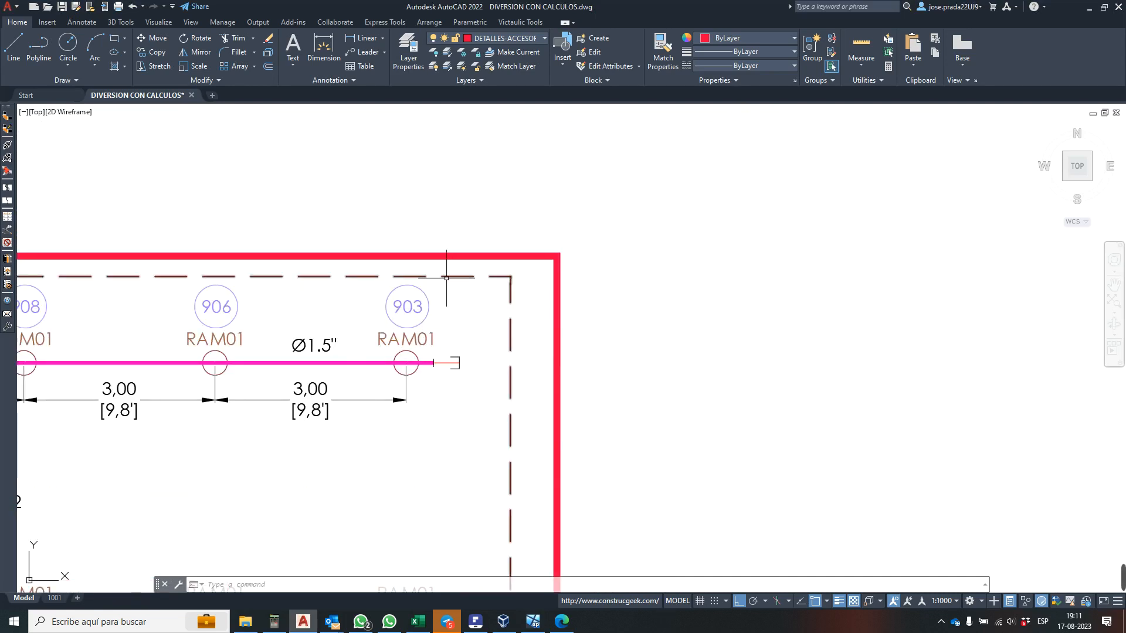
pyautogui.scroll(-2, 445, 278)
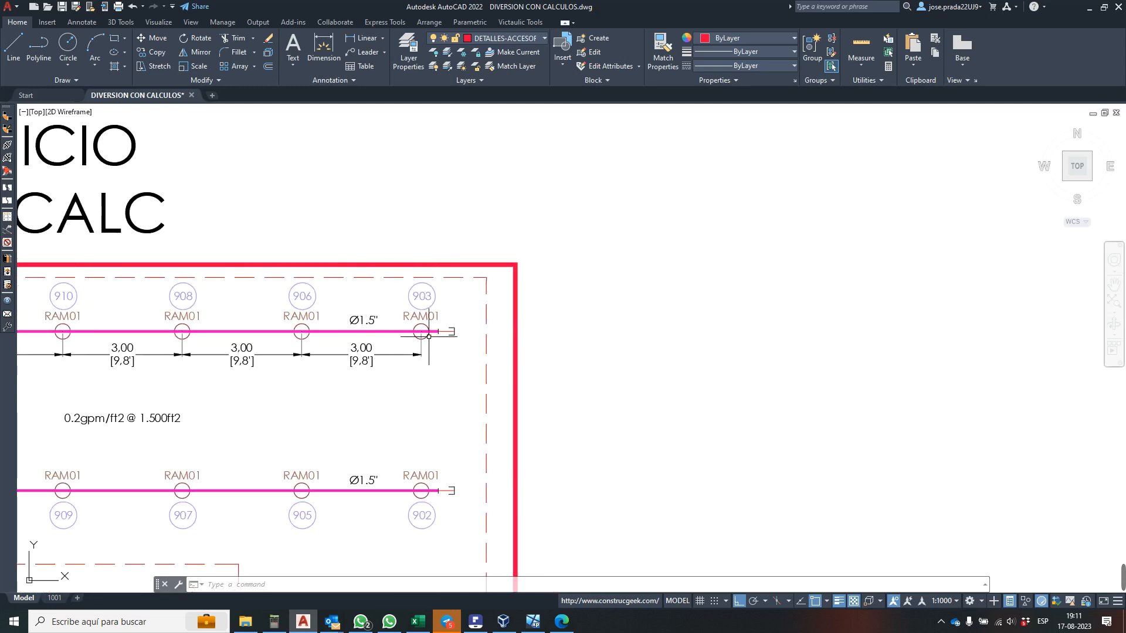
pyautogui.scroll(2, 397, 310)
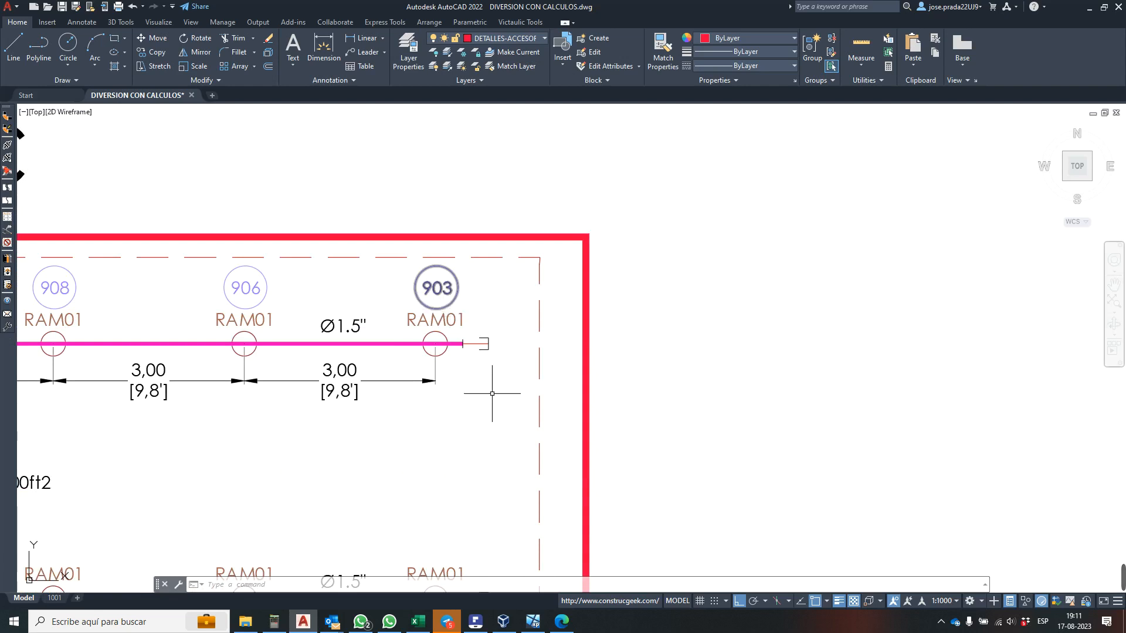
# - Compare sprinkler 903's calculated flow and pressure and the system flow in Sprinkler-CALC with the Excel sprinkler flow estimator
pyautogui.moveTo(561, 623)
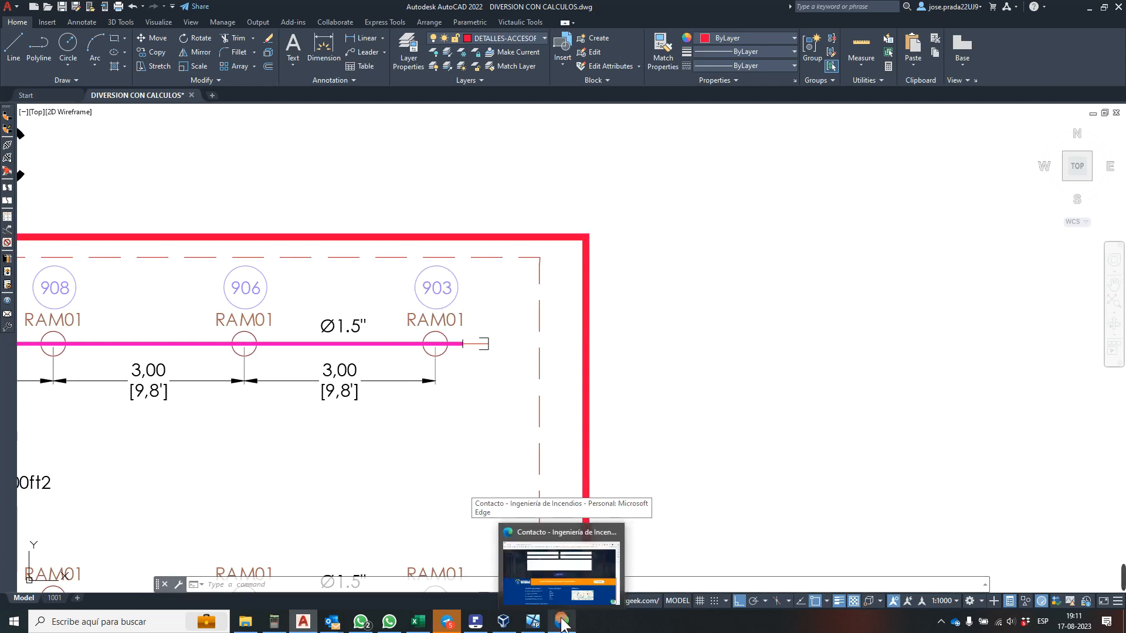
pyautogui.click(533, 539)
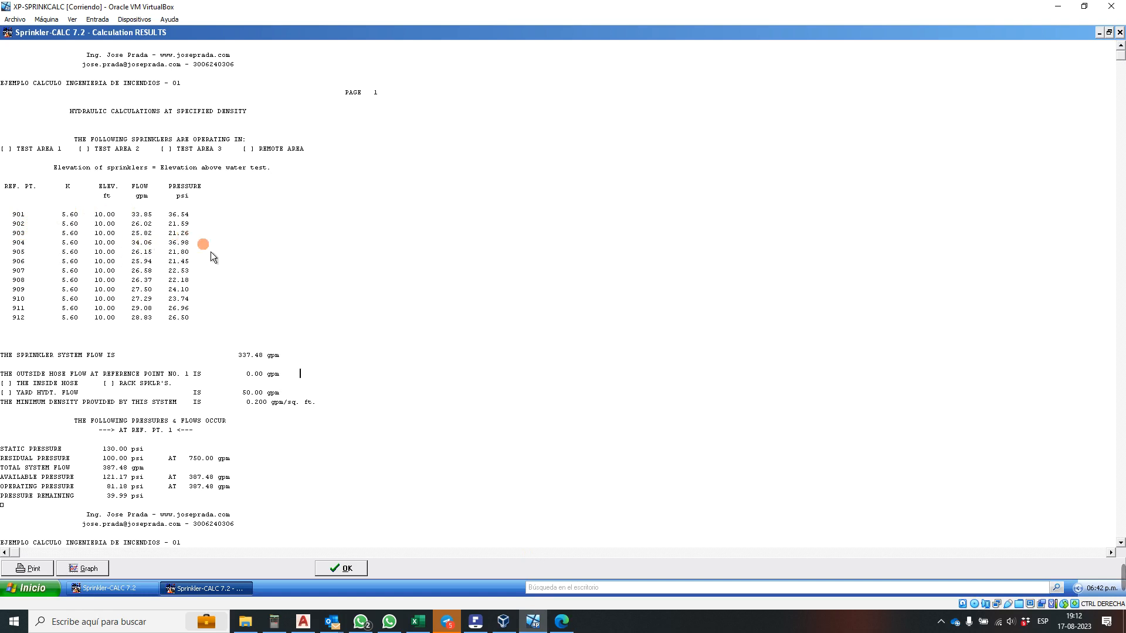
pyautogui.click(417, 621)
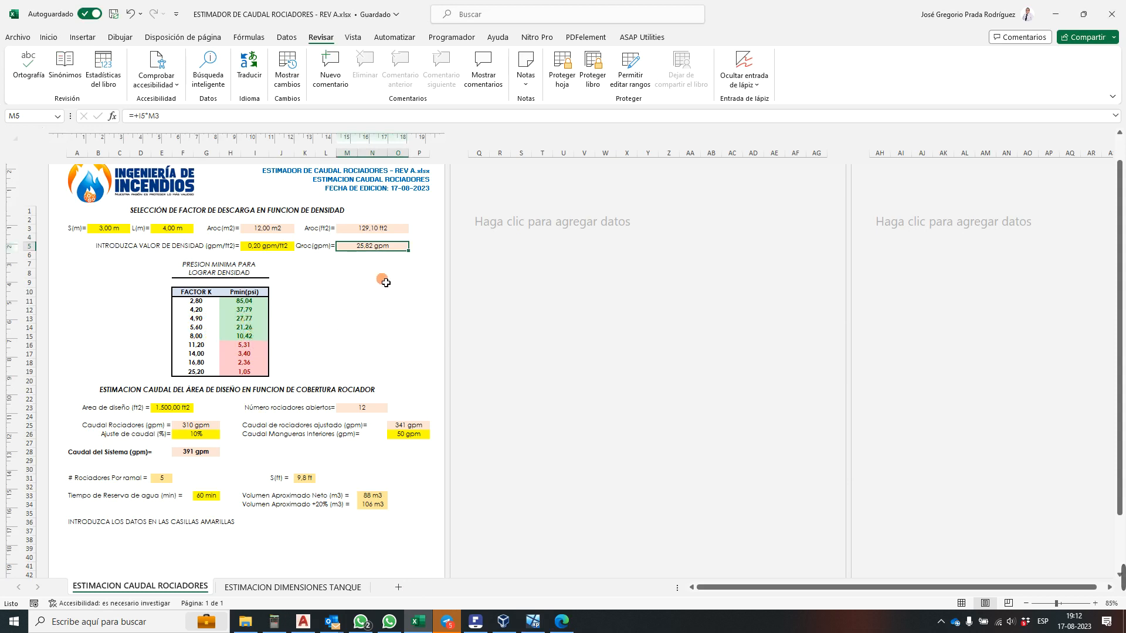
pyautogui.click(538, 626)
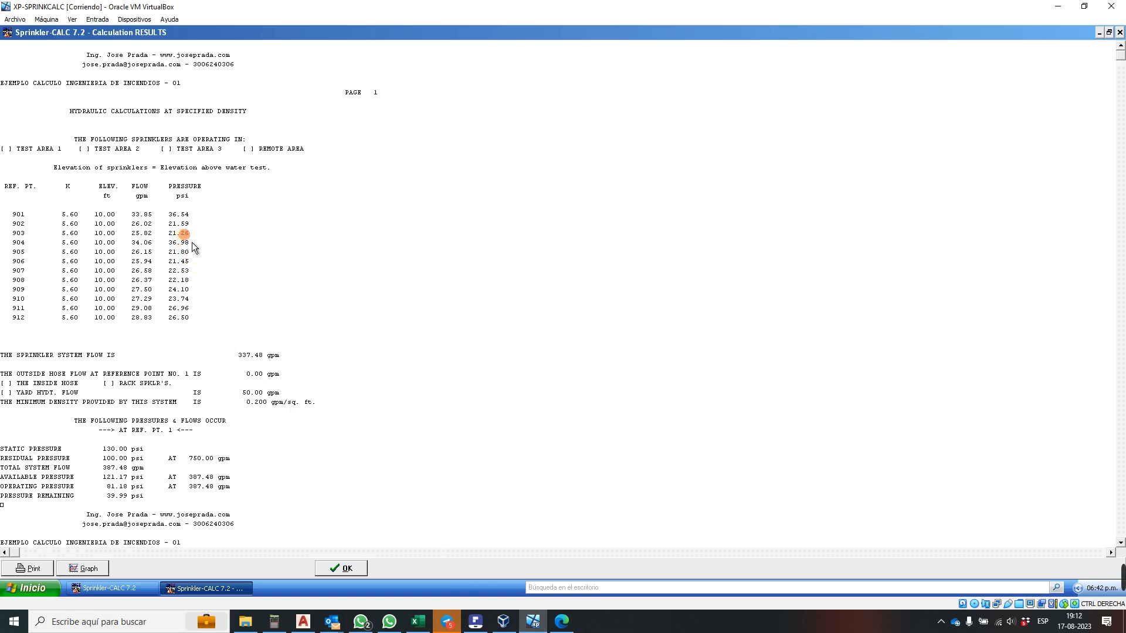
pyautogui.click(428, 621)
pyautogui.click(429, 622)
pyautogui.moveTo(994, 586)
pyautogui.click(862, 577)
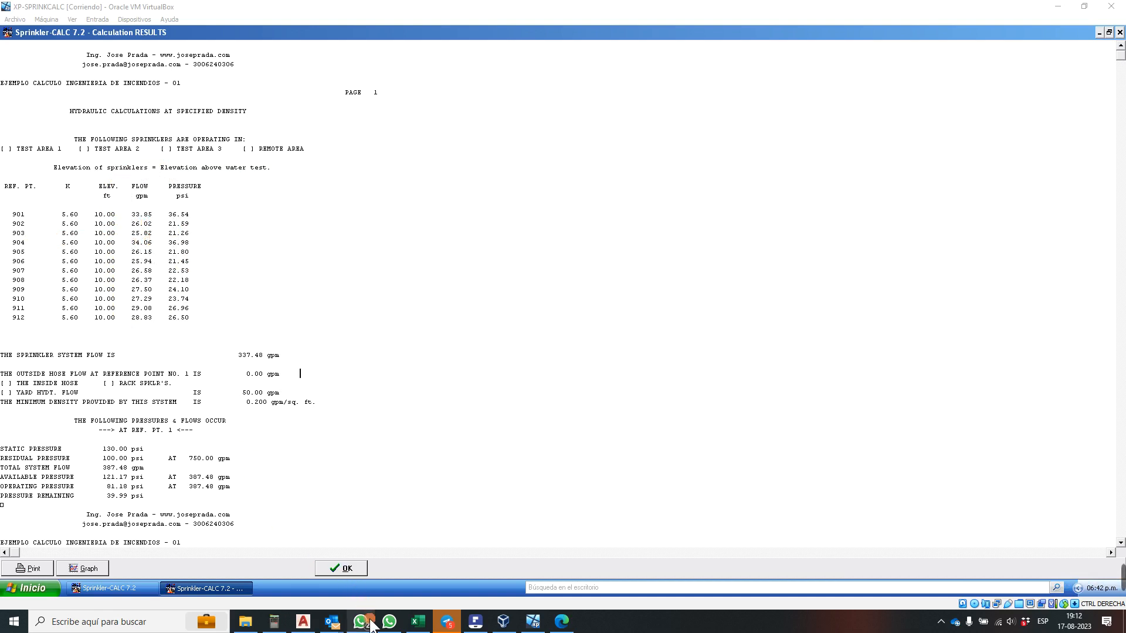
# - Cross-check the Excel estimator's flow per sprinkler and minimum pressure for K 5.60 against the Sprinkler-CALC results
pyautogui.click(418, 622)
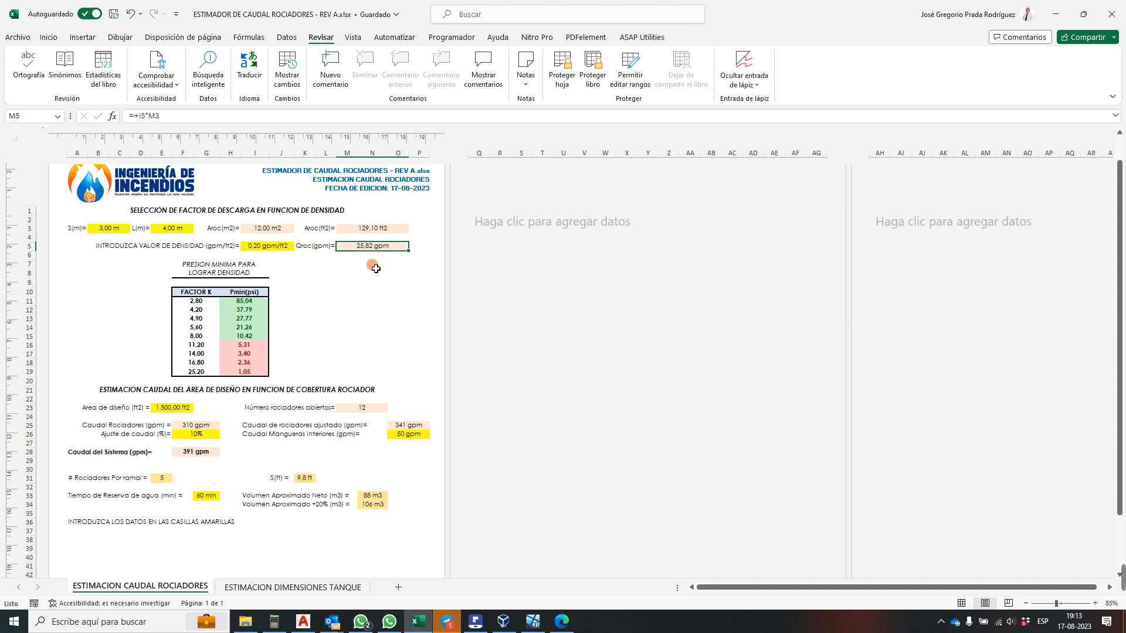
pyautogui.click(533, 621)
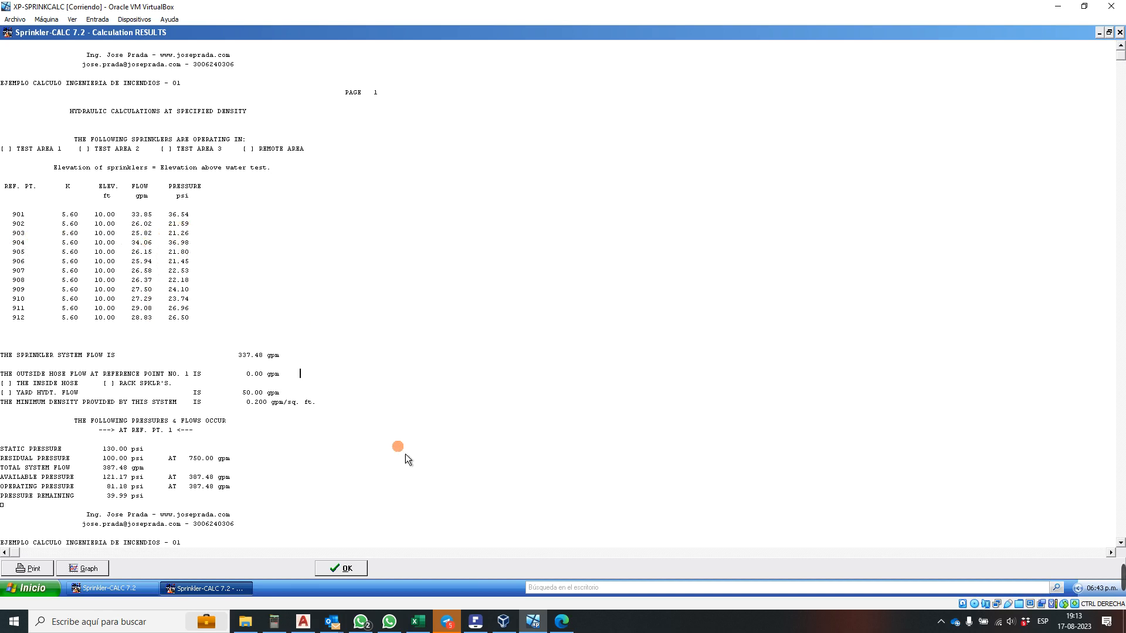
pyautogui.click(418, 621)
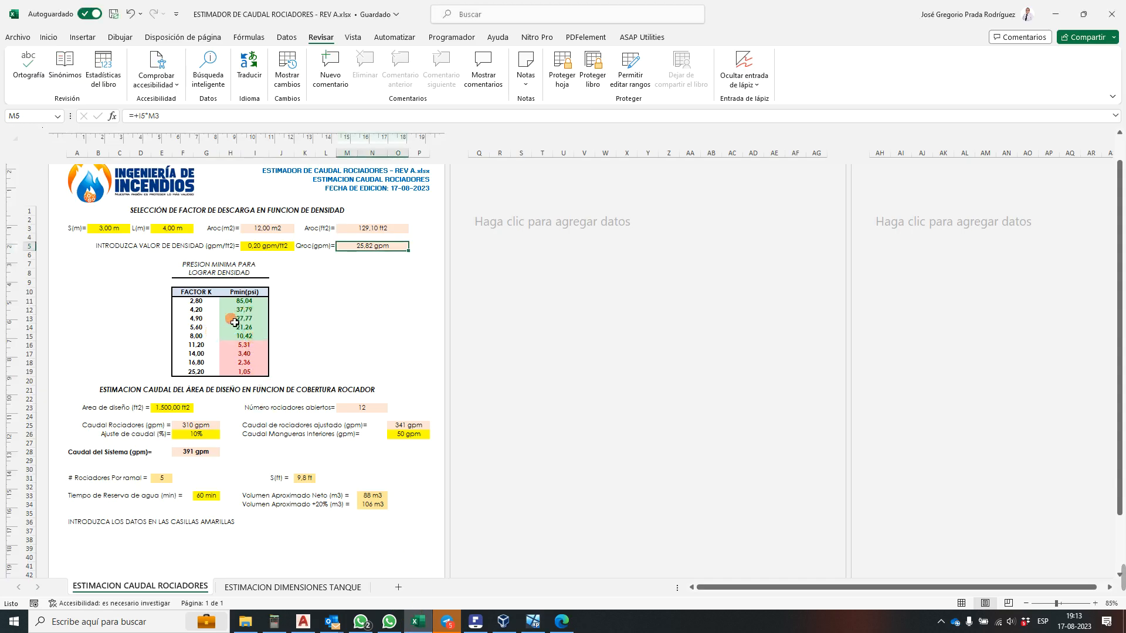
pyautogui.click(531, 621)
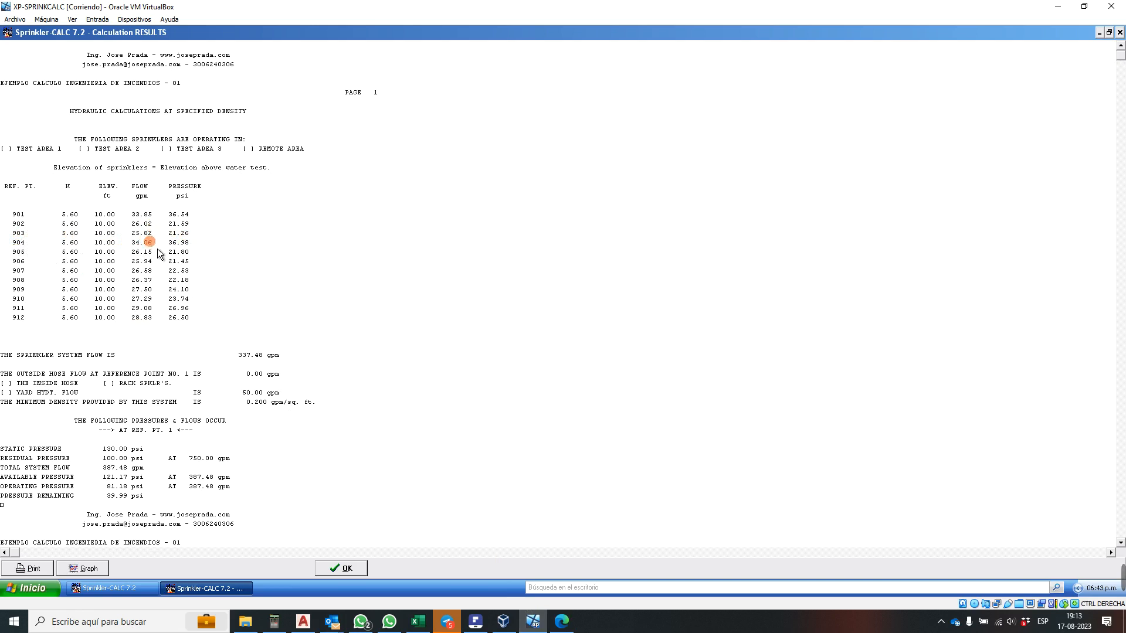
# - Match the Sprinkler-CALC sprinkler results to sprinkler 903 and the other design area sprinklers in the AutoCAD drawing
pyautogui.click(303, 621)
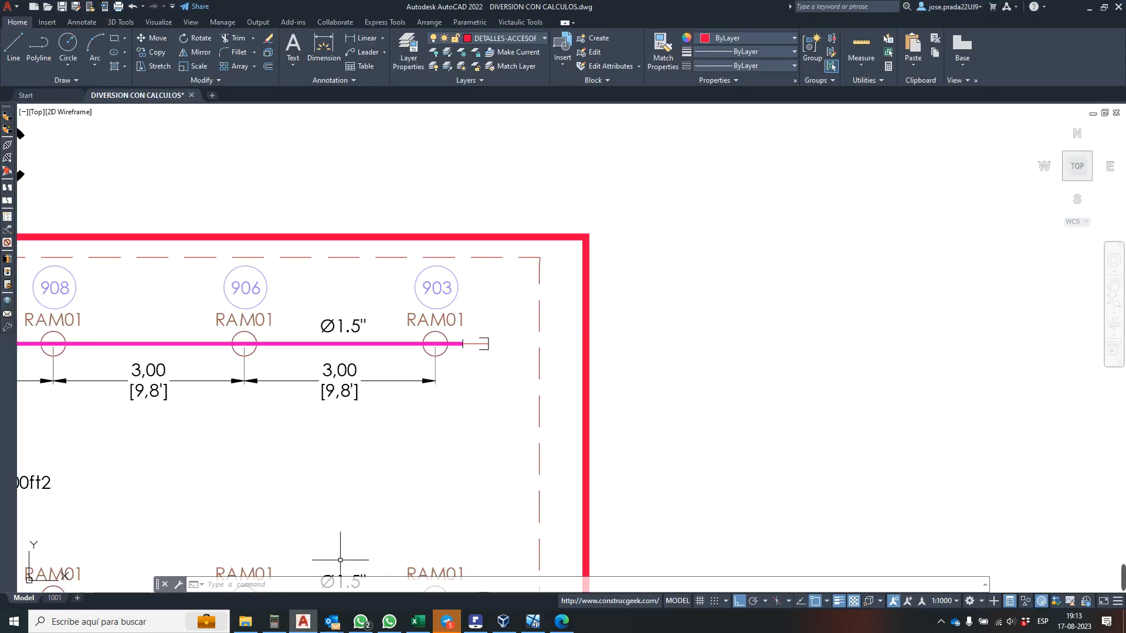
pyautogui.scroll(-2, 442, 313)
pyautogui.scroll(2, 293, 310)
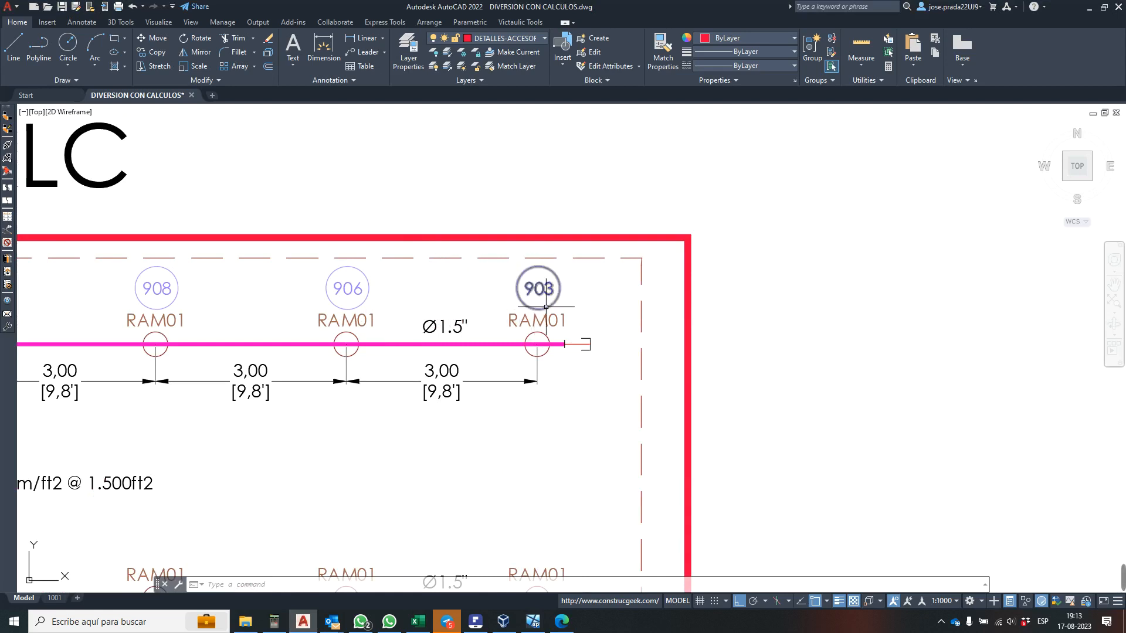
pyautogui.click(533, 627)
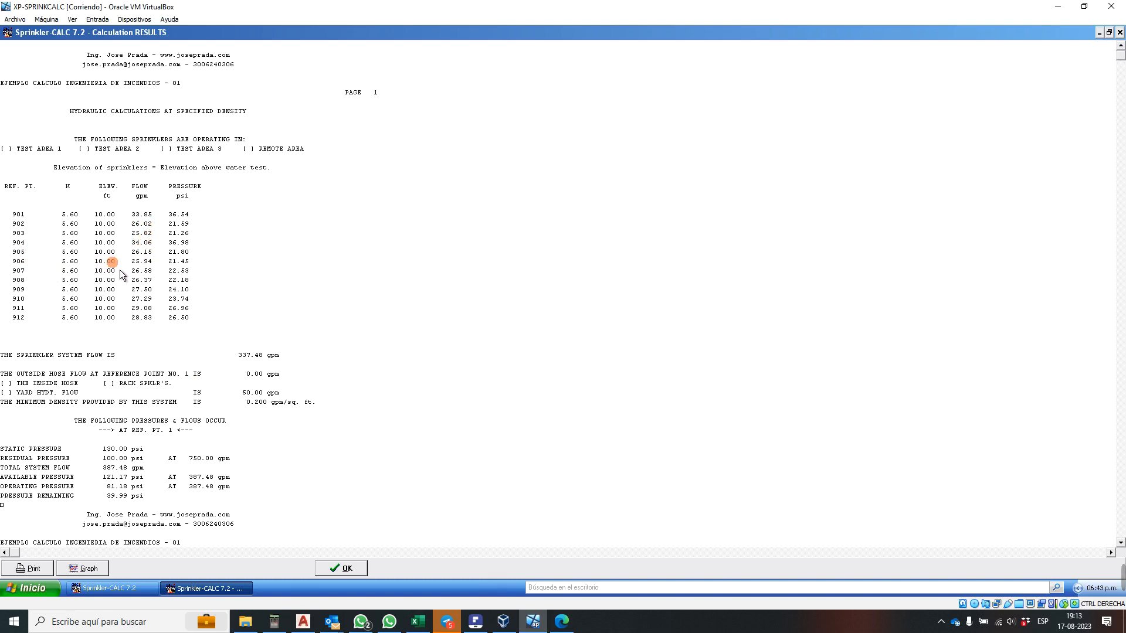
pyautogui.click(302, 622)
pyautogui.scroll(-5, 421, 326)
pyautogui.scroll(2, 372, 306)
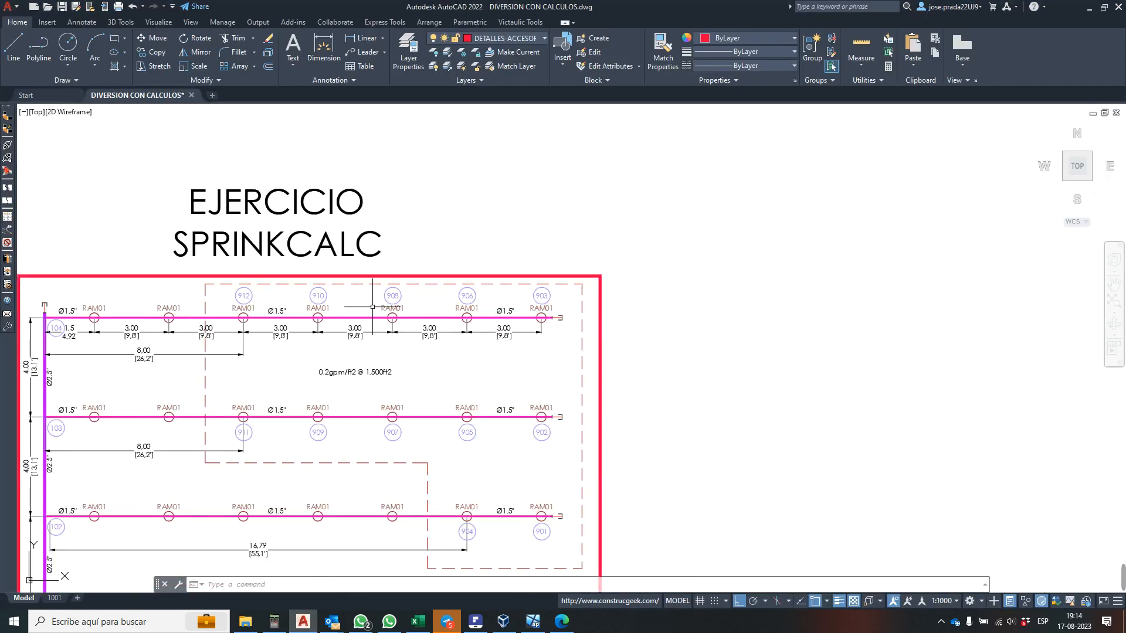
pyautogui.scroll(2, 440, 312)
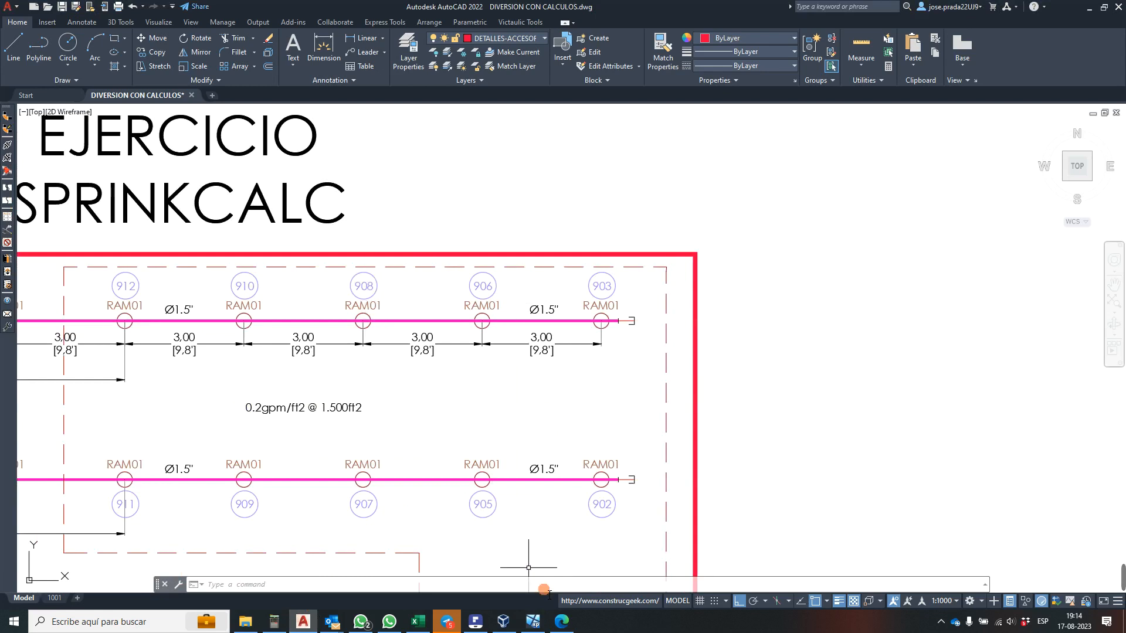
pyautogui.click(532, 621)
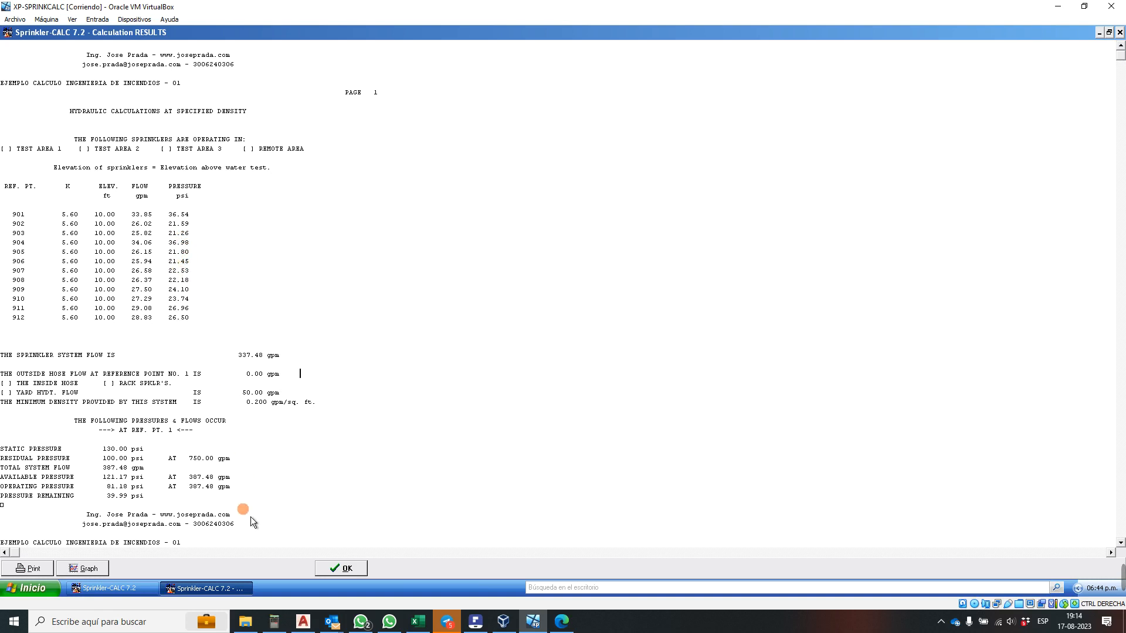
# - Examine the 1.5" branch pipe between sprinklers 906 and 903 in AutoCAD, then check the sprinkler flows in Sprinkler-CALC
pyautogui.click(302, 629)
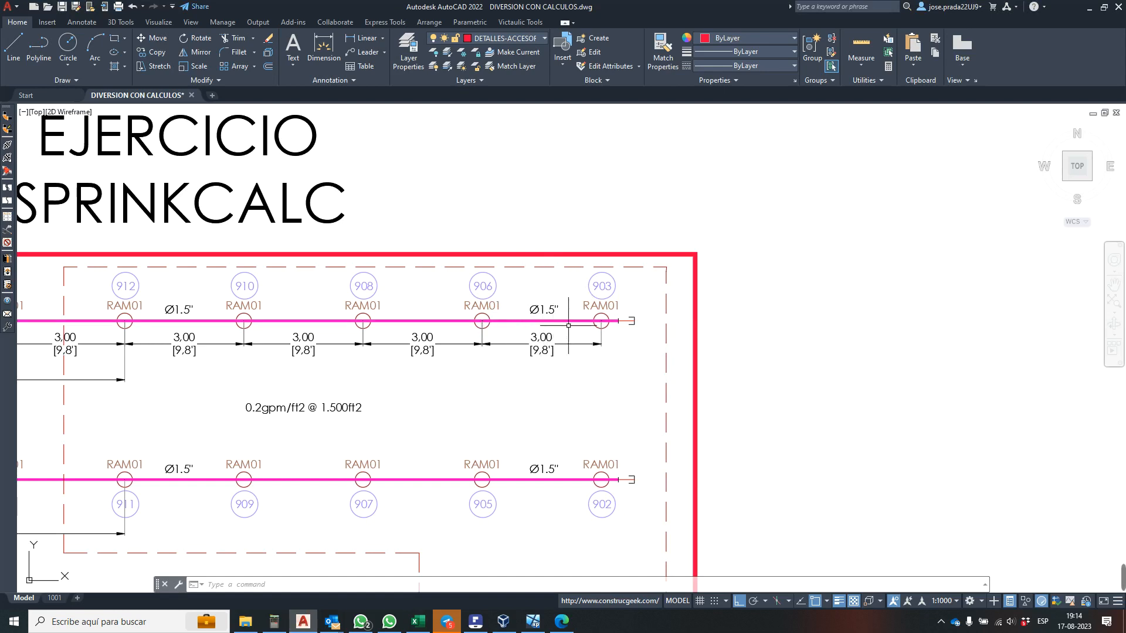
pyautogui.scroll(2, 521, 321)
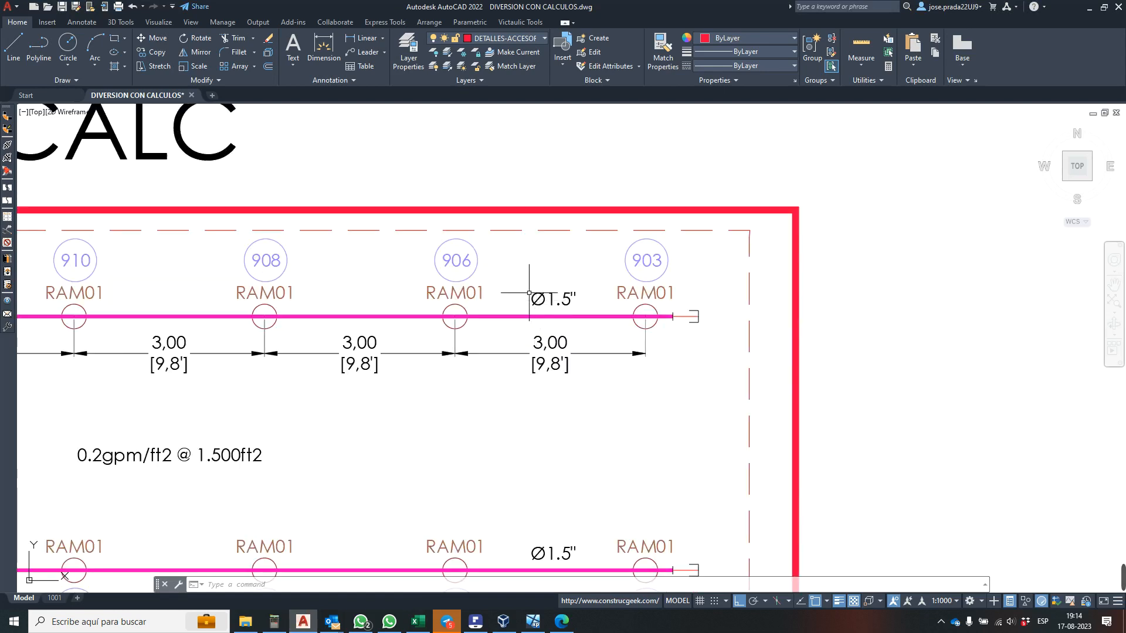
pyautogui.scroll(-2, 531, 334)
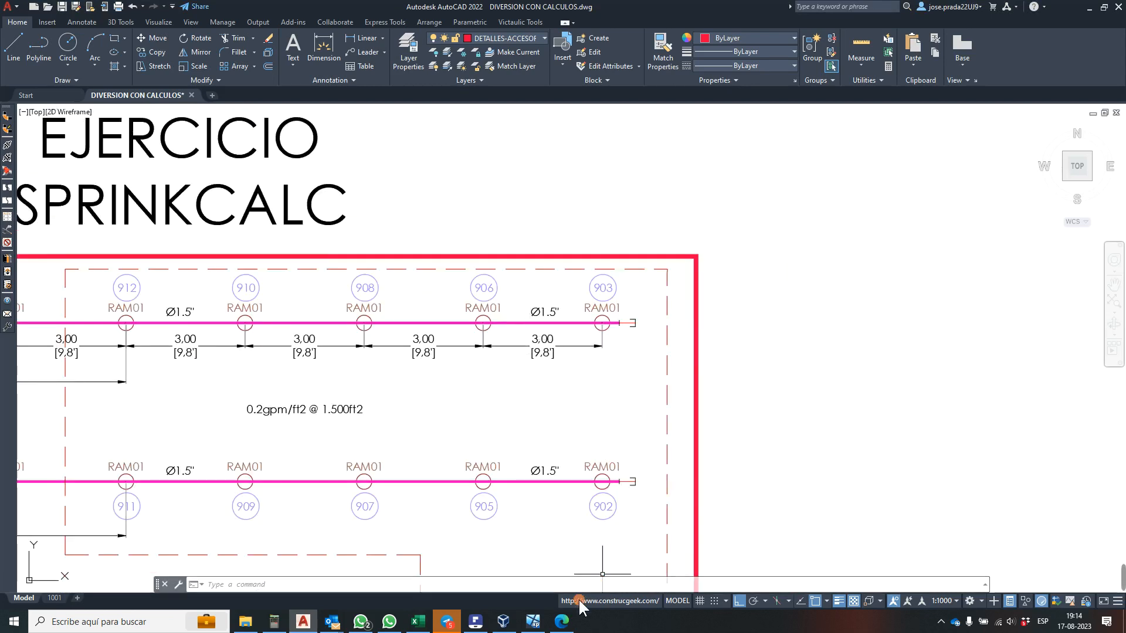
pyautogui.click(543, 629)
pyautogui.click(144, 300)
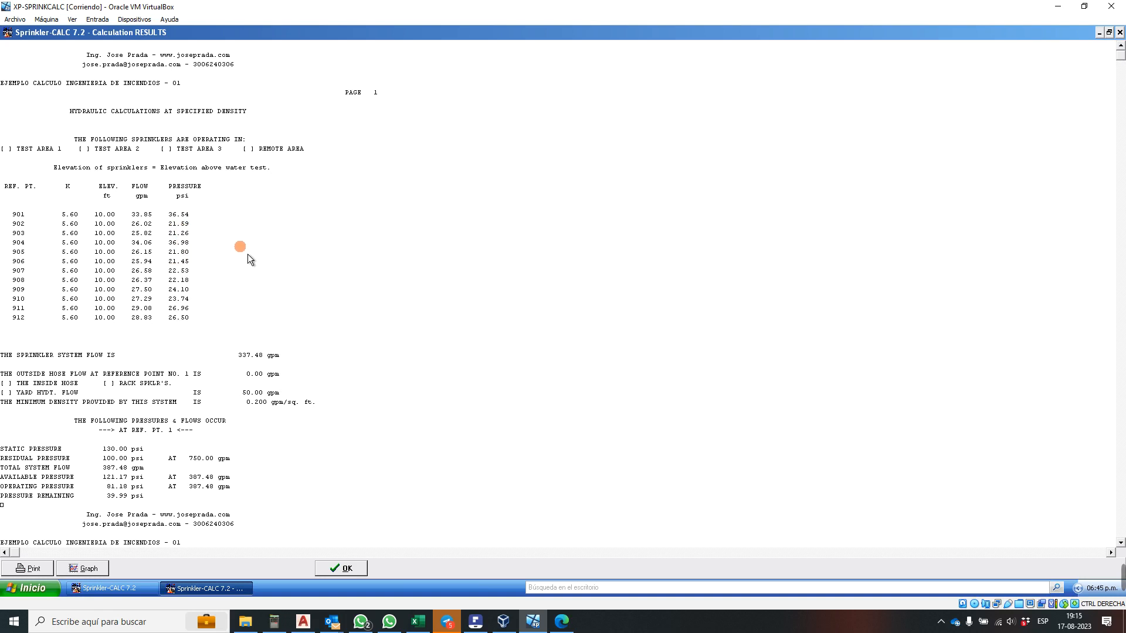
# - Review the sprinkler system flow, hose flow and minimum density in the calculation results
pyautogui.click(1120, 542)
pyautogui.click(1119, 542)
pyautogui.click(1120, 543)
pyautogui.click(1119, 543)
pyautogui.click(1120, 543)
pyautogui.click(1119, 542)
pyautogui.click(1120, 542)
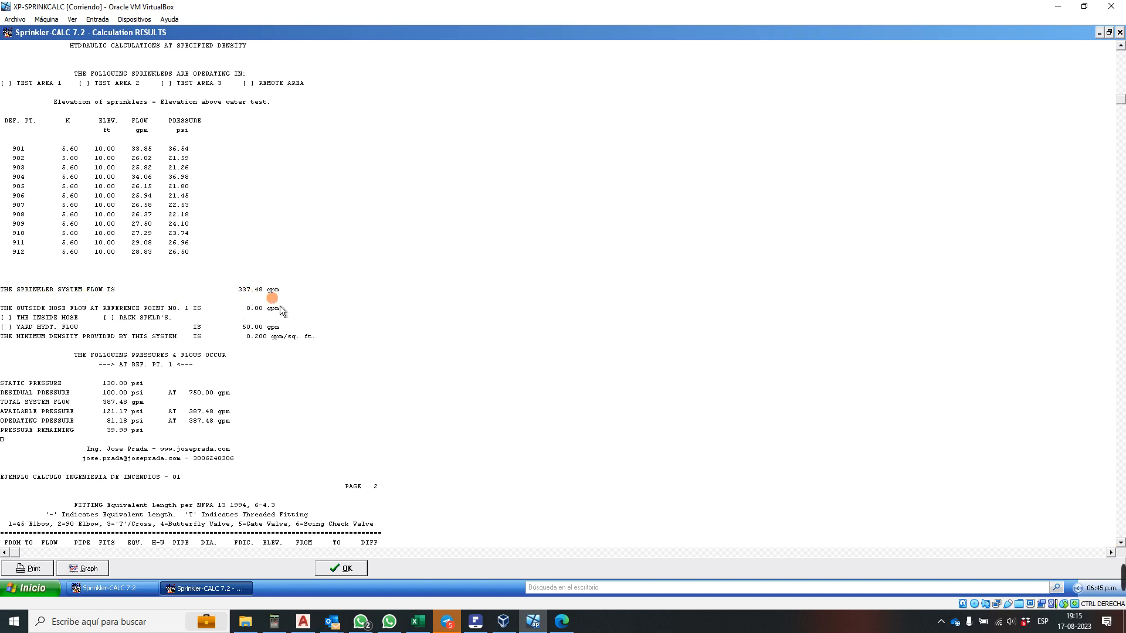
# - In DreamCalc, clear the display and paper roll, then calculate 0.2*1500 for the theoretical design area flow
pyautogui.click(274, 621)
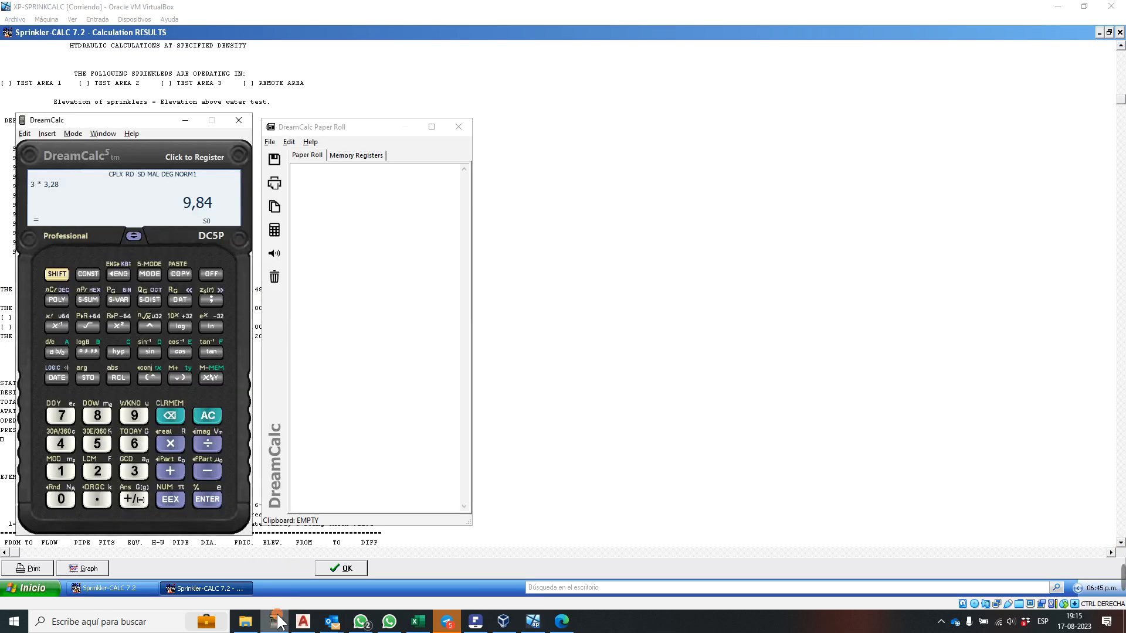
pyautogui.click(209, 416)
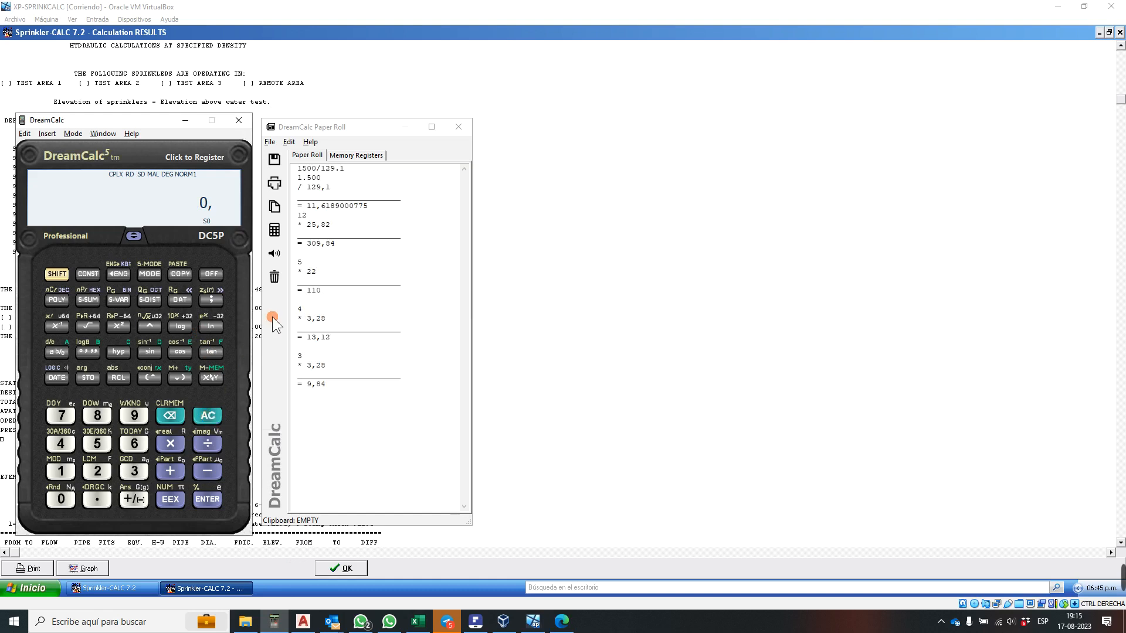
pyautogui.click(274, 279)
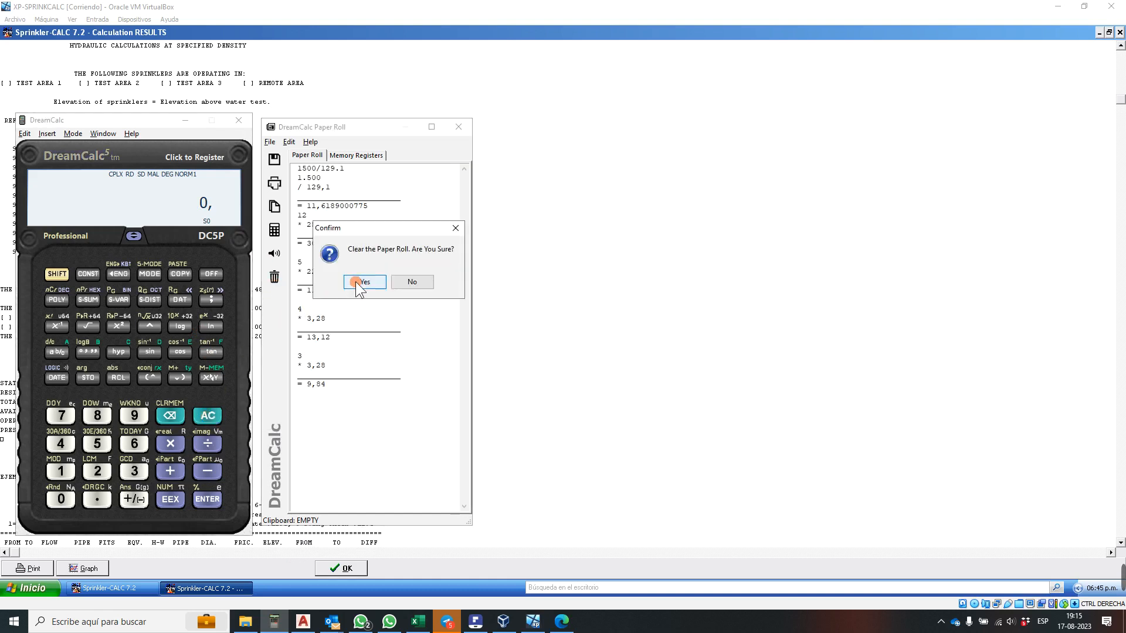
pyautogui.click(356, 281)
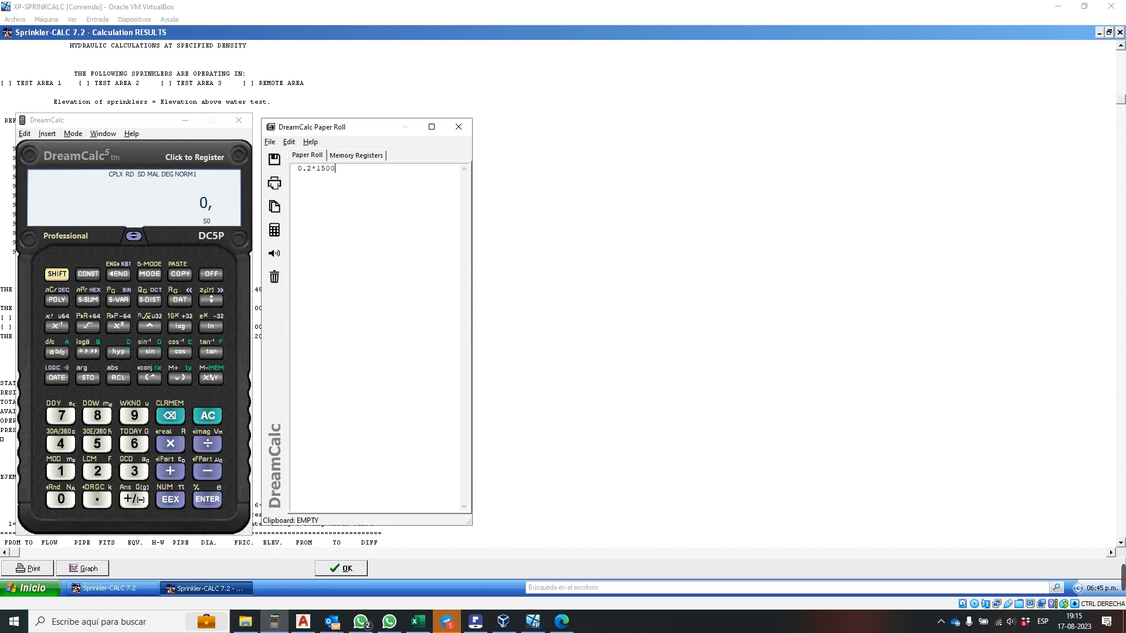
pyautogui.moveTo(118, 118); pyautogui.dragTo(114, 119)
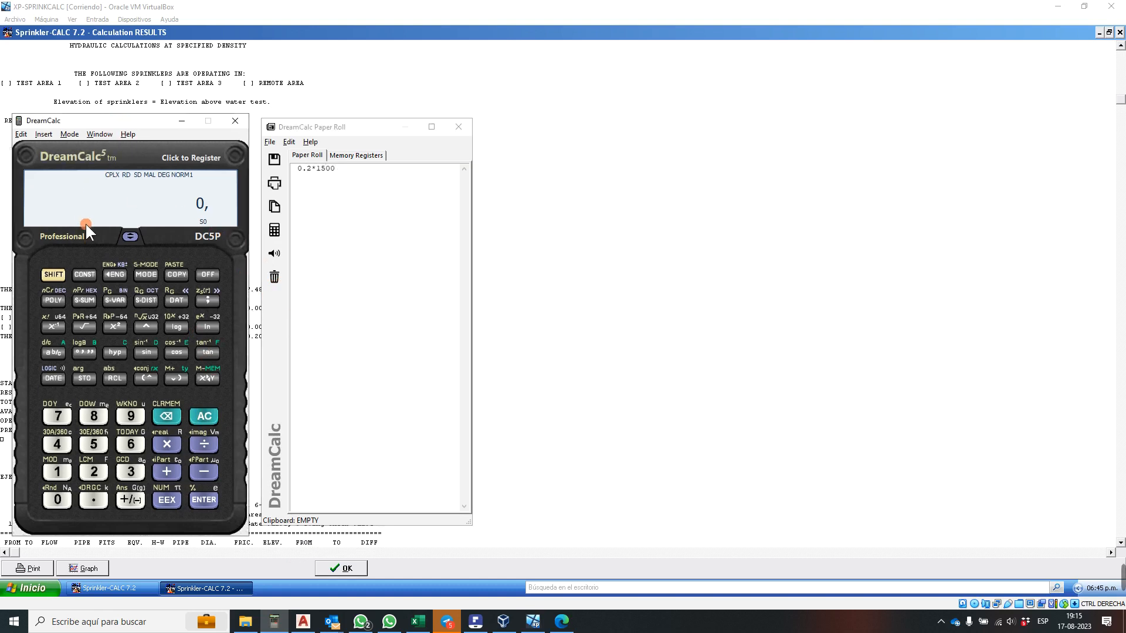
pyautogui.write('0.2*1500')
pyautogui.press('Return')
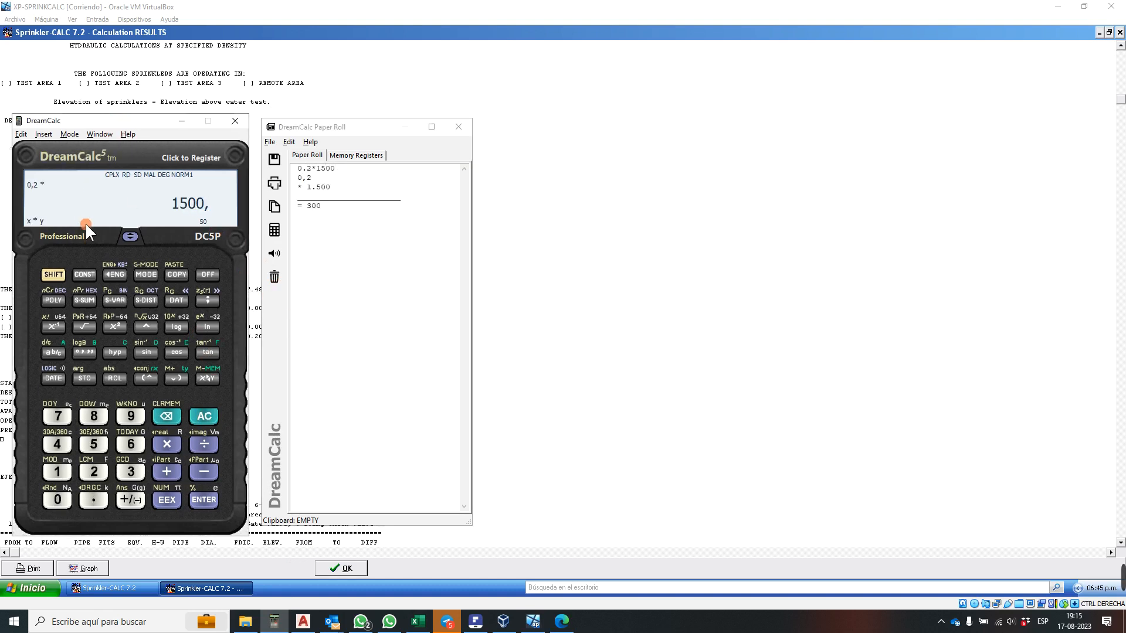
# - In the Excel estimator, check the adjusted sprinkler flow for comparison with the calculated sprinkler system flow
pyautogui.click(510, 194)
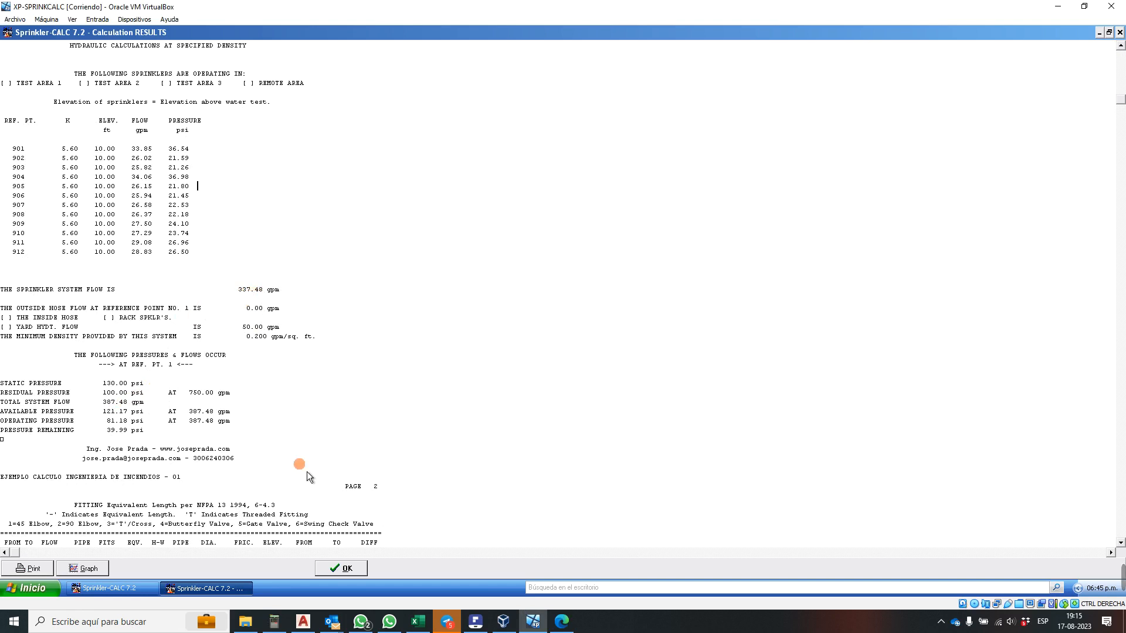
pyautogui.moveTo(333, 625)
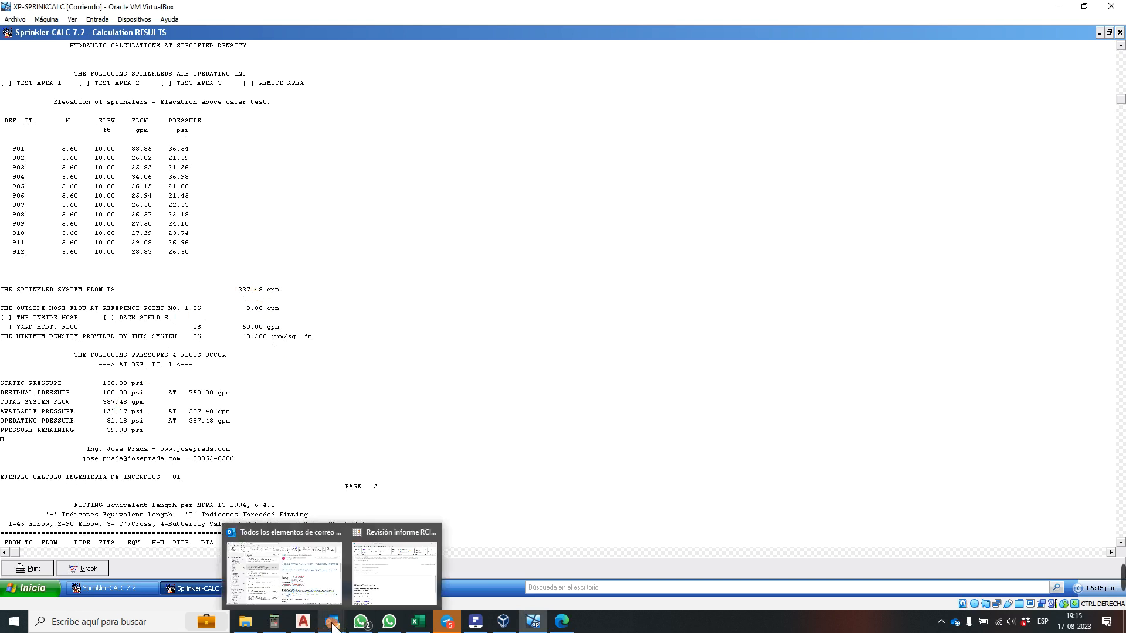
pyautogui.click(394, 568)
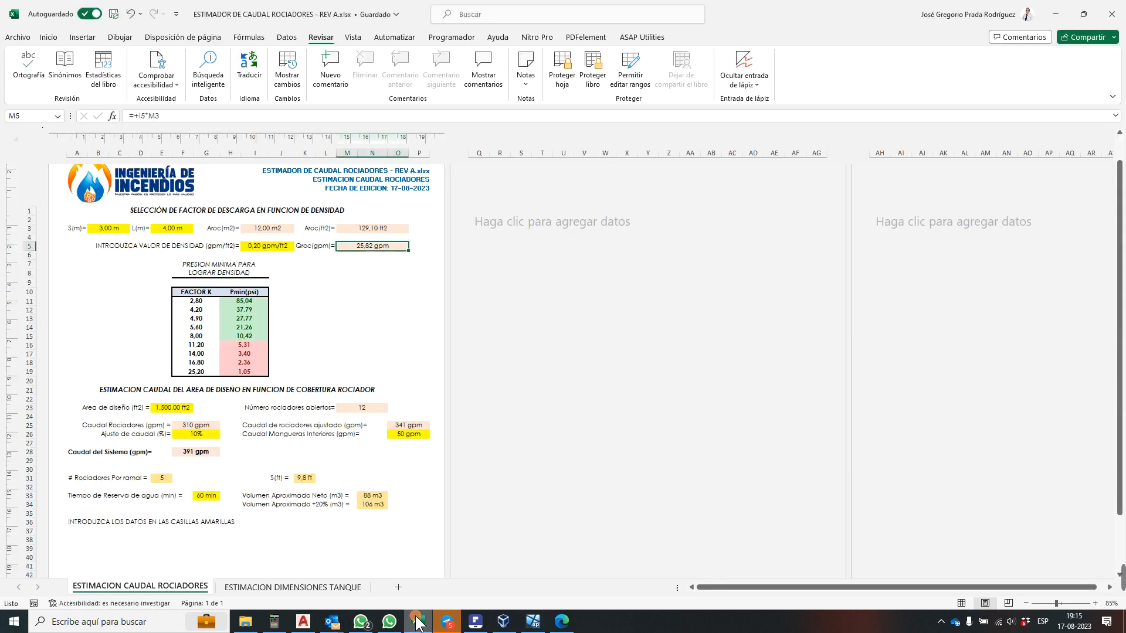
pyautogui.click(293, 427)
pyautogui.click(415, 427)
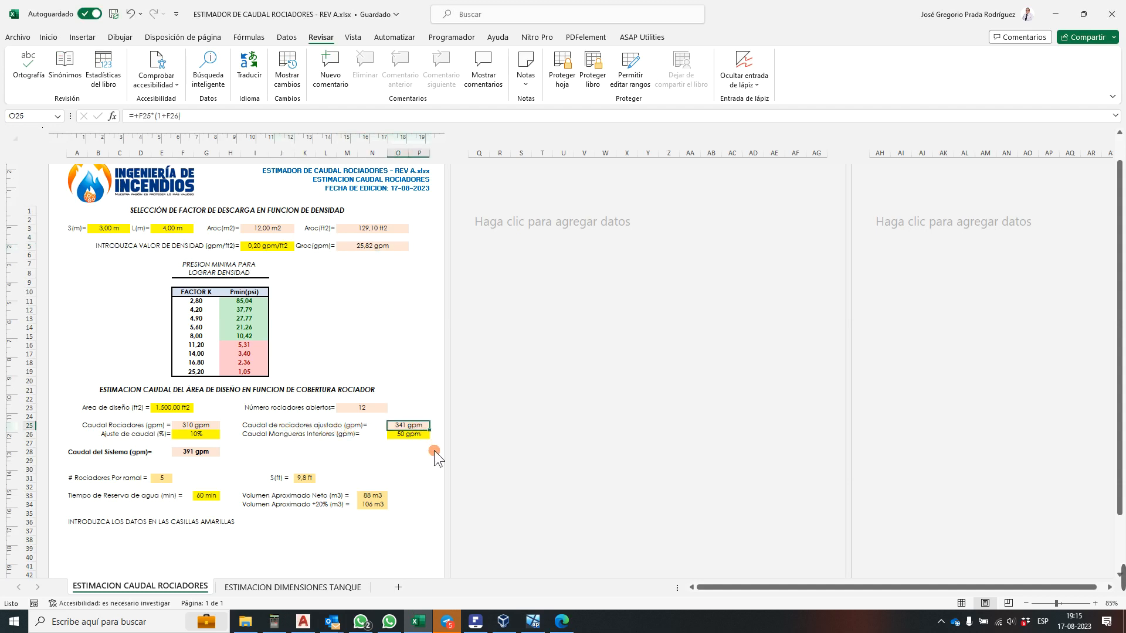
# - Protect the ESTIMACION CAUDAL ROCIADORES sheet without a password, keeping the offered permissions
pyautogui.click(561, 69)
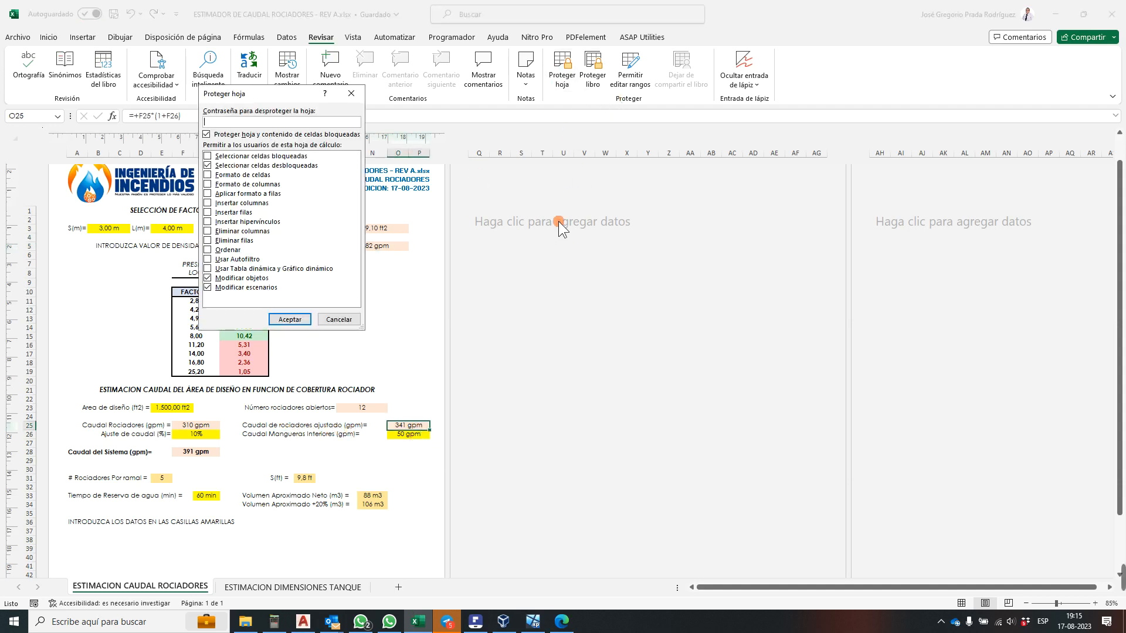
pyautogui.click(300, 317)
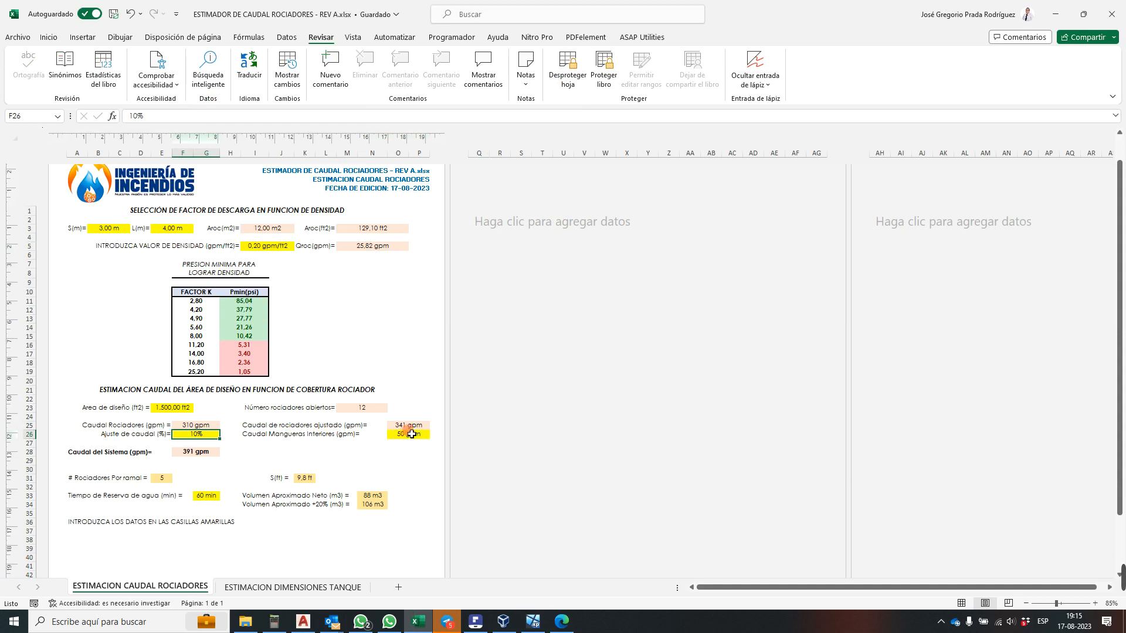
pyautogui.click(385, 456)
pyautogui.scroll(1, 395, 441)
pyautogui.scroll(-2, 432, 443)
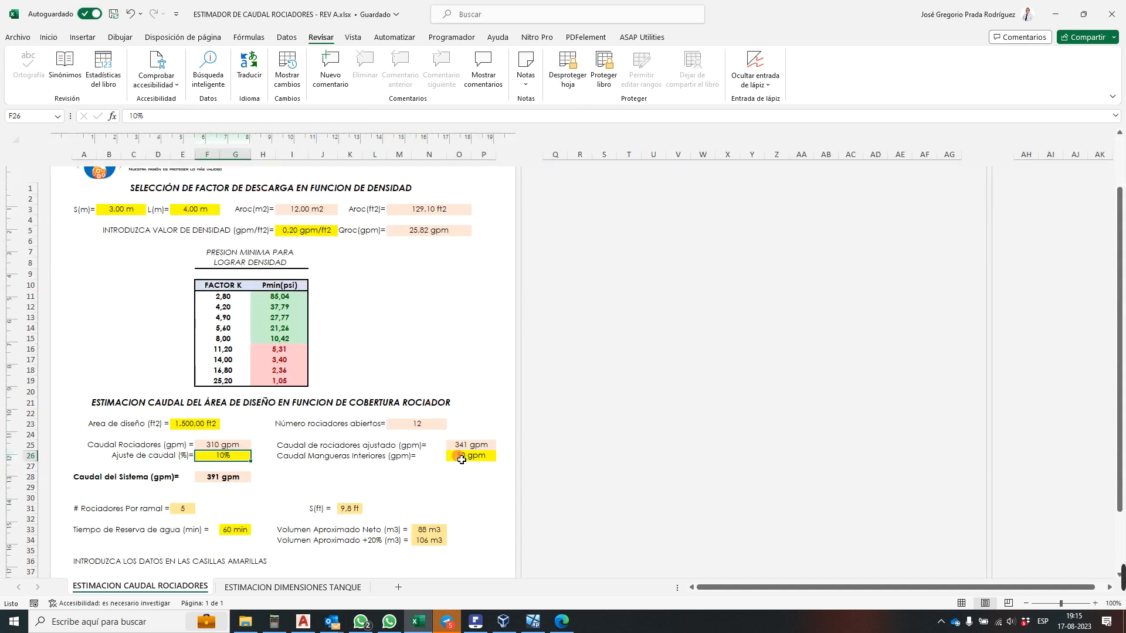
# - In Sprinkler-CALC, examine the pressures and flows at reference point 1 and the pipe table on page 2
pyautogui.click(533, 621)
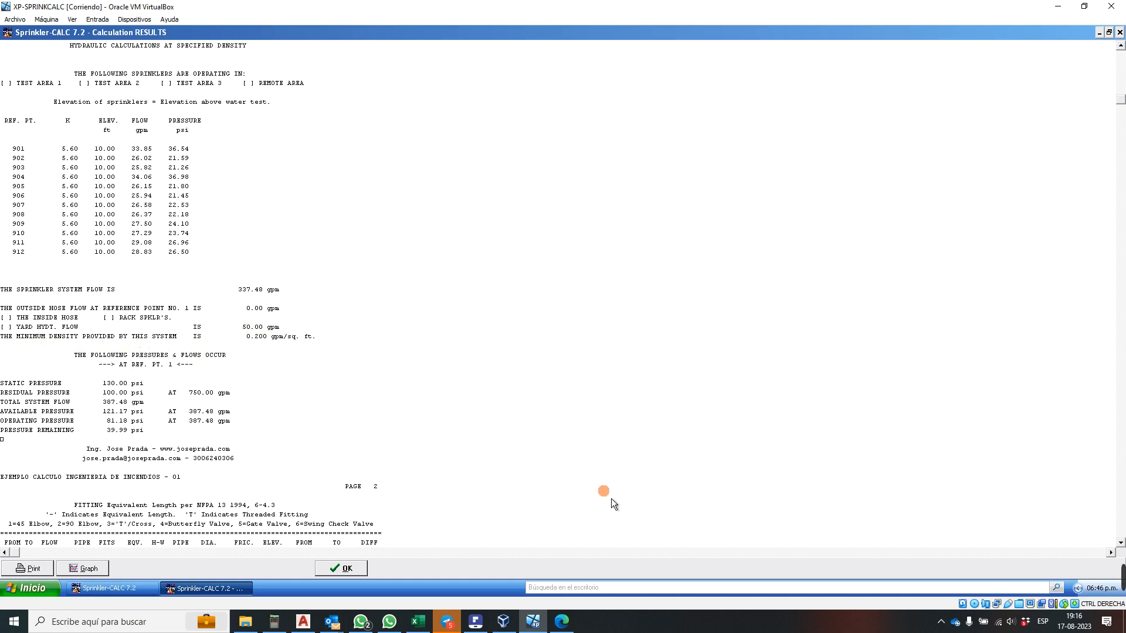
pyautogui.click(1120, 542)
pyautogui.click(1119, 543)
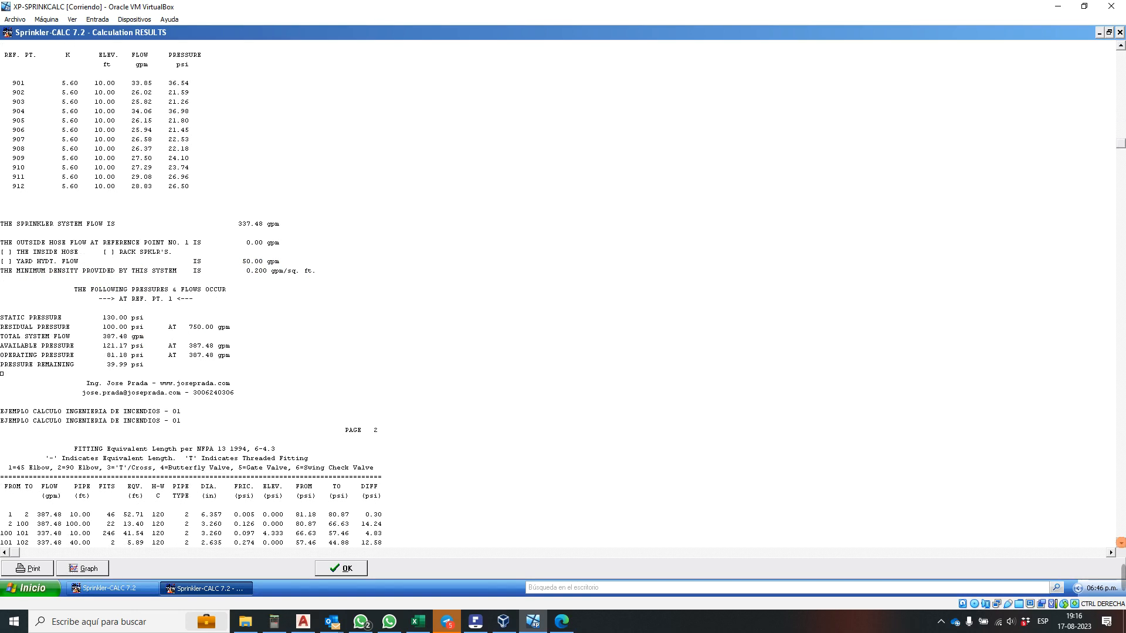
pyautogui.click(1120, 543)
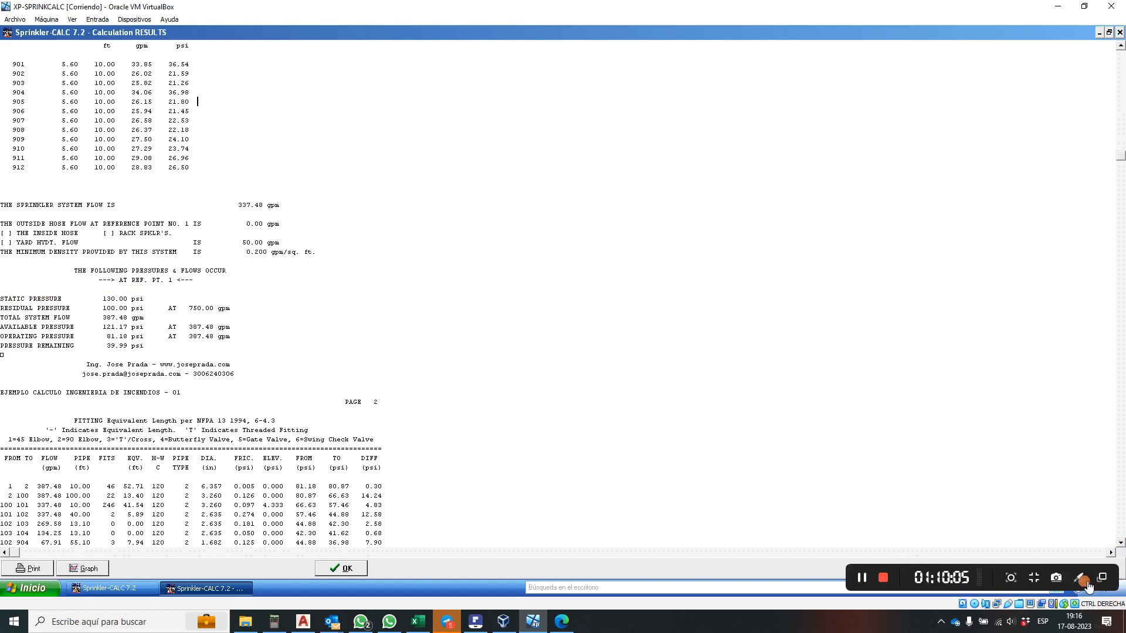
pyautogui.click(1081, 579)
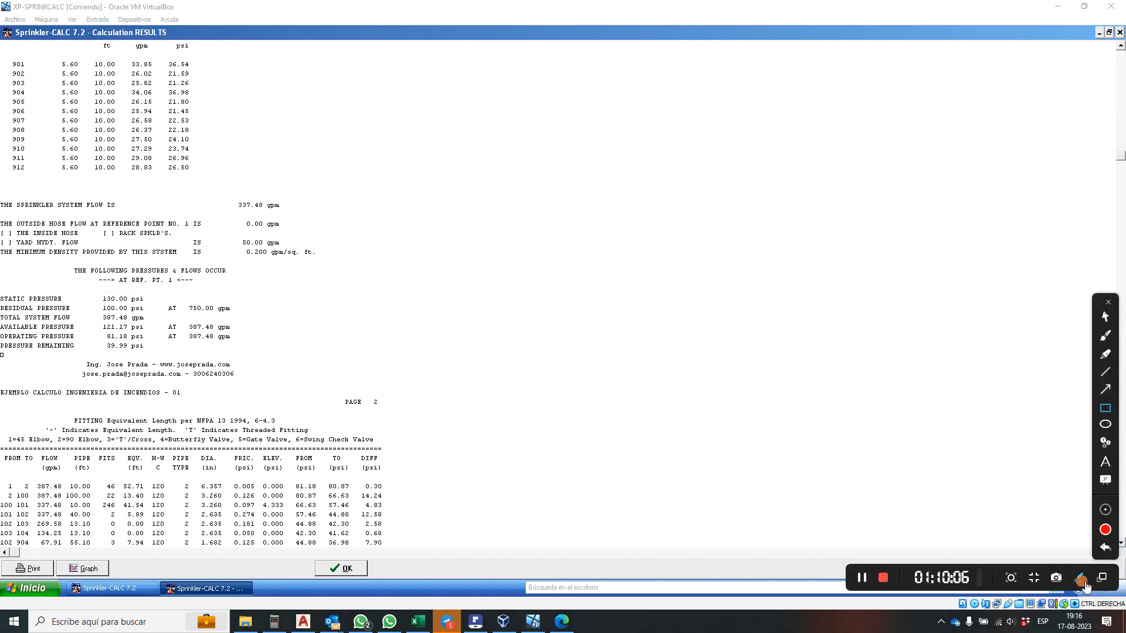
pyautogui.click(1109, 407)
pyautogui.moveTo(57, 262); pyautogui.dragTo(248, 298)
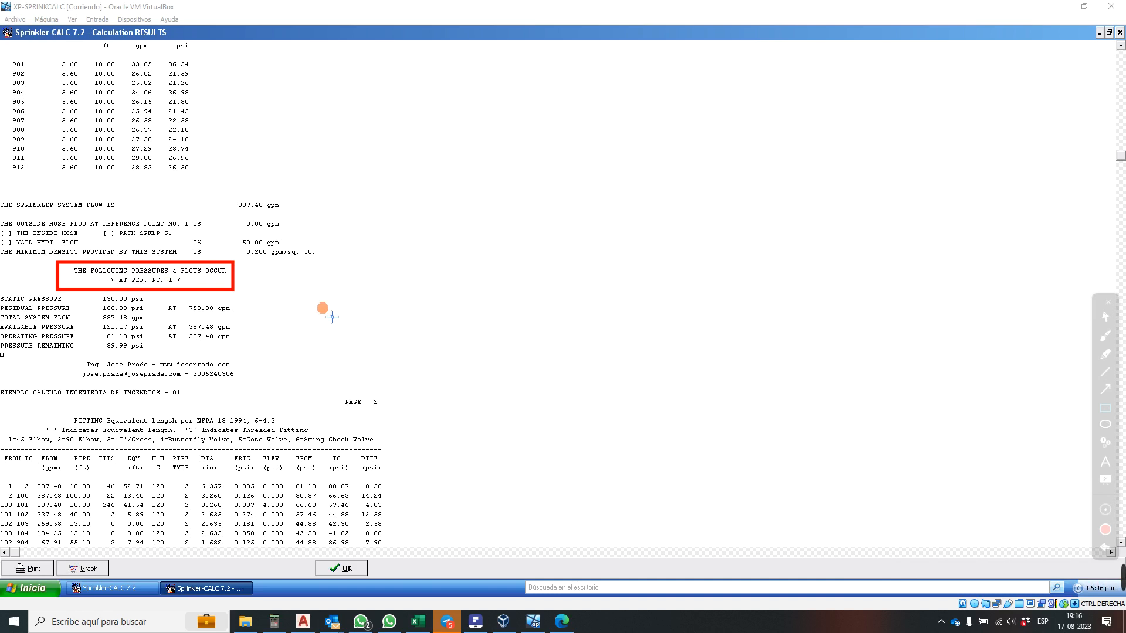
pyautogui.moveTo(1120, 589)
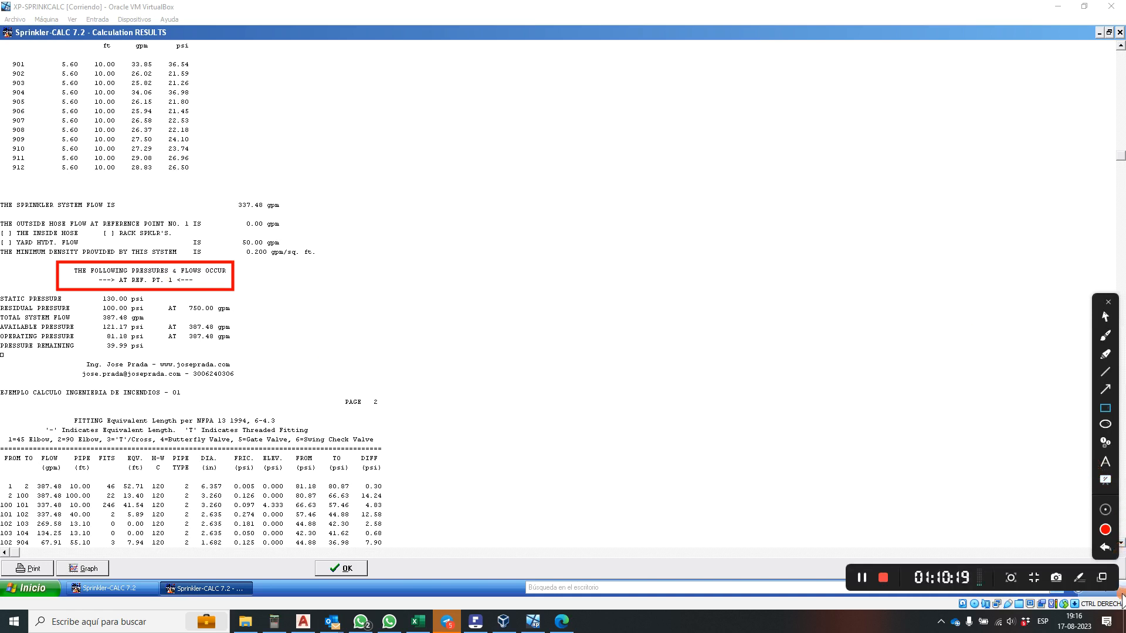
pyautogui.click(1084, 585)
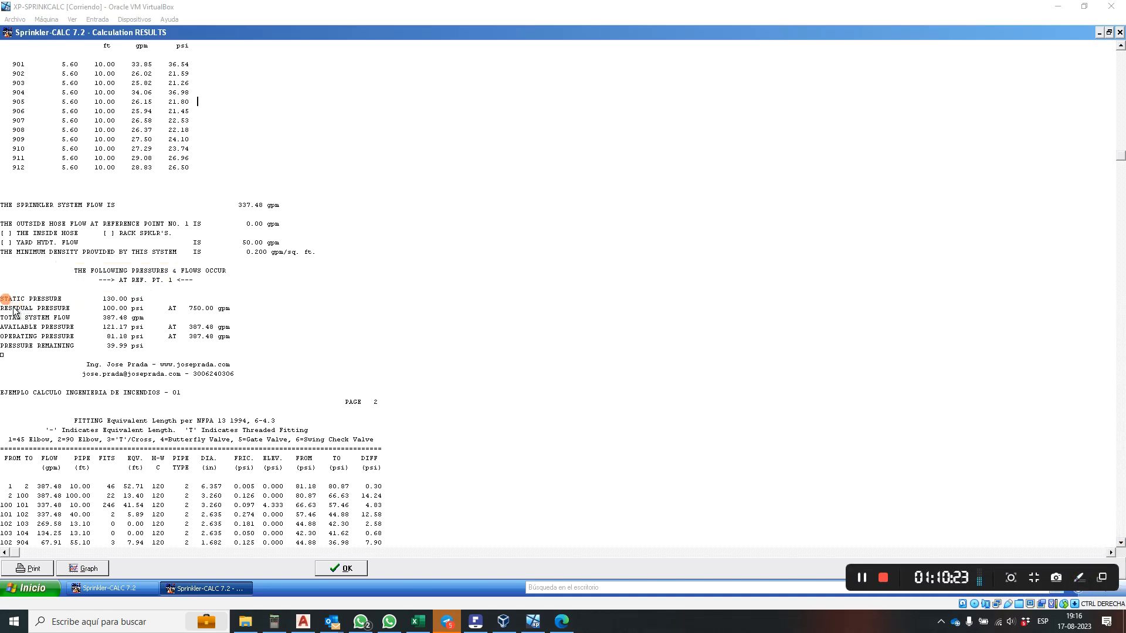
# - In the calculation results, review the residual pressure and its flow, plus the total system flow at reference point 1
pyautogui.moveTo(3, 299); pyautogui.dragTo(156, 319)
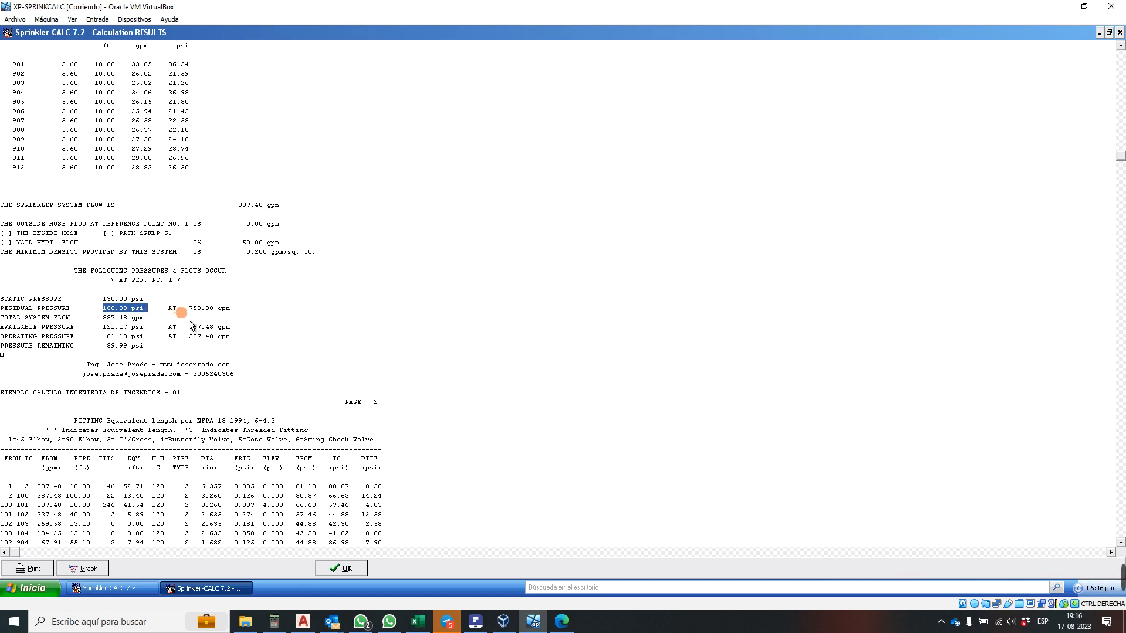
pyautogui.click(188, 308)
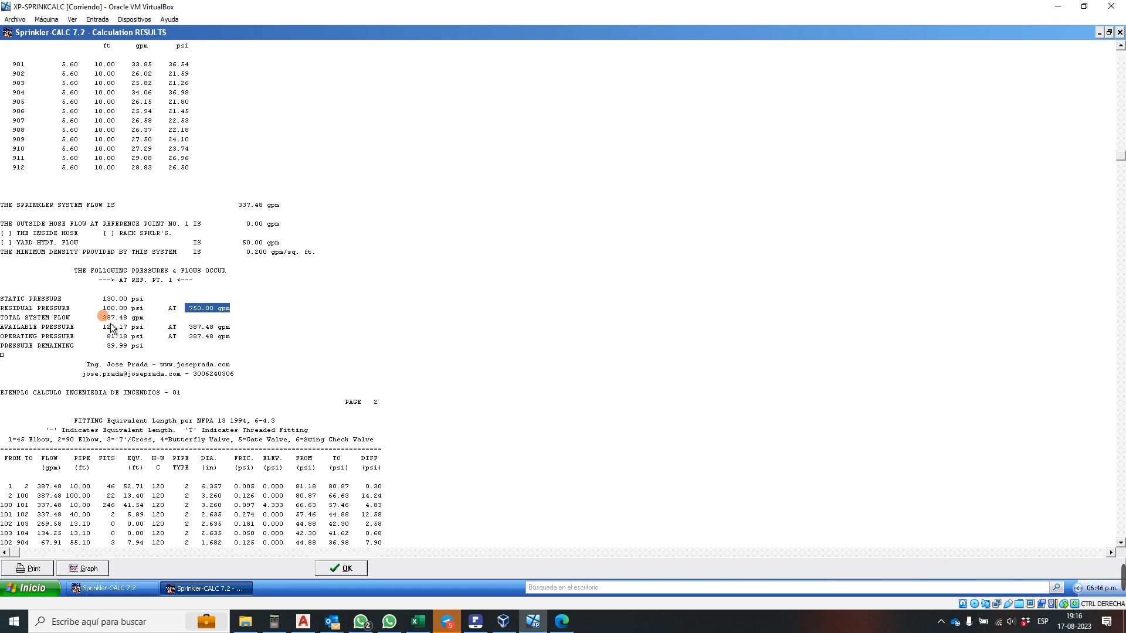
pyautogui.moveTo(102, 317); pyautogui.dragTo(142, 321)
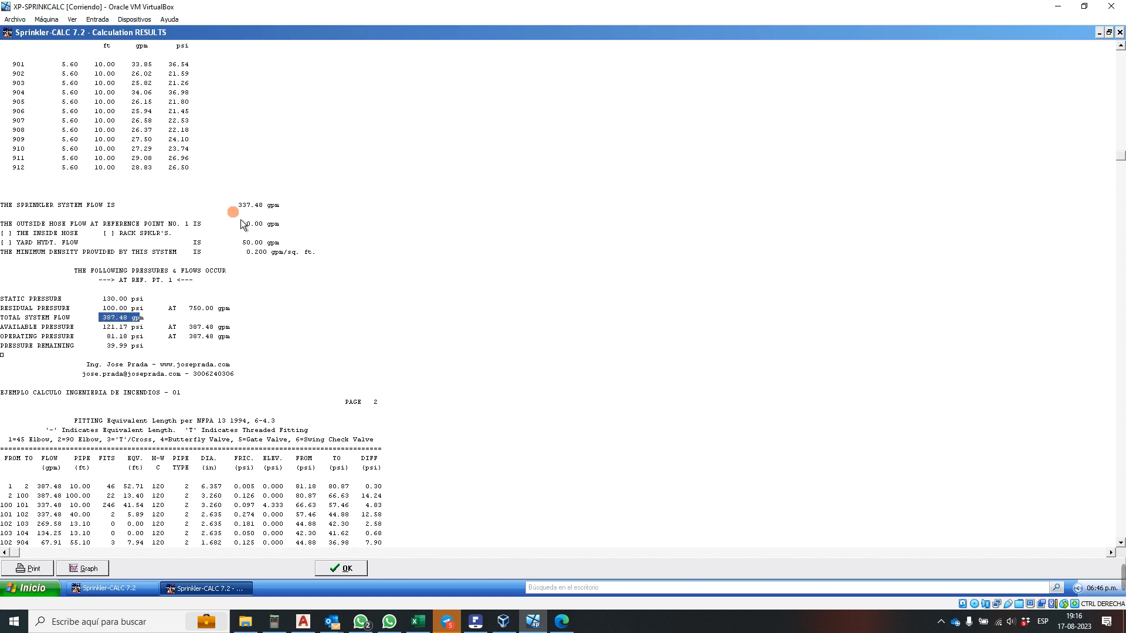
# - In DreamCalc, clear the display and calculate 337.48 + 50 to verify the total flow including the hydrant allowance
pyautogui.click(273, 621)
pyautogui.moveTo(121, 119); pyautogui.dragTo(603, 125)
pyautogui.click(466, 127)
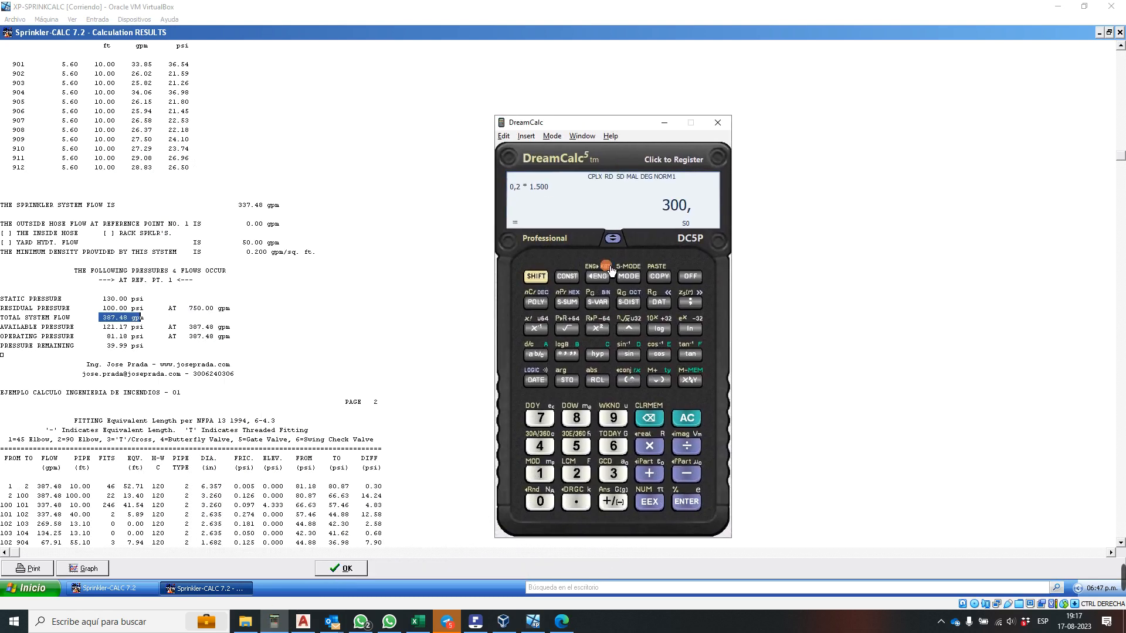
pyautogui.click(686, 417)
pyautogui.write('337,48')
pyautogui.press('+')
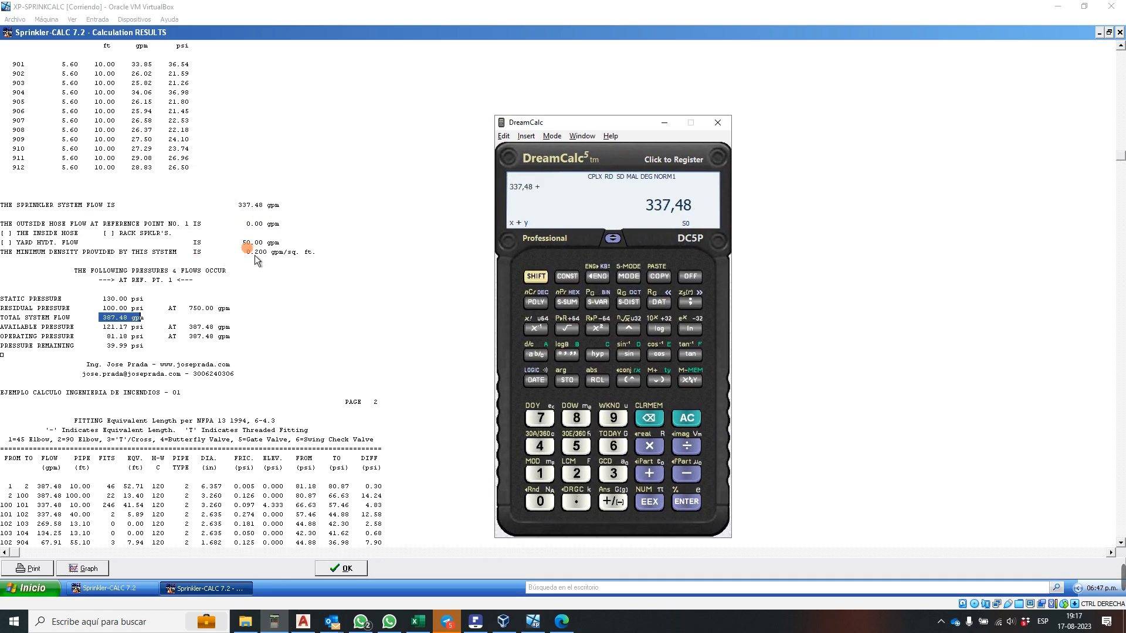
pyautogui.write('50,')
pyautogui.press('Return')
# - In Sprinkler-CALC, examine the total system flow, the available and operating pressures, and the complete pipe table on page 2
pyautogui.moveTo(100, 319); pyautogui.dragTo(138, 339)
pyautogui.click(139, 338)
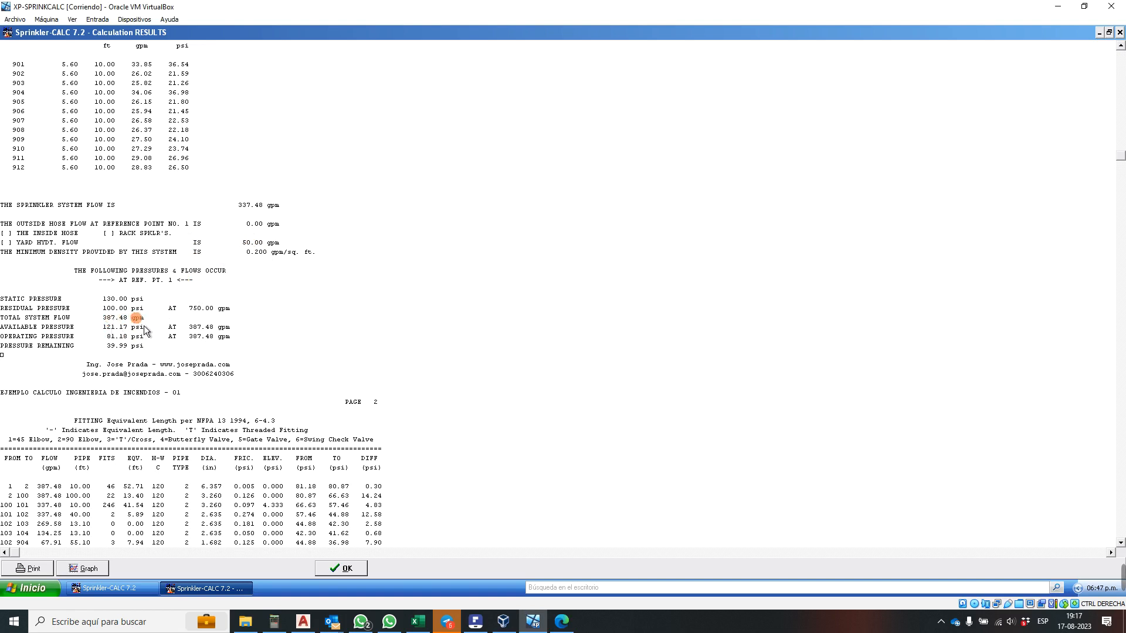
pyautogui.click(128, 328)
pyautogui.moveTo(100, 317); pyautogui.dragTo(142, 318)
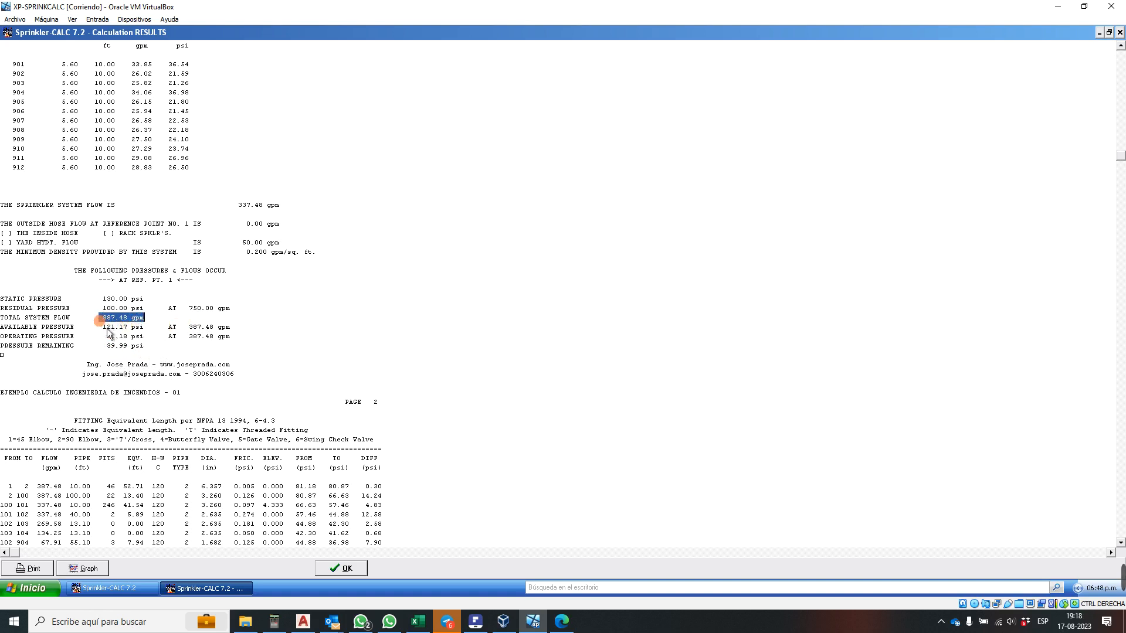
pyautogui.moveTo(100, 317); pyautogui.dragTo(145, 318)
pyautogui.moveTo(107, 337); pyautogui.dragTo(144, 336)
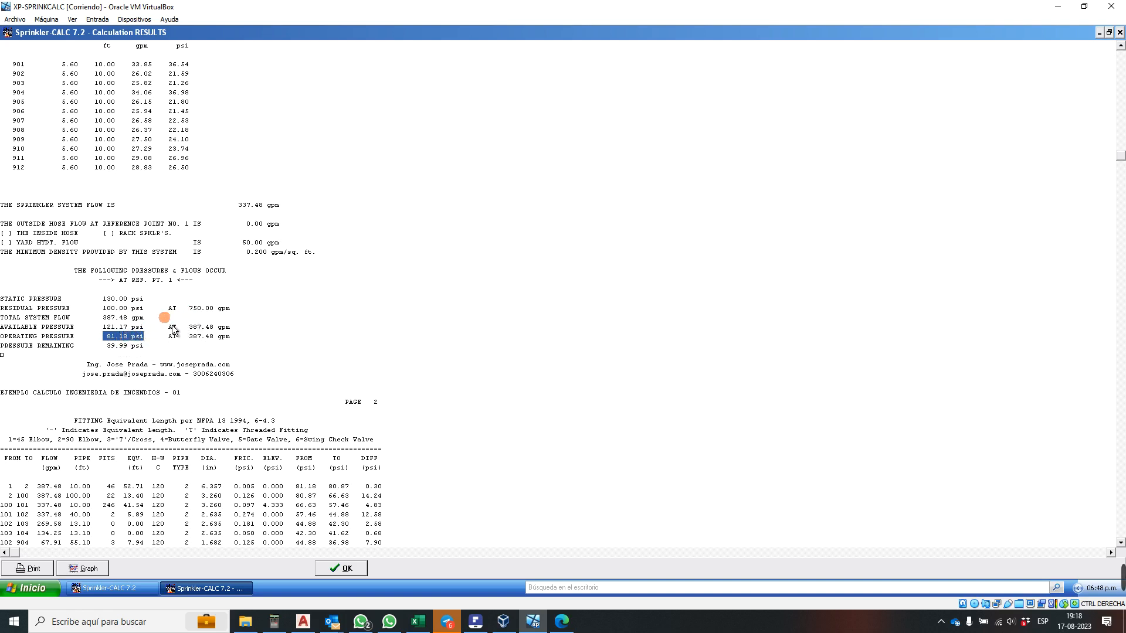
pyautogui.moveTo(103, 317); pyautogui.dragTo(126, 317)
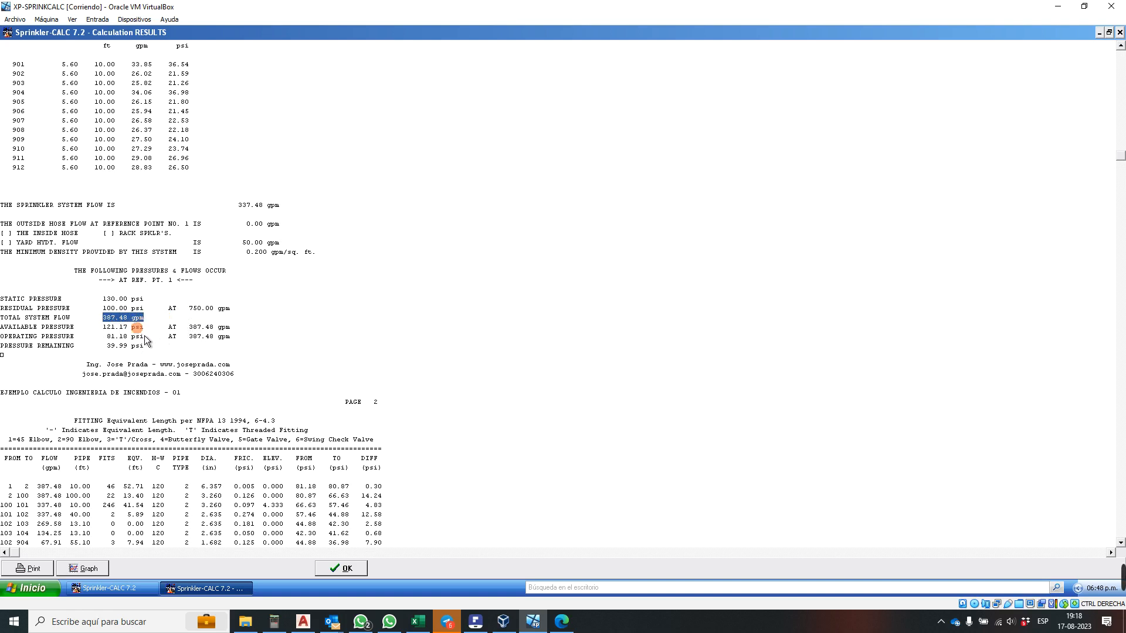
pyautogui.moveTo(104, 336); pyautogui.dragTo(130, 337)
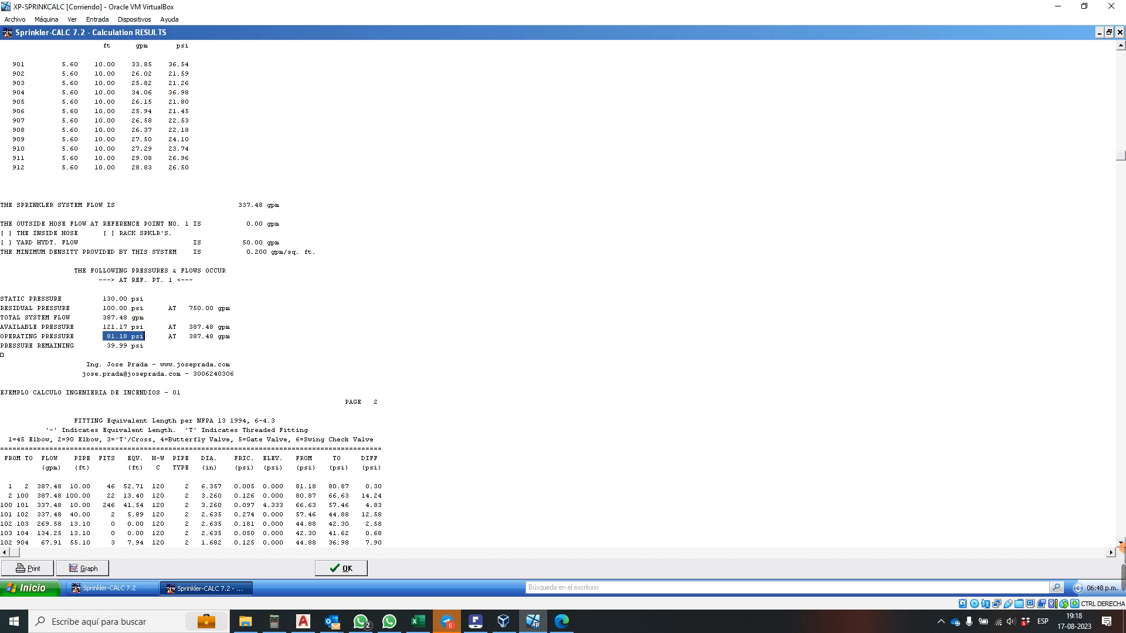
pyautogui.scroll(-8, 1118, 538)
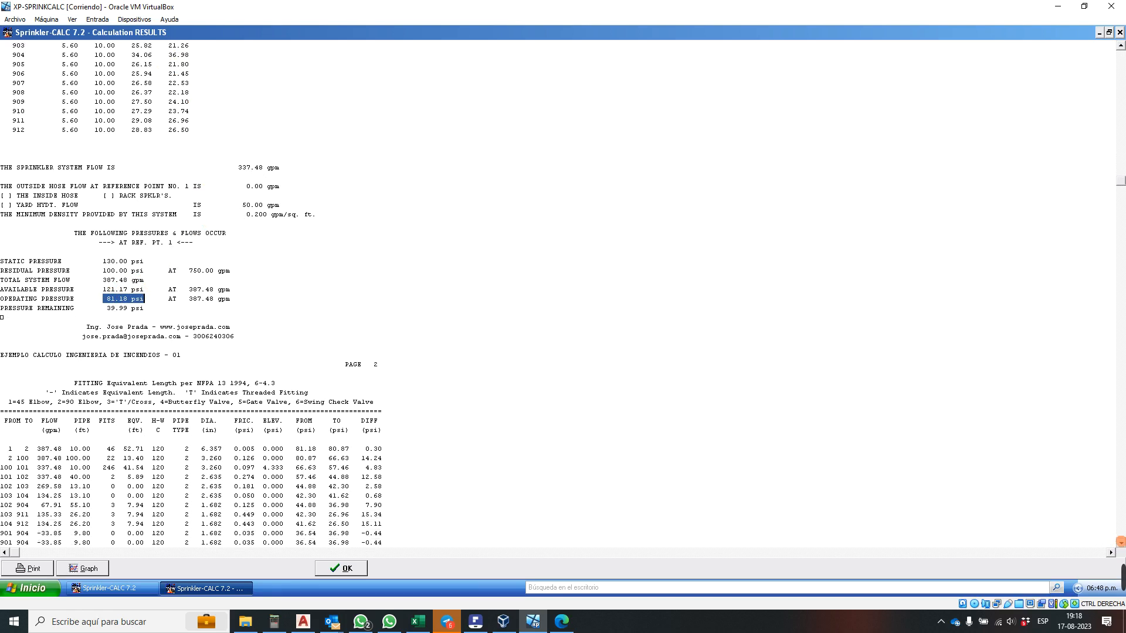
pyautogui.scroll(-1, 1119, 542)
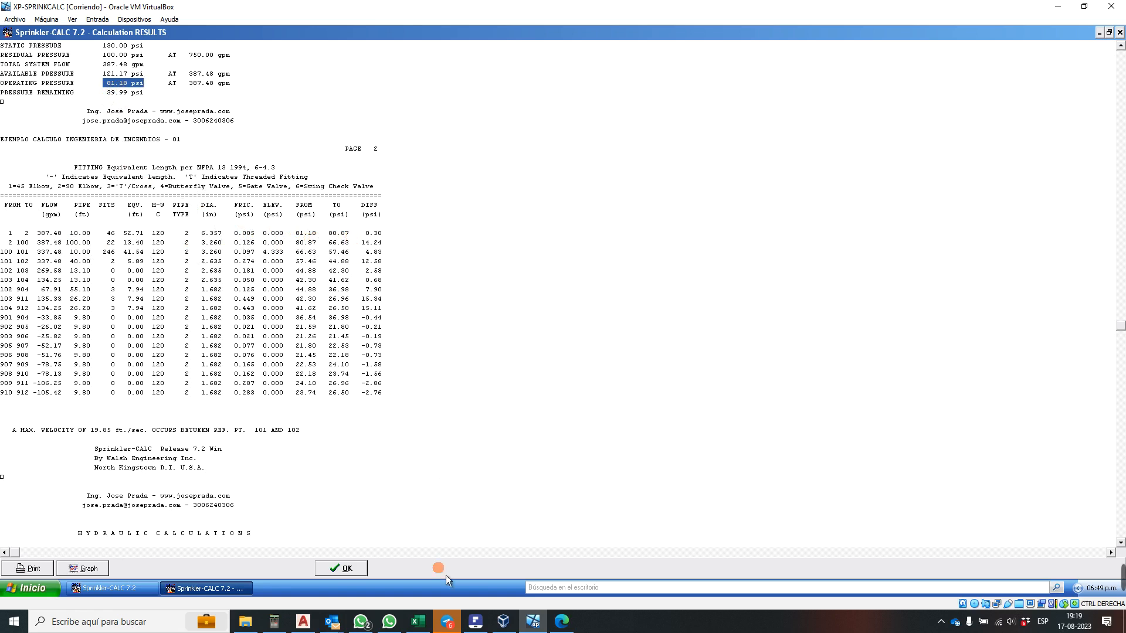
# - Switch to AutoCAD and trace the EJERCICIO SPRINKCALC piping from the sprinkler area to pump reference points 001 and 002
pyautogui.click(309, 624)
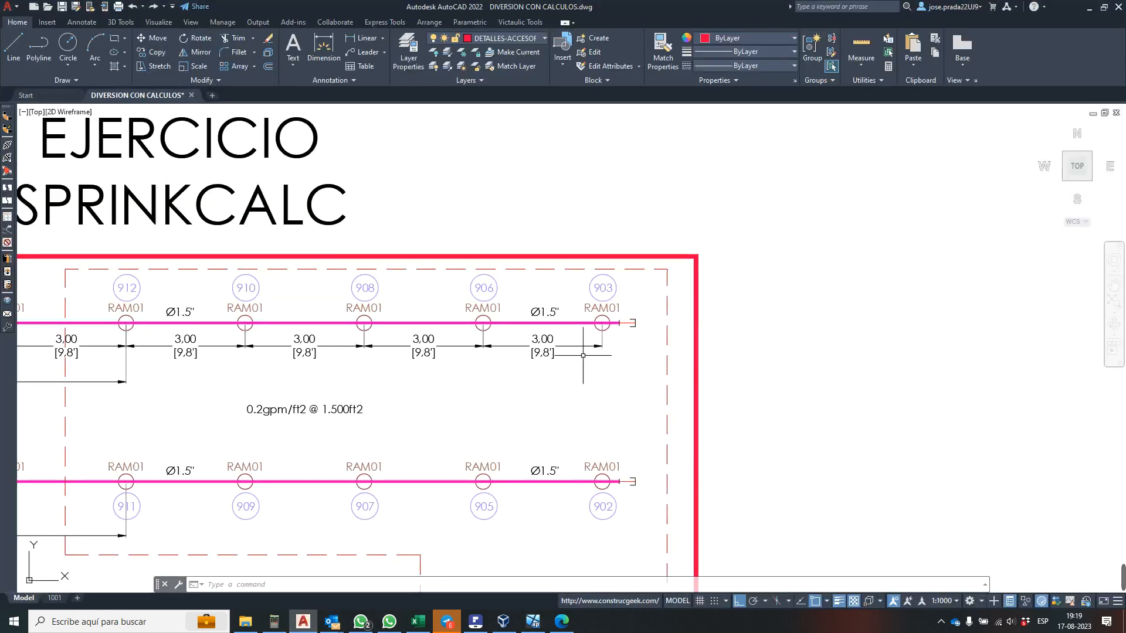
pyautogui.scroll(-6, 602, 298)
pyautogui.scroll(2, 605, 310)
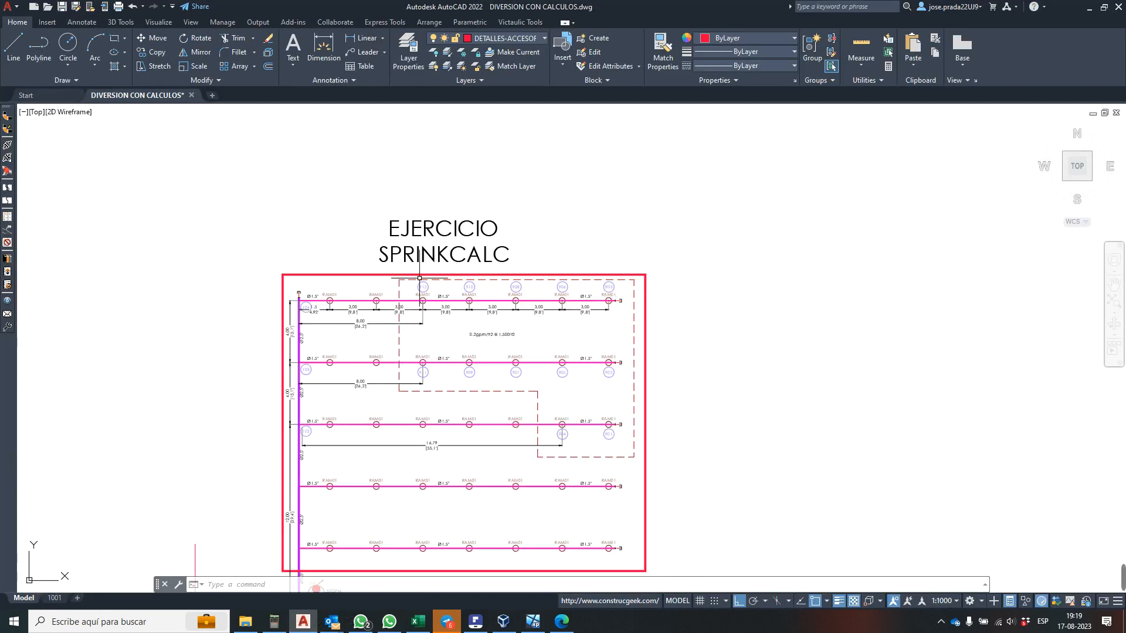
pyautogui.scroll(-4, 380, 332)
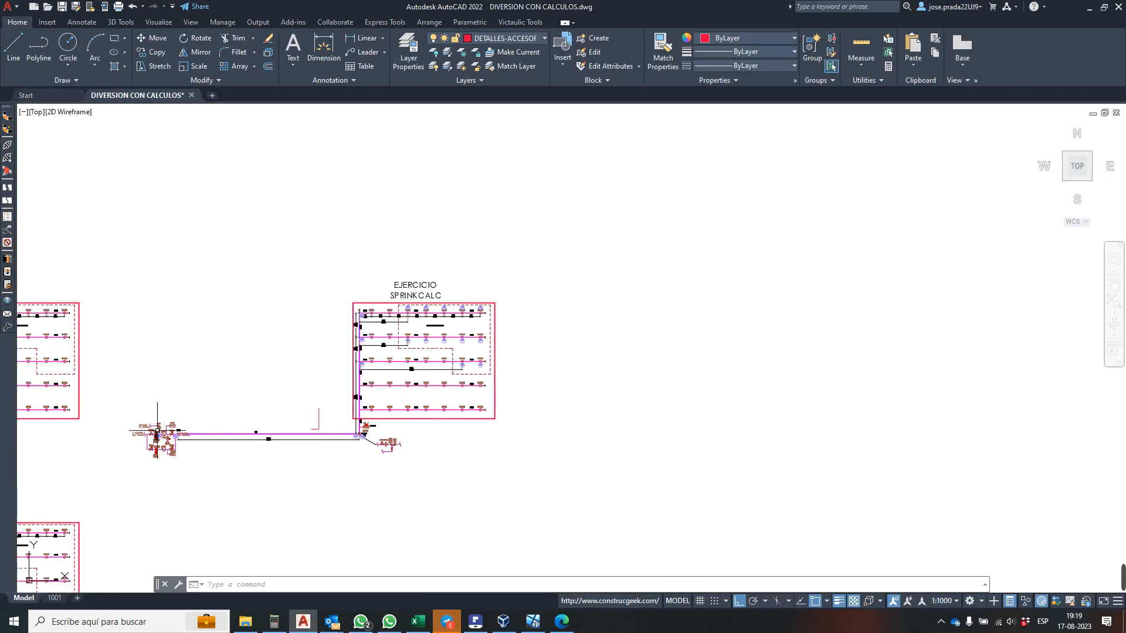
pyautogui.scroll(6, 158, 428)
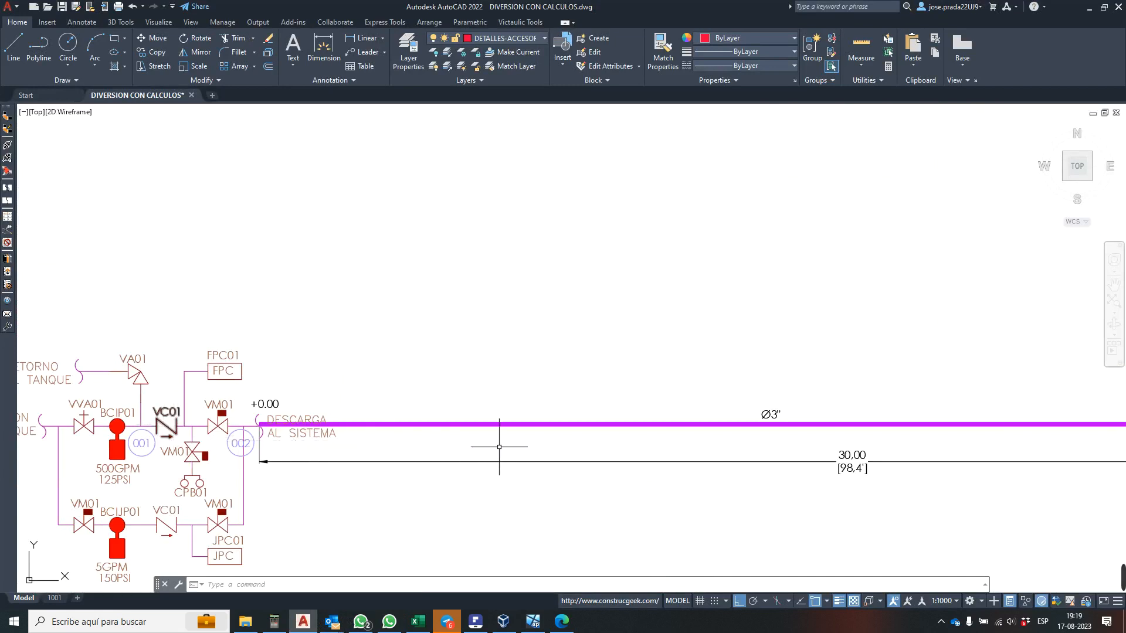
pyautogui.scroll(-4, 410, 404)
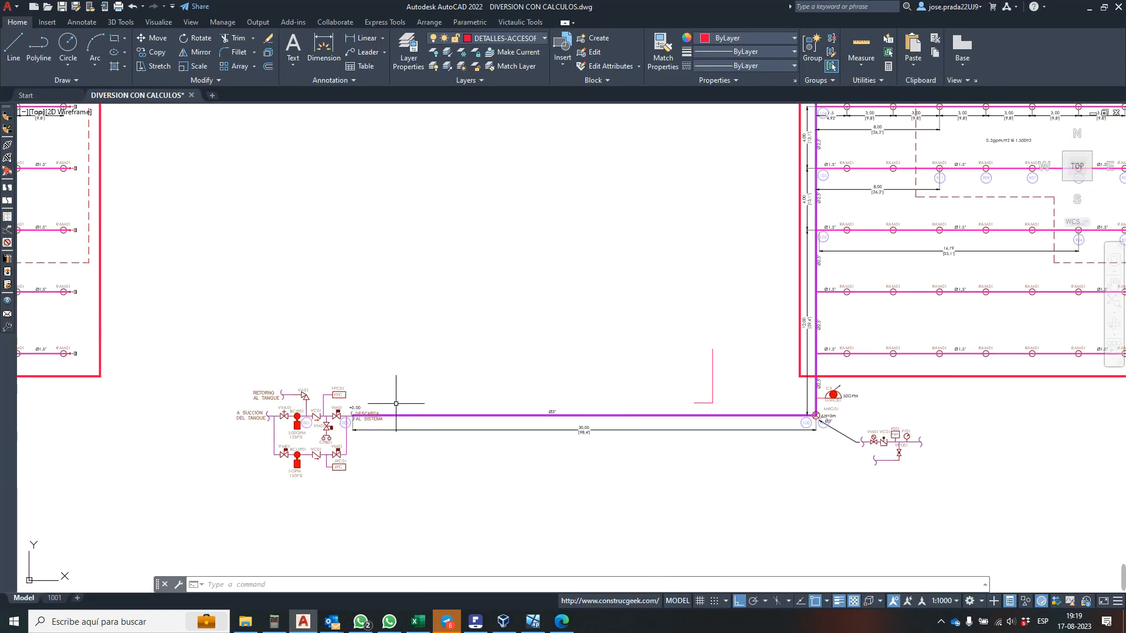
pyautogui.scroll(-2, 396, 403)
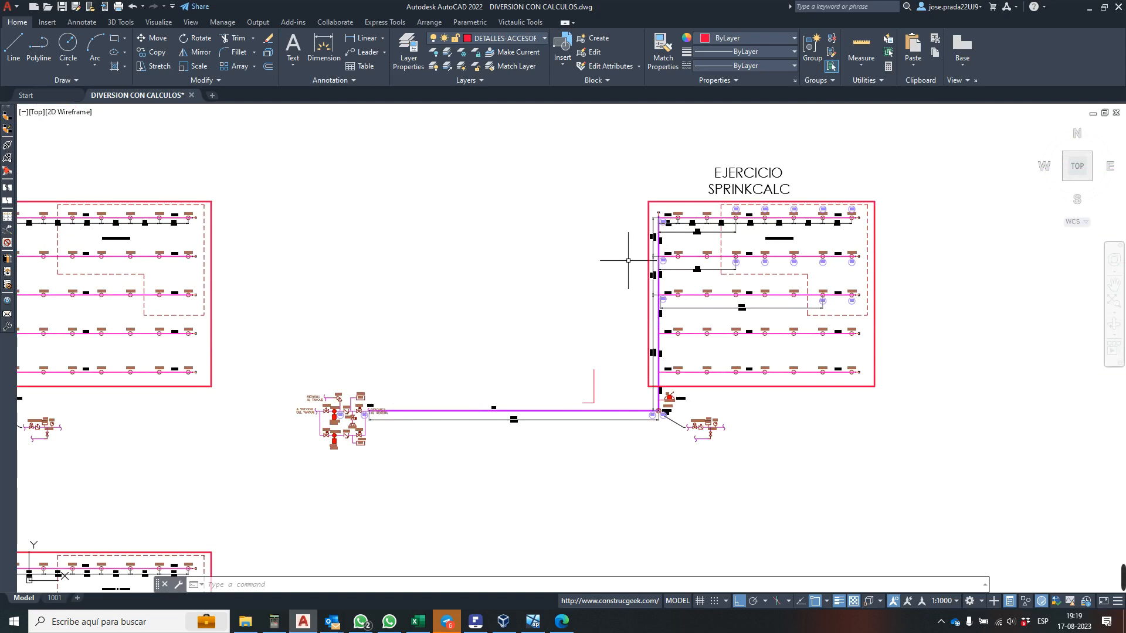
pyautogui.scroll(8, 344, 416)
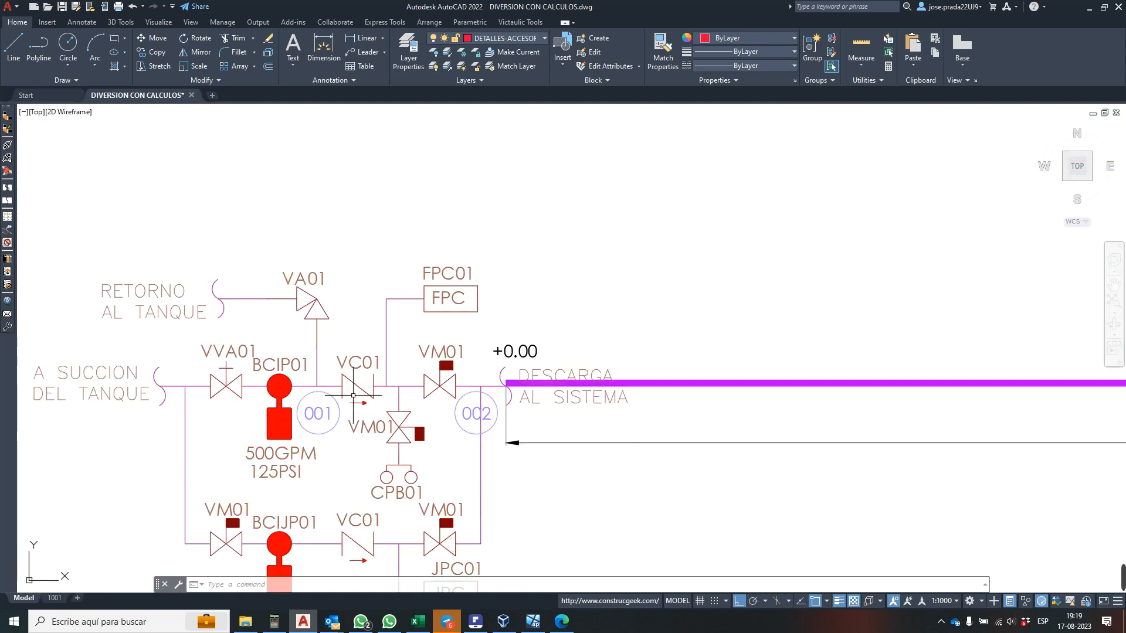
# - Compare the Sprinkler-CALC pipe table with the AutoCAD drawing's sprinkler reference points and branch pipes in the design area
pyautogui.click(533, 621)
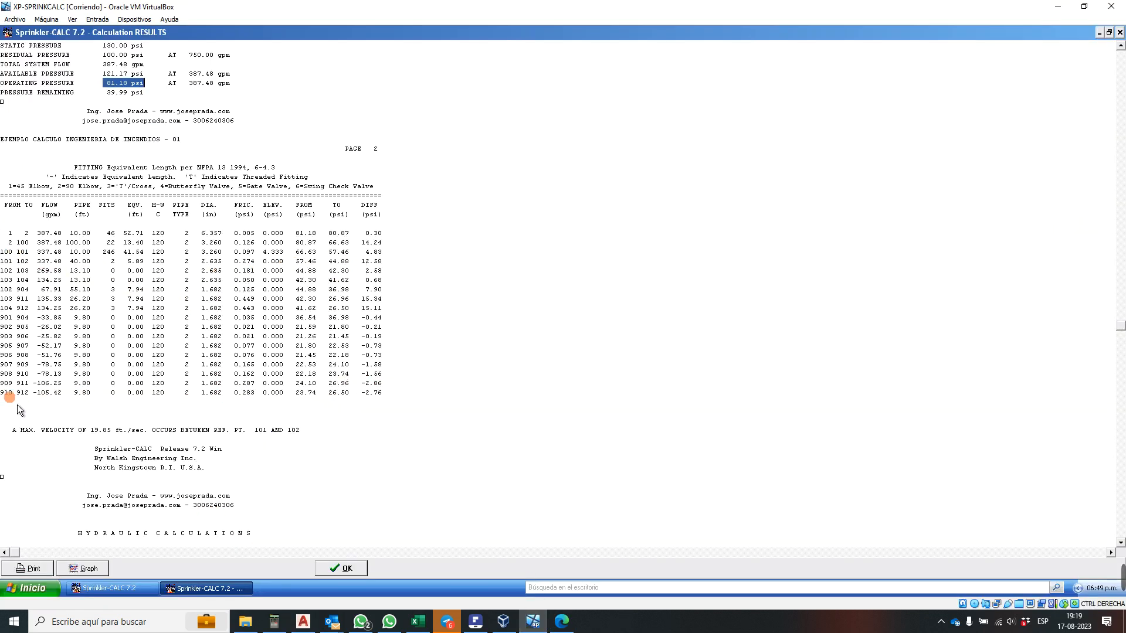
pyautogui.click(303, 622)
pyautogui.scroll(-5, 410, 332)
pyautogui.scroll(-2, 409, 331)
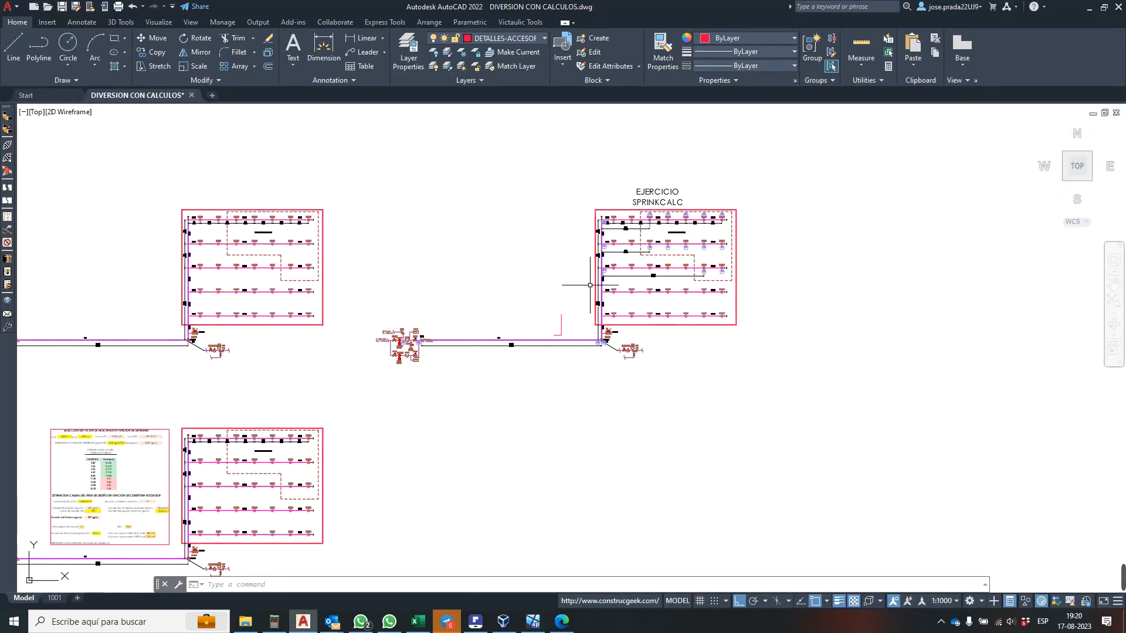
pyautogui.scroll(7, 727, 216)
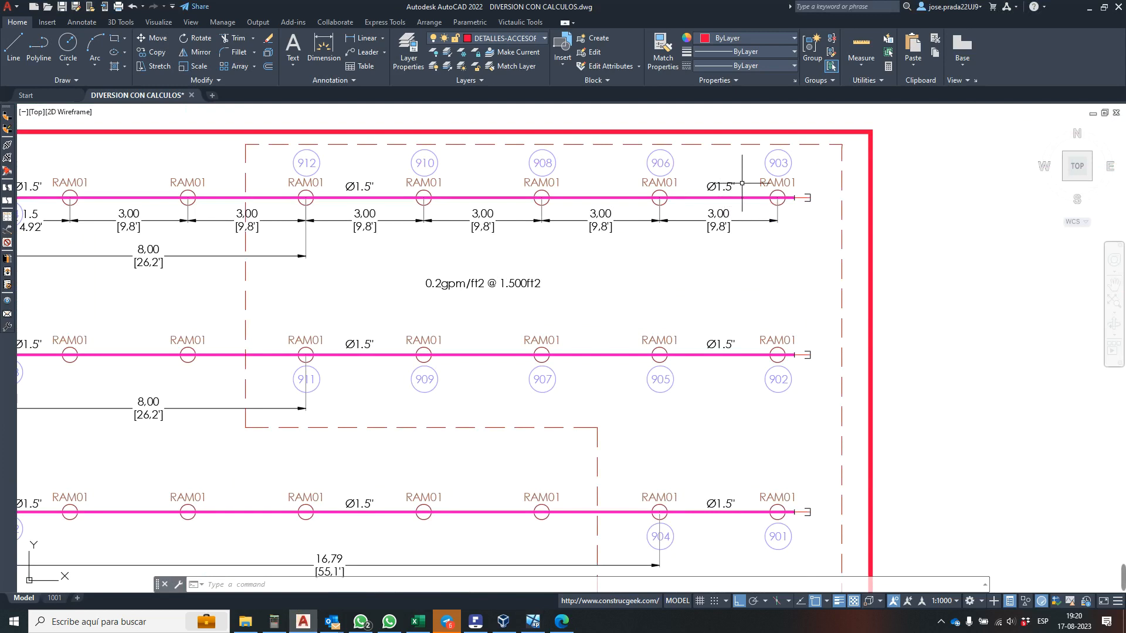
pyautogui.scroll(2, 741, 183)
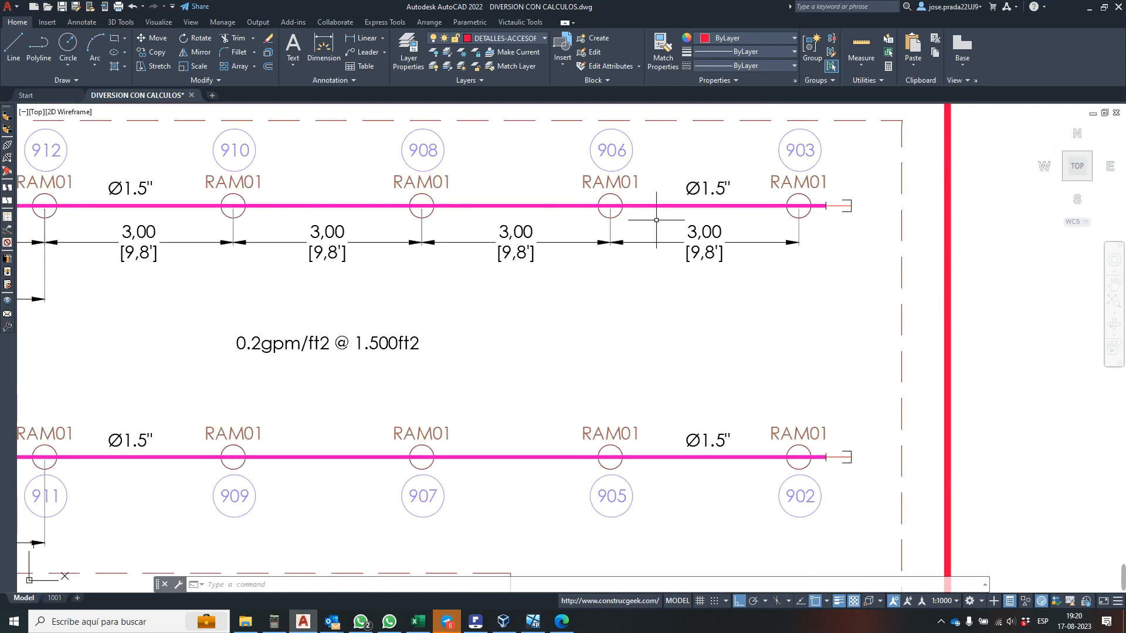
# - Return to Sprinkler-CALC, examine the supply and demand points in the Water Supply / Demand Graph, and close the graph and results
pyautogui.click(530, 624)
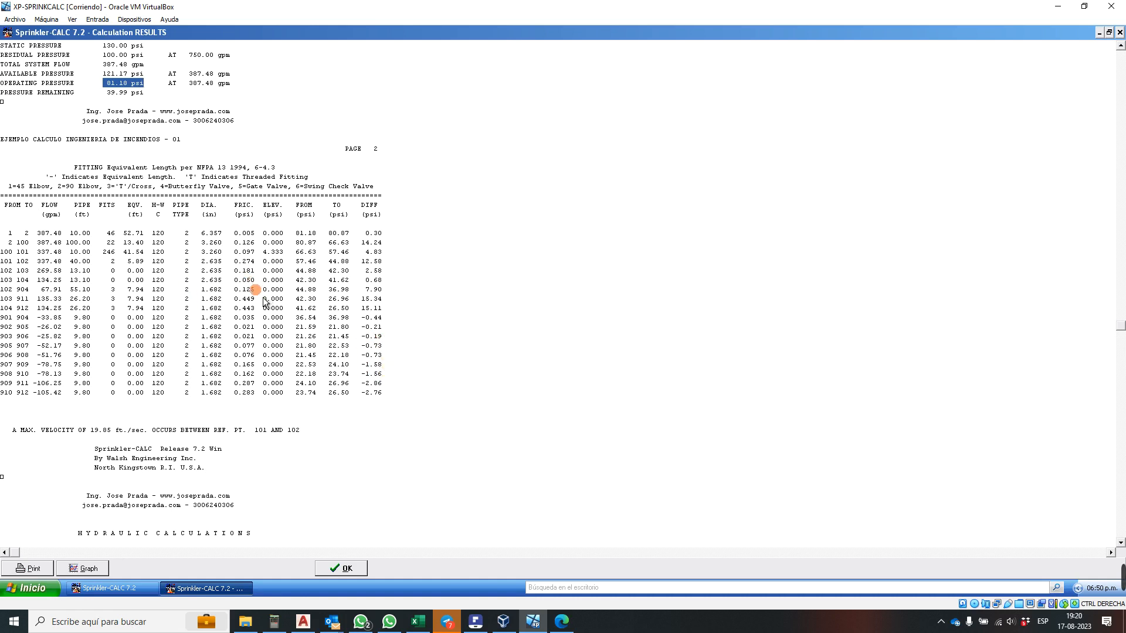
pyautogui.scroll(4, 1119, 49)
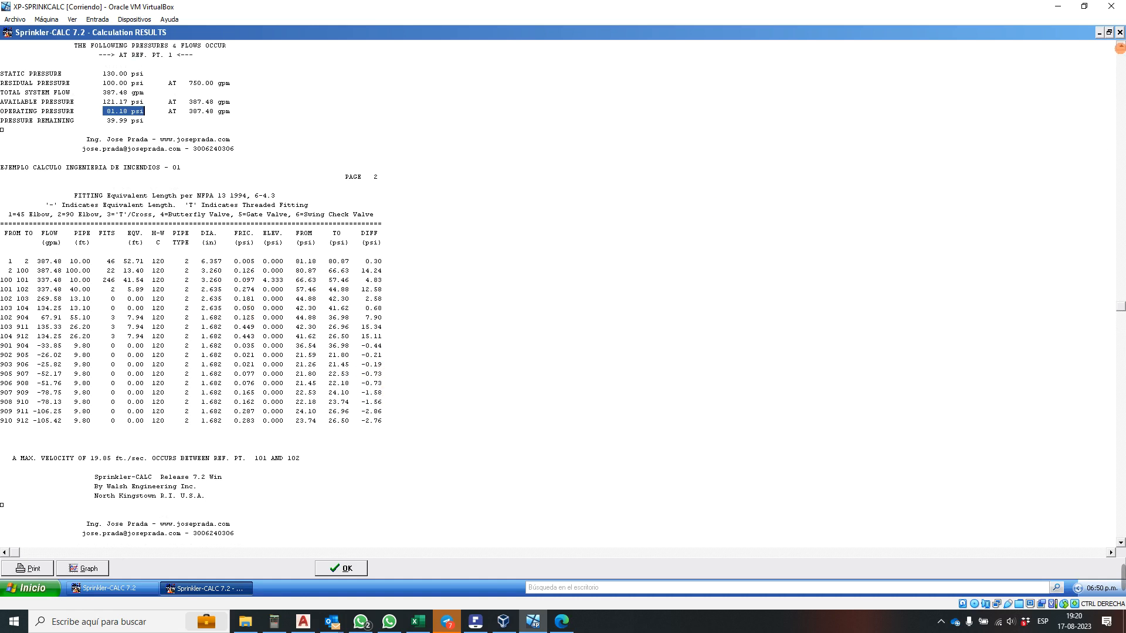
pyautogui.scroll(3, 1119, 48)
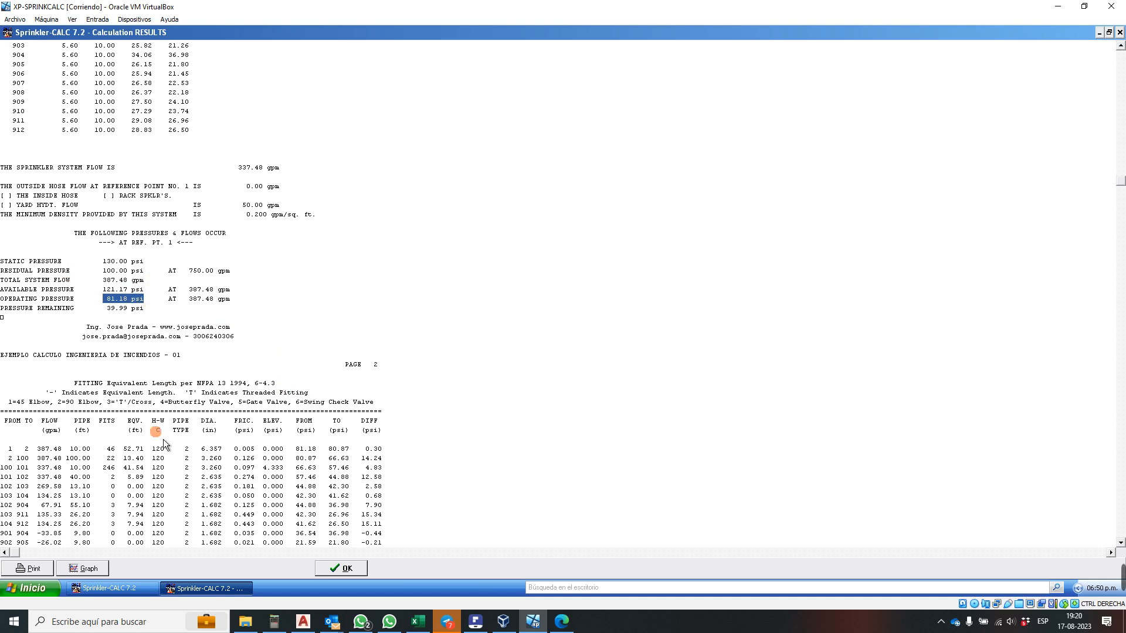
pyautogui.click(89, 568)
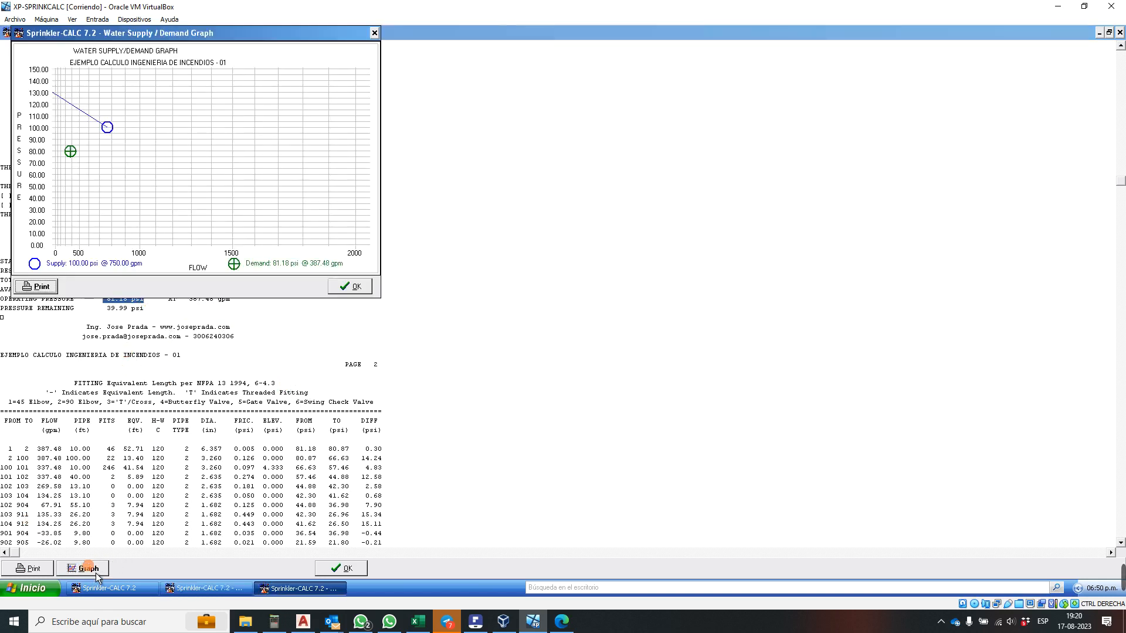
pyautogui.moveTo(104, 34); pyautogui.dragTo(276, 133)
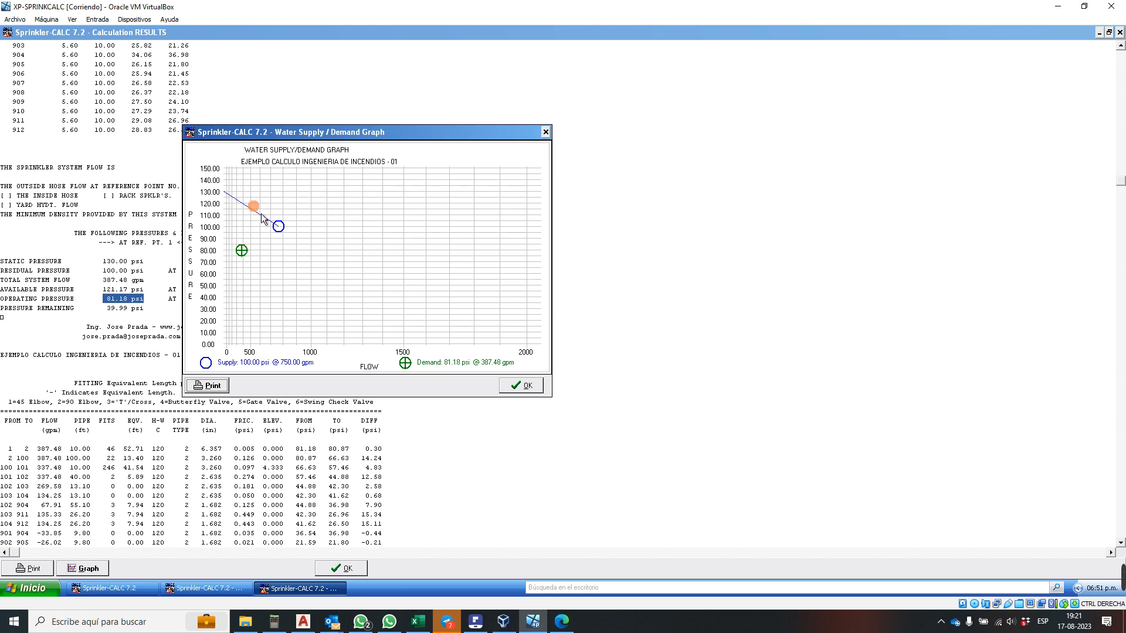
pyautogui.click(518, 385)
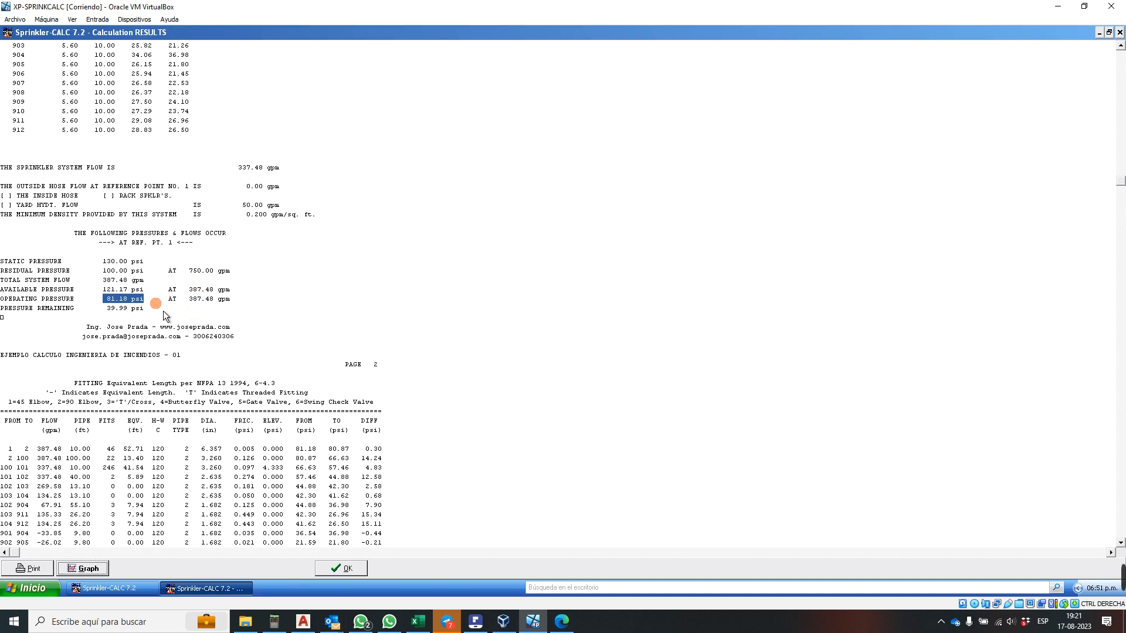
pyautogui.click(354, 571)
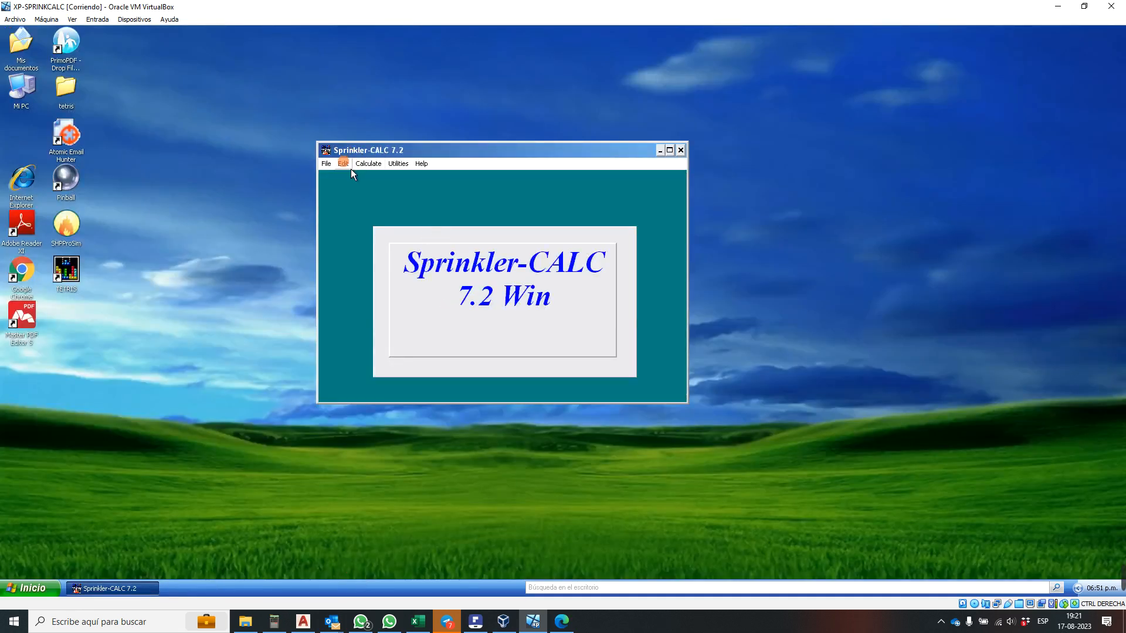
# - Copy ejemplo1.job to a new job file named ejemplo2.job in the jobs folder and close the Job Manager
pyautogui.click(327, 166)
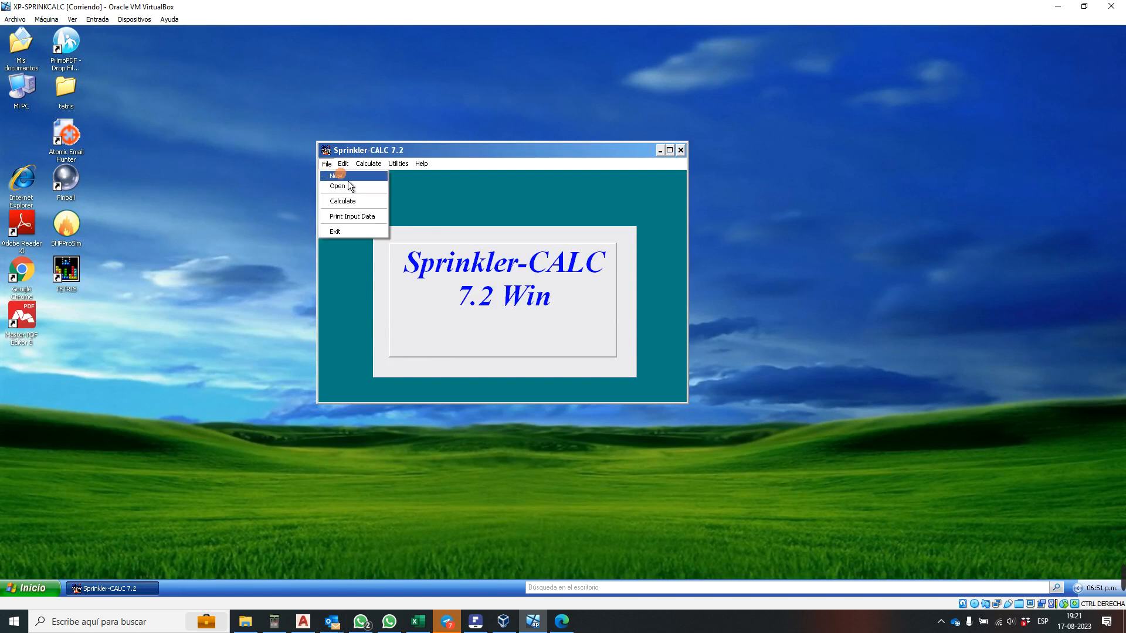
pyautogui.moveTo(343, 164)
pyautogui.click(398, 164)
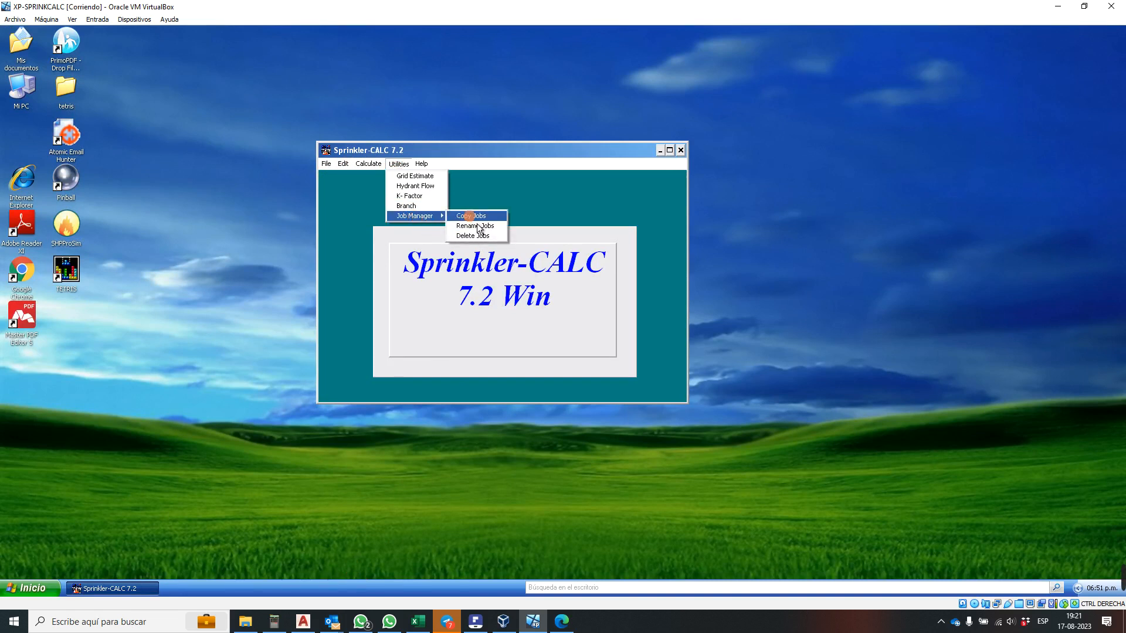
pyautogui.click(466, 216)
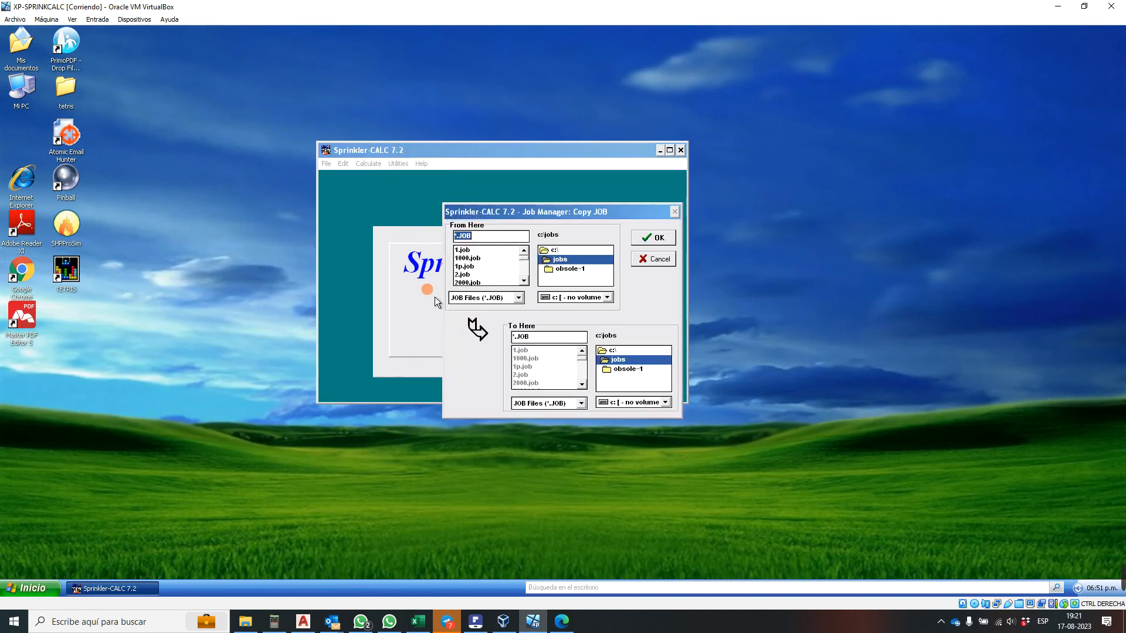
pyautogui.click(524, 280)
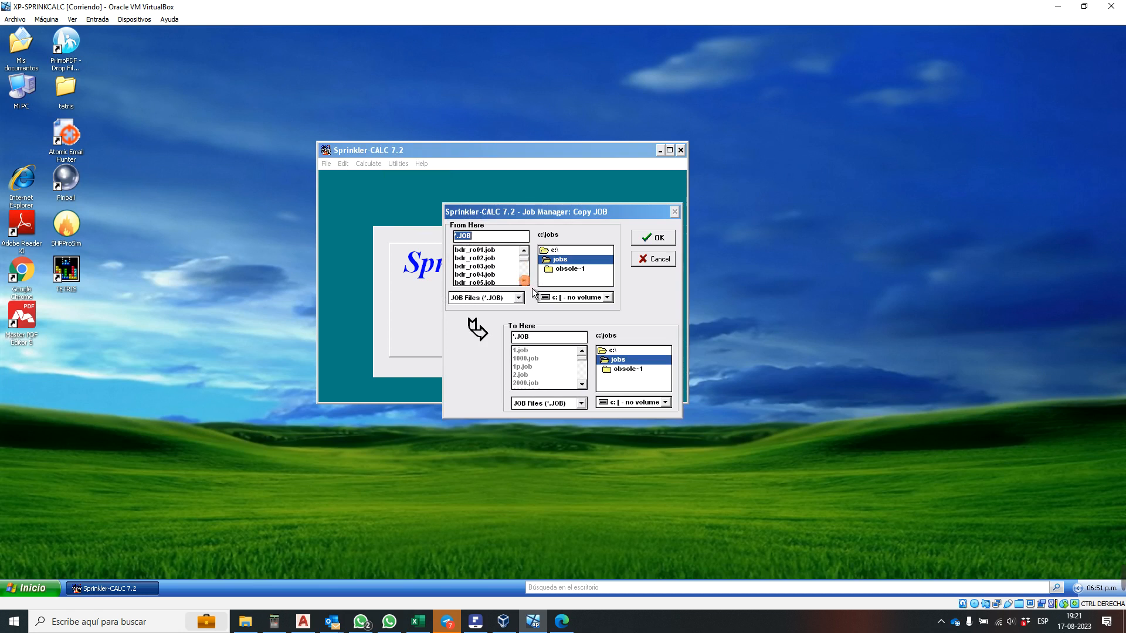
pyautogui.click(501, 280)
pyautogui.press('e')
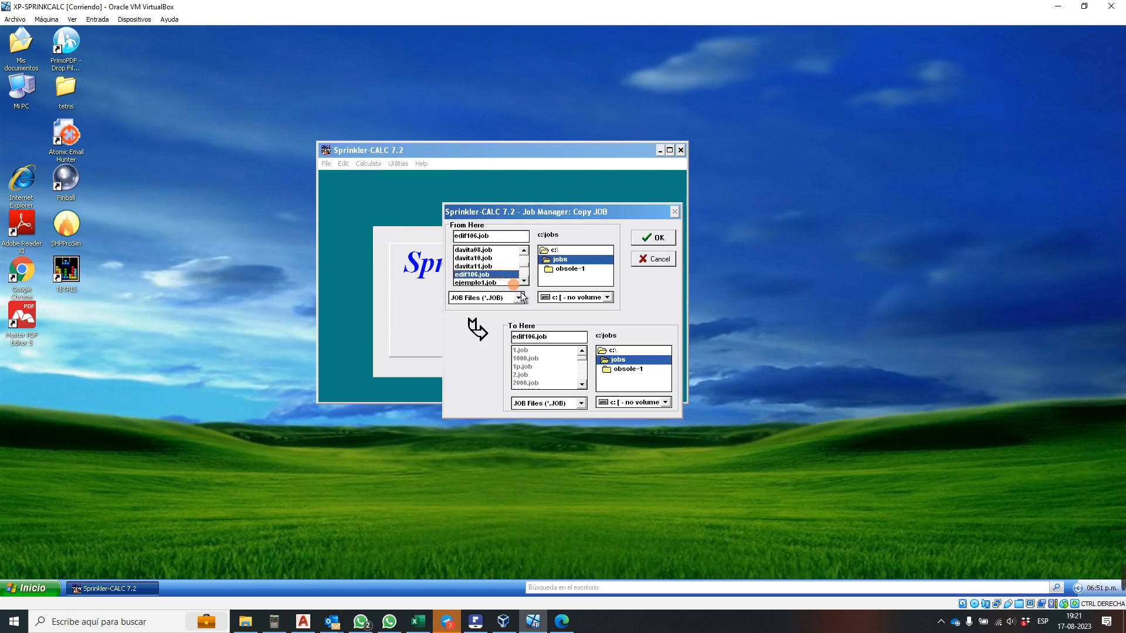
pyautogui.click(524, 281)
pyautogui.click(482, 275)
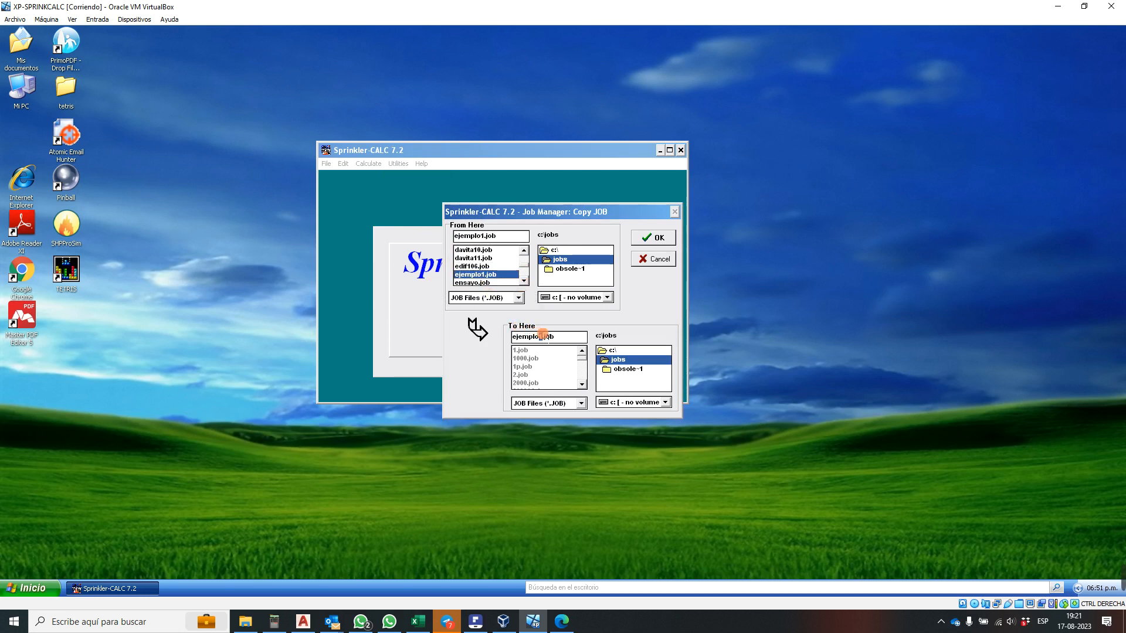
pyautogui.write('2')
pyautogui.click(648, 242)
pyautogui.click(586, 325)
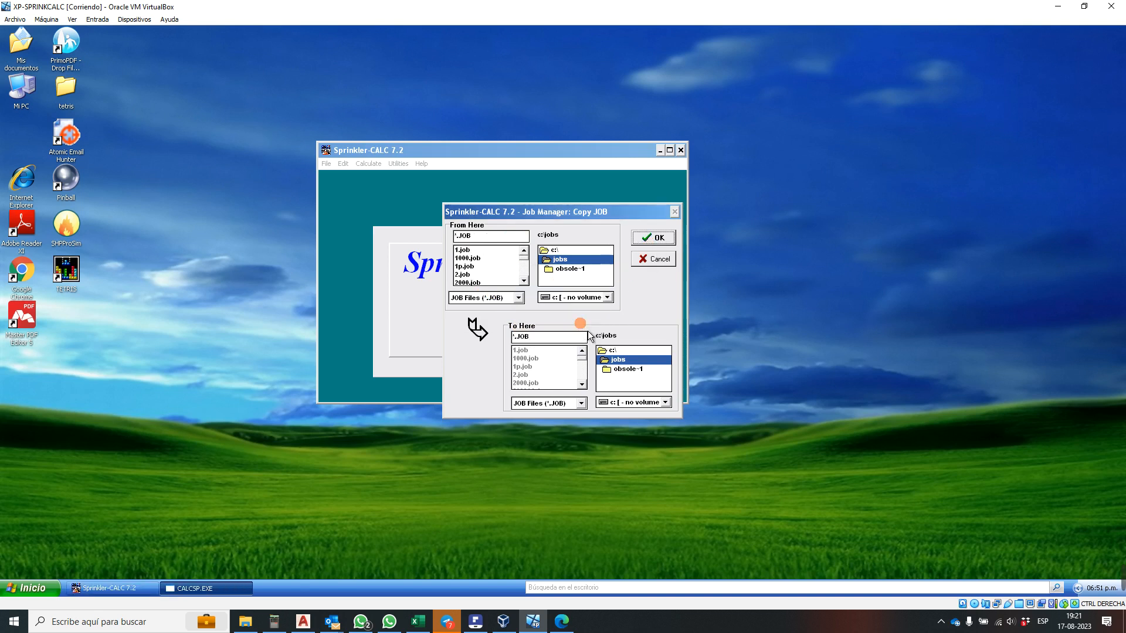
pyautogui.click(650, 261)
# - Open EJEMPLO2.JOB from the jobs folder for editing
pyautogui.click(343, 163)
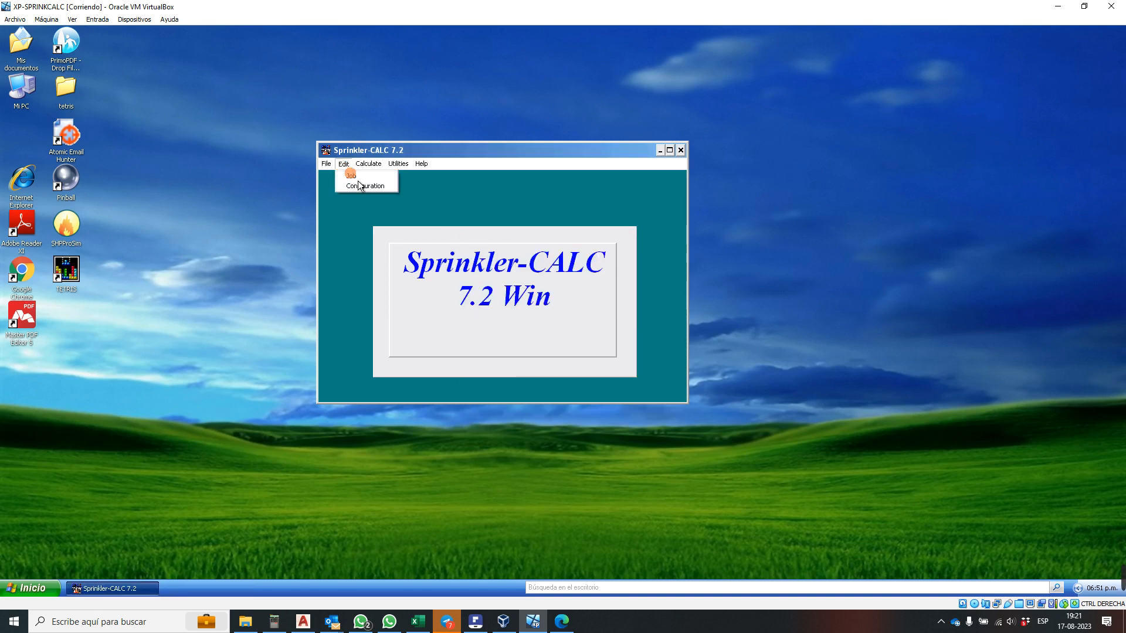
pyautogui.click(359, 178)
pyautogui.moveTo(508, 204); pyautogui.dragTo(512, 204)
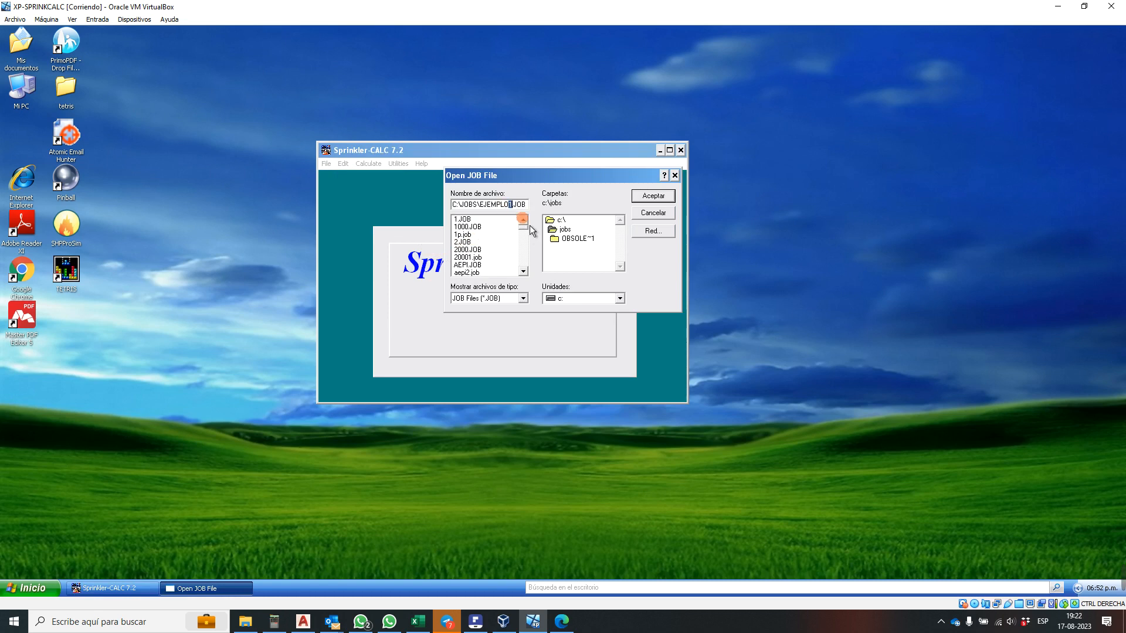
pyautogui.write('2')
pyautogui.click(648, 200)
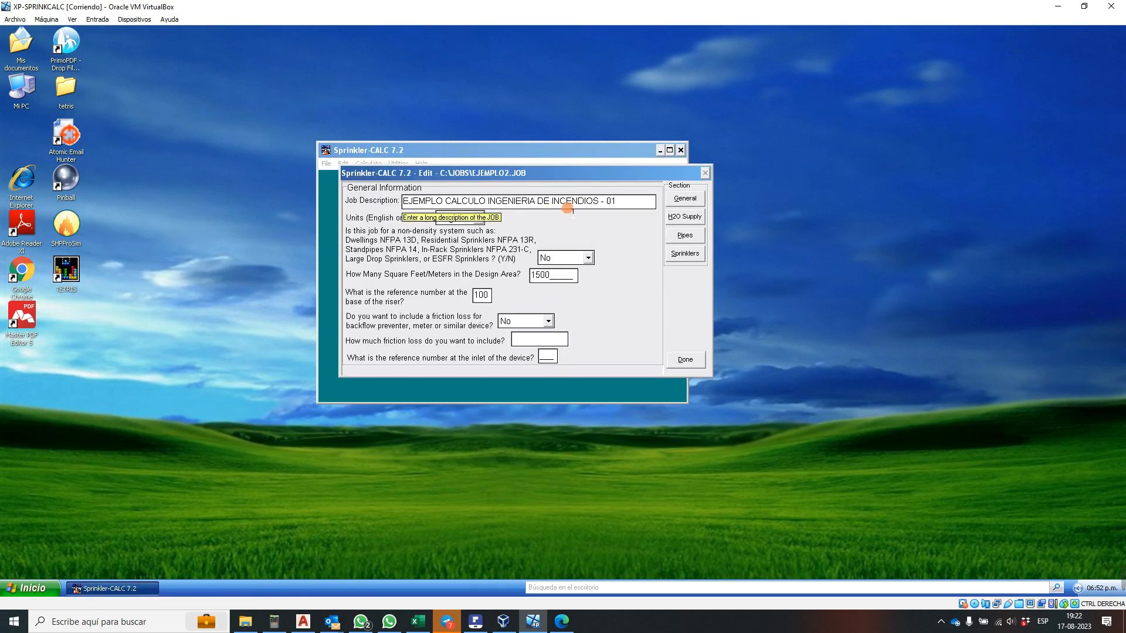
# - Review the pipe lines of EJEMPLO2.JOB and look up the nominal diameter codes available for line 13
pyautogui.click(684, 236)
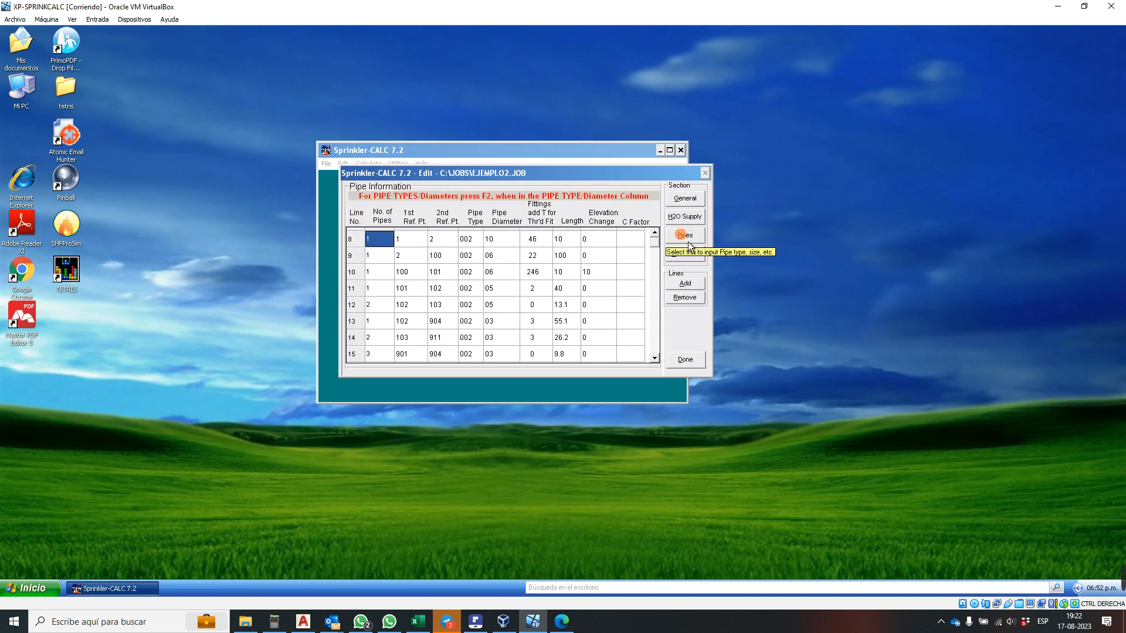
pyautogui.click(654, 357)
pyautogui.click(654, 358)
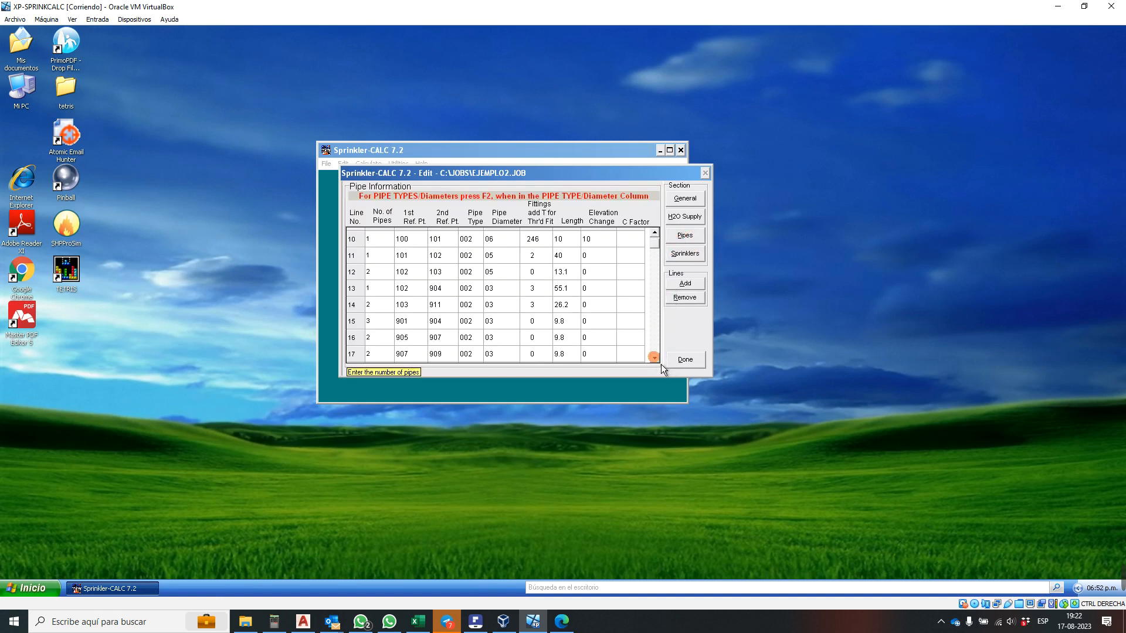
pyautogui.click(654, 357)
pyautogui.click(654, 357)
pyautogui.click(655, 358)
pyautogui.click(655, 233)
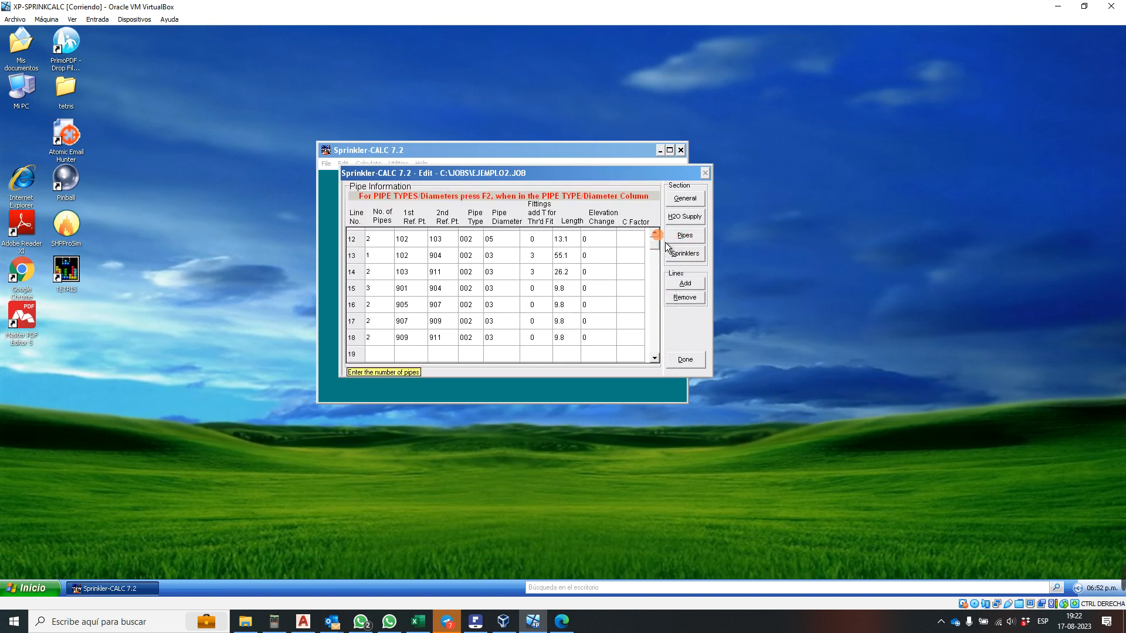
pyautogui.click(499, 256)
pyautogui.click(497, 272)
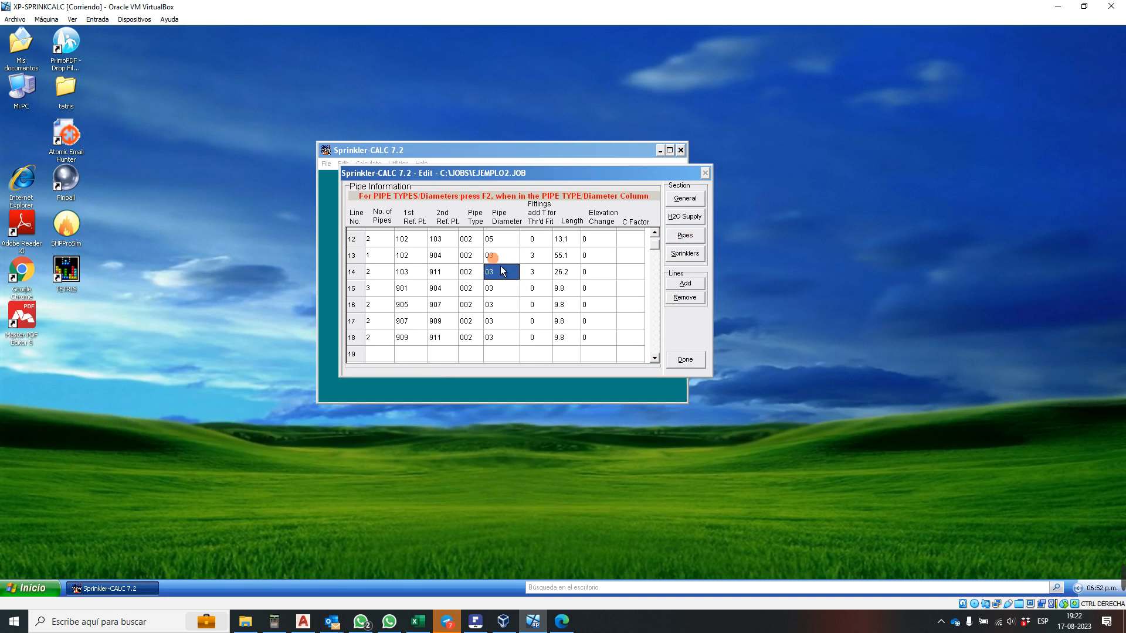
pyautogui.click(495, 258)
pyautogui.press('F2')
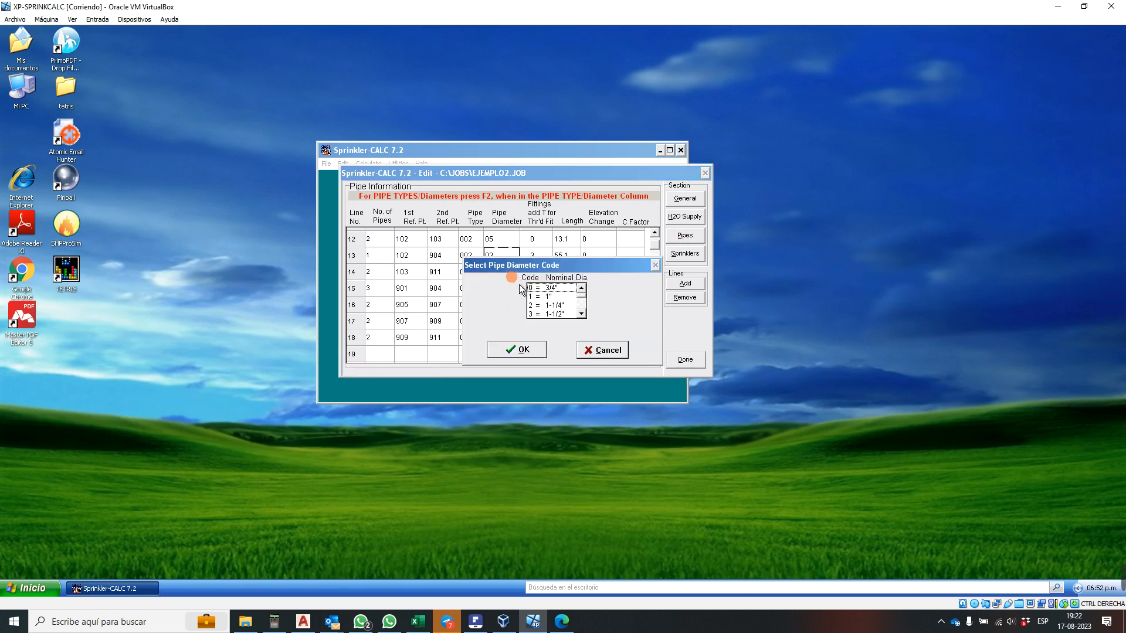
pyautogui.click(581, 314)
pyautogui.click(581, 287)
pyautogui.click(524, 351)
pyautogui.press('Down')
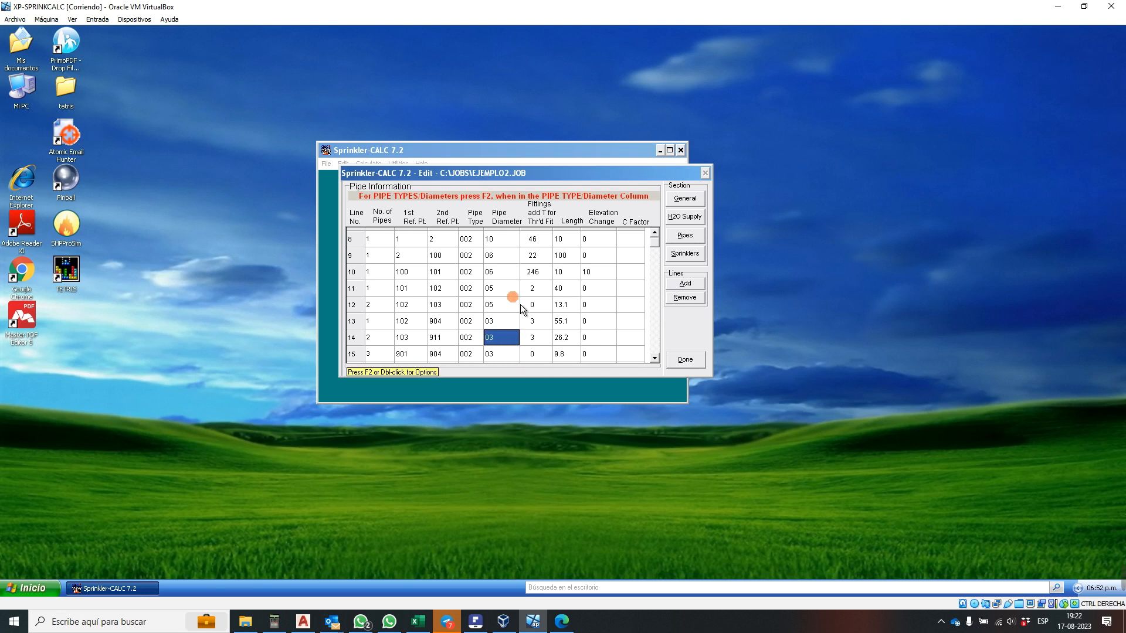
# - Set the pipe diameter code of lines 13 to 18 to 1 and save the job
pyautogui.click(654, 358)
pyautogui.click(654, 357)
pyautogui.click(654, 358)
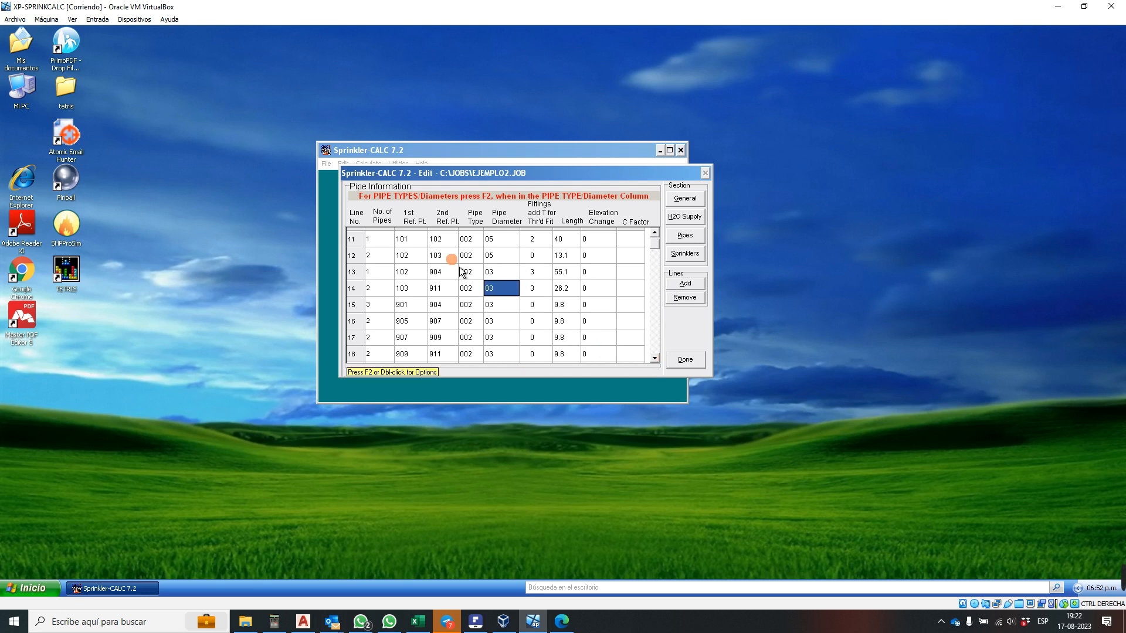
pyautogui.click(499, 273)
pyautogui.write('1')
pyautogui.click(493, 290)
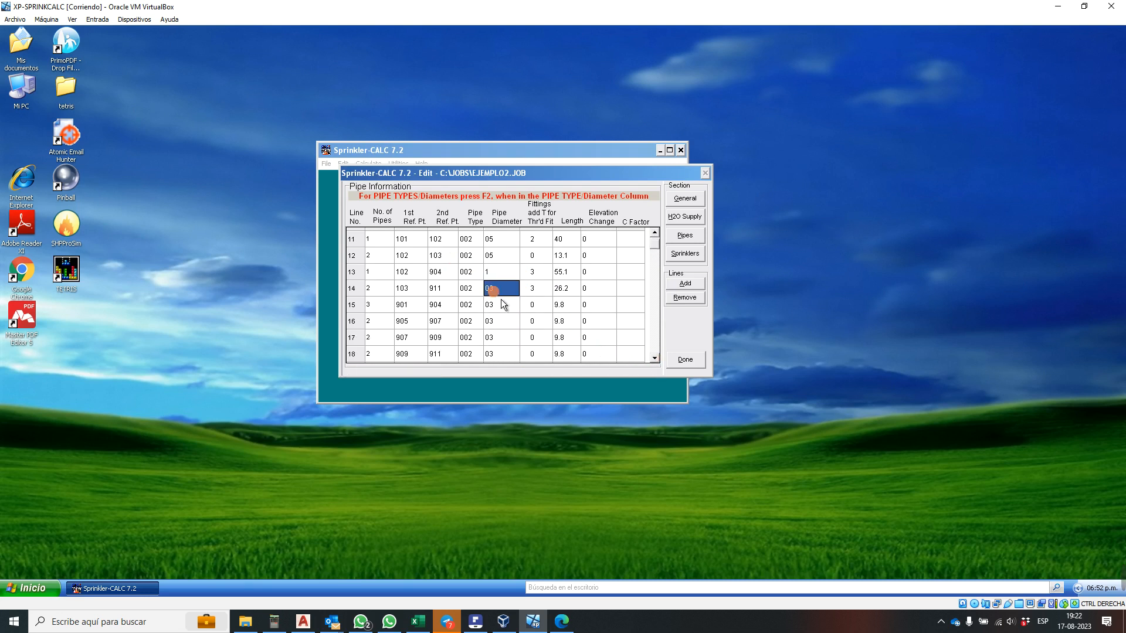
pyautogui.write('1')
pyautogui.click(496, 339)
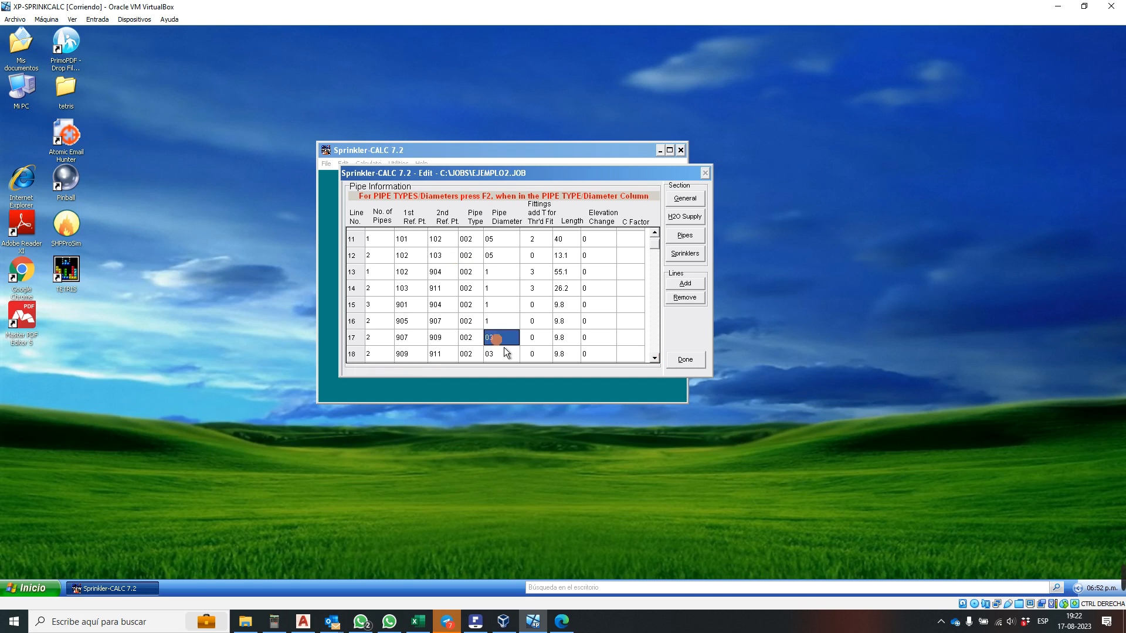
pyautogui.write('1')
pyautogui.click(655, 357)
pyautogui.click(654, 356)
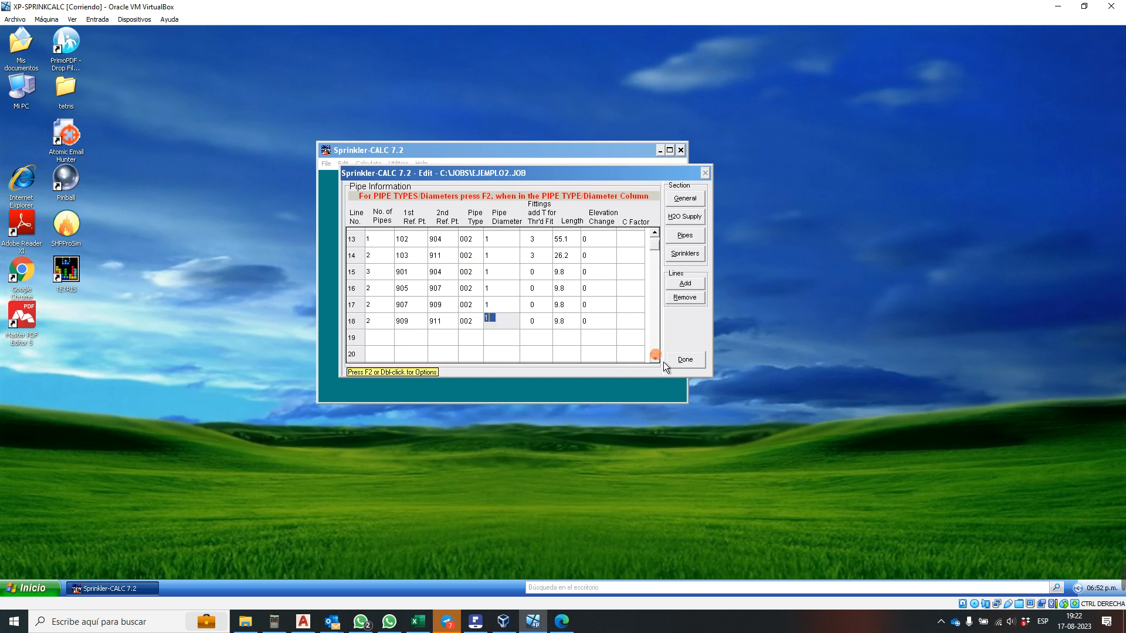
pyautogui.click(544, 329)
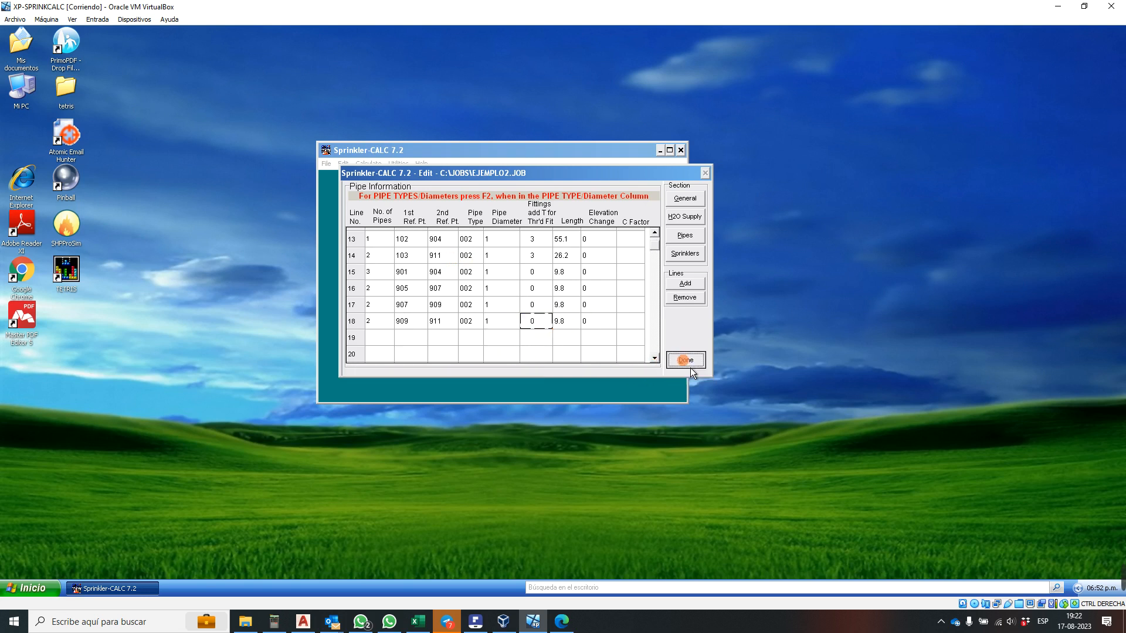
pyautogui.click(686, 359)
pyautogui.click(517, 336)
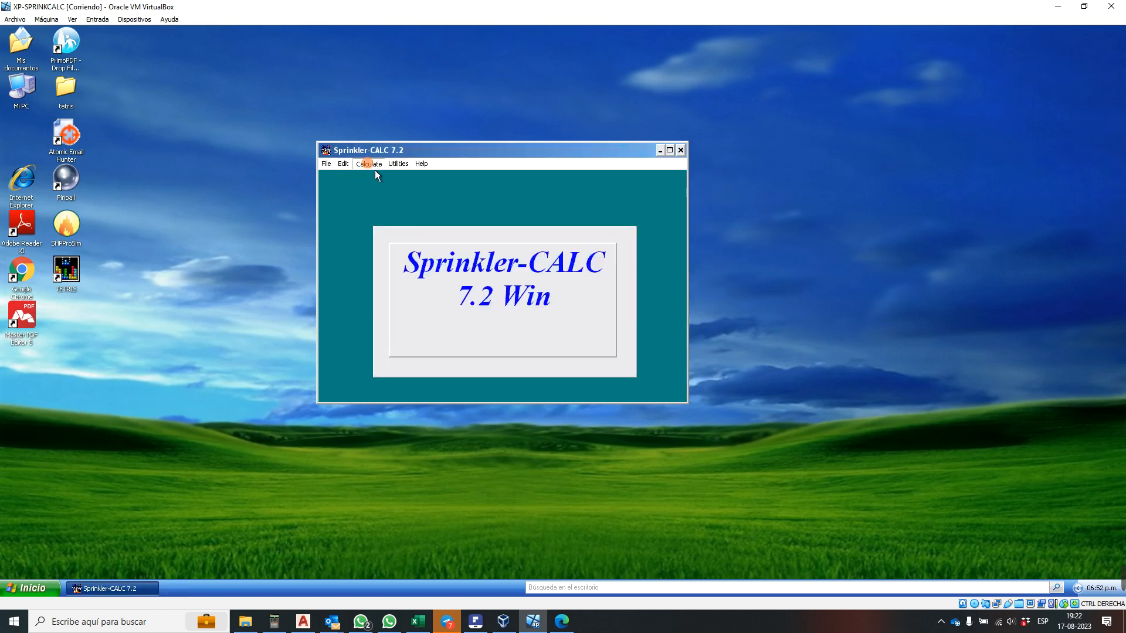
# - Calculate EJEMPLO2.JOB with the most remote design area located, examine the sprinkler flows and pressures, and close the results
pyautogui.click(372, 167)
pyautogui.click(651, 200)
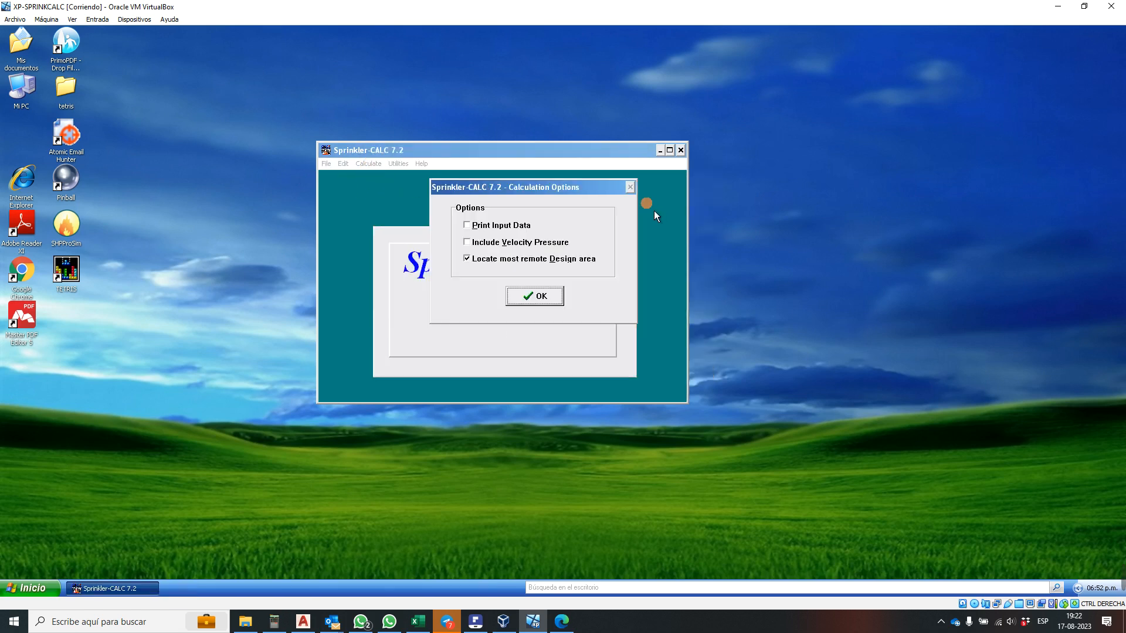
pyautogui.click(560, 296)
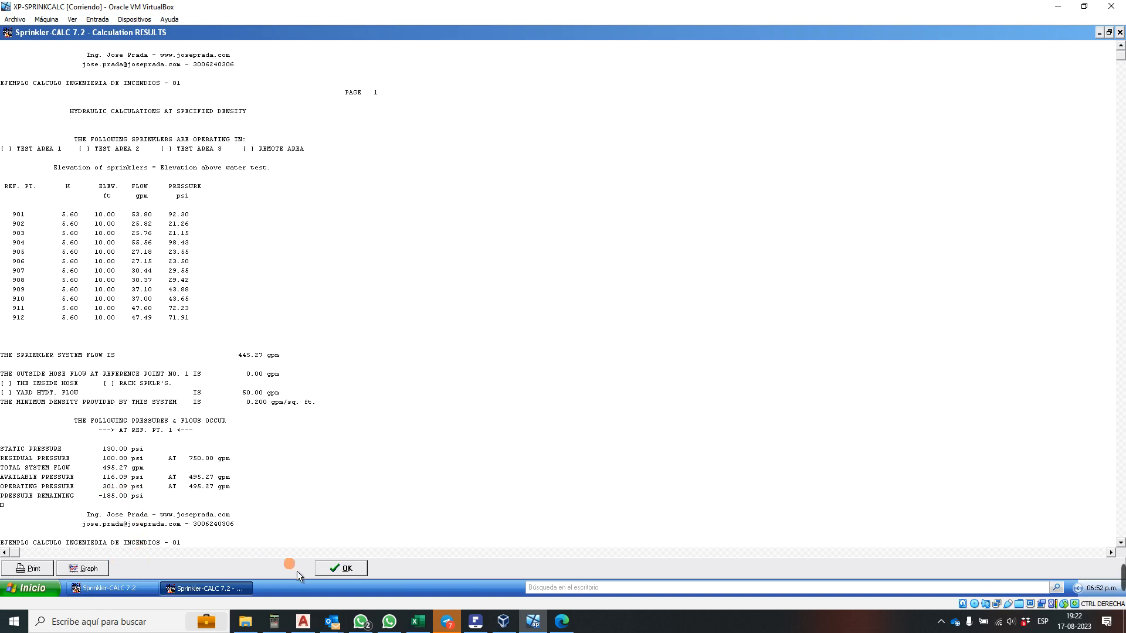
pyautogui.click(348, 570)
pyautogui.click(342, 165)
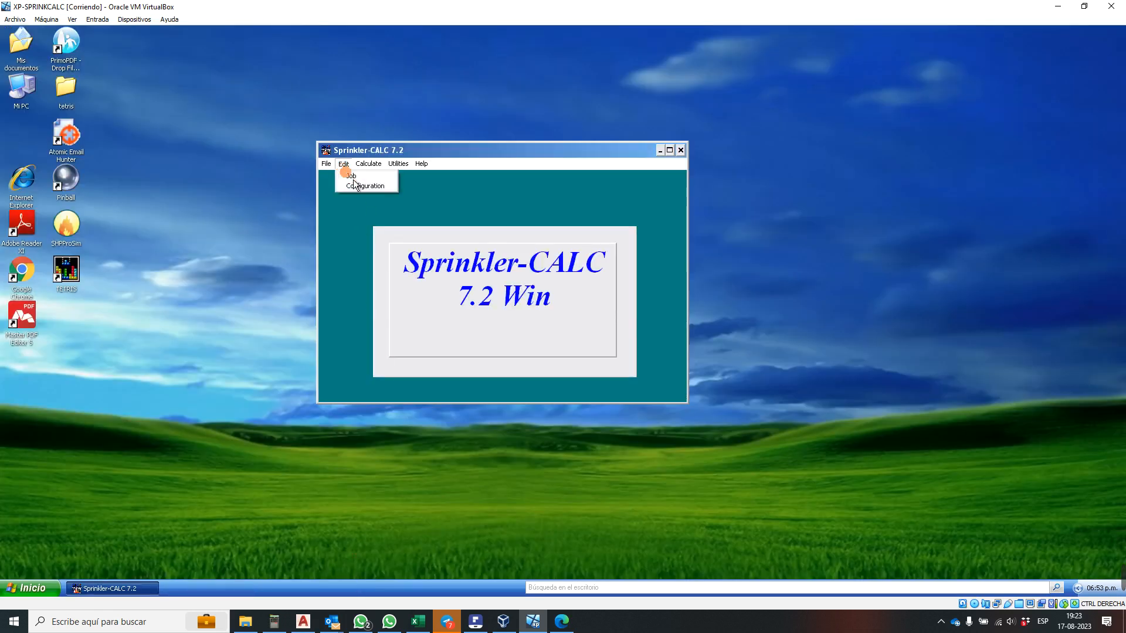
pyautogui.click(356, 177)
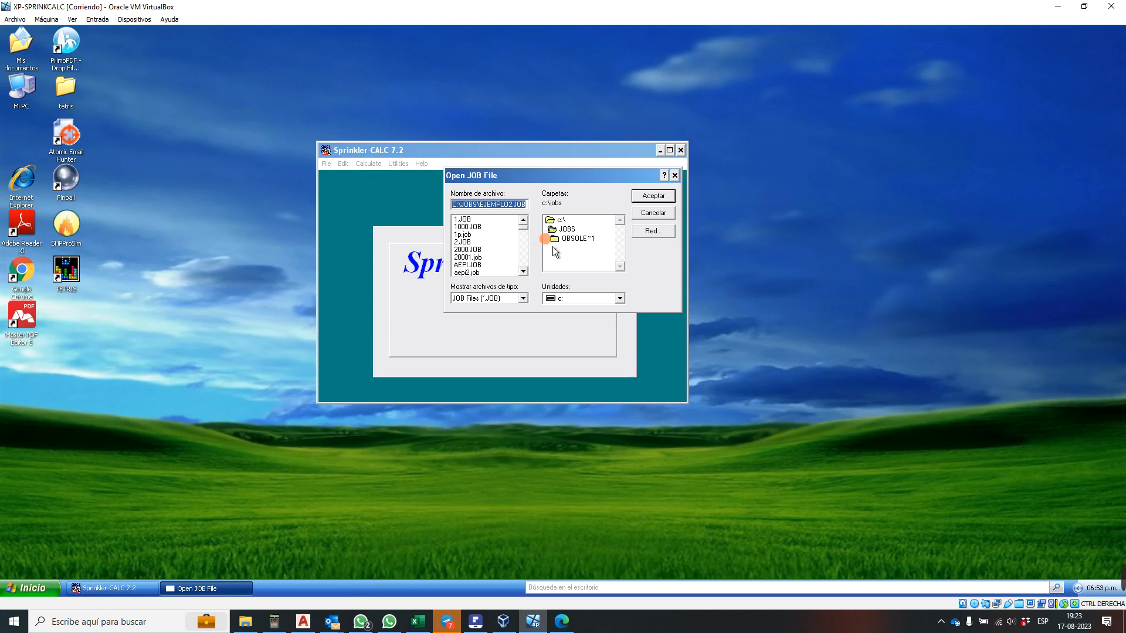
pyautogui.click(512, 205)
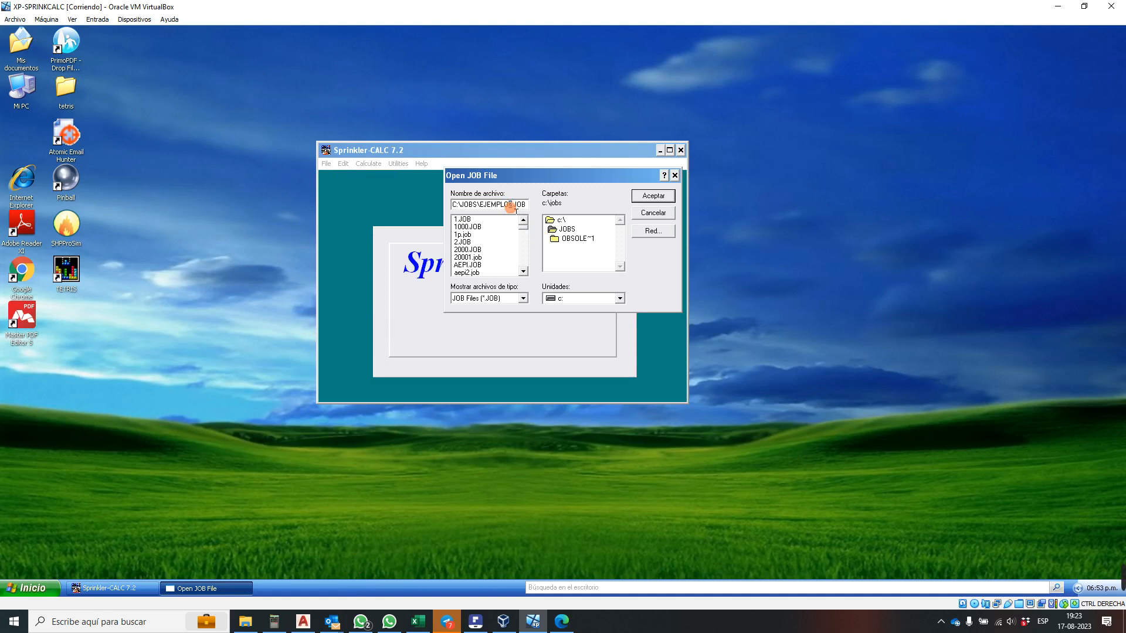
pyautogui.moveTo(509, 205); pyautogui.dragTo(514, 205)
pyautogui.click(653, 213)
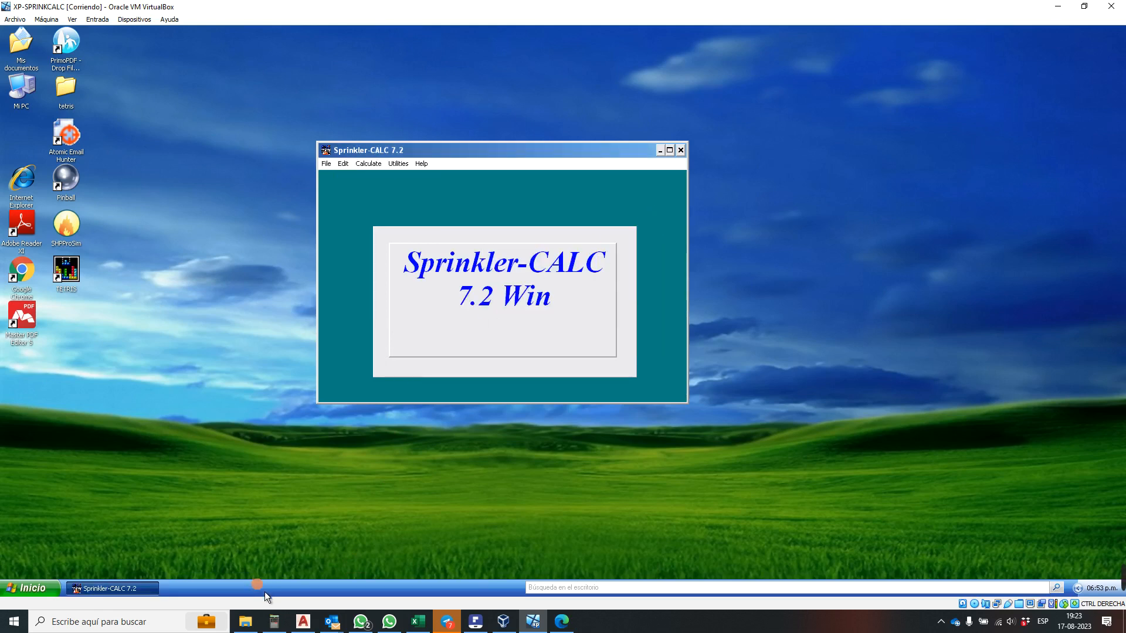
# - Switch to AutoCAD and examine the branch diameters, reference points and design area of the EJERCICIO SPRINKCALC drawing
pyautogui.click(303, 622)
pyautogui.scroll(-5, 548, 297)
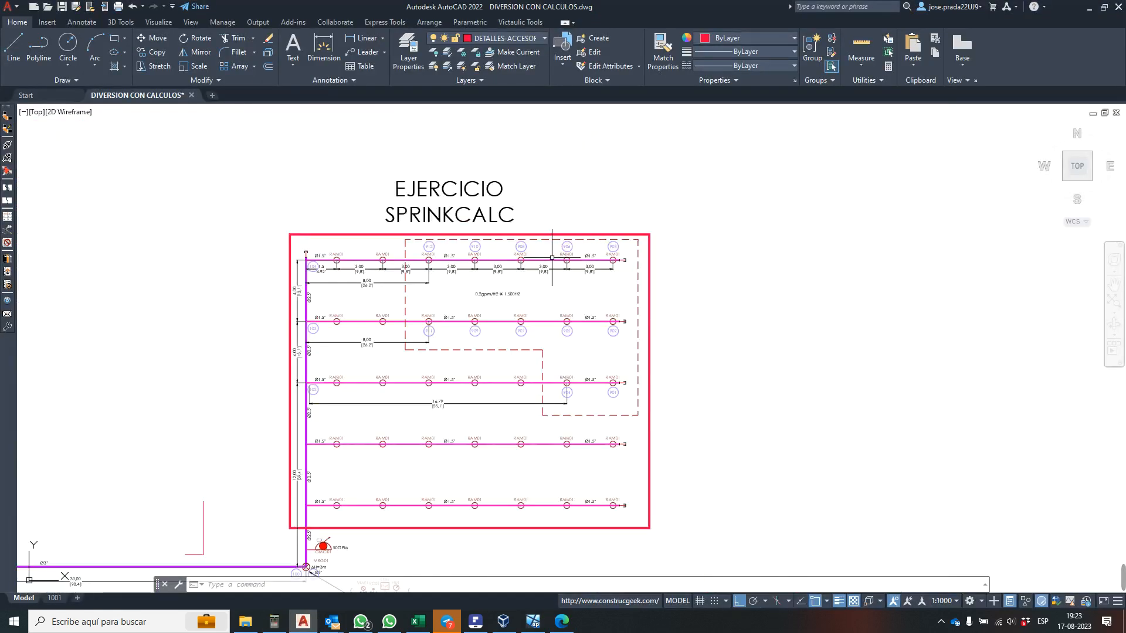
pyautogui.scroll(2, 361, 310)
pyautogui.scroll(3, 468, 335)
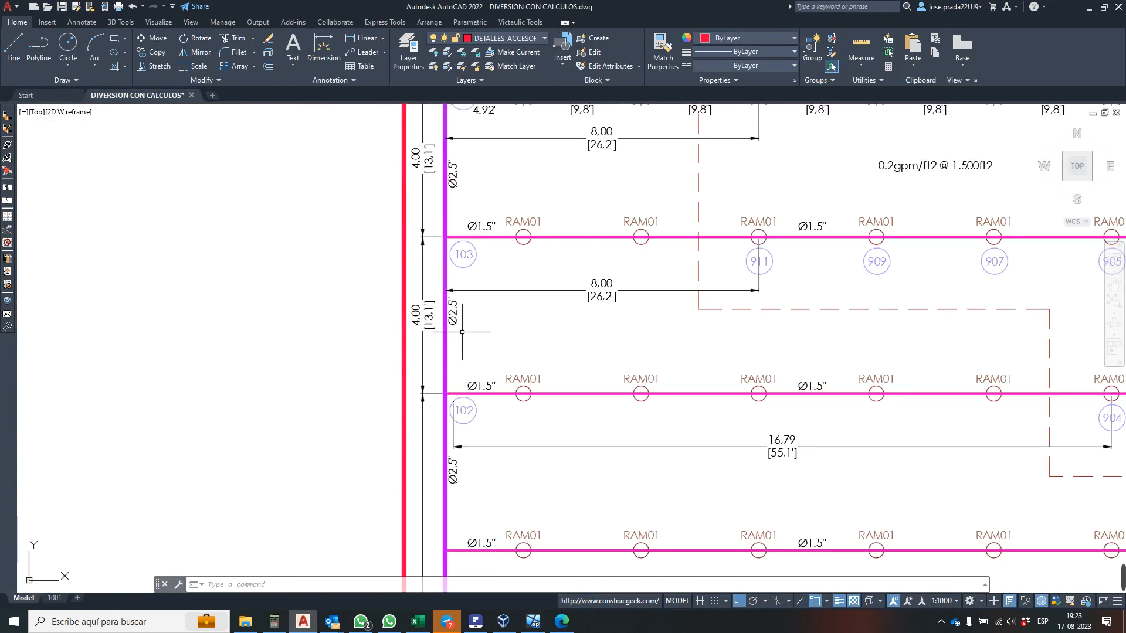
pyautogui.scroll(-2, 461, 300)
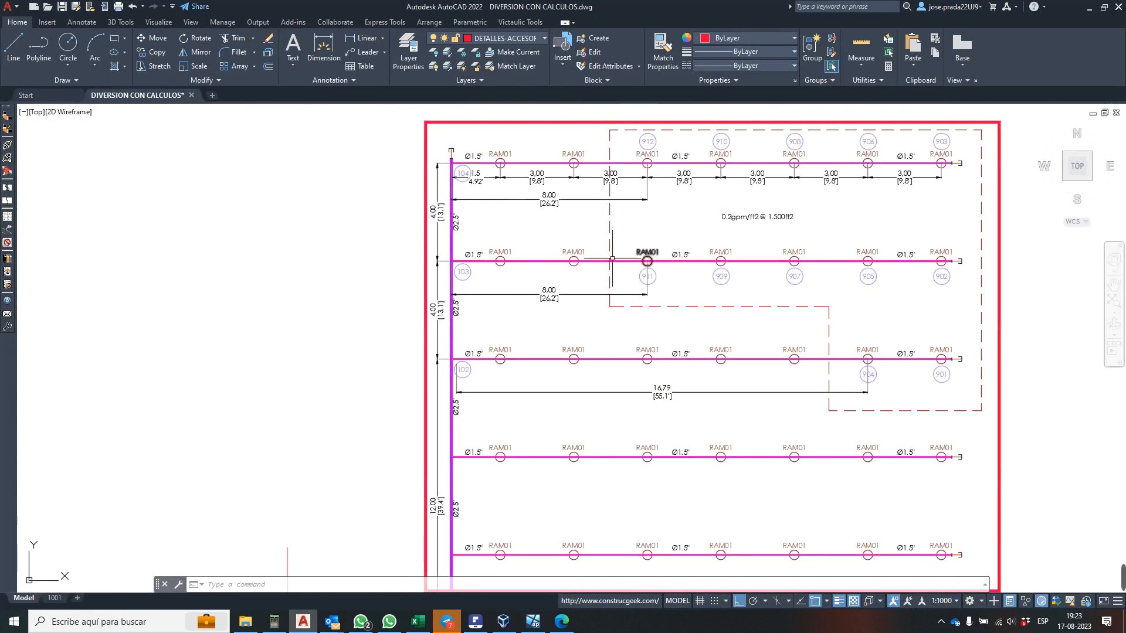
pyautogui.scroll(-3, 580, 252)
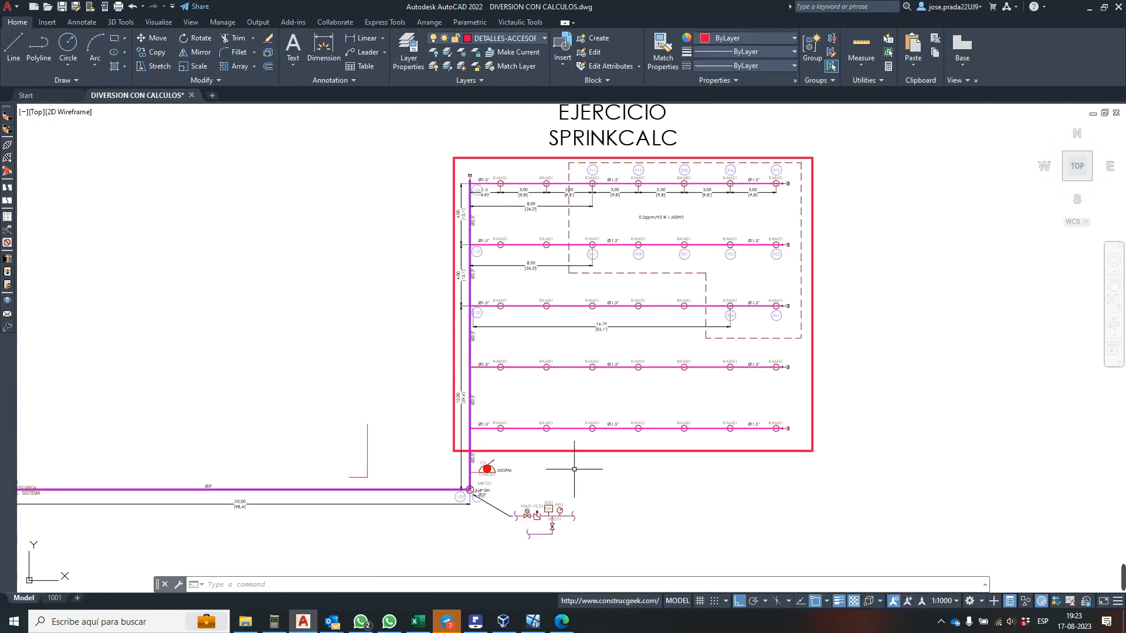
# - Return to Sprinkler-CALC and open EJEMPLO1.JOB for editing
pyautogui.click(532, 621)
pyautogui.click(326, 163)
pyautogui.click(350, 177)
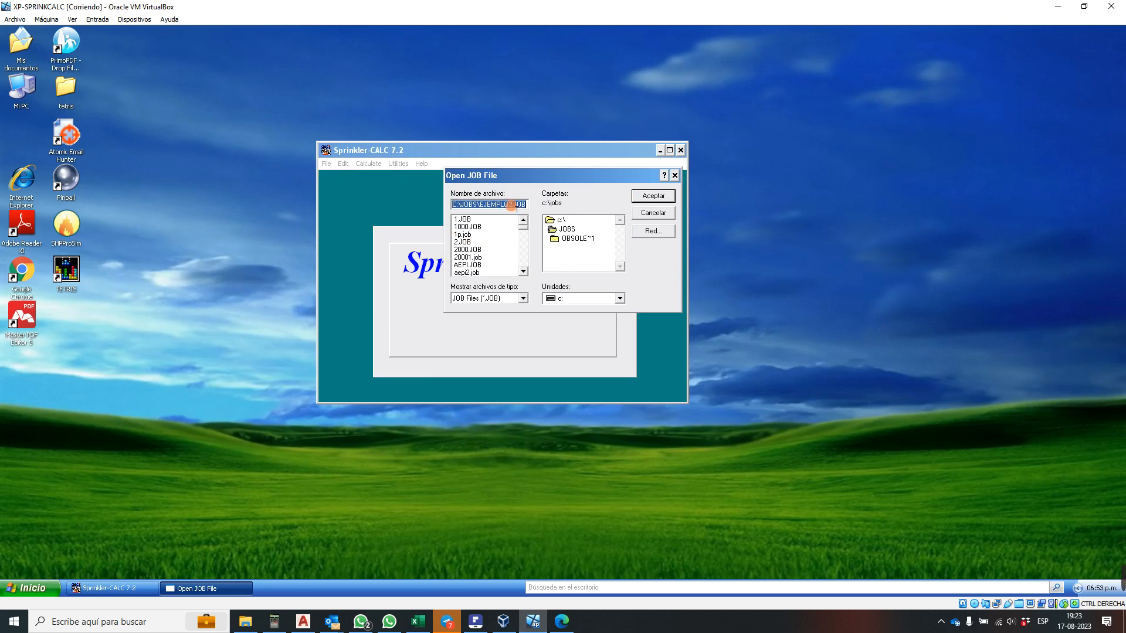
pyautogui.click(518, 207)
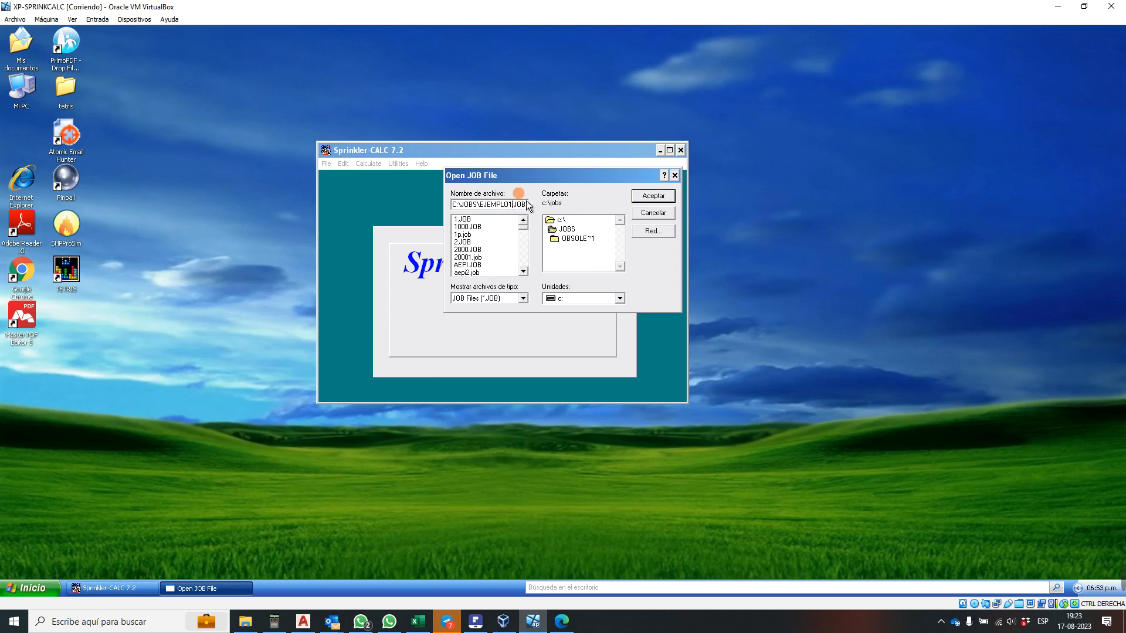
pyautogui.click(653, 196)
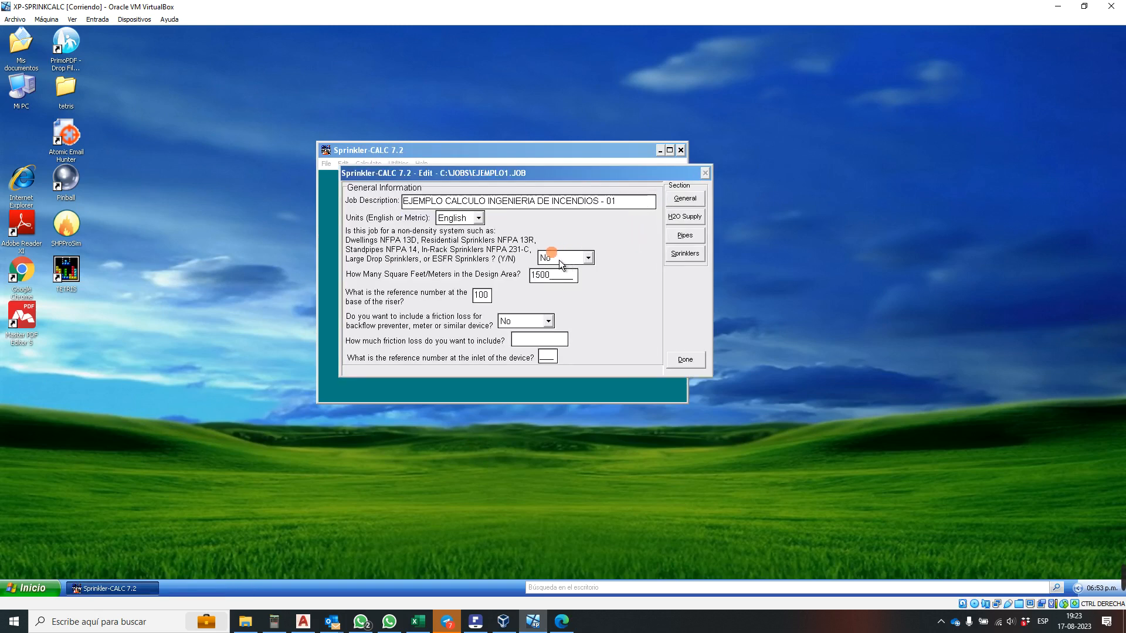
# - Examine the pipe lines of EJEMPLO1.JOB down to line 18 and close the job editor
pyautogui.click(686, 239)
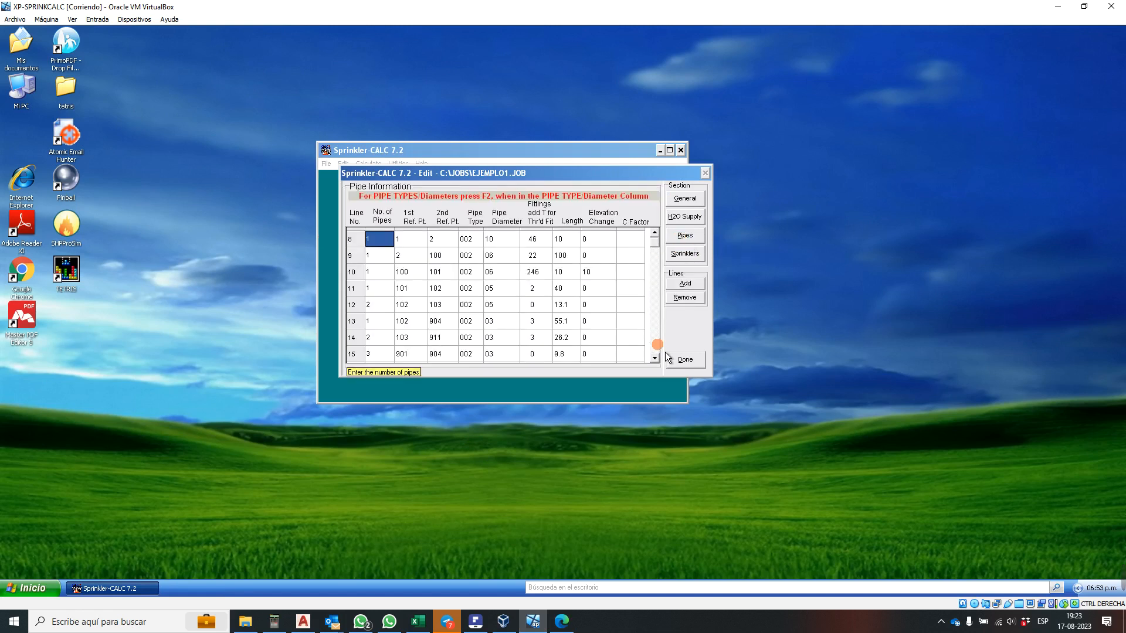
pyautogui.click(654, 357)
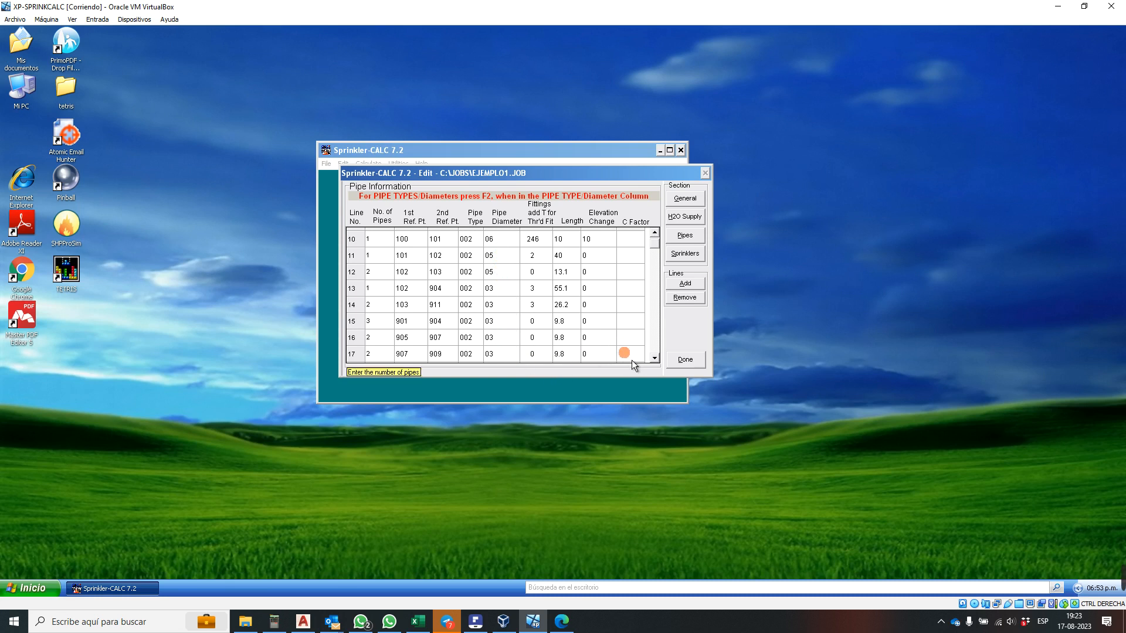
pyautogui.click(655, 359)
pyautogui.click(654, 358)
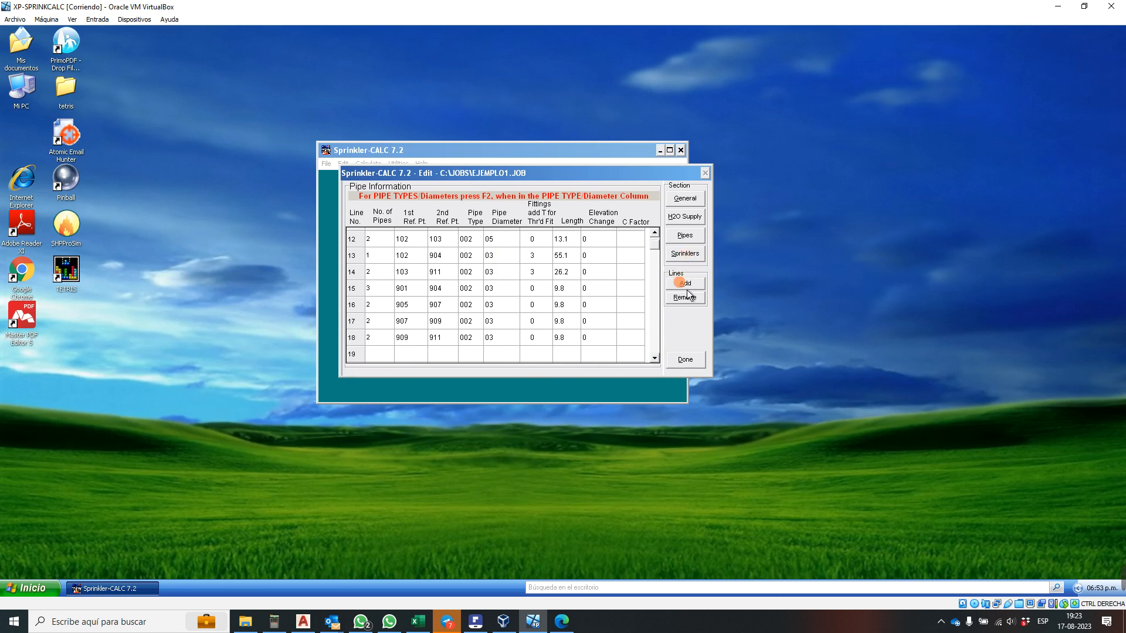
pyautogui.click(686, 360)
pyautogui.click(528, 334)
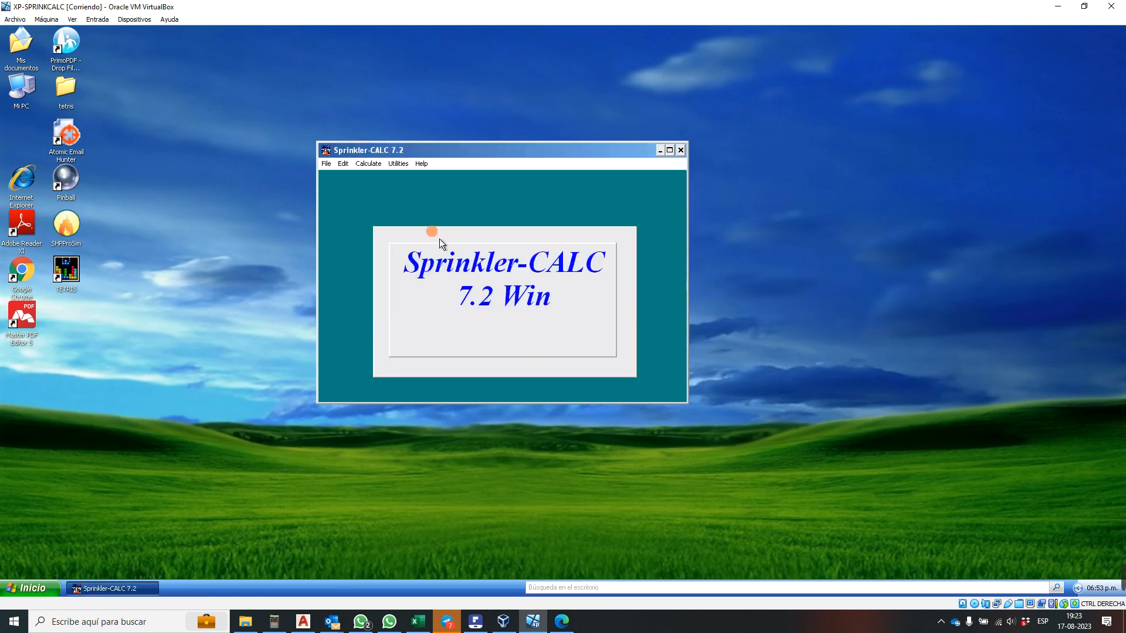
# - Calculate EJEMPLO1.JOB and display its results
pyautogui.click(368, 164)
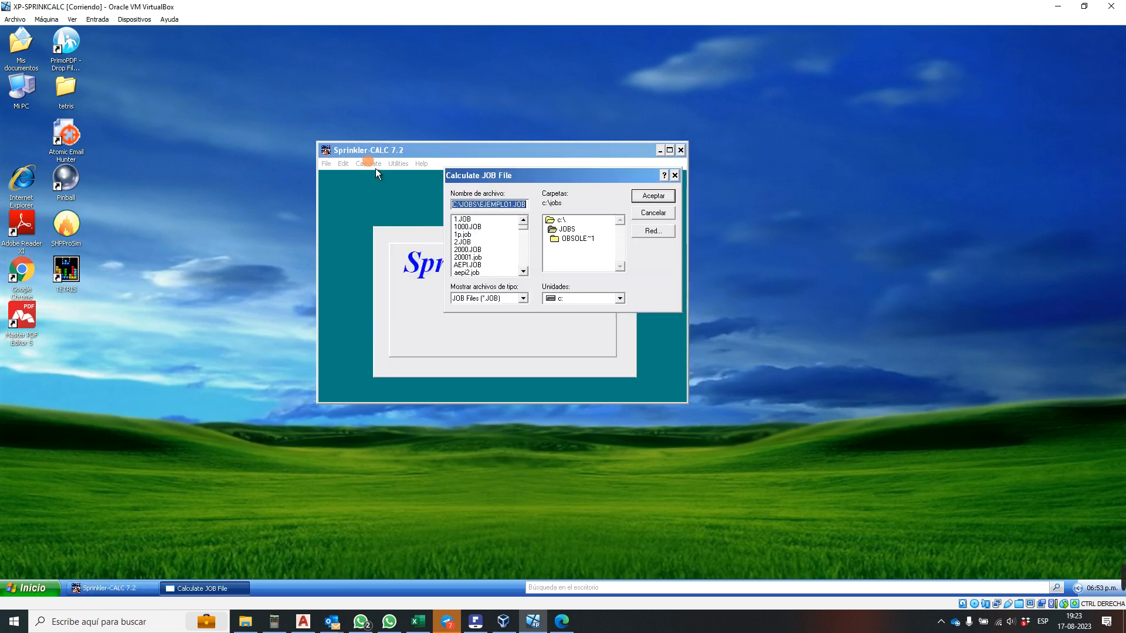
pyautogui.click(661, 201)
pyautogui.click(554, 299)
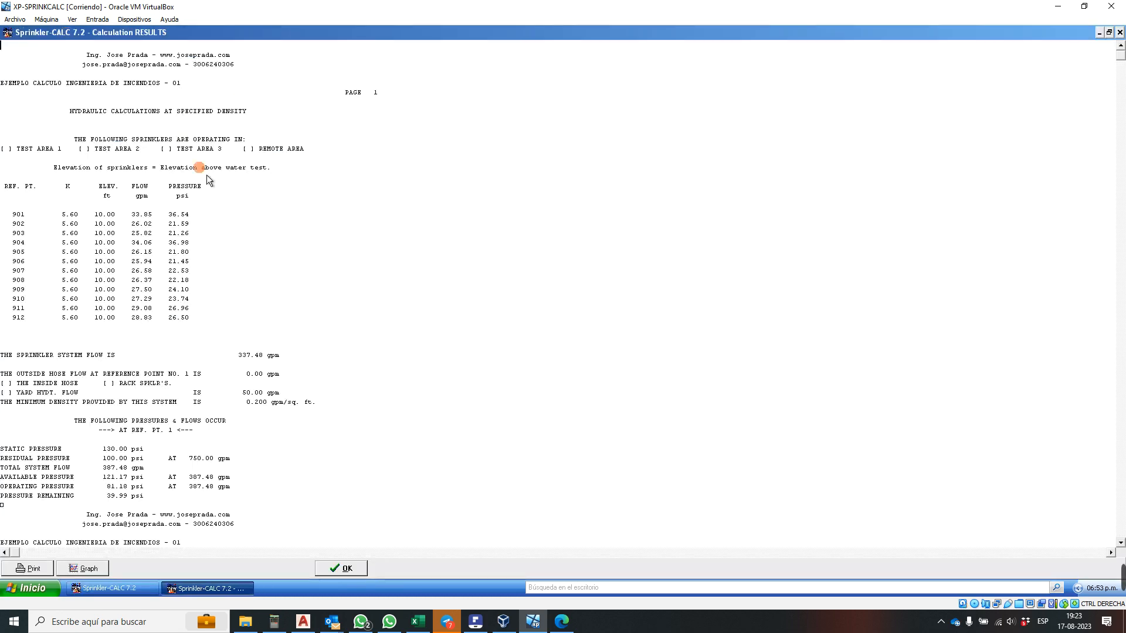
# - Print the calculation results to the CutePDF Printer and create the folder EJERCICIO 1 - SPC in Mis documentos as the destination
pyautogui.click(47, 571)
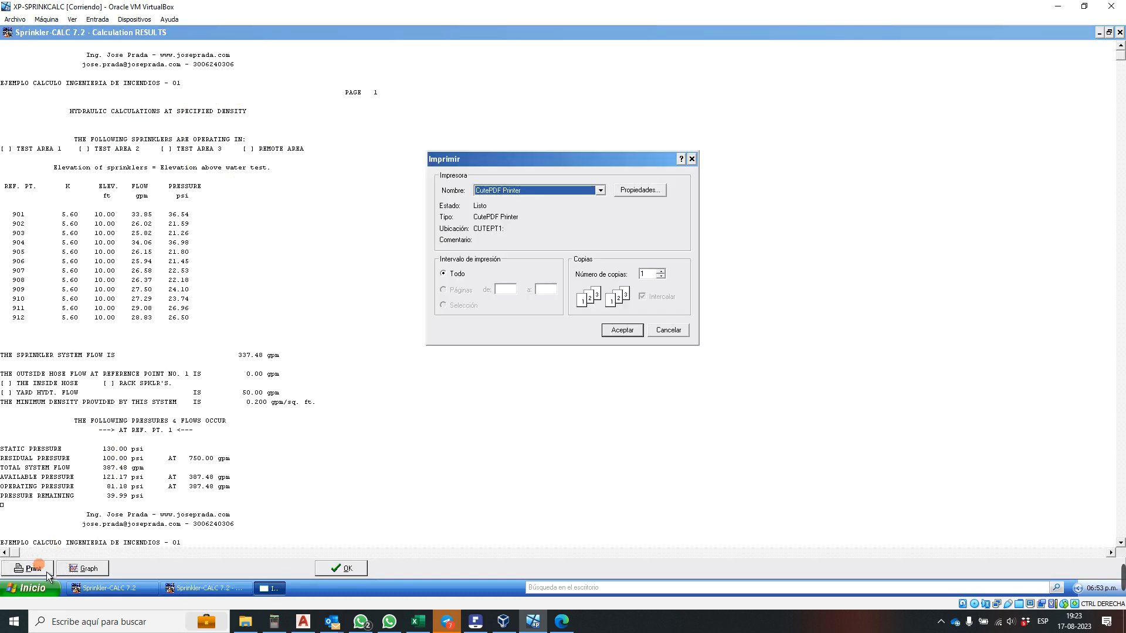
pyautogui.click(623, 332)
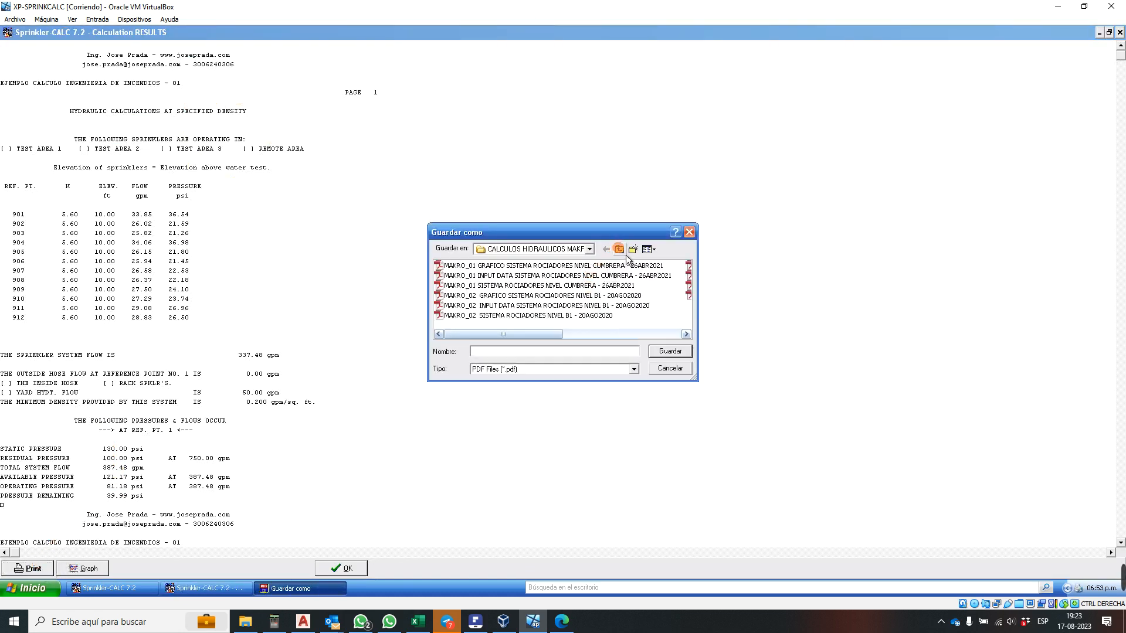
pyautogui.click(620, 251)
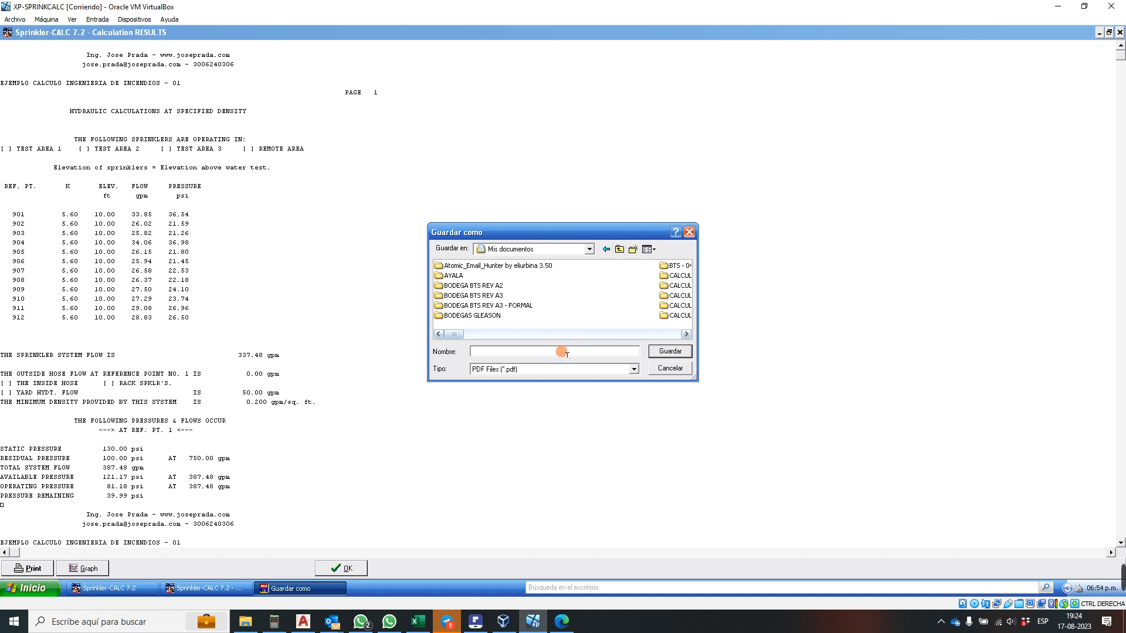
pyautogui.click(633, 249)
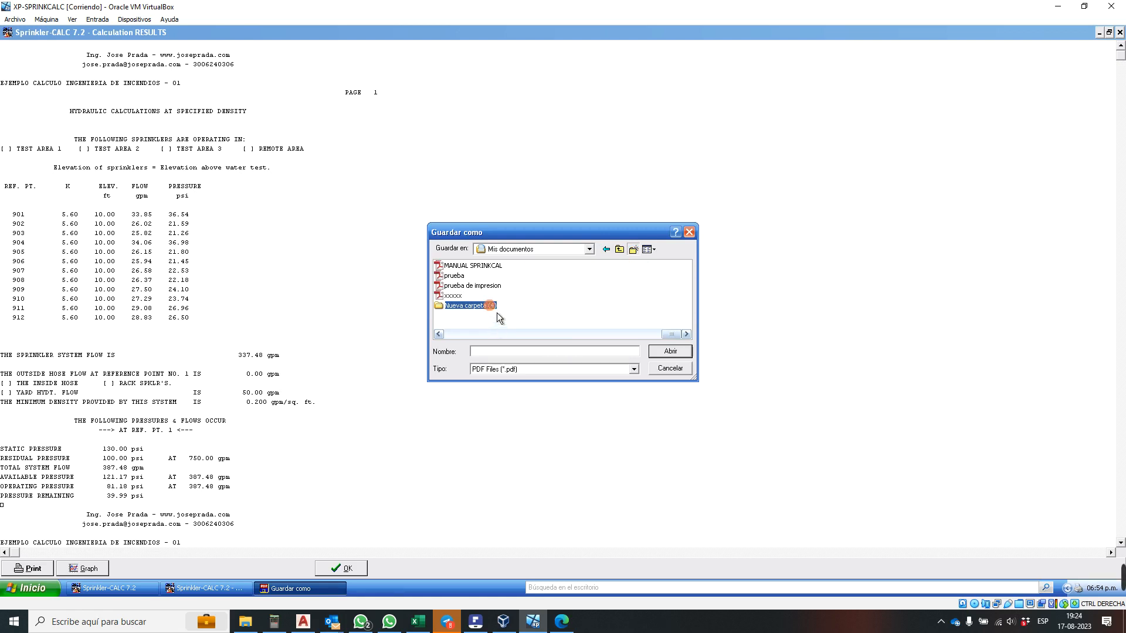
pyautogui.write('eel')
pyautogui.click(484, 312)
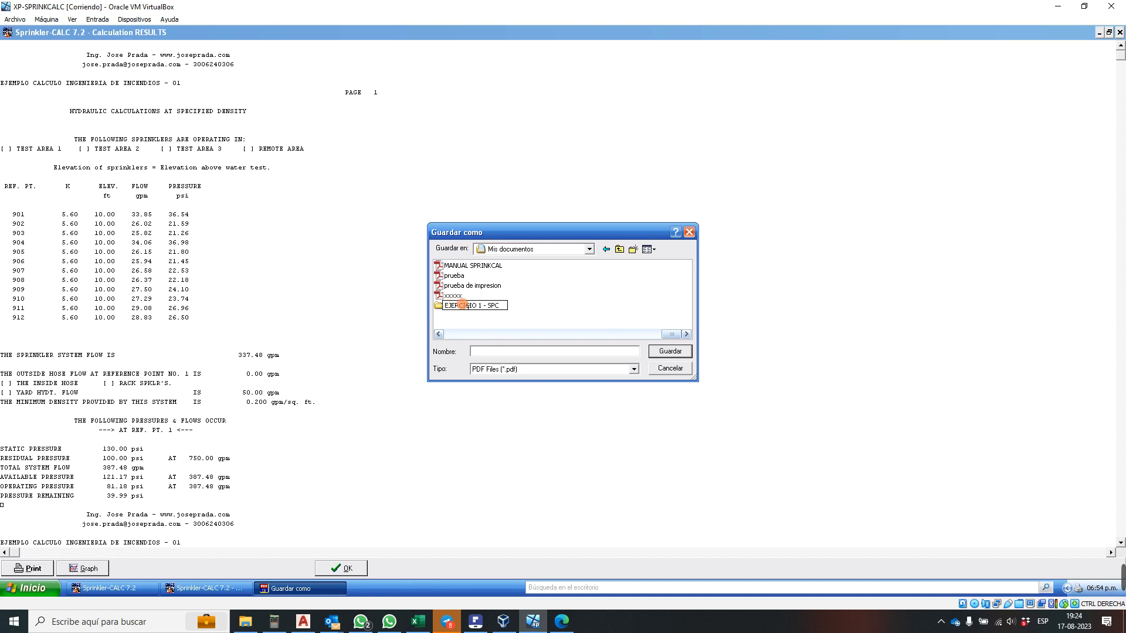
pyautogui.doubleClick(482, 306)
# - Save the results PDF as EJERCICIO 1 in the new folder and close the calculation results
pyautogui.click(513, 359)
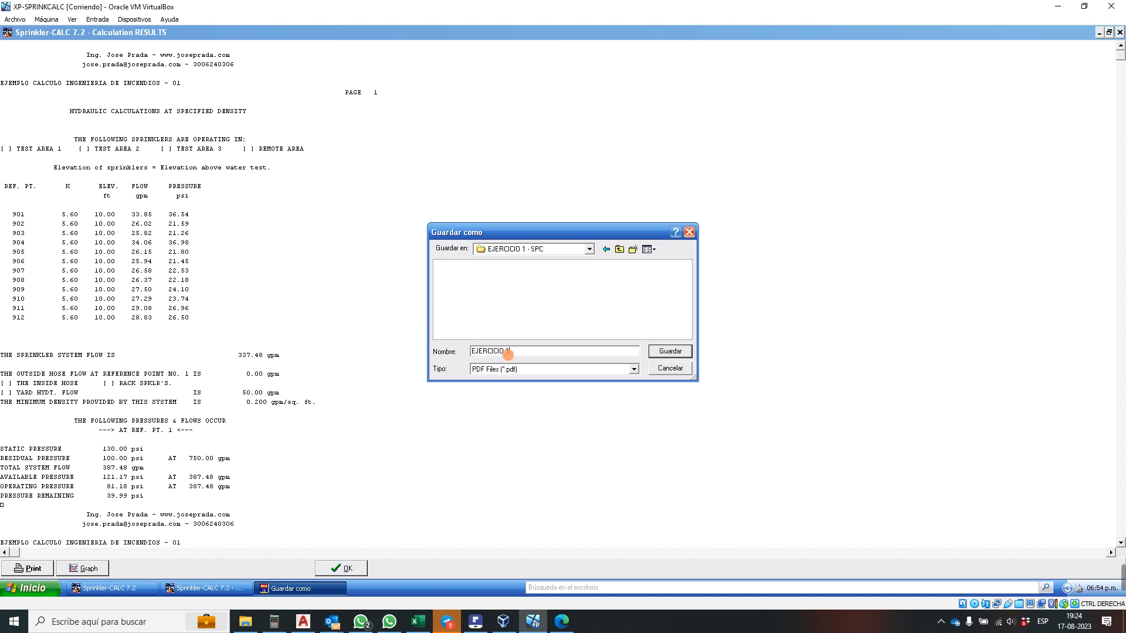
pyautogui.click(670, 353)
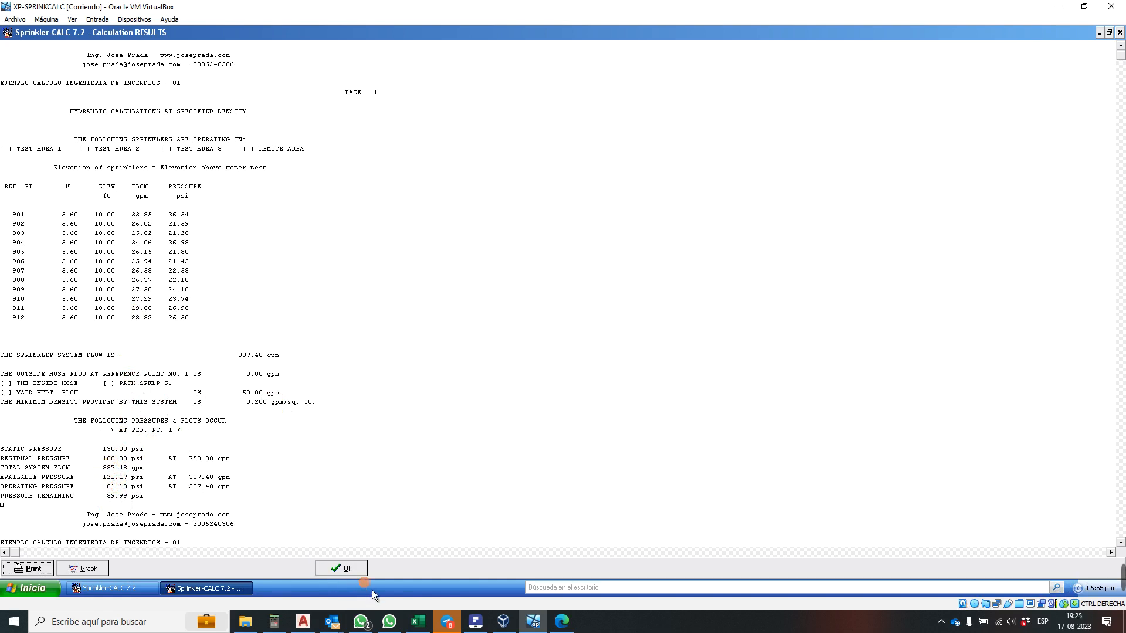
pyautogui.click(364, 570)
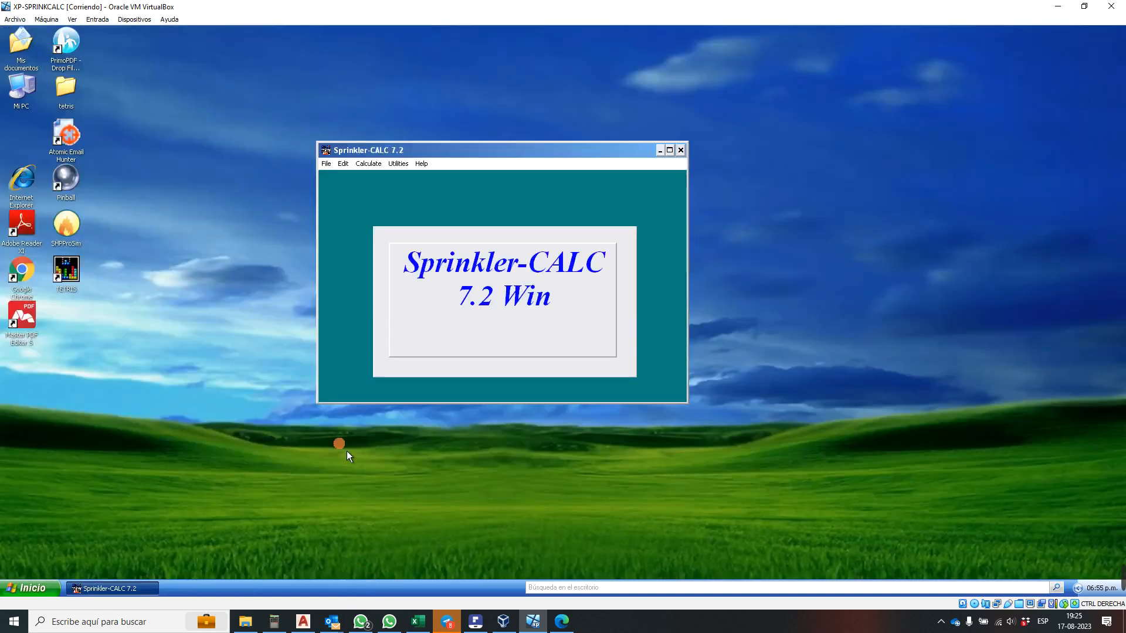
# - Switch to the Edge browser and search for "ac fire pump" in a new tab
pyautogui.click(558, 625)
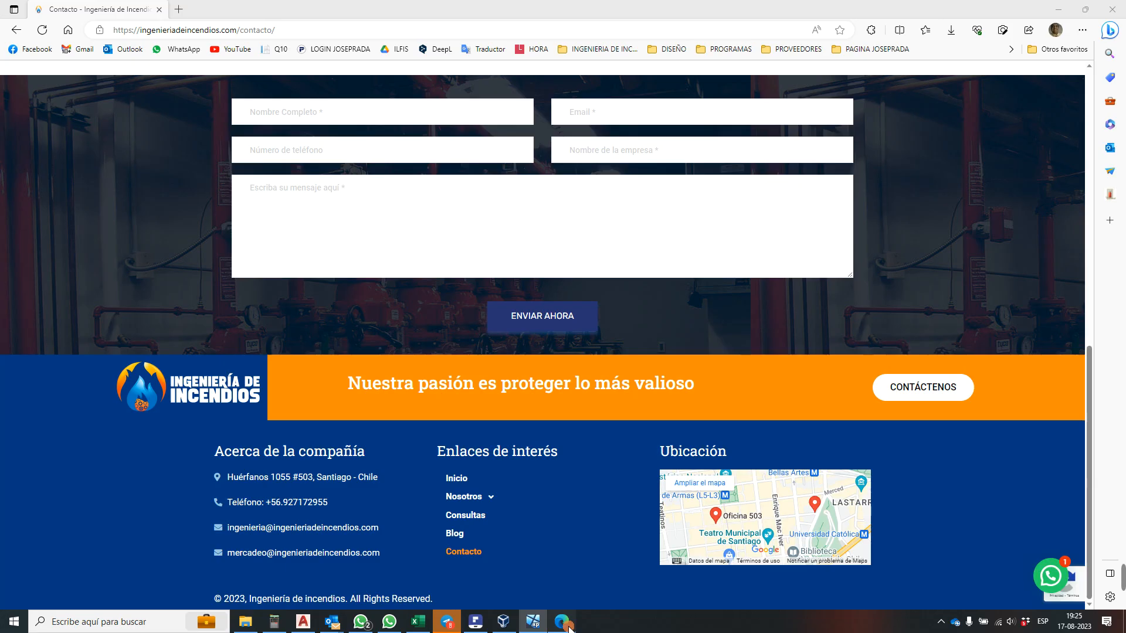
pyautogui.click(178, 8)
pyautogui.write('AC FIR')
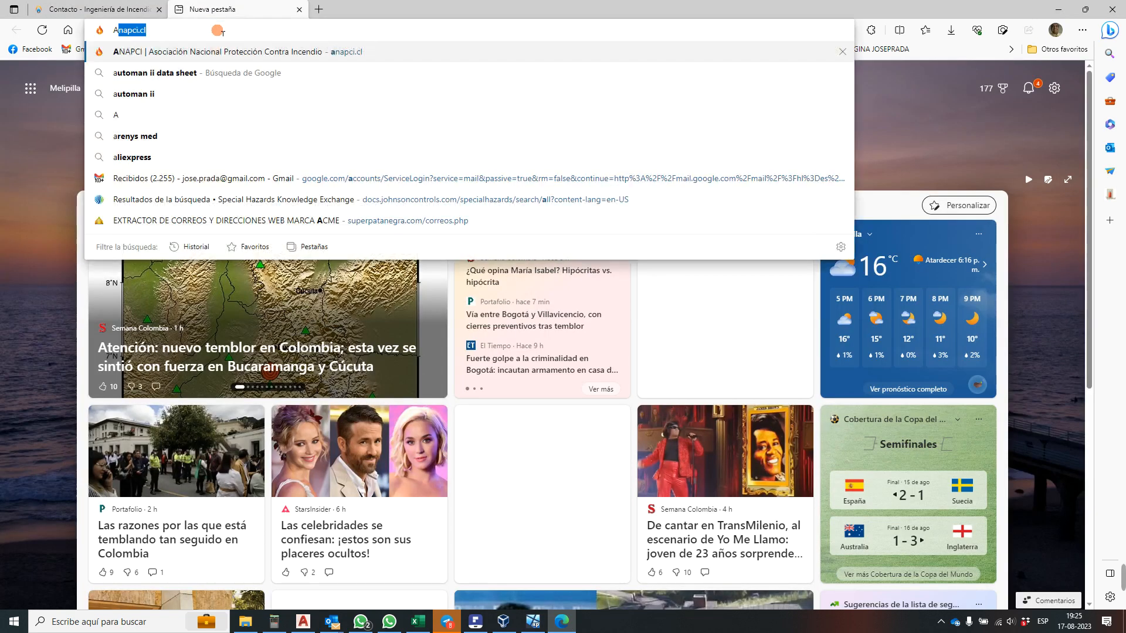
pyautogui.write('E')
pyautogui.press('Down')
pyautogui.press('Return')
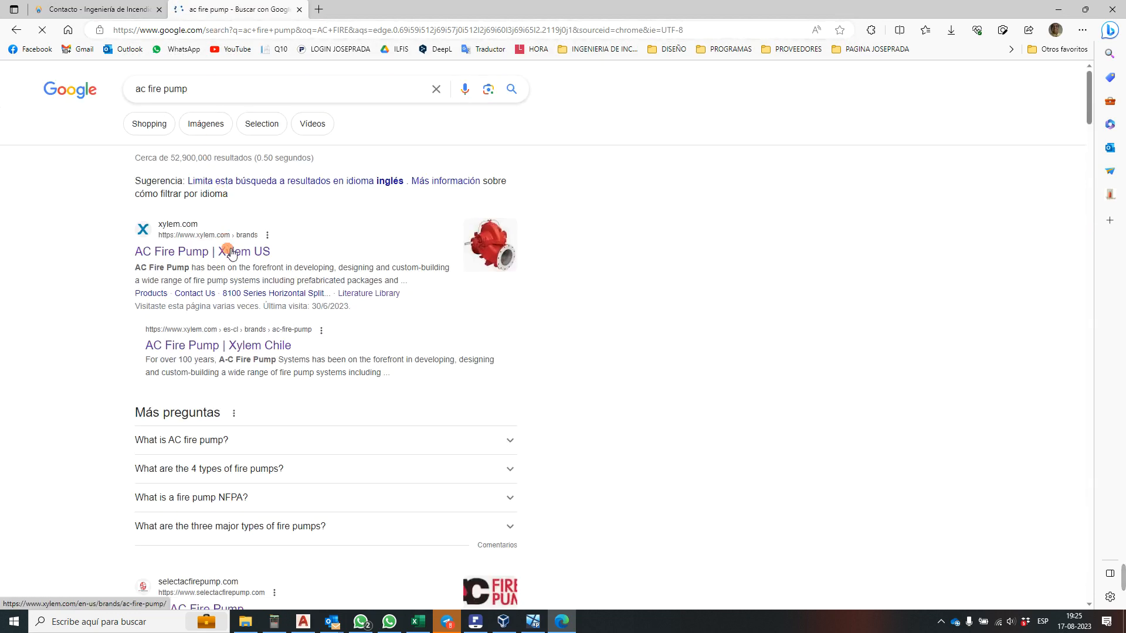
# - Open the AC Fire Pump page of Xylem US and launch its Selection Tool
pyautogui.click(277, 251)
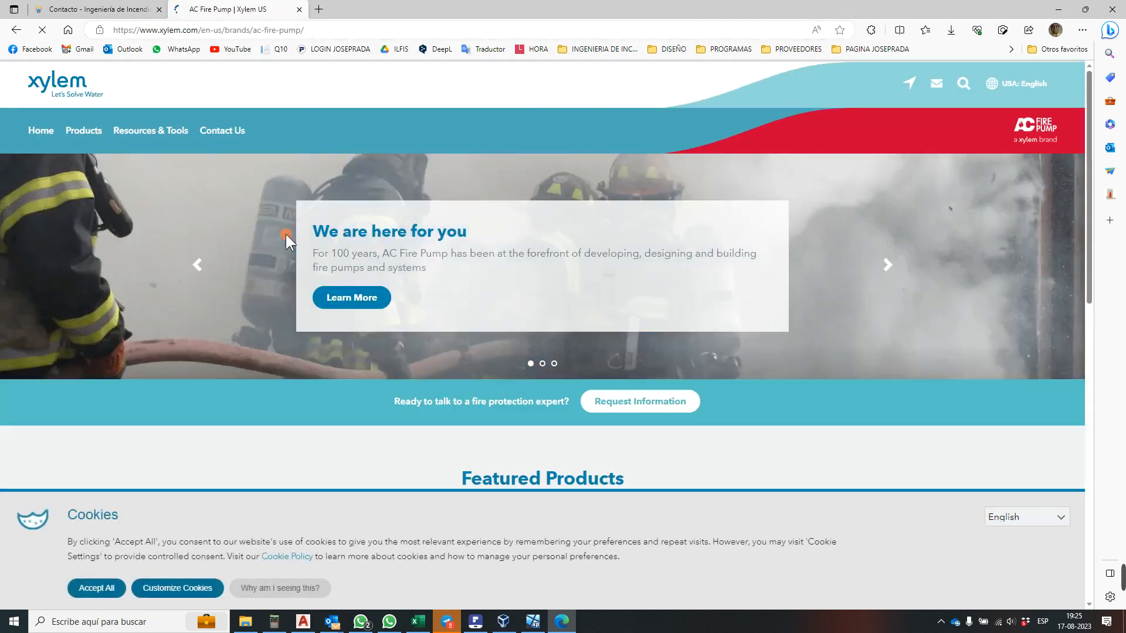
pyautogui.moveTo(146, 167)
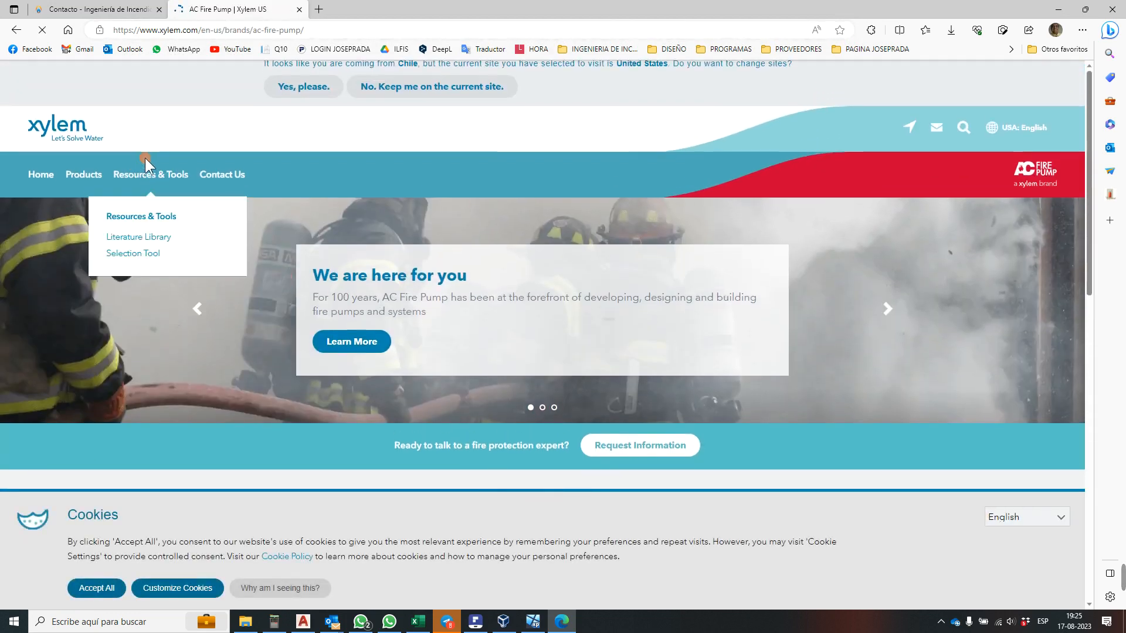
pyautogui.click(147, 262)
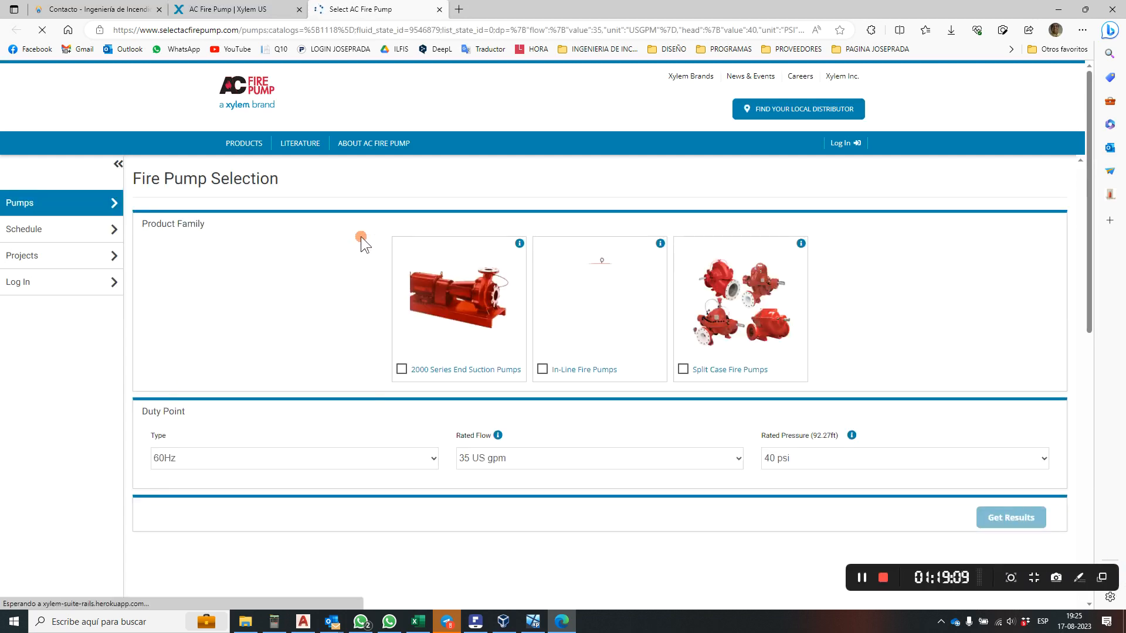
# - Select In-Line Fire Pumps with a rated flow of 400 US gpm and a rated pressure of 100 psi, and get the results
pyautogui.scroll(-2, 583, 264)
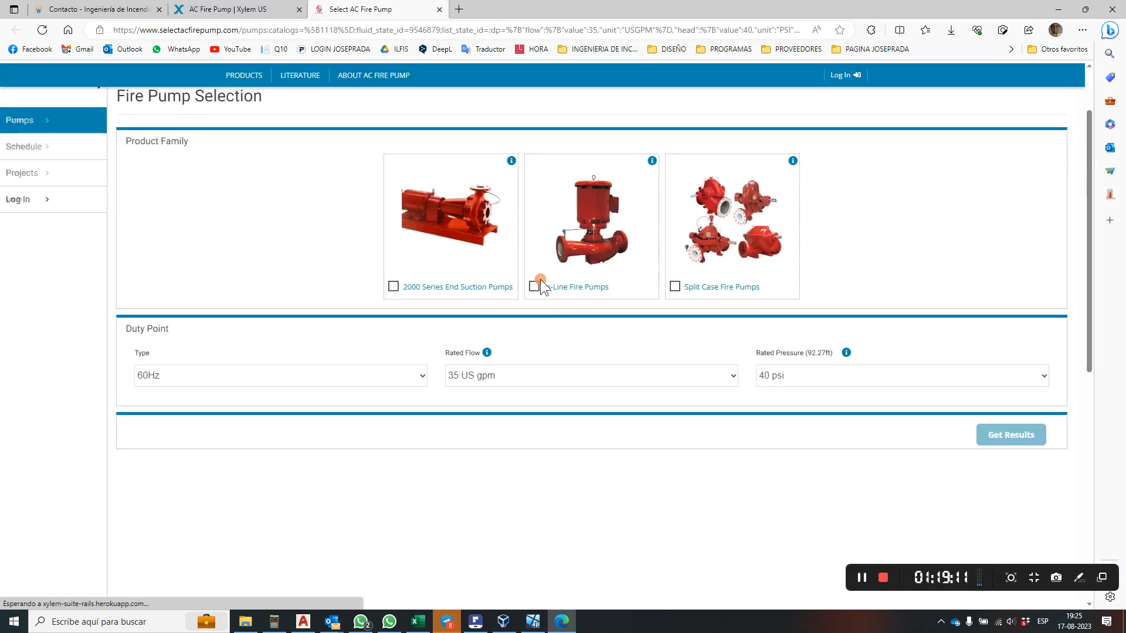
pyautogui.click(519, 287)
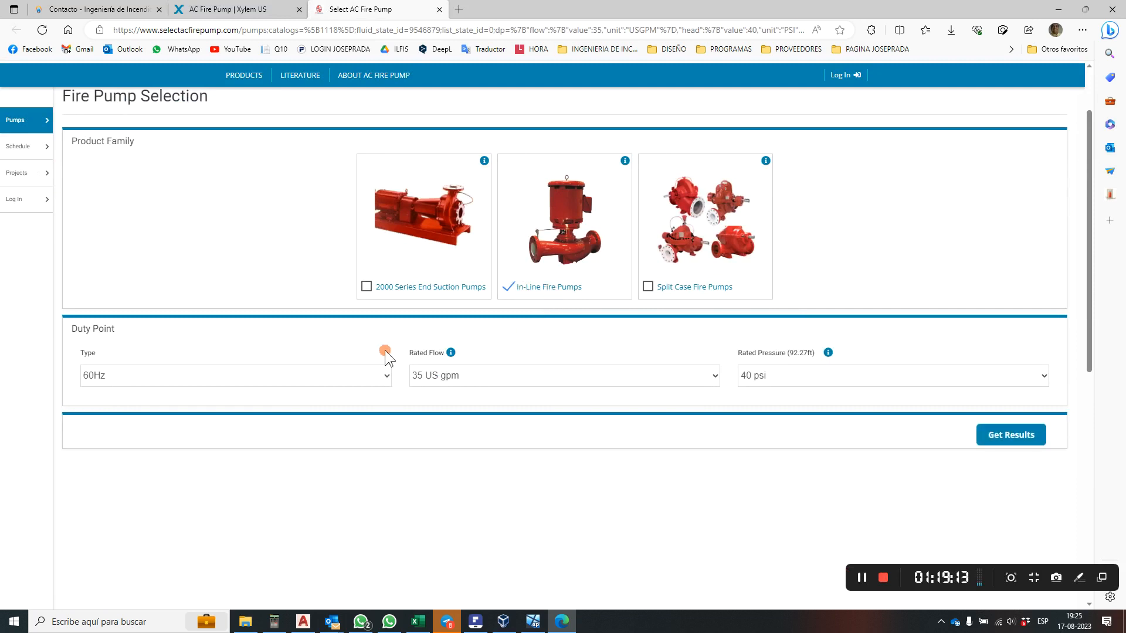
pyautogui.click(476, 379)
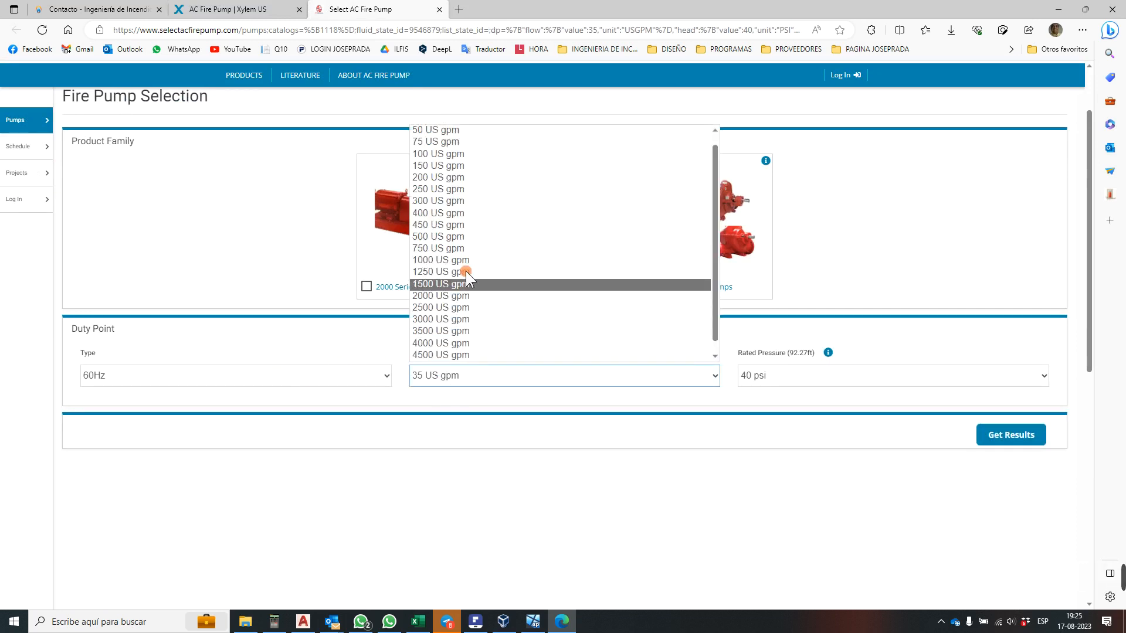
pyautogui.click(461, 215)
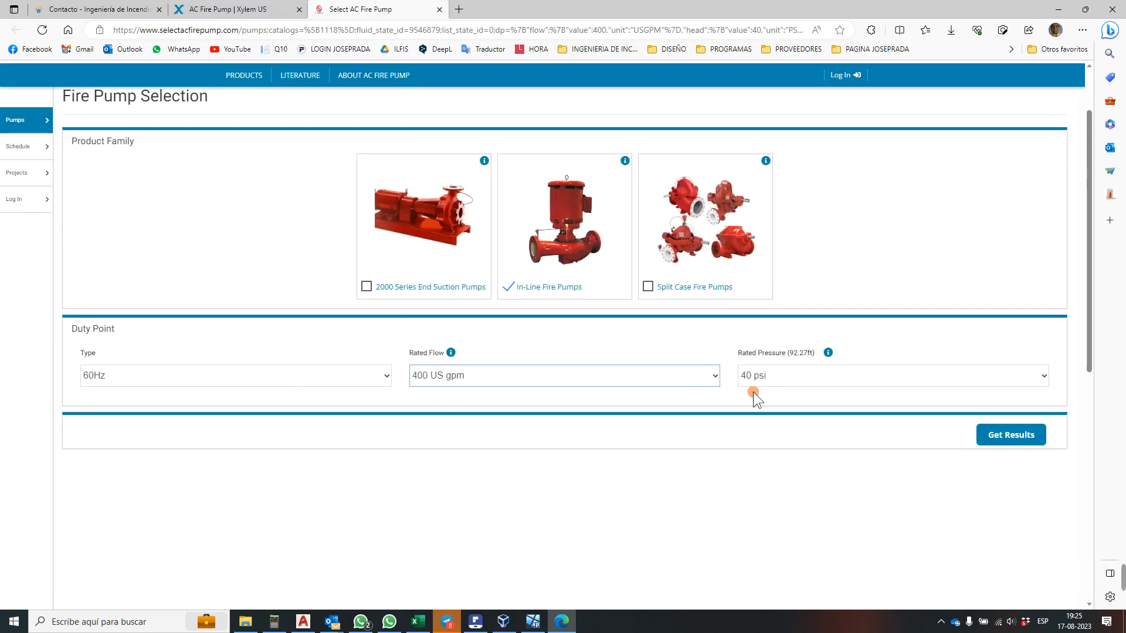
pyautogui.click(760, 378)
pyautogui.click(768, 273)
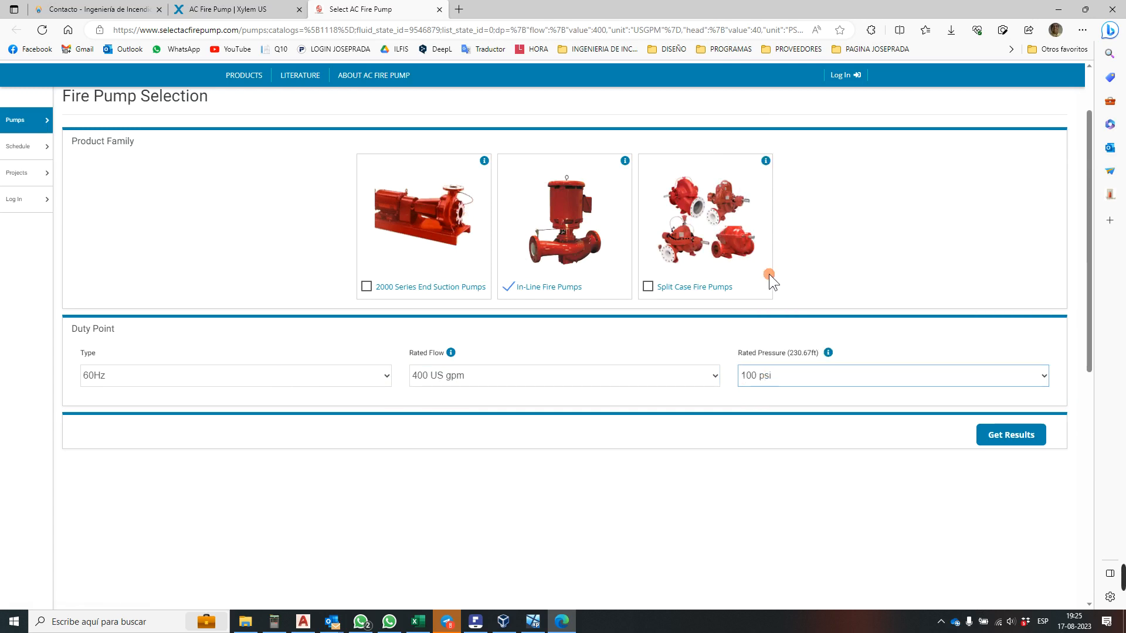
pyautogui.click(982, 435)
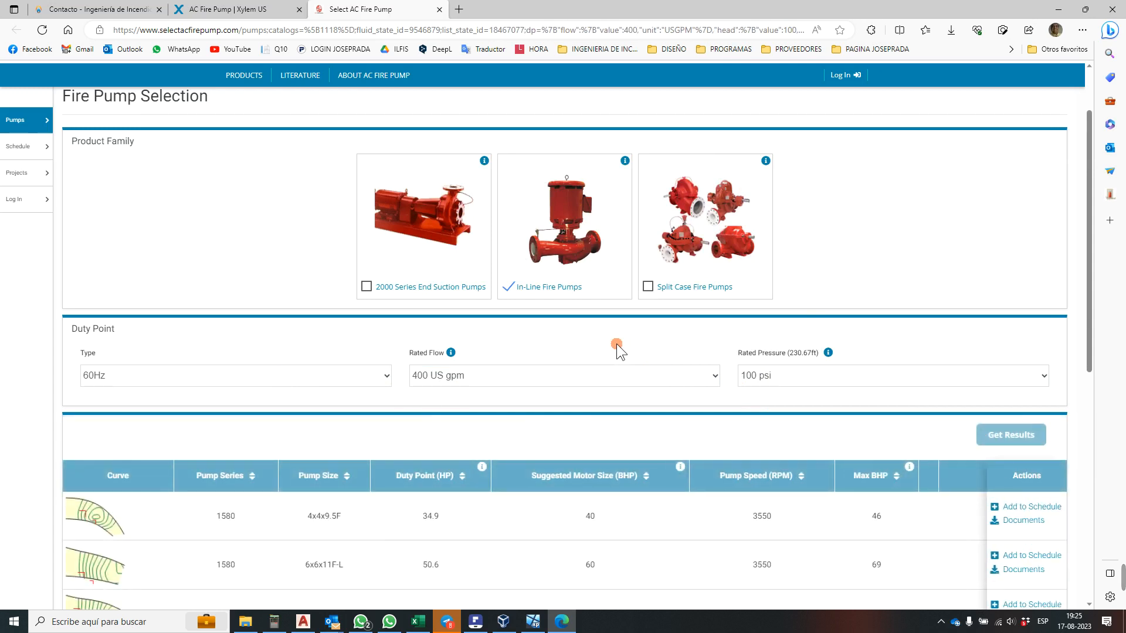
pyautogui.scroll(-3, 617, 343)
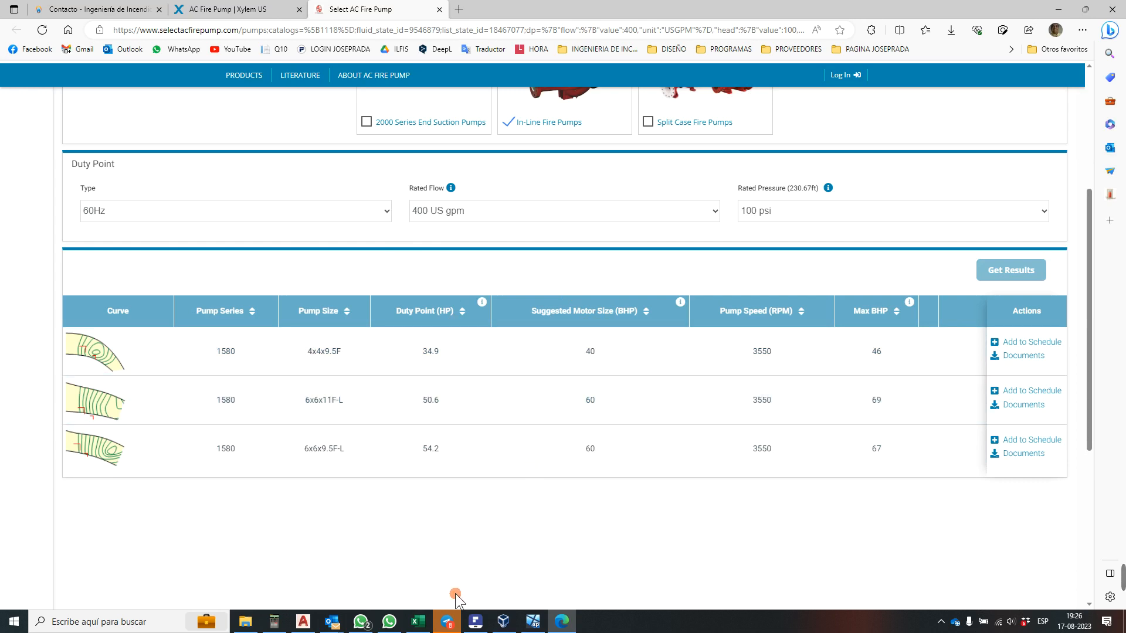
# - Check the estimated system flow in the Excel workbook, and get in-line pump results for 500 US gpm at 125 psi
pyautogui.click(418, 623)
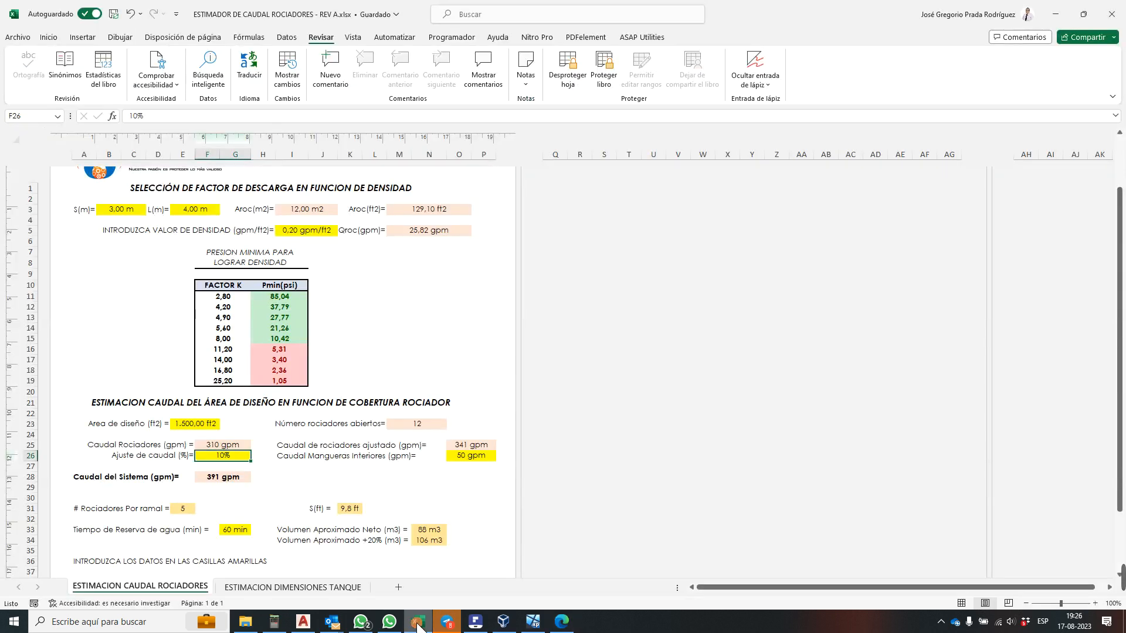
pyautogui.click(418, 625)
pyautogui.click(655, 214)
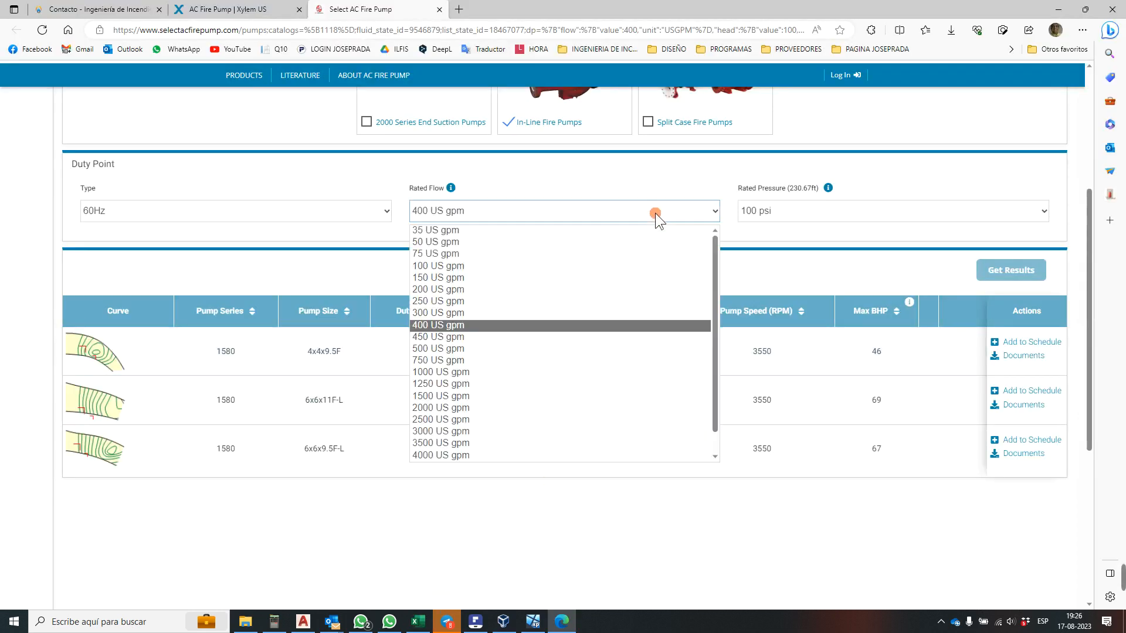
pyautogui.click(530, 349)
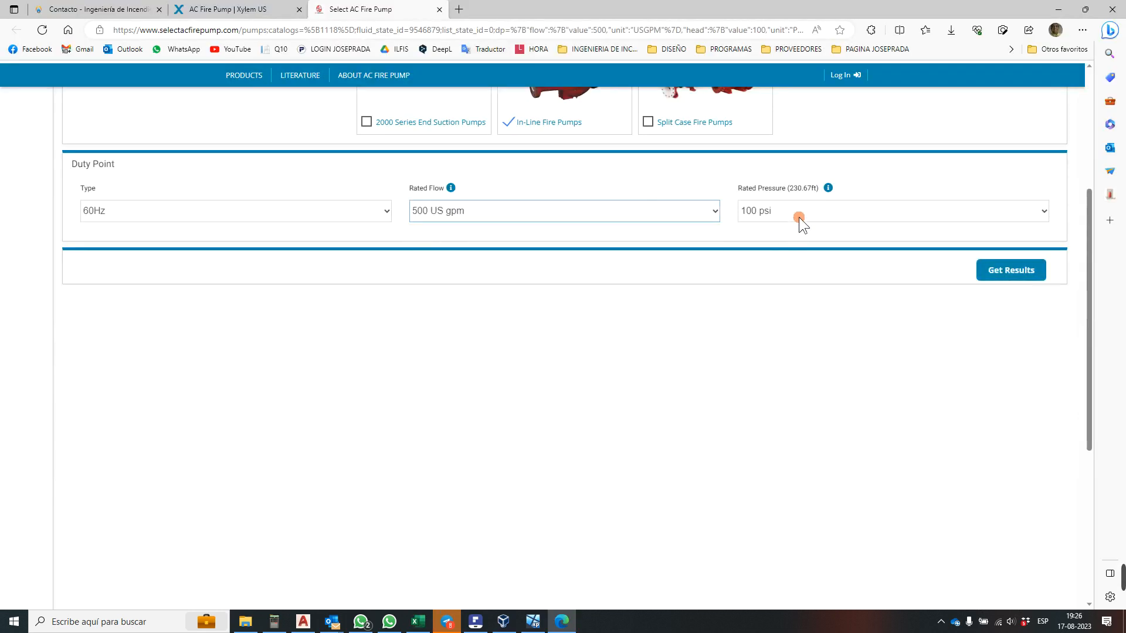
pyautogui.click(798, 212)
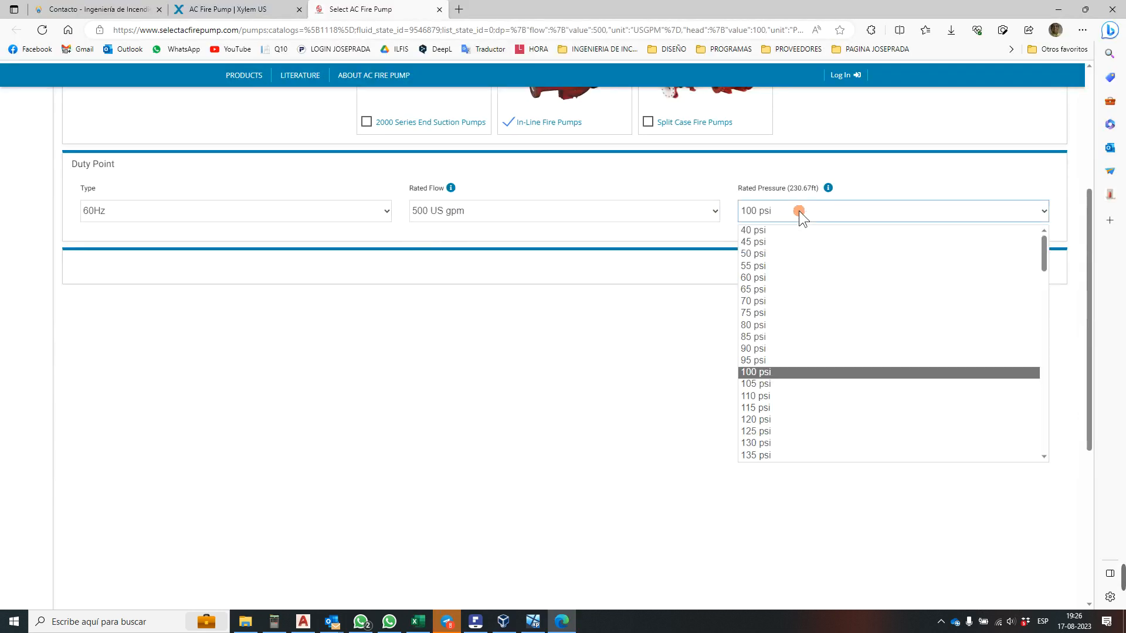
pyautogui.click(756, 431)
pyautogui.click(1005, 271)
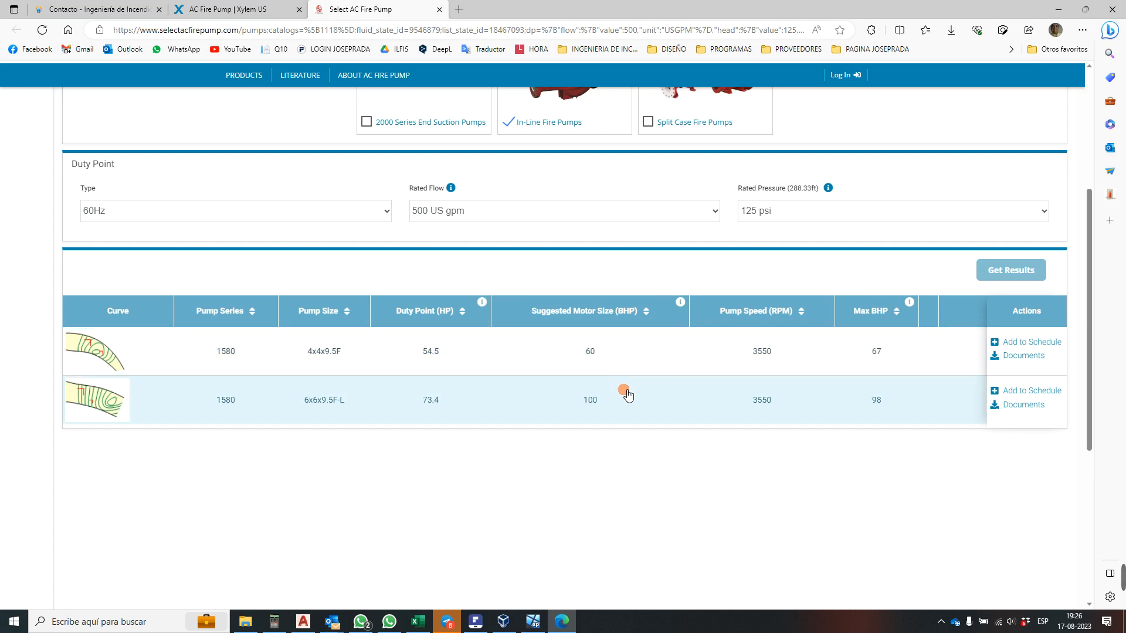
pyautogui.hotkey('ctrl', 'alt', 'd')
pyautogui.click(1105, 409)
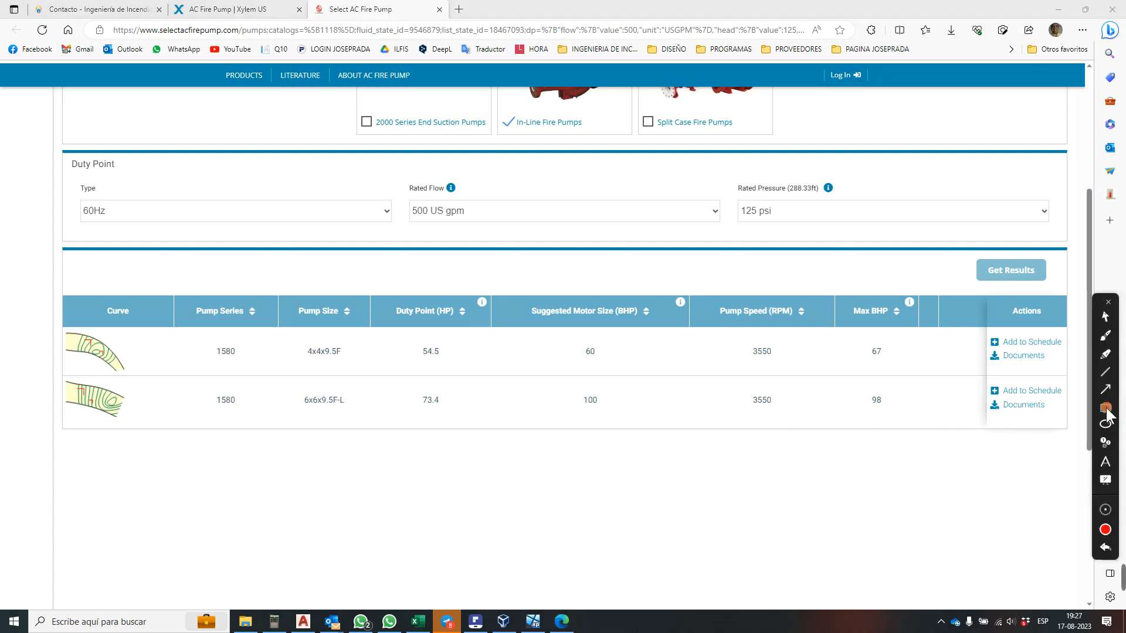
pyautogui.moveTo(556, 336); pyautogui.dragTo(617, 368)
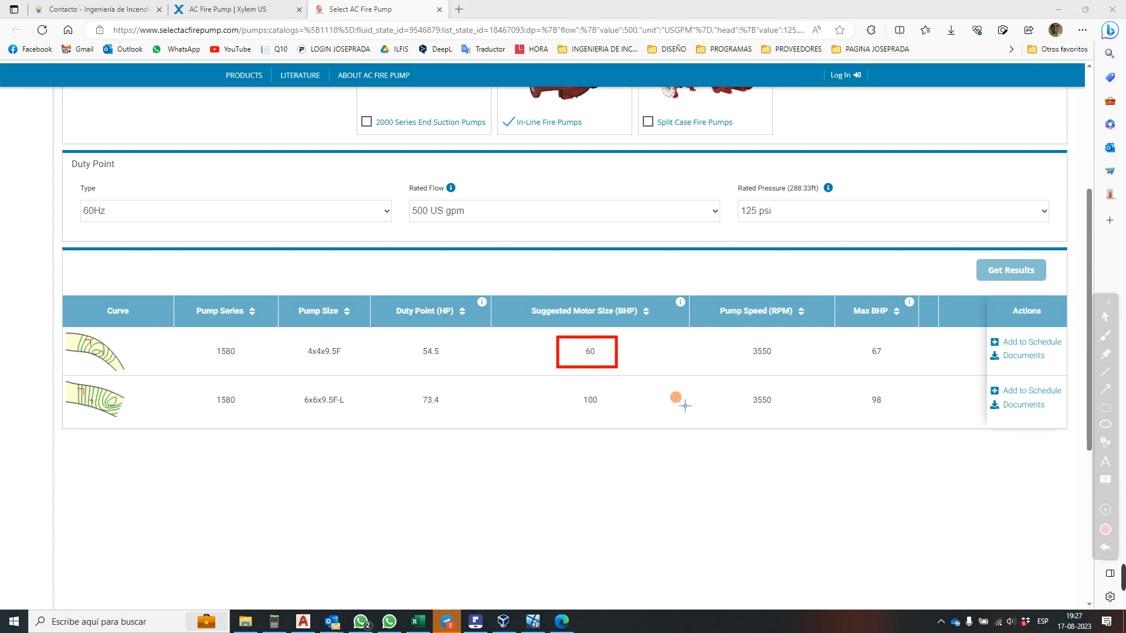
pyautogui.press('Escape')
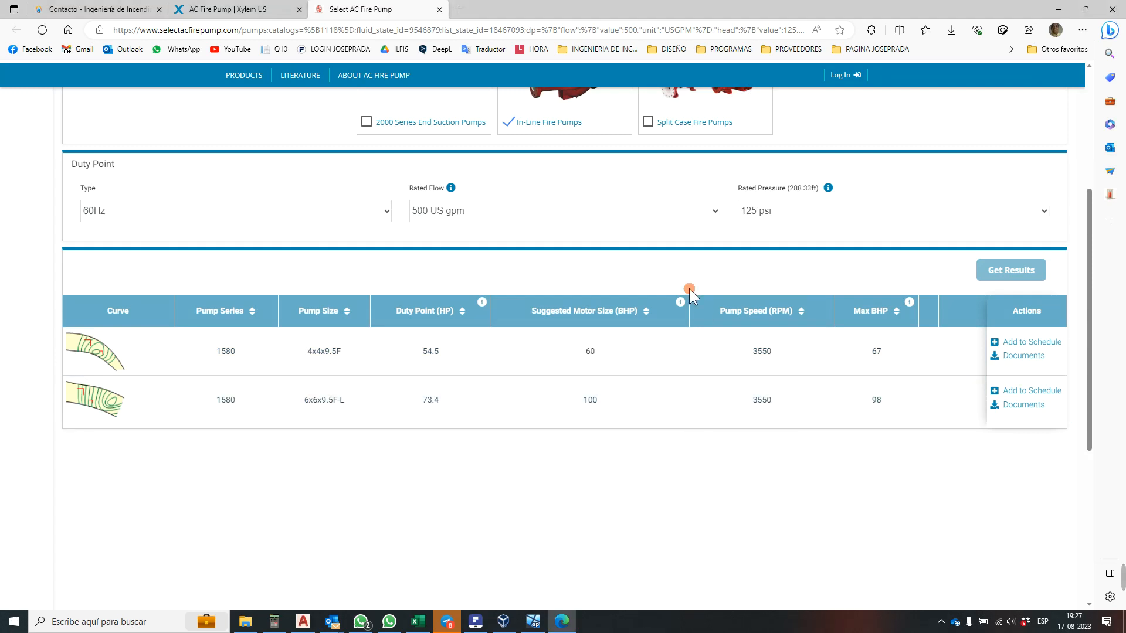
# - Set the rated flow to 400 US gpm and the rated pressure to 100 psi, and get the in-line pump results
pyautogui.click(667, 213)
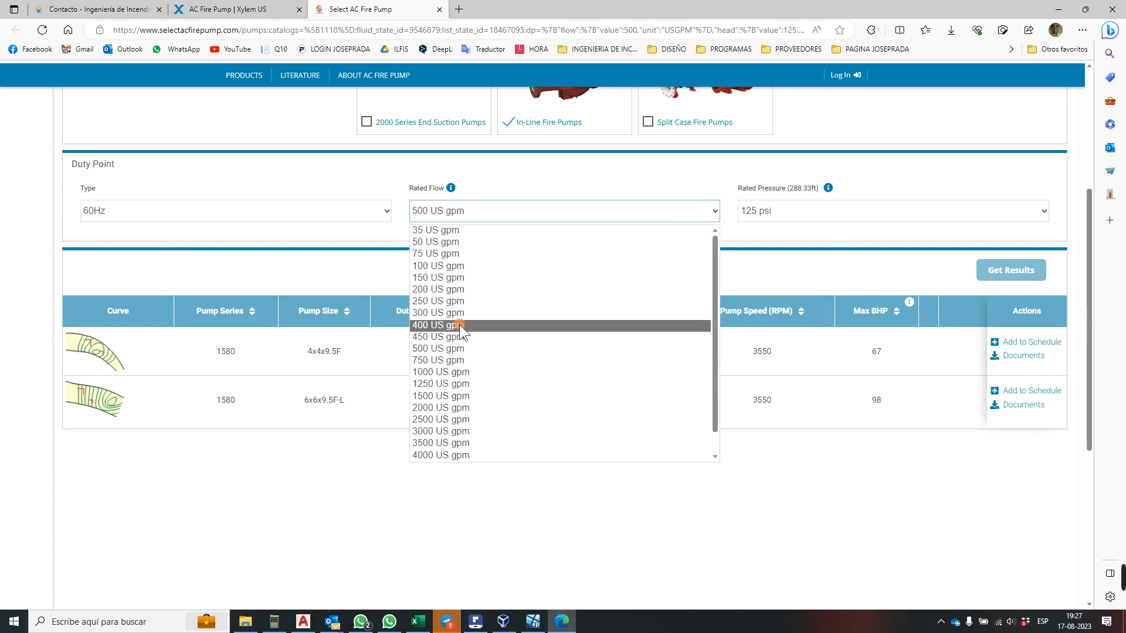
pyautogui.click(460, 324)
pyautogui.click(797, 214)
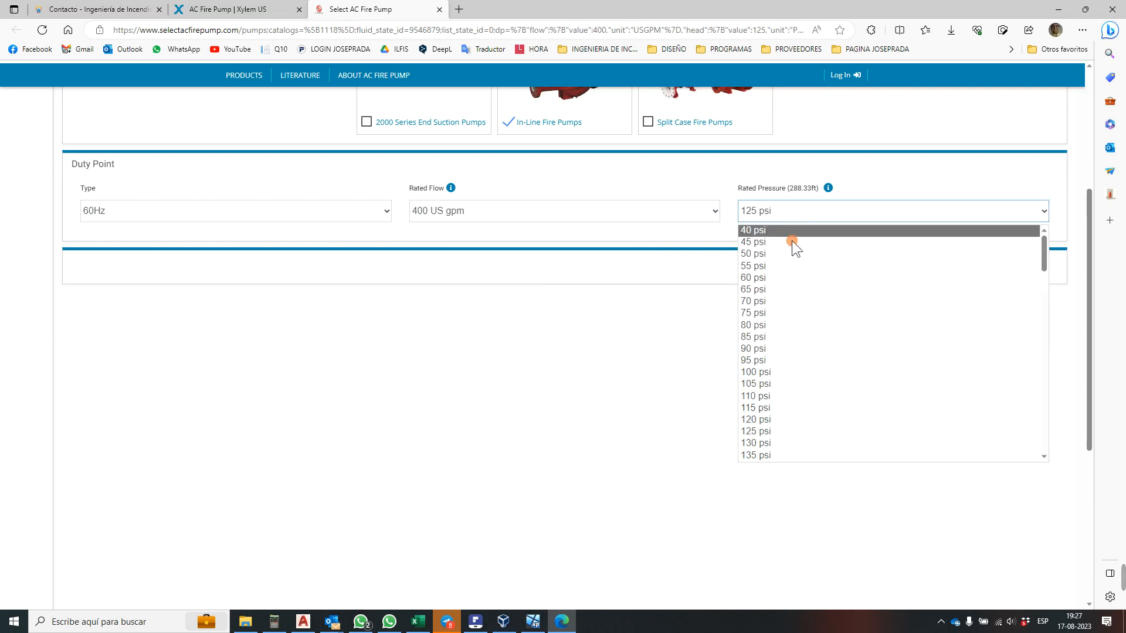
pyautogui.click(755, 372)
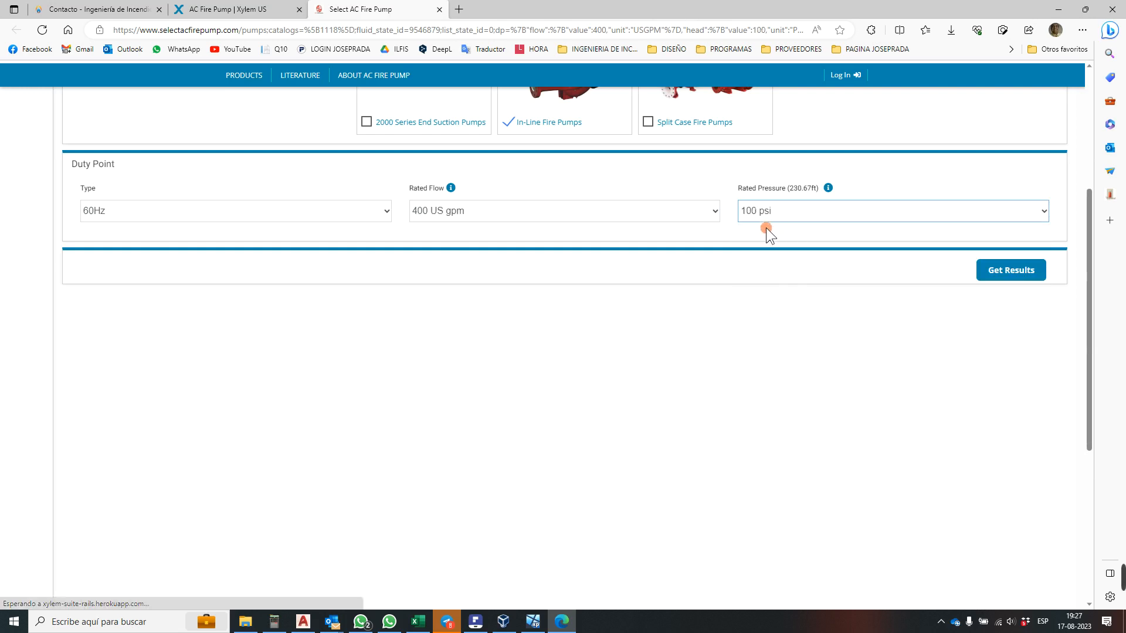
pyautogui.click(1024, 267)
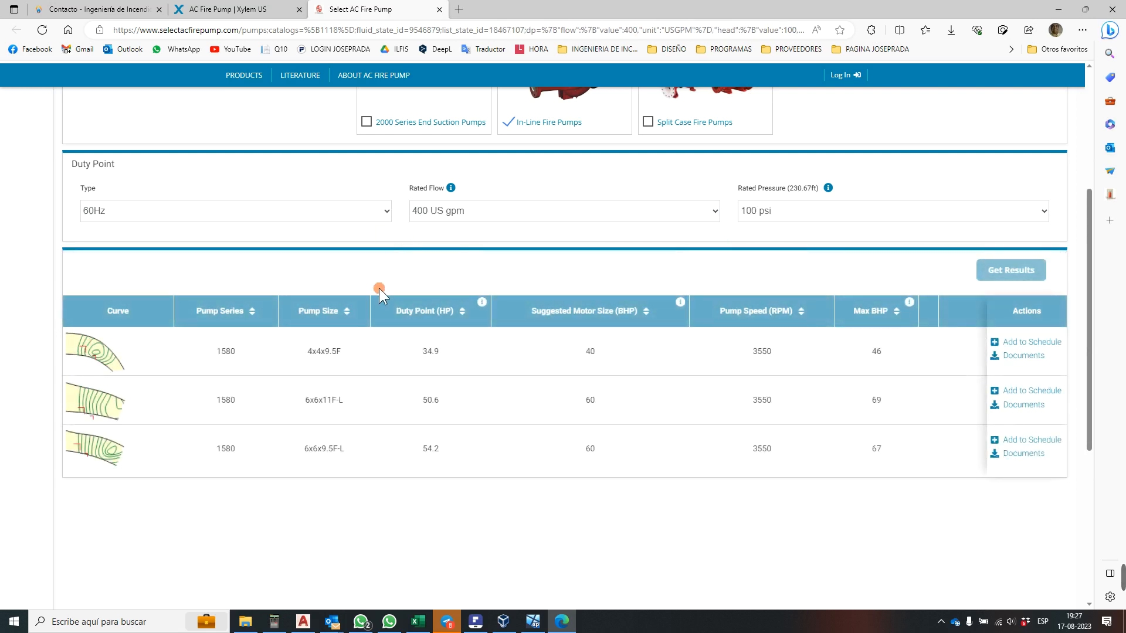
# - Open the details of the 1580 4x4x9.5F pump and examine its performance curve
pyautogui.click(597, 346)
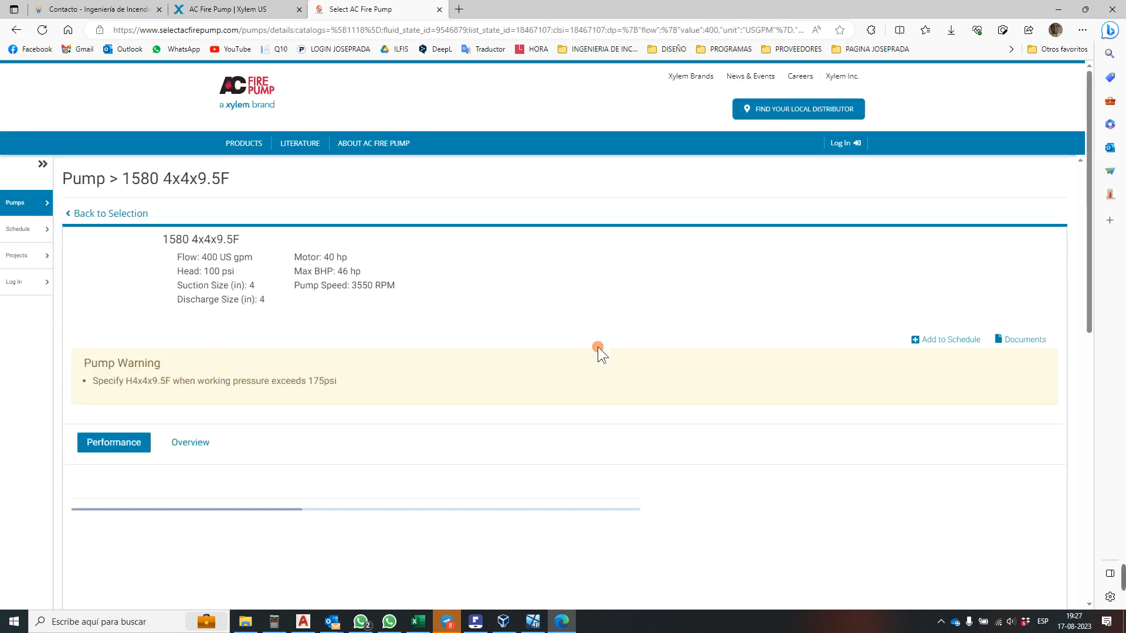
pyautogui.scroll(-5, 618, 356)
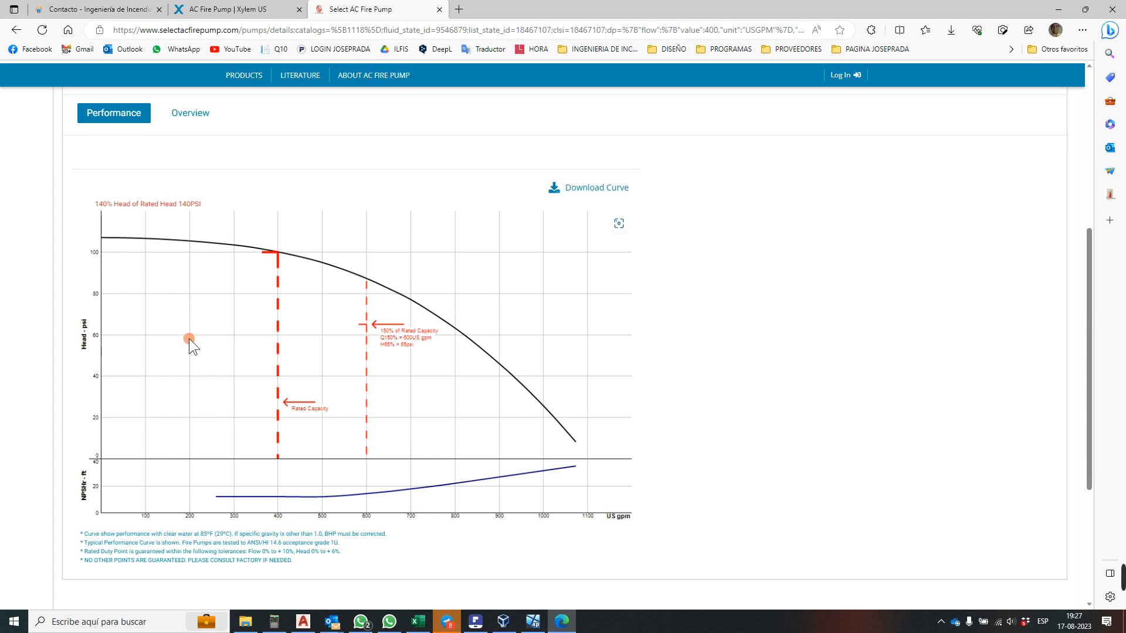
pyautogui.scroll(4, 404, 397)
pyautogui.scroll(-1, 415, 387)
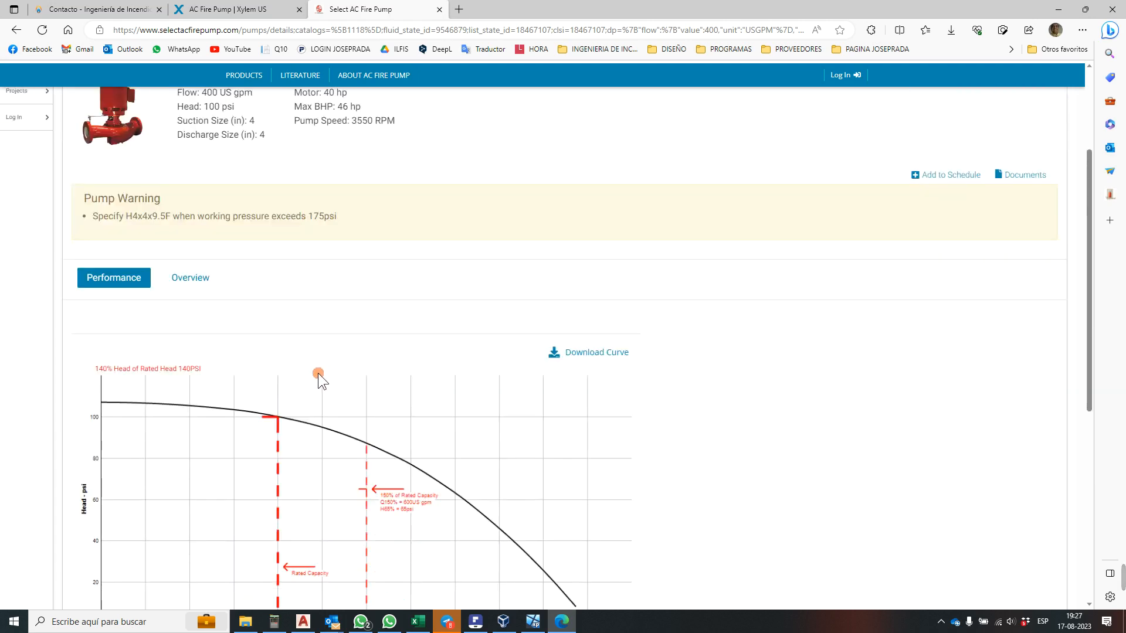
# - Request the download of the pump's Submittal (PDF) and sign in with the prefilled account credentials
pyautogui.click(1028, 175)
pyautogui.click(859, 170)
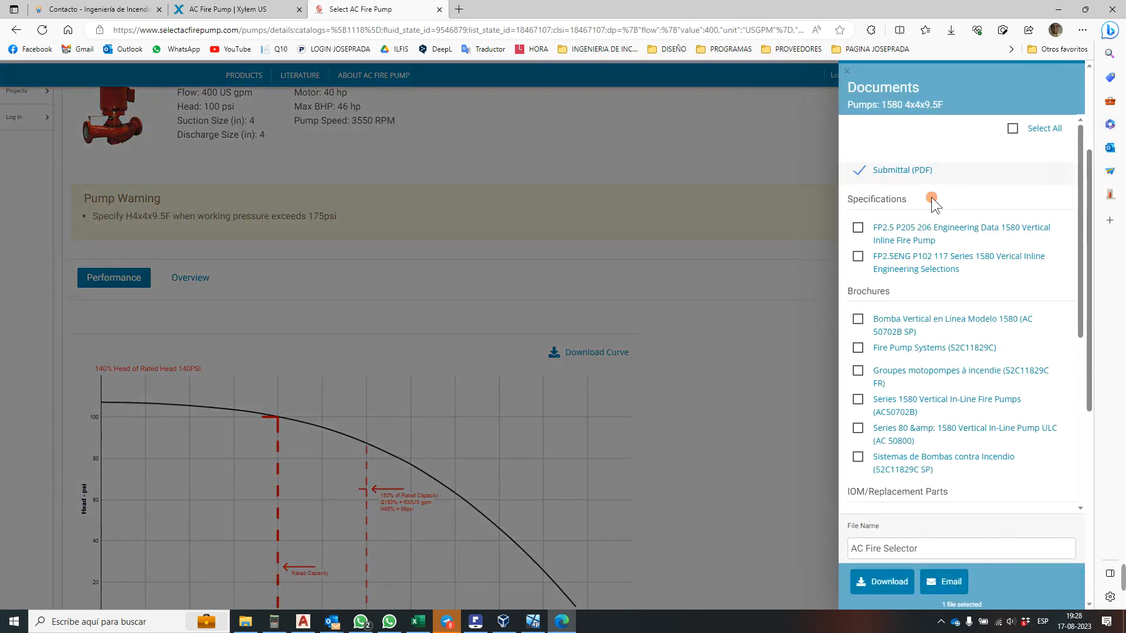
pyautogui.click(879, 579)
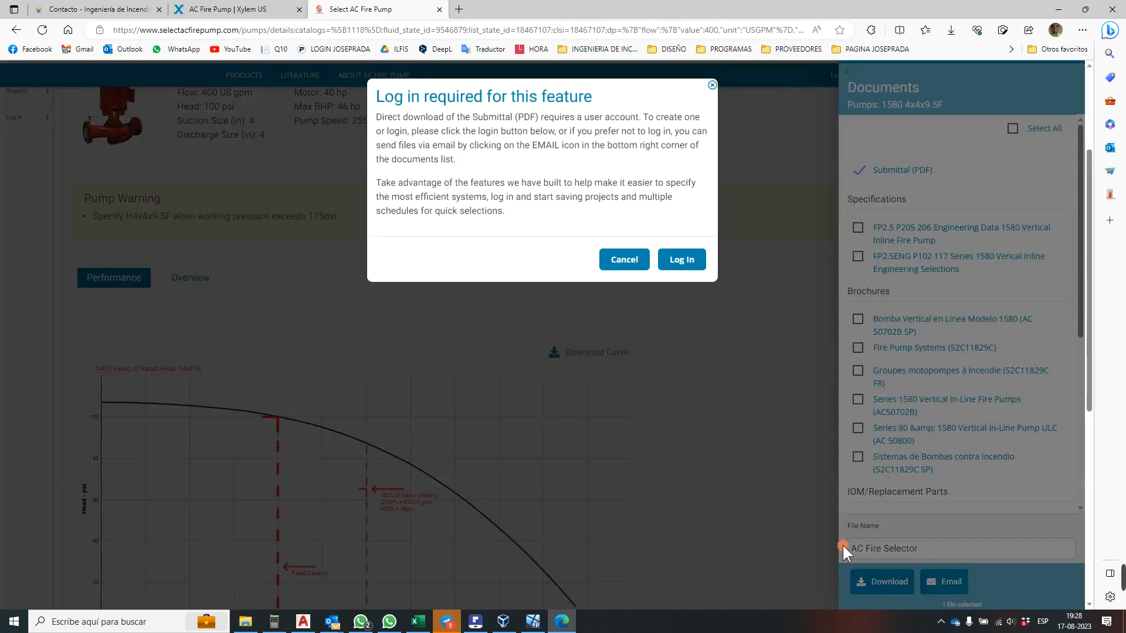
pyautogui.click(695, 258)
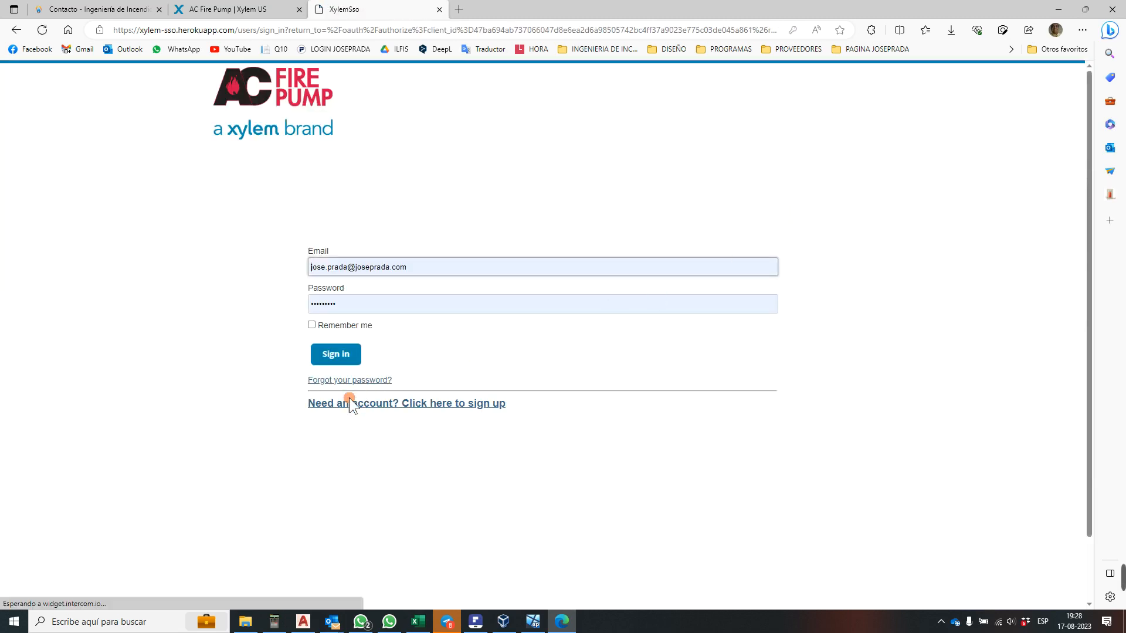
pyautogui.click(342, 356)
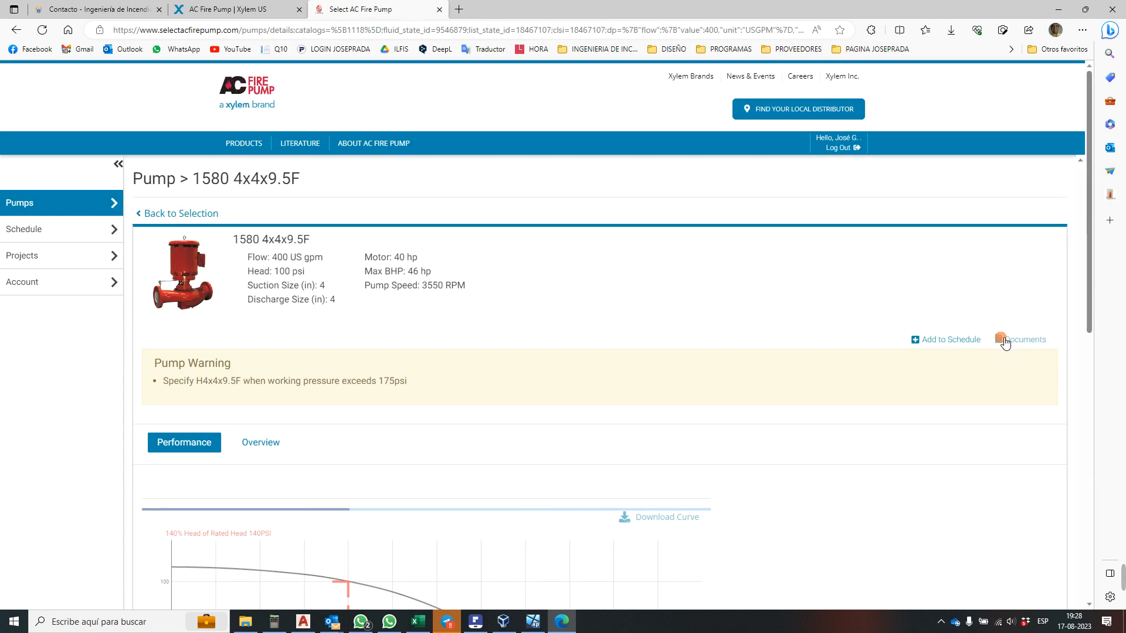
# - Download the Submittal (PDF) of the 1580 4x4x9.5F pump and open the file AC_Fire_Selector.pdf
pyautogui.click(1032, 342)
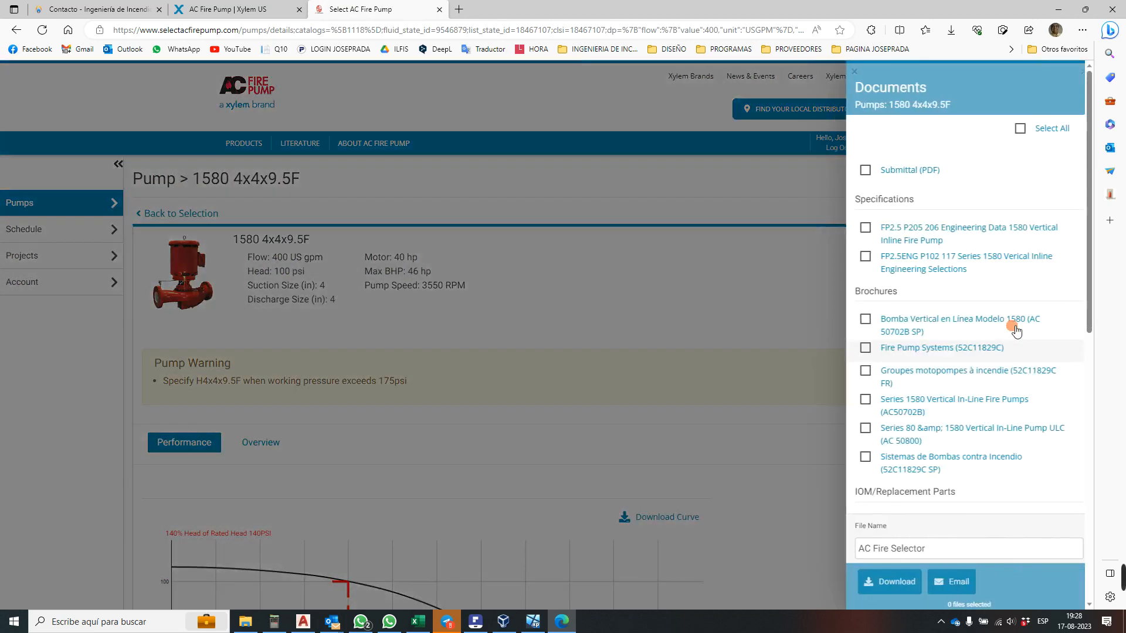
pyautogui.click(878, 170)
pyautogui.click(879, 577)
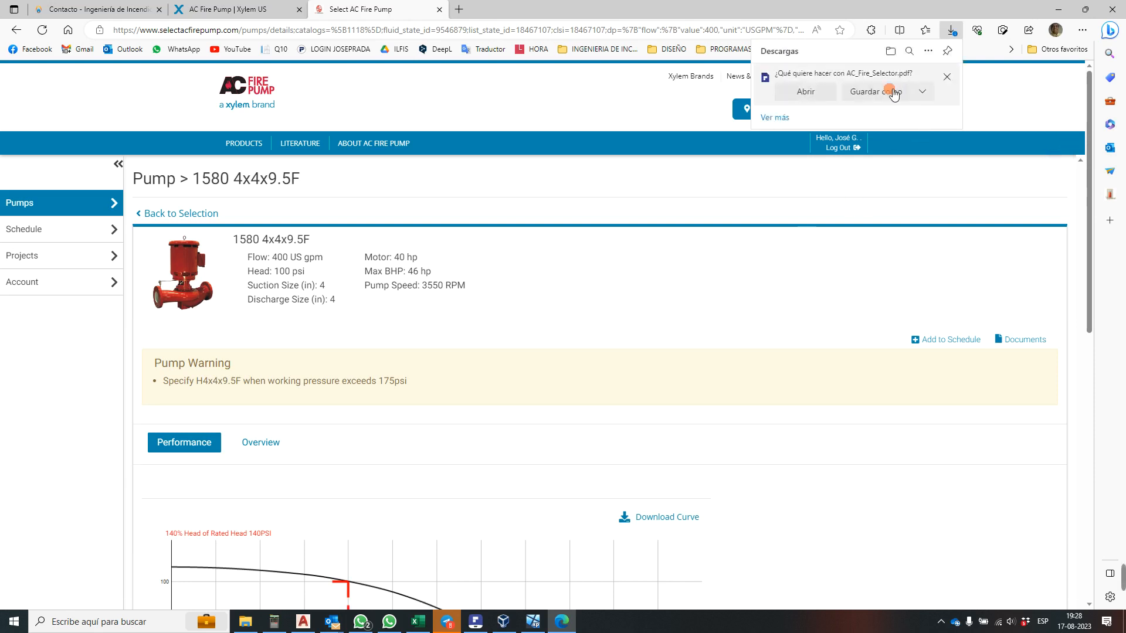
pyautogui.click(806, 91)
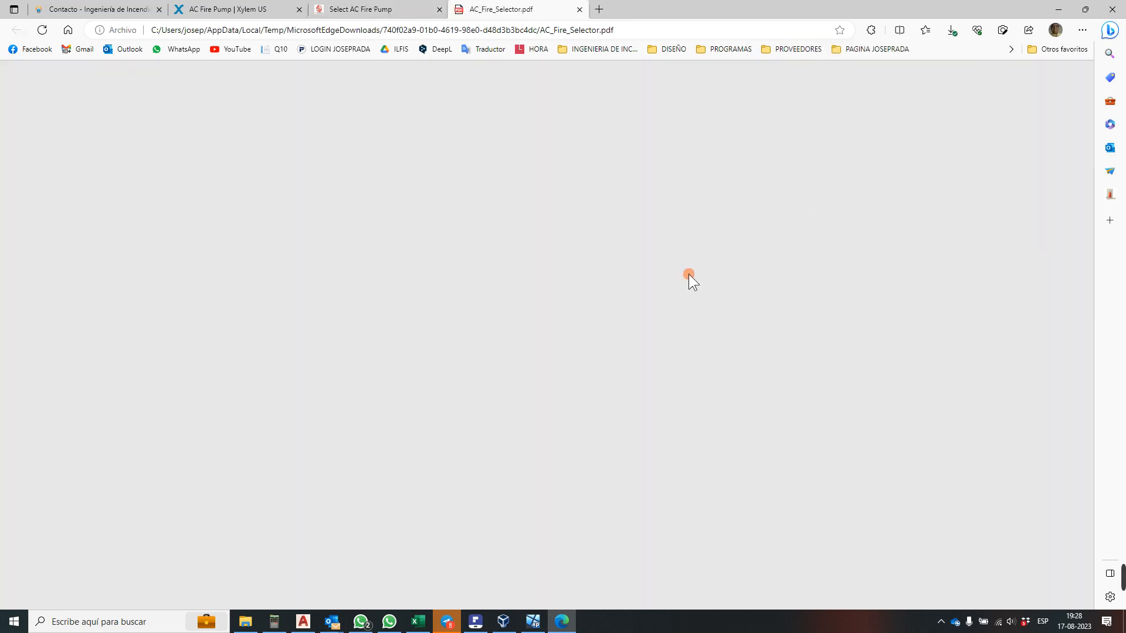
# - Examine the Performance Curve Data table in the submittal and copy the head at zero flow
pyautogui.scroll(-3, 516, 322)
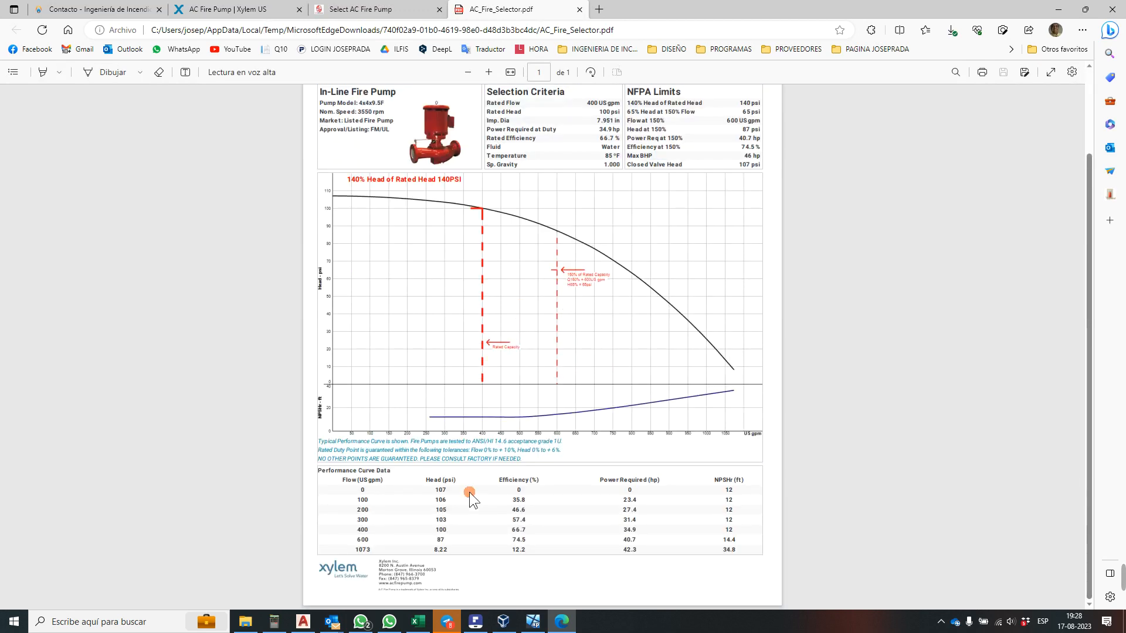
pyautogui.click(491, 72)
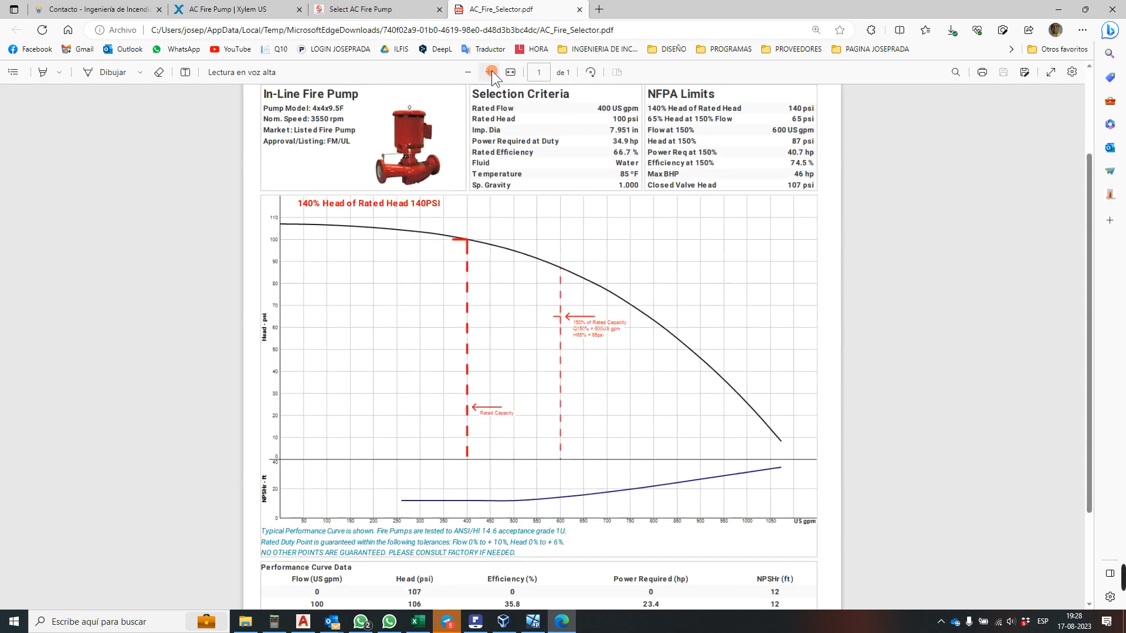
pyautogui.scroll(-5, 516, 259)
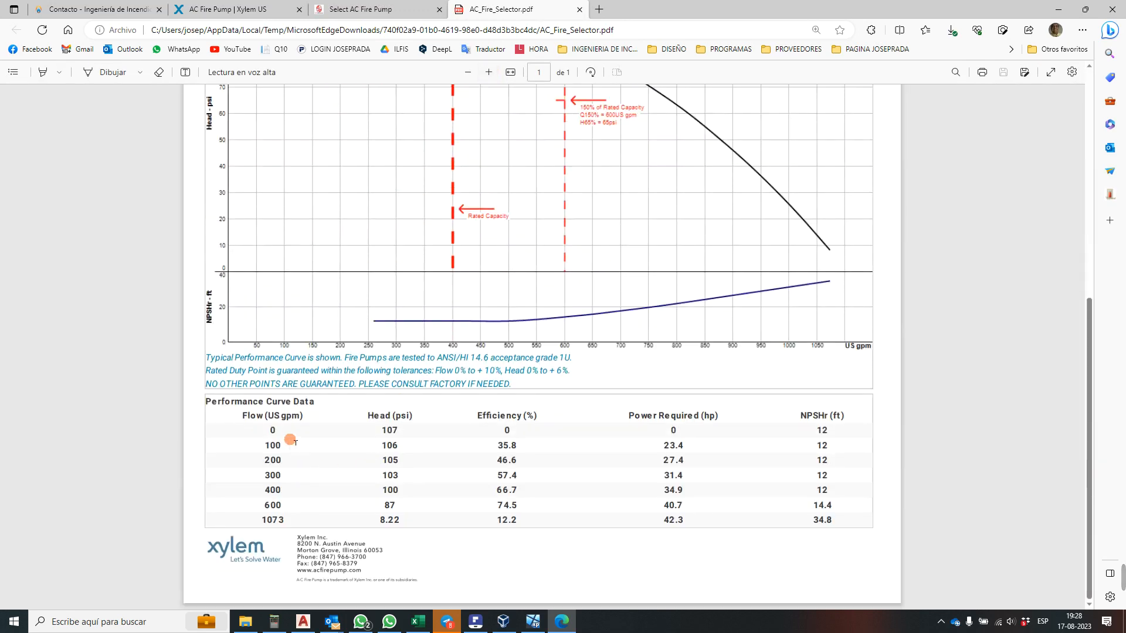
pyautogui.doubleClick(391, 430)
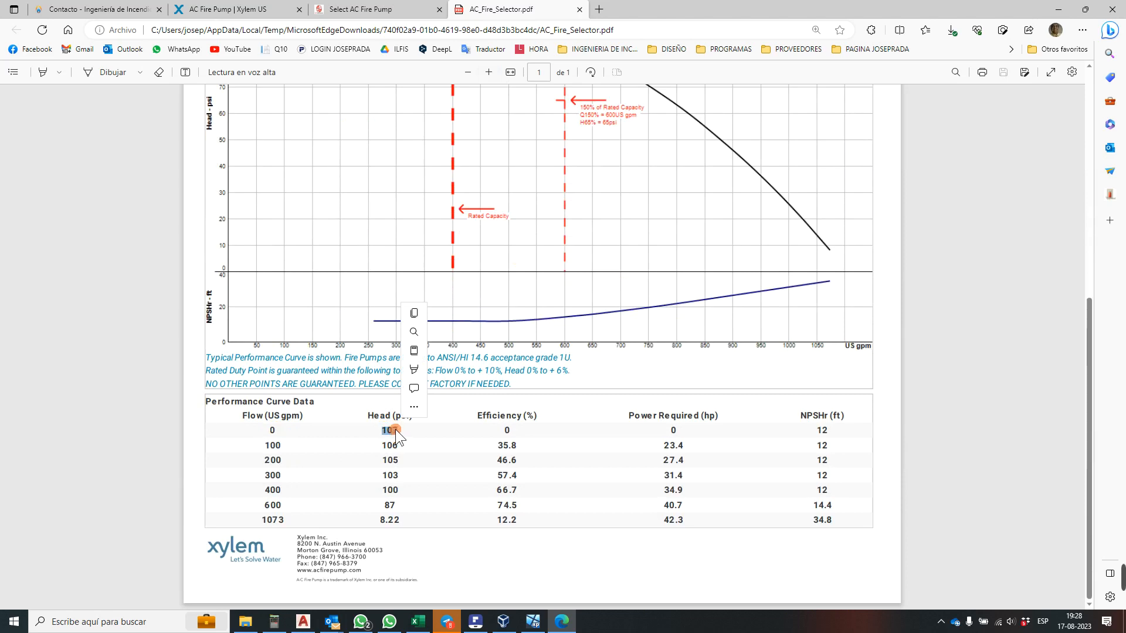
pyautogui.hotkey('ctrl', 'c')
# - Switch to Sprinkler-CALC in the virtual machine, open EJEMPLO1.JOB for editing, and go to the static pressure in its H2O Supply data
pyautogui.click(533, 621)
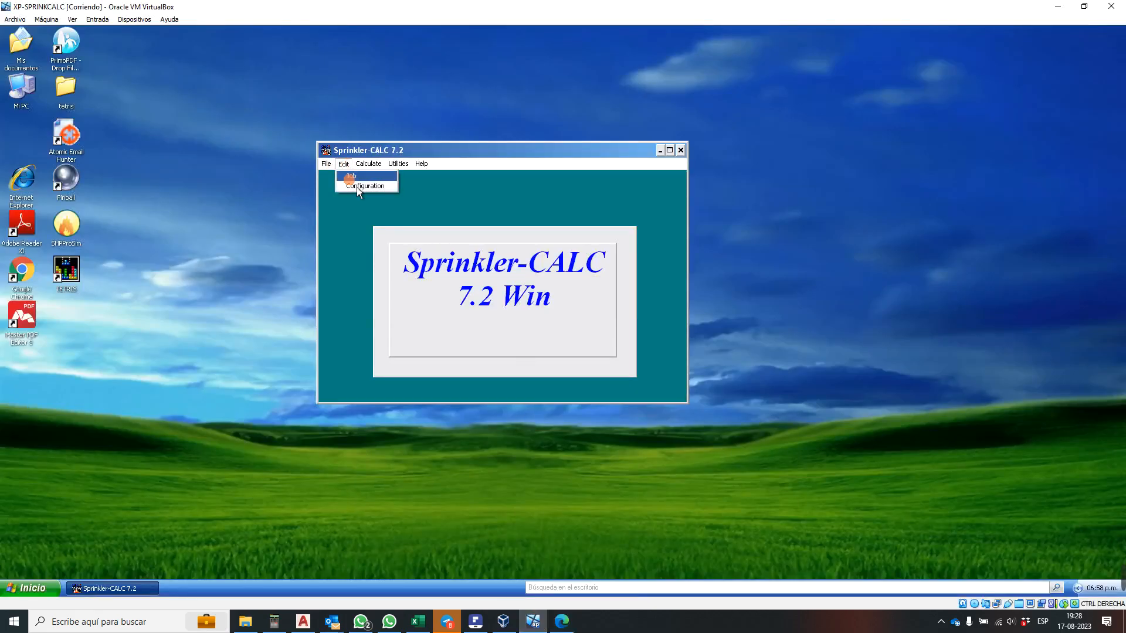
pyautogui.click(356, 178)
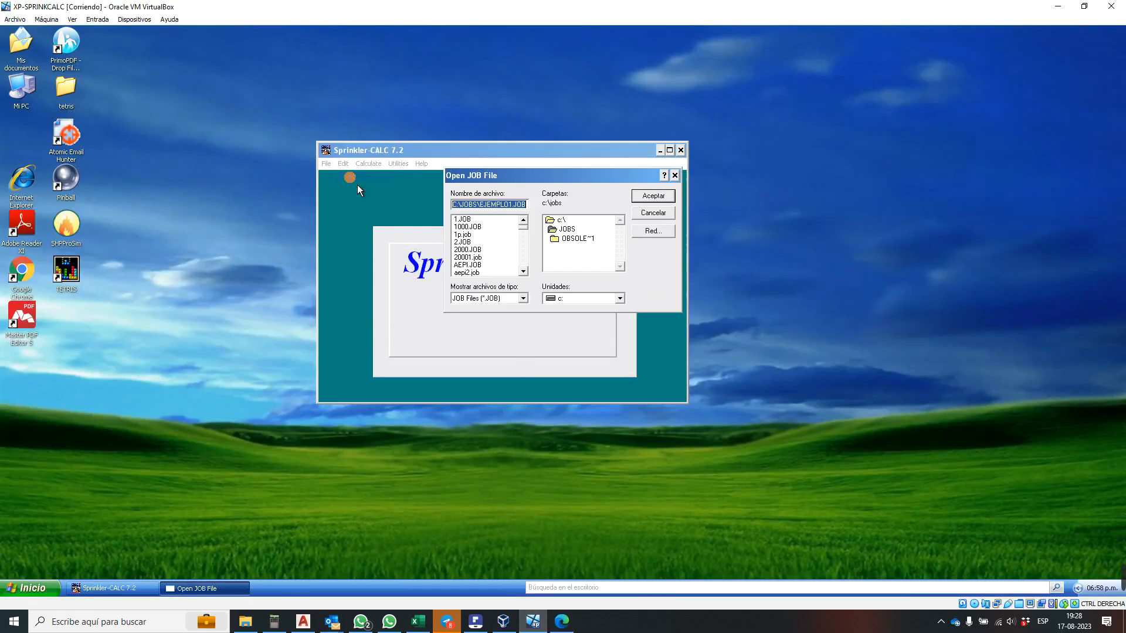
pyautogui.click(648, 197)
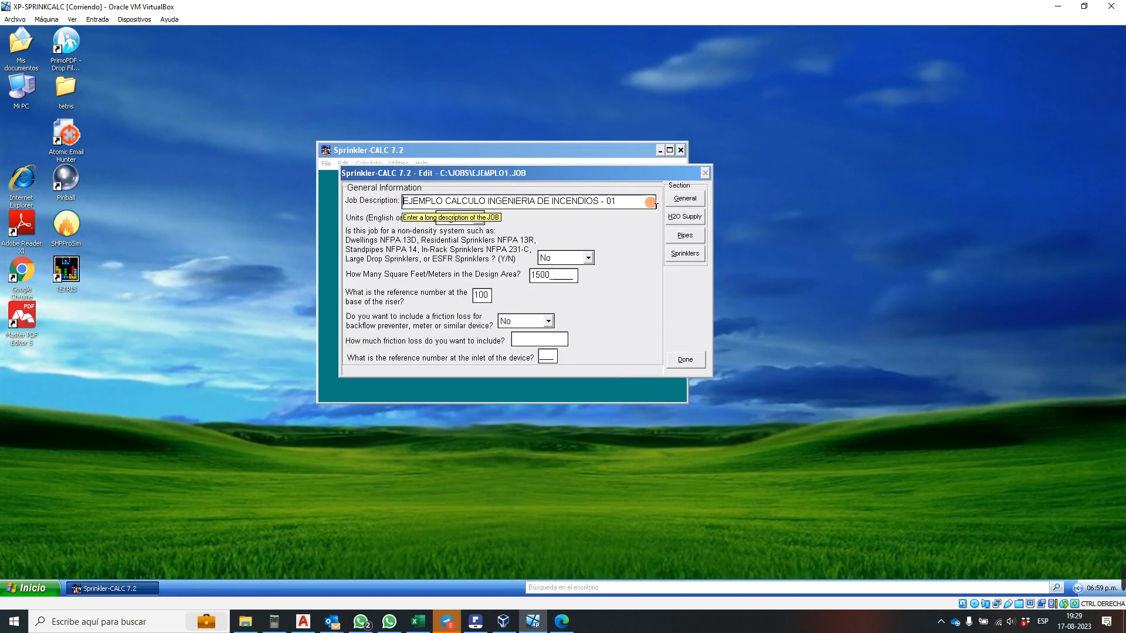
pyautogui.click(689, 217)
pyautogui.click(383, 218)
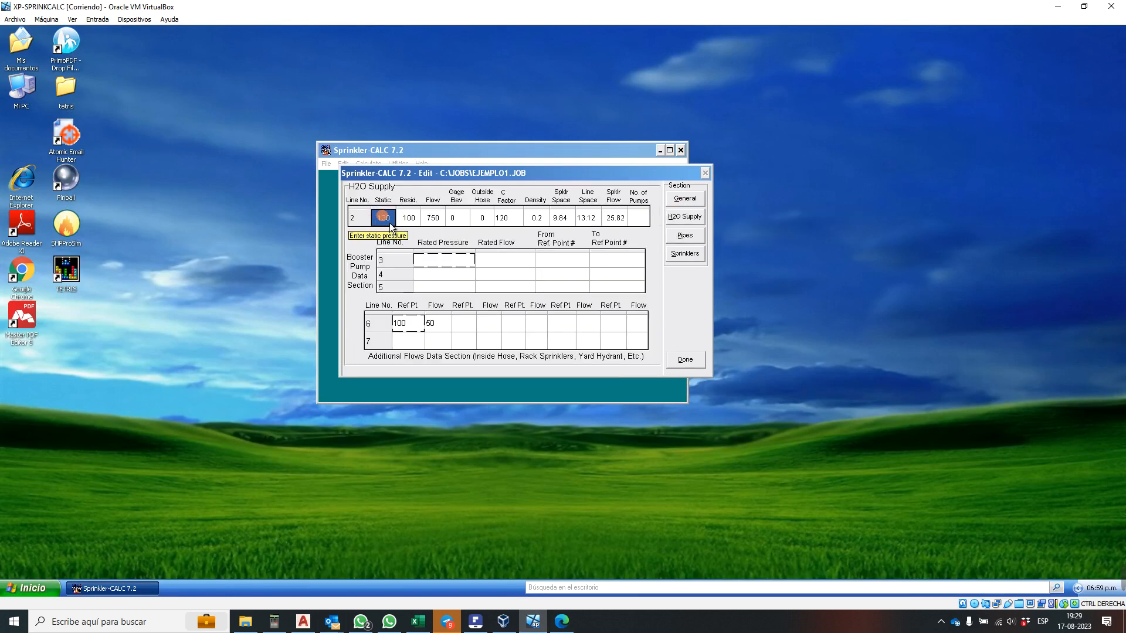
# - Check the closed valve head in the pump submittal in Edge, and set the static pressure in Sprinkler-CALC to 107
pyautogui.moveTo(508, 625)
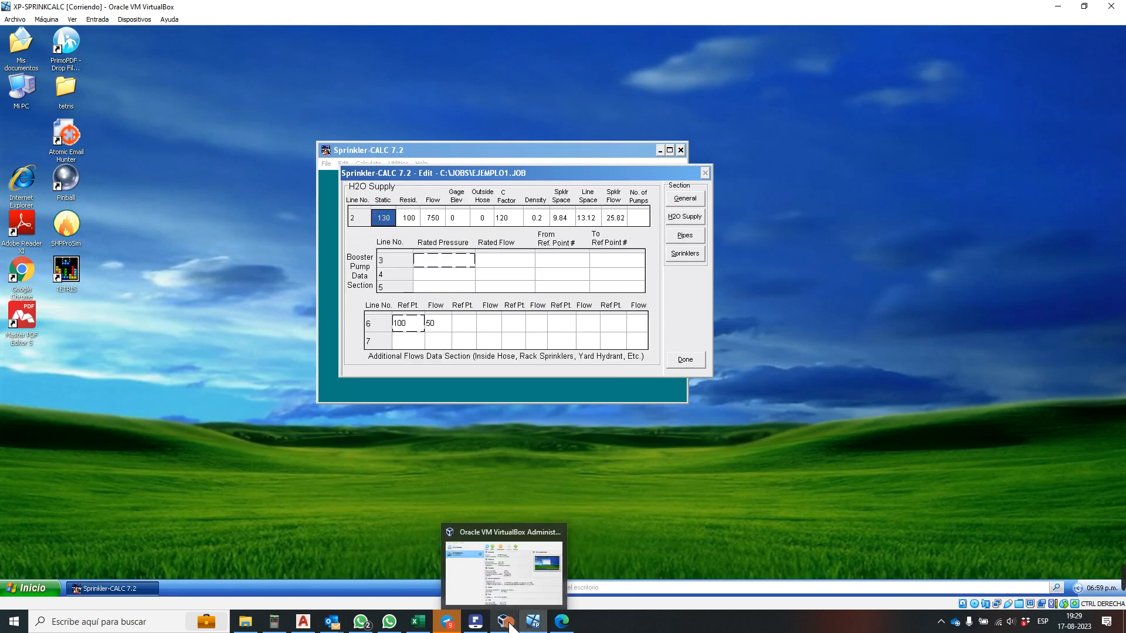
pyautogui.click(561, 621)
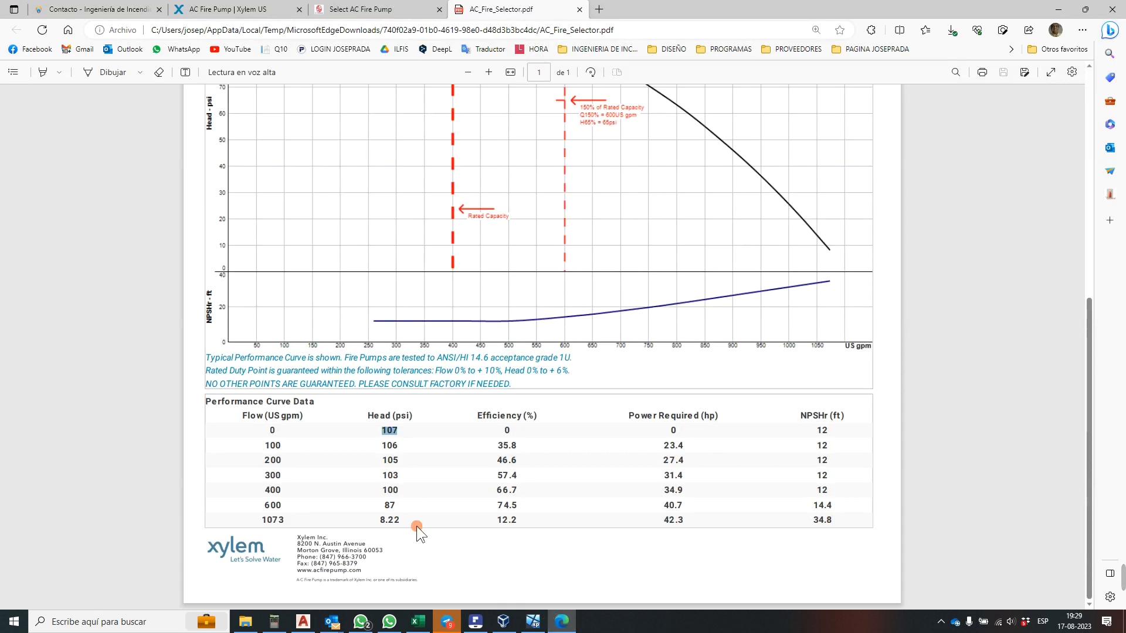
pyautogui.scroll(7, 365, 377)
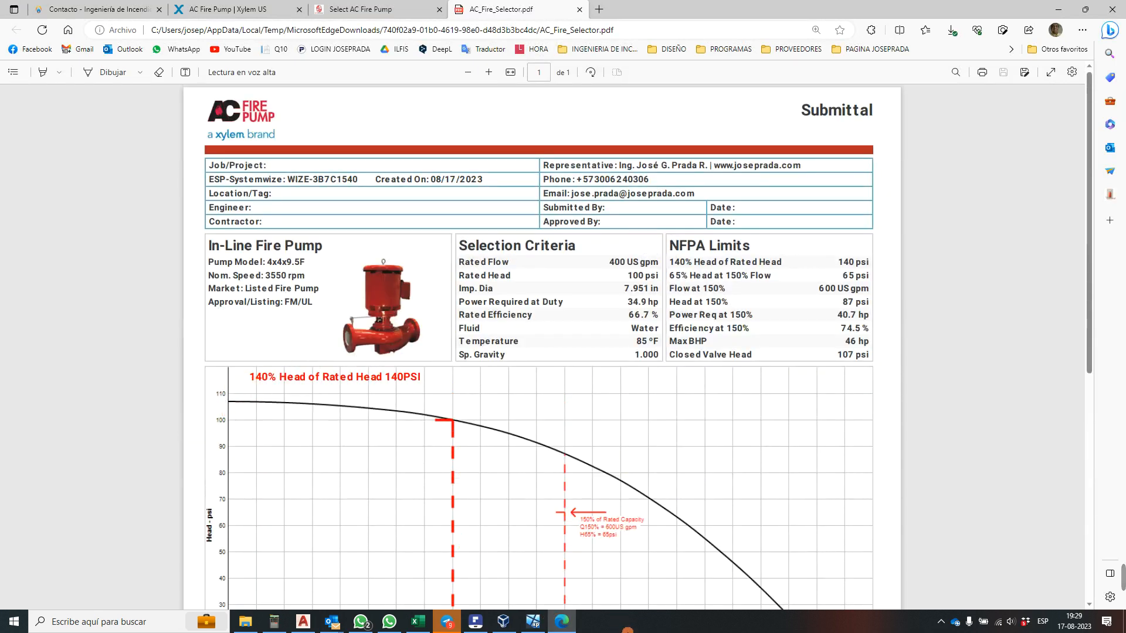
pyautogui.click(533, 622)
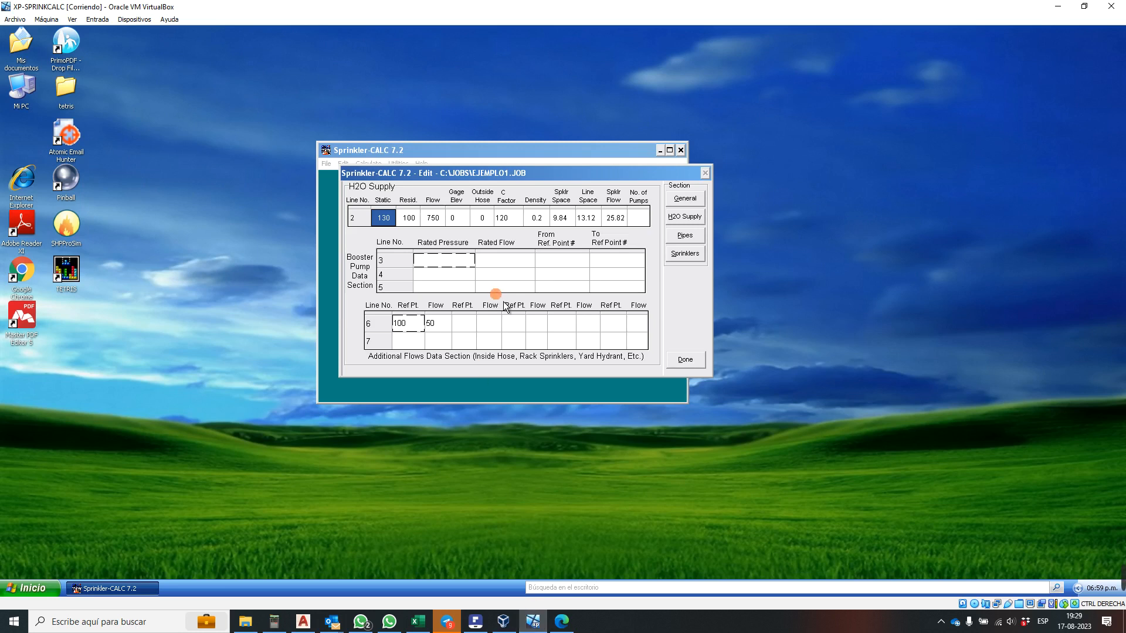
pyautogui.write('107')
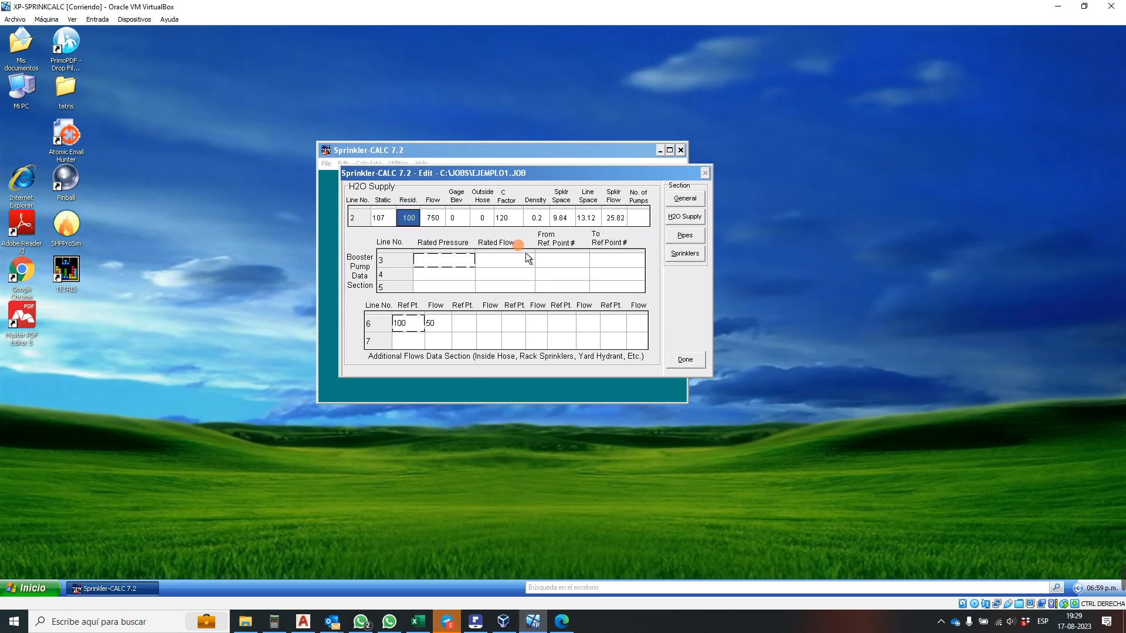
pyautogui.press('Tab')
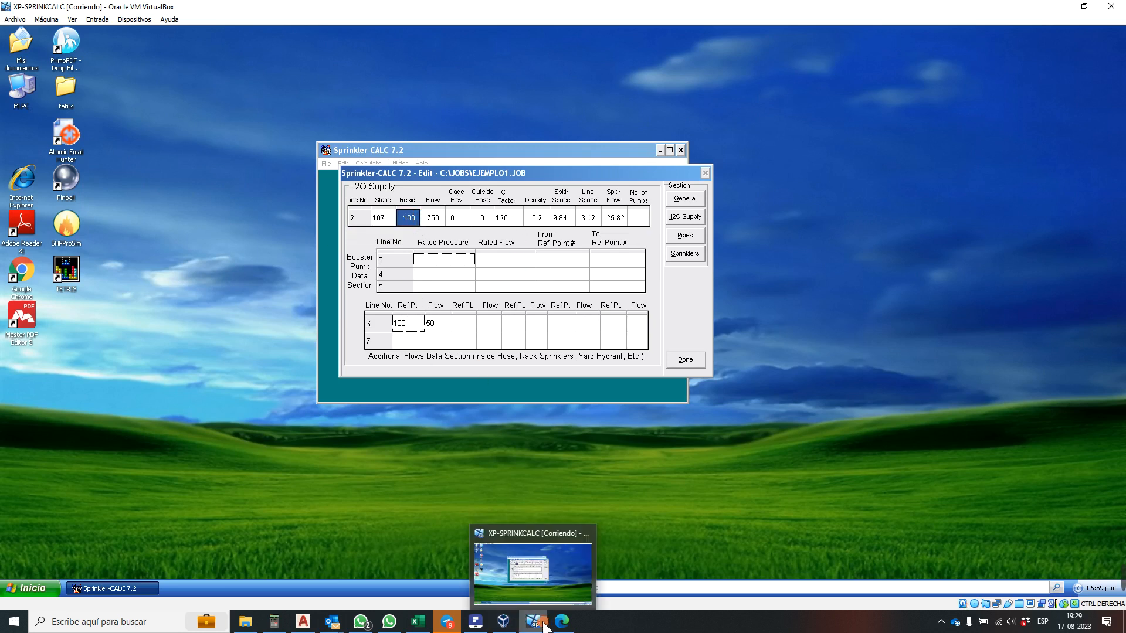
# - Look up the pump's 150% flow point in the Edge submittal, and set the Sprinkler-CALC residual pressure to 87 and flow to 600
pyautogui.click(561, 621)
pyautogui.scroll(-3, 481, 340)
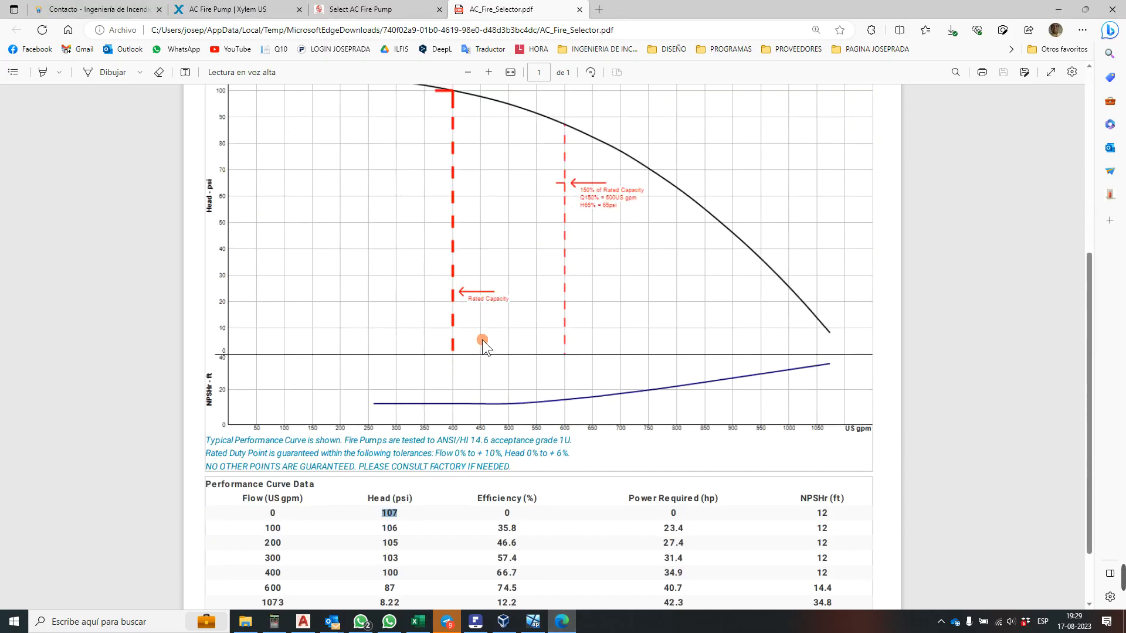
pyautogui.scroll(2, 500, 322)
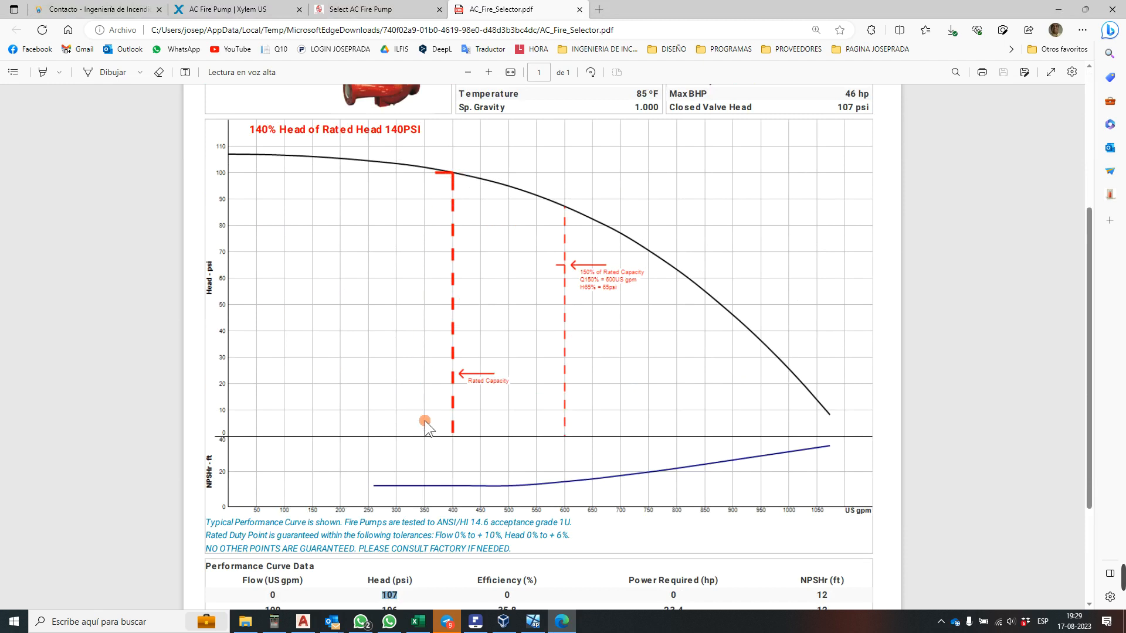
pyautogui.scroll(-3, 568, 408)
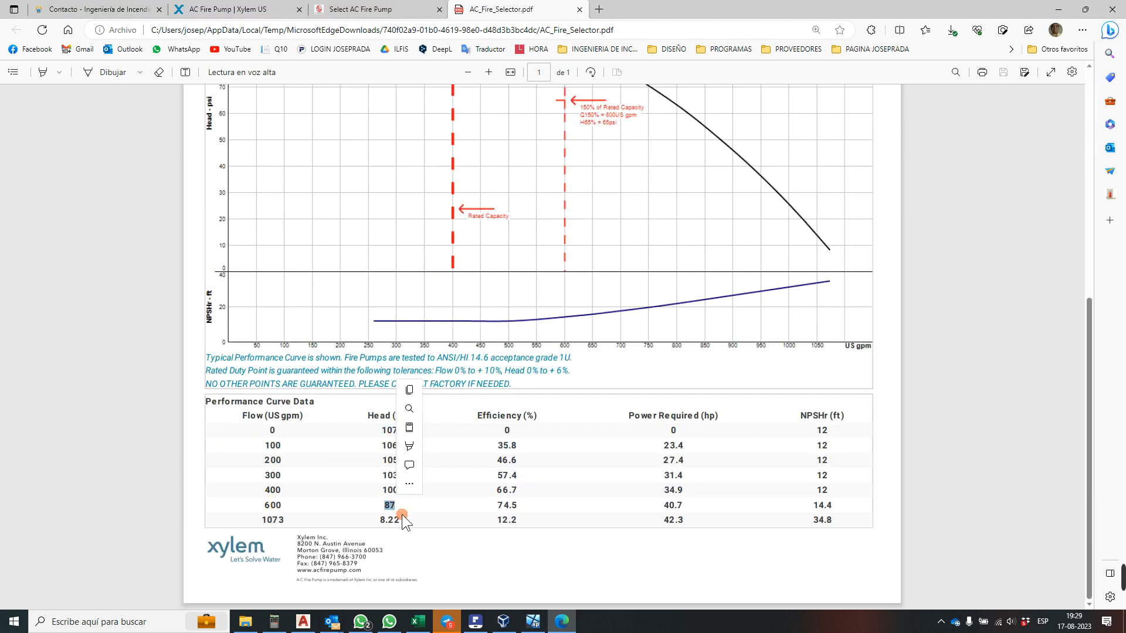
pyautogui.scroll(3, 505, 388)
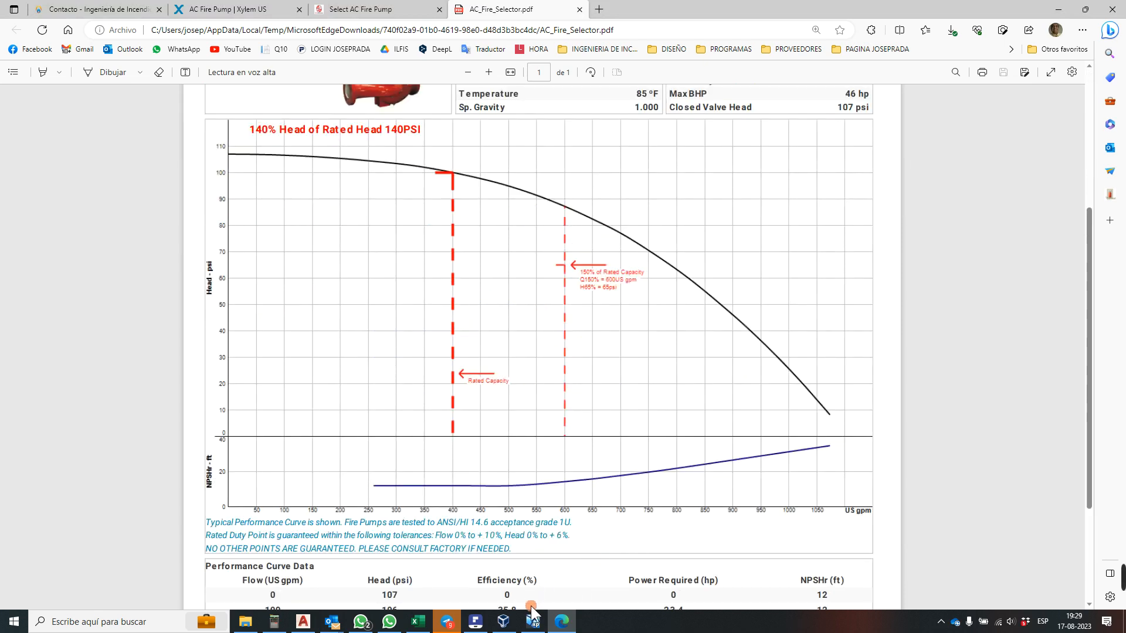
pyautogui.click(533, 620)
pyautogui.write('8')
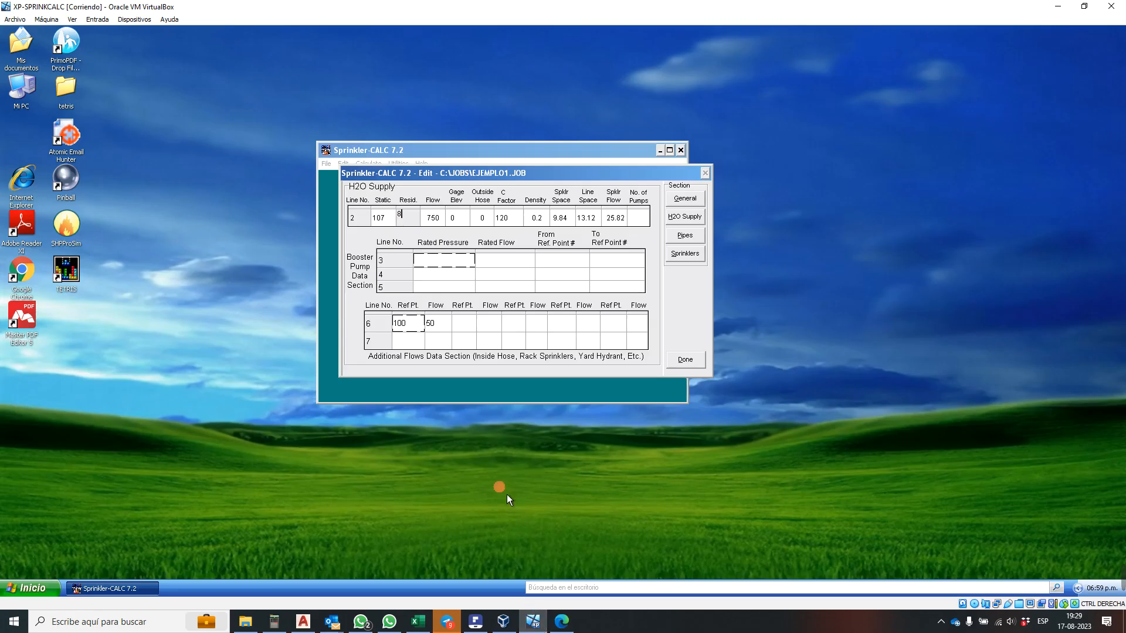
pyautogui.write('7')
pyautogui.click(433, 217)
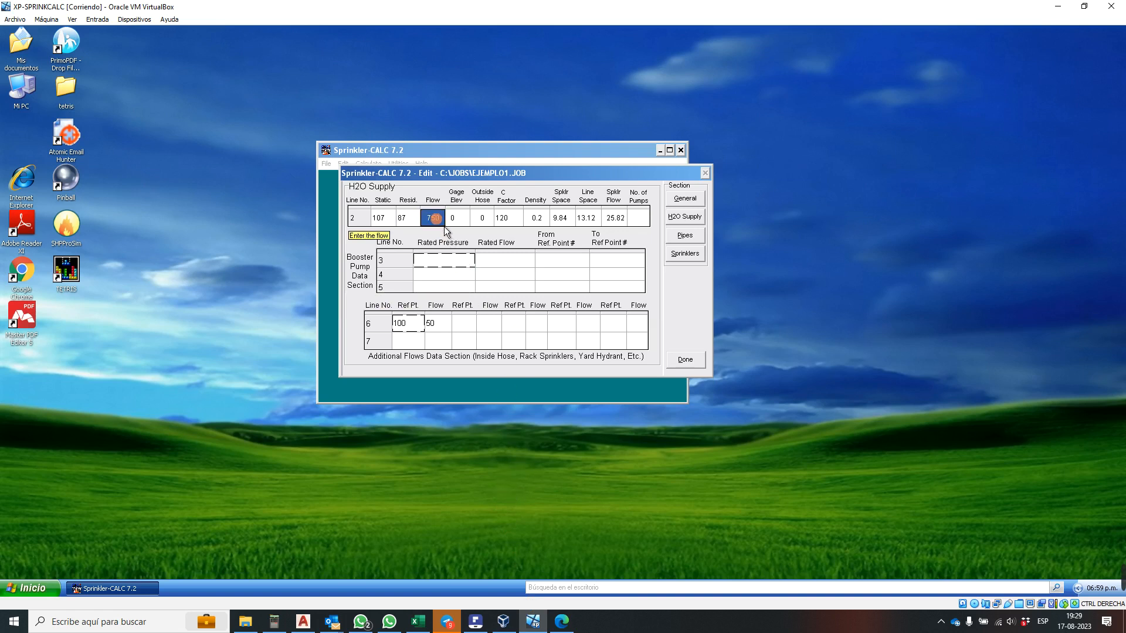
pyautogui.write('600')
pyautogui.press('Tab')
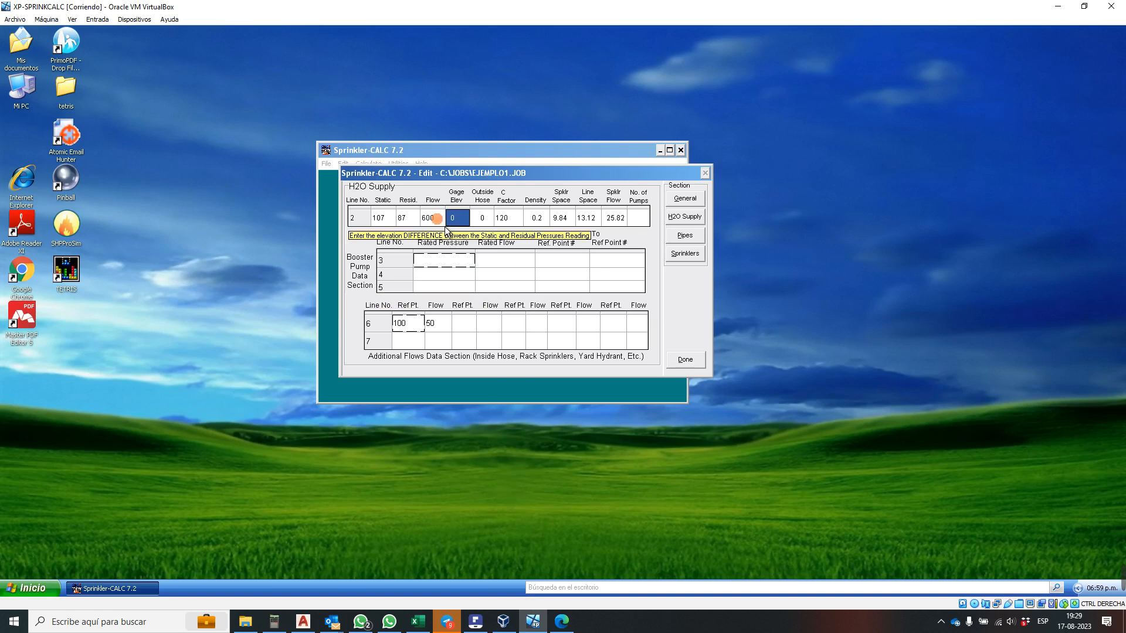
# - Finish editing EJEMPLO1.JOB, save the changed water supply data, and calculate the job
pyautogui.click(685, 359)
pyautogui.click(517, 333)
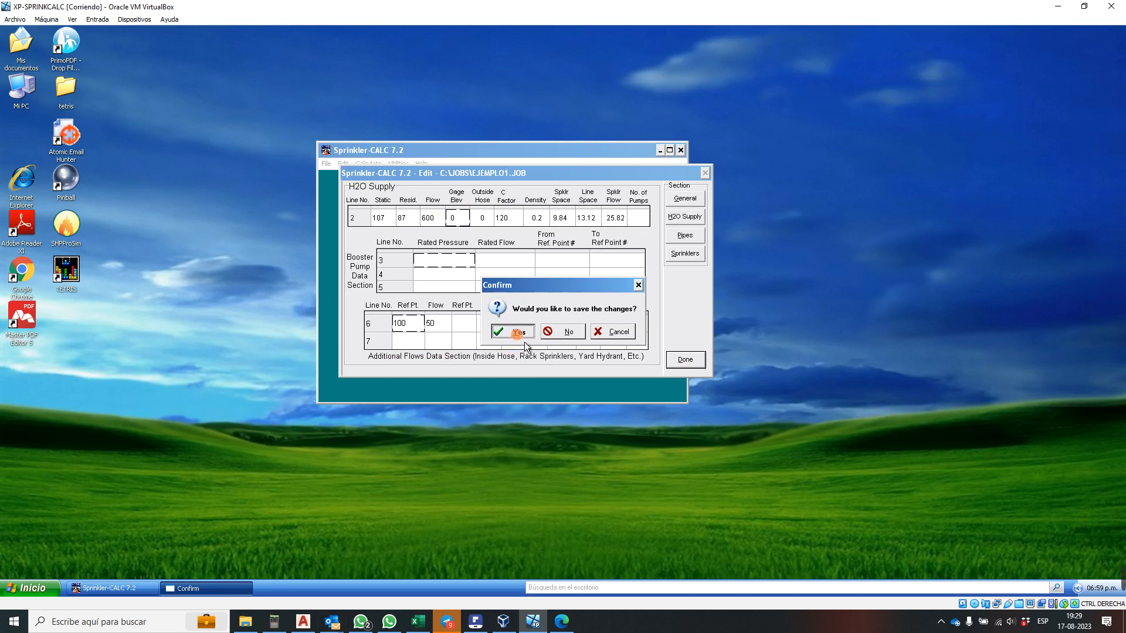
pyautogui.click(723, 424)
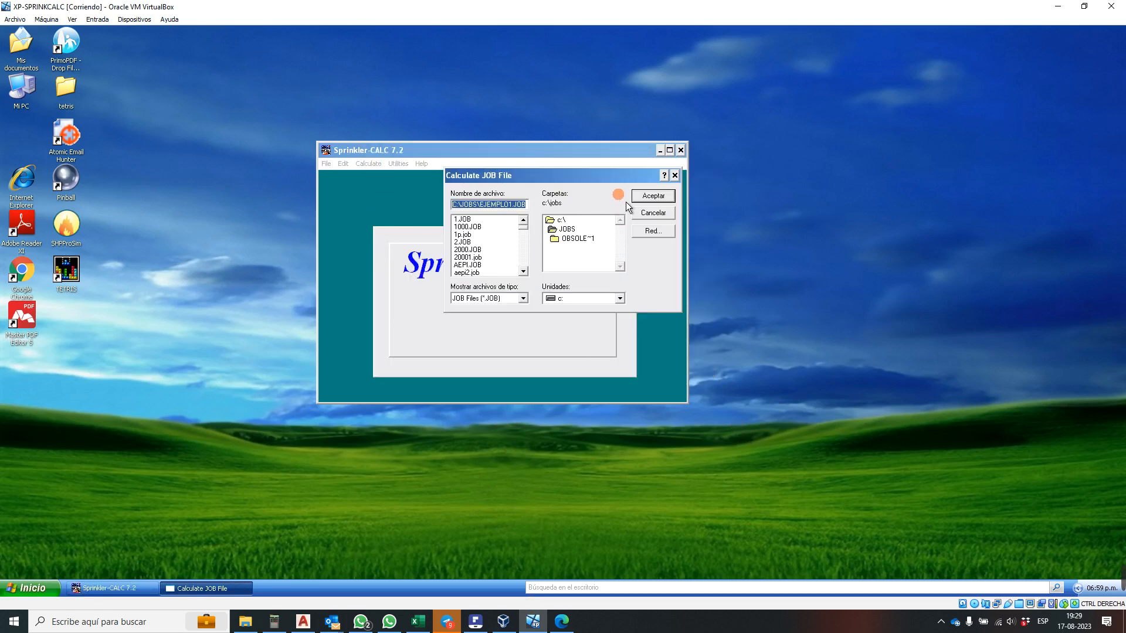
pyautogui.click(652, 195)
pyautogui.click(554, 299)
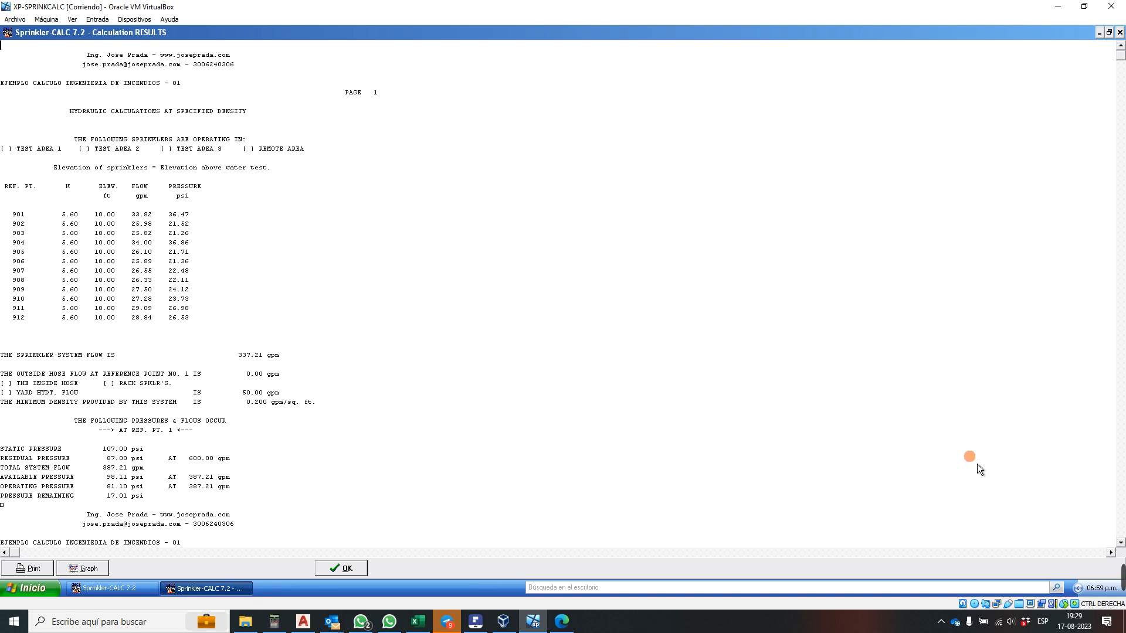
# - Review the pressures and flows at reference point 1 in the calculation results, focusing on operating and remaining pressure
pyautogui.click(1120, 543)
pyautogui.click(1120, 544)
pyautogui.click(1121, 543)
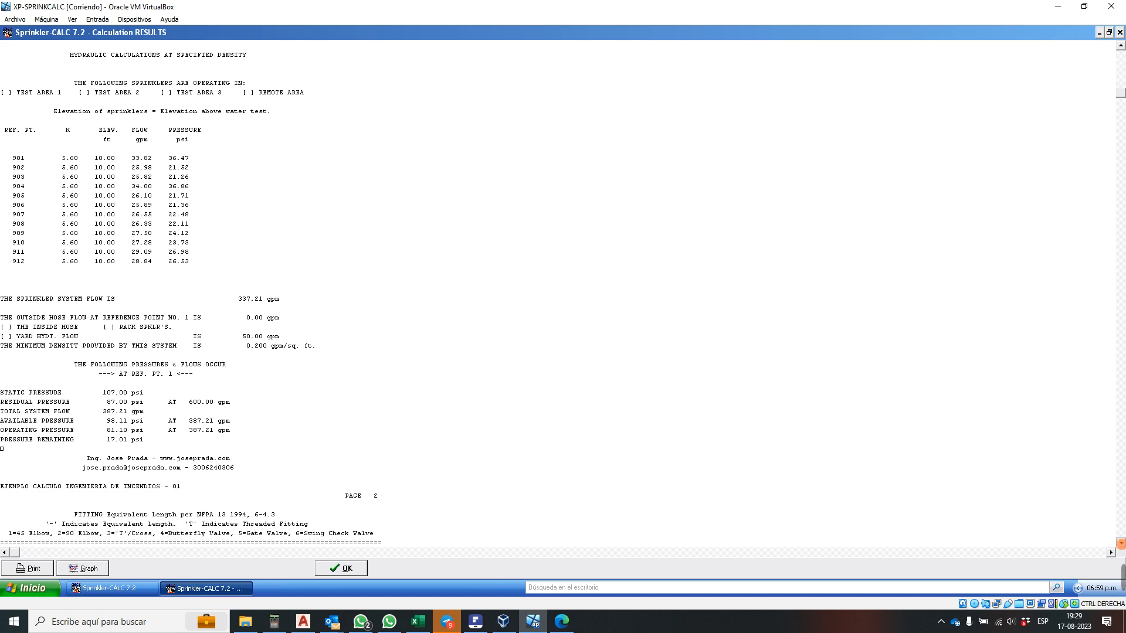
pyautogui.click(1120, 543)
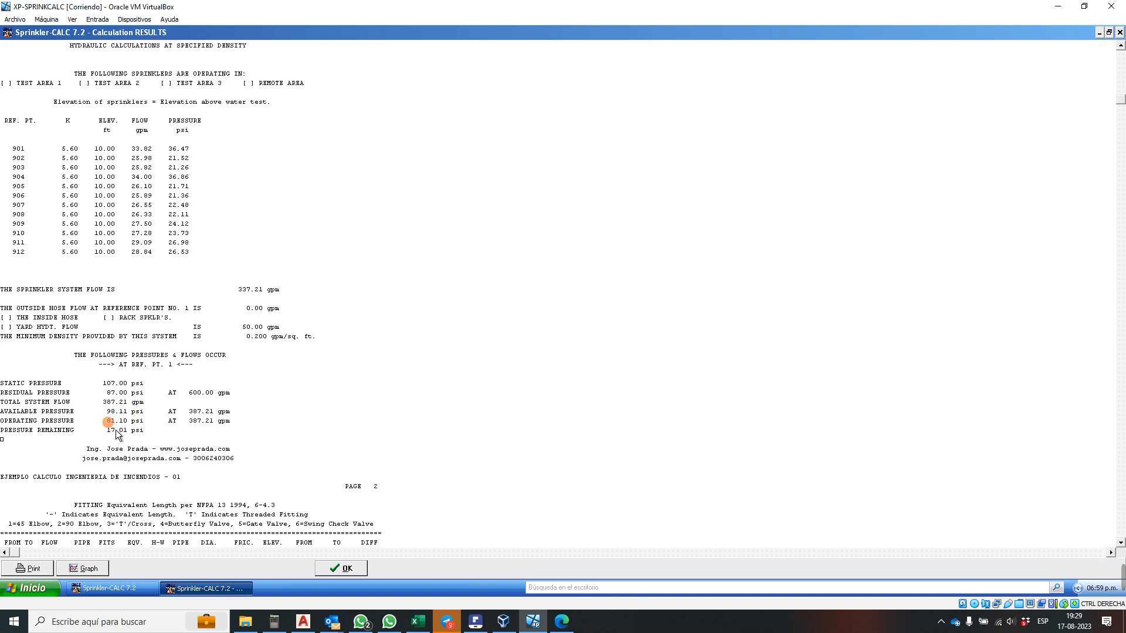
pyautogui.moveTo(106, 421); pyautogui.dragTo(136, 438)
pyautogui.click(232, 284)
# - Print the results with CutePDF Printer, save them as EJERCICIO 1 - CON BOMBA in the EJERCICIO 1 - SPC folder, and close the results
pyautogui.click(31, 568)
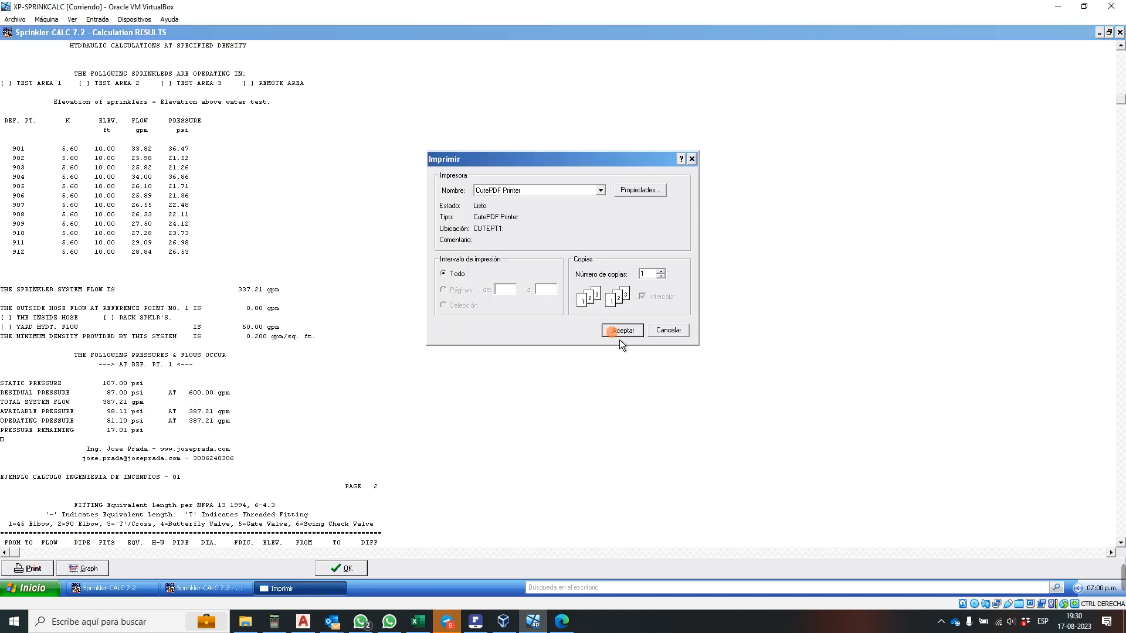
pyautogui.click(620, 332)
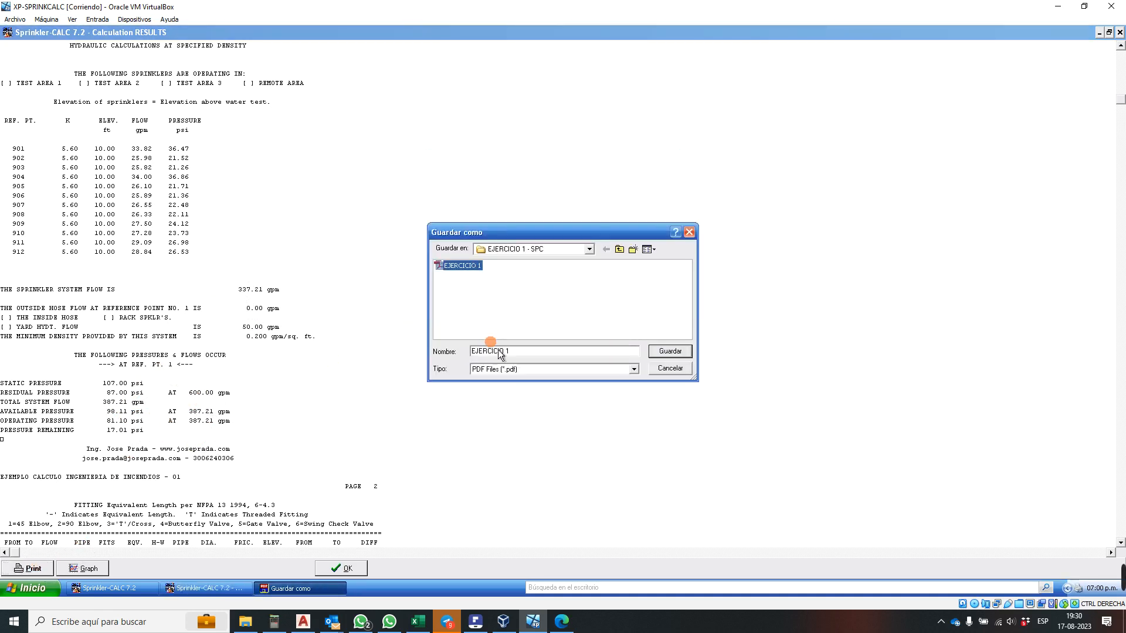
pyautogui.click(520, 351)
pyautogui.write('- ')
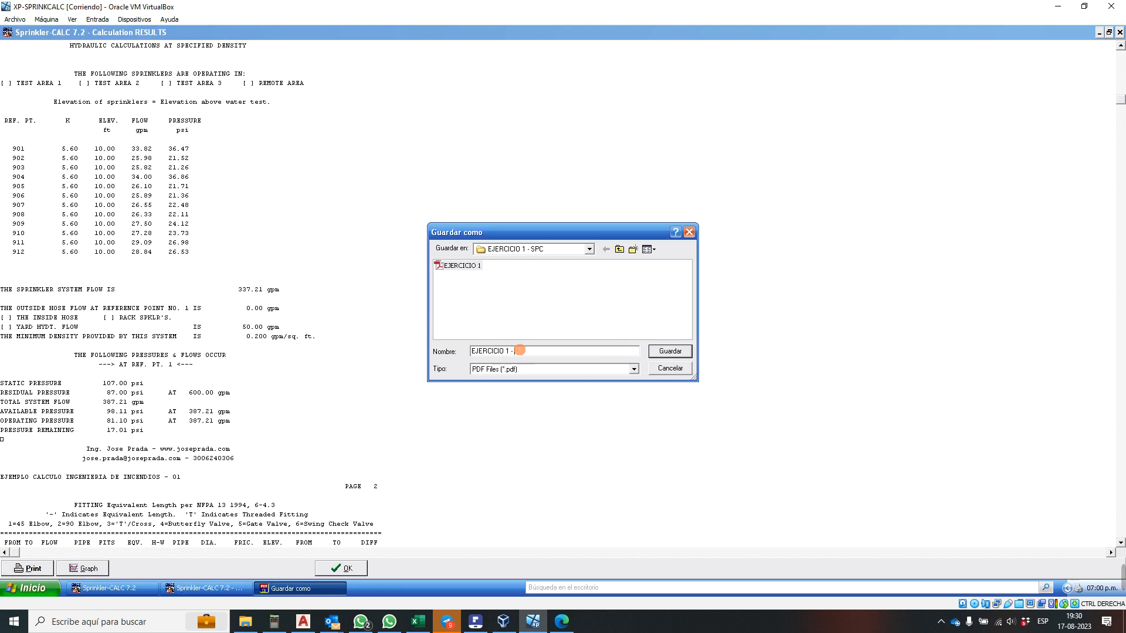
pyautogui.write('CON BOMBA')
pyautogui.click(662, 352)
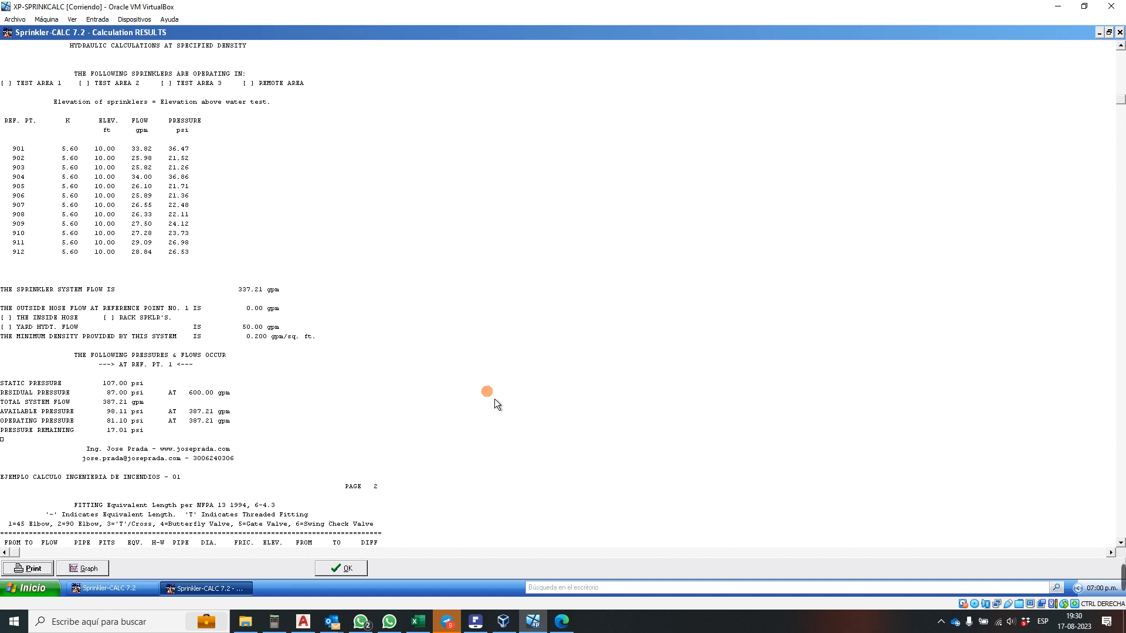
pyautogui.click(362, 577)
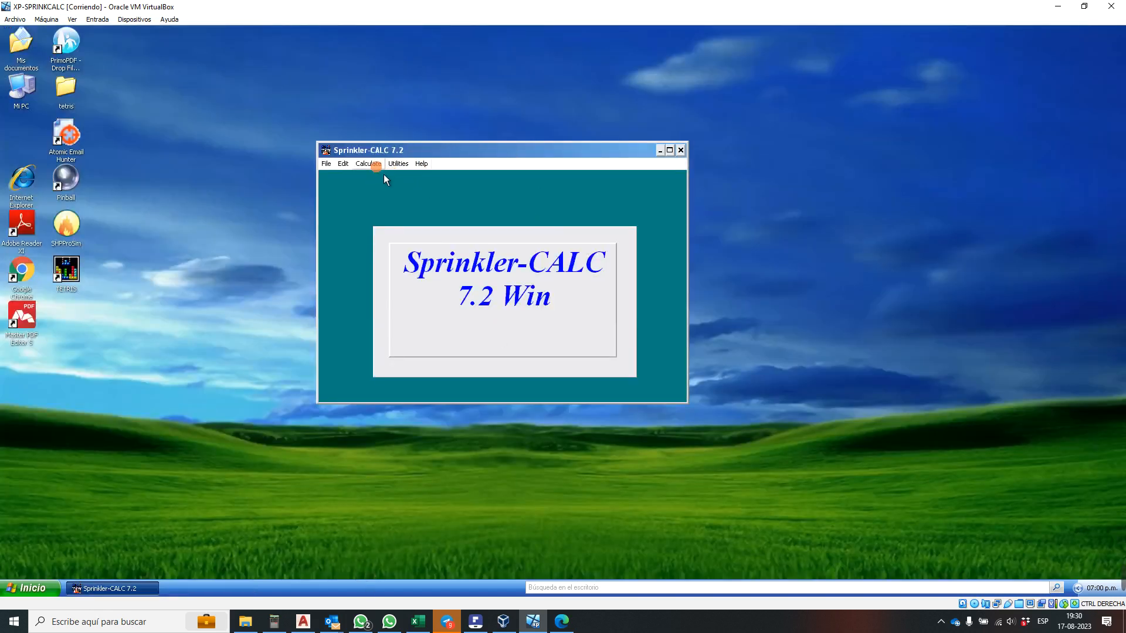
pyautogui.click(326, 164)
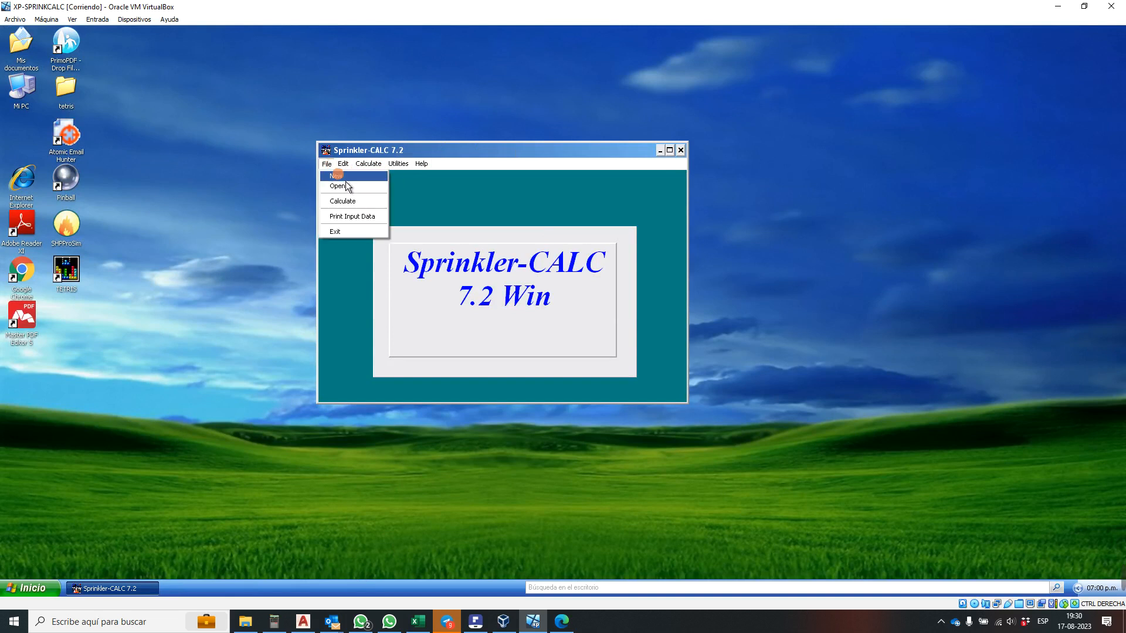
pyautogui.click(343, 164)
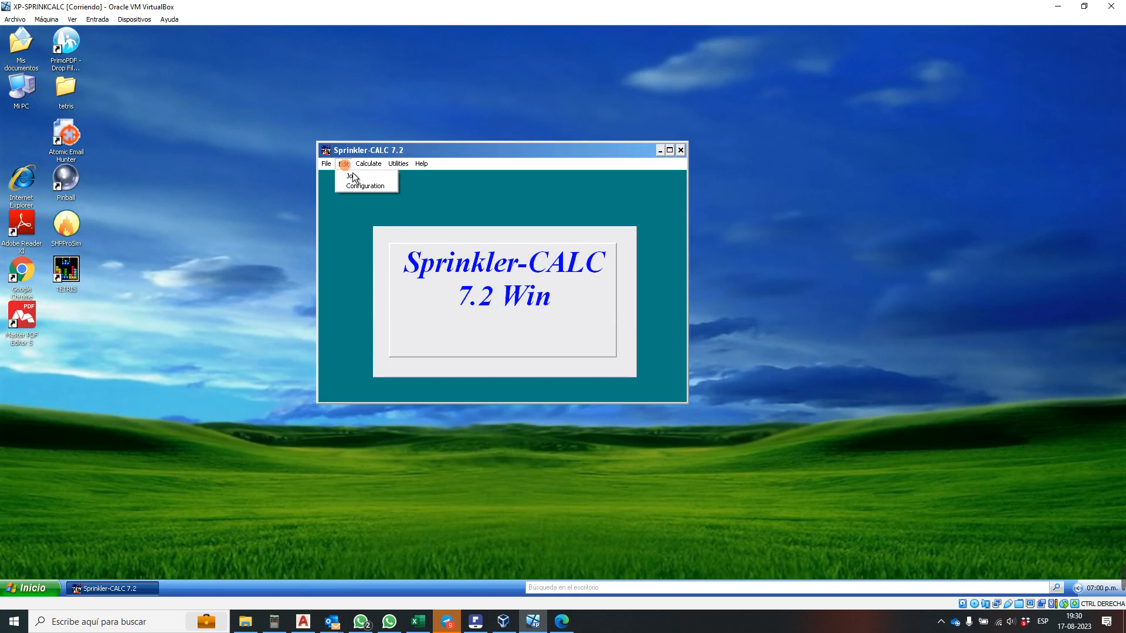
pyautogui.click(389, 165)
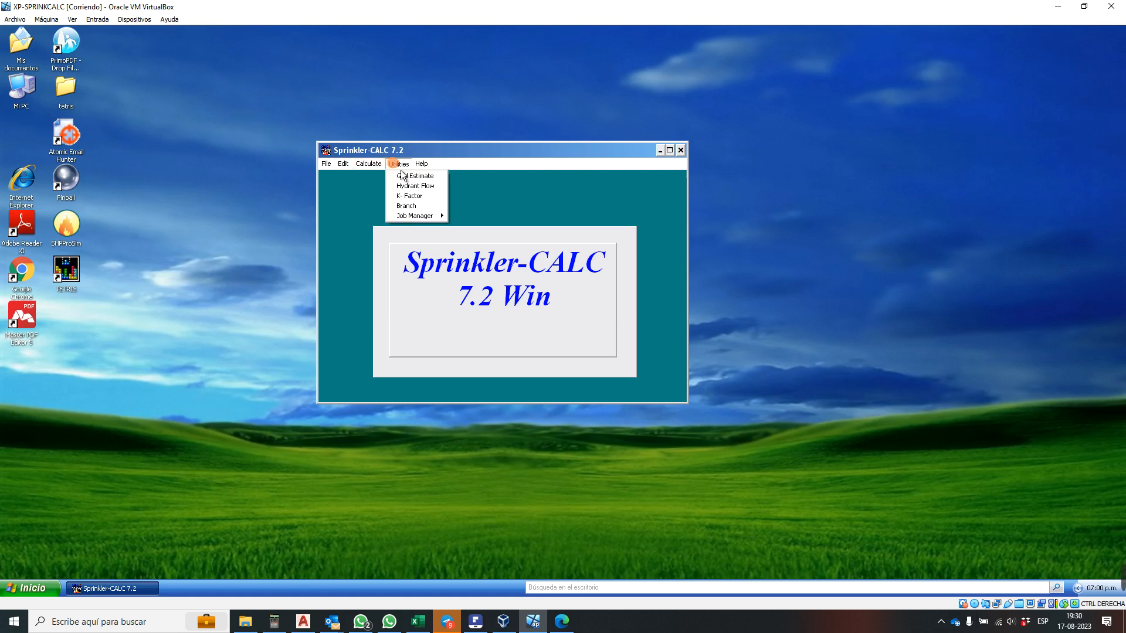
pyautogui.click(396, 164)
pyautogui.click(340, 165)
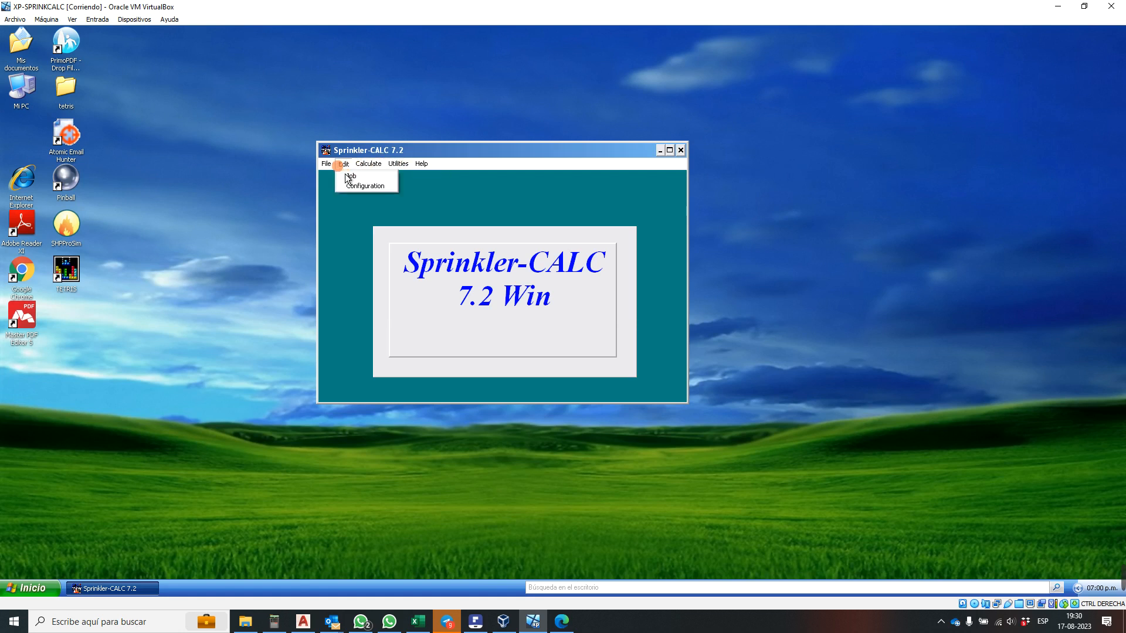
pyautogui.click(327, 165)
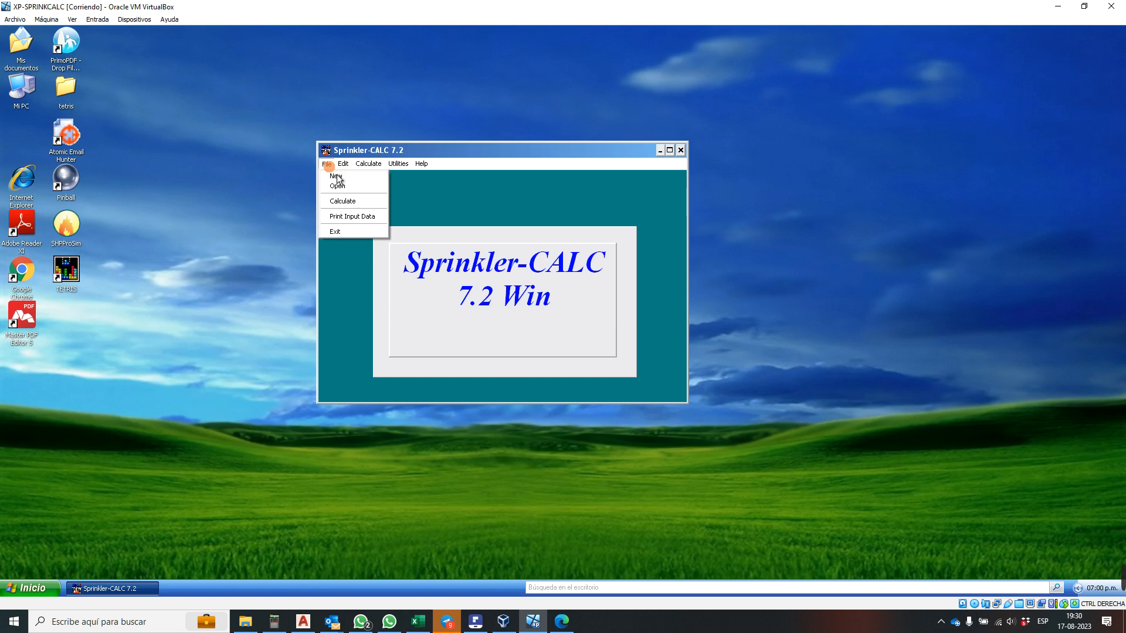
pyautogui.click(364, 164)
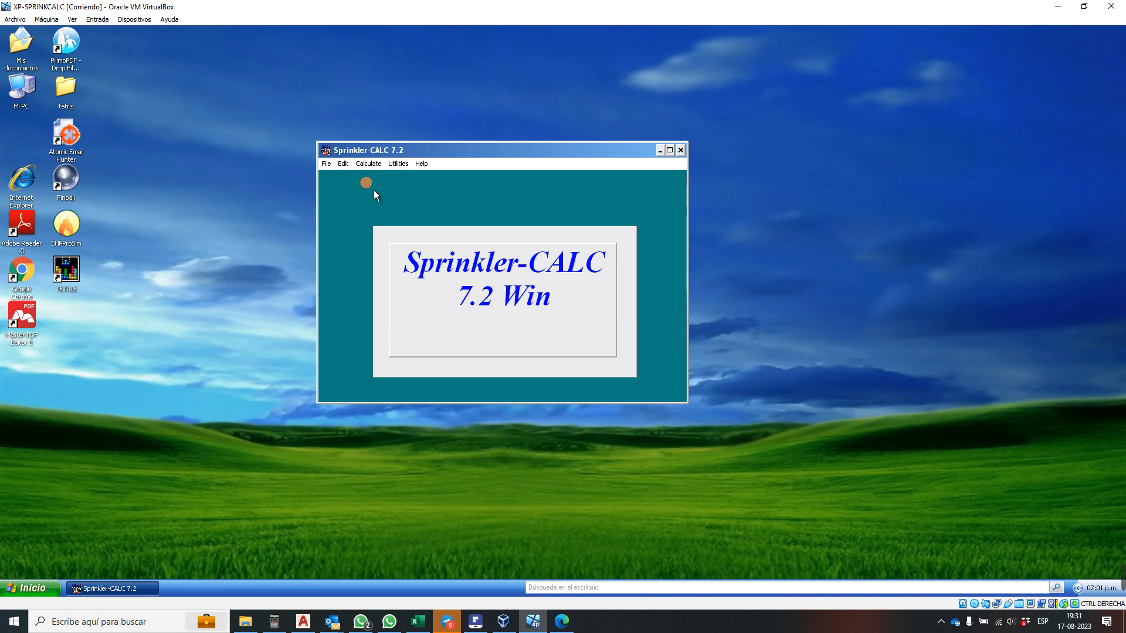
pyautogui.click(326, 164)
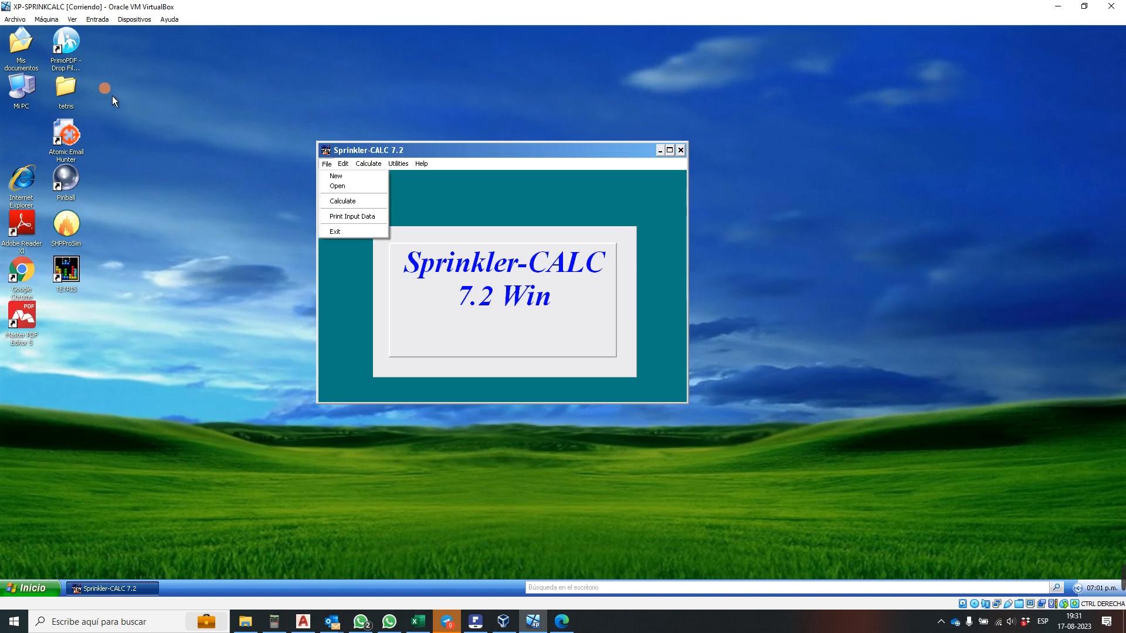
# - Close Sprinkler-CALC and open EJERCICIO 1 - CON BOMBA.pdf from the EJERCICIO 1 - SPC folder in Mis documentos
pyautogui.click(680, 150)
pyautogui.click(30, 594)
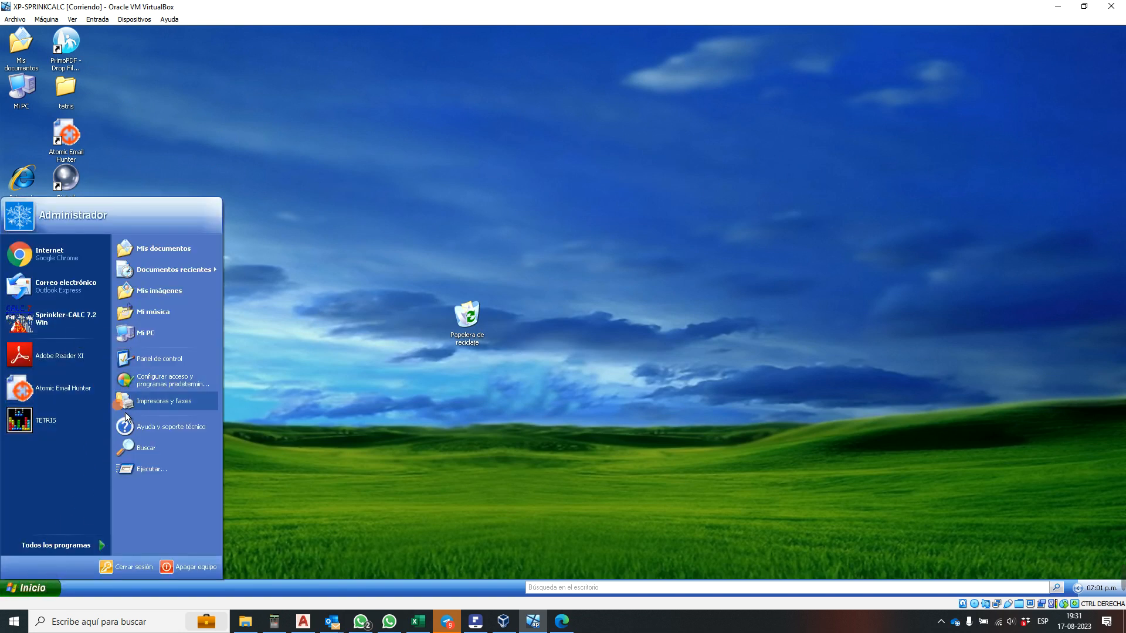
pyautogui.click(186, 251)
pyautogui.doubleClick(39, 209)
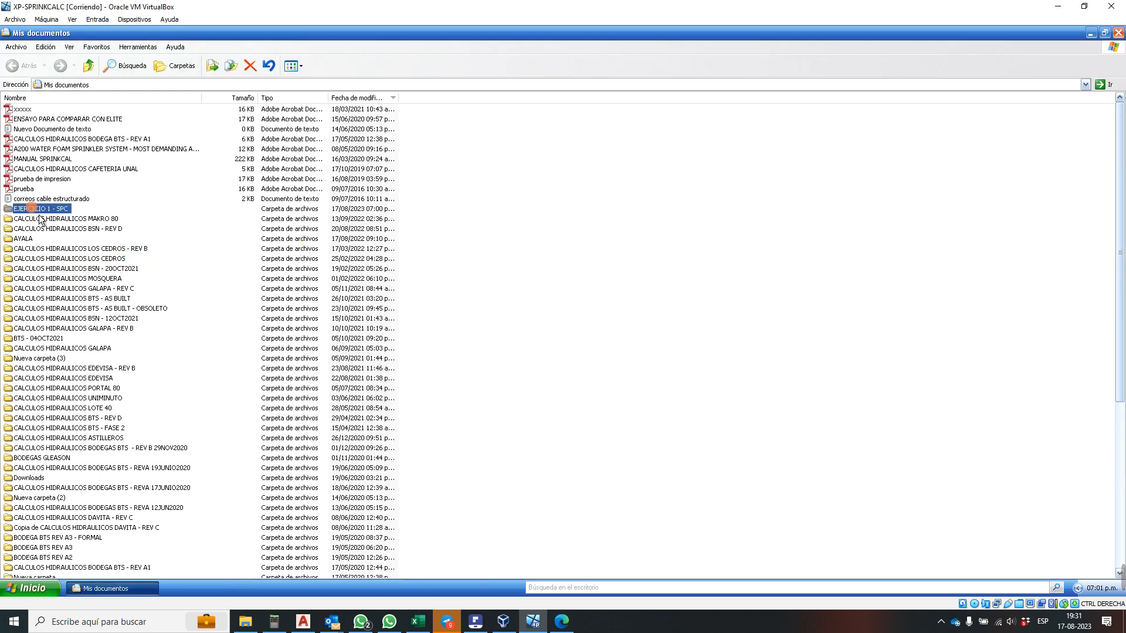
pyautogui.click(176, 110)
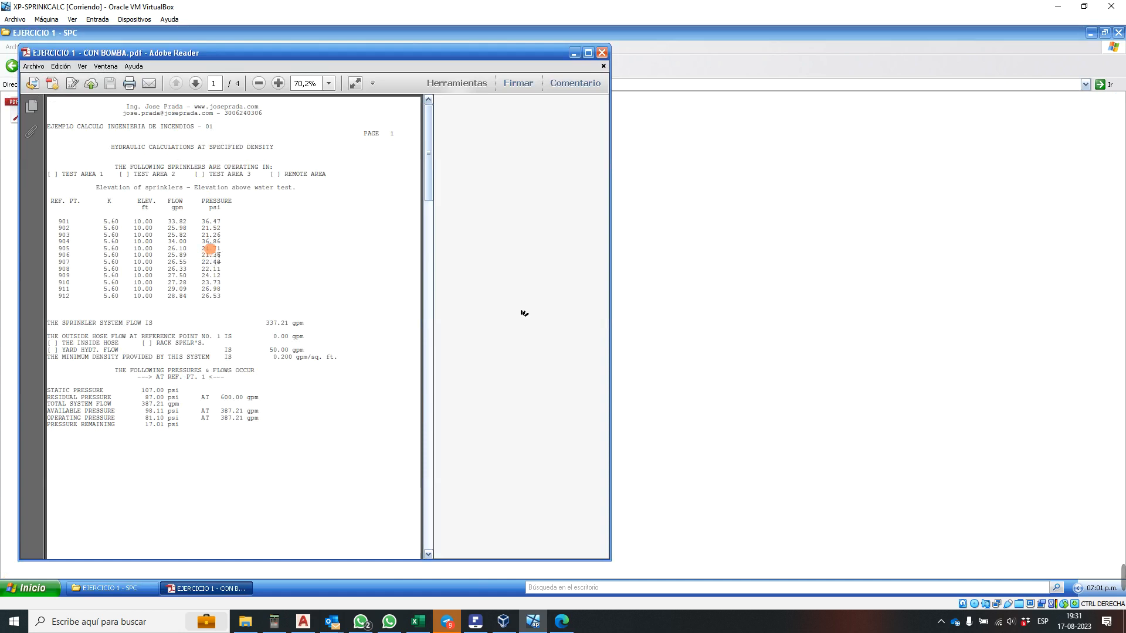
# - Maximize the PDF report and examine the NFPA 13 fitting equivalent length reference above the pipe table on page 2
pyautogui.scroll(-9, 217, 258)
pyautogui.scroll(-4, 220, 255)
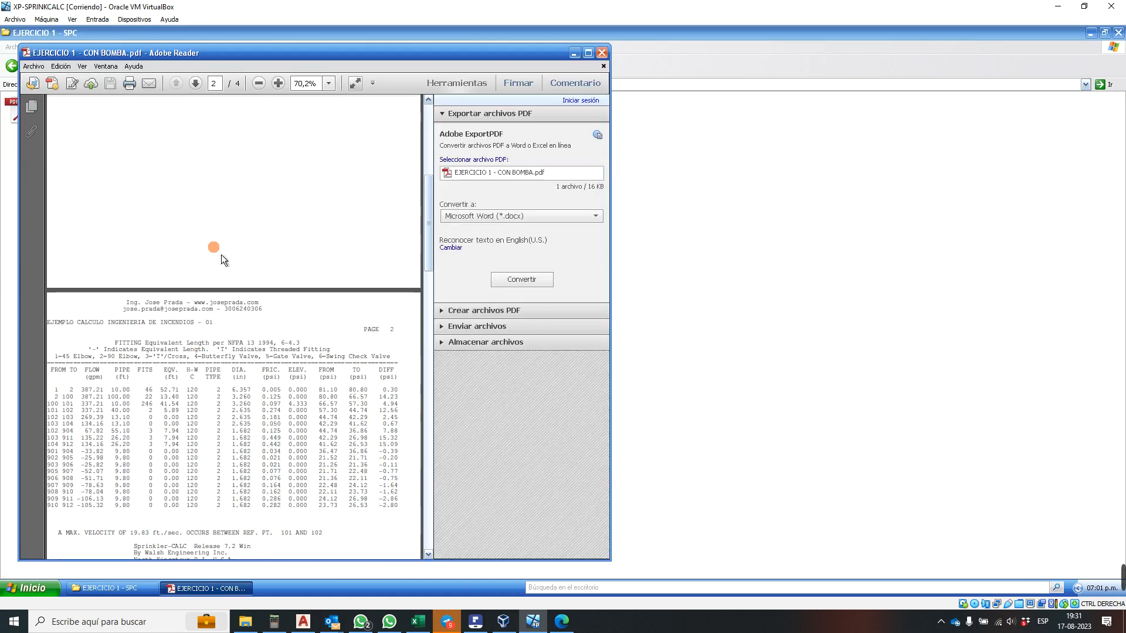
pyautogui.scroll(-2, 220, 256)
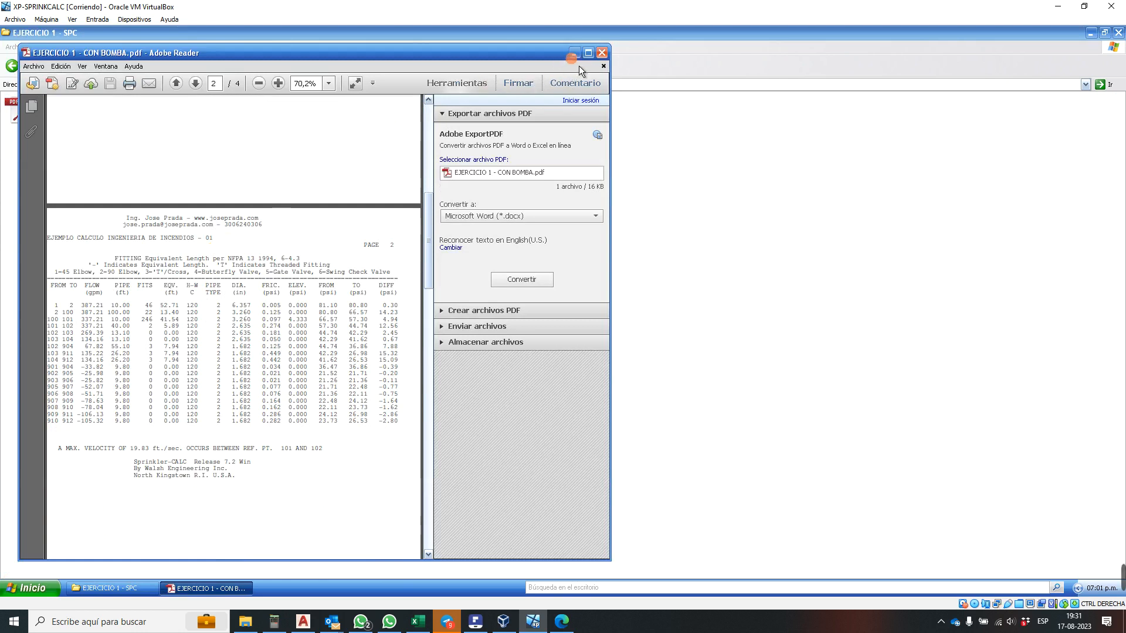
pyautogui.click(588, 53)
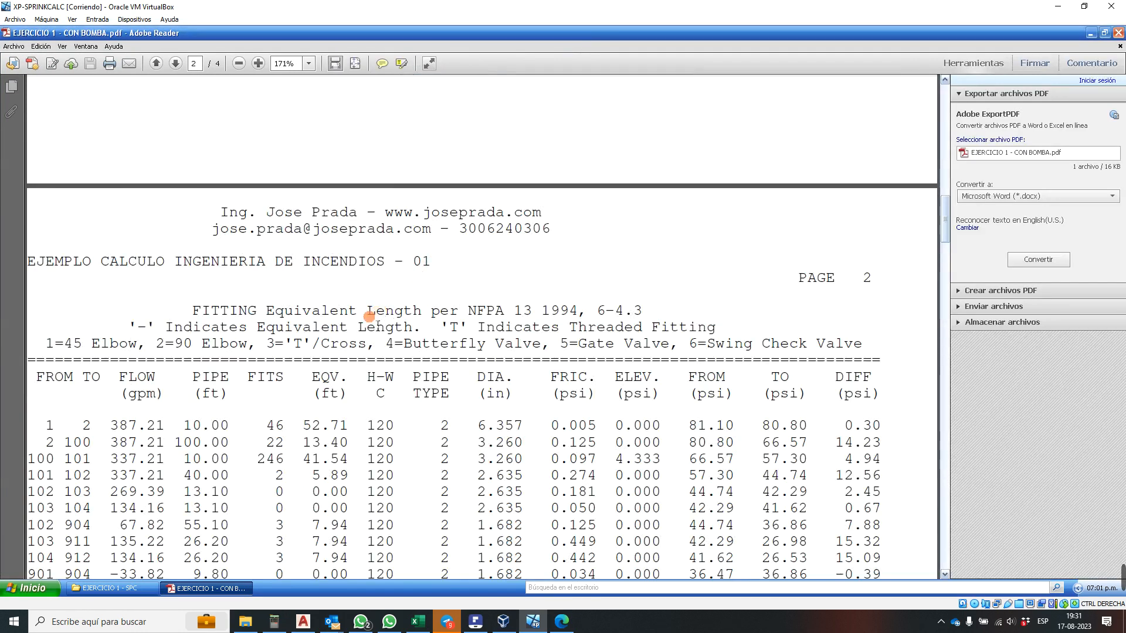
pyautogui.moveTo(194, 311); pyautogui.dragTo(648, 312)
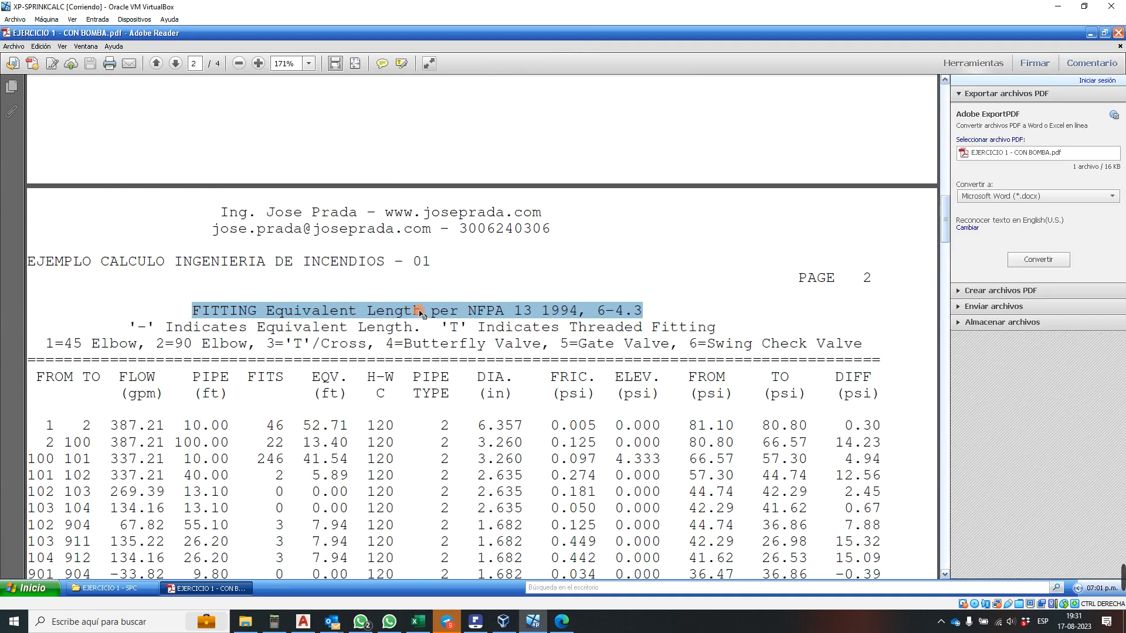
pyautogui.tripleClick(564, 314)
pyautogui.click(564, 314)
pyautogui.click(564, 313)
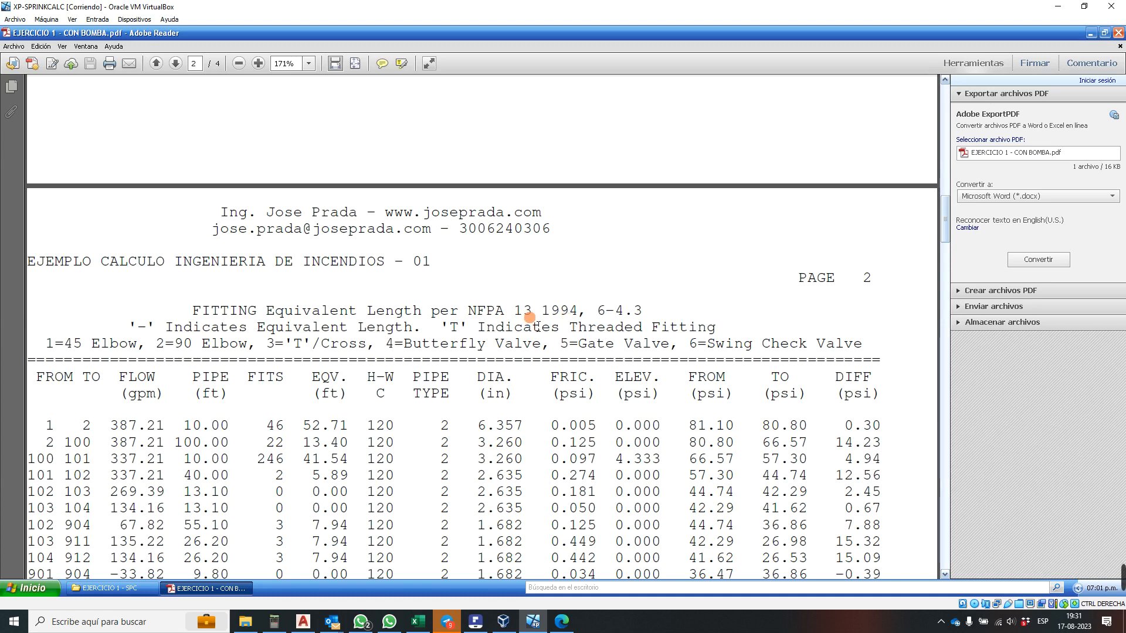
# - Examine the maximum velocity statement below the pipe table, including the velocity and the reference points where it occurs
pyautogui.scroll(-10, 537, 326)
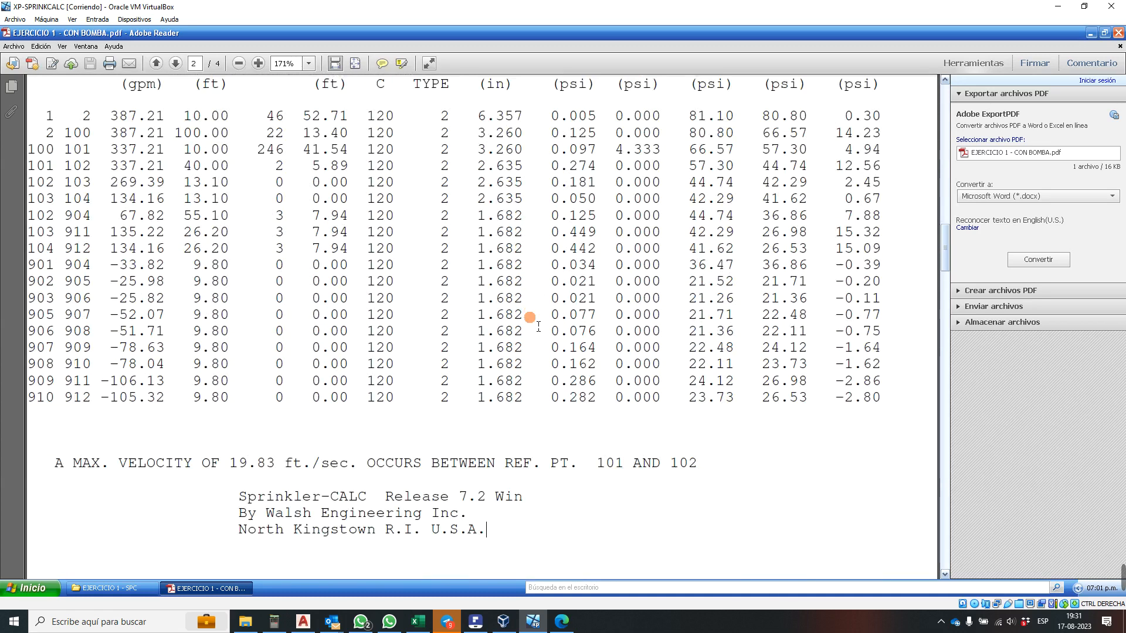
pyautogui.scroll(-2, 538, 327)
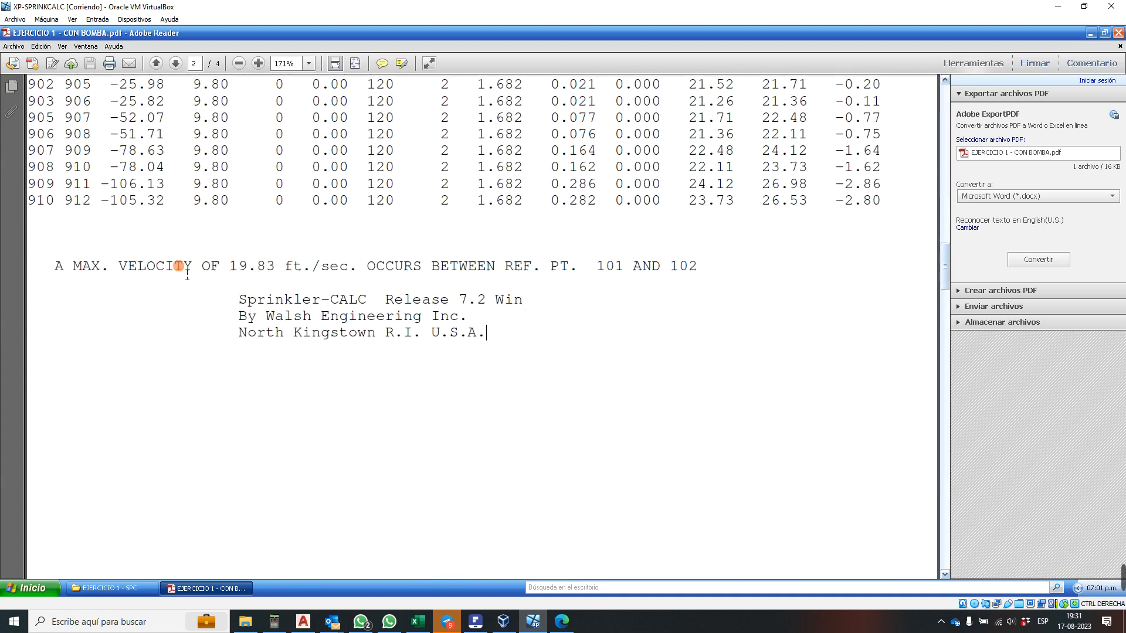
pyautogui.moveTo(69, 267); pyautogui.dragTo(346, 281)
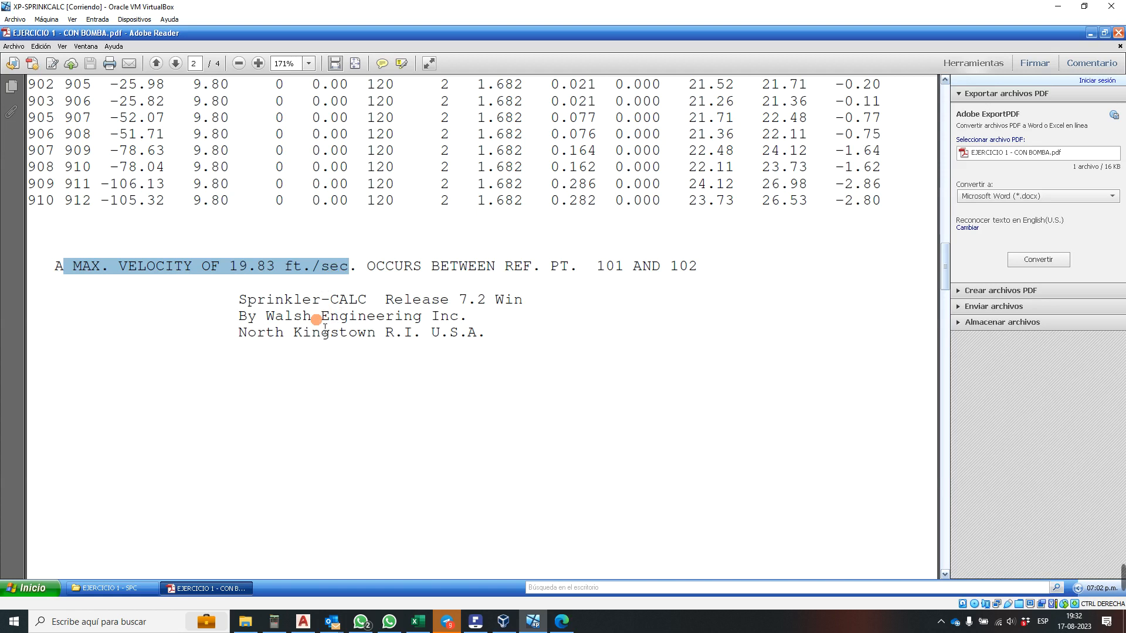
pyautogui.moveTo(596, 268); pyautogui.dragTo(704, 271)
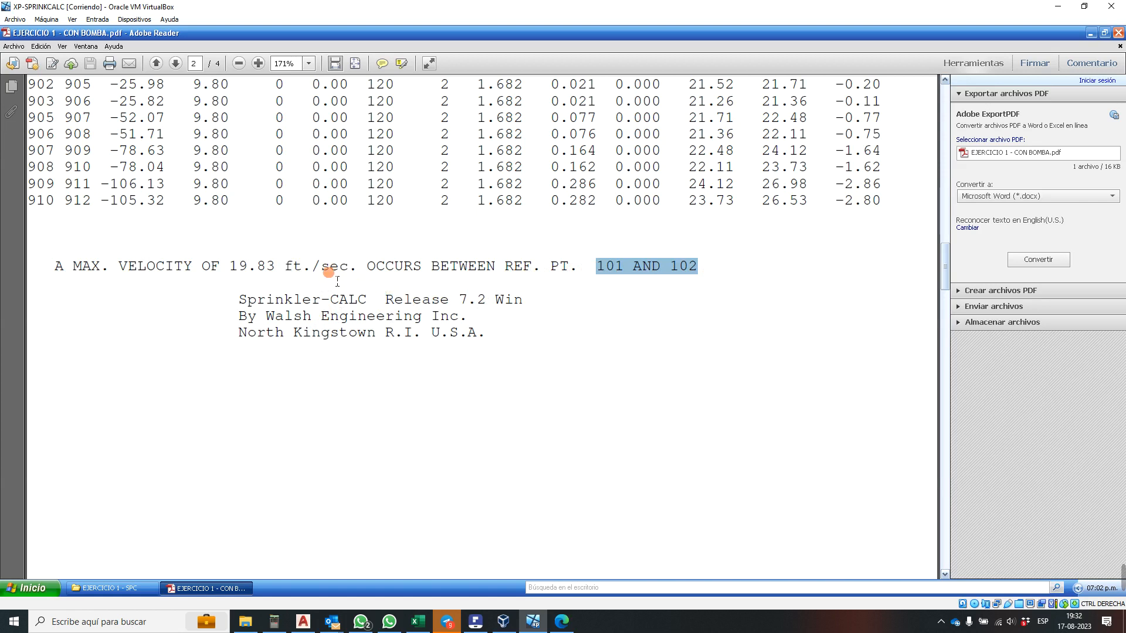
pyautogui.moveTo(229, 270); pyautogui.dragTo(360, 271)
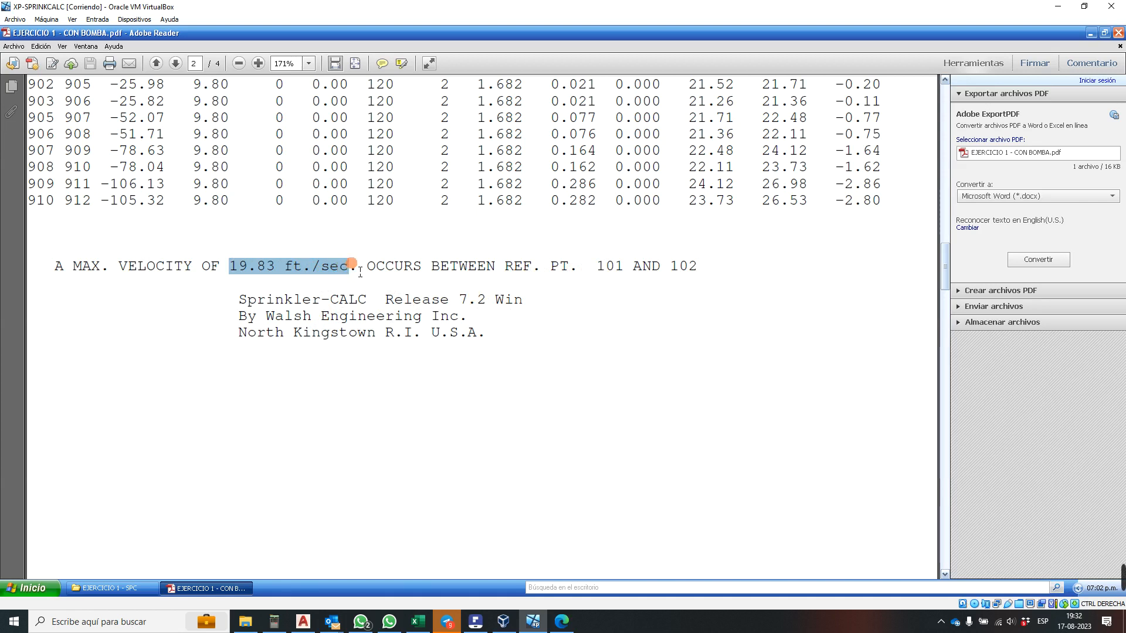
pyautogui.click(232, 267)
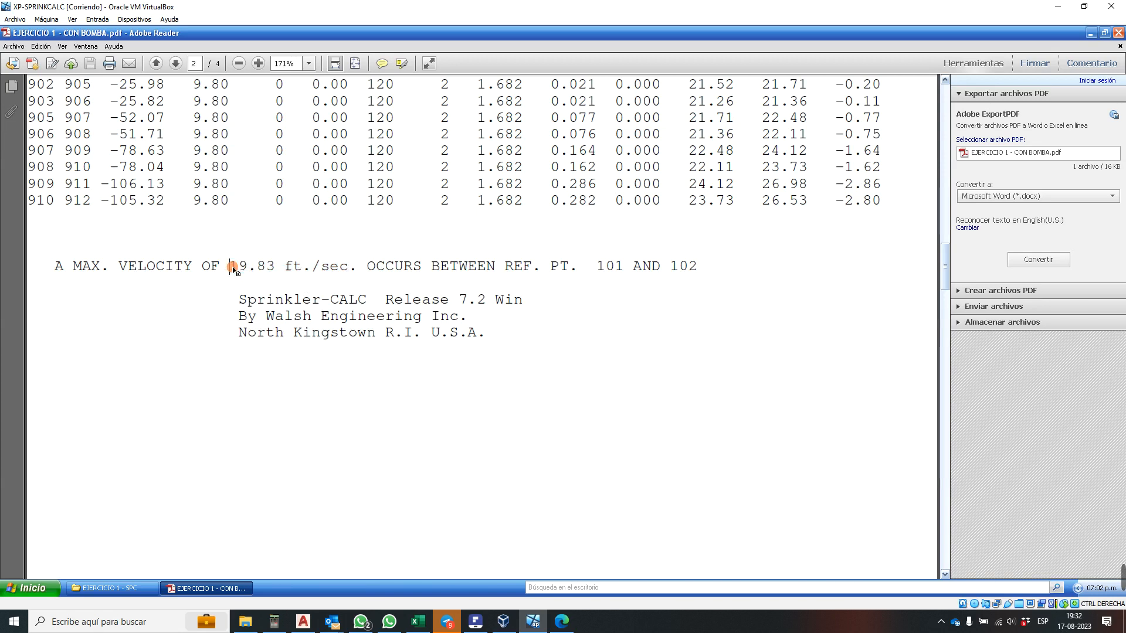
pyautogui.moveTo(231, 265); pyautogui.dragTo(356, 266)
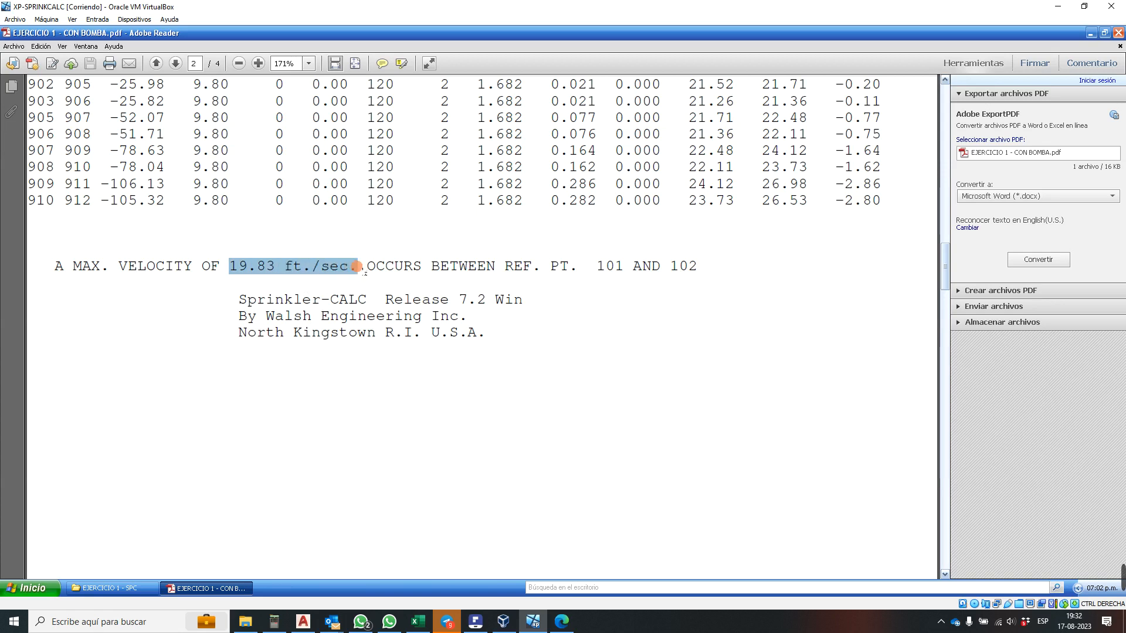
pyautogui.click(352, 266)
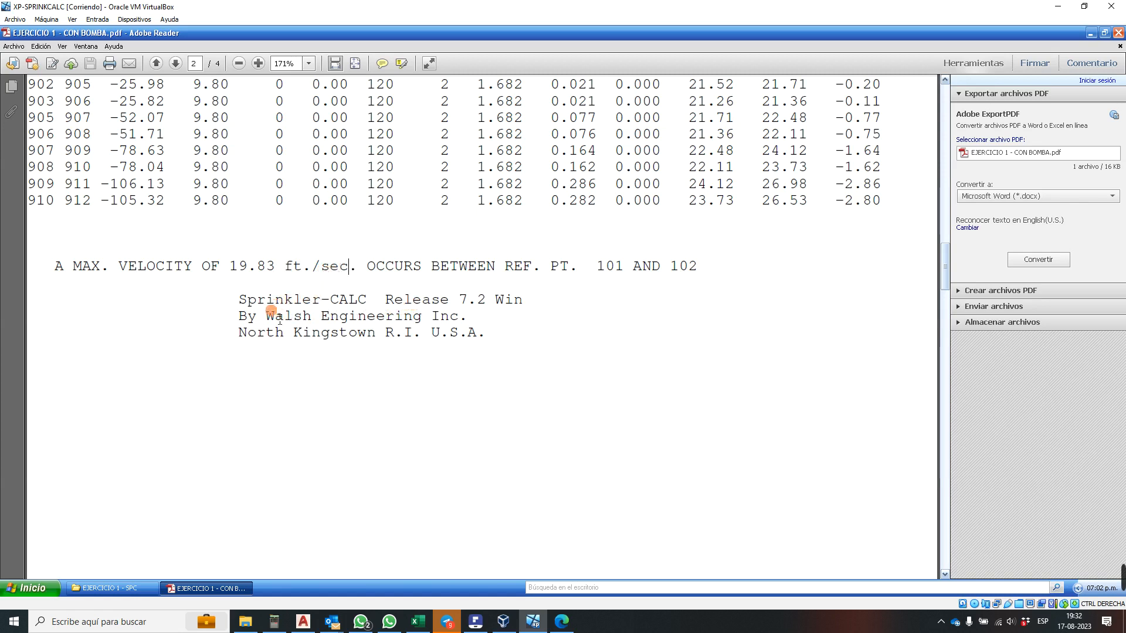
# - Check the Sprinkler-CALC release line at the end of page 2 and continue to the report's next page
pyautogui.moveTo(242, 301); pyautogui.dragTo(518, 300)
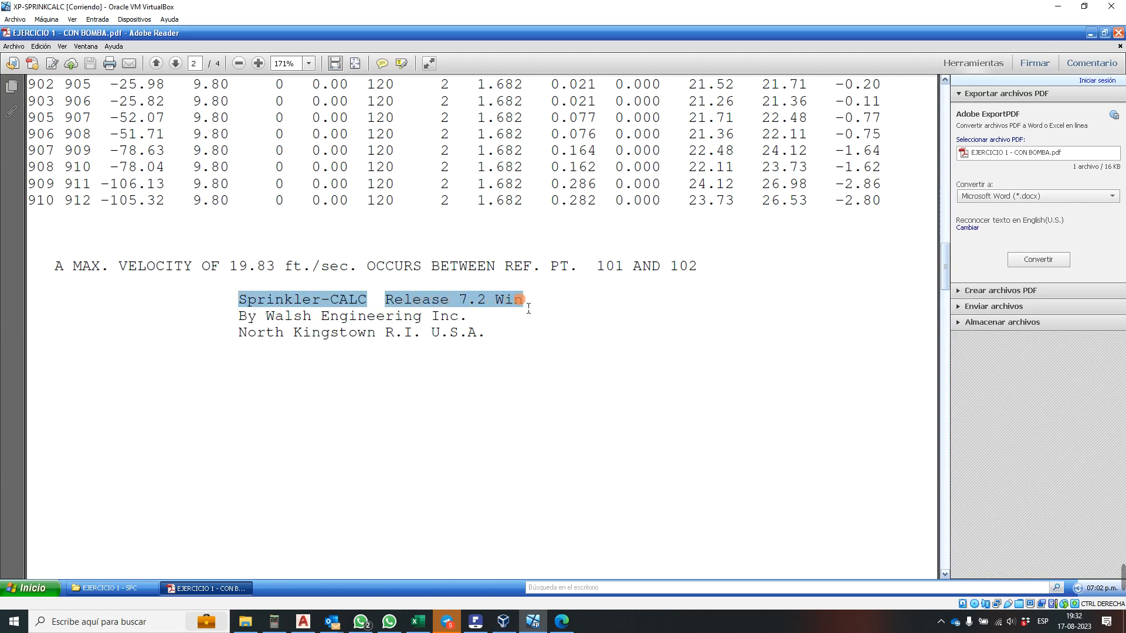
pyautogui.rightClick(516, 301)
pyautogui.click(531, 309)
pyautogui.scroll(-10, 443, 334)
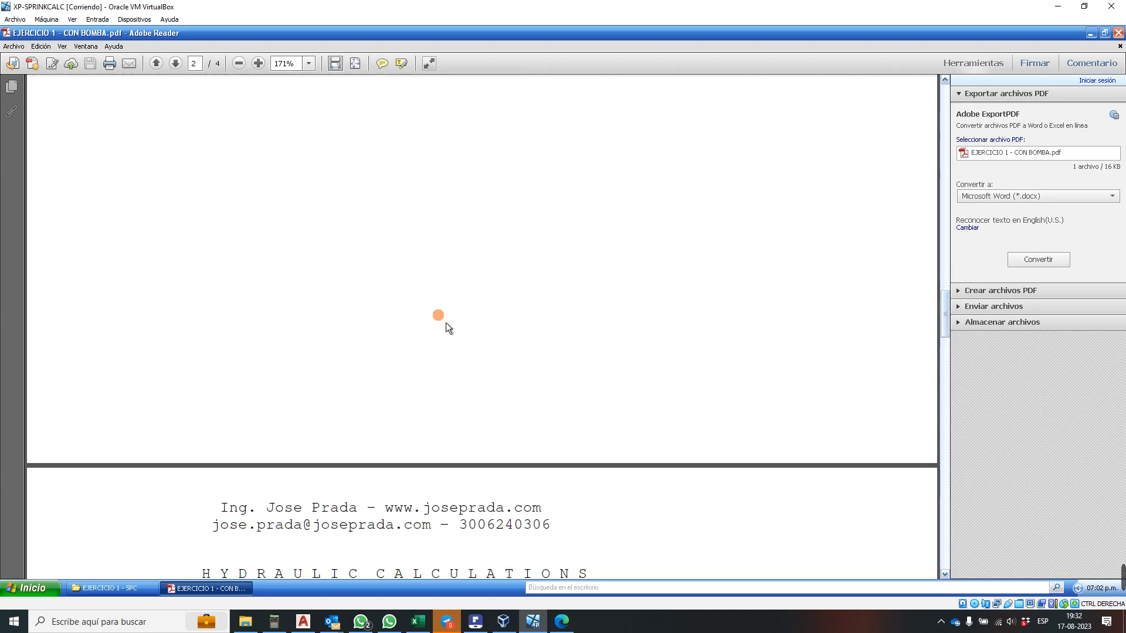
# - Bring up the hydraulic calculations cover sheet on page 3 and reduce the report's zoom to 100%
pyautogui.scroll(-5, 446, 322)
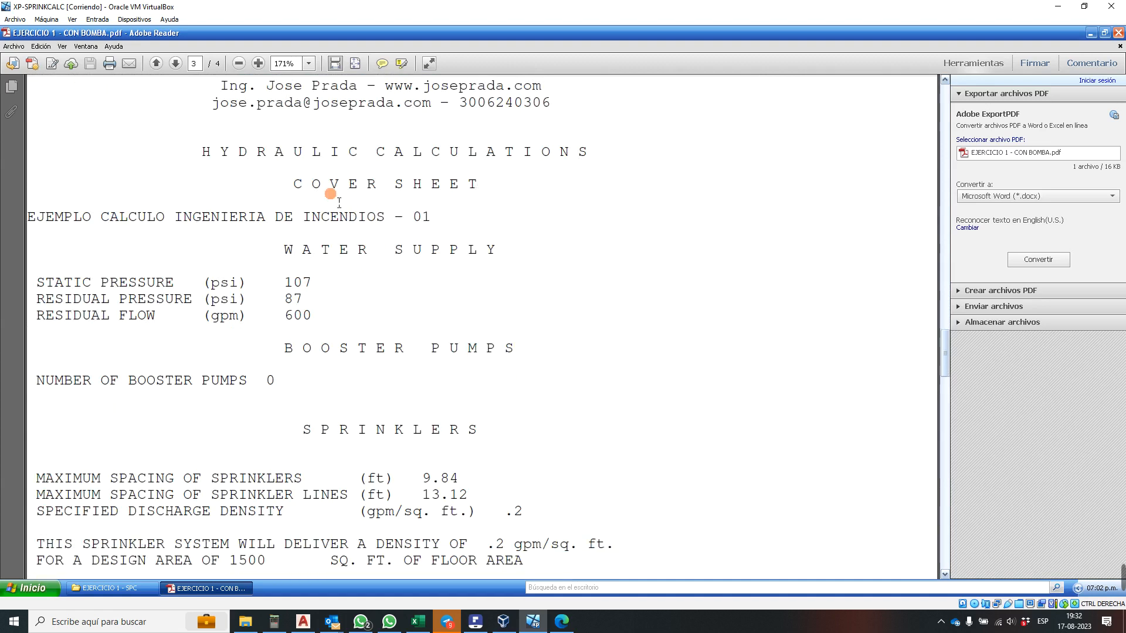
pyautogui.click(237, 65)
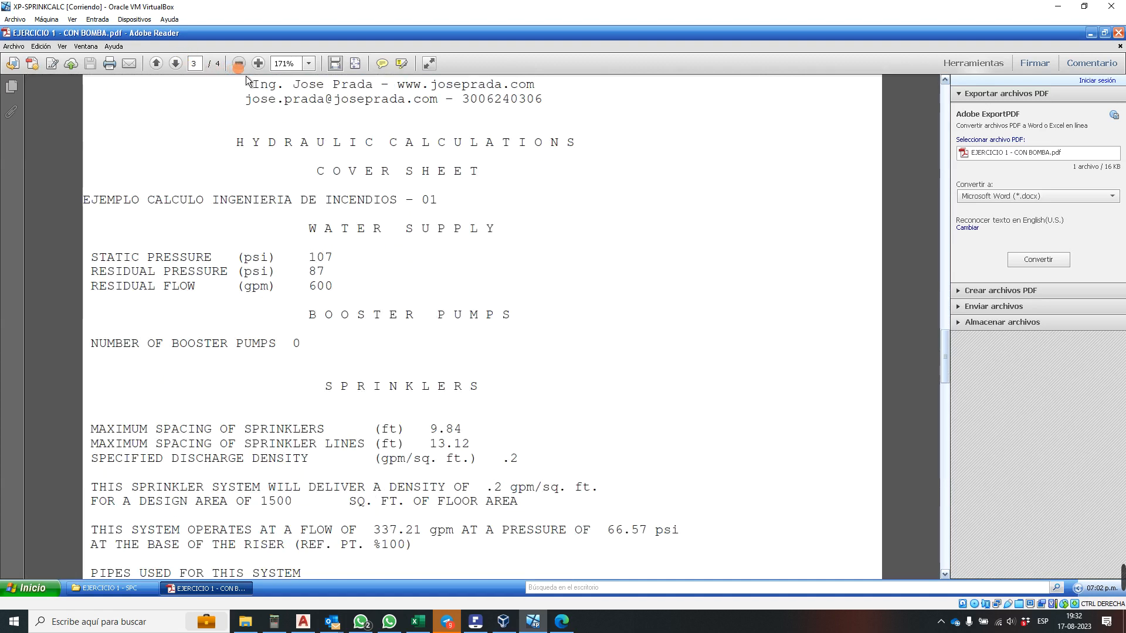
pyautogui.click(237, 65)
pyautogui.click(238, 64)
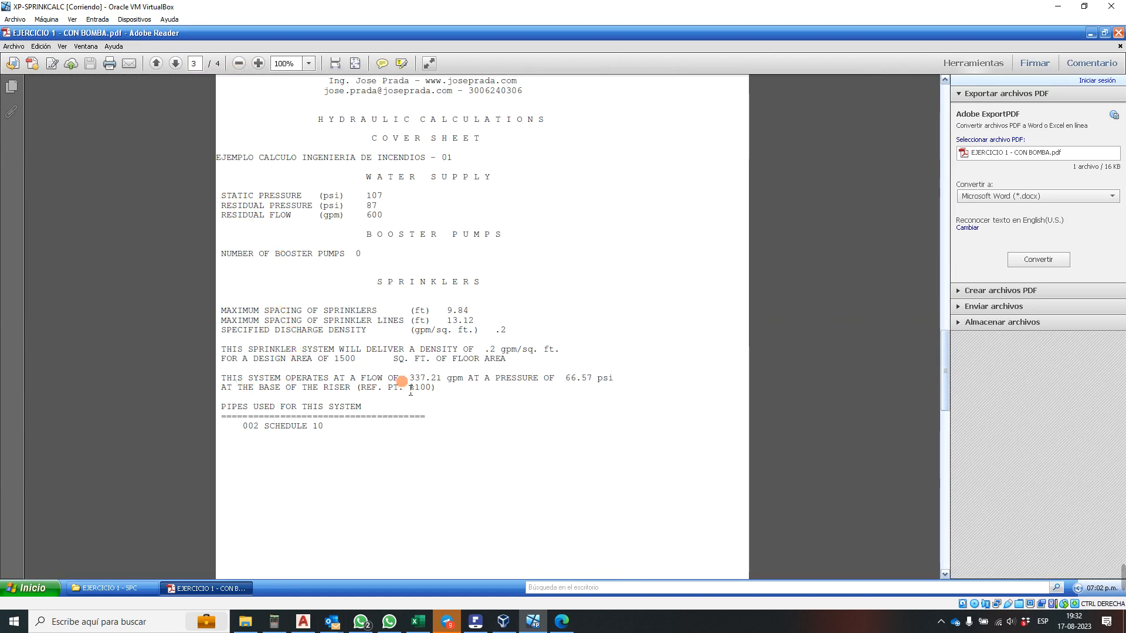
# - Examine the cover sheet's system operating flow, base-of-riser reference point and operating pressure, selecting the pressure value in the text
pyautogui.moveTo(409, 380); pyautogui.dragTo(448, 385)
pyautogui.click(419, 387)
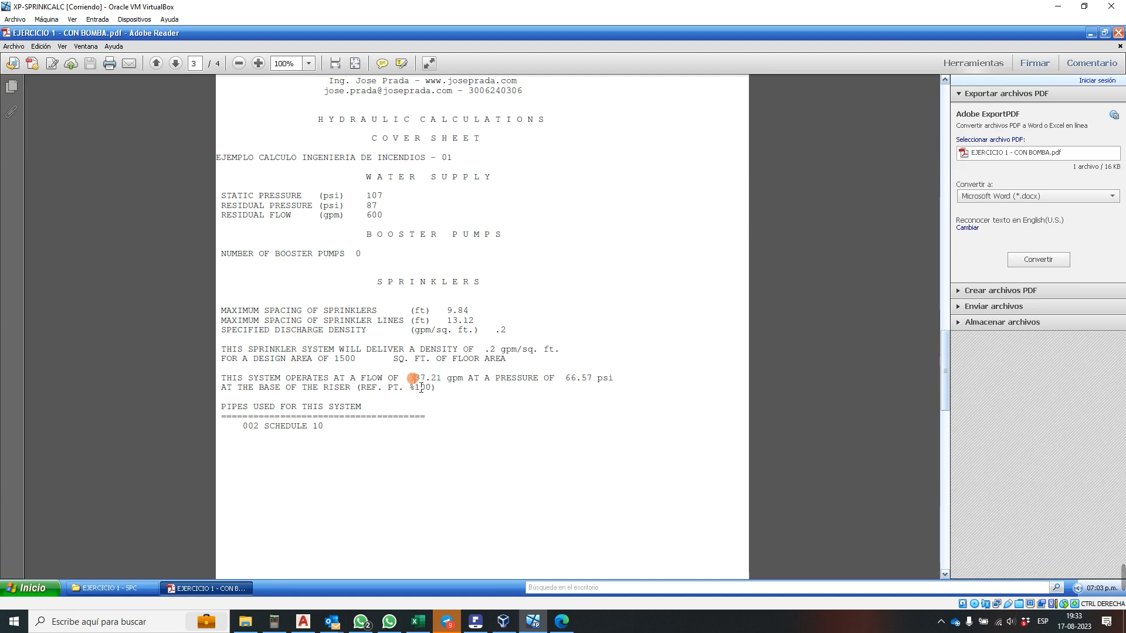
pyautogui.moveTo(415, 387); pyautogui.dragTo(442, 387)
pyautogui.moveTo(561, 381); pyautogui.dragTo(610, 379)
pyautogui.click(587, 382)
pyautogui.moveTo(564, 380); pyautogui.dragTo(616, 382)
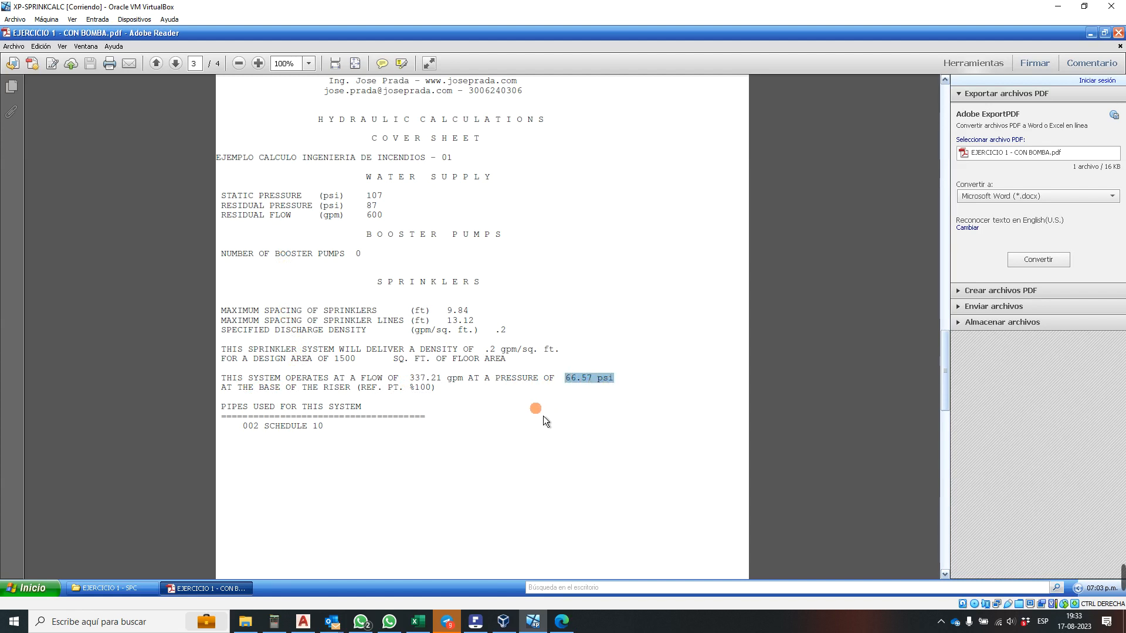
pyautogui.click(578, 386)
pyautogui.moveTo(578, 386); pyautogui.dragTo(626, 388)
# - Review the sprinkler and water supply results on page 1, and check the Sprinkler-CALC release line below the pipe table on page 2
pyautogui.scroll(10, 472, 348)
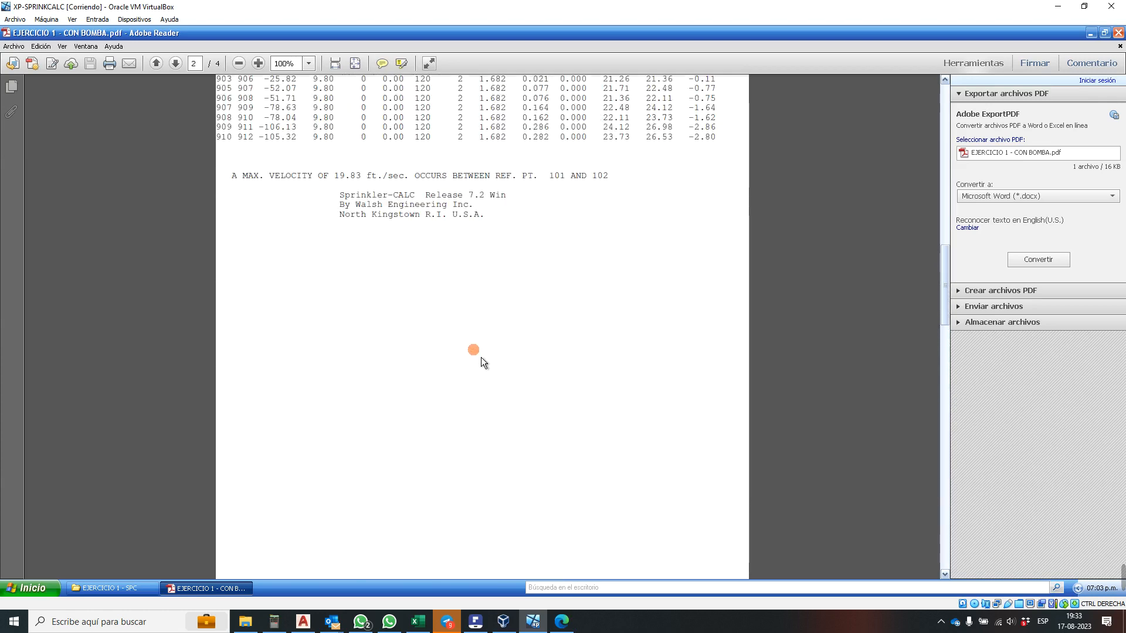
pyautogui.scroll(10, 481, 357)
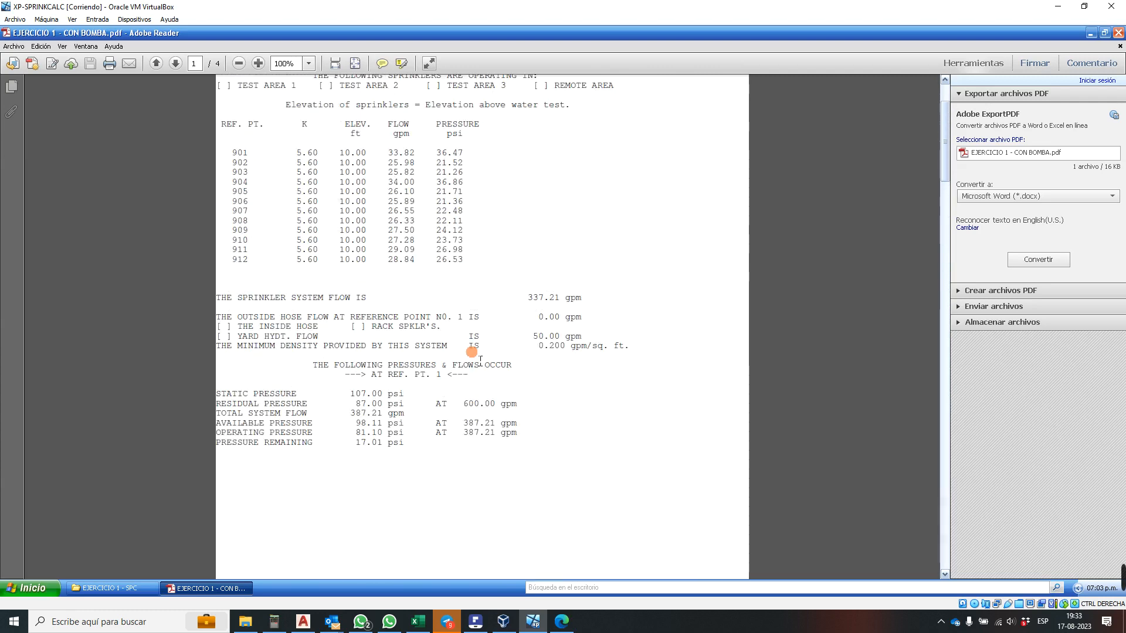
pyautogui.scroll(4, 481, 357)
pyautogui.scroll(-6, 502, 390)
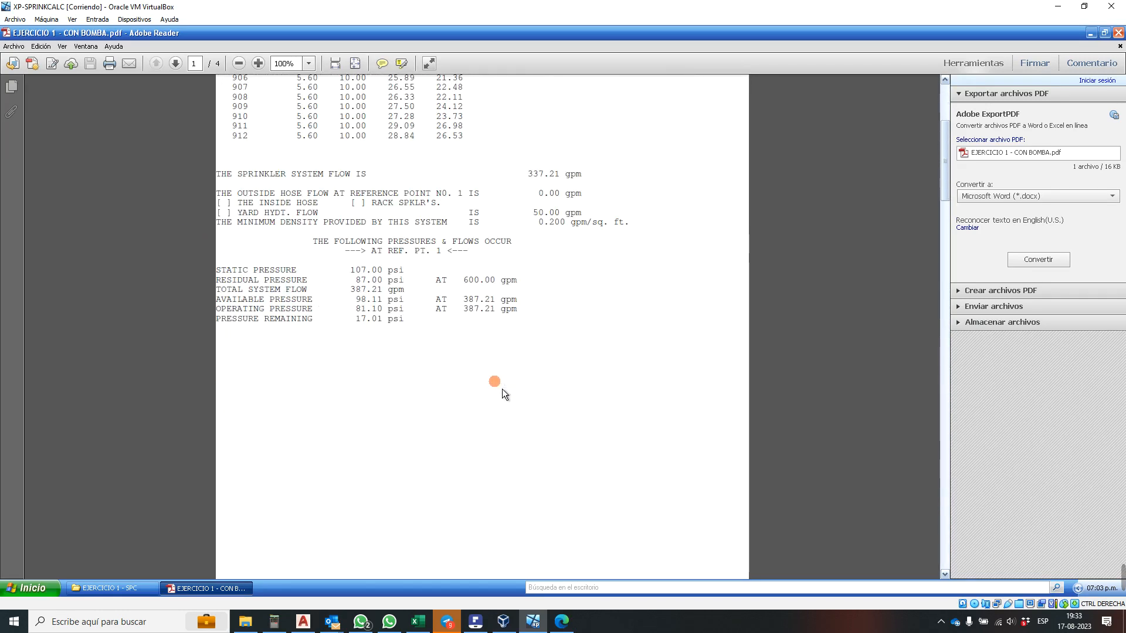
pyautogui.scroll(-12, 502, 388)
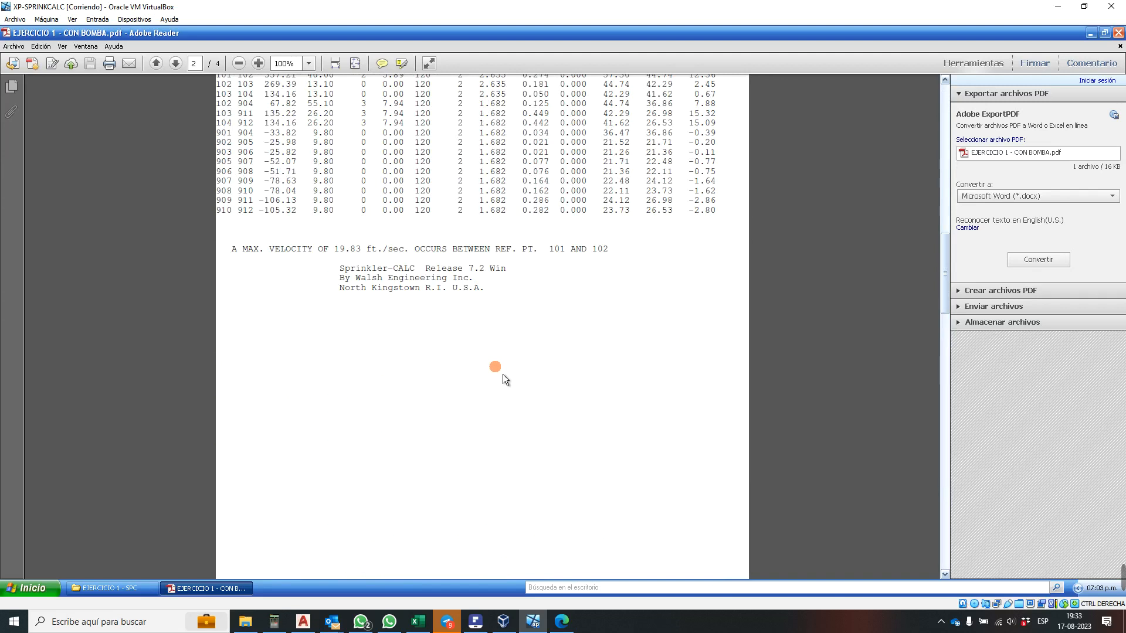
pyautogui.moveTo(339, 268); pyautogui.dragTo(413, 271)
pyautogui.click(513, 435)
# - Look over the page 2 pipe table and the page 1 sprinkler results again, and return to the end of page 2
pyautogui.scroll(4, 515, 429)
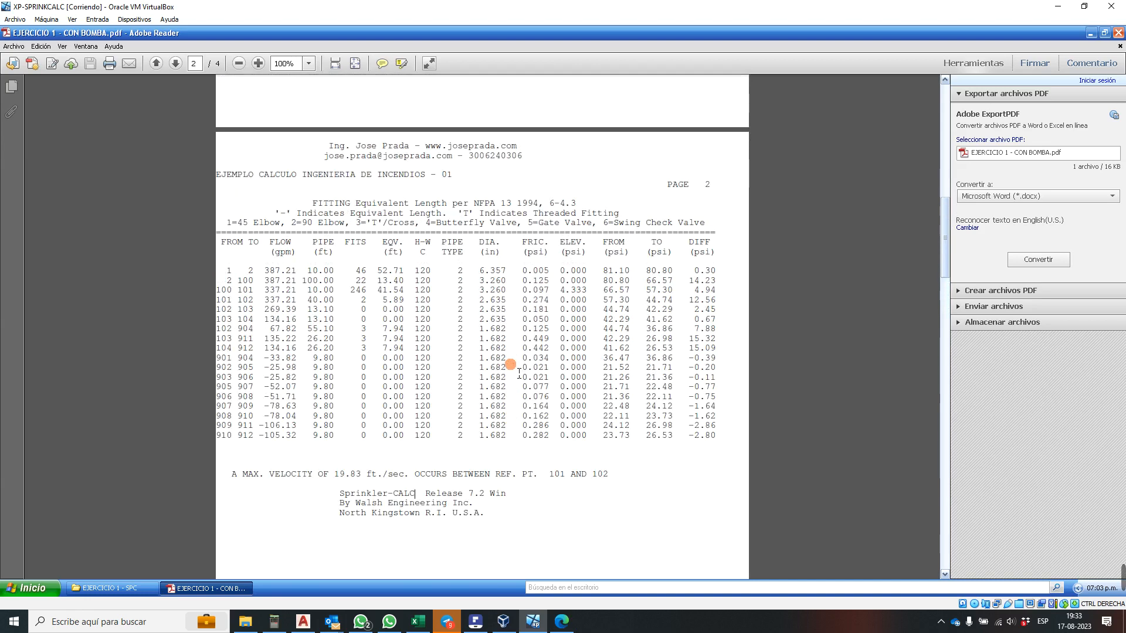
pyautogui.scroll(8, 519, 371)
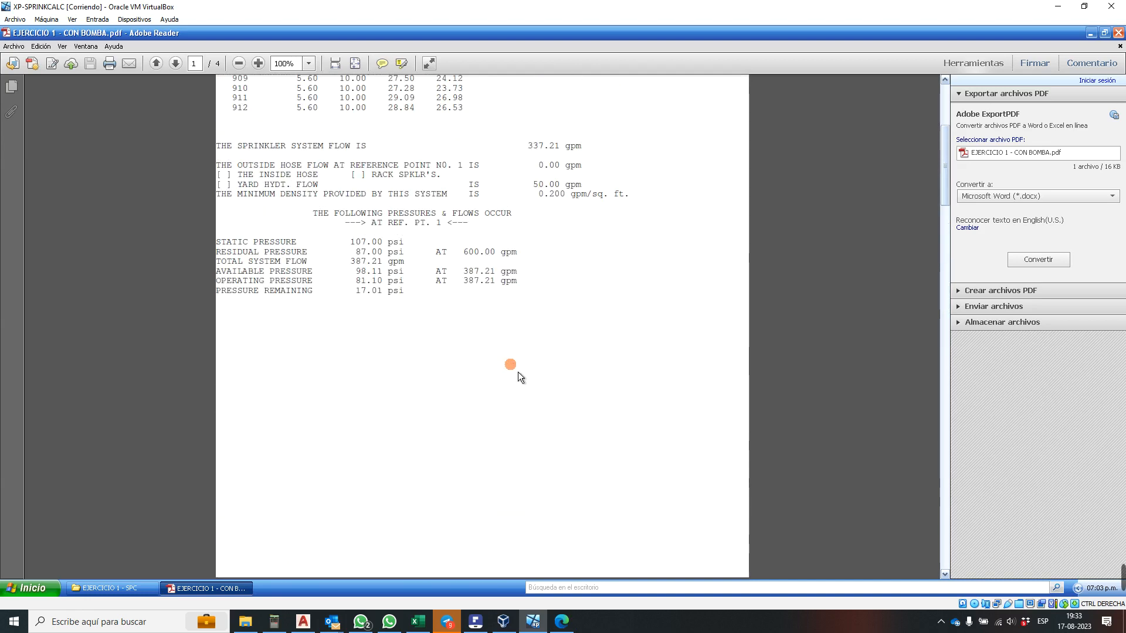
pyautogui.scroll(5, 519, 372)
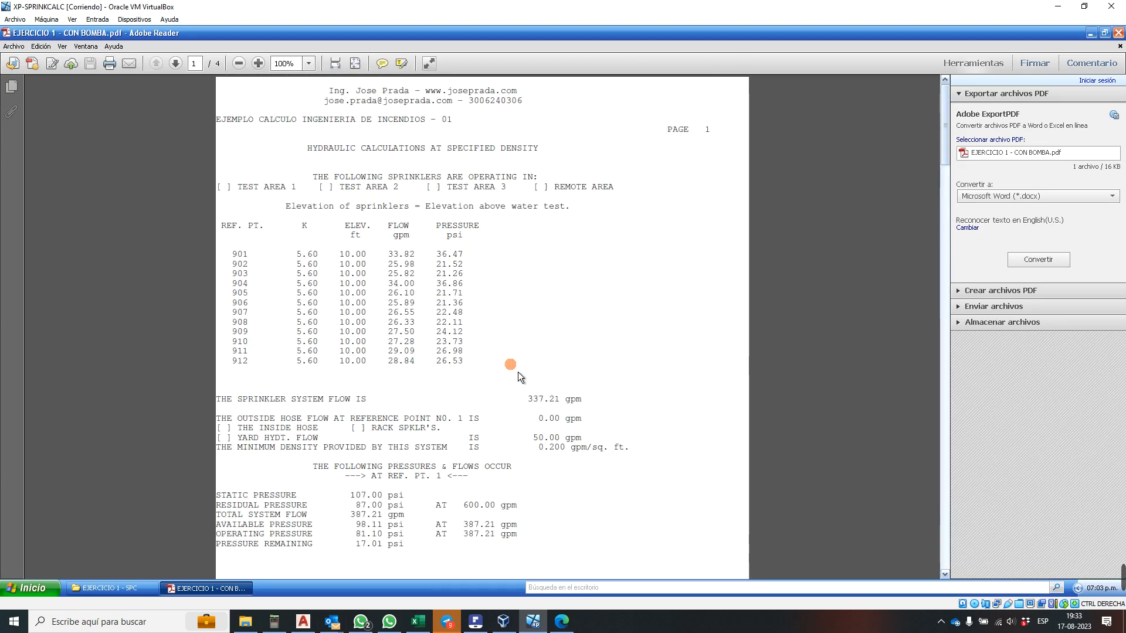
pyautogui.scroll(-8, 518, 371)
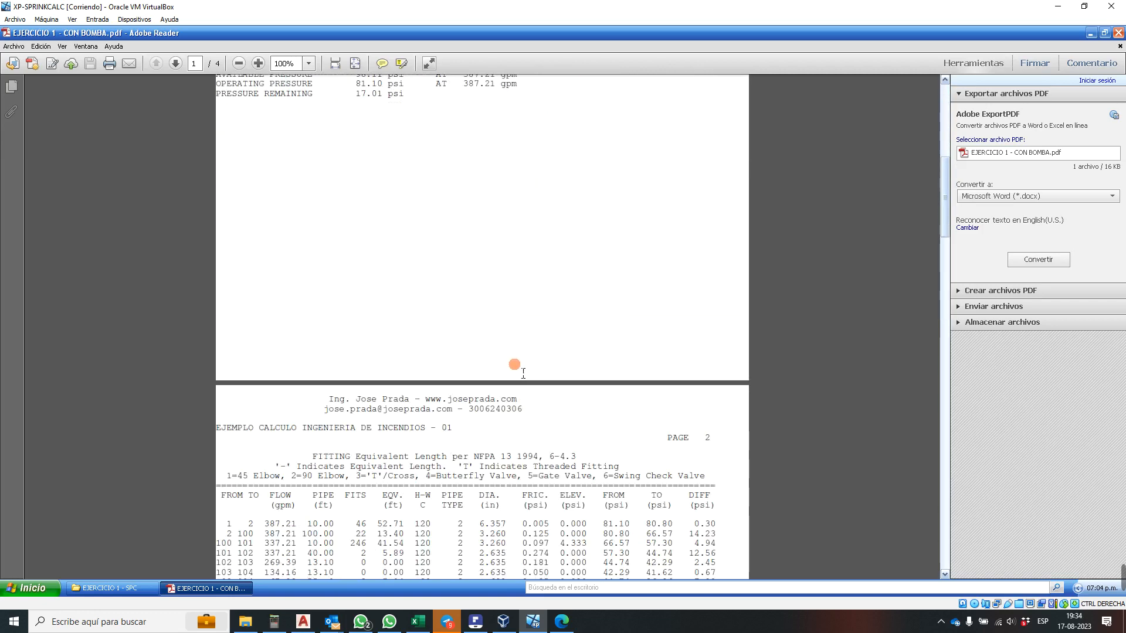
pyautogui.scroll(-11, 522, 372)
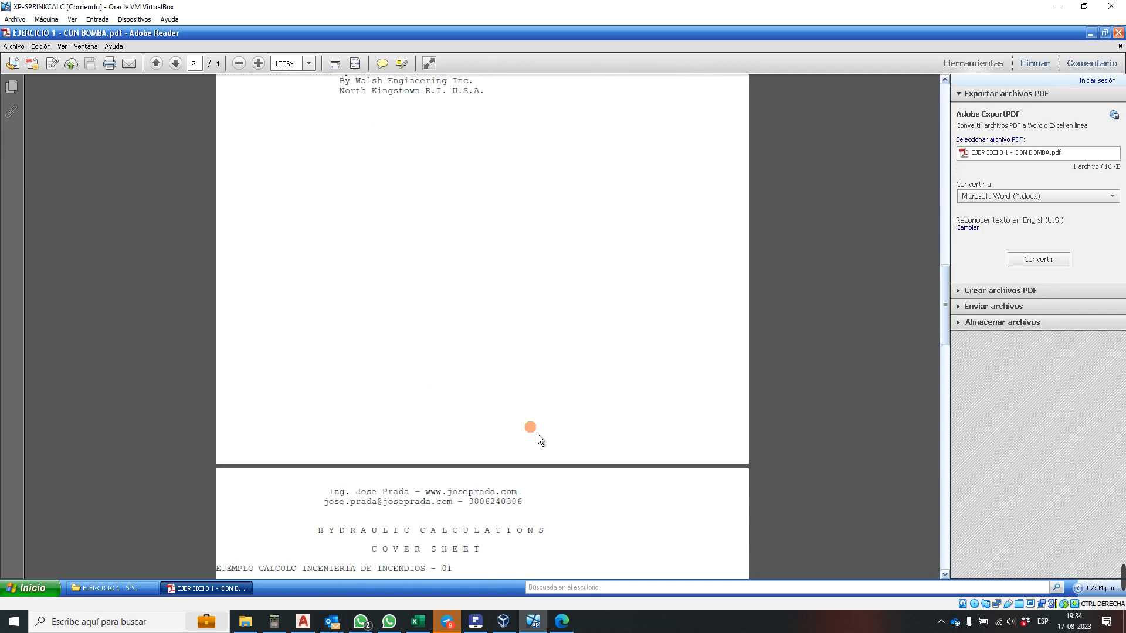
pyautogui.moveTo(916, 575)
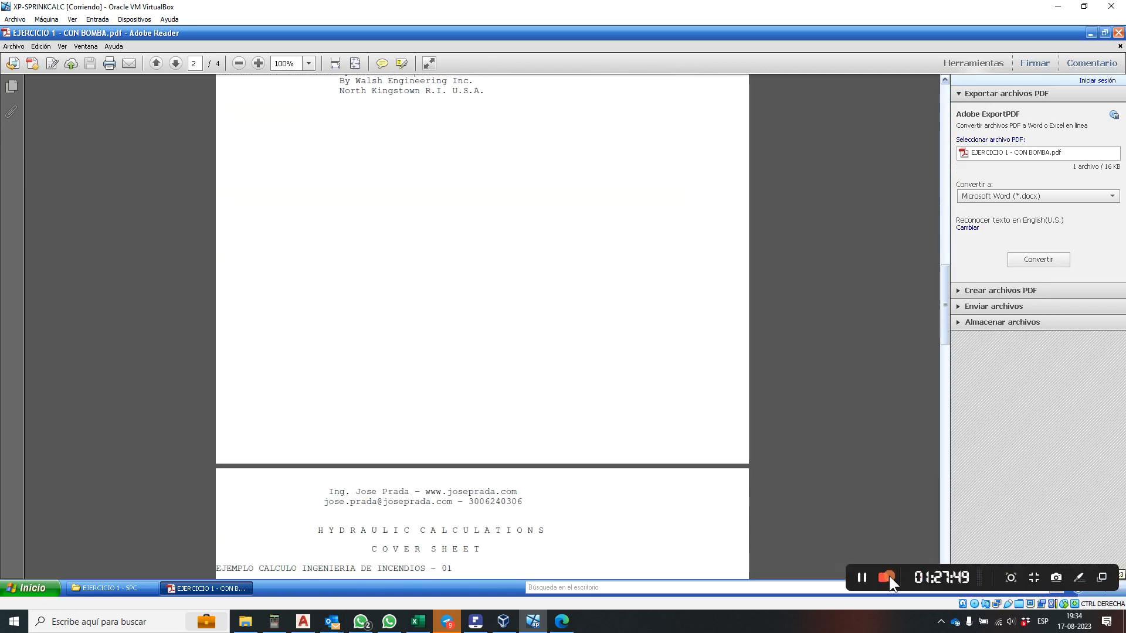
pyautogui.press('F10')
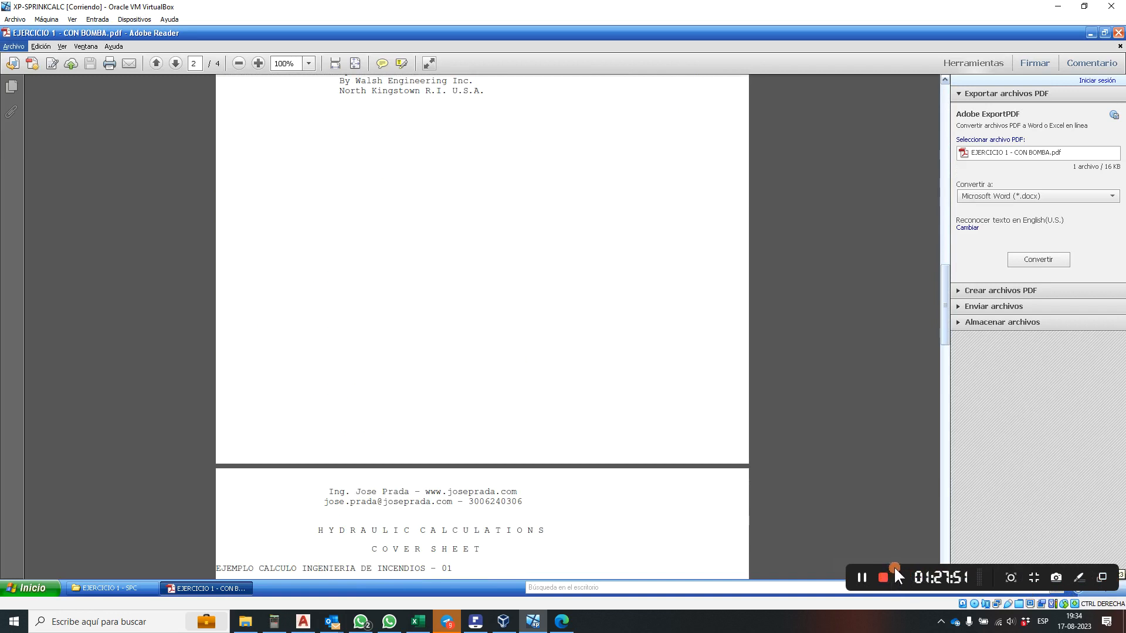